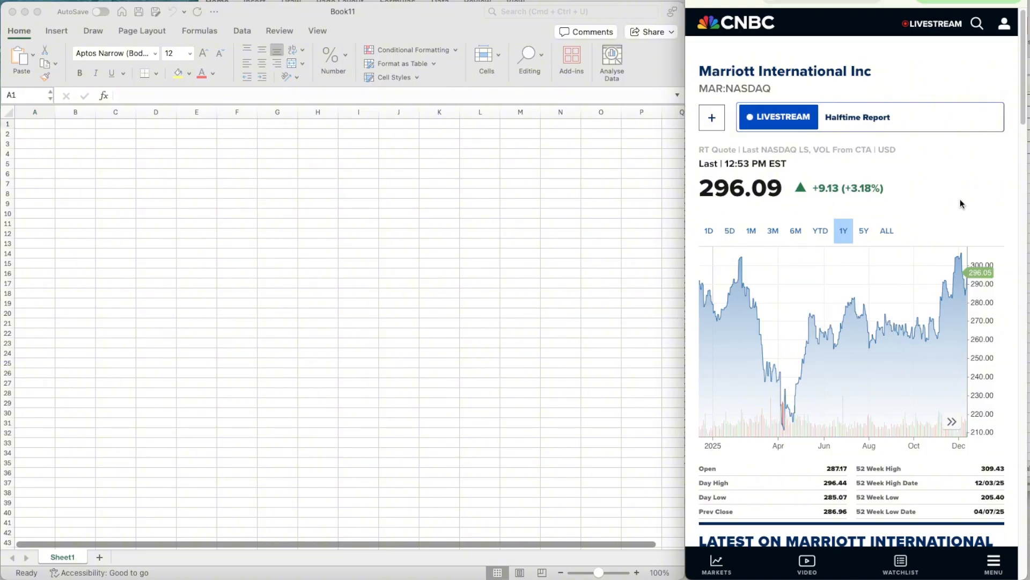
- Look through Marriott International's EDGAR search results for the most recent 10-Q quarterly report
{"action": "mouse_move", "coordinate": [700, 283]}
{"action": "mouse_move", "coordinate": [784, 430]}
{"action": "key", "text": "ctrl+Tab"}
{"action": "scroll", "coordinate": [754, 242], "scroll_direction": "down", "scroll_amount": 15}
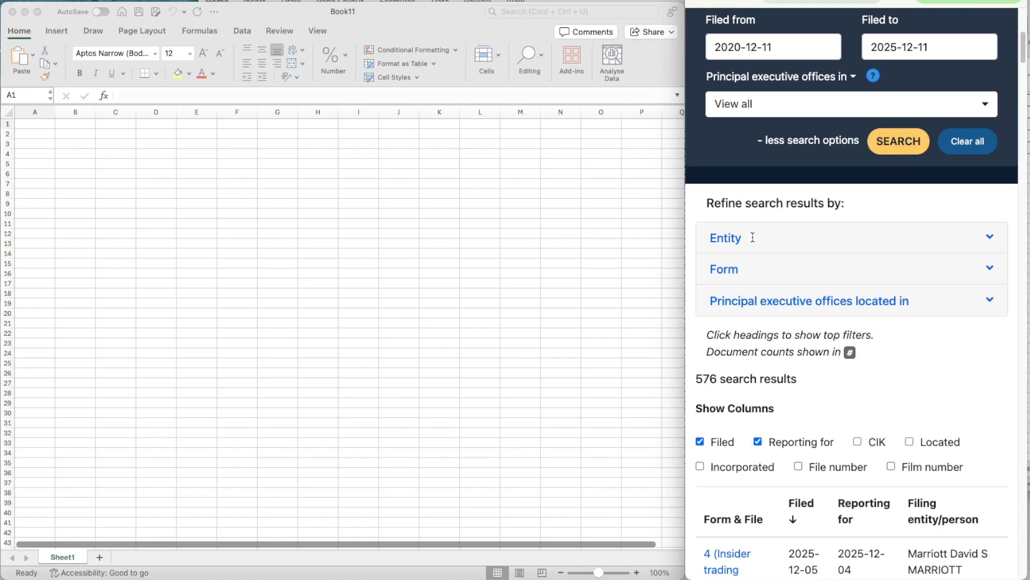
{"action": "scroll", "coordinate": [761, 242], "scroll_direction": "up", "scroll_amount": 3}
{"action": "scroll", "coordinate": [762, 246], "scroll_direction": "up", "scroll_amount": 2}
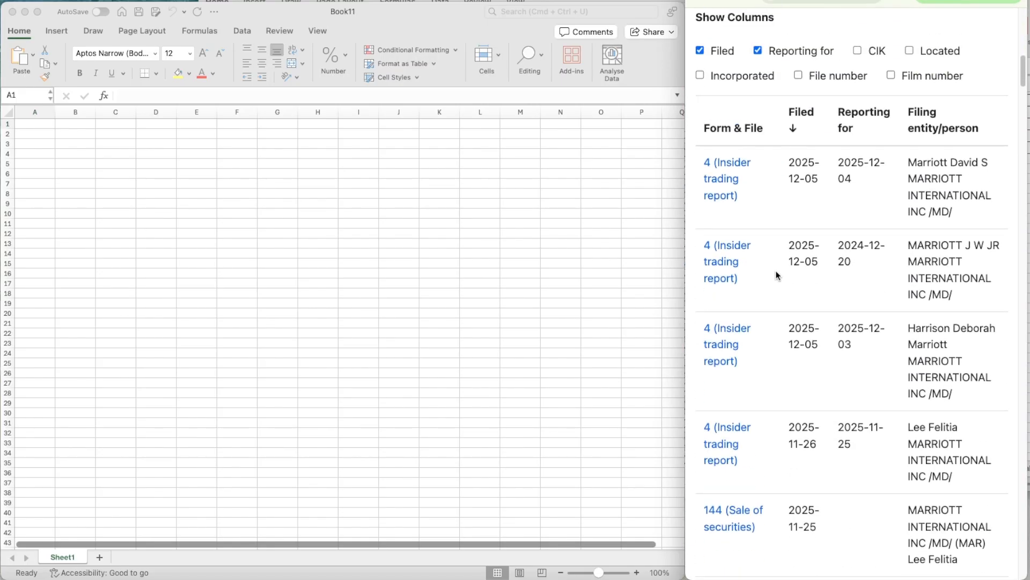
{"action": "scroll", "coordinate": [775, 271], "scroll_direction": "down", "scroll_amount": 3}
{"action": "scroll", "coordinate": [775, 271], "scroll_direction": "up", "scroll_amount": 15}
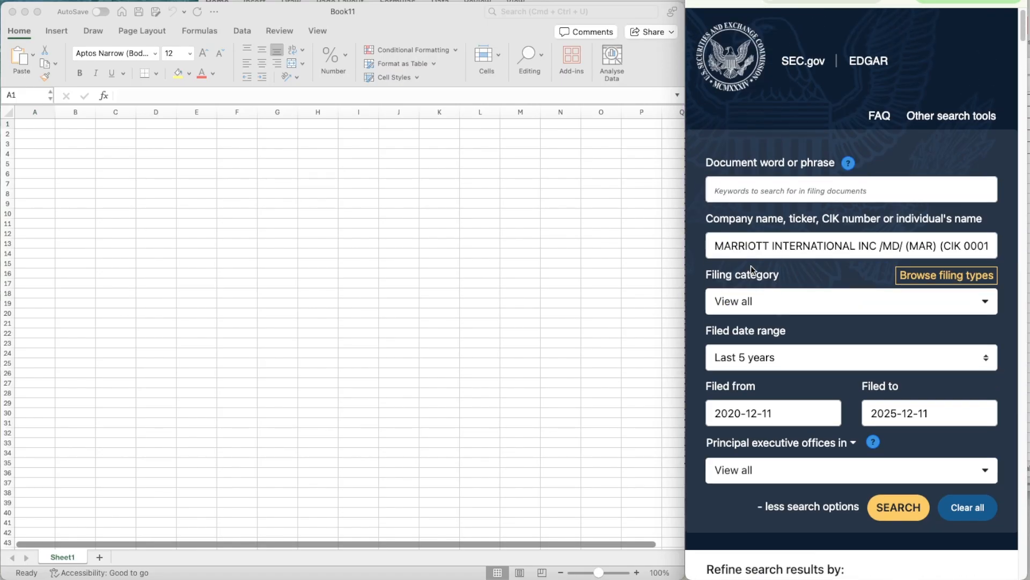
{"action": "scroll", "coordinate": [752, 269], "scroll_direction": "down", "scroll_amount": 15}
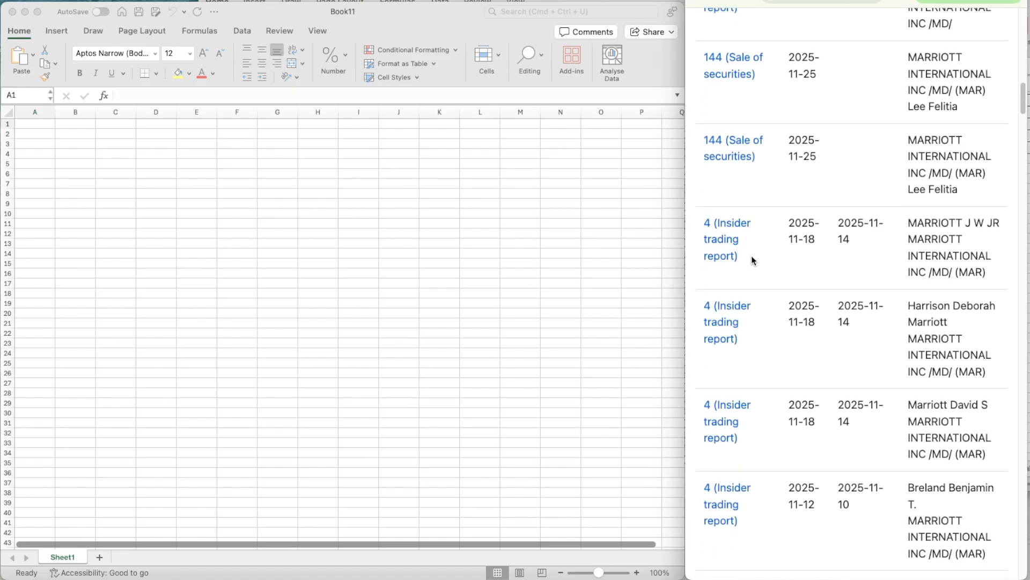
{"action": "scroll", "coordinate": [752, 261], "scroll_direction": "down", "scroll_amount": 12}
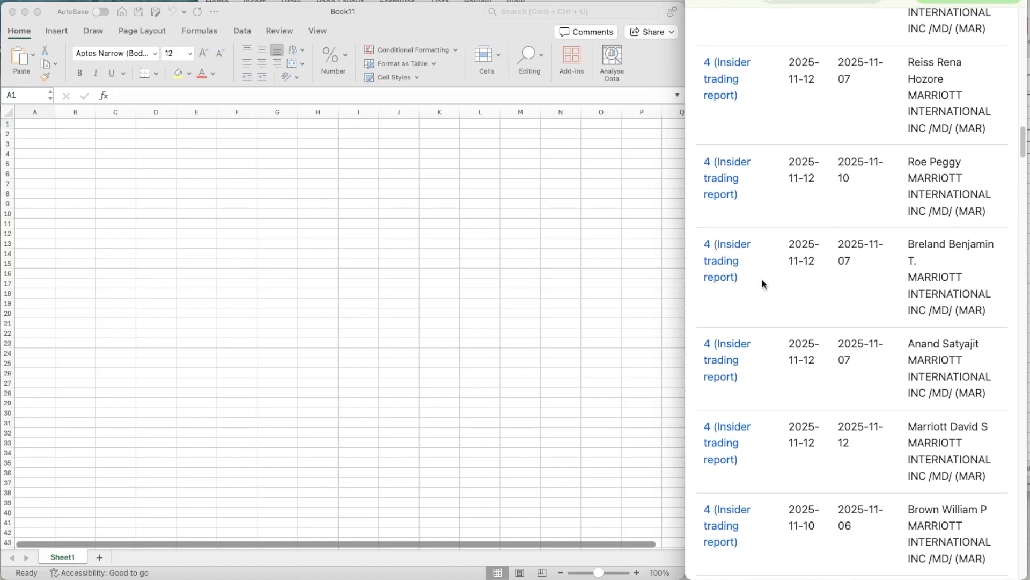
{"action": "scroll", "coordinate": [763, 284], "scroll_direction": "down", "scroll_amount": 6}
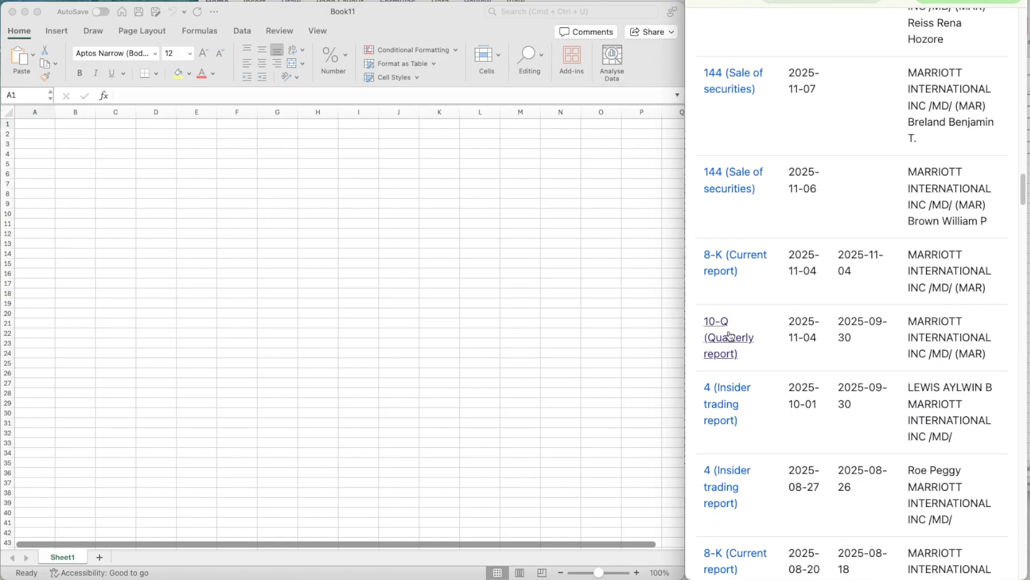
{"action": "scroll", "coordinate": [793, 330], "scroll_direction": "up", "scroll_amount": 8}
{"action": "scroll", "coordinate": [793, 330], "scroll_direction": "up", "scroll_amount": 15}
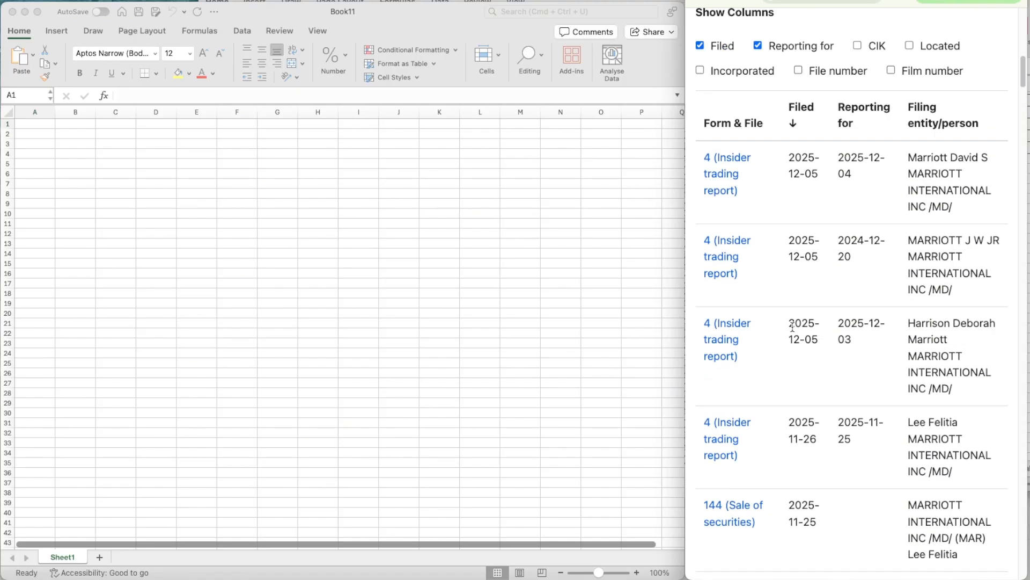
- Open page 2 of the EDGAR results to reach Marriott's older filings
{"action": "scroll", "coordinate": [793, 328], "scroll_direction": "down", "scroll_amount": 20}
{"action": "scroll", "coordinate": [793, 327], "scroll_direction": "down", "scroll_amount": 20}
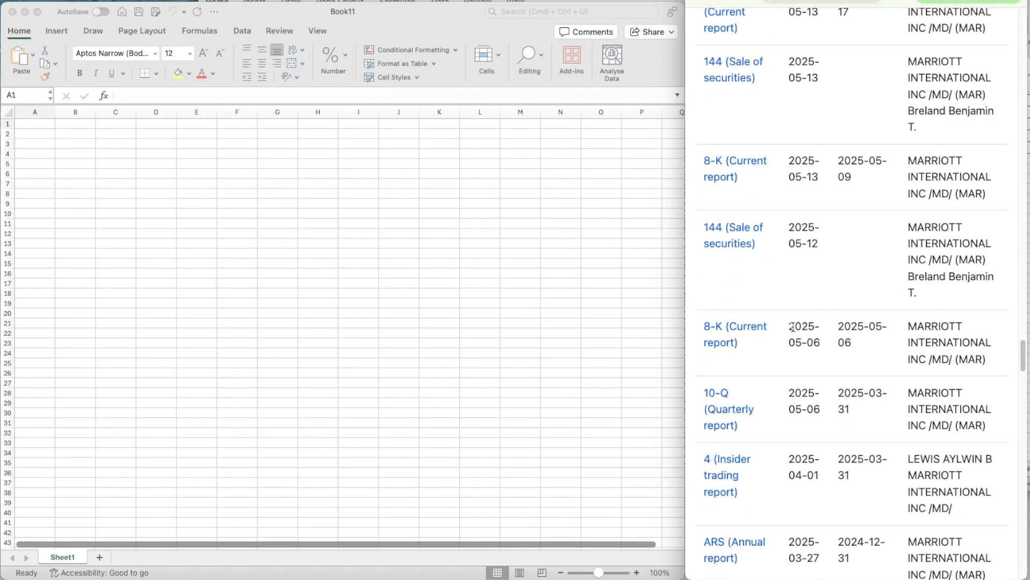
{"action": "scroll", "coordinate": [793, 327], "scroll_direction": "down", "scroll_amount": 5}
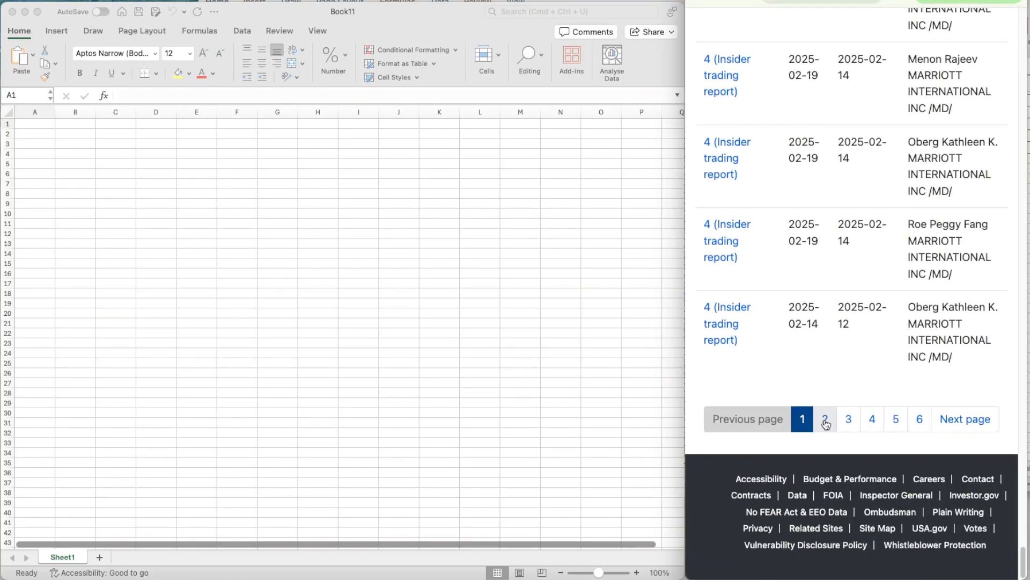
{"action": "left_click", "coordinate": [824, 418]}
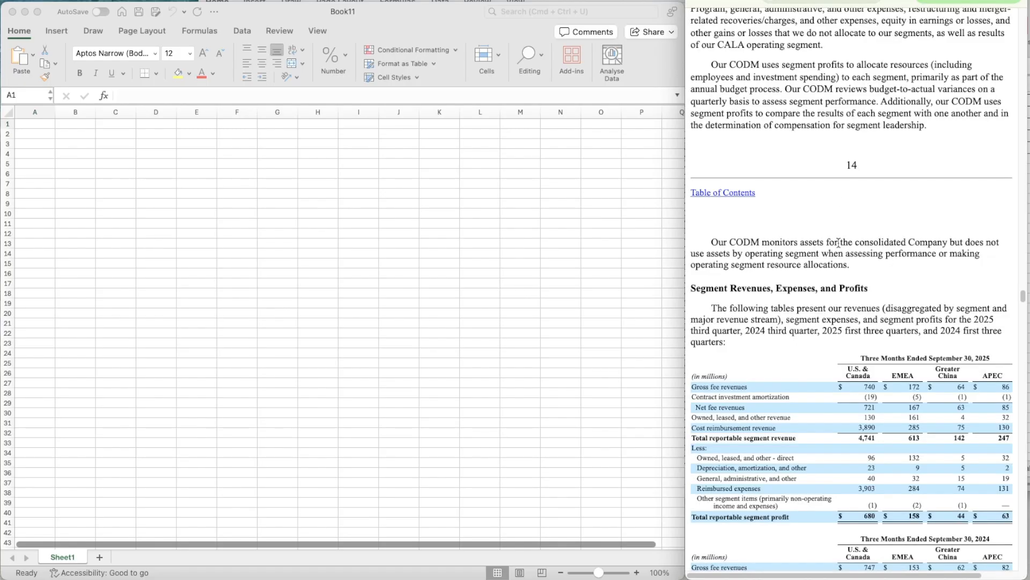
- Skim the 10-Q's segment results, properties and rooms, lodging statistics and cash requirements
{"action": "scroll", "coordinate": [855, 290], "scroll_direction": "down", "scroll_amount": 10}
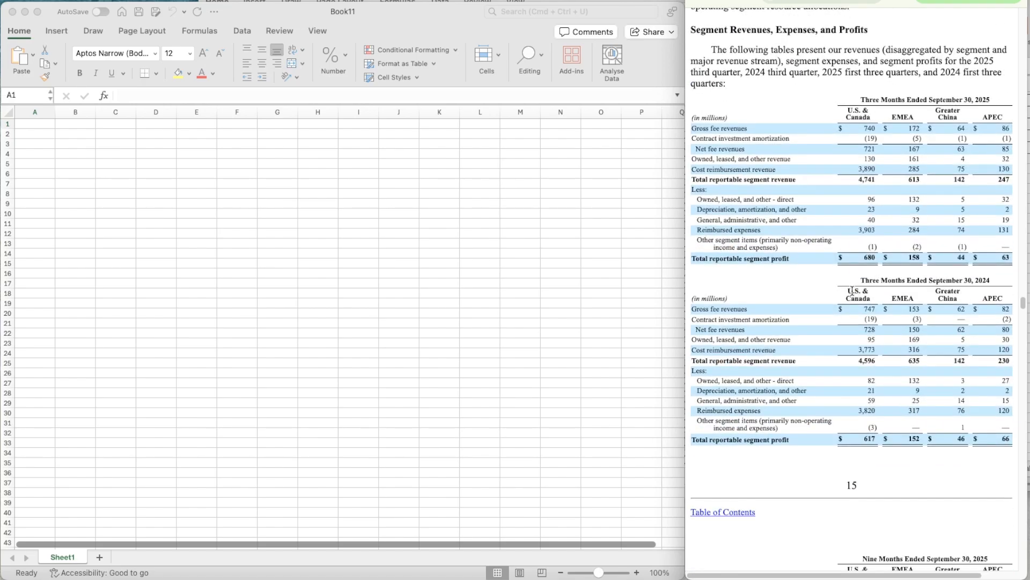
{"action": "scroll", "coordinate": [852, 290], "scroll_direction": "down", "scroll_amount": 20}
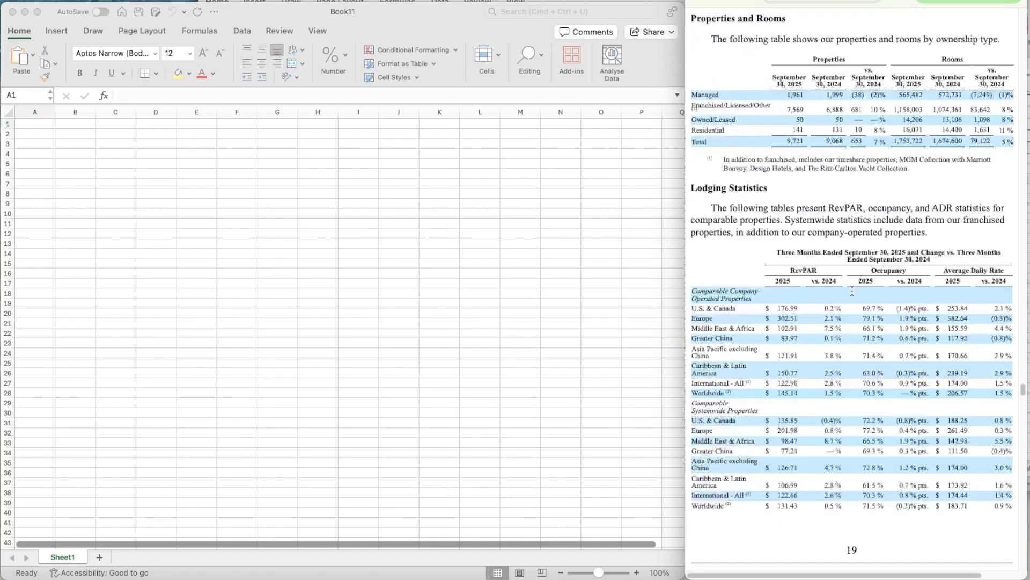
{"action": "scroll", "coordinate": [852, 290], "scroll_direction": "down", "scroll_amount": 20}
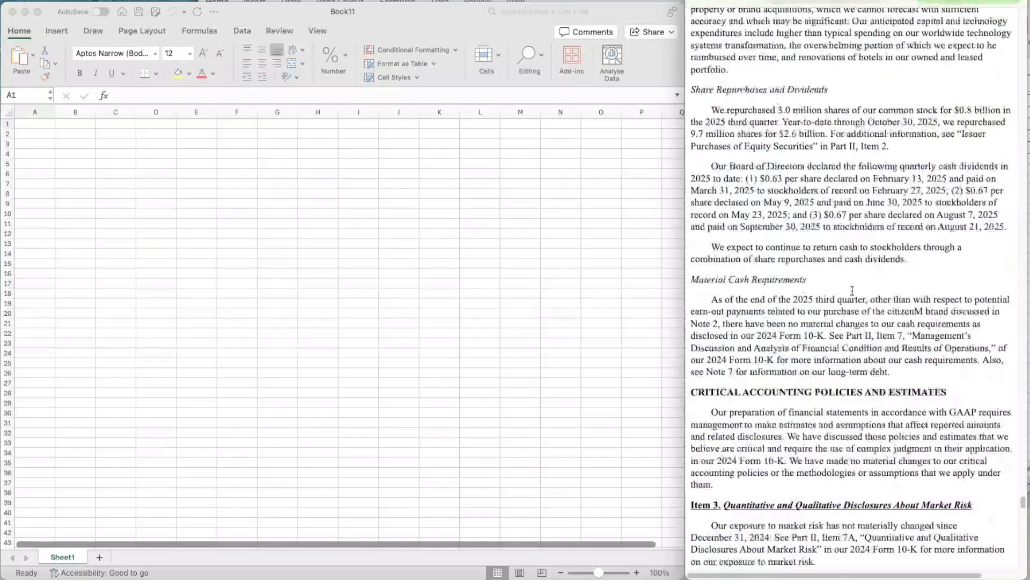
{"action": "scroll", "coordinate": [853, 291], "scroll_direction": "down", "scroll_amount": 15}
{"action": "scroll", "coordinate": [852, 290], "scroll_direction": "up", "scroll_amount": 20}
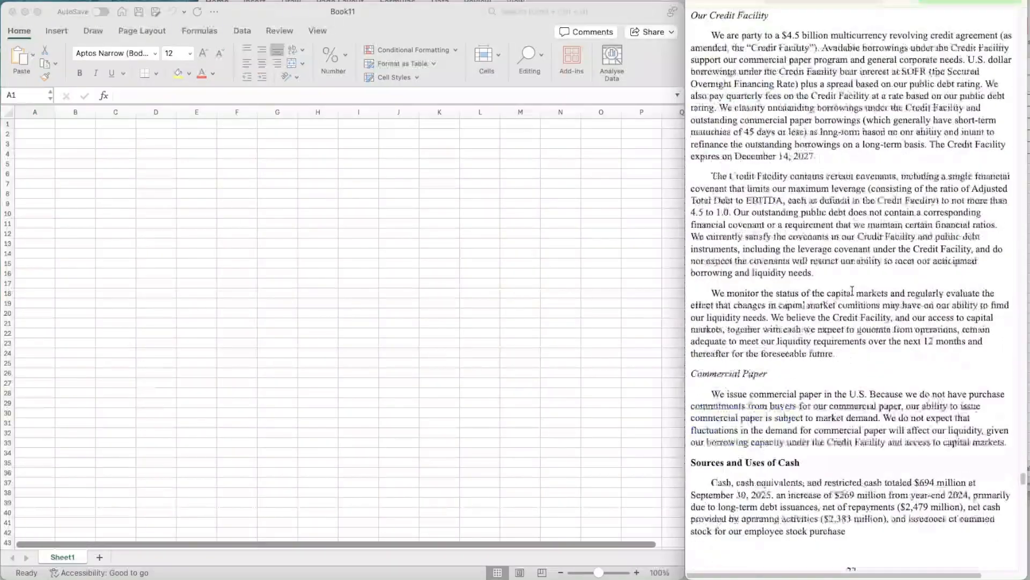
- Return to the 10-Q's condensed consolidated statements of income and examine the three- and nine-month figures
{"action": "left_click_drag", "start_coordinate": [1022, 425], "coordinate": [1006, 18]}
{"action": "scroll", "coordinate": [882, 266], "scroll_direction": "down", "scroll_amount": 15}
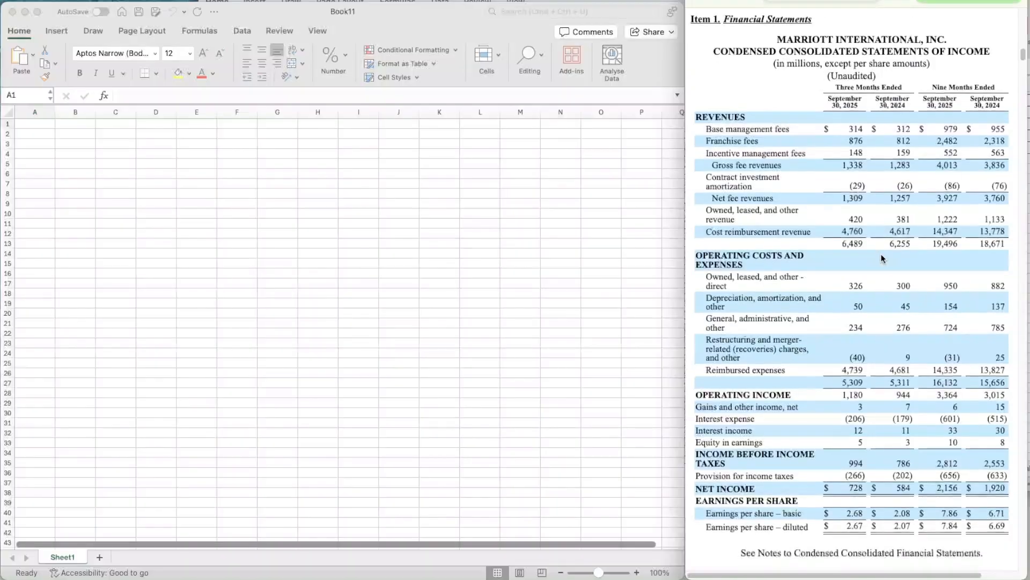
{"action": "scroll", "coordinate": [887, 265], "scroll_direction": "down", "scroll_amount": 5}
{"action": "scroll", "coordinate": [887, 265], "scroll_direction": "up", "scroll_amount": 7}
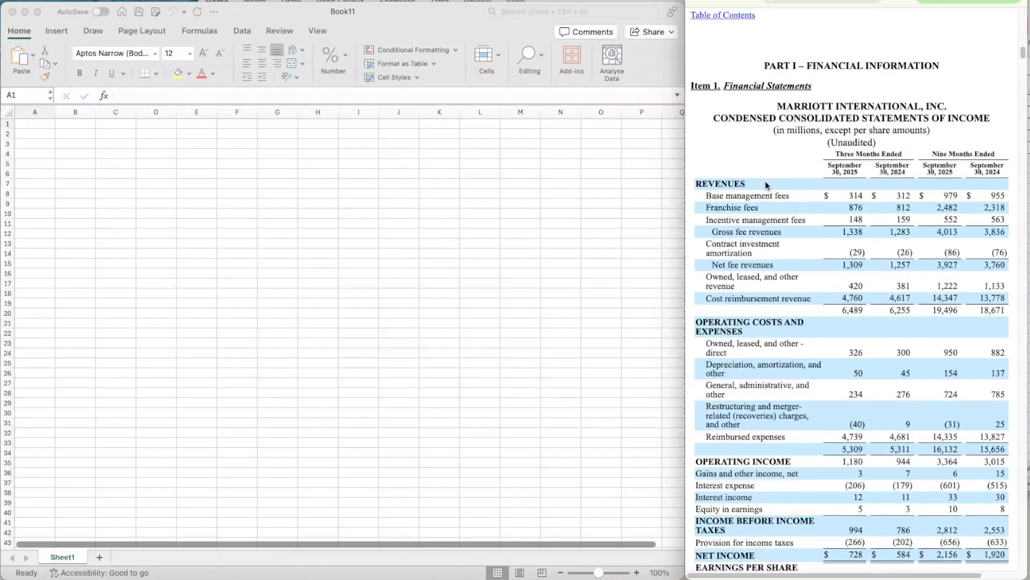
- View the 10-K's 2022–2024 income statement, and locate the annual report filed 2025-02-11 in the EDGAR results
{"action": "key", "text": "ctrl+Tab"}
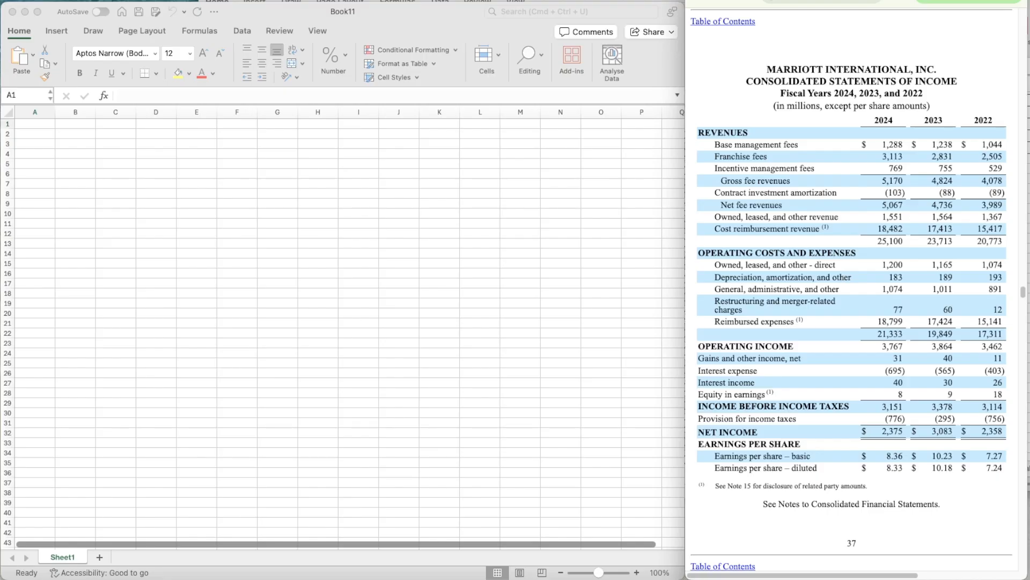
{"action": "key", "text": "ctrl+Tab"}
{"action": "scroll", "coordinate": [816, 306], "scroll_direction": "down", "scroll_amount": 15}
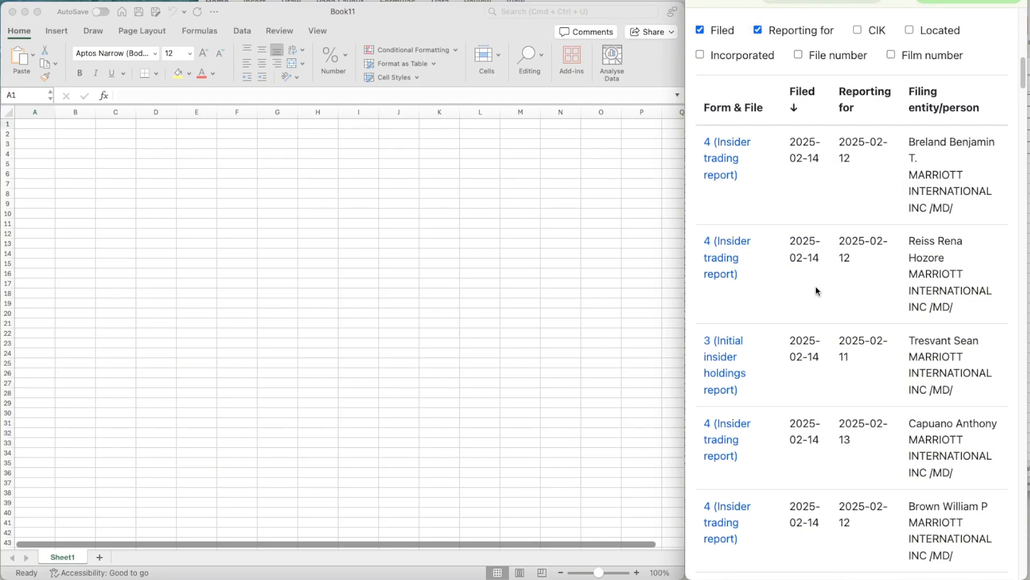
{"action": "scroll", "coordinate": [806, 278], "scroll_direction": "down", "scroll_amount": 10}
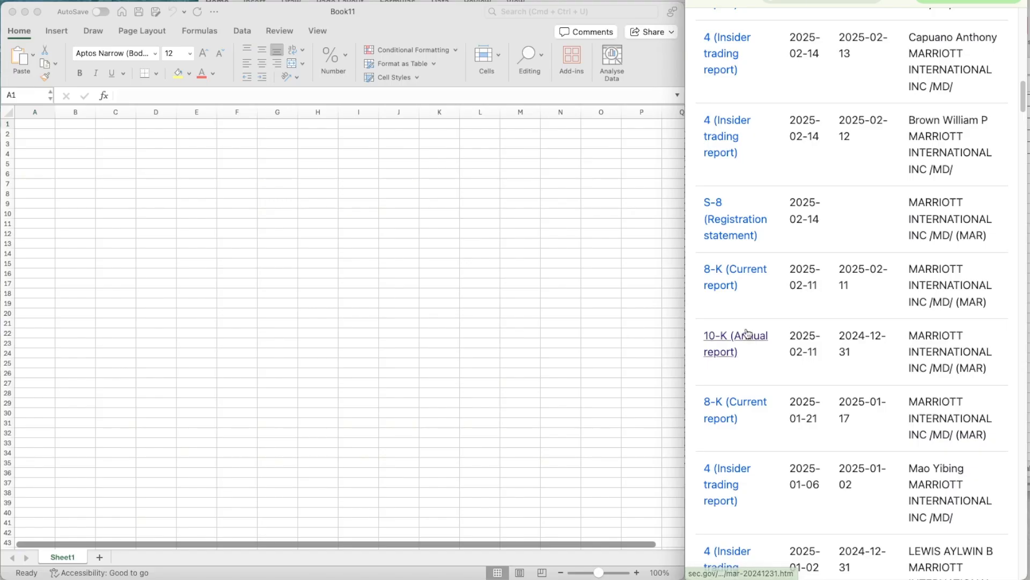
{"action": "scroll", "coordinate": [742, 336], "scroll_direction": "up", "scroll_amount": 15}
- In the blank Excel workbook, hide the sheet's gridlines and freeze the first column
{"action": "left_click", "coordinate": [115, 151]}
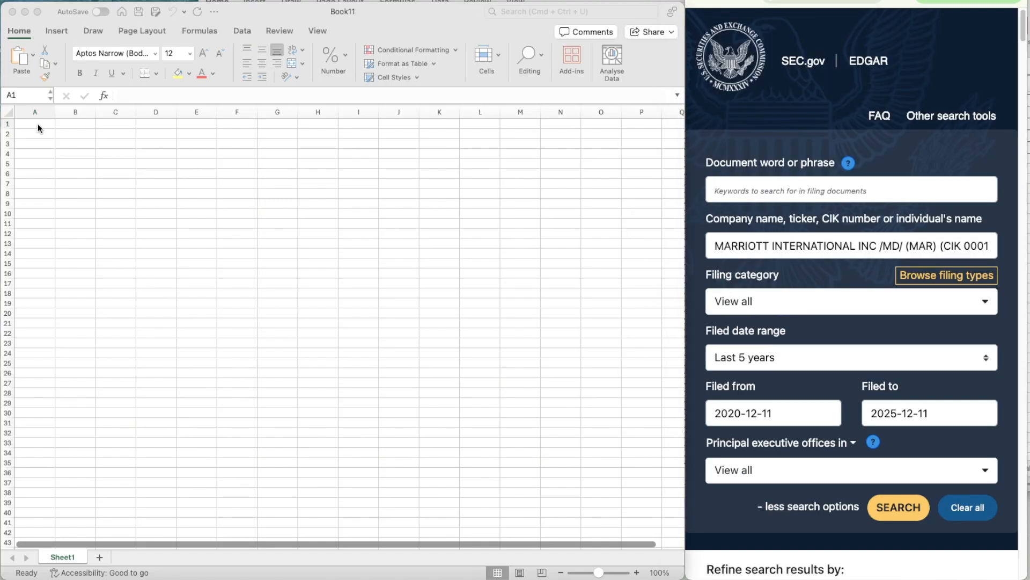
{"action": "left_click", "coordinate": [36, 124]}
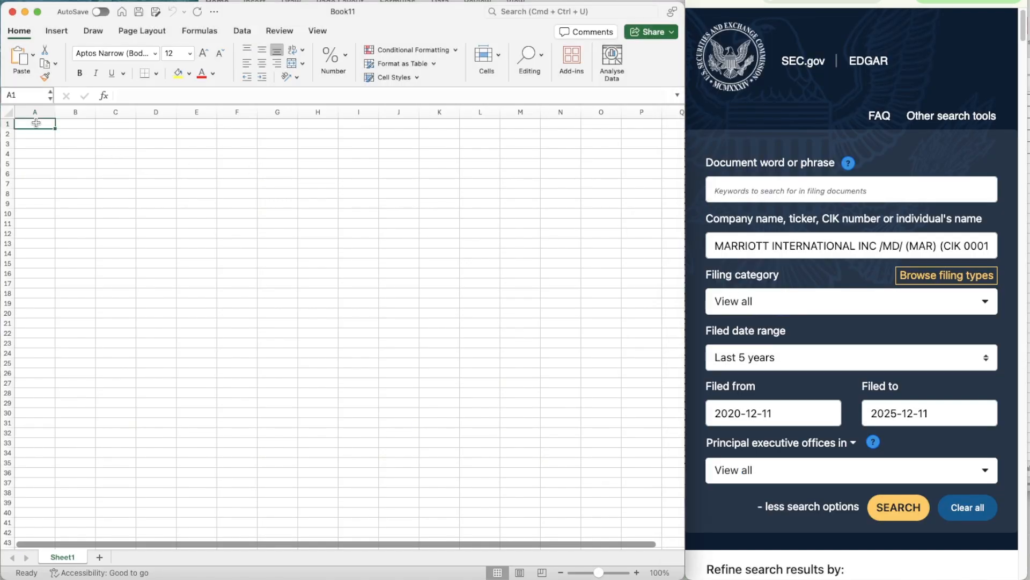
{"action": "left_click", "coordinate": [141, 31]}
{"action": "left_click", "coordinate": [490, 64]}
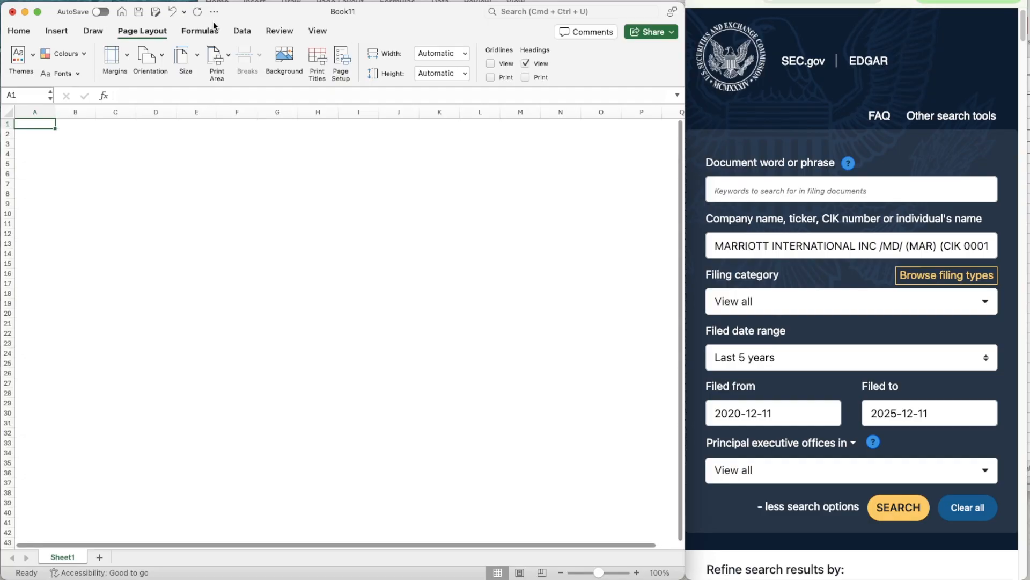
{"action": "left_click", "coordinate": [330, 27]}
{"action": "left_click", "coordinate": [513, 60]}
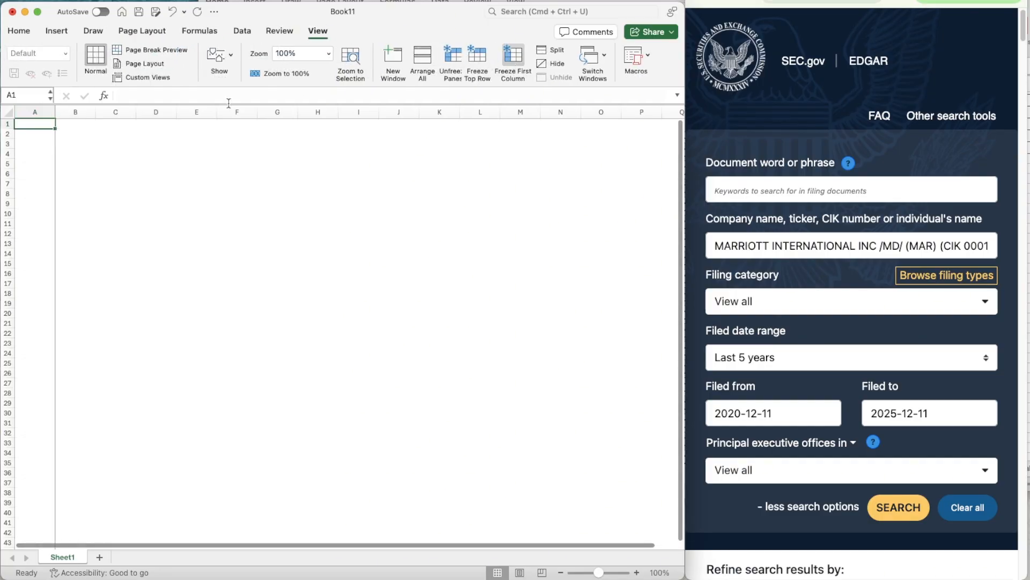
- Insert a column before column A, make it narrow, and widen column B for row labels
{"action": "right_click", "coordinate": [33, 112]}
{"action": "left_click", "coordinate": [62, 178]}
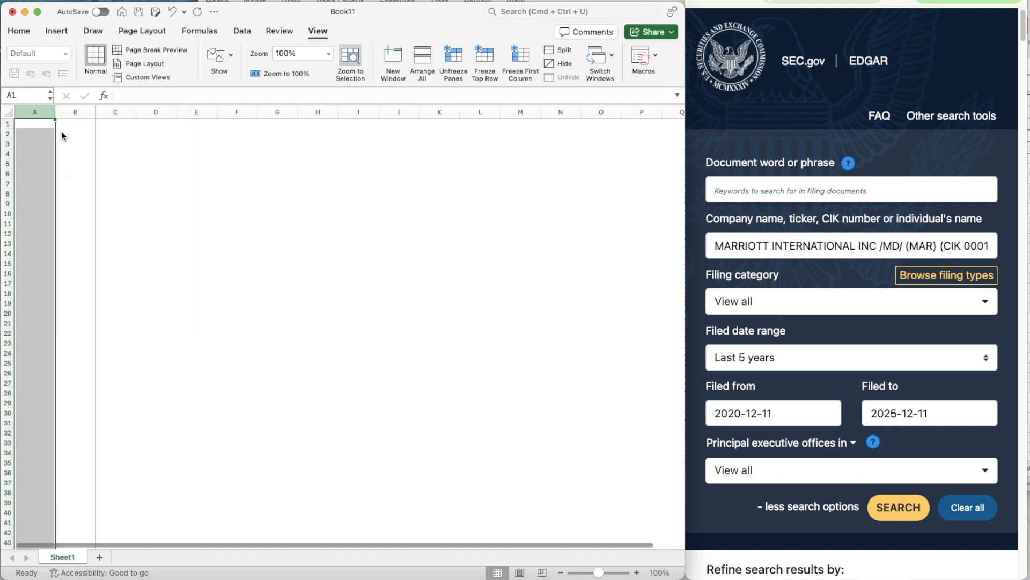
{"action": "left_click_drag", "start_coordinate": [54, 113], "coordinate": [133, 111]}
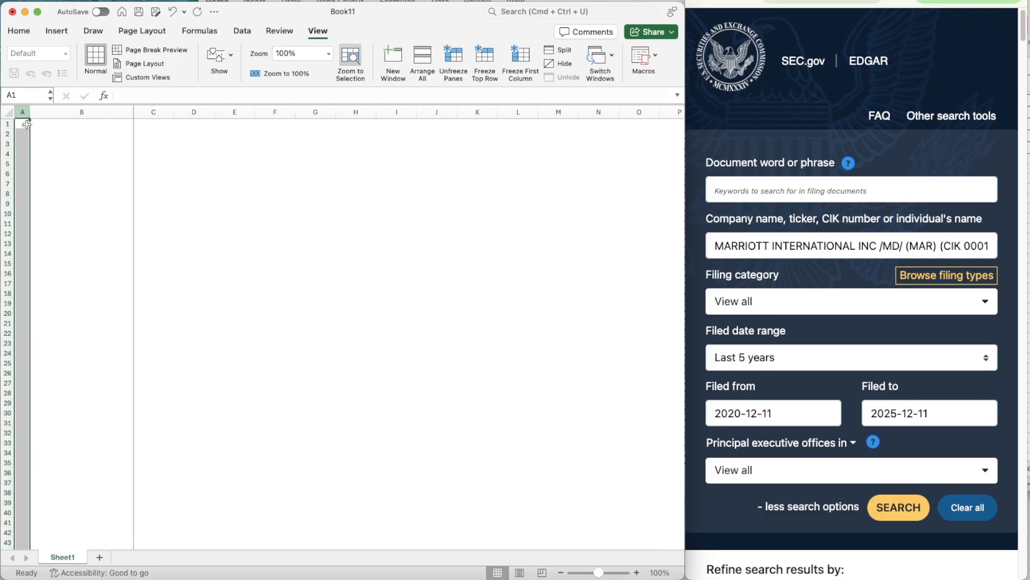
- Enter the ticker MAR in cell A1
{"action": "left_click", "coordinate": [24, 125]}
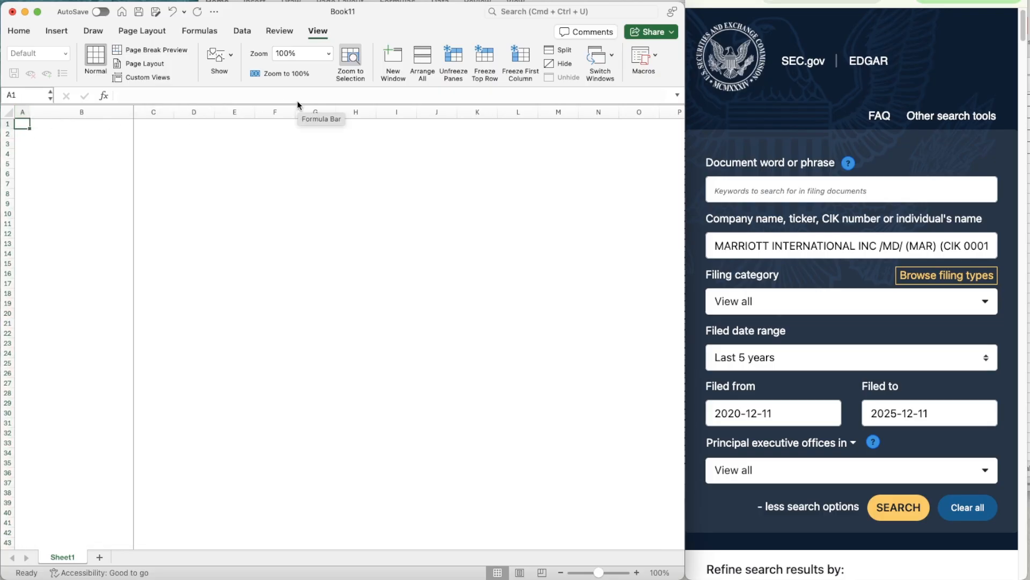
{"action": "type", "text": "MAR"}
{"action": "key", "text": "Return"}
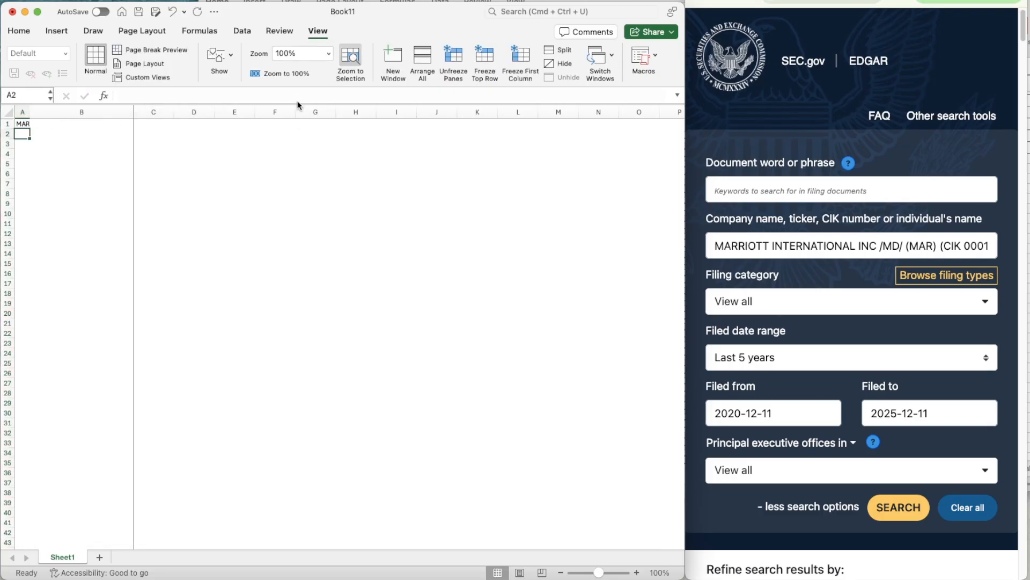
- Convert A1 to the Stocks data type, matching it to MARRIOTT INTERNATIONAL, INC. on the Nasdaq Stock Market
{"action": "key", "text": "Up"}
{"action": "left_click", "coordinate": [249, 33]}
{"action": "left_click", "coordinate": [184, 62]}
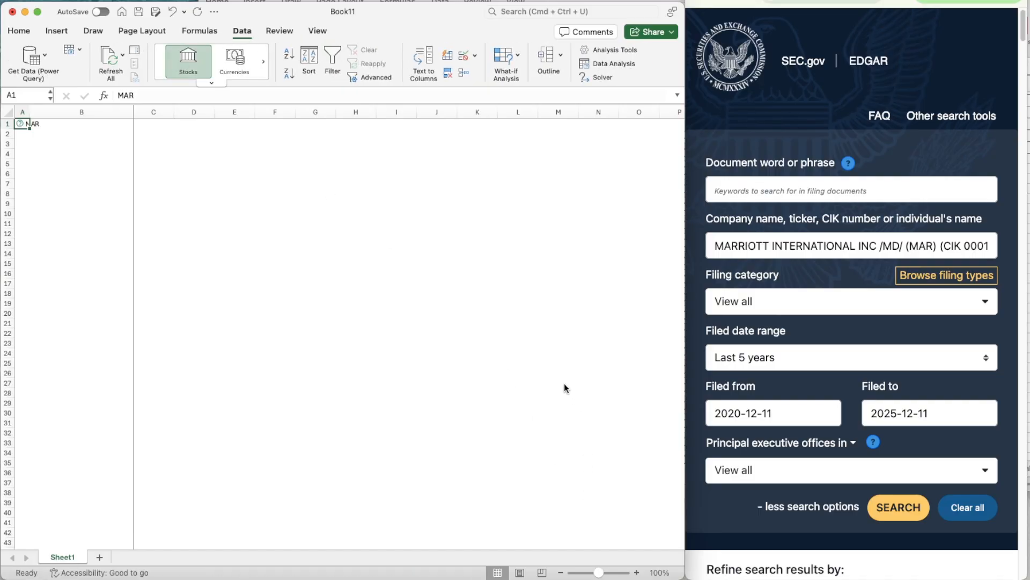
{"action": "left_click", "coordinate": [208, 63]}
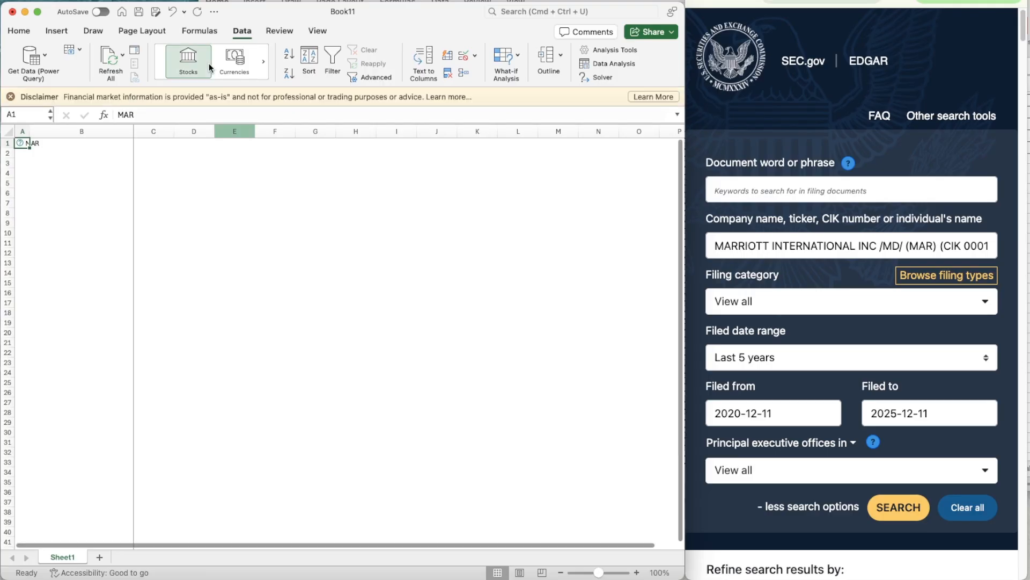
{"action": "left_click", "coordinate": [9, 99]}
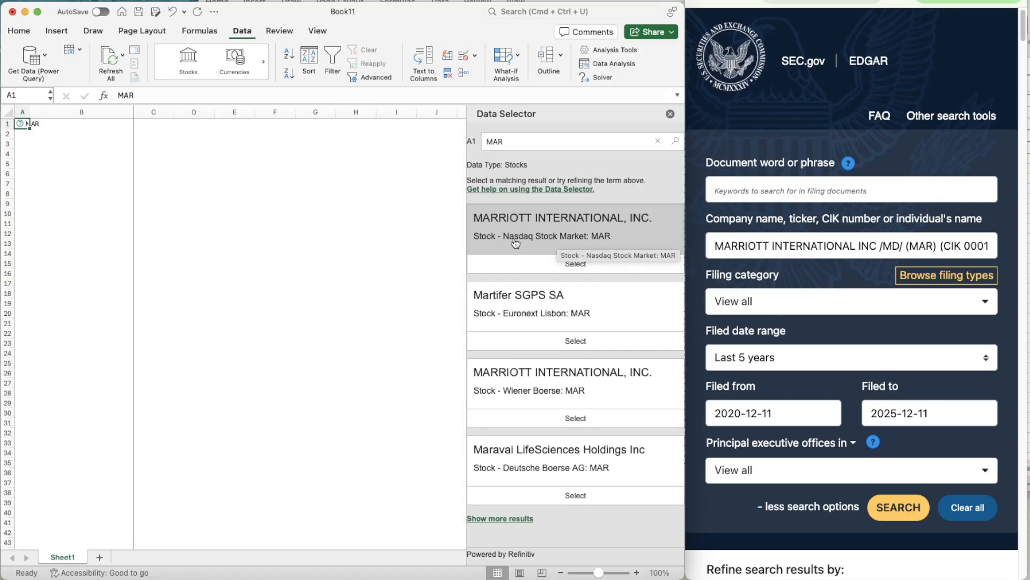
{"action": "left_click", "coordinate": [576, 263]}
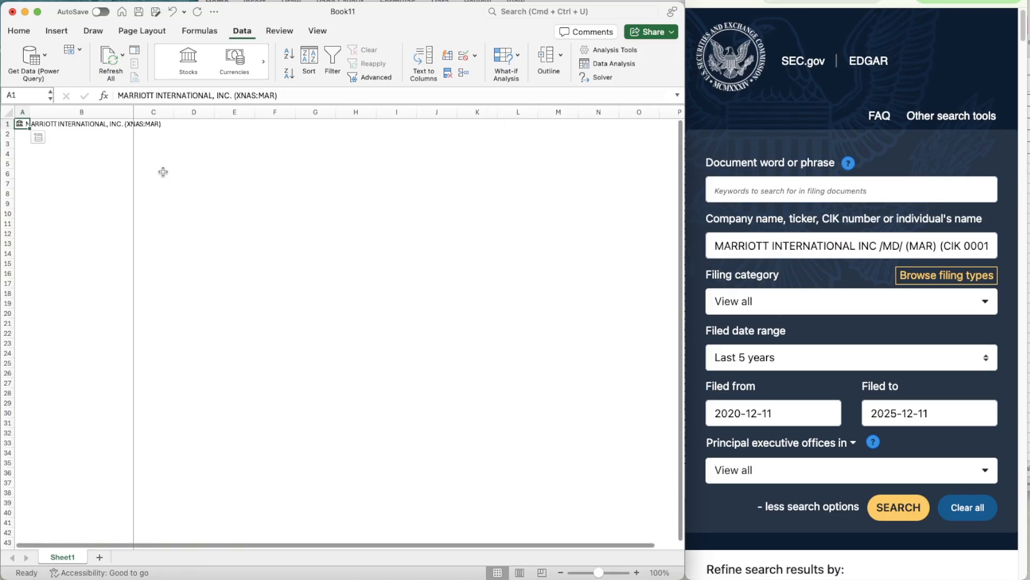
- Set the worksheet zoom to 130% and select cell C3
{"action": "left_click", "coordinate": [80, 149]}
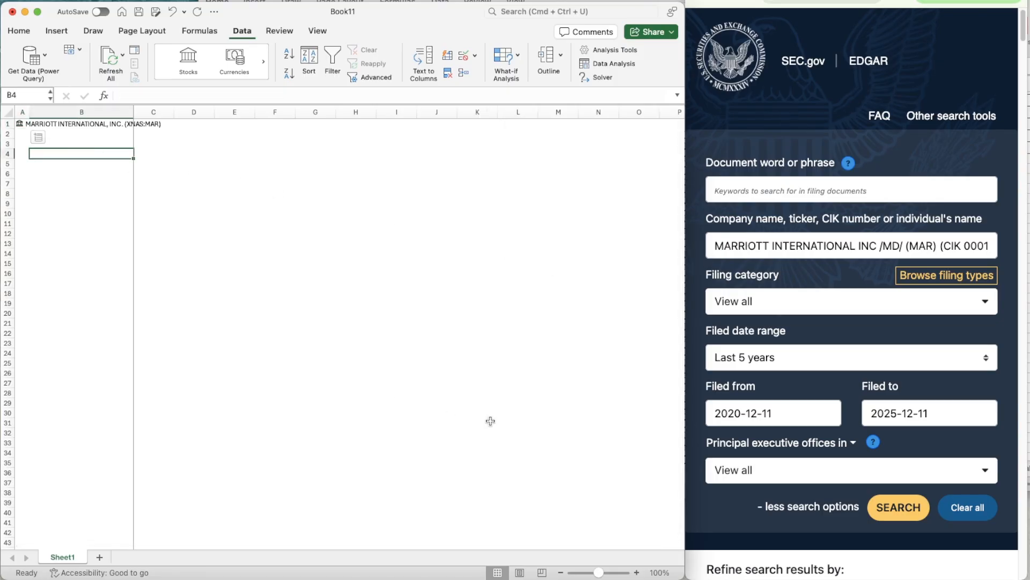
{"action": "left_click", "coordinate": [635, 572]}
{"action": "left_click", "coordinate": [636, 572]}
{"action": "left_click", "coordinate": [636, 572]}
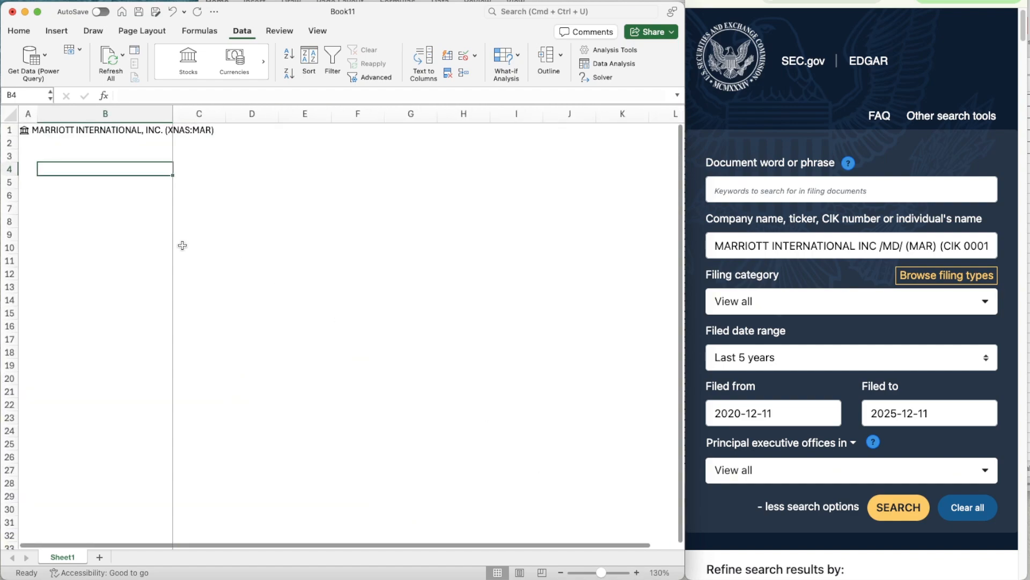
{"action": "left_click", "coordinate": [198, 169]}
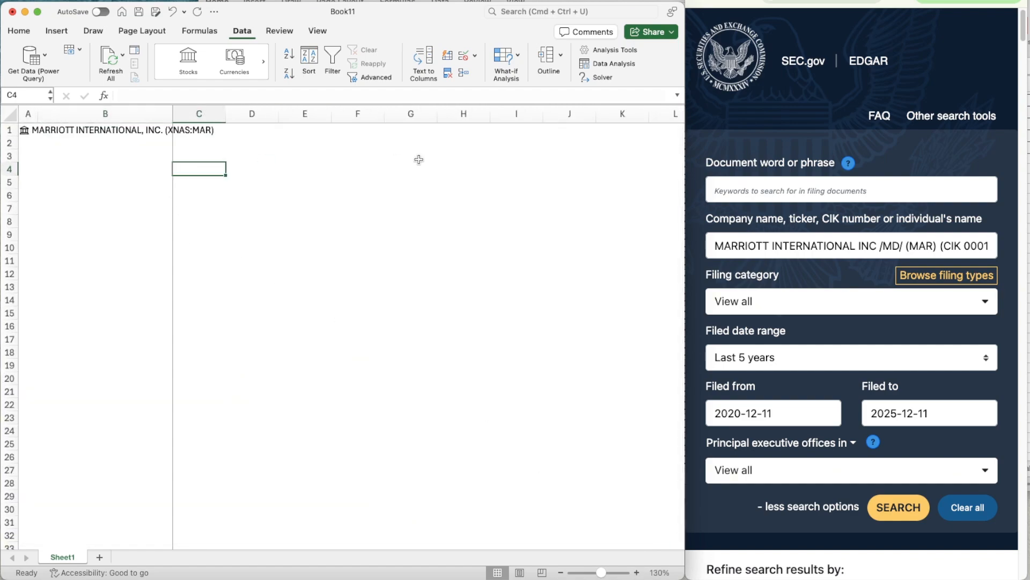
{"action": "key", "text": "Left"}
{"action": "key", "text": "Up"}
{"action": "key", "text": "Right"}
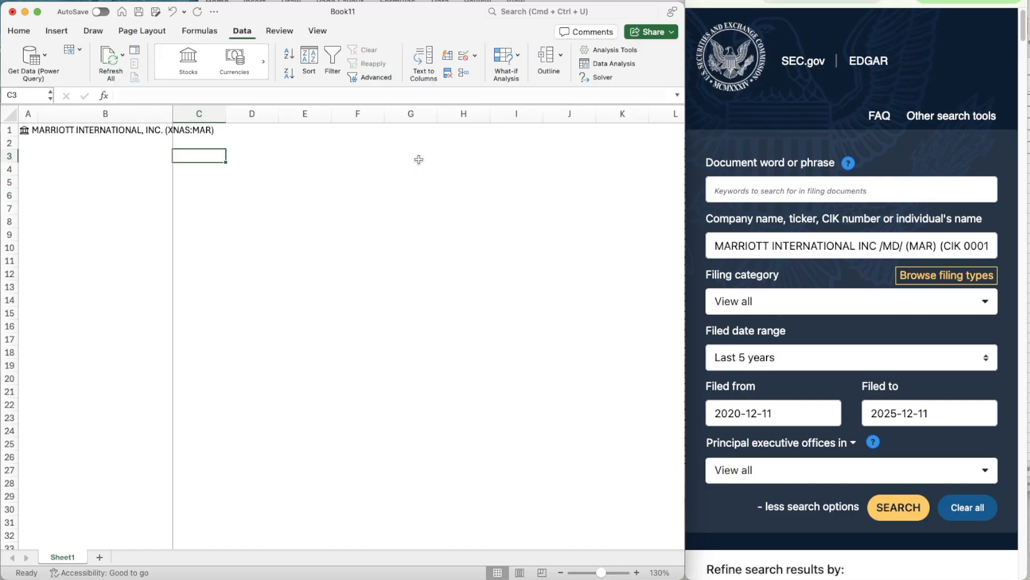
- Enter the labels Ticker in C3 and Date in C4
{"action": "type", "text": "Ticker"}
{"action": "key", "text": "Return"}
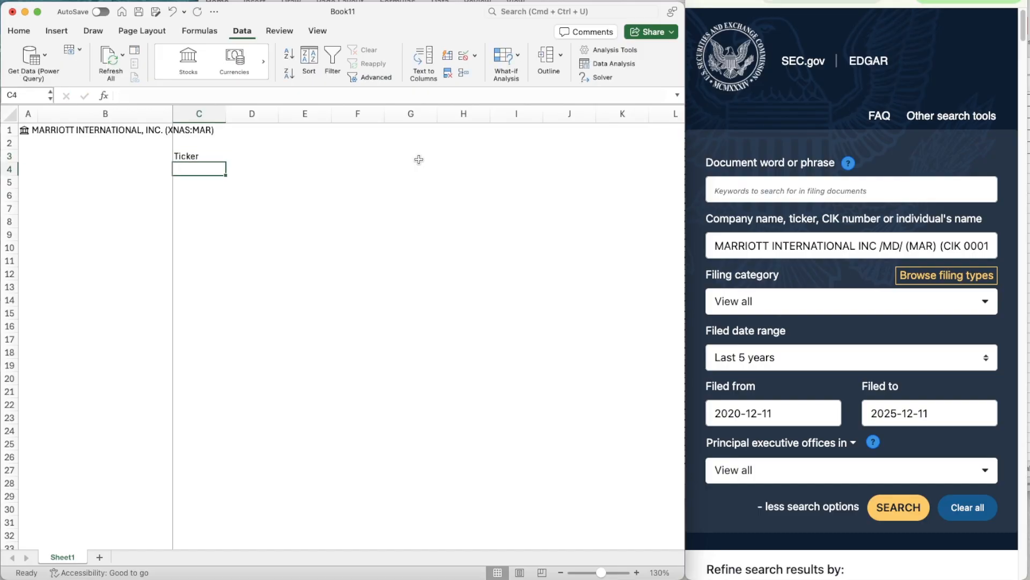
{"action": "type", "text": "Date"}
{"action": "key", "text": "Return"}
{"action": "key", "text": "Up"}
{"action": "key", "text": "Up"}
{"action": "key", "text": "Right"}
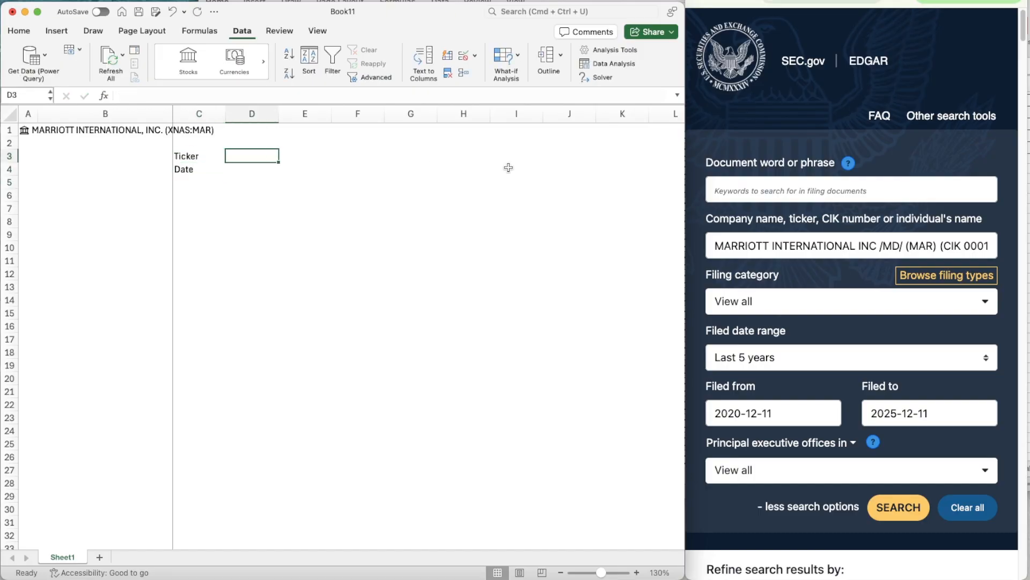
- Switch to the browser, bring up the 10-K's Consolidated Statements of Income for 2022–2024, and return to cell D3 in Excel
{"action": "key", "text": "super+Tab"}
{"action": "key", "text": "ctrl+Tab"}
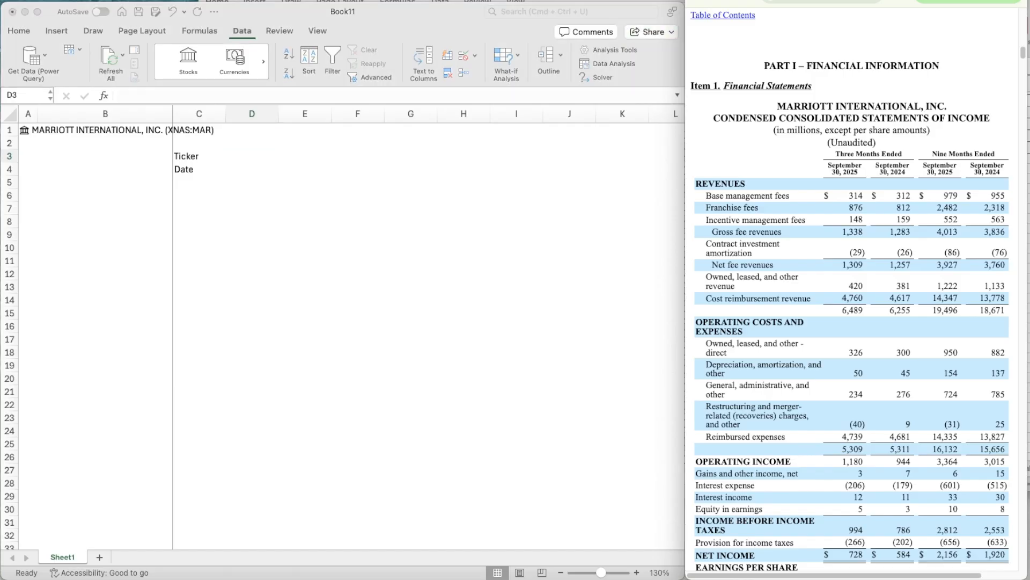
{"action": "key", "text": "ctrl+Tab"}
{"action": "left_click", "coordinate": [254, 159]}
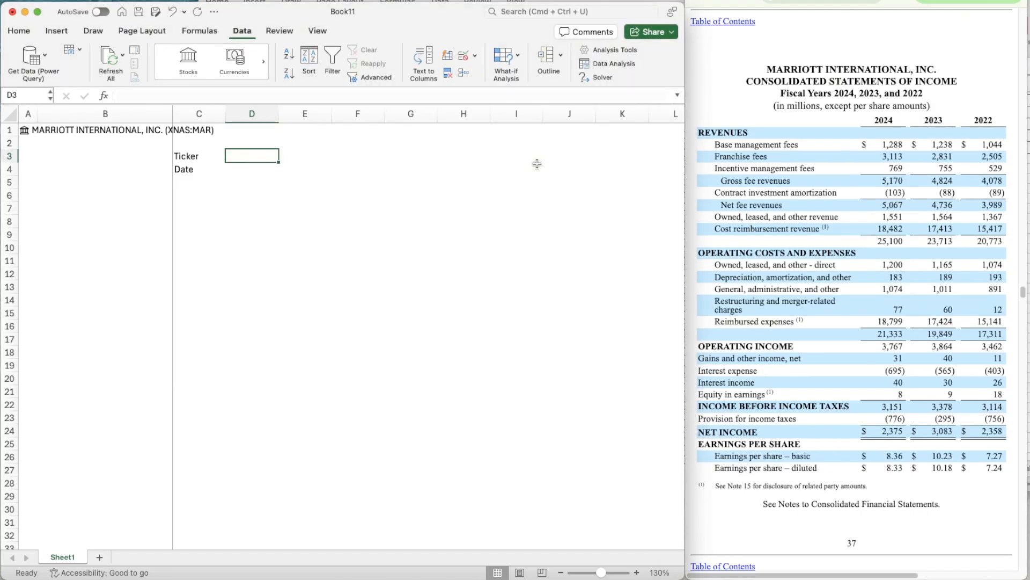
- Enter the labels Current in F3, Implied in F4 and Up/Down in I4
{"action": "key", "text": "Right"}
{"action": "key", "text": "Right"}
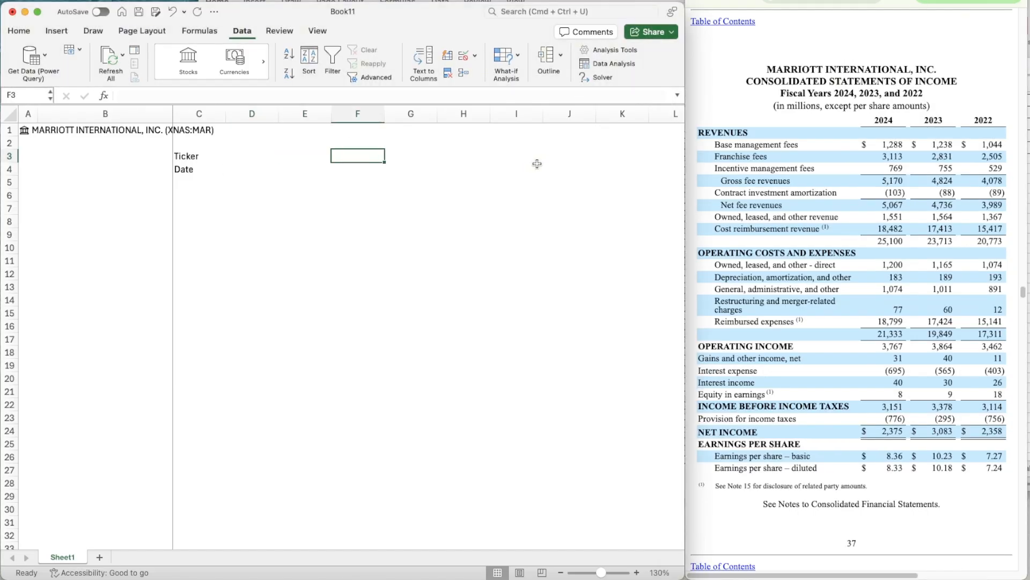
{"action": "type", "text": "Current"}
{"action": "key", "text": "Return"}
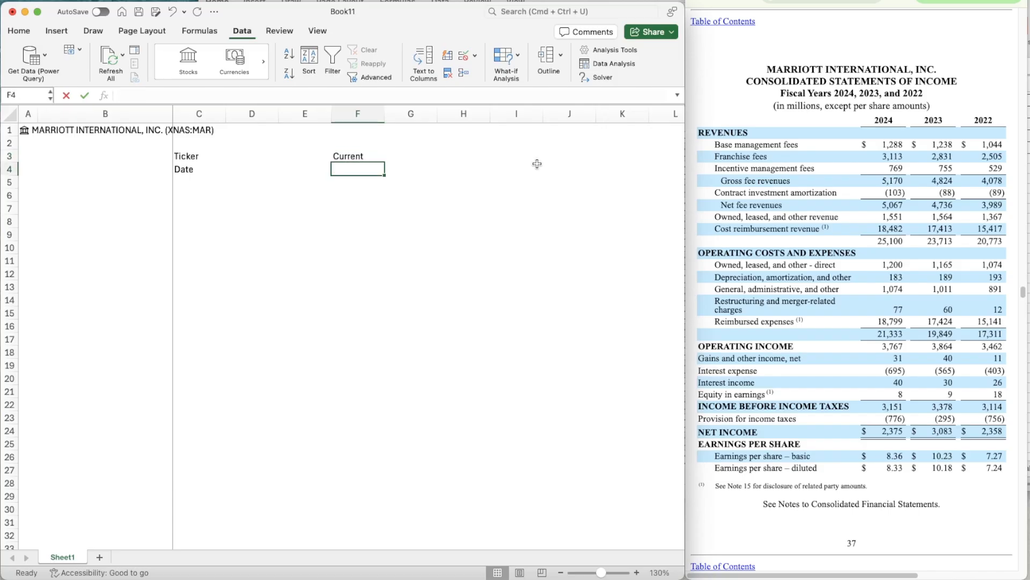
{"action": "type", "text": "Implied"}
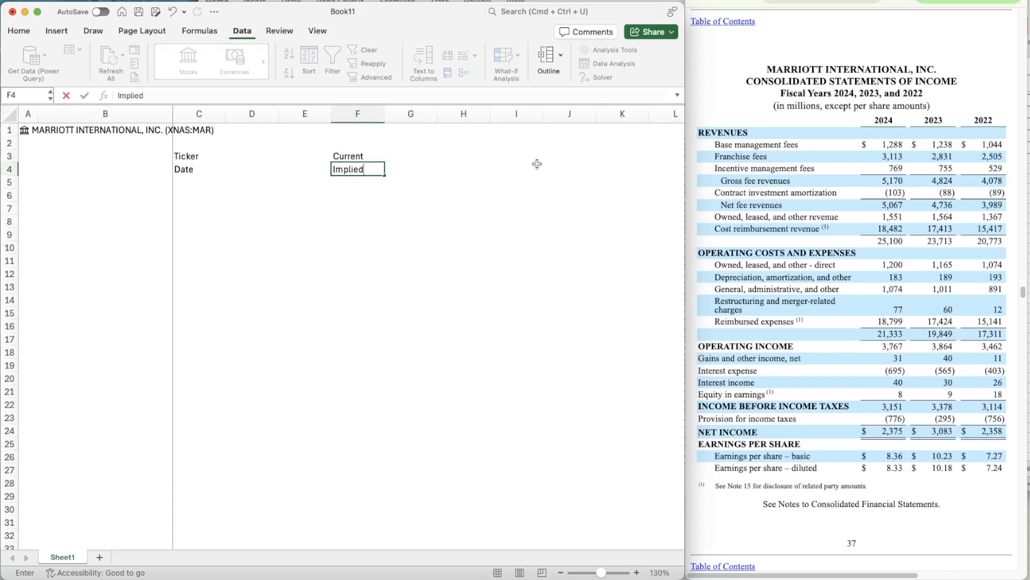
{"action": "key", "text": "Right"}
{"action": "key", "text": "Right"}
{"action": "key", "text": "Right"}
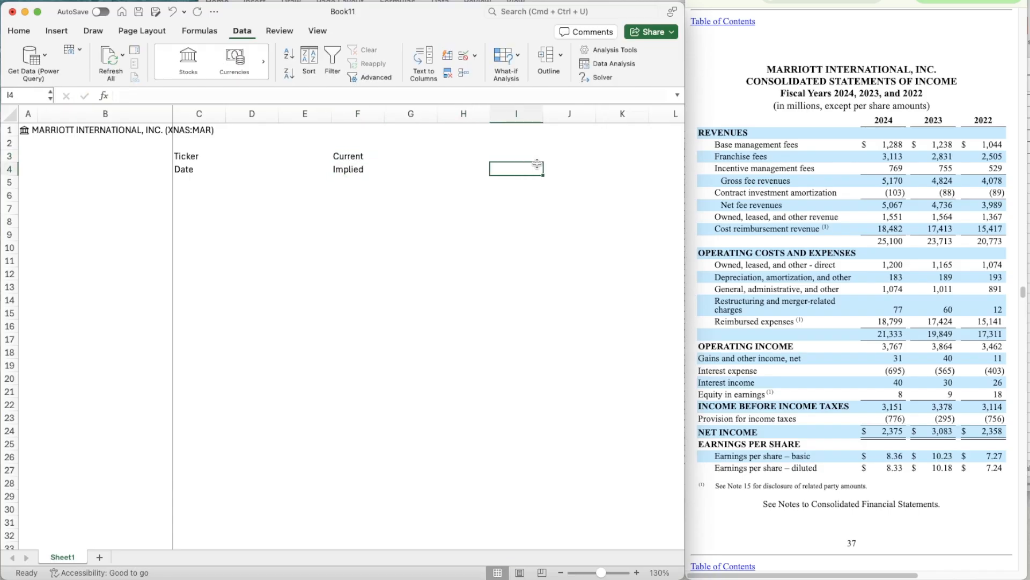
{"action": "type", "text": "Up/DD"}
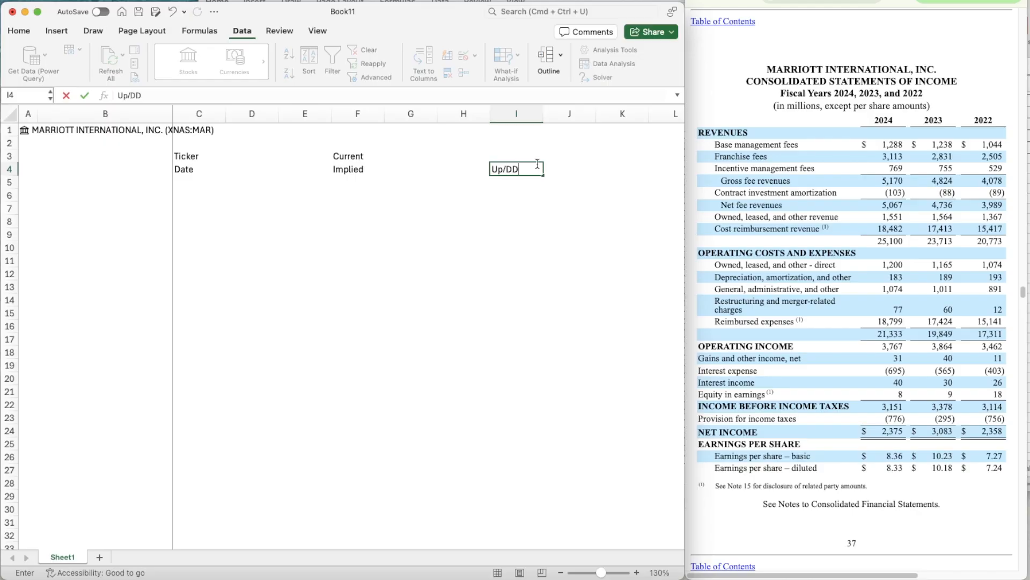
{"action": "key", "text": "Return"}
- Format D3:D4 with a light orange background fill and dotted outline and inside borders
{"action": "key", "text": "Up"}
{"action": "key", "text": "Left"}
{"action": "key", "text": "Left"}
{"action": "key", "text": "Left"}
{"action": "key", "text": "Left"}
{"action": "key", "text": "Left"}
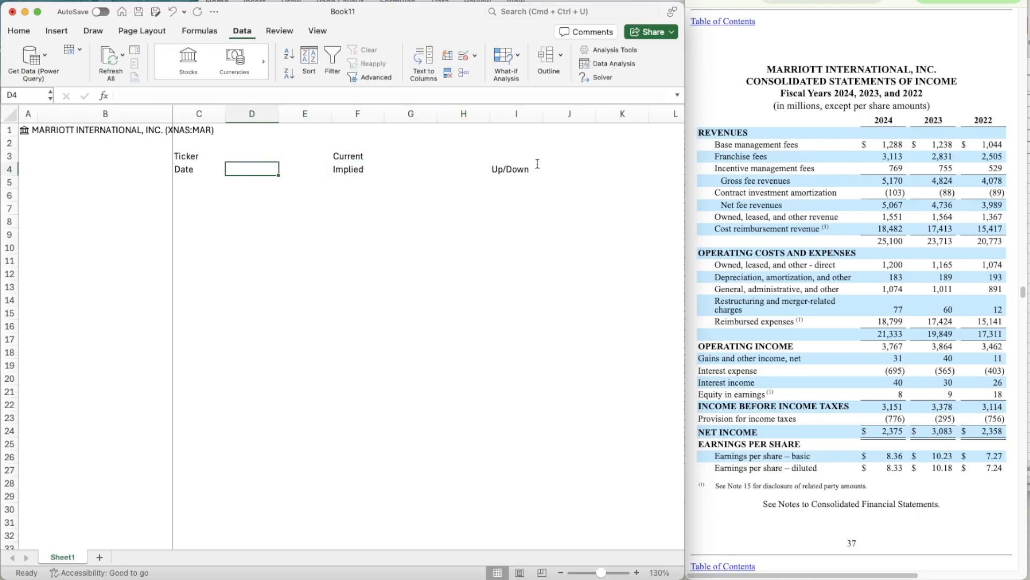
{"action": "key", "text": "shift+Up"}
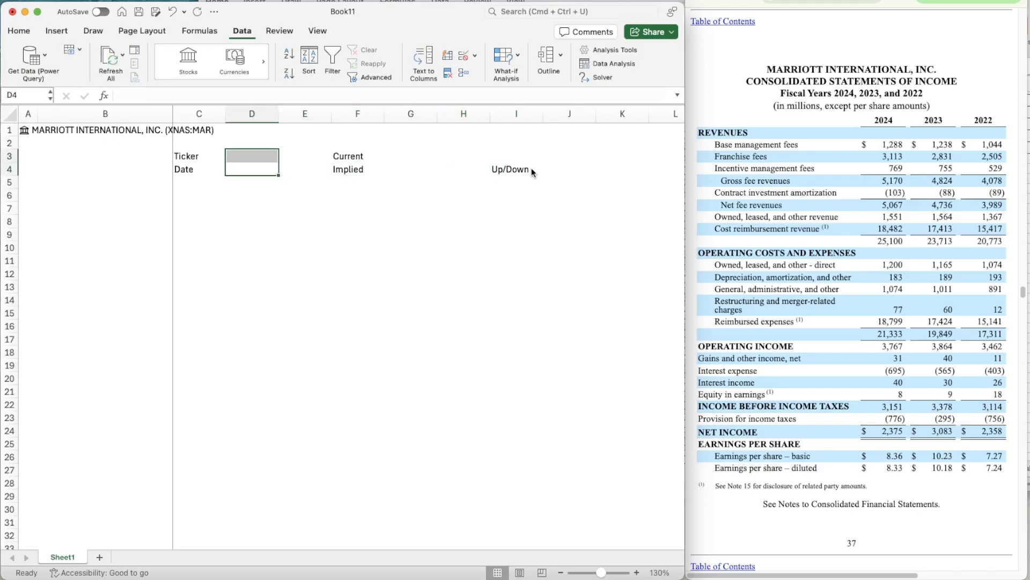
{"action": "key", "text": "super+1"}
{"action": "left_click", "coordinate": [655, 56]}
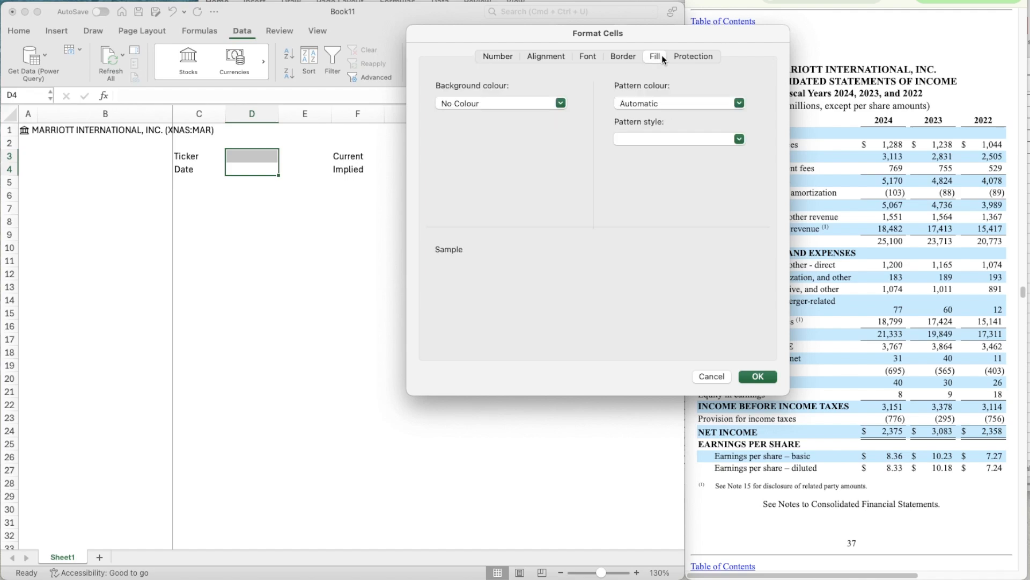
{"action": "left_click", "coordinate": [527, 104]}
{"action": "left_click", "coordinate": [504, 169]}
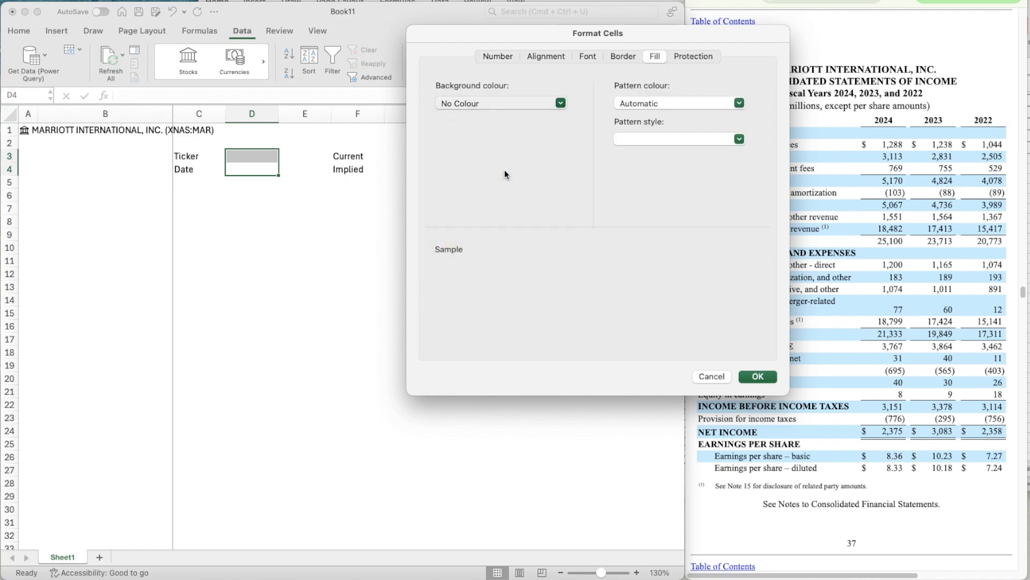
{"action": "left_click", "coordinate": [623, 56]}
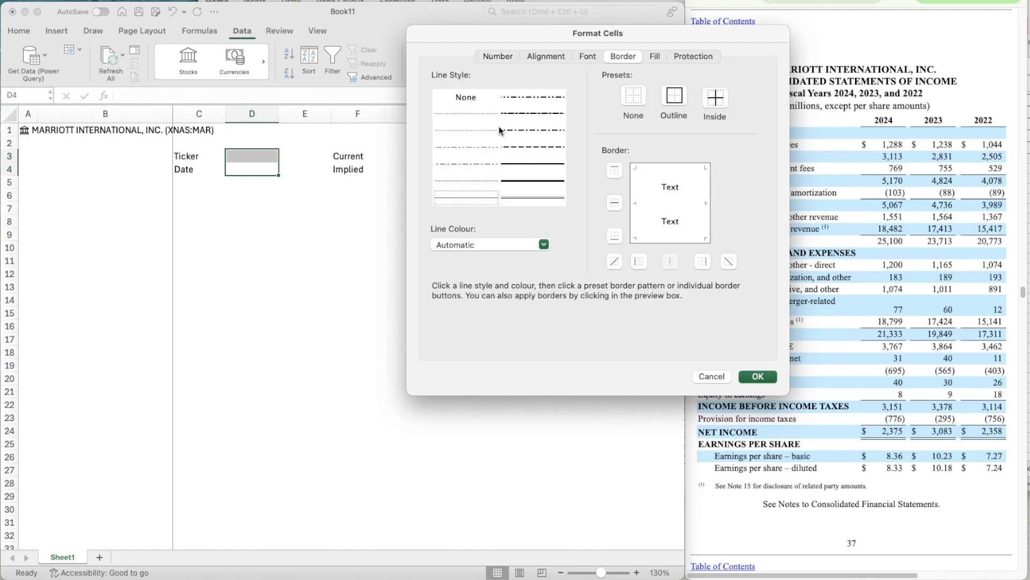
{"action": "left_click", "coordinate": [722, 106]}
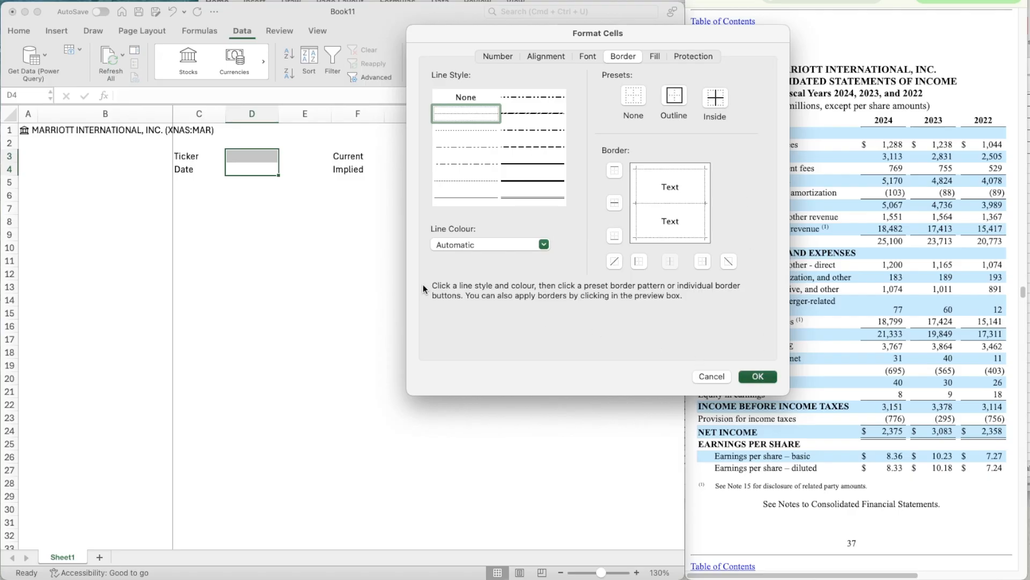
{"action": "key", "text": "Return"}
- Copy the formatted cells D3:D4 to G3:G4 beside the Current and Implied labels
{"action": "left_click", "coordinate": [312, 160]}
{"action": "key", "text": "Left"}
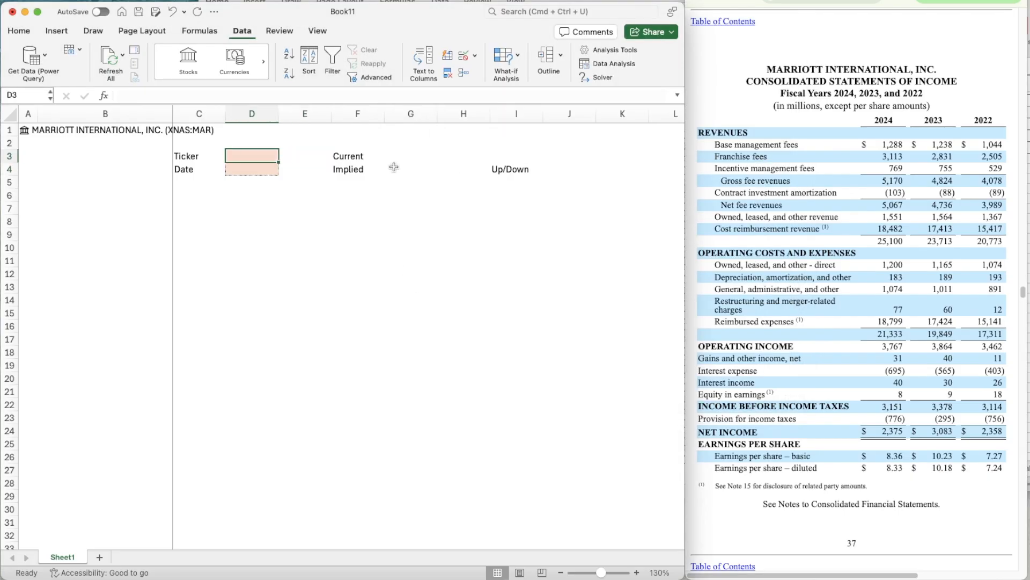
{"action": "key", "text": "shift+Down"}
{"action": "key", "text": "super+c"}
{"action": "key", "text": "Right"}
{"action": "key", "text": "Right"}
{"action": "key", "text": "Right"}
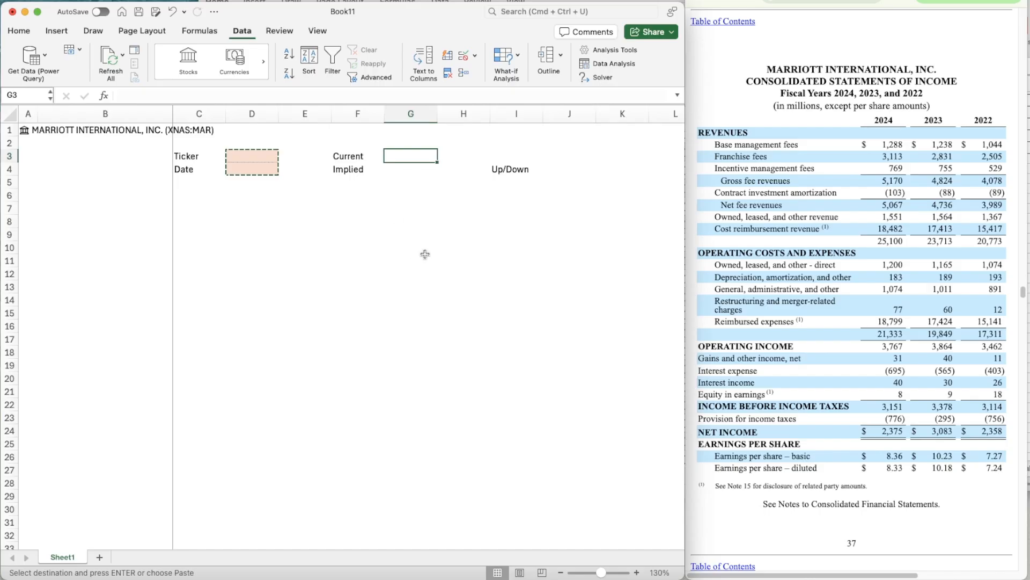
{"action": "key", "text": "super+v"}
- Copy the formatted cell G4 to J4 beside the Up/Down label
{"action": "key", "text": "Right"}
{"action": "key", "text": "Right"}
{"action": "key", "text": "Right"}
{"action": "key", "text": "Down"}
{"action": "key", "text": "Left"}
{"action": "key", "text": "Left"}
{"action": "key", "text": "Left"}
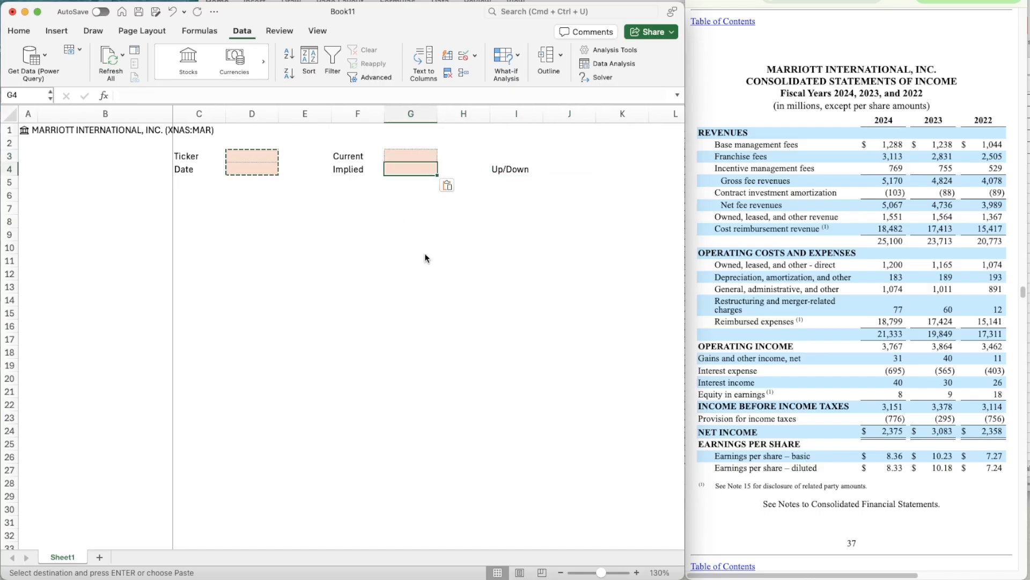
{"action": "key", "text": "super+c"}
{"action": "key", "text": "Right"}
{"action": "key", "text": "Right"}
{"action": "key", "text": "Right"}
{"action": "key", "text": "super+v"}
- Fill the Ticker cell D3 with a formula that pulls the Ticker symbol field from the stock in A1
{"action": "key", "text": "Left"}
{"action": "key", "text": "Left"}
{"action": "key", "text": "Left"}
{"action": "key", "text": "Left"}
{"action": "key", "text": "Left"}
{"action": "key", "text": "Left"}
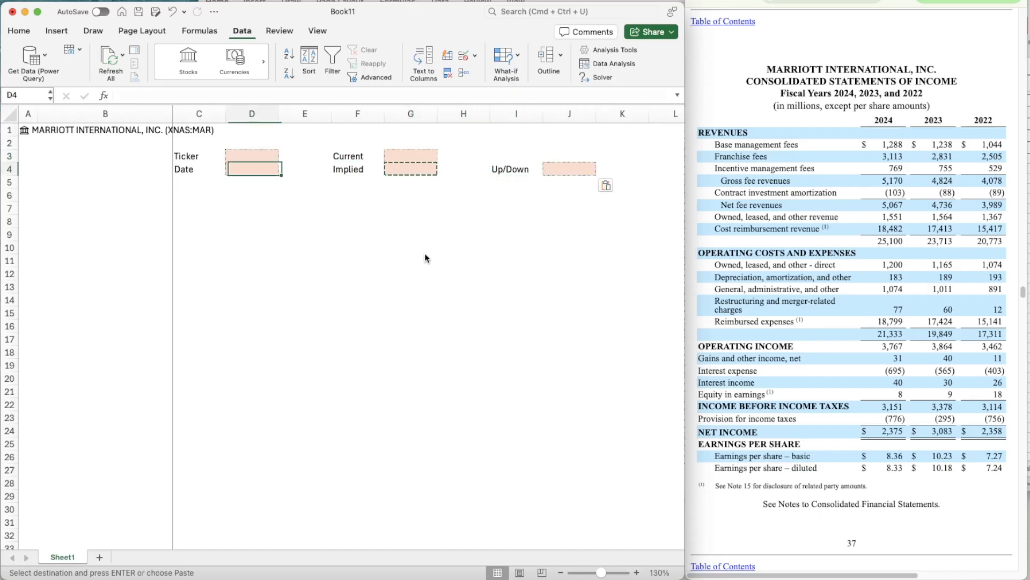
{"action": "key", "text": "Up"}
{"action": "type", "text": "=A1"}
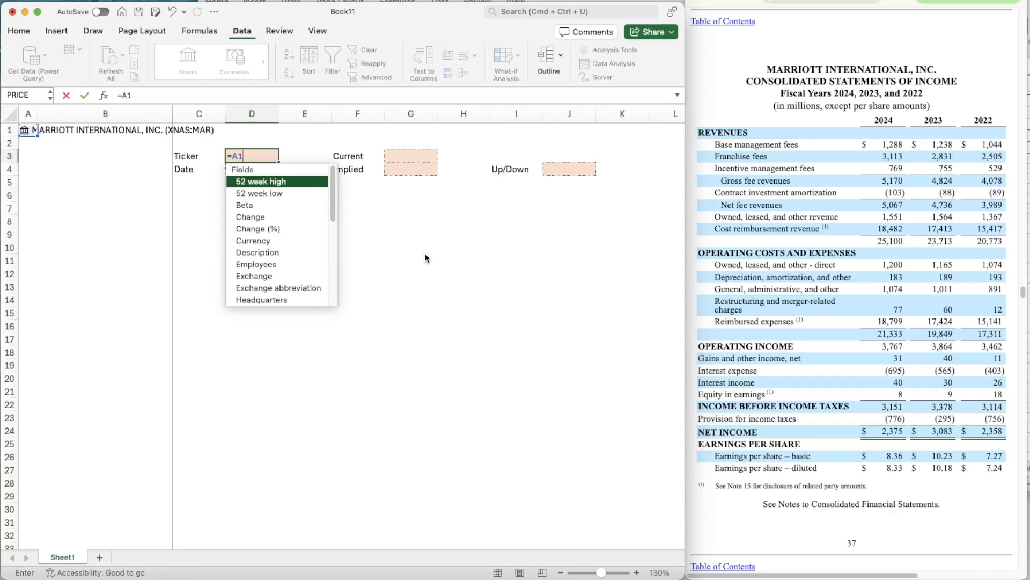
{"action": "type", "text": ".[Tick"}
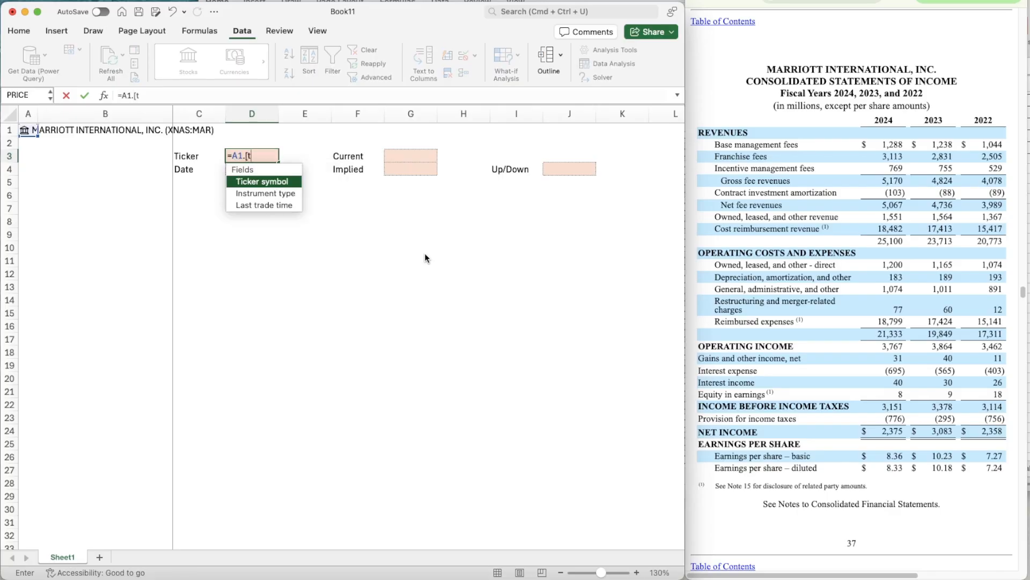
{"action": "key", "text": "Tab"}
{"action": "key", "text": "Tab"}
- Fill the Current cell G3 with a formula that pulls the Price field from the stock in A1
{"action": "key", "text": "Right"}
{"action": "key", "text": "Right"}
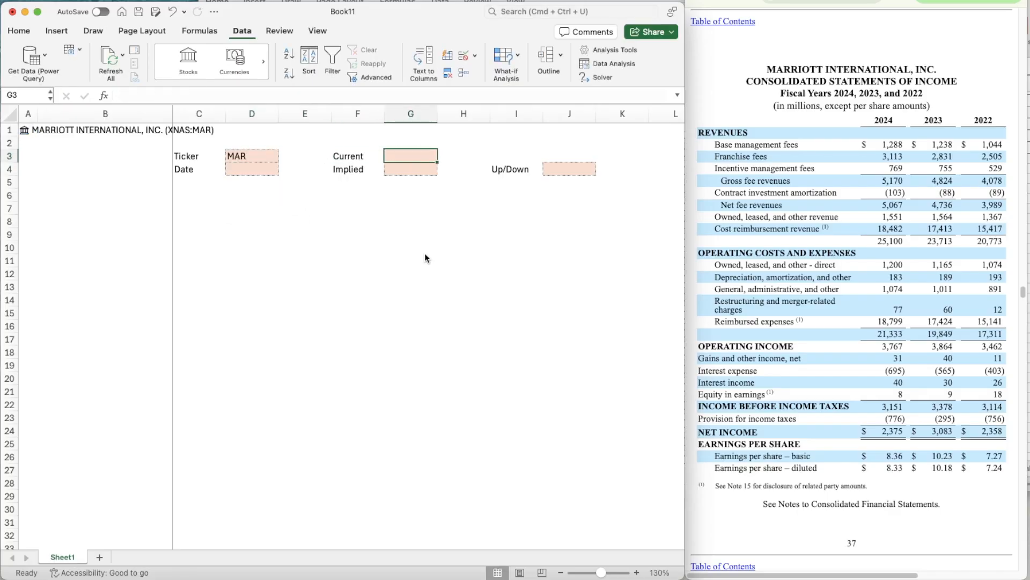
{"action": "type", "text": "="}
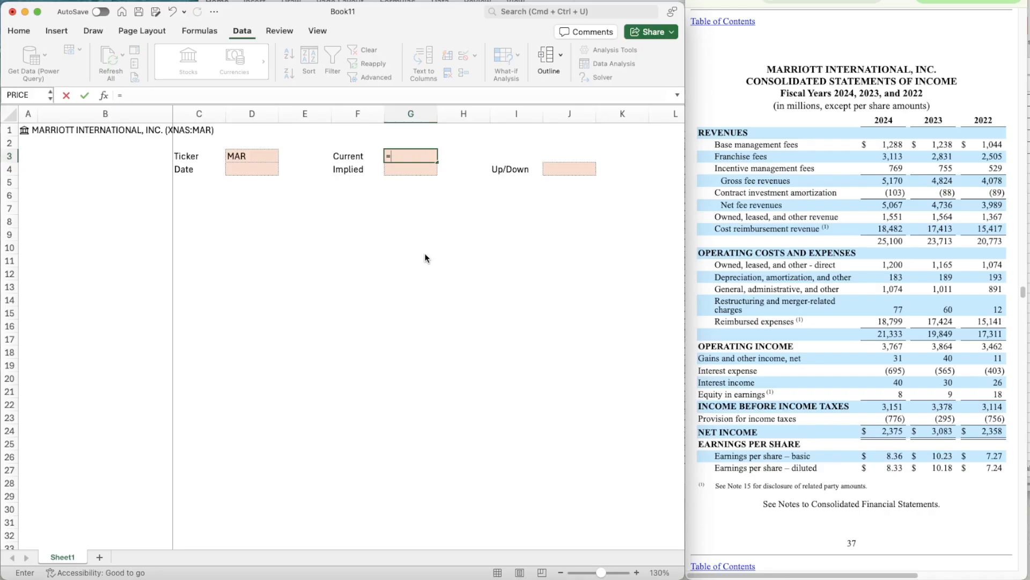
{"action": "type", "text": "A1.["}
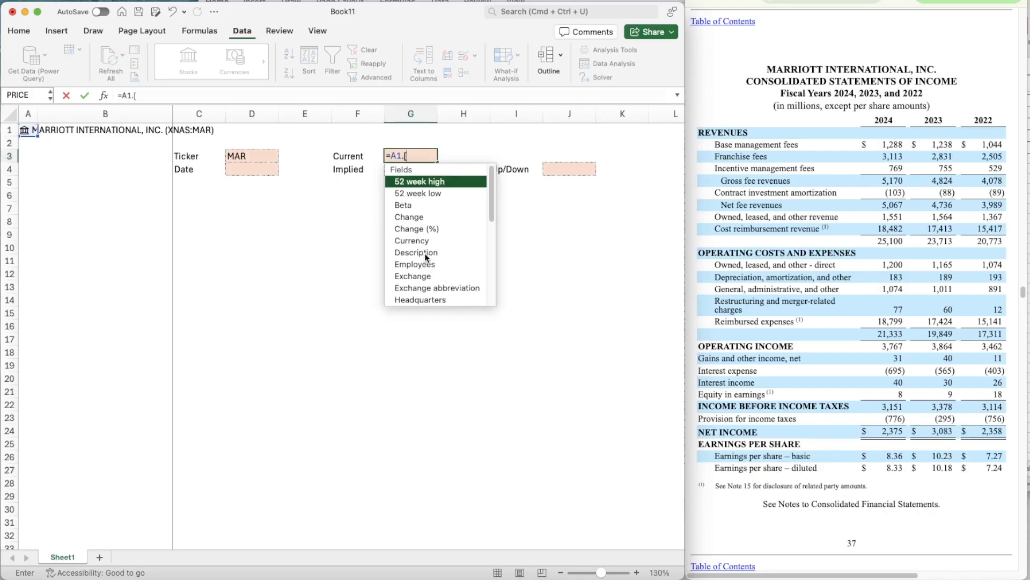
{"action": "type", "text": "Pri"}
{"action": "key", "text": "Tab"}
{"action": "key", "text": "Return"}
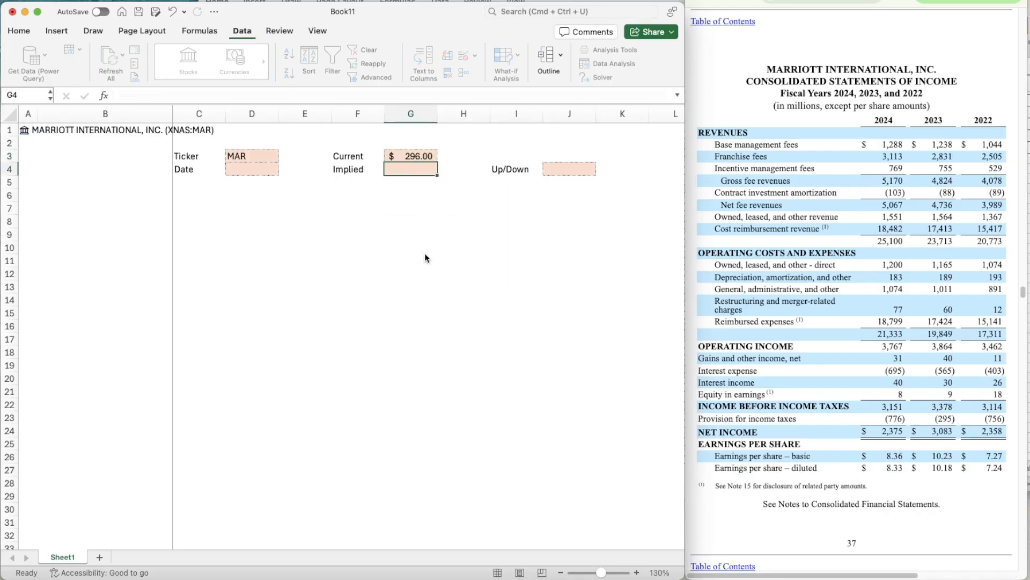
- Enter the date 11/12/2025 in D4
{"action": "key", "text": "Left"}
{"action": "key", "text": "Left"}
{"action": "key", "text": "Right"}
{"action": "key", "text": "Right"}
{"action": "key", "text": "Right"}
{"action": "key", "text": "Right"}
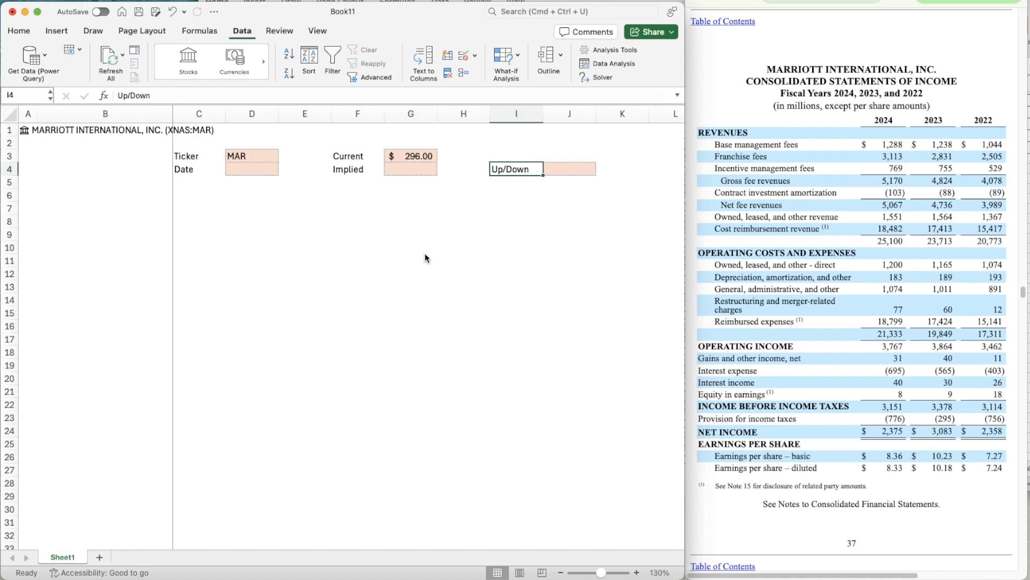
{"action": "key", "text": "Left"}
{"action": "key", "text": "Left"}
{"action": "key", "text": "Left"}
{"action": "key", "text": "Left"}
{"action": "key", "text": "Left"}
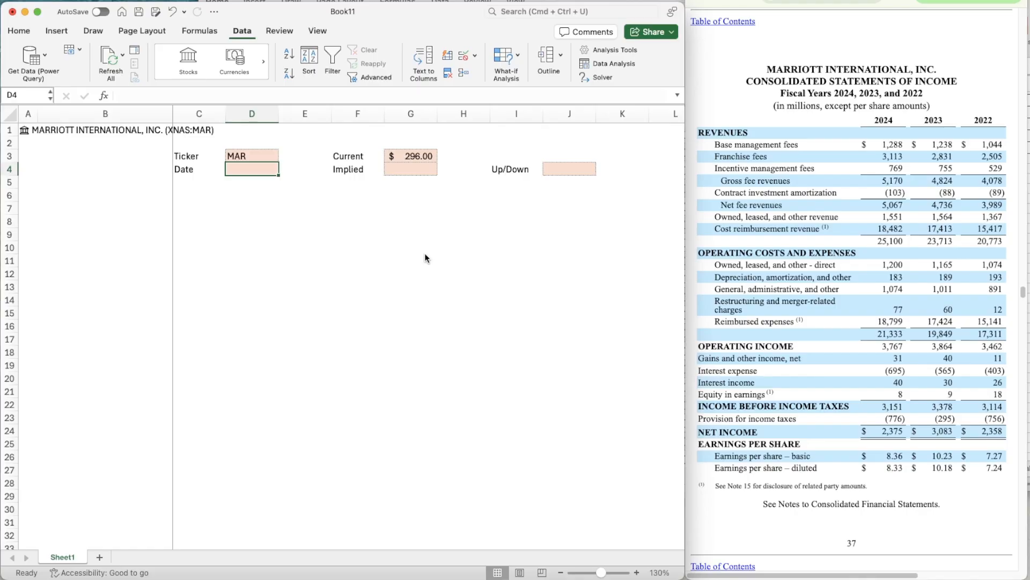
{"action": "type", "text": "11/12/"}
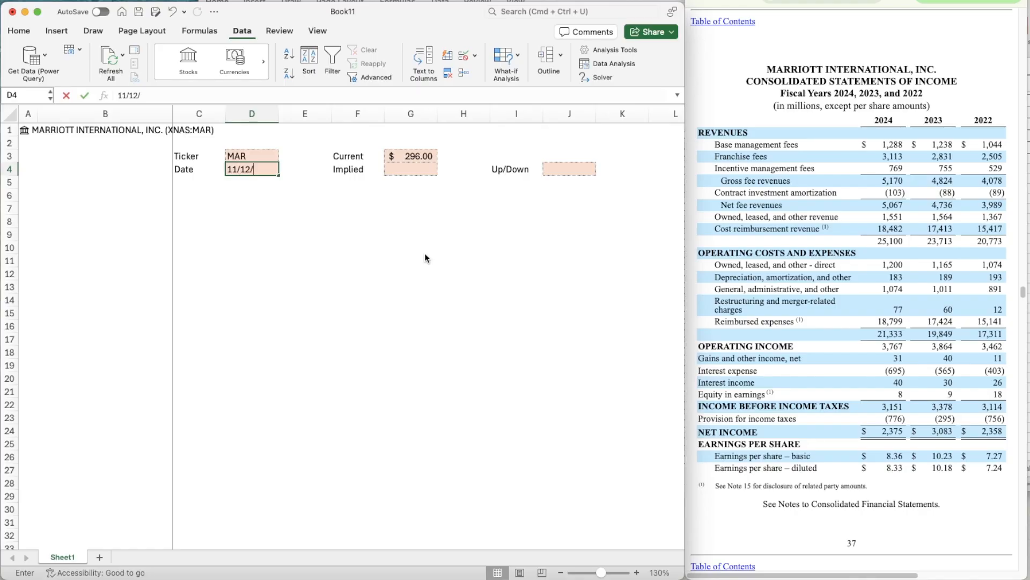
{"action": "type", "text": "2025"}
{"action": "key", "text": "Return"}
{"action": "key", "text": "Return"}
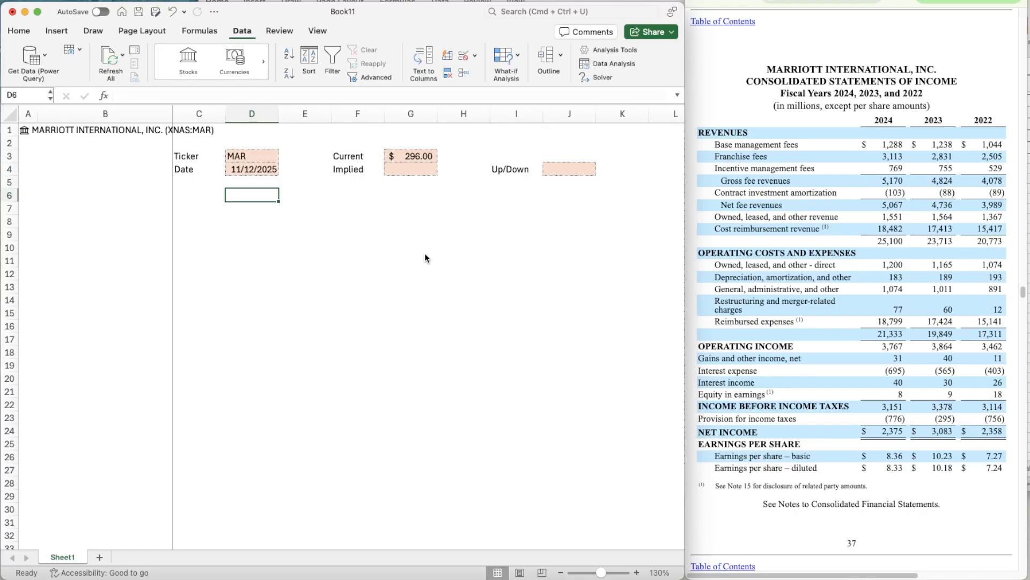
- Enter the marker X in cell A6
{"action": "key", "text": "Left"}
{"action": "key", "text": "Left"}
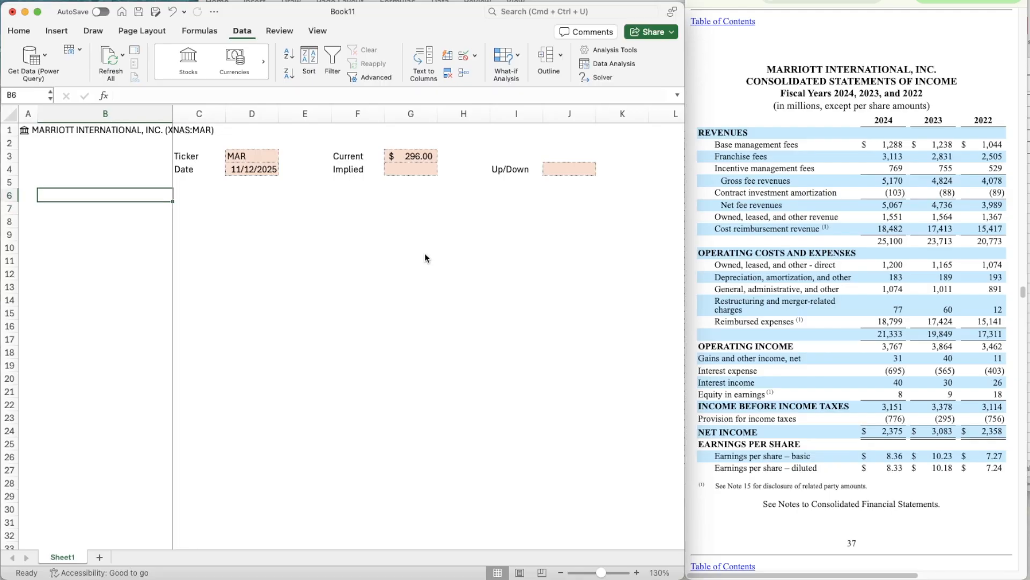
{"action": "key", "text": "shift+Right"}
{"action": "key", "text": "shift+Right"}
{"action": "key", "text": "shift+Right"}
{"action": "key", "text": "shift+Right"}
{"action": "key", "text": "shift+Right"}
{"action": "key", "text": "shift+Right"}
{"action": "key", "text": "shift+Right"}
{"action": "key", "text": "shift+Right"}
{"action": "key", "text": "shift+Right"}
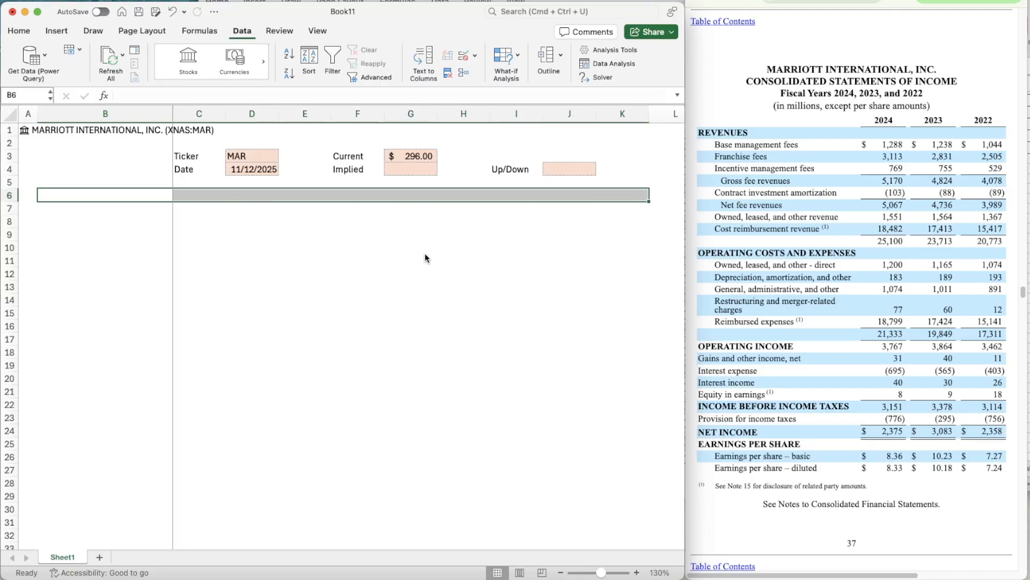
{"action": "key", "text": "Left"}
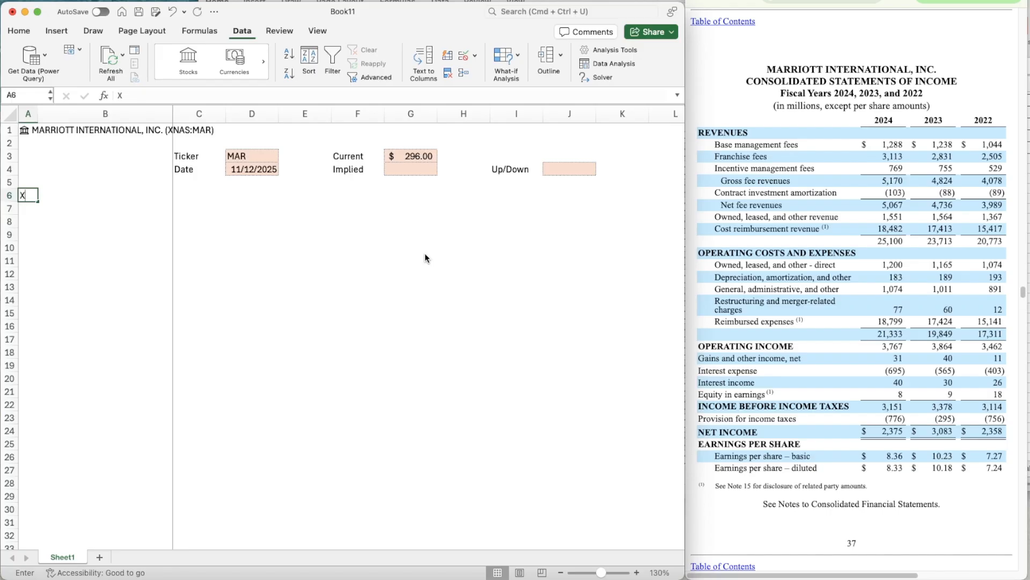
{"action": "type", "text": "X"}
{"action": "key", "text": "Up"}
{"action": "key", "text": "Up"}
{"action": "key", "text": "Up"}
{"action": "key", "text": "Up"}
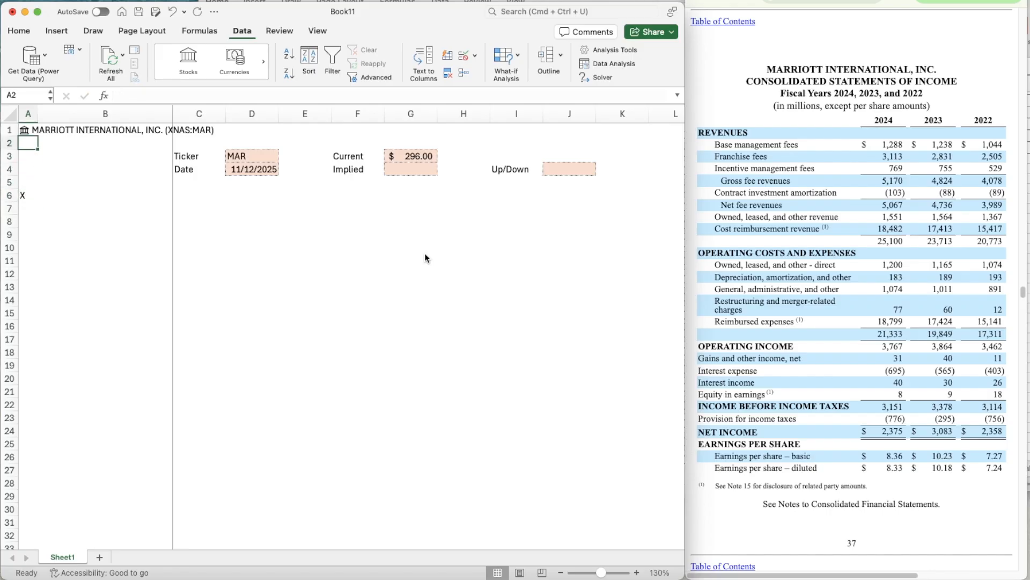
- Center the contents of column A horizontally
{"action": "left_click", "coordinate": [29, 113]}
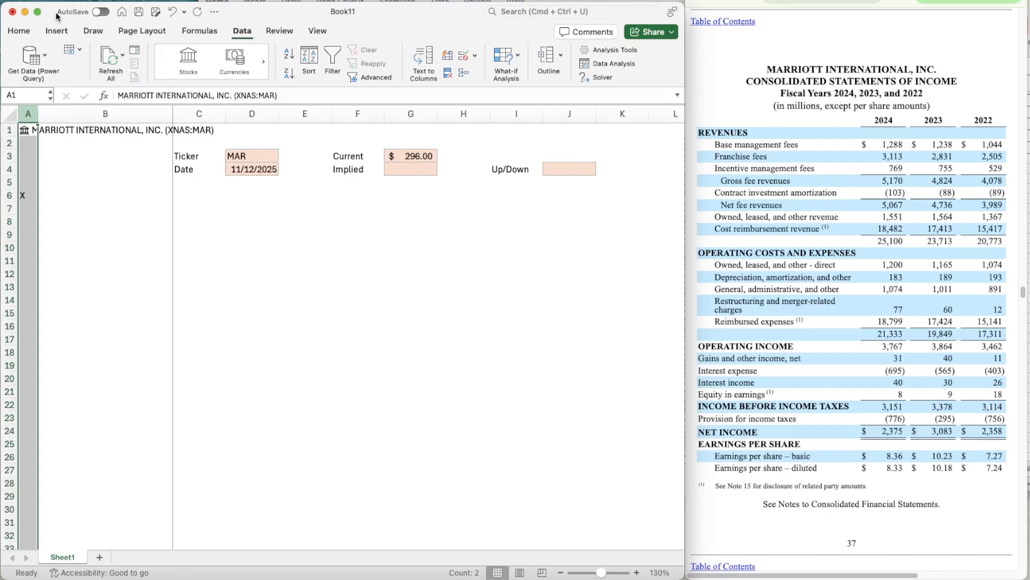
{"action": "left_click", "coordinate": [19, 31]}
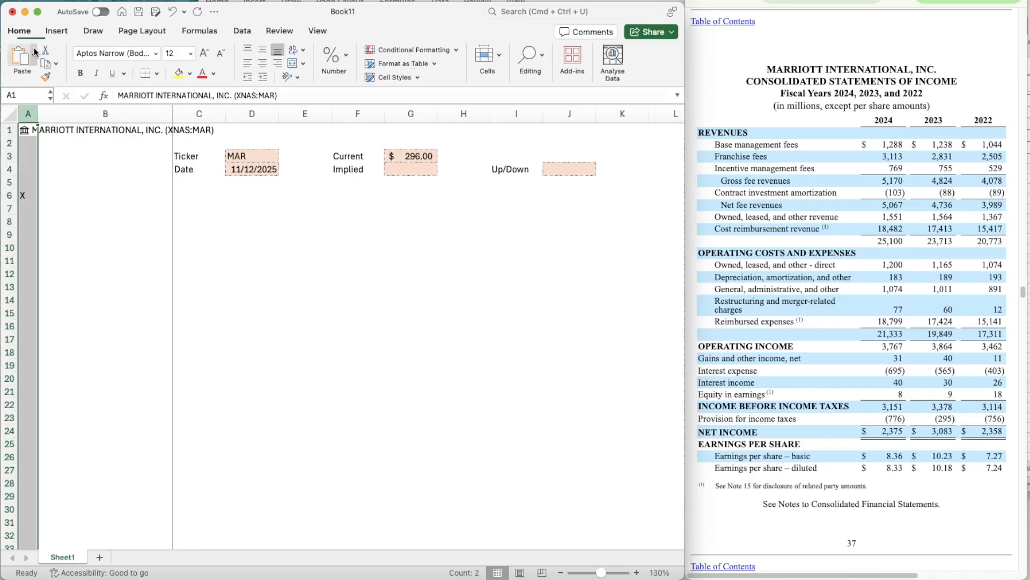
{"action": "left_click", "coordinate": [262, 64]}
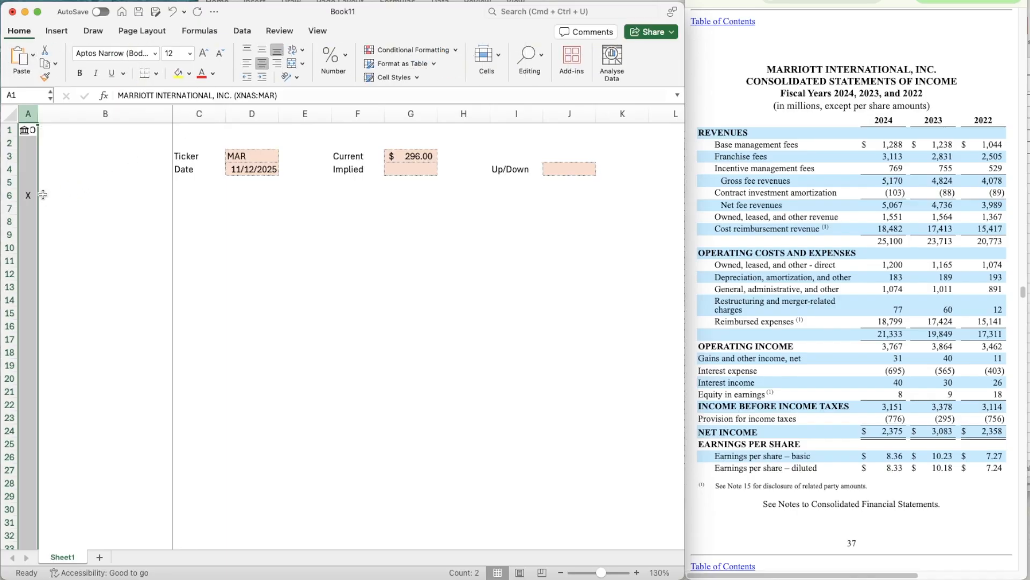
- Left-align the Marriott stock name in cell A1
{"action": "left_click", "coordinate": [25, 131]}
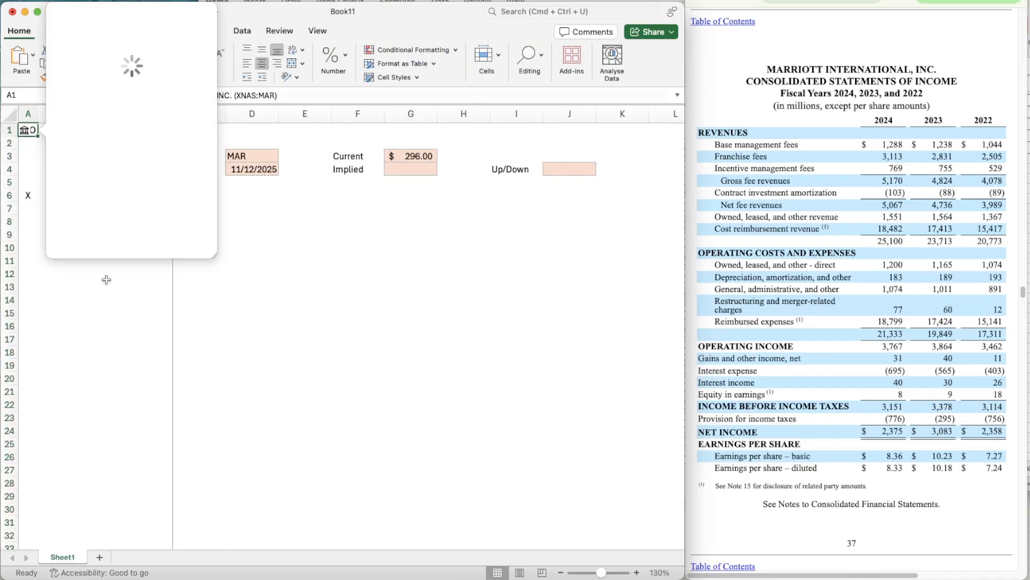
{"action": "left_click", "coordinate": [104, 277]}
{"action": "left_click", "coordinate": [33, 129]}
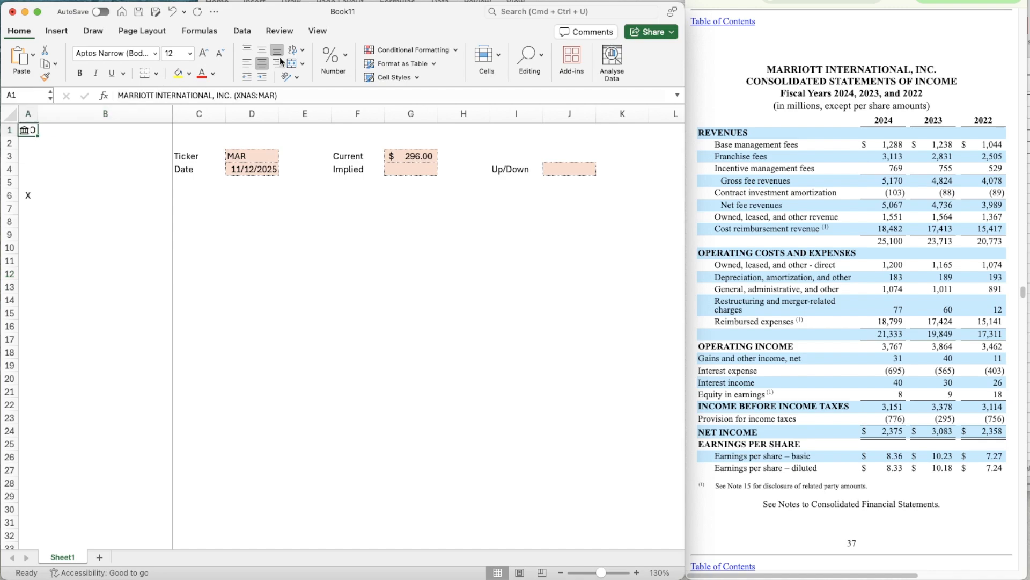
{"action": "left_click", "coordinate": [247, 63]}
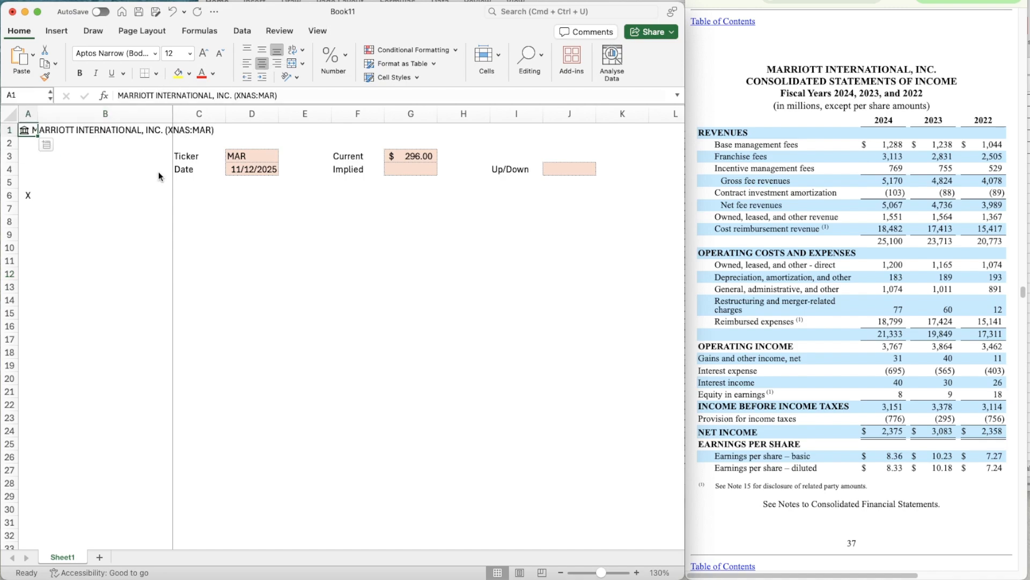
- Format the range B6:M6 as a banner with a dark blue fill and white font
{"action": "left_click", "coordinate": [58, 197]}
{"action": "key", "text": "shift+Right"}
{"action": "key", "text": "shift+Right"}
{"action": "key", "text": "shift+Right"}
{"action": "key", "text": "shift+Right"}
{"action": "key", "text": "shift+Right"}
{"action": "key", "text": "shift+Right"}
{"action": "key", "text": "shift+Right"}
{"action": "key", "text": "shift+Right"}
{"action": "key", "text": "shift+Right"}
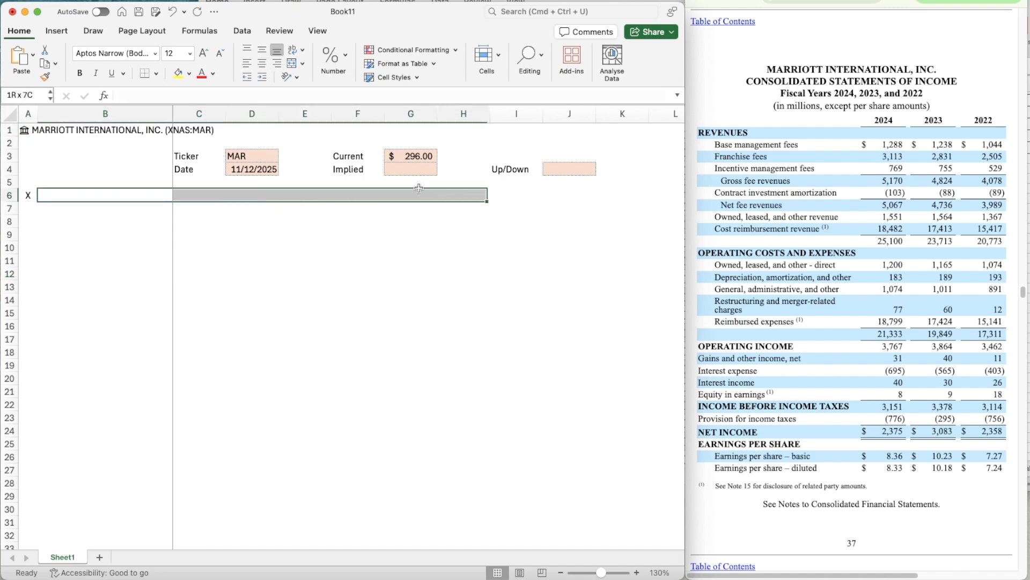
{"action": "key", "text": "shift+Right"}
{"action": "key", "text": "shift+Right"}
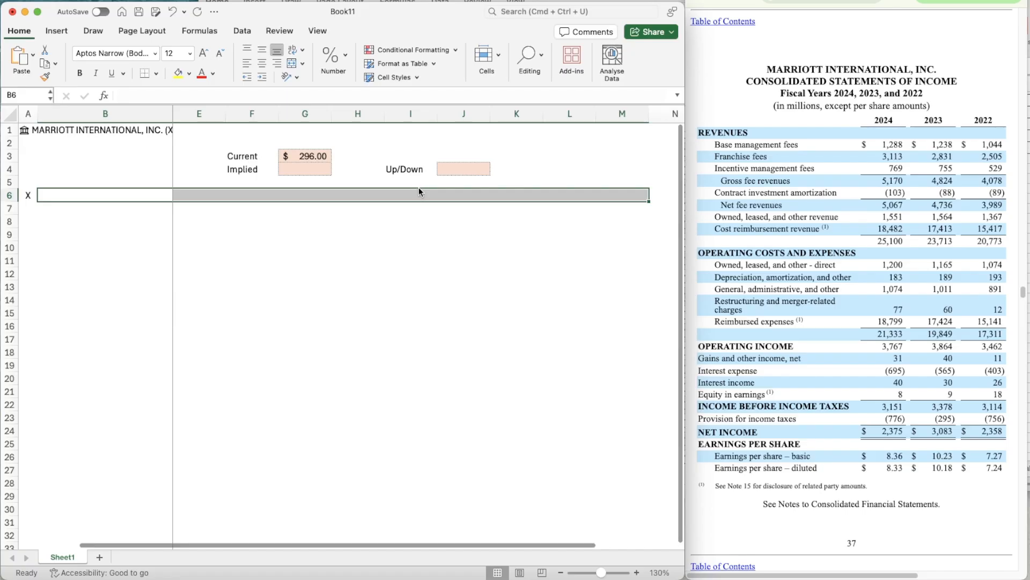
{"action": "key", "text": "super+1"}
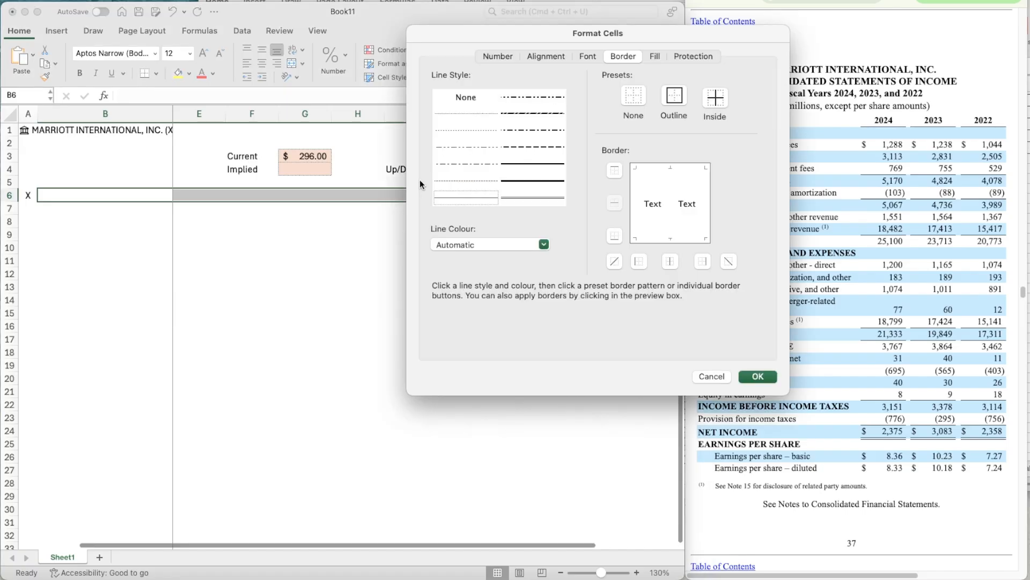
{"action": "left_click", "coordinate": [664, 57]}
{"action": "left_click", "coordinate": [482, 105]}
{"action": "left_click", "coordinate": [492, 155]}
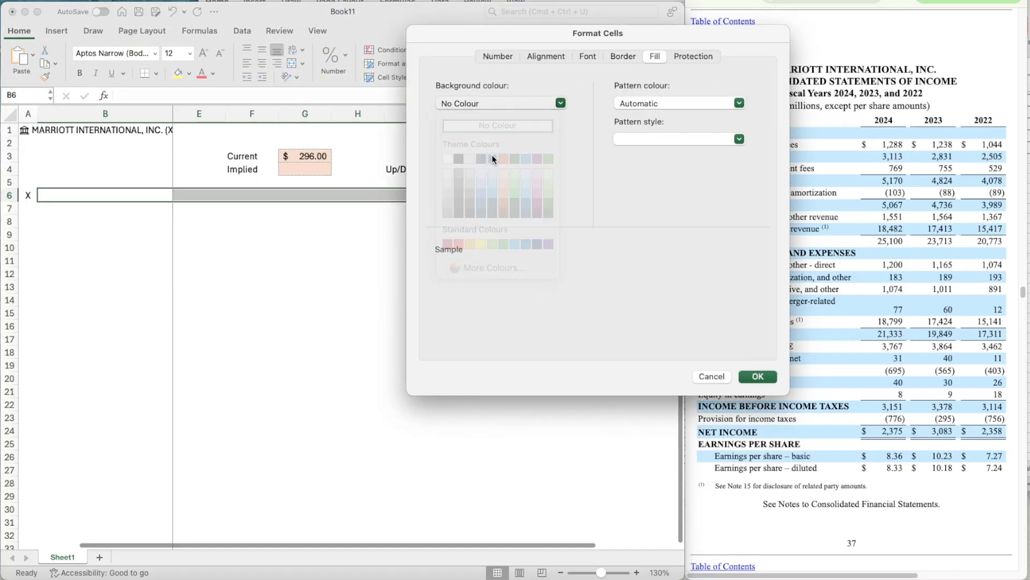
{"action": "left_click", "coordinate": [588, 56]}
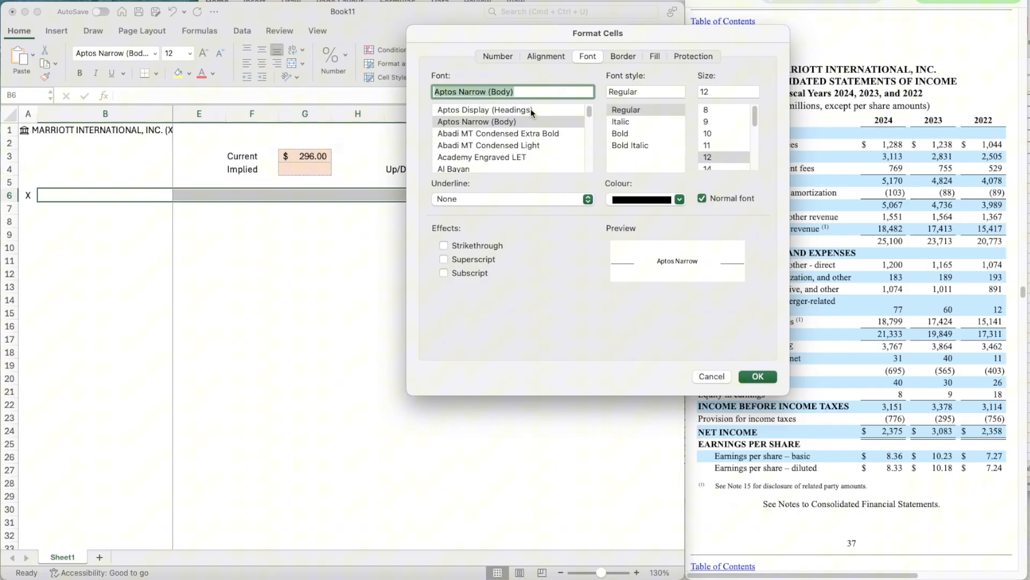
{"action": "left_click", "coordinate": [647, 200]}
{"action": "left_click", "coordinate": [618, 255]}
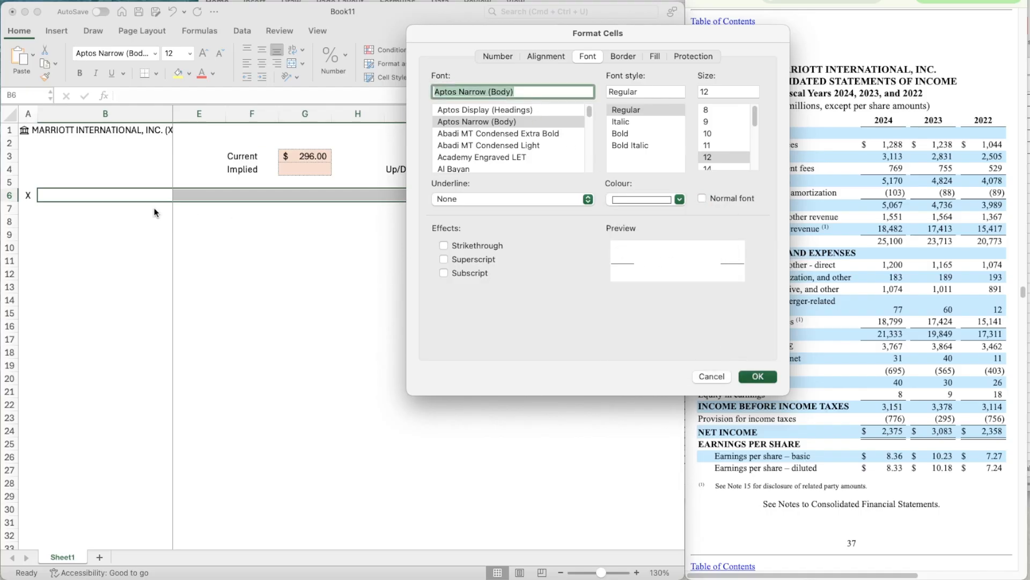
{"action": "key", "text": "Return"}
- Enter the section heading Assumptions in cell B6 of the dark blue banner
{"action": "type", "text": "Assumptions"}
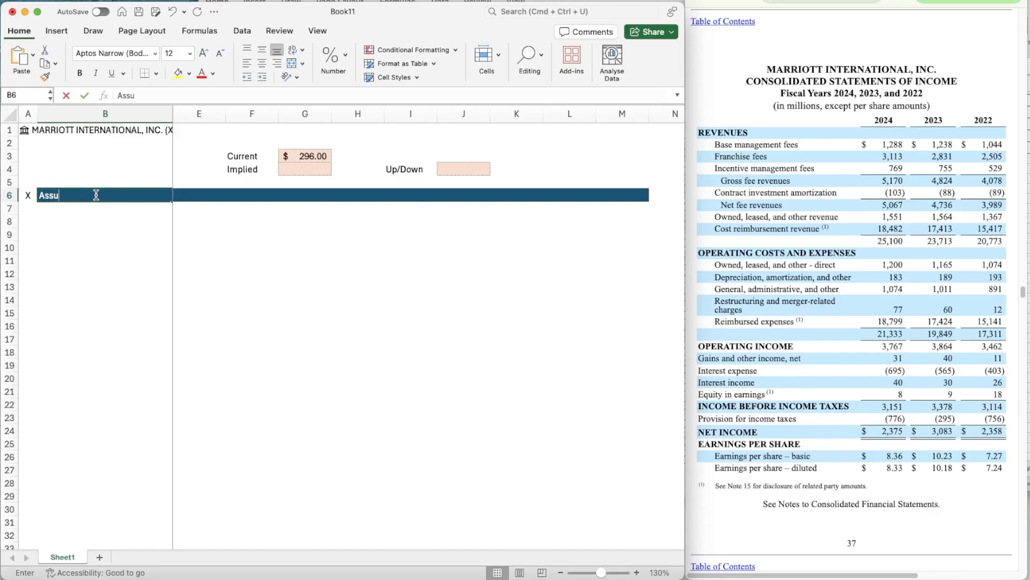
{"action": "key", "text": "Return"}
{"action": "right_click", "coordinate": [125, 248]}
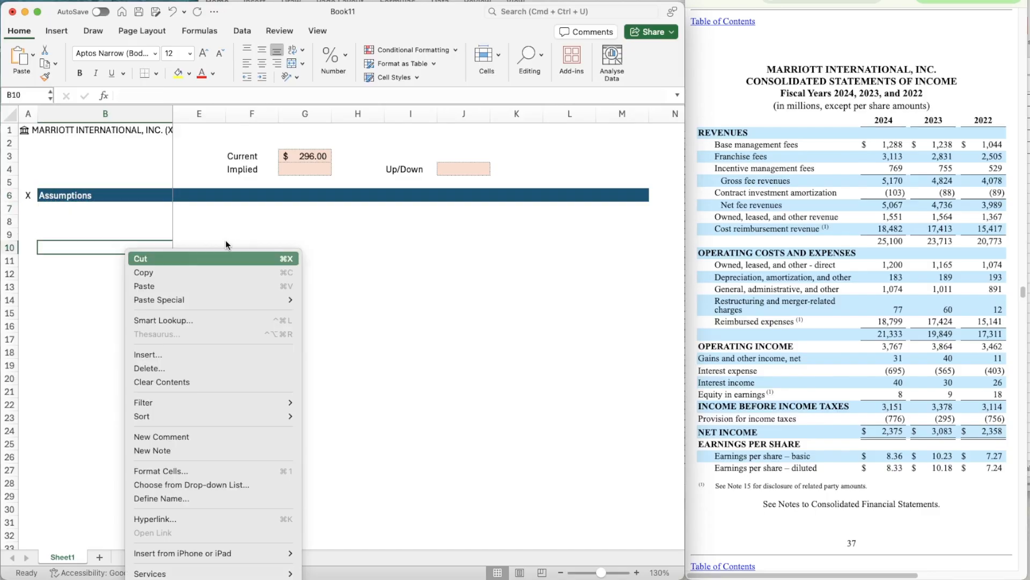
{"action": "left_click", "coordinate": [209, 209]}
- Enter the heading Revenue Segment in cell B8 and make it bold
{"action": "scroll", "coordinate": [209, 209], "scroll_direction": "left", "scroll_amount": 2}
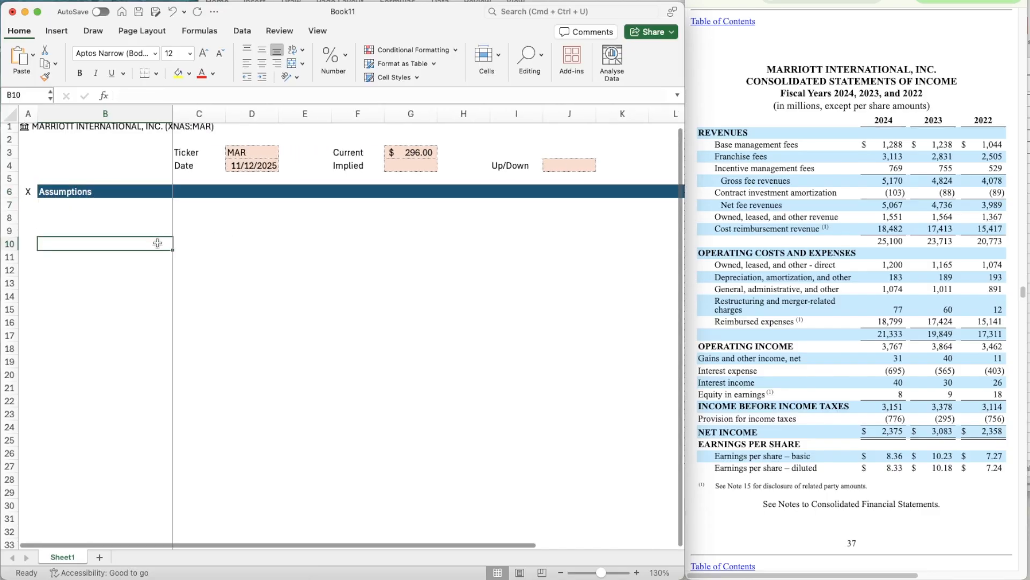
{"action": "left_click", "coordinate": [124, 218]}
{"action": "type", "text": "Reve"}
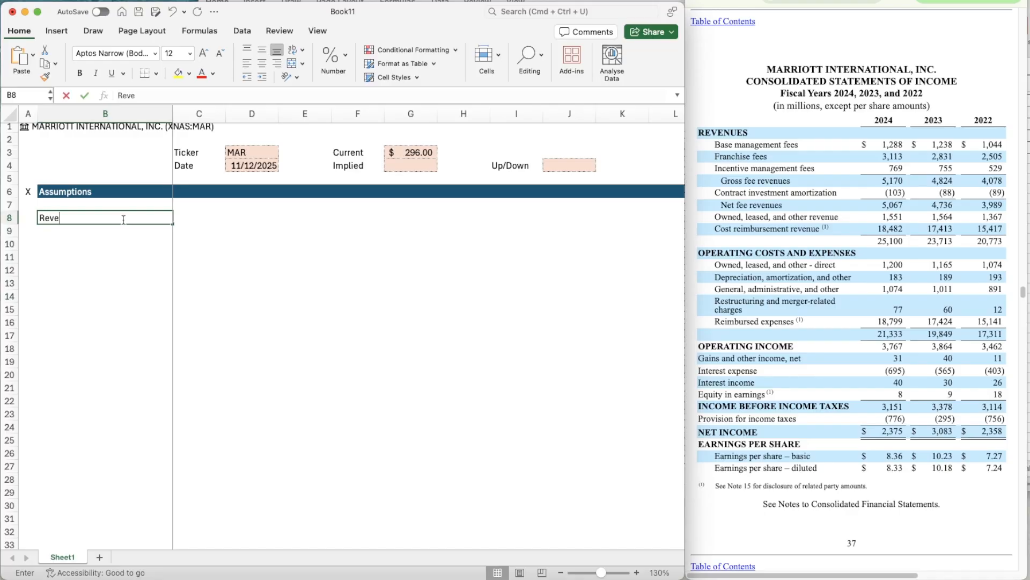
{"action": "type", "text": "nue Segment"}
{"action": "key", "text": "Return"}
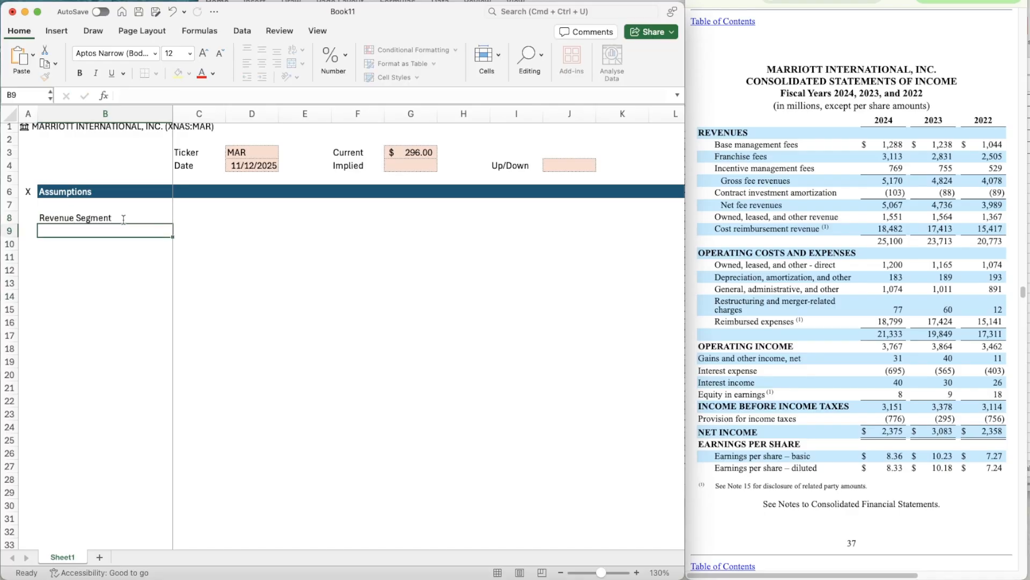
{"action": "left_click", "coordinate": [123, 219]}
{"action": "key", "text": "super+b"}
- Enter the heading Switches in C8 and copy the bold formatting of B8 onto it
{"action": "key", "text": "Tab"}
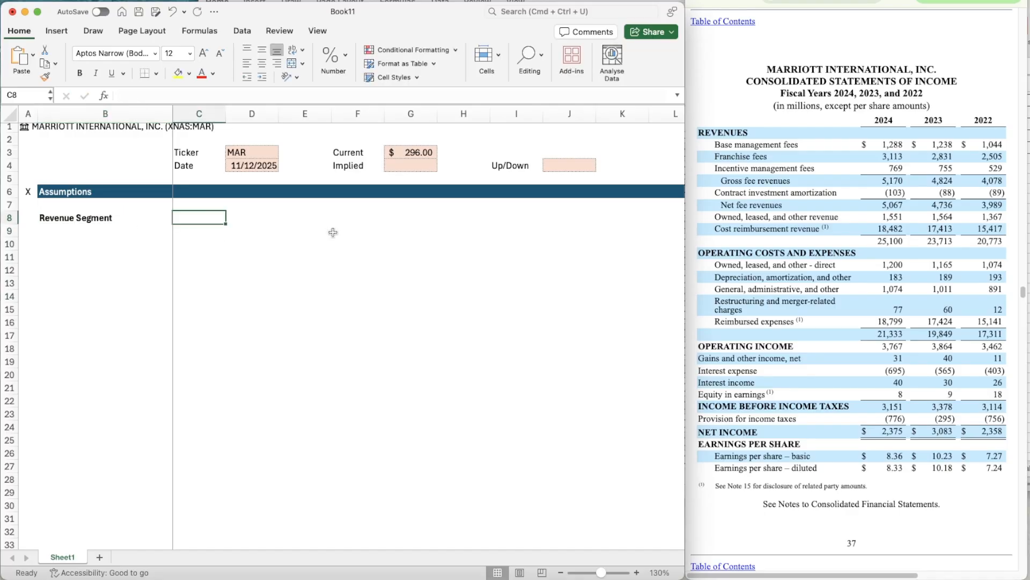
{"action": "type", "text": "Switches"}
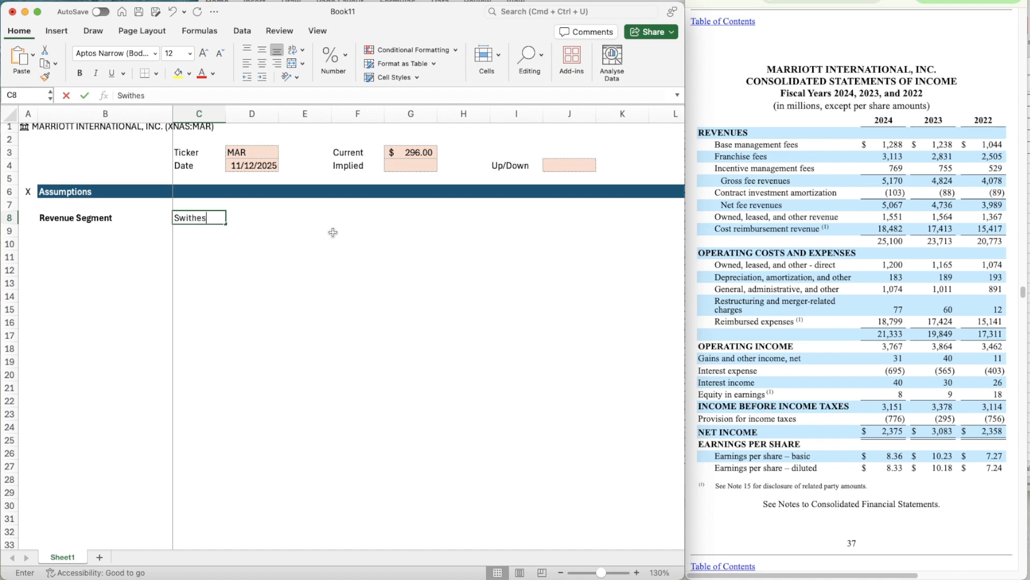
{"action": "key", "text": "BackSpace"}
{"action": "key", "text": "BackSpace"}
{"action": "key", "text": "BackSpace"}
{"action": "type", "text": "ches"}
{"action": "key", "text": "Return"}
{"action": "key", "text": "Up"}
{"action": "key", "text": "Left"}
{"action": "key", "text": "super+shift+c"}
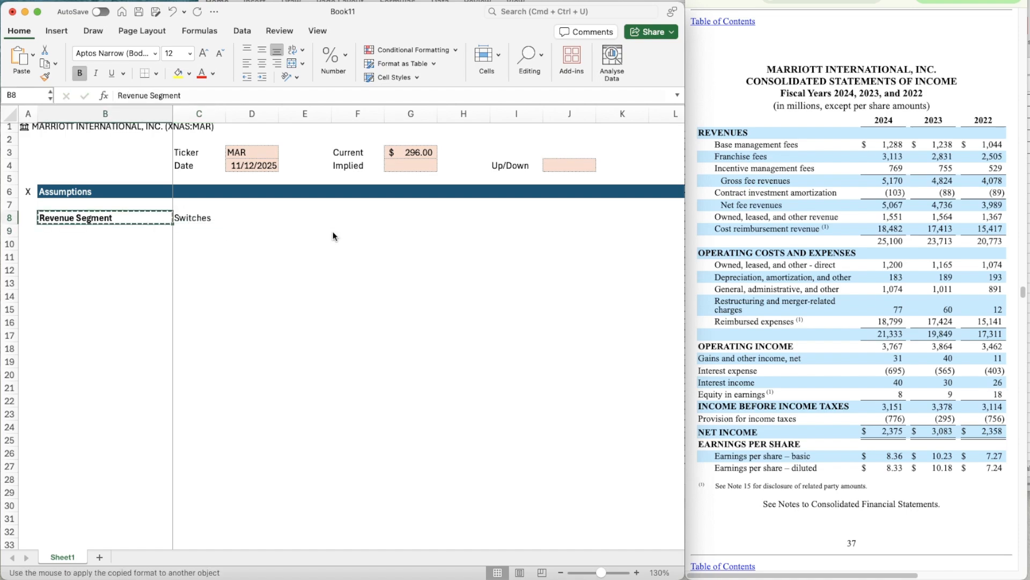
{"action": "key", "text": "Right"}
{"action": "key", "text": "super+shift+v"}
{"action": "key", "text": "Right"}
{"action": "key", "text": "Right"}
{"action": "type", "text": "Base"}
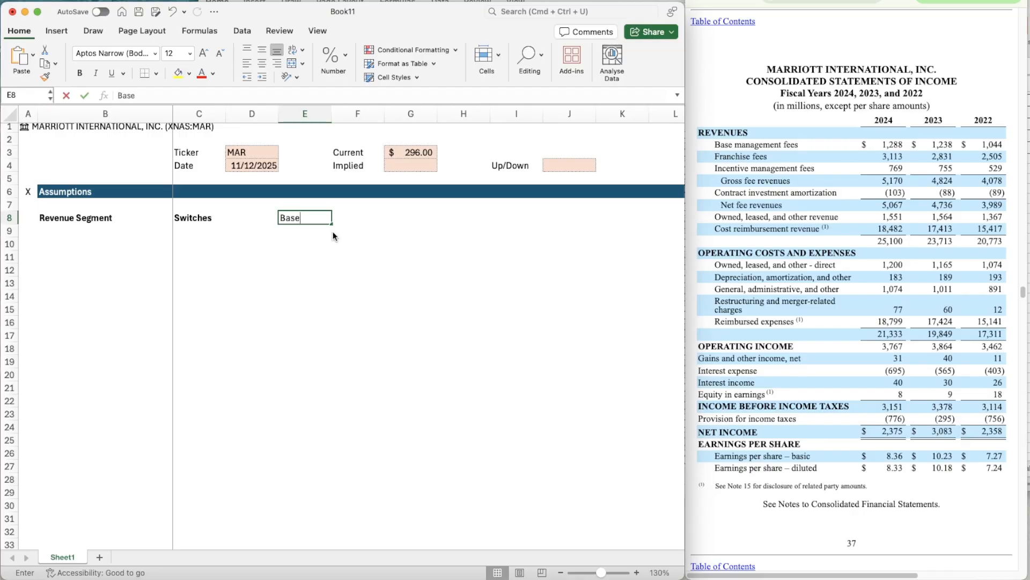
{"action": "key", "text": "Right"}
{"action": "key", "text": "Right"}
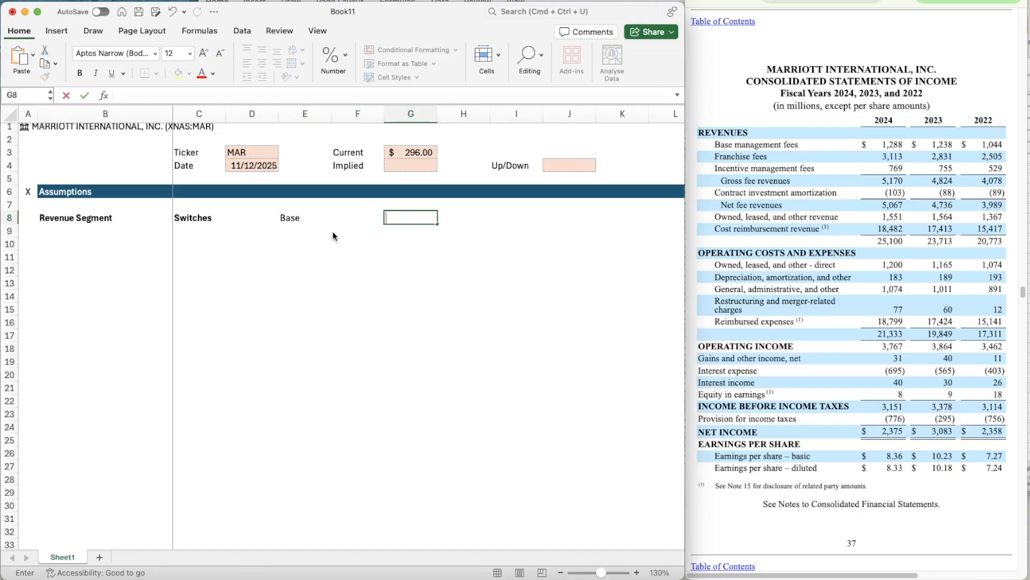
- Enter the scenario headings Bear in E8, Base in G8 and Bull in I8
{"action": "key", "text": "Left"}
{"action": "key", "text": "Left"}
{"action": "type", "text": "Bear"}
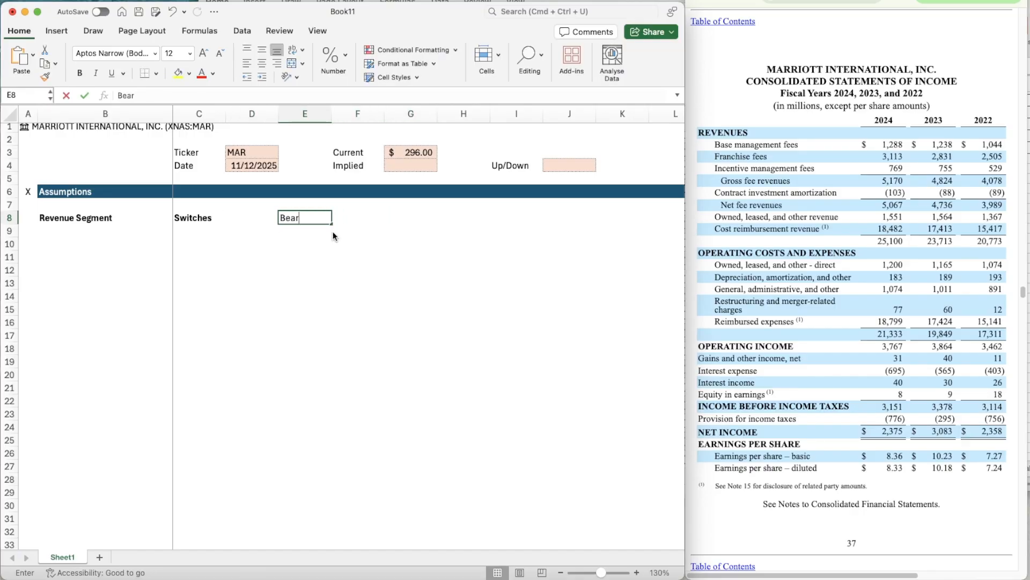
{"action": "key", "text": "Right"}
{"action": "key", "text": "Right"}
{"action": "type", "text": "Base"}
{"action": "key", "text": "Right"}
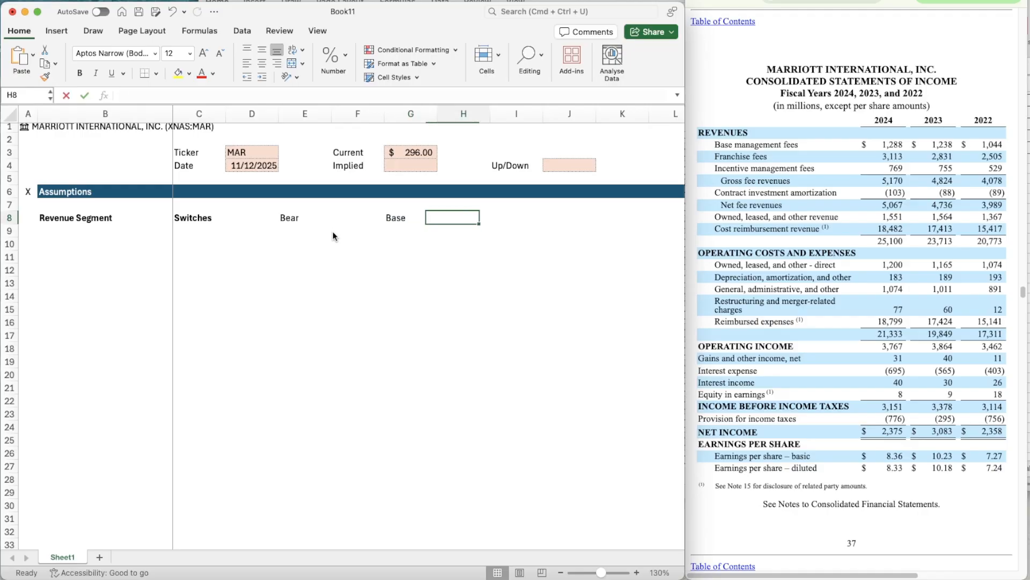
{"action": "key", "text": "Right"}
{"action": "type", "text": "Bull"}
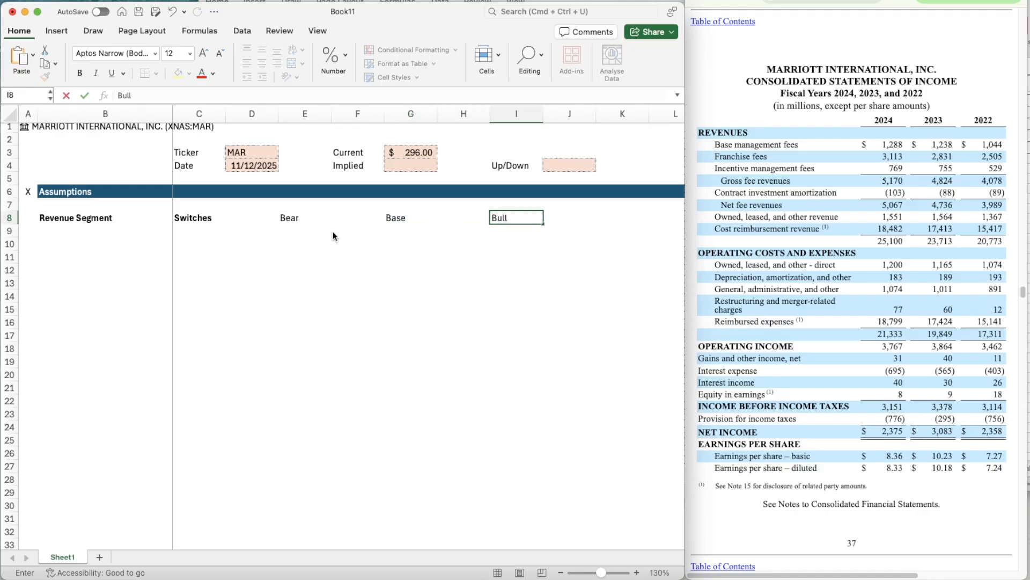
{"action": "key", "text": "ctrl+Return"}
- Make the Bear, Base and Bull headings in E8:I8 bold
{"action": "key", "text": "shift+Left"}
{"action": "key", "text": "shift+Left"}
{"action": "key", "text": "shift+Left"}
{"action": "key", "text": "shift+Left"}
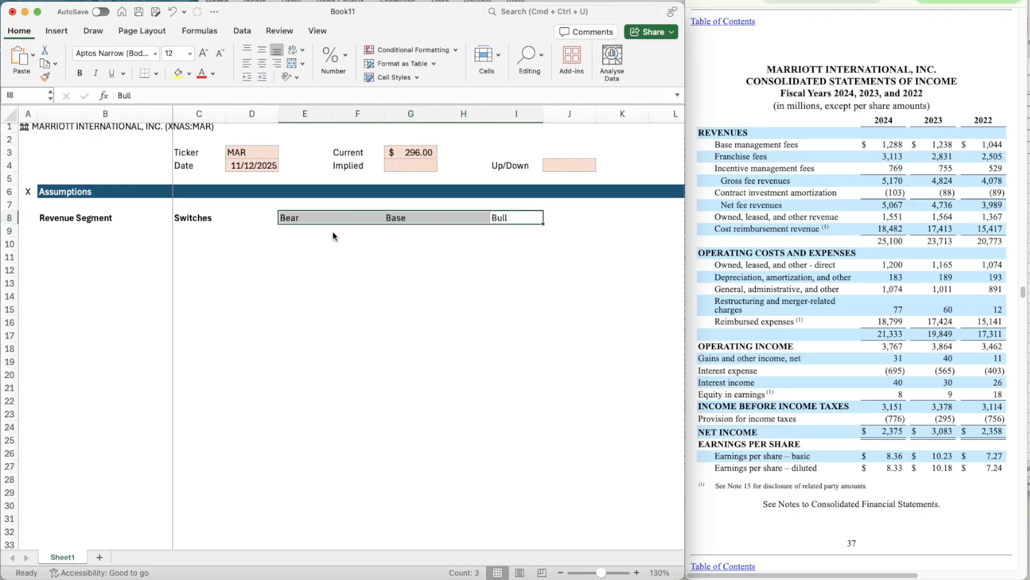
{"action": "key", "text": "super+b"}
{"action": "key", "text": "Left"}
{"action": "key", "text": "Left"}
{"action": "key", "text": "Left"}
{"action": "key", "text": "Left"}
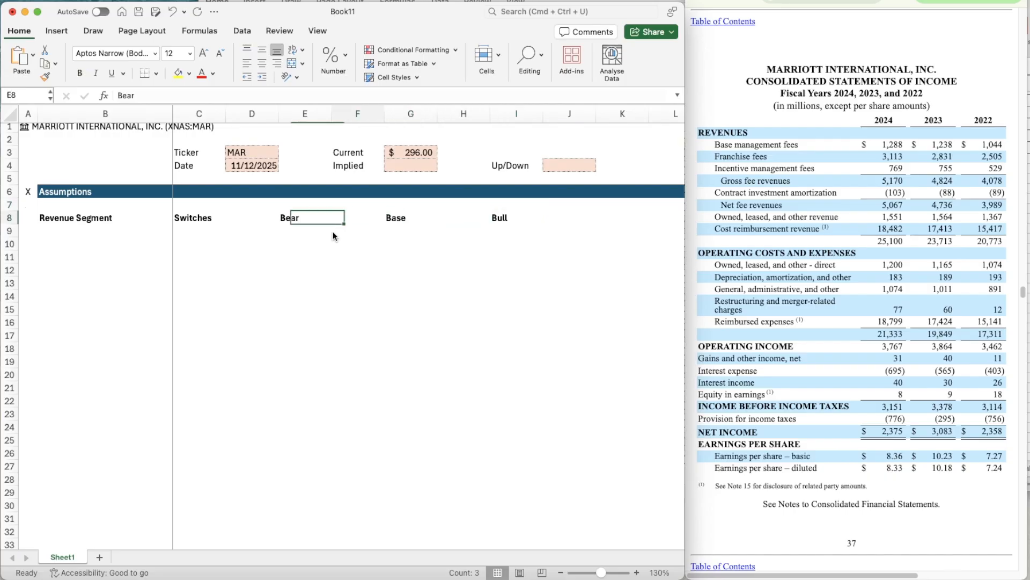
{"action": "key", "text": "Left"}
{"action": "key", "text": "Down"}
{"action": "key", "text": "Left"}
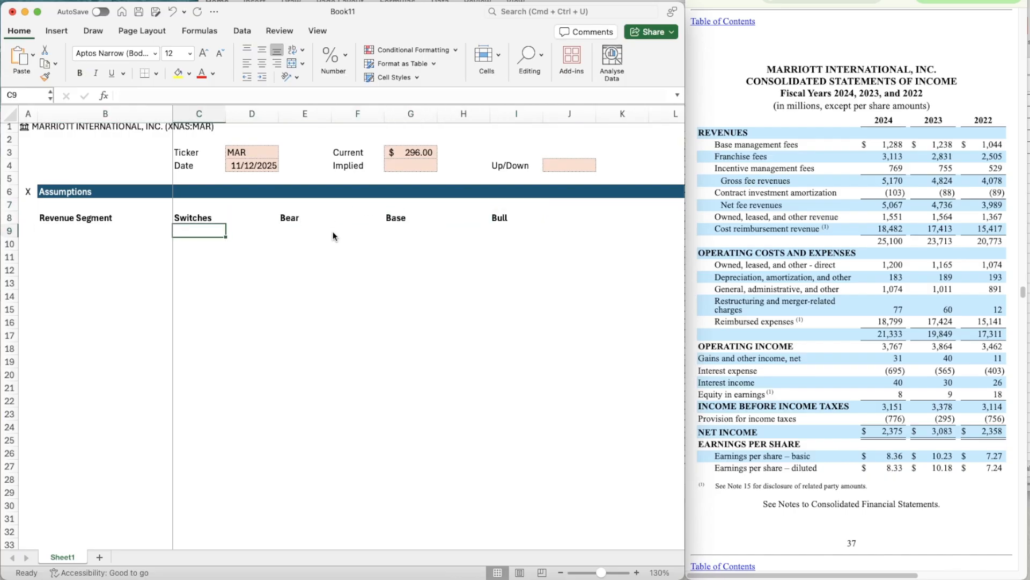
- List the revenue segments Base Management Fees in B10 and Franchise Fees in B11
{"action": "left_click", "coordinate": [112, 239]}
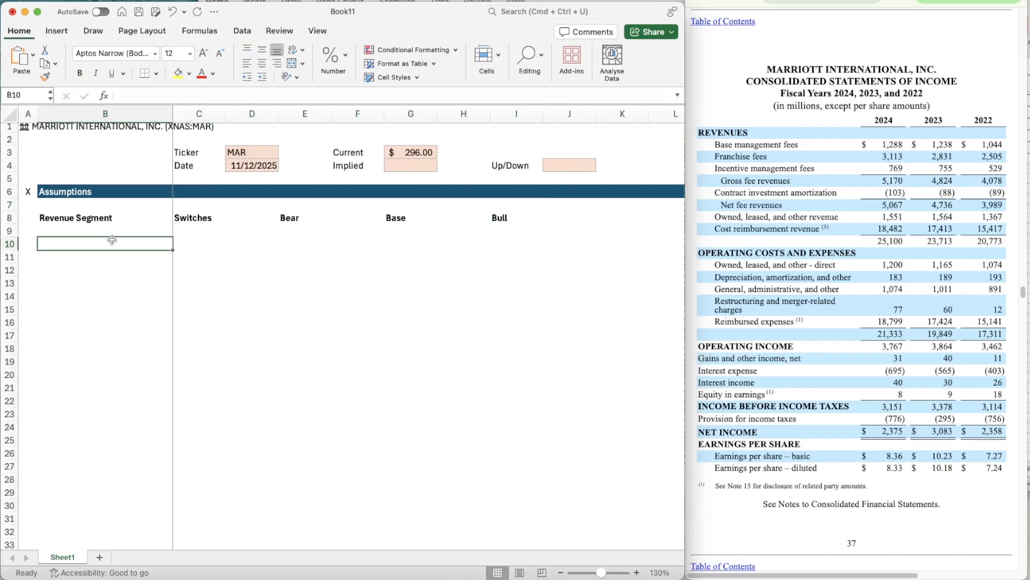
{"action": "type", "text": "B"}
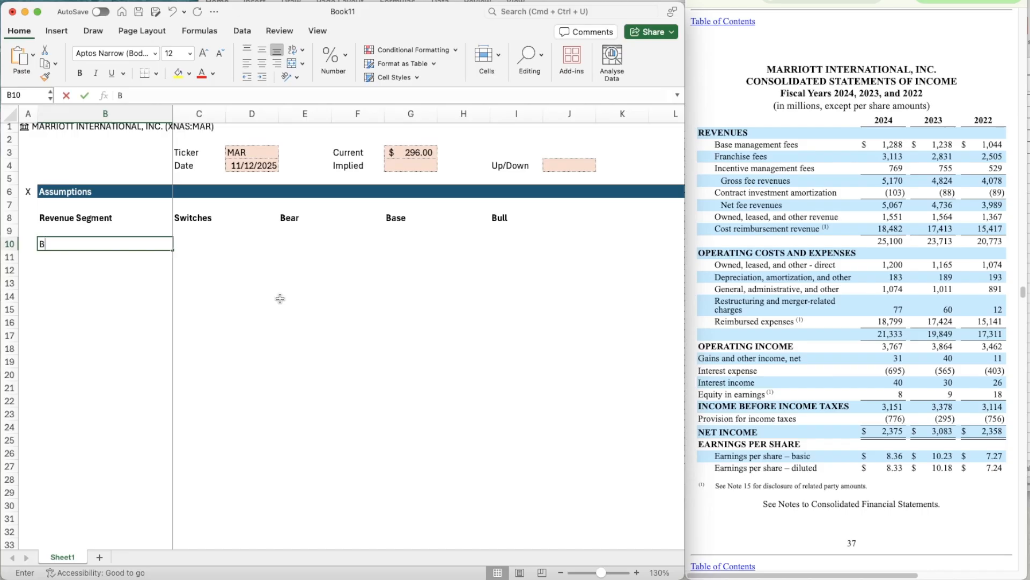
{"action": "type", "text": "ase Management Fe"}
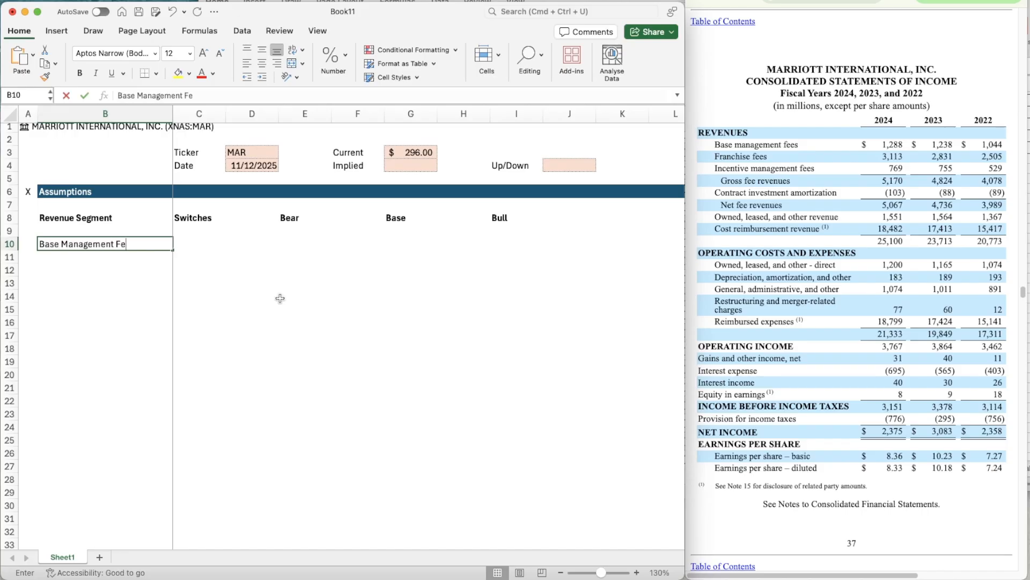
{"action": "type", "text": "es"}
{"action": "key", "text": "Return"}
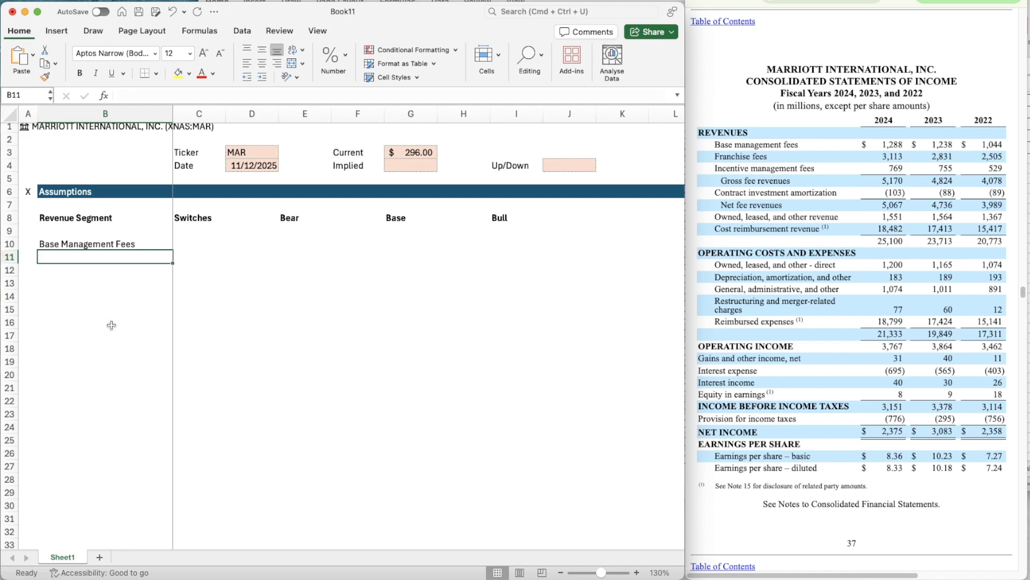
{"action": "type", "text": "Franchise Fees"}
{"action": "key", "text": "Return"}
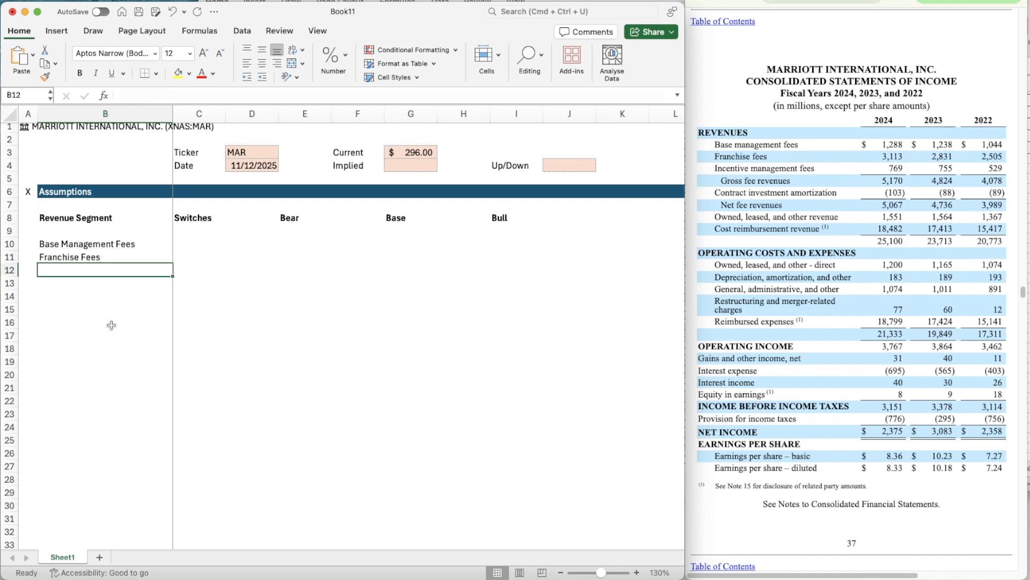
- Add the revenue segment Incentive Management Fees in cell B12
{"action": "type", "text": "In"}
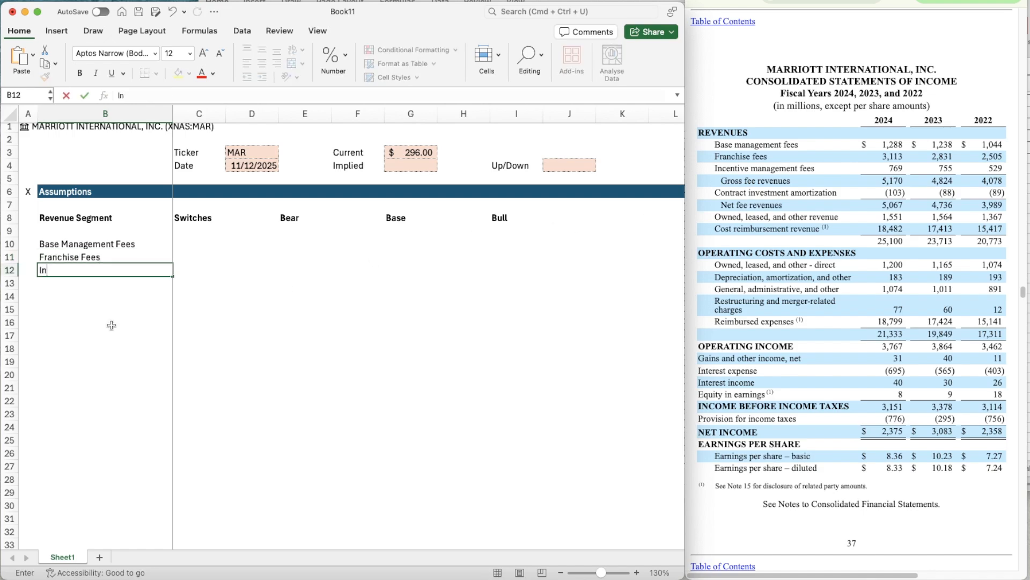
{"action": "type", "text": "vecentive Management"}
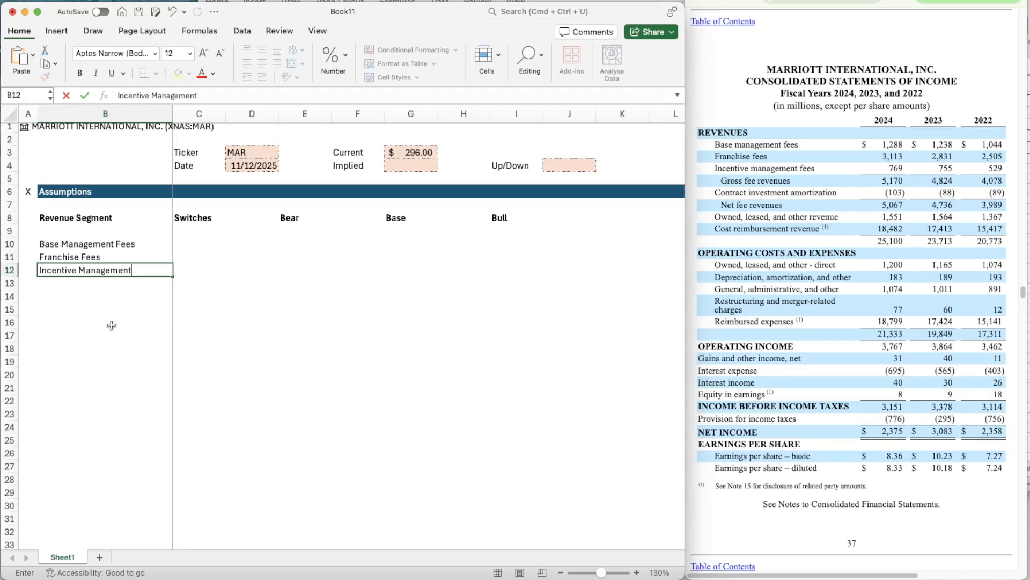
{"action": "type", "text": " Fees"}
{"action": "key", "text": "Return"}
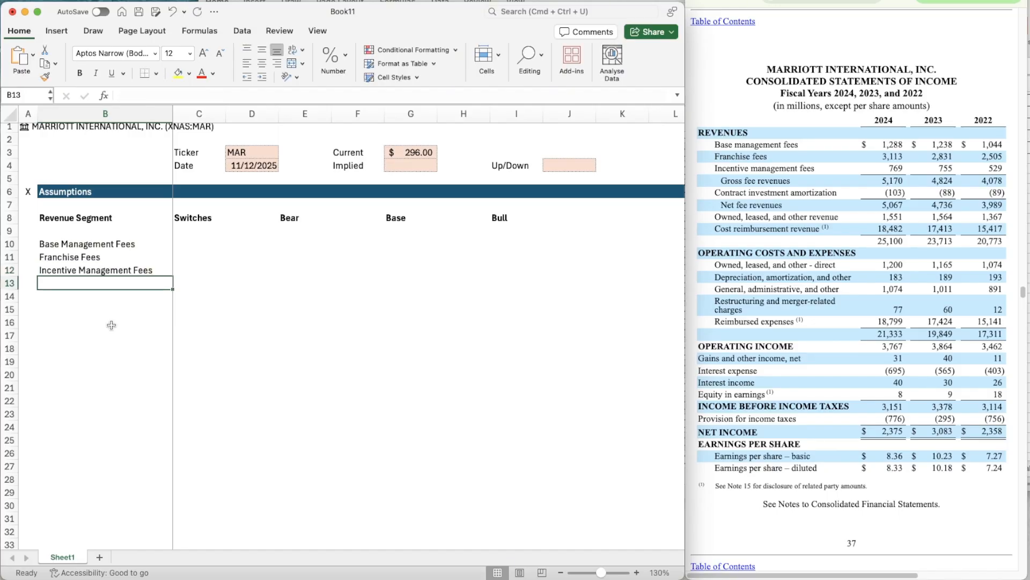
- Add the revenue segment Contract Investment Amortization in cell B13
{"action": "type", "text": "Contract Inves"}
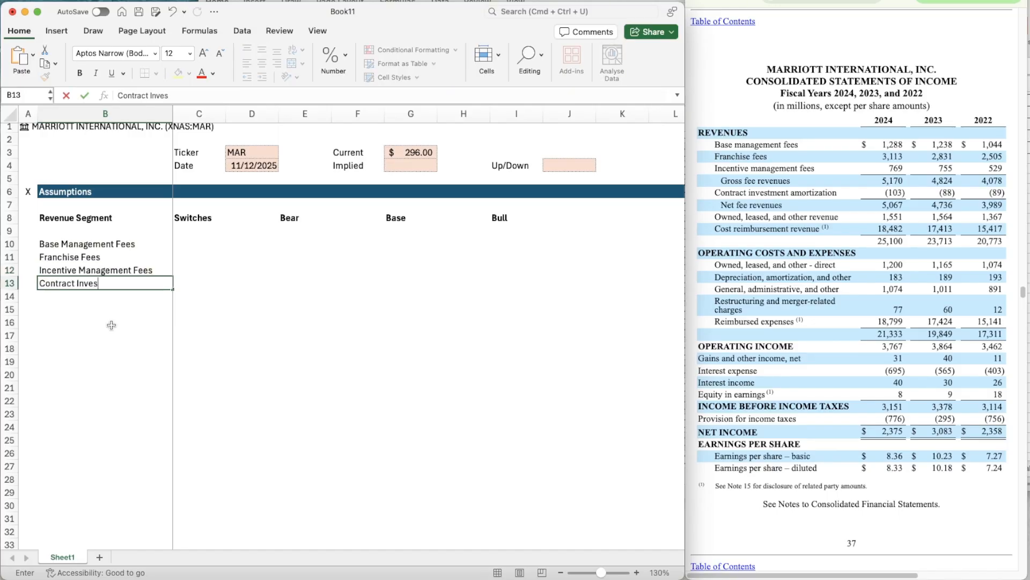
{"action": "type", "text": "tment AMort"}
{"action": "key", "text": "BackSpace"}
{"action": "type", "text": "mortiz"}
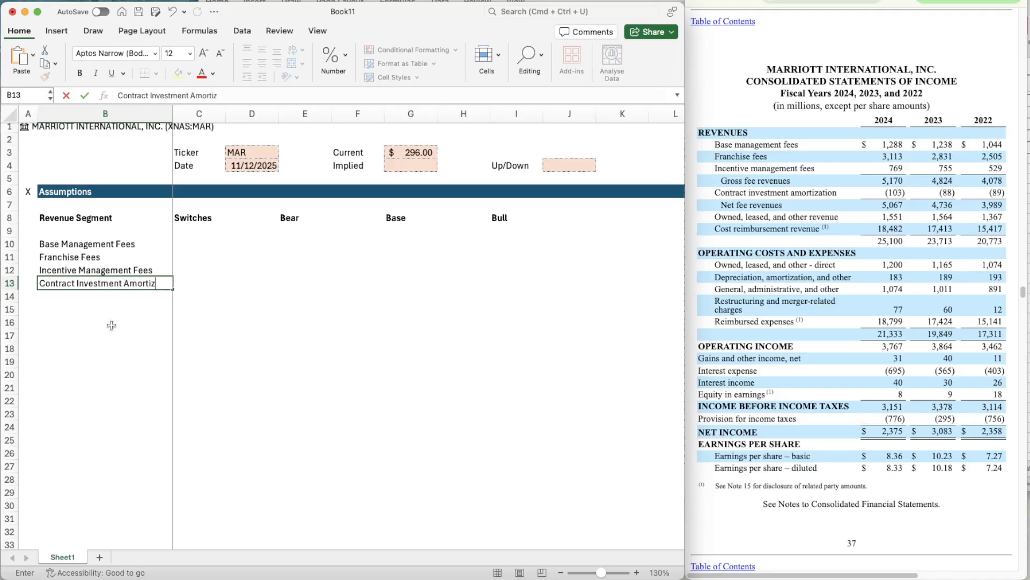
{"action": "type", "text": "ation"}
{"action": "key", "text": "Return"}
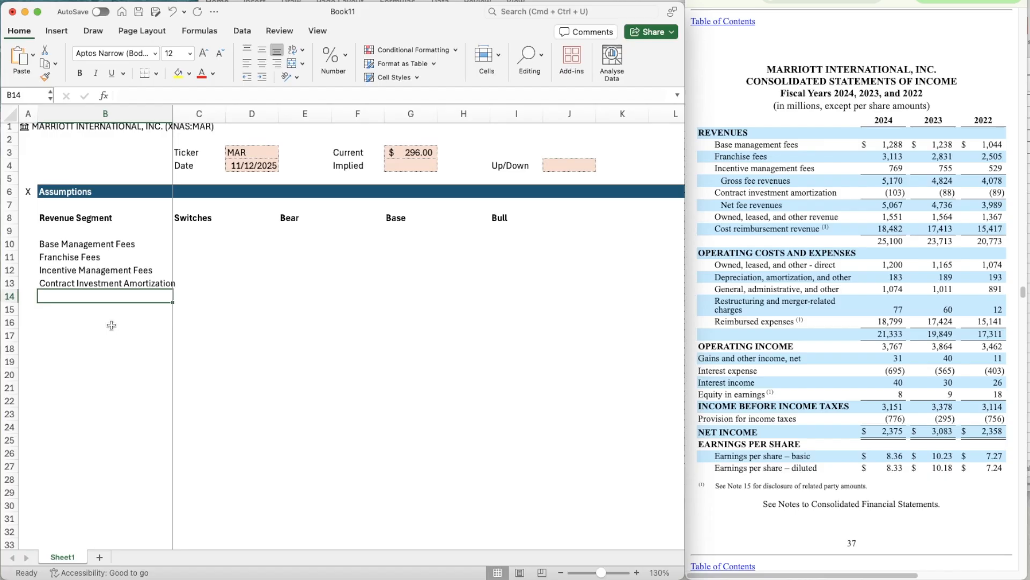
- Add the revenue segments Owned, Leased and Other in B14 and Cost Reimbursement in B15
{"action": "type", "text": "Owned "}
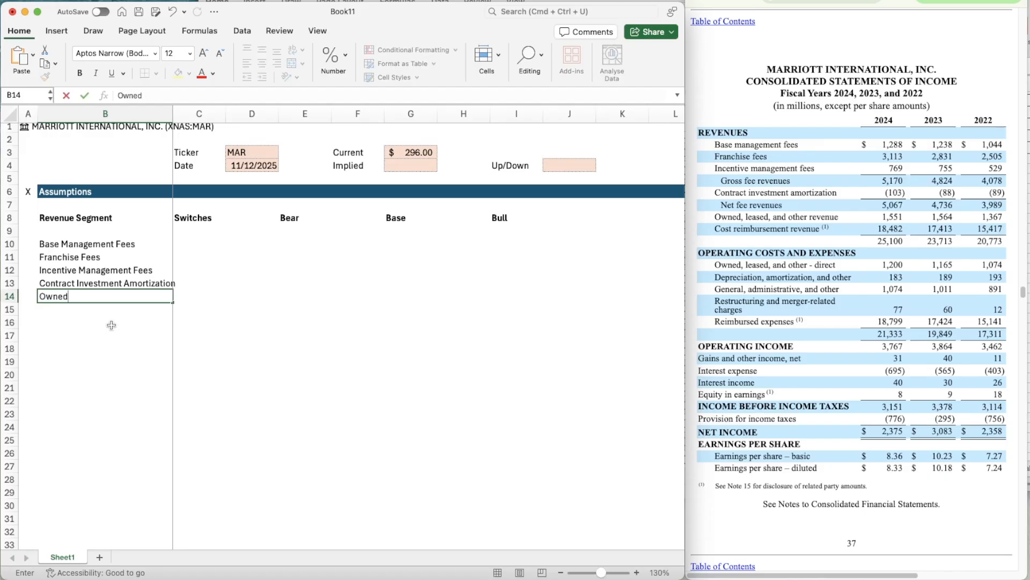
{"action": "type", "text": " Leased and Other"}
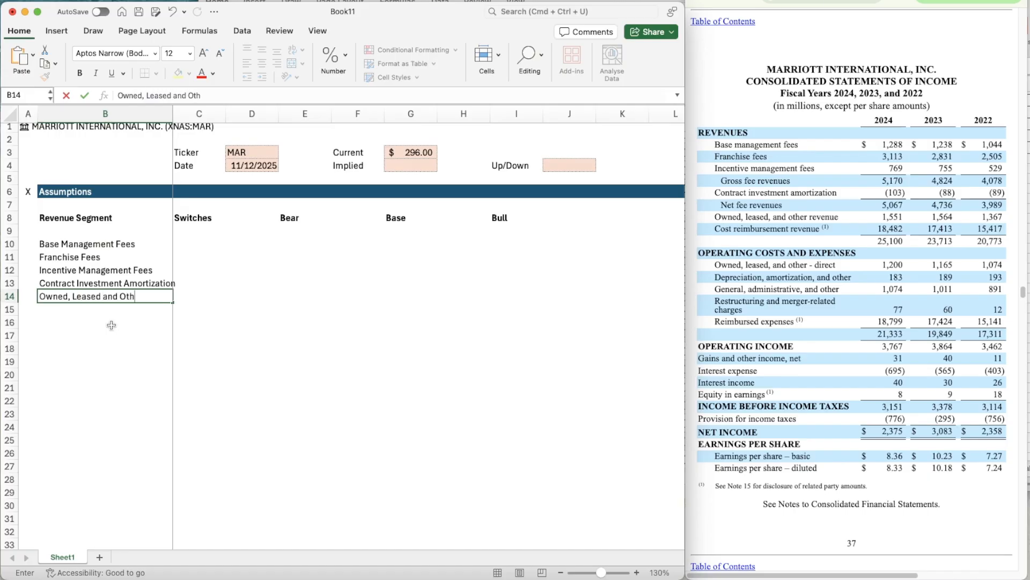
{"action": "key", "text": "Return"}
{"action": "type", "text": "Cost"}
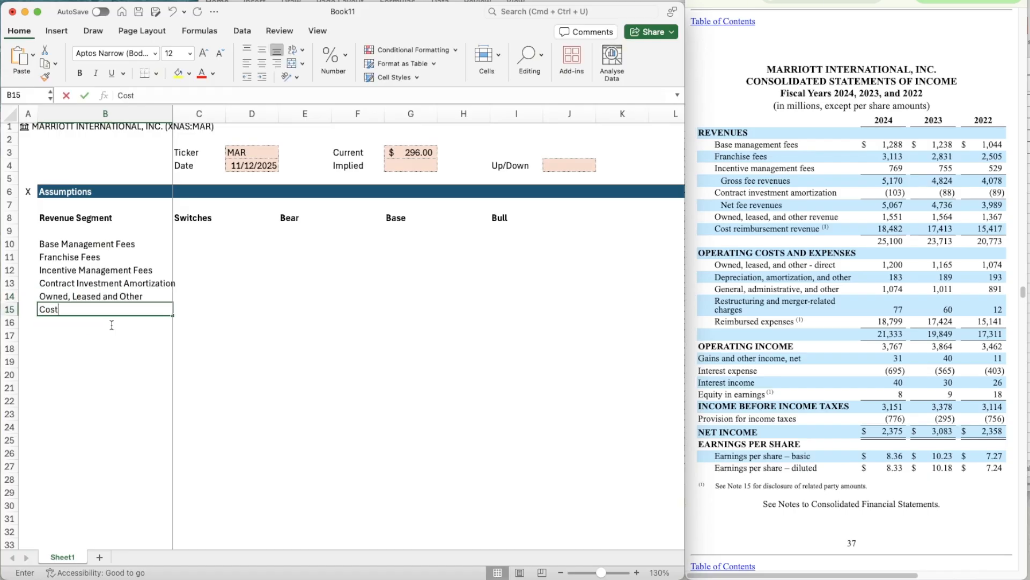
{"action": "type", "text": " Reimbursement"}
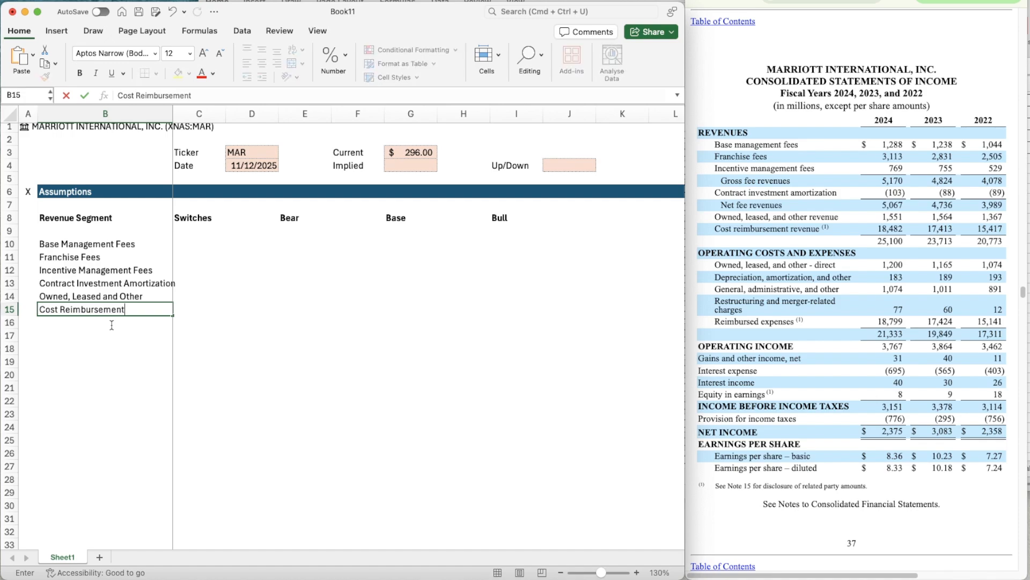
{"action": "key", "text": "Return"}
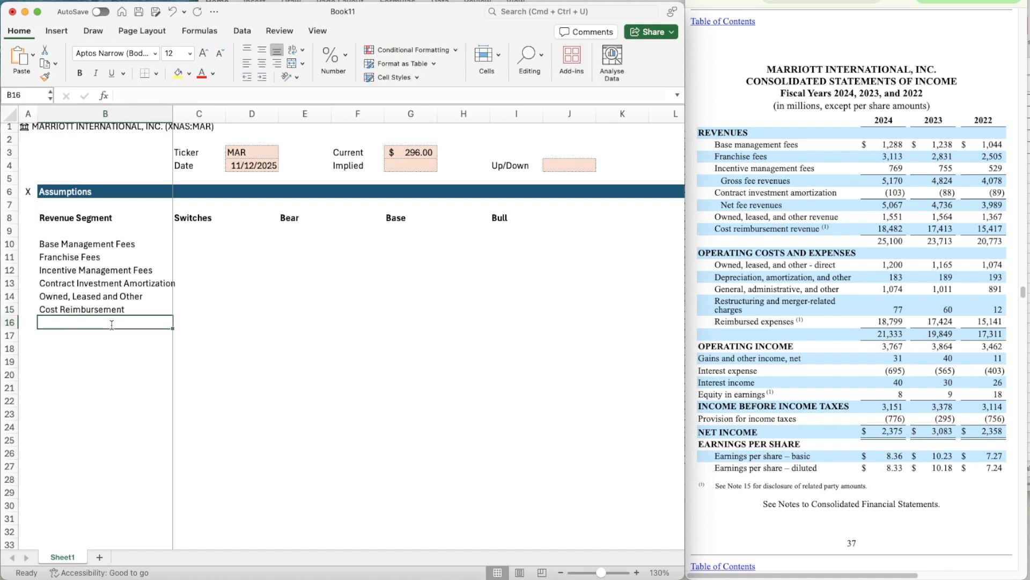
- Copy the shaded, bordered input cell G4 into the Switches cells C10:C15
{"action": "left_click", "coordinate": [403, 164]}
{"action": "key", "text": "super+c"}
{"action": "key", "text": "Down"}
{"action": "key", "text": "Down"}
{"action": "key", "text": "Left"}
{"action": "key", "text": "Left"}
{"action": "key", "text": "Left"}
{"action": "key", "text": "Down"}
{"action": "key", "text": "Down"}
{"action": "key", "text": "Left"}
{"action": "key", "text": "Down"}
{"action": "key", "text": "Down"}
{"action": "key", "text": "Down"}
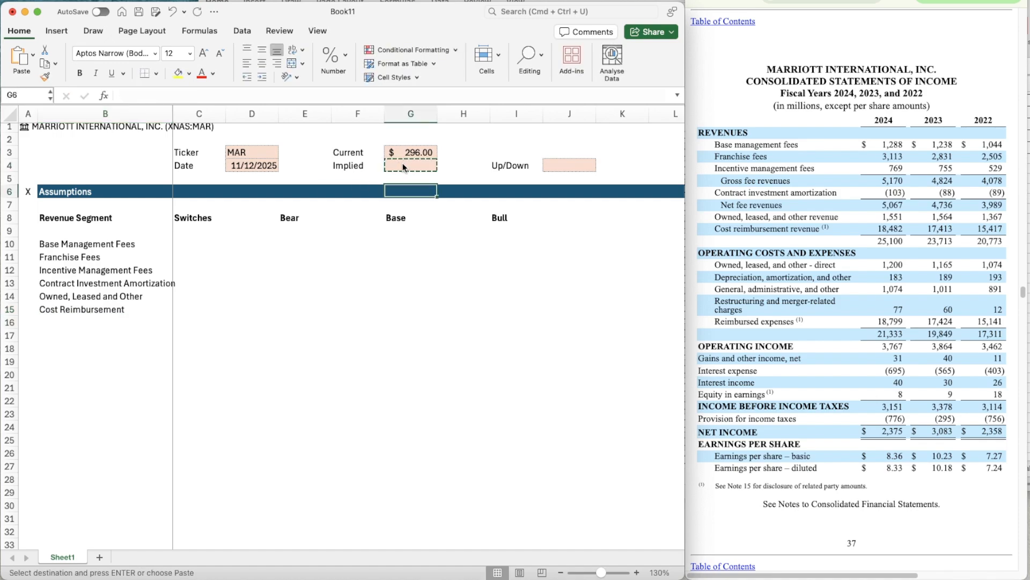
{"action": "key", "text": "Up"}
{"action": "key", "text": "shift+Down"}
{"action": "key", "text": "shift+Down"}
{"action": "key", "text": "shift+Down"}
{"action": "key", "text": "shift+Down"}
{"action": "key", "text": "shift+Down"}
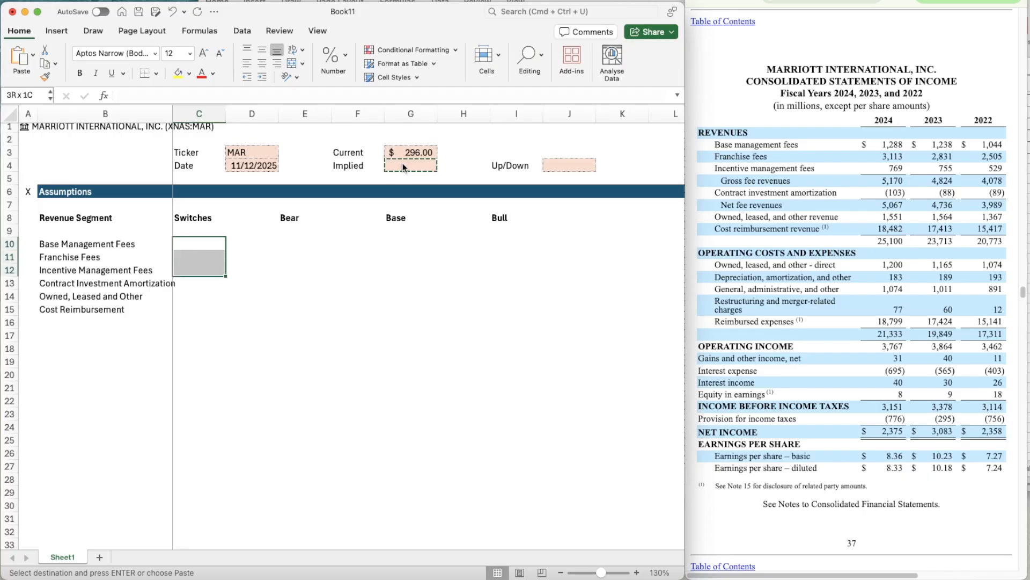
{"action": "key", "text": "super+v"}
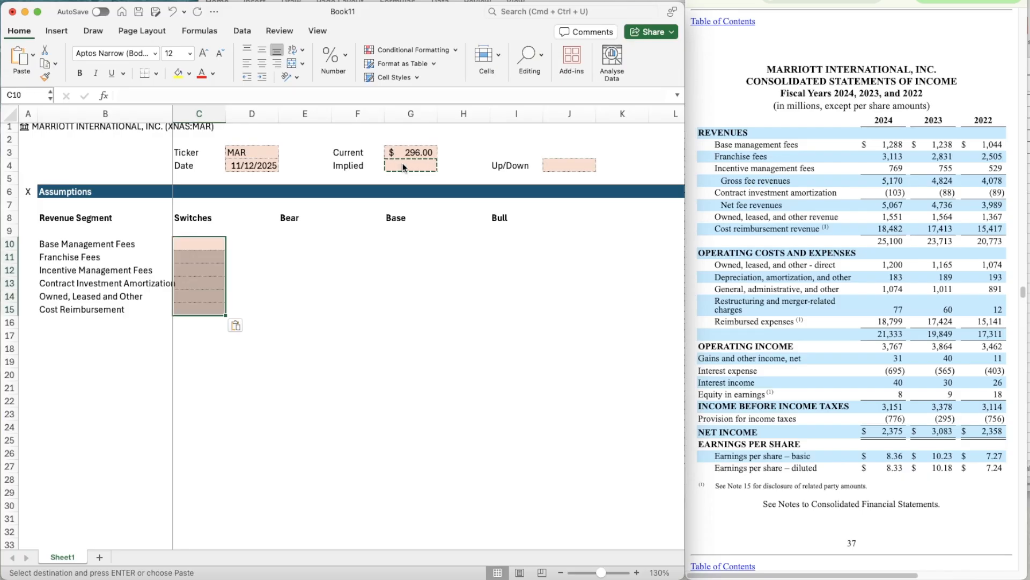
- Paste the shaded input cell into E10 under Bear
{"action": "key", "text": "Right"}
{"action": "key", "text": "Right"}
{"action": "key", "text": "super+v"}
{"action": "key", "text": "Right"}
- Copy the shaded Switches cells C10:C15 into the Bear cells E10:E15
{"action": "key", "text": "Left"}
{"action": "key", "text": "Left"}
{"action": "key", "text": "Left"}
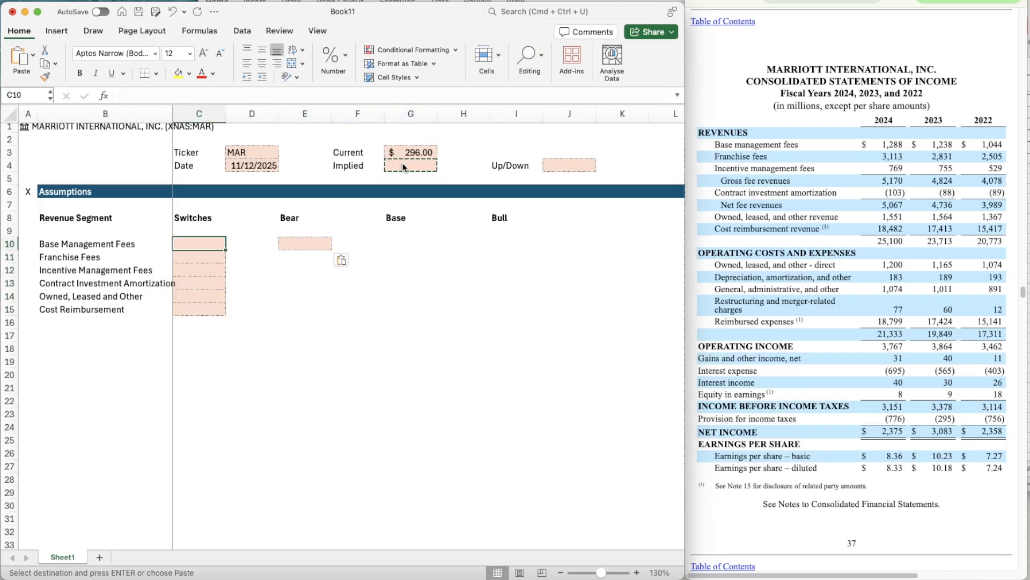
{"action": "key", "text": "shift+Down"}
{"action": "key", "text": "shift+Down"}
{"action": "key", "text": "shift+Down"}
{"action": "key", "text": "shift+Down"}
{"action": "key", "text": "shift+Down"}
{"action": "key", "text": "shift+Down"}
{"action": "key", "text": "shift+Up"}
{"action": "key", "text": "super+c"}
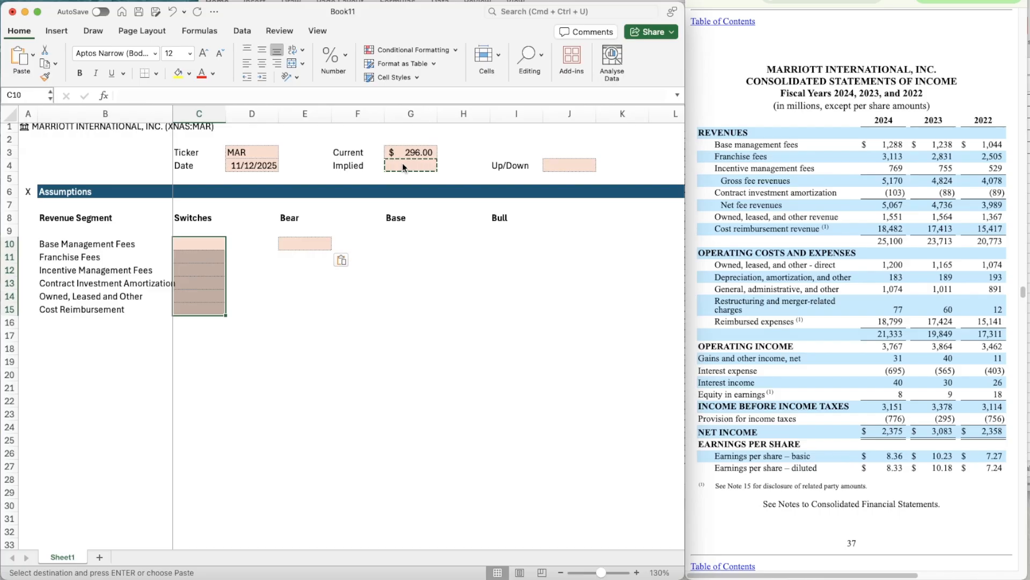
{"action": "key", "text": "Right"}
{"action": "key", "text": "Right"}
{"action": "key", "text": "Right"}
{"action": "key", "text": "Left"}
{"action": "key", "text": "super+v"}
- Try pasting the shaded input block into column H from H10 and undo it
{"action": "key", "text": "Right"}
{"action": "key", "text": "Right"}
{"action": "key", "text": "Right"}
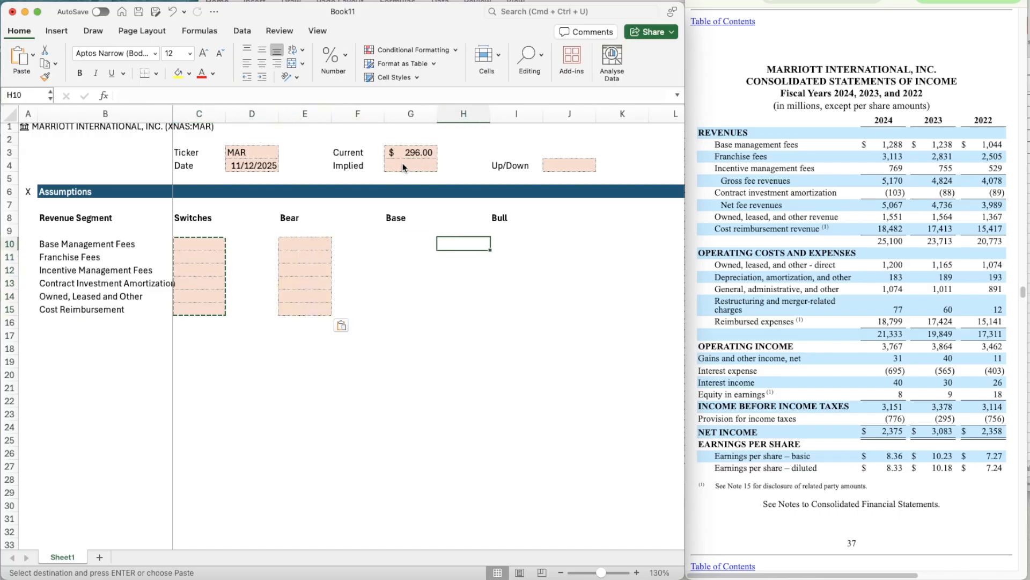
{"action": "key", "text": "super+v"}
{"action": "key", "text": "super+z"}
{"action": "key", "text": "Left"}
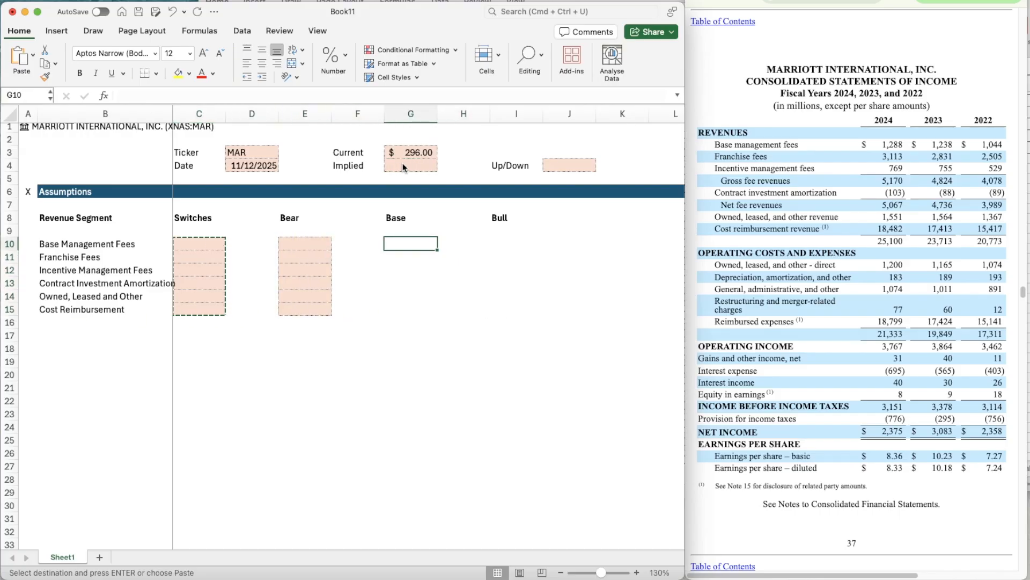
{"action": "key", "text": "super+c"}
- Copy the shaded Bear cells E10:E15 into the Base cells G10:G15 and the Bull cells I10:I15
{"action": "key", "text": "Left"}
{"action": "key", "text": "Left"}
{"action": "key", "text": "shift+Down"}
{"action": "key", "text": "shift+Down"}
{"action": "key", "text": "shift+Down"}
{"action": "key", "text": "shift+Down"}
{"action": "key", "text": "shift+Down"}
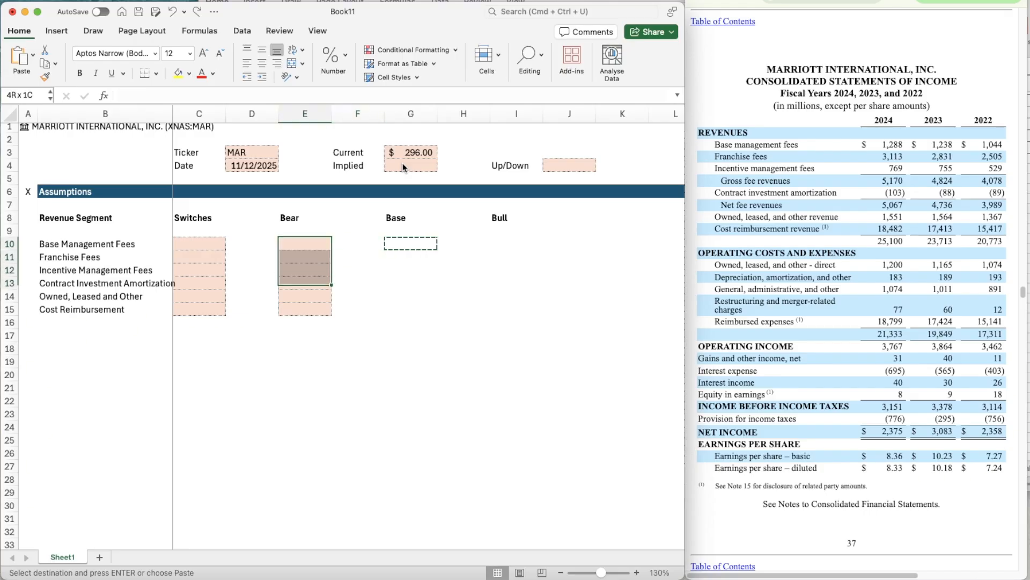
{"action": "key", "text": "super+c"}
{"action": "key", "text": "Right"}
{"action": "key", "text": "Right"}
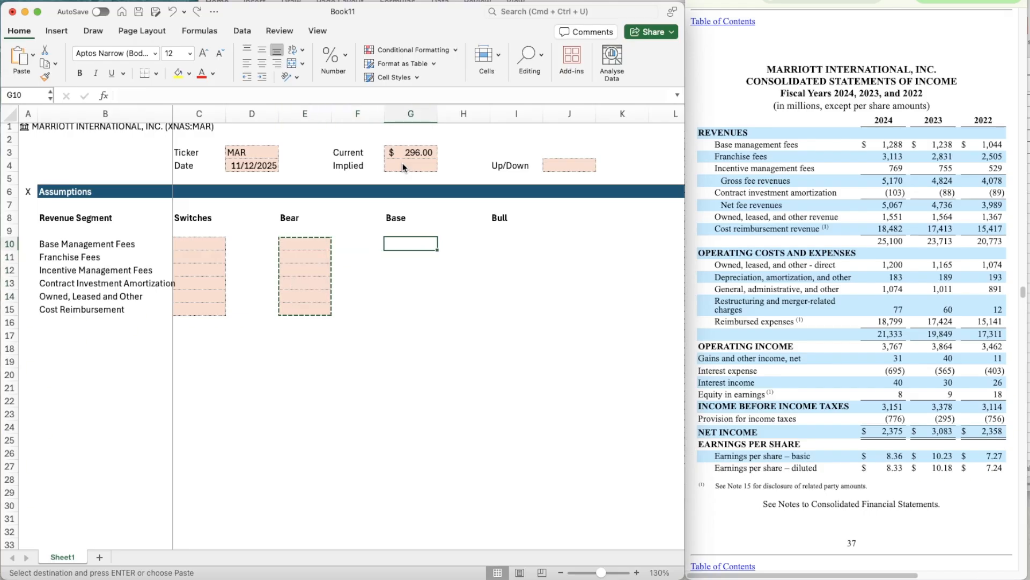
{"action": "key", "text": "super+v"}
{"action": "key", "text": "Right"}
{"action": "key", "text": "Right"}
{"action": "key", "text": "super+v"}
- Make the revenue segment names in B10:B15 bold
{"action": "key", "text": "Down"}
{"action": "key", "text": "Down"}
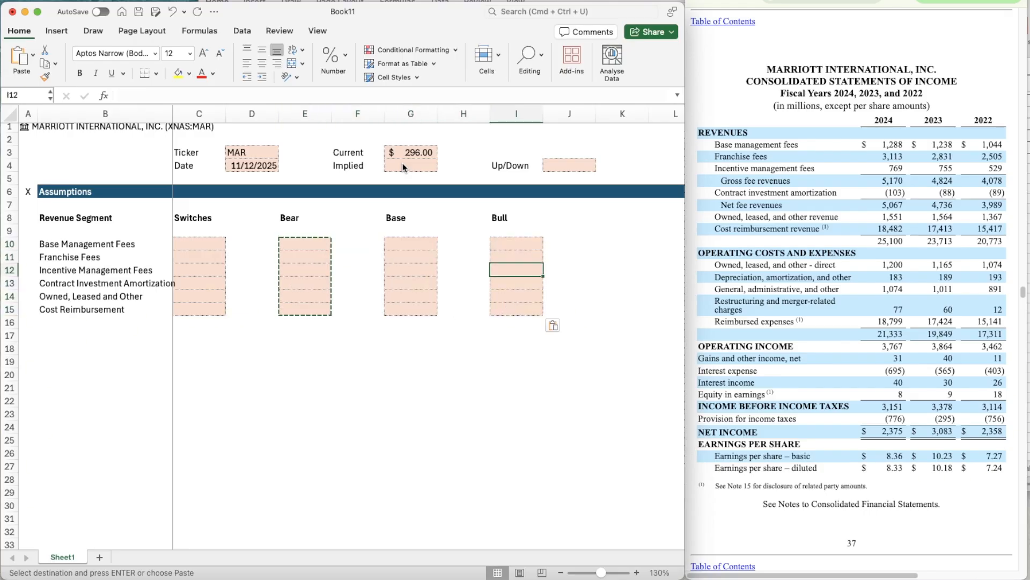
{"action": "key", "text": "Down"}
{"action": "key", "text": "Left"}
{"action": "key", "text": "Left"}
{"action": "key", "text": "Left"}
{"action": "key", "text": "Left"}
{"action": "key", "text": "Left"}
{"action": "key", "text": "Left"}
{"action": "key", "text": "Down"}
{"action": "key", "text": "Down"}
{"action": "key", "text": "Left"}
{"action": "key", "text": "shift+Up"}
{"action": "key", "text": "shift+Up"}
{"action": "key", "text": "shift+Up"}
{"action": "key", "text": "shift+Up"}
{"action": "key", "text": "shift+Up"}
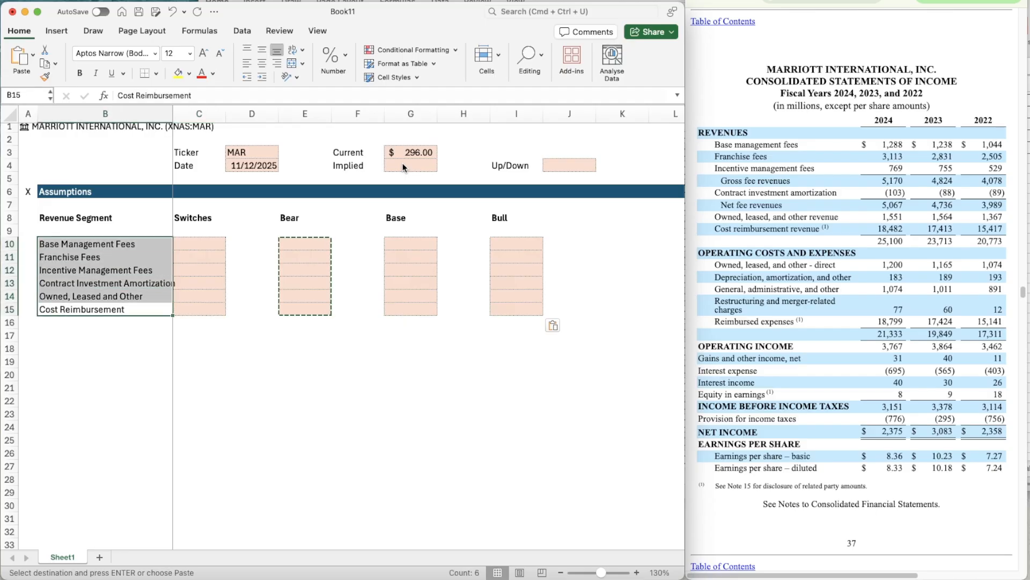
{"action": "key", "text": "super+b"}
- Enter the row labels EBIT in B17, WACC in B18 and TGV in B19
{"action": "key", "text": "Down"}
{"action": "key", "text": "Down"}
{"action": "key", "text": "Down"}
{"action": "key", "text": "Down"}
{"action": "key", "text": "Up"}
{"action": "key", "text": "Up"}
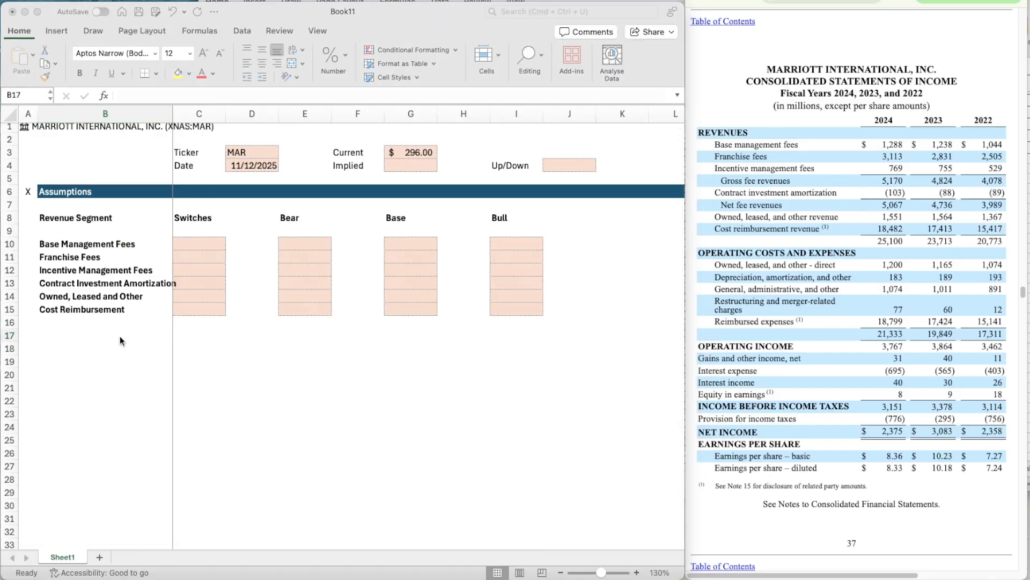
{"action": "left_click", "coordinate": [120, 336]}
{"action": "type", "text": "EBIT"}
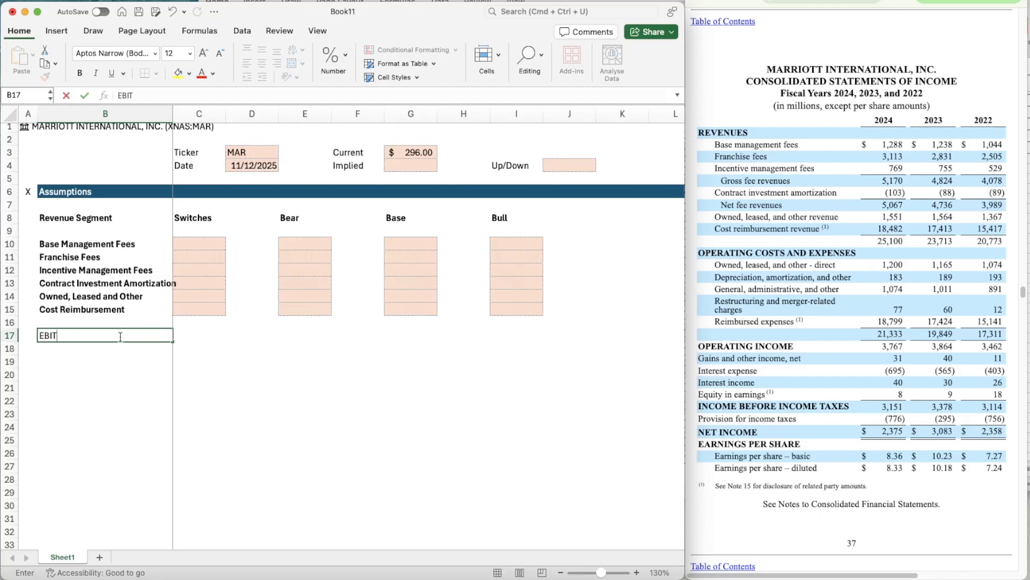
{"action": "key", "text": "Return"}
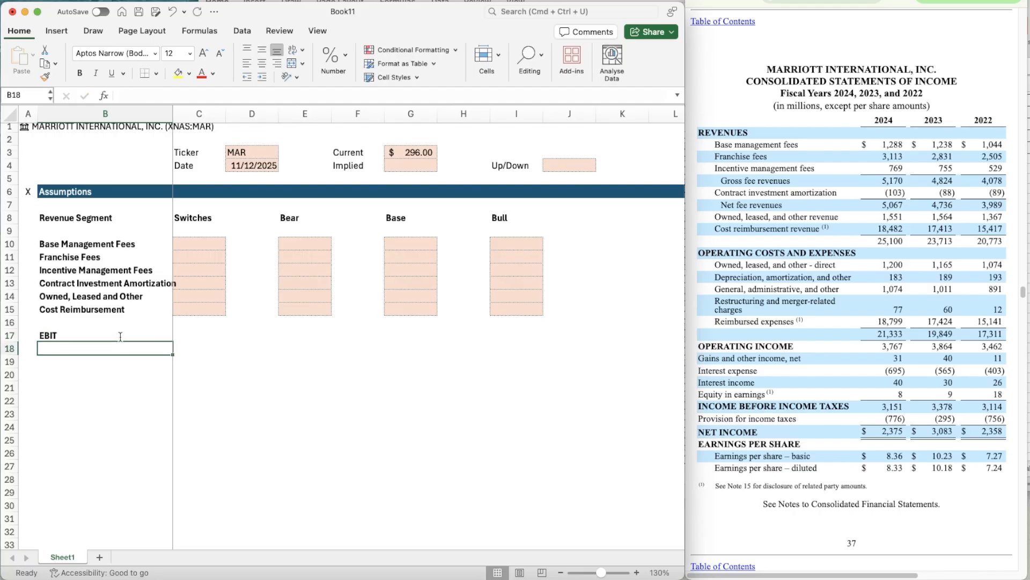
{"action": "type", "text": "WACC"}
{"action": "key", "text": "Return"}
{"action": "type", "text": "TG"}
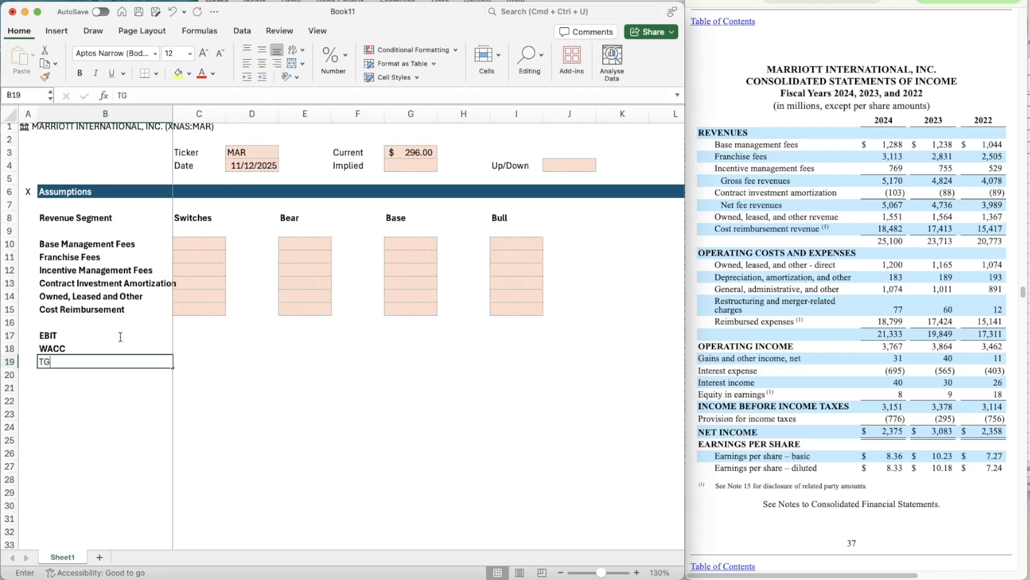
{"action": "key", "text": "Return"}
- Copy the WACC and TGV labels from B18:B19 into B21:B22
{"action": "key", "text": "Up"}
{"action": "key", "text": "Up"}
{"action": "key", "text": "shift+Down"}
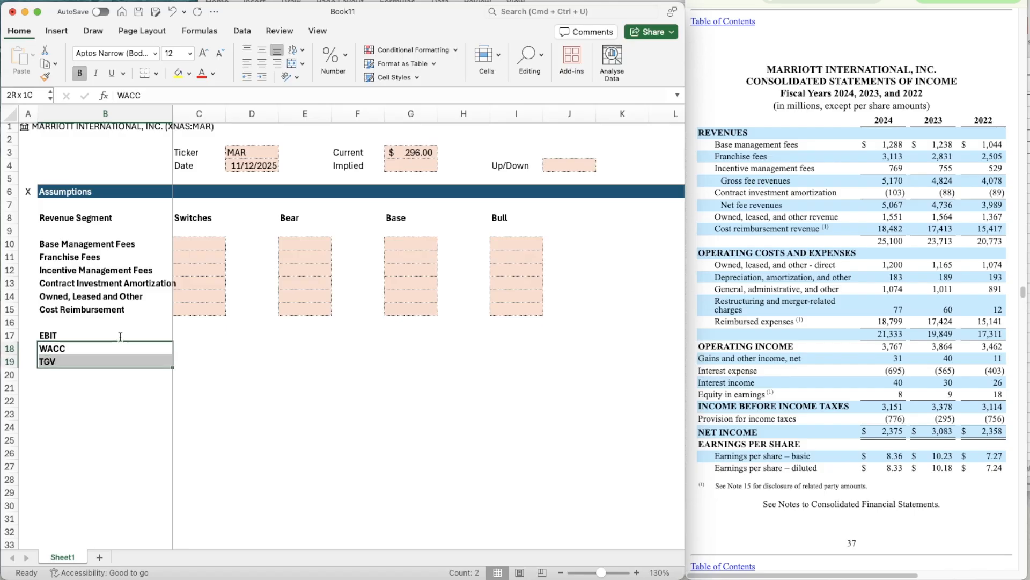
{"action": "key", "text": "super+c"}
{"action": "key", "text": "Down"}
{"action": "key", "text": "Down"}
{"action": "key", "text": "Down"}
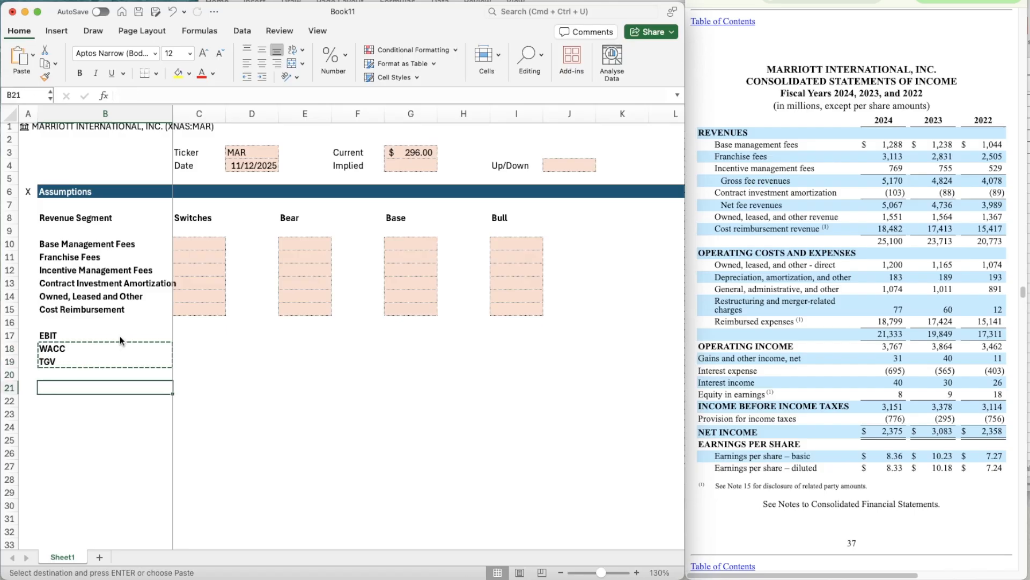
{"action": "key", "text": "super+v"}
- Copy the shaded input cells C13:C15 into C17:C19 beside EBIT, WACC and TGV
{"action": "key", "text": "Right"}
{"action": "key", "text": "Up"}
{"action": "key", "text": "Up"}
{"action": "key", "text": "Up"}
{"action": "key", "text": "Up"}
{"action": "key", "text": "Up"}
{"action": "key", "text": "Up"}
{"action": "key", "text": "Up"}
{"action": "key", "text": "Up"}
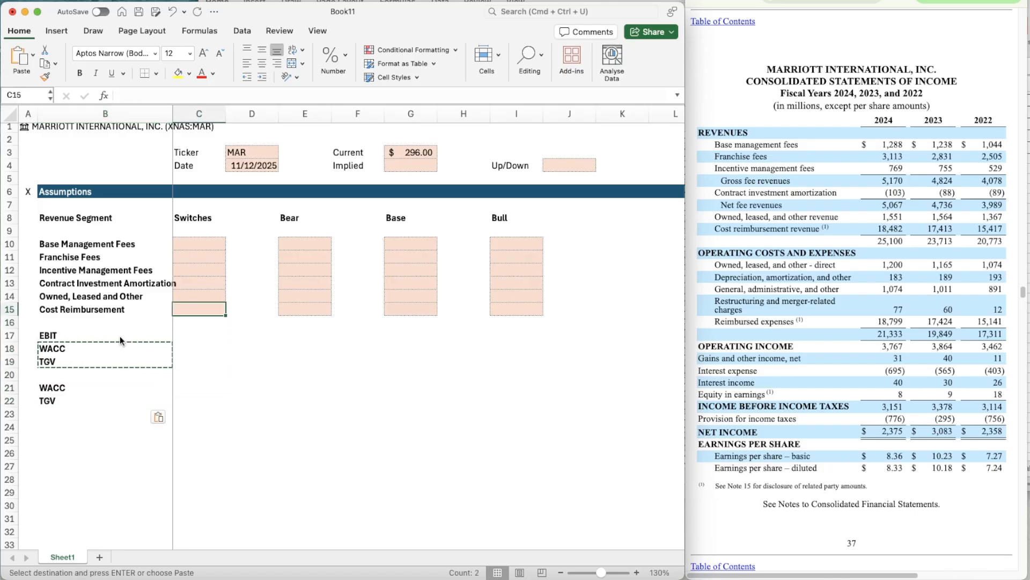
{"action": "key", "text": "shift+Down"}
{"action": "key", "text": "shift+Down"}
{"action": "key", "text": "super+c"}
{"action": "key", "text": "Down"}
{"action": "key", "text": "Down"}
{"action": "key", "text": "Down"}
{"action": "key", "text": "Down"}
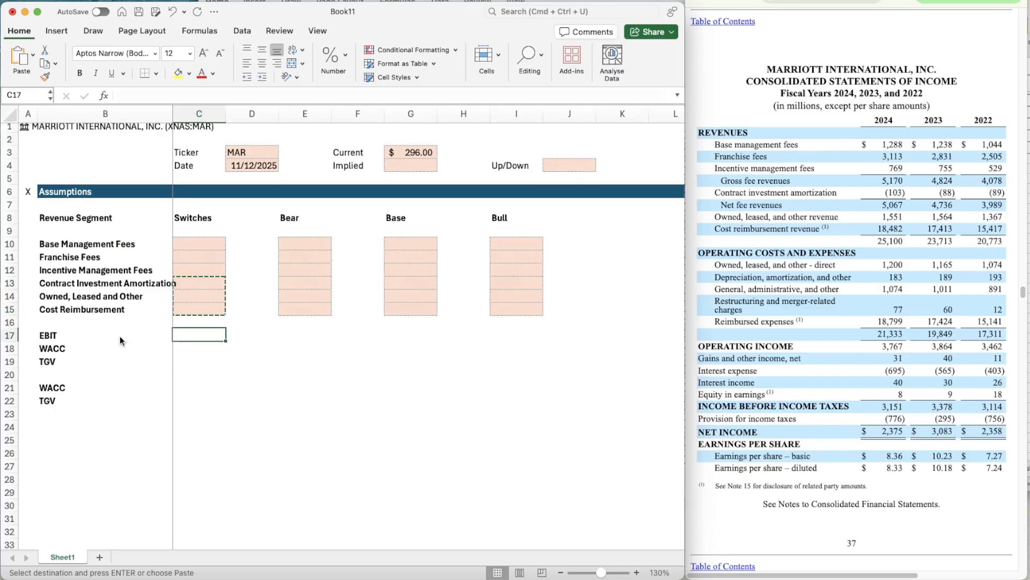
{"action": "key", "text": "super+v"}
- Paste the same three shaded input cells into E17:E19, G17:G19 and I17:I19 for Bear, Base and Bull
{"action": "key", "text": "Right"}
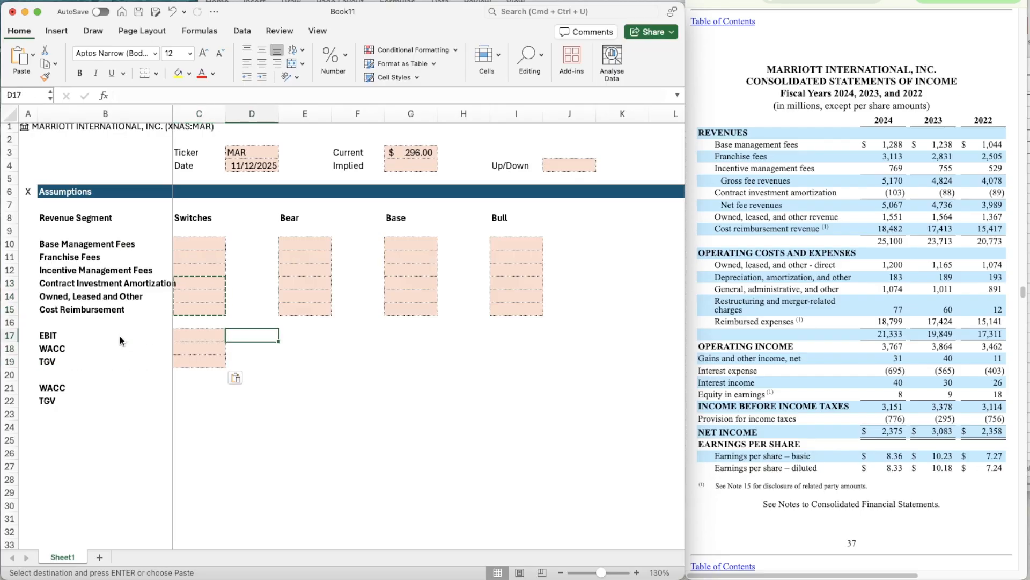
{"action": "key", "text": "Right"}
{"action": "key", "text": "super+v"}
{"action": "key", "text": "Right"}
{"action": "key", "text": "Right"}
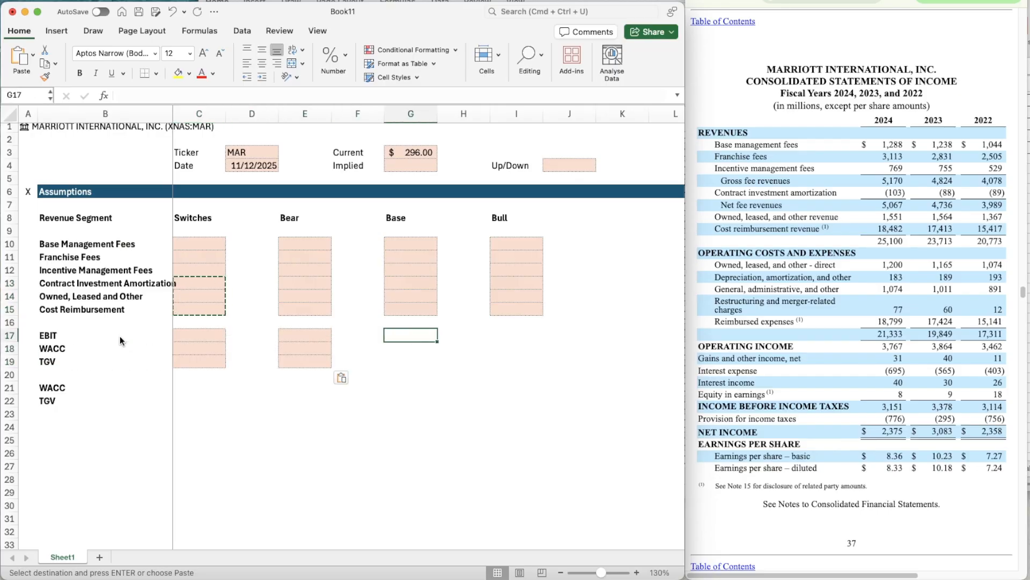
{"action": "key", "text": "super+v"}
{"action": "key", "text": "Right"}
{"action": "key", "text": "Right"}
{"action": "key", "text": "super+v"}
- Copy the shaded input cells C18:C19 into C21:C22 beside the second WACC and TGV labels
{"action": "key", "text": "Down"}
{"action": "key", "text": "Left"}
{"action": "key", "text": "Left"}
{"action": "key", "text": "Left"}
{"action": "key", "text": "Left"}
{"action": "key", "text": "Left"}
{"action": "key", "text": "Left"}
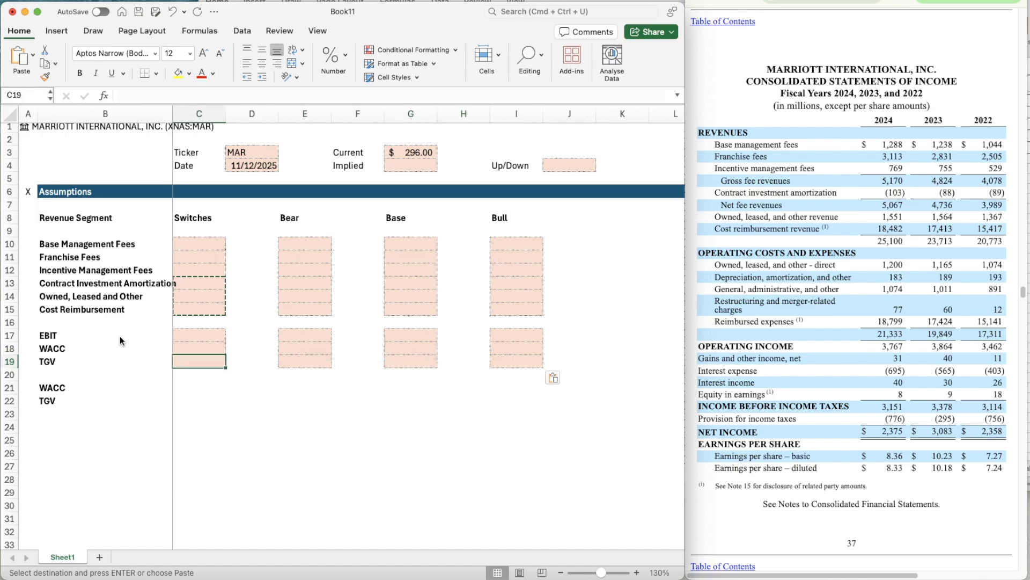
{"action": "key", "text": "shift+Down"}
{"action": "key", "text": "super+c"}
{"action": "key", "text": "Down"}
{"action": "key", "text": "Down"}
{"action": "key", "text": "Down"}
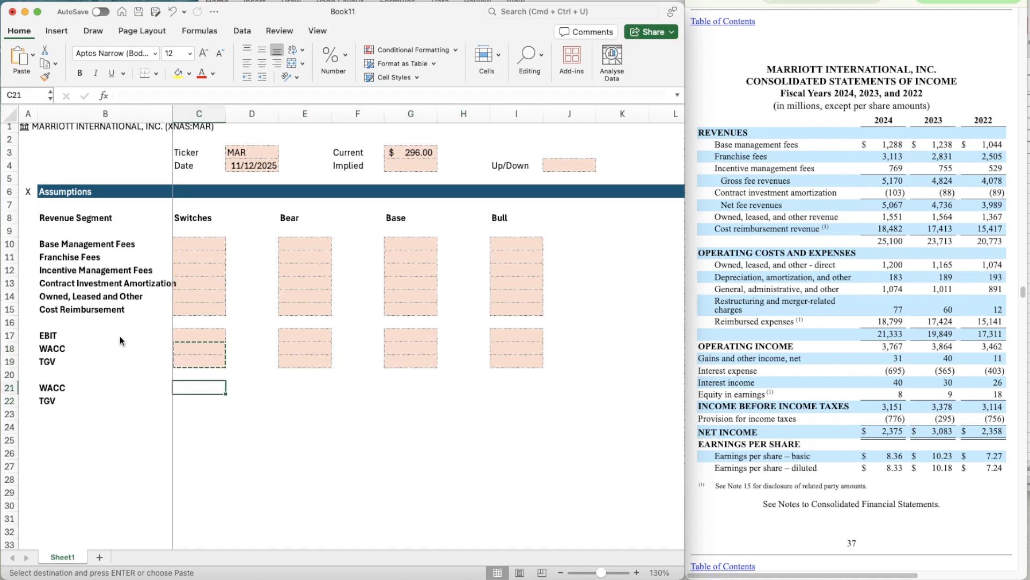
{"action": "key", "text": "super+v"}
- Enter the switch value 2 in C10 and copy it down through C15 for all revenue segments
{"action": "left_click", "coordinate": [197, 245]}
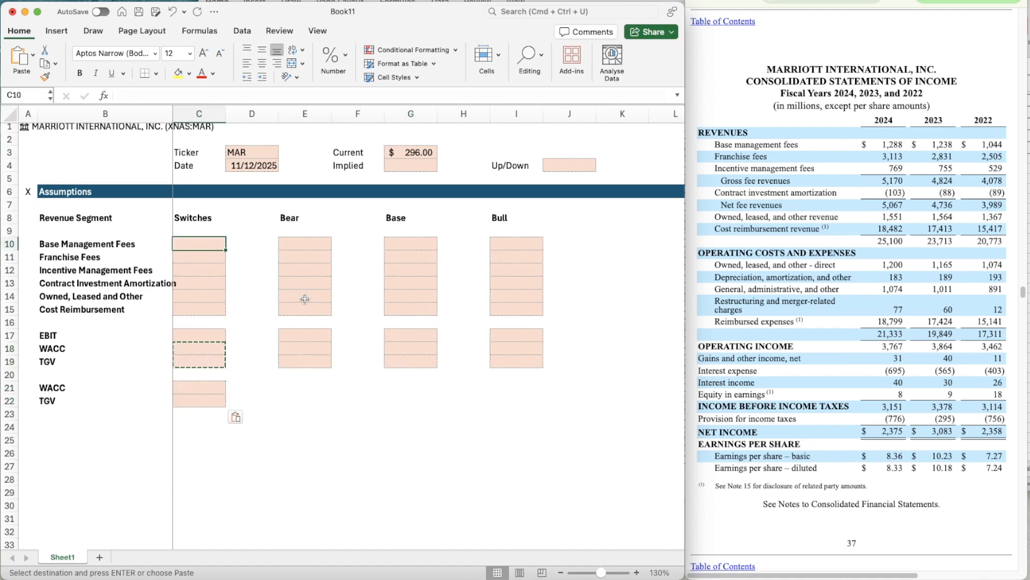
{"action": "key", "text": "Escape"}
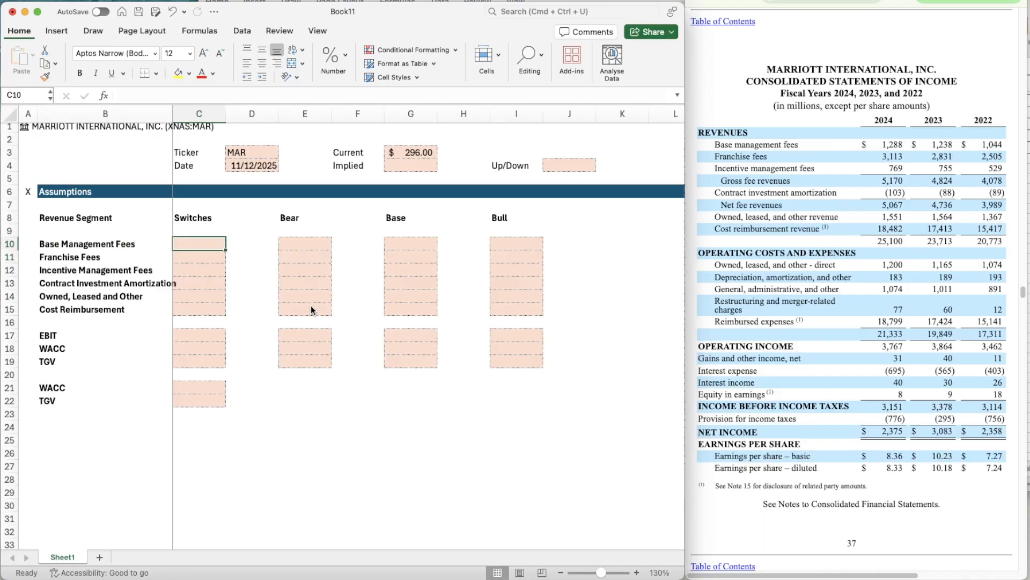
{"action": "type", "text": "2"}
{"action": "key", "text": "Return"}
{"action": "key", "text": "Up"}
{"action": "key", "text": "super+c"}
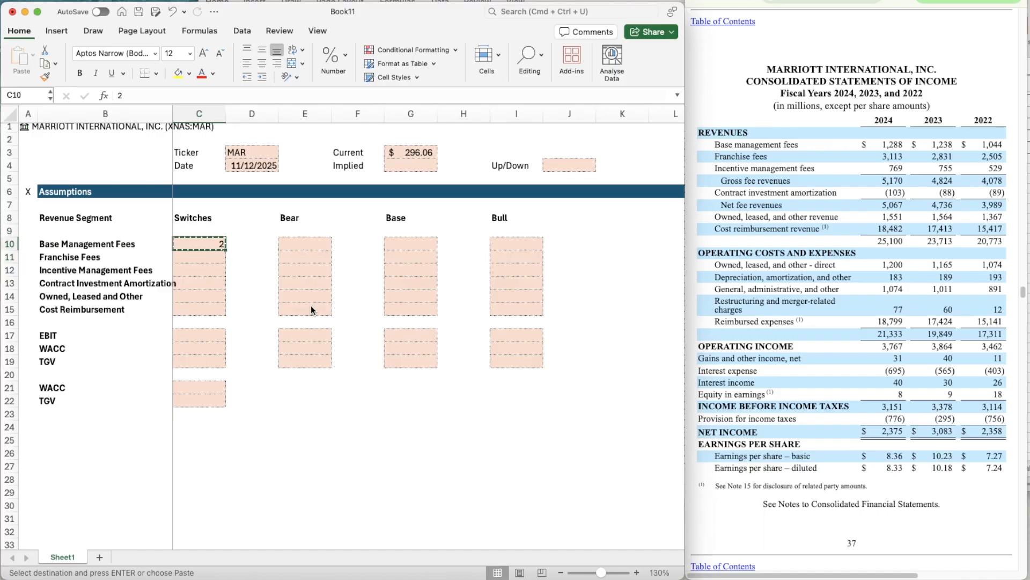
{"action": "key", "text": "shift+Down"}
{"action": "key", "text": "shift+Down"}
{"action": "key", "text": "shift+Down"}
- Paste the copied switch value 2 into C17:C19 beside EBIT, WACC and TGV
{"action": "key", "text": "shift+Down"}
{"action": "key", "text": "shift+Down"}
{"action": "key", "text": "super+v"}
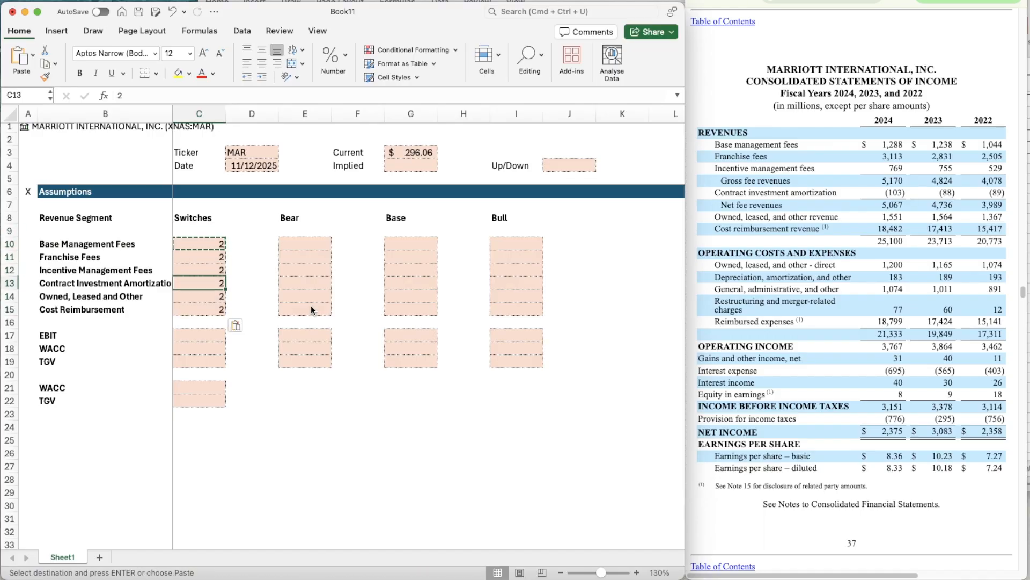
{"action": "key", "text": "Down"}
{"action": "key", "text": "Down"}
{"action": "key", "text": "Down"}
{"action": "key", "text": "Down"}
{"action": "key", "text": "Down"}
{"action": "key", "text": "Down"}
{"action": "key", "text": "Down"}
{"action": "key", "text": "shift+Down"}
{"action": "key", "text": "shift+Down"}
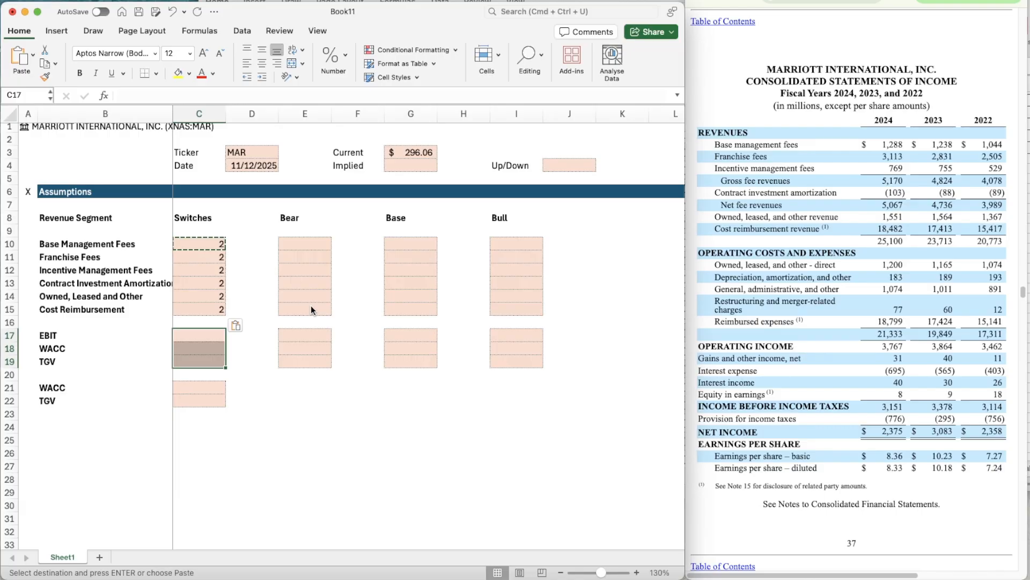
{"action": "key", "text": "super+v"}
{"action": "key", "text": "Right"}
{"action": "key", "text": "Right"}
{"action": "key", "text": "Down"}
{"action": "key", "text": "Escape"}
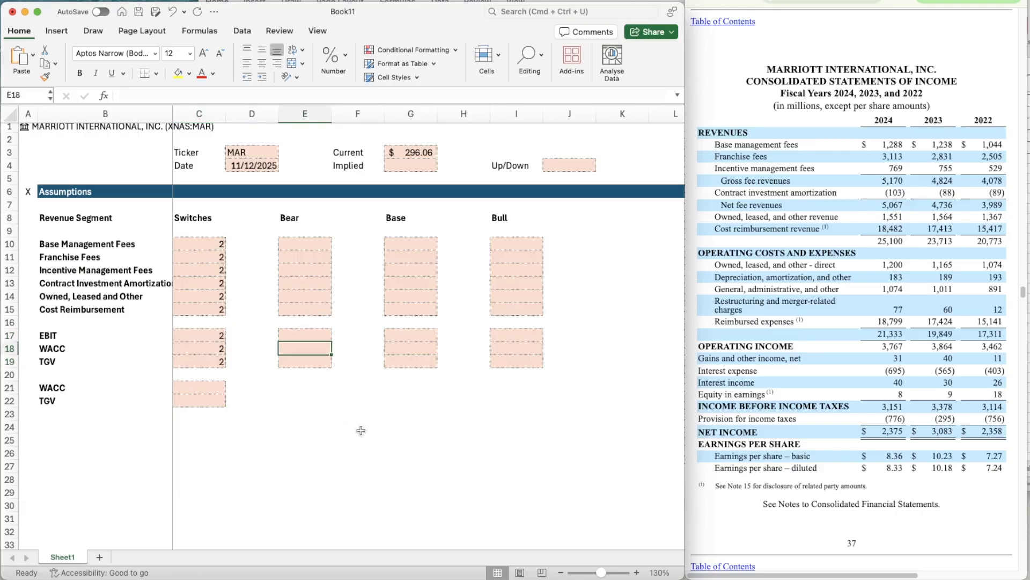
- Copy the Assumptions banner row 6 to row 24 and retitle the copy Revenue Build in B24
{"action": "left_click", "coordinate": [11, 192]}
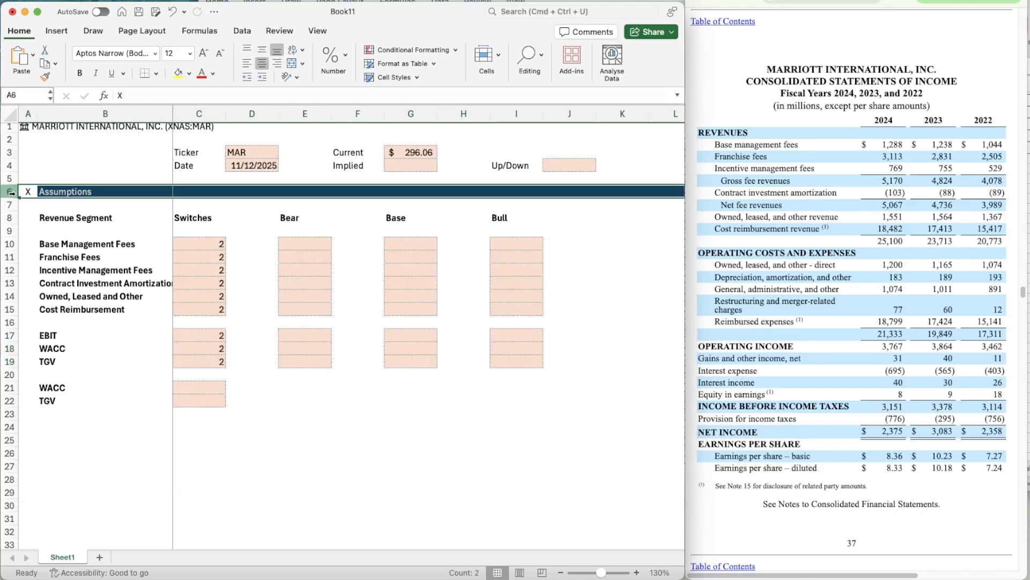
{"action": "key", "text": "super+c"}
{"action": "scroll", "coordinate": [136, 428], "scroll_direction": "down", "scroll_amount": 3}
{"action": "scroll", "coordinate": [137, 428], "scroll_direction": "down", "scroll_amount": 1}
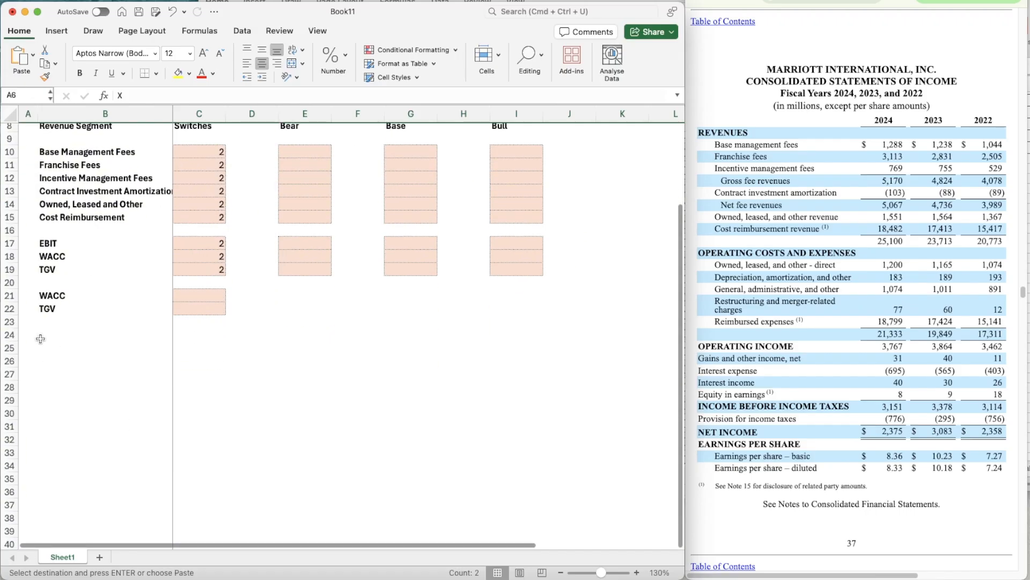
{"action": "left_click", "coordinate": [24, 337]}
{"action": "key", "text": "super+v"}
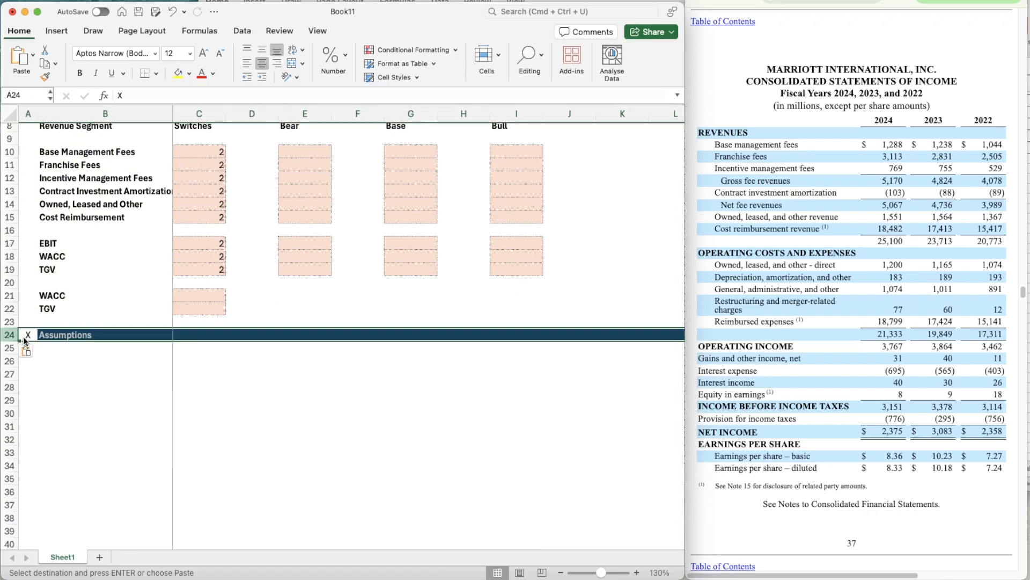
{"action": "type", "text": "Revenue Build"}
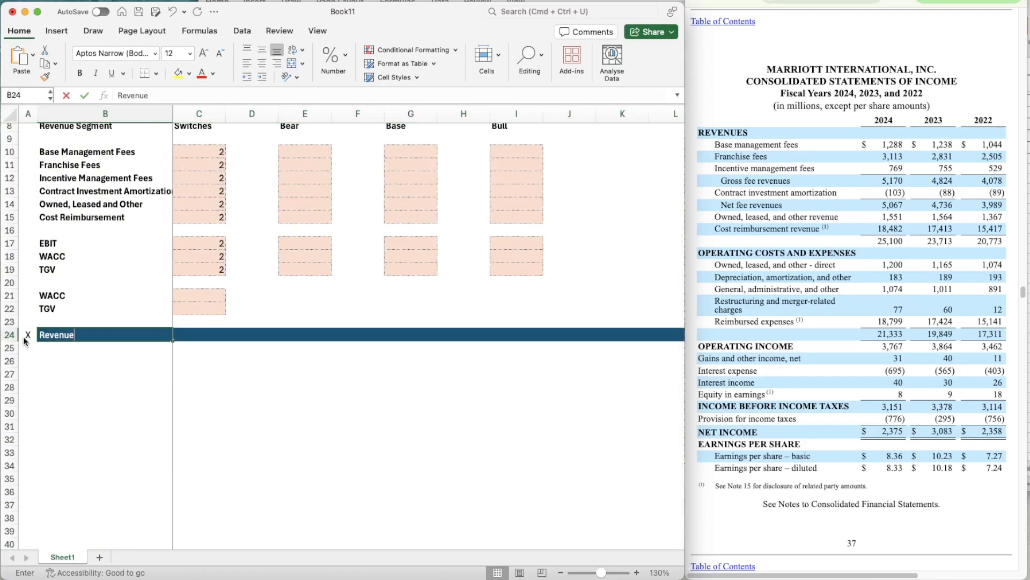
{"action": "key", "text": "Return"}
- Enter the year 2022 in C24 and the formula =C24+1 in D24 of the Revenue Build banner
{"action": "left_click", "coordinate": [185, 334]}
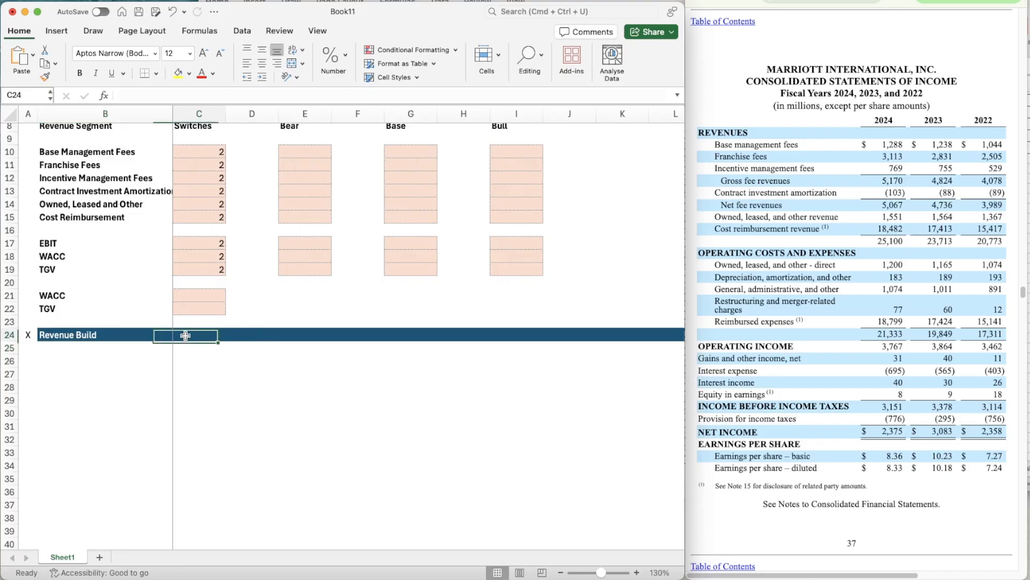
{"action": "type", "text": "2022"}
{"action": "key", "text": "Tab"}
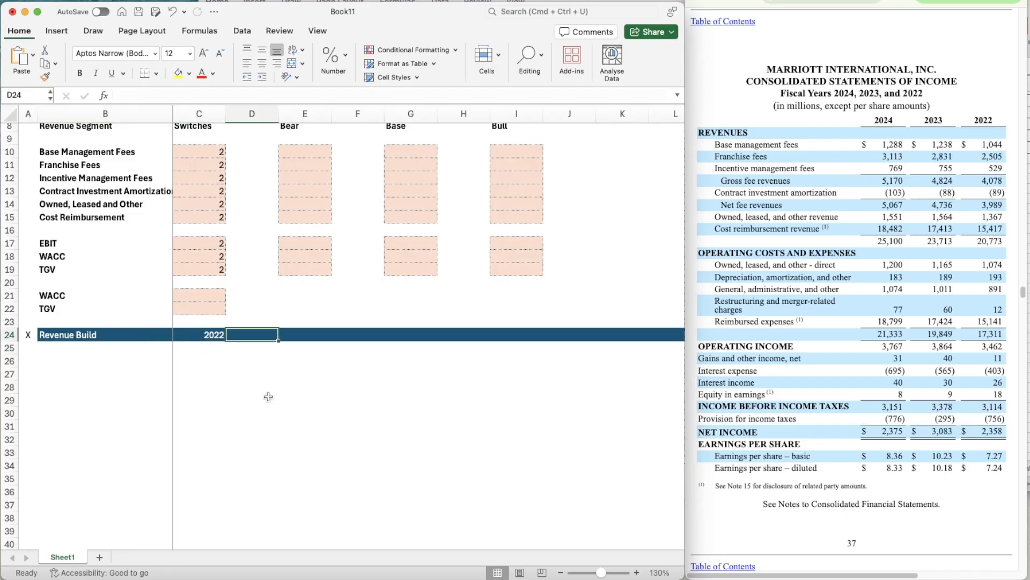
{"action": "type", "text": "="}
{"action": "key", "text": "Left"}
{"action": "type", "text": "+1"}
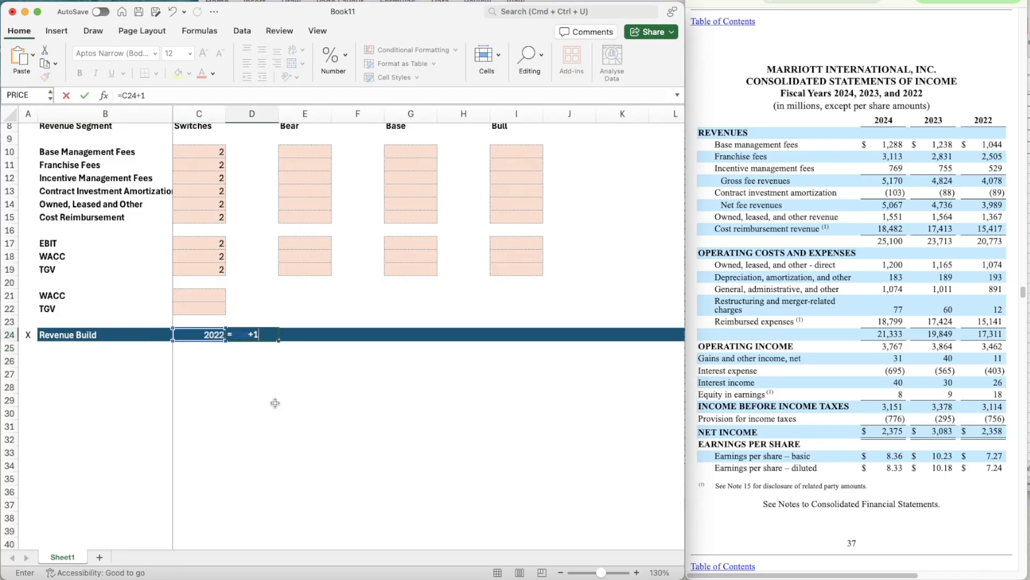
{"action": "key", "text": "super+Return"}
- Copy the year formula from D24 across the banner through K24 to extend the years to 2030
{"action": "key", "text": "super+c"}
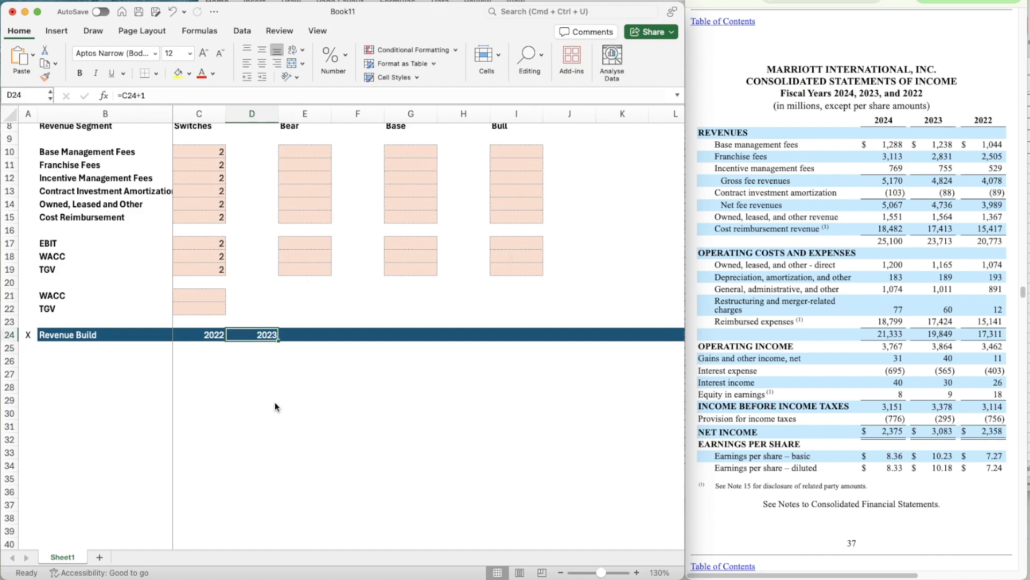
{"action": "key", "text": "shift+Right"}
{"action": "key", "text": "shift+Right"}
{"action": "key", "text": "shift+Right"}
{"action": "key", "text": "shift+Right"}
{"action": "key", "text": "shift+Right"}
{"action": "key", "text": "shift+Right"}
{"action": "key", "text": "shift+Right"}
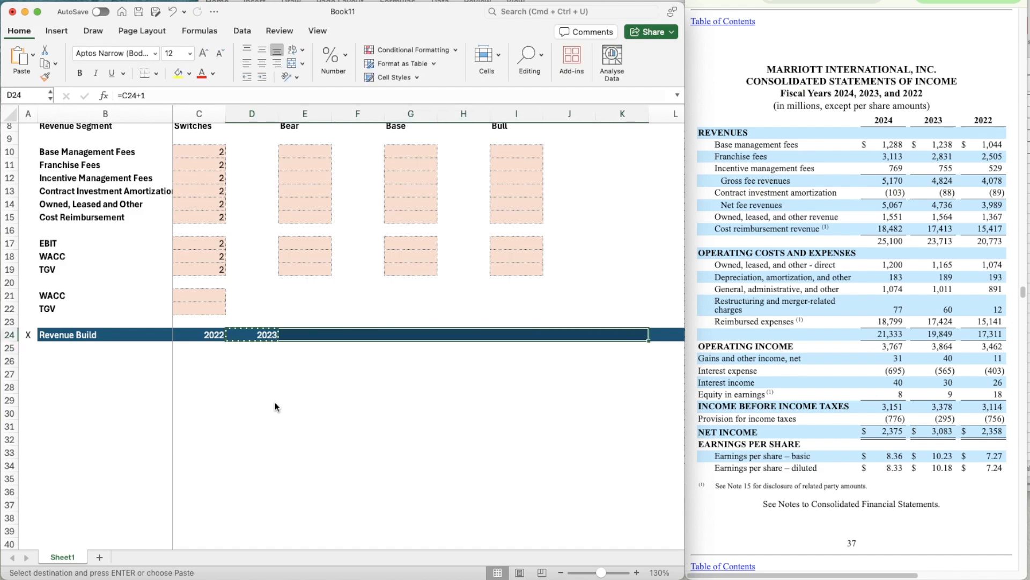
{"action": "key", "text": "super+v"}
{"action": "key", "text": "Right"}
{"action": "key", "text": "Right"}
{"action": "key", "text": "Right"}
{"action": "key", "text": "Right"}
{"action": "key", "text": "Right"}
{"action": "key", "text": "Right"}
{"action": "key", "text": "Right"}
{"action": "key", "text": "Right"}
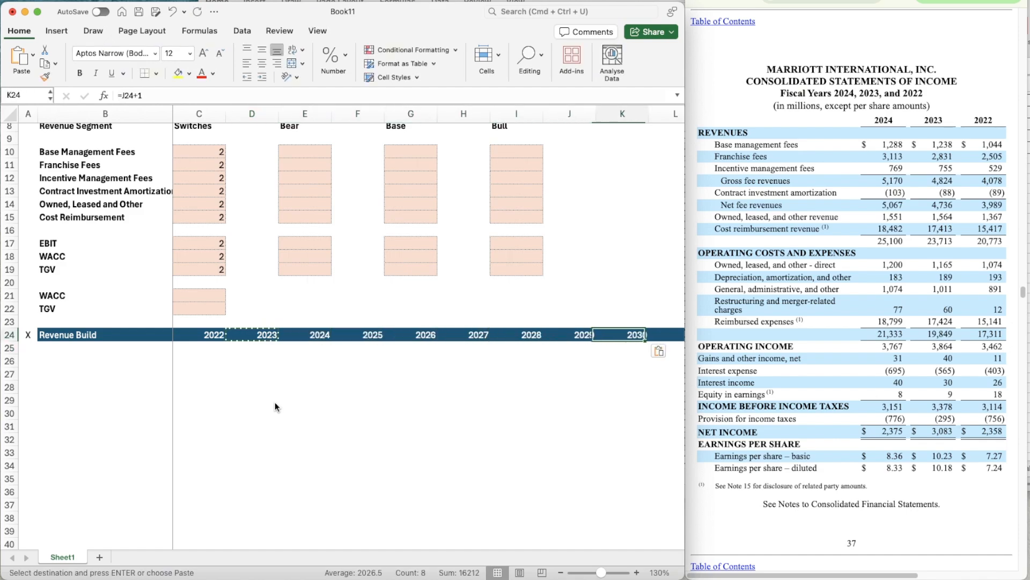
- Clear the banner fill beyond 2030 by moving the blank cells L25:M25 over L24:M24
{"action": "key", "text": "Down"}
{"action": "key", "text": "Down"}
{"action": "key", "text": "Right"}
{"action": "key", "text": "Right"}
{"action": "key", "text": "Left"}
{"action": "key", "text": "Left"}
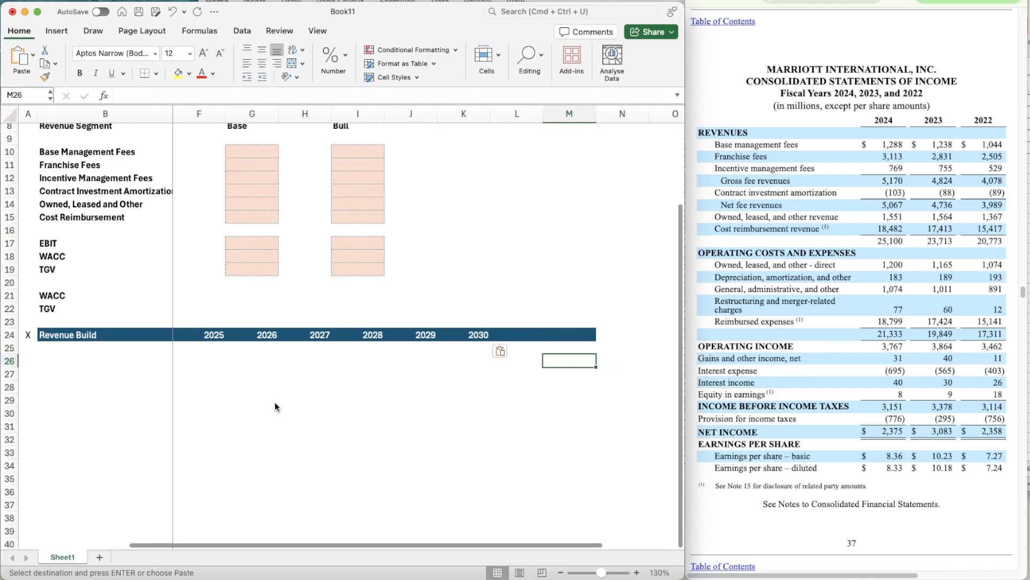
{"action": "key", "text": "Up"}
{"action": "key", "text": "shift+Right"}
{"action": "key", "text": "super+x"}
{"action": "key", "text": "Up"}
{"action": "key", "text": "super+v"}
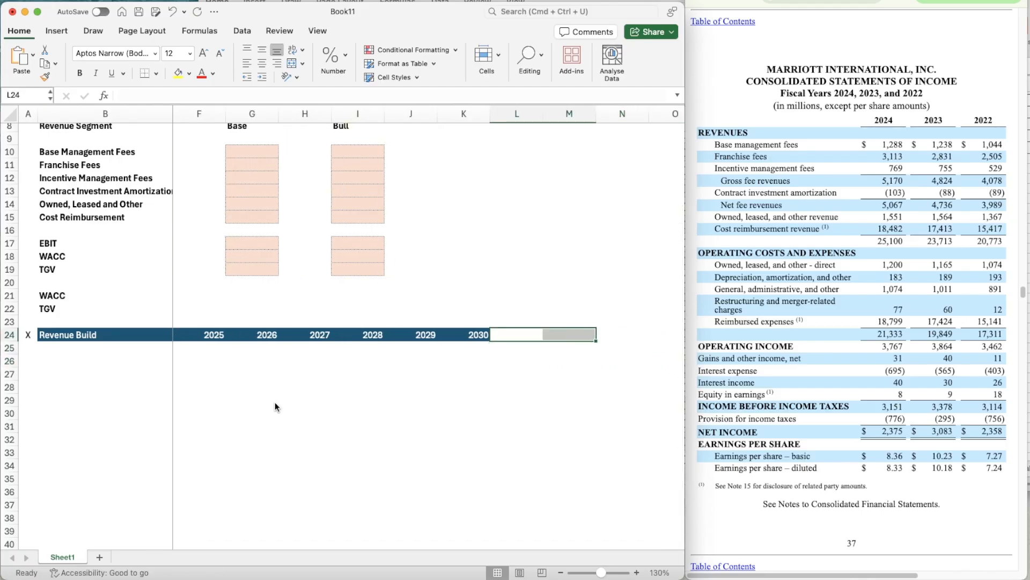
{"action": "scroll", "coordinate": [470, 402], "scroll_direction": "left", "scroll_amount": 3}
{"action": "scroll", "coordinate": [471, 402], "scroll_direction": "down", "scroll_amount": 2}
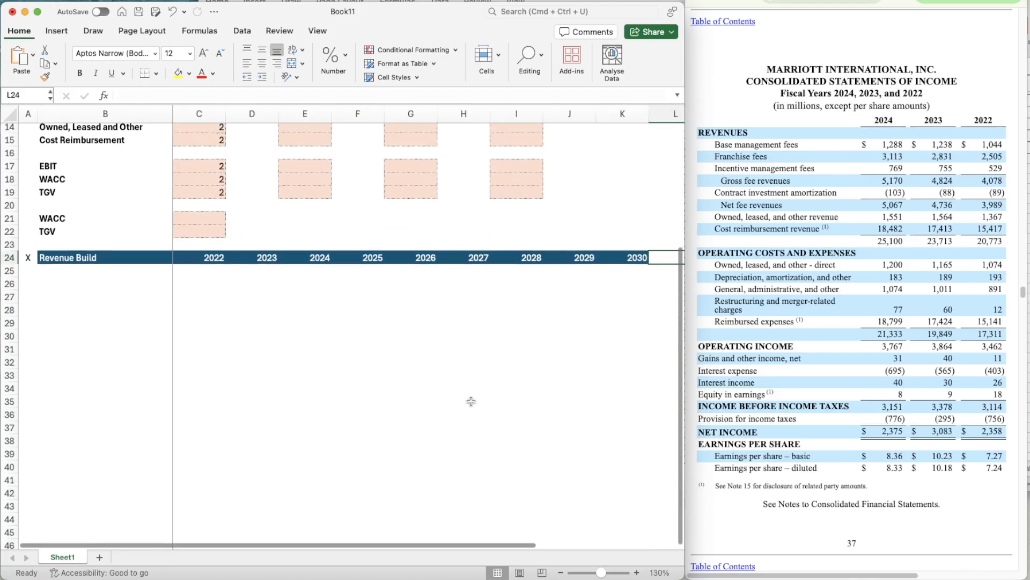
- Enter the label Base Management Fees in B26 and make it bold
{"action": "left_click", "coordinate": [91, 285]}
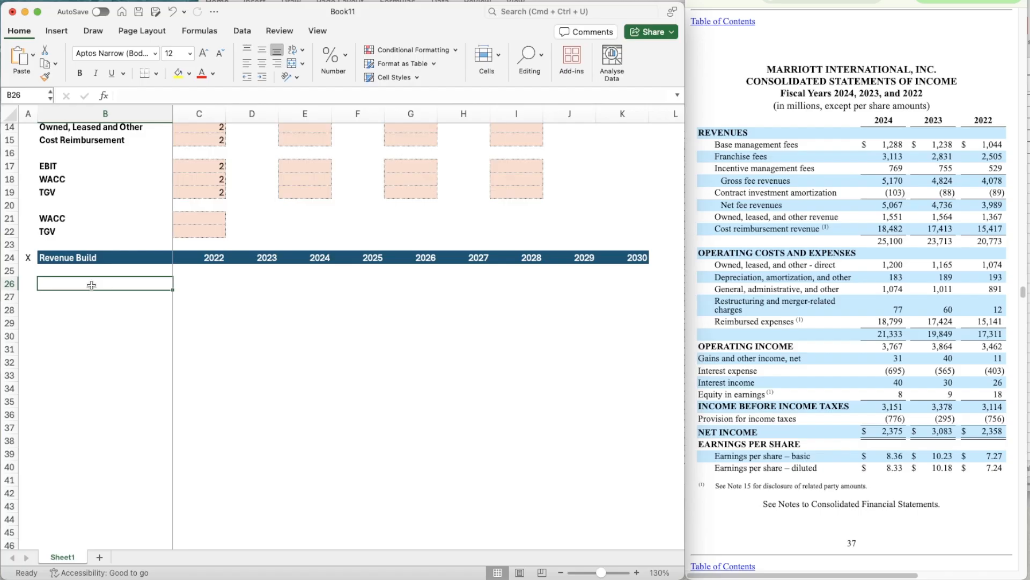
{"action": "type", "text": "Base Management Fees"}
{"action": "key", "text": "Return"}
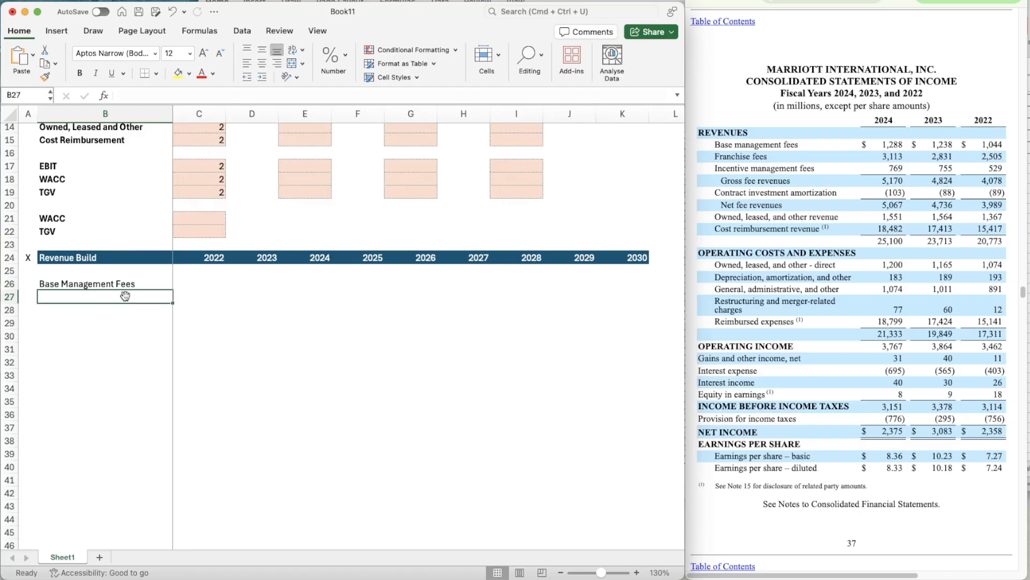
{"action": "left_click", "coordinate": [120, 287]}
{"action": "key", "text": "super+b"}
{"action": "key", "text": "Down"}
- Enter the label % Growth in B27 and italicize the whole row 27
{"action": "scroll", "coordinate": [146, 316], "scroll_direction": "up", "scroll_amount": 2}
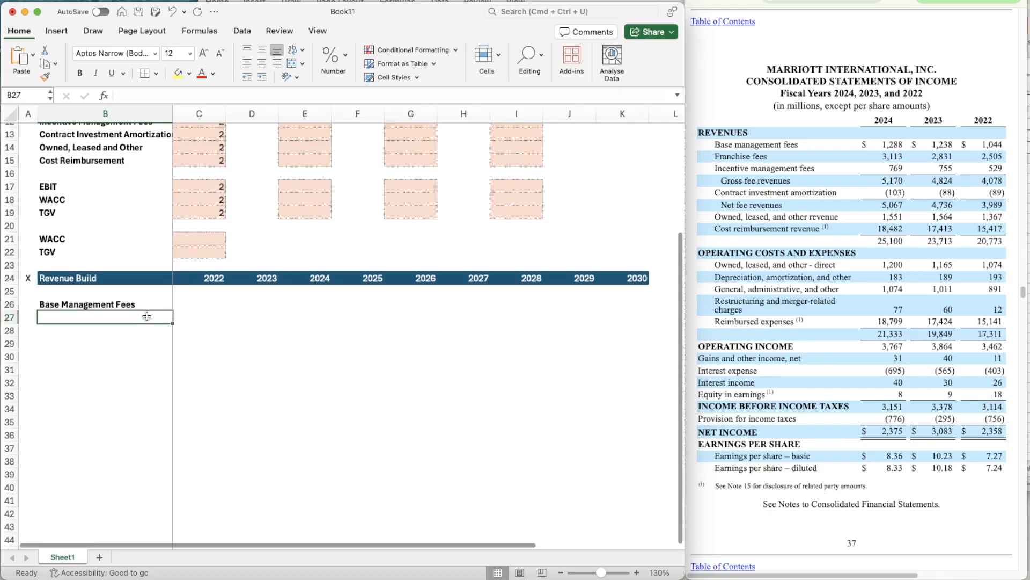
{"action": "scroll", "coordinate": [139, 309], "scroll_direction": "down", "scroll_amount": 1}
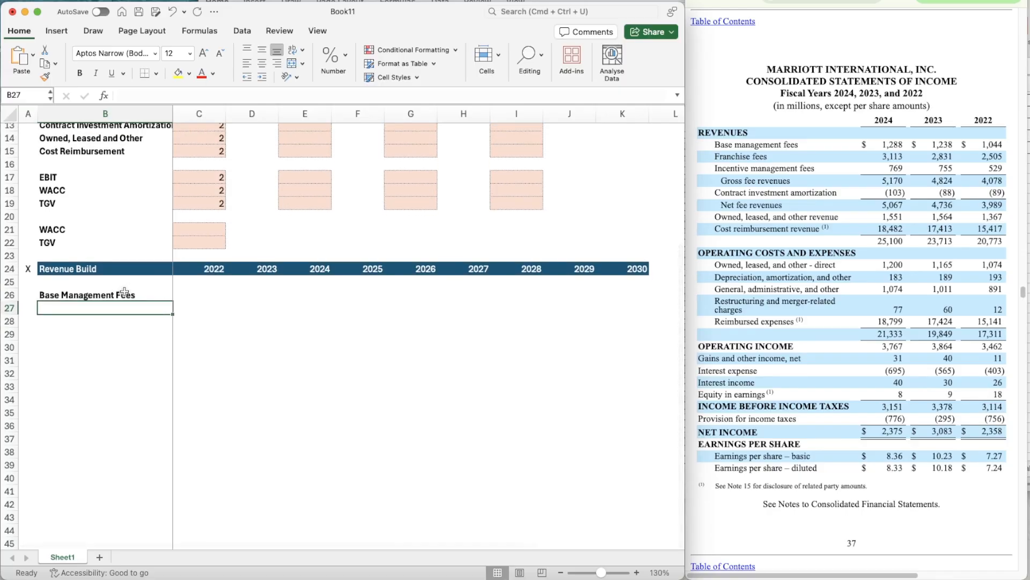
{"action": "scroll", "coordinate": [121, 279], "scroll_direction": "up", "scroll_amount": 5}
{"action": "scroll", "coordinate": [128, 300], "scroll_direction": "down", "scroll_amount": 4}
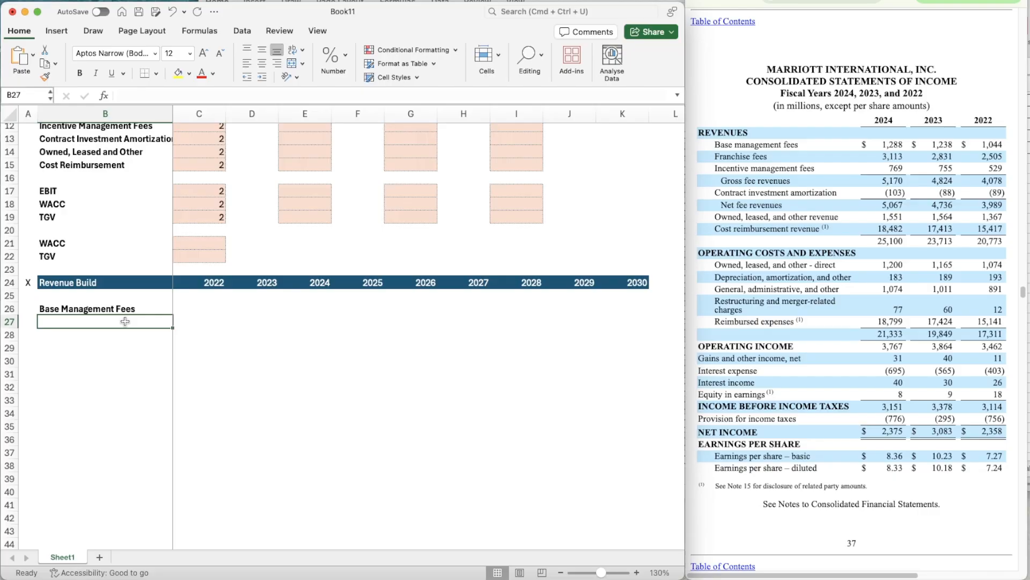
{"action": "type", "text": "% Growth"}
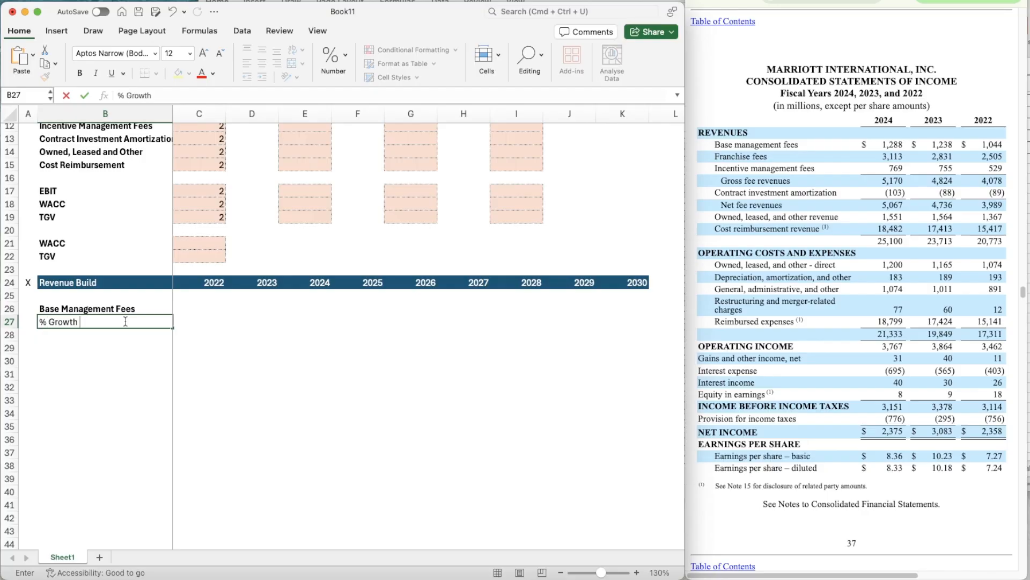
{"action": "key", "text": "Return"}
{"action": "key", "text": "Up"}
{"action": "key", "text": "shift+space"}
{"action": "key", "text": "super+i"}
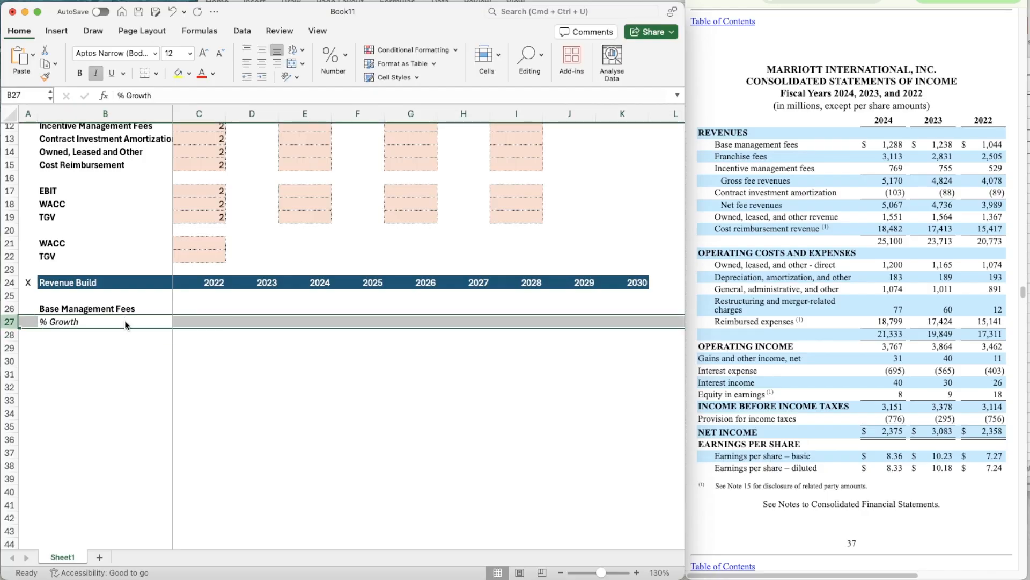
- Format C26:K26 as Number with 0 decimal places, a thousands separator and negatives in black parentheses
{"action": "key", "text": "Right"}
{"action": "key", "text": "Right"}
{"action": "key", "text": "Up"}
{"action": "key", "text": "Left"}
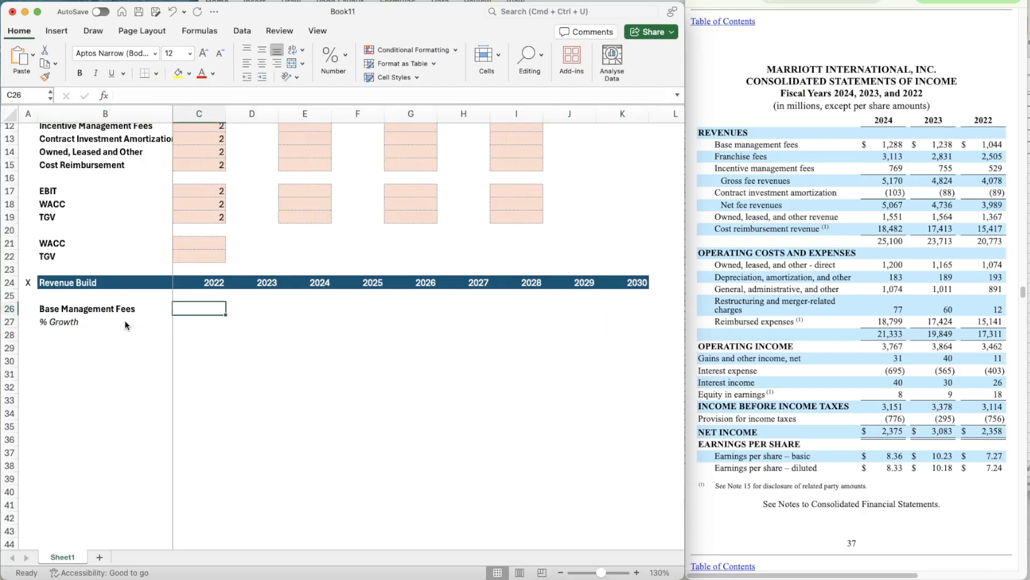
{"action": "key", "text": "shift+Right"}
{"action": "key", "text": "shift+Right"}
{"action": "key", "text": "shift+Right"}
{"action": "key", "text": "shift+Right"}
{"action": "key", "text": "shift+Right"}
{"action": "key", "text": "shift+Right"}
{"action": "key", "text": "shift+Right"}
{"action": "key", "text": "shift+Right"}
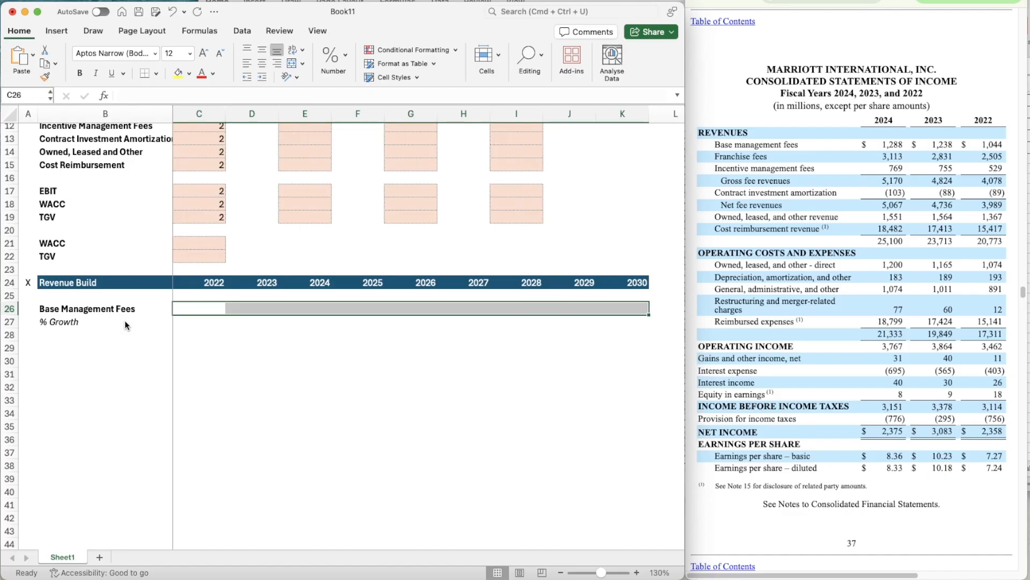
{"action": "key", "text": "super+1"}
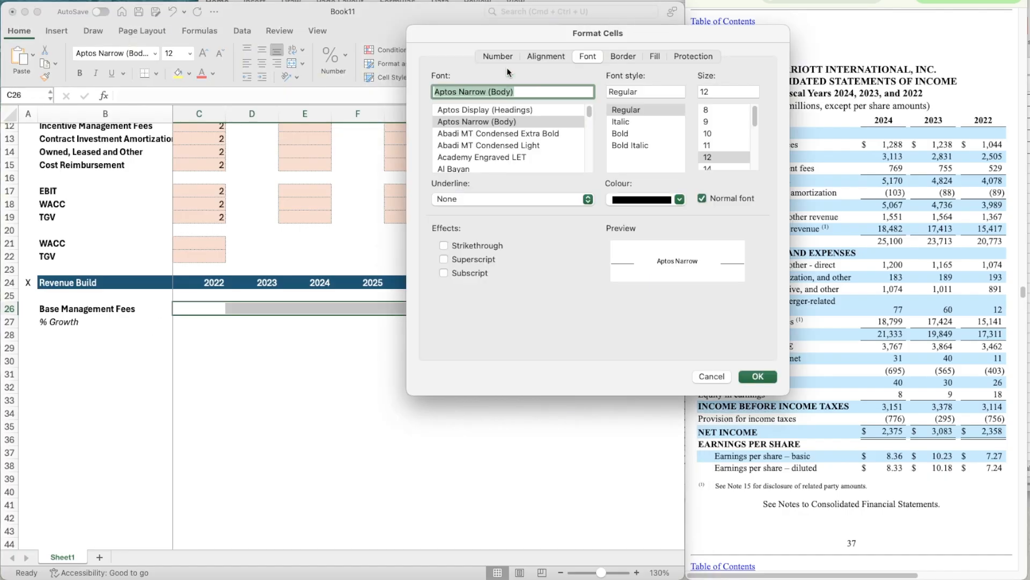
{"action": "left_click", "coordinate": [494, 56]}
{"action": "left_click", "coordinate": [452, 100]}
{"action": "left_click", "coordinate": [614, 126]}
{"action": "left_click", "coordinate": [615, 126]}
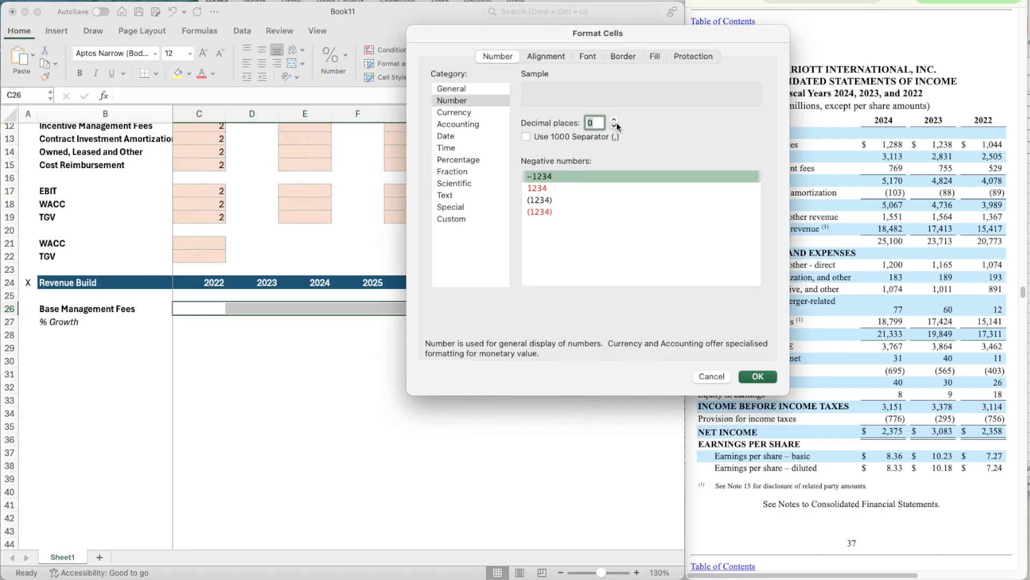
{"action": "left_click", "coordinate": [575, 137]}
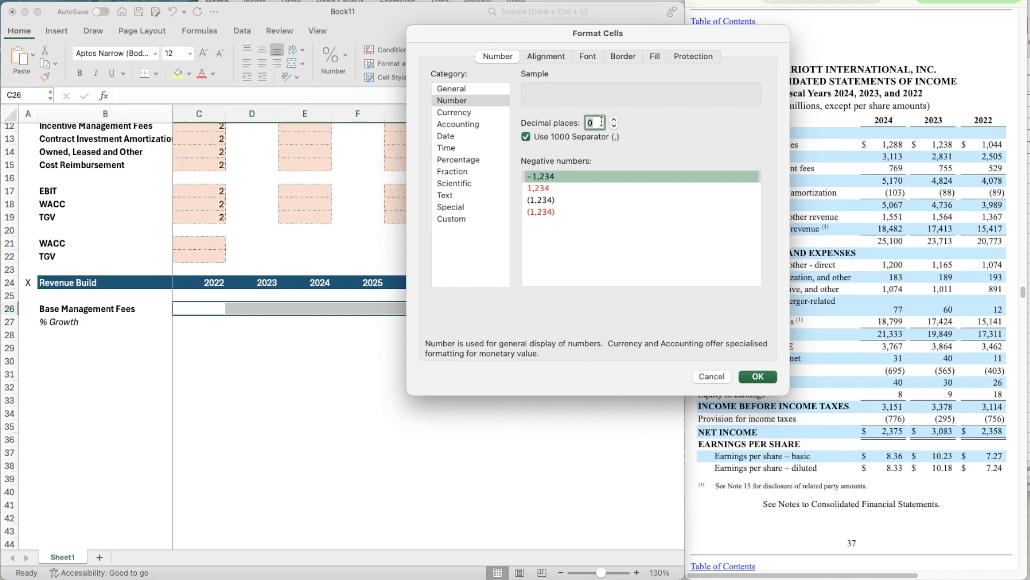
{"action": "left_click", "coordinate": [556, 200]}
{"action": "left_click", "coordinate": [761, 378]}
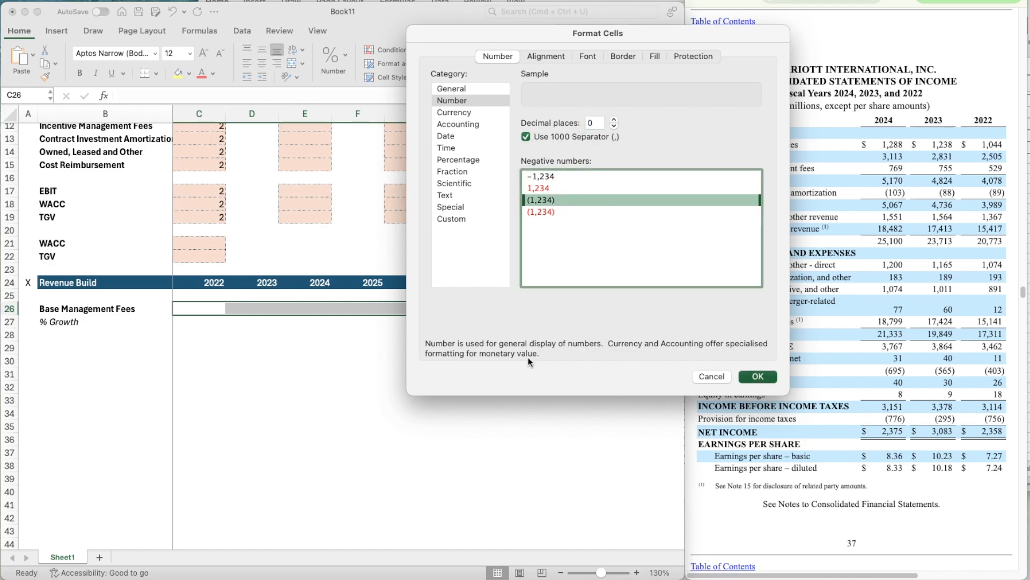
{"action": "left_click", "coordinate": [213, 304]}
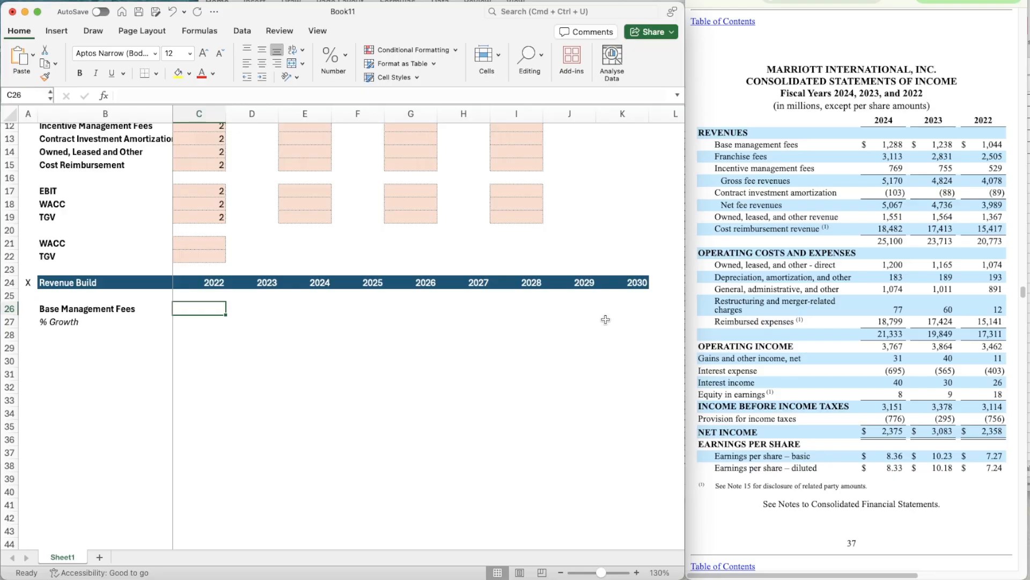
- Enter the scenario labels Bear, Base and Bull in B28:B30 under % Growth
{"action": "left_click", "coordinate": [99, 331]}
{"action": "type", "text": "B"}
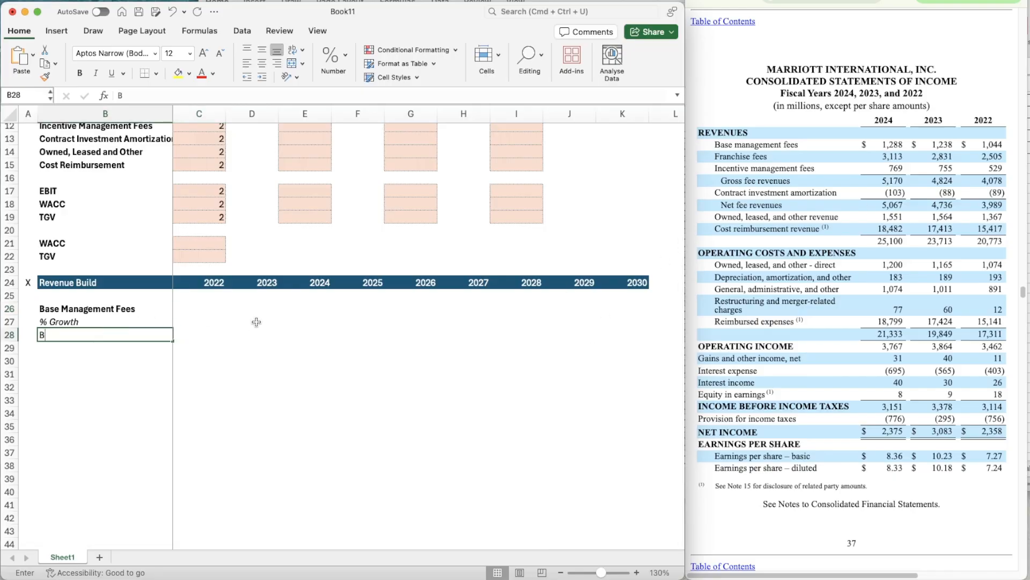
{"action": "type", "text": "ear"}
{"action": "key", "text": "Return"}
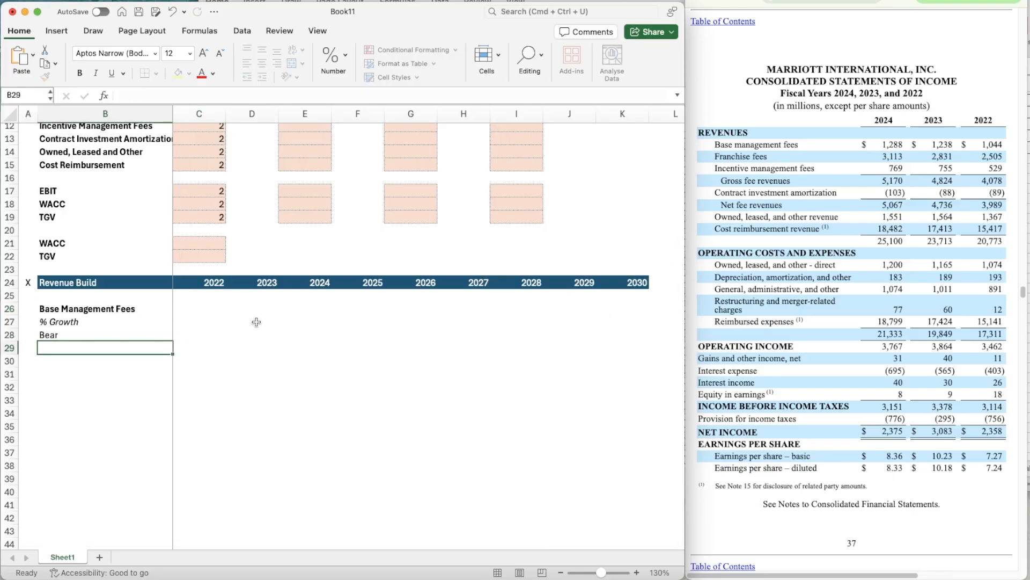
{"action": "type", "text": "Base"}
{"action": "key", "text": "Return"}
{"action": "type", "text": "Bull"}
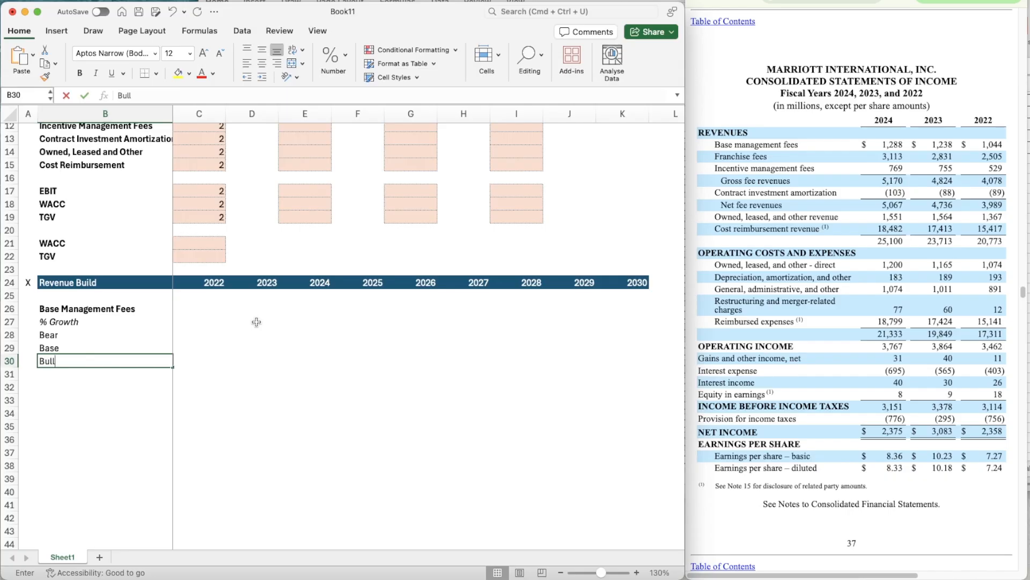
{"action": "key", "text": "Return"}
- Indent the Bear, Base and Bull labels in B28:B30 by one level
{"action": "key", "text": "Up"}
{"action": "key", "text": "shift+Up"}
{"action": "key", "text": "shift+Up"}
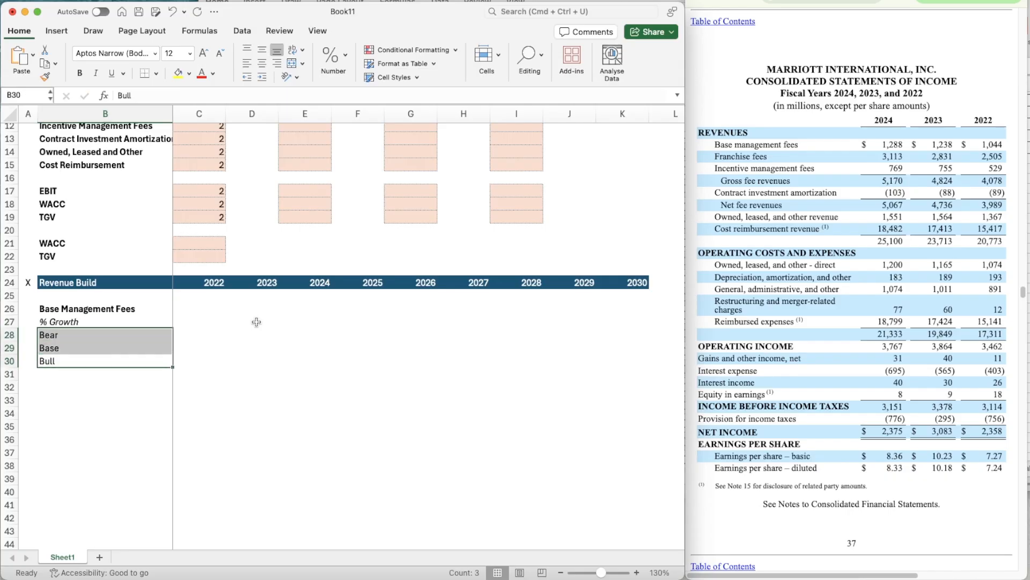
{"action": "left_click", "coordinate": [263, 77]}
{"action": "left_click", "coordinate": [198, 309]}
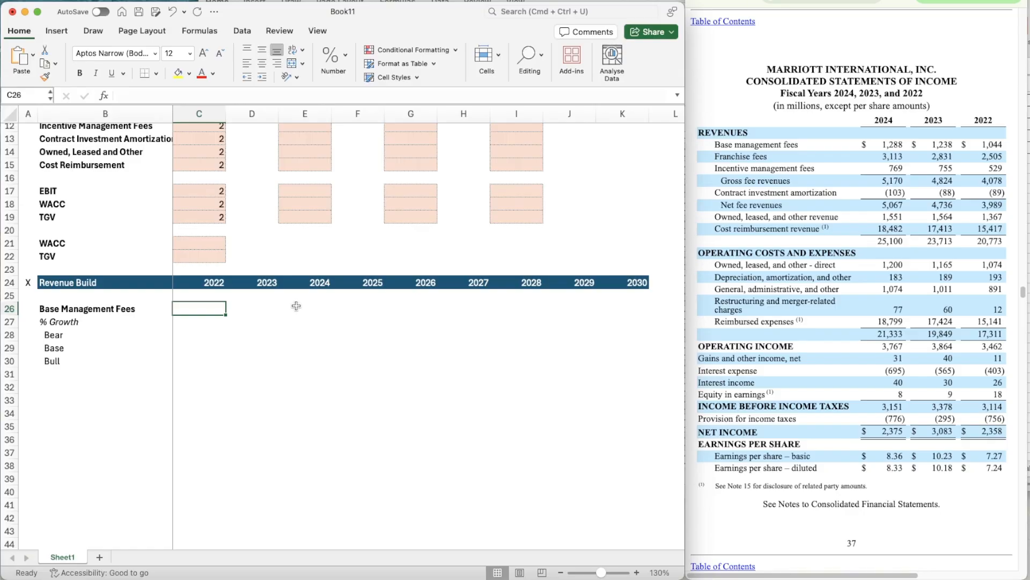
{"action": "scroll", "coordinate": [296, 306], "scroll_direction": "down", "scroll_amount": 2}
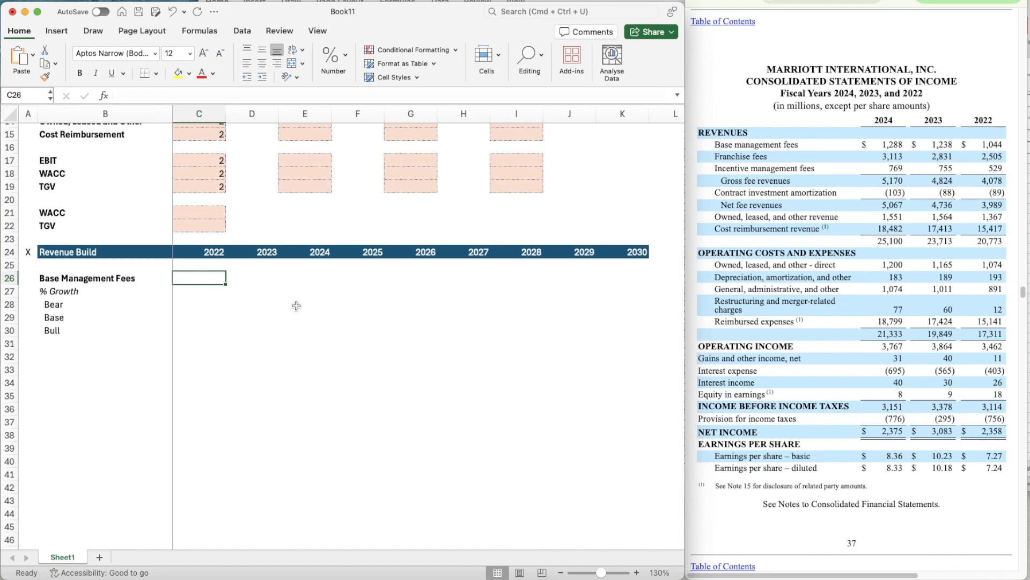
- Enter the Base Management Fees 1044, 1238 and 1288 for 2022, 2023 and 2024 in C26:E26
{"action": "type", "text": "1044"}
{"action": "key", "text": "Return"}
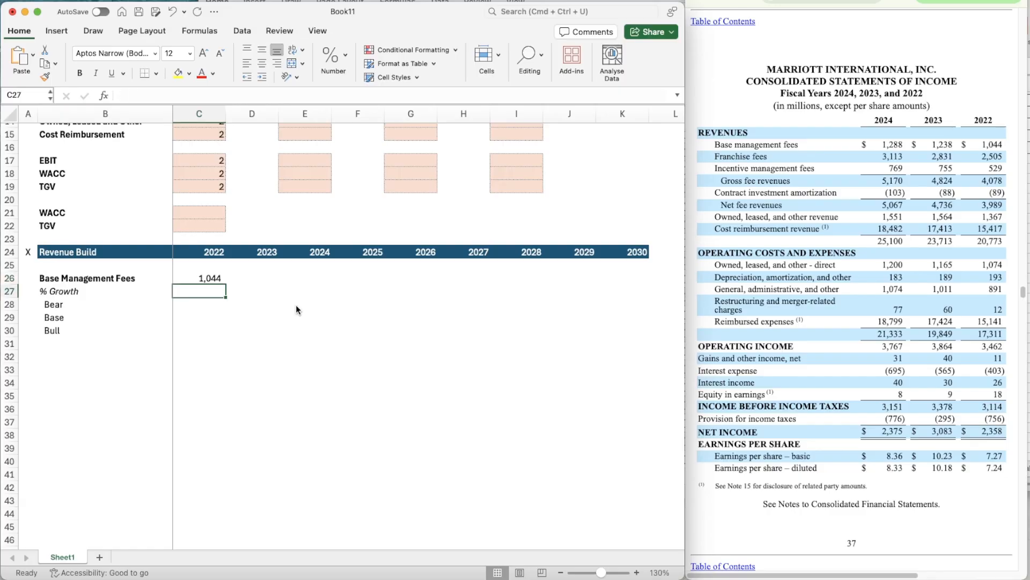
{"action": "key", "text": "Up"}
{"action": "key", "text": "Right"}
{"action": "type", "text": "1238"}
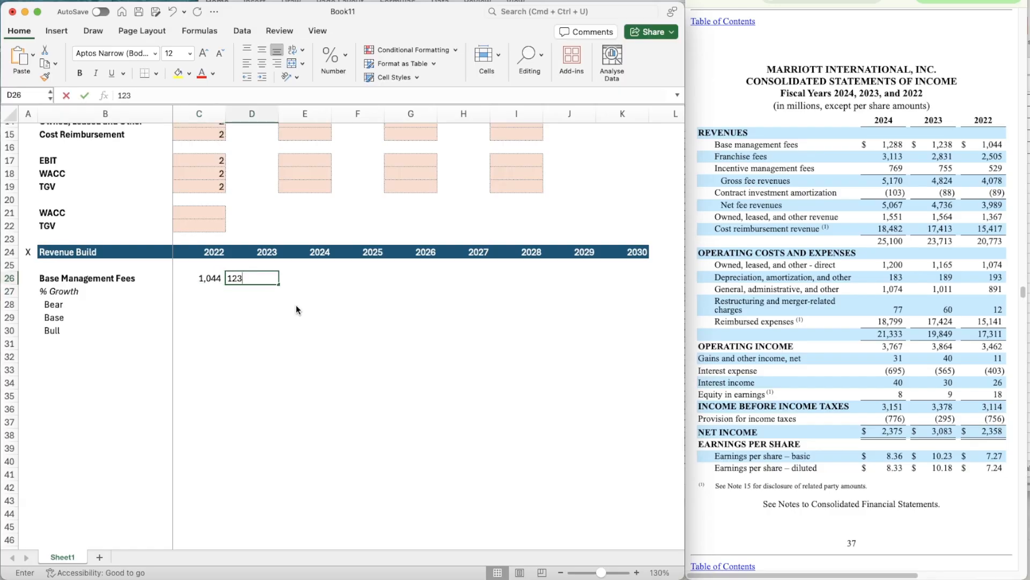
{"action": "key", "text": "Tab"}
{"action": "type", "text": "1288"}
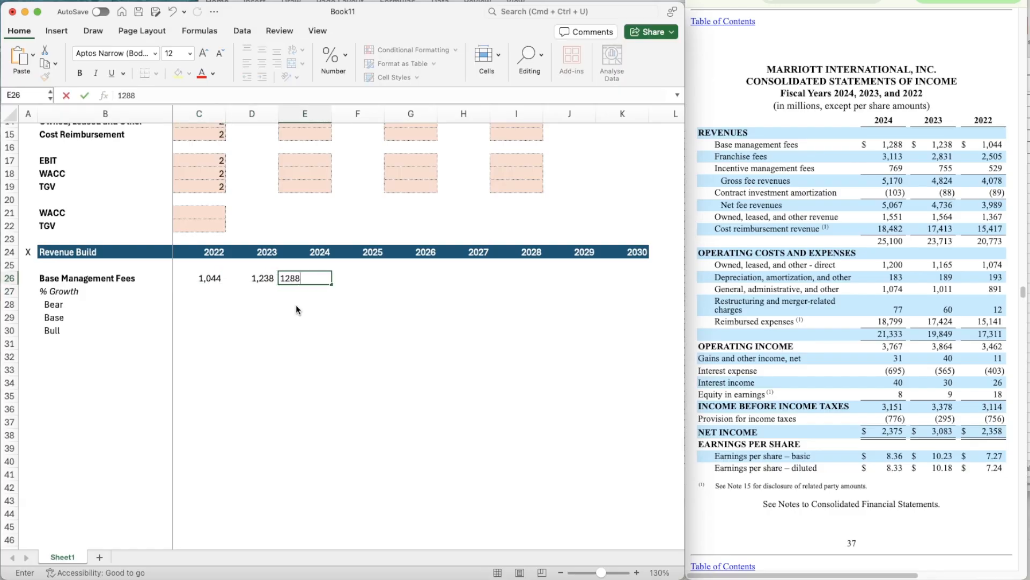
{"action": "key", "text": "Return"}
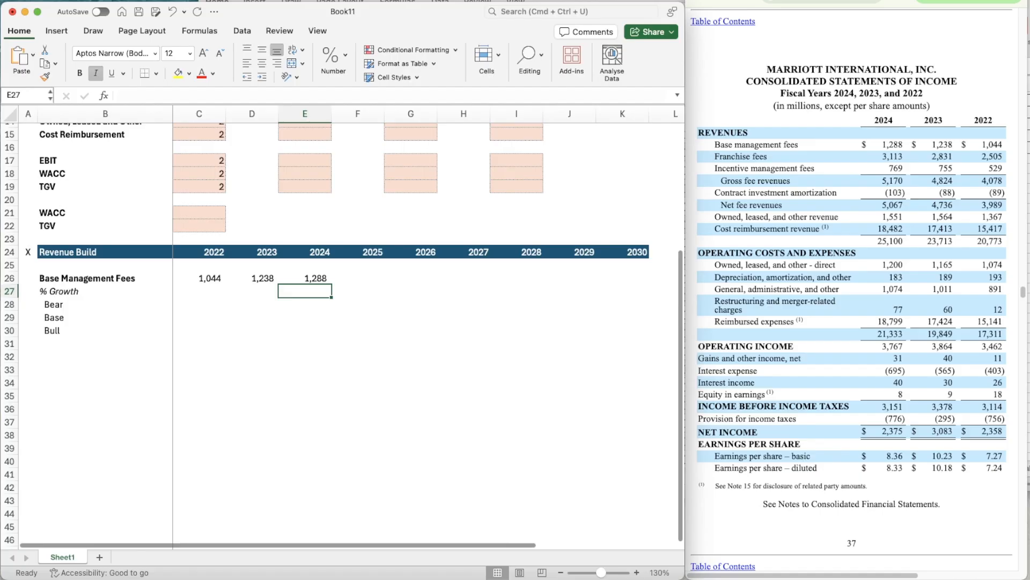
- Enter the year-over-year growth formula =D26/C26-1 for 2023 in D27
{"action": "key", "text": "super+Tab"}
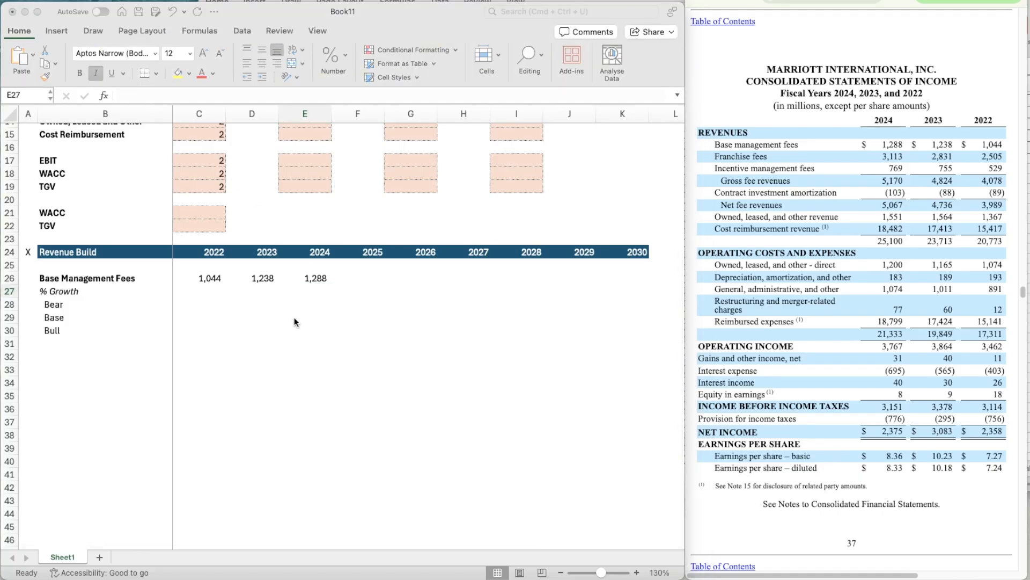
{"action": "key", "text": "super+Tab"}
{"action": "key", "text": "Left"}
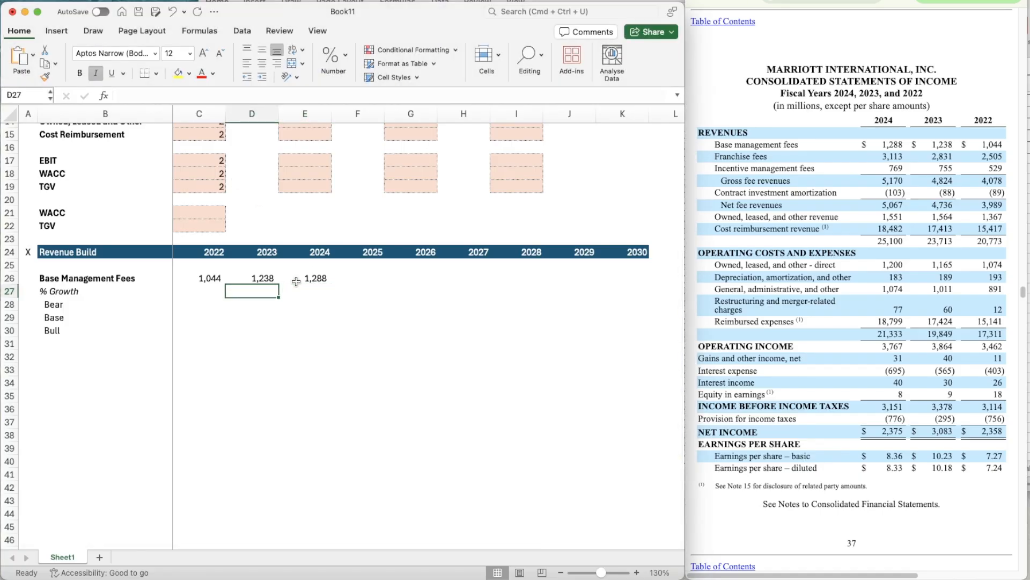
{"action": "type", "text": "="}
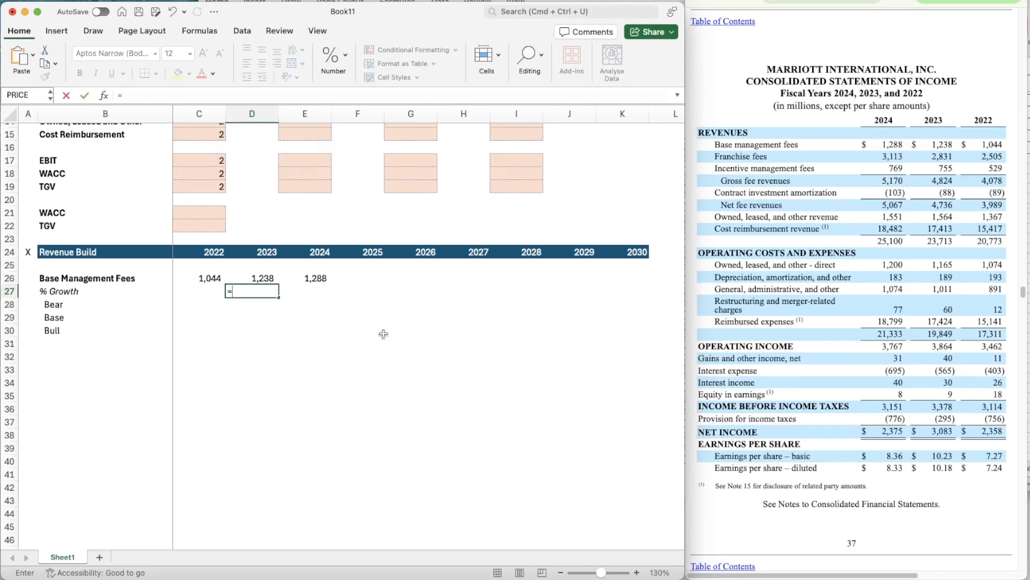
{"action": "key", "text": "Up"}
{"action": "type", "text": "/"}
{"action": "key", "text": "Left"}
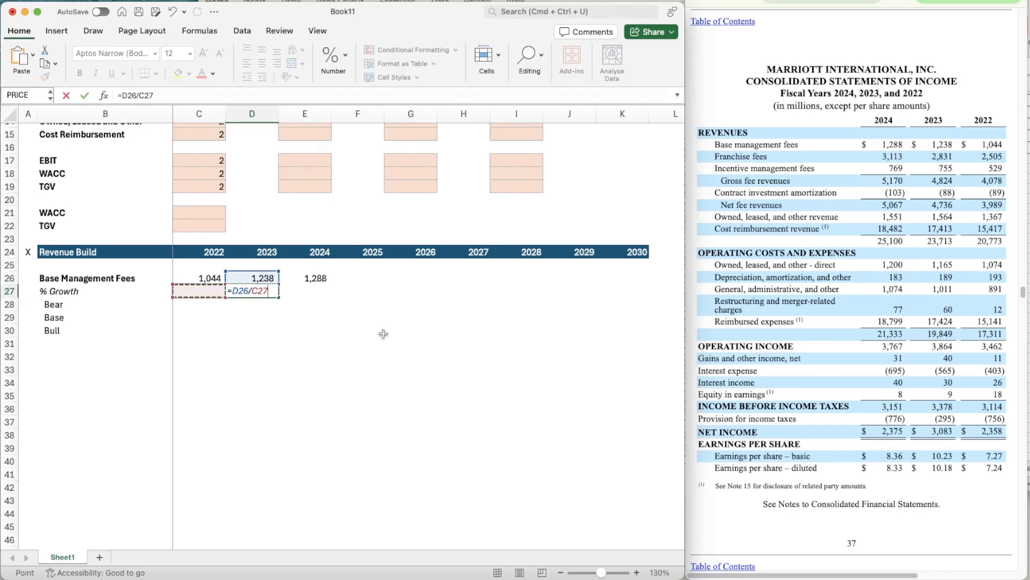
{"action": "key", "text": "Up"}
{"action": "type", "text": "-1"}
{"action": "key", "text": "Return"}
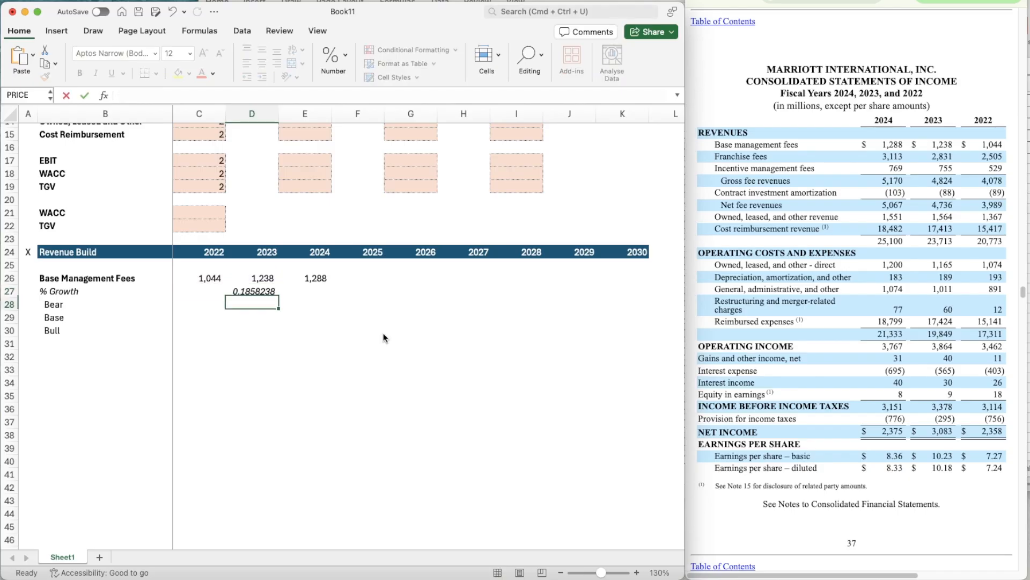
- Format the 2023 growth figure in D27 as Percentage without decimal places
{"action": "key", "text": "Up"}
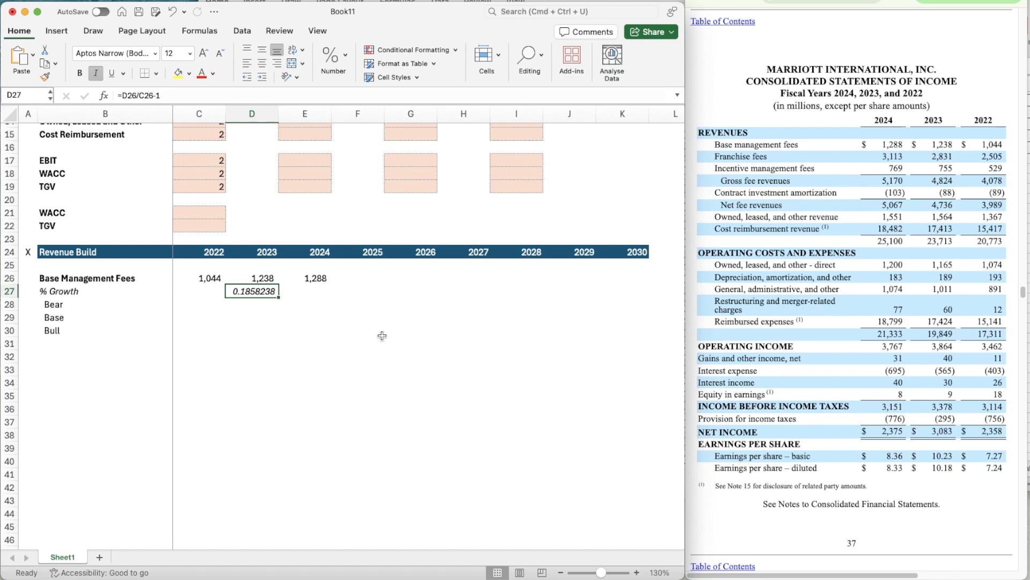
{"action": "left_click", "coordinate": [341, 58]}
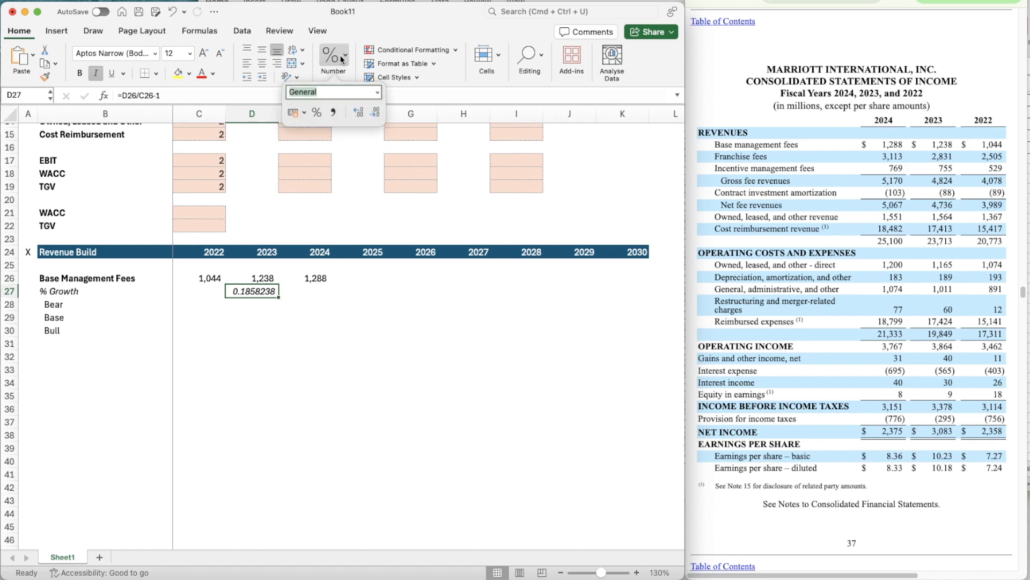
{"action": "left_click", "coordinate": [317, 111]}
{"action": "key", "text": "super+c"}
{"action": "key", "text": "Right"}
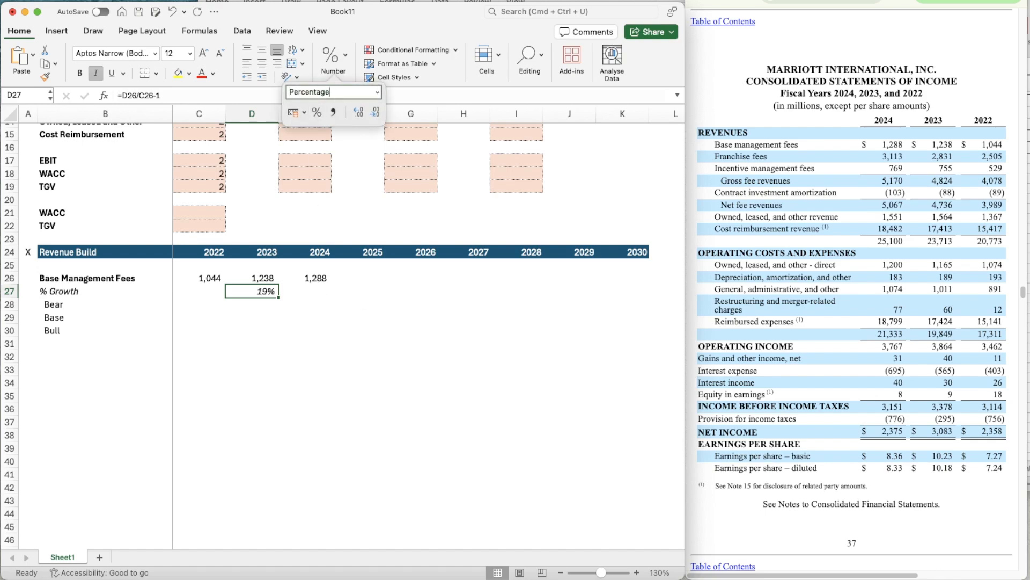
{"action": "key", "text": "super+v"}
{"action": "key", "text": "Escape"}
{"action": "left_click", "coordinate": [318, 354]}
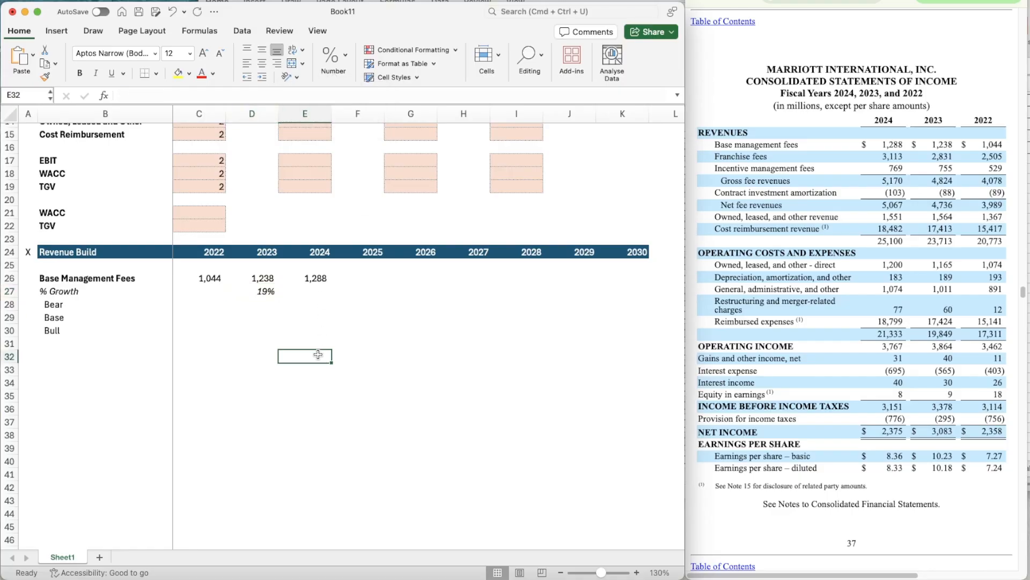
- Copy the growth formula from D27 into E27 for 2024
{"action": "key", "text": "Up"}
{"action": "key", "text": "Up"}
{"action": "key", "text": "Up"}
{"action": "key", "text": "Left"}
{"action": "key", "text": "Up"}
{"action": "key", "text": "Up"}
{"action": "key", "text": "super+c"}
{"action": "key", "text": "Right"}
{"action": "key", "text": "super+v"}
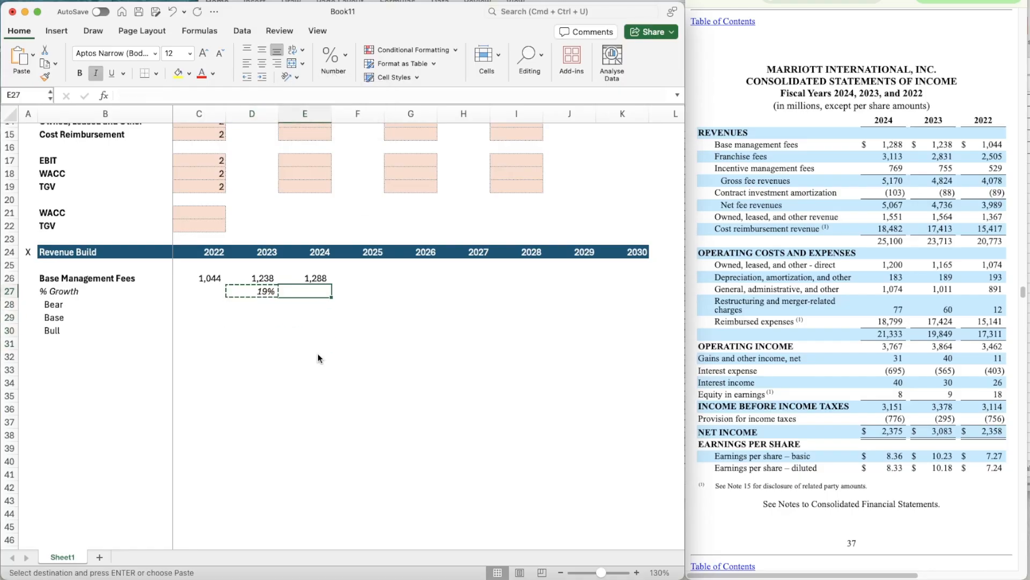
{"action": "key", "text": "Right"}
{"action": "key", "text": "Right"}
{"action": "key", "text": "Left"}
{"action": "key", "text": "Left"}
{"action": "key", "text": "Up"}
{"action": "key", "text": "Right"}
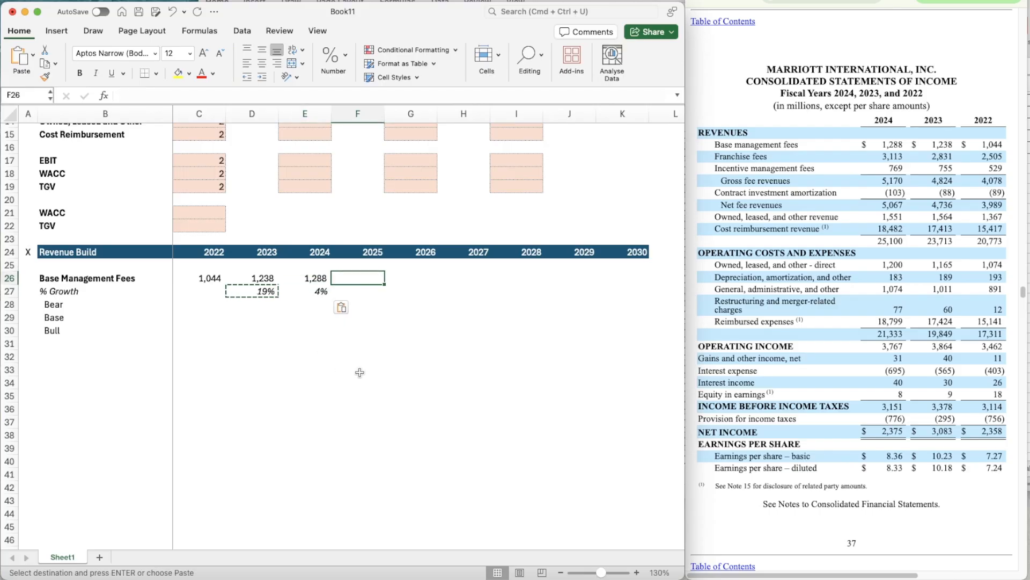
{"action": "key", "text": "Escape"}
- Bring up the September 30, 2025 quarterly income statement and calculate the helper ratio =D26/955 in D29
{"action": "left_click", "coordinate": [832, 1]}
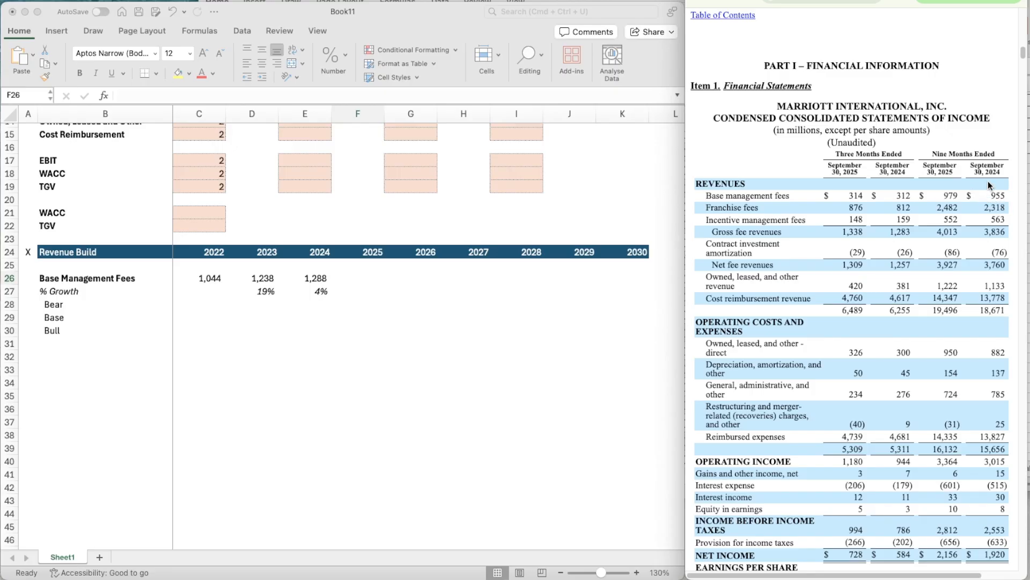
{"action": "left_click", "coordinate": [271, 301]}
{"action": "left_click", "coordinate": [256, 316]}
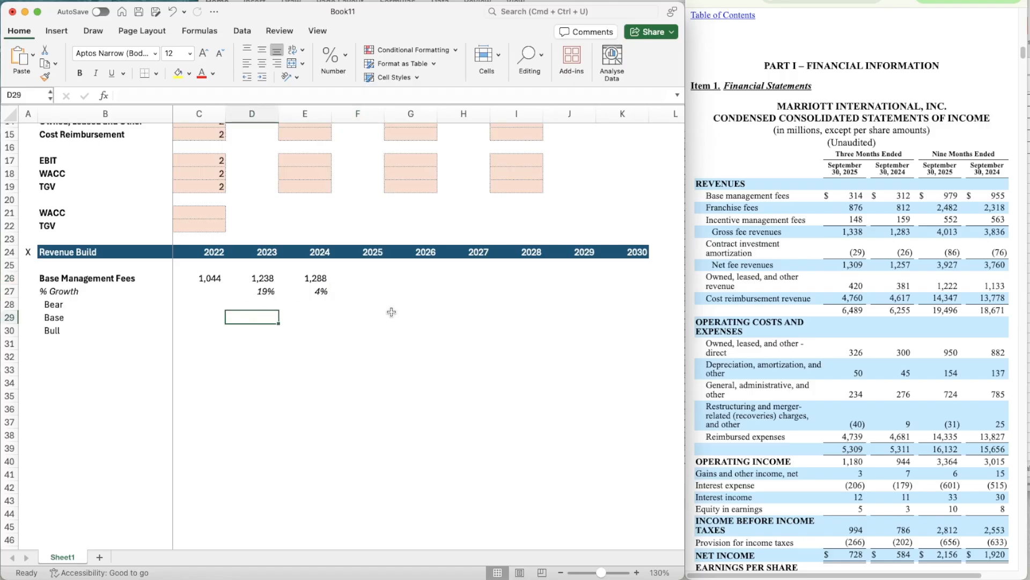
{"action": "type", "text": "="}
{"action": "key", "text": "Up"}
{"action": "key", "text": "Up"}
{"action": "key", "text": "Up"}
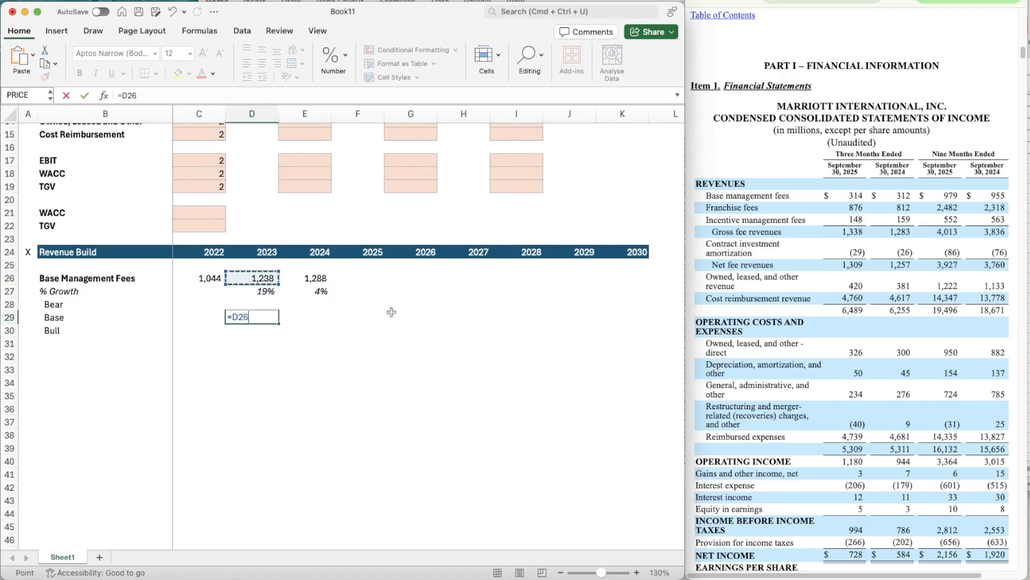
{"action": "type", "text": "/955"}
{"action": "key", "text": "Tab"}
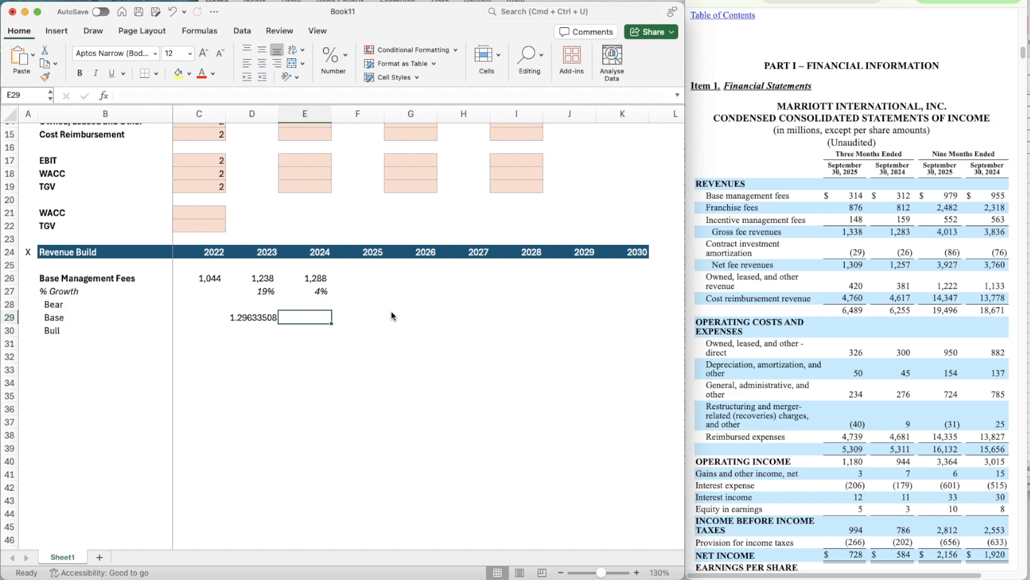
- Estimate the 2025 Base Management Fees in F26 with the formula =979*1.29633508
{"action": "key", "text": "Right"}
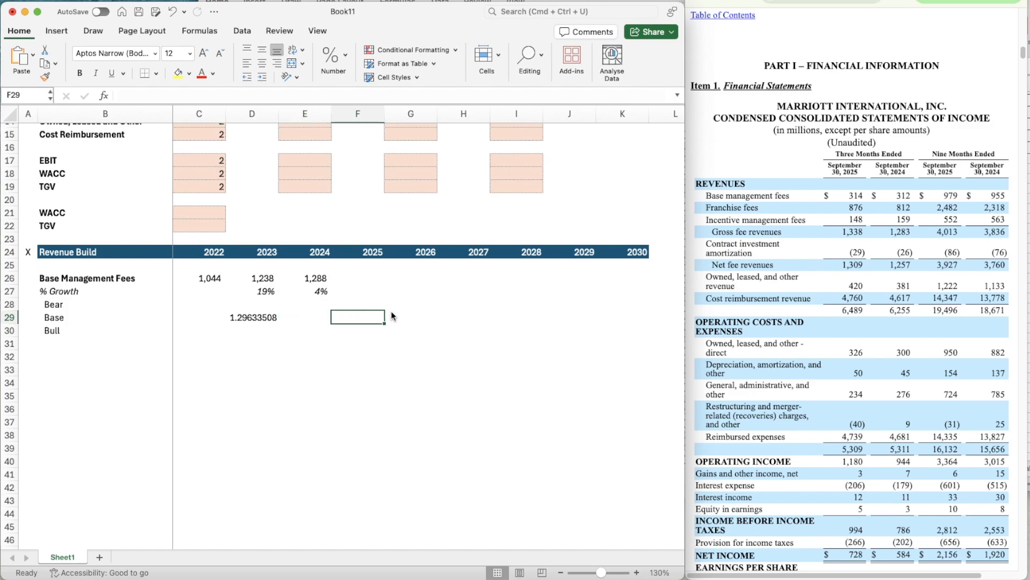
{"action": "key", "text": "Up"}
{"action": "key", "text": "Up"}
{"action": "key", "text": "Up"}
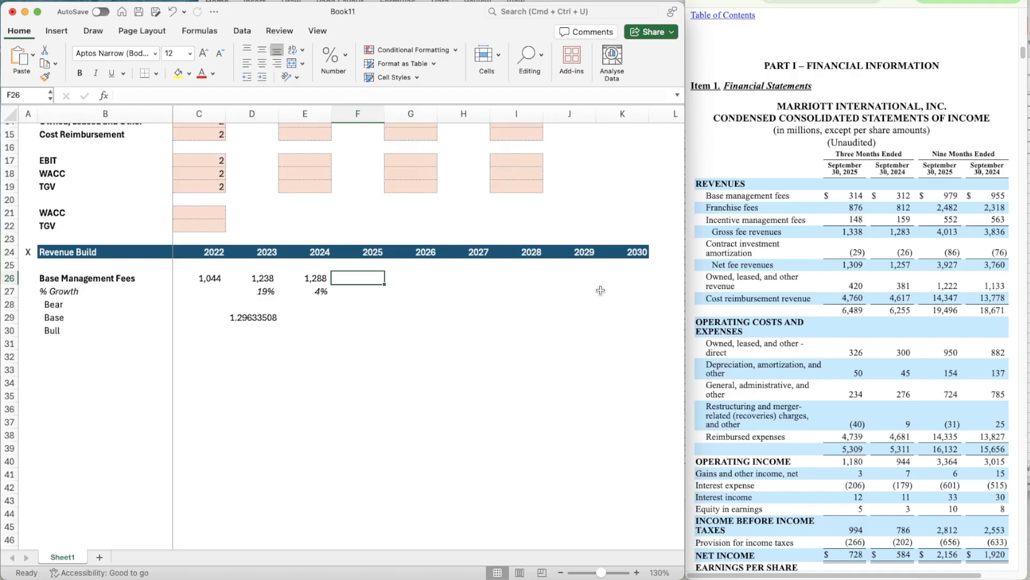
{"action": "type", "text": "=979*"}
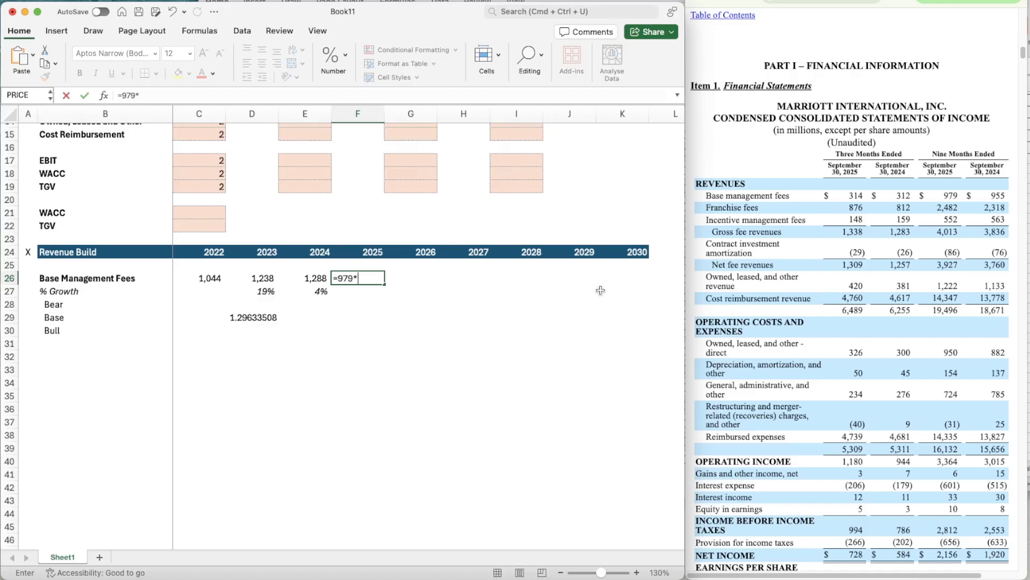
{"action": "type", "text": "1.29633508"}
{"action": "key", "text": "Return"}
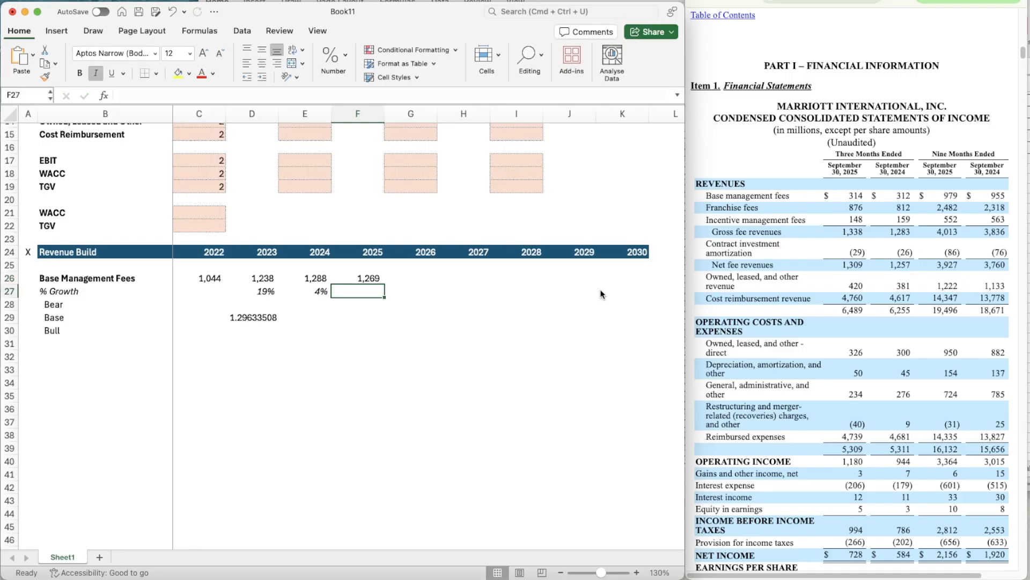
- Copy the growth formula from E27 into F27 for 2025
{"action": "key", "text": "Left"}
{"action": "key", "text": "super+c"}
{"action": "key", "text": "Right"}
{"action": "key", "text": "super+v"}
- Delete the helper ratio from D29 in the Base row
{"action": "key", "text": "Down"}
{"action": "key", "text": "Down"}
{"action": "key", "text": "Left"}
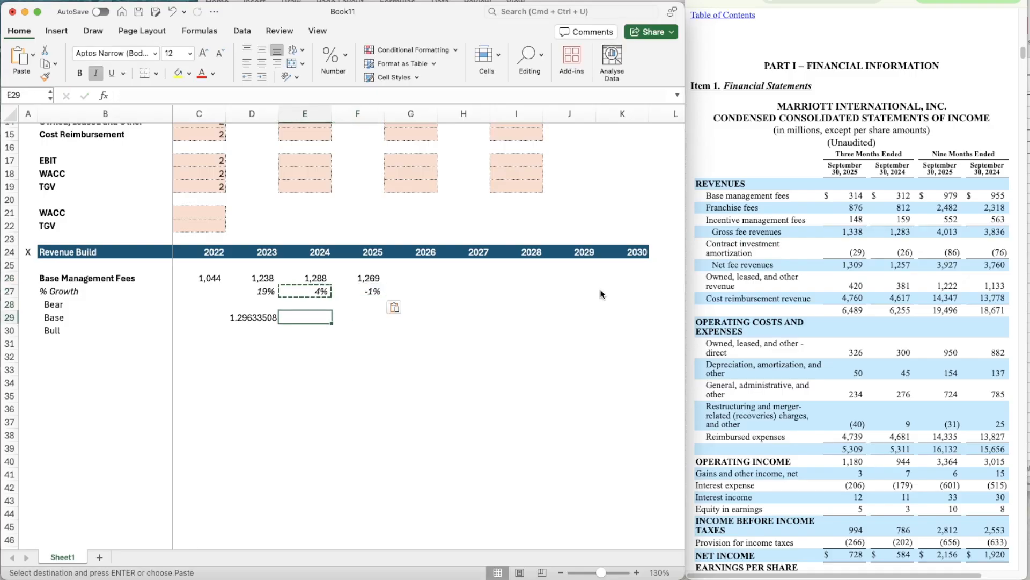
{"action": "key", "text": "Left"}
{"action": "key", "text": "Delete"}
{"action": "key", "text": "Right"}
{"action": "key", "text": "Right"}
{"action": "key", "text": "Up"}
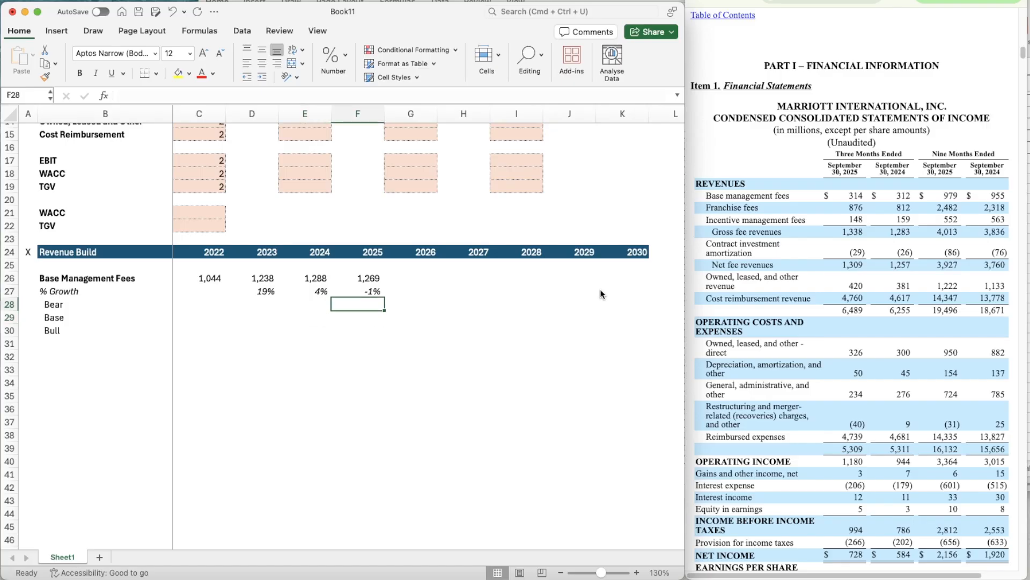
- Review the Base Management Fees and their % Growth formulas for 2022 through 2025
{"action": "key", "text": "Up"}
{"action": "key", "text": "Left"}
{"action": "key", "text": "Left"}
{"action": "key", "text": "Left"}
{"action": "key", "text": "Up"}
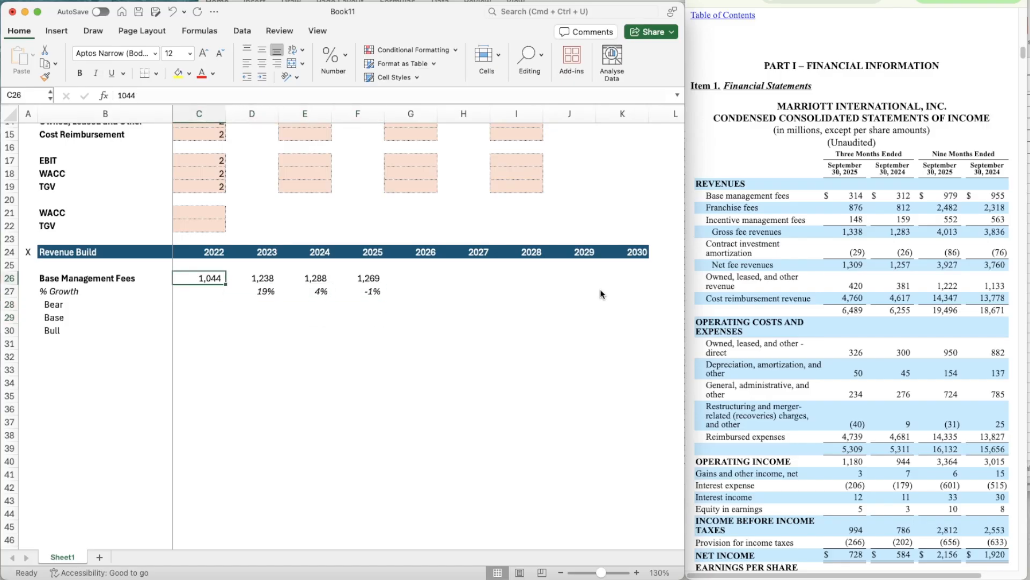
{"action": "key", "text": "Right"}
{"action": "key", "text": "Down"}
{"action": "key", "text": "Left"}
{"action": "key", "text": "Right"}
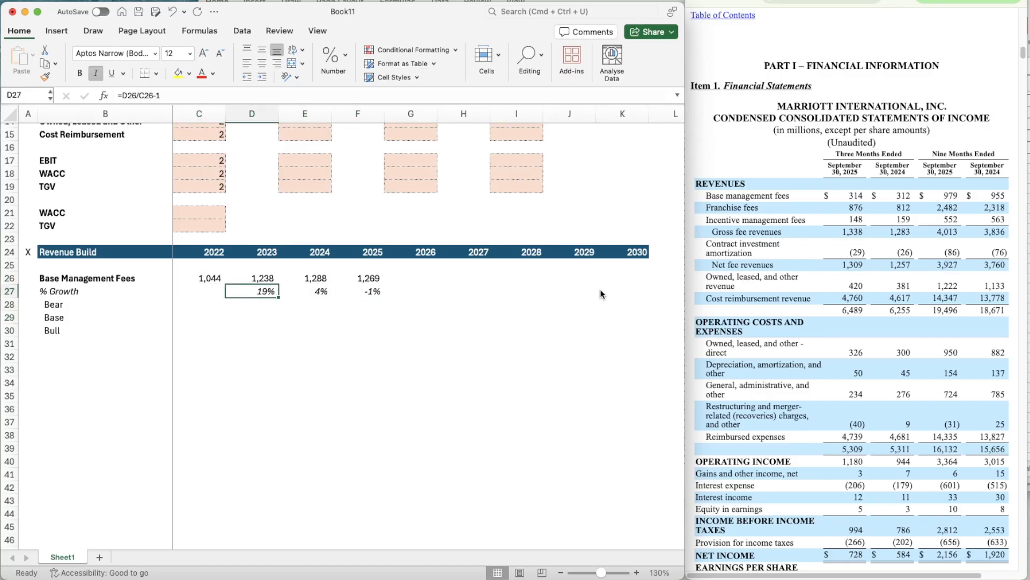
{"action": "key", "text": "Right"}
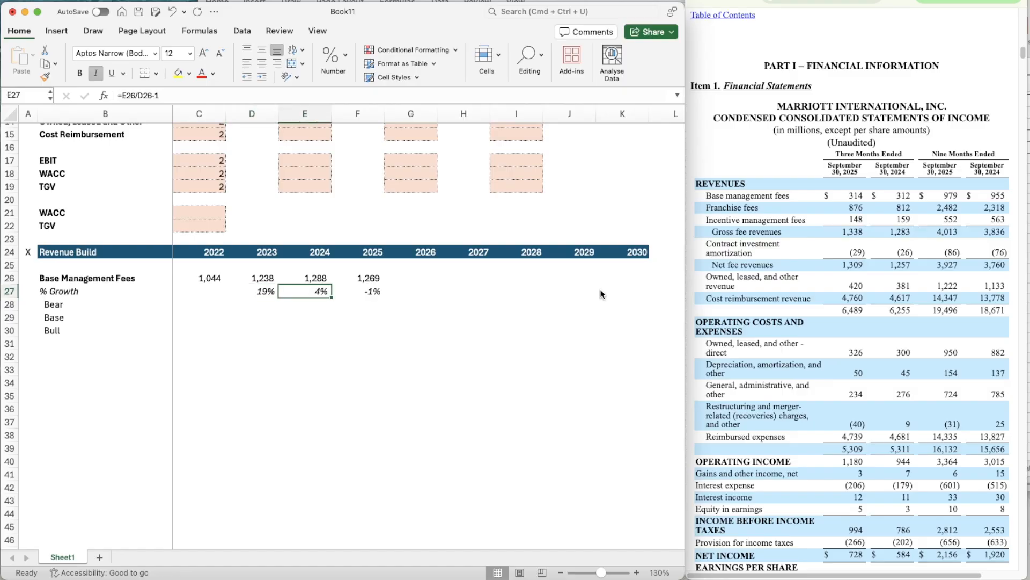
{"action": "key", "text": "Right"}
{"action": "key", "text": "Left"}
{"action": "key", "text": "Left"}
{"action": "key", "text": "Right"}
{"action": "key", "text": "Right"}
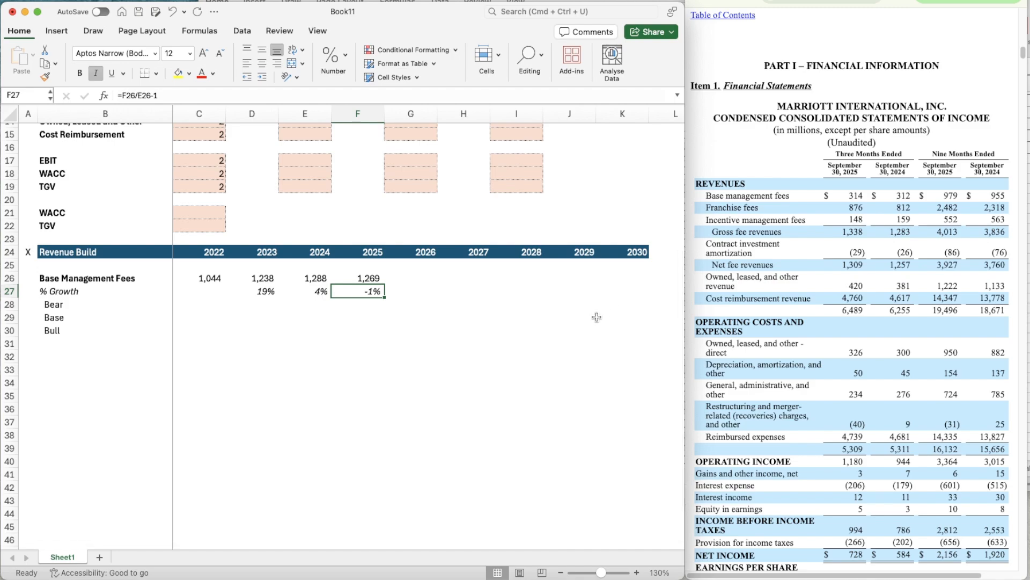
- Copy the shaded input cells G17:G19 onto G28:K30 as the Bear, Base and Bull inputs for 2026–2030
{"action": "left_click", "coordinate": [422, 174]}
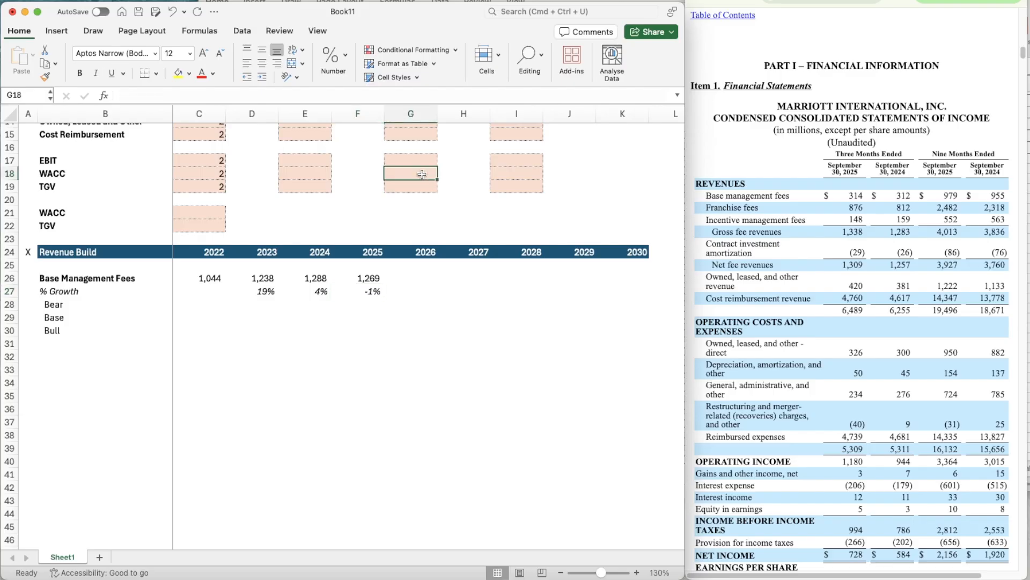
{"action": "key", "text": "Up"}
{"action": "key", "text": "shift+Down"}
{"action": "key", "text": "shift+Down"}
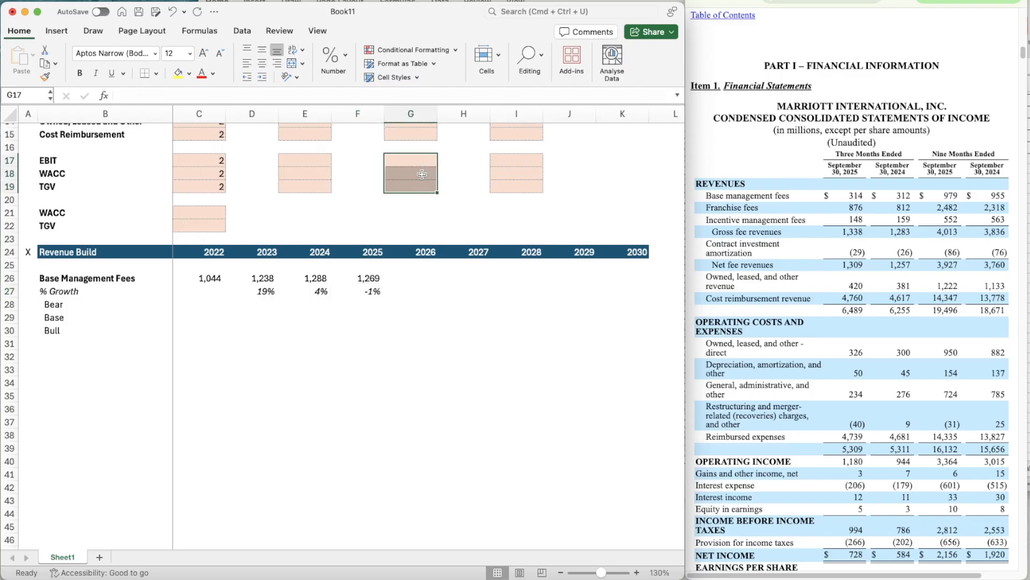
{"action": "key", "text": "super+c"}
{"action": "key", "text": "Down"}
{"action": "key", "text": "Down"}
{"action": "key", "text": "Down"}
{"action": "key", "text": "Down"}
{"action": "key", "text": "Down"}
{"action": "key", "text": "Down"}
{"action": "key", "text": "Down"}
{"action": "key", "text": "Down"}
{"action": "key", "text": "Down"}
{"action": "key", "text": "Down"}
{"action": "key", "text": "Down"}
{"action": "key", "text": "shift+Down"}
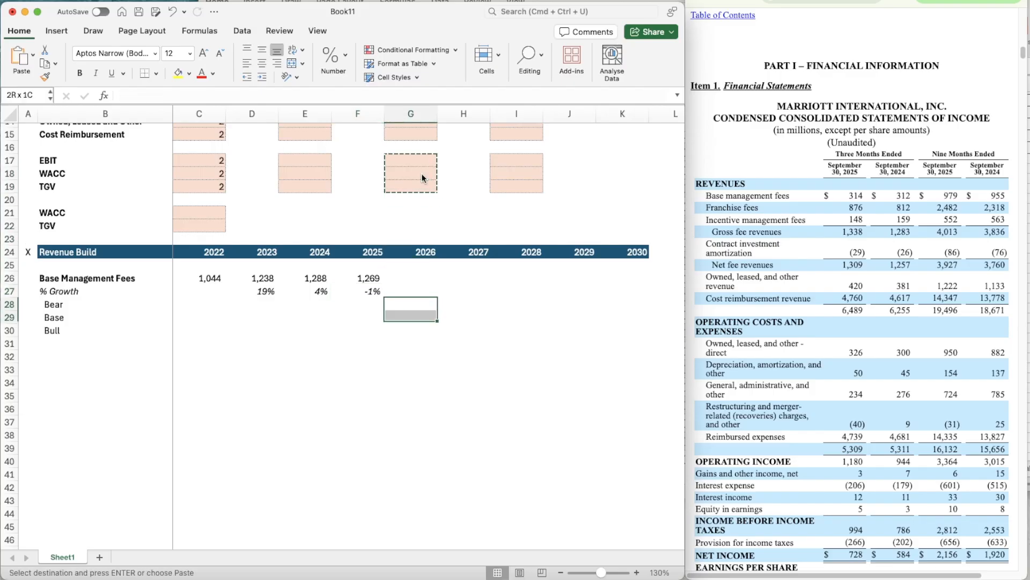
{"action": "key", "text": "shift+Down"}
{"action": "key", "text": "shift+Right"}
{"action": "key", "text": "shift+Right"}
{"action": "key", "text": "shift+Right"}
{"action": "key", "text": "shift+Right"}
{"action": "key", "text": "super+v"}
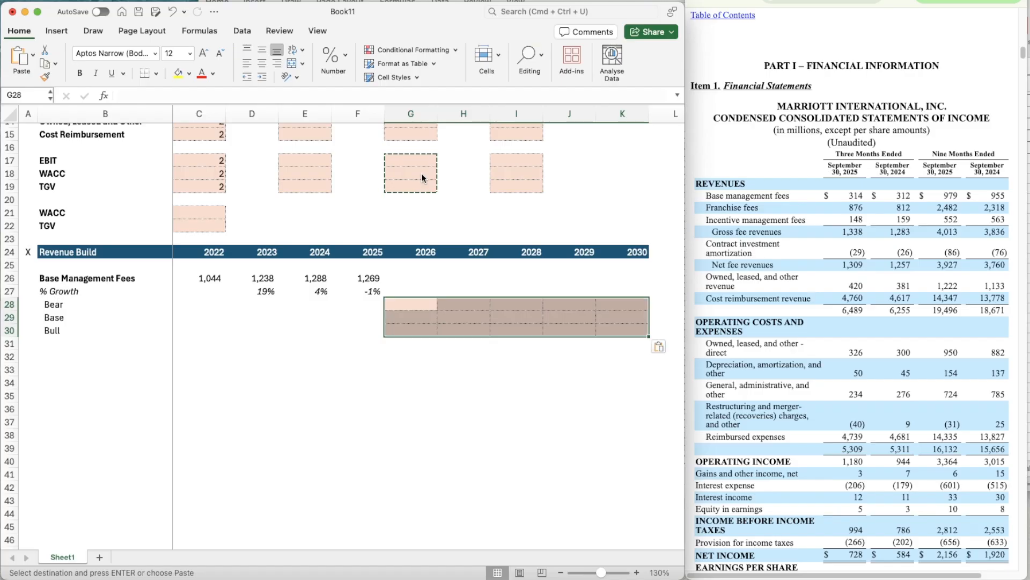
- Enter a formula in G29 that averages the historical growth rates D27:F27 as the 2026 Base growth
{"action": "key", "text": "Down"}
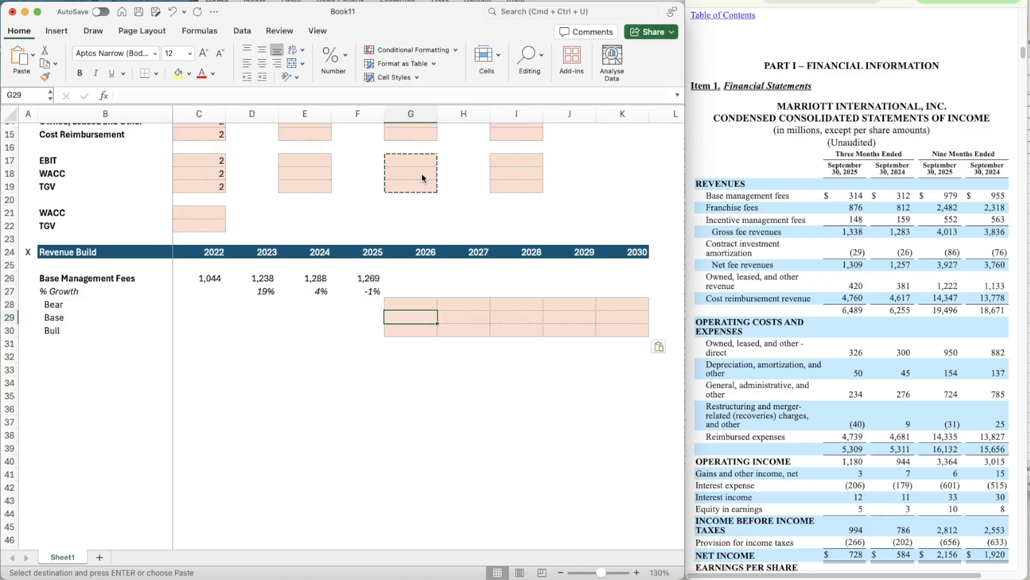
{"action": "type", "text": "=average"}
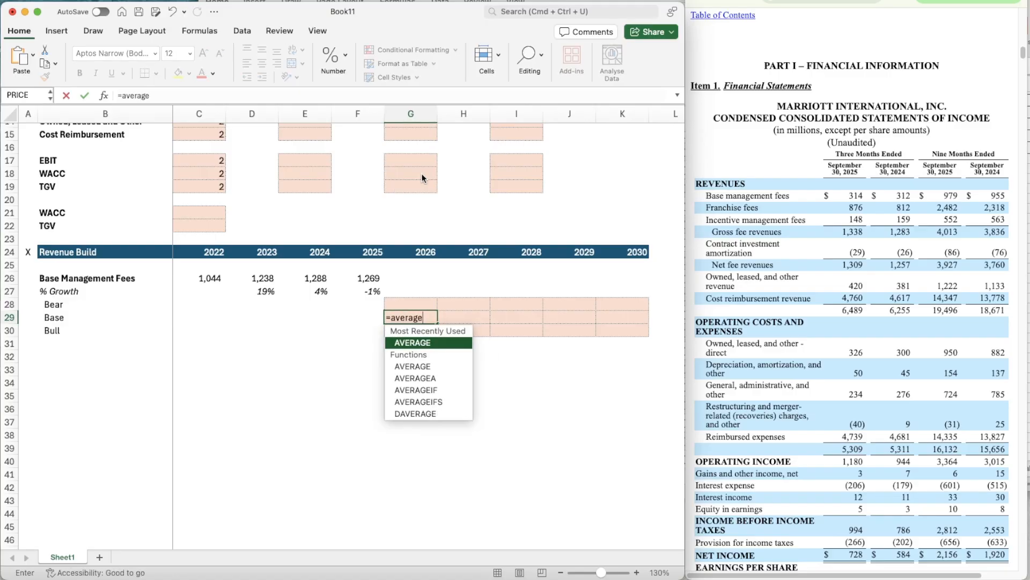
{"action": "key", "text": "Tab"}
{"action": "key", "text": "Left"}
{"action": "key", "text": "Up"}
{"action": "key", "text": "Up"}
{"action": "key", "text": "shift+Left"}
{"action": "key", "text": "shift+Left"}
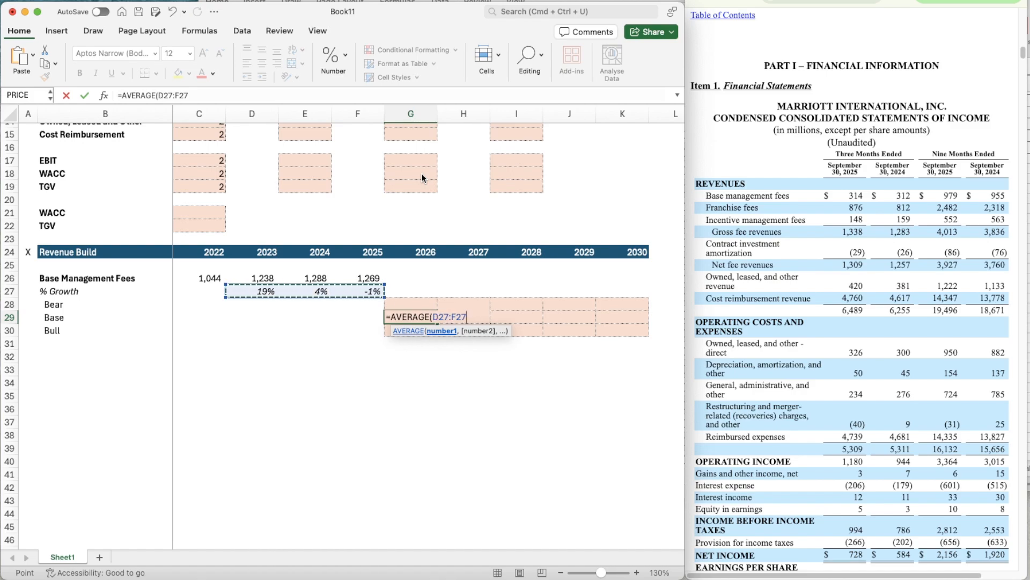
{"action": "key", "text": "Return"}
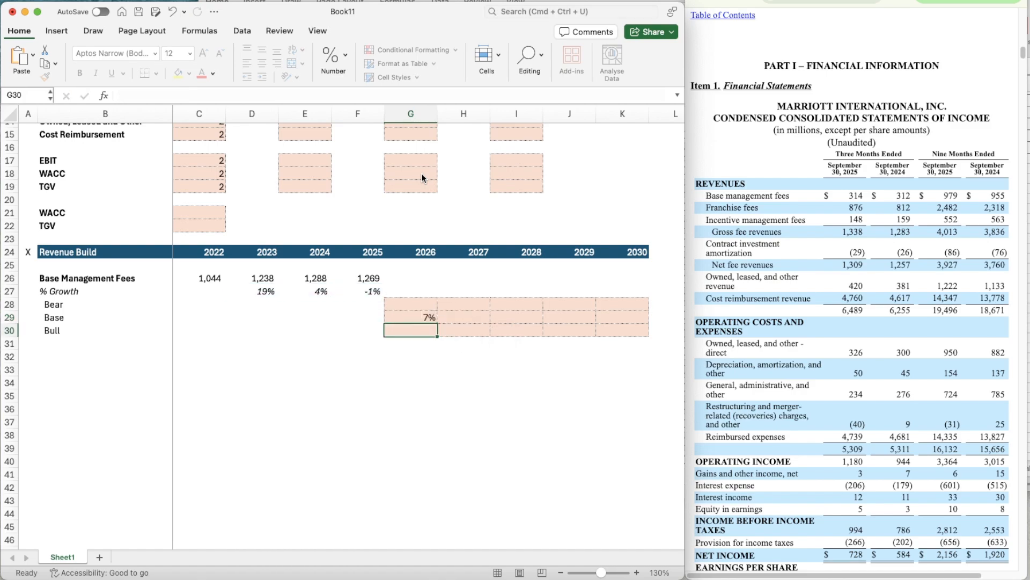
{"action": "key", "text": "Right"}
{"action": "key", "text": "Right"}
{"action": "key", "text": "Right"}
{"action": "key", "text": "Right"}
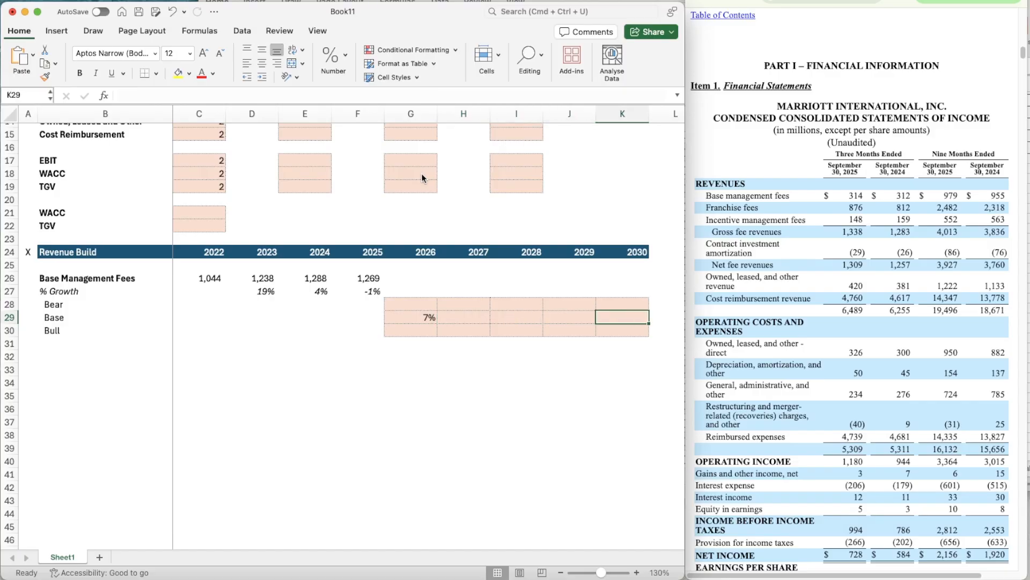
{"action": "key", "text": "Left"}
{"action": "key", "text": "Left"}
{"action": "key", "text": "Left"}
{"action": "key", "text": "Left"}
{"action": "key", "text": "Left"}
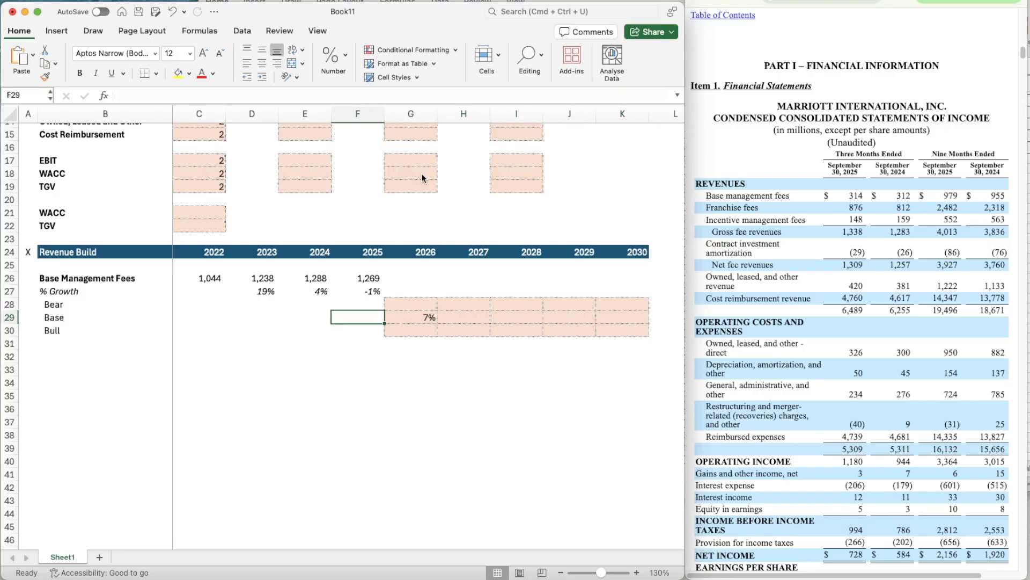
{"action": "key", "text": "Right"}
{"action": "key", "text": "Right"}
{"action": "key", "text": "Right"}
{"action": "key", "text": "Right"}
{"action": "key", "text": "Right"}
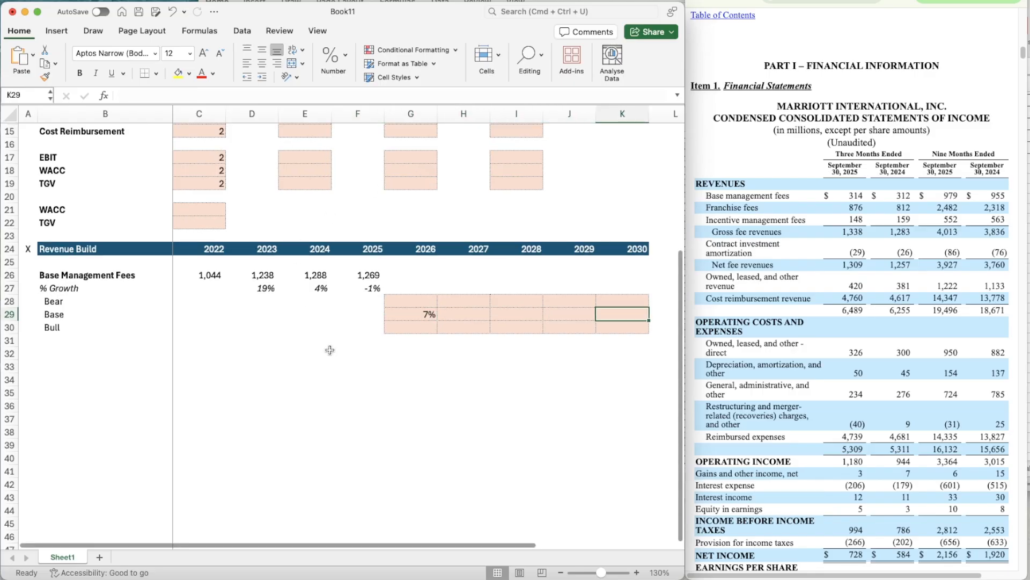
- Set the Base case assumption for Base Management Fees in G10 to 5%
{"action": "scroll", "coordinate": [332, 351], "scroll_direction": "up", "scroll_amount": 3}
{"action": "scroll", "coordinate": [331, 351], "scroll_direction": "up", "scroll_amount": 2}
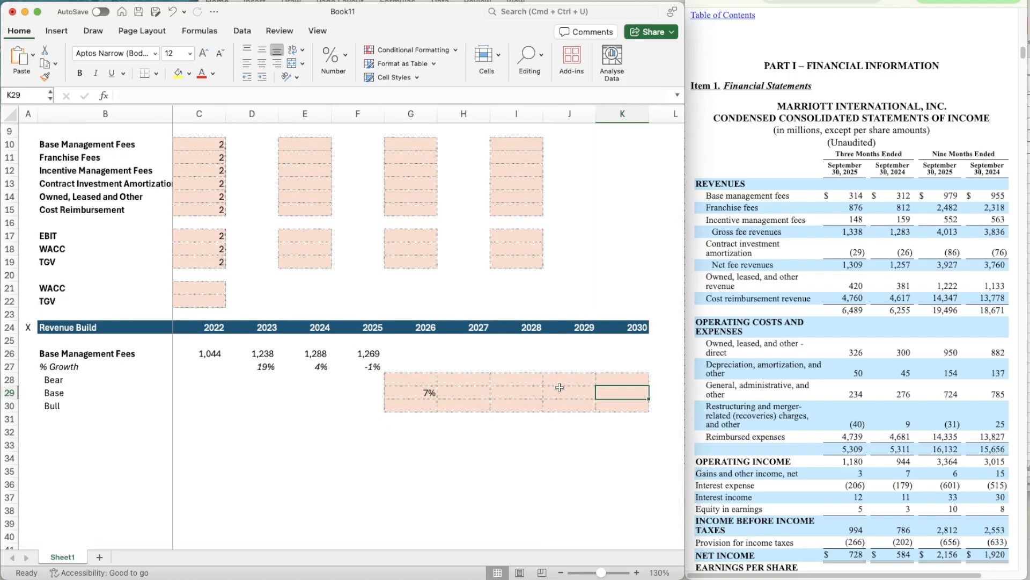
{"action": "left_click", "coordinate": [420, 142]}
{"action": "scroll", "coordinate": [505, 275], "scroll_direction": "up", "scroll_amount": 2}
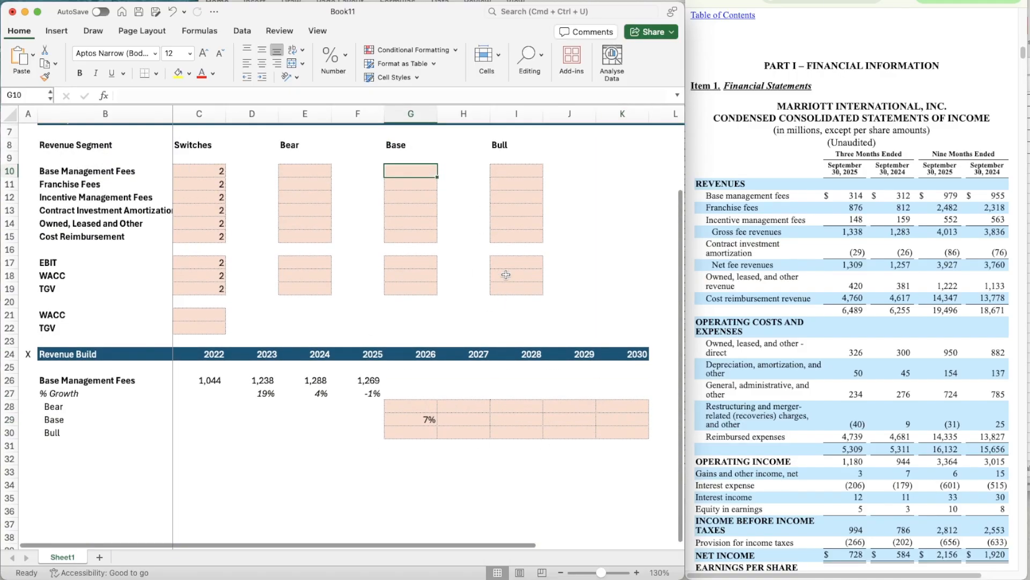
{"action": "type", "text": "5%"}
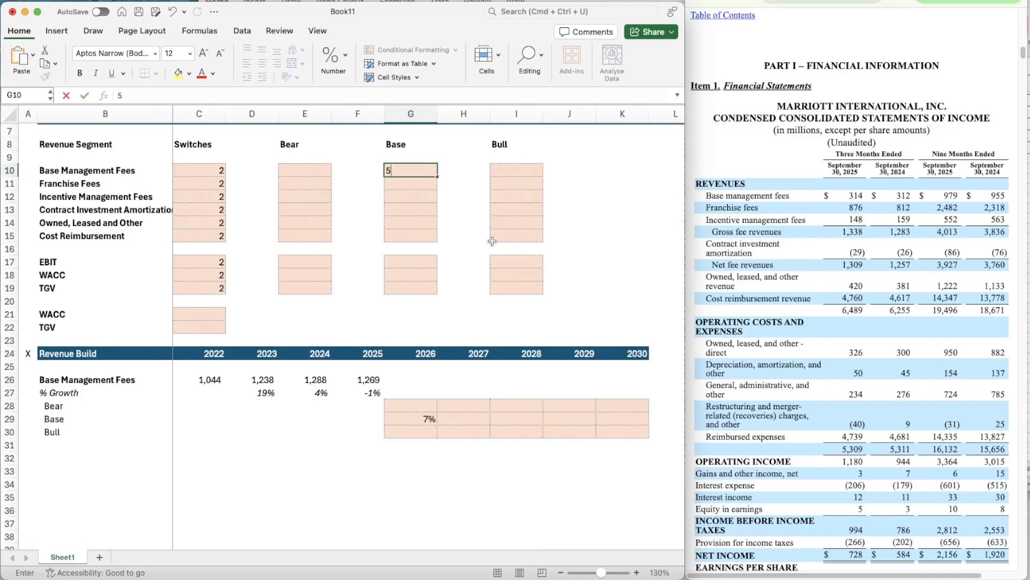
- Format the Base case revenue inputs G10:G15 as Percentage with 2 decimal places
{"action": "key", "text": "shift+Down"}
{"action": "key", "text": "shift+Down"}
{"action": "key", "text": "shift+Down"}
{"action": "key", "text": "shift+Down"}
{"action": "key", "text": "shift+Down"}
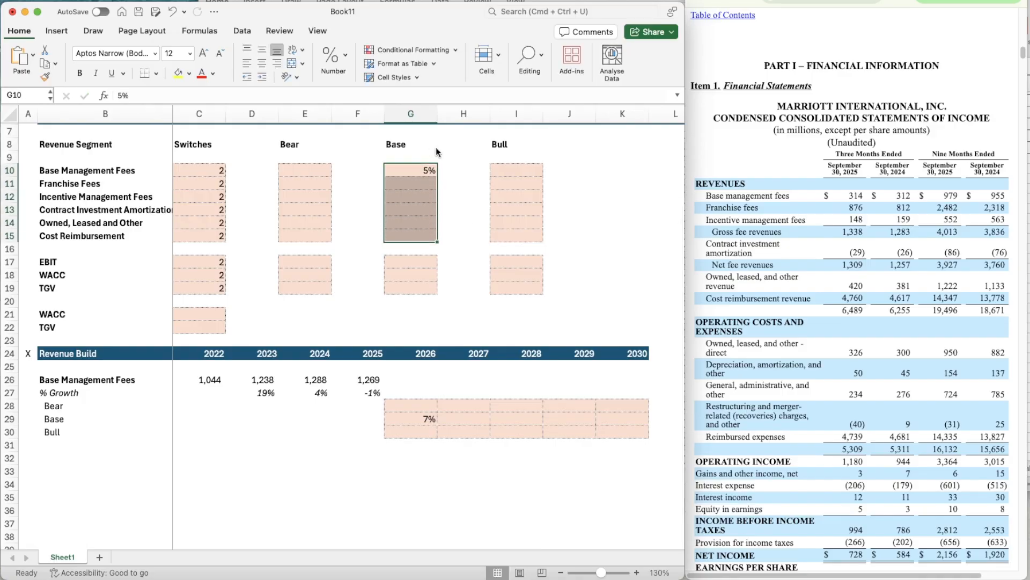
{"action": "key", "text": "super+1"}
{"action": "left_click", "coordinate": [461, 160]}
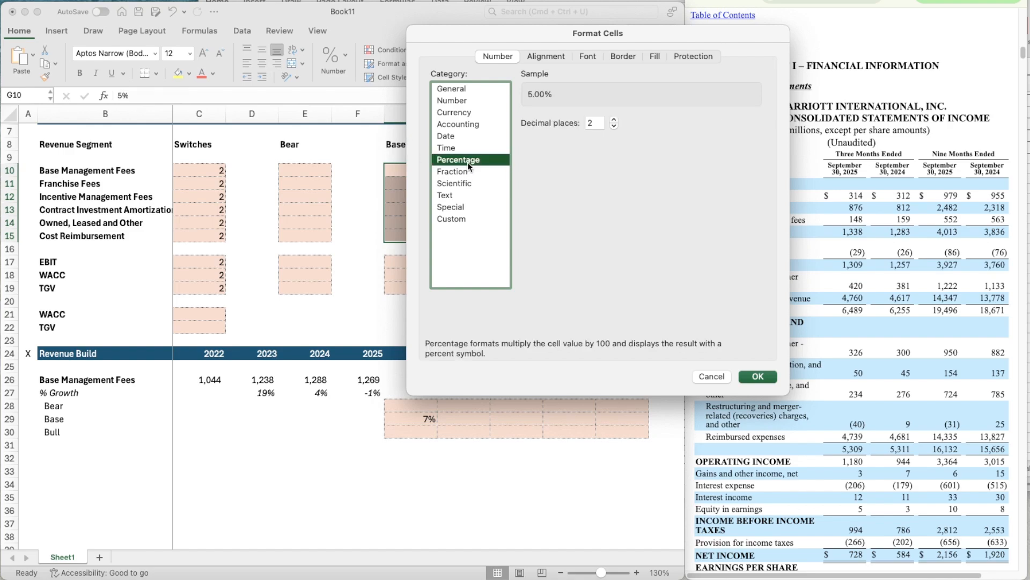
{"action": "left_click", "coordinate": [747, 377]}
- Format the Bear, Base and Bull growth cells G28:K30 as Percentage with 2 decimal places
{"action": "left_click", "coordinate": [404, 401]}
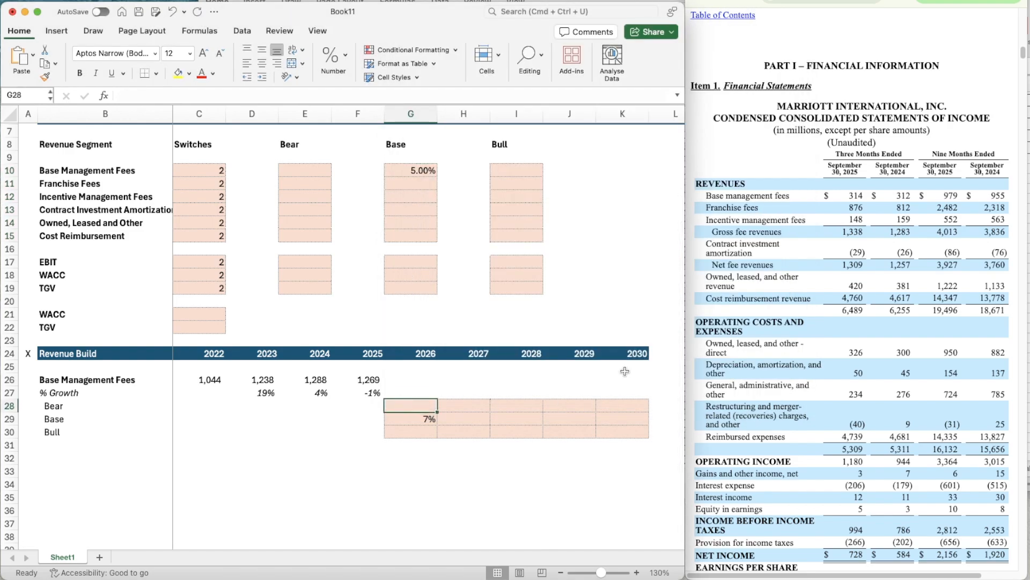
{"action": "key", "text": "shift+Down"}
{"action": "key", "text": "shift+Down"}
{"action": "key", "text": "shift+Right"}
{"action": "key", "text": "shift+Right"}
{"action": "key", "text": "shift+Right"}
{"action": "key", "text": "shift+Right"}
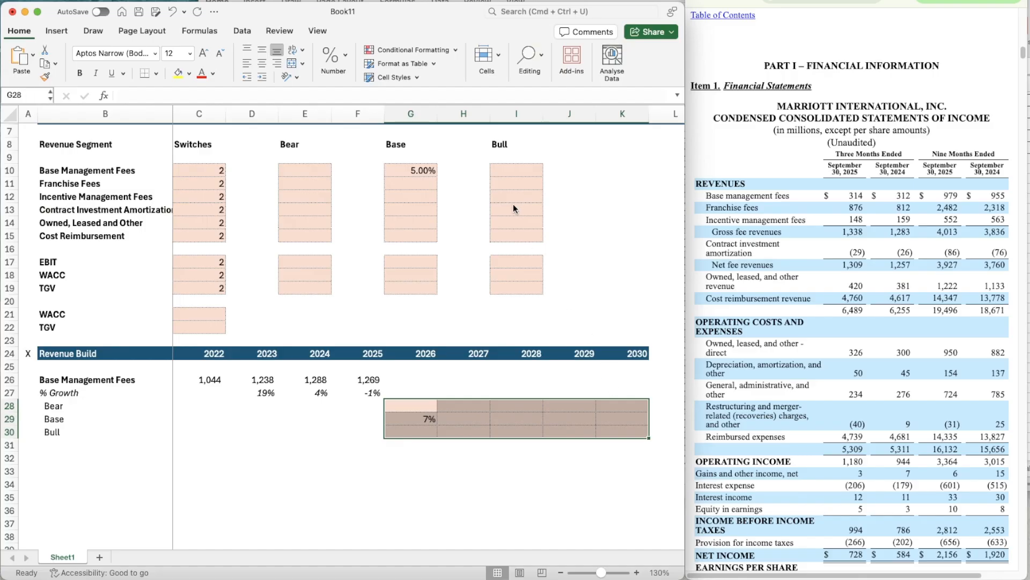
{"action": "key", "text": "super+1"}
{"action": "left_click", "coordinate": [467, 160]}
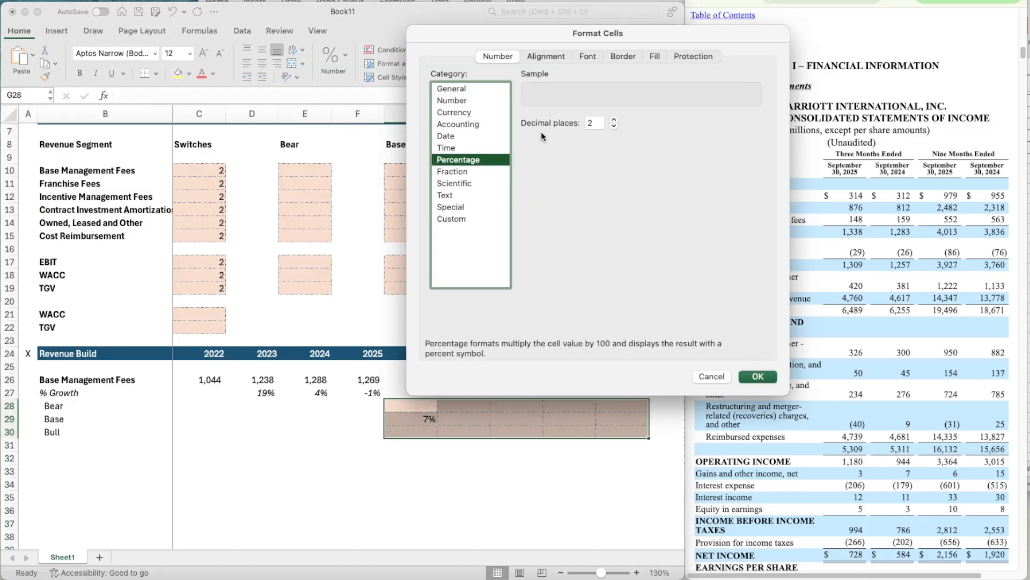
{"action": "left_click", "coordinate": [766, 375]}
- Link the 2030 Base growth in K29 to the Base assumption in G10
{"action": "left_click", "coordinate": [623, 418]}
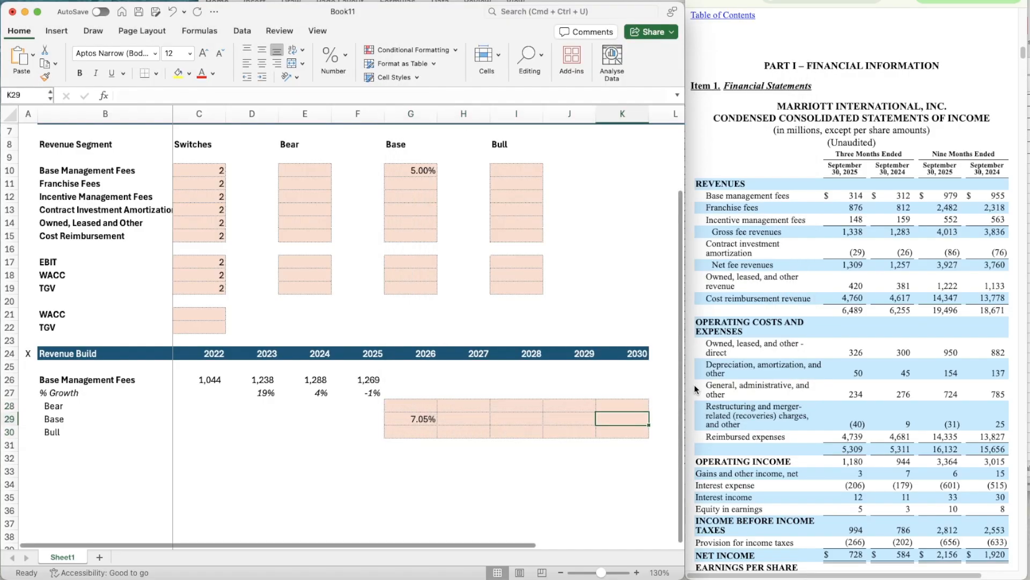
{"action": "type", "text": "="}
{"action": "left_click", "coordinate": [401, 169]}
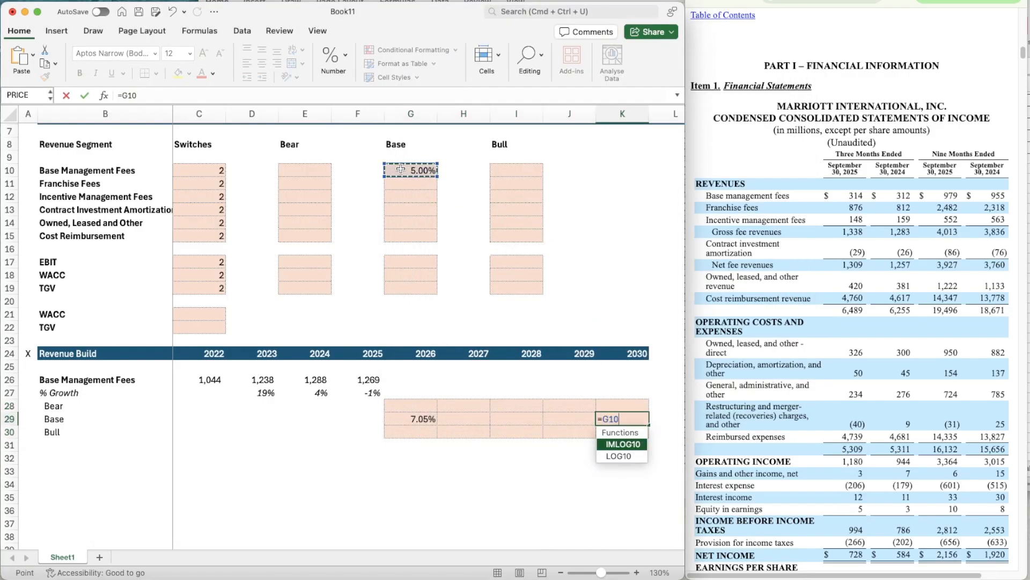
{"action": "key", "text": "Return"}
{"action": "key", "text": "Left"}
{"action": "key", "text": "Left"}
{"action": "key", "text": "Left"}
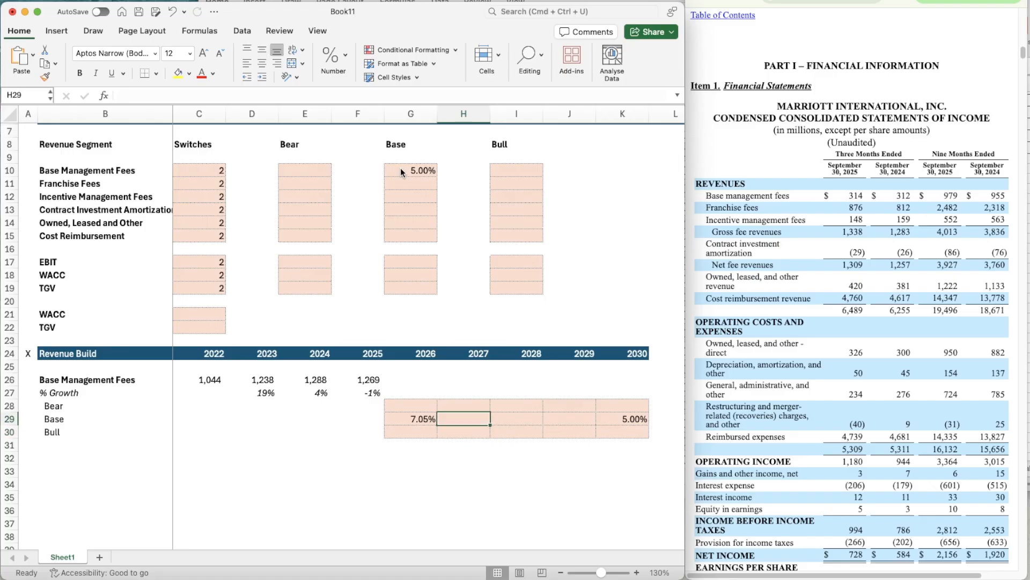
{"action": "left_click", "coordinate": [614, 419]}
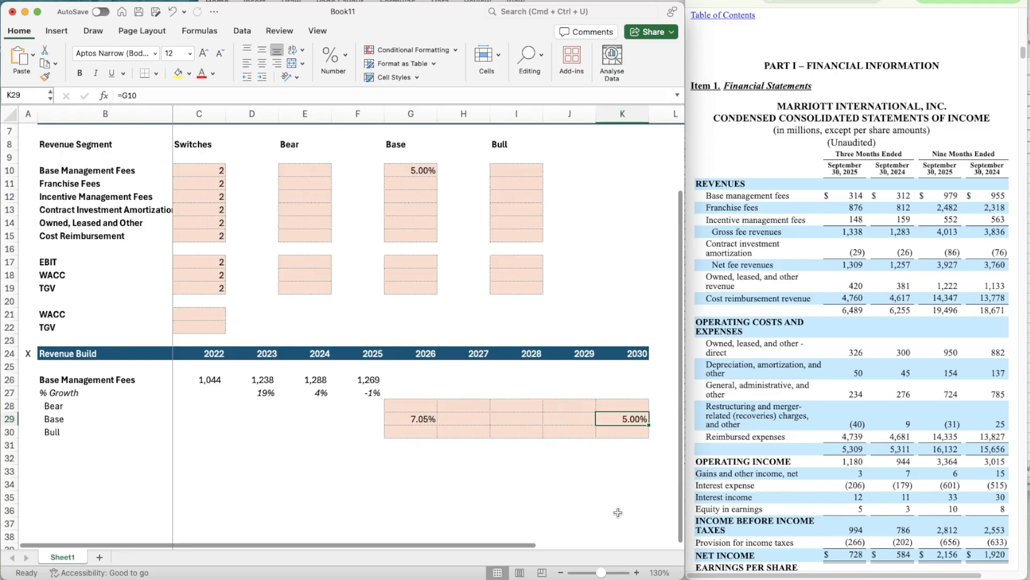
- Begin the 2027 Base growth formula in H29 with G29 minus the difference between G29 and K29
{"action": "left_click", "coordinate": [470, 416]}
{"action": "scroll", "coordinate": [470, 416], "scroll_direction": "down", "scroll_amount": 2}
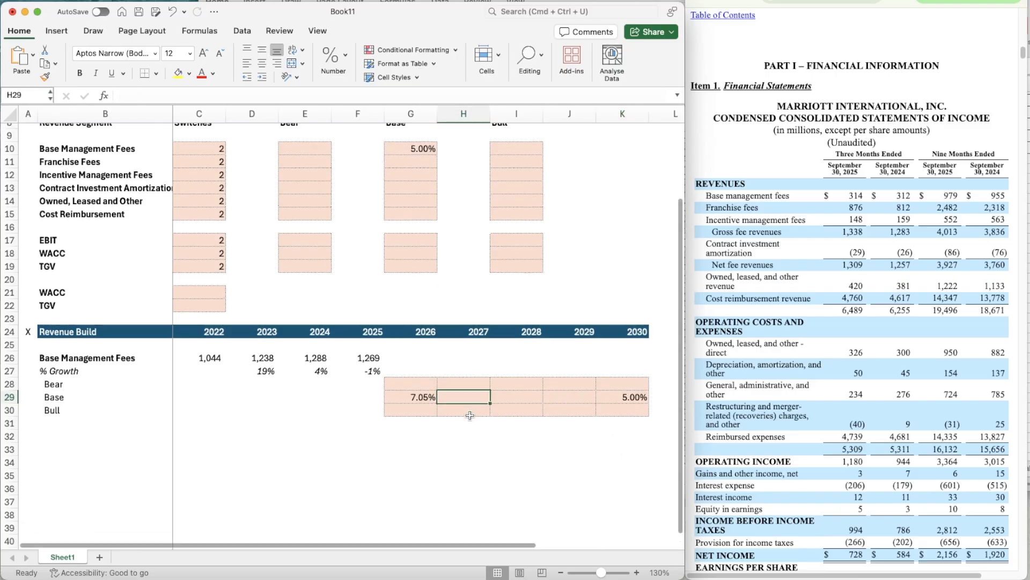
{"action": "key", "text": "Right"}
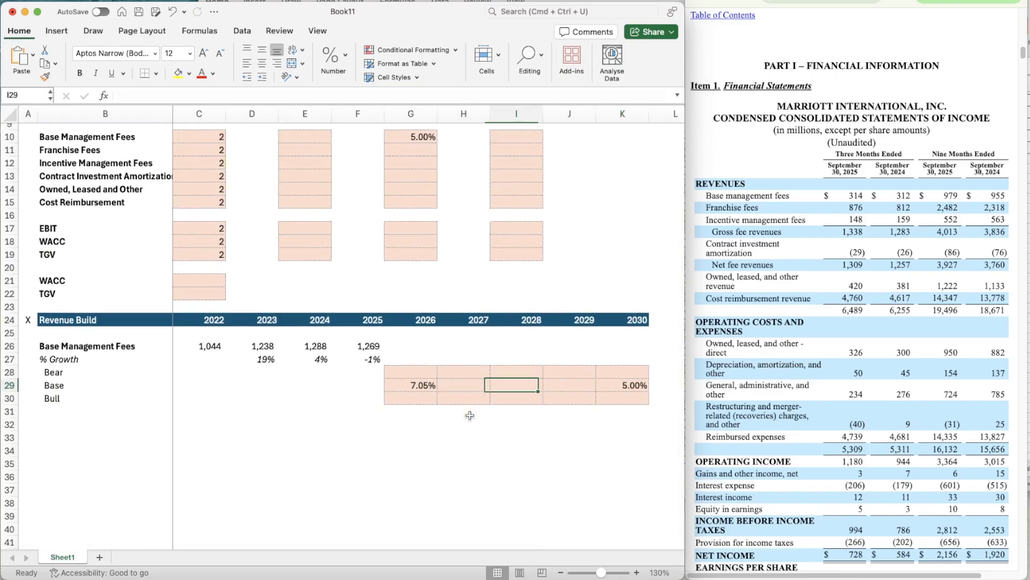
{"action": "key", "text": "Right"}
{"action": "key", "text": "Left"}
{"action": "key", "text": "Left"}
{"action": "type", "text": "="}
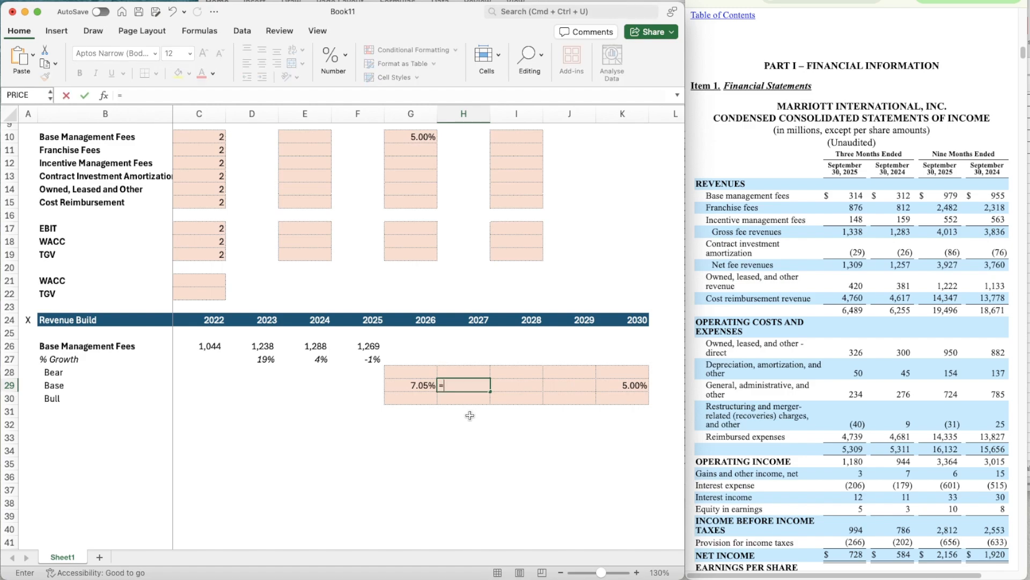
{"action": "key", "text": "Left"}
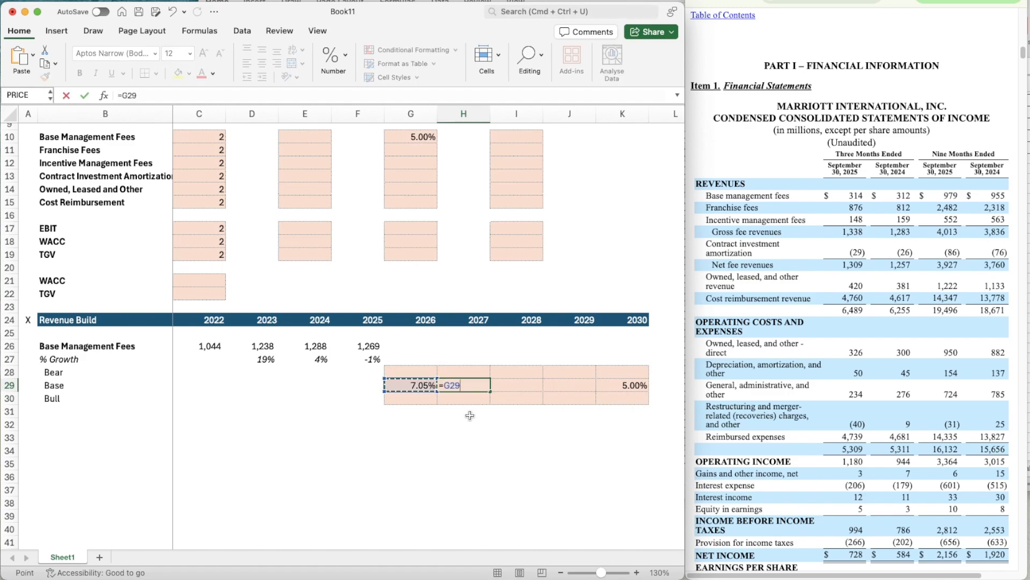
{"action": "type", "text": "-("}
{"action": "key", "text": "Left"}
{"action": "type", "text": "-"}
{"action": "key", "text": "Right"}
{"action": "key", "text": "Right"}
{"action": "key", "text": "Right"}
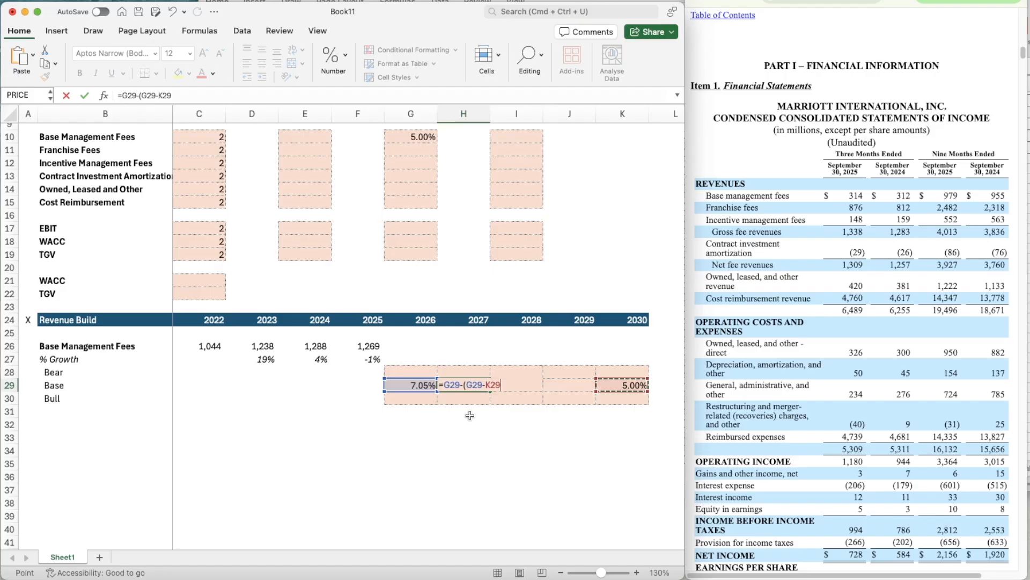
- Divide the growth difference in the H29 formula by the year span (K24-G24)
{"action": "scroll", "coordinate": [469, 415], "scroll_direction": "right", "scroll_amount": 1}
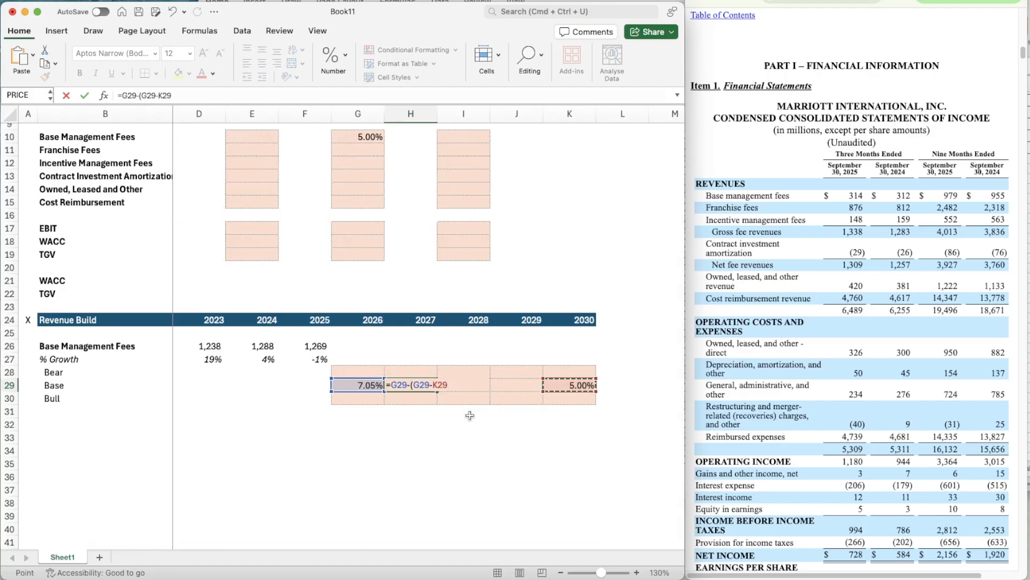
{"action": "type", "text": ")/("}
{"action": "left_click", "coordinate": [573, 319]}
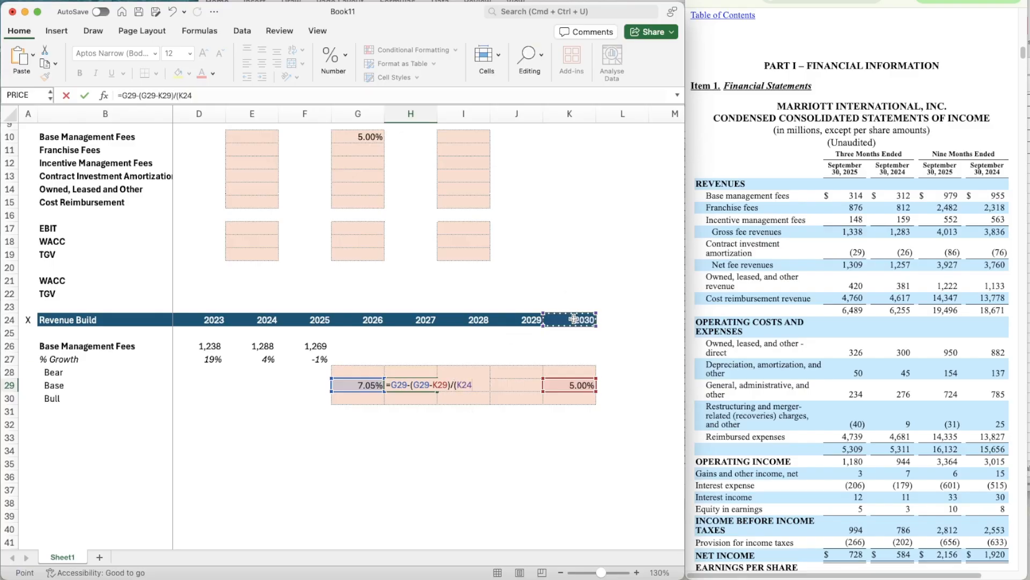
{"action": "type", "text": "-"}
{"action": "left_click", "coordinate": [354, 320]}
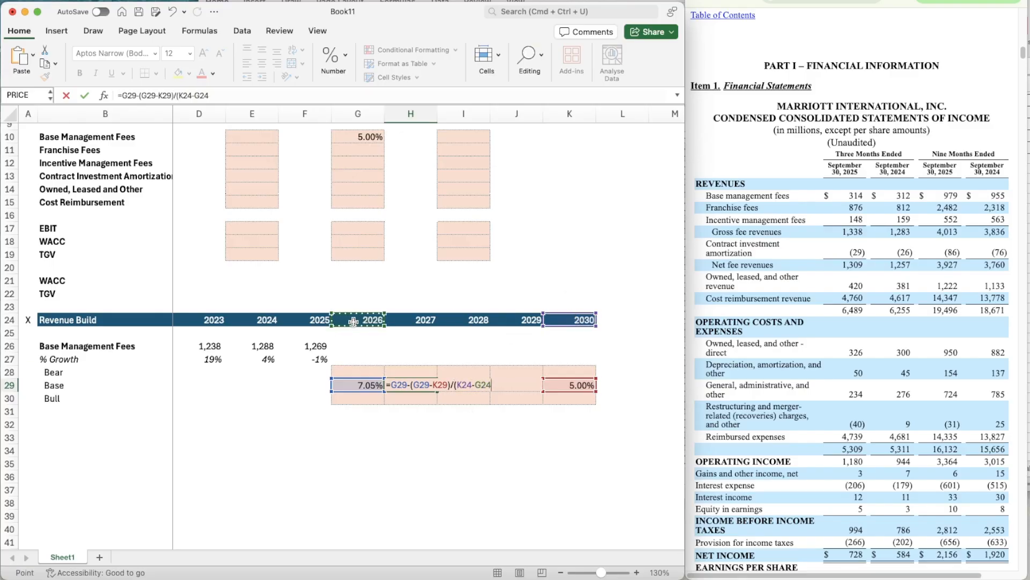
{"action": "type", "text": ")"}
{"action": "scroll", "coordinate": [396, 408], "scroll_direction": "left", "scroll_amount": 1}
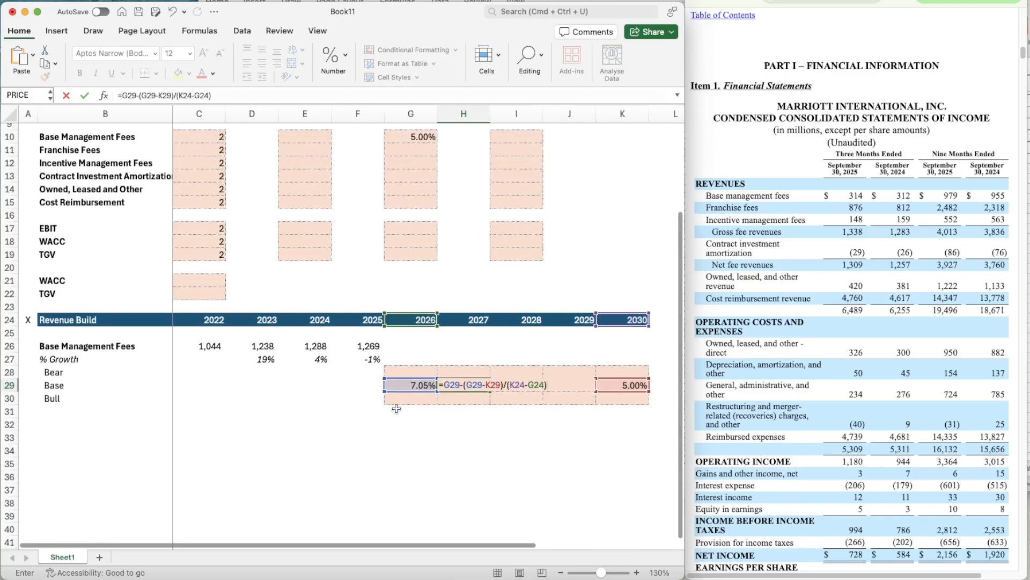
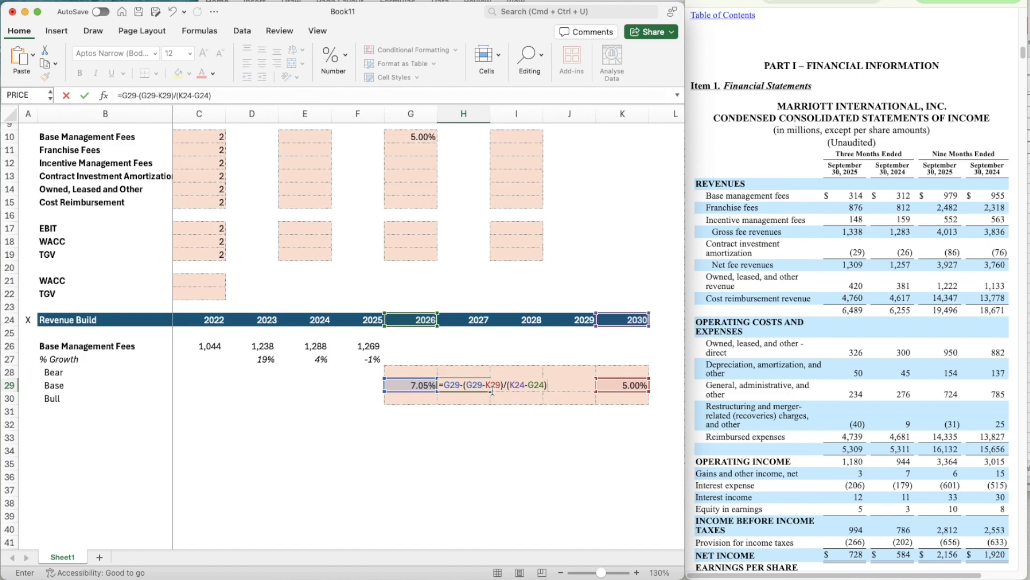
- Anchor the references in the 2027 Base growth formula in H29 so it reads =G29-(G29-$K29)/($K$24-G$24)
{"action": "left_click", "coordinate": [486, 385]}
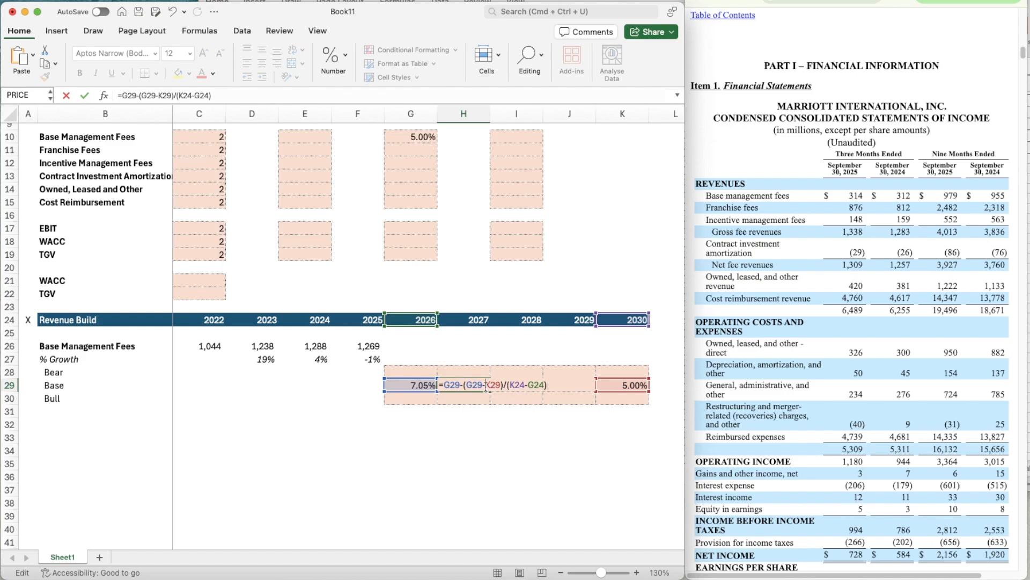
{"action": "type", "text": "$"}
{"action": "left_click", "coordinate": [514, 385]}
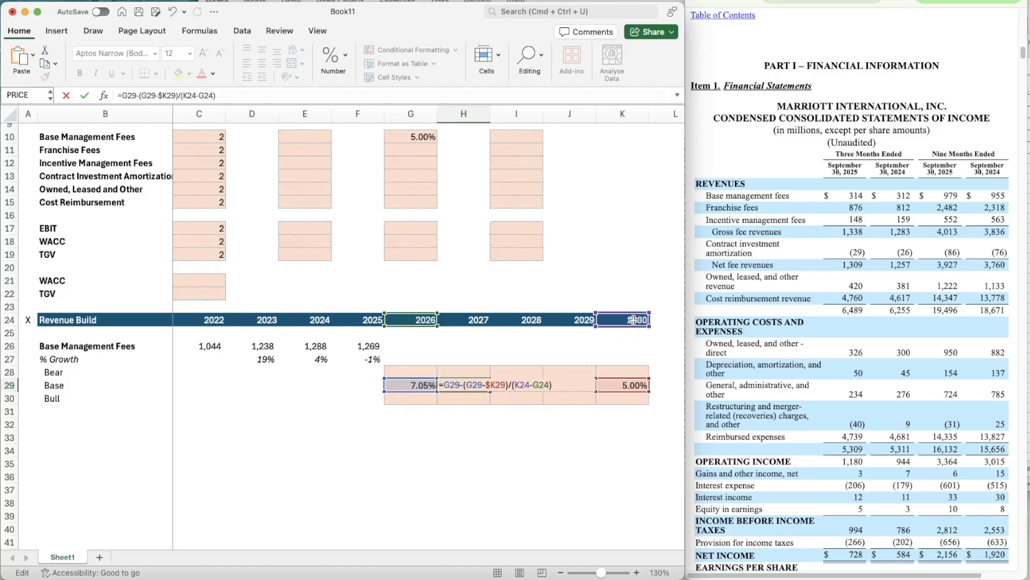
{"action": "type", "text": "$"}
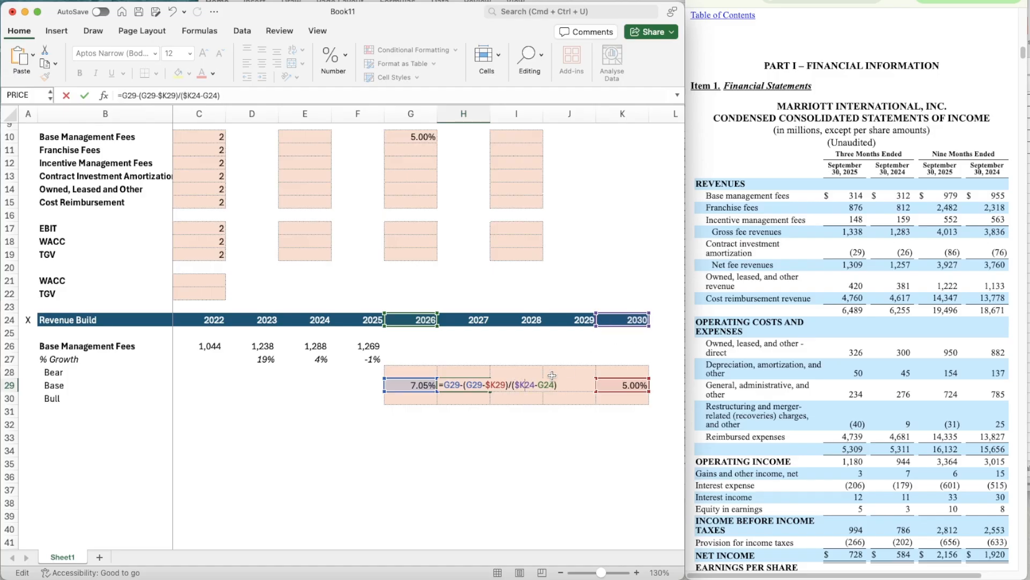
{"action": "key", "text": "Right"}
{"action": "type", "text": "$"}
{"action": "type", "text": "$"}
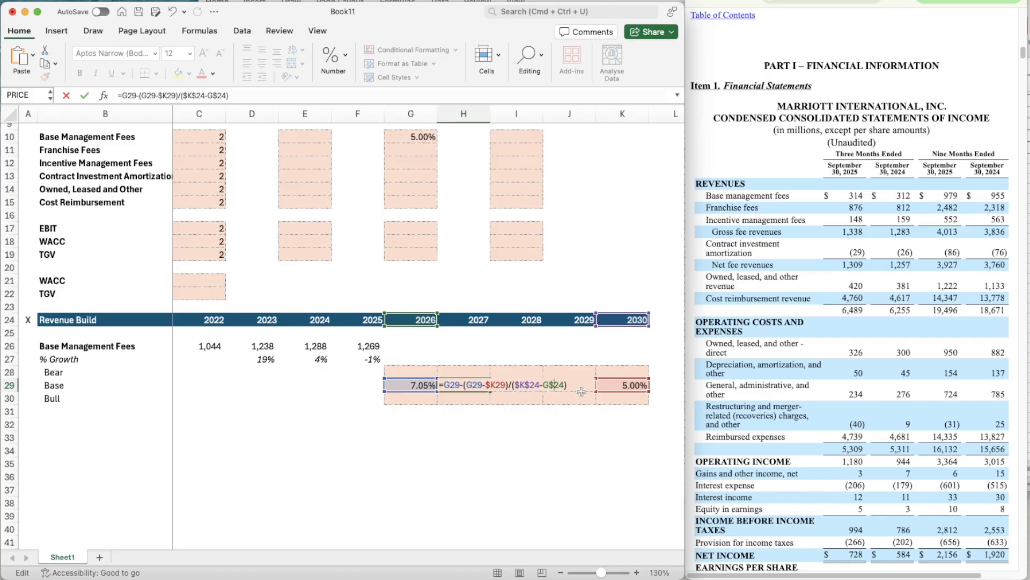
{"action": "key", "text": "Return"}
{"action": "key", "text": "Up"}
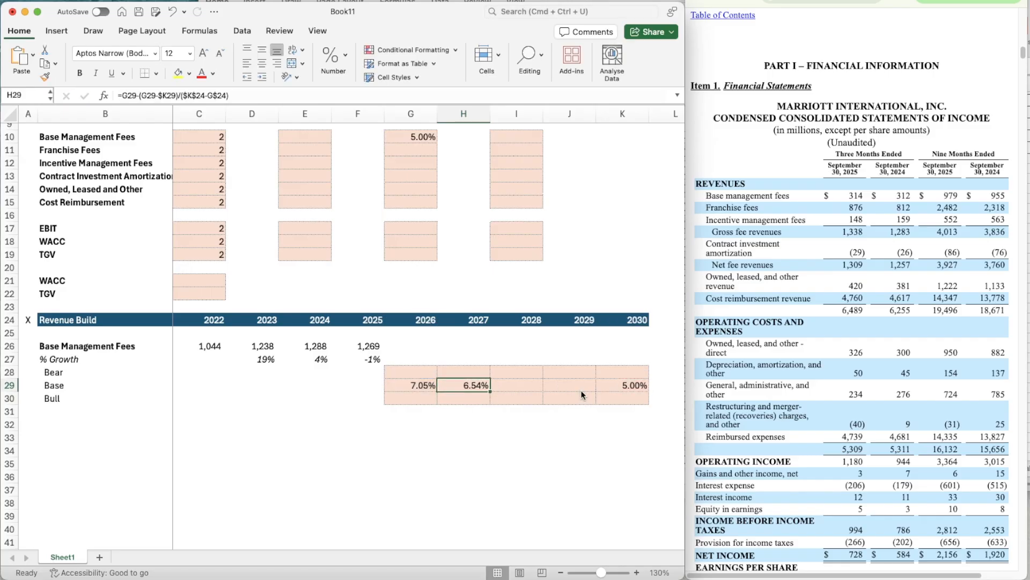
- Copy the H29 Base growth formula across 2028 and 2029 (I29:J29)
{"action": "key", "text": "super+c"}
{"action": "left_click", "coordinate": [581, 389], "text": "shift"}
{"action": "key", "text": "super+v"}
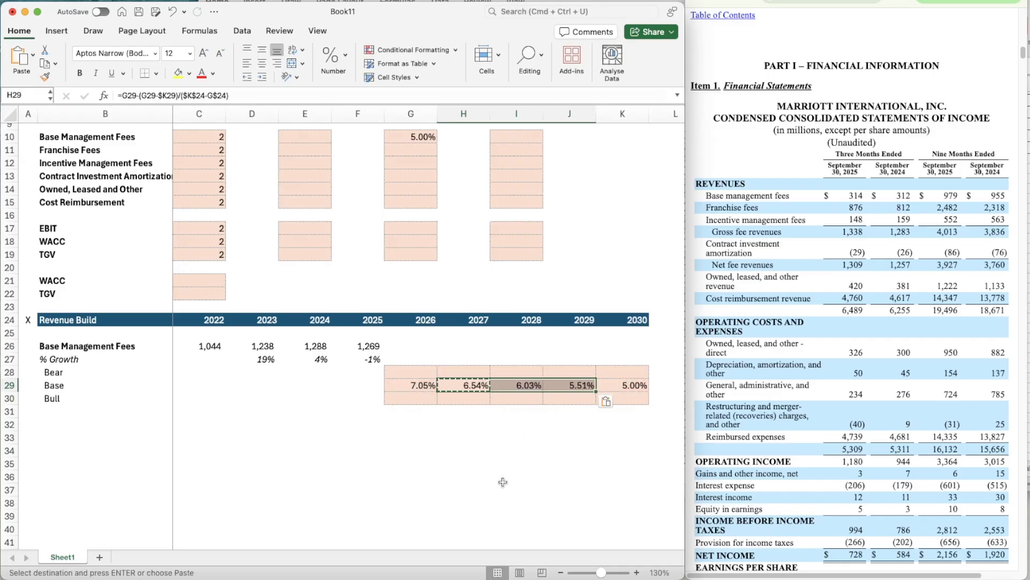
{"action": "key", "text": "Escape"}
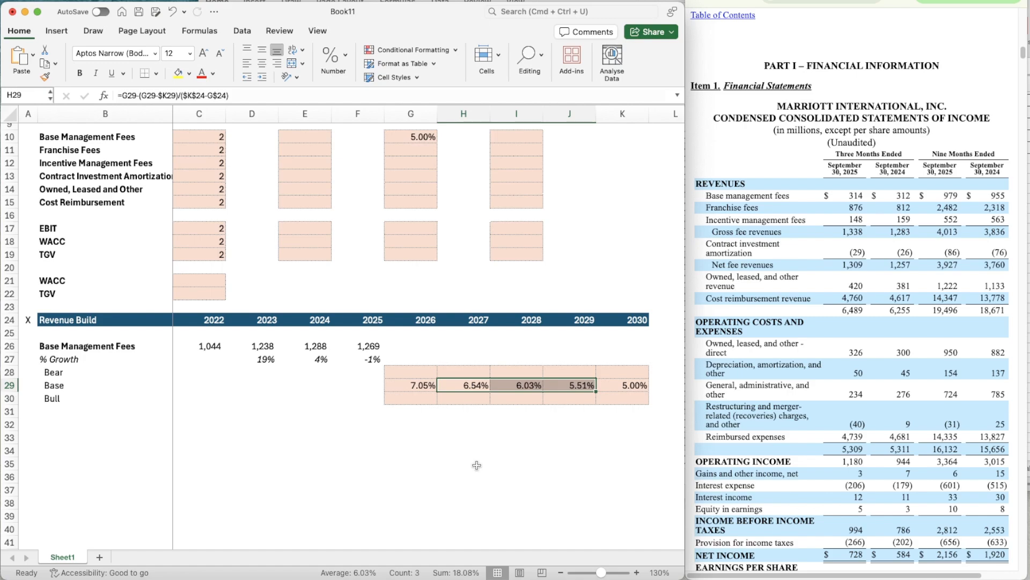
{"action": "left_click", "coordinate": [584, 433]}
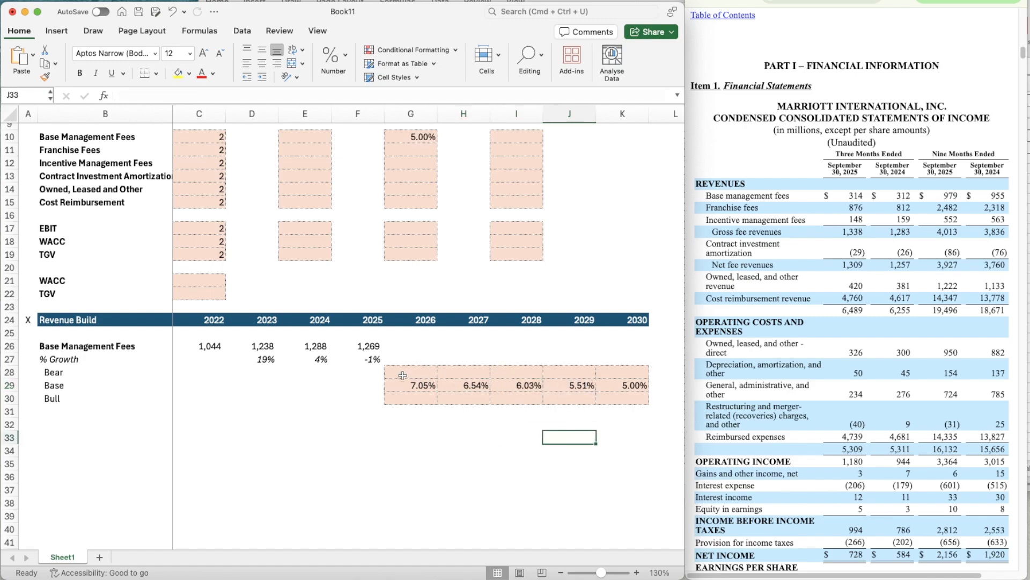
- Set the Base Management Fees assumptions to 95% for Bear in E10 and 105% for Bull in I10
{"action": "scroll", "coordinate": [567, 361], "scroll_direction": "up", "scroll_amount": 2}
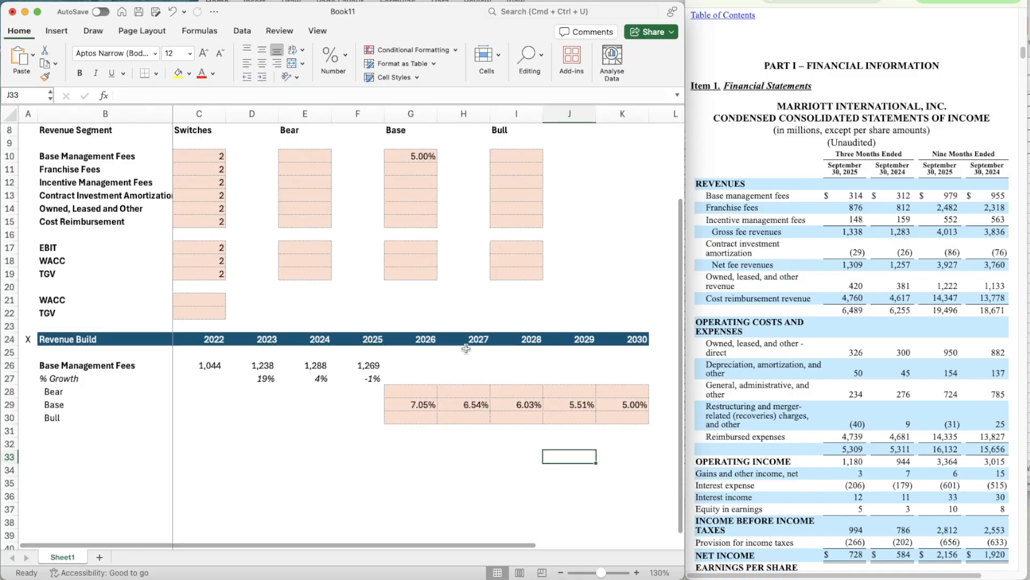
{"action": "left_click", "coordinate": [317, 168]}
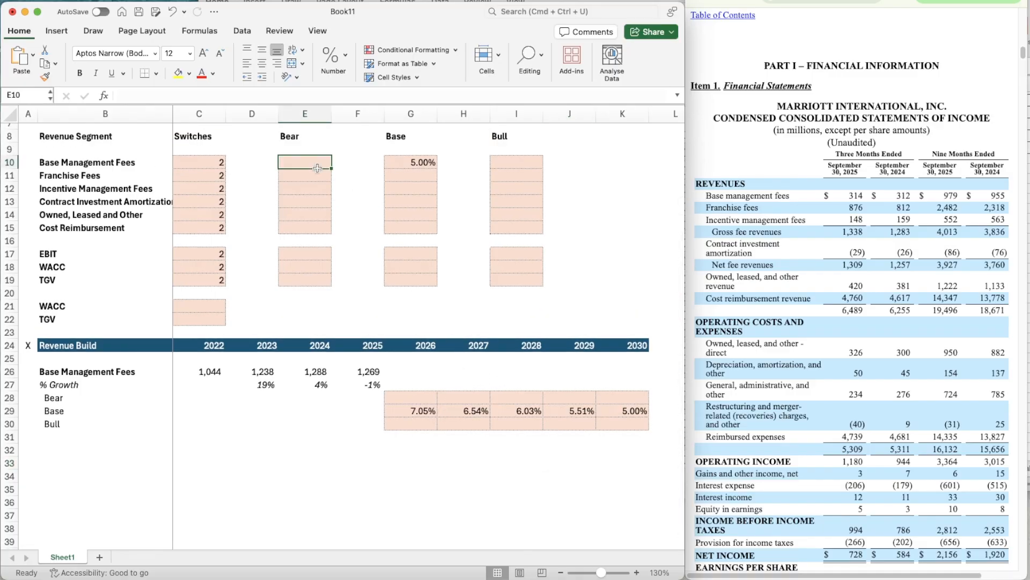
{"action": "type", "text": "95%"}
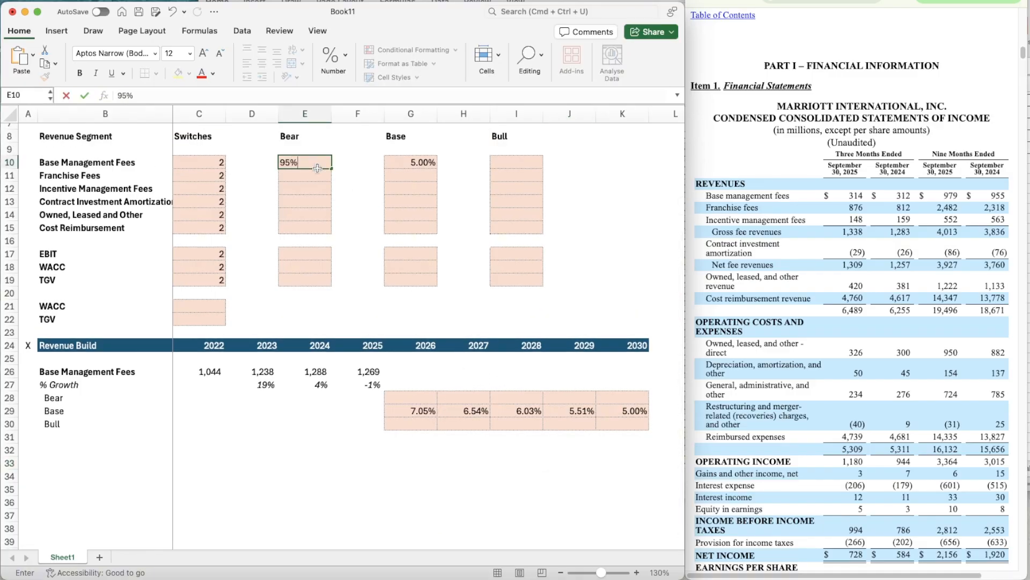
{"action": "key", "text": "Right"}
{"action": "key", "text": "Right"}
{"action": "key", "text": "Right"}
{"action": "key", "text": "Right"}
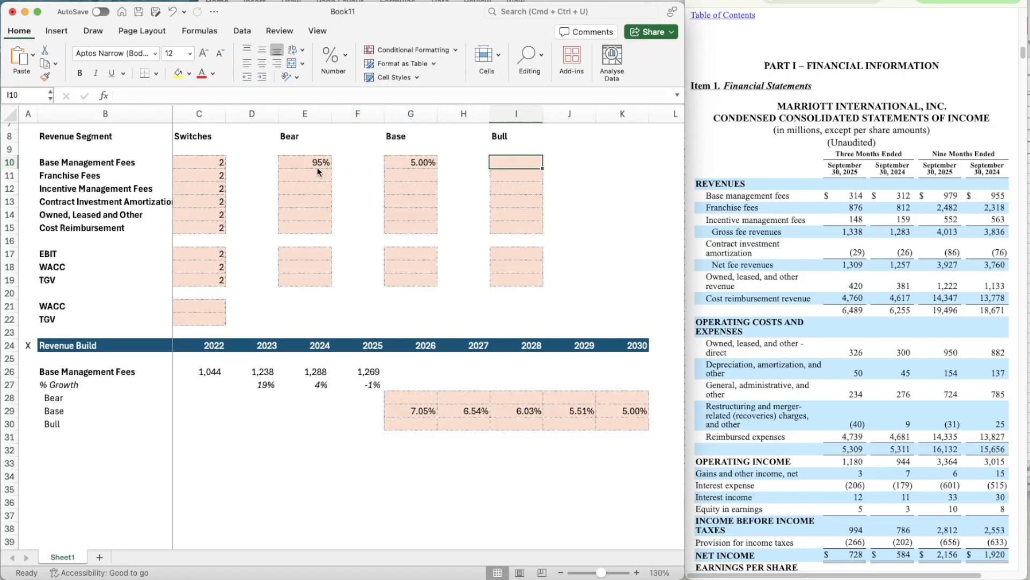
{"action": "type", "text": "105"}
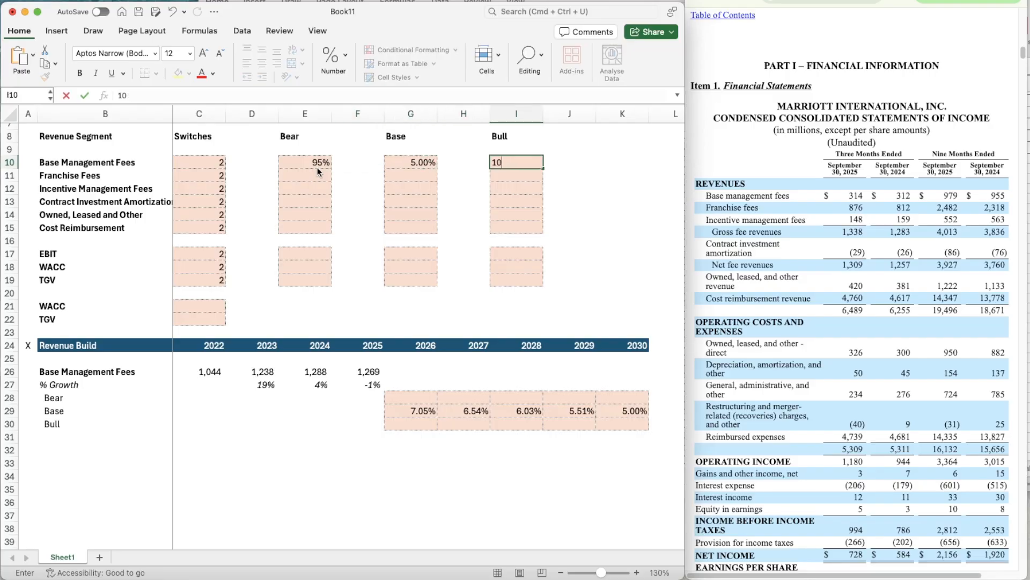
{"action": "key", "text": "Return"}
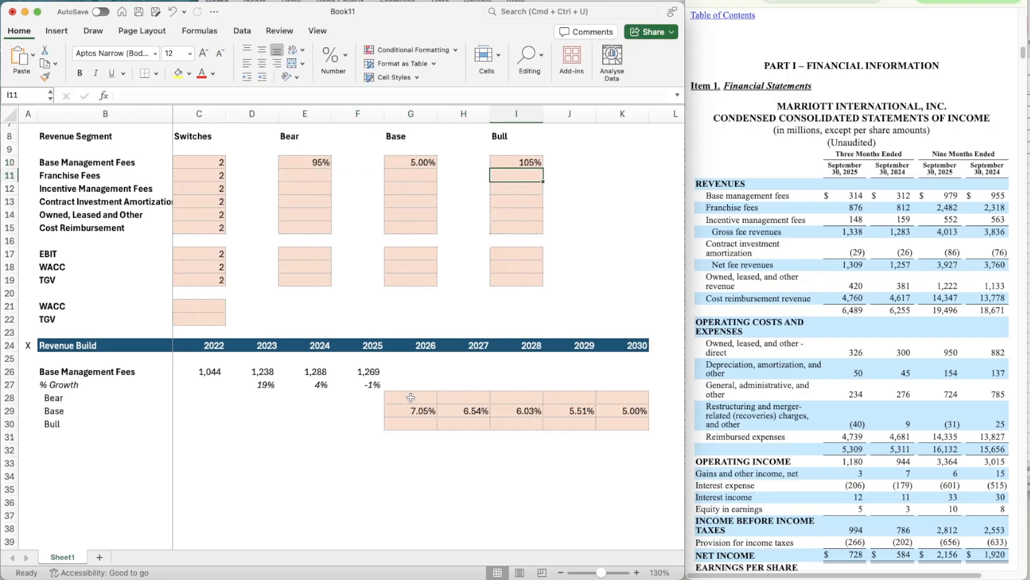
- Calculate the 2026 Bear growth in G28 as Base growth times the Bear factor, =G29*$E$10
{"action": "left_click", "coordinate": [410, 398]}
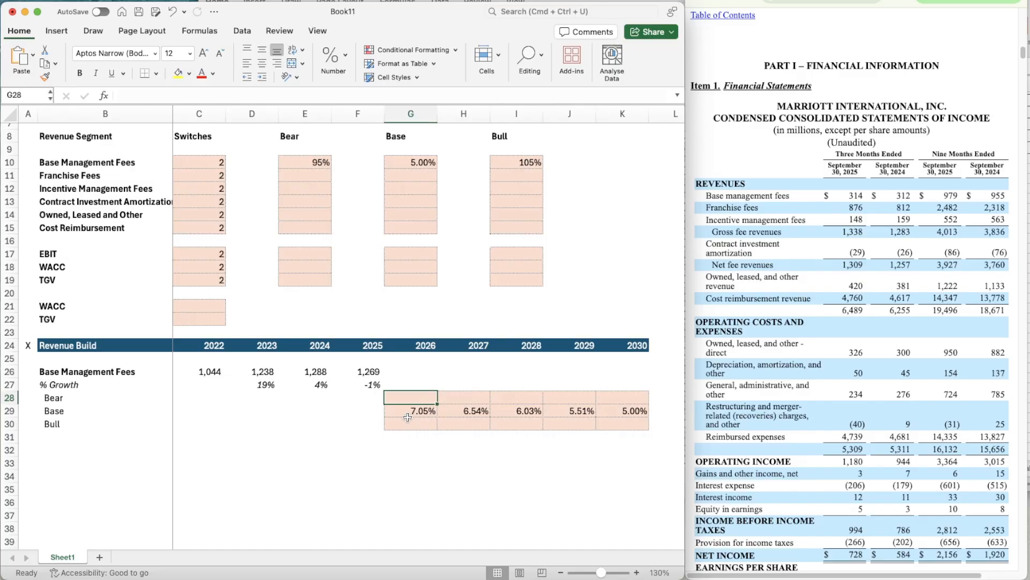
{"action": "type", "text": "="}
{"action": "left_click", "coordinate": [408, 417]}
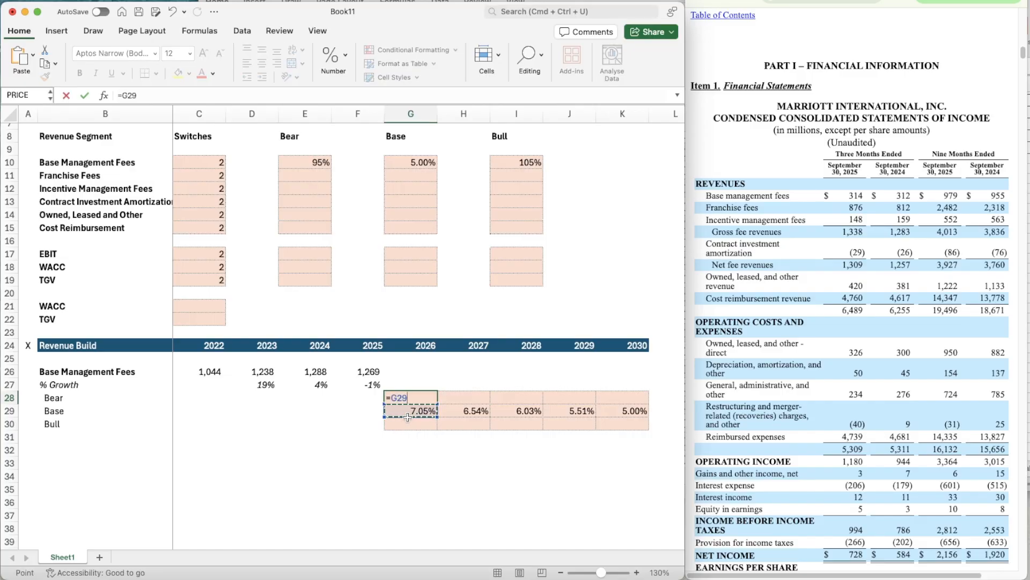
{"action": "type", "text": "*$E$10"}
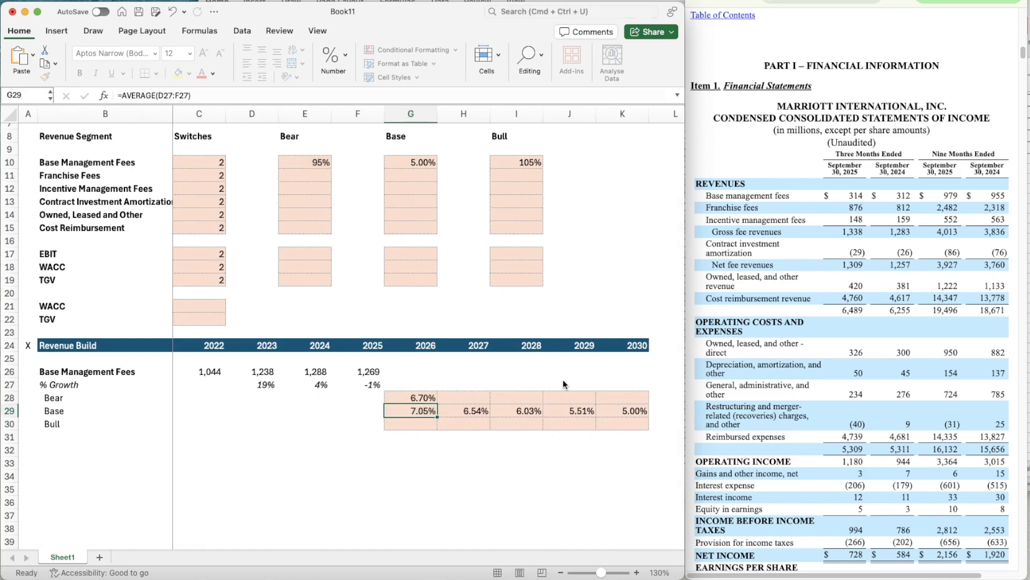
{"action": "key", "text": "ctrl+Return"}
- Copy the G28 Bear growth formula across 2027 to 2030 (H28:K28)
{"action": "key", "text": "cmd+c"}
{"action": "key", "text": "shift+Right"}
{"action": "key", "text": "shift+Right"}
{"action": "key", "text": "shift+Right"}
{"action": "key", "text": "shift+Right"}
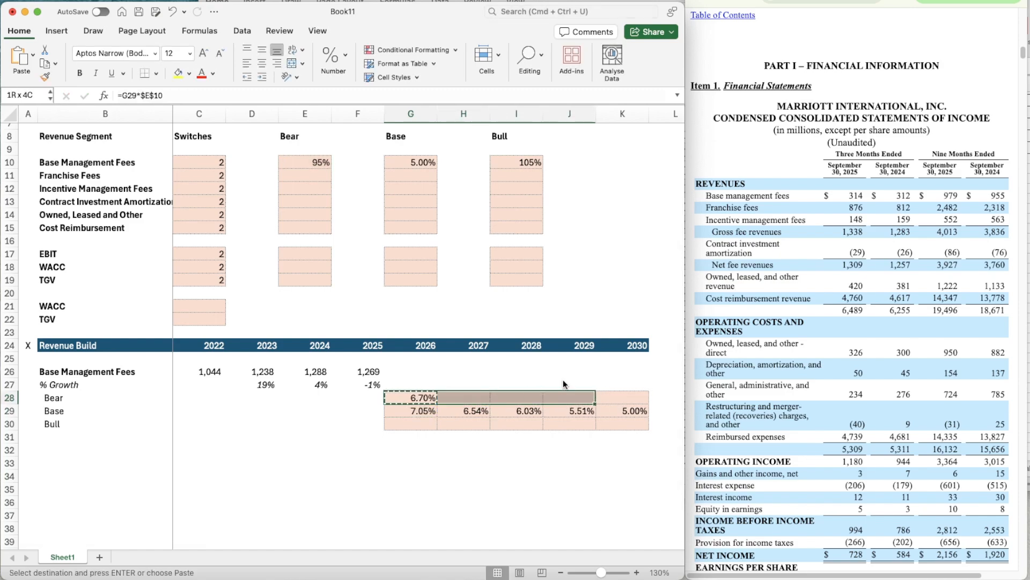
{"action": "key", "text": "cmd+v"}
- Calculate the 2026 Bull growth in G30 as Base growth times the Bull factor, =G29*$I$10
{"action": "key", "text": "Down"}
{"action": "key", "text": "Down"}
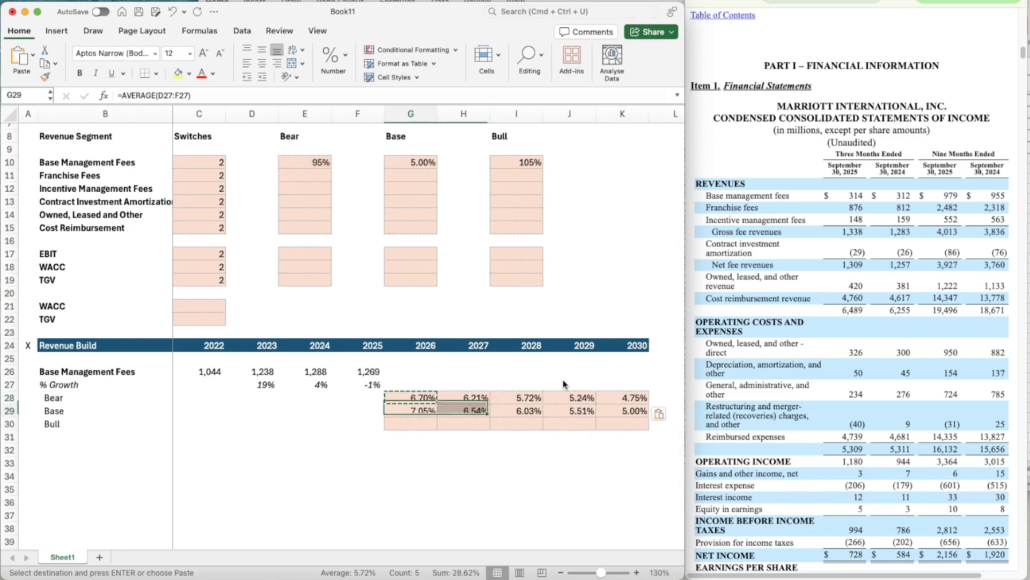
{"action": "type", "text": "="}
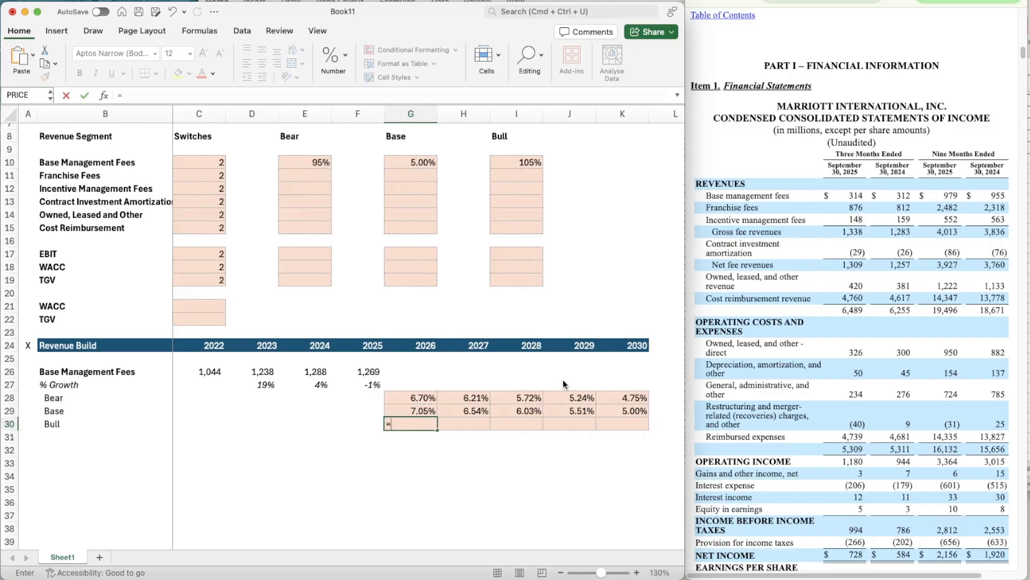
{"action": "key", "text": "Up"}
{"action": "type", "text": "*$"}
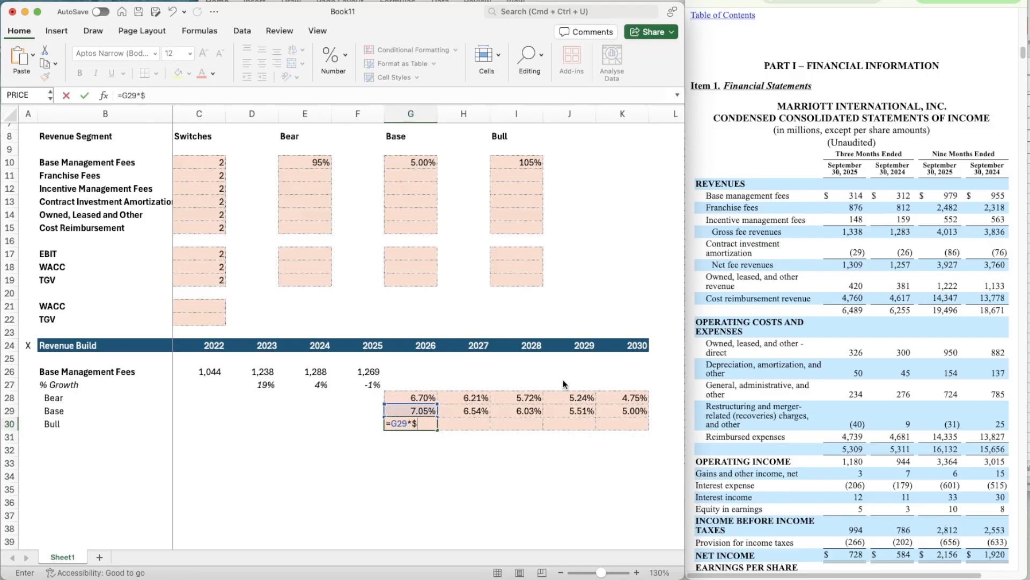
{"action": "type", "text": "I$10"}
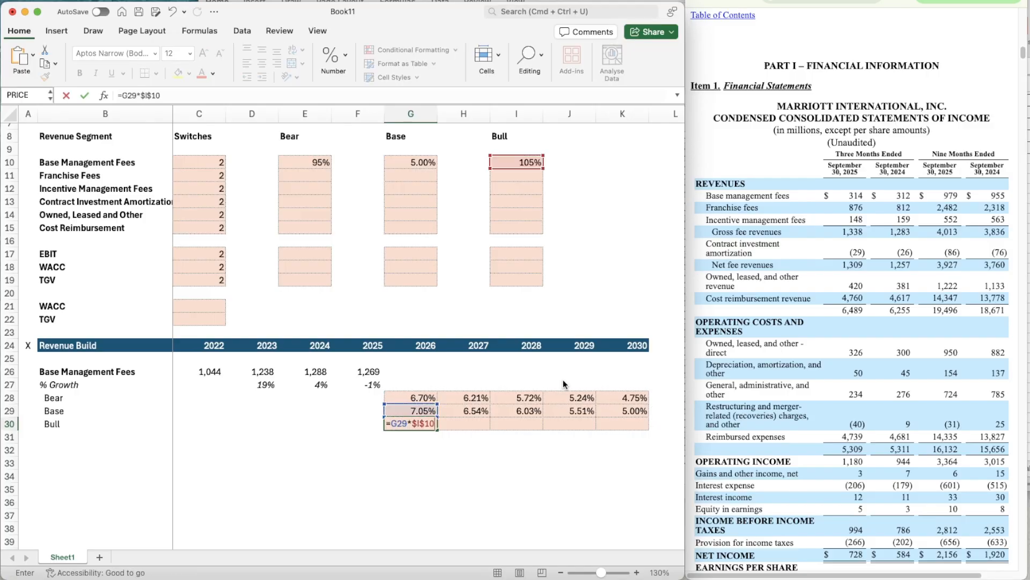
{"action": "key", "text": "Return"}
{"action": "key", "text": "Up"}
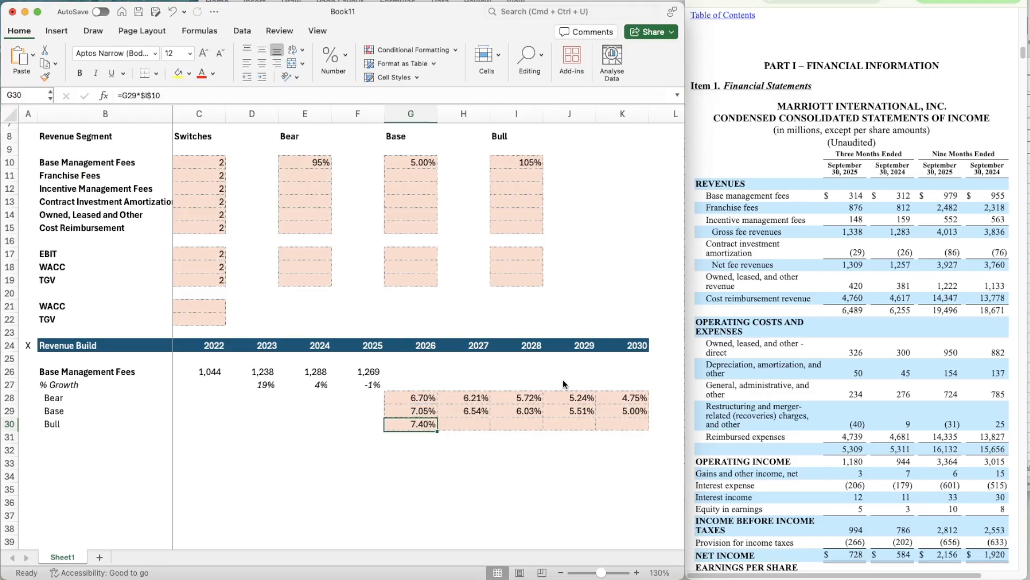
- Copy the G30 Bull growth formula across 2027 to 2030 (H30:K30)
{"action": "key", "text": "super+c"}
{"action": "key", "text": "shift+Right"}
{"action": "key", "text": "shift+Right"}
{"action": "key", "text": "shift+Right"}
{"action": "key", "text": "shift+Right"}
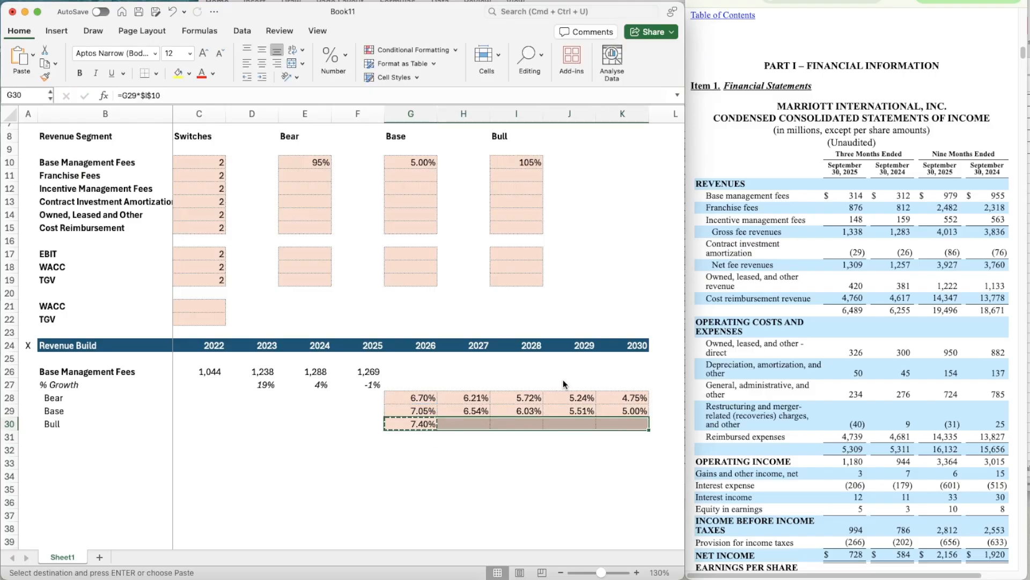
{"action": "key", "text": "super+v"}
{"action": "key", "text": "Up"}
{"action": "key", "text": "Up"}
{"action": "key", "text": "Up"}
{"action": "key", "text": "Up"}
{"action": "key", "text": "Down"}
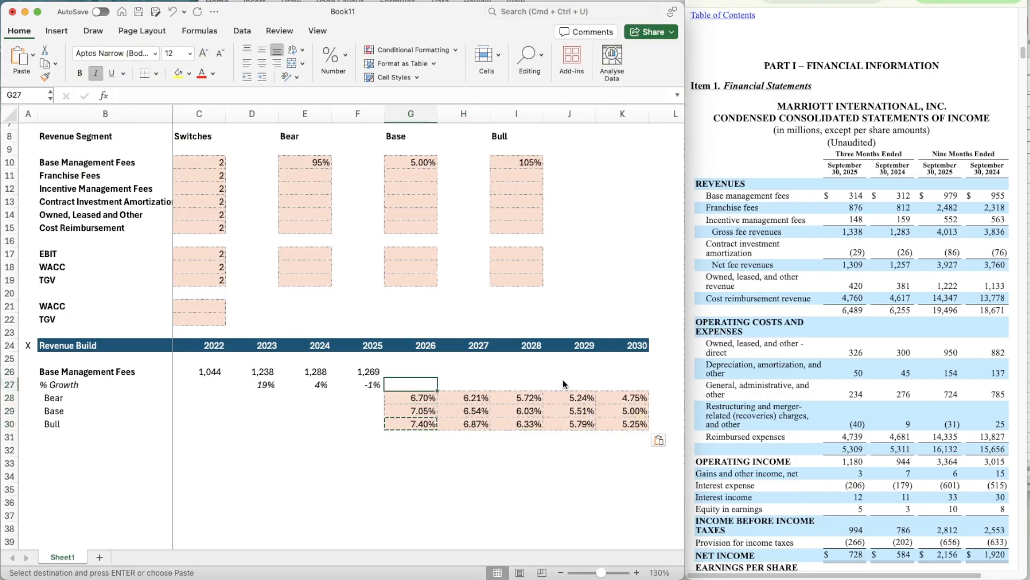
{"action": "key", "text": "Escape"}
- Enter =OFFSET(G27,$C$10,0) in G27 so the 2026 % Growth follows the Base Management Fees scenario switch
{"action": "key", "text": "Left"}
{"action": "key", "text": "Left"}
{"action": "key", "text": "Left"}
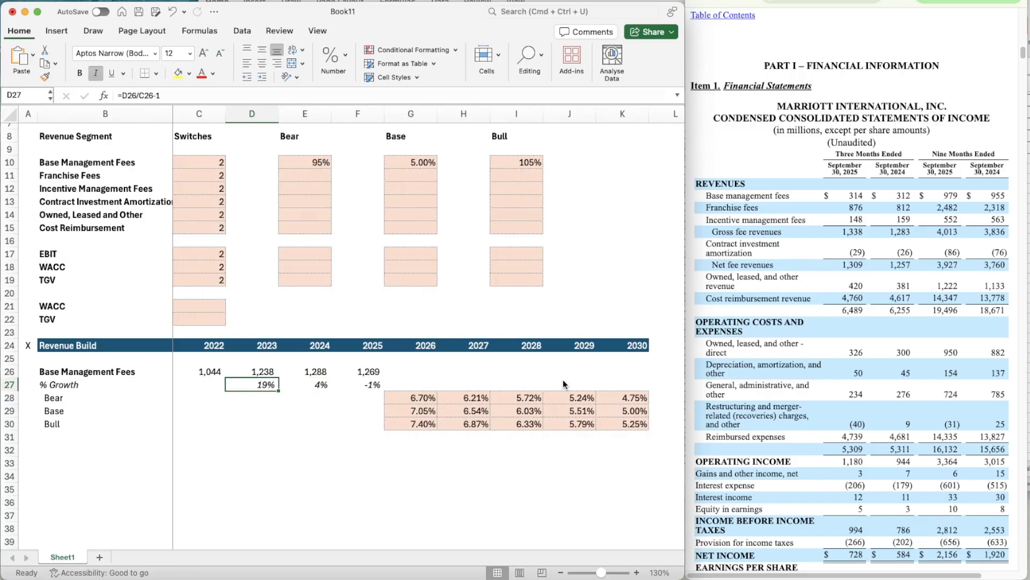
{"action": "left_click", "coordinate": [406, 383]}
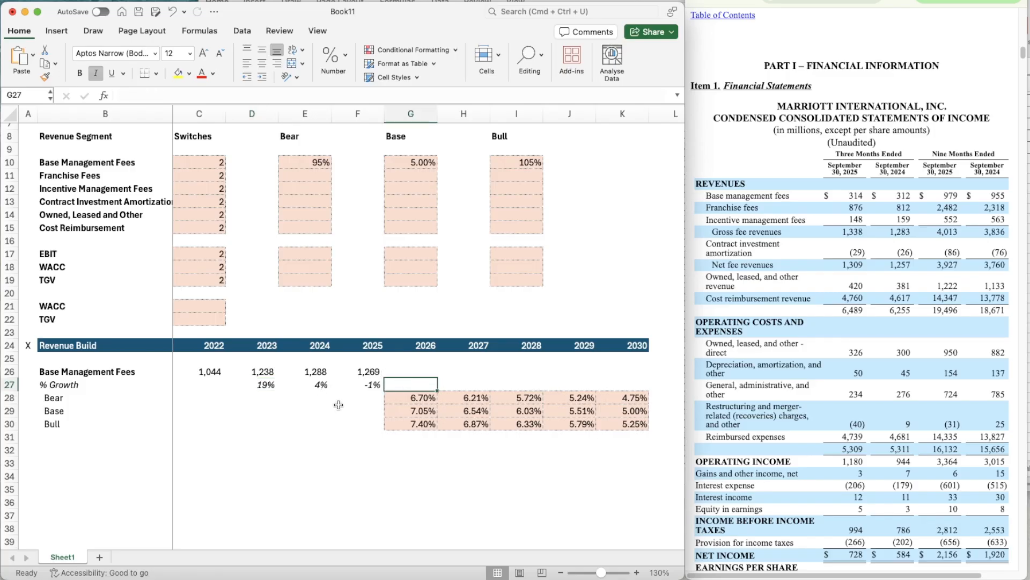
{"action": "type", "text": "=offset("}
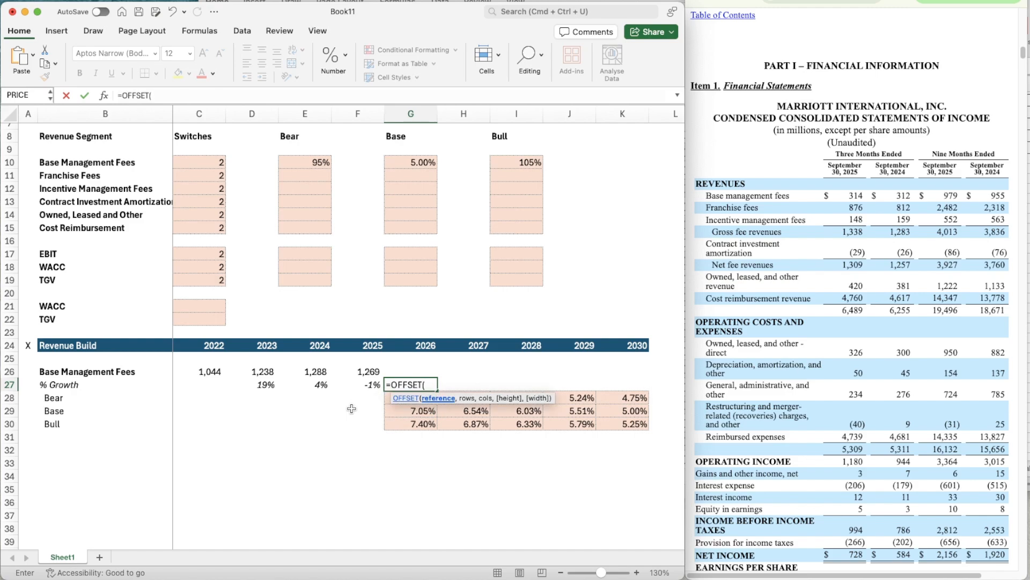
{"action": "type", "text": "G27,"}
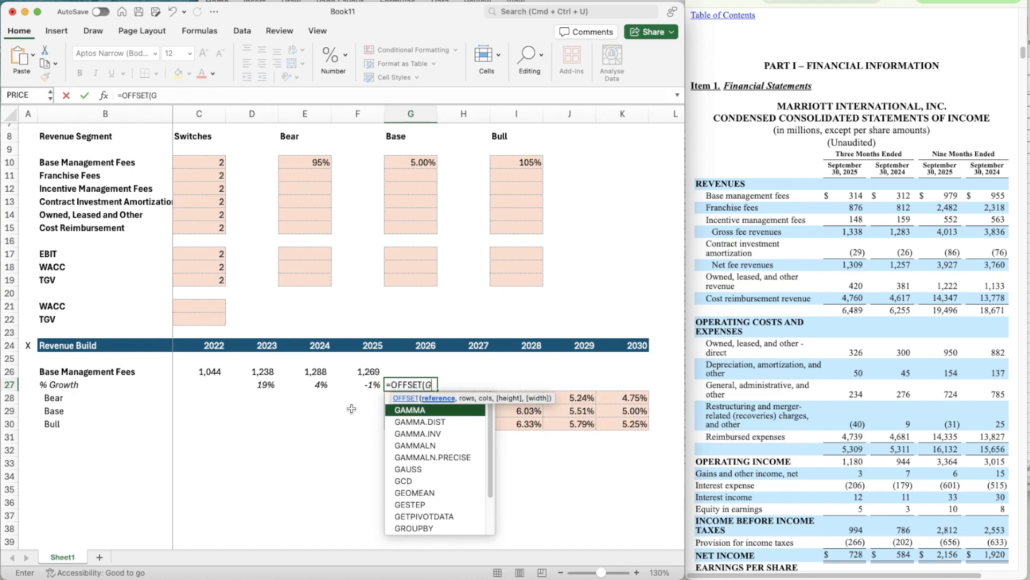
{"action": "left_click", "coordinate": [197, 166]}
{"action": "left_click", "coordinate": [168, 97]}
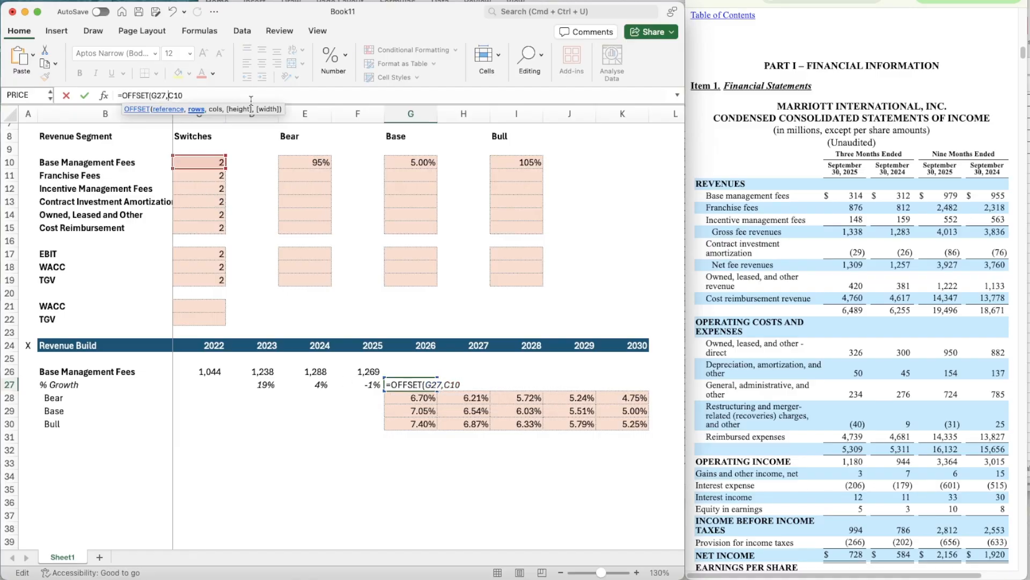
{"action": "key", "text": "F4"}
{"action": "type", "text": ",0)"}
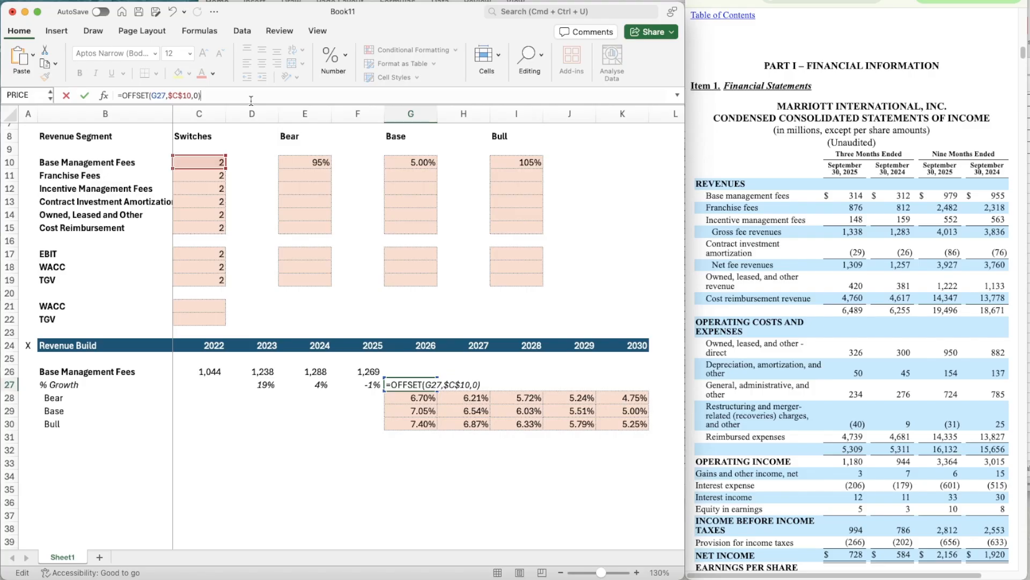
{"action": "key", "text": "Return"}
- Copy the formatting of the 2025 % Growth cell F27 onto G27
{"action": "key", "text": "Up"}
{"action": "key", "text": "Left"}
{"action": "key", "text": "shift+super+c"}
{"action": "key", "text": "Right"}
{"action": "key", "text": "shift+super+v"}
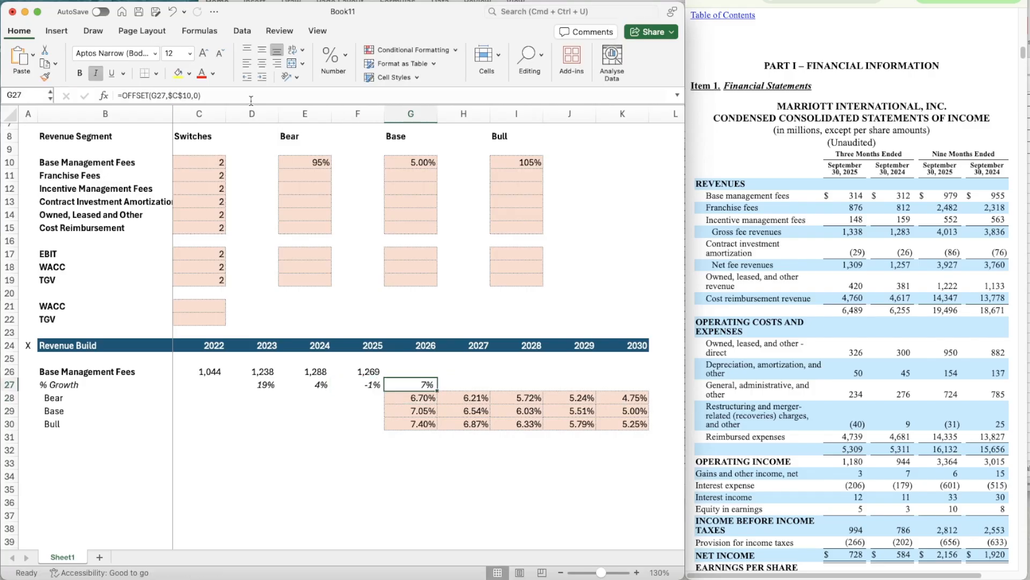
- Copy the G27 OFFSET growth formula across 2027 to 2030 (H27:K27)
{"action": "key", "text": "super+c"}
{"action": "key", "text": "shift+Right"}
{"action": "key", "text": "shift+Right"}
{"action": "key", "text": "shift+Right"}
{"action": "key", "text": "shift+Right"}
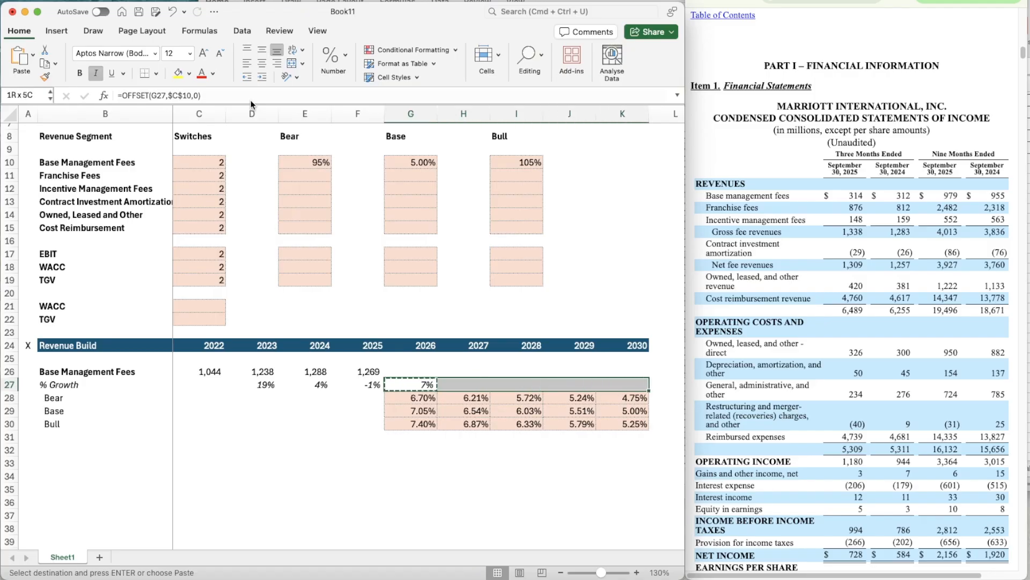
{"action": "key", "text": "super+v"}
- Enter =F26*(1+G27) in G26 to project the 2026 Base Management Fees from the prior year and growth rate
{"action": "key", "text": "Up"}
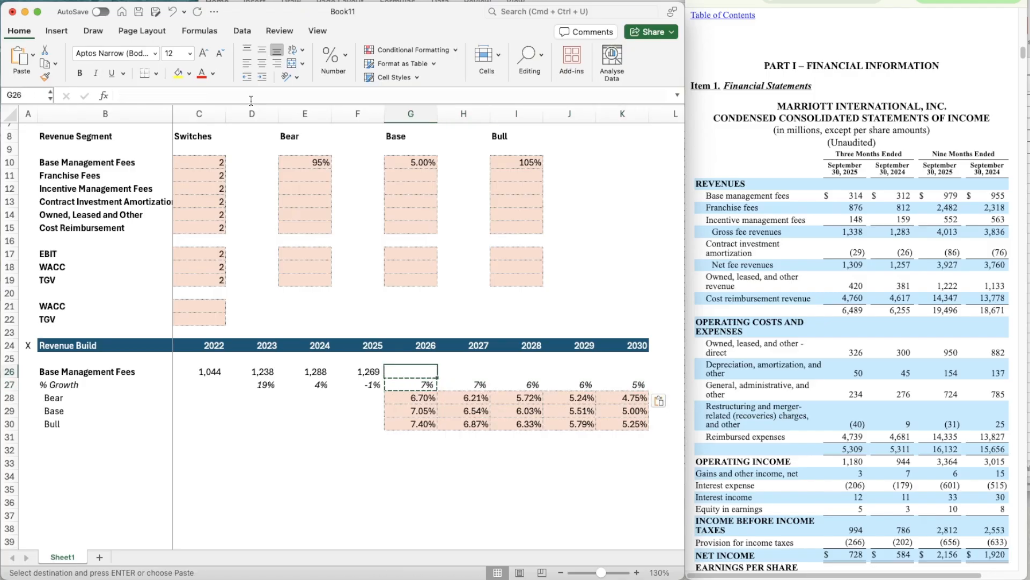
{"action": "key", "text": "Escape"}
{"action": "type", "text": "="}
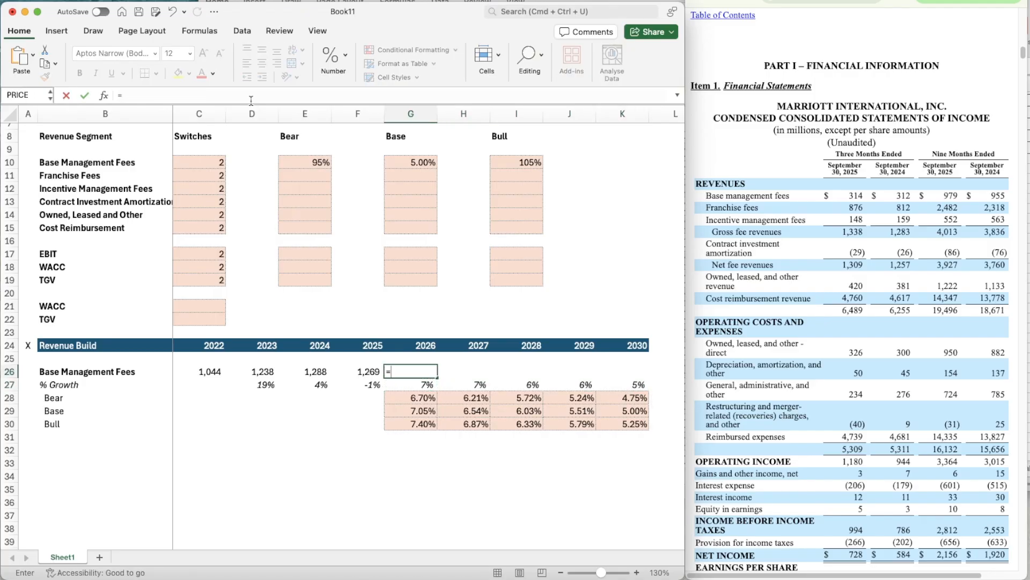
{"action": "key", "text": "Left"}
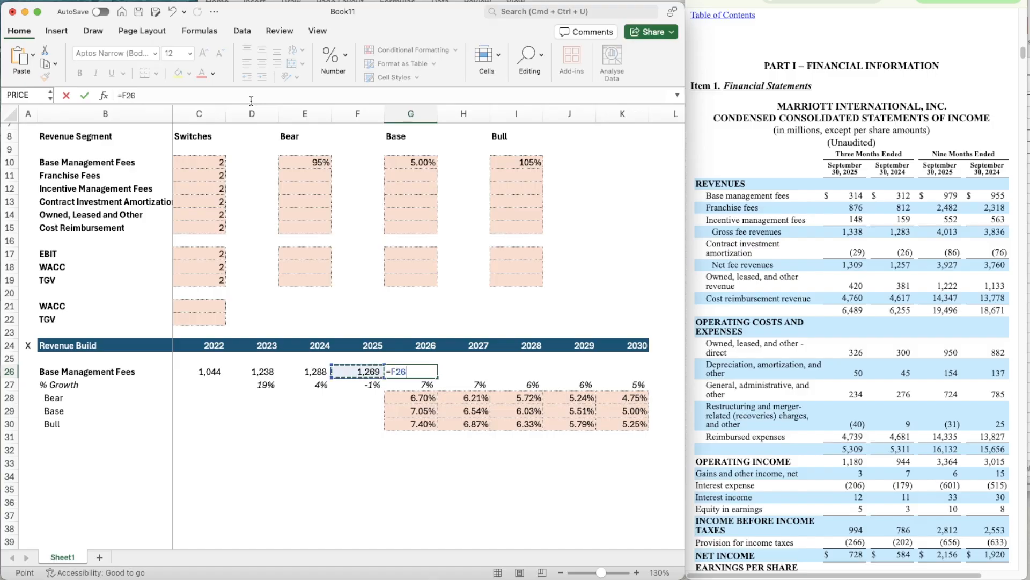
{"action": "type", "text": "*(1+"}
{"action": "key", "text": "Down"}
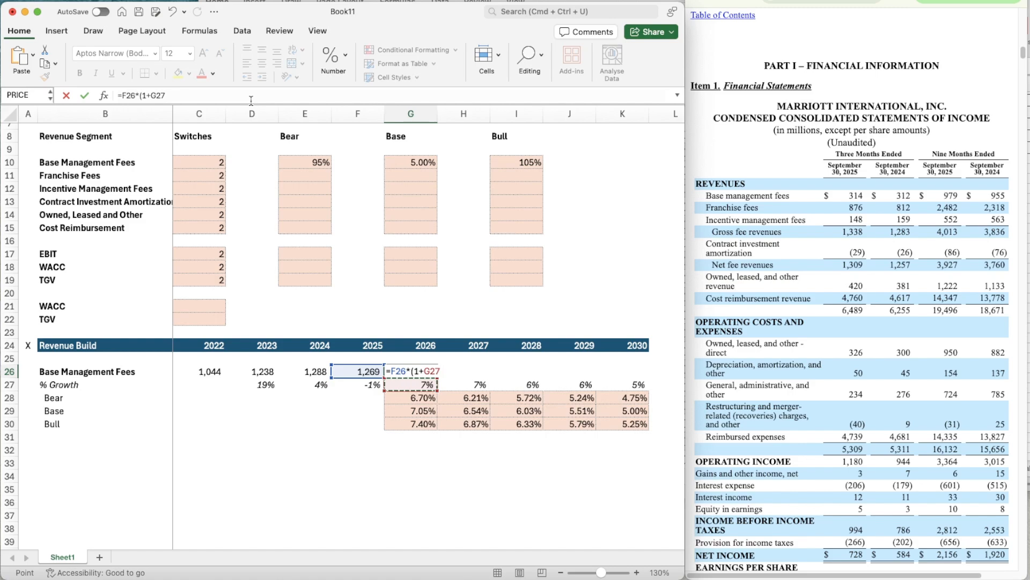
{"action": "type", "text": ")"}
{"action": "key", "text": "Return"}
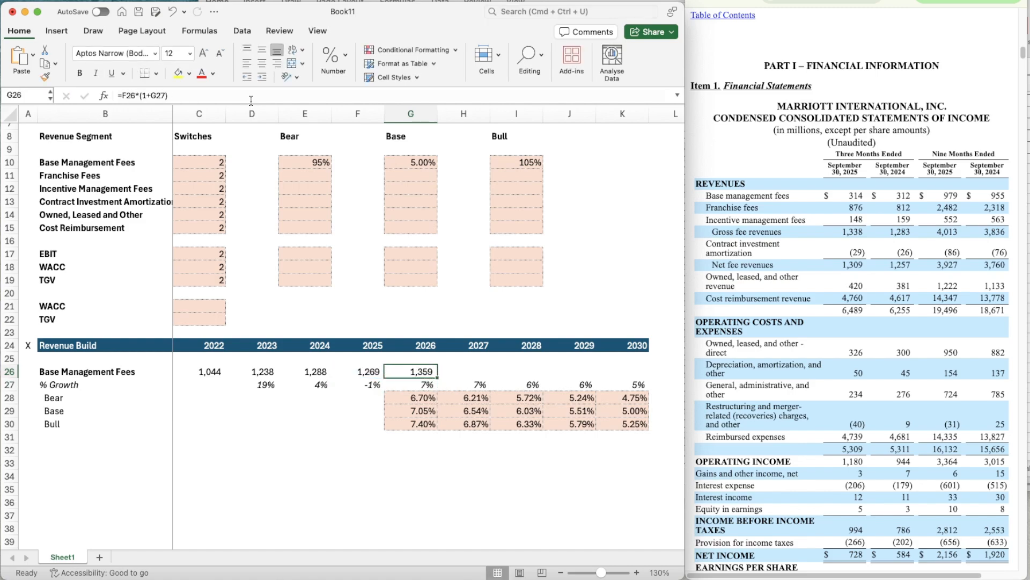
- Copy the G26 Base Management Fees projection formula across 2027 to 2030 (H26:K26)
{"action": "key", "text": "super+c"}
{"action": "key", "text": "shift+Right"}
{"action": "key", "text": "shift+Right"}
{"action": "key", "text": "shift+Right"}
{"action": "key", "text": "shift+Right"}
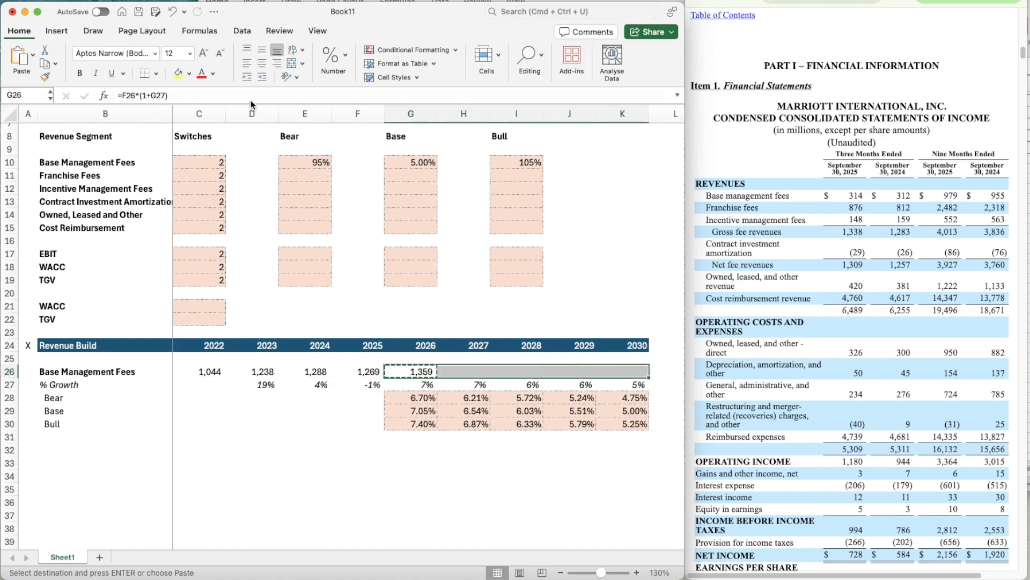
{"action": "key", "text": "super+v"}
{"action": "key", "text": "Escape"}
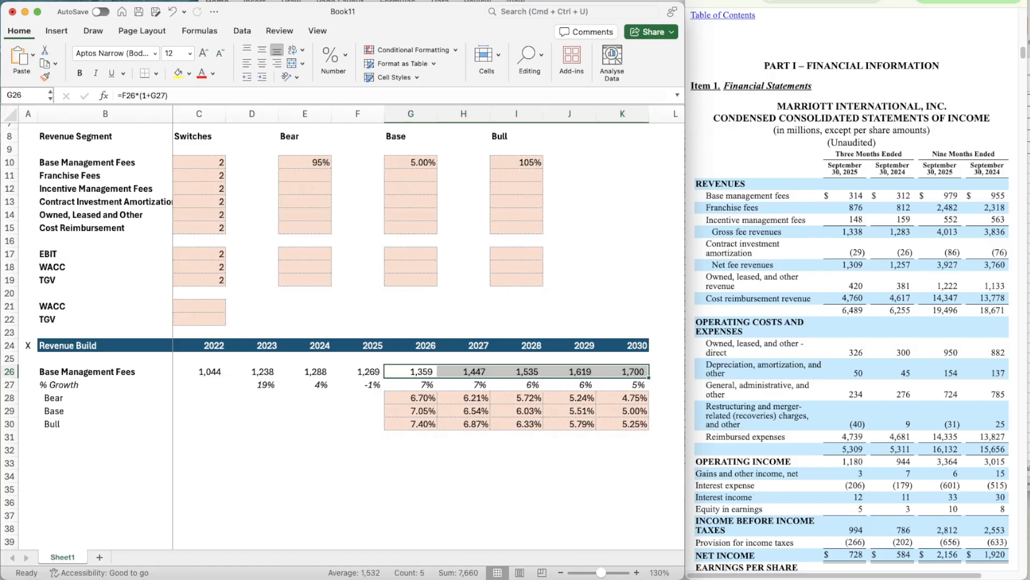
- Test the Base Management Fees switch in C10 with 1 and 3, and set it back to 2
{"action": "left_click", "coordinate": [207, 164]}
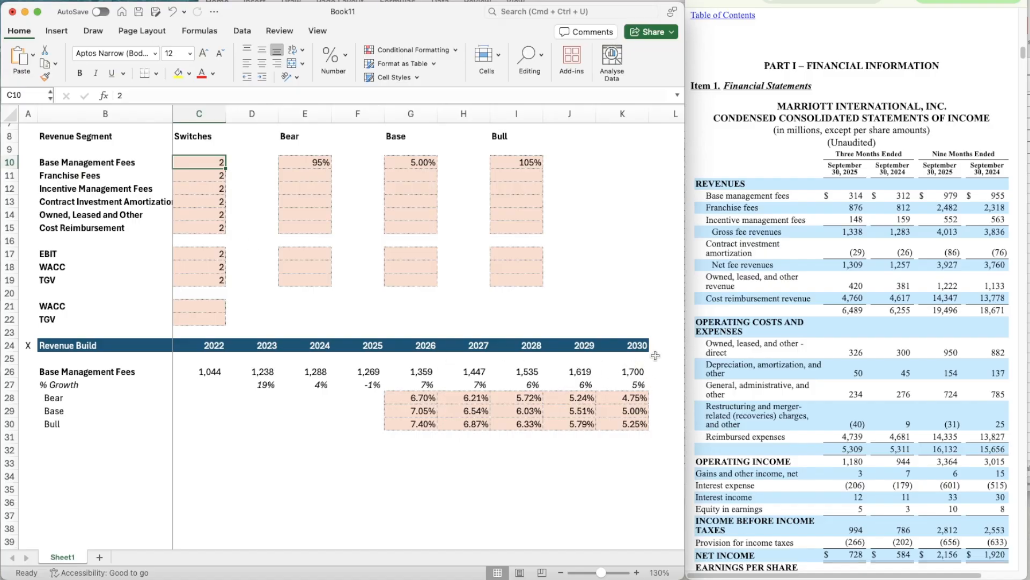
{"action": "type", "text": "1"}
{"action": "key", "text": "Return"}
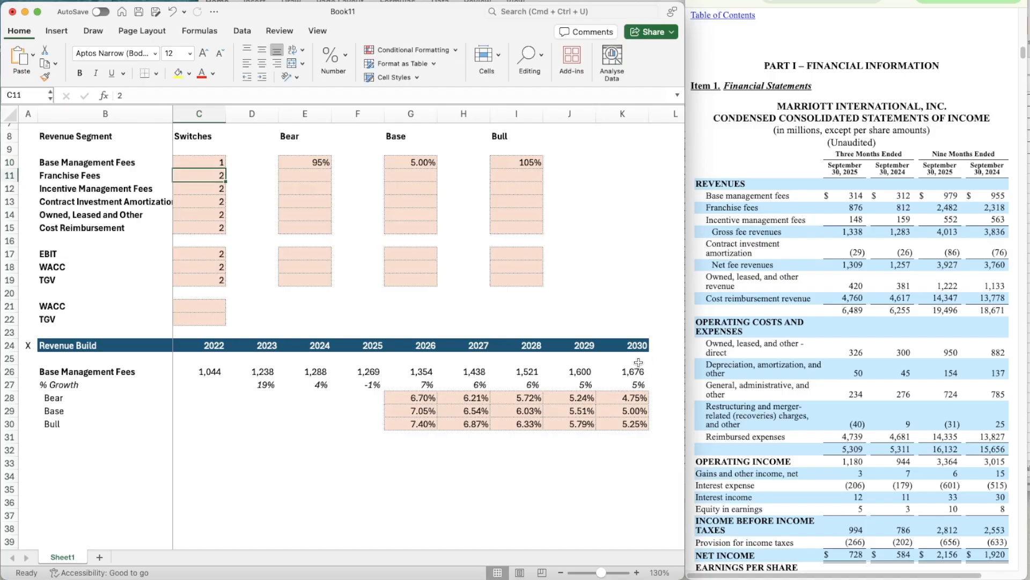
{"action": "key", "text": "Up"}
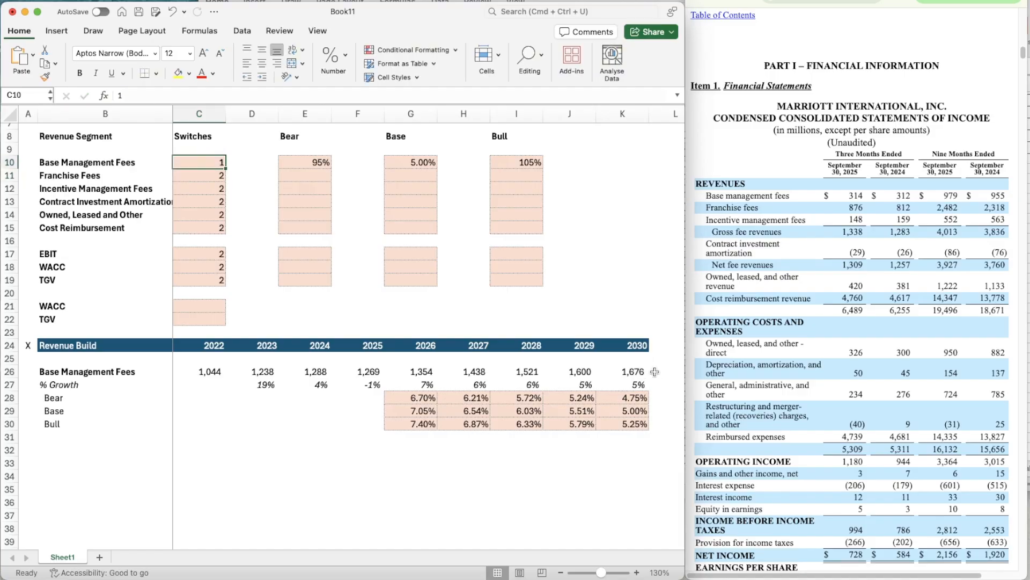
{"action": "type", "text": "3"}
{"action": "key", "text": "Return"}
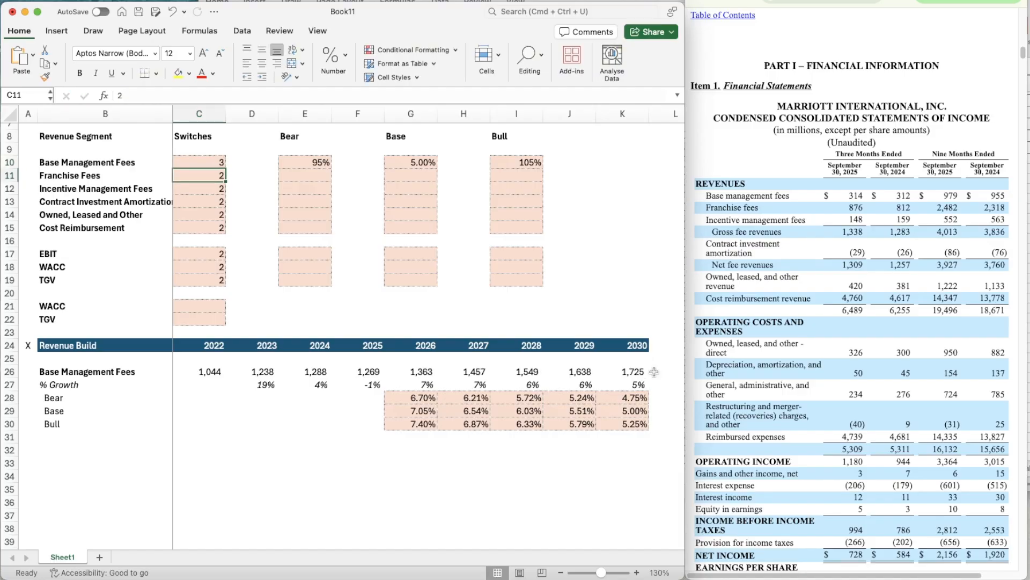
{"action": "key", "text": "Up"}
{"action": "type", "text": "2"}
{"action": "key", "text": "Return"}
- Copy the whole Base Management Fees block (B26:K30) and paste it below, starting at B32
{"action": "scroll", "coordinate": [245, 432], "scroll_direction": "down", "scroll_amount": 4}
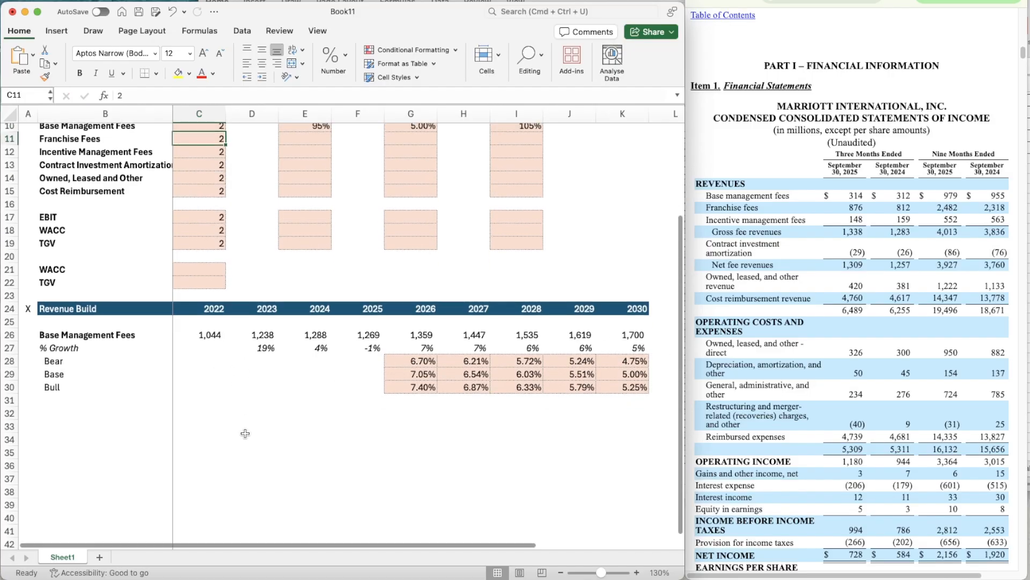
{"action": "scroll", "coordinate": [245, 433], "scroll_direction": "down", "scroll_amount": 2}
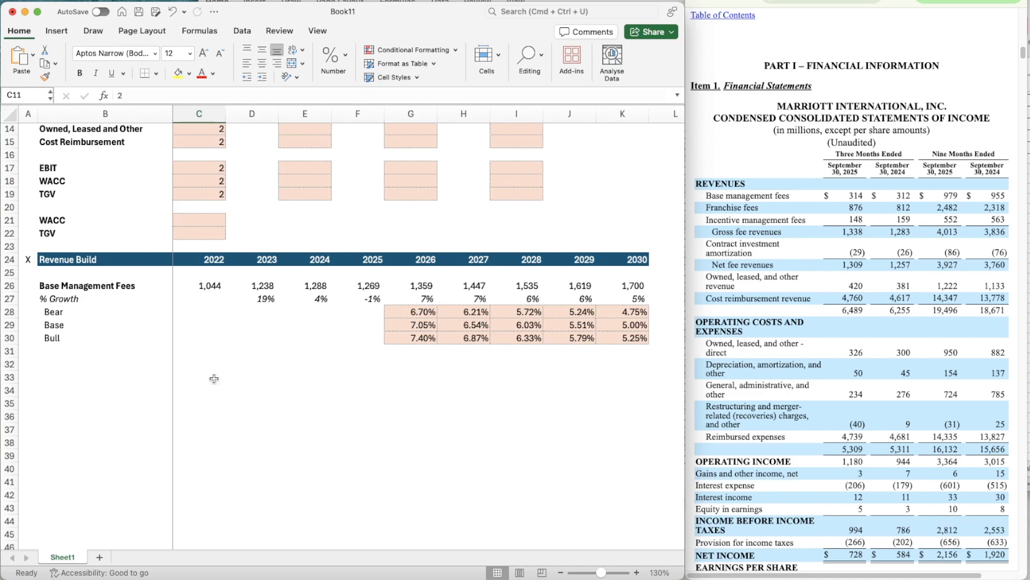
{"action": "left_click", "coordinate": [51, 288]}
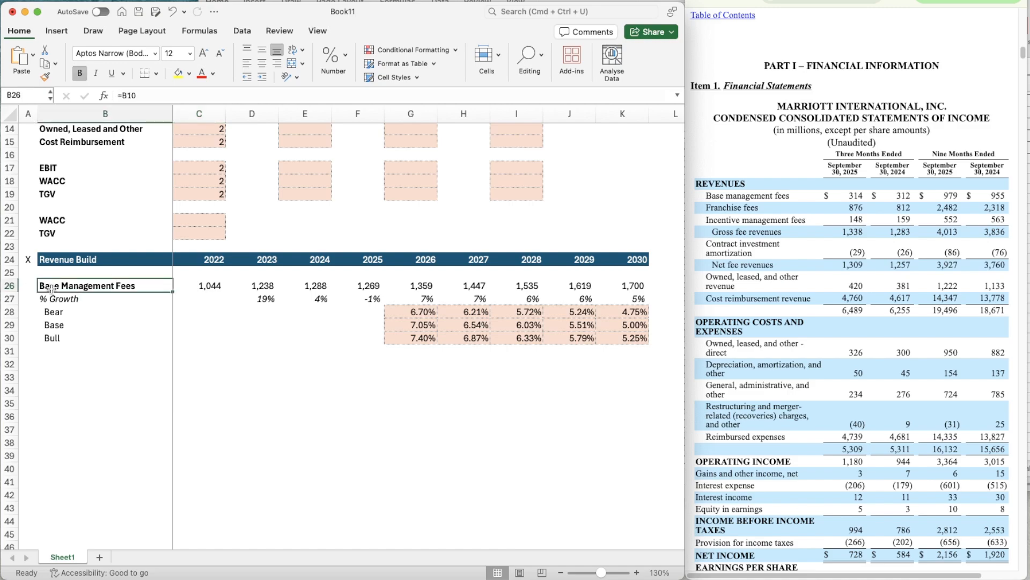
{"action": "key", "text": "shift+Down"}
{"action": "key", "text": "shift+Down"}
{"action": "key", "text": "shift+Down"}
{"action": "key", "text": "shift+Down"}
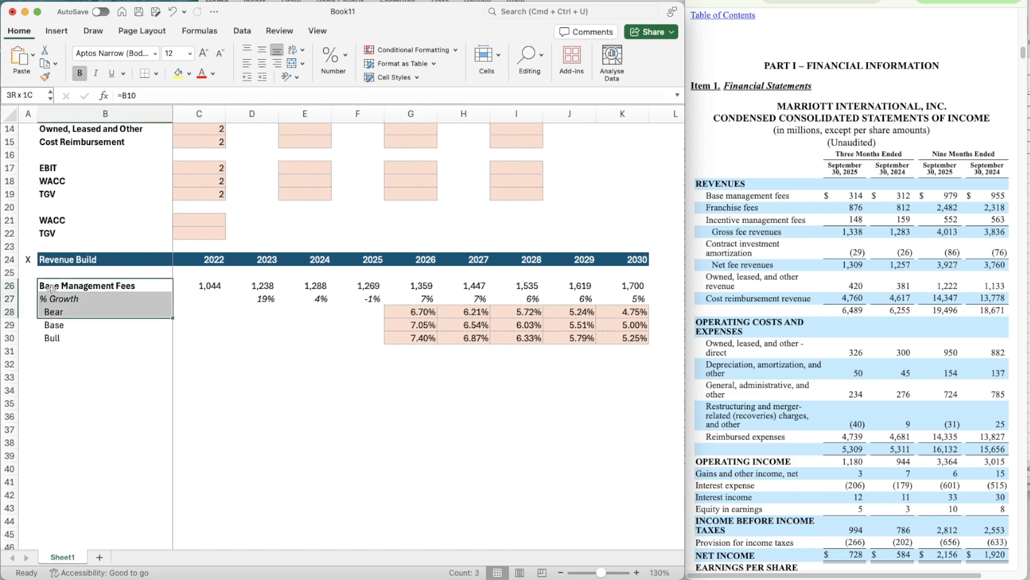
{"action": "key", "text": "shift+Right"}
{"action": "key", "text": "shift+Right"}
{"action": "key", "text": "shift+Right"}
{"action": "key", "text": "shift+Right"}
{"action": "key", "text": "shift+Right"}
{"action": "key", "text": "shift+Right"}
{"action": "key", "text": "shift+Right"}
{"action": "key", "text": "shift+Right"}
{"action": "key", "text": "shift+Right"}
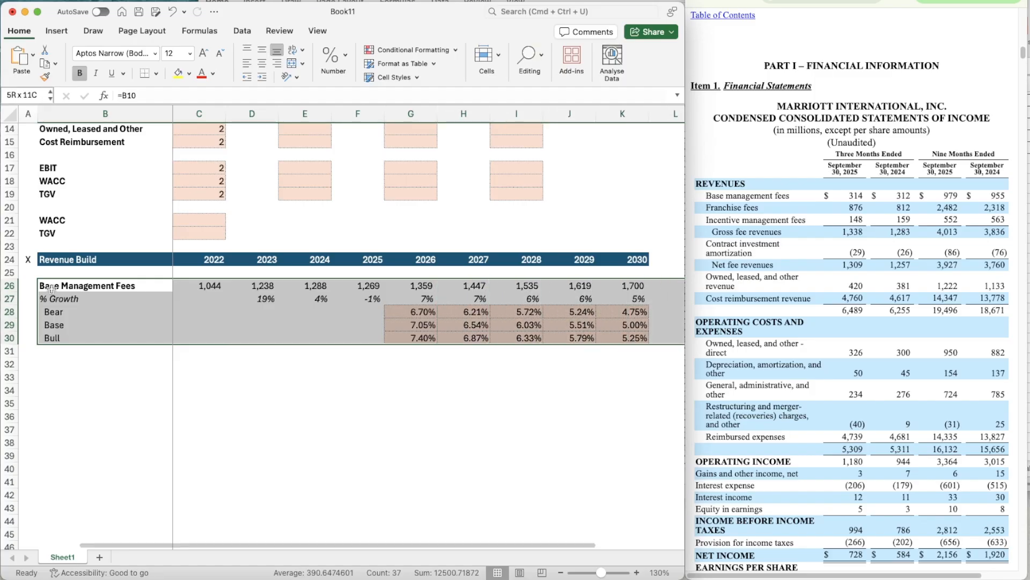
{"action": "key", "text": "super+c"}
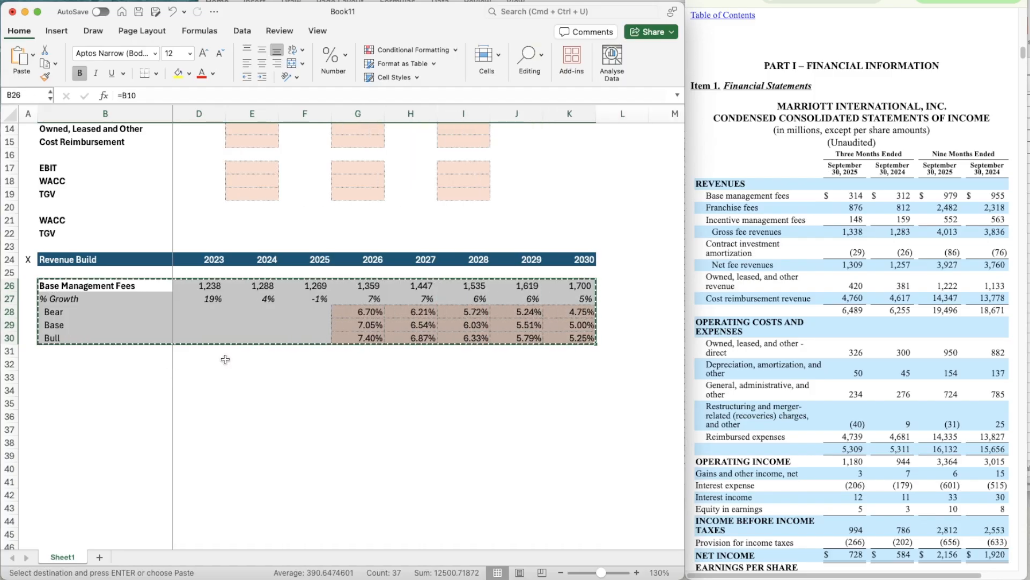
{"action": "scroll", "coordinate": [241, 361], "scroll_direction": "left", "scroll_amount": 2}
{"action": "left_click", "coordinate": [80, 368]}
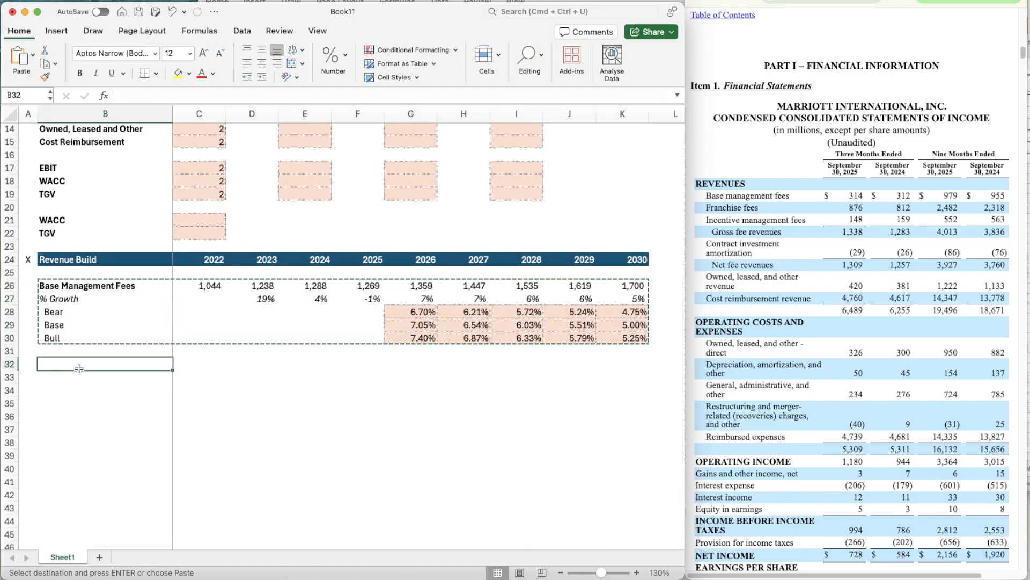
{"action": "key", "text": "super+v"}
- Set the heading of the pasted block in B32 to Franchise Fees
{"action": "left_click", "coordinate": [79, 368]}
{"action": "type", "text": "="}
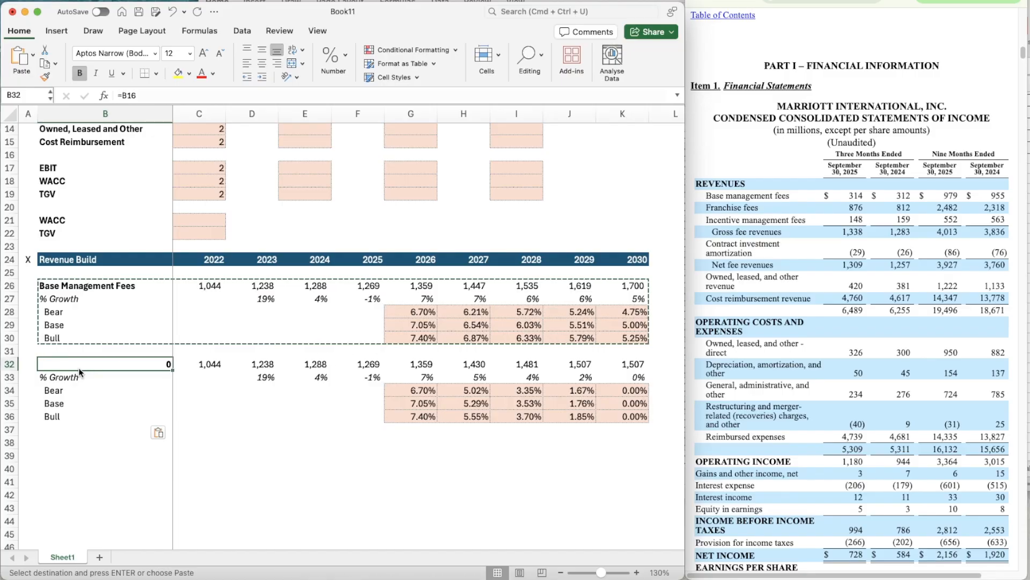
{"action": "key", "text": "BackSpace"}
{"action": "type", "text": "Franchise Fees"}
{"action": "key", "text": "Return"}
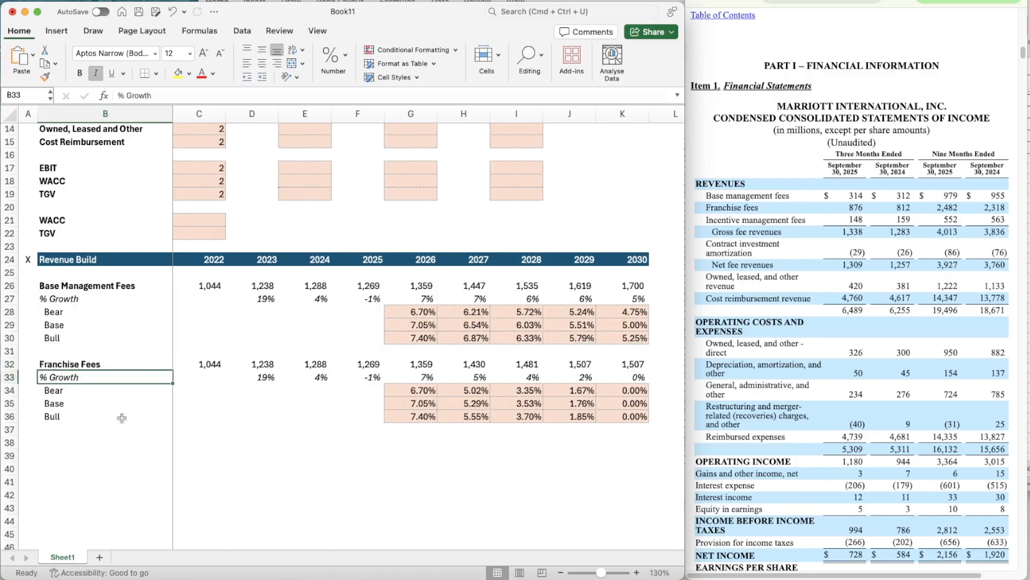
- Enter the annual filing's Franchise Fees in row 32: 2505 for 2022, 2831 for 2023 and 3113 for 2024
{"action": "key", "text": "Right"}
{"action": "key", "text": "Up"}
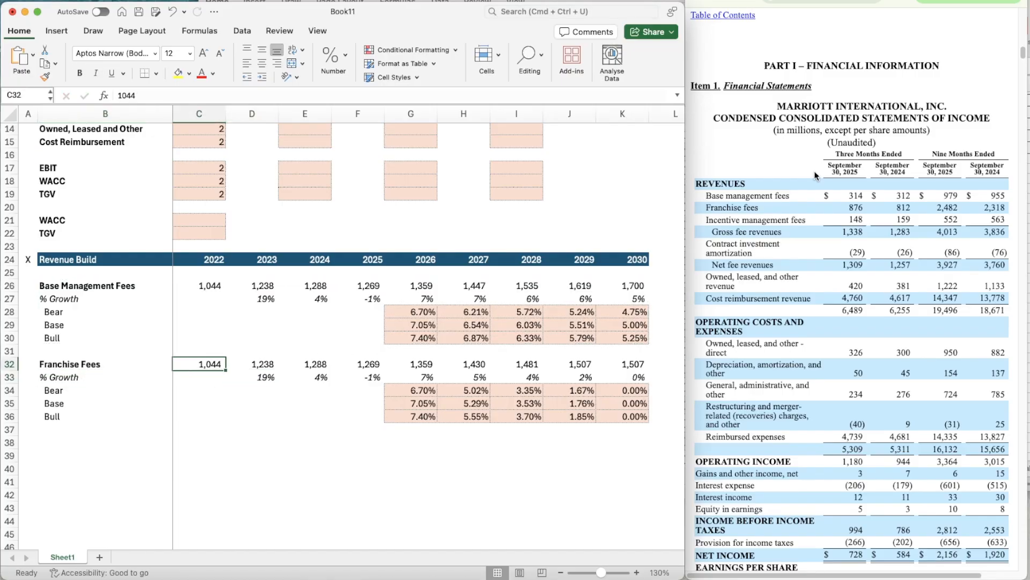
{"action": "left_click", "coordinate": [858, 1]}
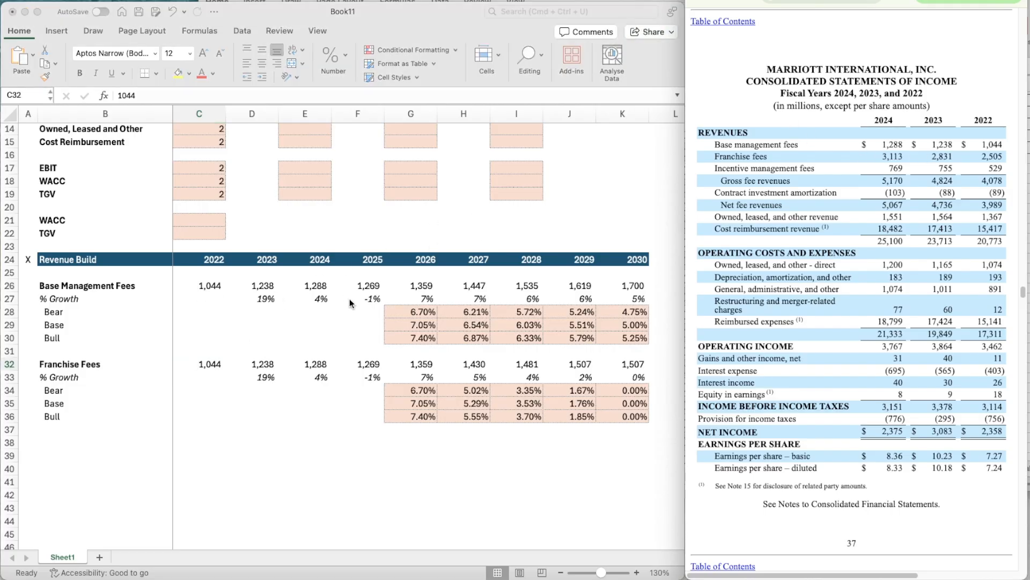
{"action": "left_click", "coordinate": [187, 365]}
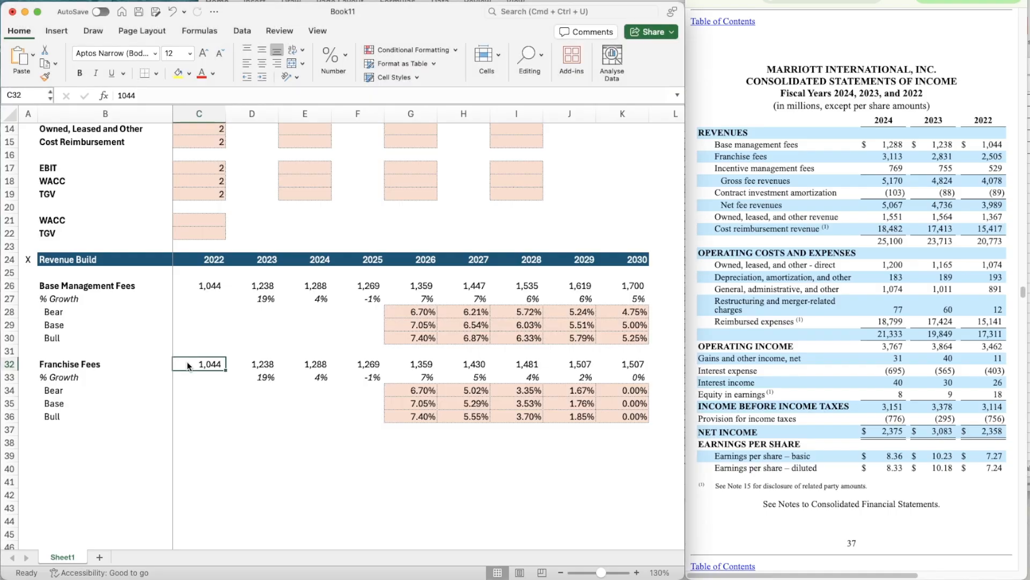
{"action": "type", "text": "2505"}
{"action": "key", "text": "Tab"}
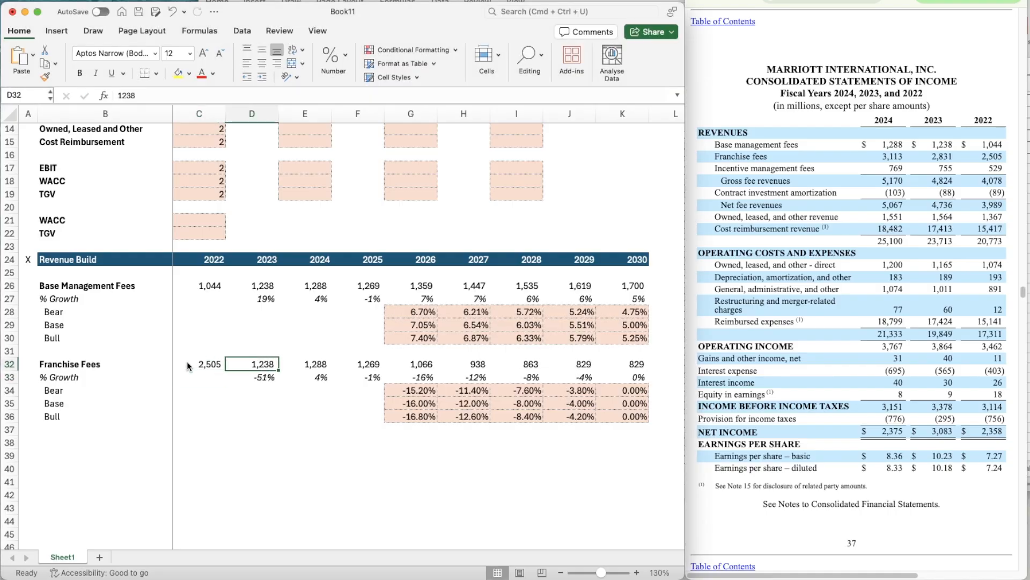
{"action": "type", "text": "2831"}
{"action": "key", "text": "Tab"}
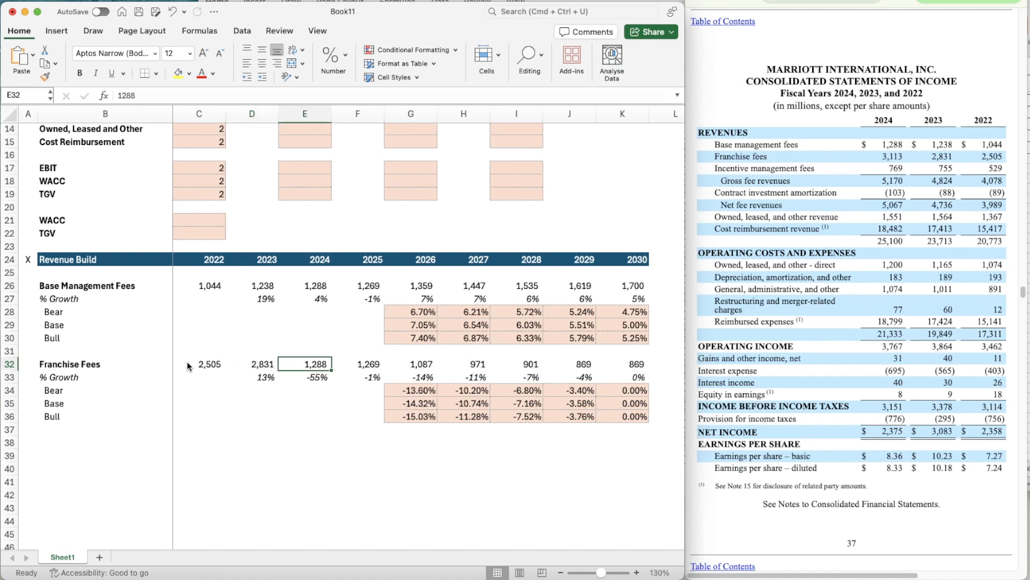
{"action": "type", "text": "3113"}
{"action": "key", "text": "Tab"}
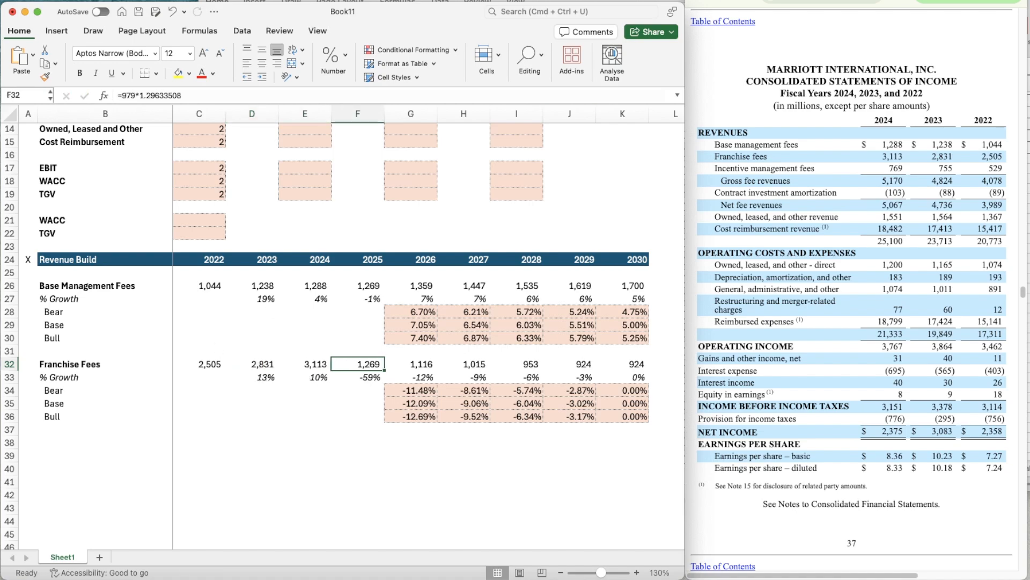
- Return to the quarterly filing and enter =E32/2318 in E36 to calculate the 2024 full-year to nine-month Franchise Fees ratio
{"action": "left_click", "coordinate": [837, 1]}
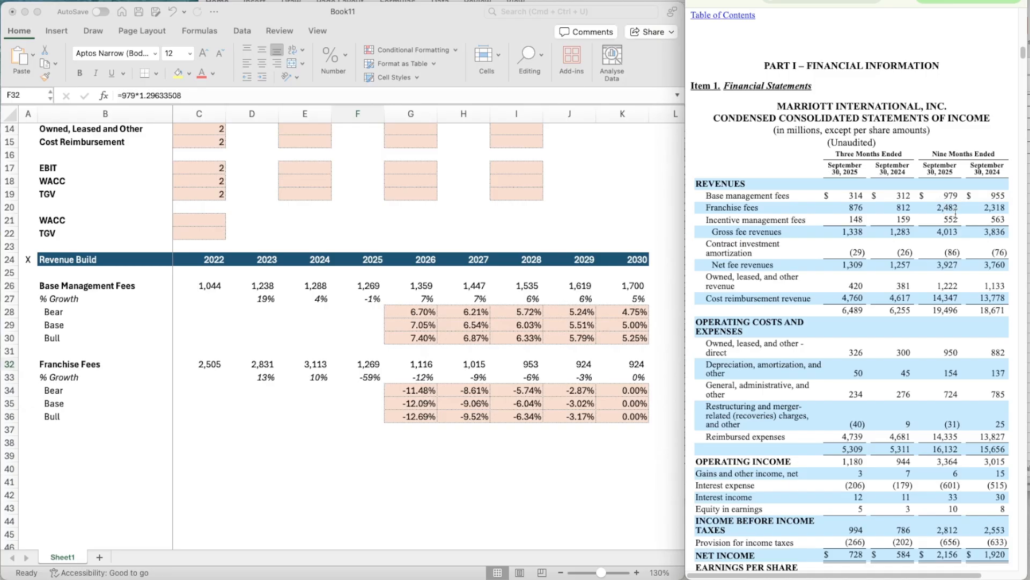
{"action": "left_click", "coordinate": [294, 419]}
{"action": "left_click", "coordinate": [302, 421]}
{"action": "type", "text": "="}
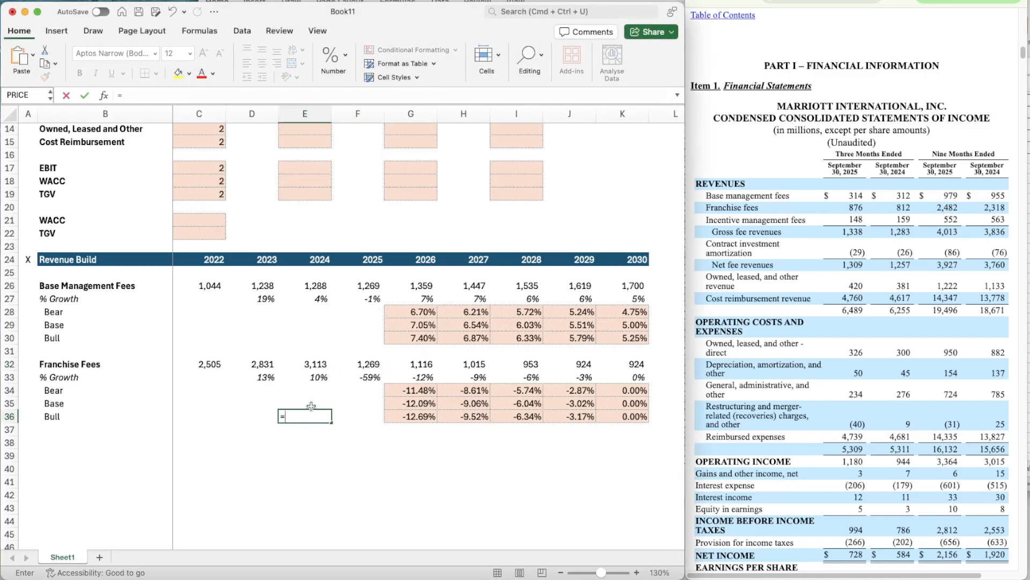
{"action": "key", "text": "Up"}
{"action": "key", "text": "Up"}
{"action": "key", "text": "Up"}
{"action": "key", "text": "Up"}
{"action": "type", "text": "/"}
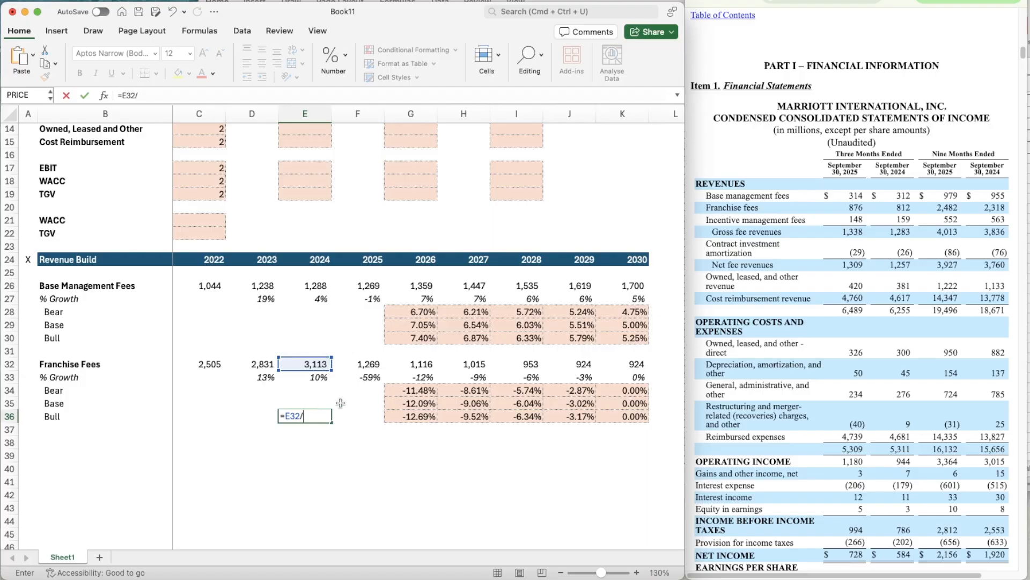
{"action": "type", "text": "2318"}
{"action": "key", "text": "Return"}
- Replace the 2025 Franchise Fees formula in F32 with =2482*1.34296808 to annualise the nine-month figure
{"action": "key", "text": "Up"}
{"action": "key", "text": "Up"}
{"action": "key", "text": "Up"}
{"action": "key", "text": "Right"}
{"action": "key", "text": "Right"}
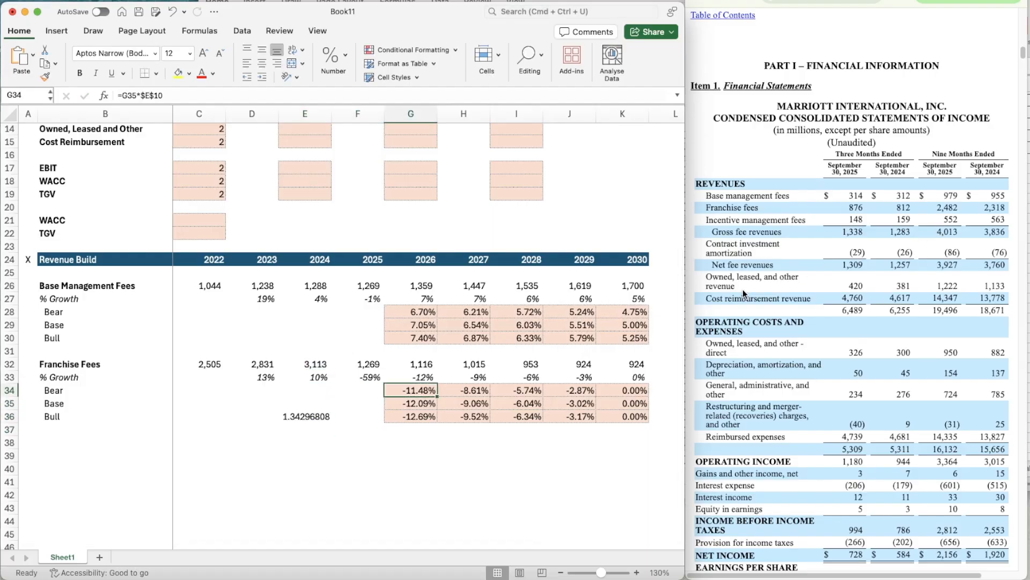
{"action": "key", "text": "Up"}
{"action": "key", "text": "Left"}
{"action": "key", "text": "Up"}
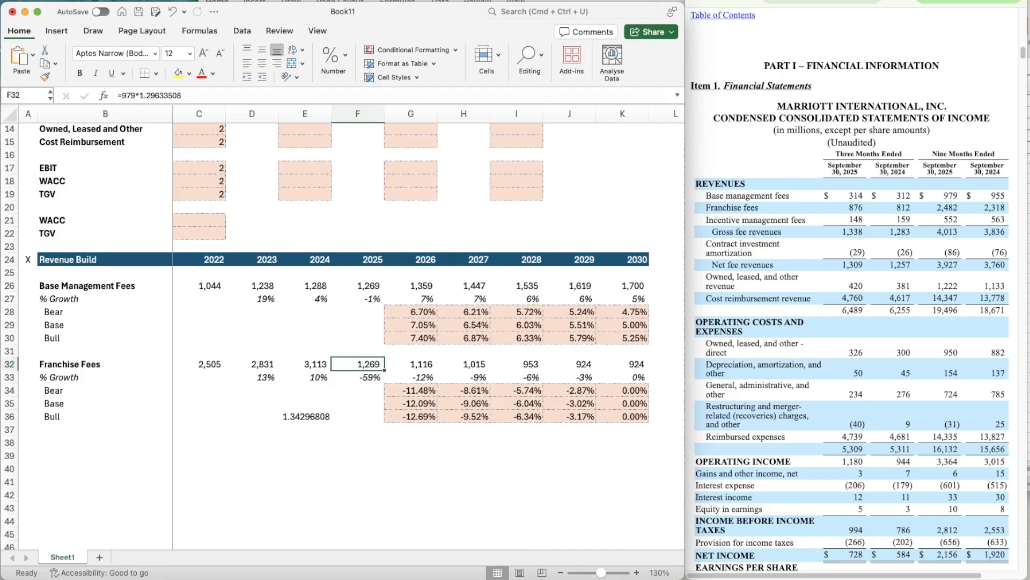
{"action": "key", "text": "super+Tab"}
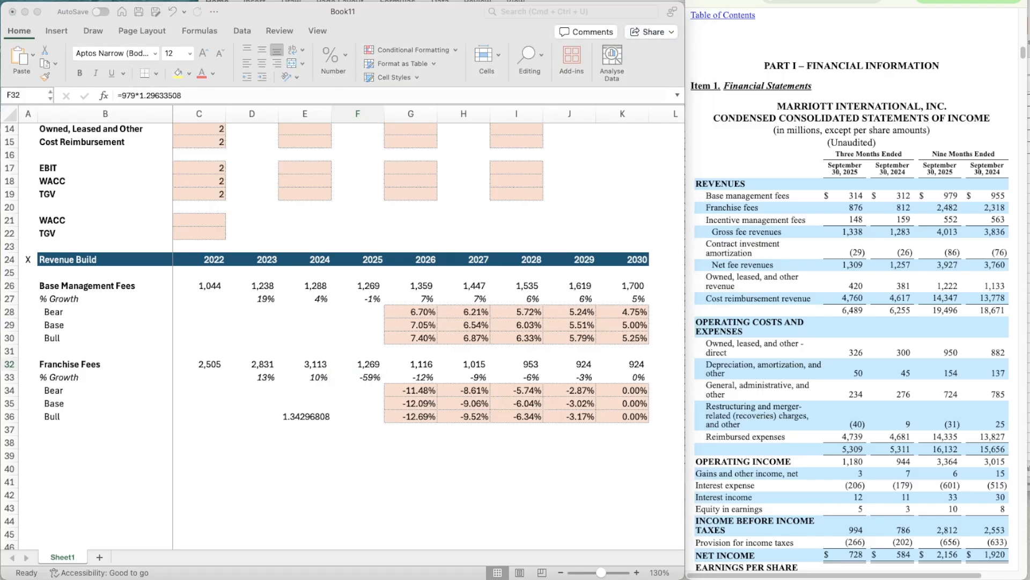
{"action": "left_click", "coordinate": [365, 366]}
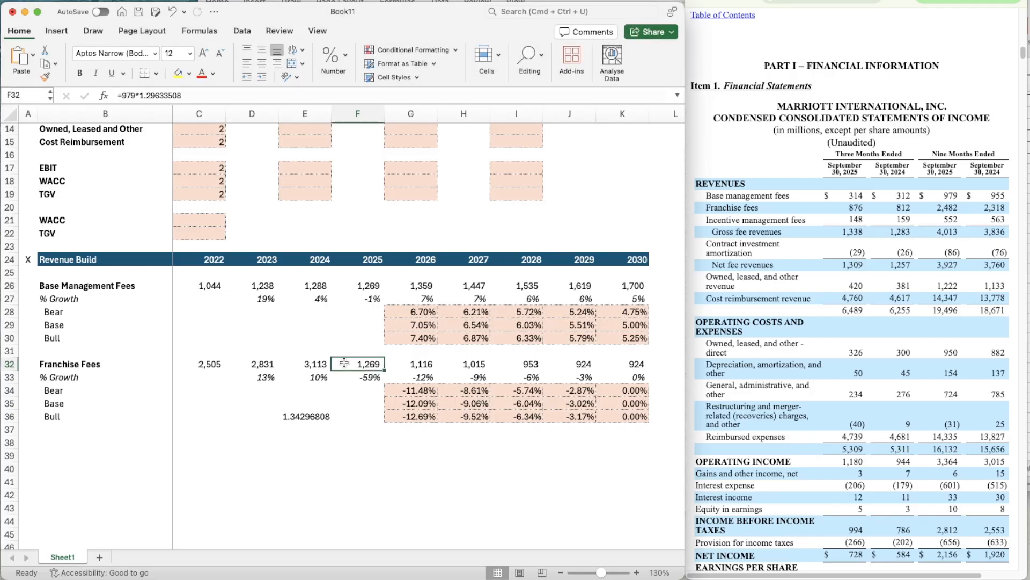
{"action": "type", "text": "="}
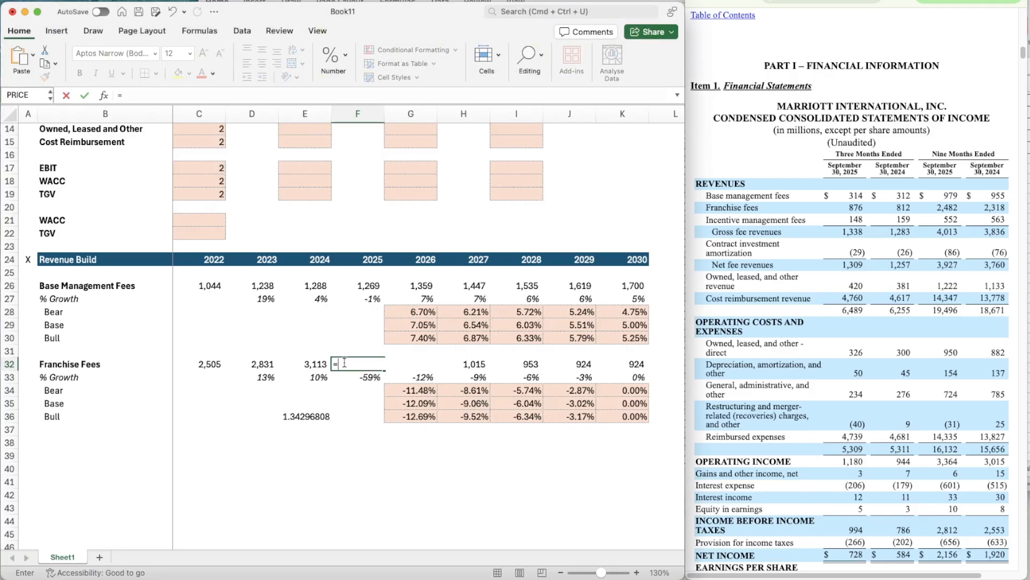
{"action": "type", "text": "248"}
{"action": "type", "text": "2*1.34296"}
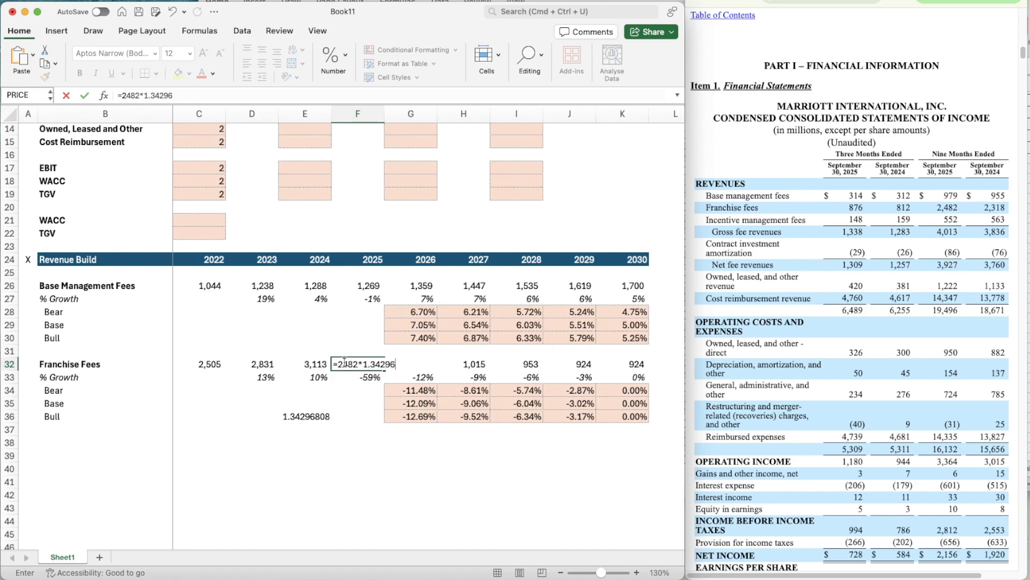
{"action": "type", "text": "808"}
{"action": "key", "text": "Return"}
- Clear the temporary full-year to nine-month ratio from E36
{"action": "key", "text": "Down"}
{"action": "key", "text": "Down"}
{"action": "key", "text": "Down"}
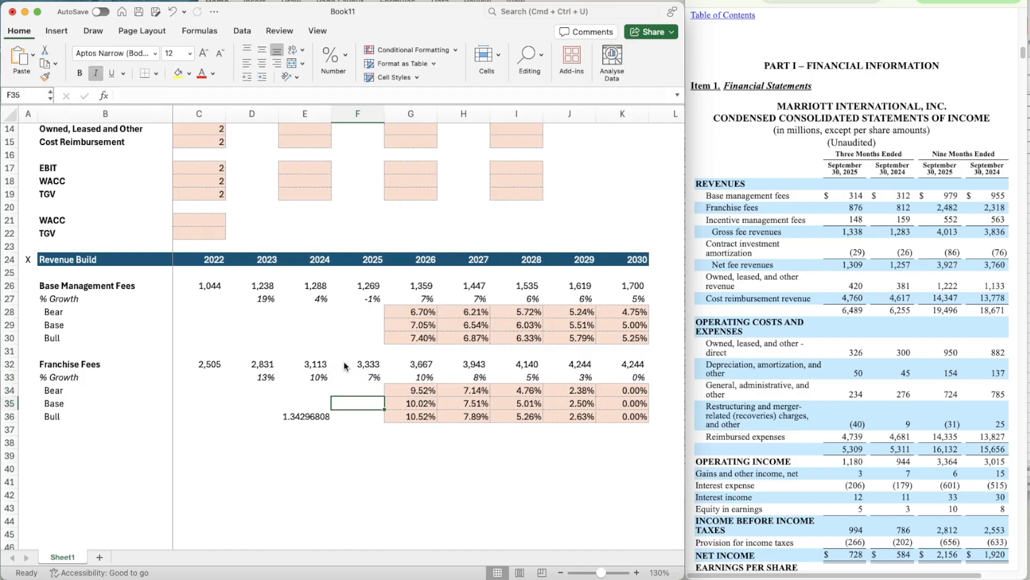
{"action": "key", "text": "Left"}
{"action": "key", "text": "Delete"}
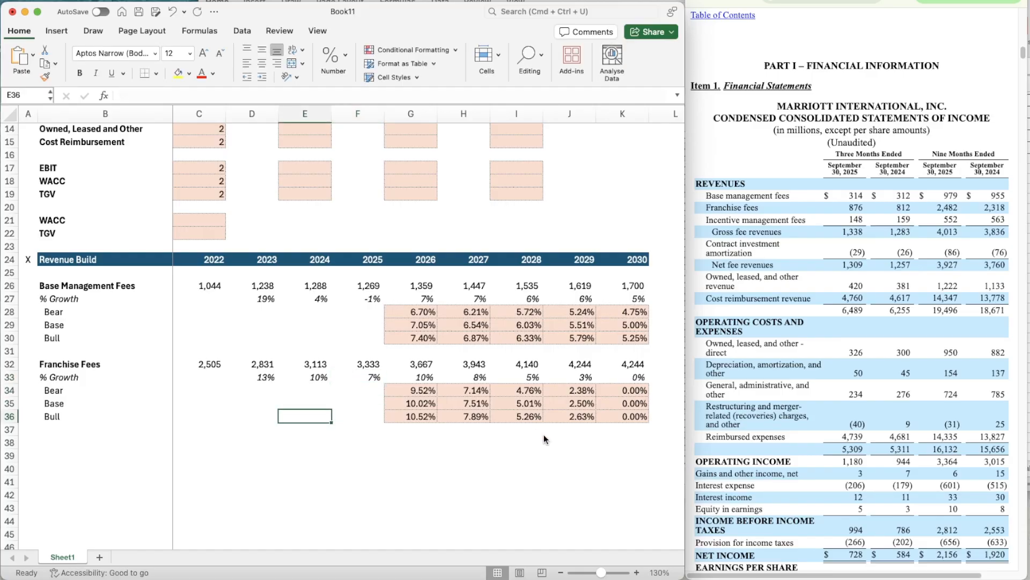
- Set the base-case terminal growth assumption for Franchise Fees in G11 to 6%
{"action": "left_click", "coordinate": [618, 405]}
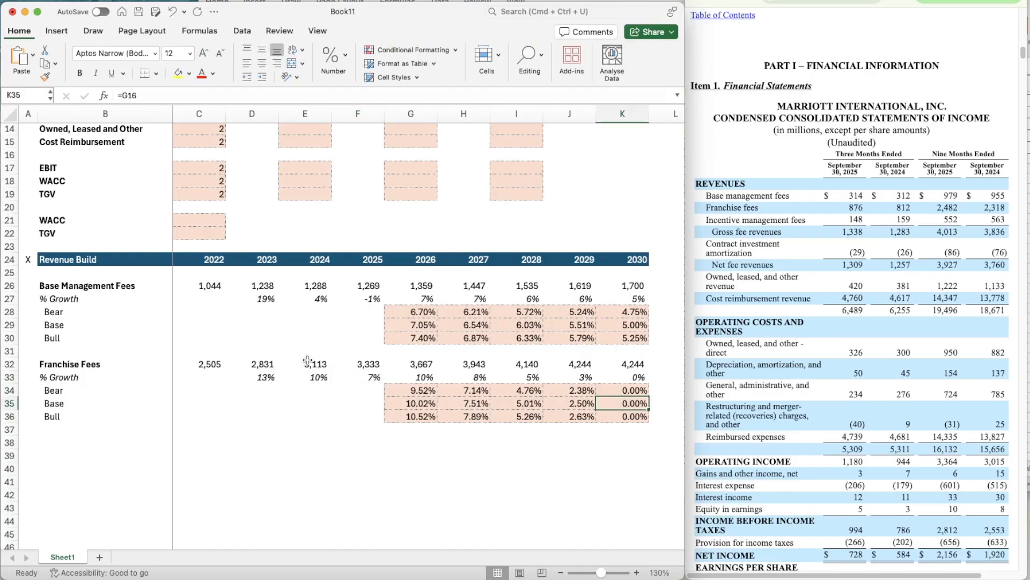
{"action": "scroll", "coordinate": [387, 348], "scroll_direction": "up", "scroll_amount": 2}
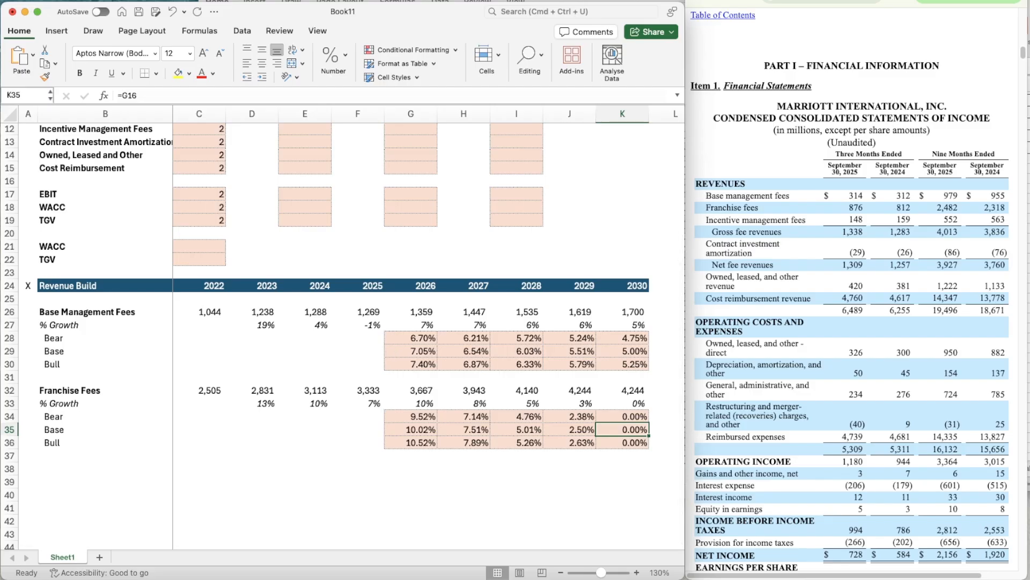
{"action": "key", "text": "super+Tab"}
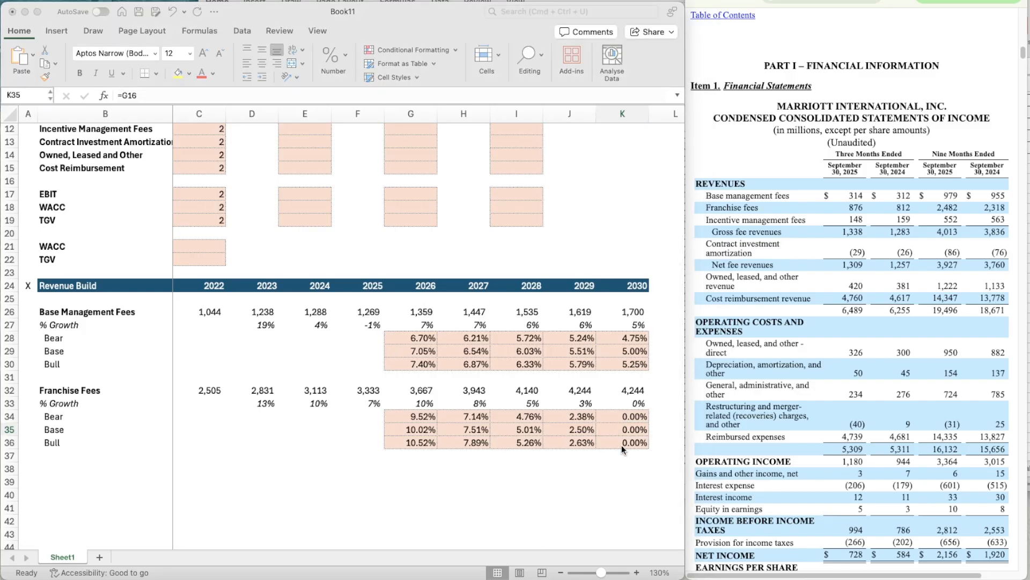
{"action": "left_click", "coordinate": [631, 428]}
{"action": "scroll", "coordinate": [463, 234], "scroll_direction": "up", "scroll_amount": 3}
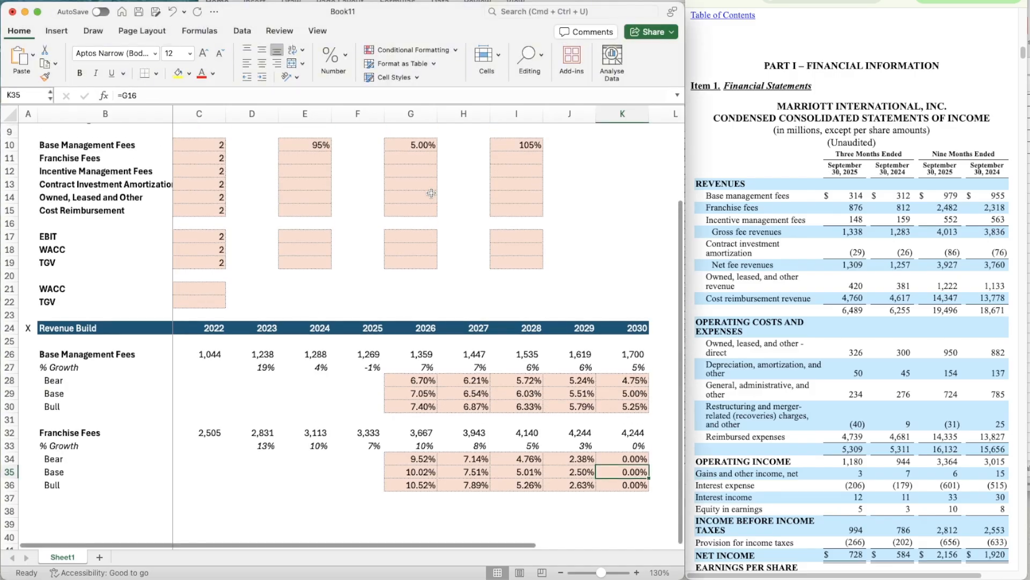
{"action": "left_click", "coordinate": [406, 148]}
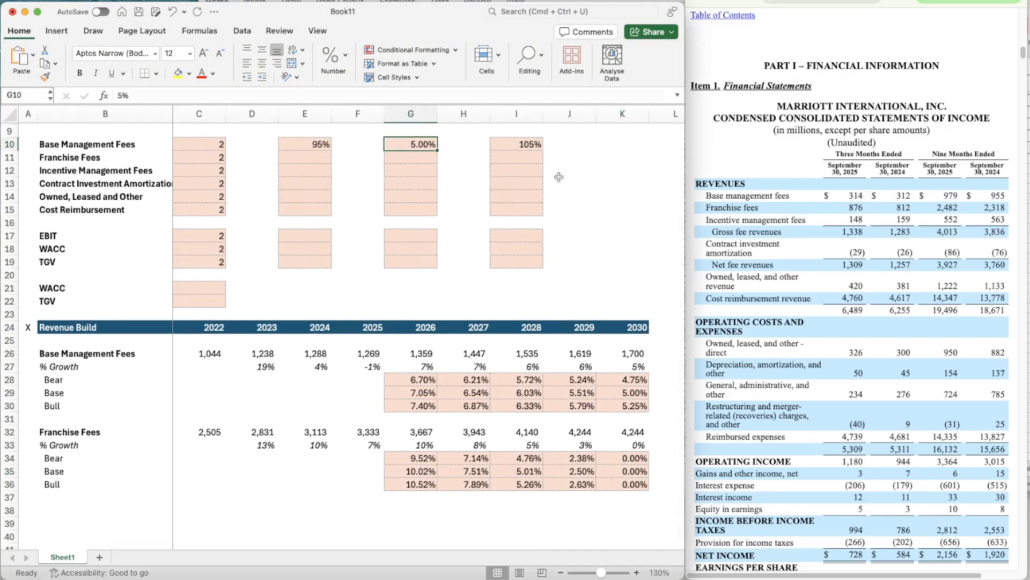
{"action": "key", "text": "Down"}
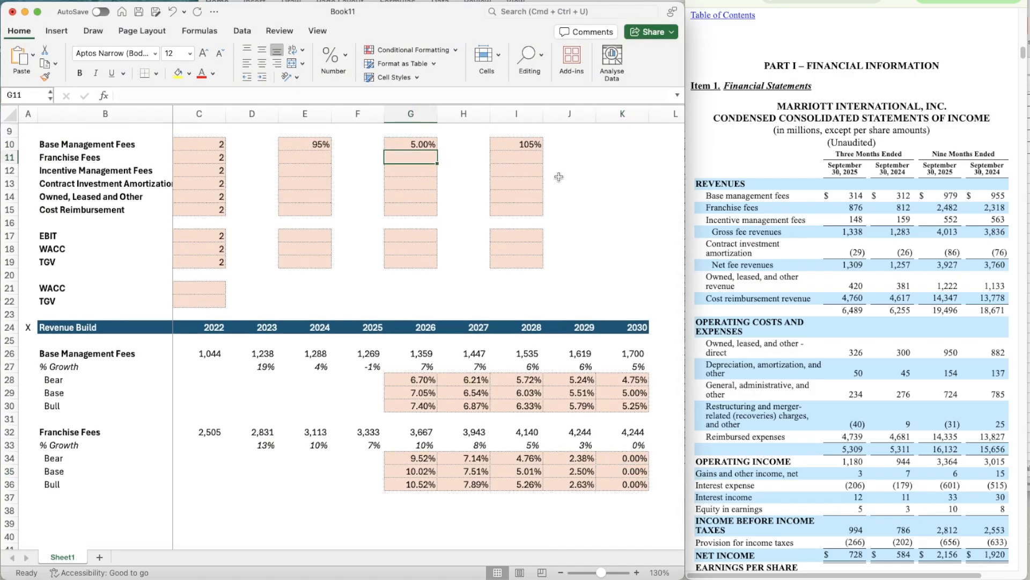
{"action": "type", "text": "6%"}
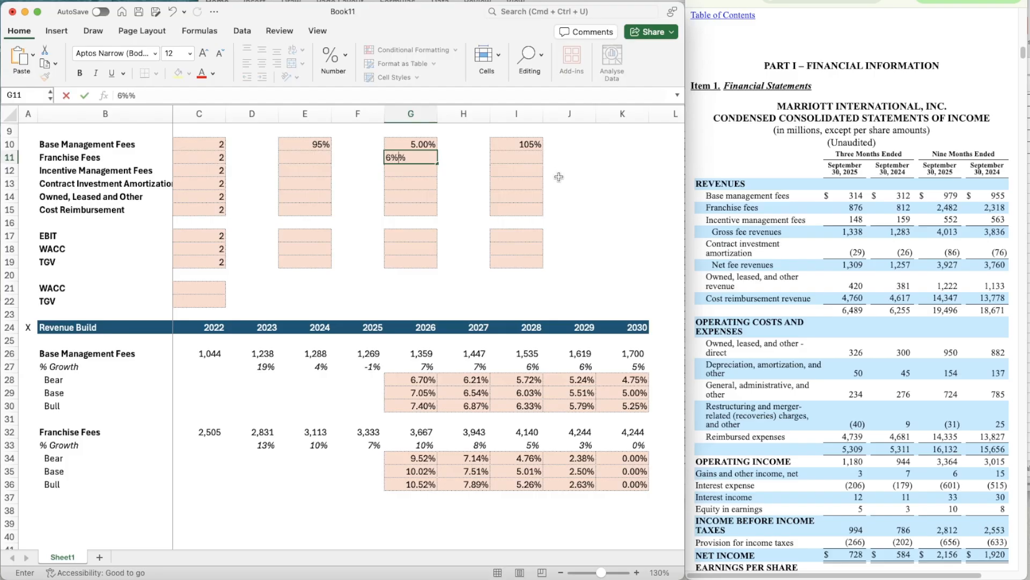
{"action": "key", "text": "ctrl+Return"}
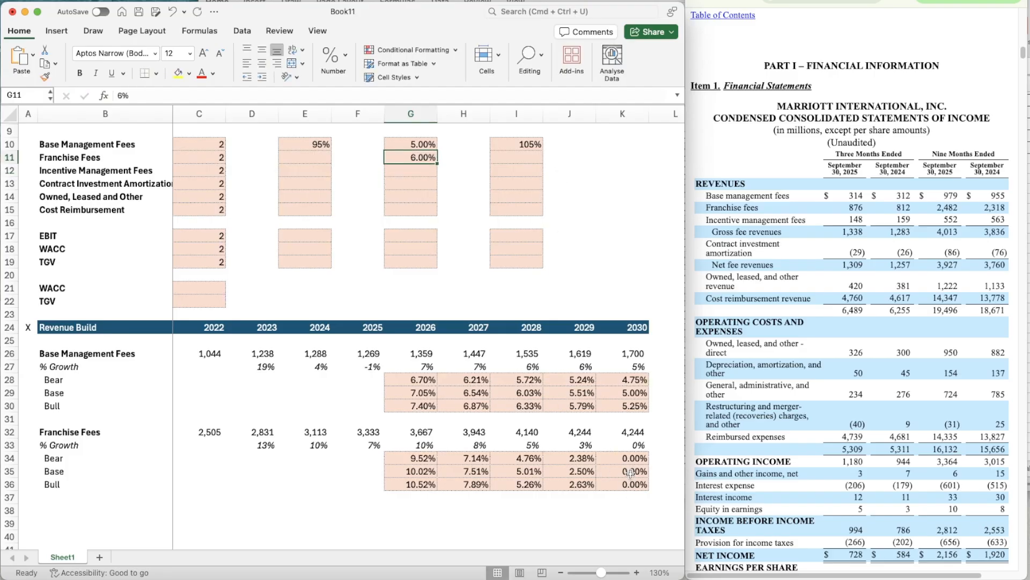
- Link the 2030 Base growth rate of Franchise Fees in K35 to the assumption cell with =G11
{"action": "left_click", "coordinate": [630, 472]}
{"action": "type", "text": "=g"}
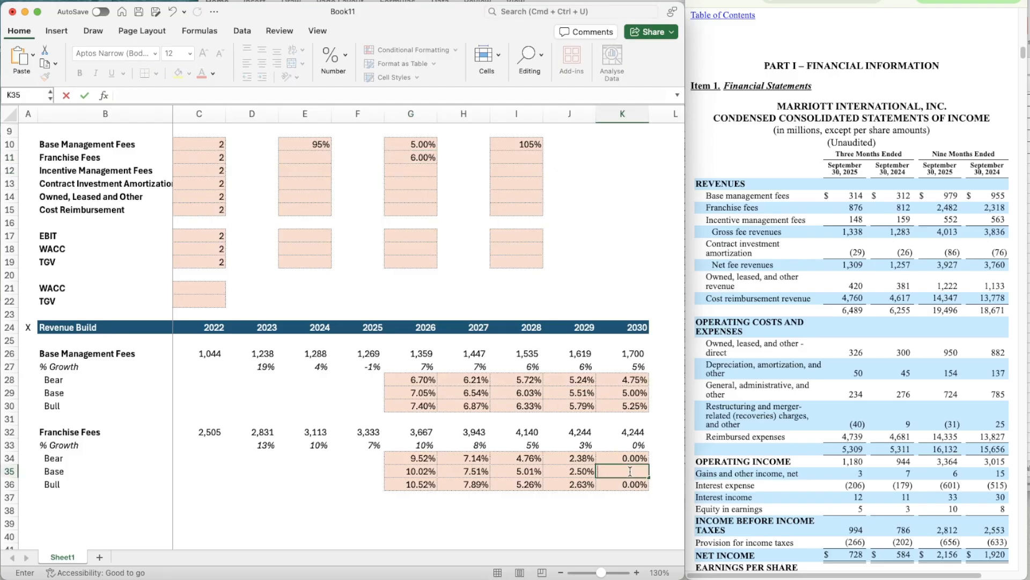
{"action": "type", "text": "11"}
{"action": "key", "text": "Return"}
{"action": "key", "text": "Left"}
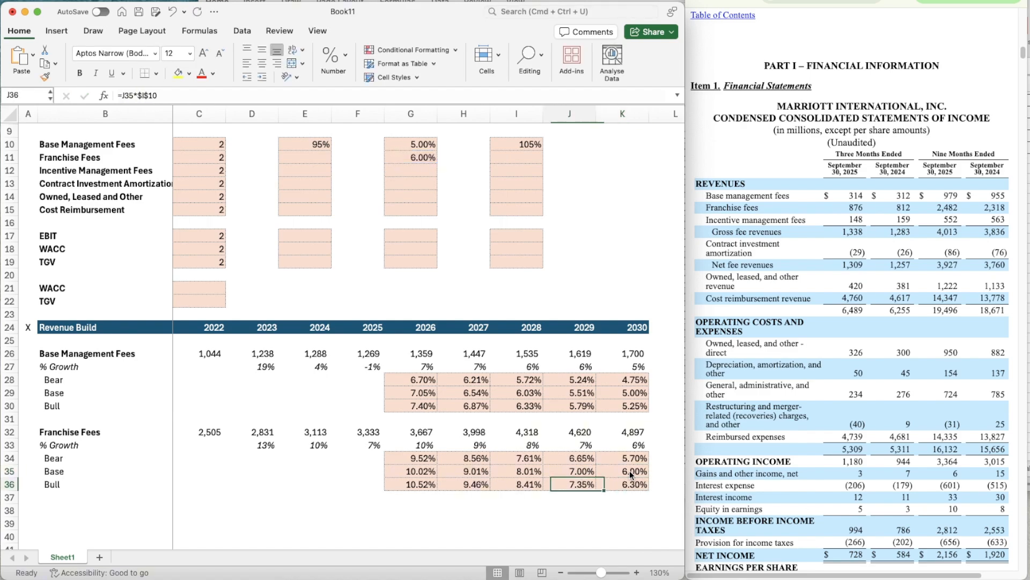
{"action": "key", "text": "Left"}
{"action": "key", "text": "Up"}
- Copy the Base Management Fees bear and bull multipliers, 95% and 105%, into the Franchise Fees cells E11 and I11
{"action": "scroll", "coordinate": [407, 493], "scroll_direction": "down", "scroll_amount": 1}
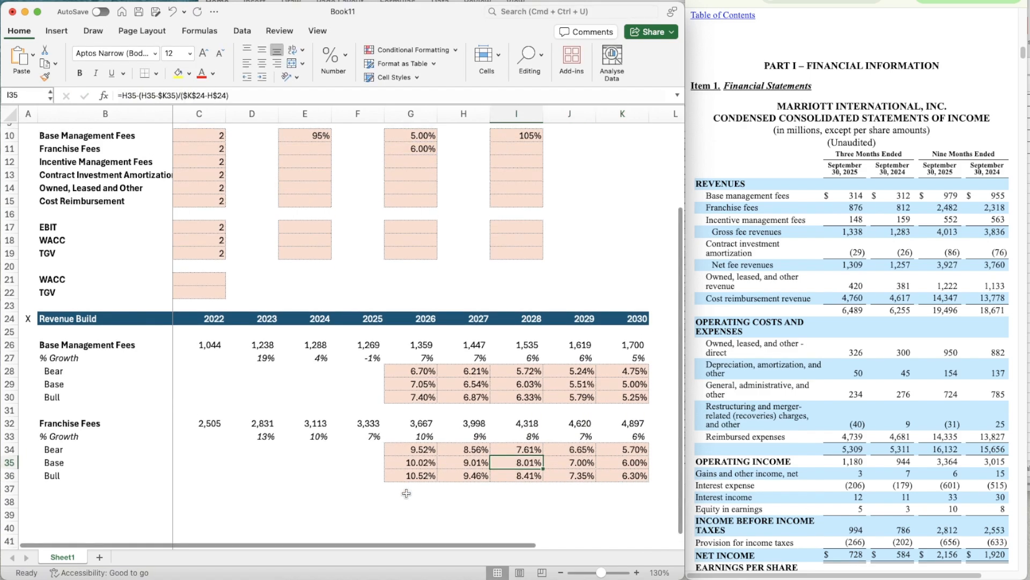
{"action": "left_click", "coordinate": [306, 131]}
{"action": "key", "text": "super+c"}
{"action": "key", "text": "Down"}
{"action": "key", "text": "super+v"}
{"action": "key", "text": "Right"}
{"action": "key", "text": "Right"}
{"action": "key", "text": "Right"}
{"action": "key", "text": "Right"}
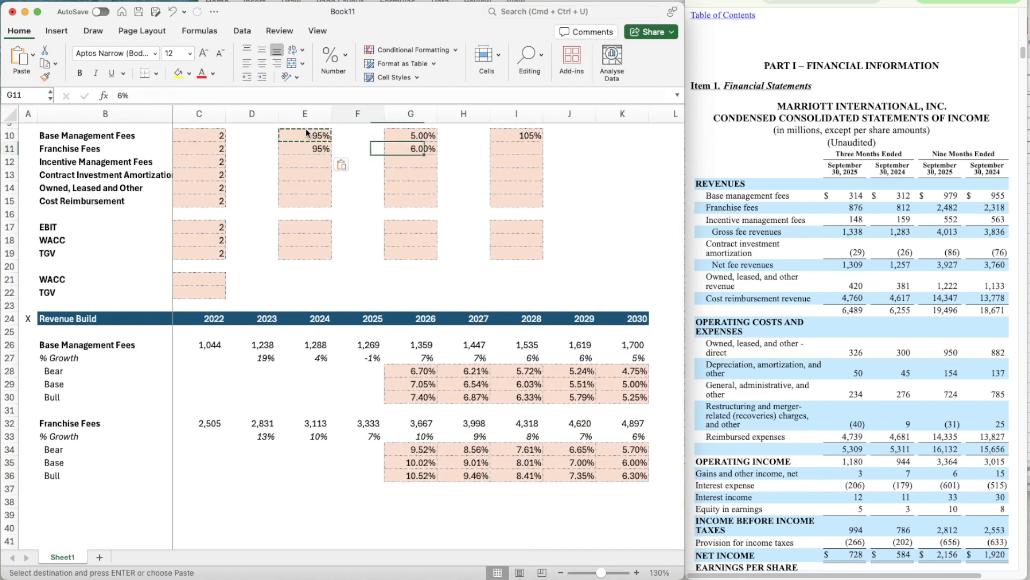
{"action": "key", "text": "Up"}
{"action": "key", "text": "super+c"}
{"action": "key", "text": "Down"}
{"action": "key", "text": "super+v"}
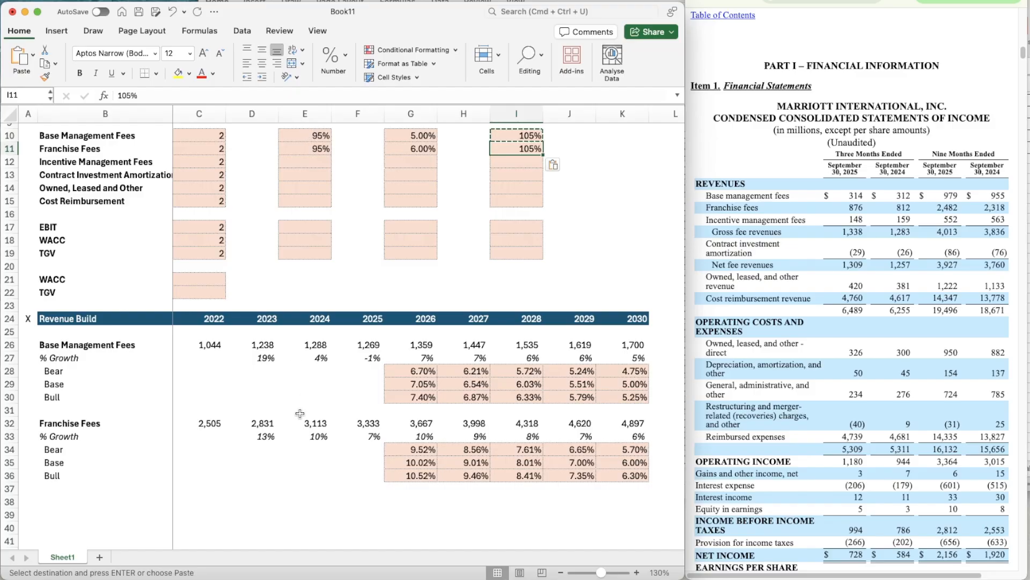
- Change the Franchise Fees Bear growth formula in G34 to =G35*$E$11 and copy it across to K34
{"action": "left_click", "coordinate": [409, 450]}
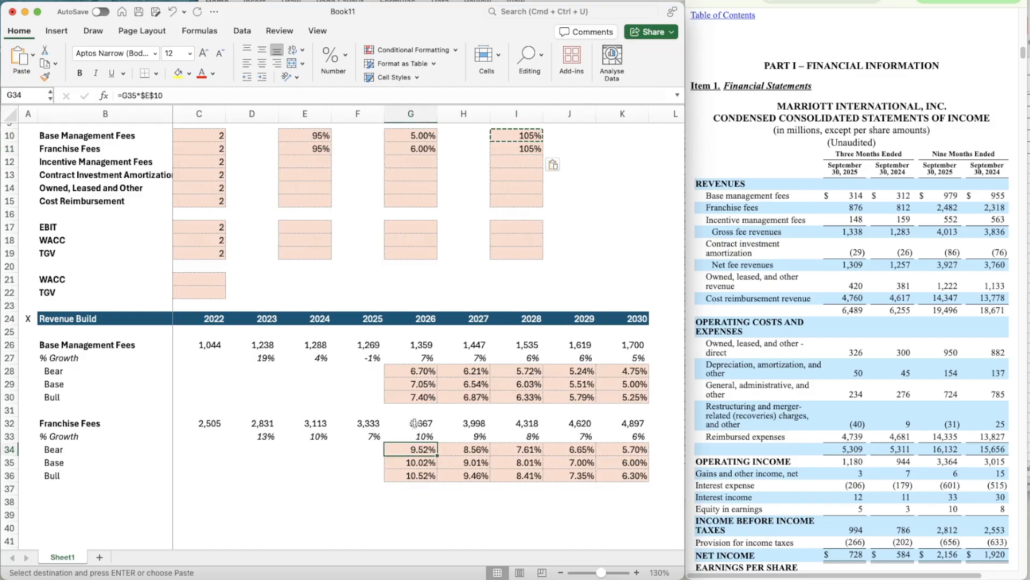
{"action": "key", "text": "F2"}
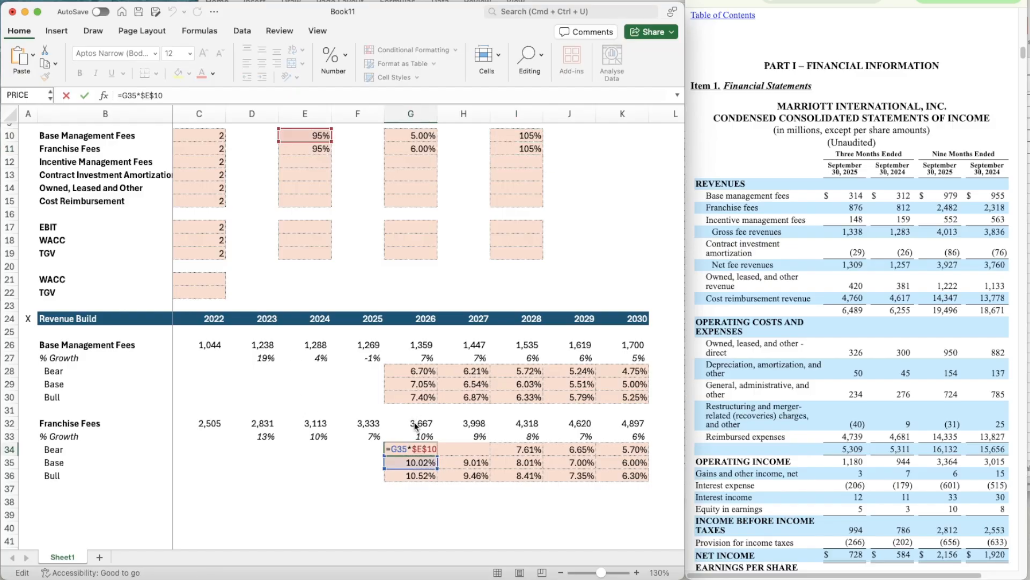
{"action": "key", "text": "BackSpace"}
{"action": "type", "text": "1"}
{"action": "key", "text": "ctrl+Return"}
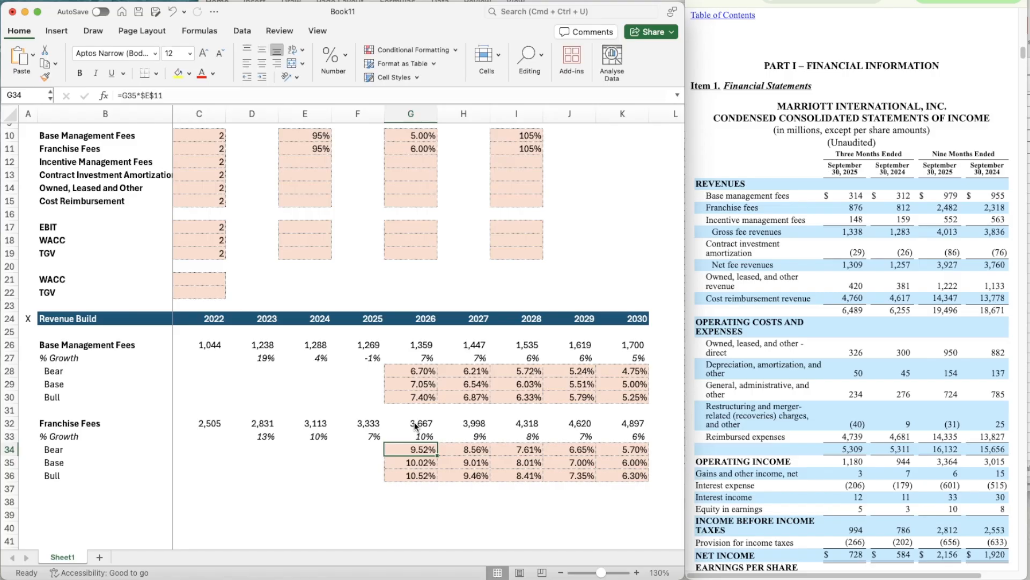
{"action": "key", "text": "super+c"}
{"action": "key", "text": "shift+Right"}
{"action": "key", "text": "shift+Right"}
{"action": "key", "text": "shift+Right"}
{"action": "key", "text": "shift+Right"}
{"action": "key", "text": "super+v"}
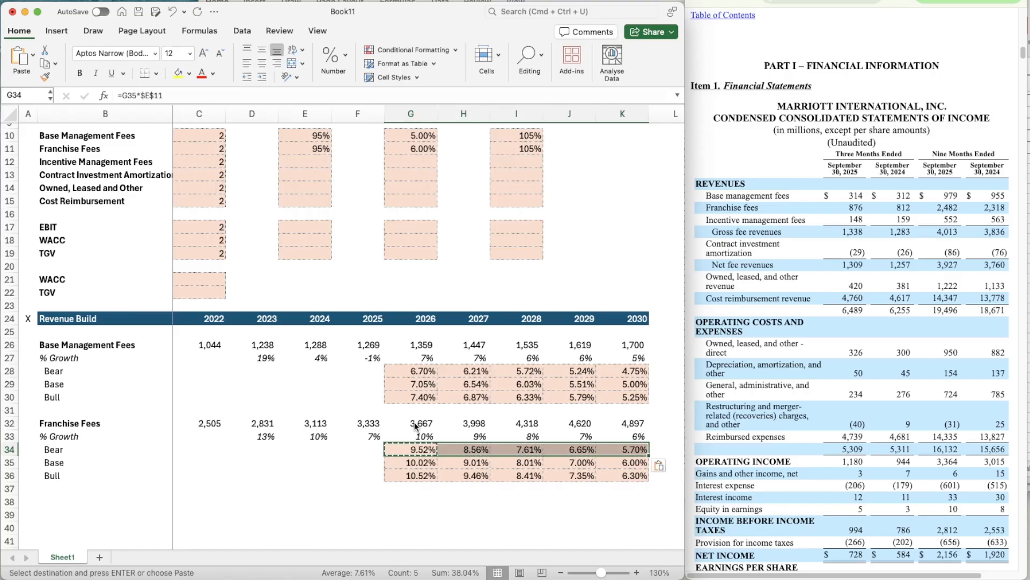
- Change the Franchise Fees Bull growth formula in G36 to =G35*$I$11 and copy it across to K36
{"action": "key", "text": "Down"}
{"action": "key", "text": "Down"}
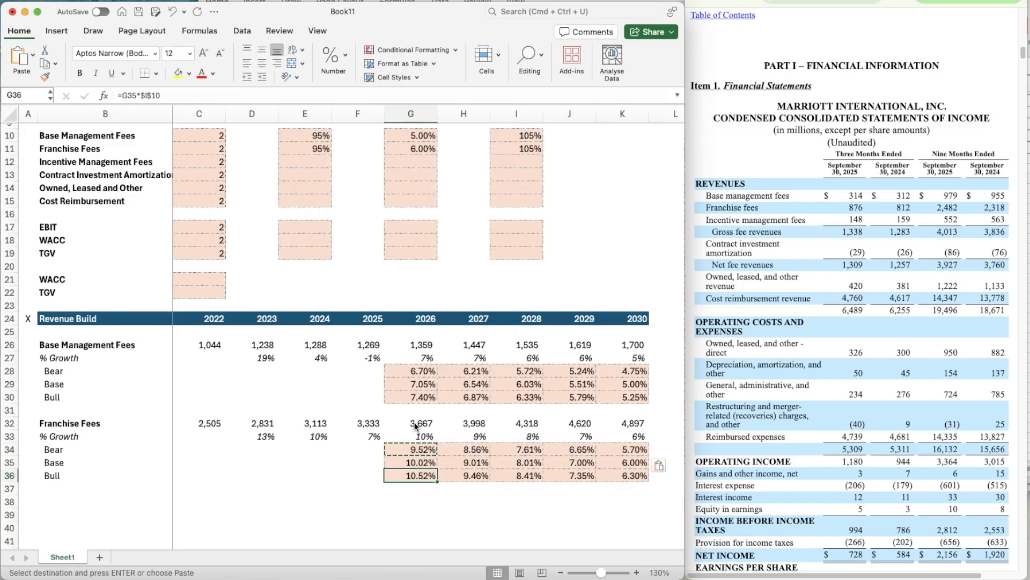
{"action": "key", "text": "F2"}
{"action": "key", "text": "BackSpace"}
{"action": "type", "text": "1"}
{"action": "key", "text": "Return"}
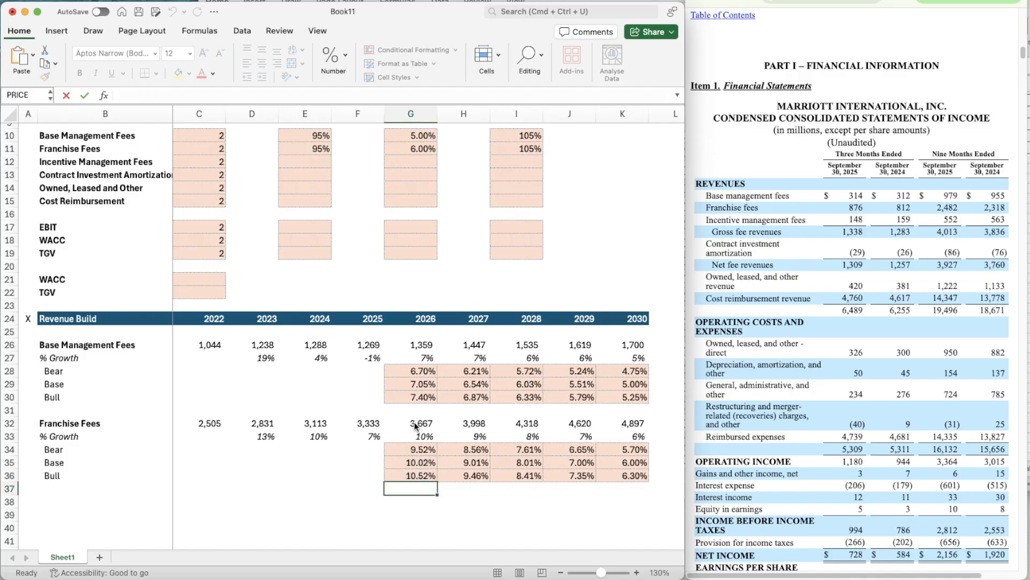
{"action": "key", "text": "Up"}
{"action": "key", "text": "super+c"}
{"action": "key", "text": "shift+Right"}
{"action": "key", "text": "shift+Right"}
{"action": "key", "text": "shift+Right"}
{"action": "key", "text": "shift+Right"}
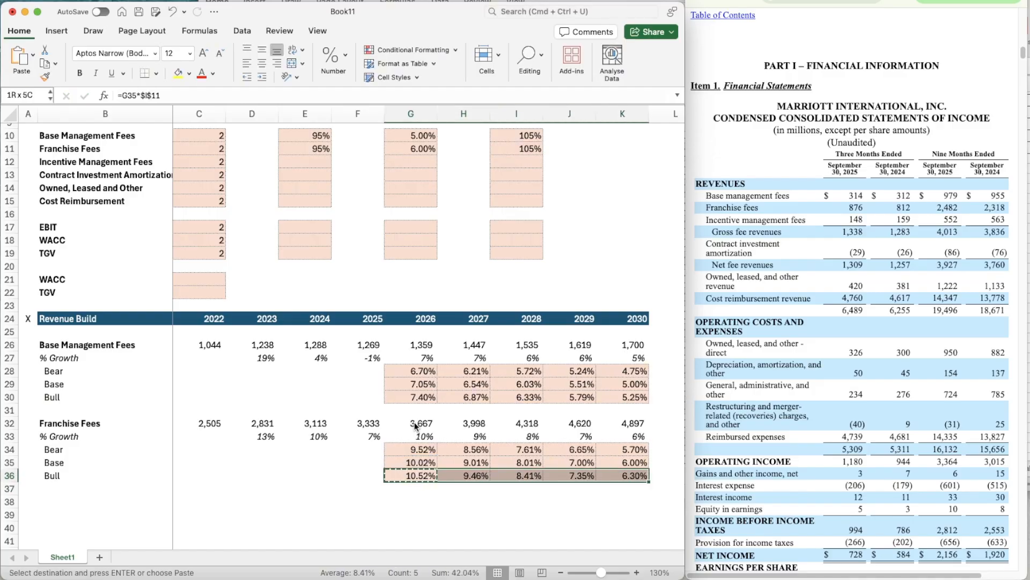
{"action": "key", "text": "super+v"}
- Point the 2026 Franchise Fees growth formula in G33 to its own scenario switch with =OFFSET(G33,$C$11,0)
{"action": "key", "text": "Left"}
{"action": "key", "text": "Left"}
{"action": "key", "text": "Up"}
{"action": "key", "text": "Up"}
{"action": "key", "text": "Up"}
{"action": "key", "text": "Right"}
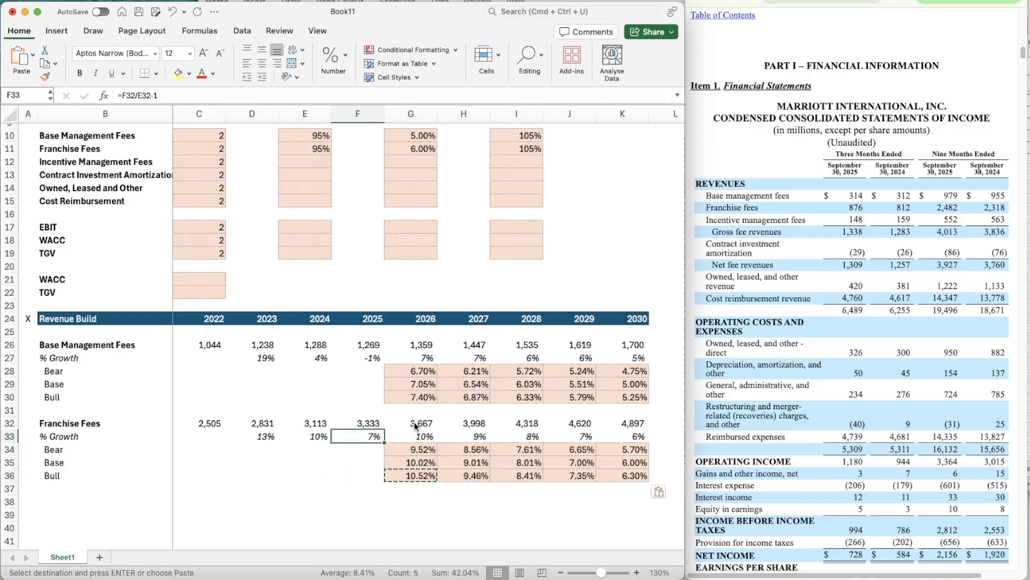
{"action": "key", "text": "Right"}
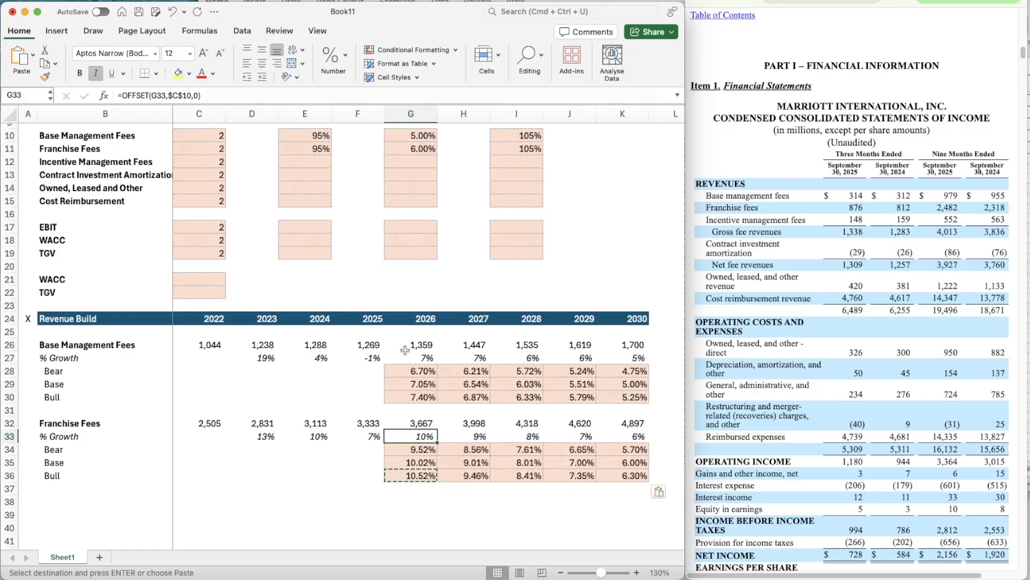
{"action": "key", "text": "F2"}
{"action": "key", "text": "BackSpace"}
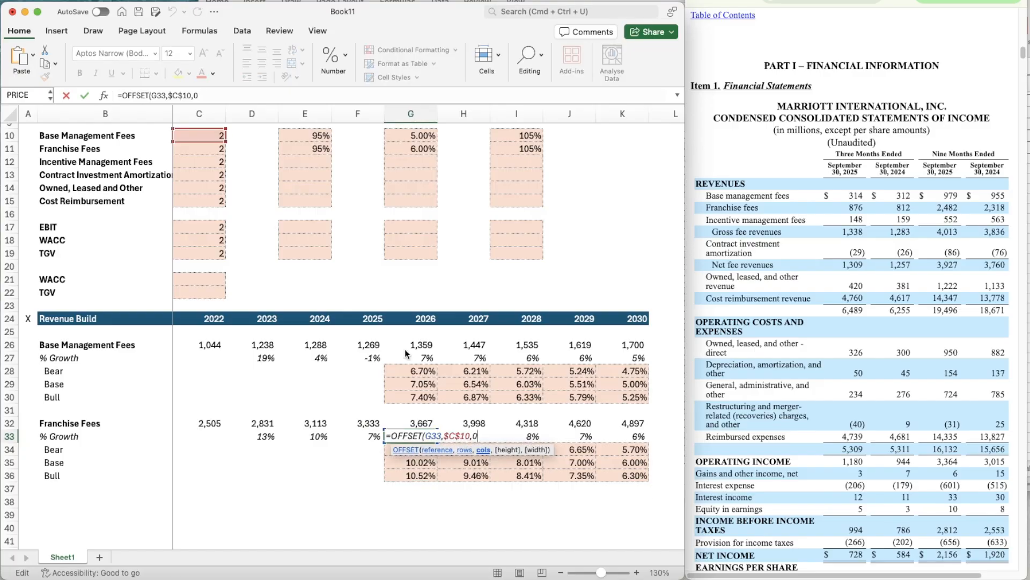
{"action": "key", "text": "Left"}
{"action": "key", "text": "Left"}
{"action": "key", "text": "BackSpace"}
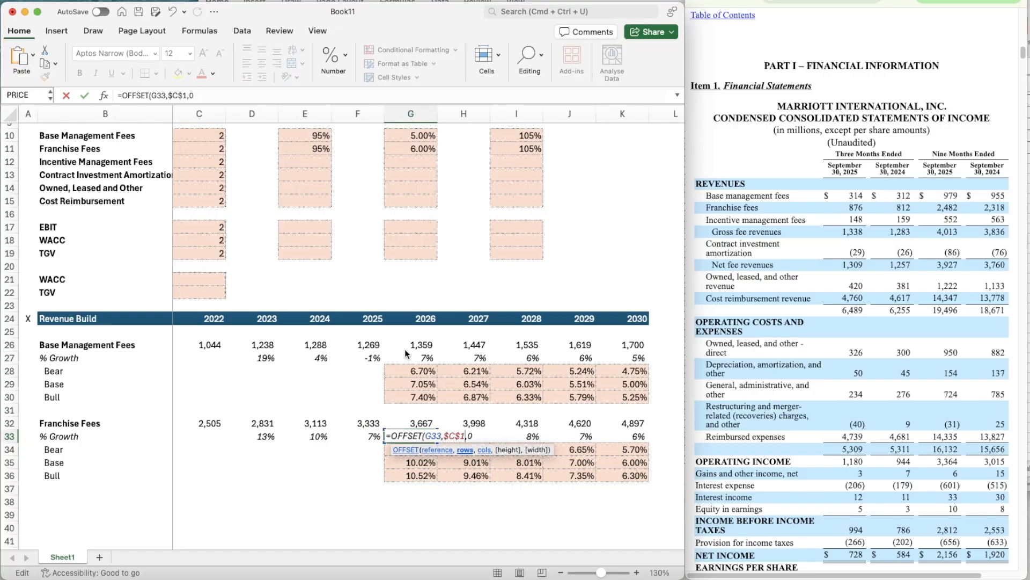
{"action": "type", "text": "1"}
{"action": "key", "text": "Right"}
{"action": "key", "text": "Return"}
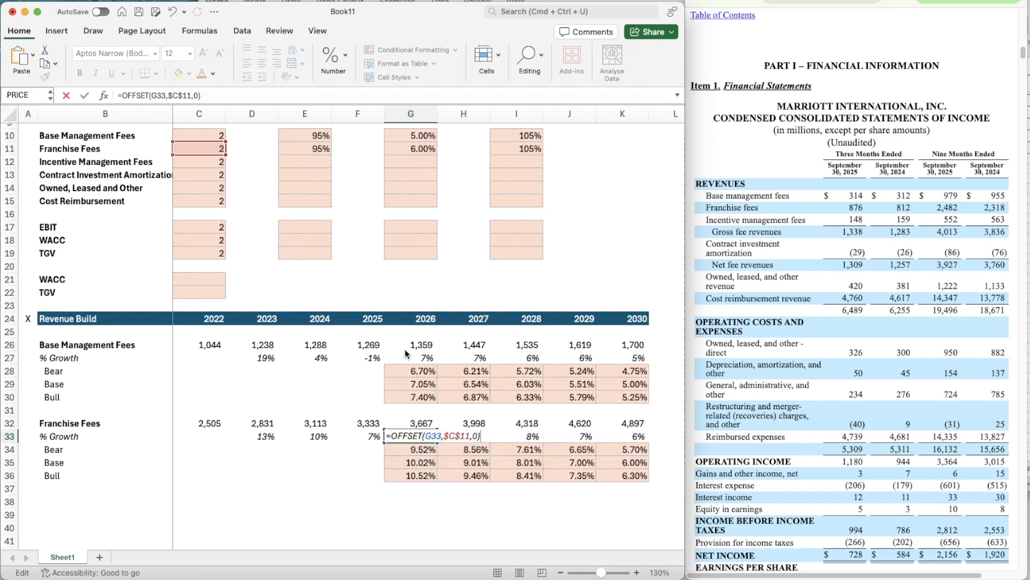
- Copy the OFFSET growth formula from G33 across the Franchise Fees growth row to K33
{"action": "key", "text": "Up"}
{"action": "key", "text": "super+c"}
{"action": "key", "text": "shift+Right"}
{"action": "key", "text": "shift+Right"}
{"action": "key", "text": "shift+Right"}
{"action": "key", "text": "shift+Right"}
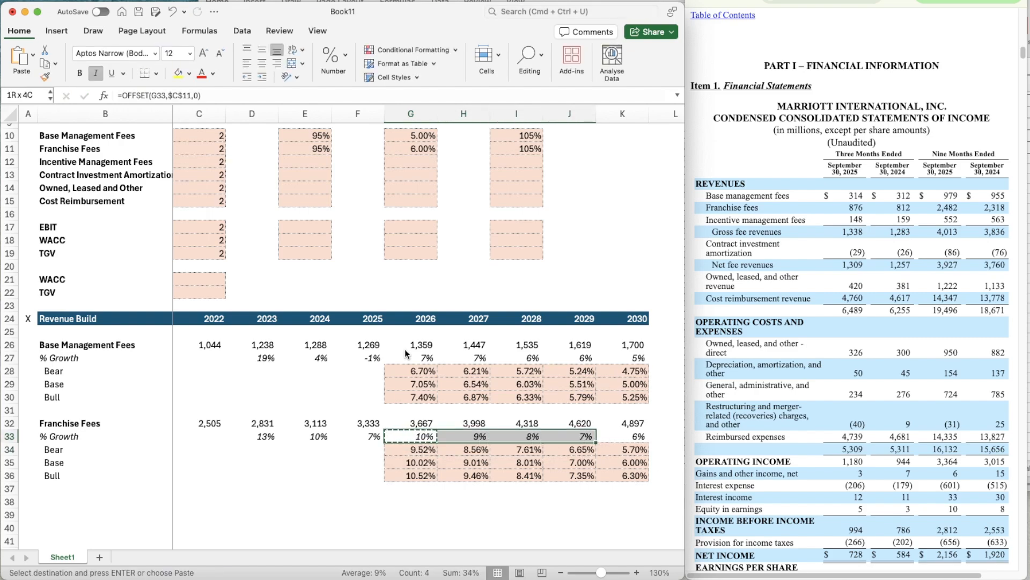
{"action": "key", "text": "super+v"}
{"action": "key", "text": "Down"}
{"action": "key", "text": "Down"}
{"action": "key", "text": "Left"}
{"action": "key", "text": "Left"}
{"action": "key", "text": "Left"}
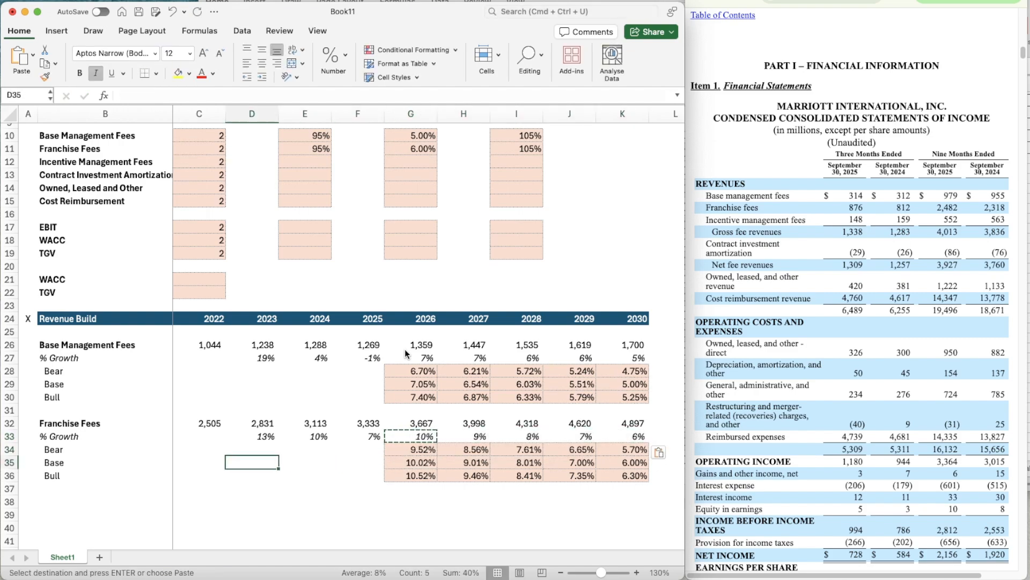
- Review the OFFSET growth formulas across the Franchise Fees % Growth row from G33 to K33
{"action": "key", "text": "Escape"}
{"action": "scroll", "coordinate": [467, 376], "scroll_direction": "down", "scroll_amount": 3}
{"action": "scroll", "coordinate": [467, 376], "scroll_direction": "down", "scroll_amount": 3}
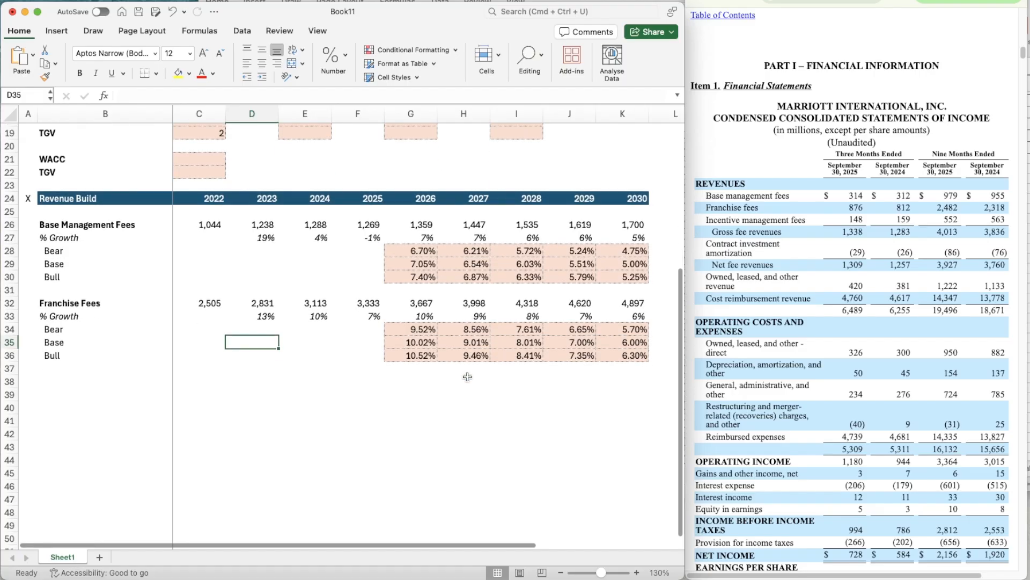
{"action": "key", "text": "Right"}
{"action": "key", "text": "Right"}
{"action": "key", "text": "Right"}
{"action": "key", "text": "Up"}
{"action": "key", "text": "Up"}
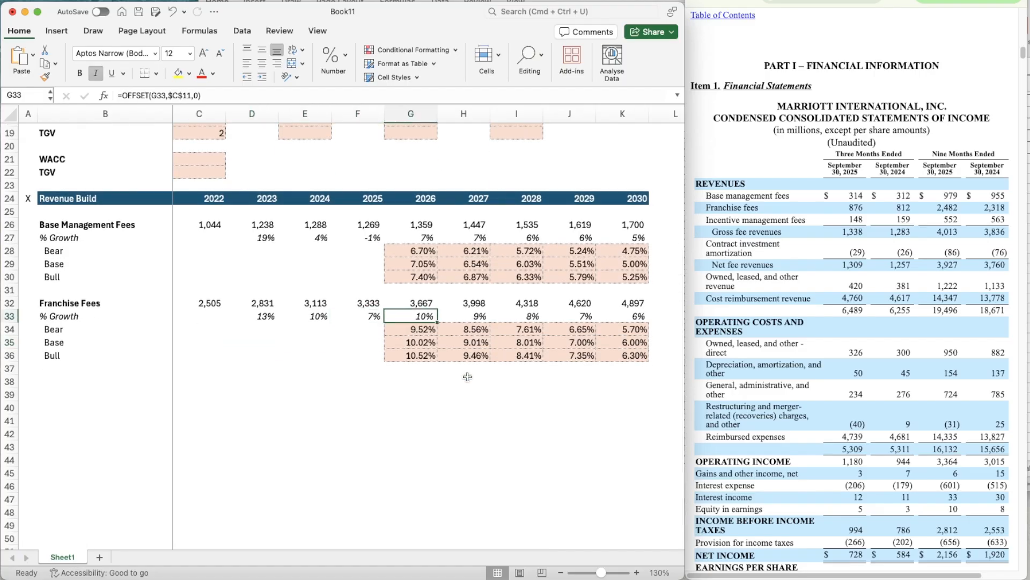
{"action": "key", "text": "Right"}
{"action": "key", "text": "Right"}
{"action": "key", "text": "Right"}
{"action": "key", "text": "Right"}
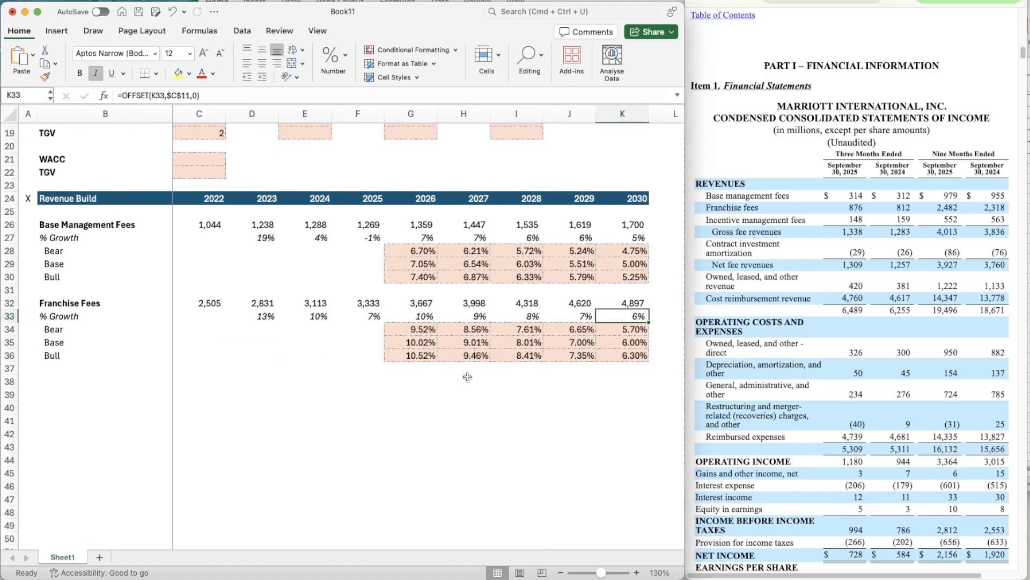
- Duplicate the Franchise Fees block B32:K36 to the rows starting at B38 as the base for the following revenue segment
{"action": "key", "text": "Left"}
{"action": "key", "text": "Left"}
{"action": "key", "text": "Left"}
{"action": "key", "text": "Left"}
{"action": "key", "text": "Up"}
{"action": "key", "text": "Down"}
{"action": "key", "text": "Down"}
{"action": "key", "text": "Left"}
{"action": "key", "text": "Left"}
{"action": "key", "text": "Left"}
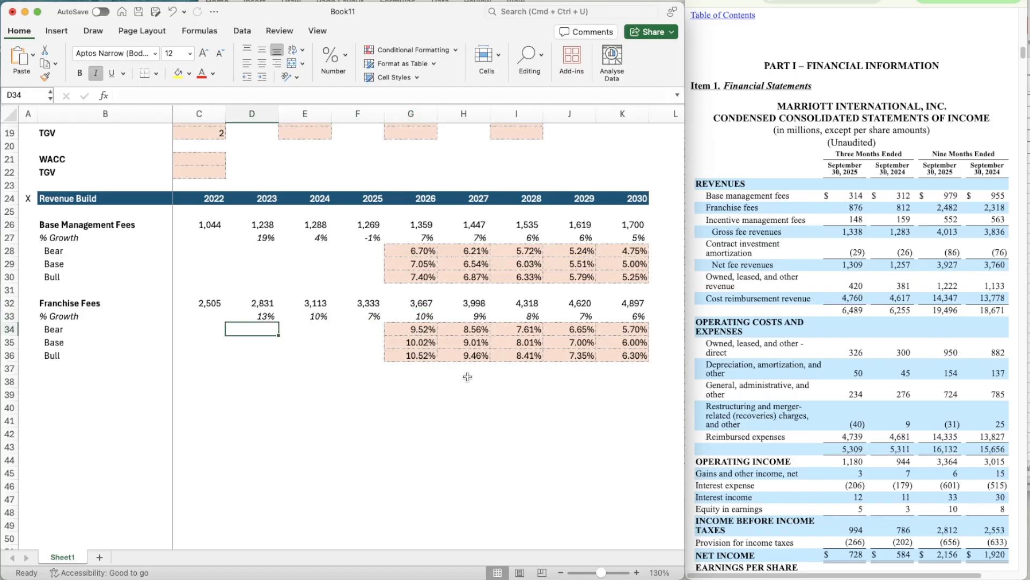
{"action": "key", "text": "Left"}
{"action": "key", "text": "Left"}
{"action": "key", "text": "Up"}
{"action": "key", "text": "Up"}
{"action": "key", "text": "shift+Down"}
{"action": "key", "text": "shift+Down"}
{"action": "key", "text": "shift+Down"}
{"action": "key", "text": "shift+Down"}
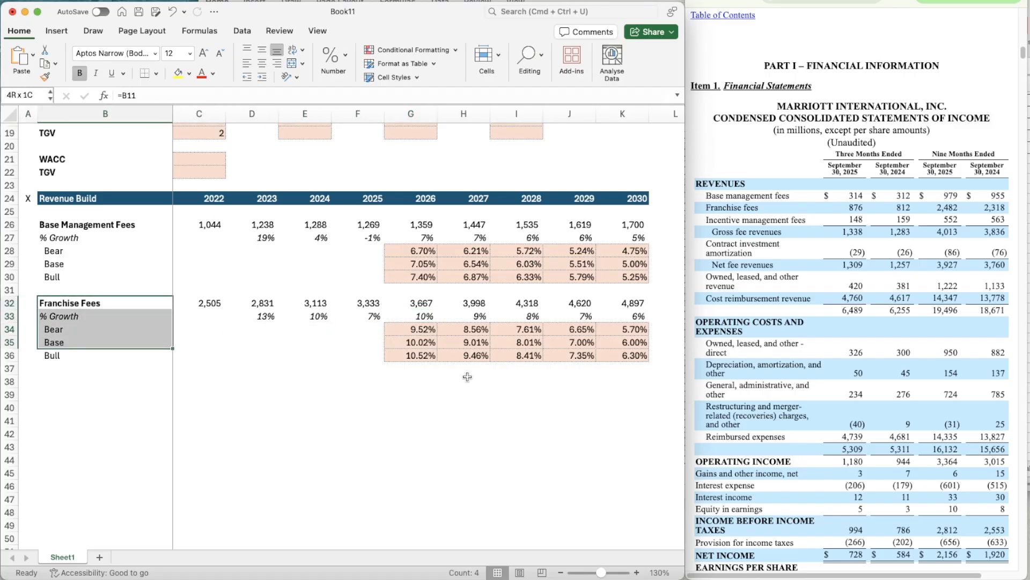
{"action": "key", "text": "shift+Right"}
{"action": "key", "text": "shift+Right"}
{"action": "key", "text": "shift+Right"}
{"action": "key", "text": "shift+Right"}
{"action": "key", "text": "shift+Right"}
{"action": "key", "text": "shift+Right"}
{"action": "key", "text": "shift+Right"}
{"action": "key", "text": "shift+Right"}
{"action": "key", "text": "shift+Right"}
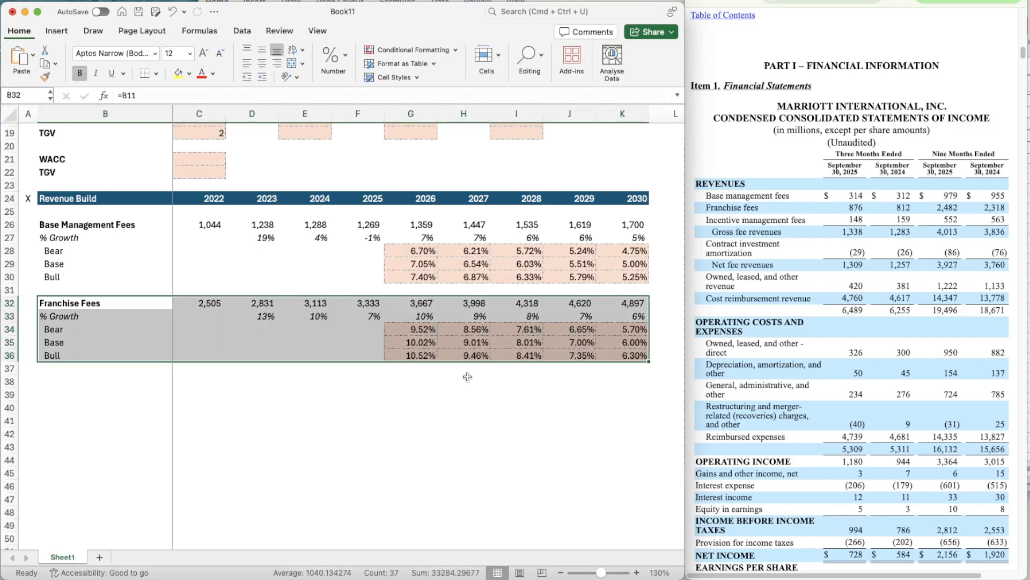
{"action": "key", "text": "super+c"}
{"action": "key", "text": "Down"}
{"action": "key", "text": "Down"}
{"action": "key", "text": "Down"}
{"action": "key", "text": "Down"}
{"action": "key", "text": "Down"}
{"action": "key", "text": "Down"}
{"action": "key", "text": "super+v"}
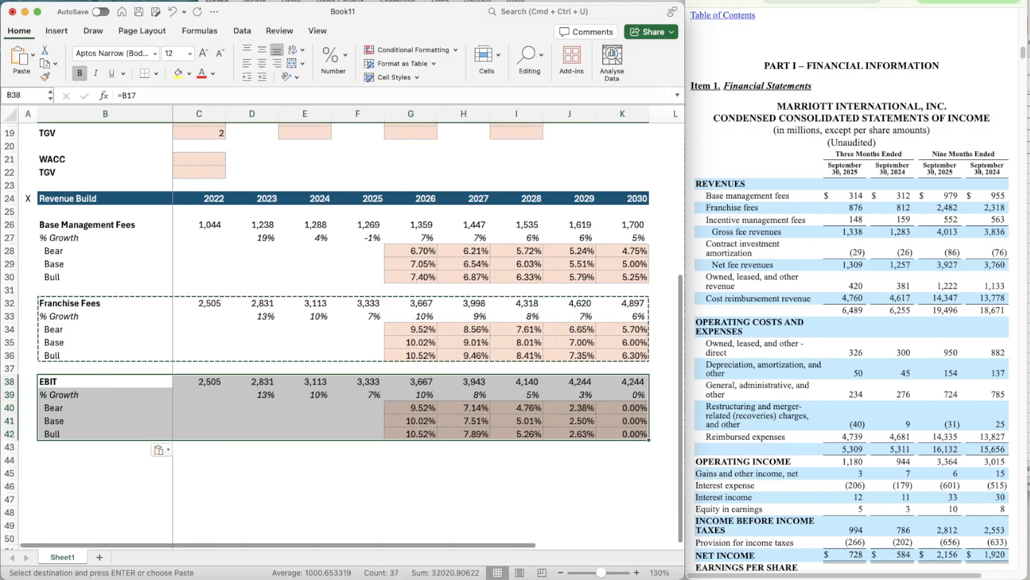
- Link the copied block's title in B38 to the Incentive Management Fees segment name in B12
{"action": "key", "text": "super+Tab"}
{"action": "left_click", "coordinate": [67, 374]}
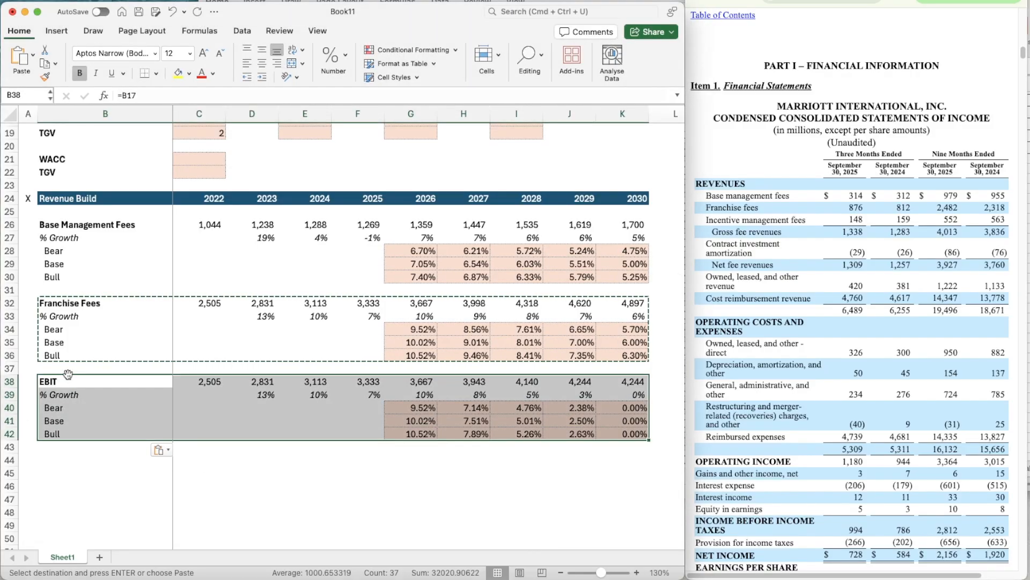
{"action": "left_click", "coordinate": [68, 374]}
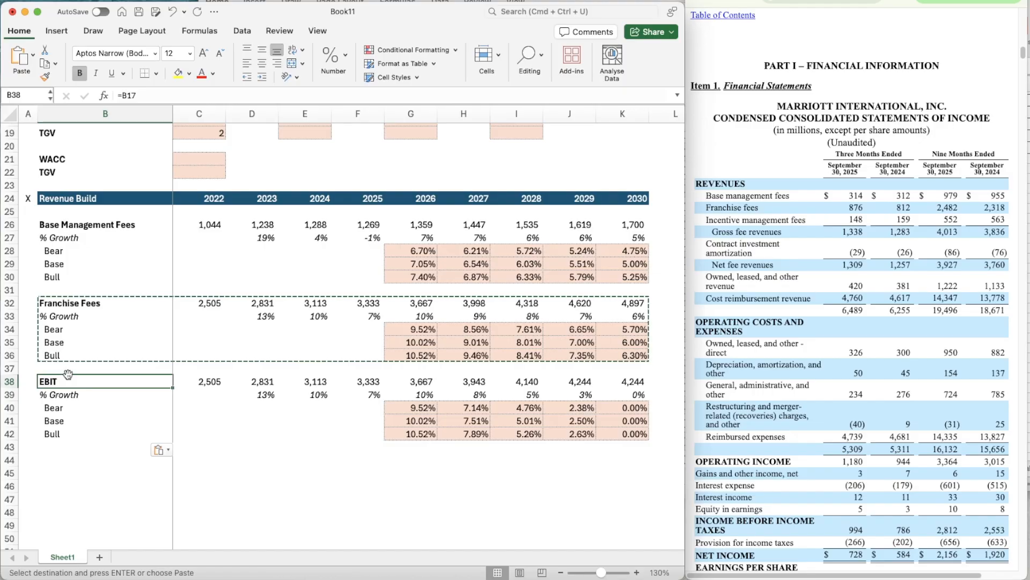
{"action": "type", "text": "=B1"}
{"action": "key", "text": "Return"}
{"action": "key", "text": "Right"}
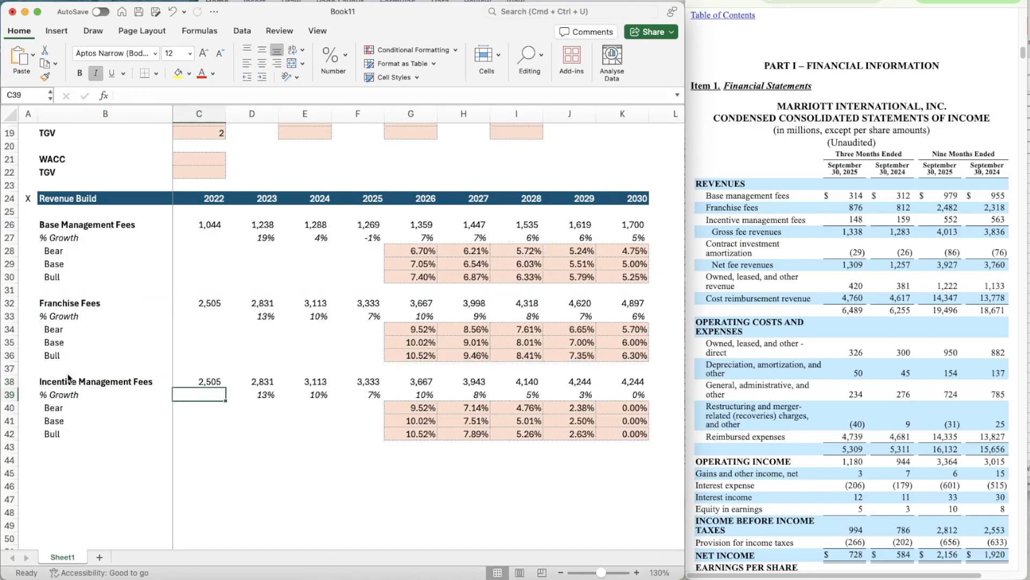
- Enter the Incentive Management Fees history from the annual income statement in C38:E38: 529 for 2022, 755 for 2023 and 769 for 2024
{"action": "key", "text": "Right"}
{"action": "key", "text": "Up"}
{"action": "key", "text": "Left"}
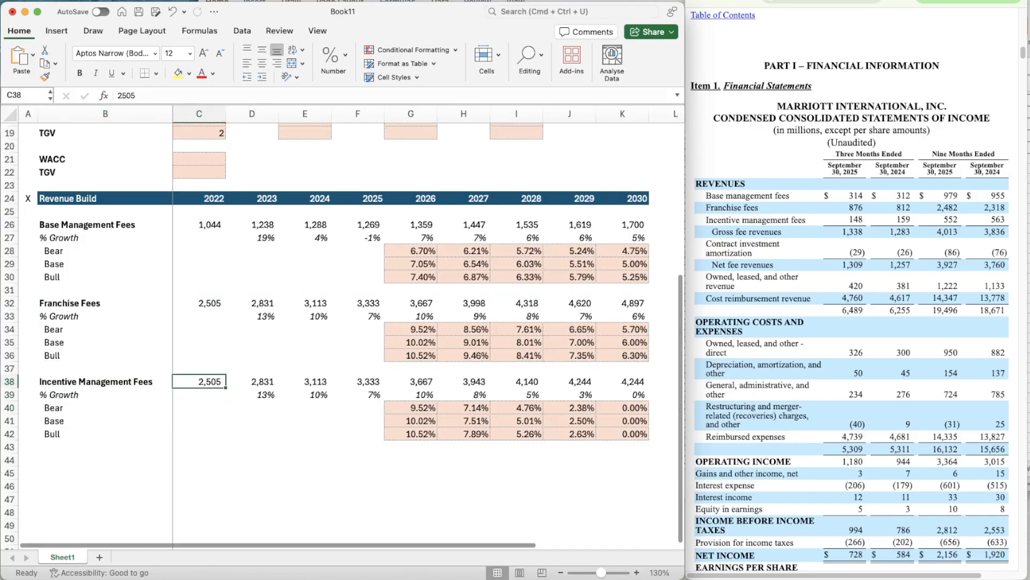
{"action": "left_click", "coordinate": [856, 0]}
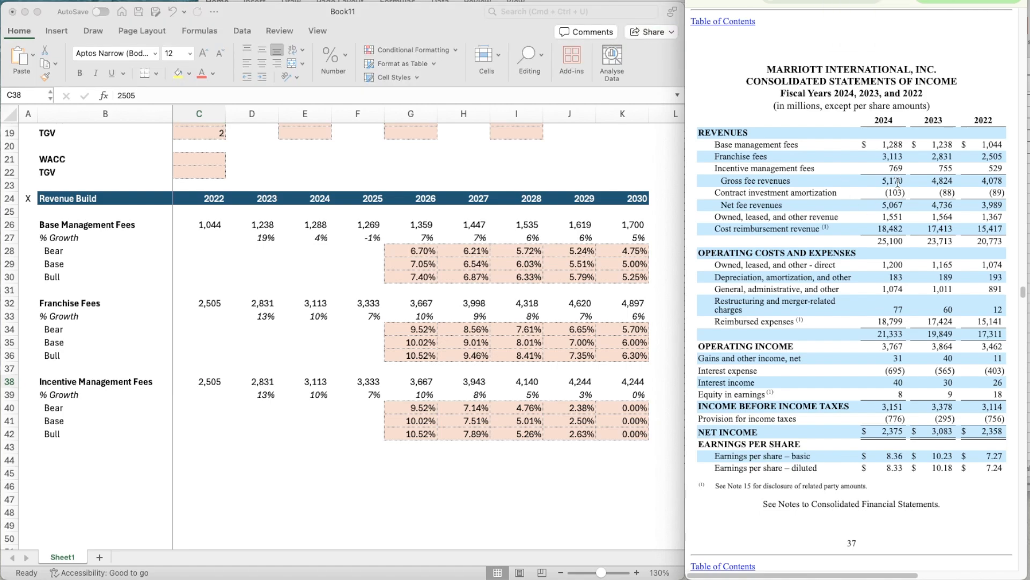
{"action": "left_click", "coordinate": [200, 380]}
{"action": "type", "text": "529"}
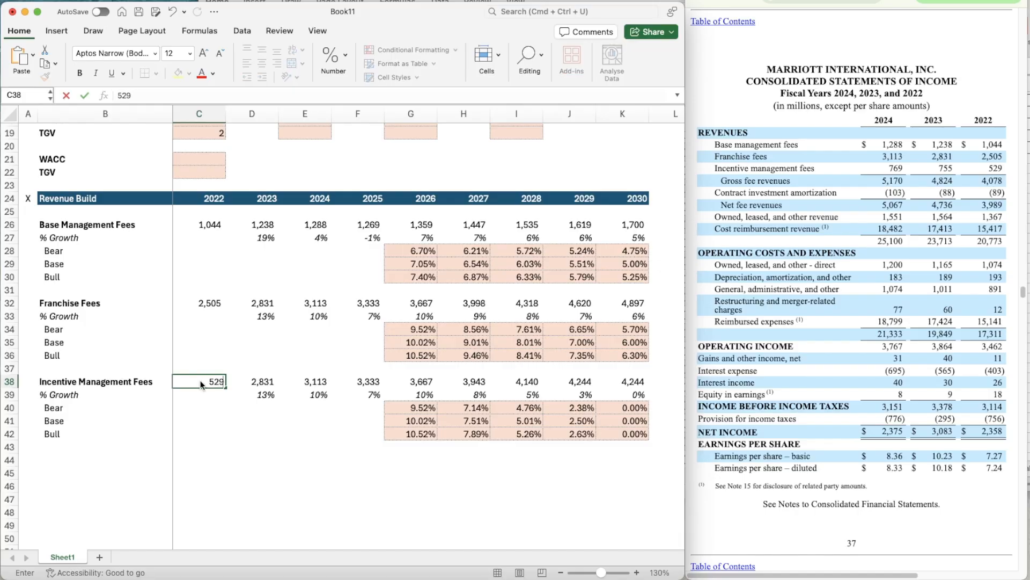
{"action": "key", "text": "Tab"}
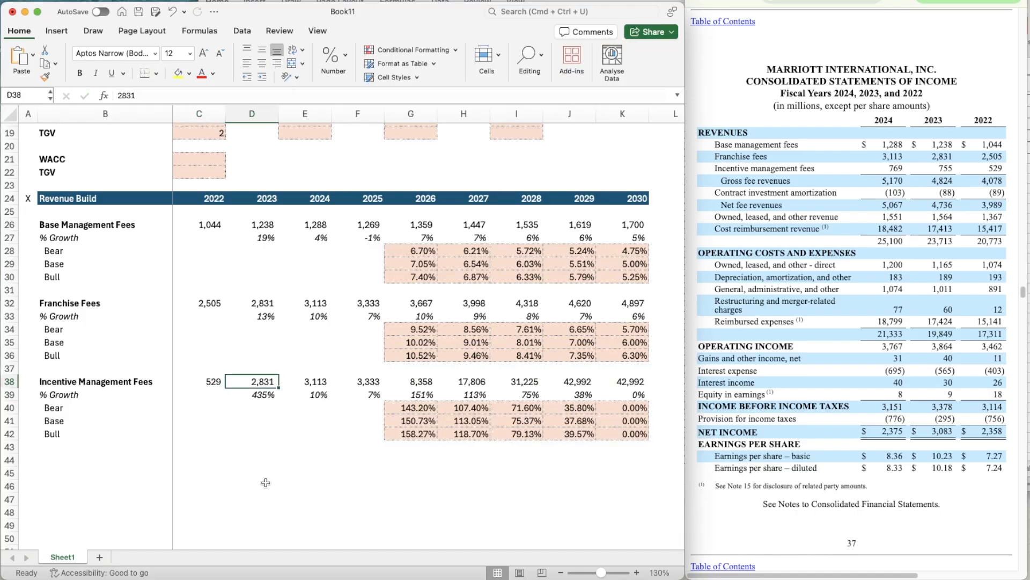
{"action": "type", "text": "755"}
{"action": "key", "text": "Tab"}
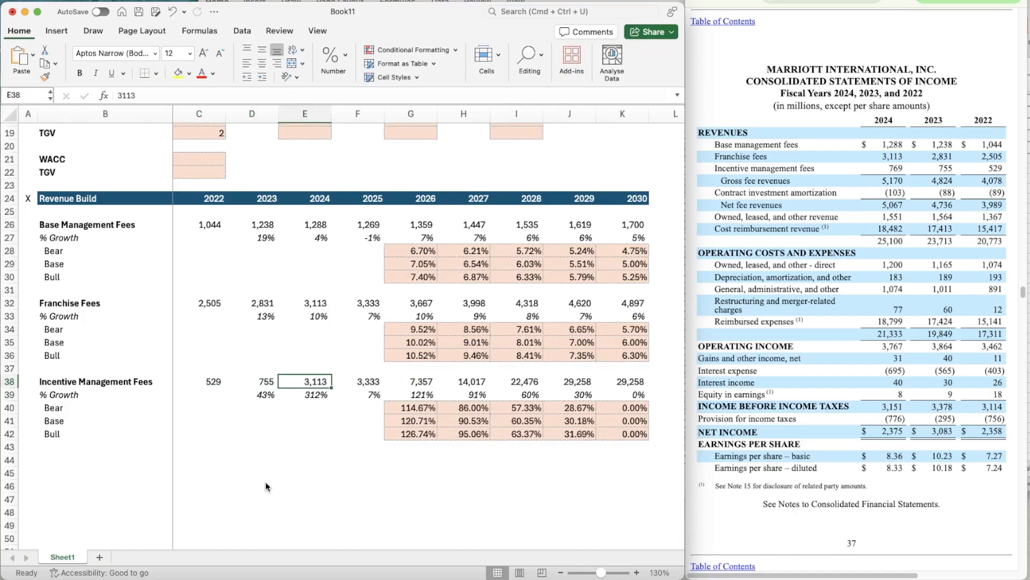
{"action": "type", "text": "769"}
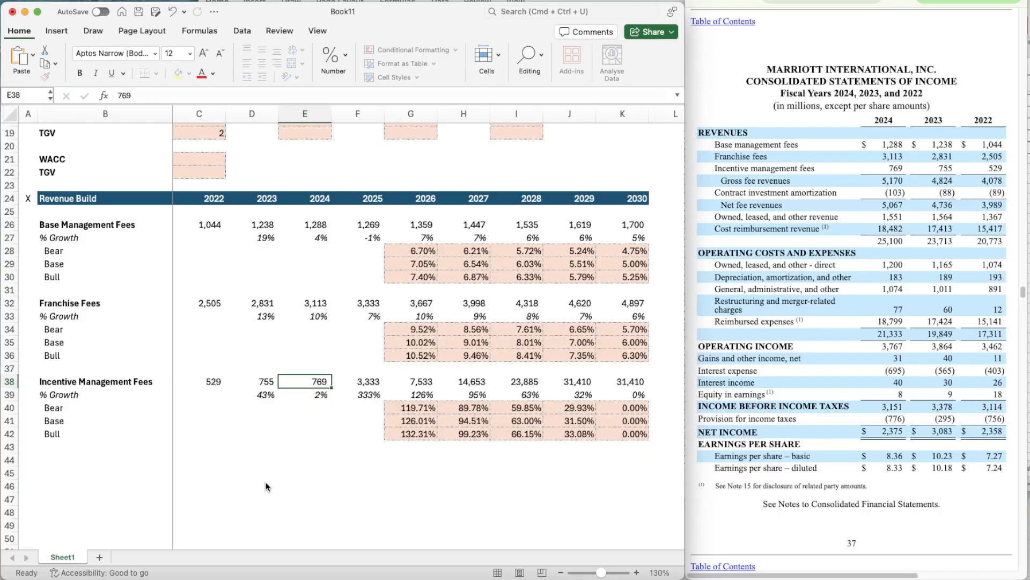
{"action": "key", "text": "Tab"}
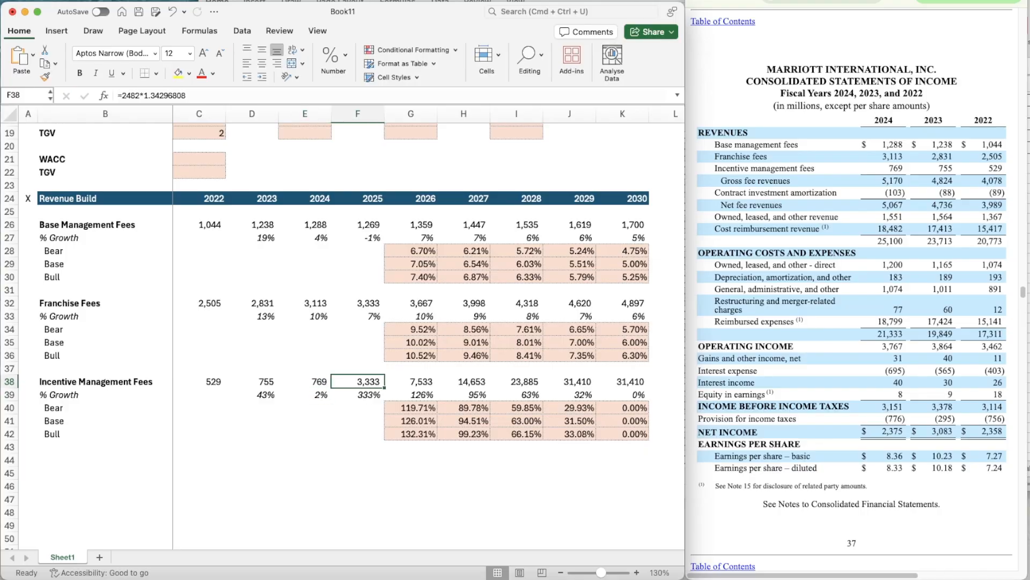
- Calculate the 2024 full-year to nine-month ratio for Incentive Management Fees in helper cell E41 with =E38/563, using the quarterly filing
{"action": "key", "text": "super+Tab"}
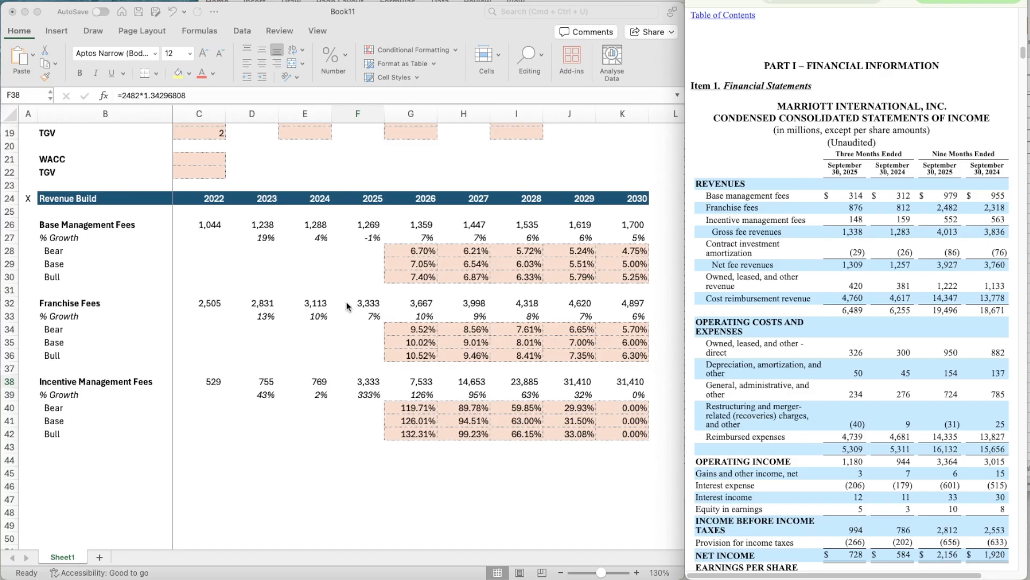
{"action": "left_click", "coordinate": [314, 419]}
{"action": "left_click", "coordinate": [314, 418]}
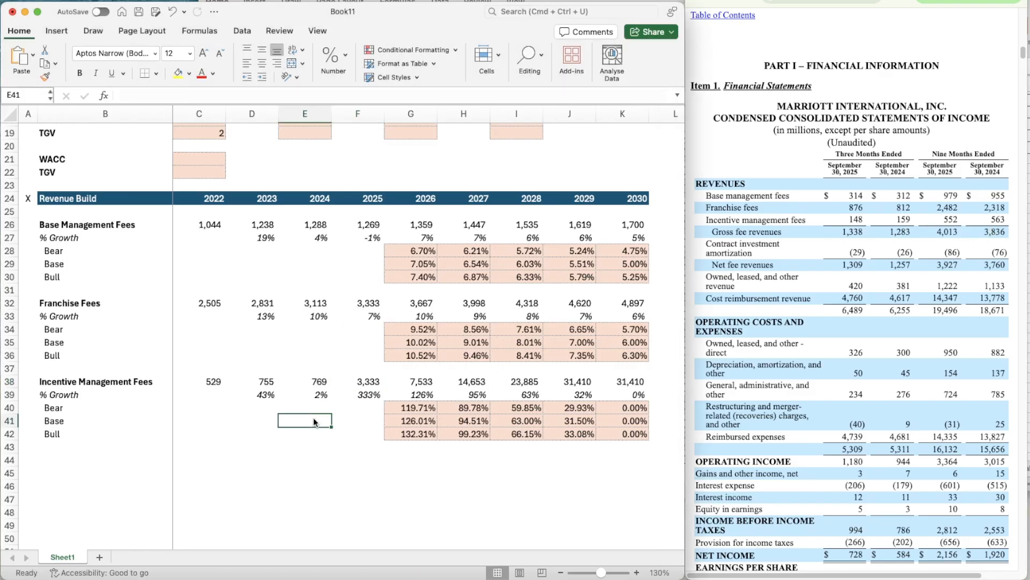
{"action": "type", "text": "="}
{"action": "key", "text": "Up"}
{"action": "key", "text": "Up"}
{"action": "key", "text": "Up"}
{"action": "type", "text": "/56"}
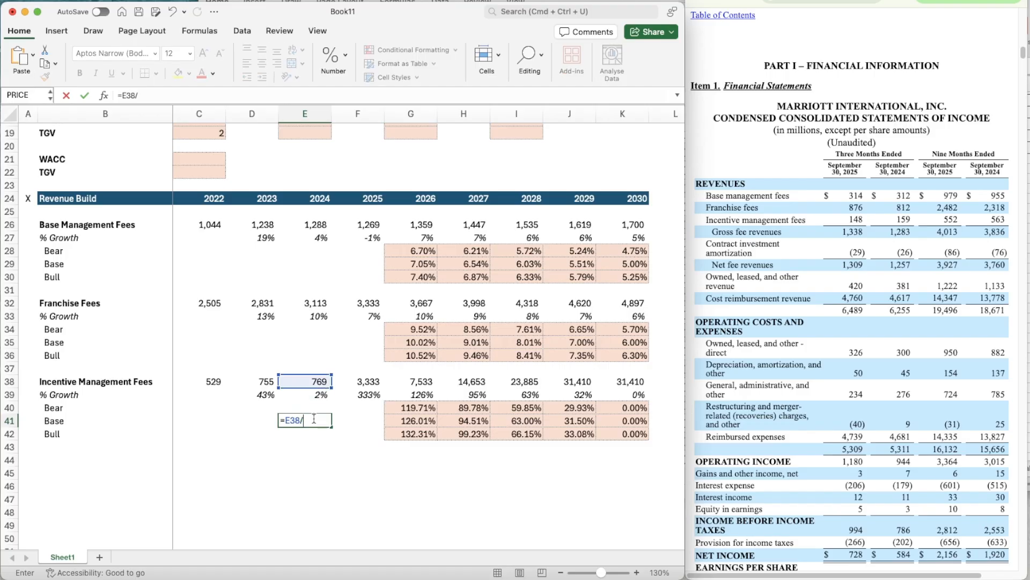
{"action": "key", "text": "Return"}
{"action": "key", "text": "Right"}
{"action": "key", "text": "Right"}
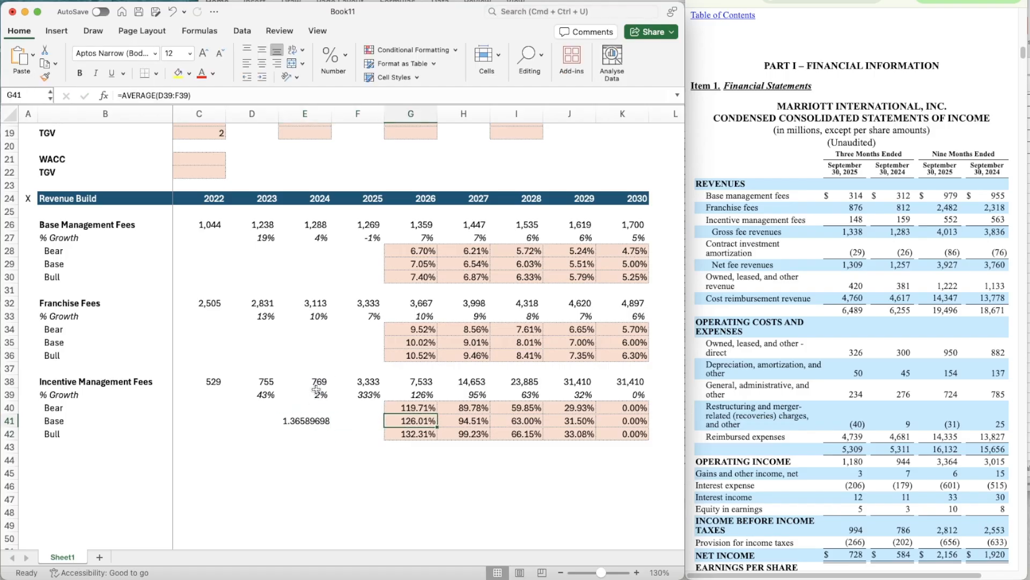
- Estimate 2025 Incentive Management Fees in F38 by annualizing the nine-month figure with =552*1.36589698
{"action": "key", "text": "Up"}
{"action": "key", "text": "Up"}
{"action": "key", "text": "Left"}
{"action": "key", "text": "Up"}
{"action": "type", "text": "="}
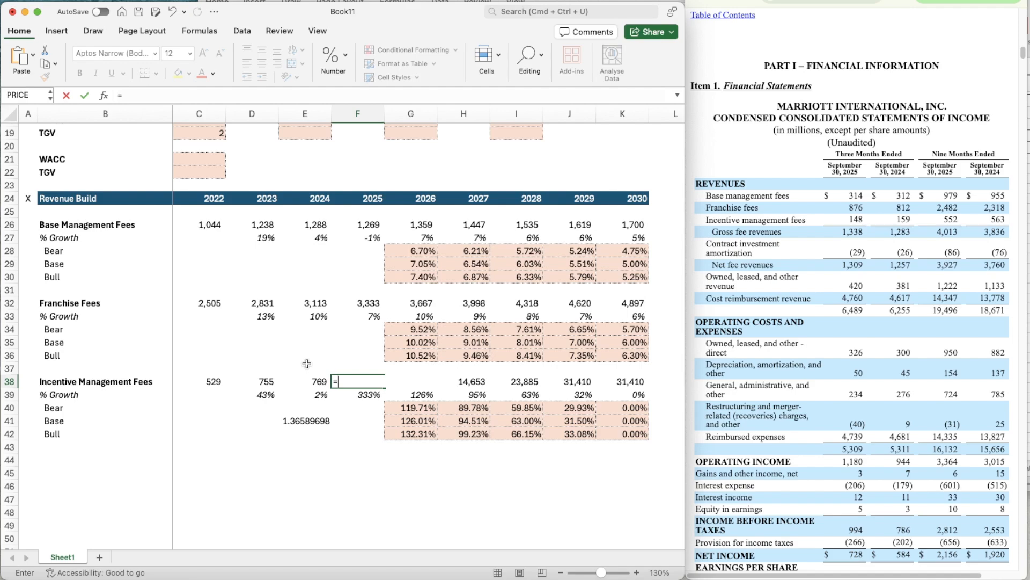
{"action": "type", "text": "552*1.36589"}
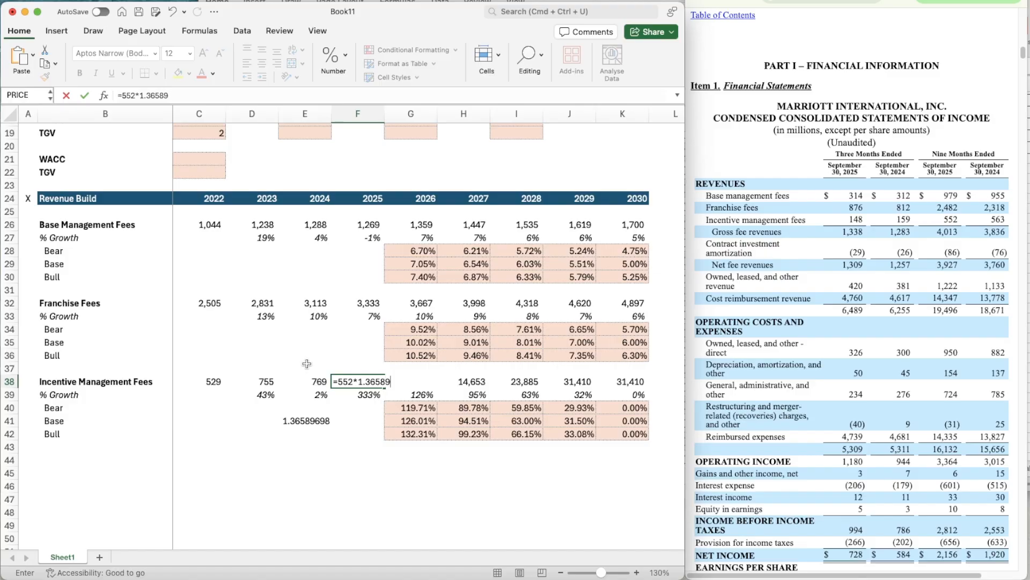
{"action": "type", "text": "698"}
{"action": "key", "text": "Return"}
- Clear the temporary annualization ratio from E41
{"action": "key", "text": "Down"}
{"action": "key", "text": "Down"}
{"action": "key", "text": "Left"}
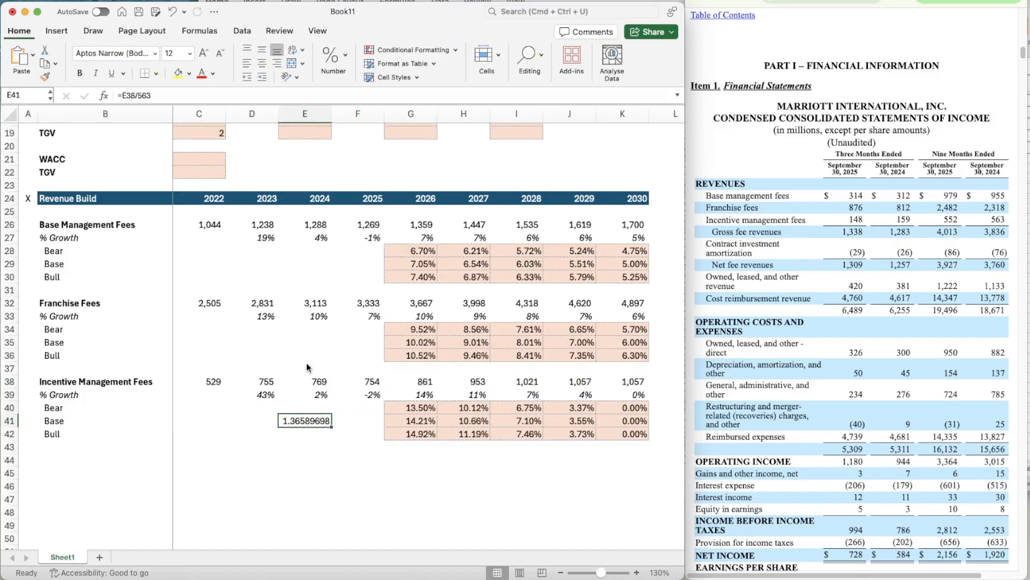
{"action": "key", "text": "Delete"}
- Set the 2026 Base growth for Incentive Management Fees in G41 to the 2024–2025 average with =AVERAGE(E39:F39)
{"action": "key", "text": "Right"}
{"action": "key", "text": "Right"}
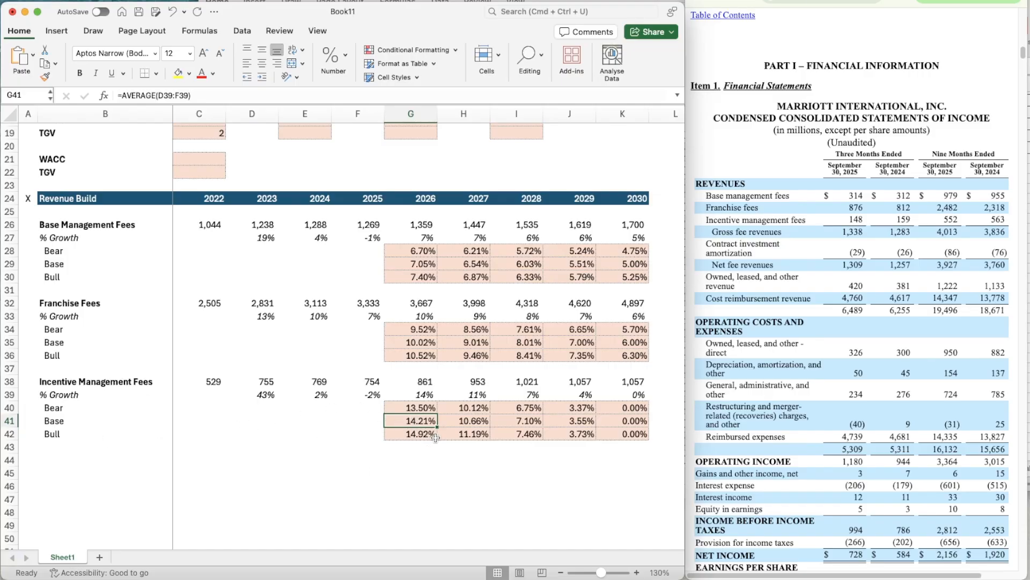
{"action": "type", "text": "=AVERAGE("}
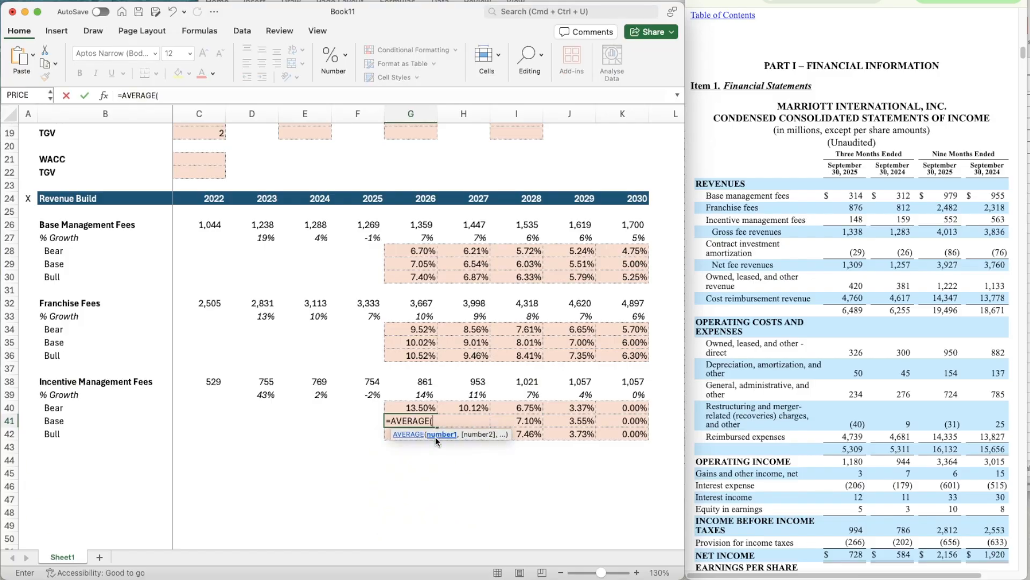
{"action": "key", "text": "Left"}
{"action": "key", "text": "Left"}
{"action": "key", "text": "Up"}
{"action": "key", "text": "Up"}
{"action": "key", "text": "shift+Right"}
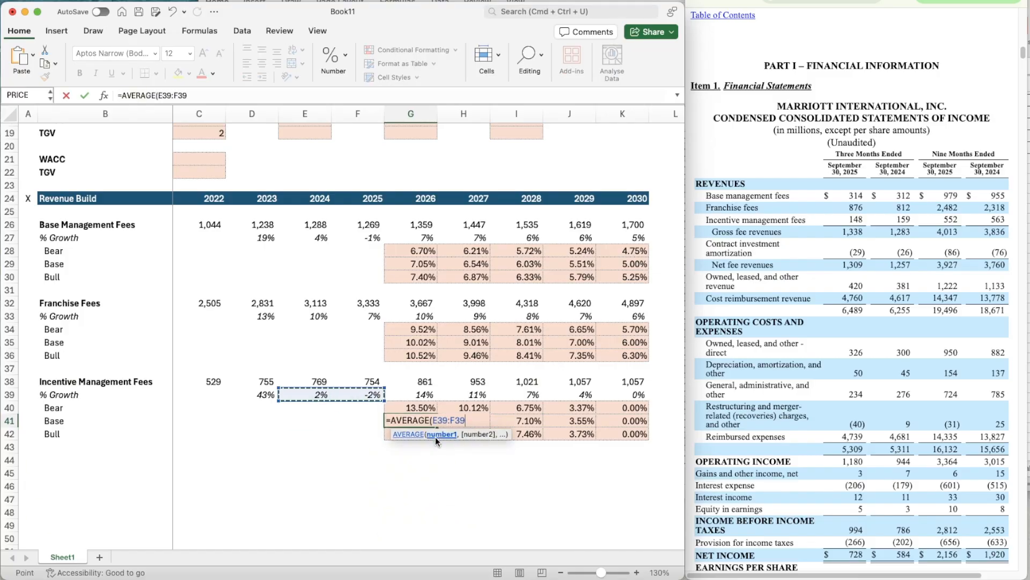
{"action": "key", "text": "Return"}
- Copy the 5.00% Base growth assumption from Base Management Fees in G10 to Incentive Management Fees in G12
{"action": "scroll", "coordinate": [443, 365], "scroll_direction": "up", "scroll_amount": 3}
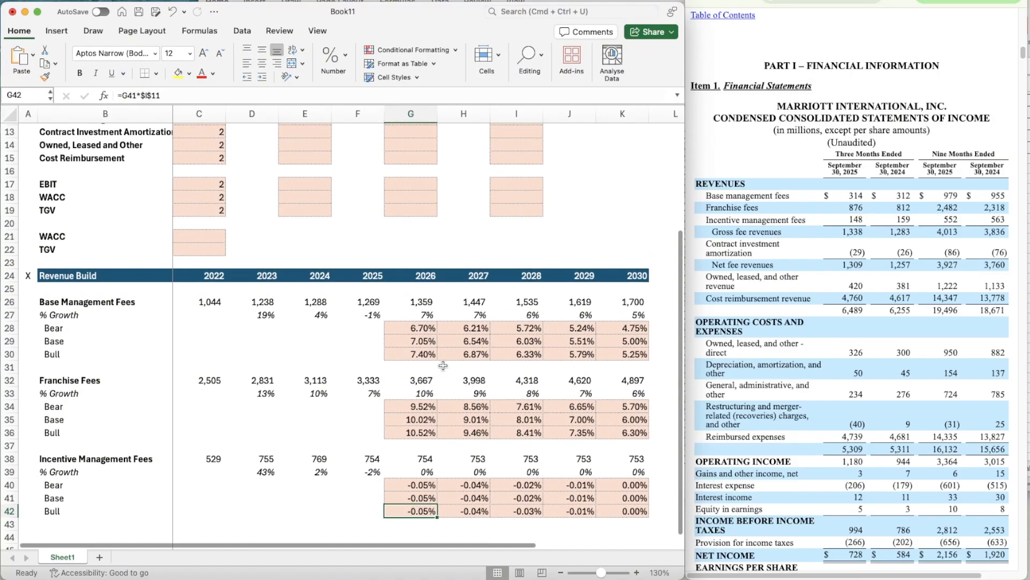
{"action": "left_click", "coordinate": [618, 443]}
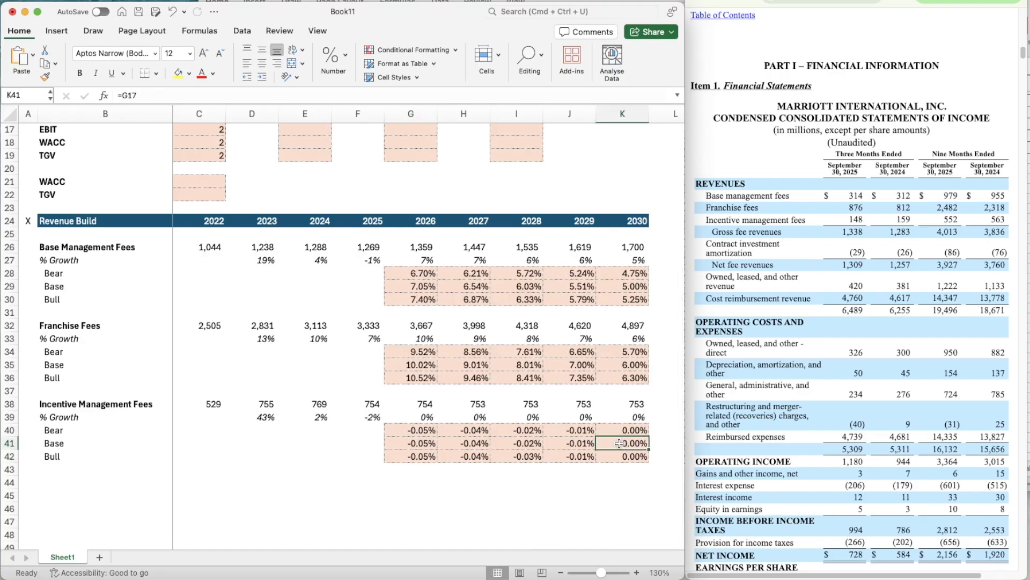
{"action": "scroll", "coordinate": [412, 178], "scroll_direction": "up", "scroll_amount": 5}
{"action": "left_click", "coordinate": [419, 164]}
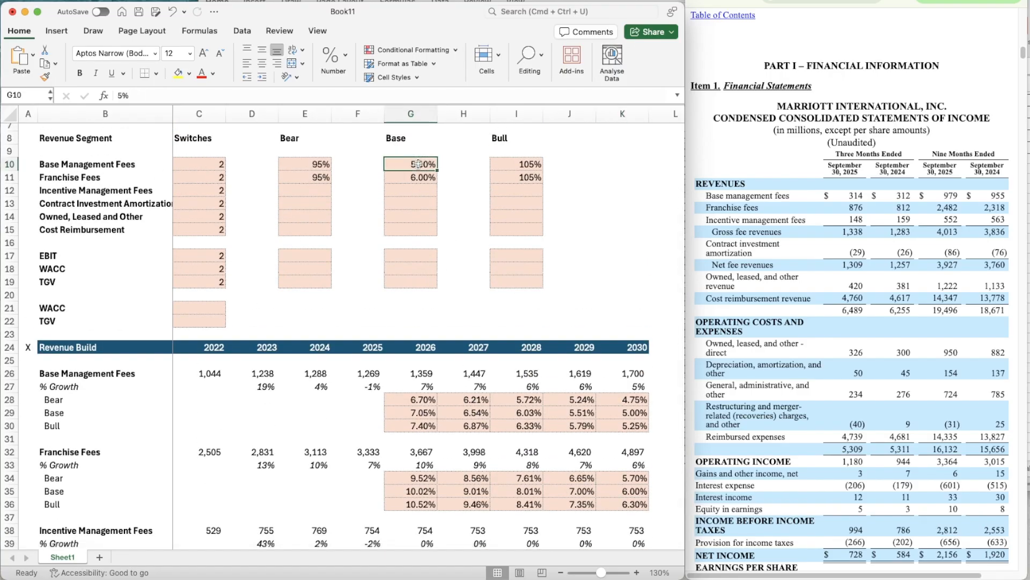
{"action": "key", "text": "super+c"}
{"action": "key", "text": "Down"}
{"action": "key", "text": "Down"}
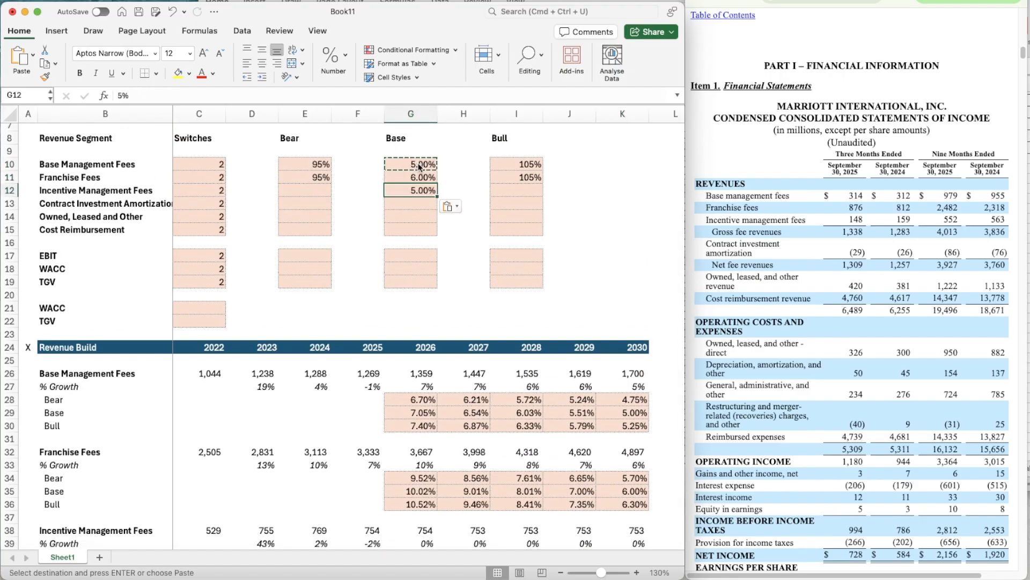
- Point the 2030 Base growth for Incentive Management Fees in K41 to the Base assumption in G12
{"action": "scroll", "coordinate": [420, 167], "scroll_direction": "down", "scroll_amount": 5}
{"action": "left_click", "coordinate": [626, 403]}
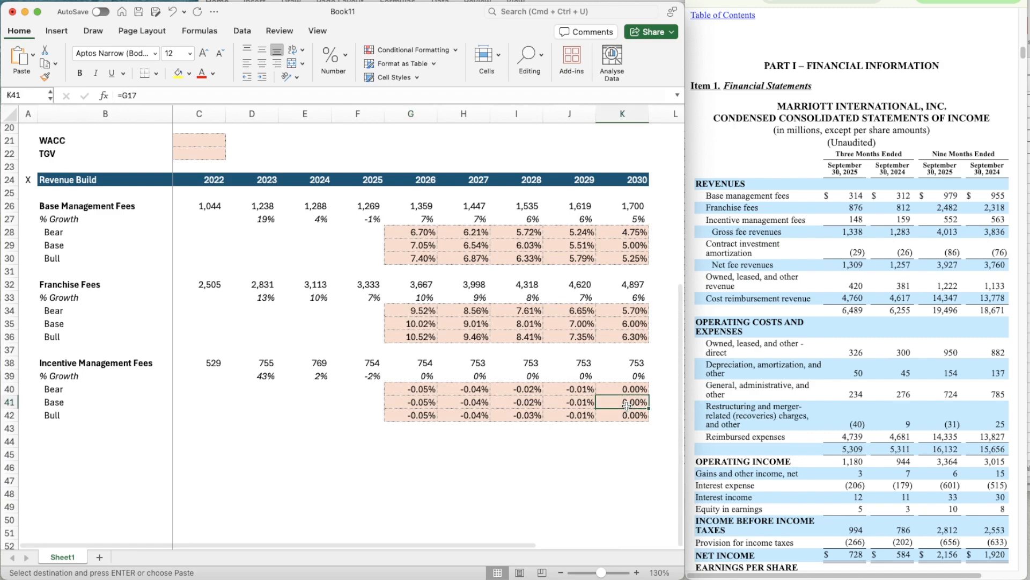
{"action": "key", "text": "Return"}
- Change the 2026 Bear growth formula for Incentive Management Fees in G40 to =G41*$E$12
{"action": "key", "text": "Left"}
{"action": "key", "text": "Left"}
{"action": "key", "text": "Left"}
{"action": "key", "text": "Left"}
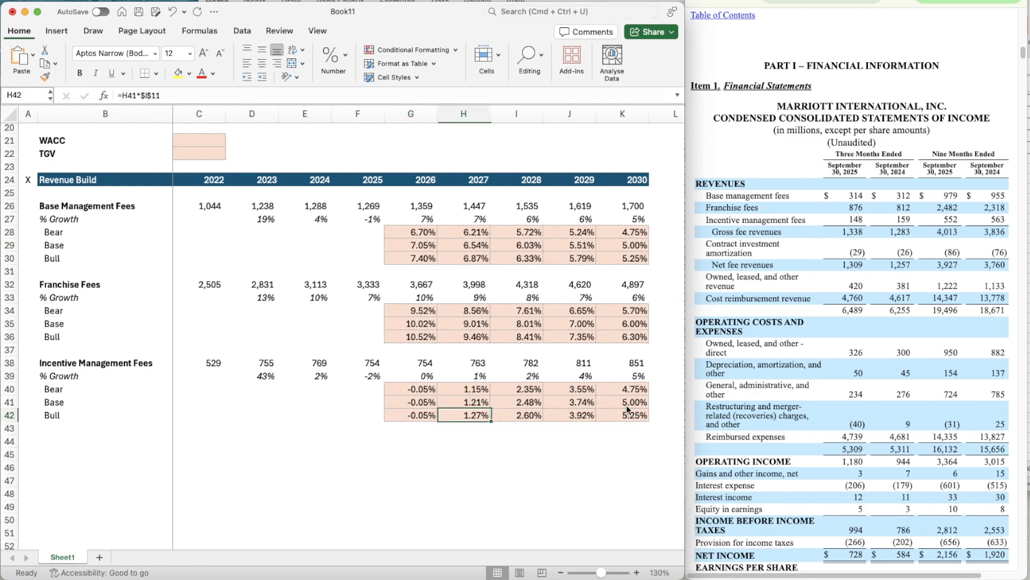
{"action": "key", "text": "Up"}
{"action": "key", "text": "Up"}
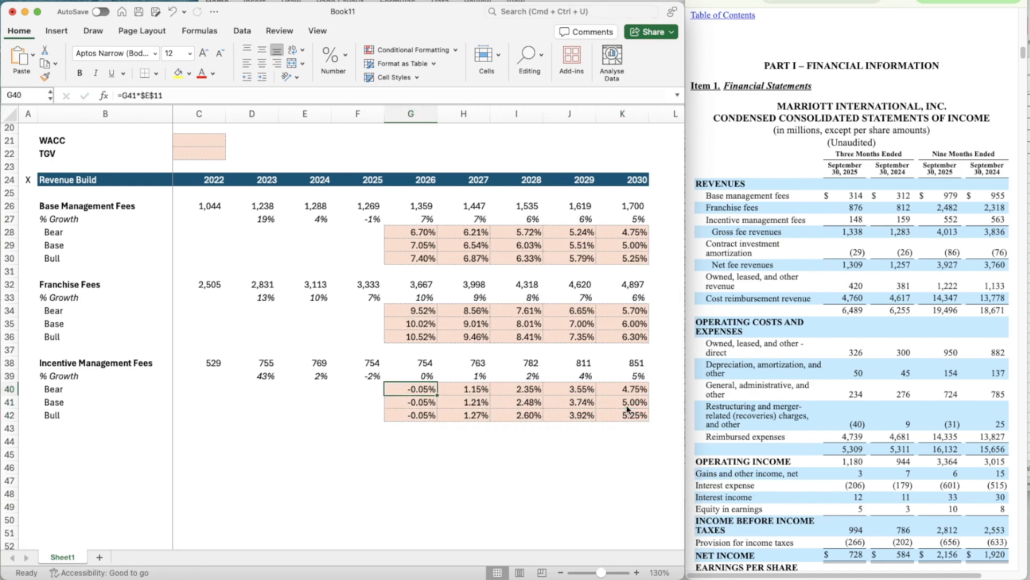
{"action": "type", "text": "=AVERAGE(E39:F39)"}
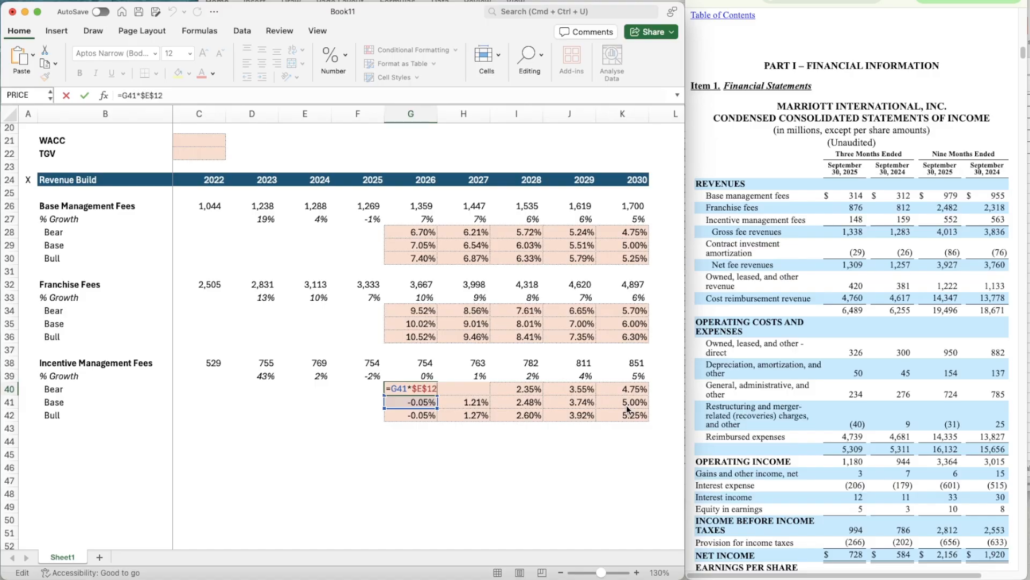
{"action": "key", "text": "Return"}
- Copy the G40 Bear growth formula across the Incentive Management Fees projection years through 2030 in K40
{"action": "key", "text": "Up"}
{"action": "key", "text": "cmd+c"}
{"action": "key", "text": "shift+Right"}
{"action": "key", "text": "shift+Right"}
{"action": "key", "text": "shift+Right"}
{"action": "key", "text": "shift+Right"}
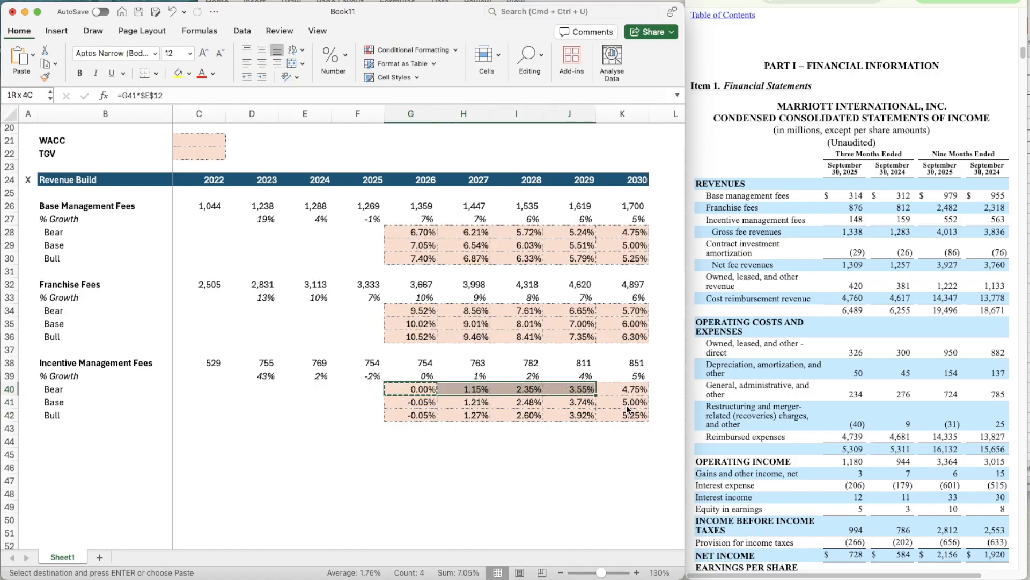
{"action": "key", "text": "cmd+v"}
- Change the 2026 Bull growth formula for Incentive Management Fees in G42 to =G41*$I$12
{"action": "key", "text": "Down"}
{"action": "key", "text": "Down"}
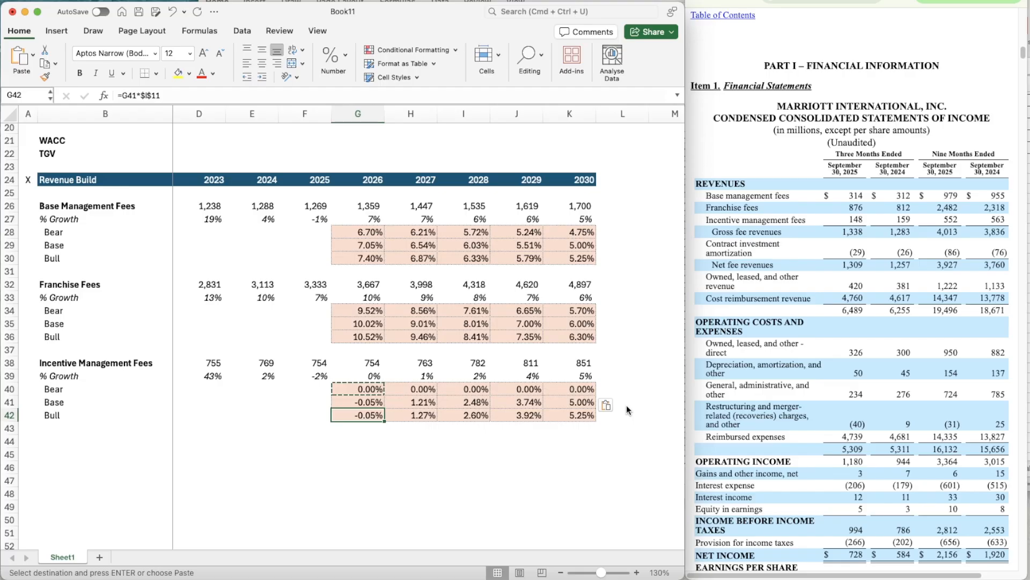
{"action": "key", "text": "F2"}
{"action": "type", "text": "2"}
{"action": "key", "text": "Return"}
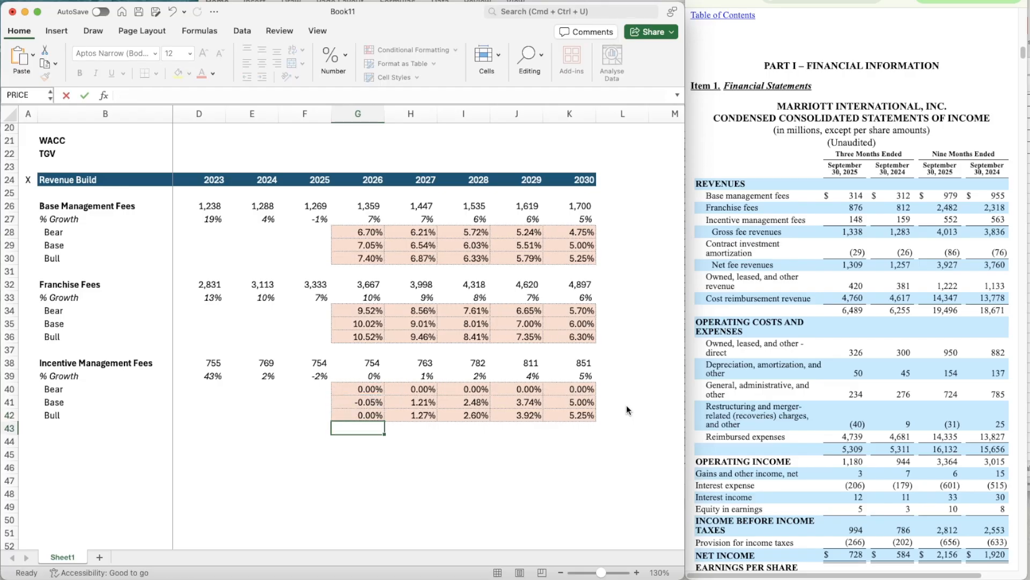
- Copy the G42 Bull growth formula across the Incentive Management Fees projection years through 2030 in K42
{"action": "key", "text": "Up"}
{"action": "key", "text": "cmd+c"}
{"action": "key", "text": "shift+Right"}
{"action": "key", "text": "shift+Right"}
{"action": "key", "text": "shift+Right"}
{"action": "key", "text": "shift+Right"}
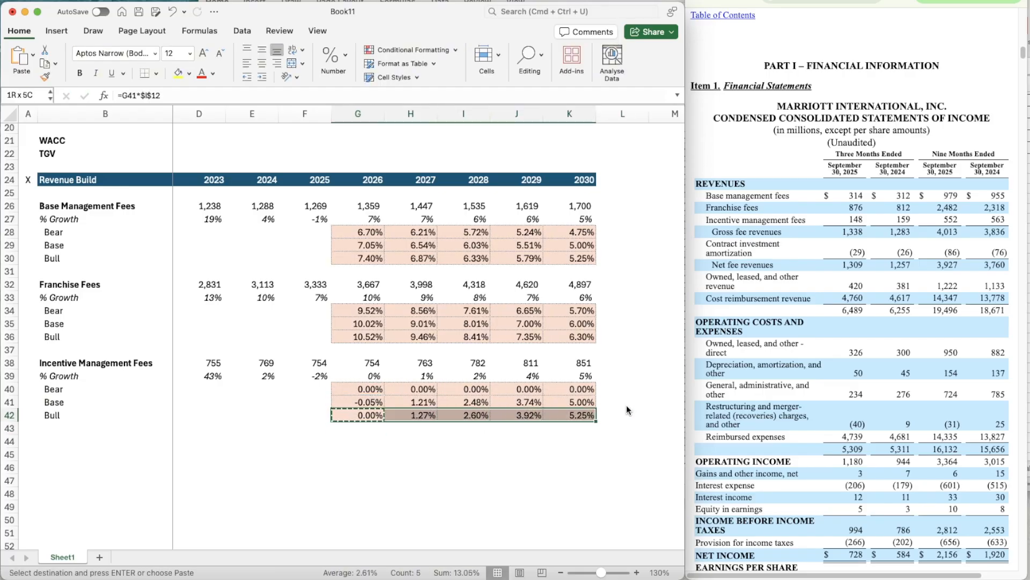
{"action": "key", "text": "cmd+v"}
- Point the 2026 growth formula for Incentive Management Fees in G39 to its own switch with =OFFSET(G39,$C$12,0)
{"action": "key", "text": "Left"}
{"action": "key", "text": "Up"}
{"action": "key", "text": "Up"}
{"action": "key", "text": "Up"}
{"action": "key", "text": "Right"}
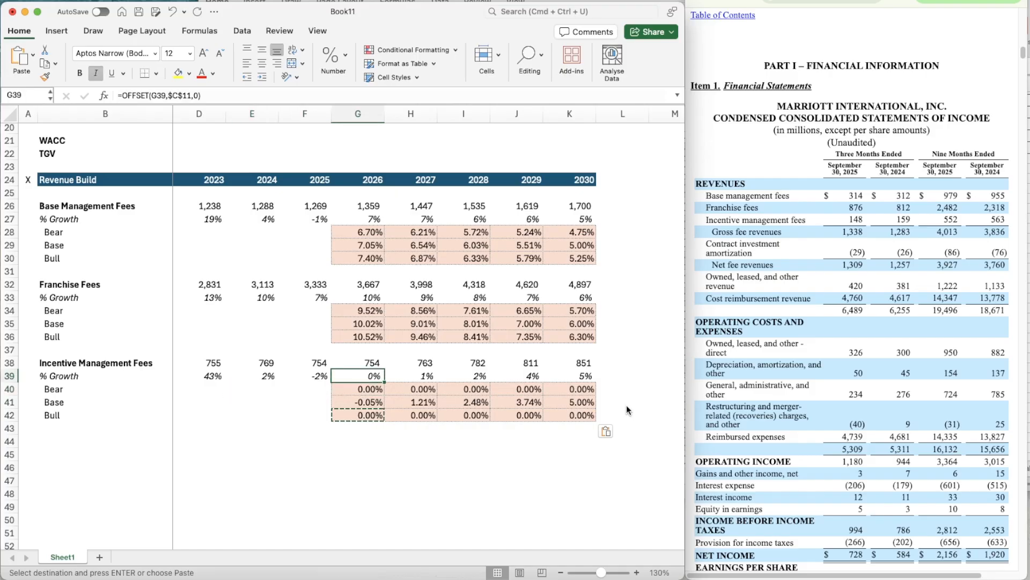
{"action": "key", "text": "F2"}
{"action": "key", "text": "Left"}
{"action": "key", "text": "Left"}
{"action": "key", "text": "Left"}
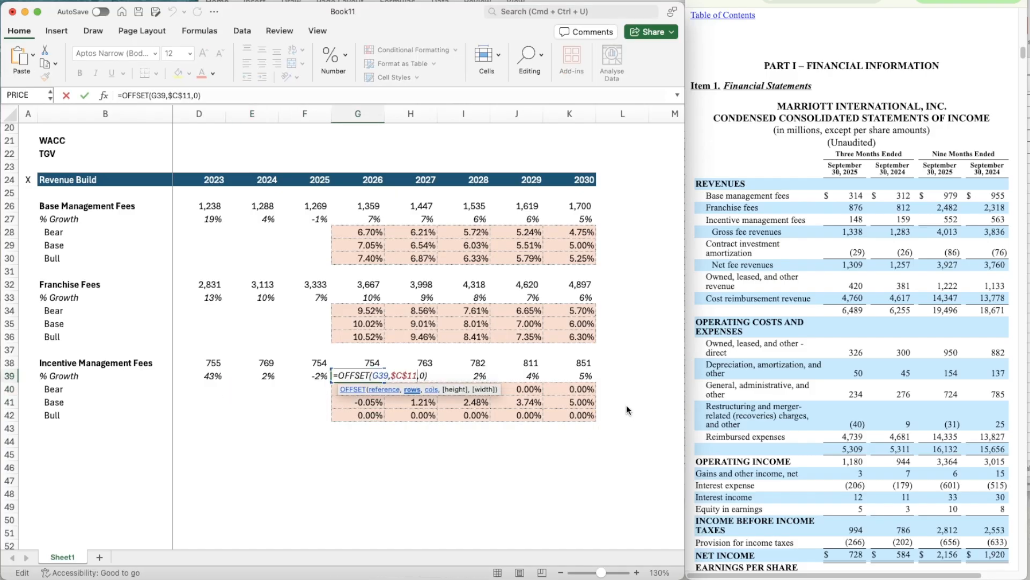
{"action": "key", "text": "BackSpace"}
{"action": "type", "text": "2"}
{"action": "key", "text": "Return"}
{"action": "key", "text": "Up"}
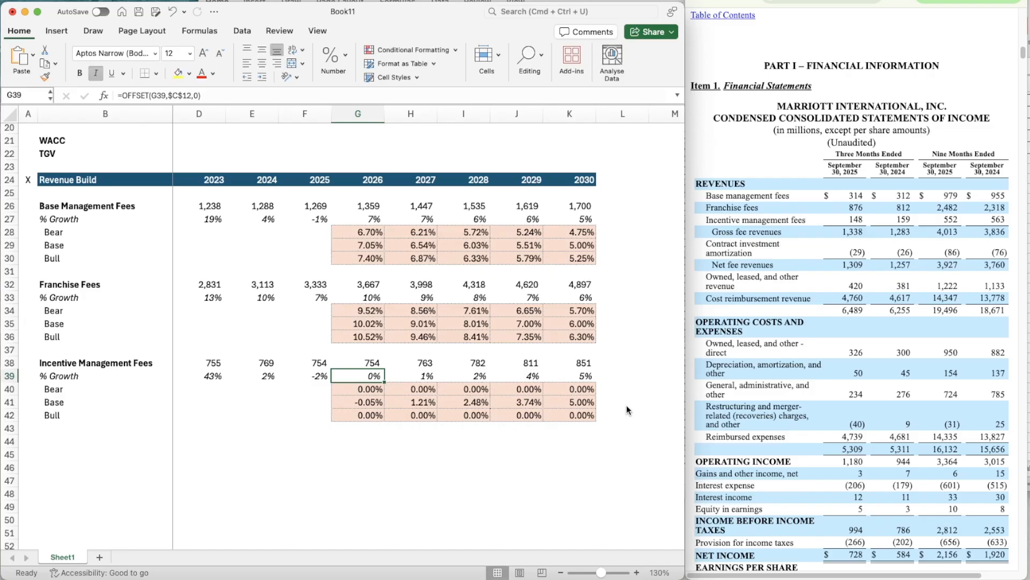
- Copy the OFFSET growth formula from G39 across the Incentive Management Fees projections to 2030 in K39
{"action": "key", "text": "super+c"}
{"action": "key", "text": "shift+Right"}
{"action": "key", "text": "shift+Right"}
{"action": "key", "text": "shift+Right"}
{"action": "key", "text": "shift+Right"}
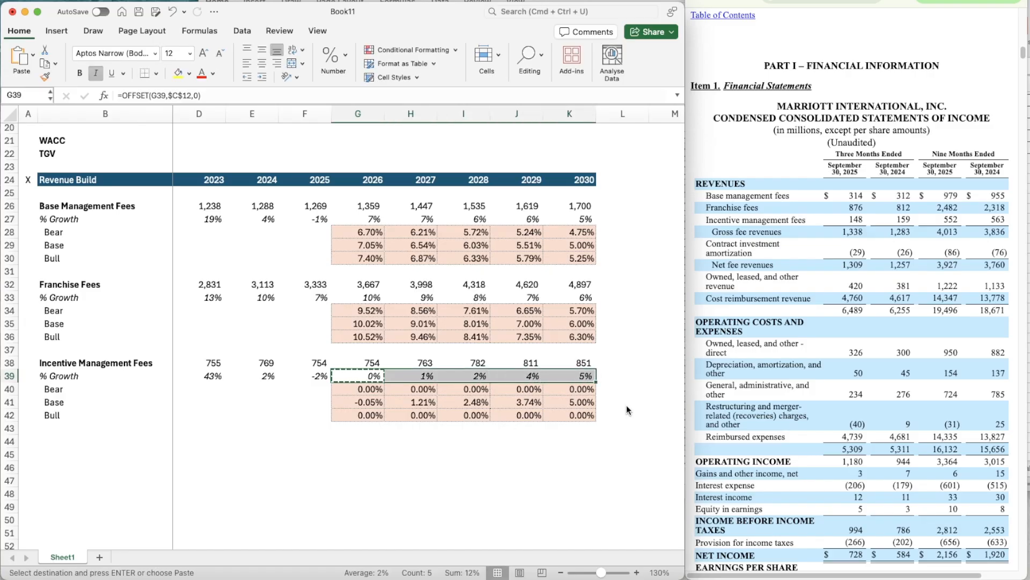
{"action": "key", "text": "Right"}
{"action": "key", "text": "Right"}
{"action": "scroll", "coordinate": [540, 466], "scroll_direction": "down", "scroll_amount": 3}
{"action": "scroll", "coordinate": [540, 465], "scroll_direction": "left", "scroll_amount": 1}
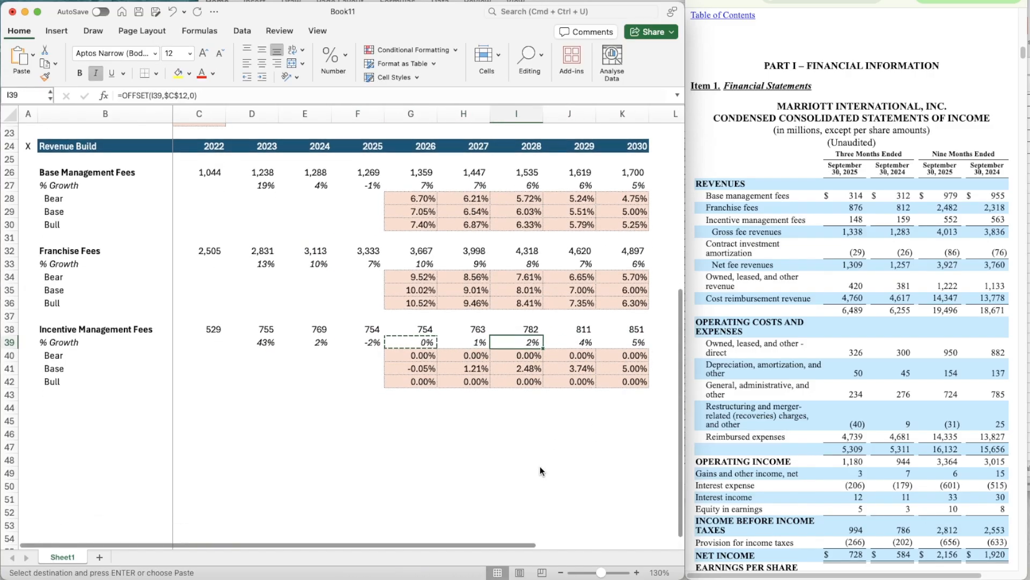
{"action": "key", "text": "Escape"}
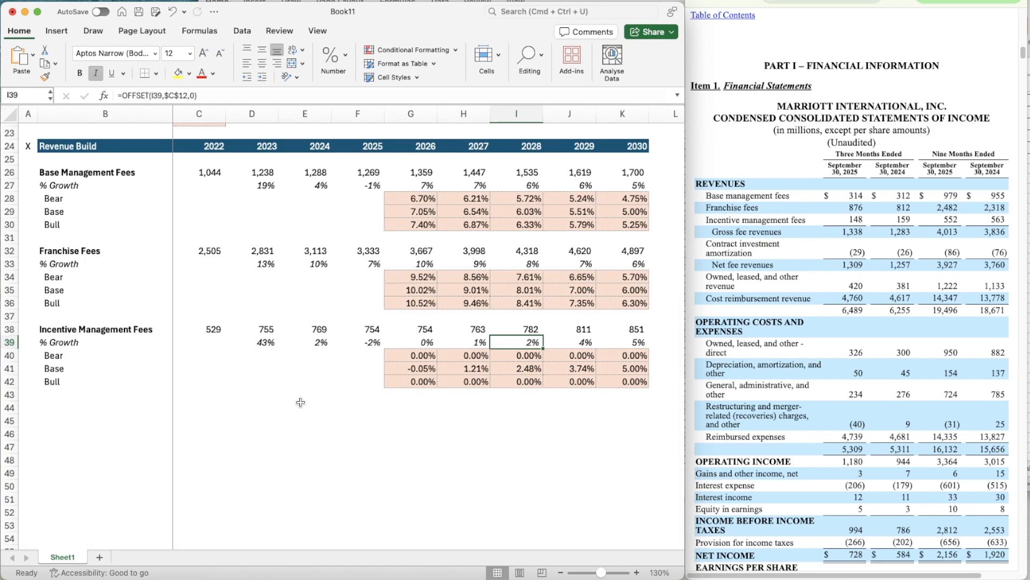
{"action": "left_click", "coordinate": [82, 322]}
{"action": "key", "text": "shift+Down"}
{"action": "key", "text": "shift+Down"}
{"action": "key", "text": "shift+Down"}
{"action": "key", "text": "shift+Down"}
{"action": "key", "text": "shift+Right"}
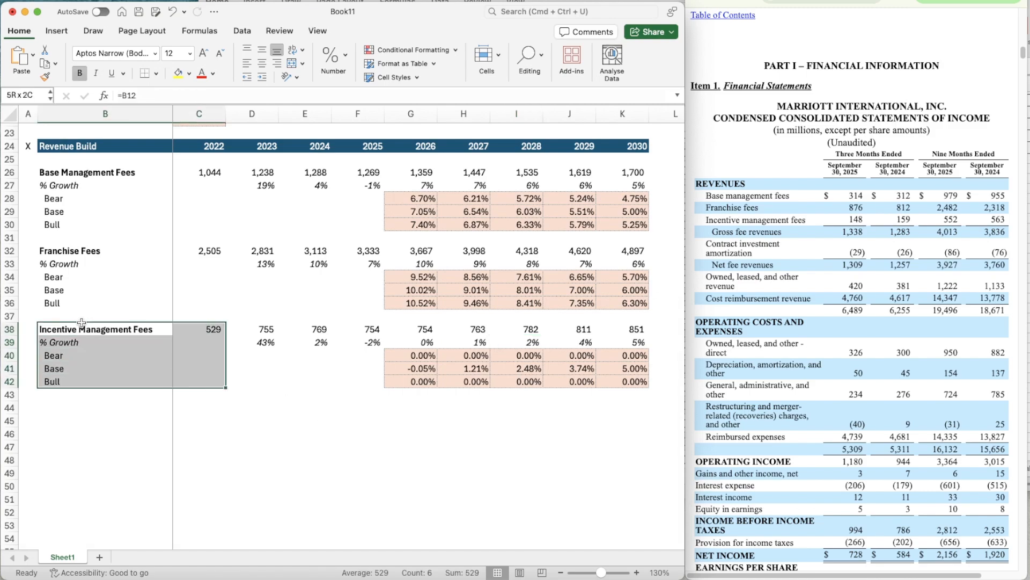
{"action": "key", "text": "shift+Right"}
{"action": "key", "text": "shift+Right"}
{"action": "key", "text": "shift+Right"}
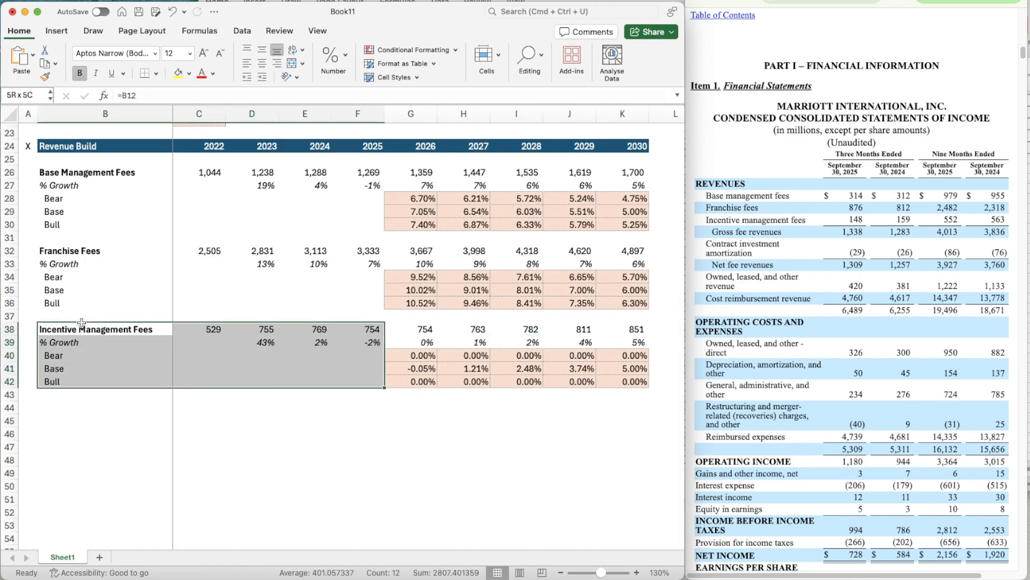
- Copy the 95% Bear multiplier from Franchise Fees in E11 to Incentive Management Fees in E12
{"action": "left_click", "coordinate": [419, 356]}
{"action": "scroll", "coordinate": [419, 356], "scroll_direction": "up", "scroll_amount": 10}
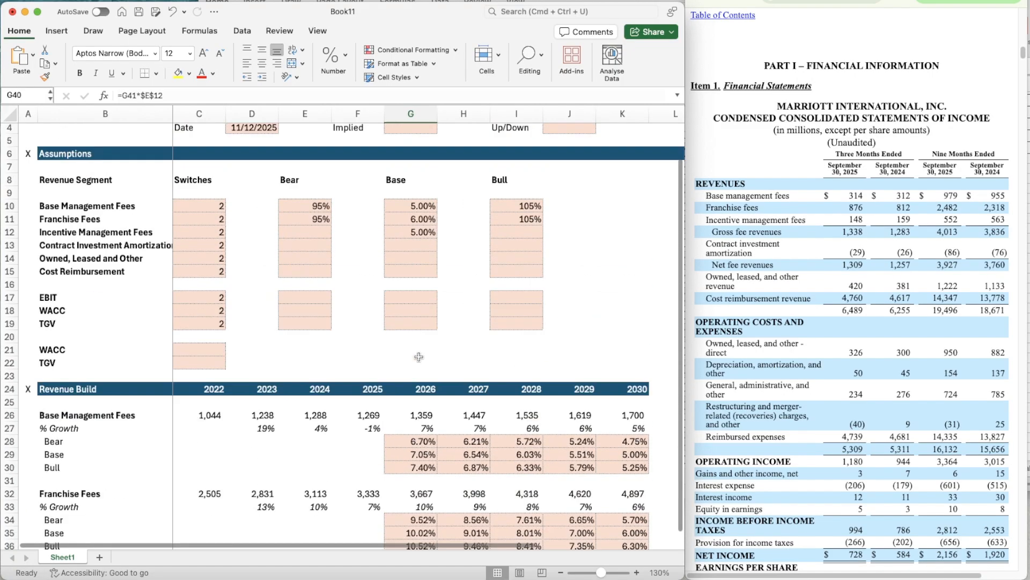
{"action": "left_click", "coordinate": [306, 250]}
{"action": "key", "text": "ctrl+c"}
{"action": "key", "text": "Down"}
{"action": "key", "text": "ctrl+v"}
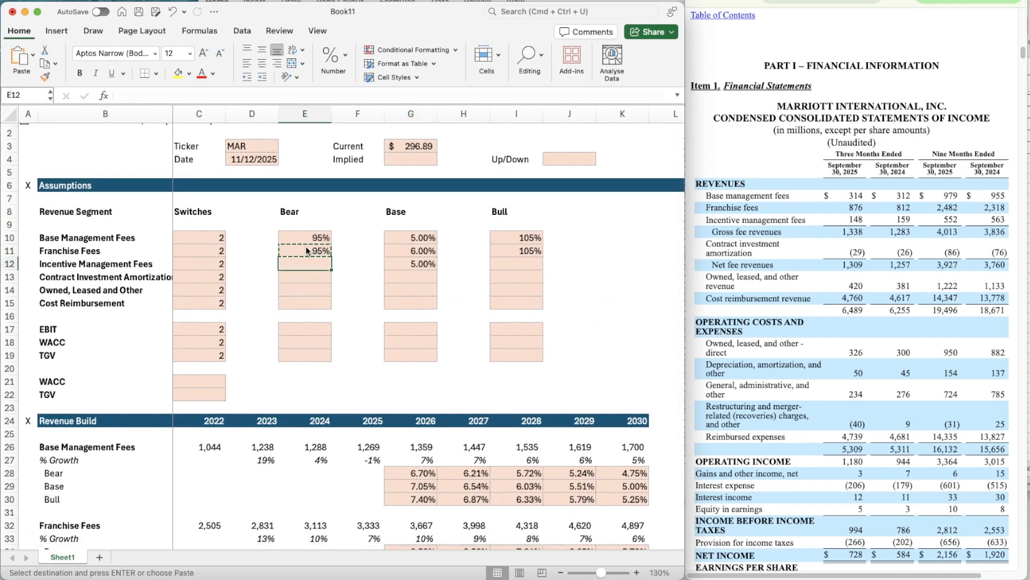
- Copy the 105% Bull multiplier from Franchise Fees in I11 to Incentive Management Fees in I12
{"action": "key", "text": "Right"}
{"action": "key", "text": "Right"}
{"action": "key", "text": "Right"}
{"action": "key", "text": "Right"}
{"action": "key", "text": "Up"}
{"action": "key", "text": "ctrl+c"}
{"action": "key", "text": "Down"}
{"action": "key", "text": "ctrl+v"}
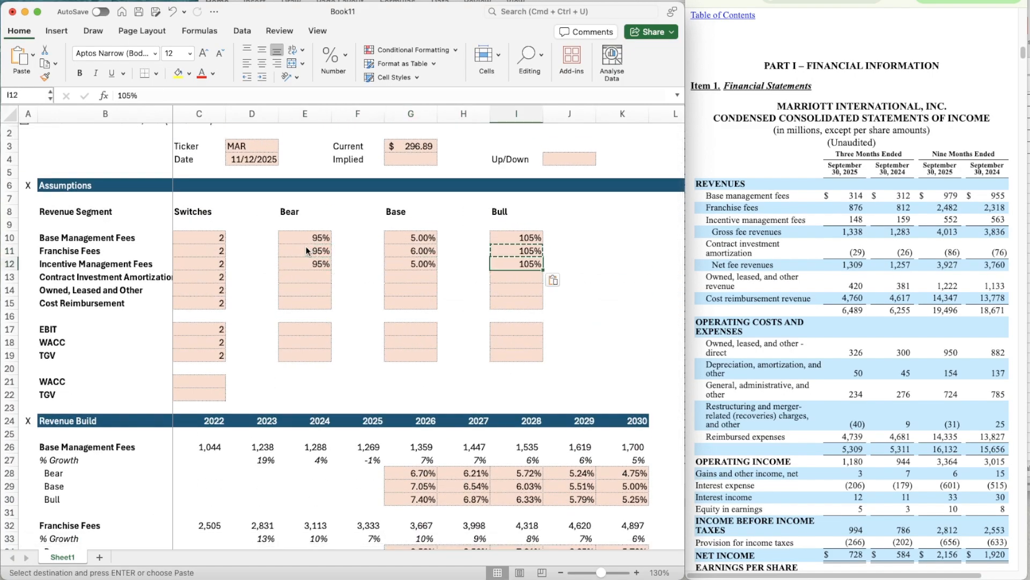
- Replace the Incentive Management Fees Bear multiplier in E12 with the 105% copied from I12
{"action": "key", "text": "ctrl+c"}
{"action": "key", "text": "Left"}
{"action": "key", "text": "Left"}
{"action": "key", "text": "Left"}
{"action": "key", "text": "Left"}
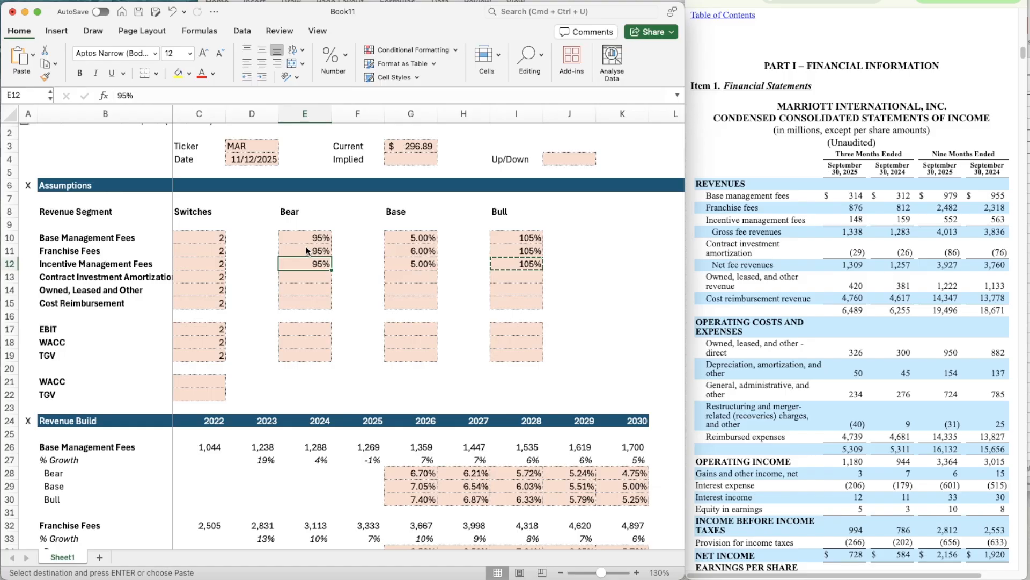
{"action": "key", "text": "ctrl+v"}
{"action": "key", "text": "Up"}
{"action": "key", "text": "Up"}
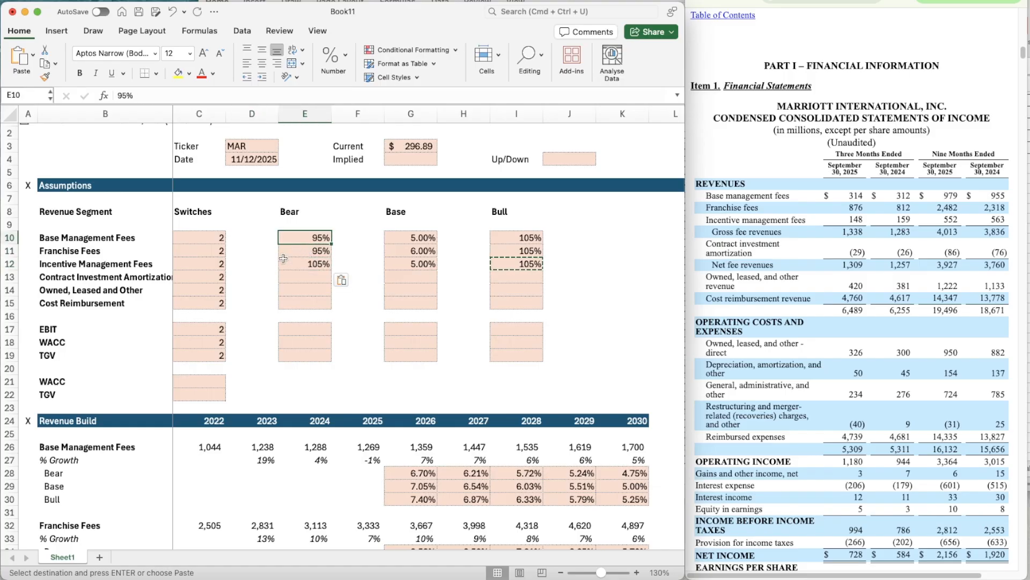
- Replace the Incentive Management Fees Bull multiplier in I12 with the 95% copied from the Franchise Fees Bear cell E11
{"action": "key", "text": "Down"}
{"action": "key", "text": "ctrl+c"}
{"action": "key", "text": "Right"}
{"action": "key", "text": "Right"}
{"action": "key", "text": "Right"}
{"action": "key", "text": "Right"}
{"action": "key", "text": "Down"}
{"action": "key", "text": "ctrl+v"}
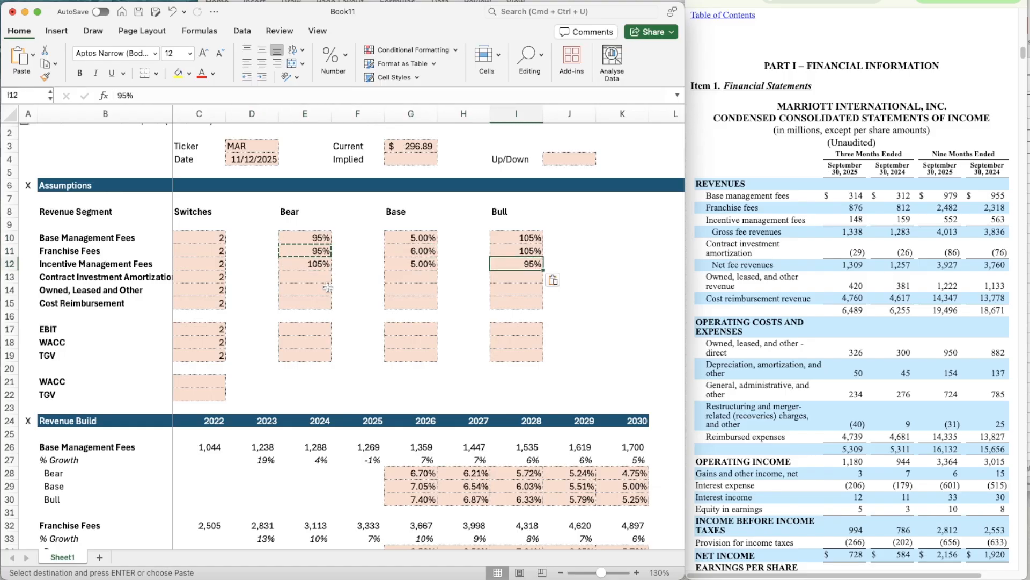
- Examine the 2026 Bear, Base and Bull growth cells G40:G42 for Incentive Management Fees
{"action": "scroll", "coordinate": [407, 382], "scroll_direction": "down", "scroll_amount": 8}
{"action": "scroll", "coordinate": [407, 382], "scroll_direction": "up", "scroll_amount": 2}
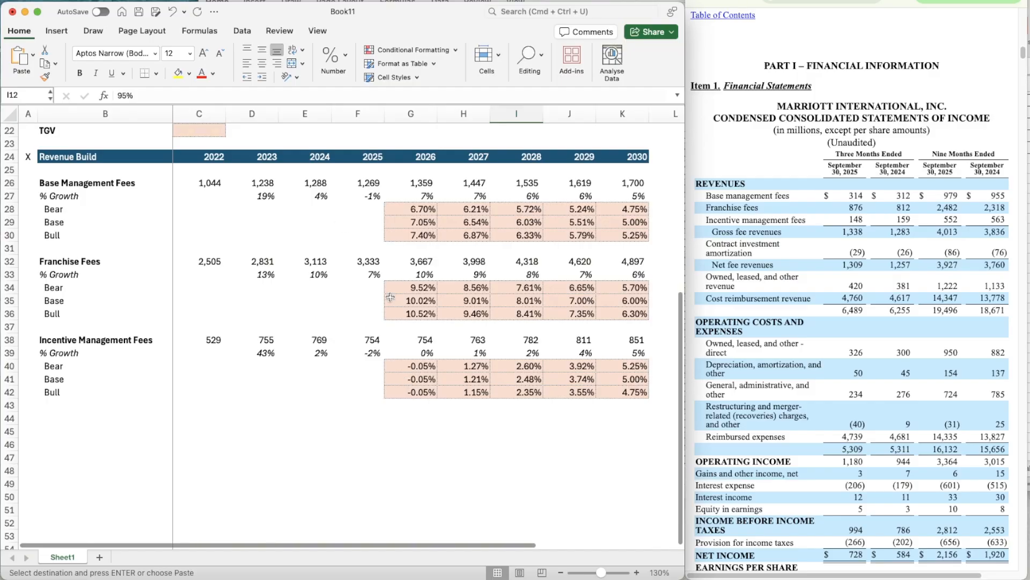
{"action": "left_click", "coordinate": [409, 379]}
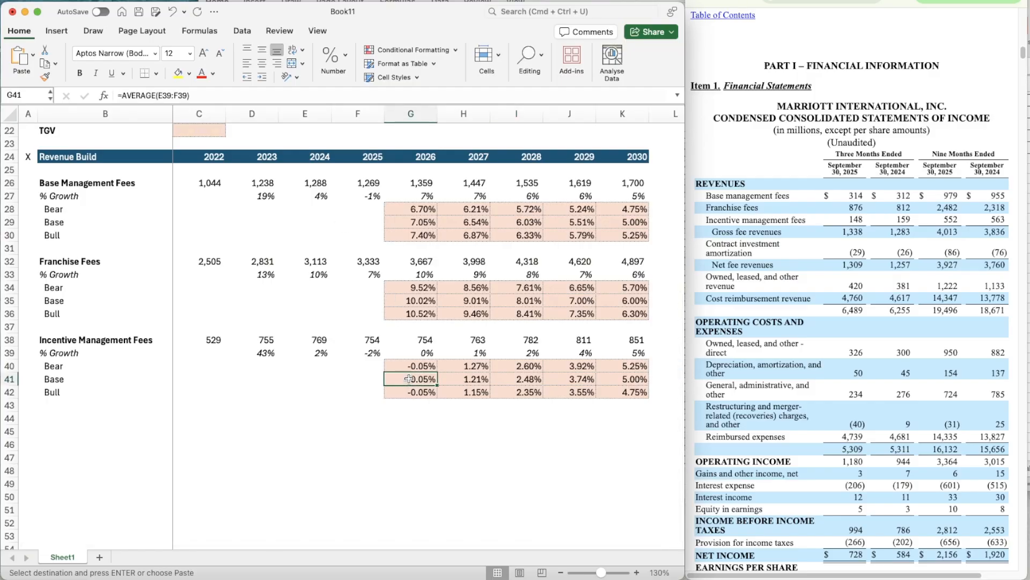
{"action": "key", "text": "Up"}
{"action": "key", "text": "Down"}
{"action": "key", "text": "Down"}
{"action": "key", "text": "Down"}
{"action": "key", "text": "Up"}
{"action": "key", "text": "Up"}
{"action": "key", "text": "Up"}
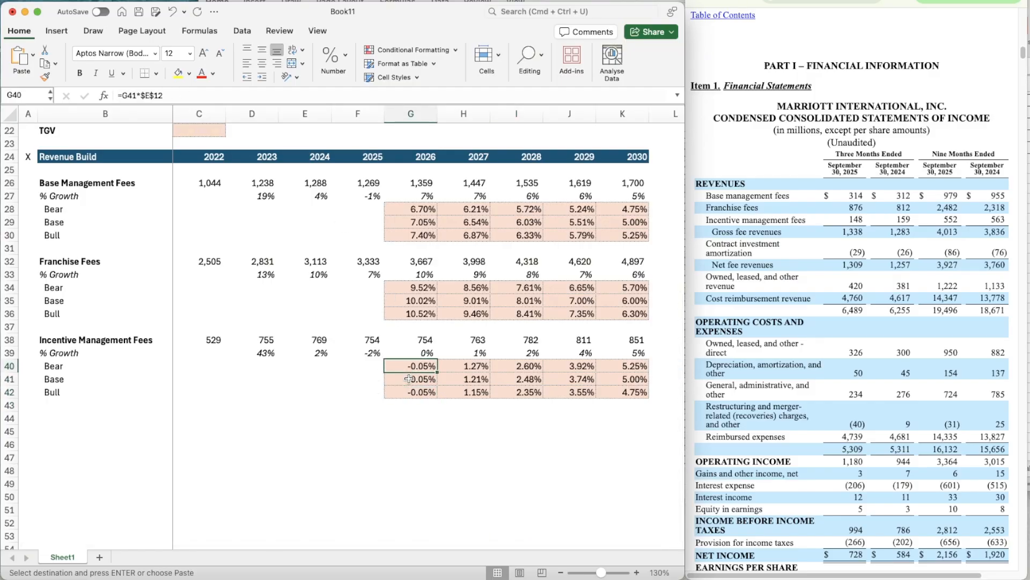
- Set the Base growth assumption for Incentive Management Fees in G12 to 3%
{"action": "scroll", "coordinate": [432, 247], "scroll_direction": "up", "scroll_amount": 7}
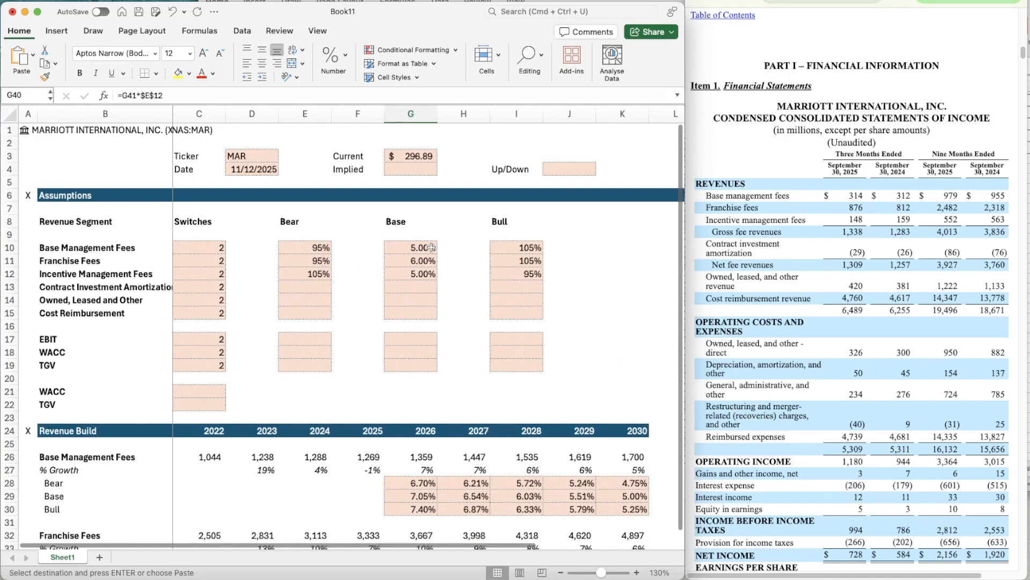
{"action": "scroll", "coordinate": [432, 247], "scroll_direction": "down", "scroll_amount": 1}
{"action": "left_click", "coordinate": [404, 260]}
{"action": "type", "text": "3%"}
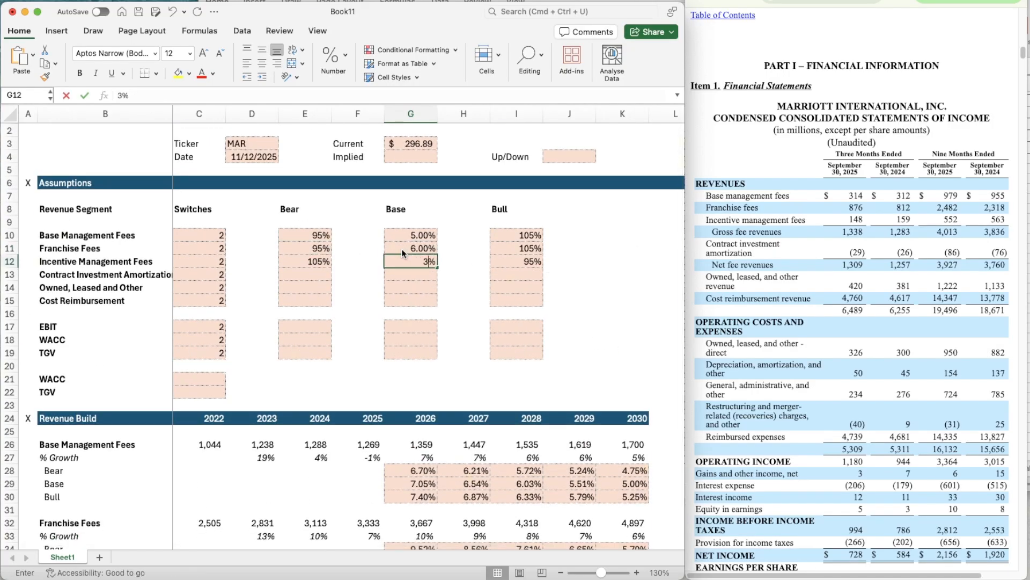
{"action": "key", "text": "Return"}
{"action": "scroll", "coordinate": [404, 252], "scroll_direction": "down", "scroll_amount": 6}
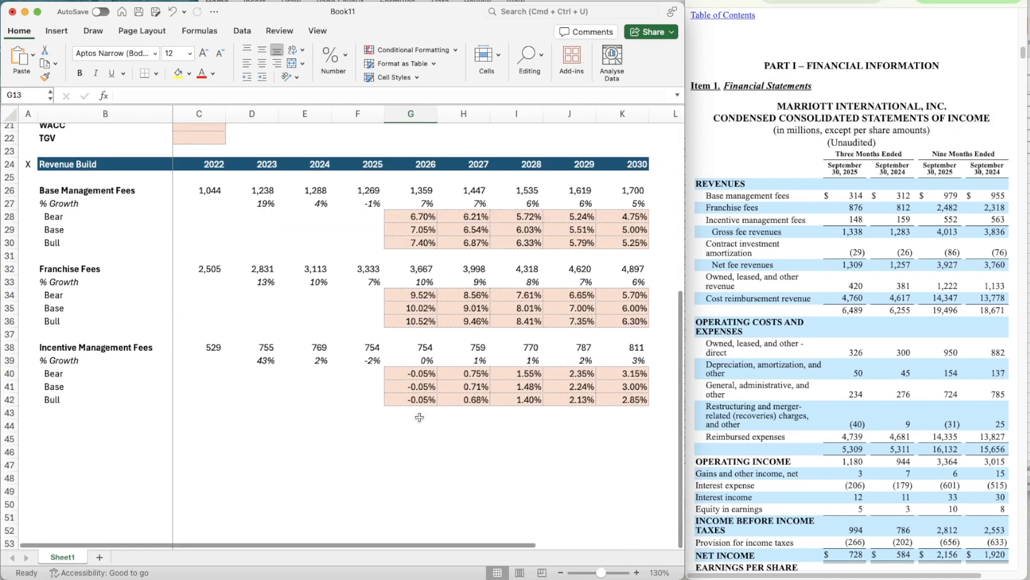
{"action": "scroll", "coordinate": [430, 437], "scroll_direction": "down", "scroll_amount": 1}
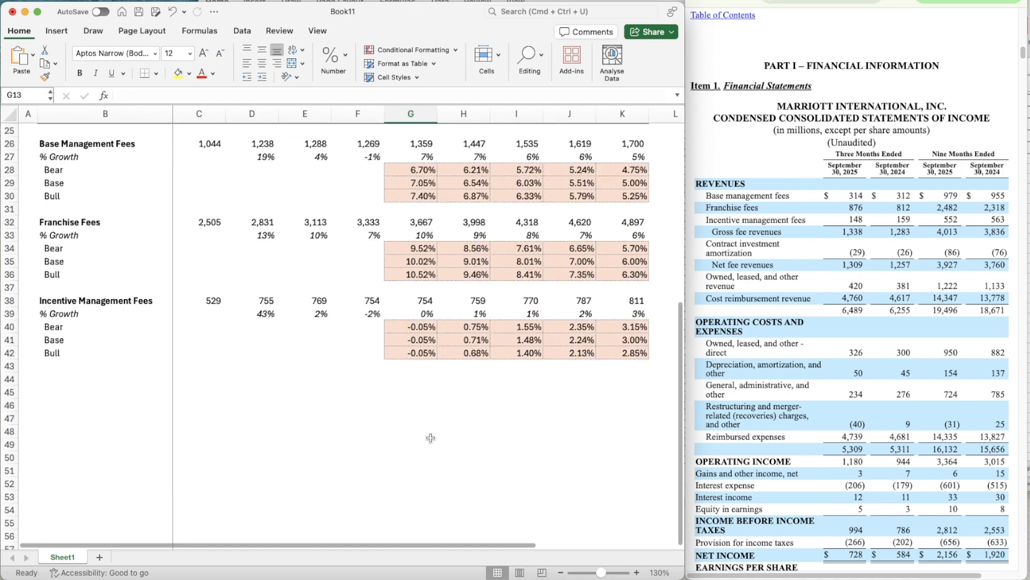
- Duplicate the whole Incentive Management Fees block B38:K42 below itself, starting at B44
{"action": "scroll", "coordinate": [430, 437], "scroll_direction": "down", "scroll_amount": 1}
{"action": "left_click", "coordinate": [75, 291]}
{"action": "key", "text": "shift+Down"}
{"action": "key", "text": "shift+Down"}
{"action": "key", "text": "shift+Down"}
{"action": "key", "text": "shift+Down"}
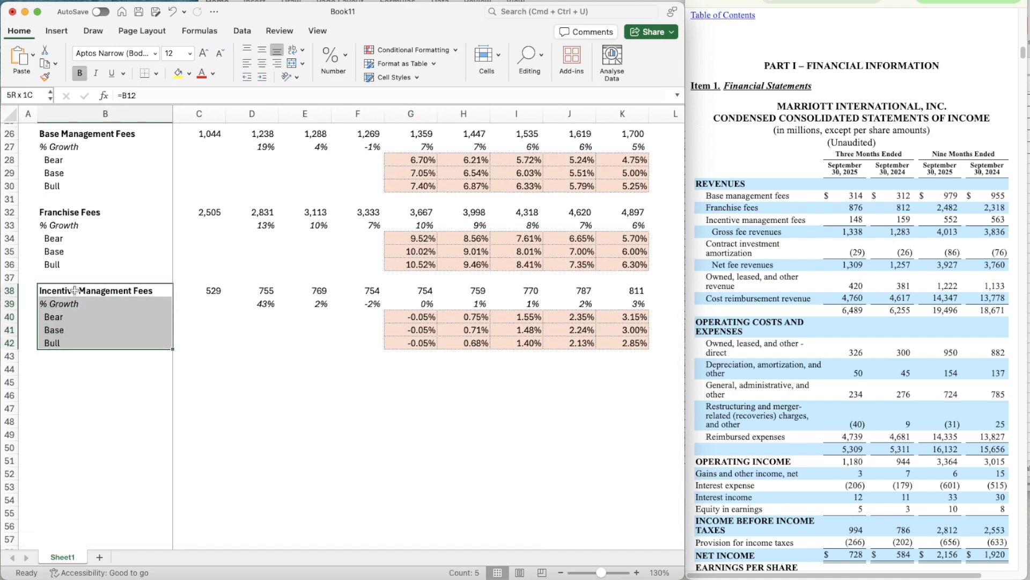
{"action": "key", "text": "shift+Right"}
{"action": "key", "text": "shift+Right"}
{"action": "key", "text": "shift+Right"}
{"action": "key", "text": "shift+Right"}
{"action": "key", "text": "shift+Right"}
{"action": "key", "text": "shift+Right"}
{"action": "key", "text": "shift+Right"}
{"action": "key", "text": "shift+Right"}
{"action": "key", "text": "shift+Right"}
{"action": "key", "text": "super+c"}
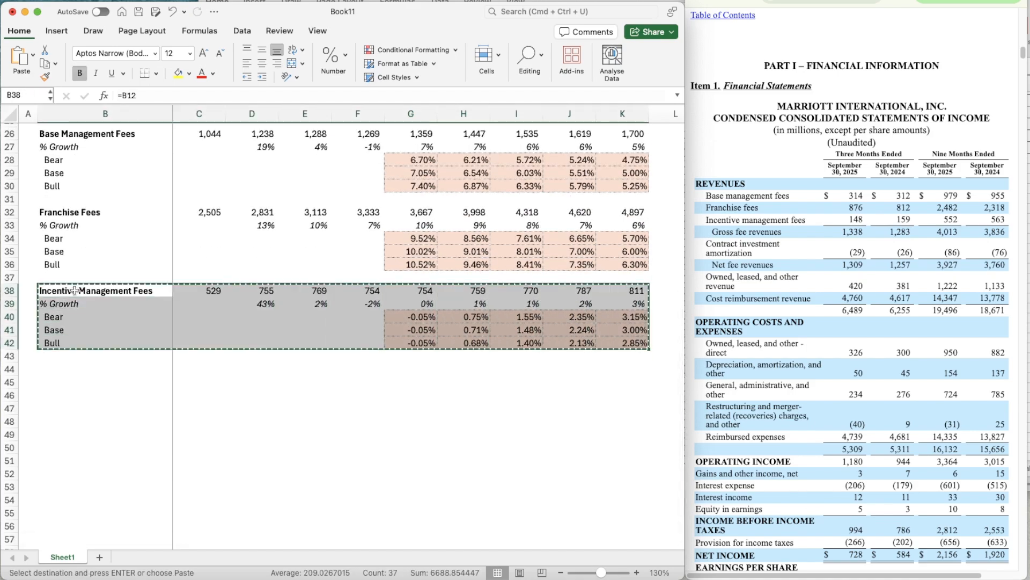
{"action": "key", "text": "Down"}
{"action": "key", "text": "Down"}
{"action": "key", "text": "Down"}
{"action": "key", "text": "Down"}
{"action": "key", "text": "Down"}
{"action": "key", "text": "Down"}
{"action": "key", "text": "super+v"}
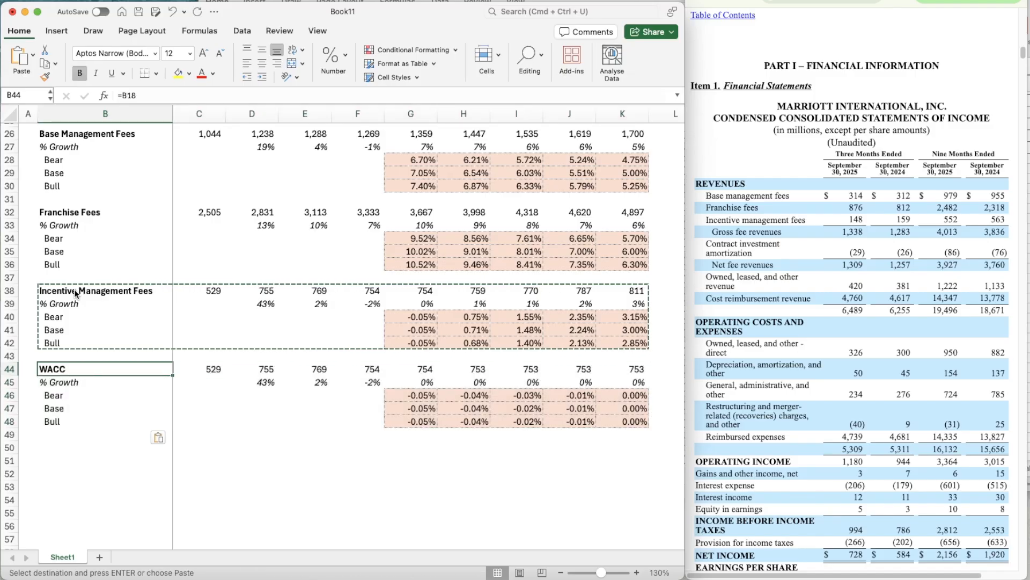
- Link the duplicated block's title in B44 to the Contract Investment Amortization label in B13
{"action": "type", "text": "Cost"}
{"action": "key", "text": "BackSpace"}
{"action": "key", "text": "BackSpace"}
{"action": "key", "text": "BackSpace"}
{"action": "key", "text": "BackSpace"}
{"action": "type", "text": "=B"}
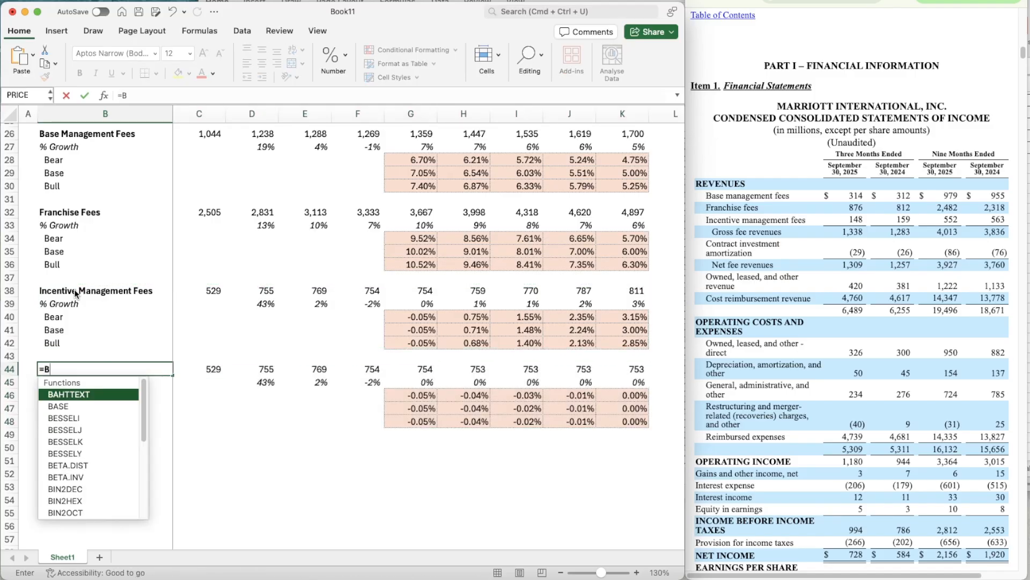
{"action": "type", "text": "11"}
{"action": "key", "text": "Return"}
{"action": "key", "text": "Up"}
- Switch to the fiscal 2024 annual filing and find the Revenue Recognition policies in Note 2
{"action": "key", "text": "Right"}
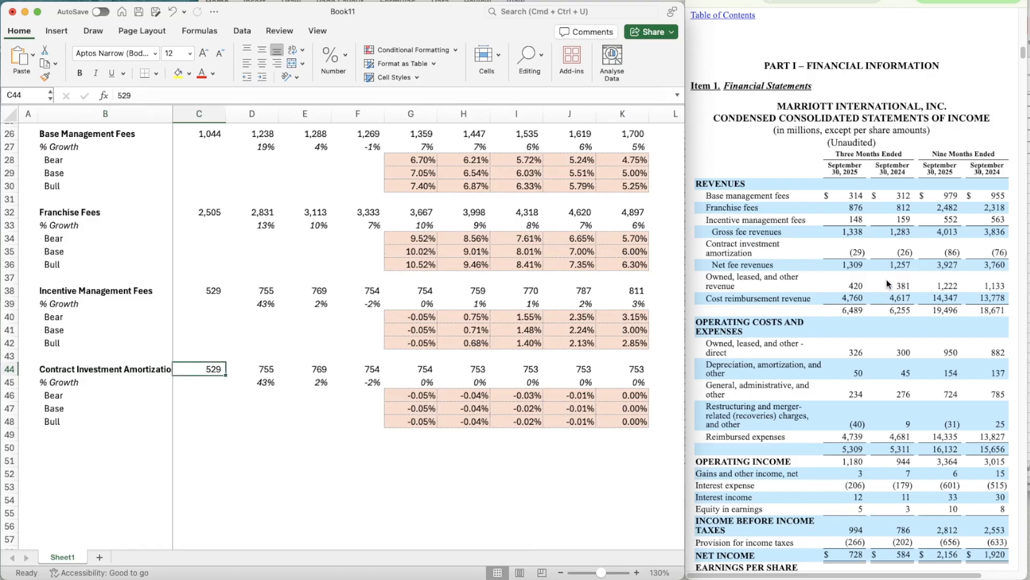
{"action": "left_click", "coordinate": [837, 1]}
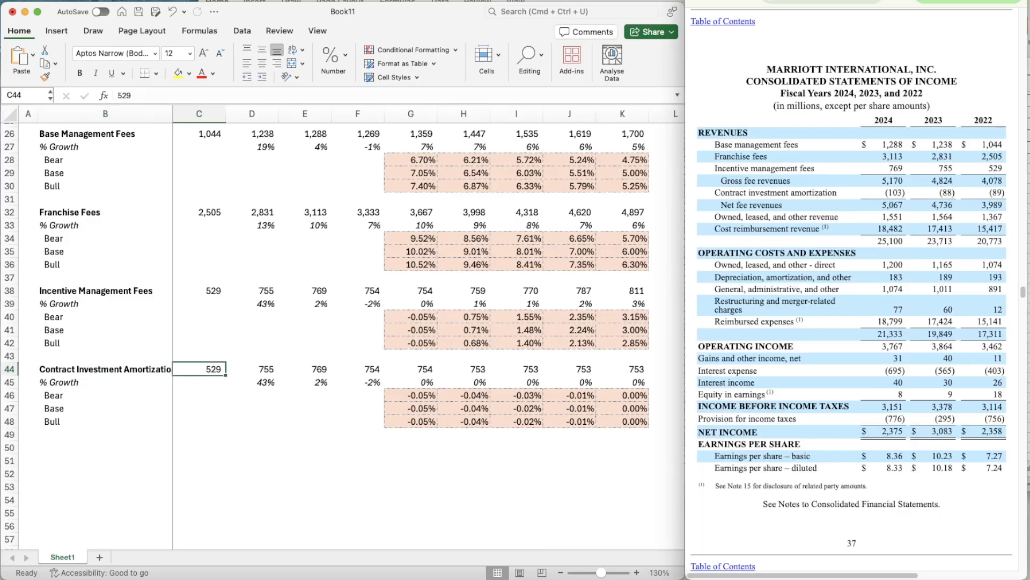
{"action": "scroll", "coordinate": [842, 213], "scroll_direction": "up", "scroll_amount": 3}
{"action": "scroll", "coordinate": [842, 213], "scroll_direction": "down", "scroll_amount": 3}
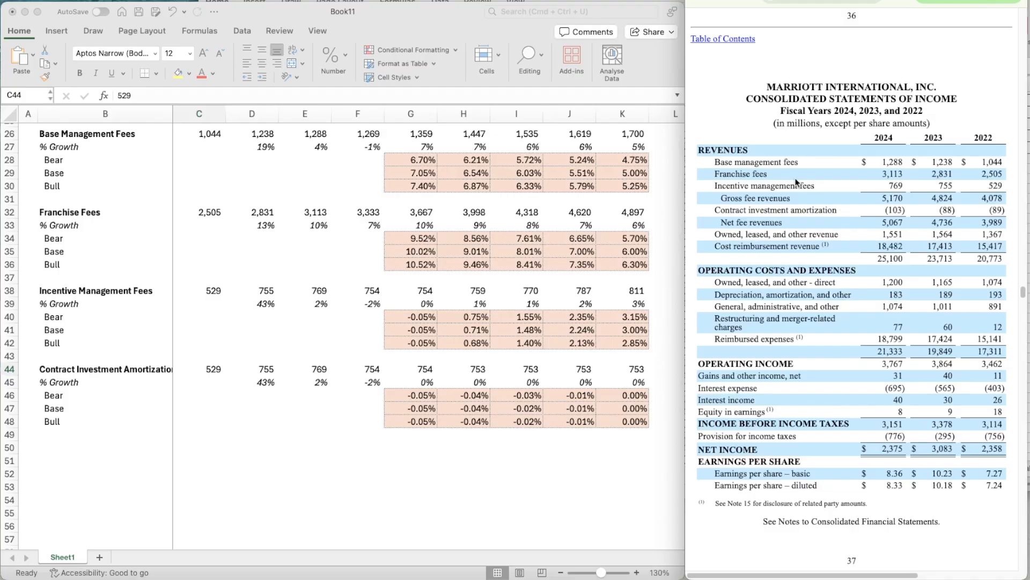
{"action": "scroll", "coordinate": [814, 300], "scroll_direction": "down", "scroll_amount": 15}
{"action": "scroll", "coordinate": [813, 304], "scroll_direction": "down", "scroll_amount": 20}
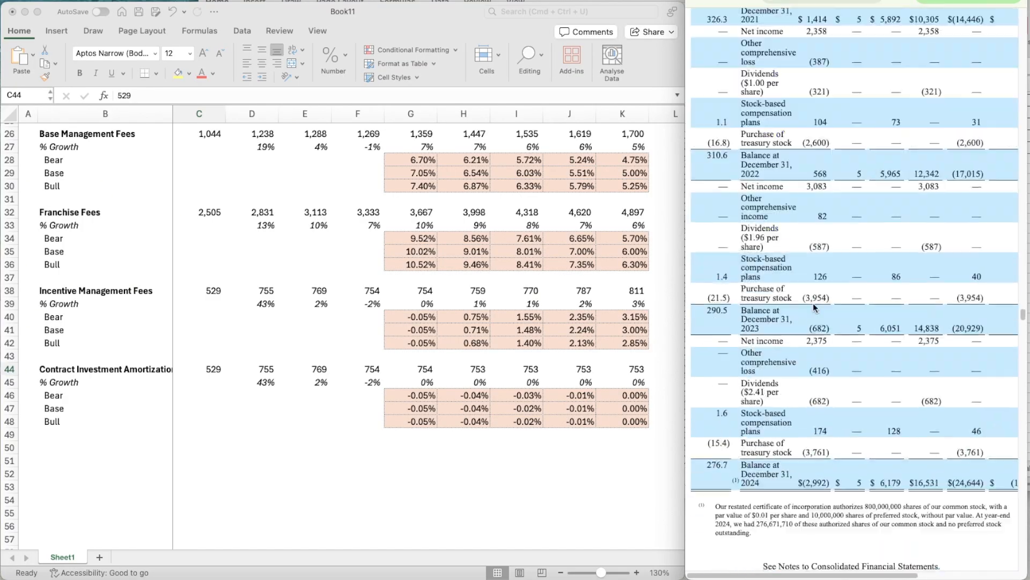
{"action": "scroll", "coordinate": [814, 304], "scroll_direction": "down", "scroll_amount": 2}
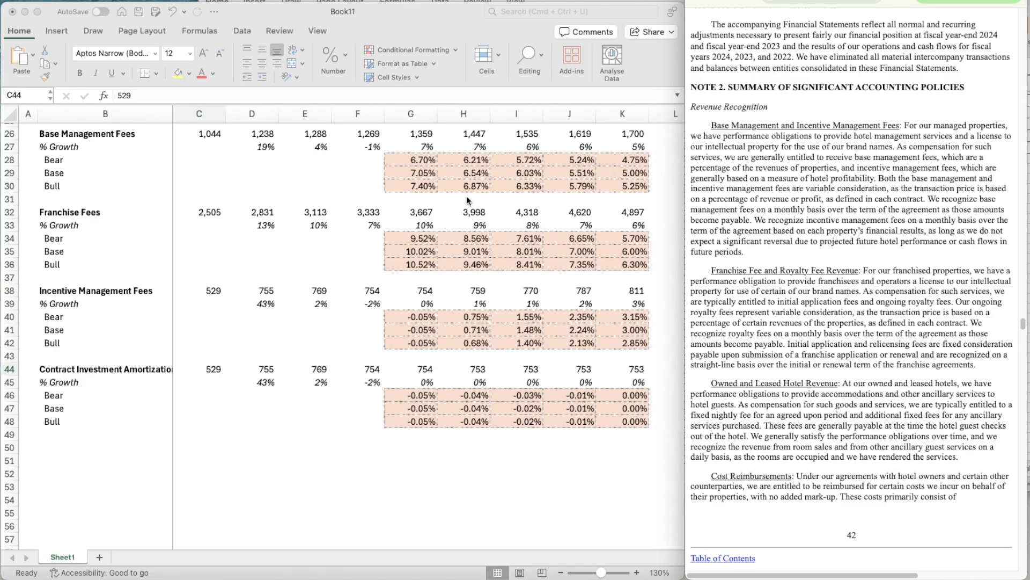
{"action": "scroll", "coordinate": [465, 199], "scroll_direction": "up", "scroll_amount": 2}
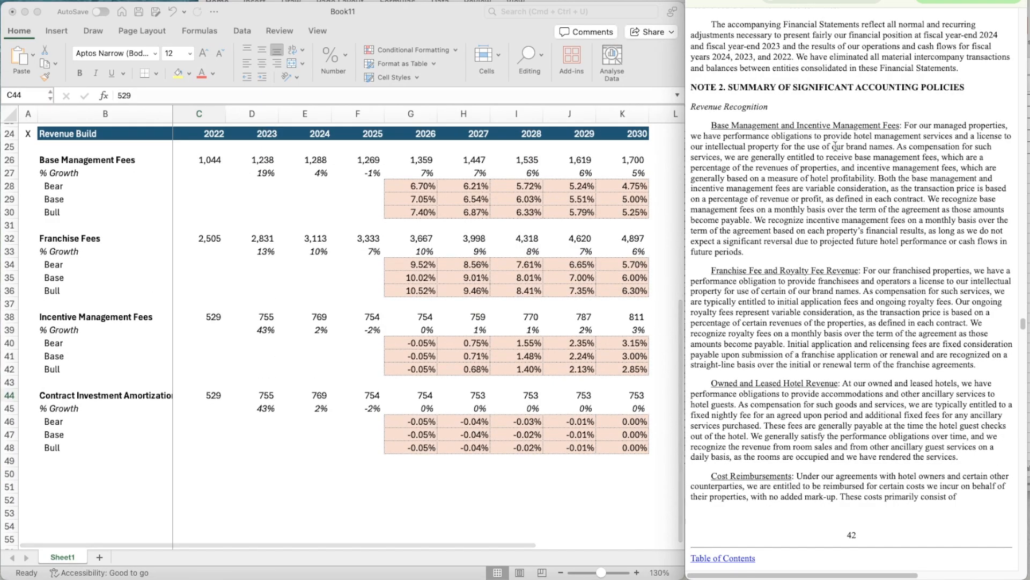
{"action": "scroll", "coordinate": [531, 282], "scroll_direction": "up", "scroll_amount": 2}
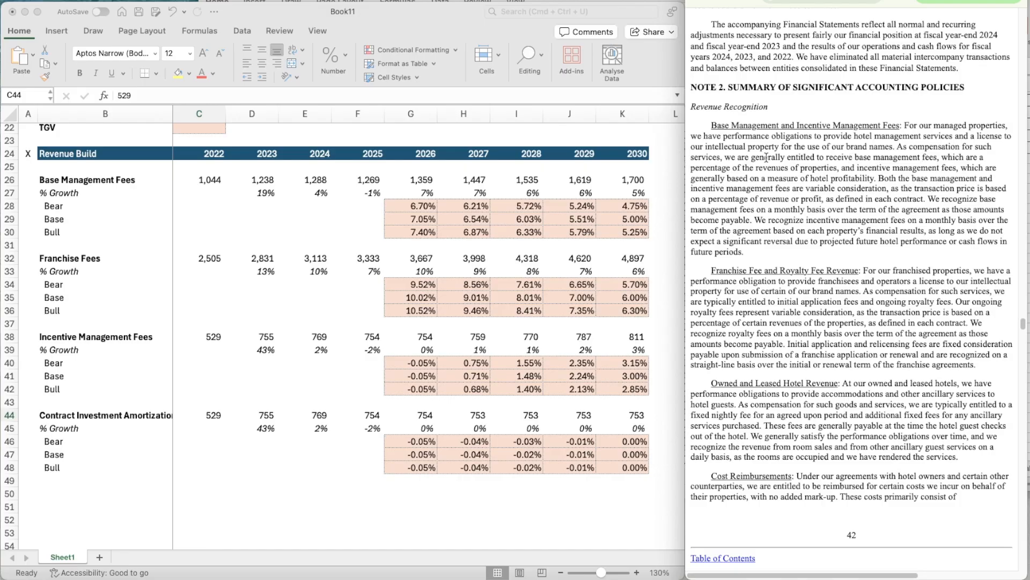
- Read how the filing's Note 2 describes base and incentive management fees and franchise and royalty fee revenue
{"action": "scroll", "coordinate": [837, 188], "scroll_direction": "down", "scroll_amount": 1}
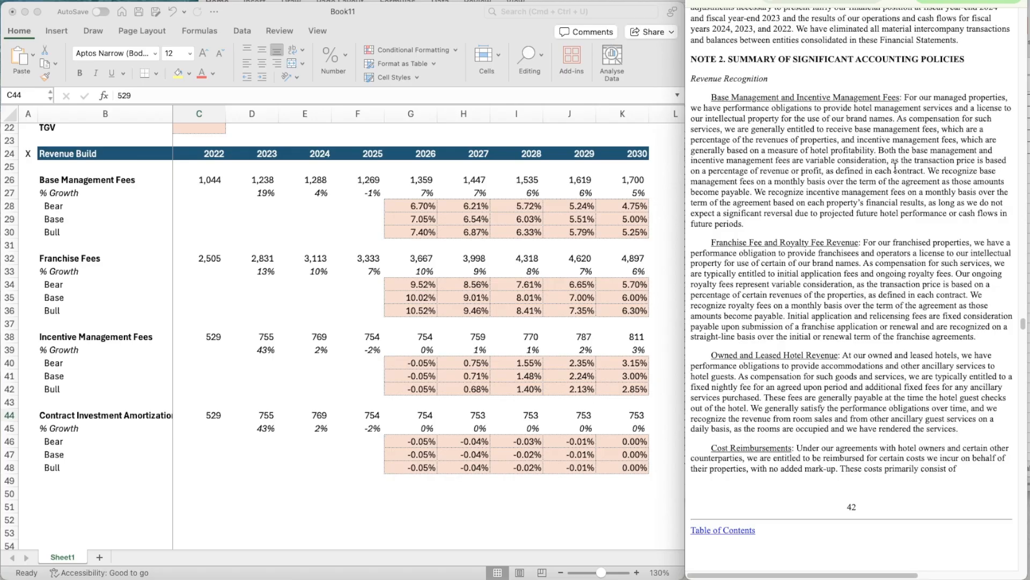
{"action": "scroll", "coordinate": [896, 199], "scroll_direction": "down", "scroll_amount": 2}
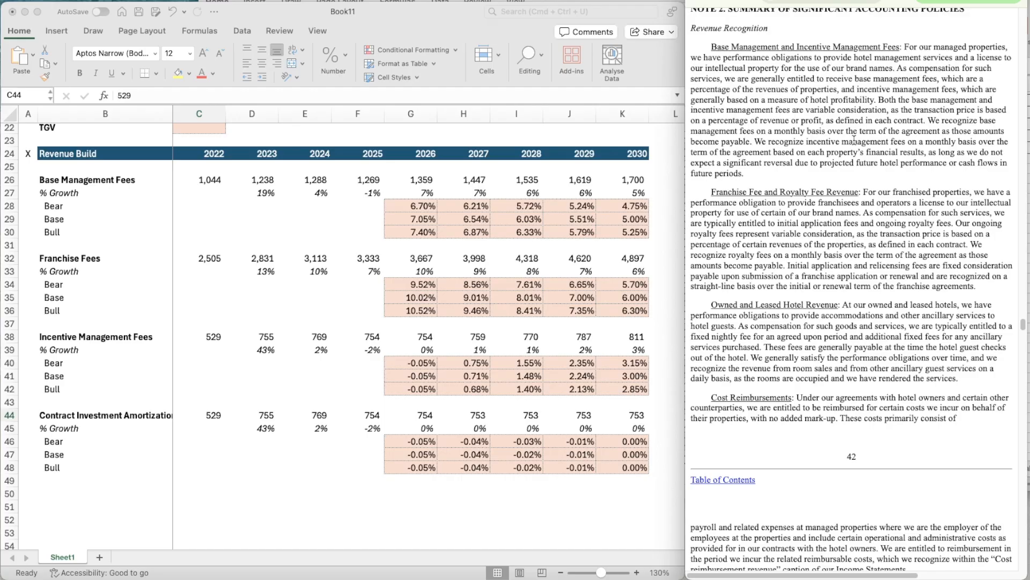
{"action": "scroll", "coordinate": [854, 236], "scroll_direction": "down", "scroll_amount": 1}
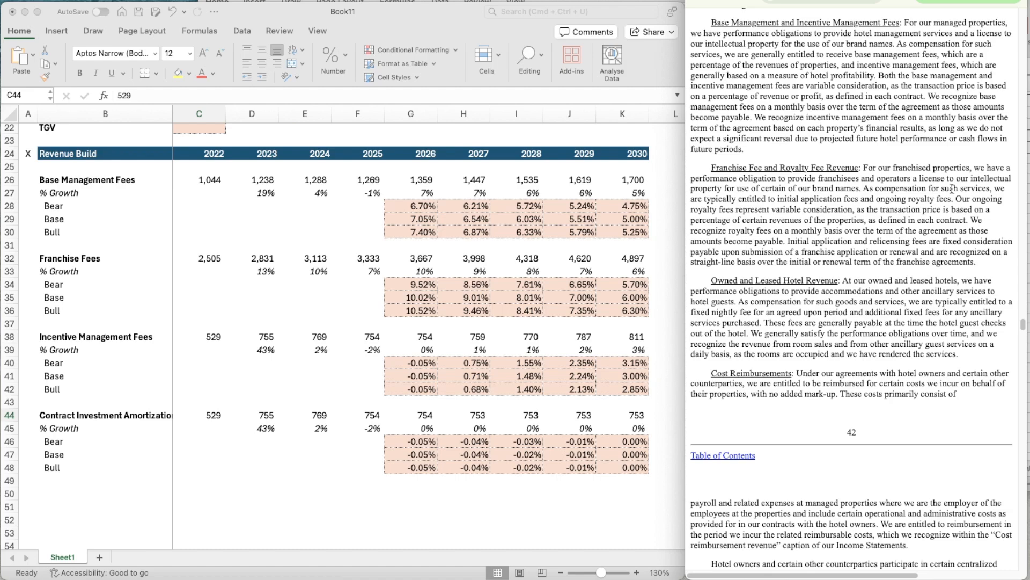
{"action": "scroll", "coordinate": [952, 188], "scroll_direction": "down", "scroll_amount": 1}
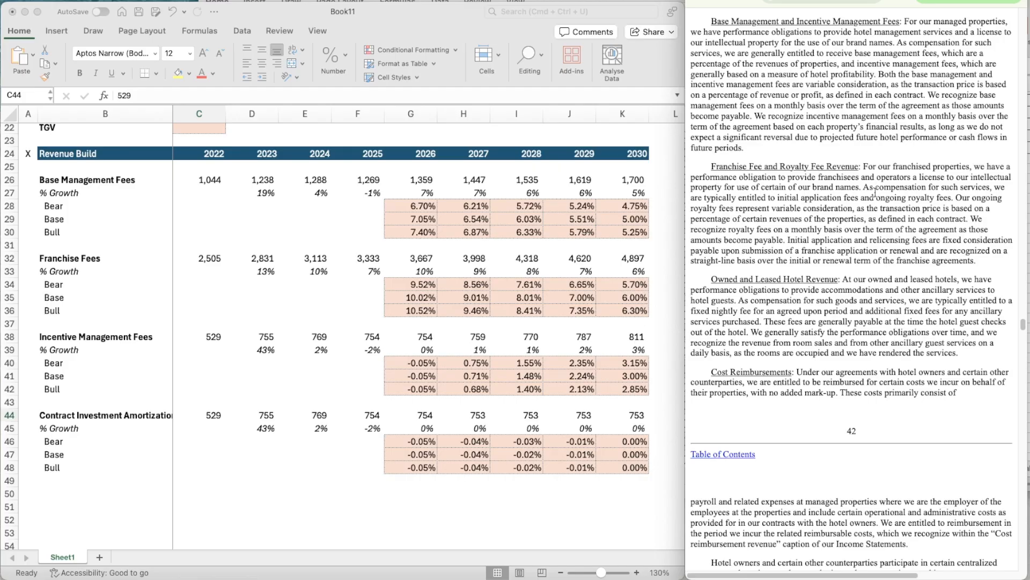
{"action": "scroll", "coordinate": [934, 210], "scroll_direction": "down", "scroll_amount": 1}
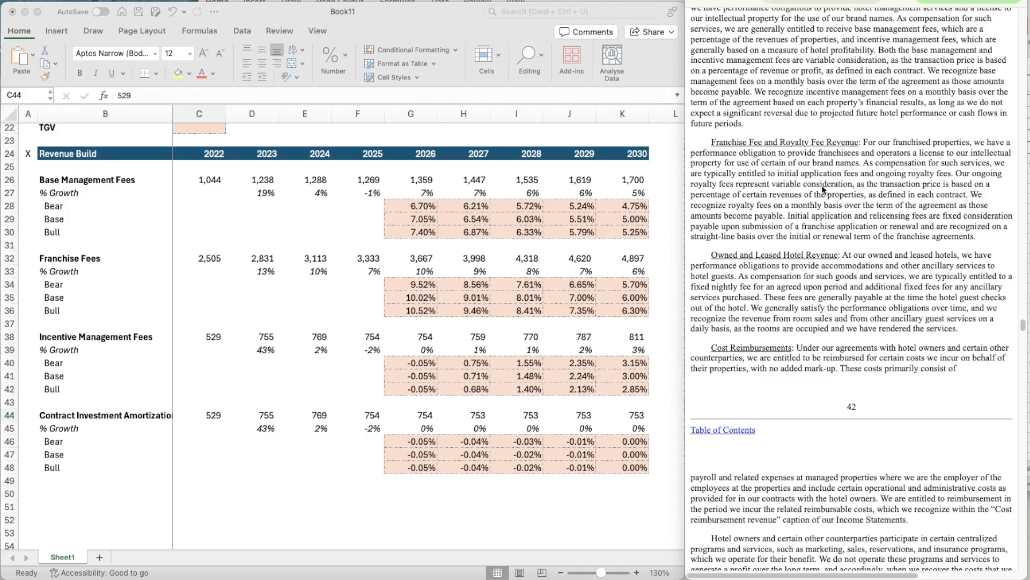
{"action": "scroll", "coordinate": [851, 212], "scroll_direction": "down", "scroll_amount": 1}
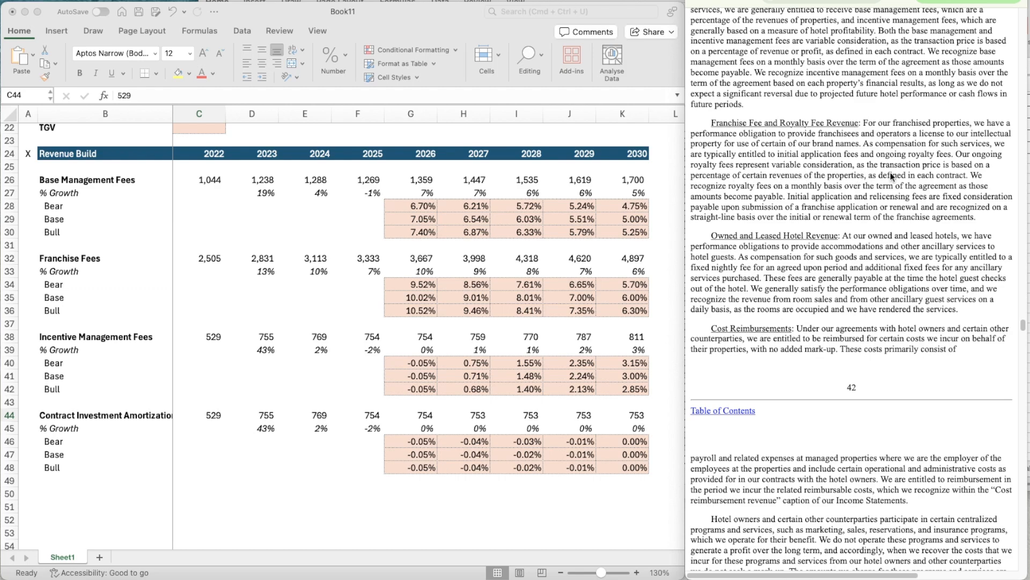
{"action": "scroll", "coordinate": [859, 226], "scroll_direction": "down", "scroll_amount": 2}
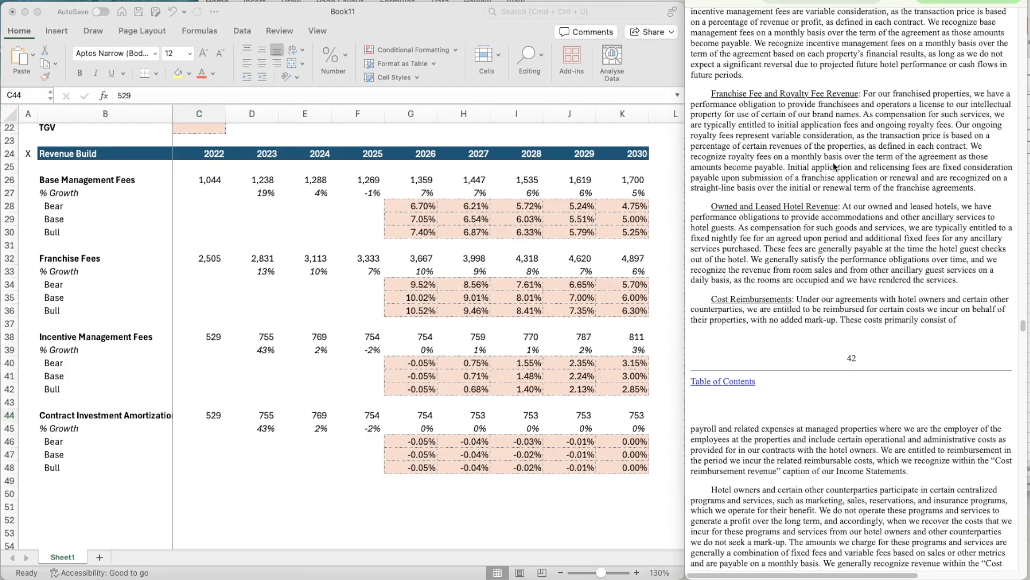
{"action": "scroll", "coordinate": [864, 220], "scroll_direction": "down", "scroll_amount": 3}
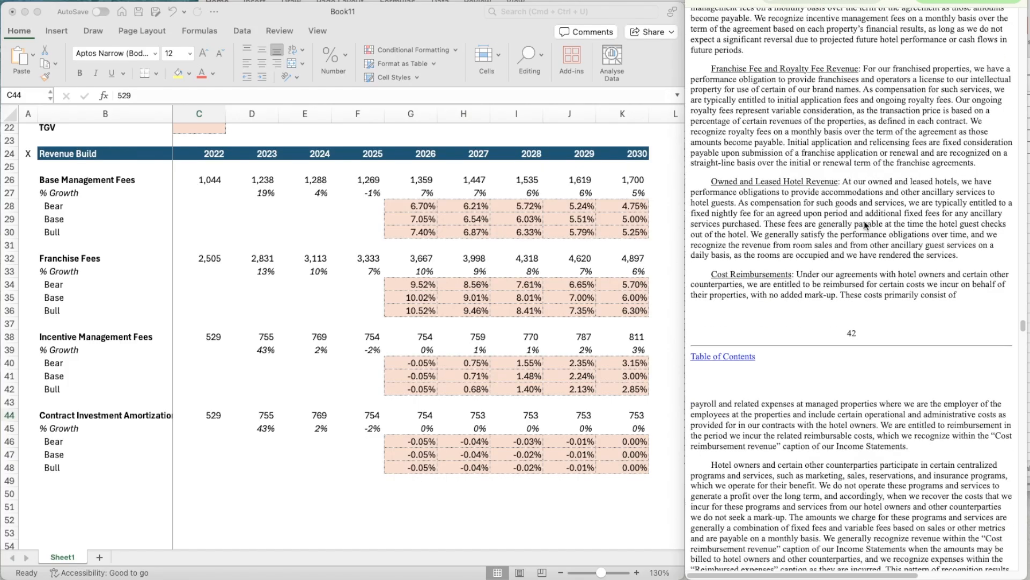
- Read the Owned and Leased Hotel Revenue and Cost Reimbursements policies in Note 2 of the filing
{"action": "scroll", "coordinate": [864, 220], "scroll_direction": "down", "scroll_amount": 8}
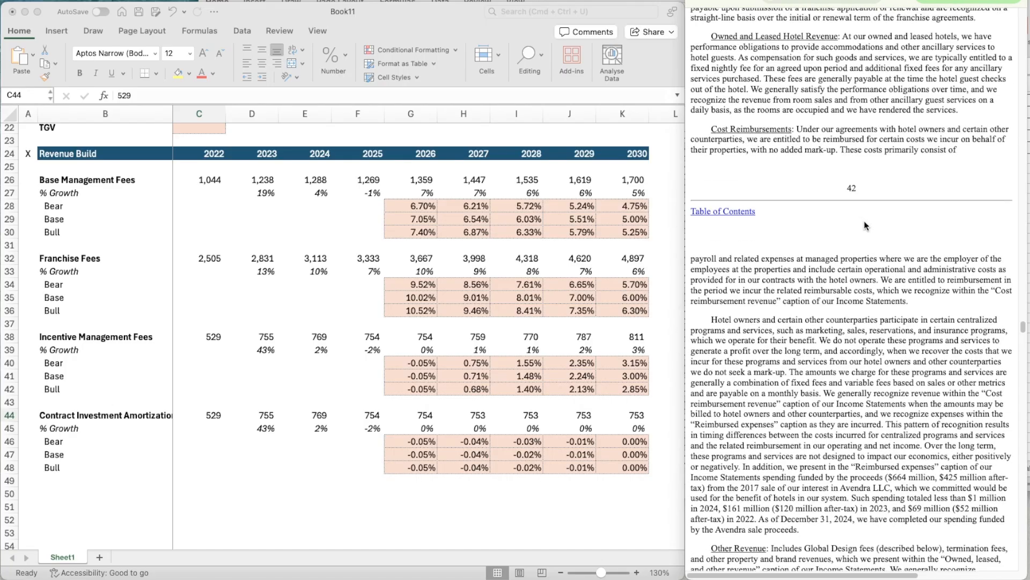
{"action": "scroll", "coordinate": [864, 221], "scroll_direction": "up", "scroll_amount": 8}
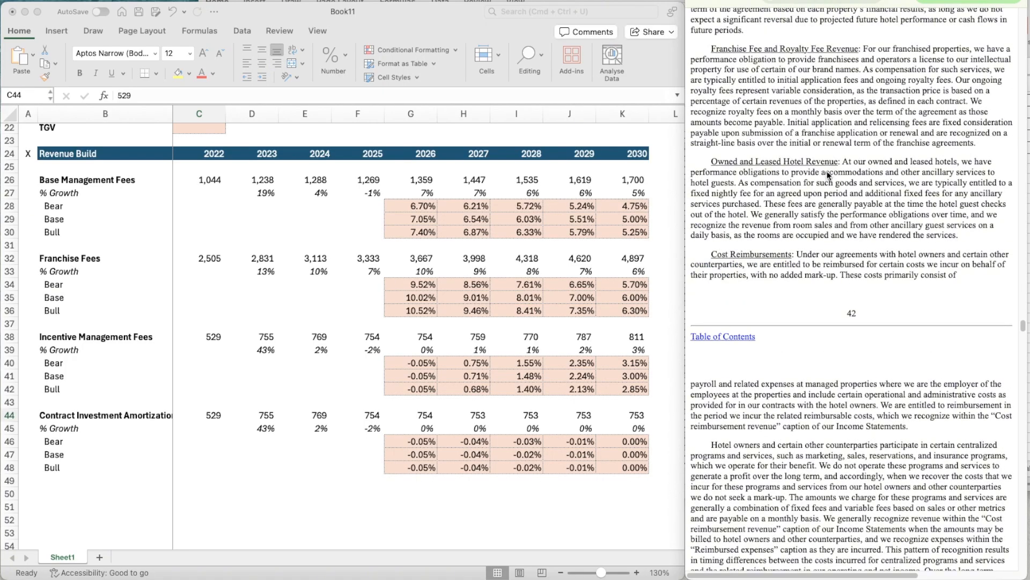
{"action": "scroll", "coordinate": [852, 186], "scroll_direction": "down", "scroll_amount": 2}
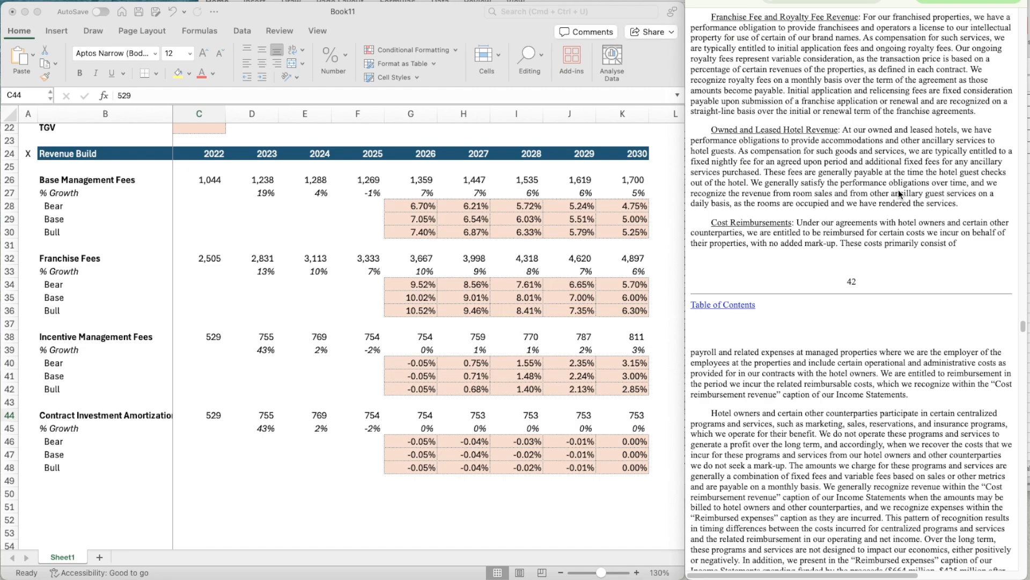
{"action": "scroll", "coordinate": [874, 205], "scroll_direction": "down", "scroll_amount": 3}
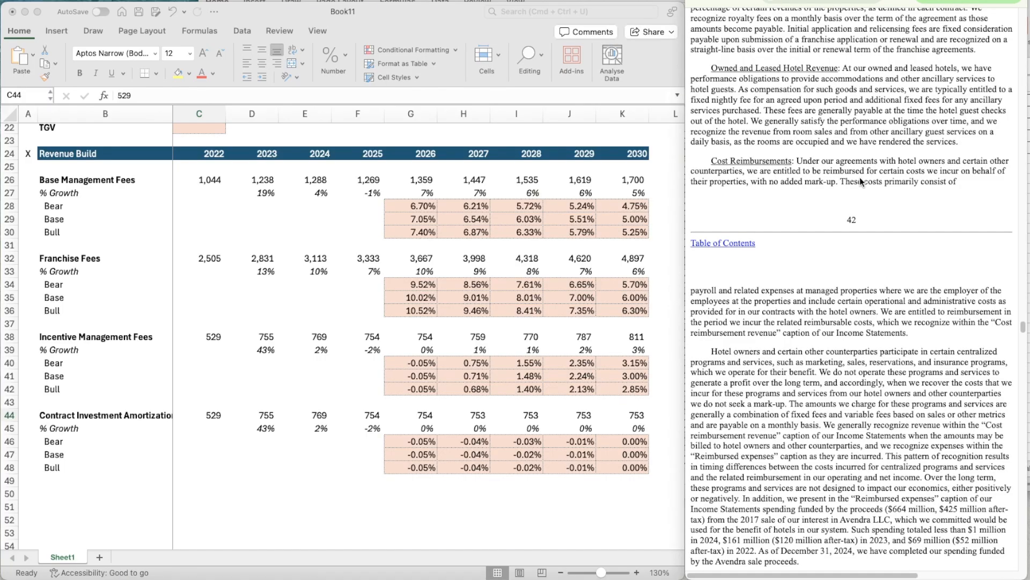
{"action": "scroll", "coordinate": [857, 207], "scroll_direction": "down", "scroll_amount": 5}
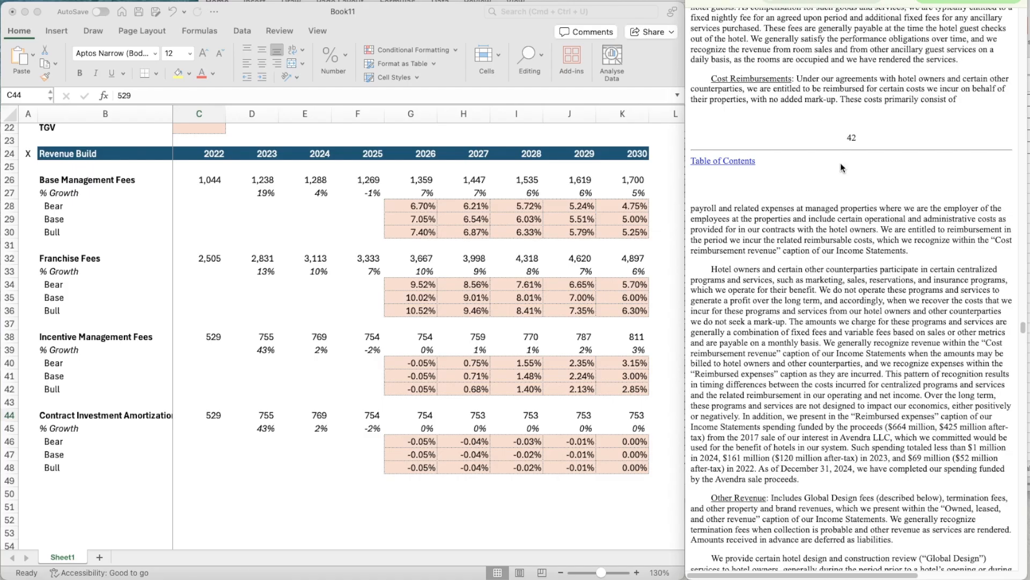
{"action": "scroll", "coordinate": [846, 203], "scroll_direction": "down", "scroll_amount": 2}
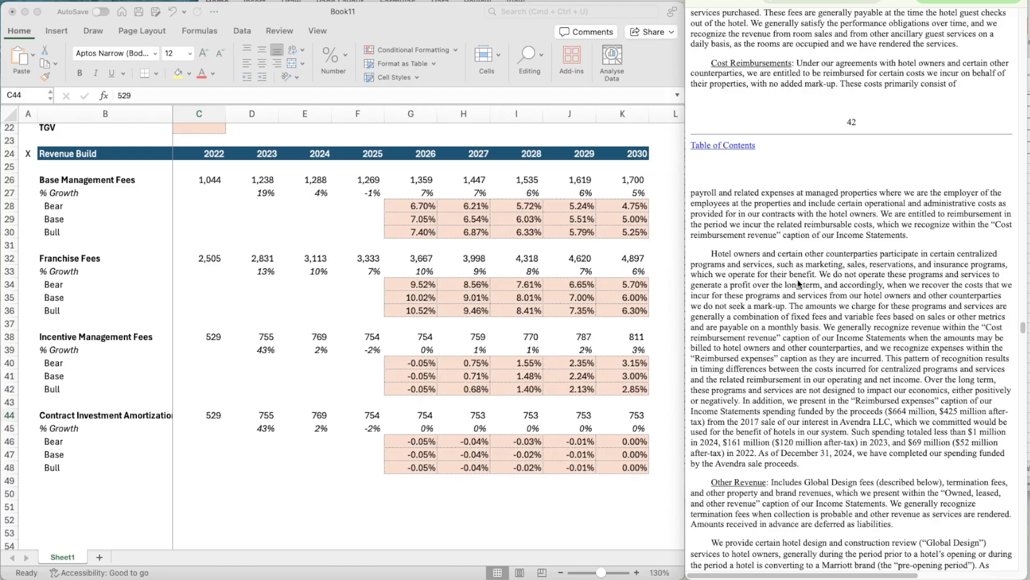
- Skim the Note 2 policies from Other Revenue and the Loyalty Program through the costs of obtaining and fulfilling customer contracts
{"action": "scroll", "coordinate": [807, 402], "scroll_direction": "down", "scroll_amount": 5}
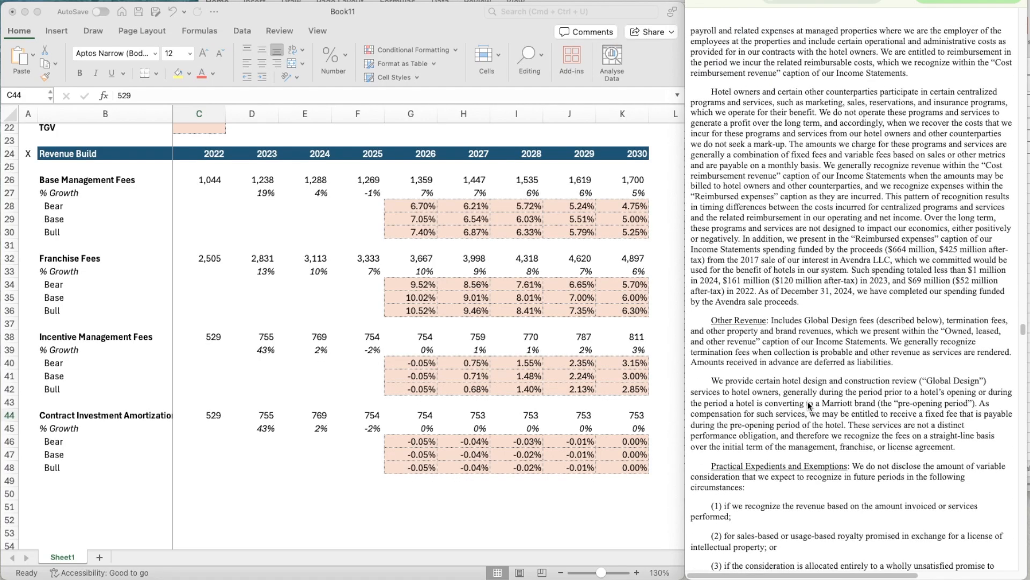
{"action": "scroll", "coordinate": [807, 401], "scroll_direction": "down", "scroll_amount": 3}
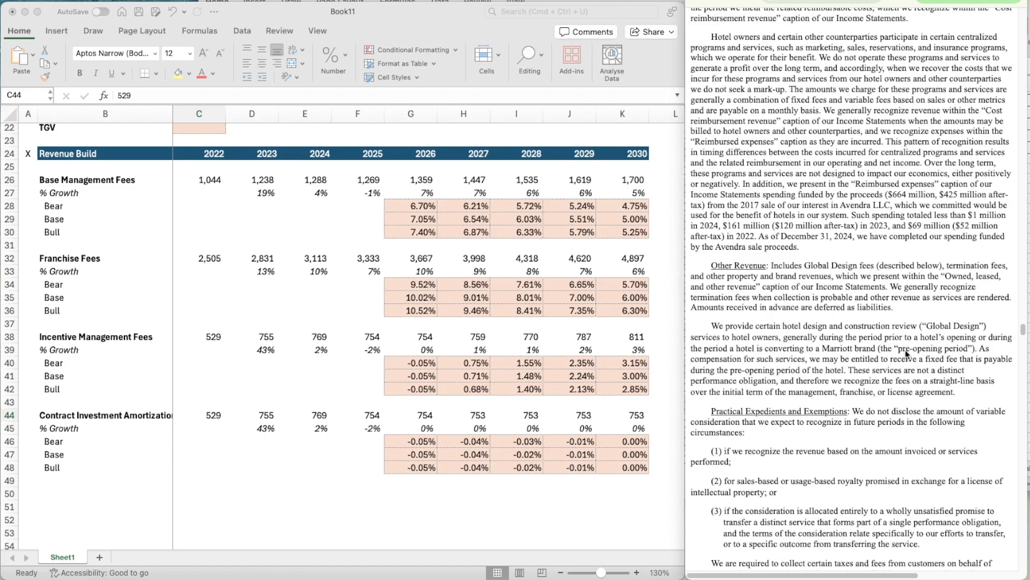
{"action": "scroll", "coordinate": [906, 349], "scroll_direction": "down", "scroll_amount": 8}
{"action": "scroll", "coordinate": [906, 349], "scroll_direction": "down", "scroll_amount": 20}
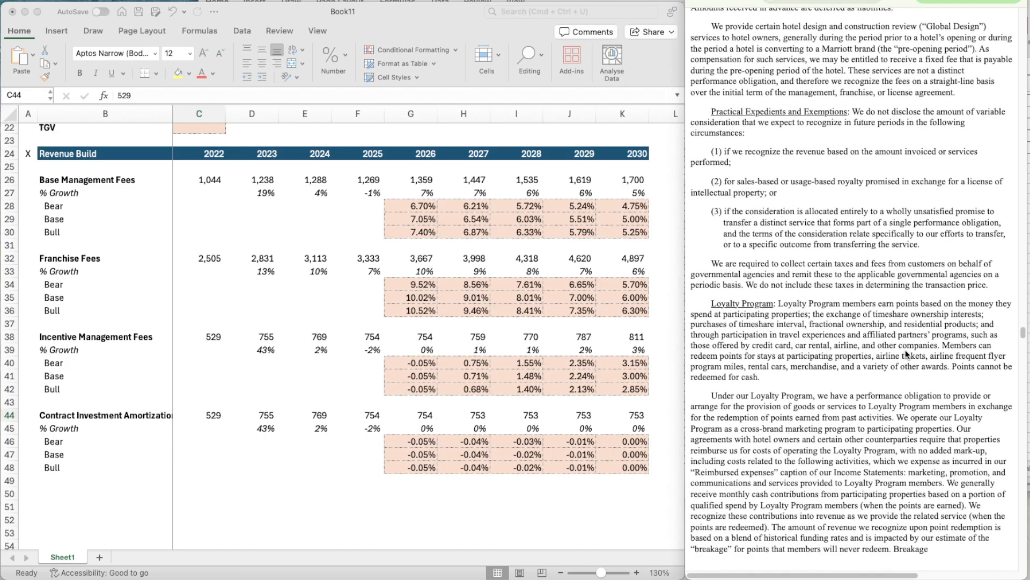
{"action": "scroll", "coordinate": [906, 349], "scroll_direction": "down", "scroll_amount": 15}
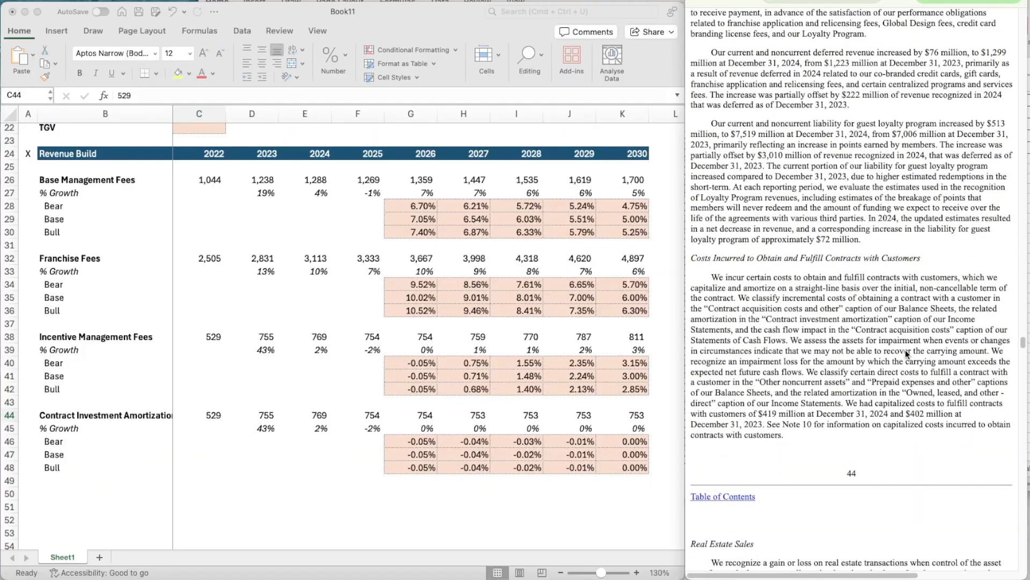
- Enter the 2022 to 2024 Contract Investment Amortization from the annual income statement in C44:E44 as -89, -88 and -103
{"action": "scroll", "coordinate": [906, 349], "scroll_direction": "up", "scroll_amount": 20}
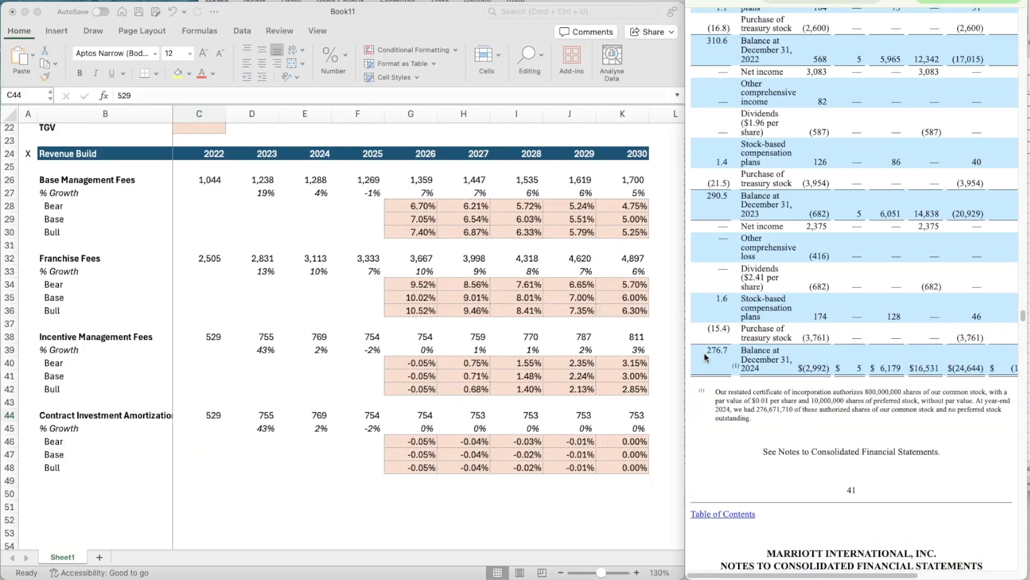
{"action": "scroll", "coordinate": [819, 372], "scroll_direction": "up", "scroll_amount": 20}
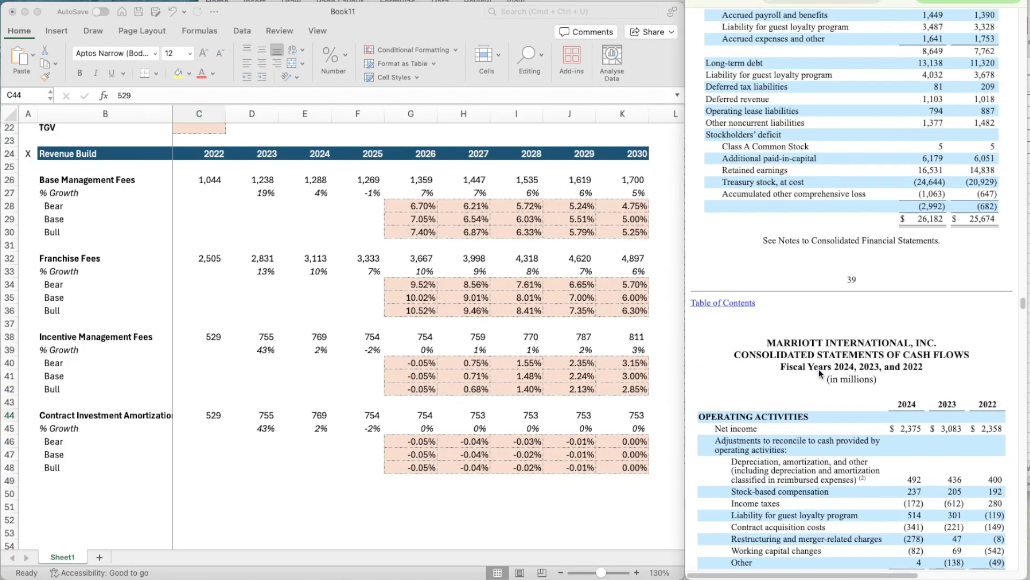
{"action": "scroll", "coordinate": [819, 372], "scroll_direction": "up", "scroll_amount": 20}
{"action": "scroll", "coordinate": [820, 372], "scroll_direction": "down", "scroll_amount": 17}
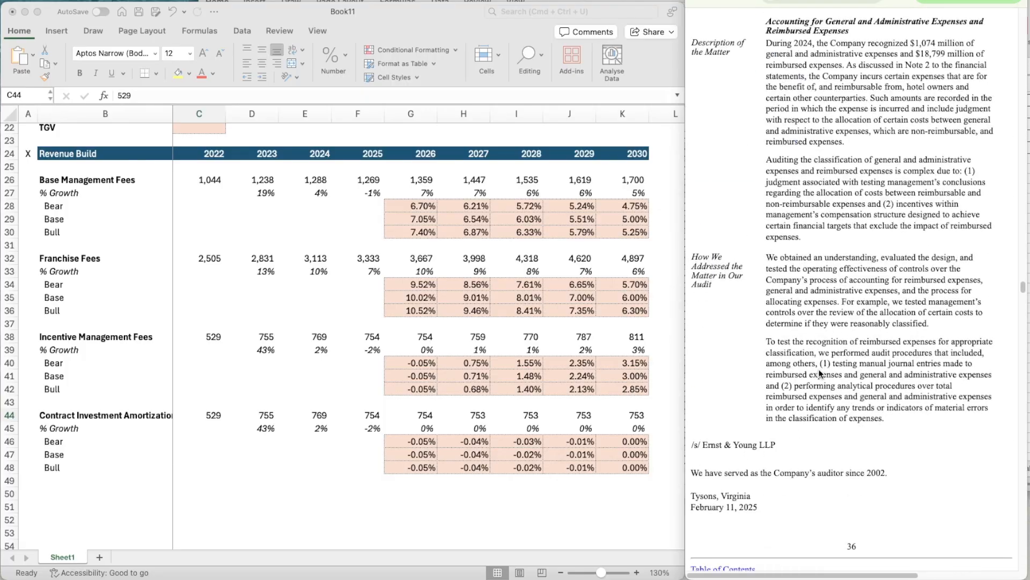
{"action": "scroll", "coordinate": [820, 373], "scroll_direction": "down", "scroll_amount": 4}
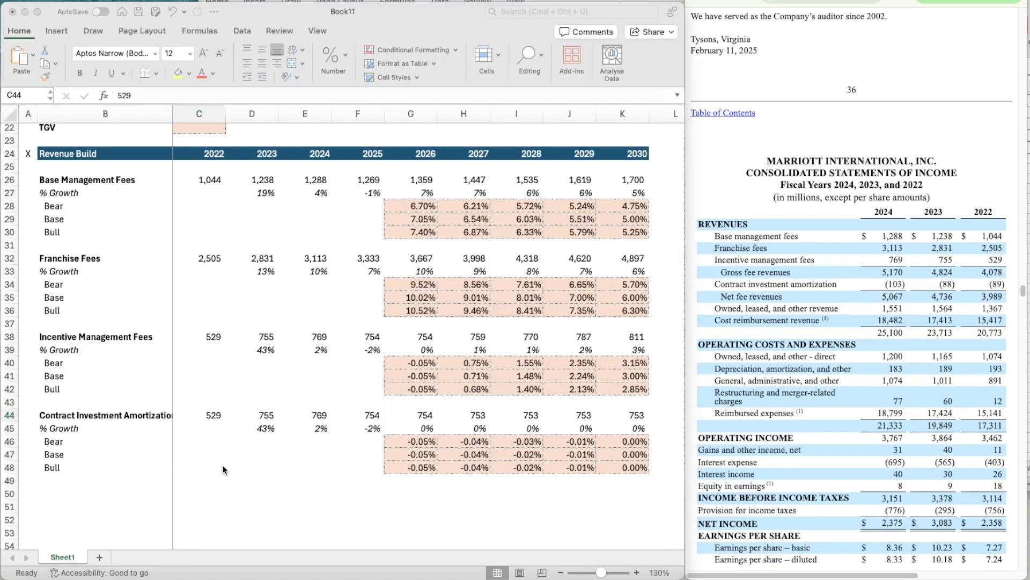
{"action": "left_click", "coordinate": [209, 415]}
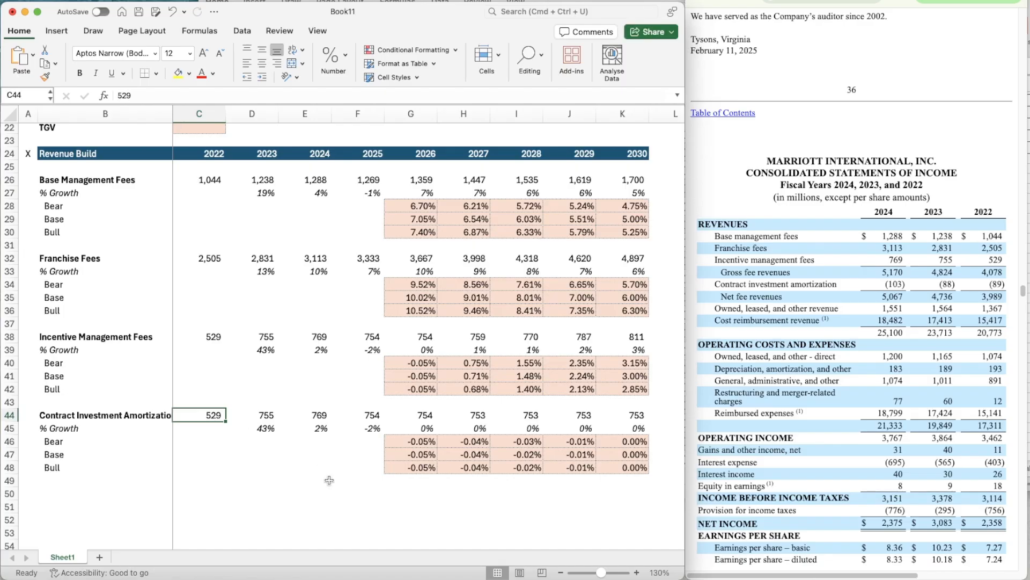
{"action": "scroll", "coordinate": [329, 479], "scroll_direction": "down", "scroll_amount": 1}
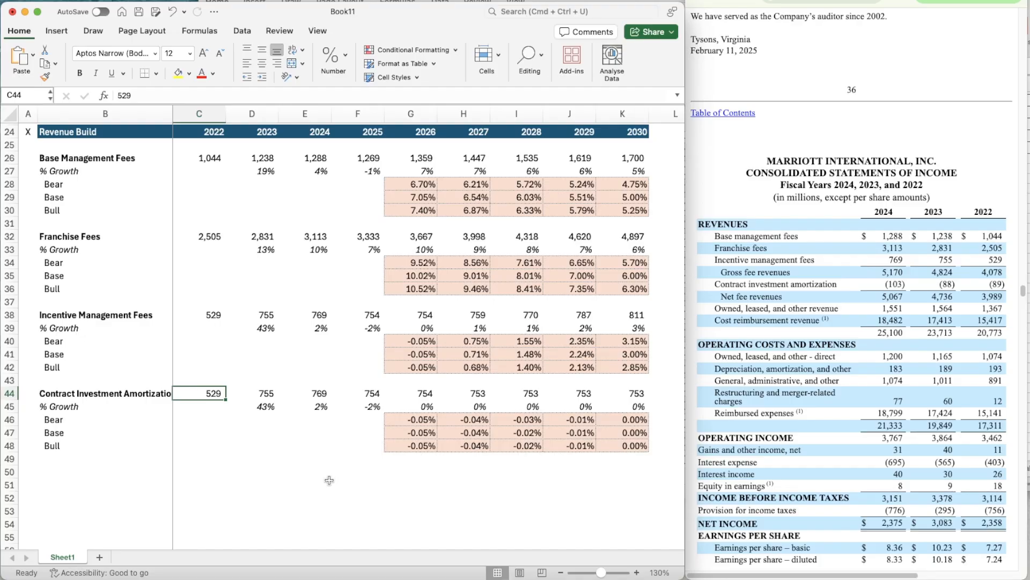
{"action": "type", "text": "-89"}
{"action": "key", "text": "Tab"}
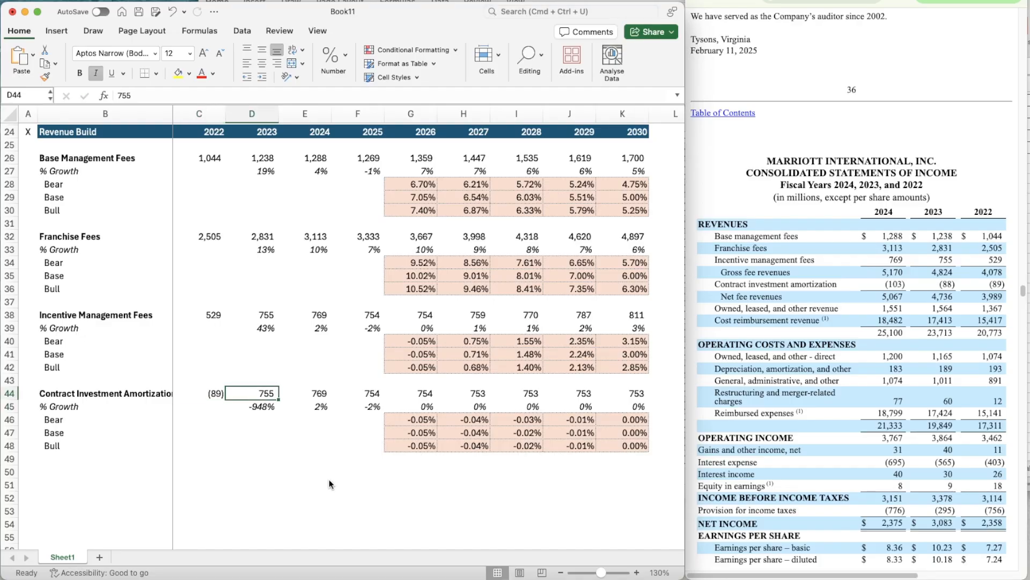
{"action": "type", "text": "-88"}
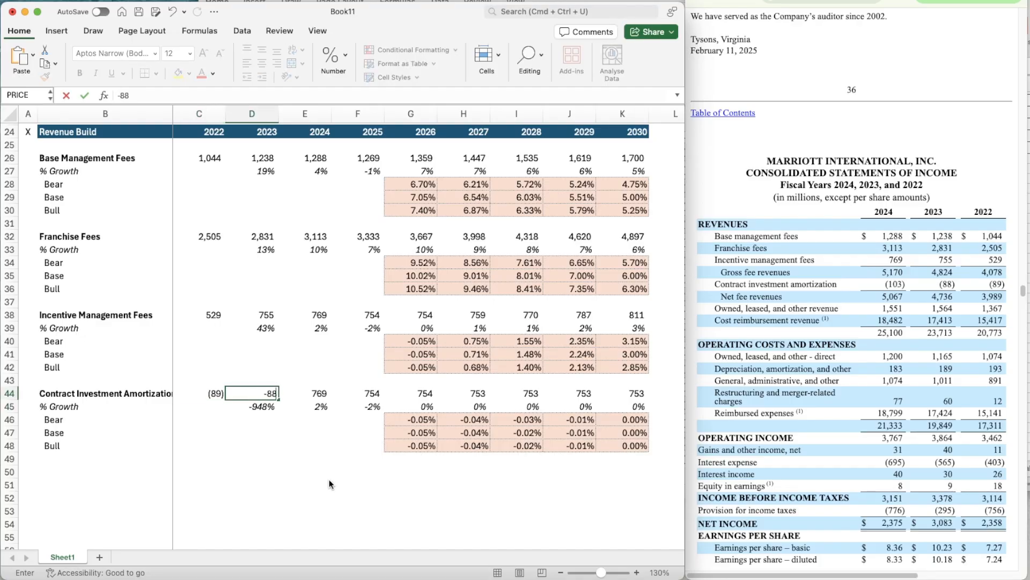
{"action": "key", "text": "Tab"}
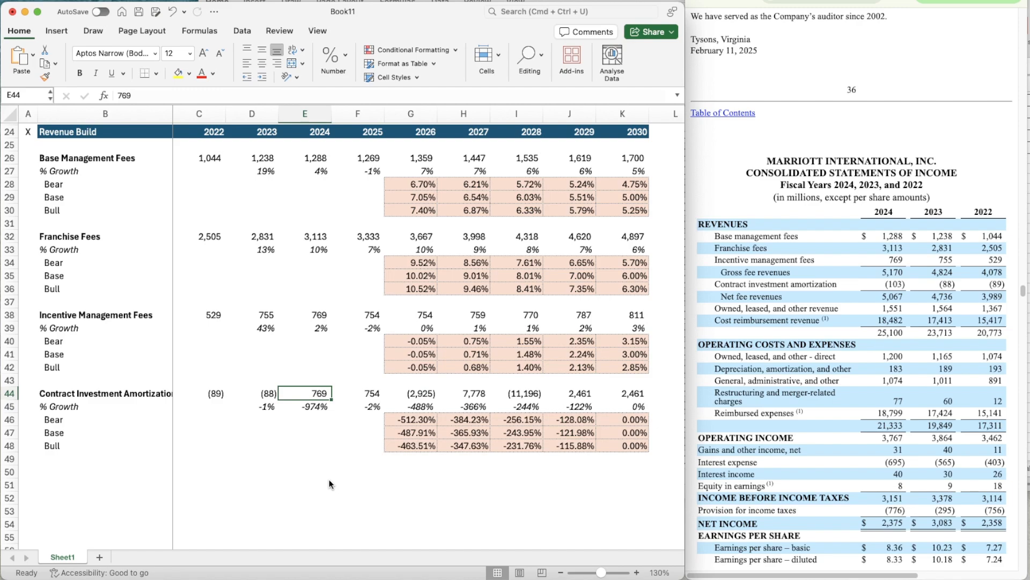
{"action": "type", "text": "-103"}
{"action": "key", "text": "Return"}
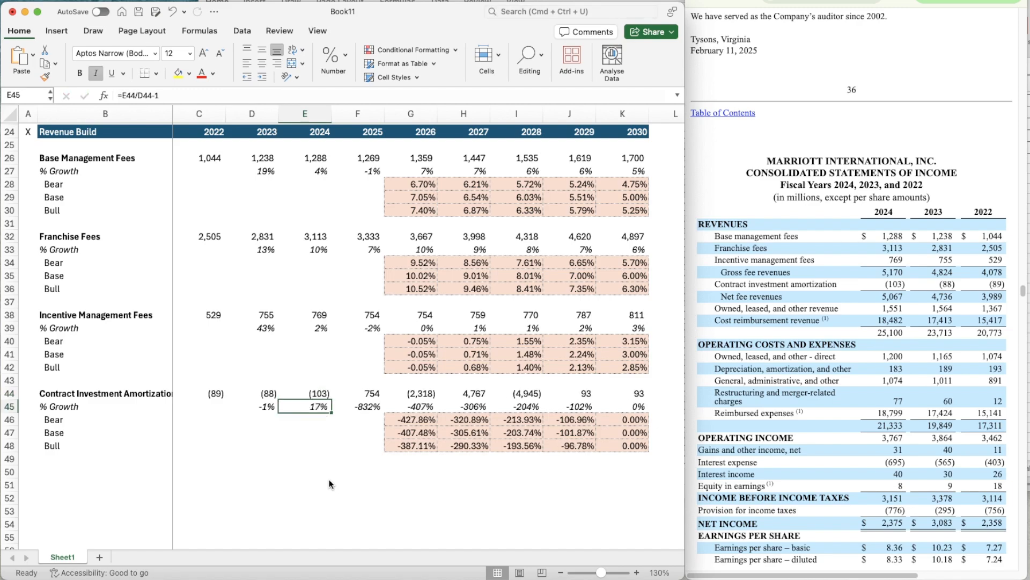
- Bring up the quarterly filing's condensed income statement with the nine-month September 2025 and 2024 figures for the 2025 amortization estimate in F44
{"action": "key", "text": "Up"}
{"action": "key", "text": "Up"}
{"action": "key", "text": "Right"}
{"action": "key", "text": "Down"}
{"action": "left_click", "coordinate": [840, 214]}
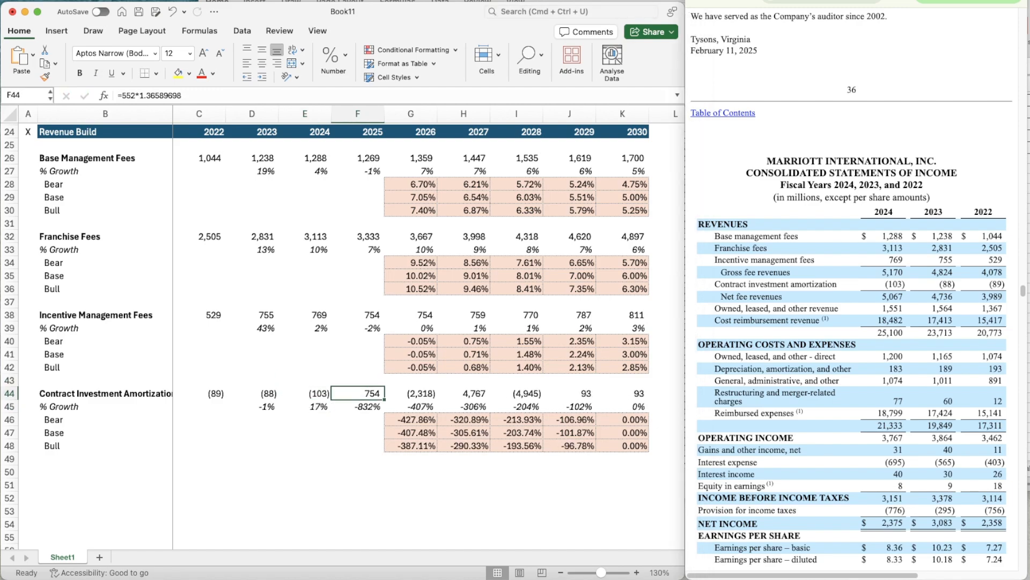
{"action": "key", "text": "ctrl+Tab"}
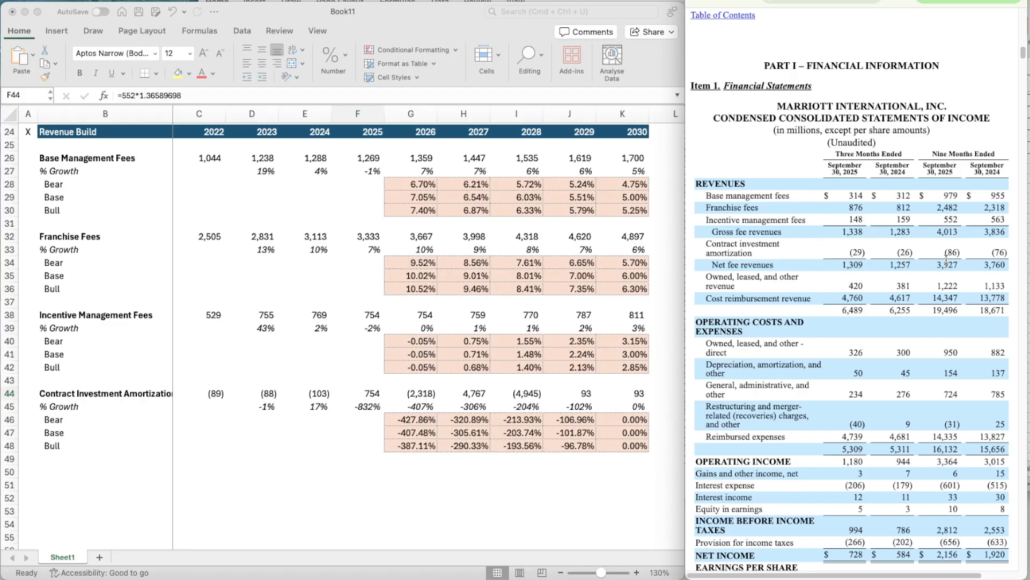
- Calculate the ratio of full-year to nine-month 2024 Contract Investment Amortization in scratch cell E47 with =E44/-76
{"action": "left_click", "coordinate": [314, 425]}
{"action": "left_click", "coordinate": [303, 431]}
{"action": "type", "text": "="}
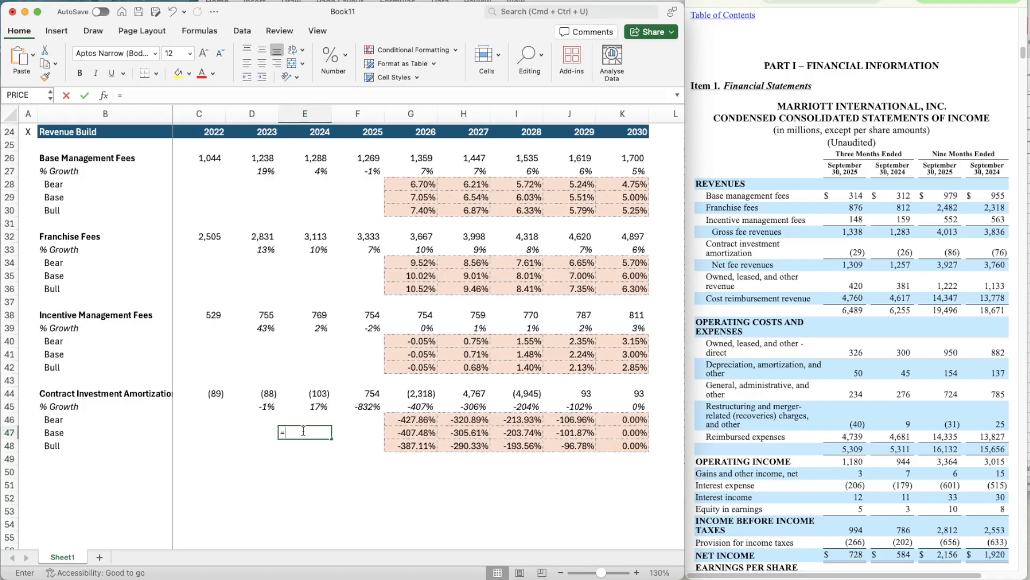
{"action": "key", "text": "Up"}
{"action": "key", "text": "Up"}
{"action": "key", "text": "Up"}
{"action": "type", "text": "/"}
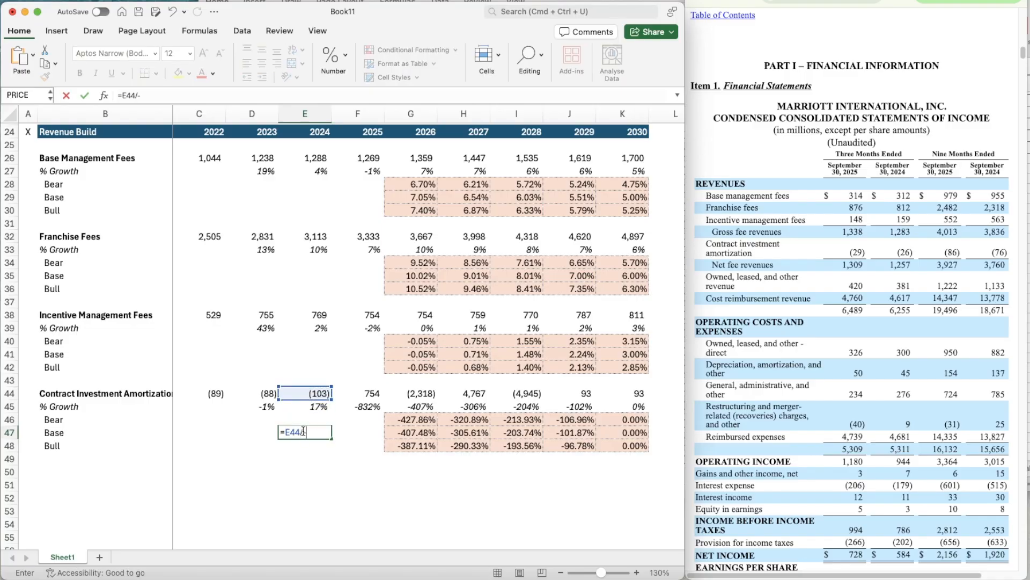
{"action": "type", "text": "-76"}
{"action": "key", "text": "Return"}
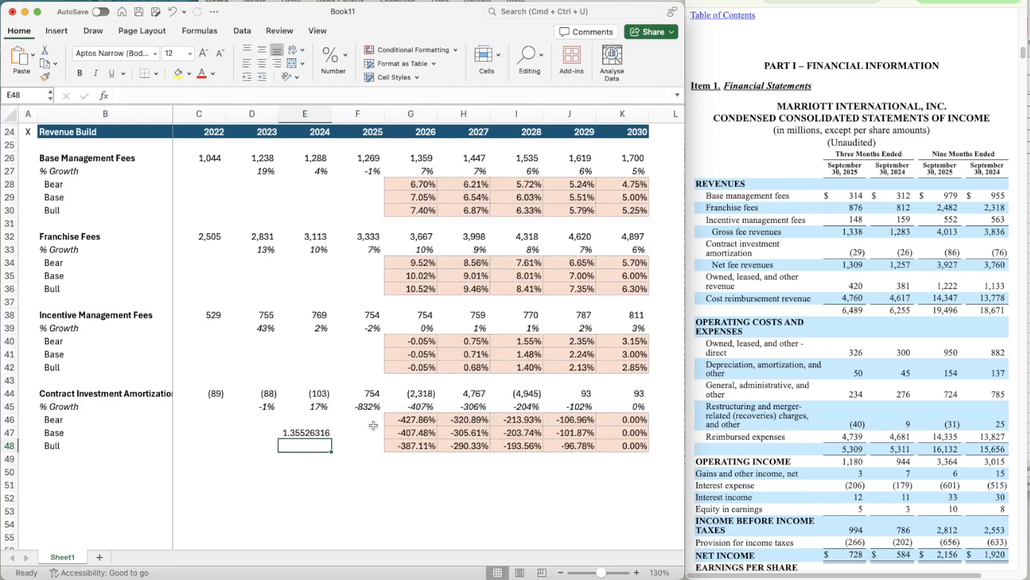
- Estimate the 2025 Contract Investment Amortization in F44 with =-86*1.35526
{"action": "left_click", "coordinate": [368, 392]}
{"action": "type", "text": "="}
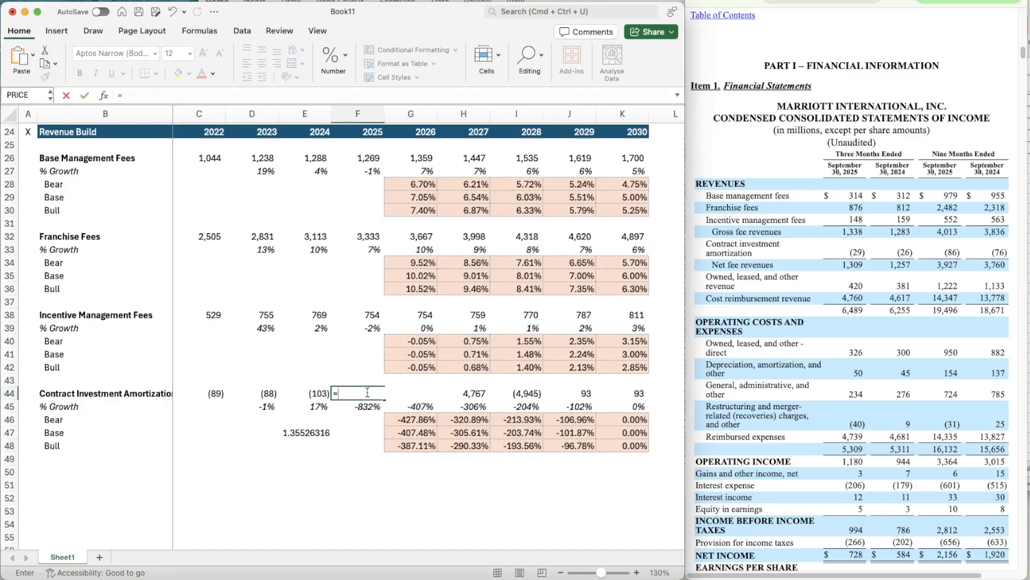
{"action": "type", "text": "-86*1.35526"}
{"action": "key", "text": "Return"}
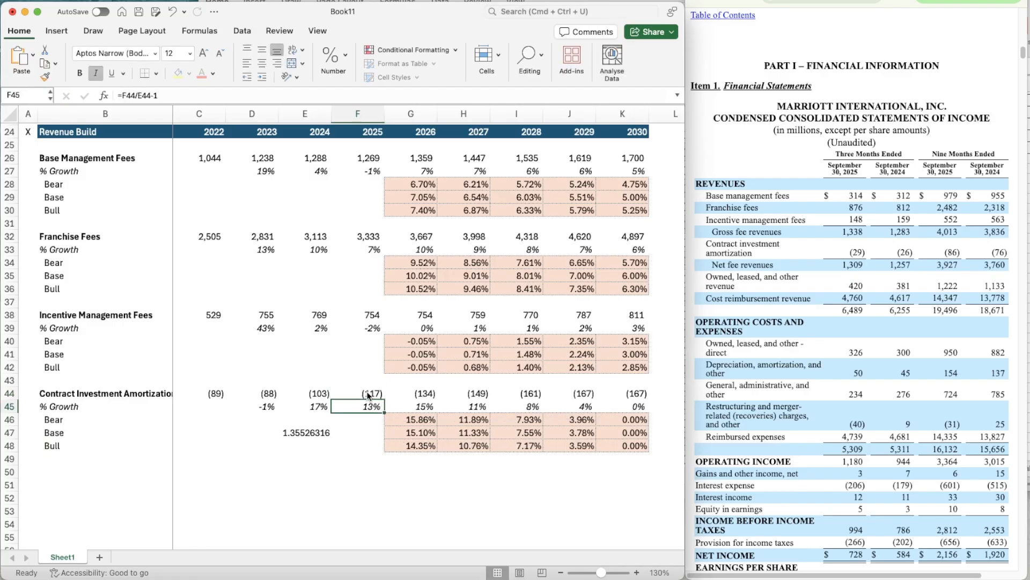
- Clear the scratch ratio from E47
{"action": "key", "text": "Down"}
{"action": "key", "text": "Left"}
{"action": "key", "text": "Down"}
{"action": "key", "text": "Delete"}
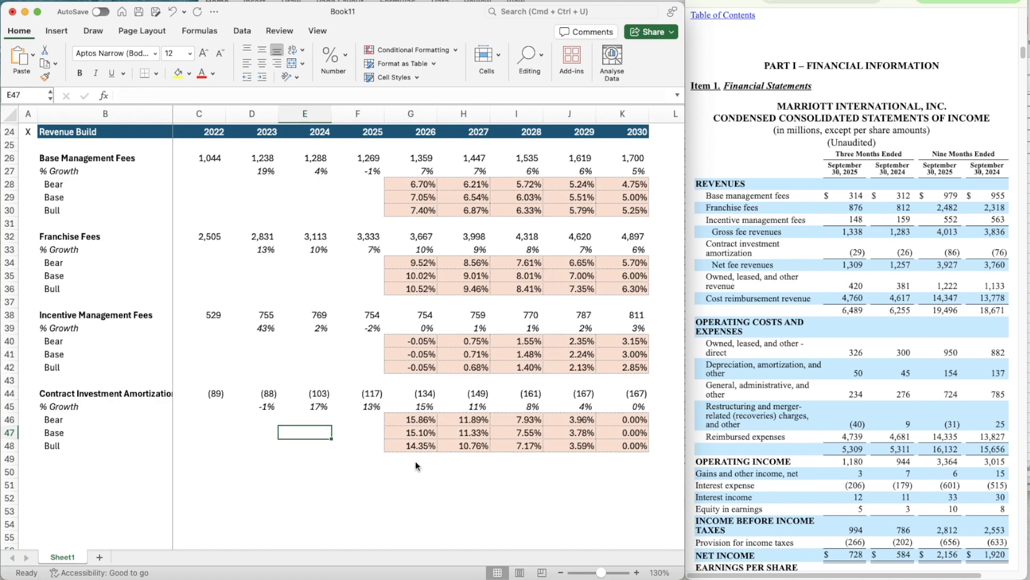
- Set the Base assumption for Contract Investment Amortization to 5% in G13
{"action": "key", "text": "Right"}
{"action": "key", "text": "Right"}
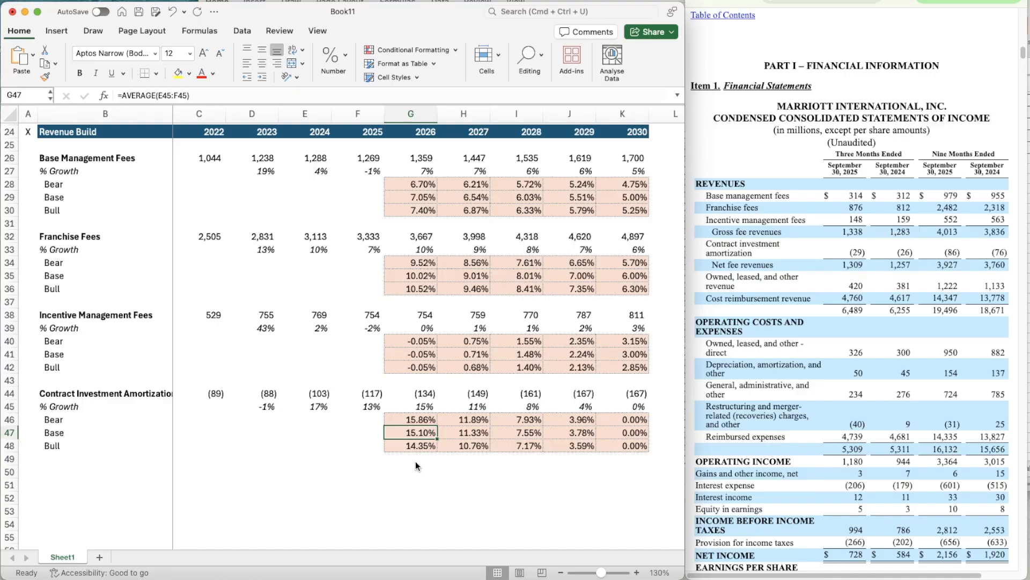
{"action": "key", "text": "Right"}
{"action": "key", "text": "Right"}
{"action": "key", "text": "Right"}
{"action": "scroll", "coordinate": [469, 266], "scroll_direction": "up", "scroll_amount": 6}
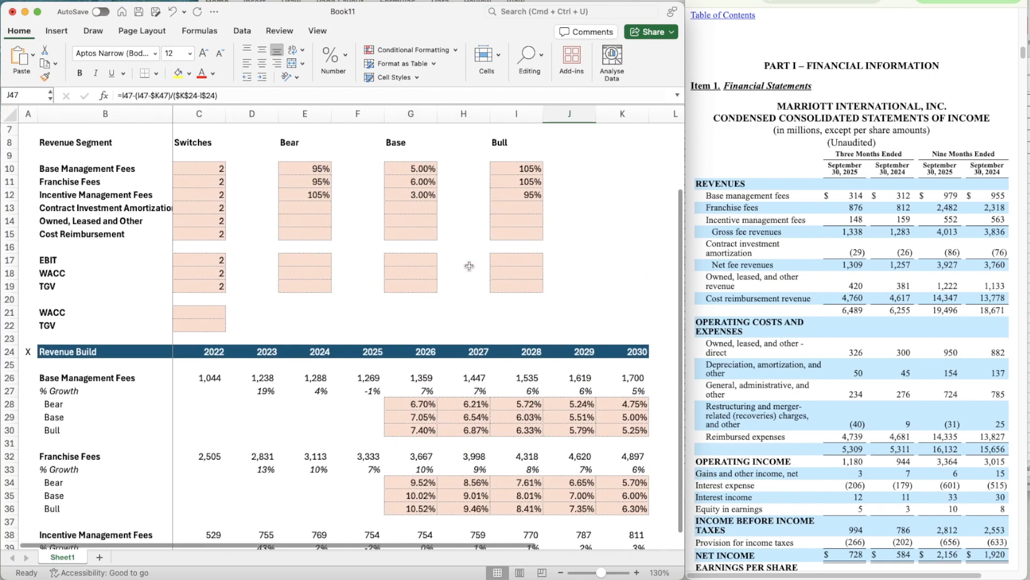
{"action": "left_click", "coordinate": [414, 214]}
{"action": "type", "text": "5%%"}
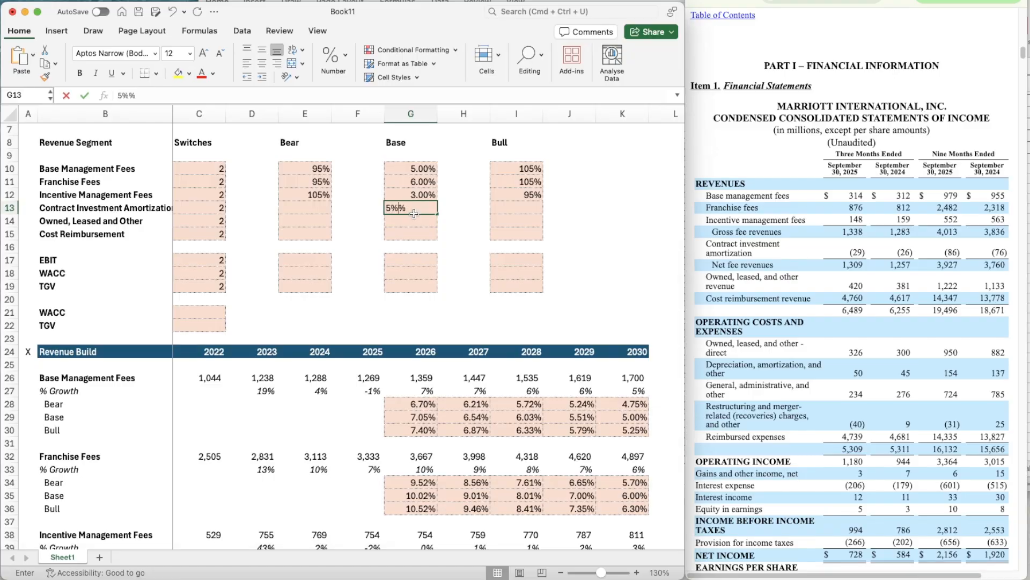
{"action": "key", "text": "Up"}
- Copy the Incentive Management Fees Bear multiplier of 105% into E13 and Bull multiplier of 95% into I13
{"action": "key", "text": "Left"}
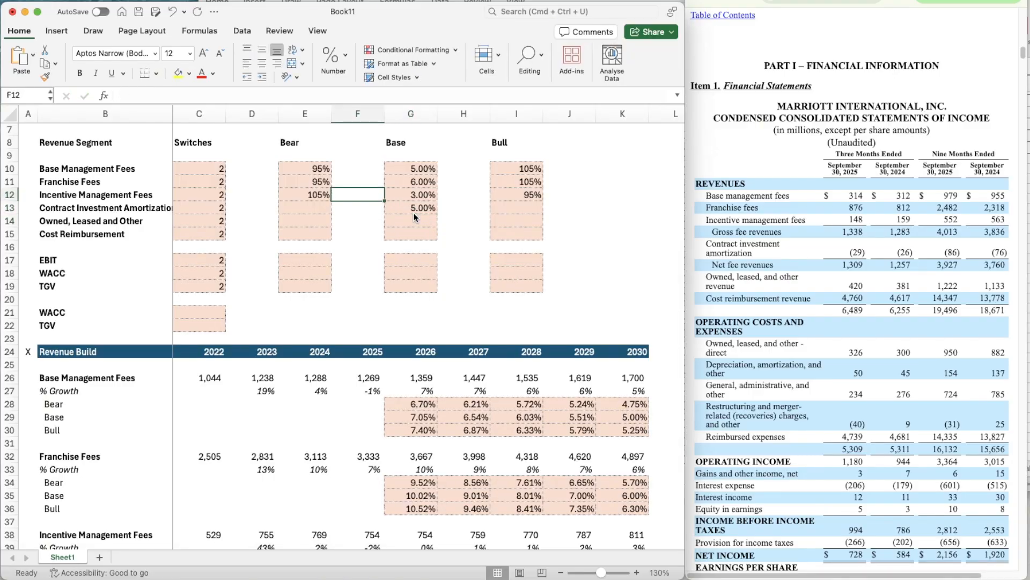
{"action": "key", "text": "Left"}
{"action": "key", "text": "super+c"}
{"action": "key", "text": "Down"}
{"action": "key", "text": "super+v"}
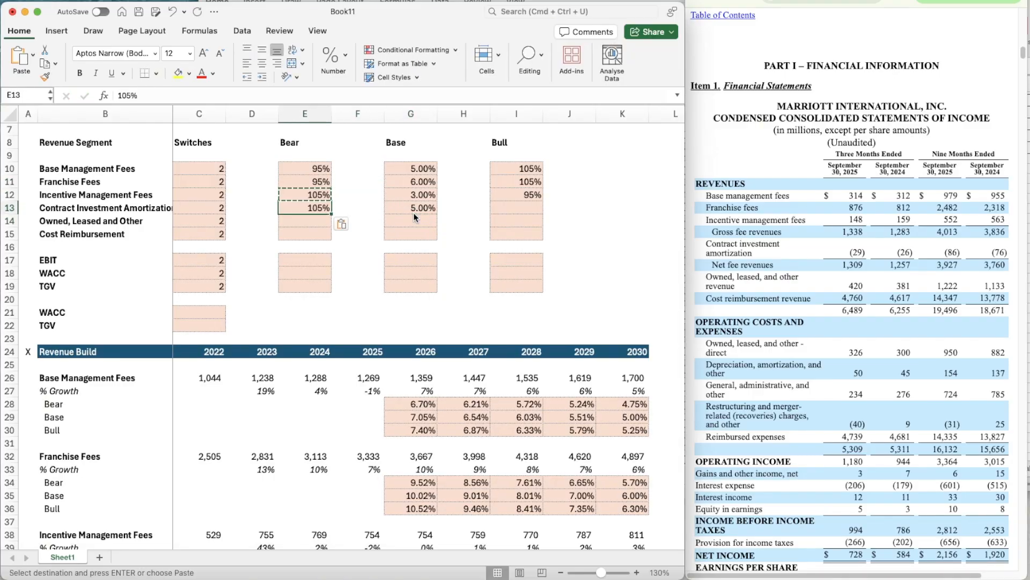
{"action": "key", "text": "Right"}
{"action": "key", "text": "Right"}
{"action": "key", "text": "Right"}
{"action": "key", "text": "Right"}
{"action": "key", "text": "Up"}
{"action": "key", "text": "super+c"}
{"action": "key", "text": "Down"}
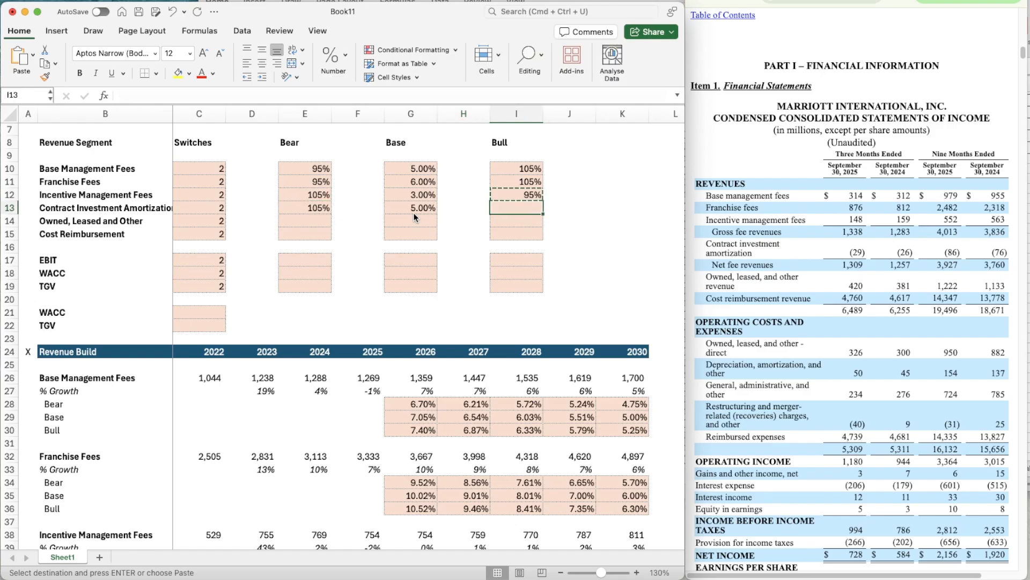
{"action": "key", "text": "super+v"}
- Link the 2030 Base growth of Contract Investment Amortization in K47 to its assumption with =G13
{"action": "scroll", "coordinate": [462, 385], "scroll_direction": "down", "scroll_amount": 8}
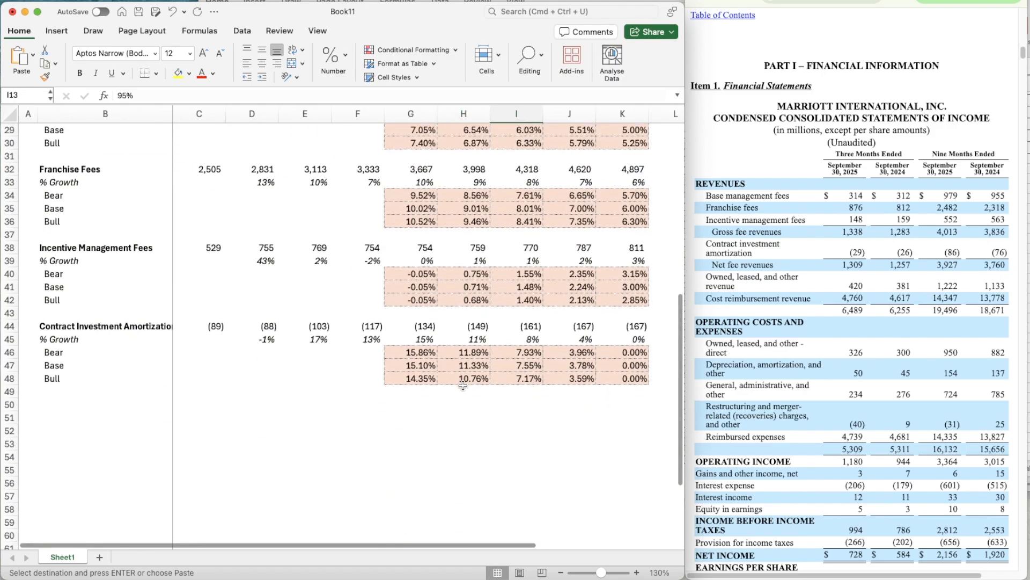
{"action": "left_click", "coordinate": [623, 368]}
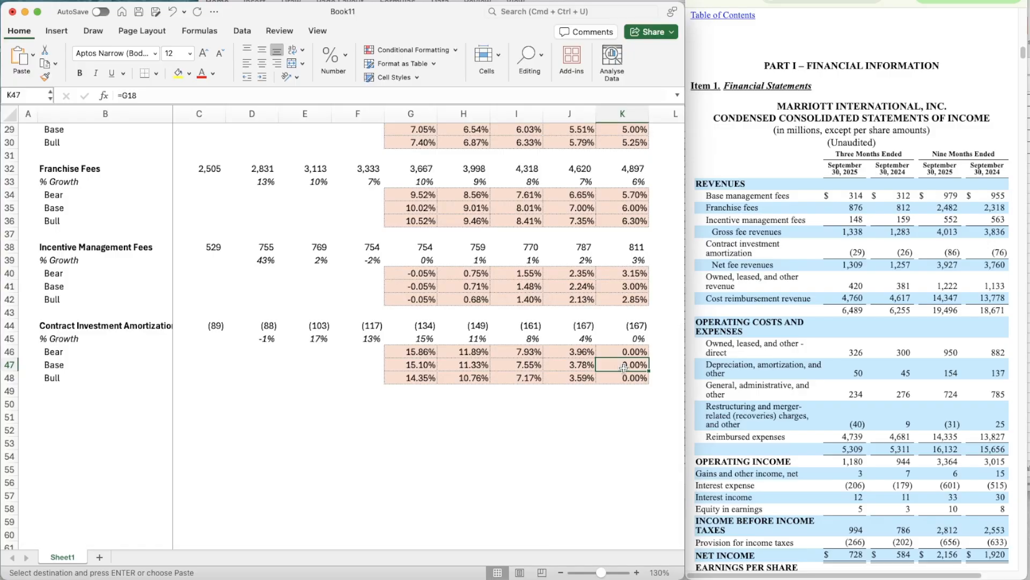
{"action": "type", "text": "=G13"}
{"action": "key", "text": "Return"}
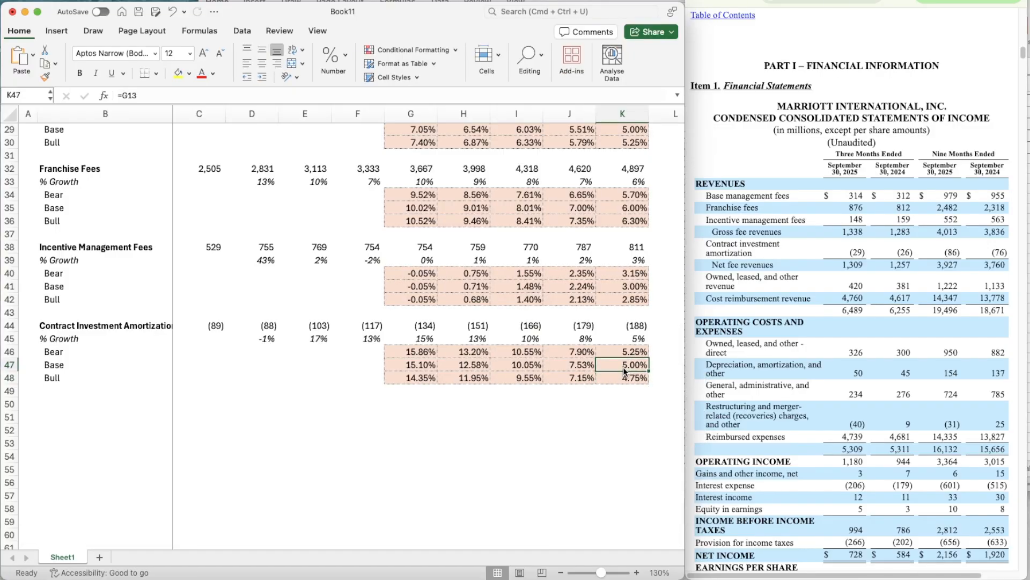
- Change the Contract Investment Amortization Bear formula in G46 to =G47*$E$13 and copy it across to K46
{"action": "scroll", "coordinate": [623, 366], "scroll_direction": "up", "scroll_amount": 5}
{"action": "scroll", "coordinate": [565, 396], "scroll_direction": "down", "scroll_amount": 5}
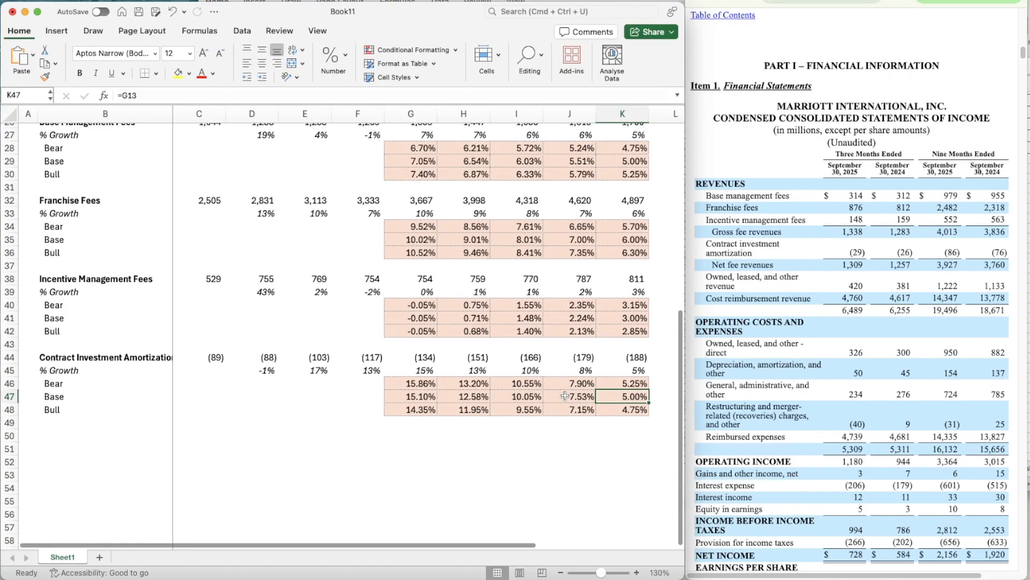
{"action": "left_click", "coordinate": [404, 381]}
{"action": "double_click", "coordinate": [405, 382]}
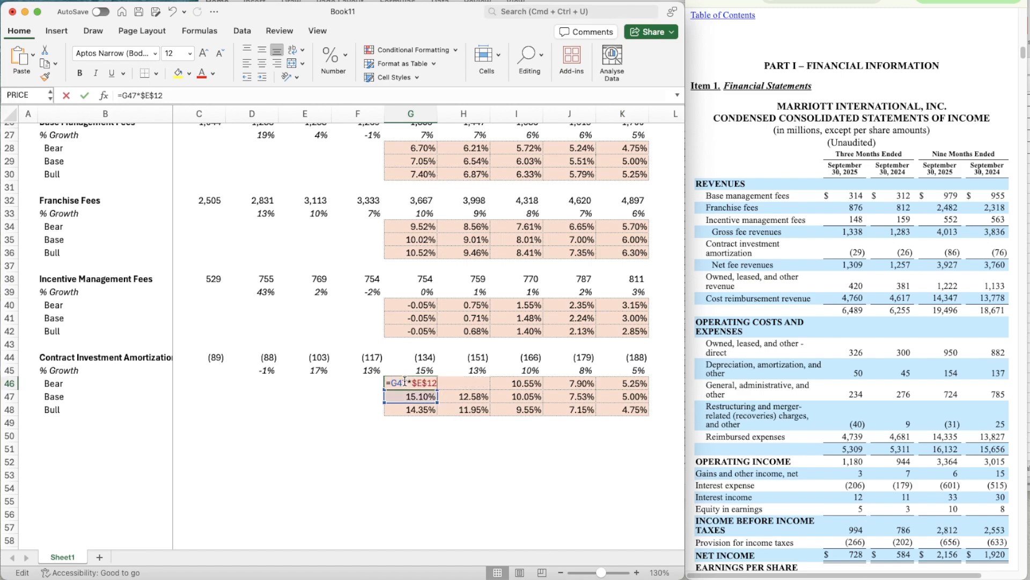
{"action": "key", "text": "BackSpace"}
{"action": "type", "text": "3"}
{"action": "key", "text": "Return"}
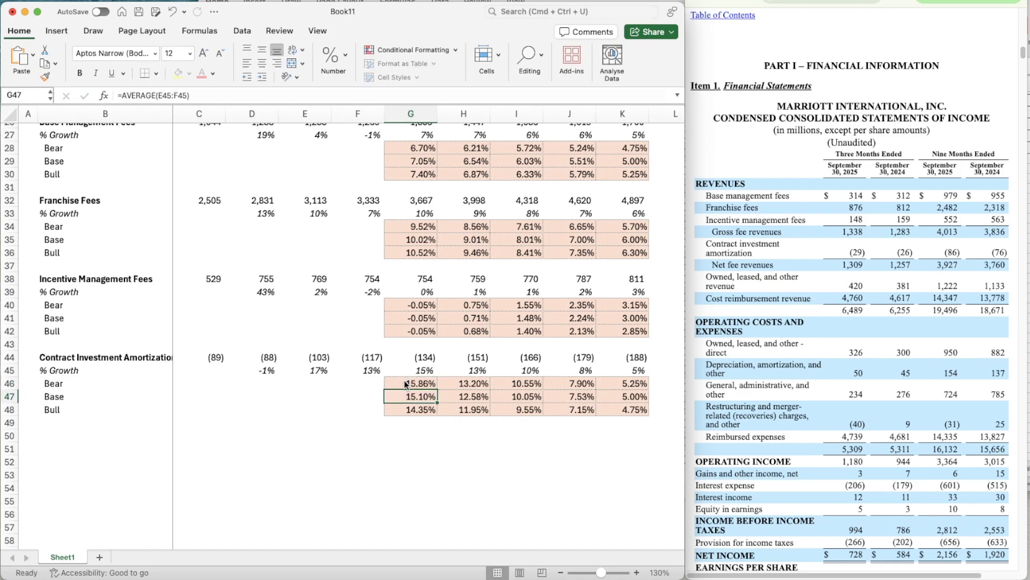
{"action": "key", "text": "super+c"}
{"action": "key", "text": "shift+Right"}
{"action": "key", "text": "shift+Right"}
{"action": "key", "text": "shift+Right"}
{"action": "key", "text": "shift+Right"}
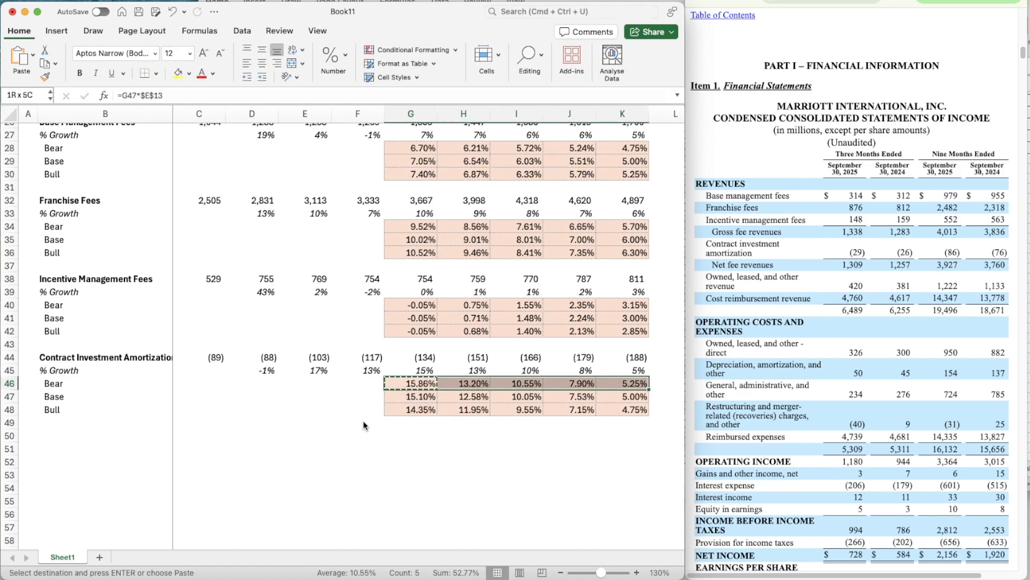
{"action": "key", "text": "super+v"}
- Change the Contract Investment Amortization Bull formula in G48 to =G47*$I$13 and copy it across to K48
{"action": "key", "text": "Down"}
{"action": "key", "text": "Down"}
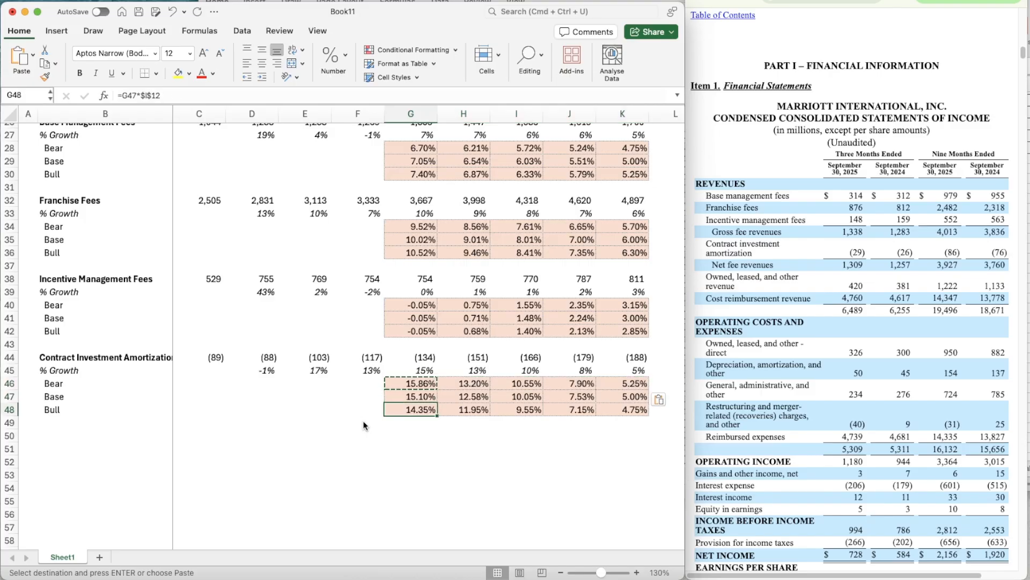
{"action": "key", "text": "F2"}
{"action": "key", "text": "Escape"}
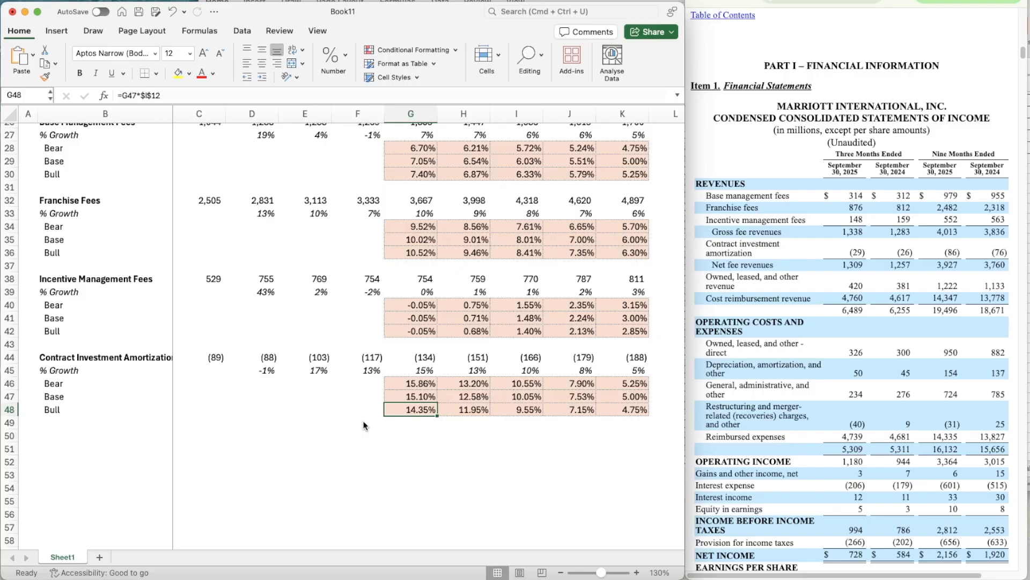
{"action": "key", "text": "F2"}
{"action": "key", "text": "BackSpace"}
{"action": "type", "text": "3"}
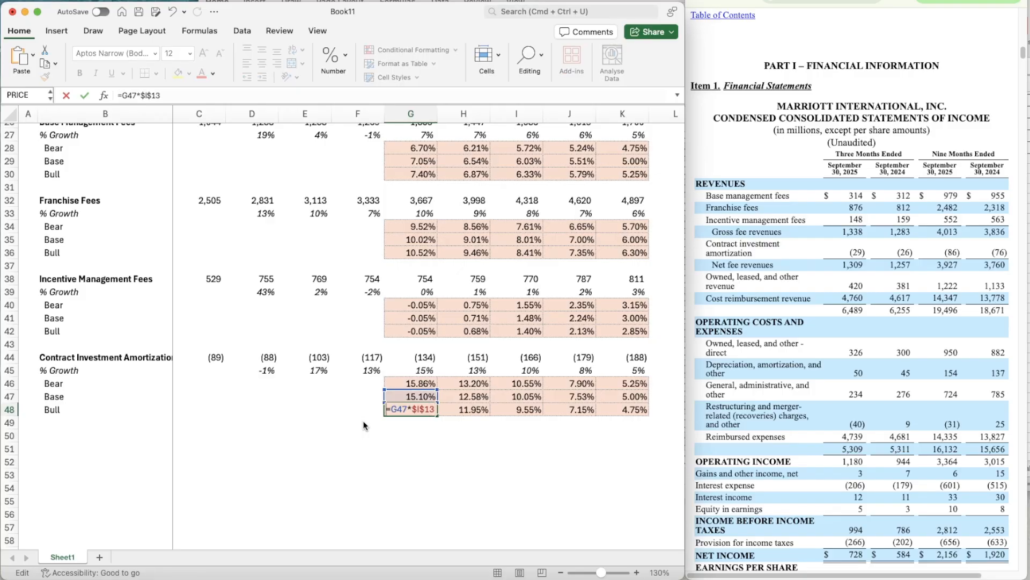
{"action": "key", "text": "ctrl+Return"}
{"action": "key", "text": "super+c"}
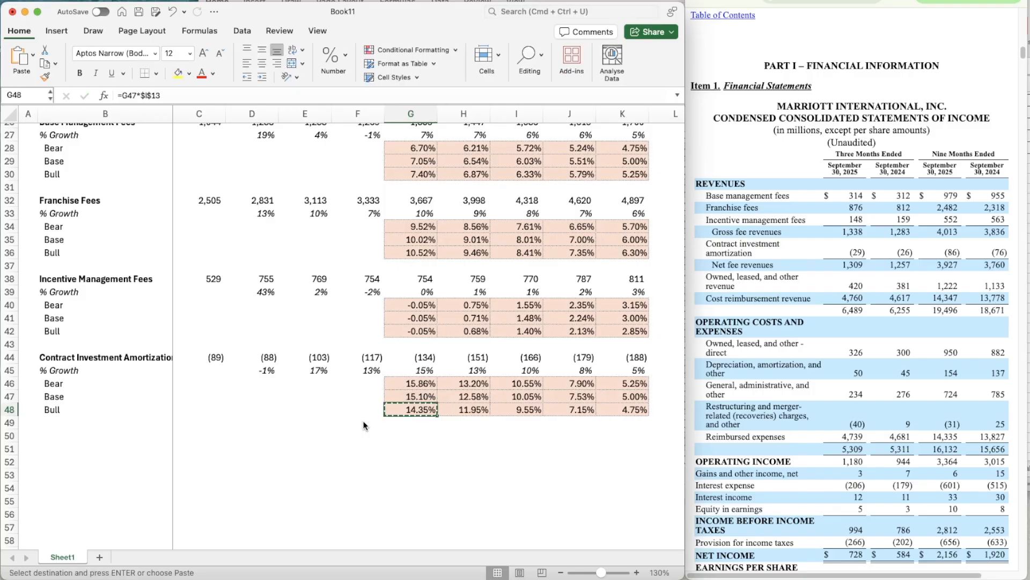
{"action": "key", "text": "shift+Right"}
{"action": "key", "text": "shift+Right"}
{"action": "key", "text": "shift+Right"}
{"action": "key", "text": "shift+Right"}
{"action": "key", "text": "ctrl+v"}
- Point the 2026 Contract Investment Amortization growth formula in G45 to its own scenario switch, =OFFSET(G45,$C$13,0)
{"action": "key", "text": "Up"}
{"action": "key", "text": "Up"}
{"action": "key", "text": "Up"}
{"action": "key", "text": "Up"}
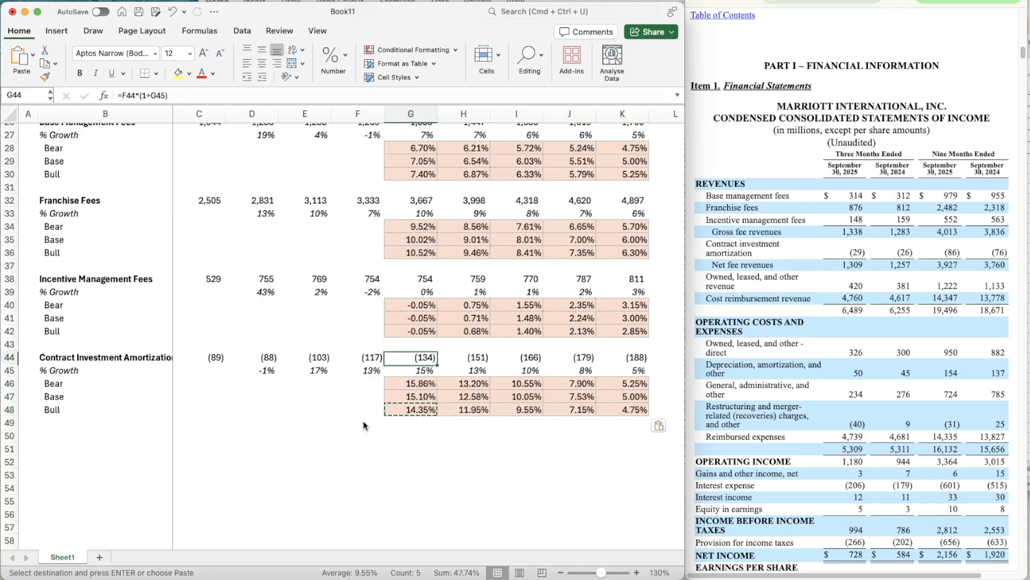
{"action": "key", "text": "Down"}
{"action": "key", "text": "F2"}
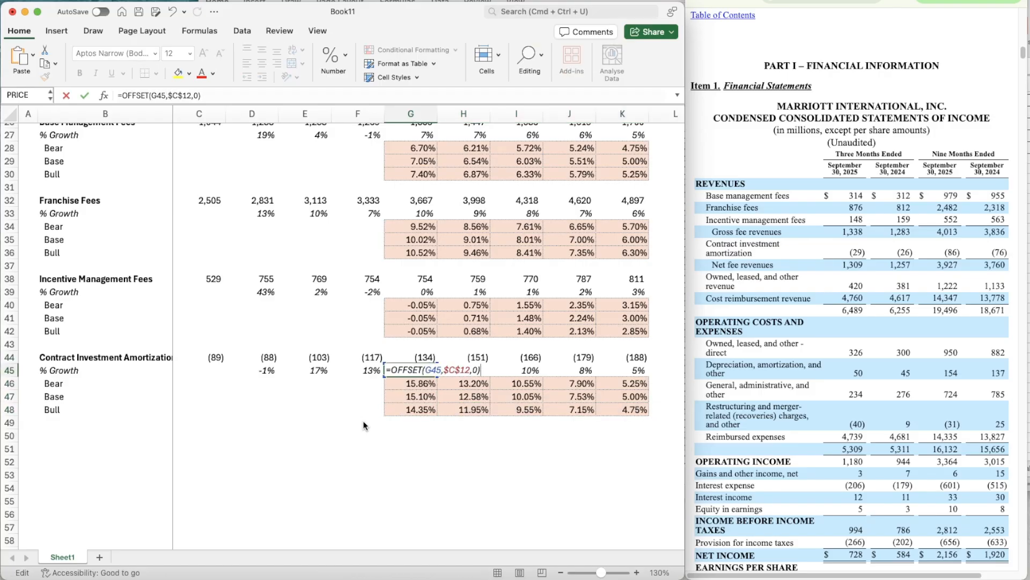
{"action": "key", "text": "Left"}
{"action": "key", "text": "Left"}
{"action": "key", "text": "Left"}
{"action": "key", "text": "BackSpace"}
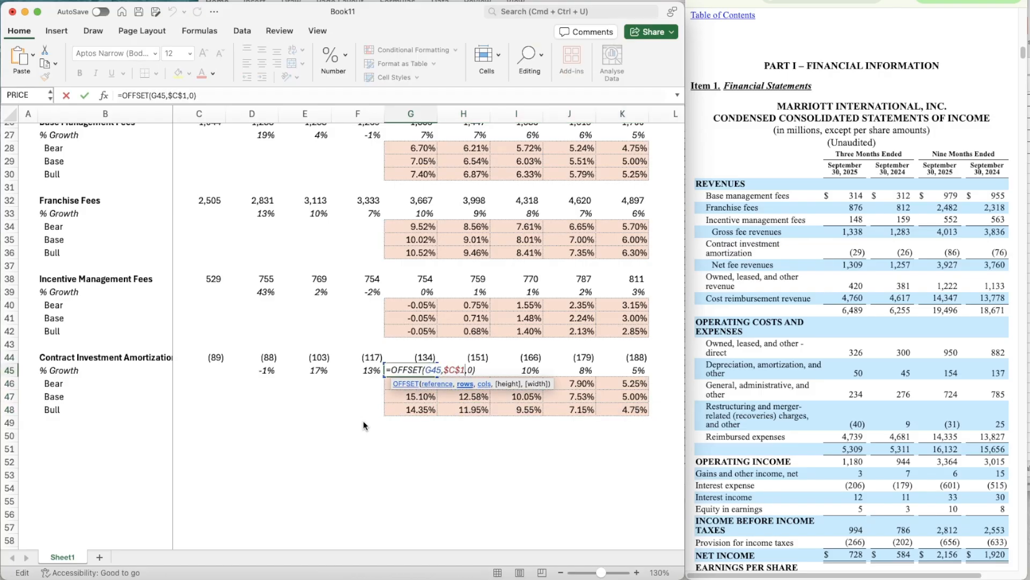
{"action": "type", "text": "3"}
{"action": "key", "text": "Return"}
- Copy the G45 growth formula across the remaining forecast years to K45
{"action": "key", "text": "Up"}
{"action": "key", "text": "ctrl+c"}
{"action": "key", "text": "shift+Right"}
{"action": "key", "text": "shift+Right"}
{"action": "key", "text": "shift+Right"}
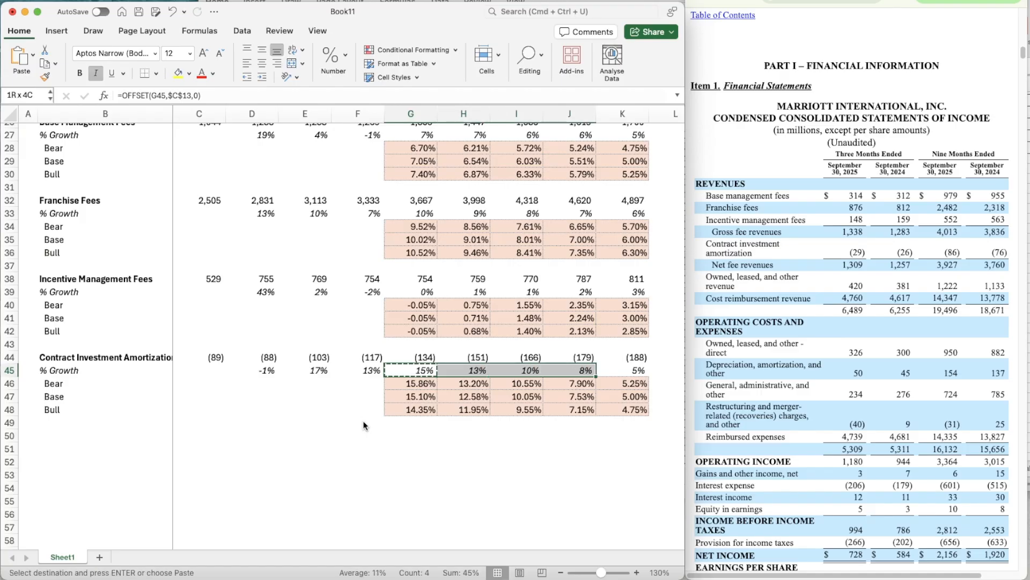
{"action": "key", "text": "cmd+v"}
{"action": "key", "text": "Up"}
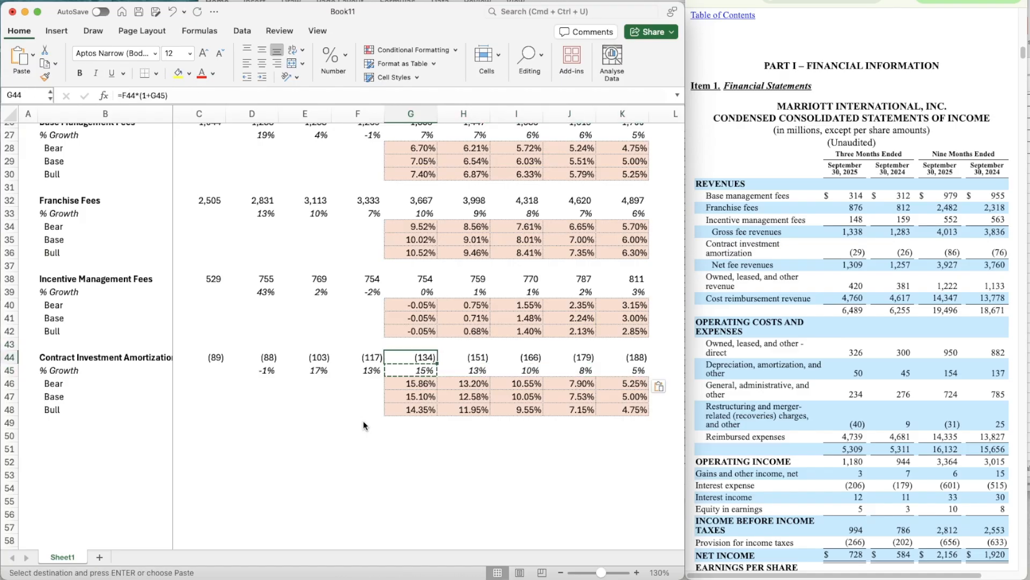
{"action": "key", "text": "Escape"}
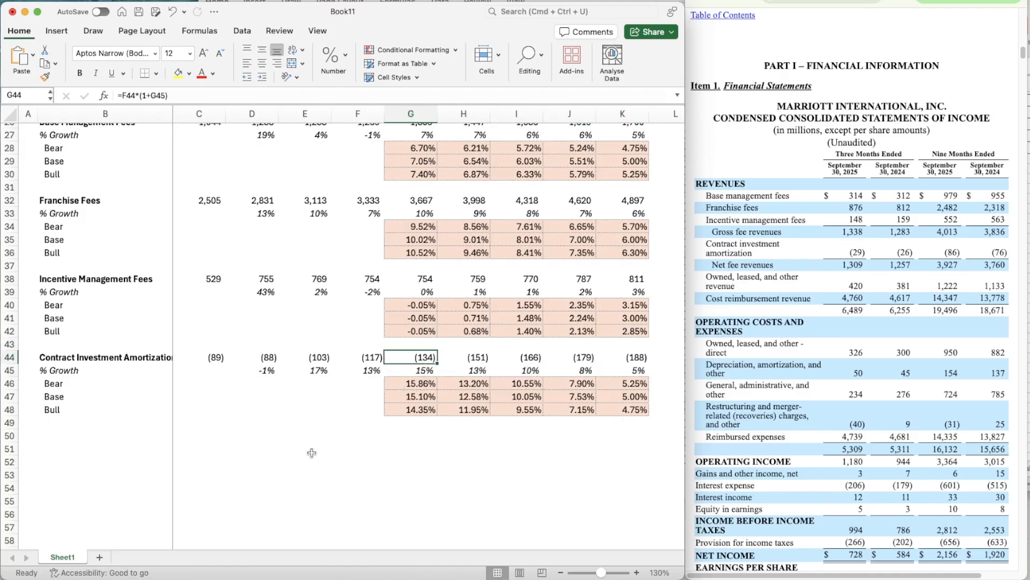
- Copy the Franchise Fees block B32:K36 and paste it at B50, below Contract Investment Amortization, as a new revenue block
{"action": "scroll", "coordinate": [311, 452], "scroll_direction": "down", "scroll_amount": 3}
{"action": "left_click", "coordinate": [51, 144]}
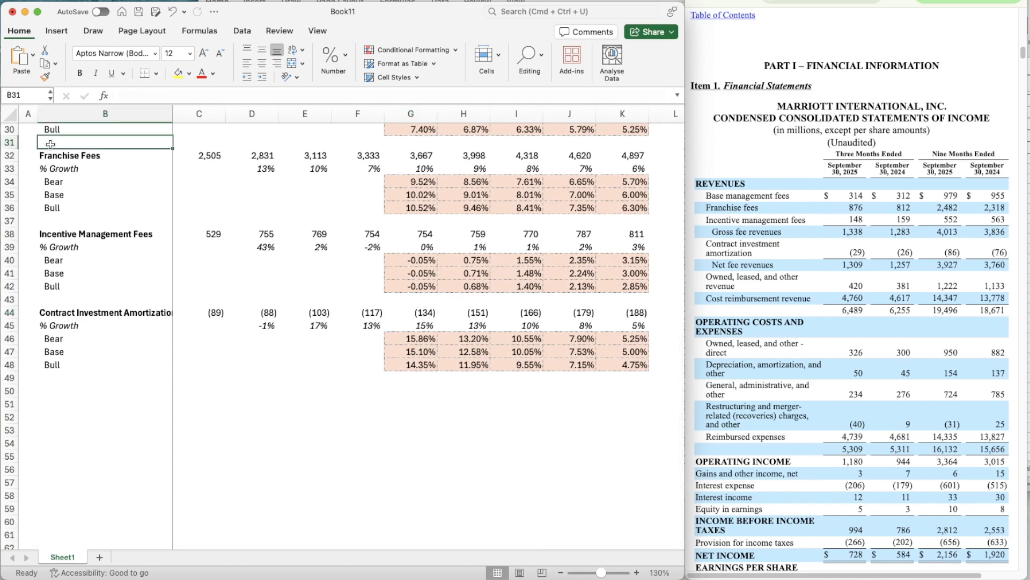
{"action": "key", "text": "Down"}
{"action": "key", "text": "shift+Down"}
{"action": "key", "text": "shift+Down"}
{"action": "key", "text": "shift+Down"}
{"action": "key", "text": "shift+Down"}
{"action": "key", "text": "shift+Right"}
{"action": "key", "text": "shift+Right"}
{"action": "key", "text": "shift+Right"}
{"action": "key", "text": "shift+Right"}
{"action": "key", "text": "shift+Right"}
{"action": "key", "text": "shift+Right"}
{"action": "key", "text": "shift+Right"}
{"action": "key", "text": "shift+Right"}
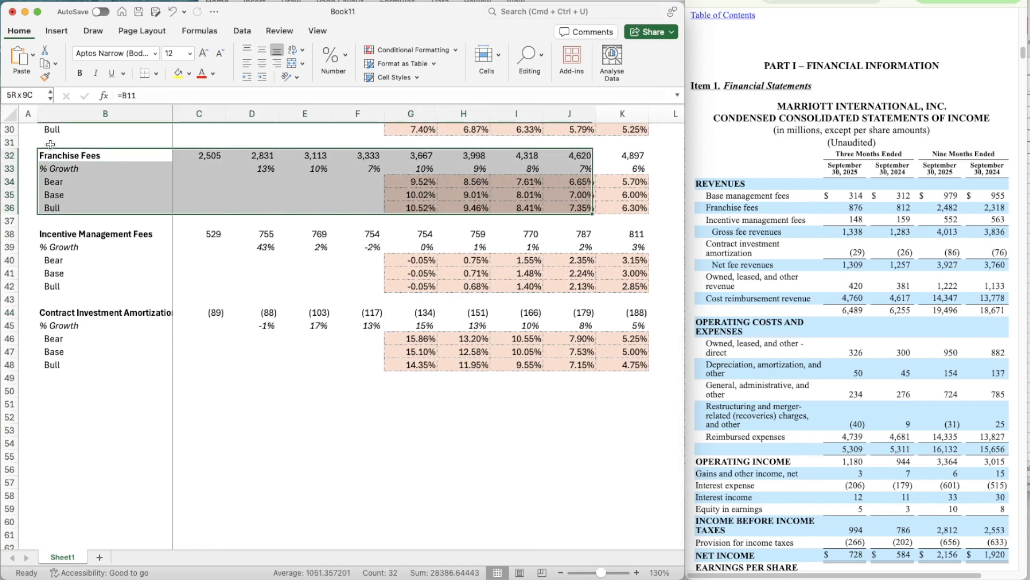
{"action": "key", "text": "shift+Right"}
{"action": "key", "text": "super+c"}
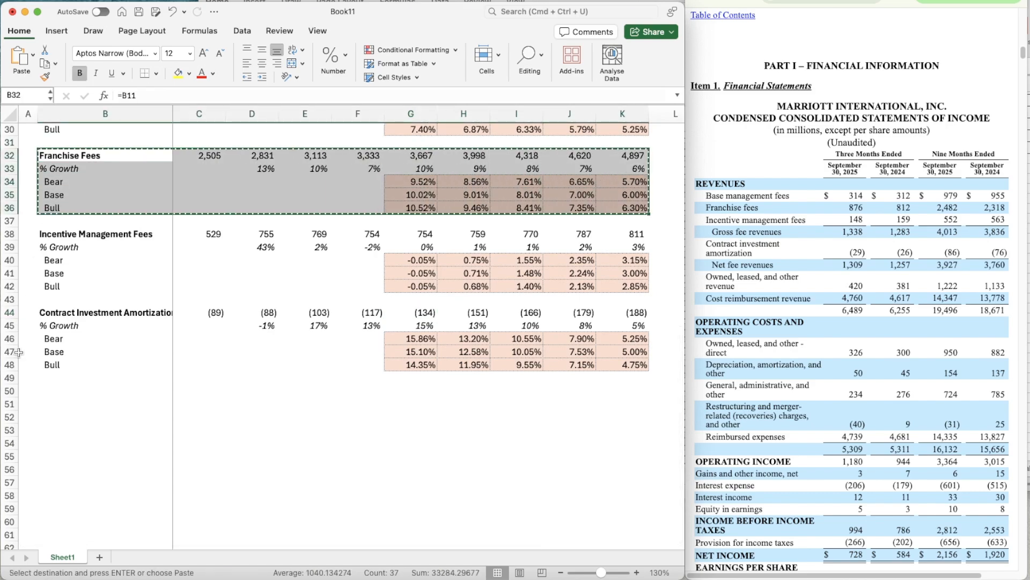
{"action": "left_click", "coordinate": [69, 396]}
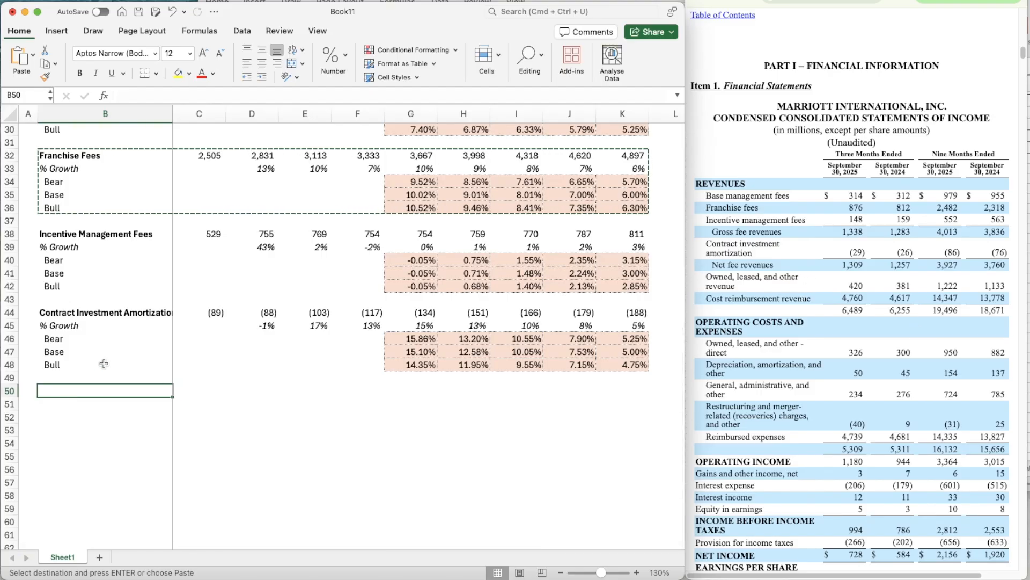
{"action": "scroll", "coordinate": [104, 364], "scroll_direction": "down", "scroll_amount": 2}
{"action": "key", "text": "super+v"}
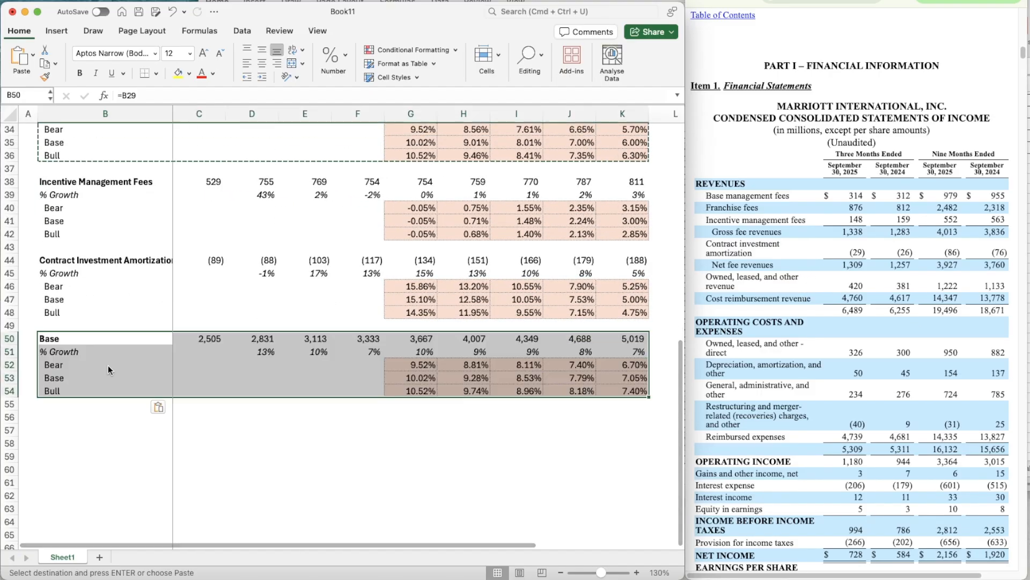
- Label the new revenue block in B50 "Owned, Leased and Other"
{"action": "key", "text": "Up"}
{"action": "key", "text": "Down"}
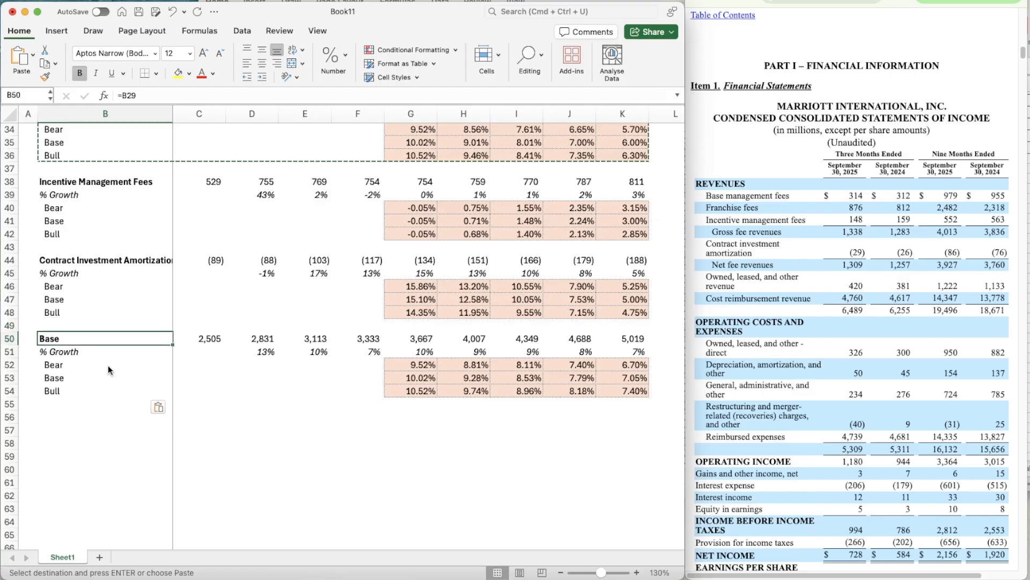
{"action": "type", "text": "Owned, Leased and Other"}
{"action": "key", "text": "Tab"}
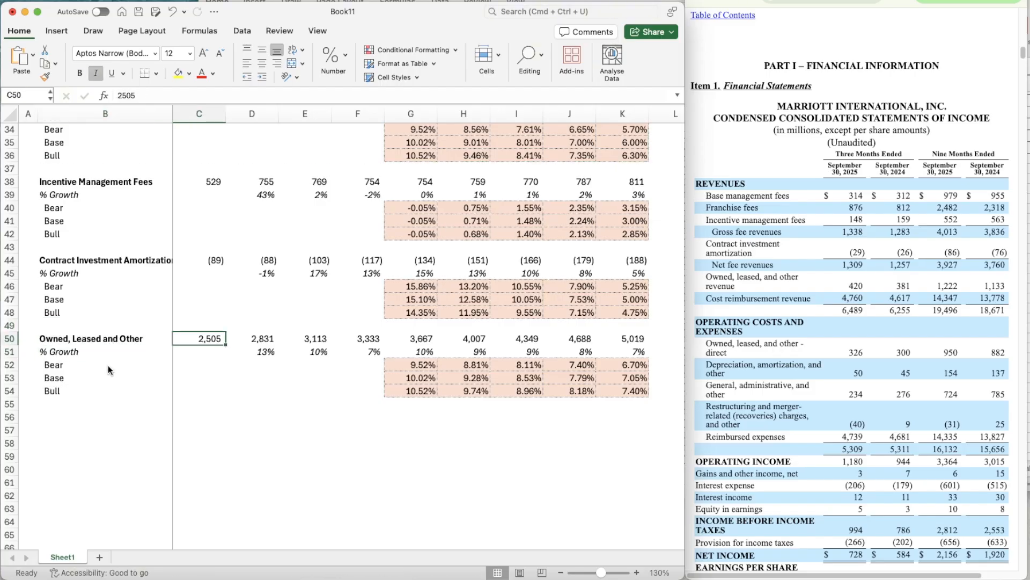
- Enter the 2022 to 2024 Owned, Leased and Other revenue from the annual income statement in C50:E50: 1367, 1564 and 1551
{"action": "key", "text": "Down"}
{"action": "key", "text": "Up"}
{"action": "left_click", "coordinate": [805, 1]}
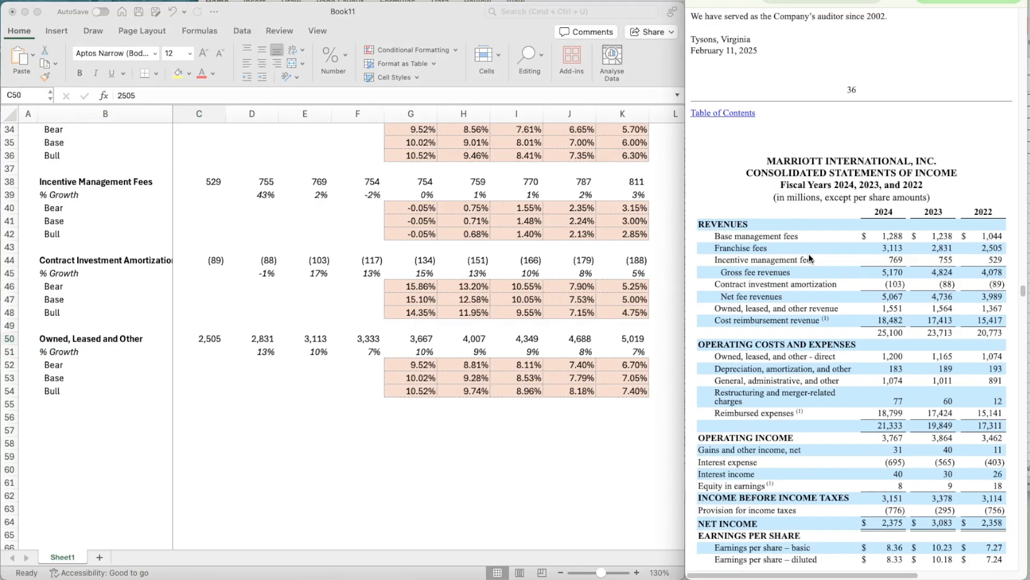
{"action": "left_click", "coordinate": [207, 342]}
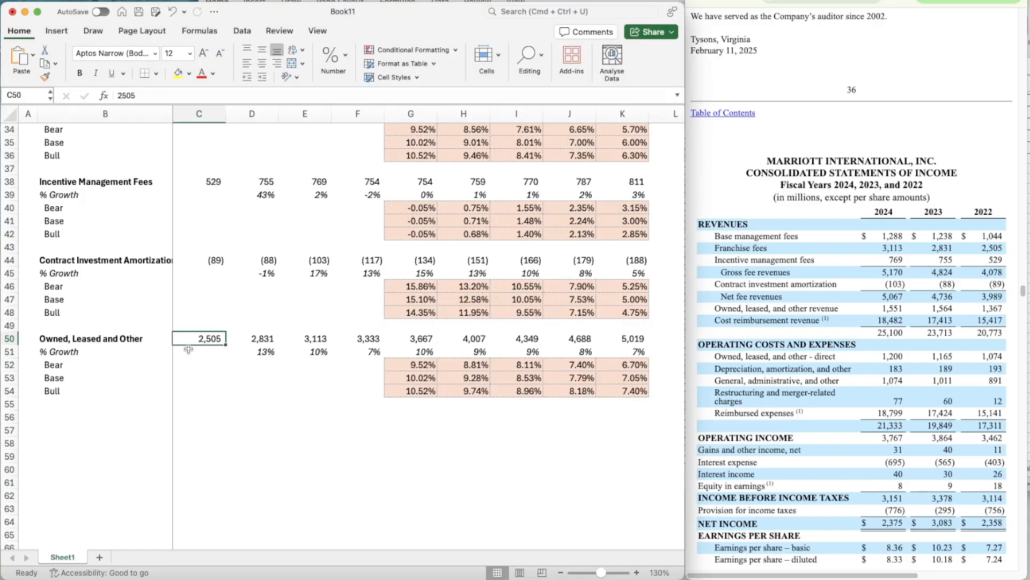
{"action": "type", "text": "1367"}
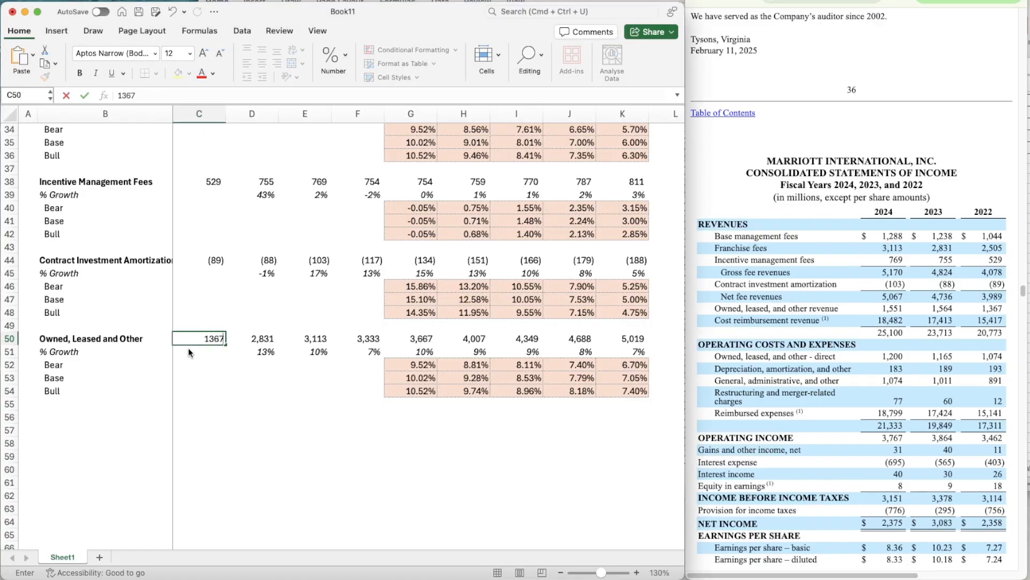
{"action": "key", "text": "Tab"}
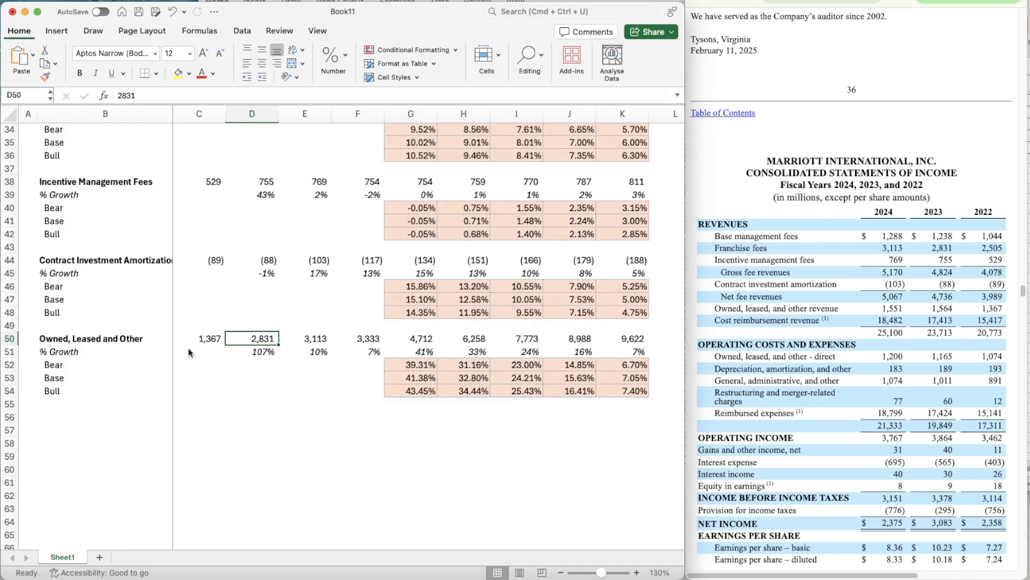
{"action": "type", "text": "1564"}
{"action": "key", "text": "Tab"}
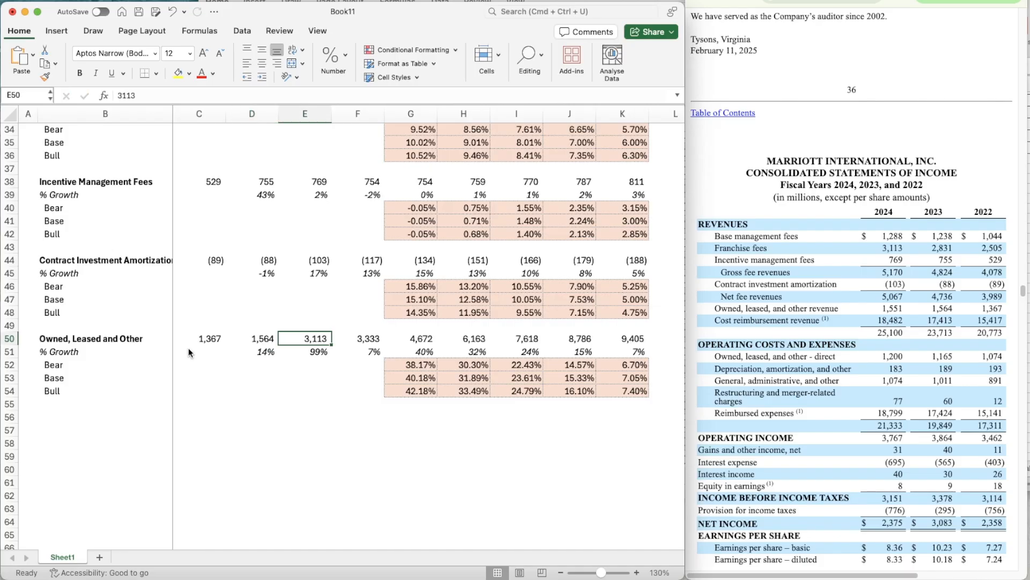
{"action": "type", "text": "1551"}
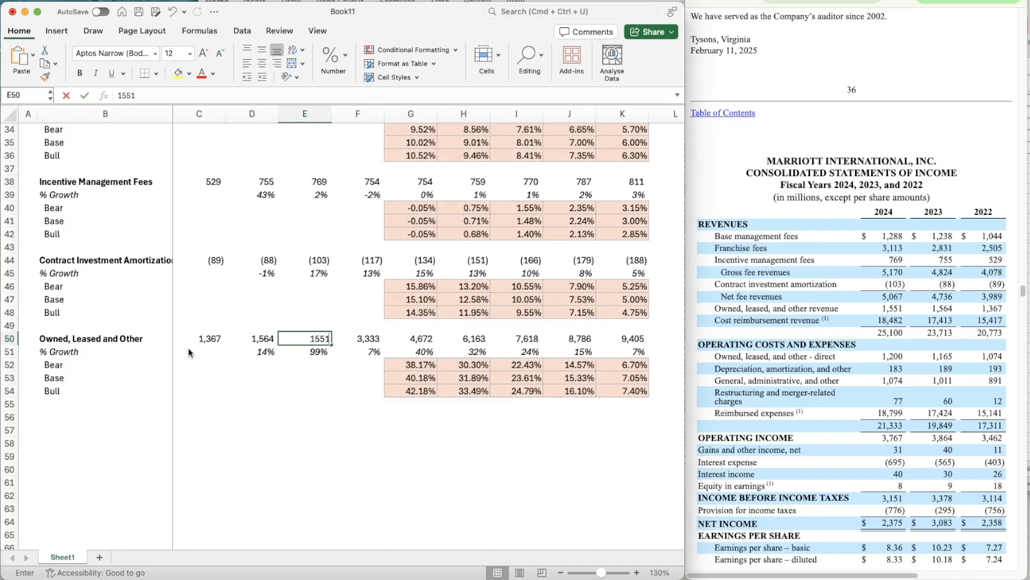
{"action": "key", "text": "Tab"}
- Bring up the September 2025 quarterly income statement and calculate the full-year to nine-month 2024 ratio in E53 as =E50/1133
{"action": "left_click", "coordinate": [774, 1]}
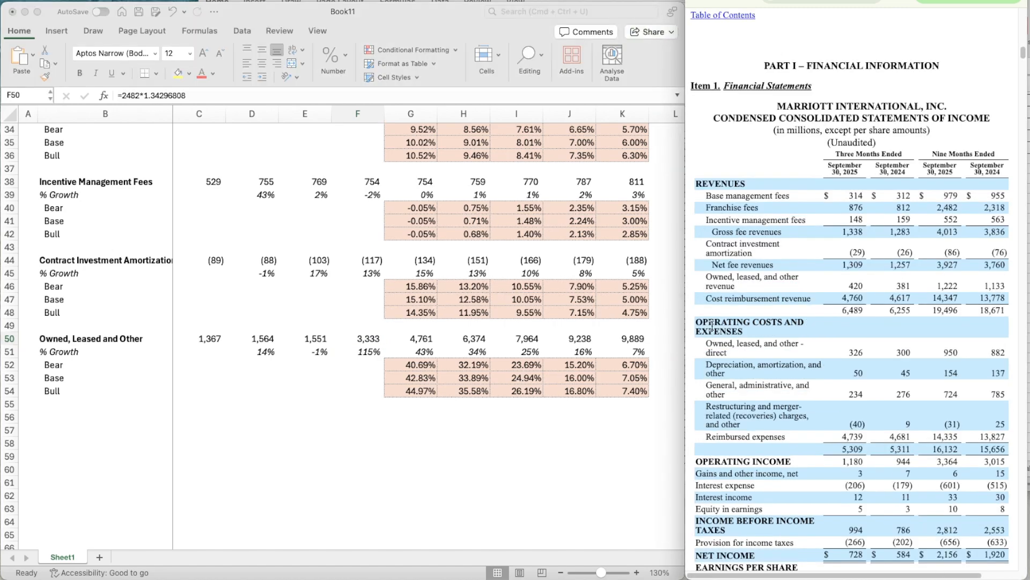
{"action": "left_click", "coordinate": [307, 370]}
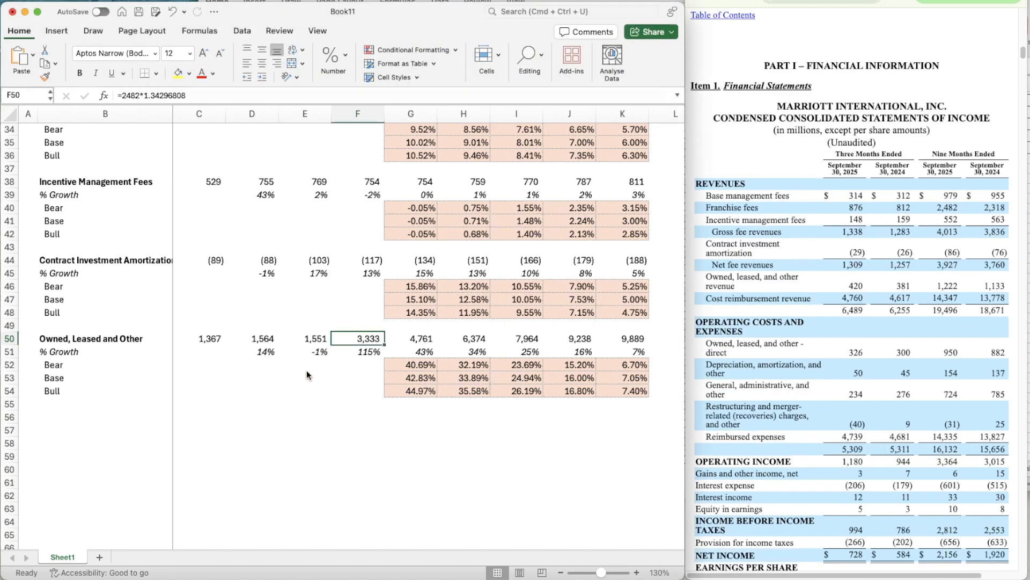
{"action": "left_click", "coordinate": [307, 371]}
{"action": "type", "text": "="}
{"action": "key", "text": "Up"}
{"action": "key", "text": "Up"}
{"action": "key", "text": "Up"}
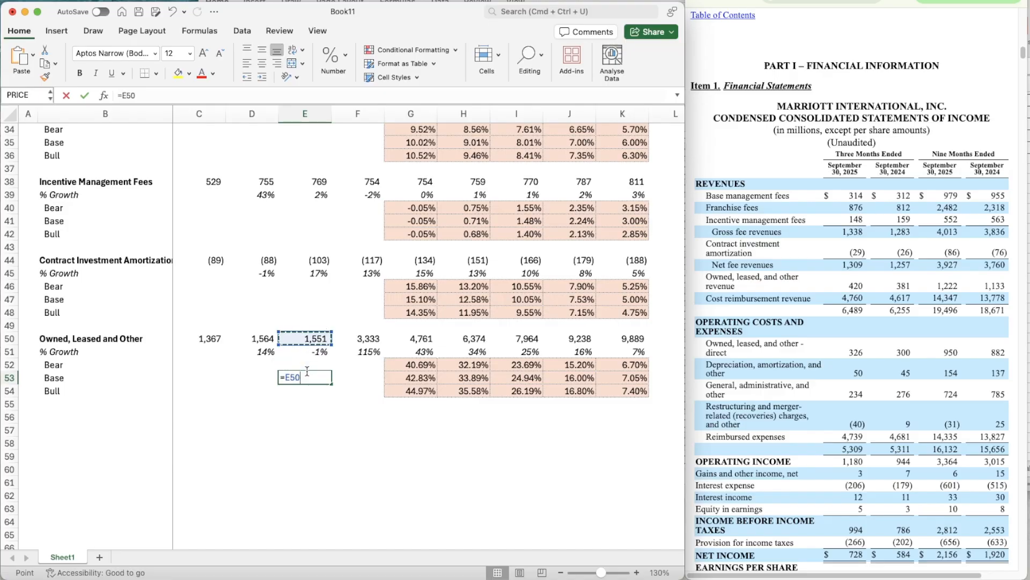
{"action": "type", "text": "/1133"}
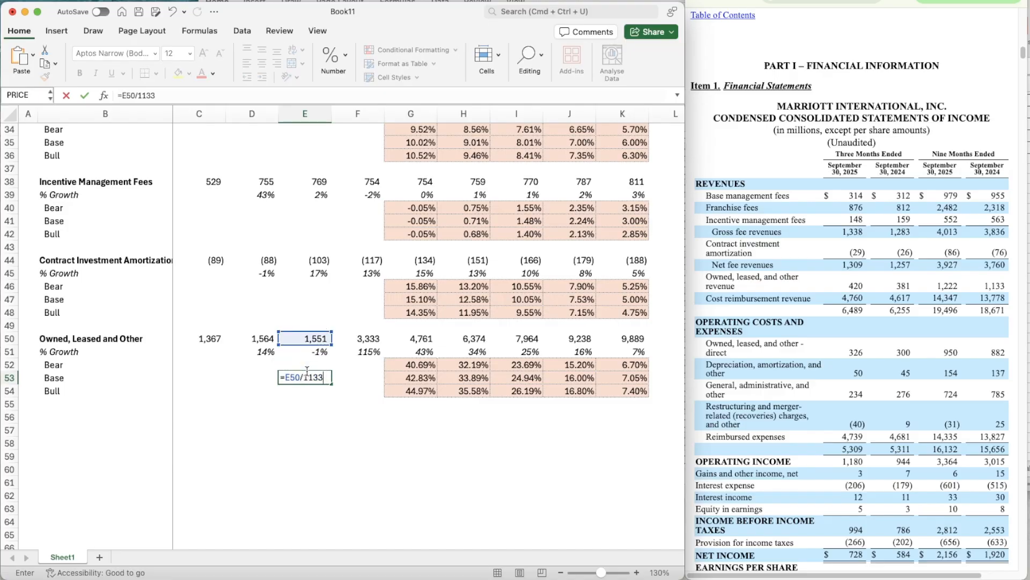
{"action": "key", "text": "Return"}
{"action": "key", "text": "Up"}
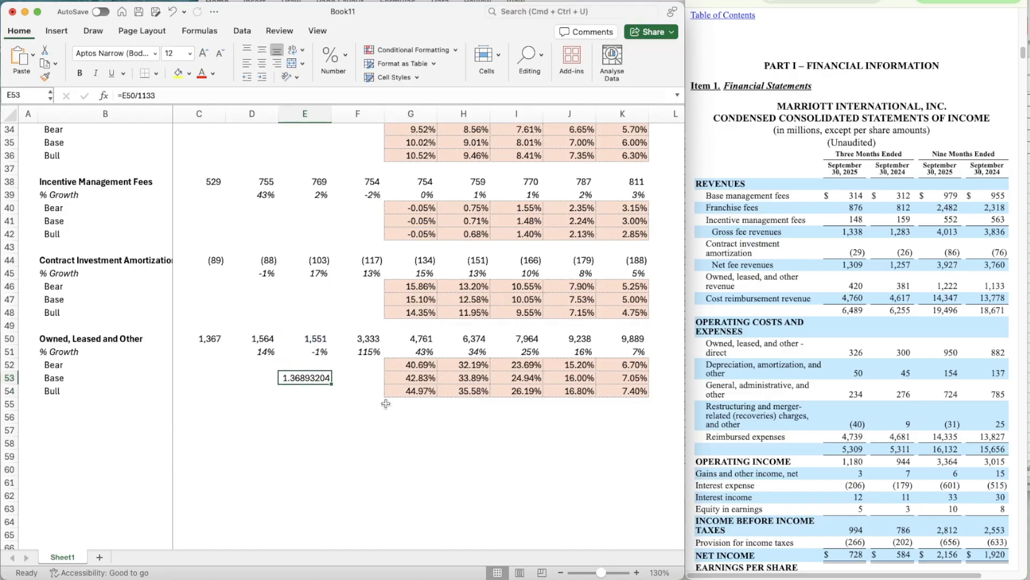
- Begin a new formula for the 2025 Owned, Leased and Other revenue in F50
{"action": "key", "text": "Up"}
{"action": "key", "text": "Up"}
{"action": "key", "text": "Right"}
{"action": "key", "text": "Right"}
{"action": "key", "text": "Left"}
{"action": "key", "text": "Up"}
{"action": "type", "text": "="}
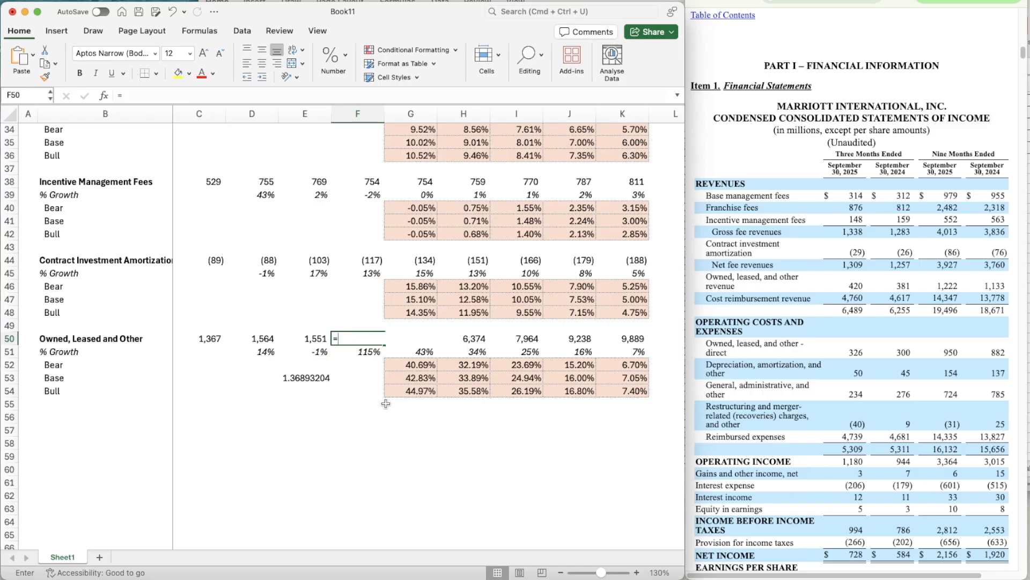
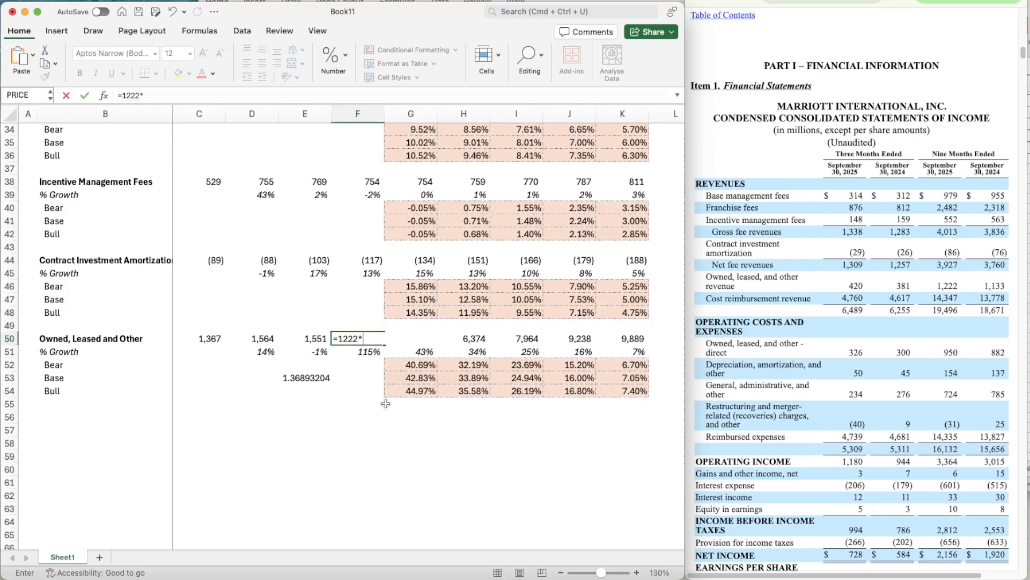
- Enter the 2025 Owned, Leased and Other revenue in F50 as =1222*1.3689320 and clear the helper ratio in E53
{"action": "type", "text": "1222*1.36893204"}
{"action": "key", "text": "Return"}
{"action": "key", "text": "Down"}
{"action": "key", "text": "Down"}
{"action": "key", "text": "Left"}
{"action": "key", "text": "Delete"}
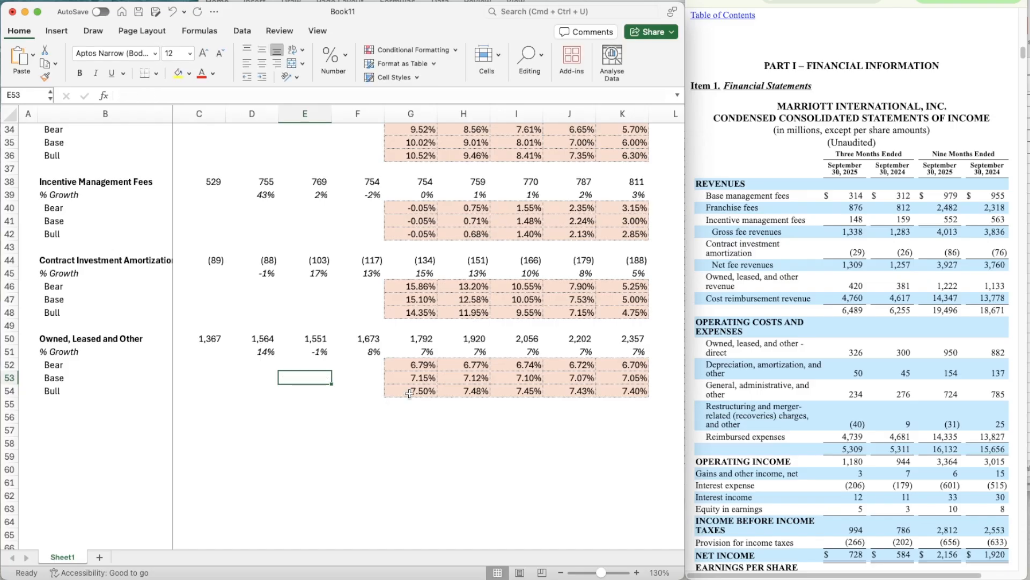
- Copy the 5.00% Base assumption from G13 into the Owned, Leased and Other row at G14
{"action": "scroll", "coordinate": [360, 360], "scroll_direction": "up", "scroll_amount": 15}
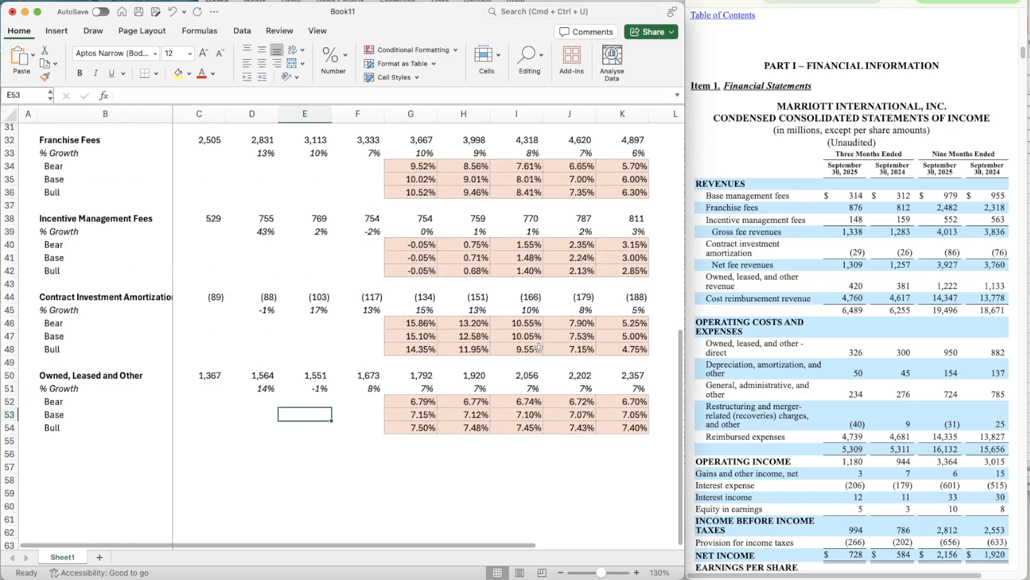
{"action": "left_click", "coordinate": [416, 286]}
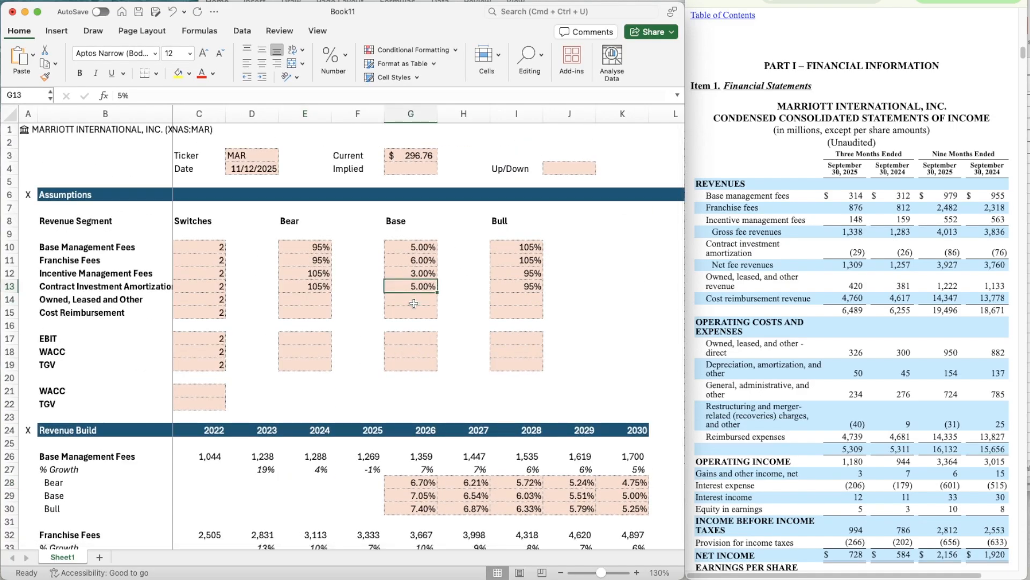
{"action": "key", "text": "super+c"}
{"action": "key", "text": "Down"}
{"action": "key", "text": "super+v"}
- Copy the 95% Bear factor of Franchise Fees from E11 into E14 for Owned, Leased and Other
{"action": "key", "text": "Left"}
{"action": "key", "text": "Left"}
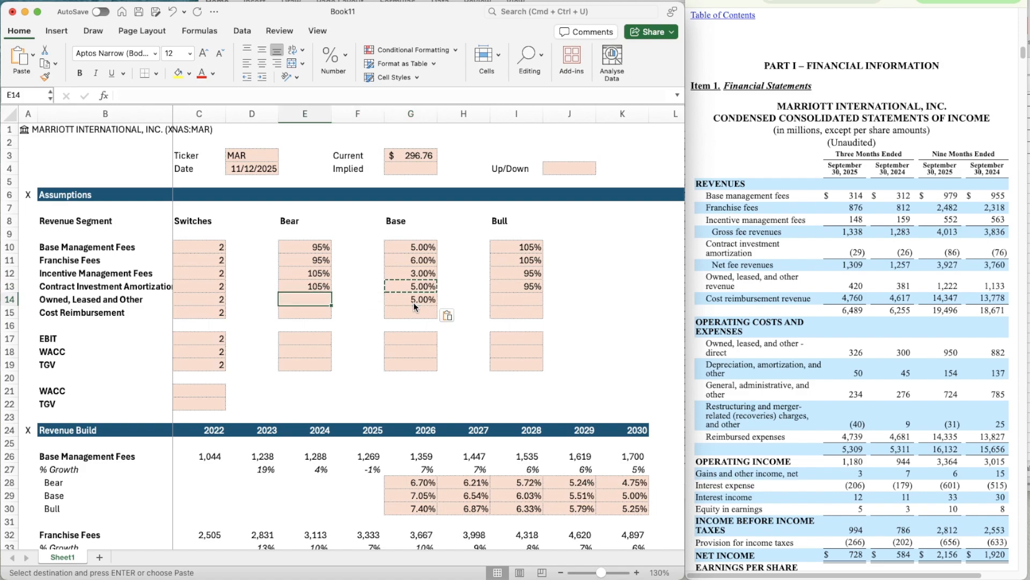
{"action": "key", "text": "Up"}
{"action": "key", "text": "Up"}
{"action": "key", "text": "Up"}
{"action": "key", "text": "super+c"}
{"action": "key", "text": "Down"}
{"action": "key", "text": "Down"}
{"action": "key", "text": "Down"}
{"action": "key", "text": "super+v"}
- Copy the 105% Bull factor of Franchise Fees from I11 into I14 for Owned, Leased and Other
{"action": "key", "text": "Right"}
{"action": "key", "text": "Right"}
{"action": "key", "text": "Right"}
{"action": "key", "text": "Right"}
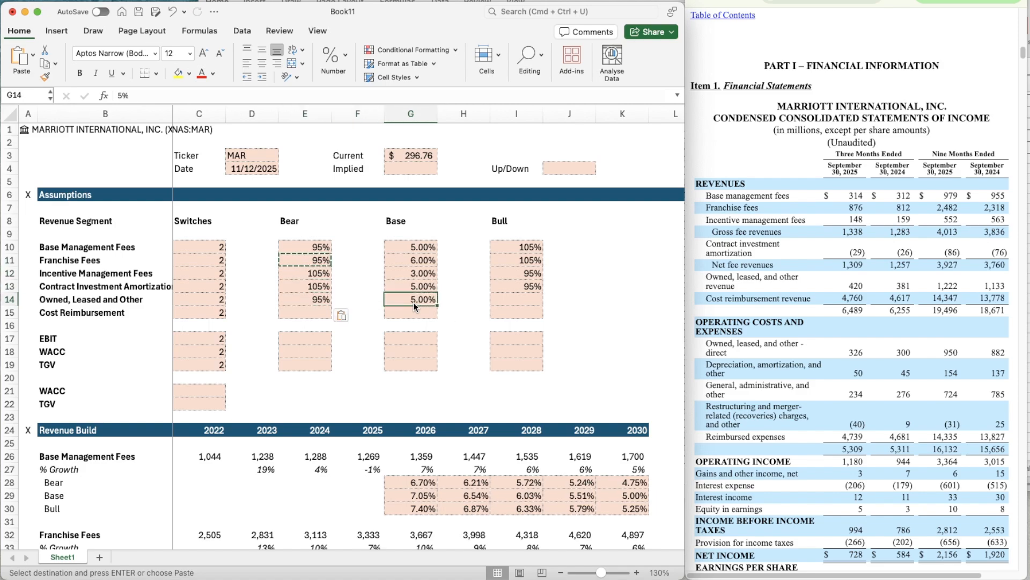
{"action": "key", "text": "Up"}
{"action": "key", "text": "Up"}
{"action": "key", "text": "Up"}
{"action": "key", "text": "super+c"}
{"action": "key", "text": "Down"}
{"action": "key", "text": "Down"}
{"action": "key", "text": "Down"}
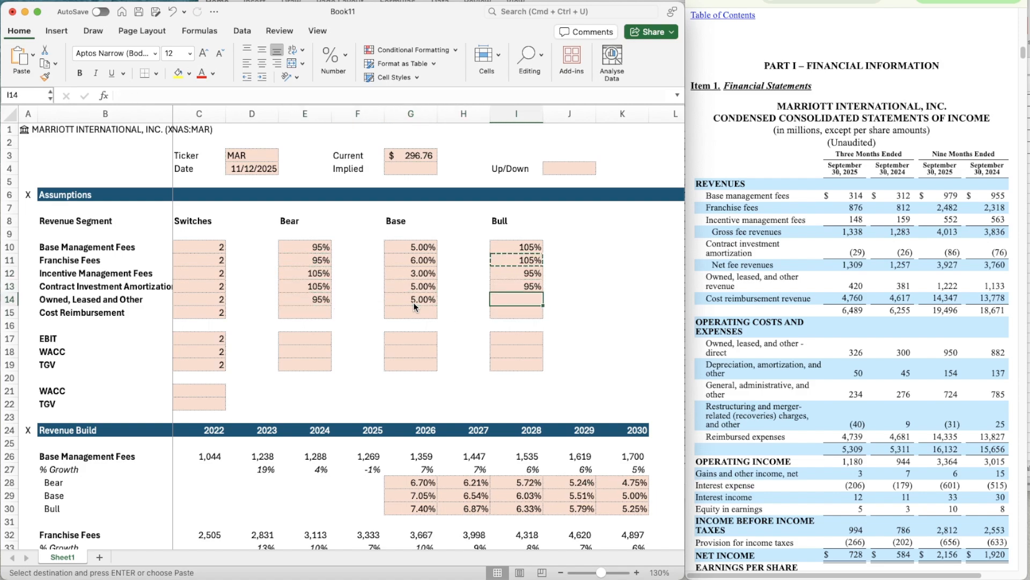
{"action": "key", "text": "super+v"}
- Link the 2030 Base growth of Owned, Leased and Other in K53 to its own assumption with =G14
{"action": "scroll", "coordinate": [525, 415], "scroll_direction": "down", "scroll_amount": 10}
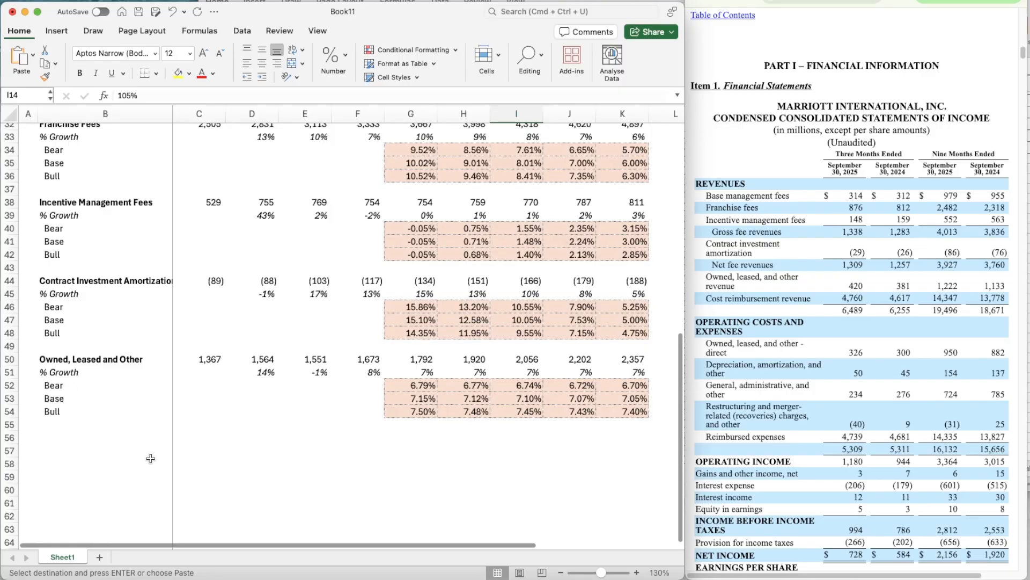
{"action": "key", "text": "super+Tab"}
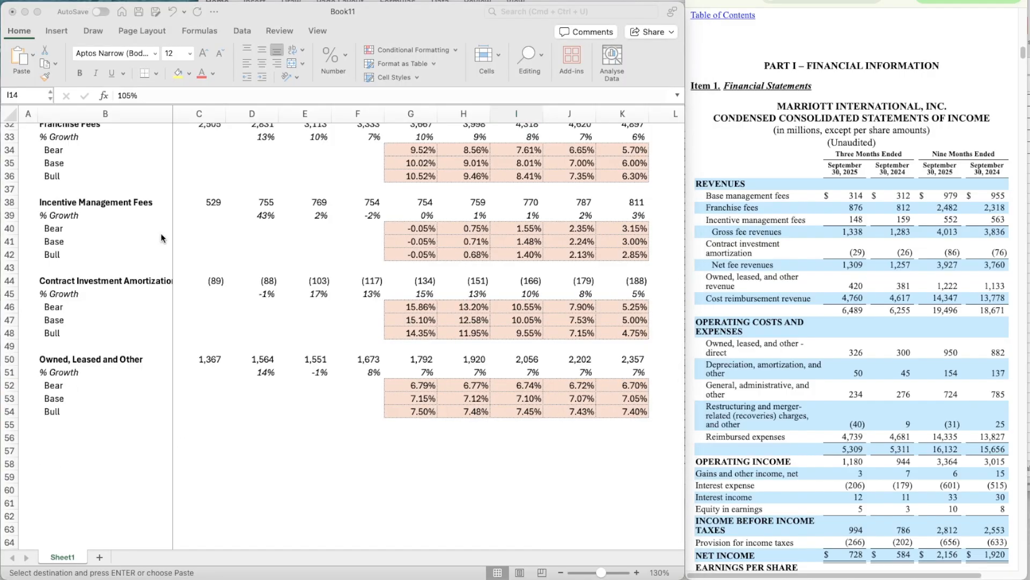
{"action": "key", "text": "super+Tab"}
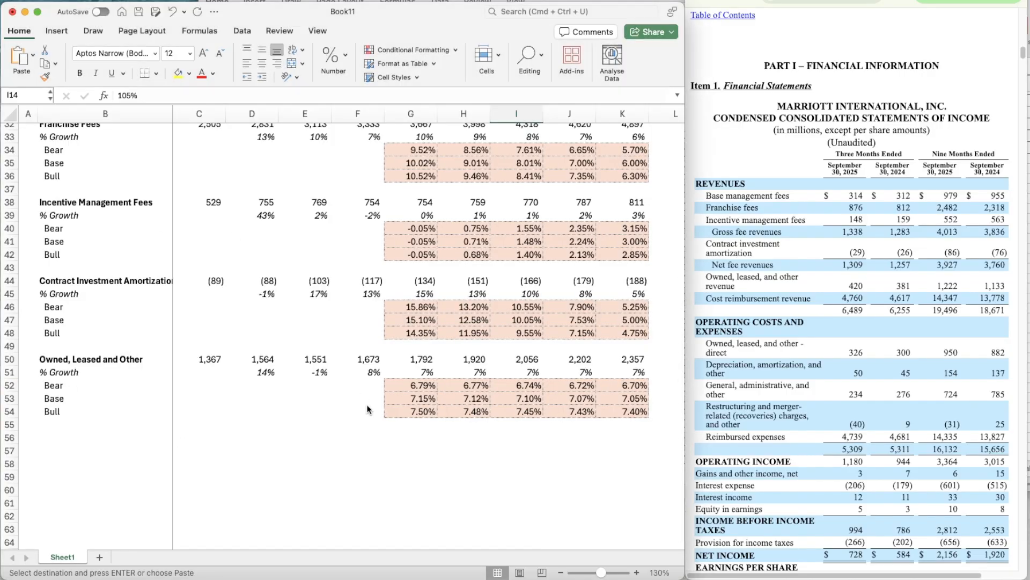
{"action": "left_click", "coordinate": [643, 401]}
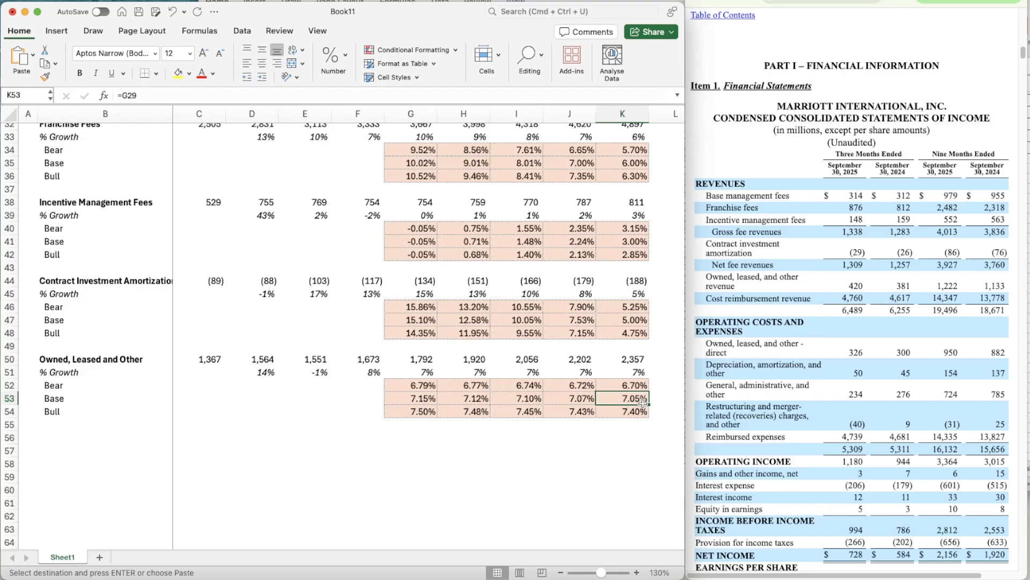
{"action": "type", "text": "=g14"}
{"action": "key", "text": "Return"}
- Change the 2026 Bear growth formula in G52 to =G53*$E$14
{"action": "key", "text": "Left"}
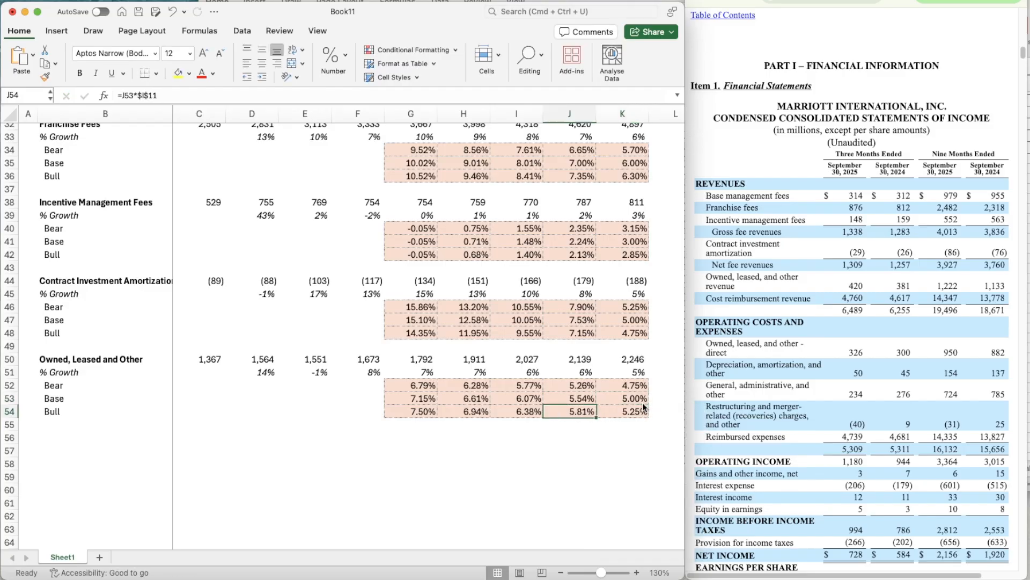
{"action": "key", "text": "Left"}
{"action": "key", "text": "Up"}
{"action": "key", "text": "Left"}
{"action": "key", "text": "Left"}
{"action": "key", "text": "Up"}
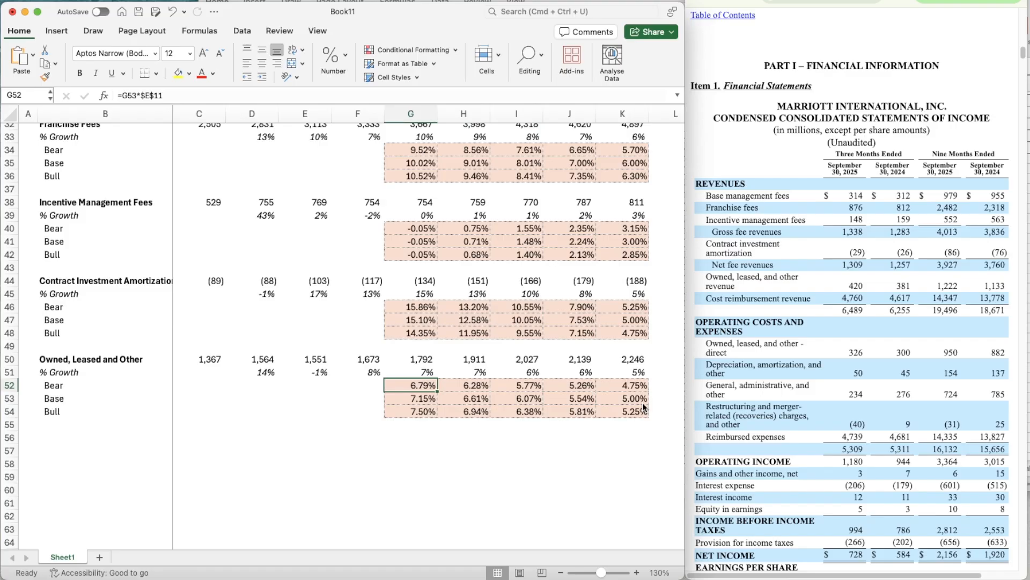
{"action": "key", "text": "F2"}
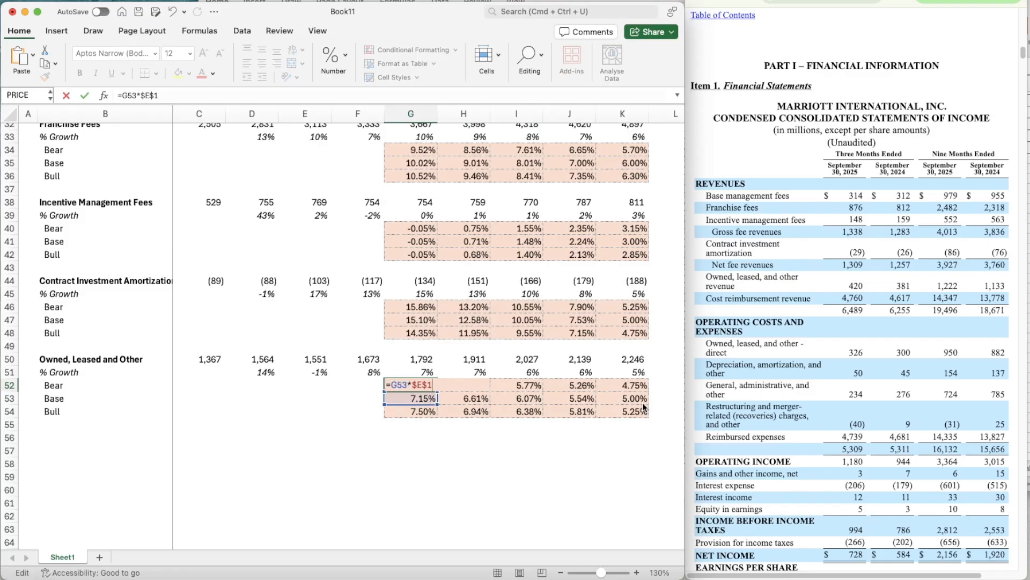
{"action": "key", "text": "Return"}
- Copy the Bear growth formula in G52 across the Owned, Leased and Other forecast years through K52
{"action": "key", "text": "Up"}
{"action": "key", "text": "super+c"}
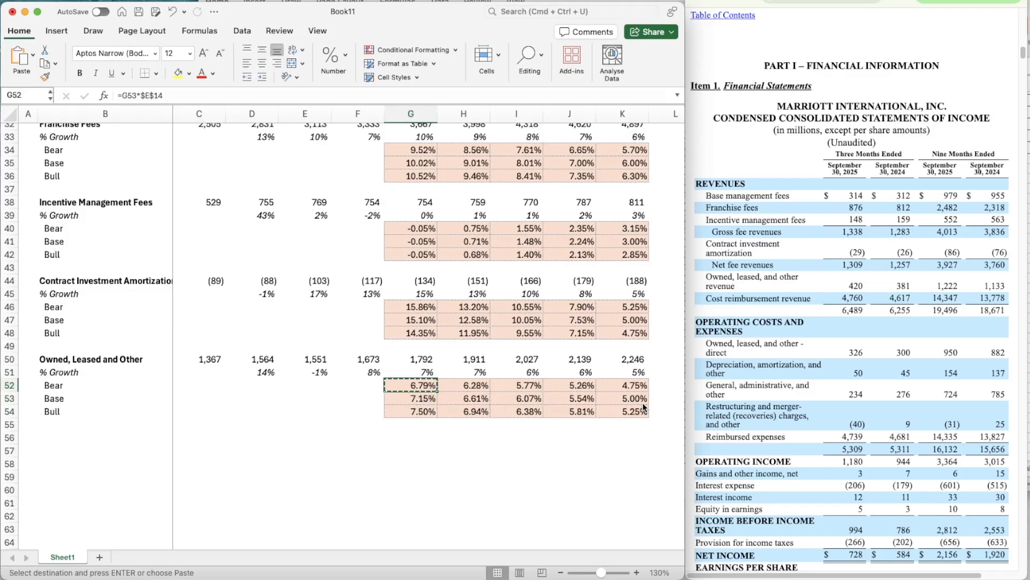
{"action": "key", "text": "shift+Right"}
{"action": "key", "text": "shift+Right"}
{"action": "key", "text": "shift+Right"}
{"action": "key", "text": "super+v"}
- Change the 2026 Bull growth formula in G54 to =G53*$I$14
{"action": "key", "text": "Down"}
{"action": "key", "text": "Down"}
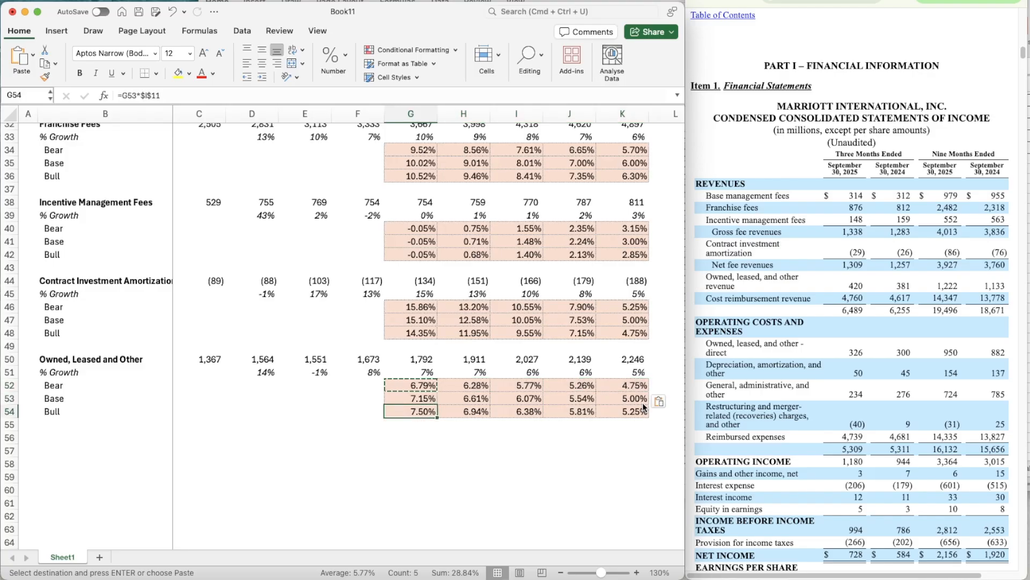
{"action": "key", "text": "F2"}
{"action": "key", "text": "BackSpace"}
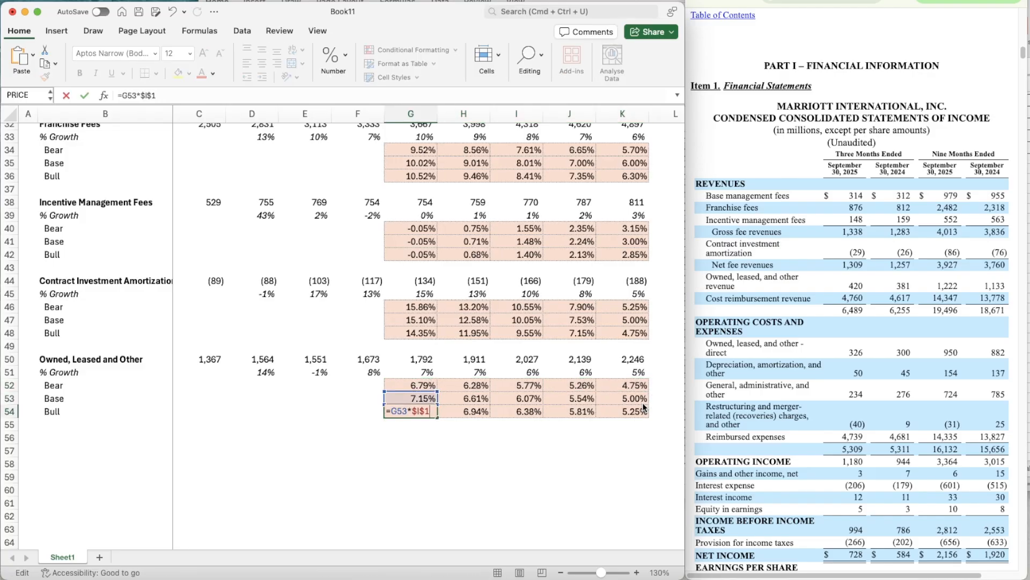
{"action": "key", "text": "Return"}
- Copy the Bull growth formula in G54 across the forecast years through K54
{"action": "key", "text": "Up"}
{"action": "key", "text": "super+c"}
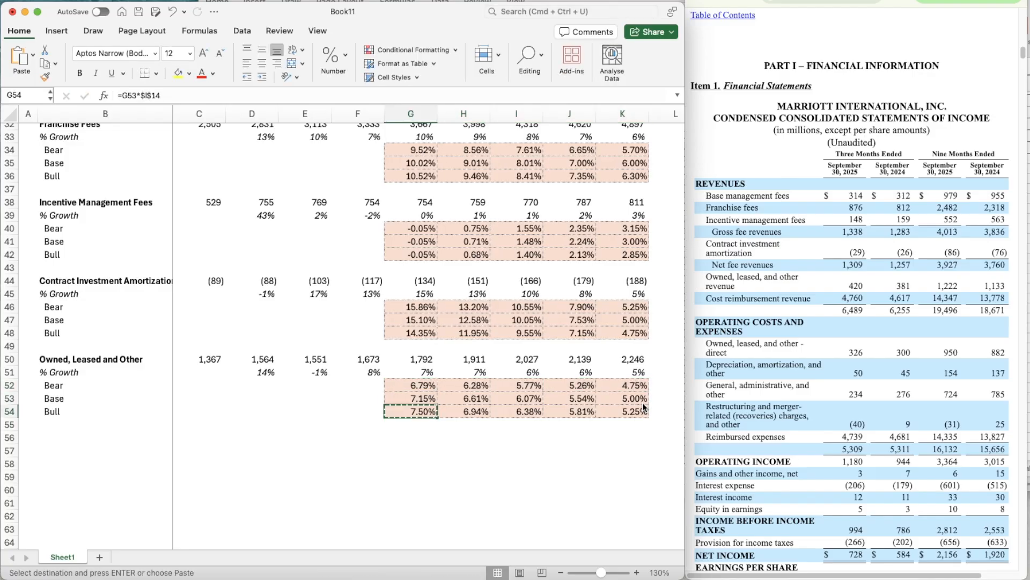
{"action": "key", "text": "shift+Right"}
{"action": "key", "text": "shift+Right"}
{"action": "key", "text": "shift+Right"}
{"action": "key", "text": "shift+Right"}
{"action": "key", "text": "super+v"}
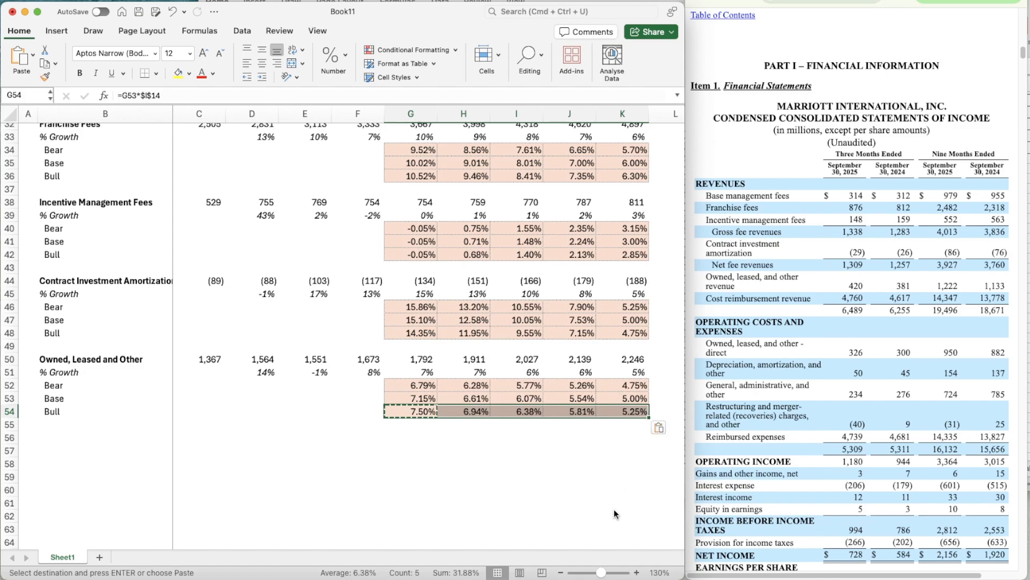
- Point the 2026 growth formula in G51 to the Owned, Leased and Other switch: =OFFSET(G51,$C$14,0)
{"action": "key", "text": "Up"}
{"action": "key", "text": "Up"}
{"action": "key", "text": "Up"}
{"action": "key", "text": "Up"}
{"action": "key", "text": "Down"}
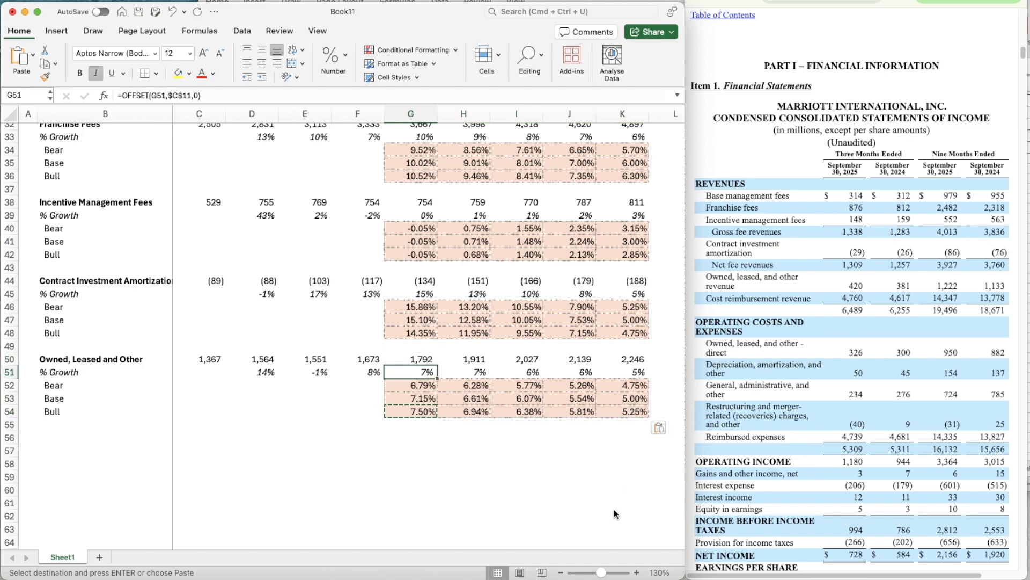
{"action": "key", "text": "F2"}
{"action": "key", "text": "Left"}
{"action": "key", "text": "Left"}
{"action": "key", "text": "Left"}
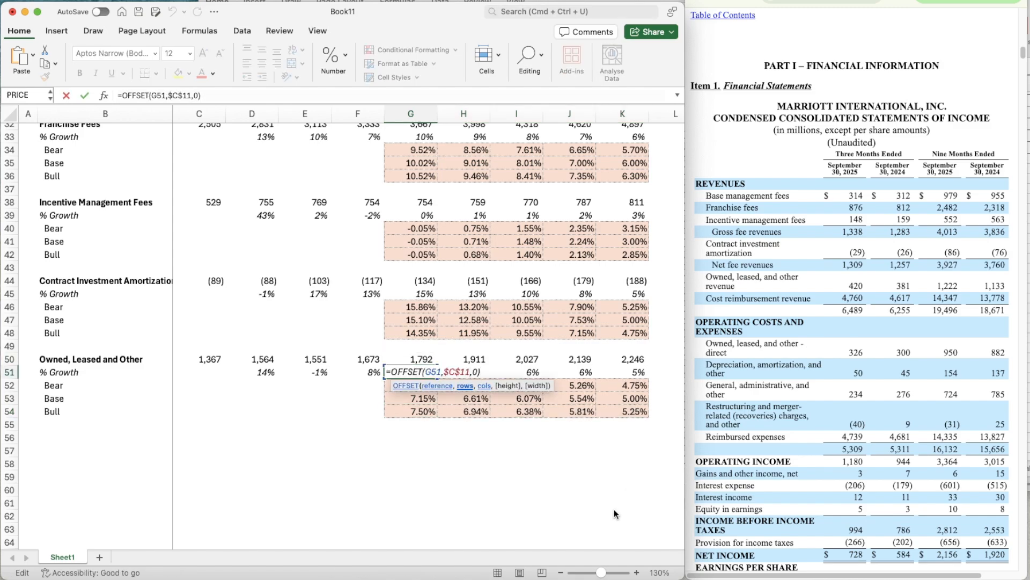
{"action": "key", "text": "BackSpace"}
{"action": "type", "text": "4"}
{"action": "key", "text": "ctrl+Return"}
- Copy the OFFSET growth formula in G51 across the forecast years through K51
{"action": "key", "text": "super+c"}
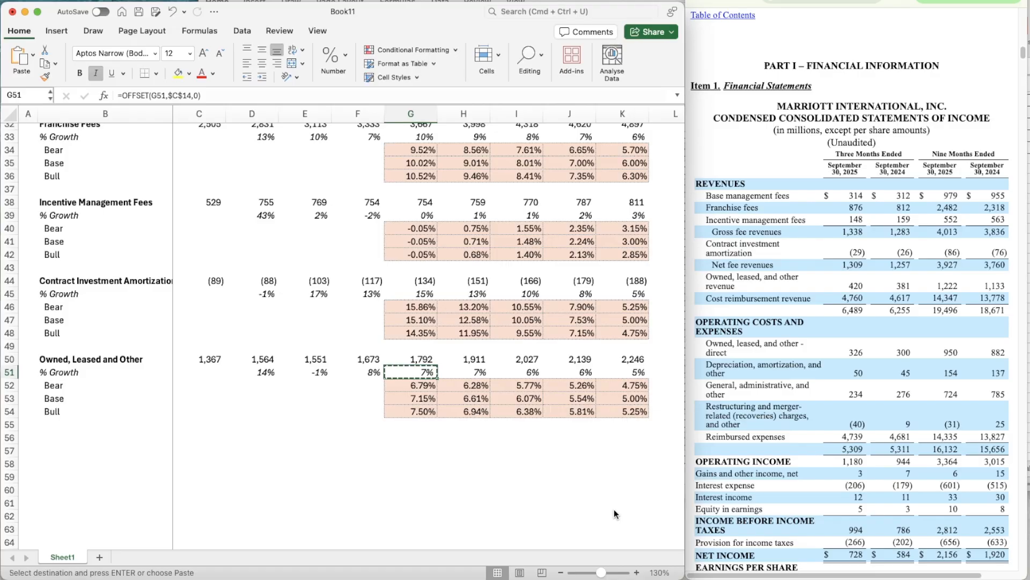
{"action": "key", "text": "shift+Right"}
{"action": "key", "text": "shift+Right"}
{"action": "key", "text": "shift+Right"}
{"action": "key", "text": "shift+Right"}
{"action": "key", "text": "super+v"}
{"action": "key", "text": "Up"}
{"action": "key", "text": "Up"}
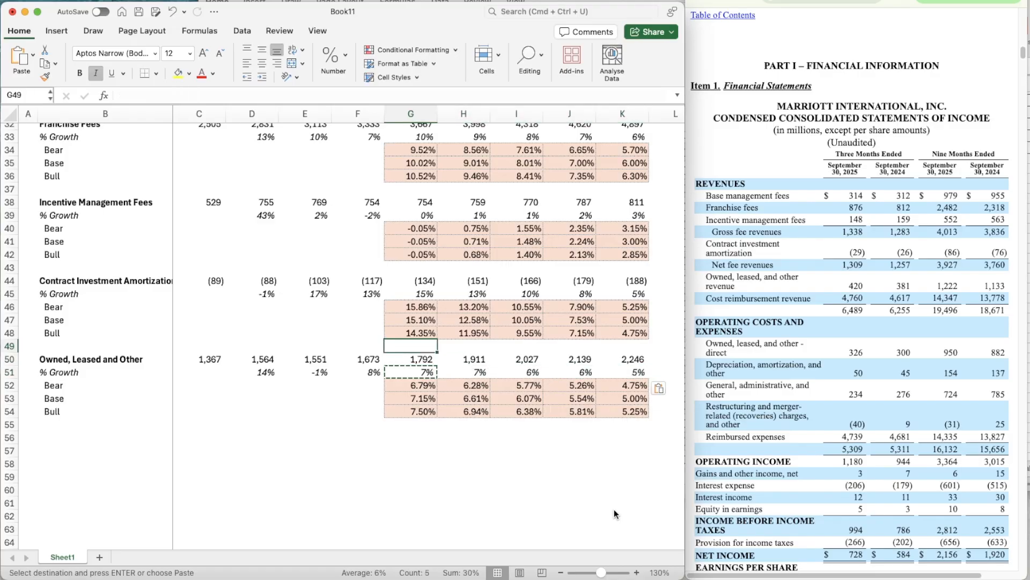
{"action": "key", "text": "Escape"}
- Duplicate the Owned, Leased and Other block B50:K54 to a new block starting at B56
{"action": "scroll", "coordinate": [479, 470], "scroll_direction": "down", "scroll_amount": 2}
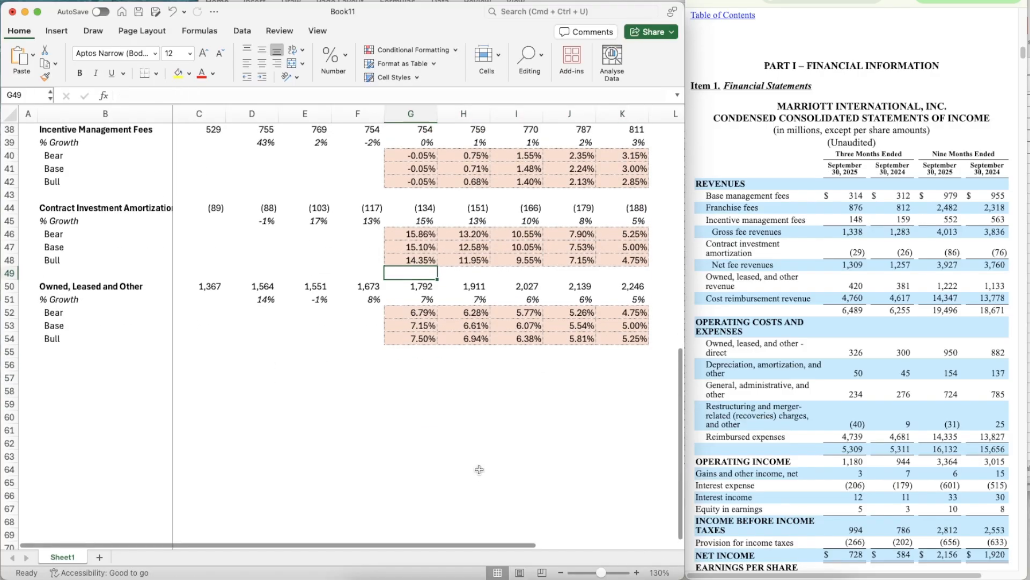
{"action": "left_click", "coordinate": [59, 264]}
{"action": "key", "text": "Down"}
{"action": "key", "text": "shift+Down"}
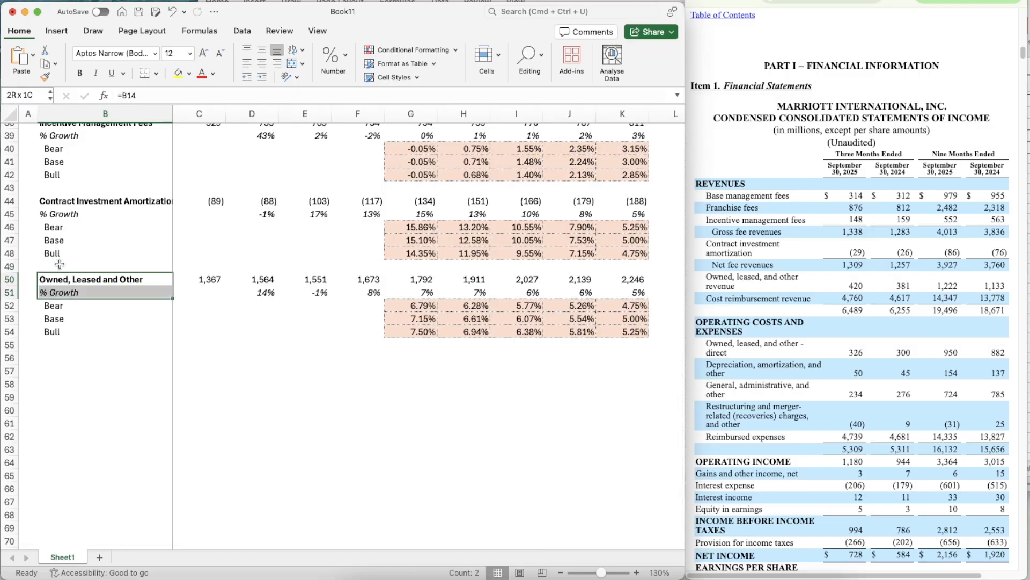
{"action": "key", "text": "shift+Down"}
{"action": "key", "text": "shift+Down"}
{"action": "key", "text": "shift+Down"}
{"action": "key", "text": "shift+Right"}
{"action": "key", "text": "shift+Right"}
{"action": "key", "text": "shift+Right"}
{"action": "key", "text": "shift+Right"}
{"action": "key", "text": "shift+Right"}
{"action": "key", "text": "shift+Right"}
{"action": "key", "text": "shift+Right"}
{"action": "key", "text": "shift+Right"}
{"action": "key", "text": "shift+Right"}
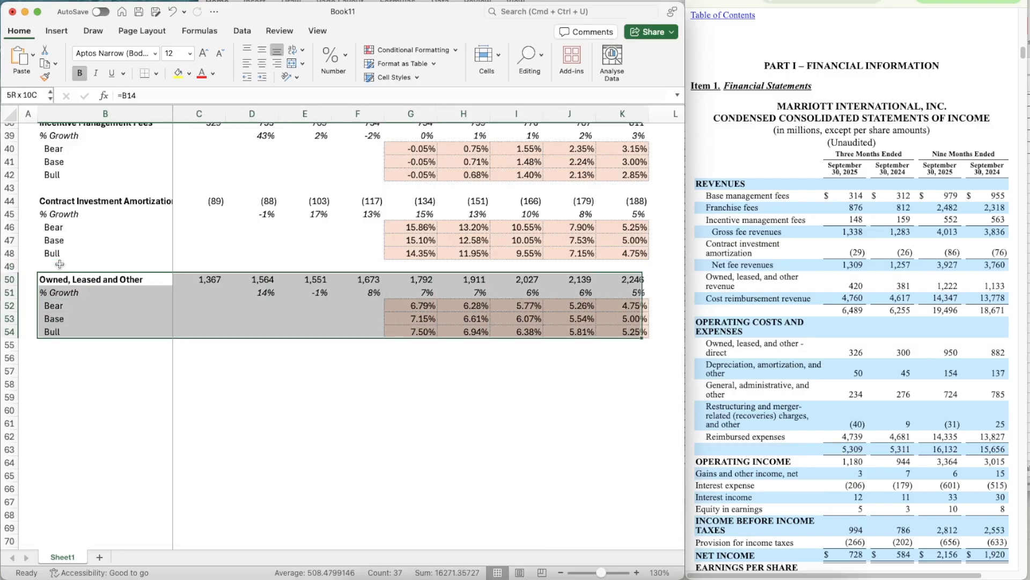
{"action": "key", "text": "super+c"}
{"action": "key", "text": "Down"}
{"action": "key", "text": "Down"}
{"action": "key", "text": "Down"}
{"action": "key", "text": "Down"}
{"action": "key", "text": "Down"}
{"action": "key", "text": "Down"}
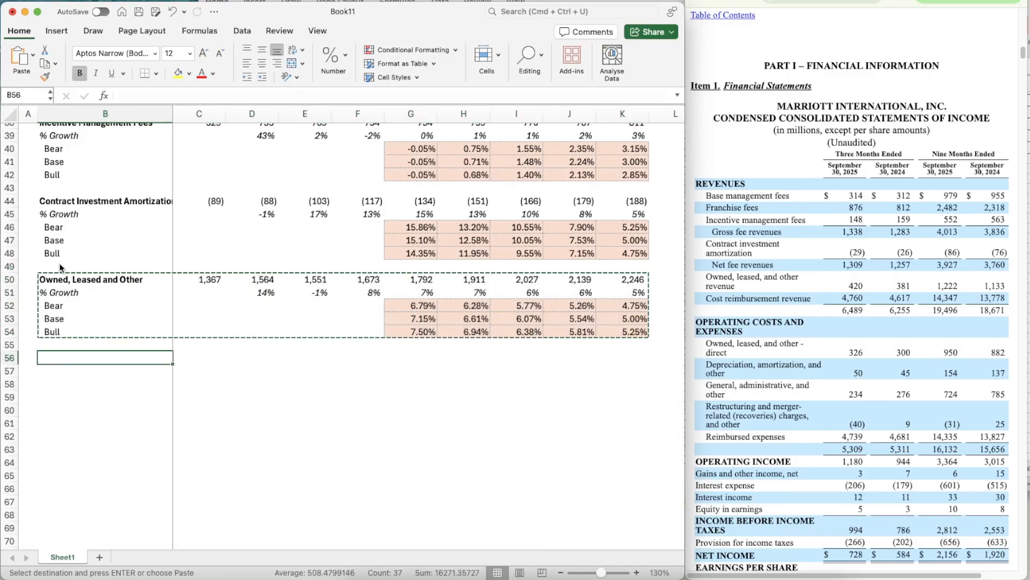
{"action": "key", "text": "super+v"}
- Link the new block's title in B56 to the Cost Reimbursement label with =B15
{"action": "type", "text": "="}
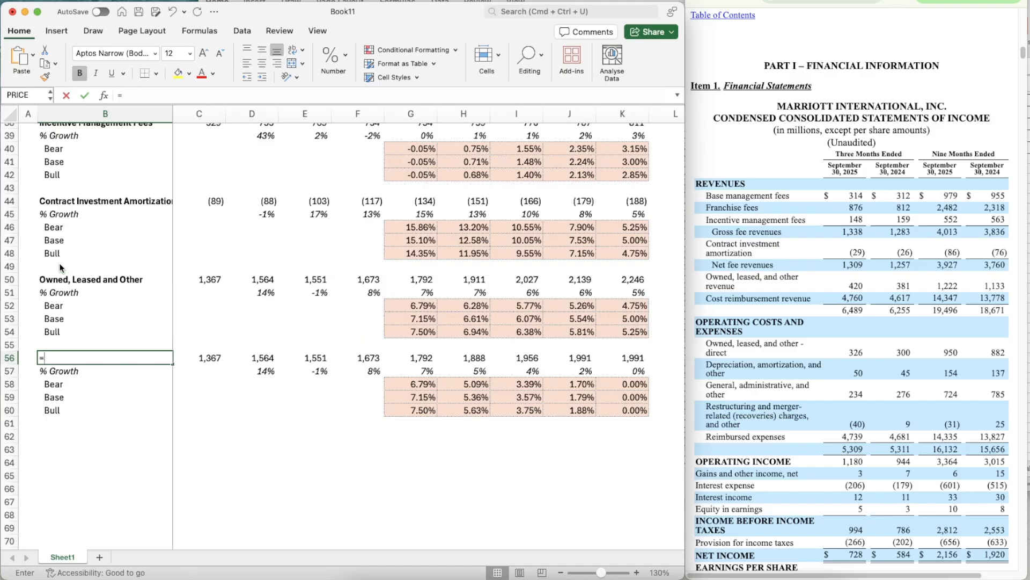
{"action": "type", "text": "b15"}
{"action": "key", "text": "Return"}
{"action": "scroll", "coordinate": [173, 245], "scroll_direction": "up", "scroll_amount": 4}
{"action": "scroll", "coordinate": [175, 245], "scroll_direction": "down", "scroll_amount": 4}
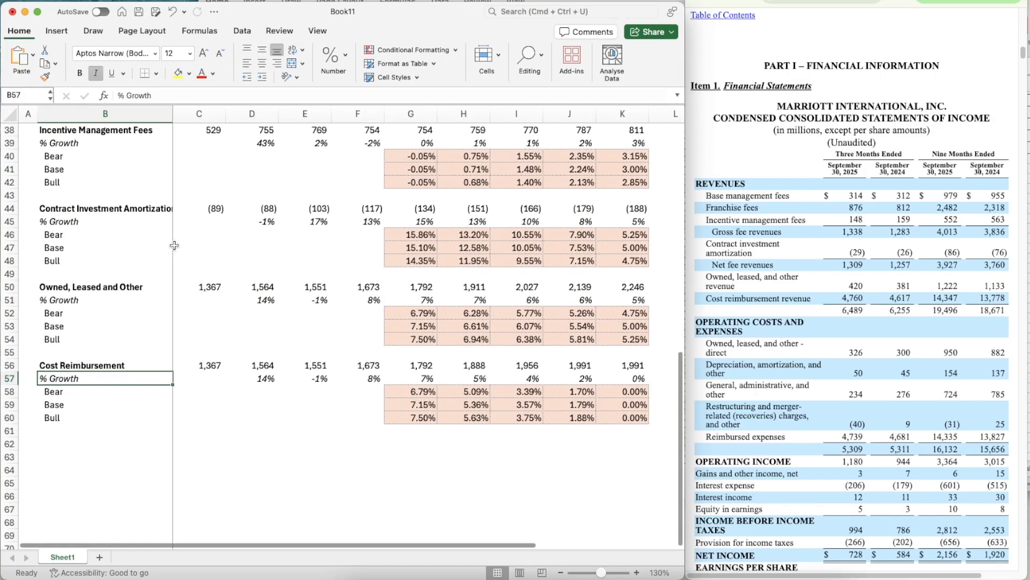
- Bring up the annual income statement and enter the 2022 cost reimbursement revenue, 15417, in C56
{"action": "scroll", "coordinate": [174, 246], "scroll_direction": "down", "scroll_amount": 2}
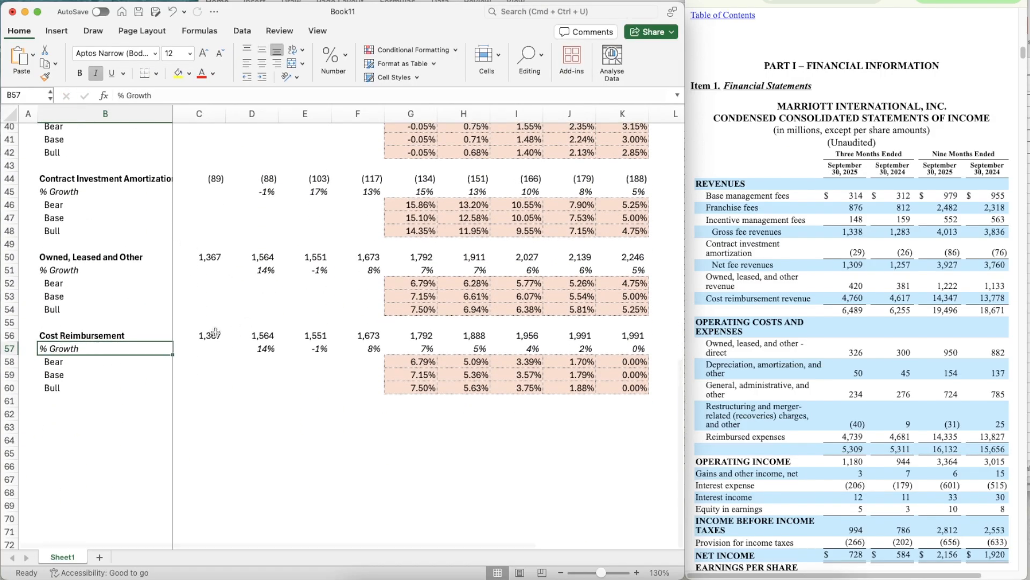
{"action": "left_click", "coordinate": [858, 1]}
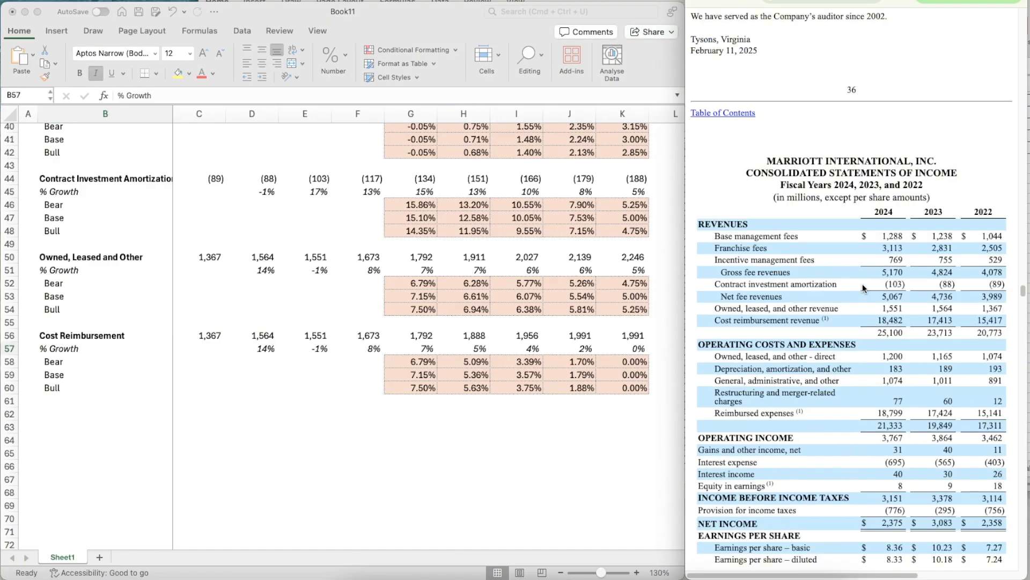
{"action": "left_click", "coordinate": [189, 331]}
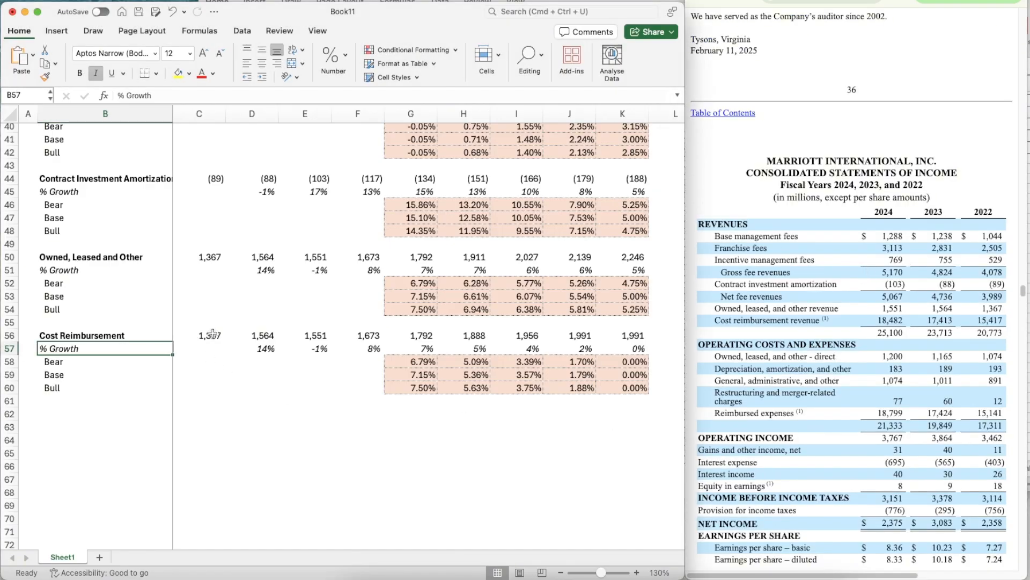
{"action": "scroll", "coordinate": [274, 356], "scroll_direction": "down", "scroll_amount": 2}
{"action": "scroll", "coordinate": [274, 356], "scroll_direction": "up", "scroll_amount": 1}
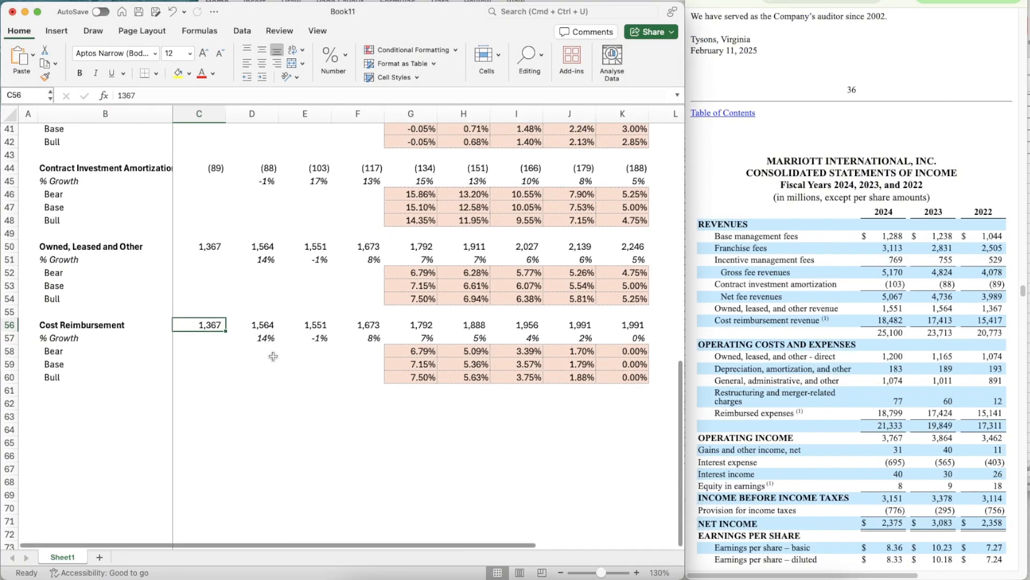
{"action": "type", "text": "15417"}
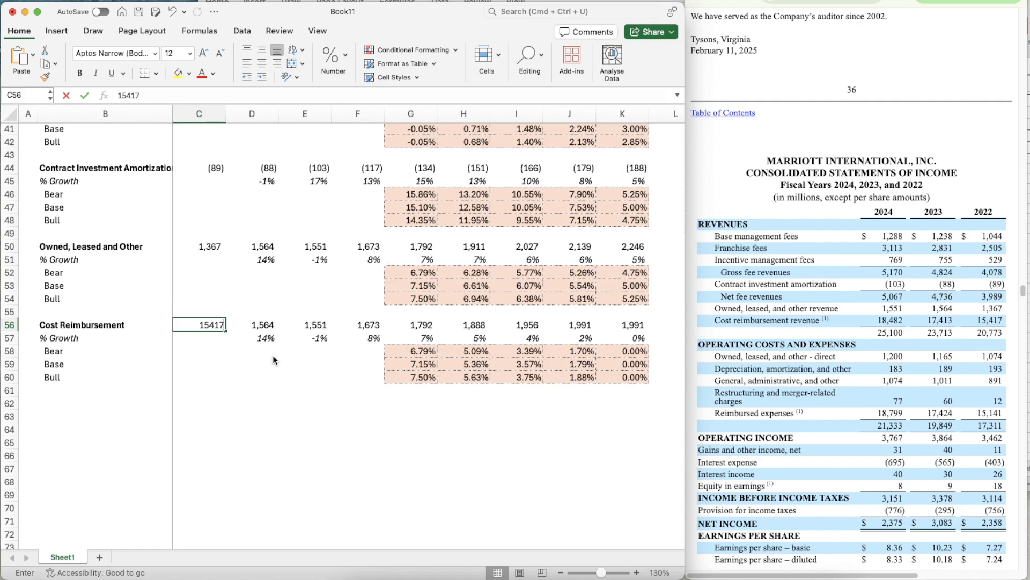
{"action": "key", "text": "Return"}
- Enter the 2023 and 2024 cost reimbursement revenues, 17413 in D56 and 18482 in E56
{"action": "key", "text": "Up"}
{"action": "key", "text": "Right"}
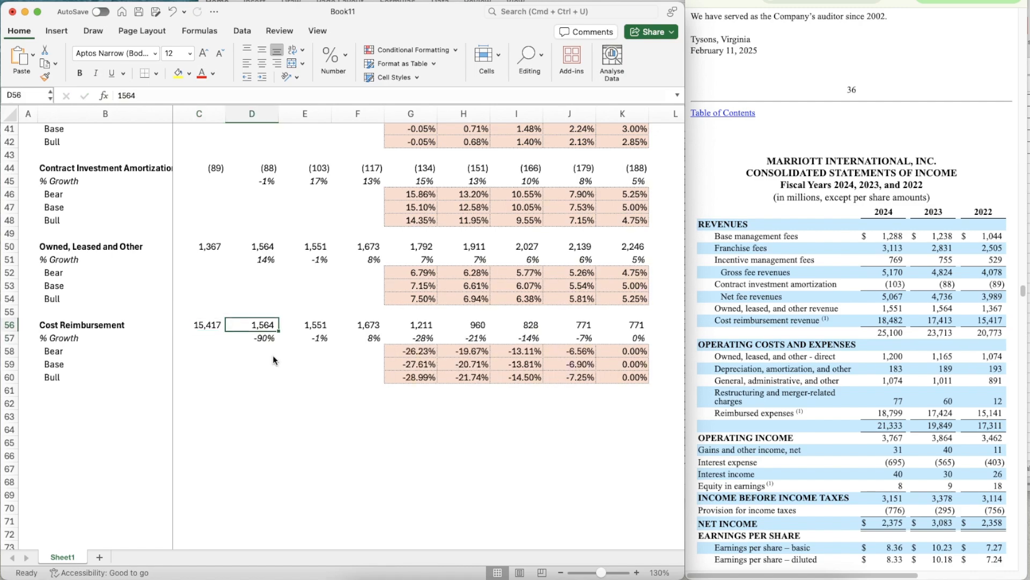
{"action": "type", "text": "17,"}
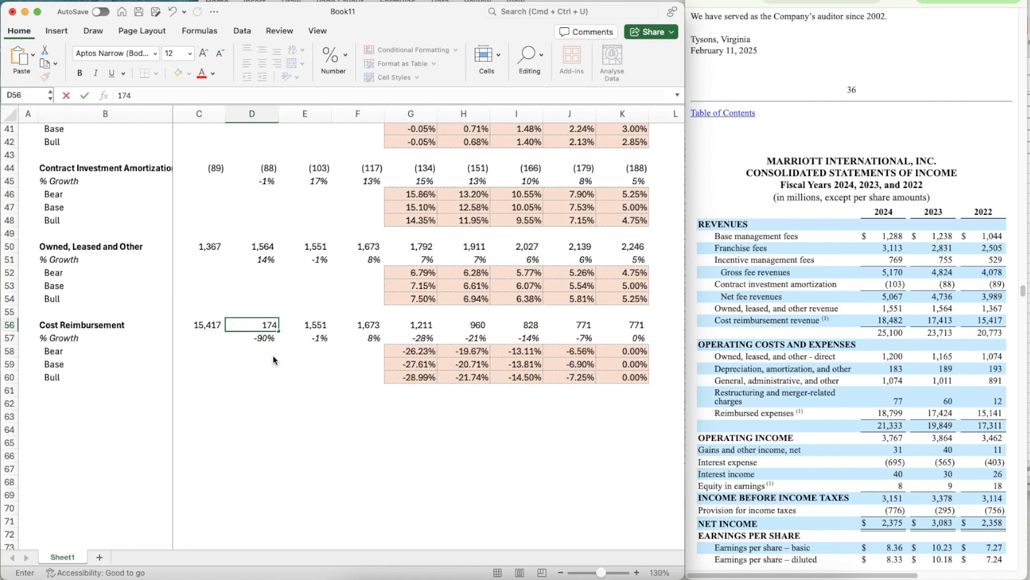
{"action": "type", "text": "413"}
{"action": "key", "text": "Return"}
{"action": "key", "text": "Up"}
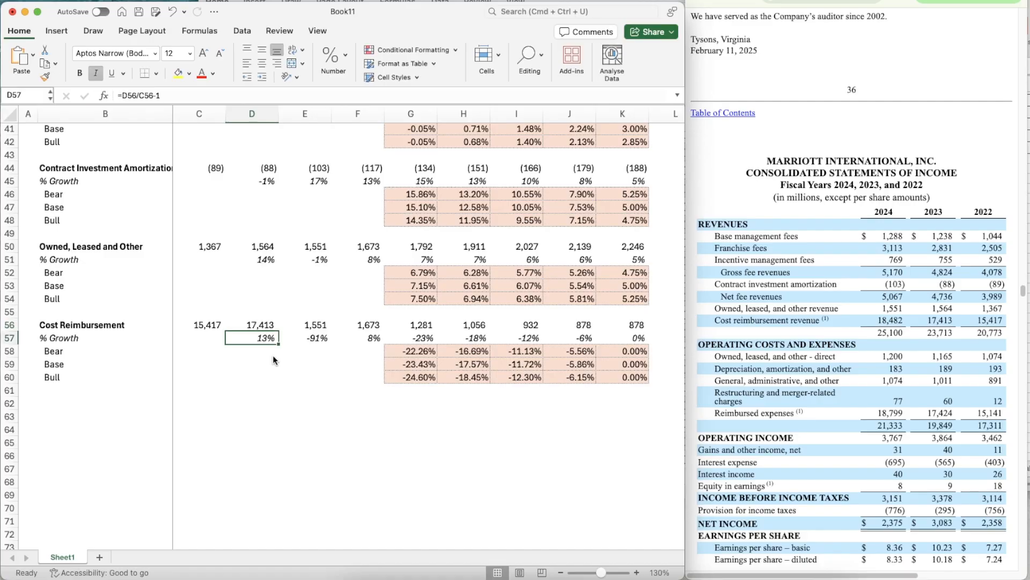
{"action": "key", "text": "Right"}
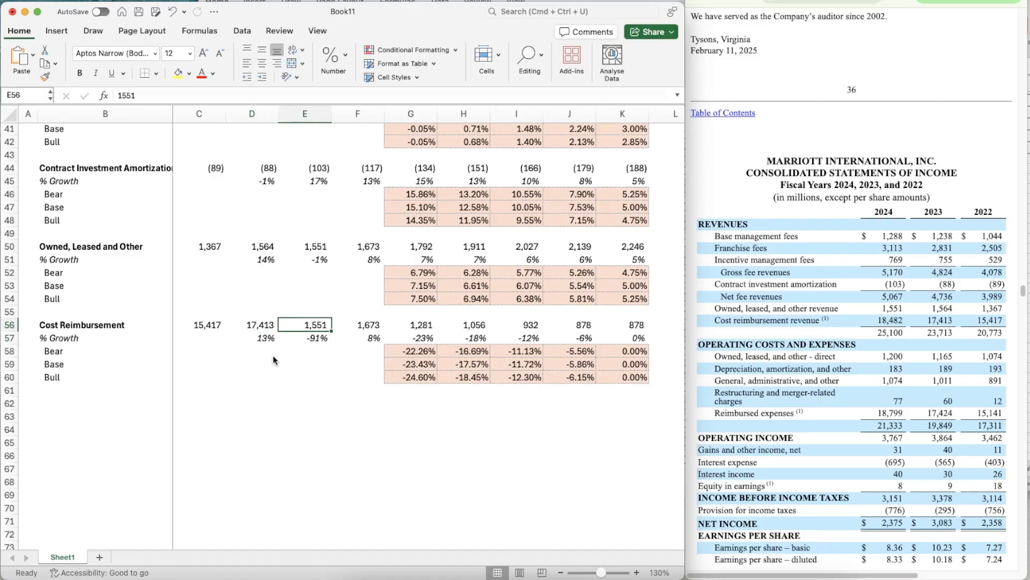
{"action": "type", "text": "18482"}
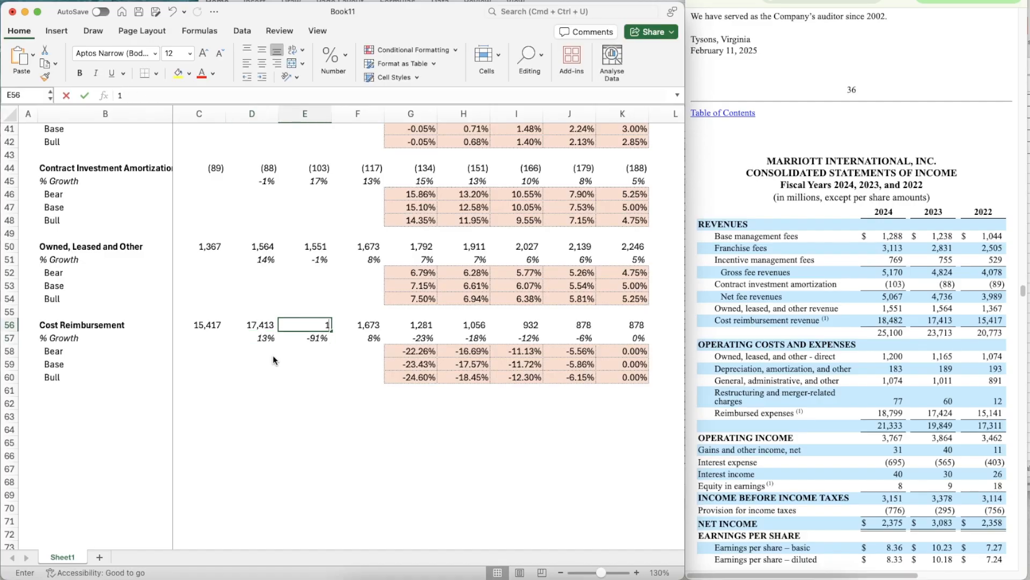
{"action": "key", "text": "Return"}
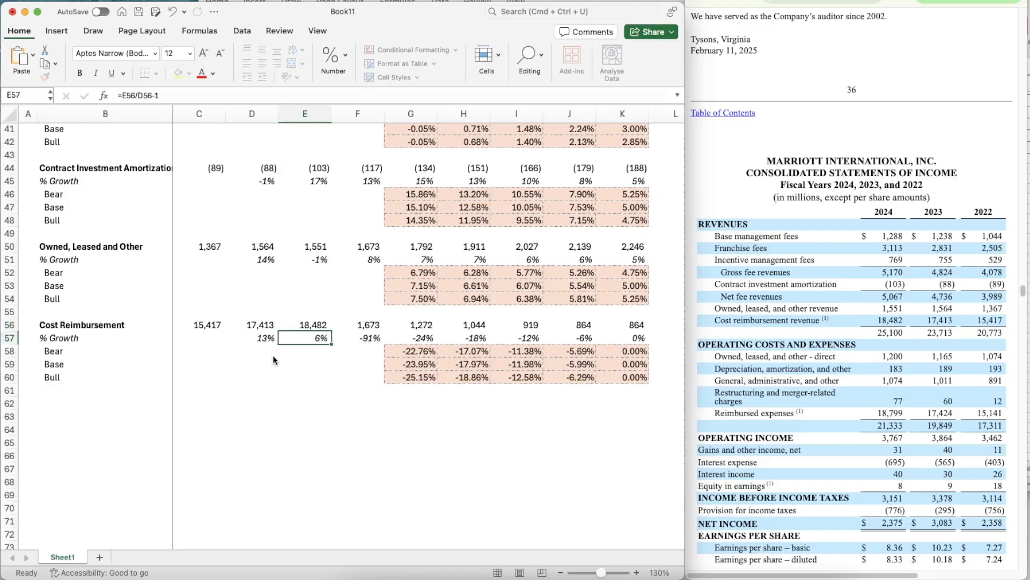
- Bring up the condensed quarterly income statement with the nine-month 2025 and 2024 figures for the 2025 cost reimbursement estimate
{"action": "key", "text": "Up"}
{"action": "key", "text": "Right"}
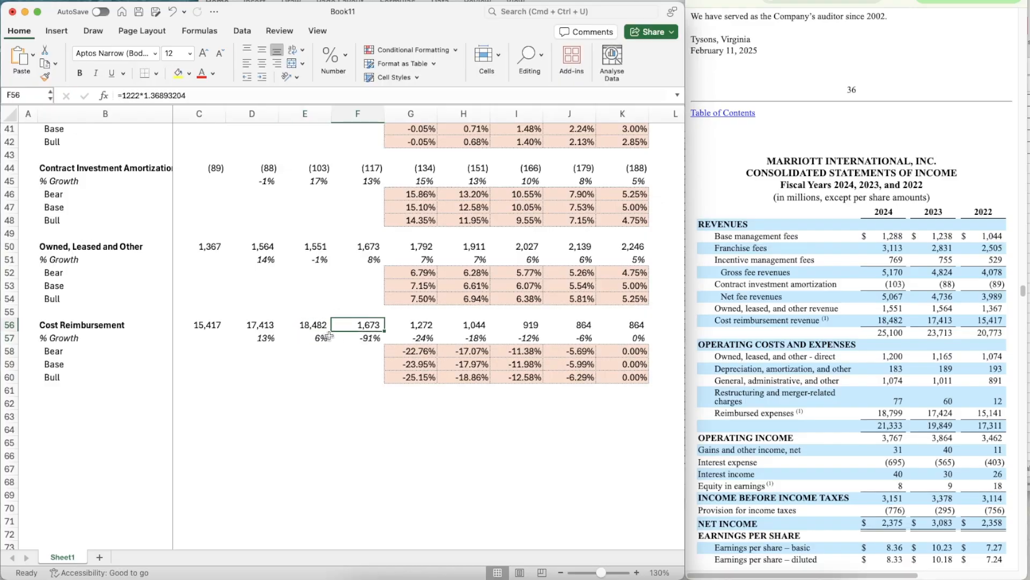
{"action": "scroll", "coordinate": [343, 354], "scroll_direction": "up", "scroll_amount": 10}
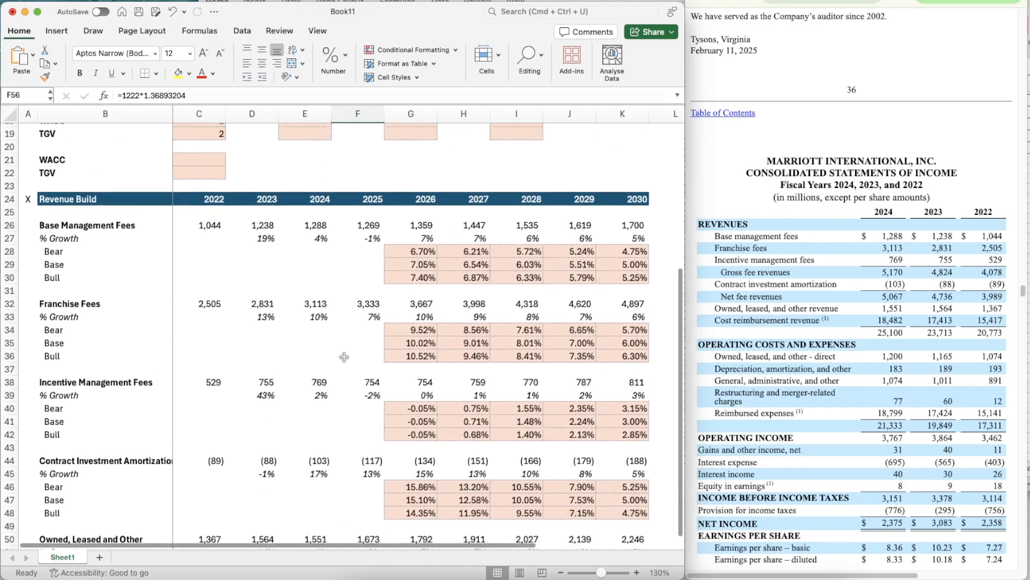
{"action": "scroll", "coordinate": [344, 357], "scroll_direction": "down", "scroll_amount": 2}
{"action": "scroll", "coordinate": [235, 452], "scroll_direction": "down", "scroll_amount": 3}
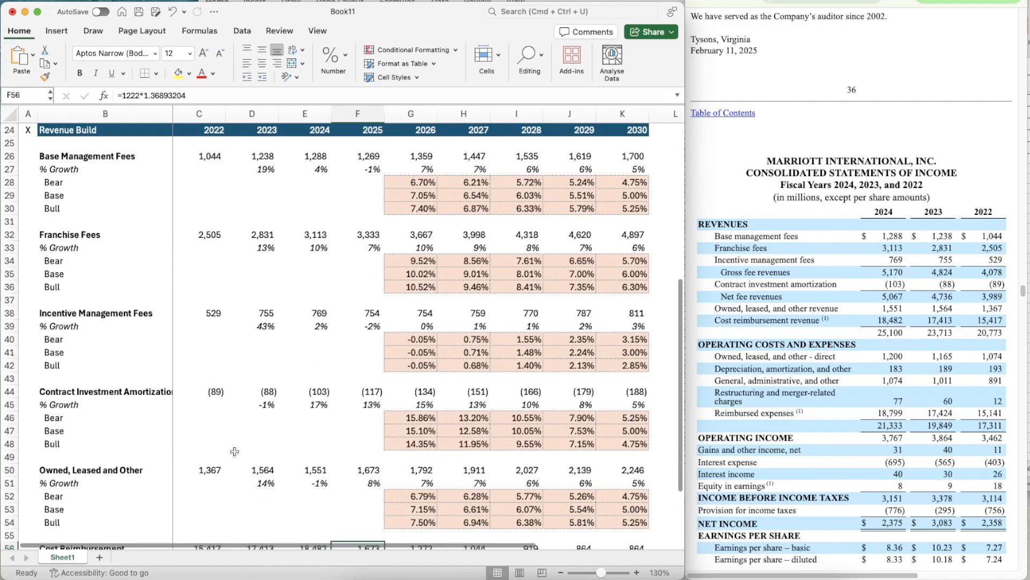
{"action": "scroll", "coordinate": [254, 381], "scroll_direction": "down", "scroll_amount": 8}
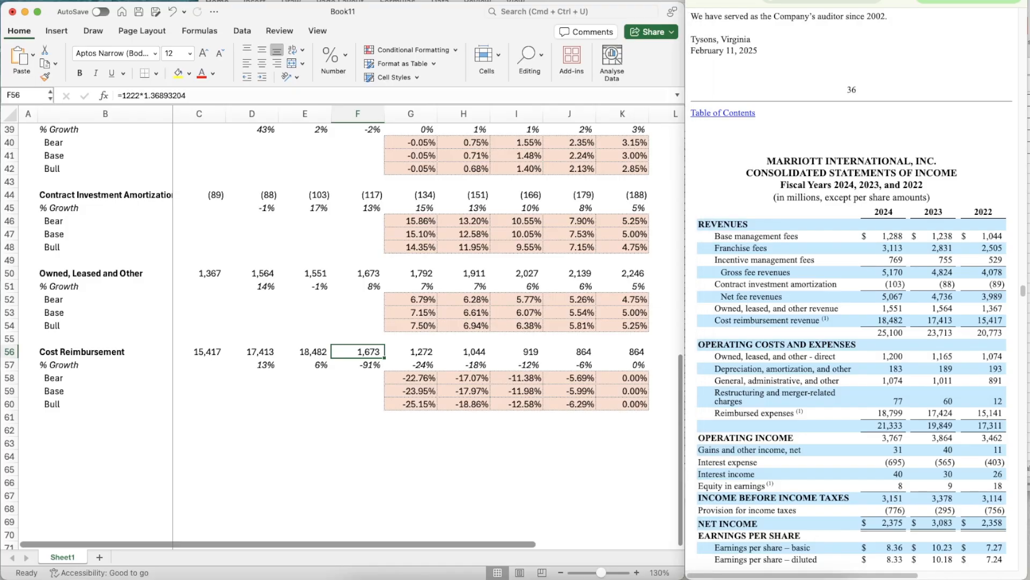
{"action": "left_click", "coordinate": [811, 2]}
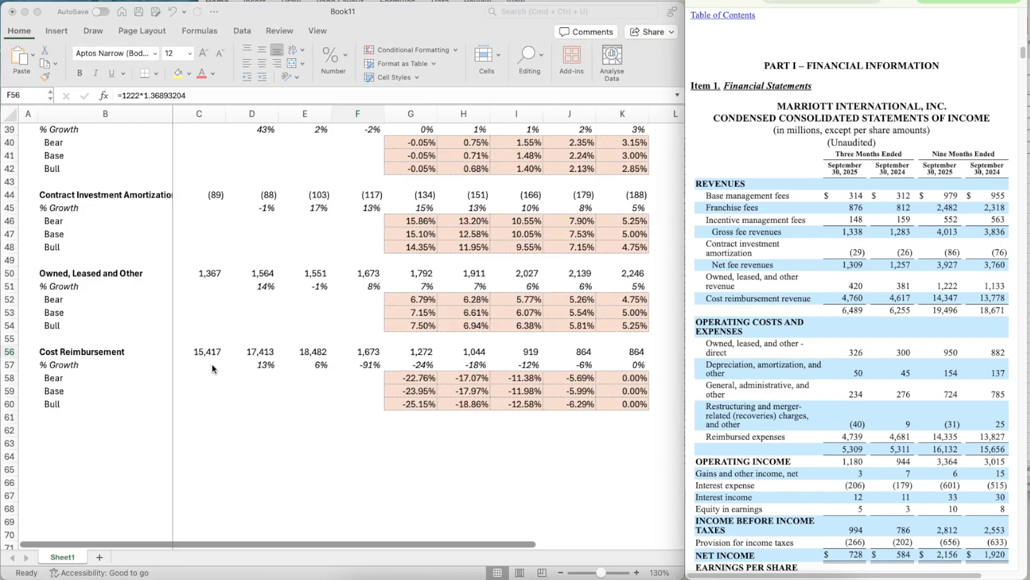
- Calculate the full-year to nine-month 2024 cost reimbursement ratio in helper cell E59 with =E56/13778
{"action": "left_click", "coordinate": [298, 410]}
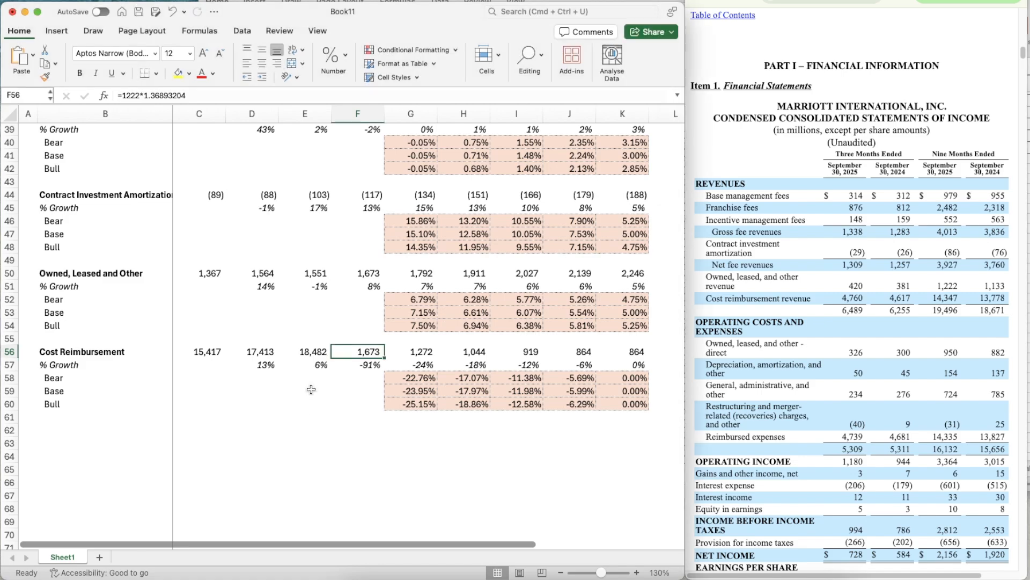
{"action": "left_click", "coordinate": [312, 389]}
{"action": "type", "text": "="}
{"action": "key", "text": "Up"}
{"action": "key", "text": "Up"}
{"action": "key", "text": "Up"}
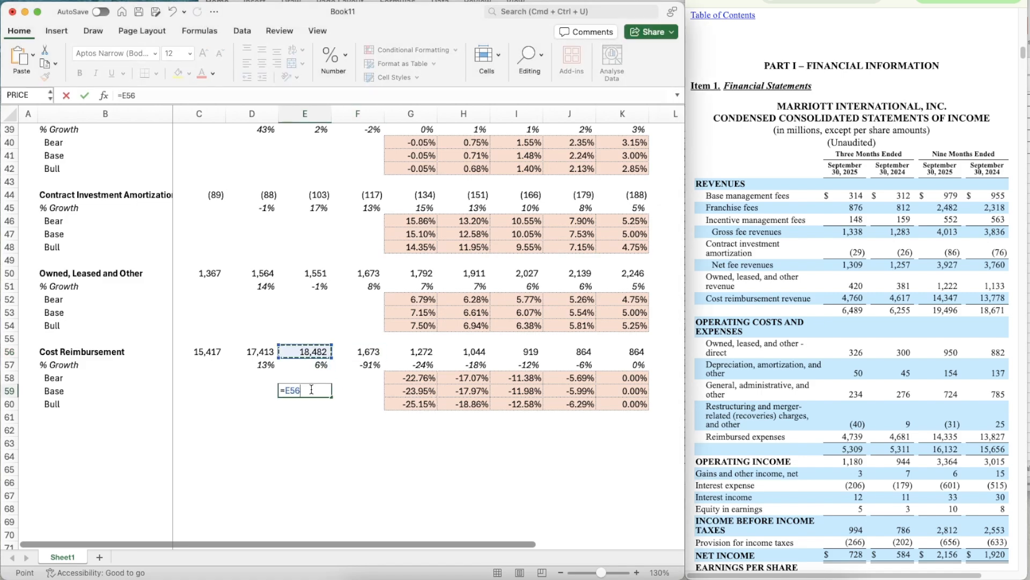
{"action": "type", "text": "/"}
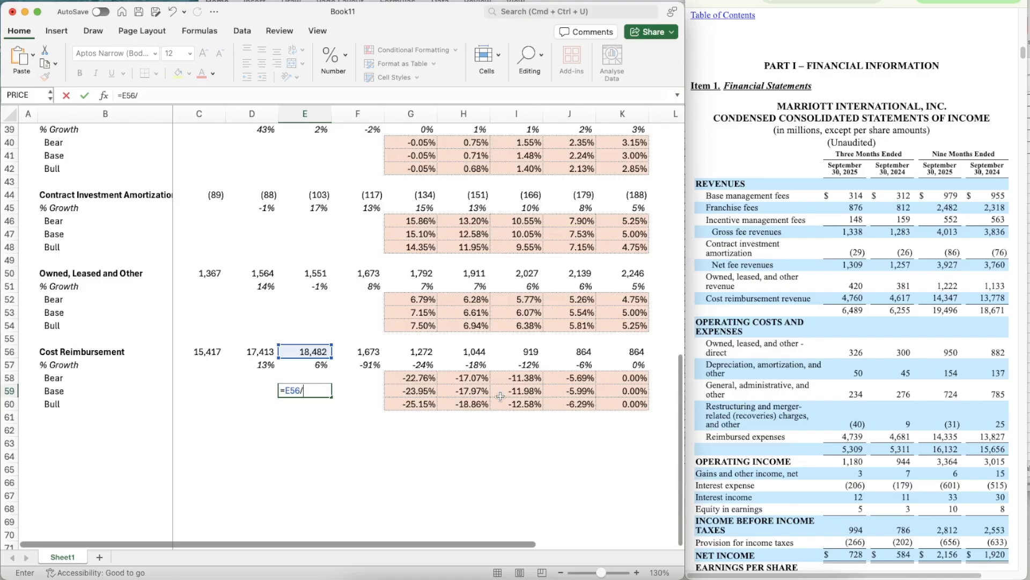
{"action": "type", "text": "13778"}
{"action": "key", "text": "Return"}
- Estimate the 2025 cost reimbursement revenue in F56 with =14347*1.34141385
{"action": "key", "text": "Right"}
{"action": "key", "text": "Right"}
{"action": "key", "text": "Up"}
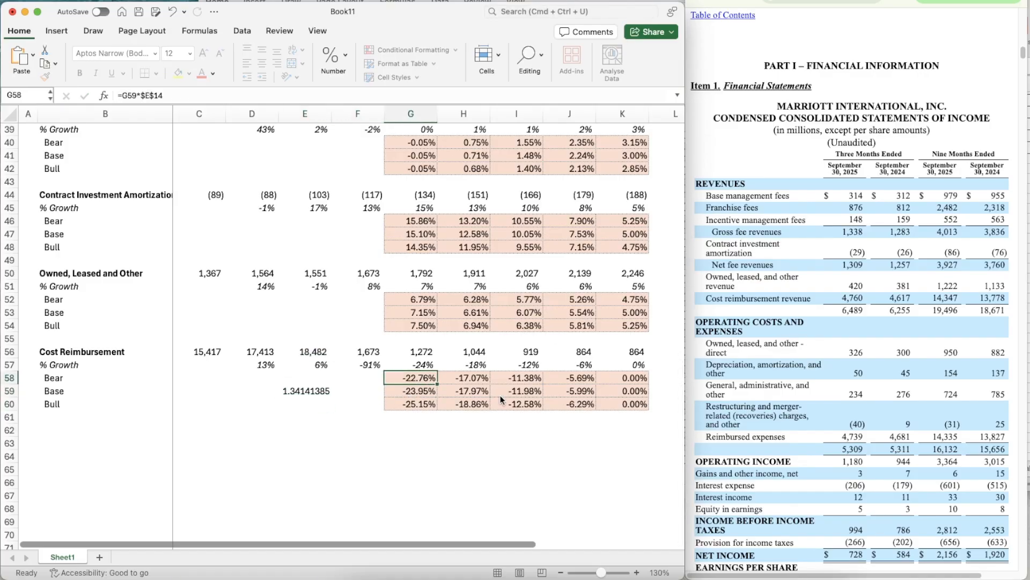
{"action": "key", "text": "Up"}
{"action": "key", "text": "Up"}
{"action": "key", "text": "Left"}
{"action": "type", "text": "="}
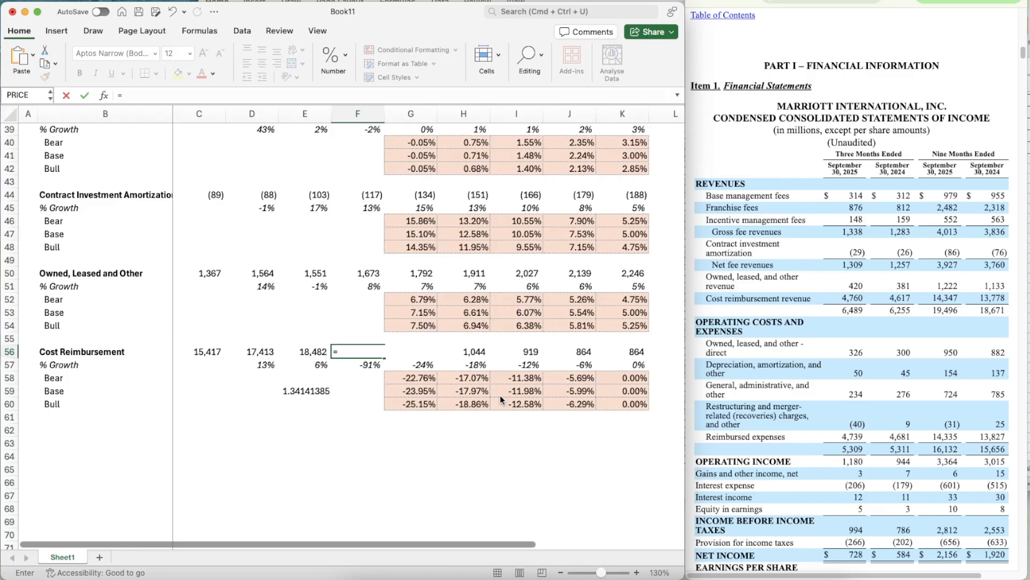
{"action": "type", "text": "14347*1.34141385"}
{"action": "key", "text": "Return"}
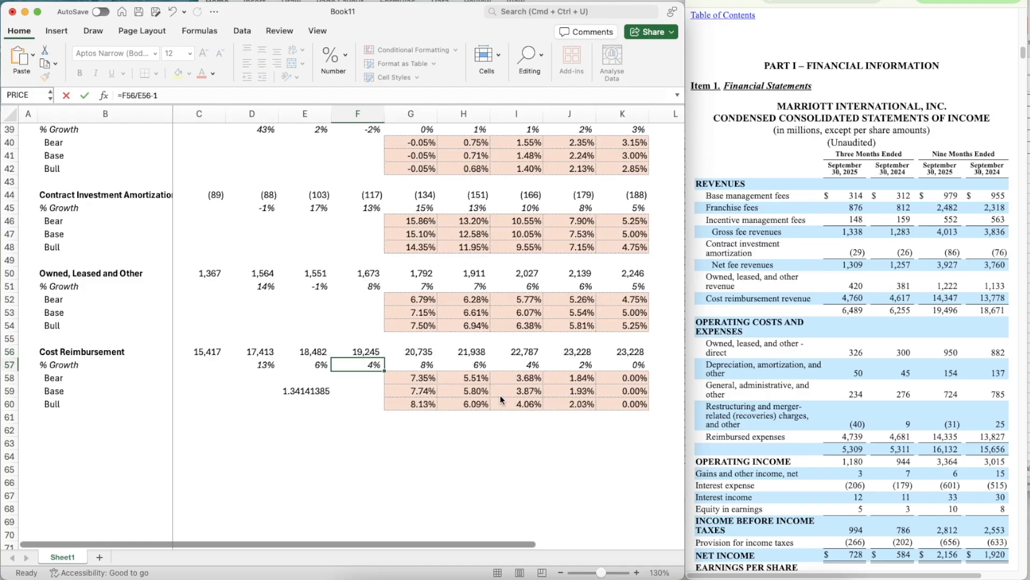
- Clear the helper ratio from E59
{"action": "key", "text": "Down"}
{"action": "key", "text": "Down"}
{"action": "key", "text": "Left"}
{"action": "key", "text": "Delete"}
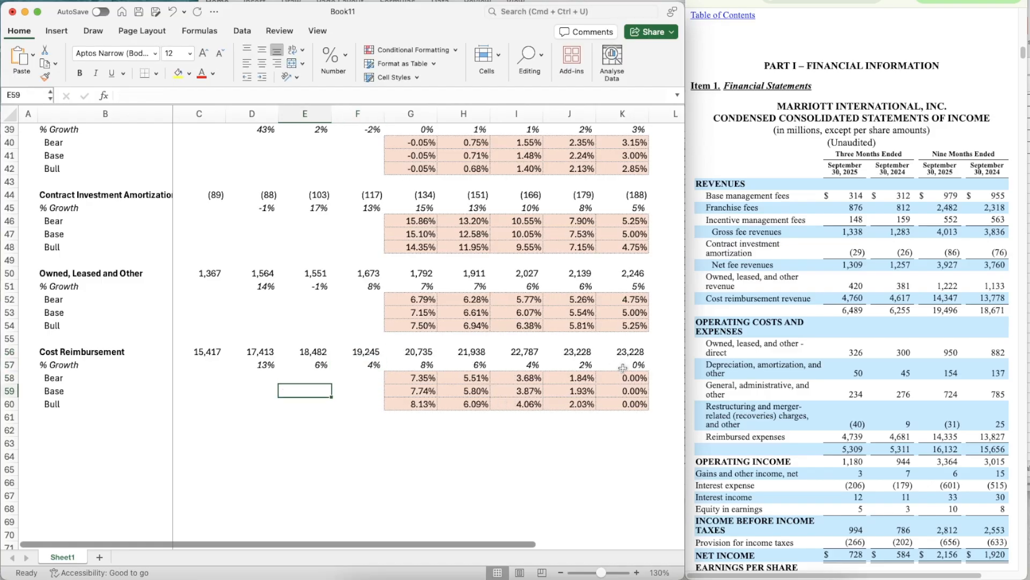
- Set the Base growth assumption for Cost Reimbursement in G15 to 3%
{"action": "scroll", "coordinate": [562, 368], "scroll_direction": "up", "scroll_amount": 10}
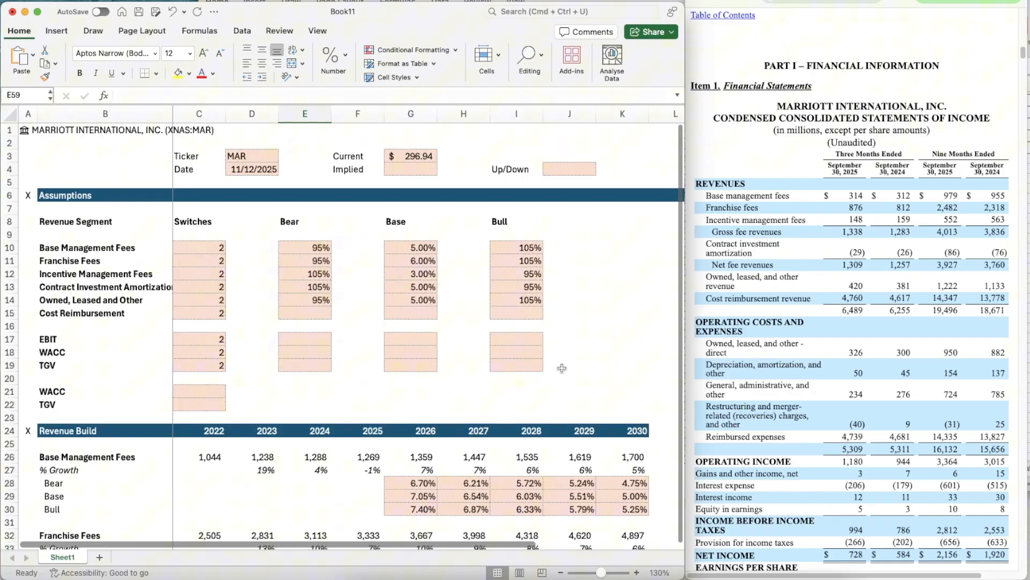
{"action": "left_click", "coordinate": [414, 310]}
{"action": "type", "text": "3%"}
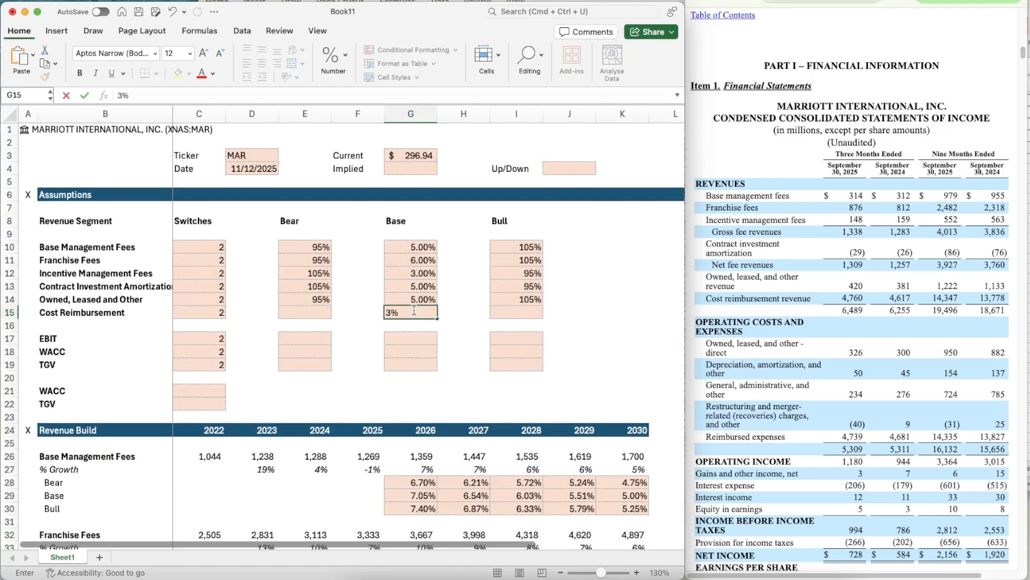
{"action": "key", "text": "Return"}
- Copy the 95% Bear multiplier from E14 to the Cost Reimbursement row in E15
{"action": "key", "text": "Left"}
{"action": "key", "text": "Left"}
{"action": "key", "text": "Up"}
{"action": "key", "text": "Up"}
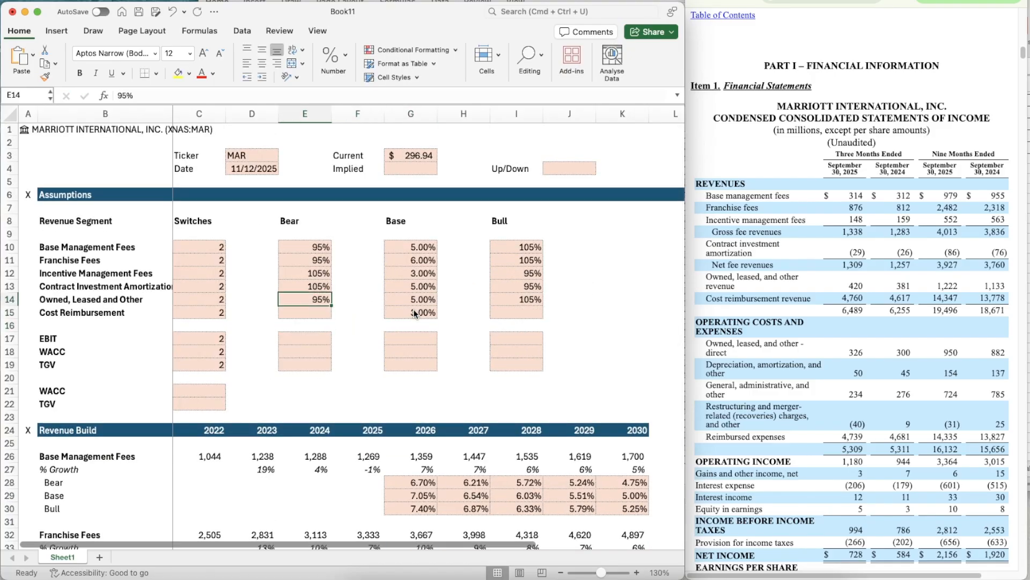
{"action": "key", "text": "super+c"}
{"action": "key", "text": "Down"}
{"action": "key", "text": "super+v"}
- Copy the 105% Bull multiplier from I14 to the Cost Reimbursement row in I15
{"action": "key", "text": "Right"}
{"action": "key", "text": "Right"}
{"action": "key", "text": "Right"}
{"action": "key", "text": "Right"}
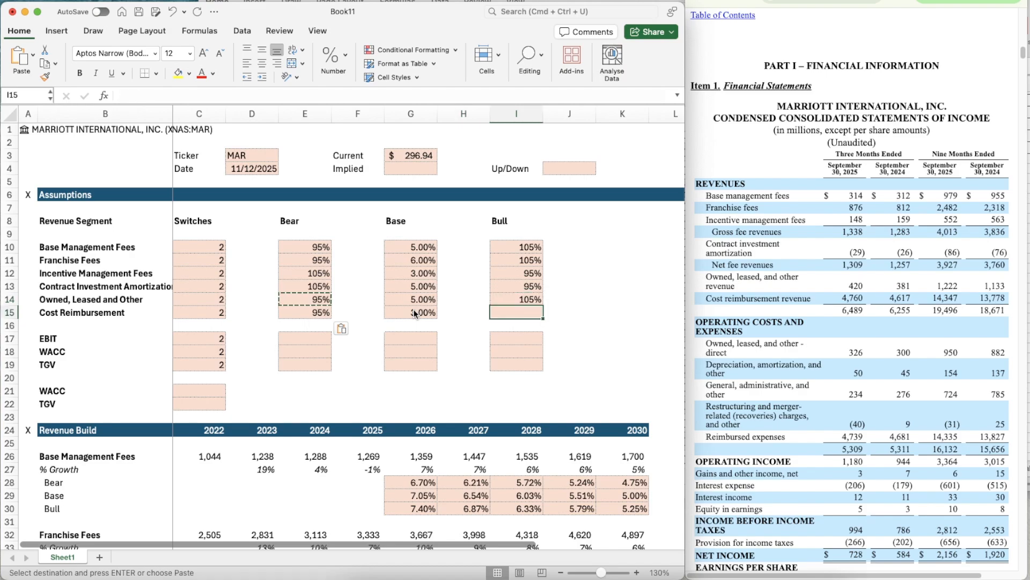
{"action": "key", "text": "Up"}
{"action": "key", "text": "super+c"}
{"action": "key", "text": "Down"}
{"action": "key", "text": "super+v"}
- Set the 2030 Base growth rate of the Cost Reimbursement block in K59 to 3%
{"action": "scroll", "coordinate": [483, 322], "scroll_direction": "down", "scroll_amount": 15}
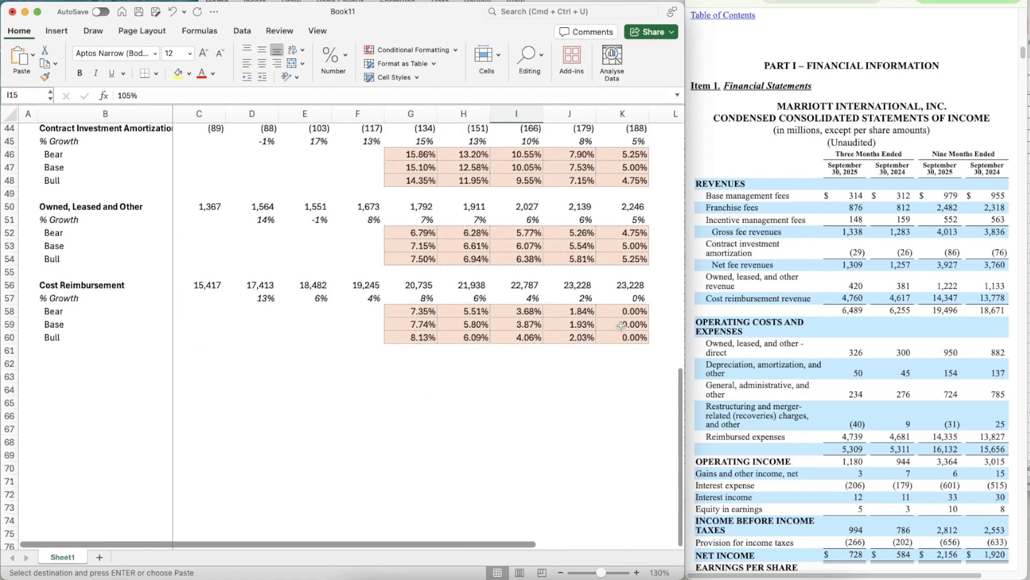
{"action": "left_click", "coordinate": [621, 326]}
{"action": "type", "text": "3"}
{"action": "key", "text": "Return"}
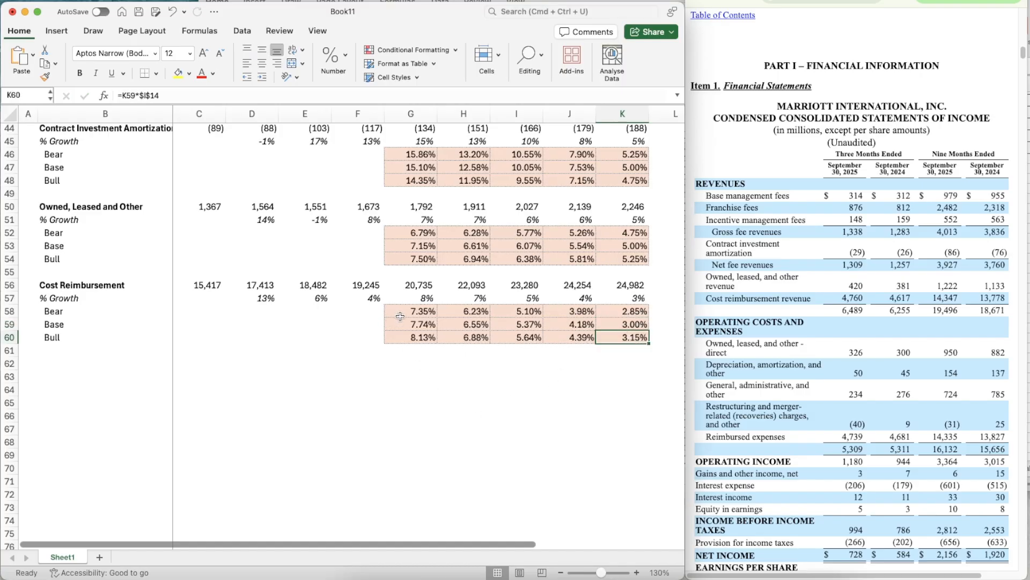
- Change the Cost Reimbursement Bull formula in G60 to =G59*$I$15 and copy it across through K60
{"action": "key", "text": "Left"}
{"action": "key", "text": "Left"}
{"action": "key", "text": "Left"}
{"action": "key", "text": "Left"}
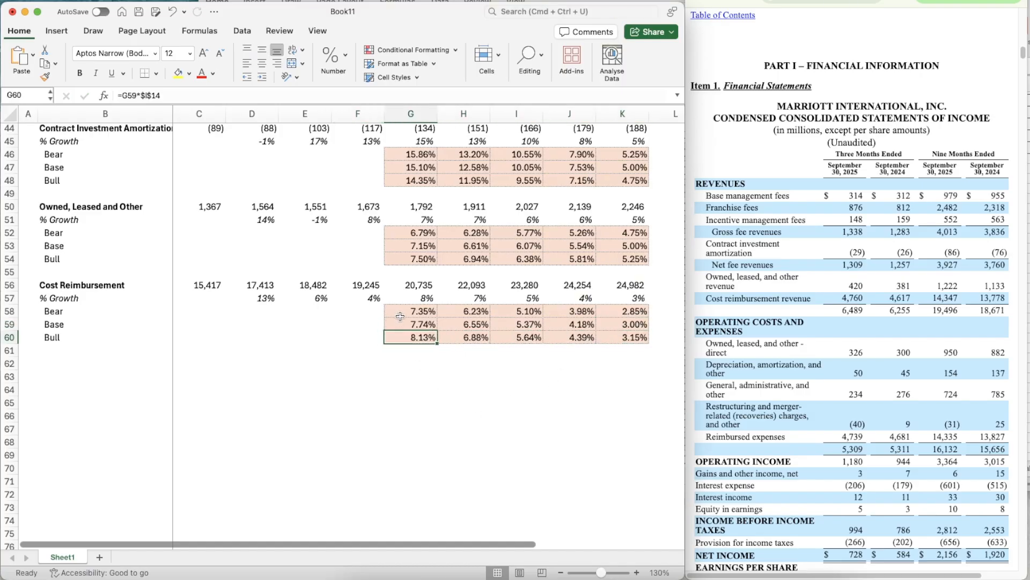
{"action": "key", "text": "F2"}
{"action": "key", "text": "BackSpace"}
{"action": "type", "text": "5"}
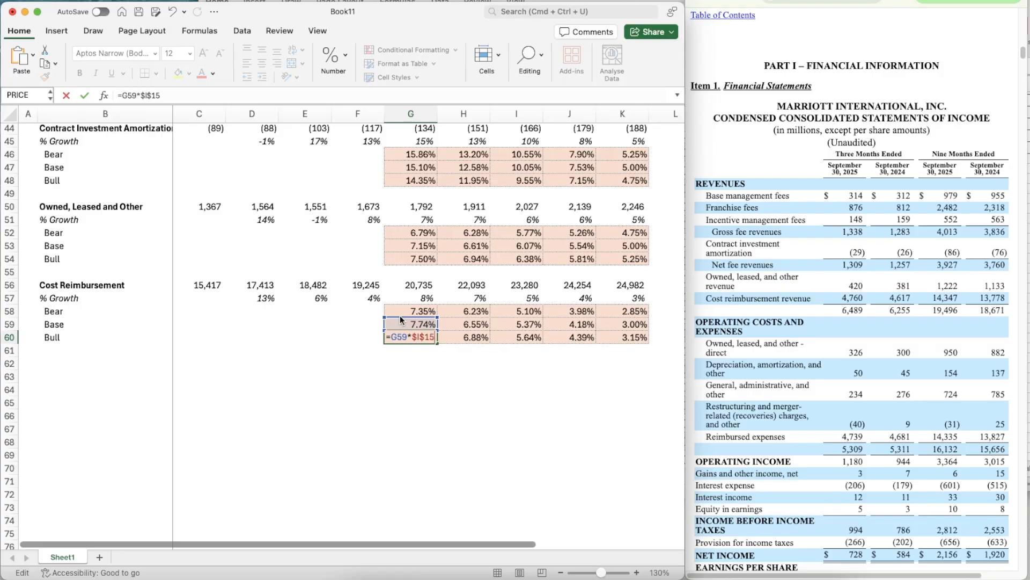
{"action": "key", "text": "ctrl+Return"}
{"action": "key", "text": "super+c"}
{"action": "key", "text": "shift+Right"}
{"action": "key", "text": "shift+Right"}
{"action": "key", "text": "shift+Right"}
{"action": "key", "text": "shift+Right"}
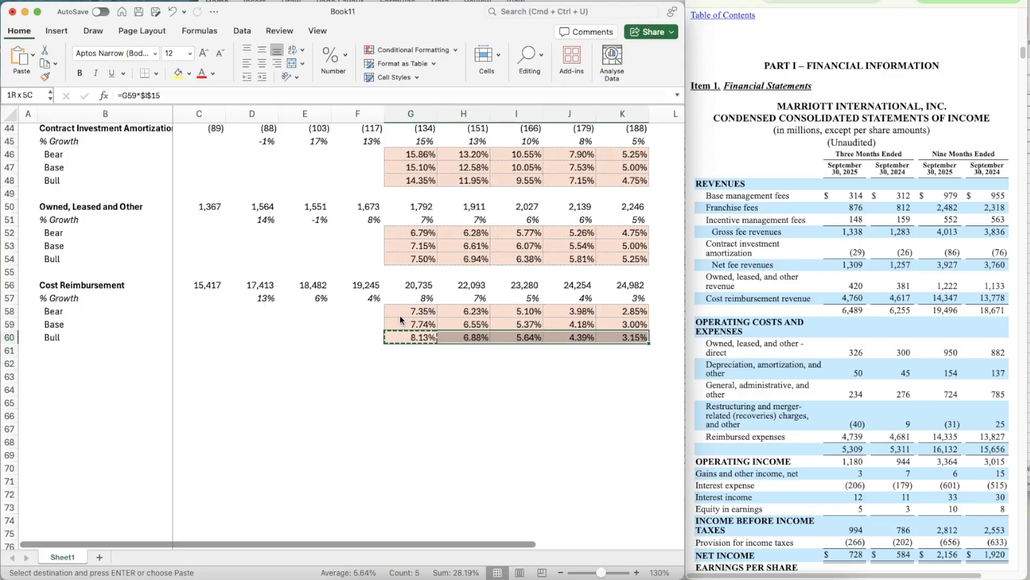
{"action": "key", "text": "super+v"}
- Change the Cost Reimbursement Bear formula in G58 to =G59*$E$15 and copy it across through K58
{"action": "key", "text": "Up"}
{"action": "key", "text": "Up"}
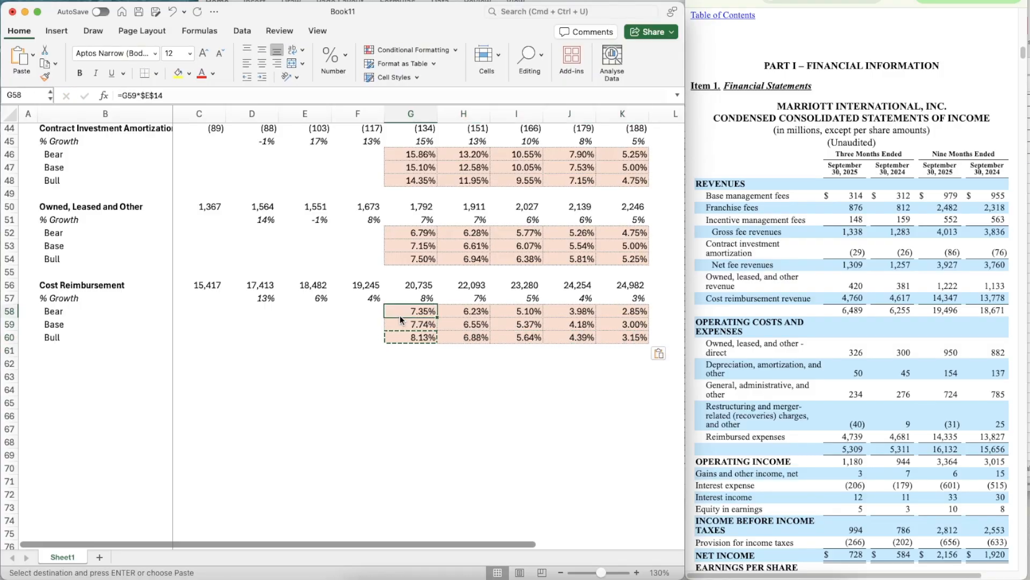
{"action": "key", "text": "F2"}
{"action": "key", "text": "BackSpace"}
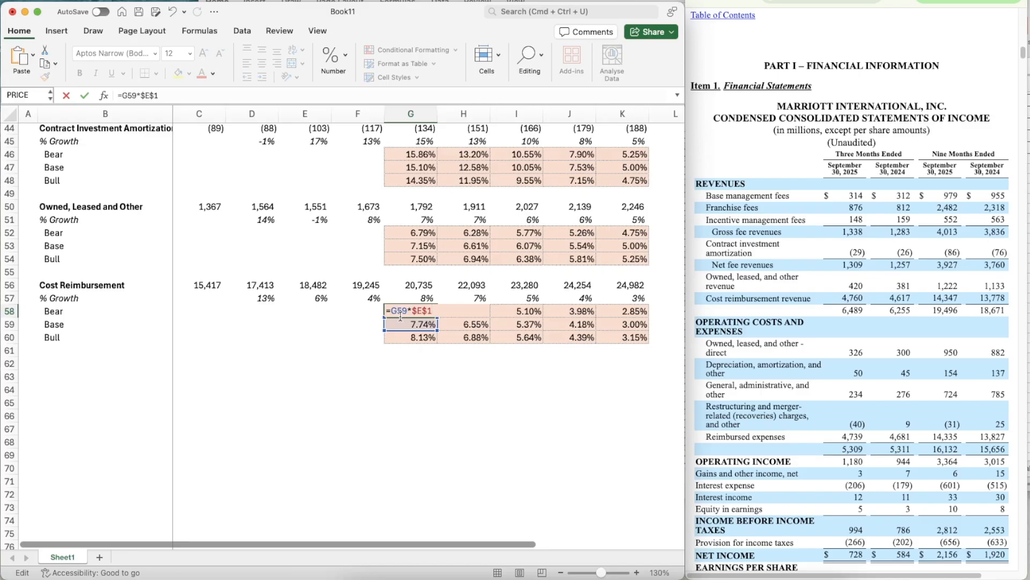
{"action": "key", "text": "ctrl+Return"}
{"action": "key", "text": "super+c"}
{"action": "key", "text": "shift+Right"}
{"action": "key", "text": "shift+Right"}
{"action": "key", "text": "shift+Right"}
{"action": "key", "text": "shift+Right"}
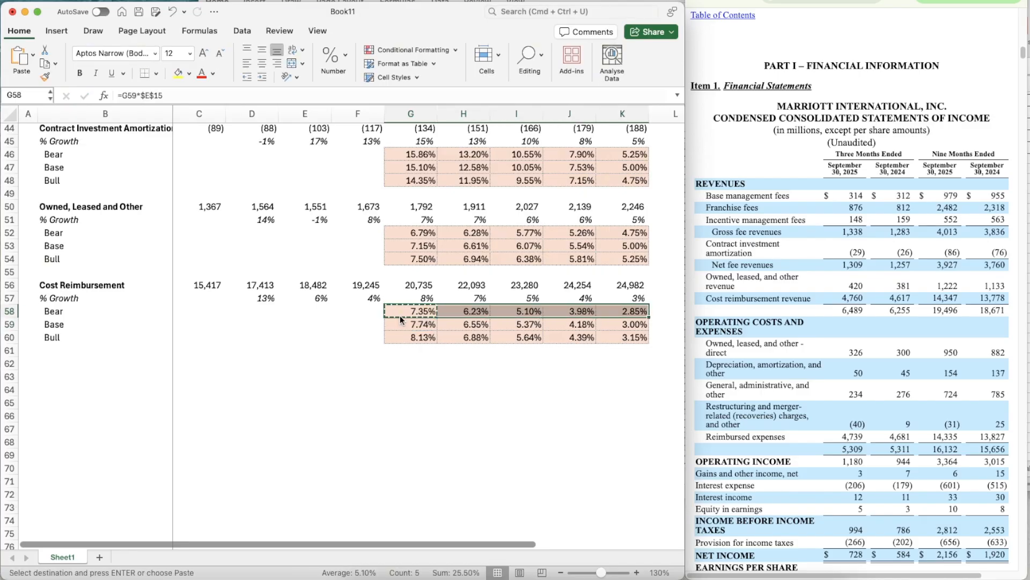
- Change the Cost Reimbursement growth formula in G57 to =OFFSET(G57,$C$15,0) and copy it across through K57
{"action": "key", "text": "Up"}
{"action": "key", "text": "F2"}
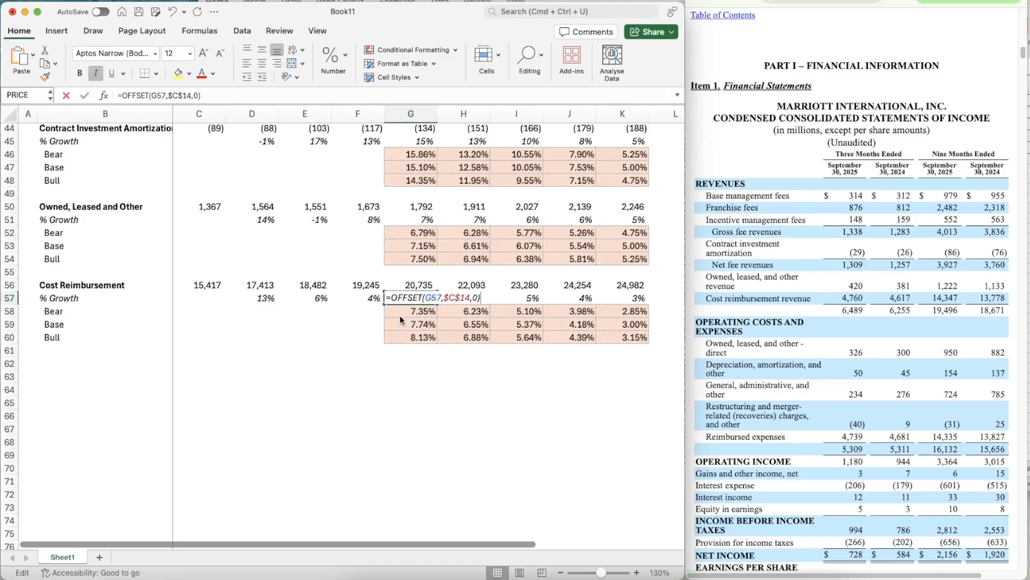
{"action": "key", "text": "Left"}
{"action": "key", "text": "Left"}
{"action": "key", "text": "Left"}
{"action": "key", "text": "BackSpace"}
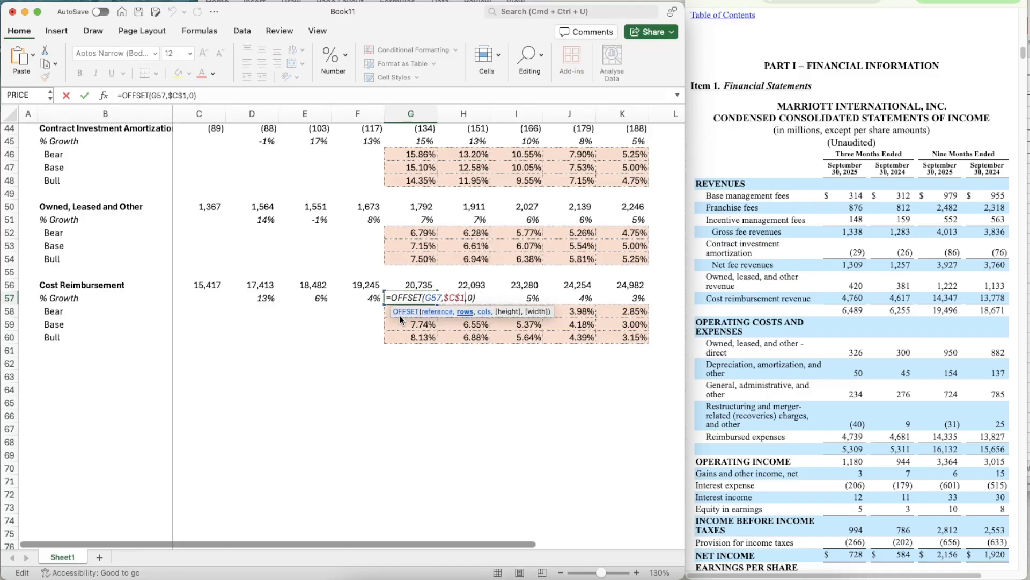
{"action": "type", "text": "5"}
{"action": "key", "text": "ctrl+Return"}
{"action": "key", "text": "super+c"}
{"action": "key", "text": "shift+Right"}
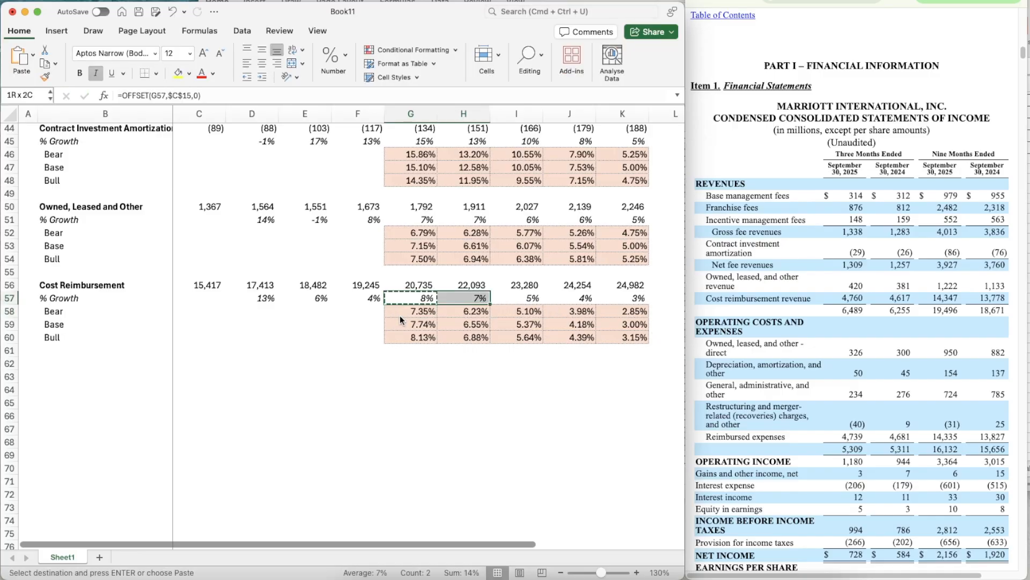
{"action": "key", "text": "shift+Right"}
{"action": "key", "text": "shift+Right"}
{"action": "key", "text": "shift+Right"}
{"action": "key", "text": "super+v"}
{"action": "key", "text": "Up"}
{"action": "key", "text": "Up"}
{"action": "key", "text": "Up"}
{"action": "key", "text": "Up"}
{"action": "key", "text": "Up"}
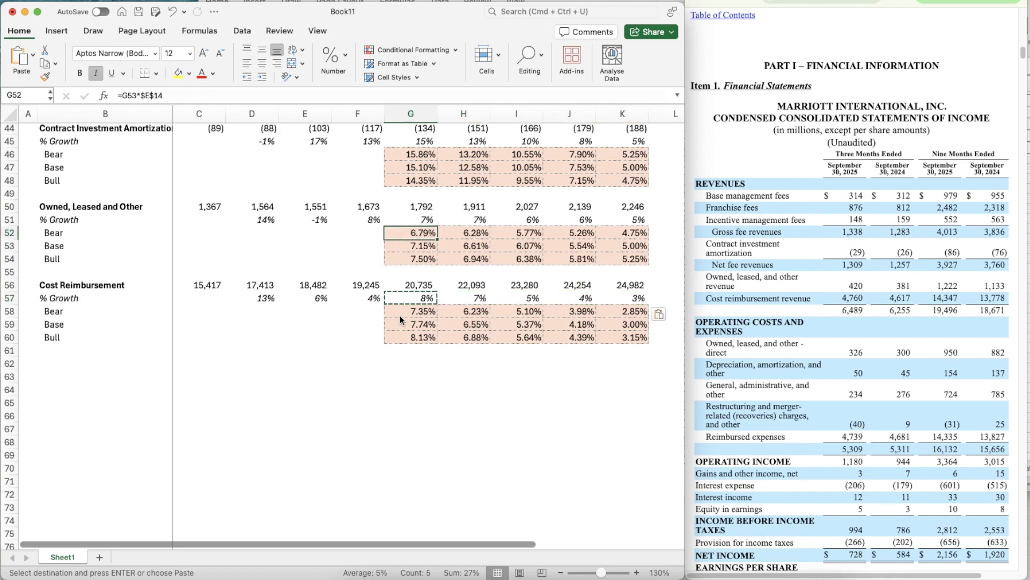
{"action": "key", "text": "Up"}
{"action": "key", "text": "Down"}
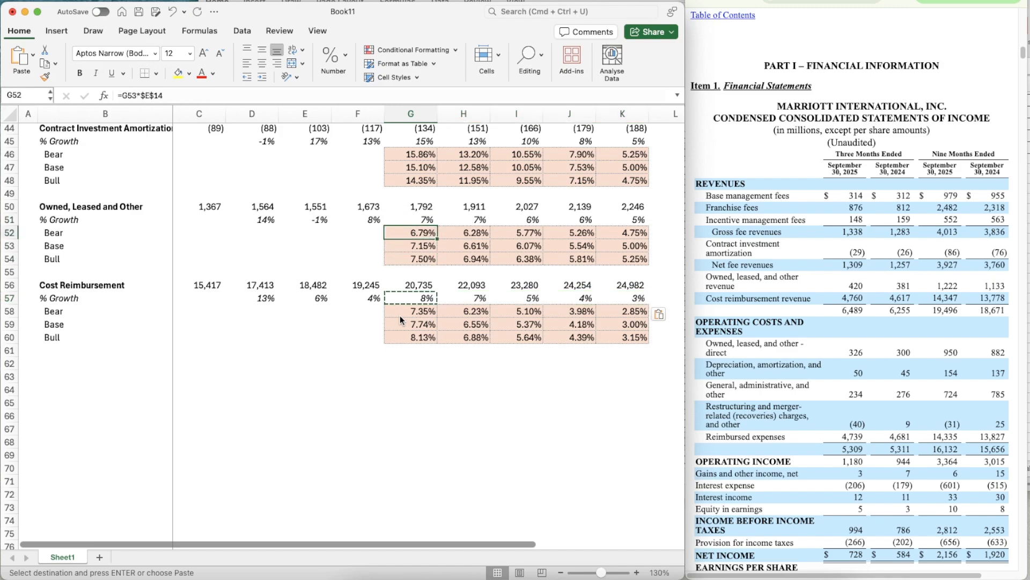
- Add a top border line across B62:K62 beneath the Cost Reimbursement block
{"action": "scroll", "coordinate": [400, 320], "scroll_direction": "down", "scroll_amount": 3}
{"action": "left_click", "coordinate": [174, 359]}
{"action": "key", "text": "Left"}
{"action": "key", "text": "Left"}
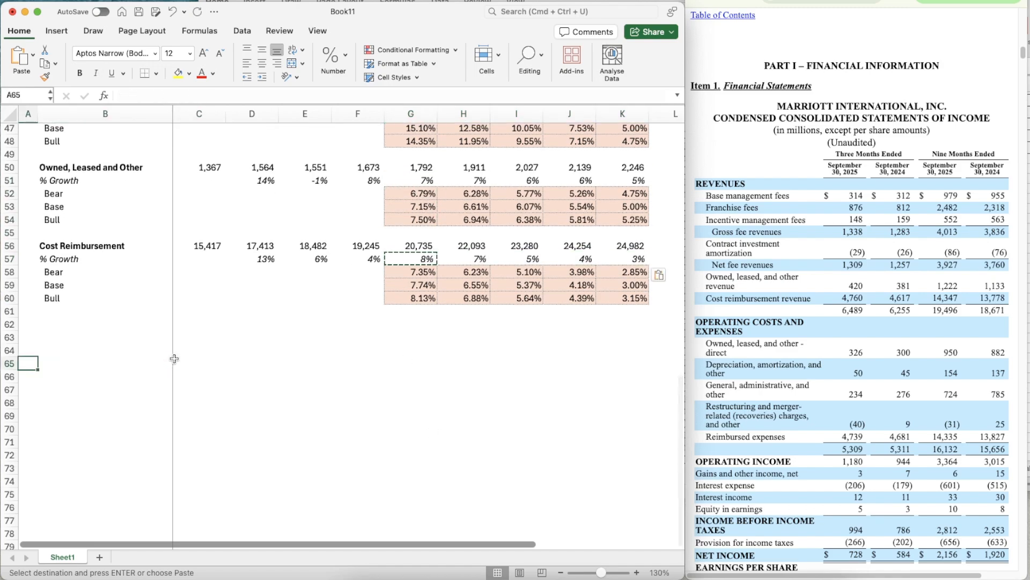
{"action": "key", "text": "Up"}
{"action": "key", "text": "Up"}
{"action": "key", "text": "Up"}
{"action": "key", "text": "shift+Right"}
{"action": "key", "text": "shift+Right"}
{"action": "key", "text": "shift+Right"}
{"action": "key", "text": "shift+Right"}
{"action": "key", "text": "shift+Right"}
{"action": "key", "text": "shift+Right"}
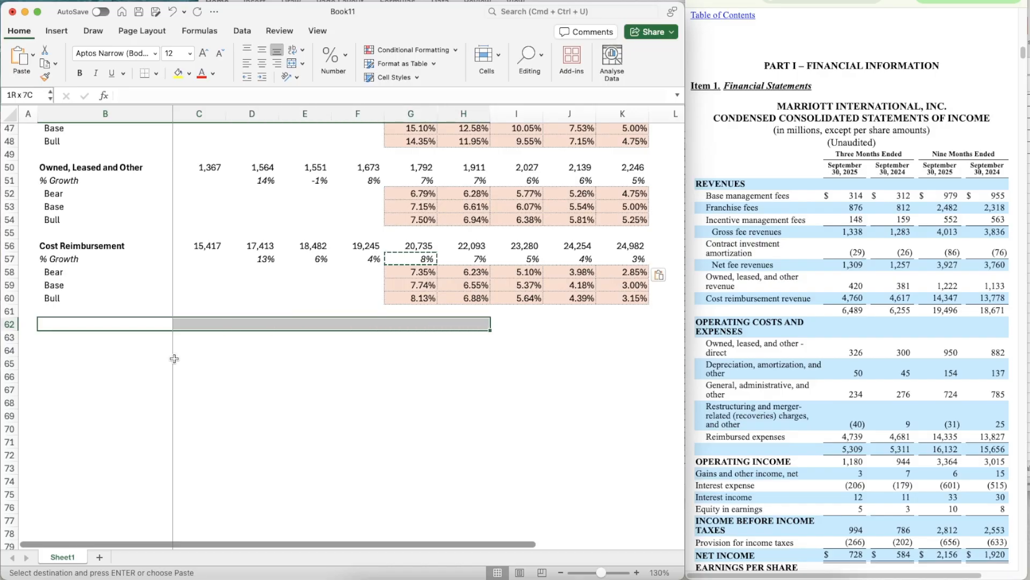
{"action": "key", "text": "shift+Right"}
{"action": "key", "text": "shift+Right"}
{"action": "key", "text": "shift+Right"}
{"action": "key", "text": "shift+Right"}
{"action": "key", "text": "shift+Right"}
{"action": "key", "text": "shift+Left"}
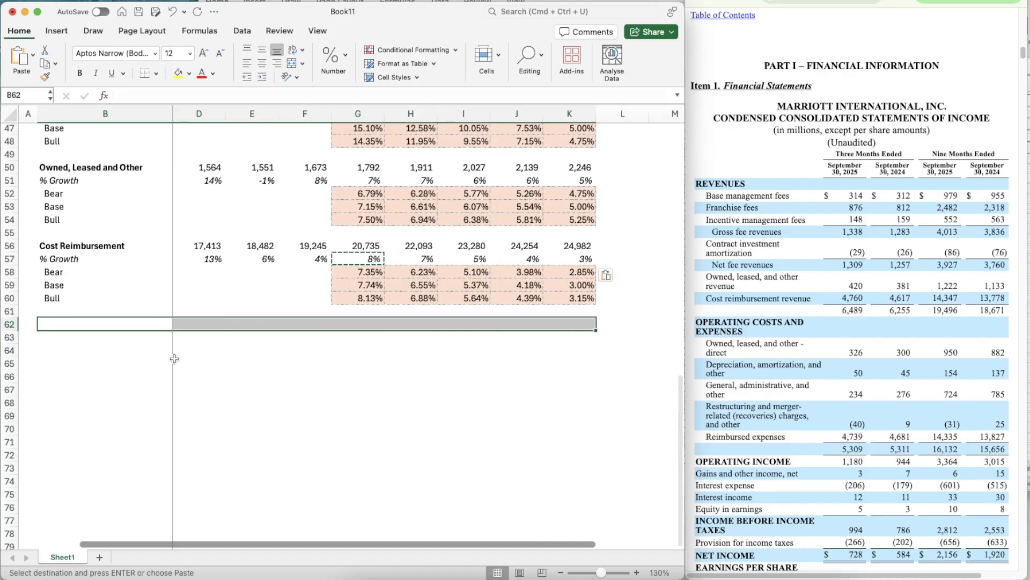
{"action": "key", "text": "super+1"}
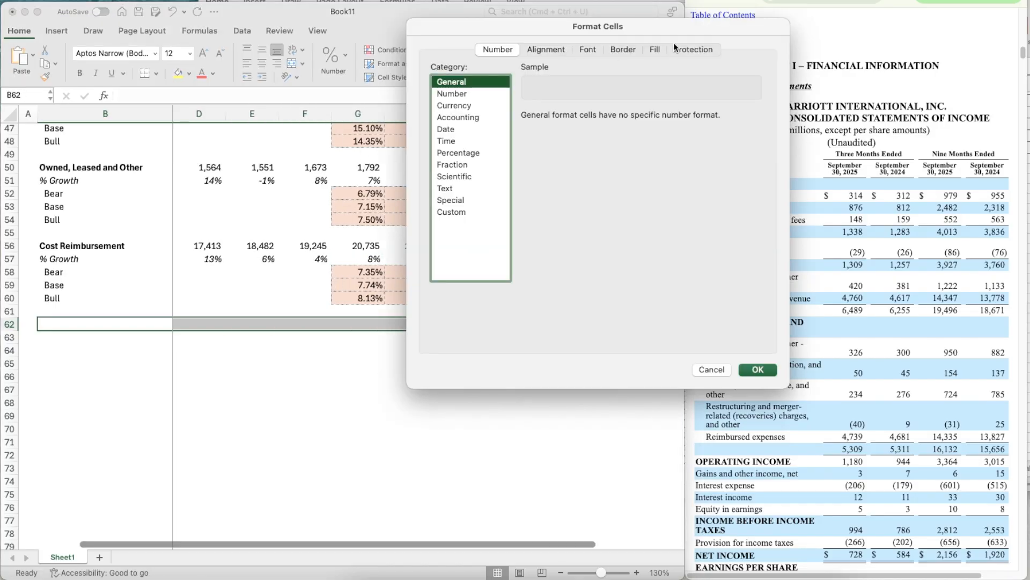
{"action": "left_click", "coordinate": [623, 50]}
{"action": "left_click", "coordinate": [471, 189]}
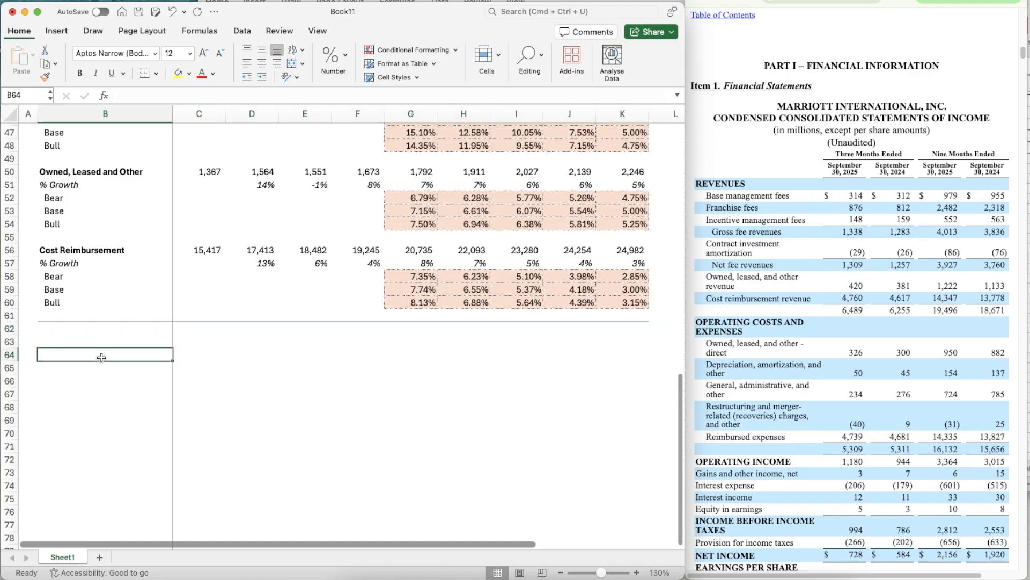
- Label B63 as Total Revenue, in bold and without an indent
{"action": "key", "text": "Down"}
{"action": "type", "text": "Total Revenue"}
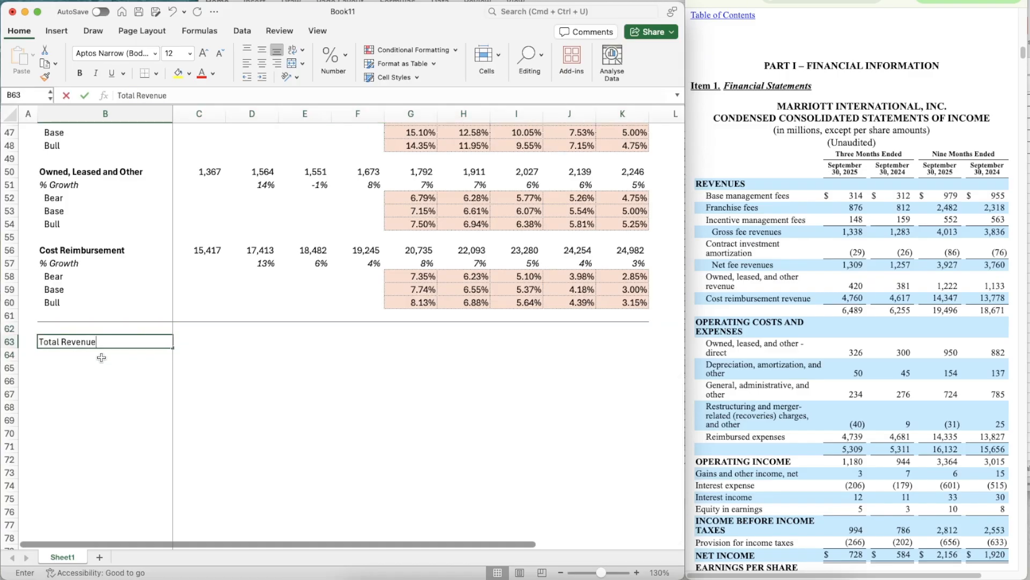
{"action": "key", "text": "Return"}
{"action": "key", "text": "Up"}
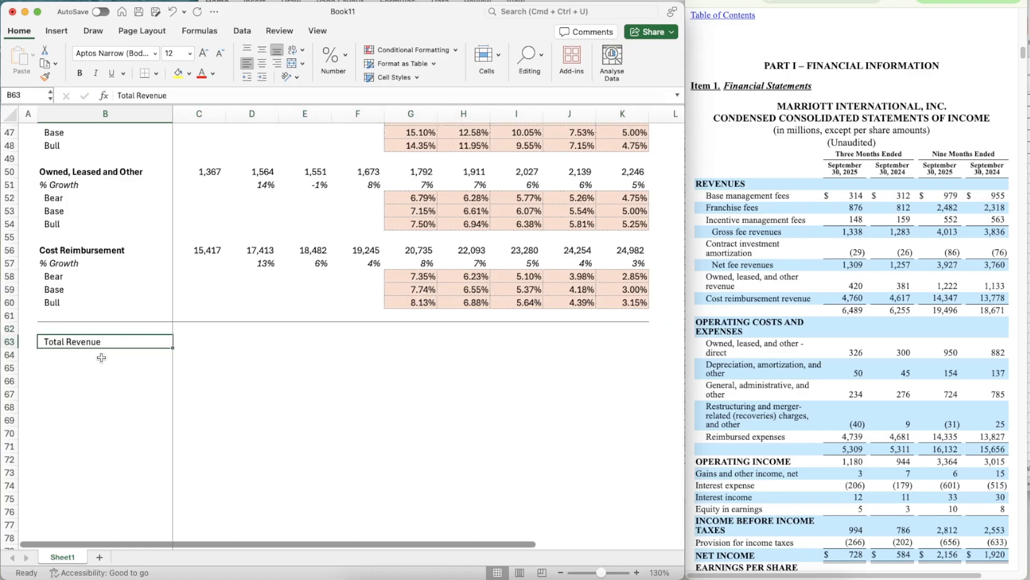
{"action": "key", "text": "cmd+b"}
{"action": "left_click", "coordinate": [249, 78]}
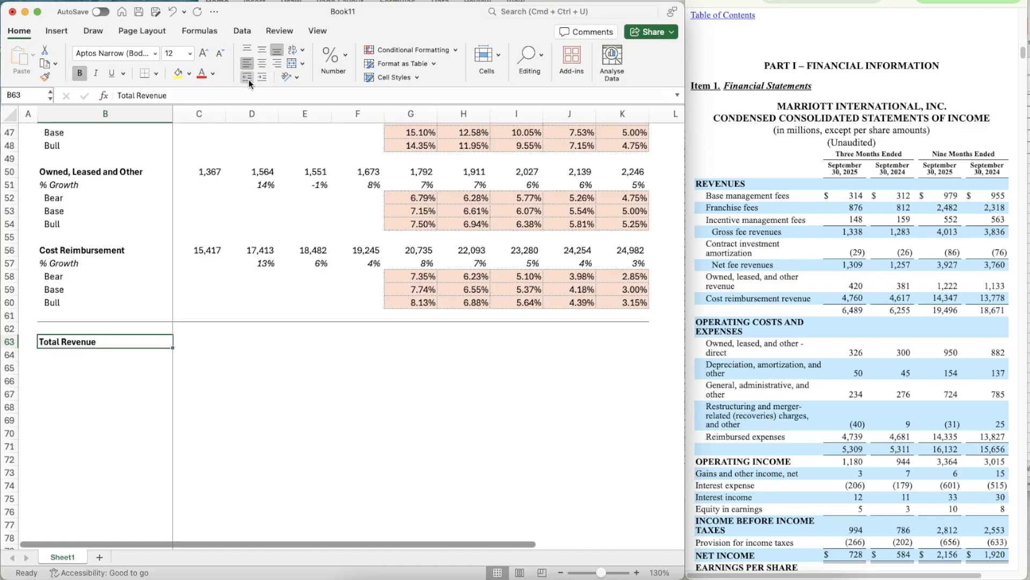
- Label B64 as % Growth and italicize row 64 from that cell across
{"action": "left_click", "coordinate": [86, 367]}
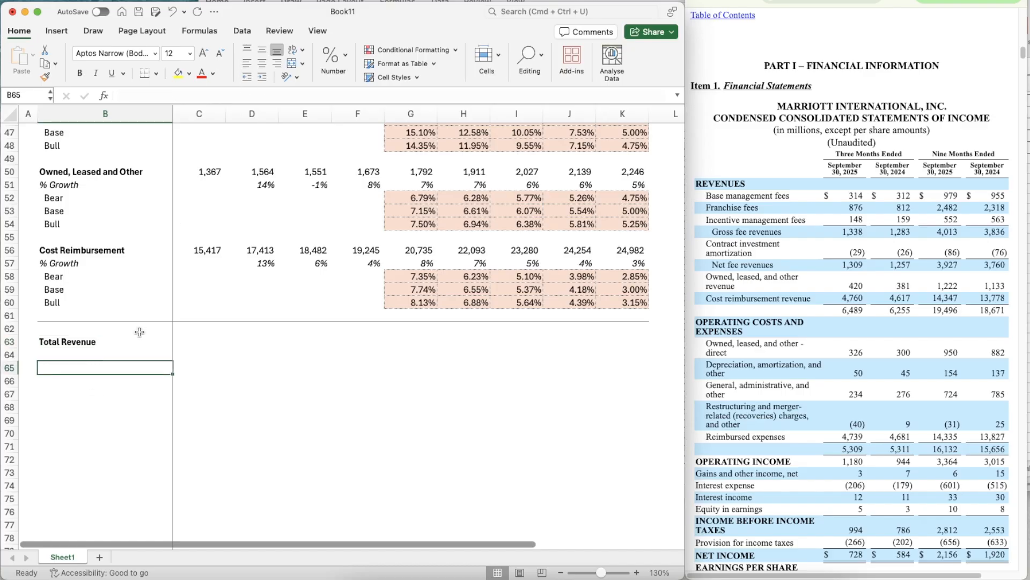
{"action": "key", "text": "Up"}
{"action": "type", "text": "% Growt"}
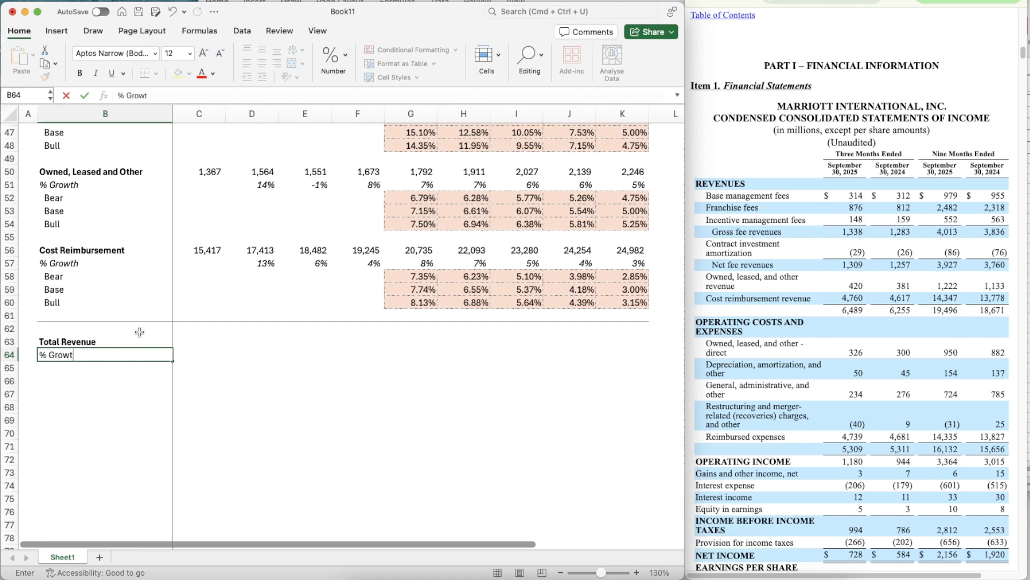
{"action": "type", "text": "h"}
{"action": "key", "text": "Return"}
{"action": "key", "text": "Up"}
{"action": "key", "text": "shift+super+Right"}
{"action": "key", "text": "super+i"}
{"action": "key", "text": "Right"}
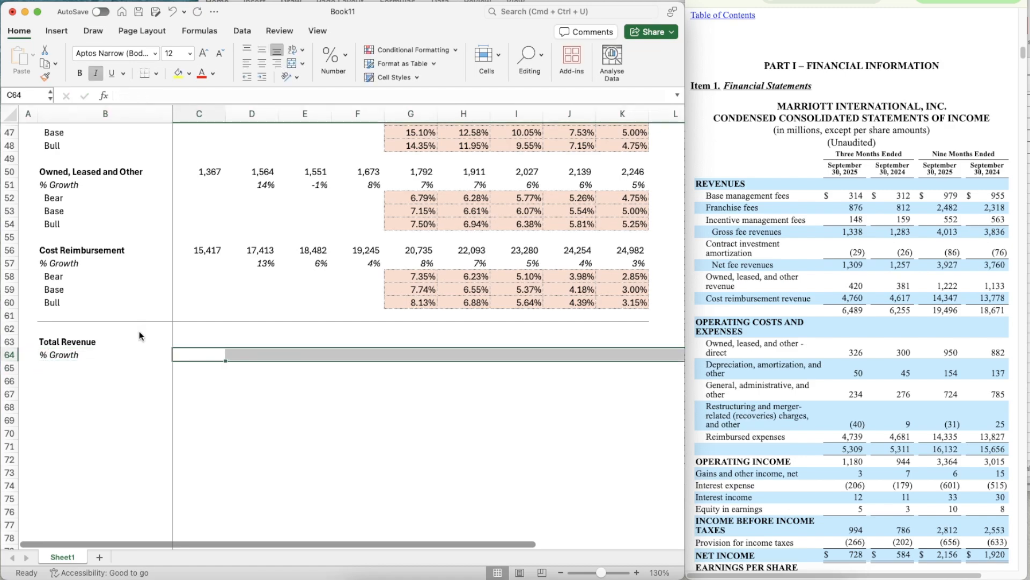
- Enter the 2022 Total Revenue formula =SUM(C56,C50,C44,C38,C32,C26) in C63
{"action": "key", "text": "Up"}
{"action": "type", "text": "=sum"}
{"action": "key", "text": "Tab"}
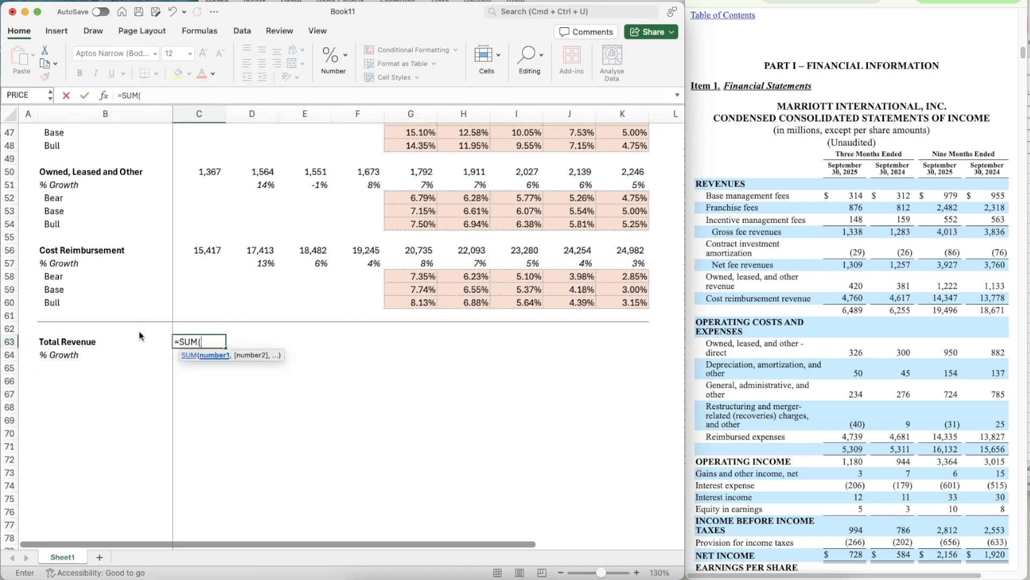
{"action": "key", "text": "Up"}
{"action": "key", "text": "shift+Up"}
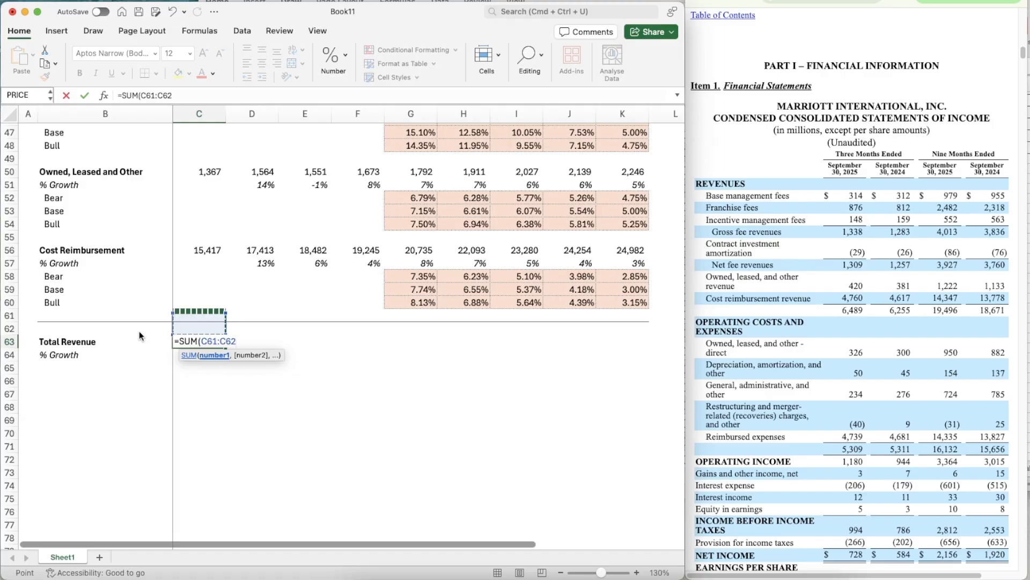
{"action": "key", "text": "super+Up"}
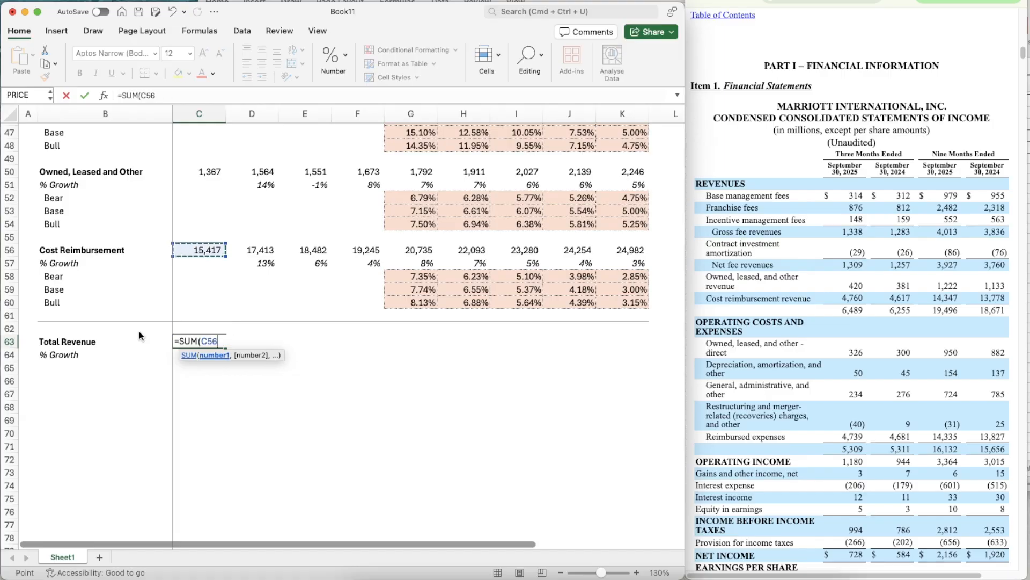
{"action": "type", "text": ","}
{"action": "key", "text": "super+Up"}
{"action": "key", "text": "super+Up"}
{"action": "key", "text": "super+Up"}
{"action": "key", "text": "super+Down"}
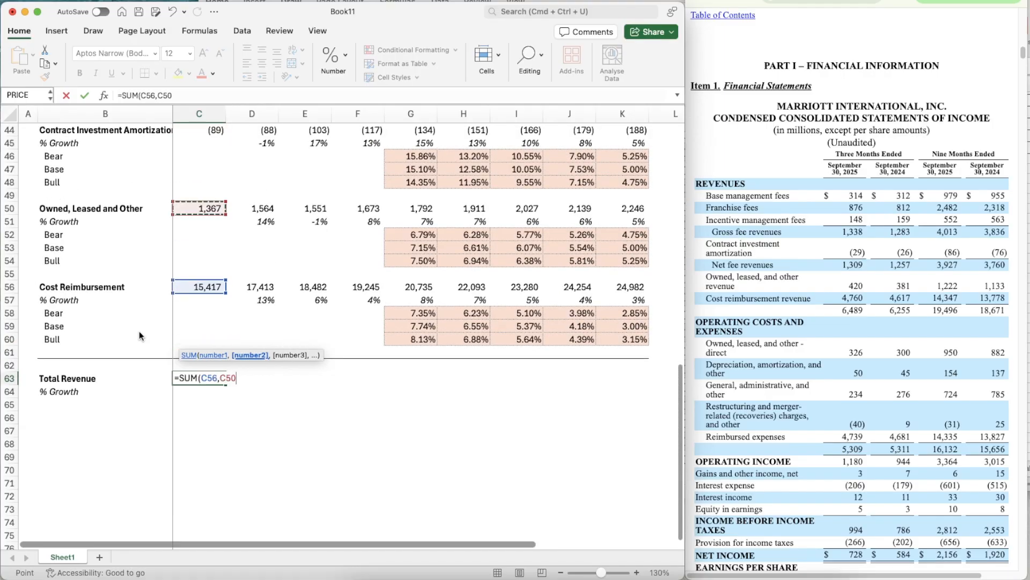
{"action": "type", "text": ","}
{"action": "key", "text": "super+Up"}
{"action": "key", "text": "super+Up"}
{"action": "key", "text": "super+Up"}
{"action": "key", "text": "super+Up"}
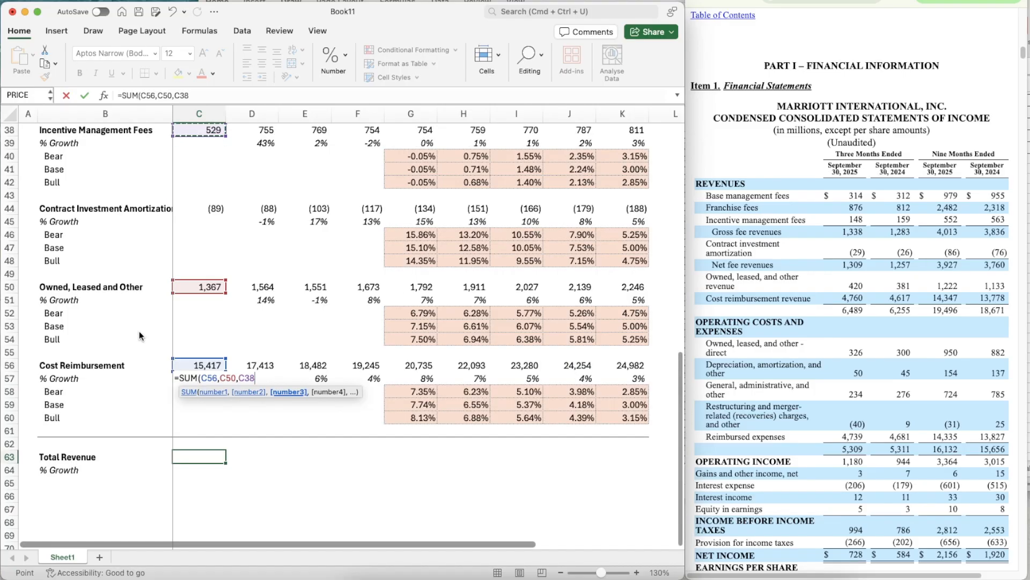
{"action": "key", "text": "Down"}
{"action": "key", "text": "Down"}
{"action": "key", "text": "Down"}
{"action": "key", "text": "Down"}
{"action": "key", "text": "Down"}
{"action": "key", "text": "Down"}
{"action": "key", "text": "Down"}
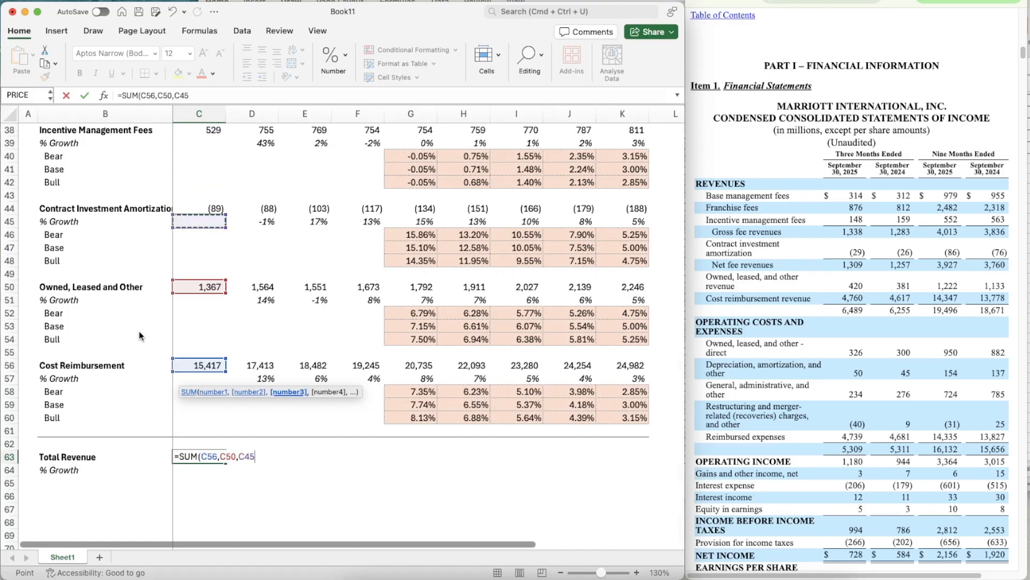
{"action": "key", "text": "Up"}
{"action": "type", "text": ","}
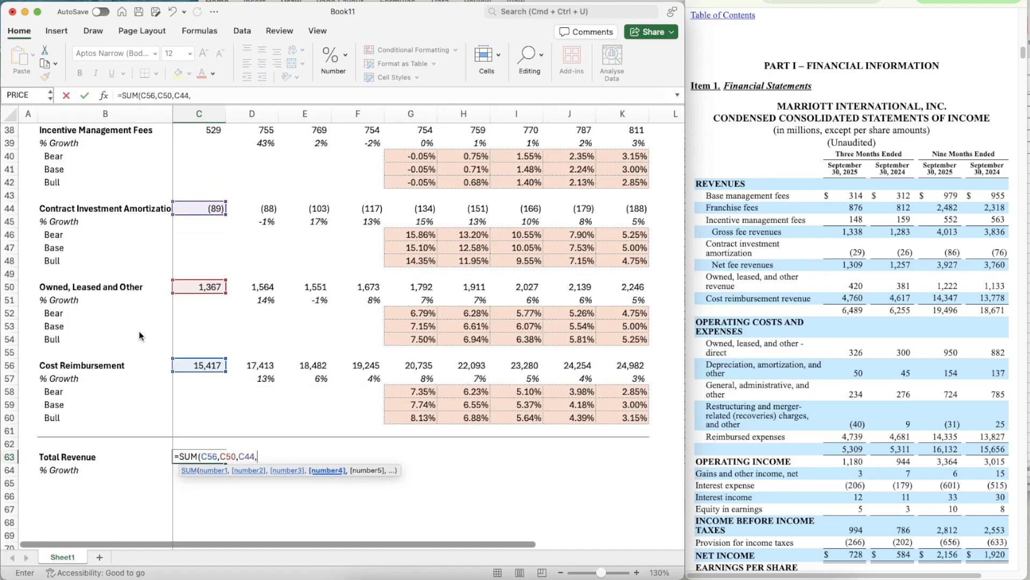
{"action": "key", "text": "super+Up"}
{"action": "key", "text": "super+Up"}
{"action": "key", "text": "super+Up"}
{"action": "key", "text": "super+Up"}
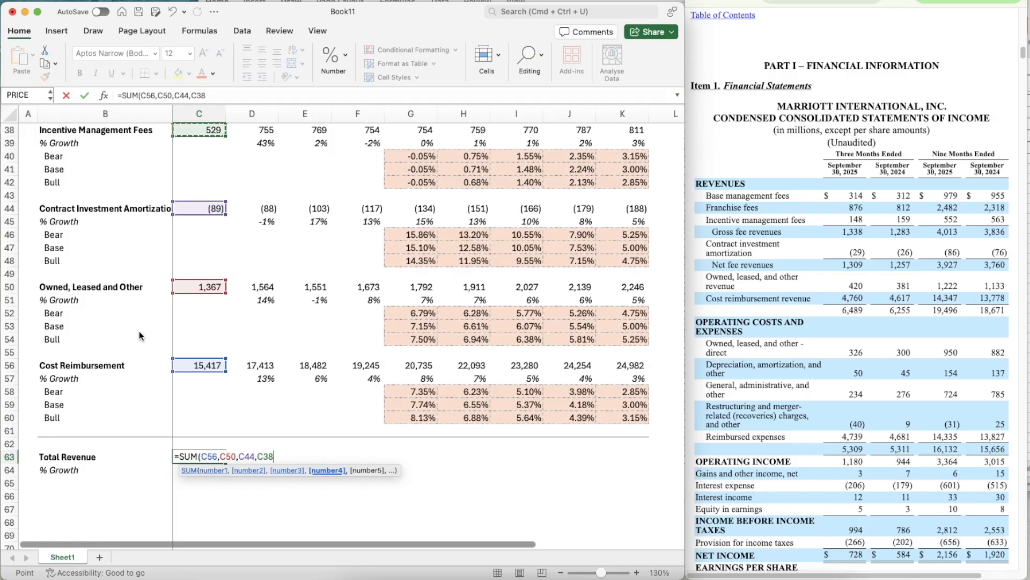
{"action": "type", "text": ","}
{"action": "key", "text": "super+Up"}
{"action": "key", "text": "super+Up"}
{"action": "key", "text": "super+Up"}
{"action": "key", "text": "super+Up"}
{"action": "key", "text": "super+Up"}
{"action": "key", "text": "super+Up"}
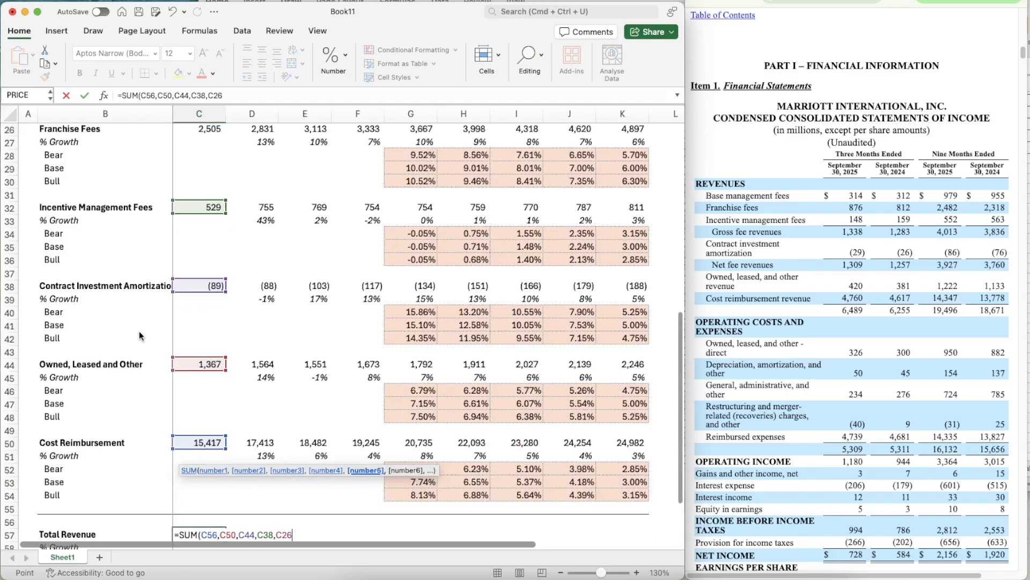
{"action": "key", "text": "super+Down"}
{"action": "type", "text": ","}
{"action": "key", "text": "super+Down"}
{"action": "key", "text": "super+Down"}
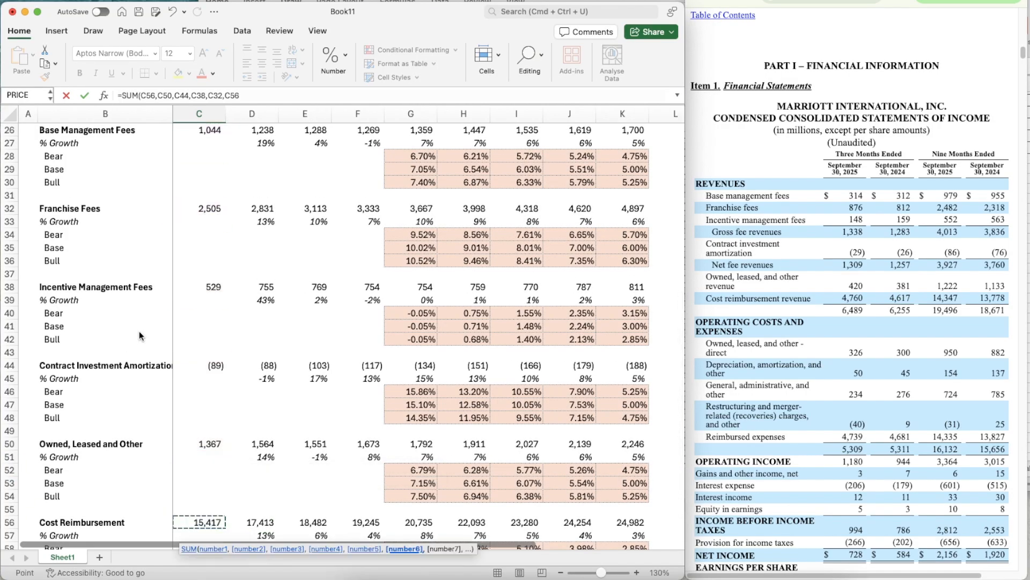
{"action": "key", "text": "super+Up"}
{"action": "key", "text": "super+Up"}
{"action": "key", "text": "super+Up"}
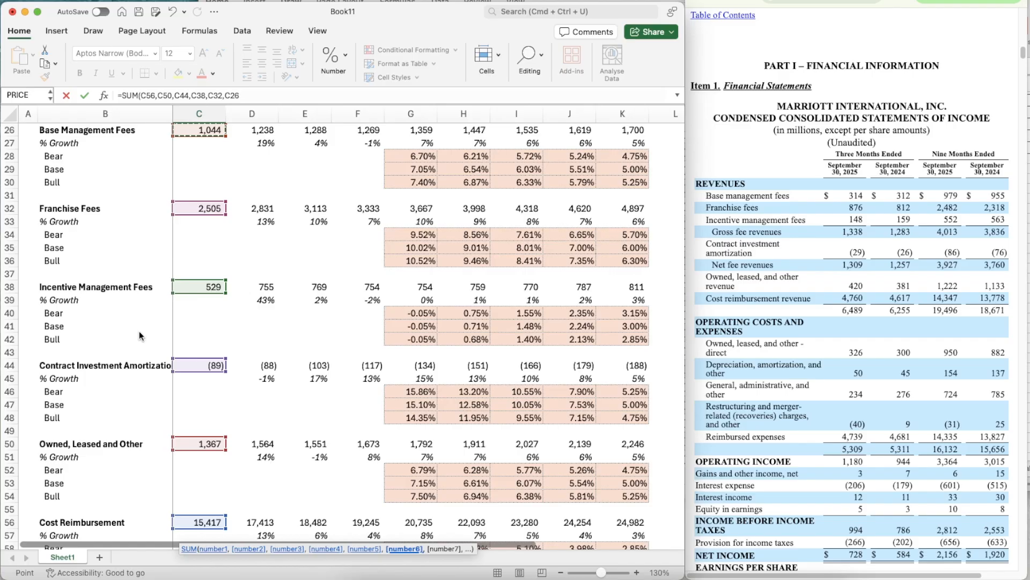
{"action": "type", "text": ")"}
{"action": "scroll", "coordinate": [242, 317], "scroll_direction": "up", "scroll_amount": 3}
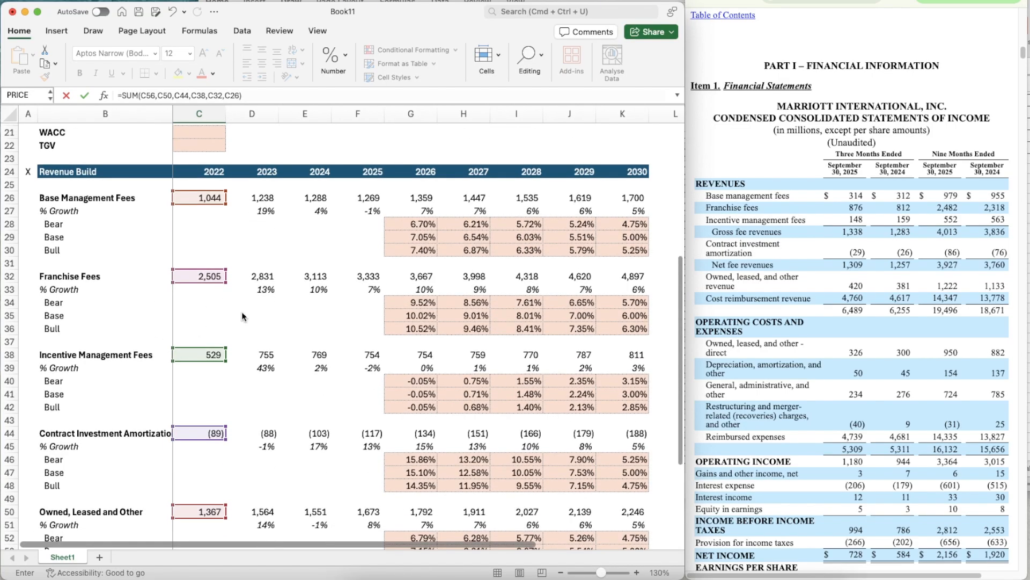
{"action": "key", "text": "Return"}
- Make the Total Revenue formula in C63 bold and copy it across through K63
{"action": "key", "text": "Up"}
{"action": "scroll", "coordinate": [296, 387], "scroll_direction": "down", "scroll_amount": 5}
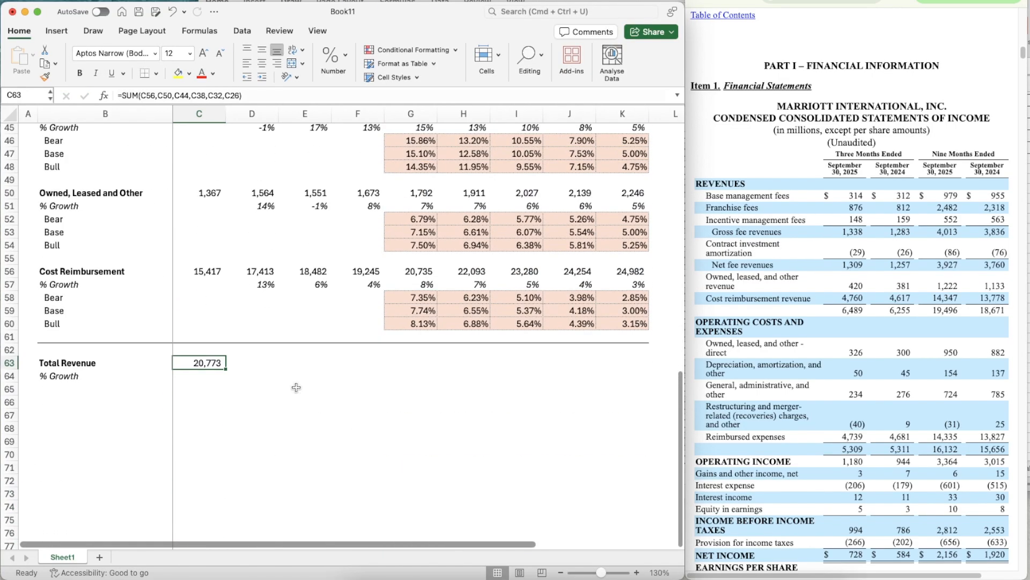
{"action": "key", "text": "super+c"}
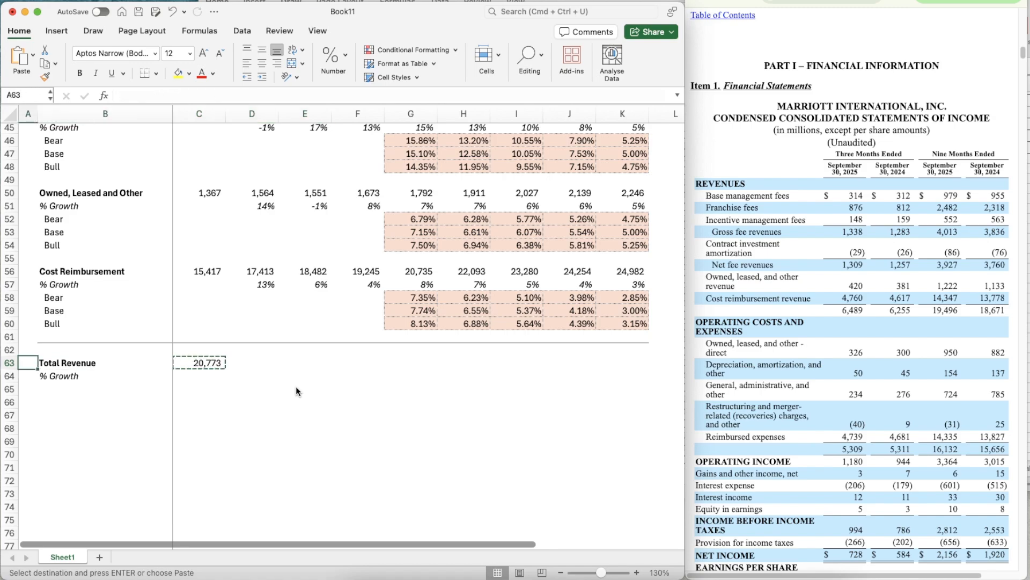
{"action": "key", "text": "super+b"}
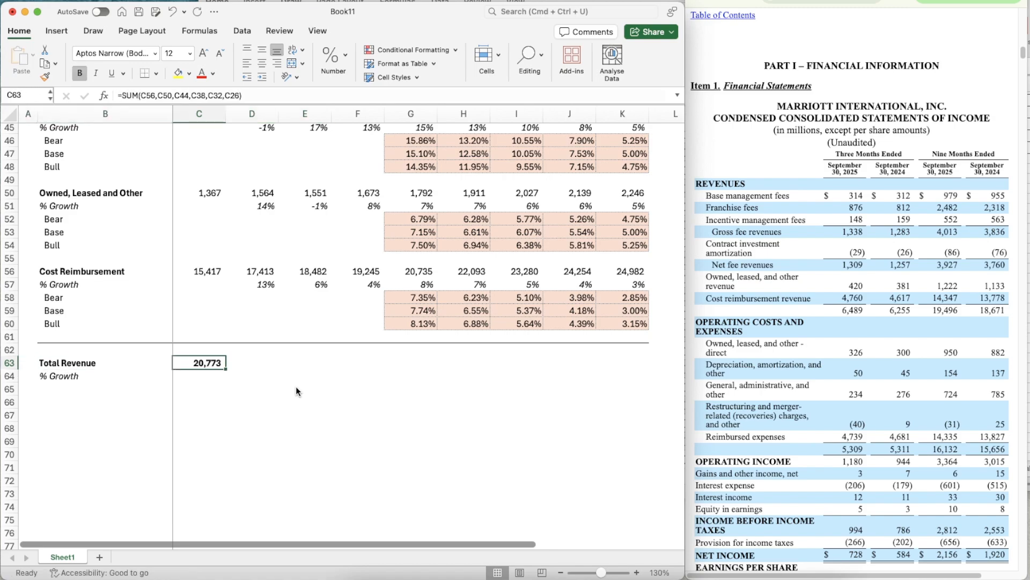
{"action": "key", "text": "shift+Right"}
{"action": "key", "text": "shift+Right"}
{"action": "key", "text": "shift+Right"}
{"action": "key", "text": "shift+Right"}
{"action": "key", "text": "shift+Right"}
{"action": "key", "text": "shift+Right"}
{"action": "key", "text": "shift+Right"}
{"action": "key", "text": "shift+Right"}
{"action": "key", "text": "super+v"}
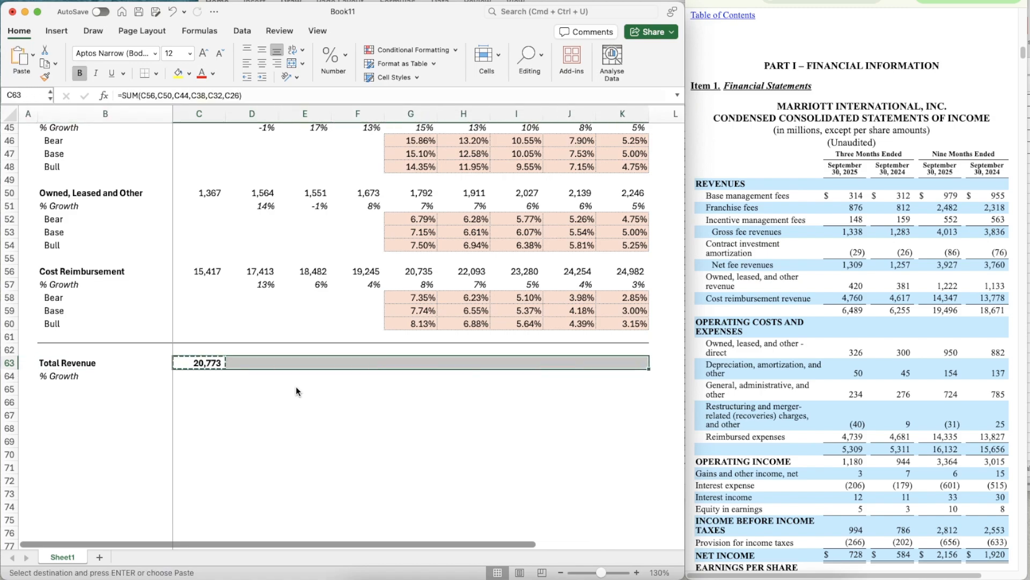
- Copy the Cost Reimbursement growth formula from D57 into the Total Revenue % Growth row, D64 through K64
{"action": "key", "text": "Right"}
{"action": "key", "text": "Up"}
{"action": "key", "text": "Up"}
{"action": "key", "text": "Up"}
{"action": "key", "text": "Up"}
{"action": "key", "text": "Up"}
{"action": "key", "text": "Up"}
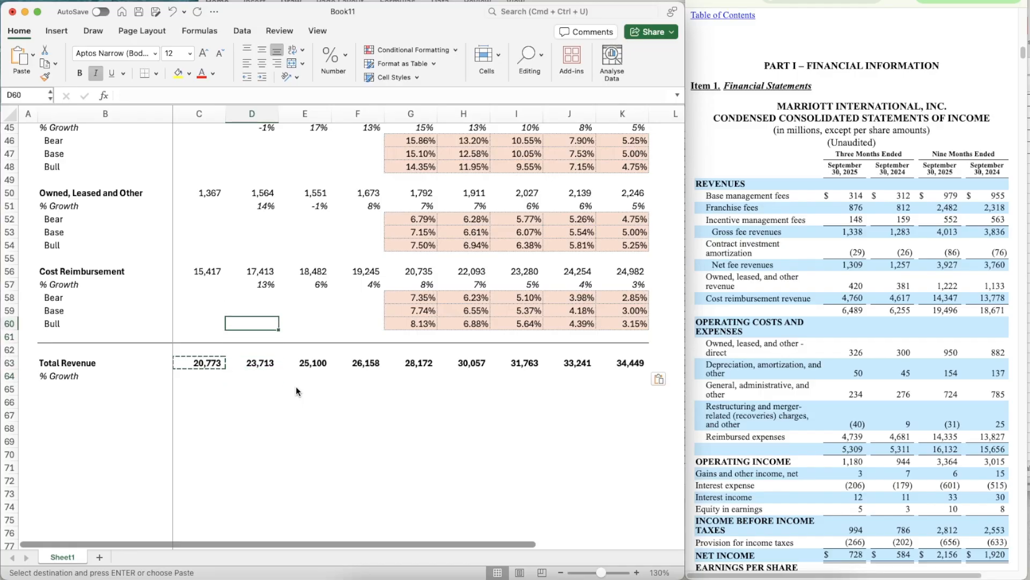
{"action": "key", "text": "super+c"}
{"action": "key", "text": "Down"}
{"action": "key", "text": "Down"}
{"action": "key", "text": "Down"}
{"action": "key", "text": "Down"}
{"action": "key", "text": "Down"}
{"action": "key", "text": "Down"}
{"action": "key", "text": "Down"}
{"action": "key", "text": "shift+Right"}
{"action": "key", "text": "shift+Right"}
{"action": "key", "text": "shift+Right"}
{"action": "key", "text": "shift+Right"}
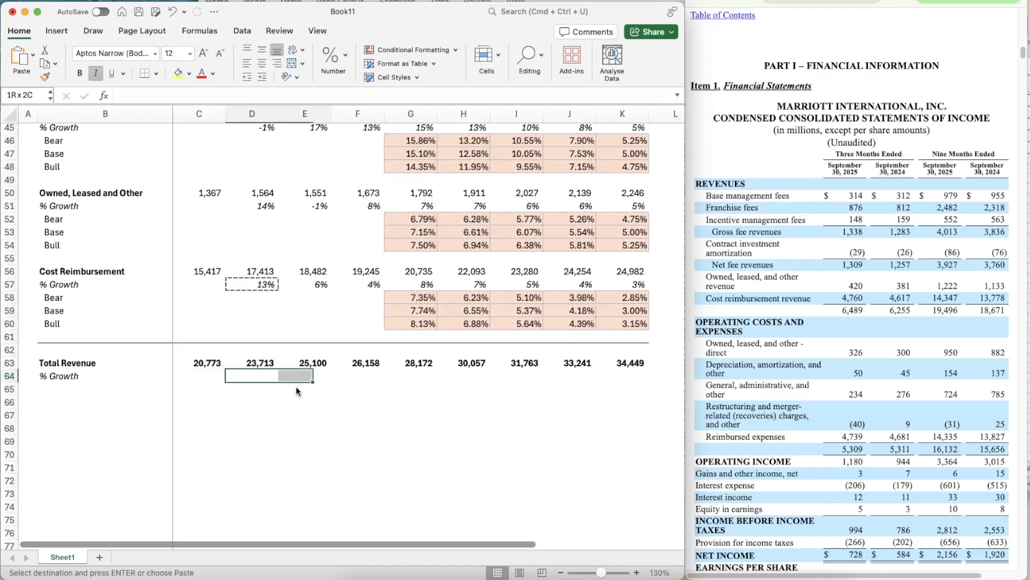
{"action": "key", "text": "shift+Right"}
{"action": "key", "text": "shift+Right"}
{"action": "key", "text": "shift+Right"}
{"action": "key", "text": "super+v"}
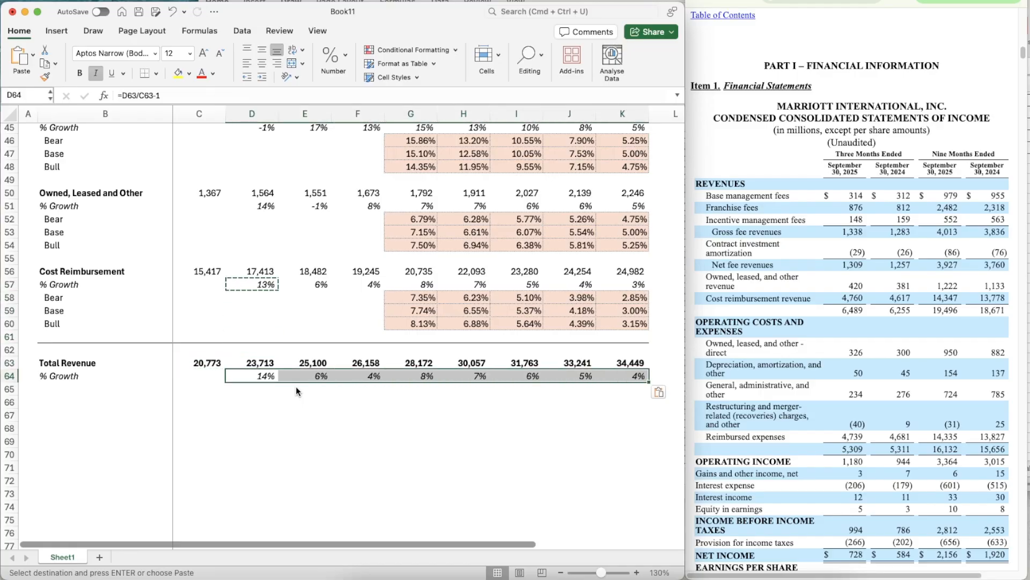
{"action": "key", "text": "Escape"}
{"action": "key", "text": "Down"}
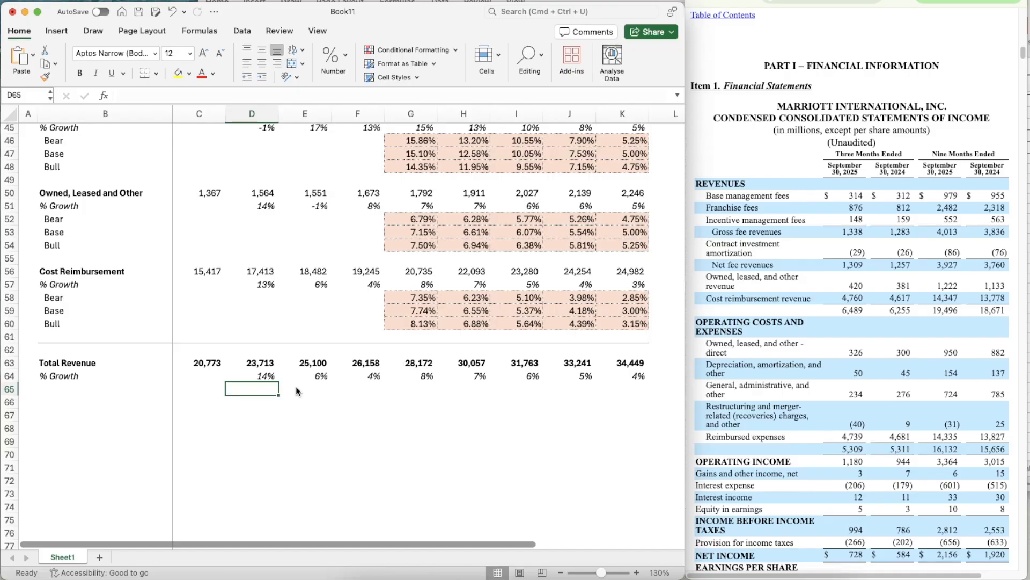
{"action": "key", "text": "Left"}
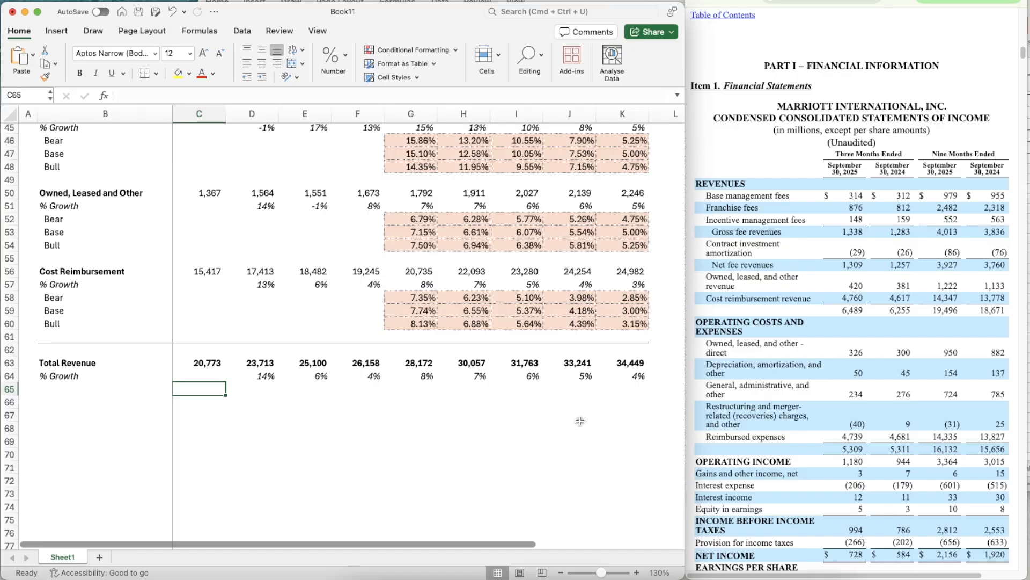
- Copy the Revenue Build header row 24, with its year headings, to row 66 below the Total Revenue section
{"action": "scroll", "coordinate": [424, 459], "scroll_direction": "down", "scroll_amount": 1}
{"action": "scroll", "coordinate": [424, 460], "scroll_direction": "up", "scroll_amount": 4}
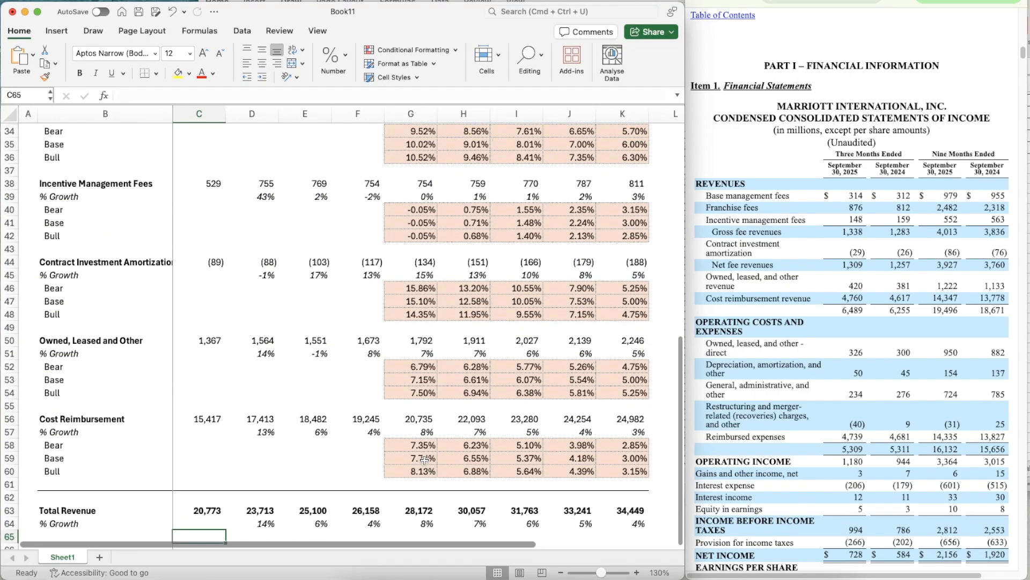
{"action": "scroll", "coordinate": [424, 460], "scroll_direction": "up", "scroll_amount": 8}
{"action": "left_click", "coordinate": [12, 303]}
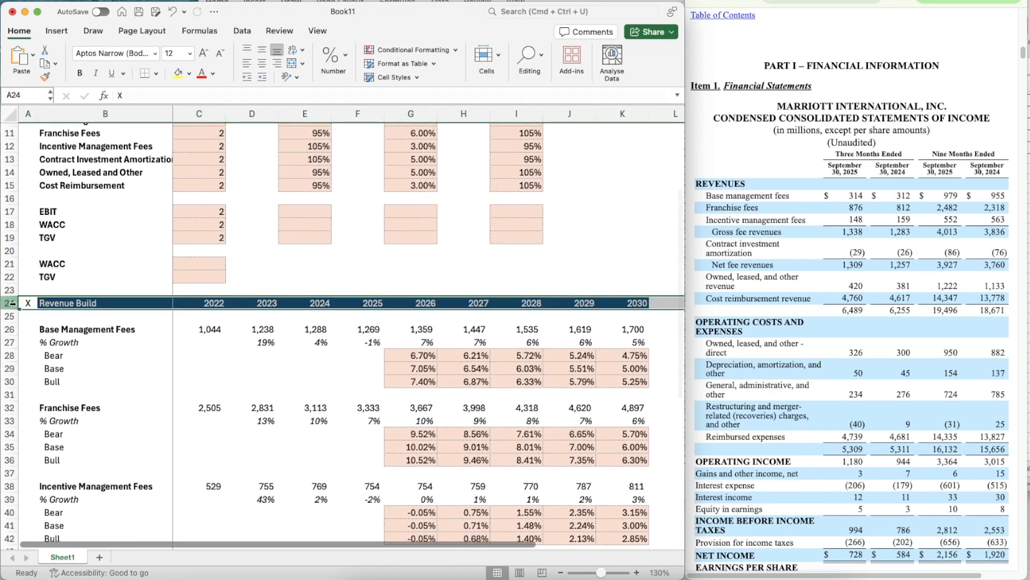
{"action": "key", "text": "super+c"}
{"action": "scroll", "coordinate": [83, 352], "scroll_direction": "down", "scroll_amount": 12}
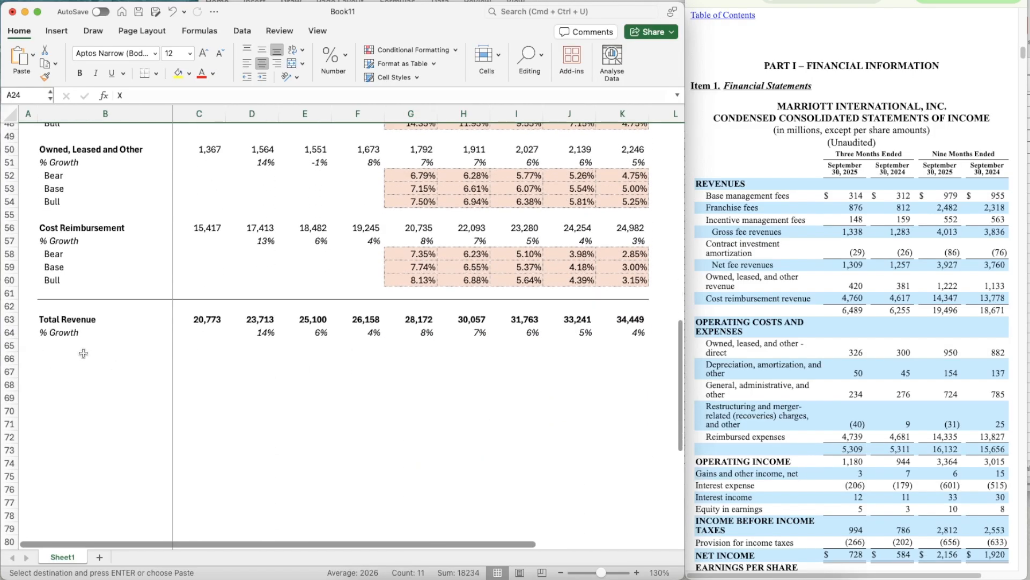
{"action": "left_click", "coordinate": [28, 358]}
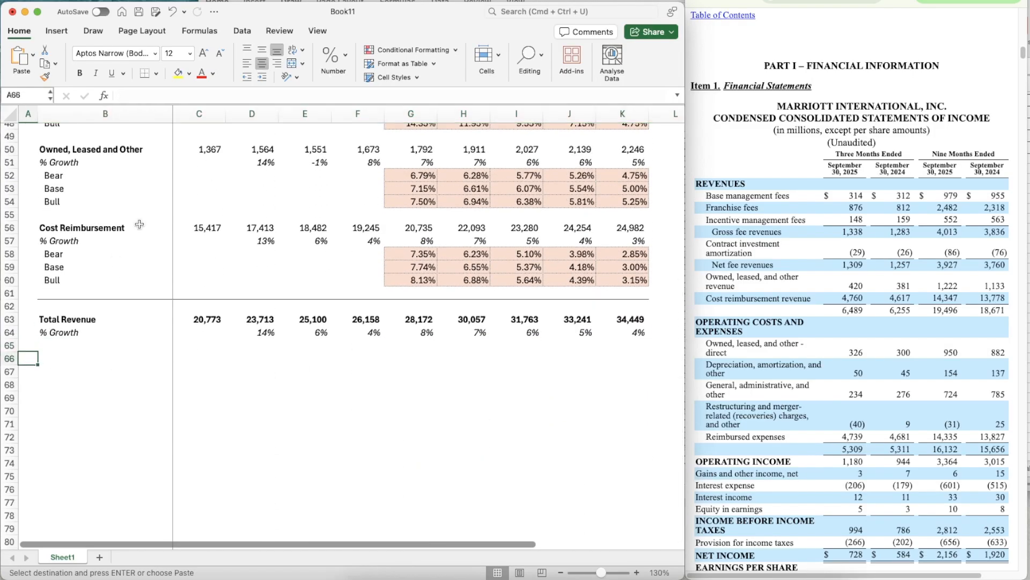
{"action": "key", "text": "super+v"}
- Retitle the copied section header in B66 as Income Statement
{"action": "key", "text": "Right"}
{"action": "type", "text": "I"}
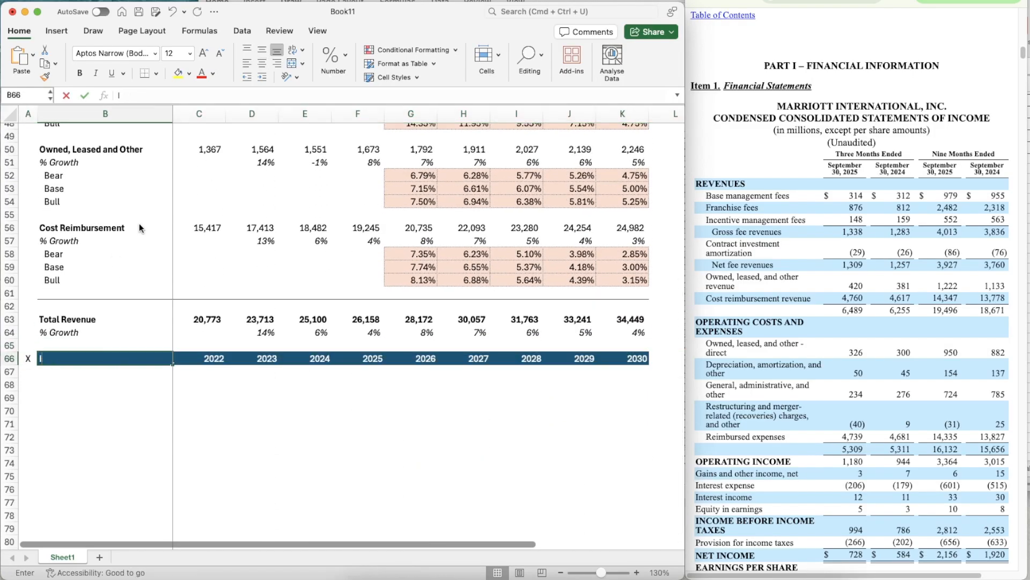
{"action": "type", "text": "ncome Statemt"}
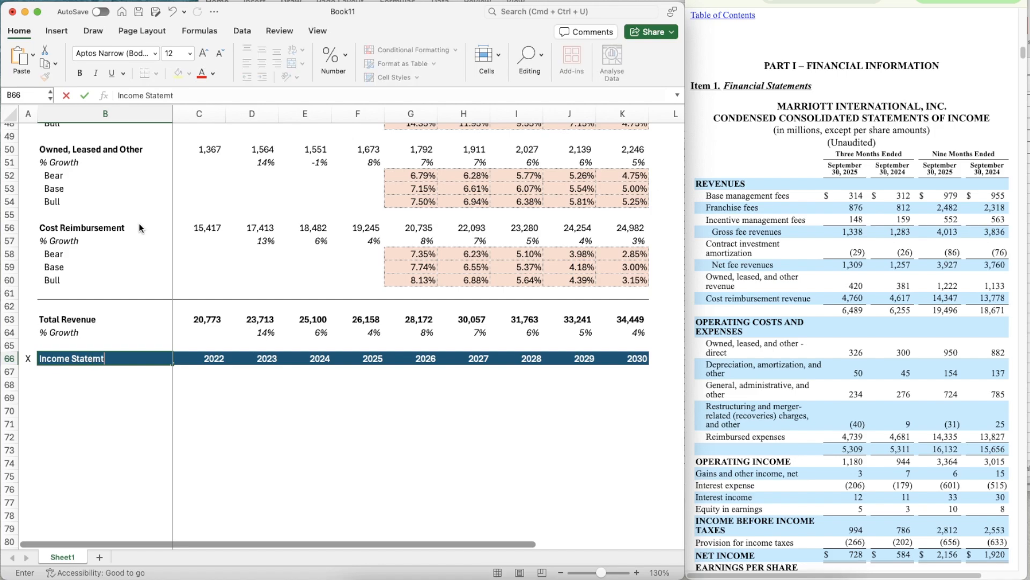
{"action": "key", "text": "BackSpace"}
{"action": "type", "text": "ent"}
{"action": "key", "text": "Return"}
{"action": "key", "text": "Return"}
- Label B68 as Revenue under the Income Statement header
{"action": "type", "text": "Ree"}
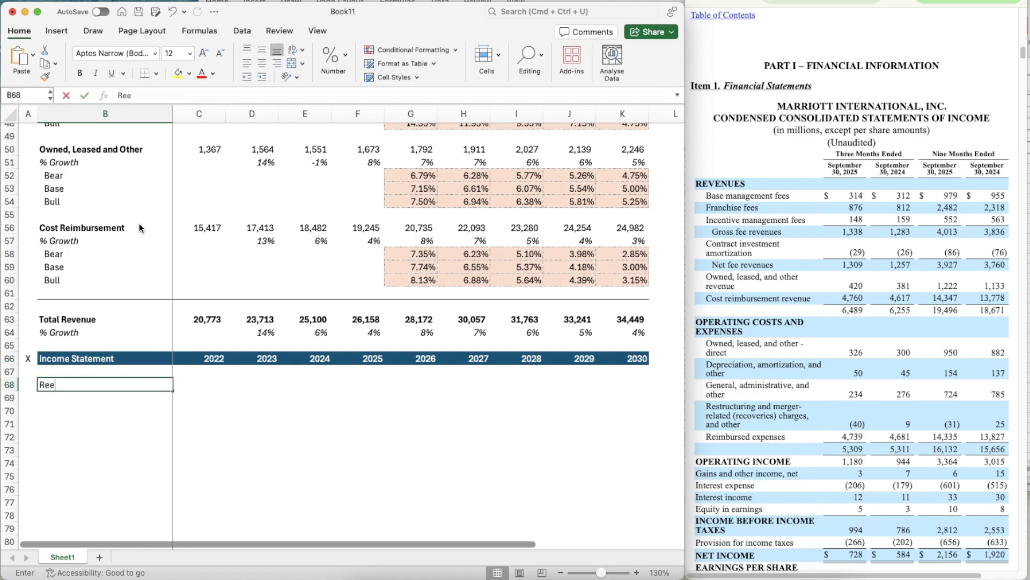
{"action": "key", "text": "BackSpace"}
{"action": "type", "text": "venue"}
{"action": "key", "text": "Return"}
- Copy the % Growth label from B64 to B69 under Revenue
{"action": "key", "text": "Up"}
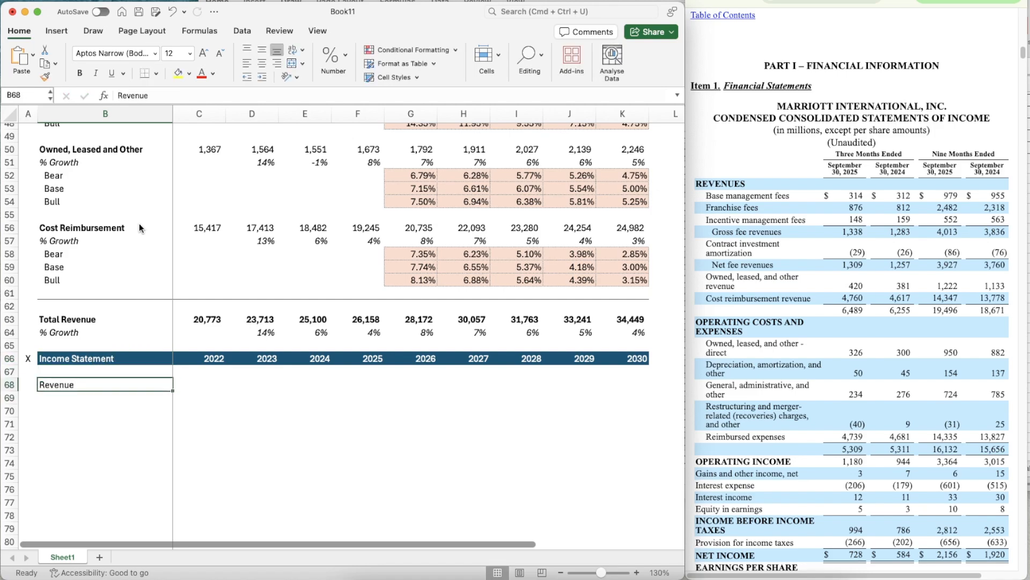
{"action": "key", "text": "Up"}
{"action": "key", "text": "Up"}
{"action": "key", "text": "Up"}
{"action": "key", "text": "Up"}
{"action": "key", "text": "super+c"}
{"action": "key", "text": "Down"}
{"action": "key", "text": "Down"}
{"action": "key", "text": "Down"}
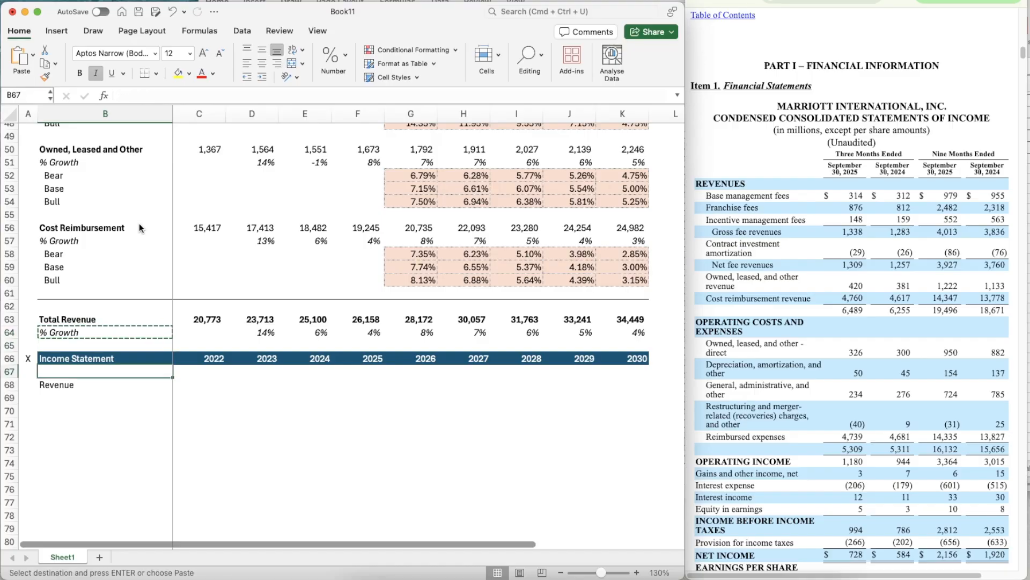
{"action": "key", "text": "Down"}
{"action": "key", "text": "Down"}
{"action": "key", "text": "super+v"}
- Link the 2022 income statement Revenue in C68 to Total Revenue with =C63
{"action": "key", "text": "Up"}
{"action": "key", "text": "Right"}
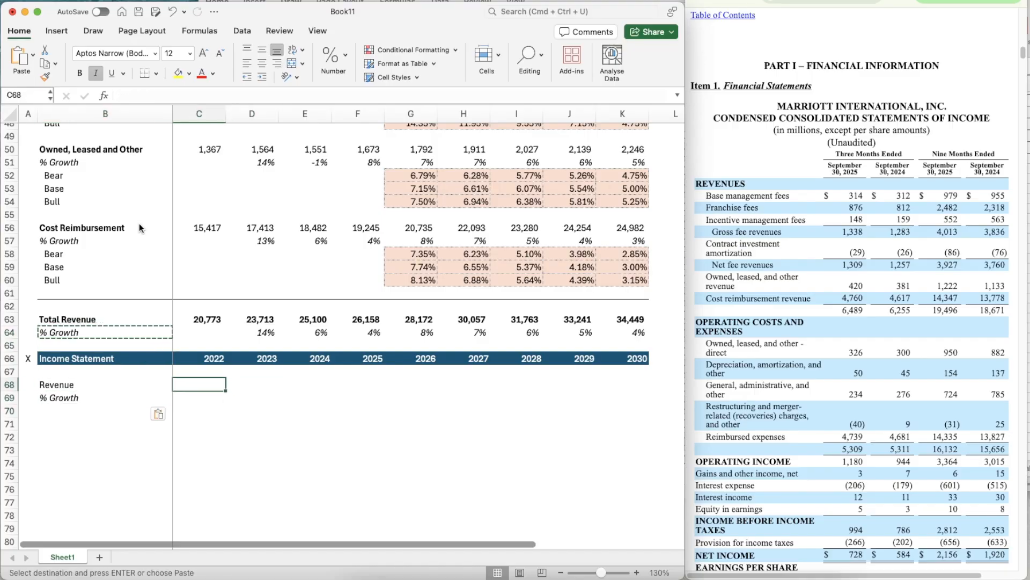
{"action": "type", "text": "="}
{"action": "key", "text": "Up"}
{"action": "key", "text": "Up"}
{"action": "key", "text": "Up"}
{"action": "key", "text": "Up"}
{"action": "key", "text": "Up"}
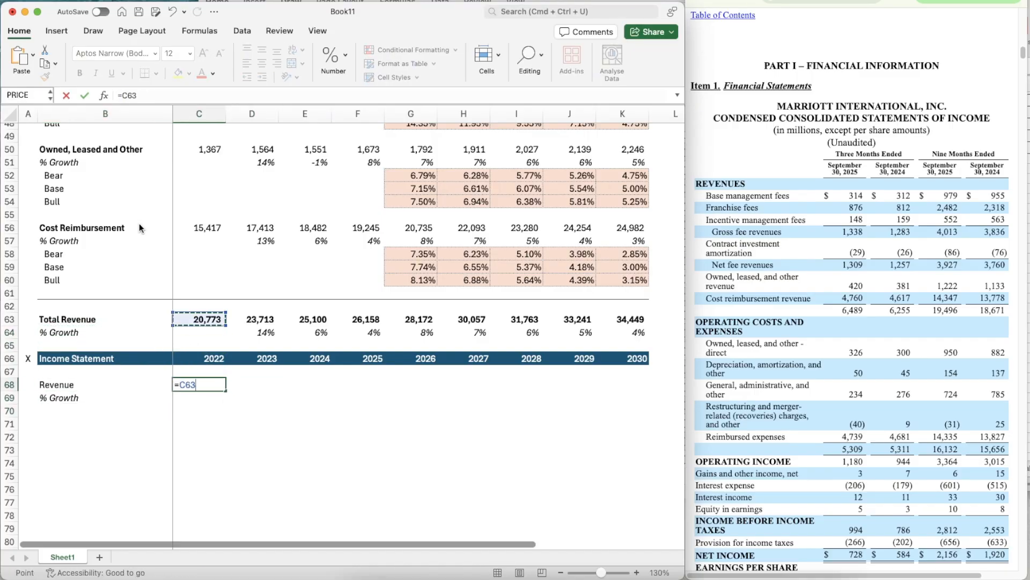
{"action": "key", "text": "ctrl+Return"}
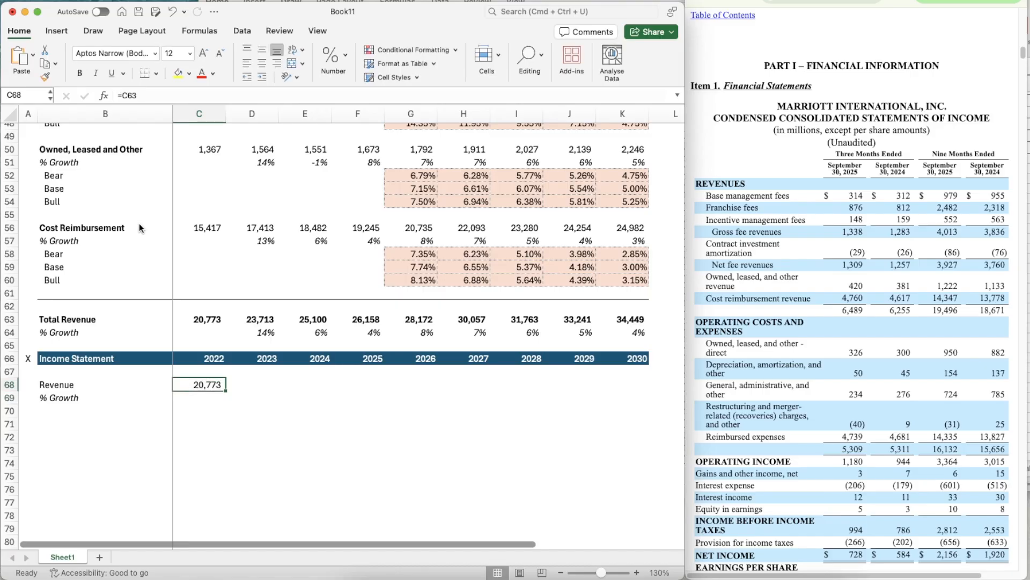
- Copy the Revenue link in C68 across the remaining years through K68
{"action": "key", "text": "super+c"}
{"action": "key", "text": "shift+Right"}
{"action": "key", "text": "shift+Right"}
{"action": "key", "text": "shift+Right"}
{"action": "key", "text": "shift+Right"}
{"action": "key", "text": "shift+Right"}
{"action": "key", "text": "shift+Right"}
{"action": "key", "text": "shift+Right"}
{"action": "key", "text": "shift+Right"}
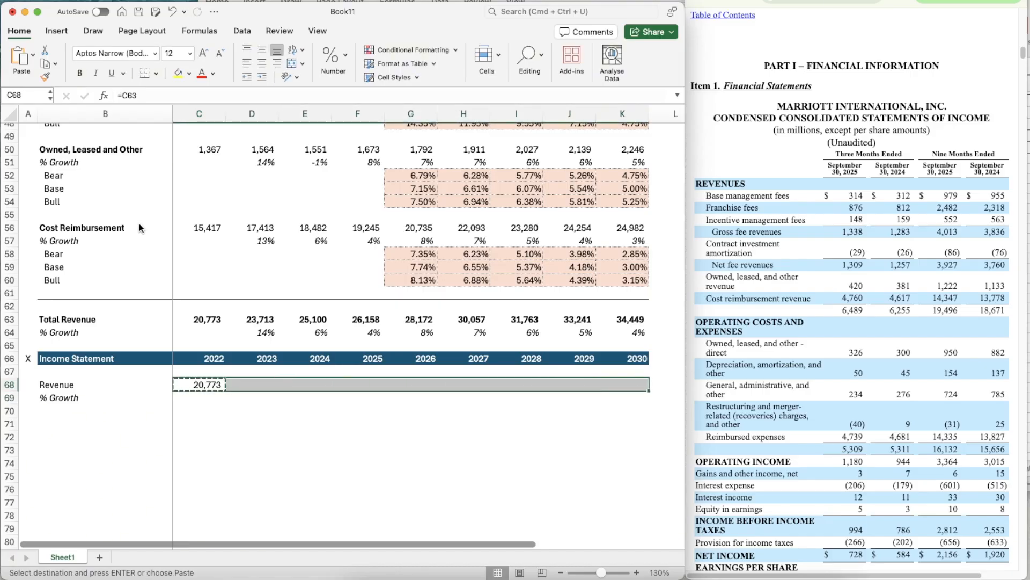
{"action": "key", "text": "super+v"}
- Copy the Total Revenue growth formula from D64 to D69 in the income statement's % Growth row
{"action": "key", "text": "Right"}
{"action": "key", "text": "Up"}
{"action": "key", "text": "Up"}
{"action": "key", "text": "Up"}
{"action": "key", "text": "Up"}
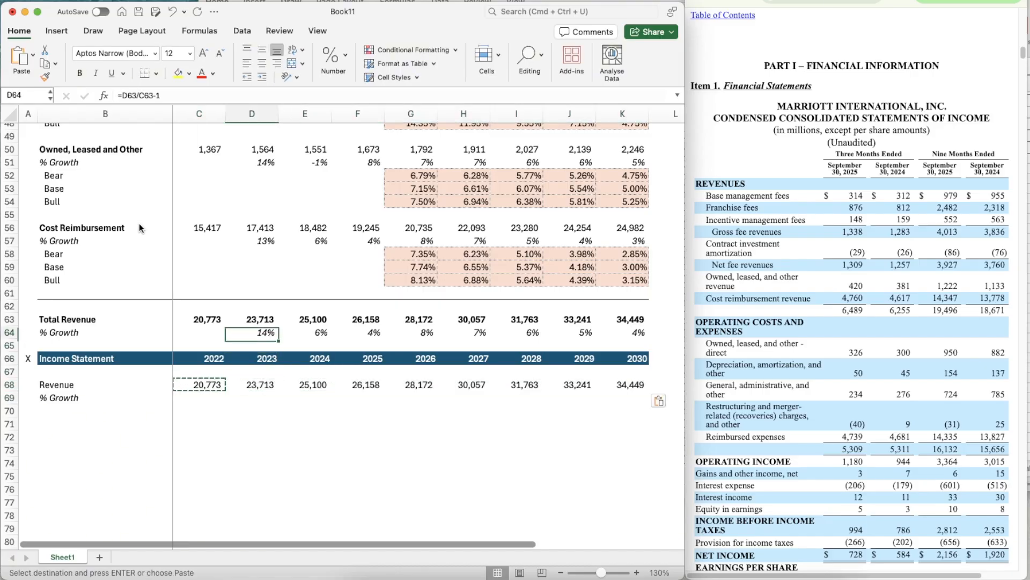
{"action": "key", "text": "super+c"}
{"action": "key", "text": "Down"}
{"action": "key", "text": "Down"}
{"action": "key", "text": "Down"}
{"action": "key", "text": "Down"}
{"action": "key", "text": "Down"}
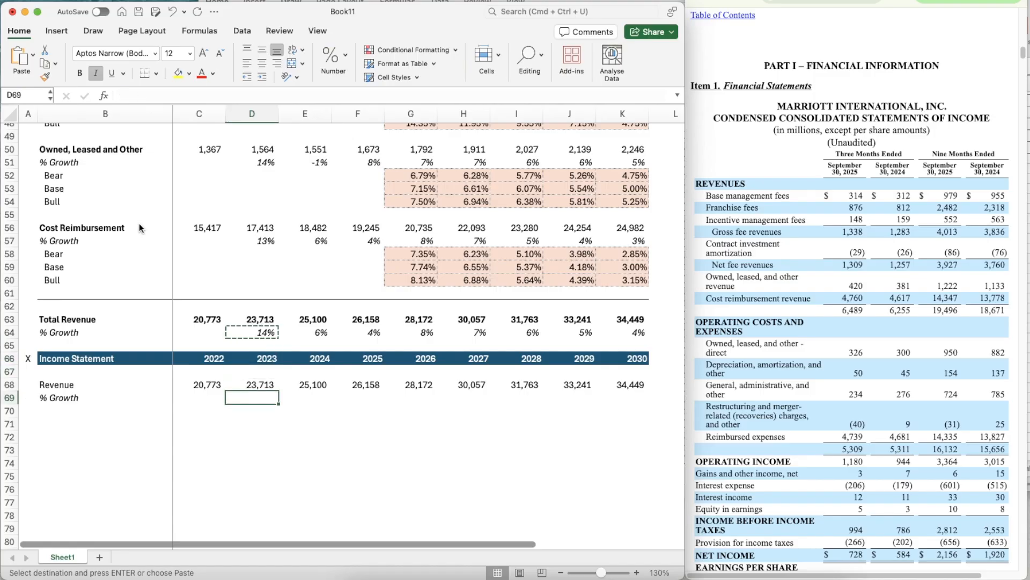
{"action": "key", "text": "super+v"}
- Copy the Revenue growth formula in D69 across through K69
{"action": "key", "text": "super+c"}
{"action": "key", "text": "shift+Right"}
{"action": "key", "text": "shift+Right"}
{"action": "key", "text": "shift+Right"}
{"action": "key", "text": "shift+Right"}
{"action": "key", "text": "shift+Right"}
{"action": "key", "text": "shift+Right"}
{"action": "key", "text": "shift+Right"}
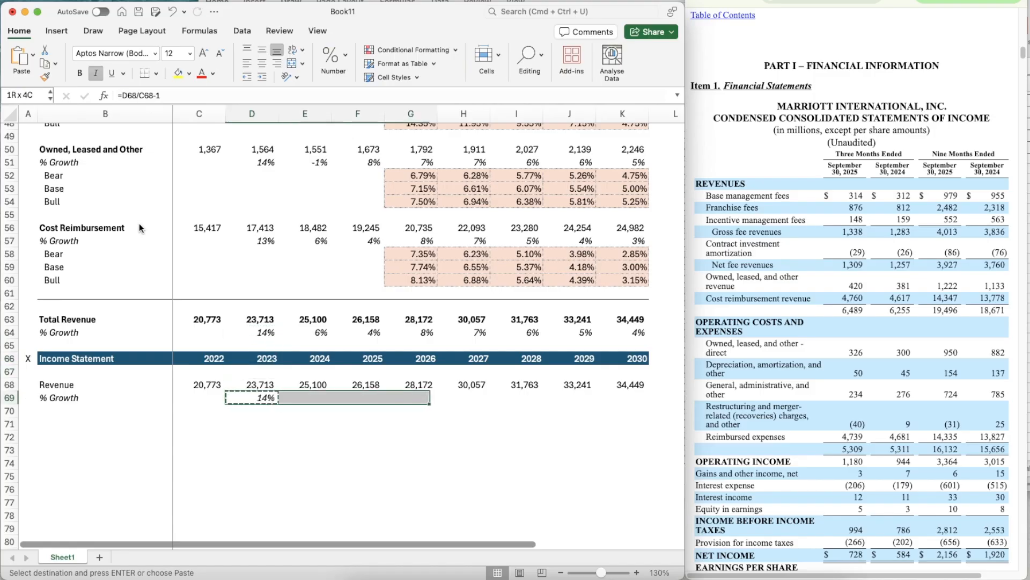
{"action": "key", "text": "super+v"}
{"action": "key", "text": "Down"}
{"action": "key", "text": "Down"}
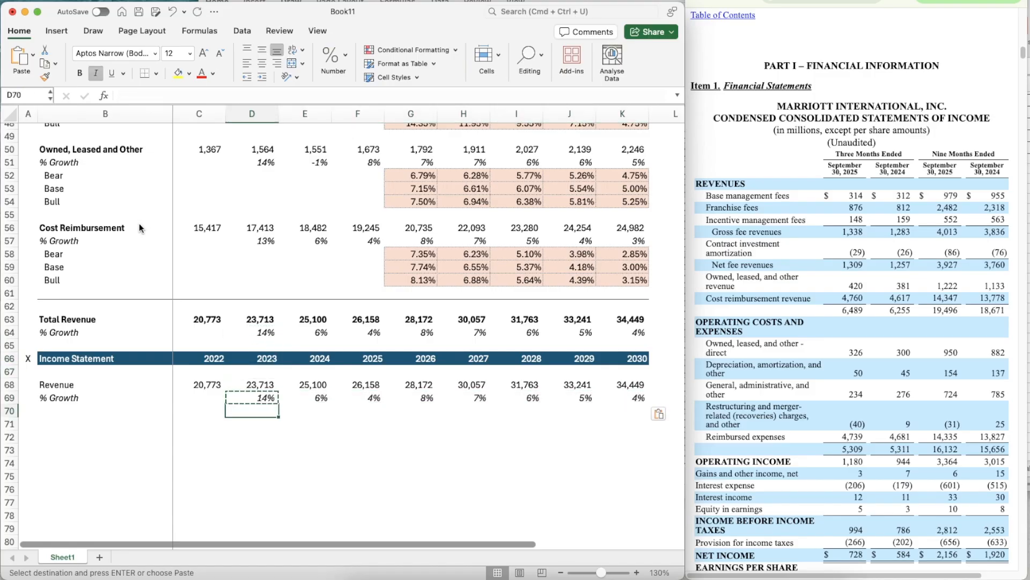
- Make the Revenue label in B68 bold
{"action": "key", "text": "Left"}
{"action": "key", "text": "Left"}
{"action": "key", "text": "Up"}
{"action": "key", "text": "Up"}
{"action": "key", "text": "Up"}
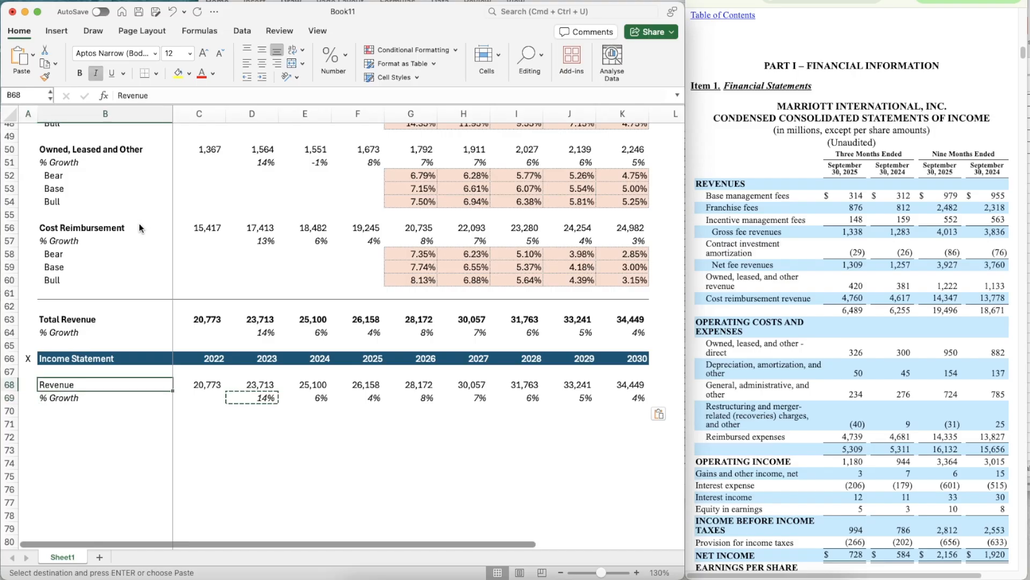
{"action": "key", "text": "Escape"}
- Add a bold EBIT label in B71
{"action": "key", "text": "Down"}
{"action": "key", "text": "Down"}
{"action": "key", "text": "Down"}
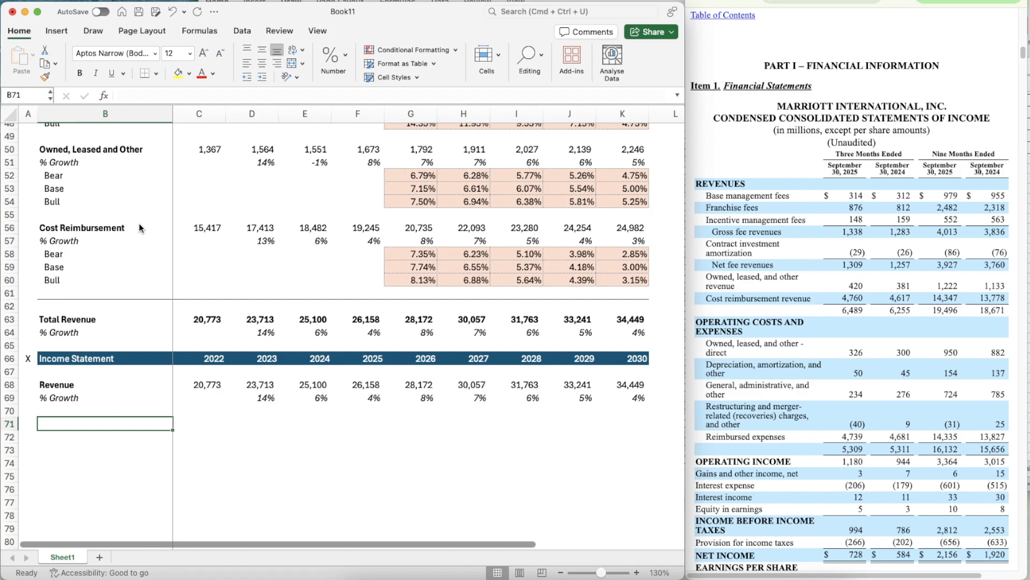
{"action": "type", "text": "EBIT"}
{"action": "key", "text": "super+b"}
{"action": "key", "text": "Return"}
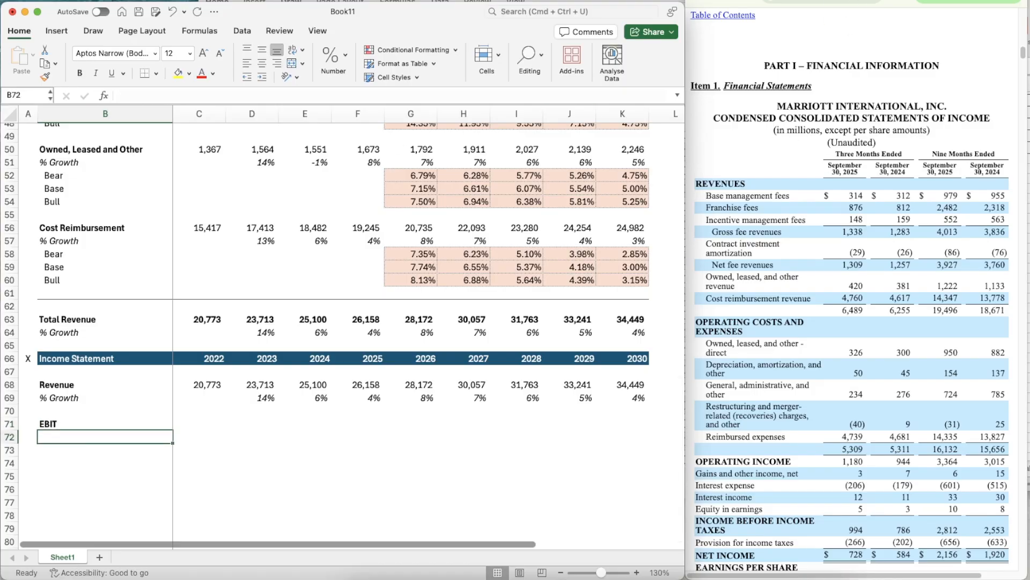
- Bring up Marriott's fiscal 2024, 2023 and 2022 income statement, then label B72 as % of Revenue with row 72 italicized
{"action": "left_click", "coordinate": [837, 1]}
{"action": "scroll", "coordinate": [856, 299], "scroll_direction": "down", "scroll_amount": 2}
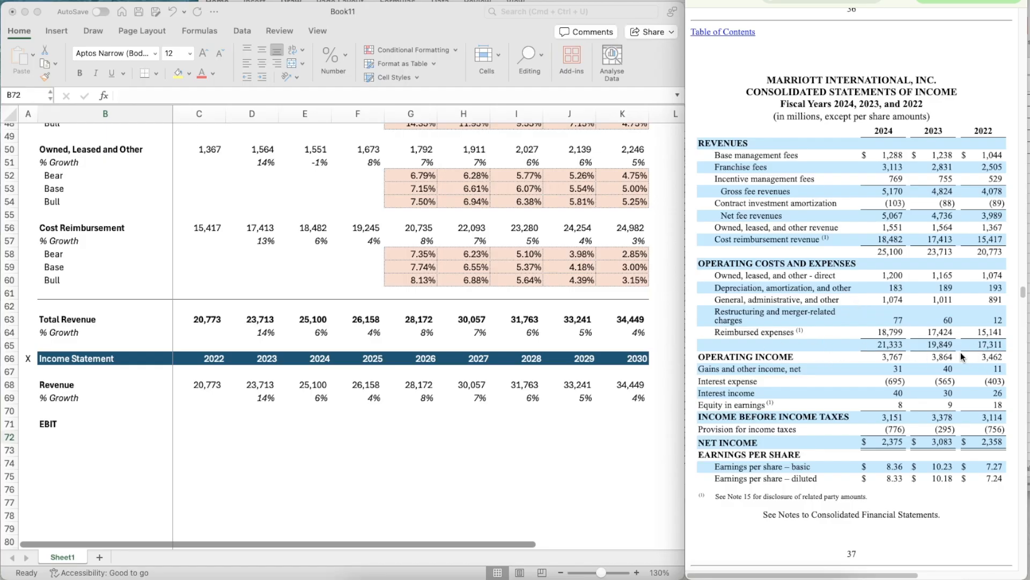
{"action": "left_click", "coordinate": [108, 437]}
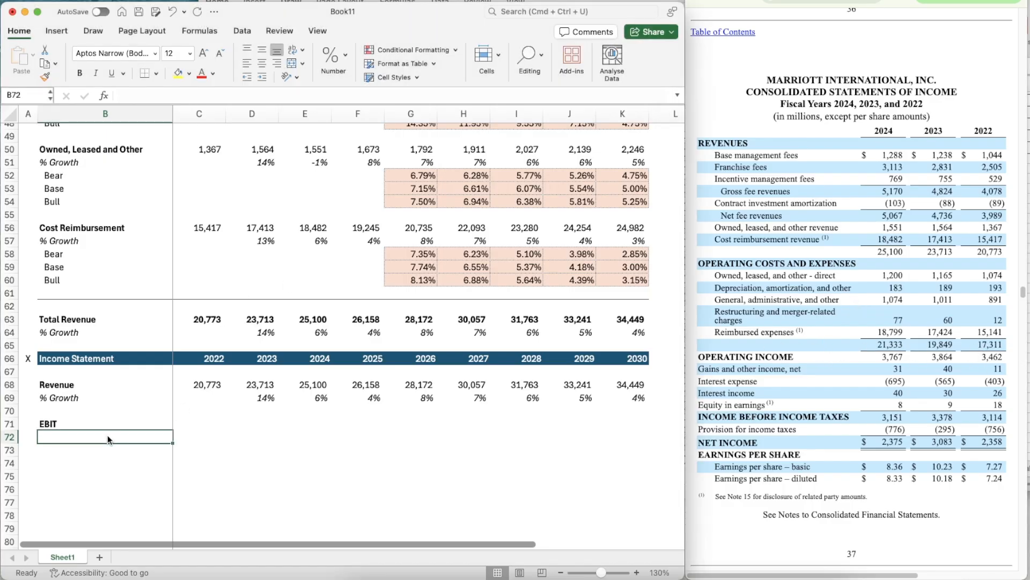
{"action": "type", "text": "% of Revenue"}
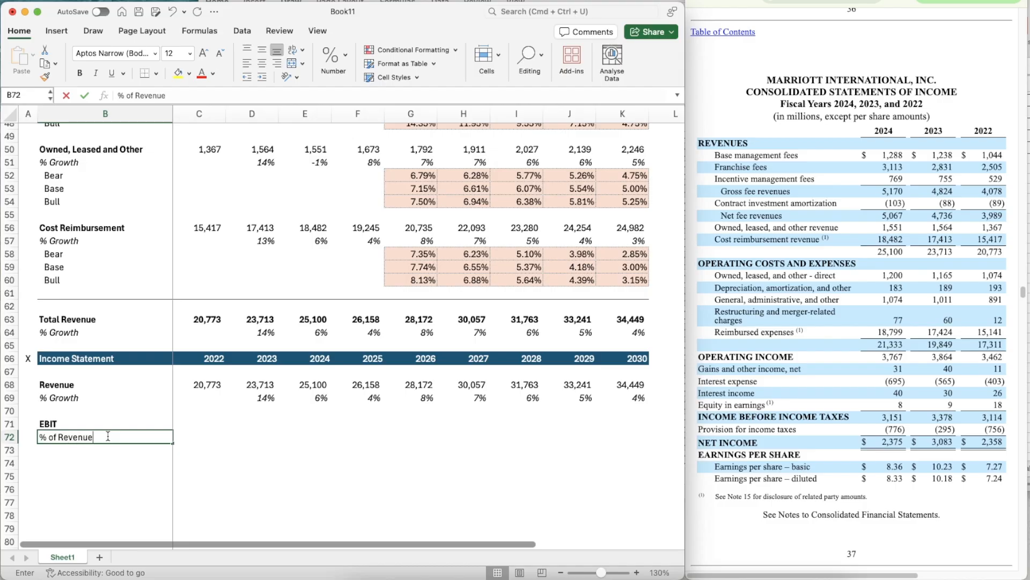
{"action": "key", "text": "Return"}
{"action": "key", "text": "Up"}
{"action": "key", "text": "shift+space"}
{"action": "key", "text": "super+i"}
- Enter 3462 as the 2022 EBIT in C71 and format it with a thousands separator and no decimals
{"action": "key", "text": "Up"}
{"action": "key", "text": "Right"}
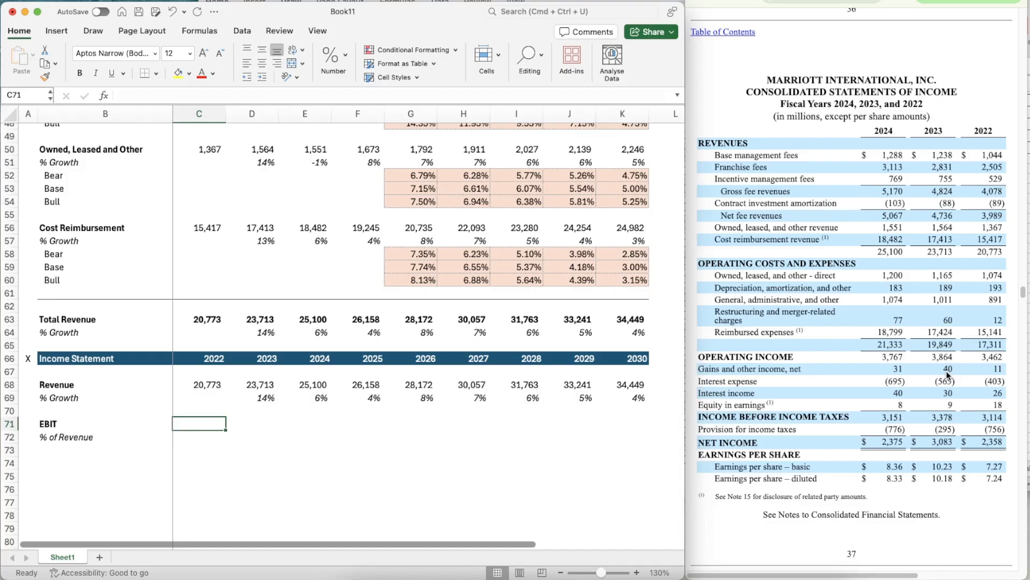
{"action": "key", "text": "Up"}
{"action": "key", "text": "Up"}
{"action": "key", "text": "Up"}
{"action": "key", "text": "Down"}
{"action": "key", "text": "Down"}
{"action": "key", "text": "Down"}
{"action": "type", "text": "3462"}
{"action": "key", "text": "ctrl+Return"}
{"action": "key", "text": "ctrl+shift+1"}
{"action": "left_click", "coordinate": [333, 59]}
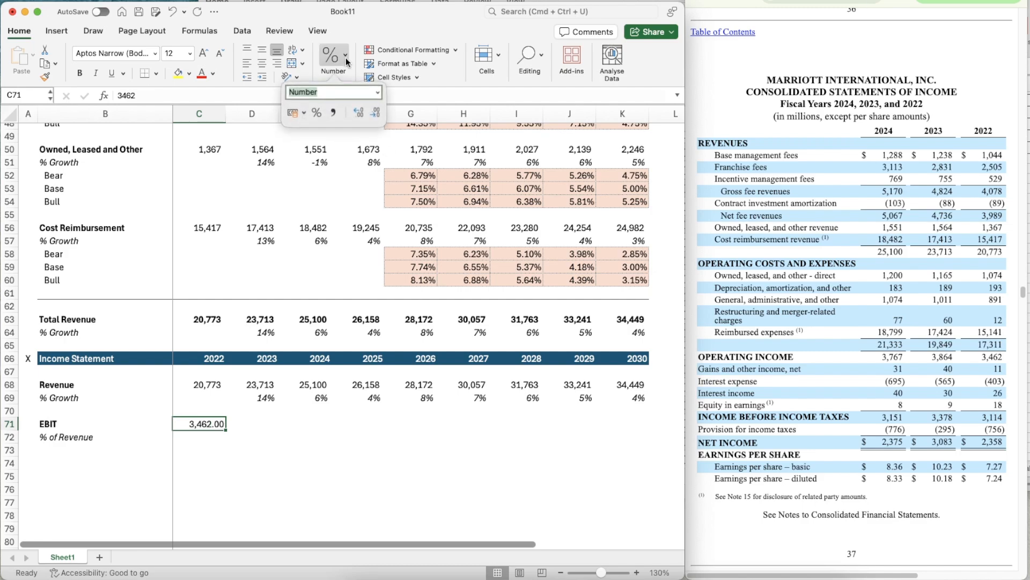
{"action": "double_click", "coordinate": [376, 114]}
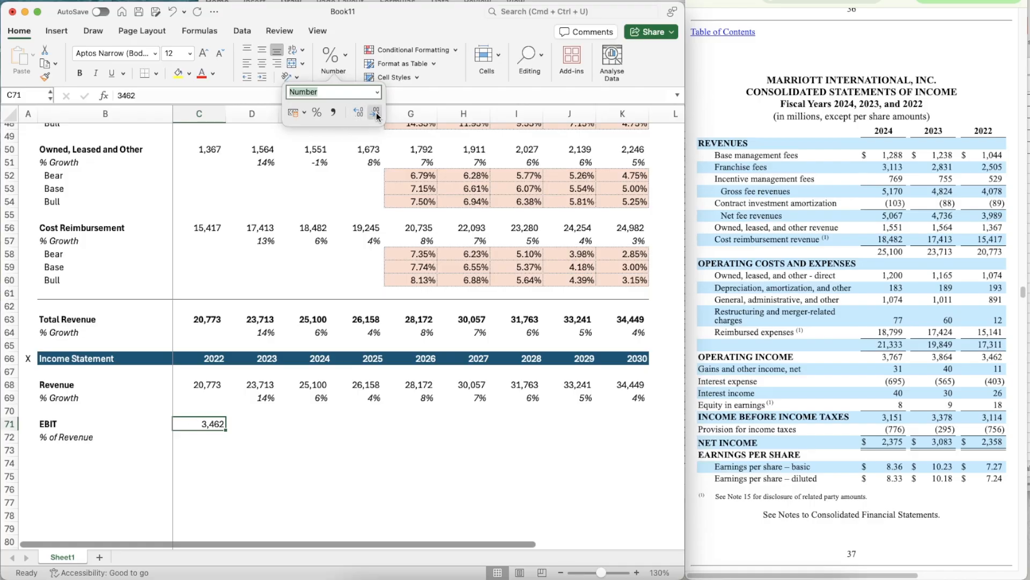
- Enter the 2022 EBIT % of Revenue formula =C71/C68 in C72
{"action": "left_click", "coordinate": [251, 434]}
{"action": "key", "text": "Left"}
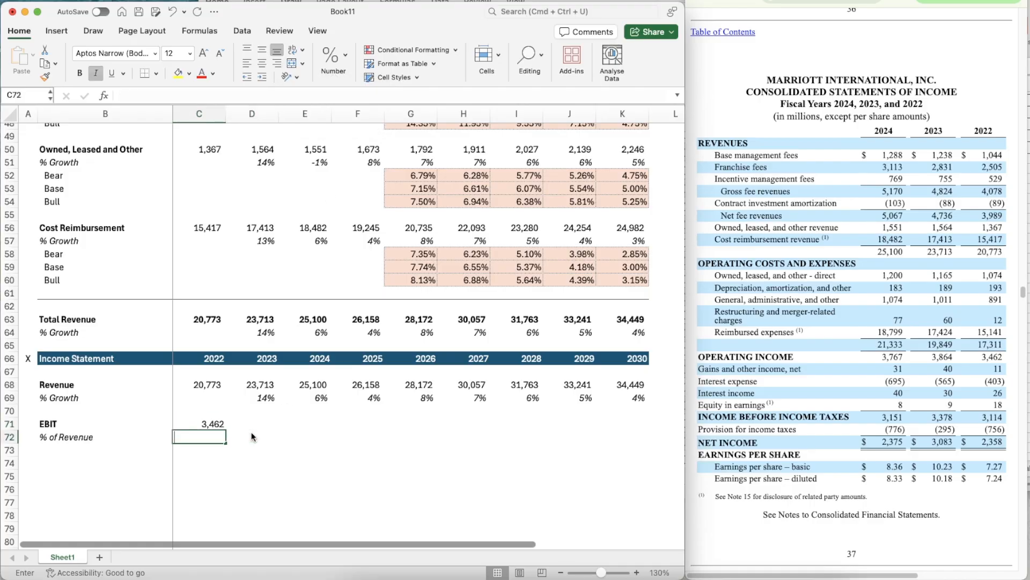
{"action": "type", "text": "="}
{"action": "key", "text": "Up"}
{"action": "type", "text": "/"}
{"action": "key", "text": "Up"}
{"action": "key", "text": "Up"}
- Apply the percentage formatting of D69 to the % of Revenue cell C72
{"action": "key", "text": "Up"}
{"action": "key", "text": "Up"}
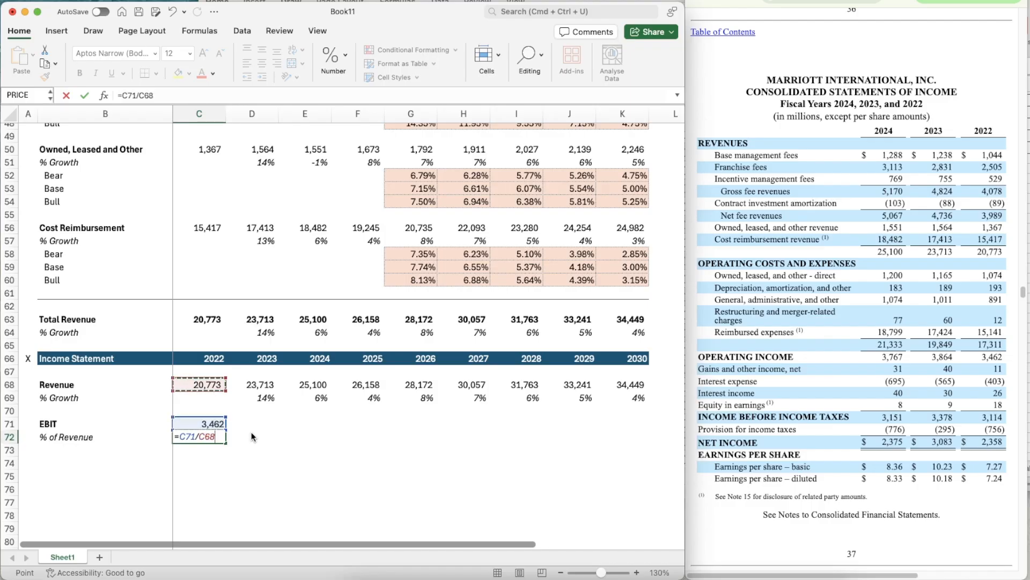
{"action": "key", "text": "Return"}
{"action": "key", "text": "Up"}
{"action": "key", "text": "Up"}
{"action": "key", "text": "Right"}
{"action": "key", "text": "Up"}
{"action": "key", "text": "Up"}
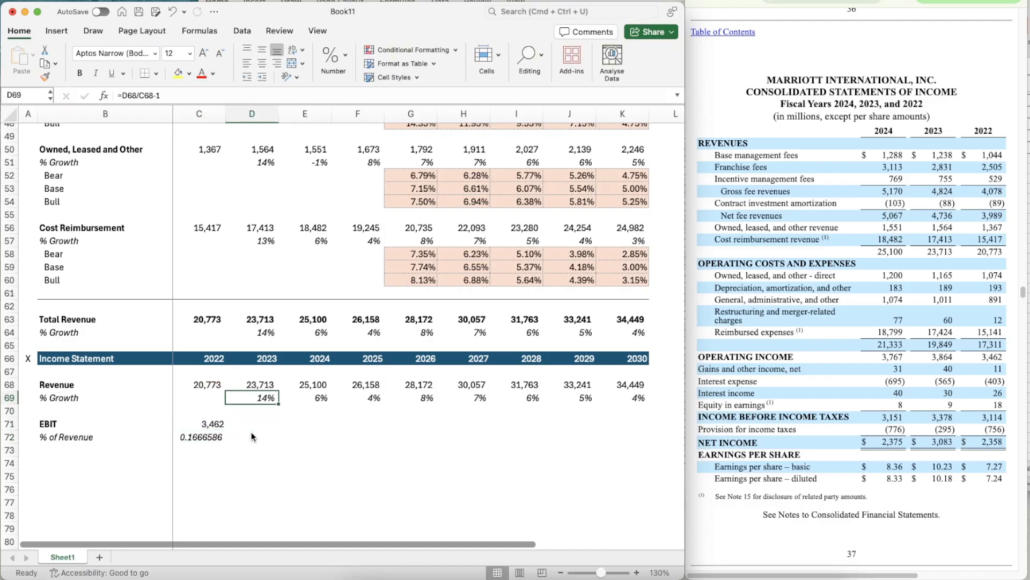
{"action": "key", "text": "shift+super+c"}
{"action": "left_click", "coordinate": [204, 437]}
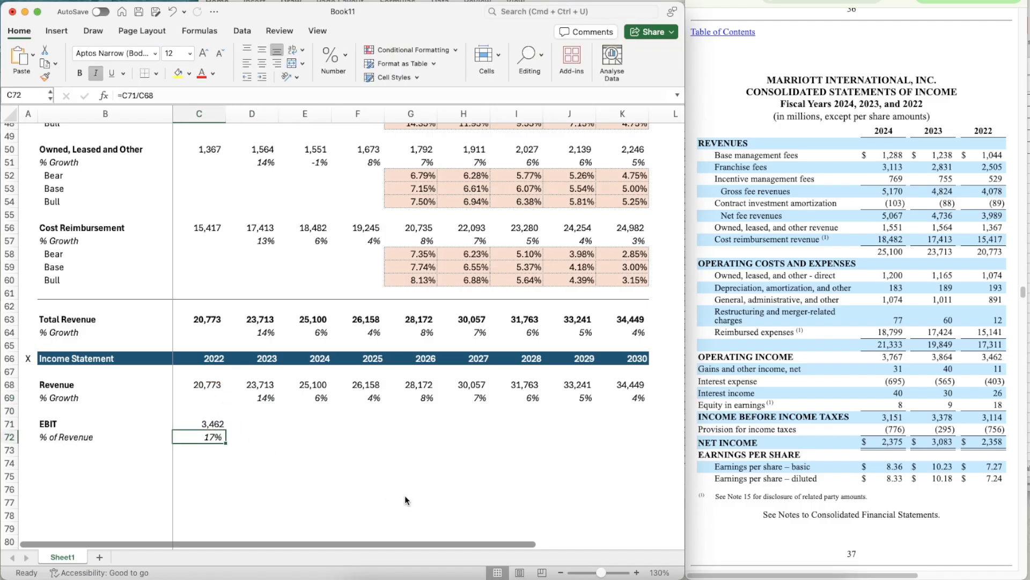
- Copy the % of Revenue formula in C72 across through K72
{"action": "key", "text": "super+c"}
{"action": "key", "text": "shift+Right"}
{"action": "key", "text": "shift+Right"}
{"action": "key", "text": "shift+Right"}
{"action": "key", "text": "shift+Right"}
{"action": "key", "text": "shift+Right"}
{"action": "key", "text": "shift+Right"}
{"action": "key", "text": "shift+Right"}
{"action": "key", "text": "shift+Right"}
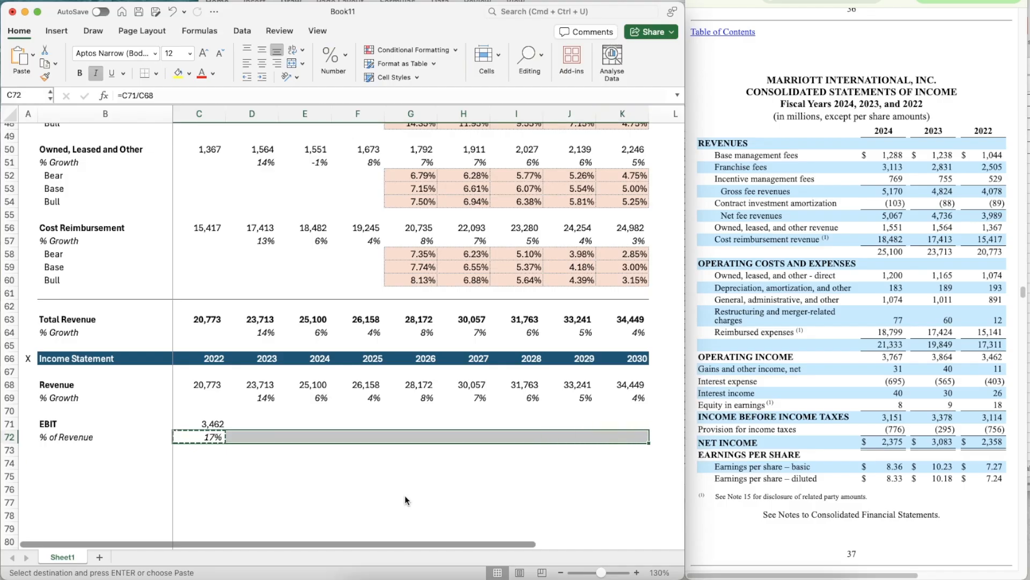
{"action": "key", "text": "super+v"}
- Enter 3864 as the 2023 EBIT in D71
{"action": "key", "text": "Right"}
{"action": "key", "text": "Up"}
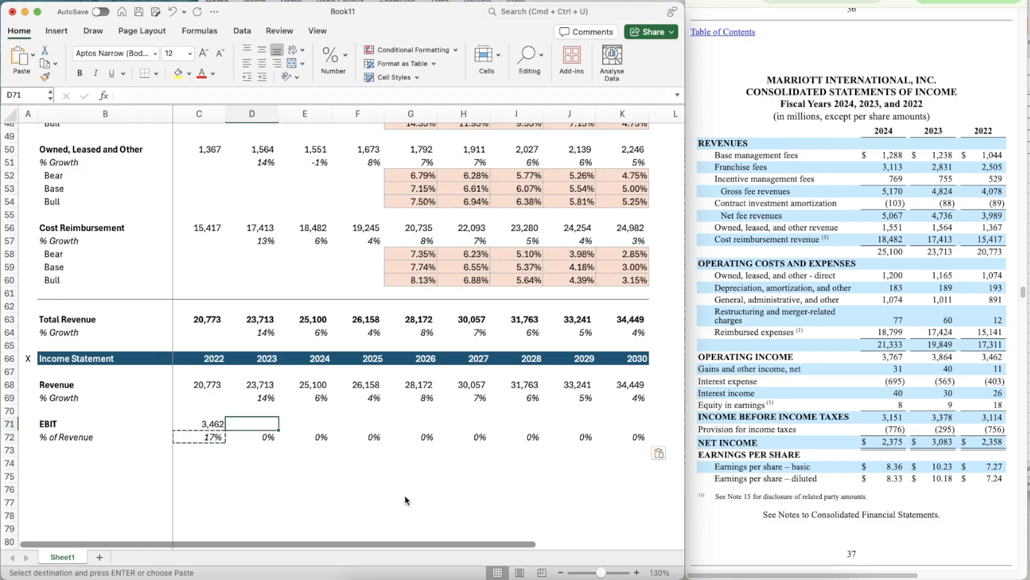
{"action": "key", "text": "Left"}
{"action": "key", "text": "Escape"}
{"action": "key", "text": "Right"}
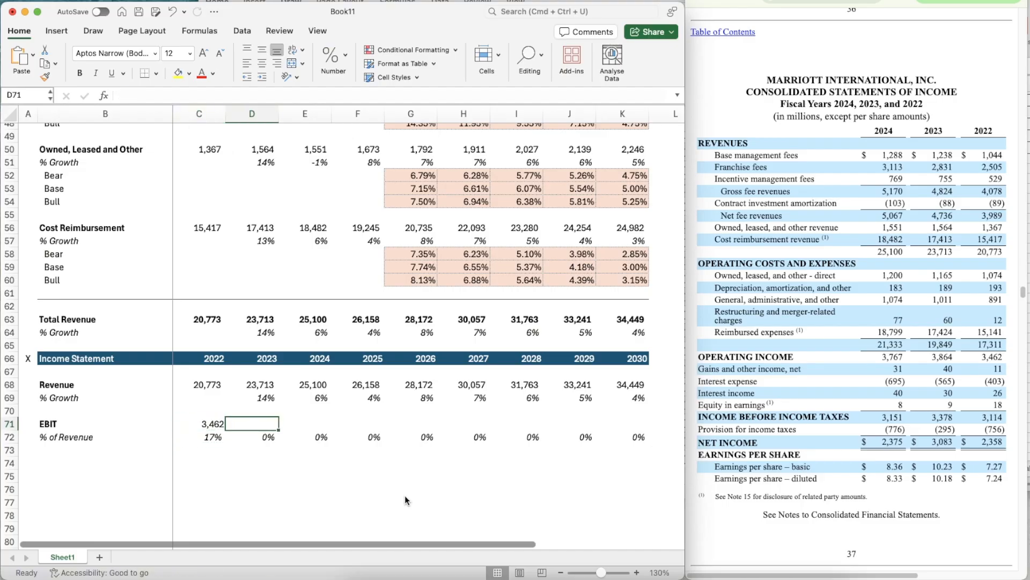
{"action": "key", "text": "super+shift+c"}
{"action": "key", "text": "Escape"}
{"action": "type", "text": "3864"}
{"action": "key", "text": "Return"}
{"action": "key", "text": "Up"}
- Enter 3767 as the 2024 EBIT in E71
{"action": "key", "text": "Right"}
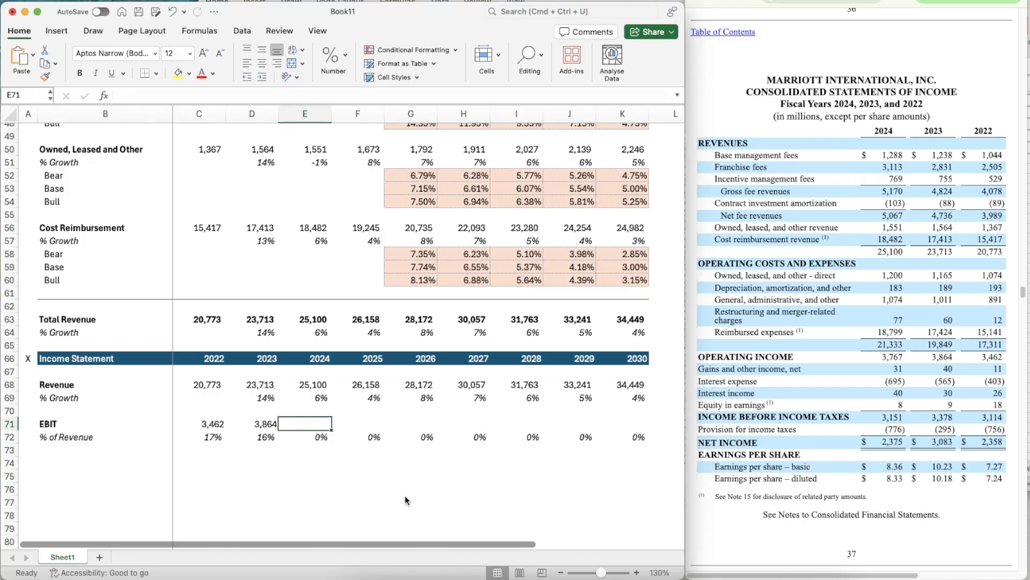
{"action": "type", "text": "3767"}
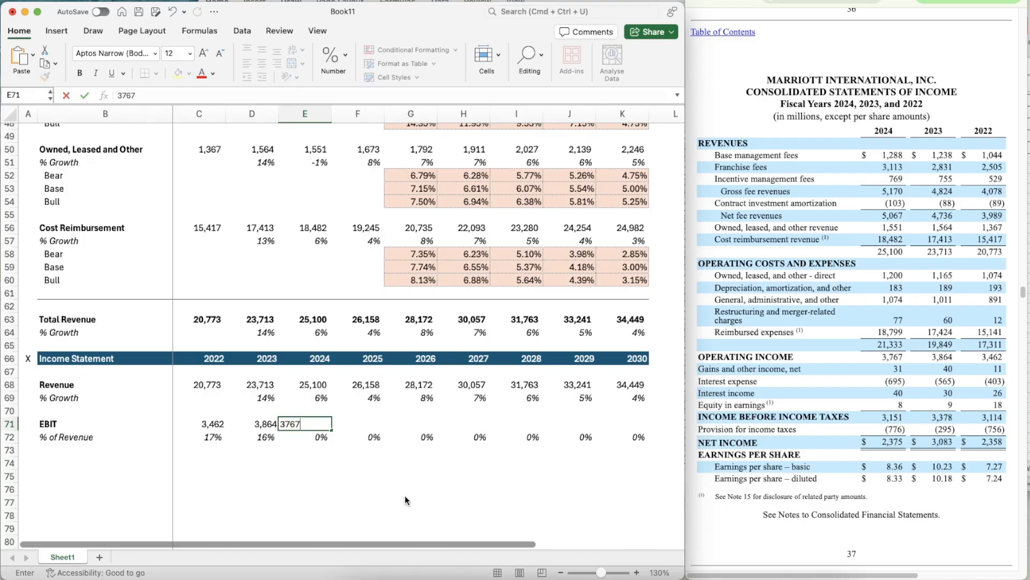
{"action": "key", "text": "Return"}
{"action": "key", "text": "Up"}
{"action": "key", "text": "Right"}
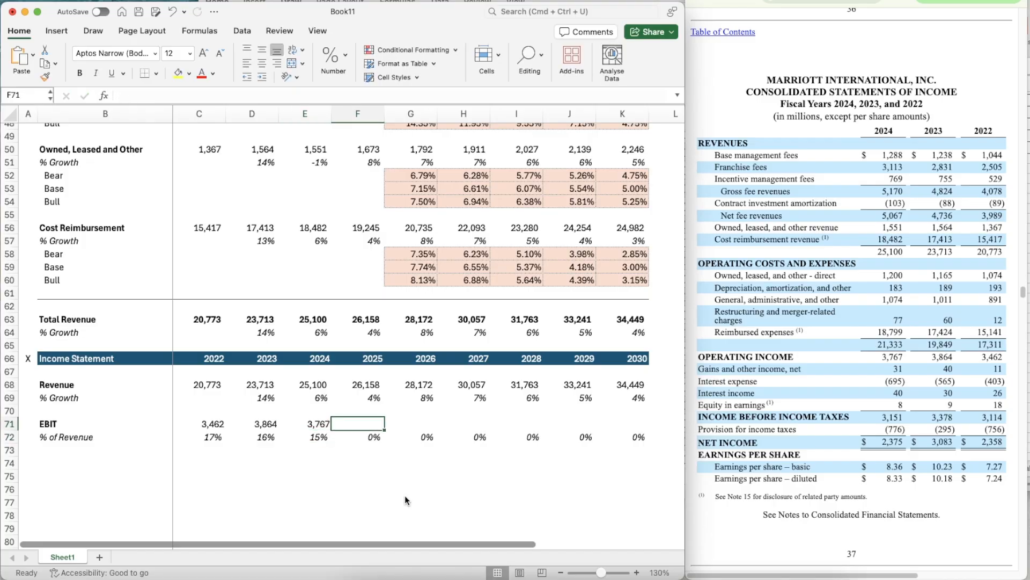
- Bring up the quarterly report's condensed consolidated statements of income beside the workbook
{"action": "key", "text": "Left"}
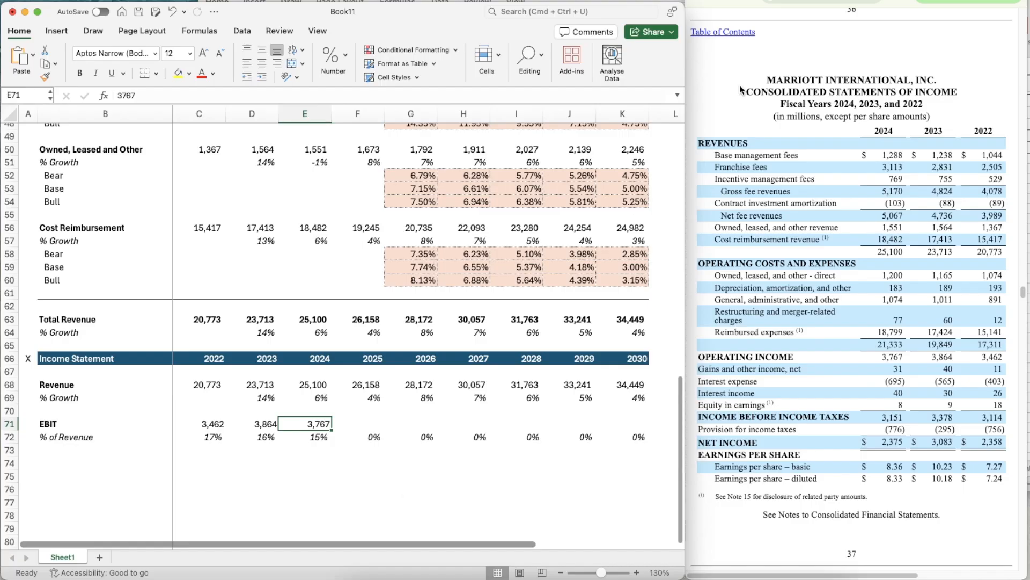
{"action": "left_click", "coordinate": [765, 3]}
{"action": "scroll", "coordinate": [863, 279], "scroll_direction": "down", "scroll_amount": 1}
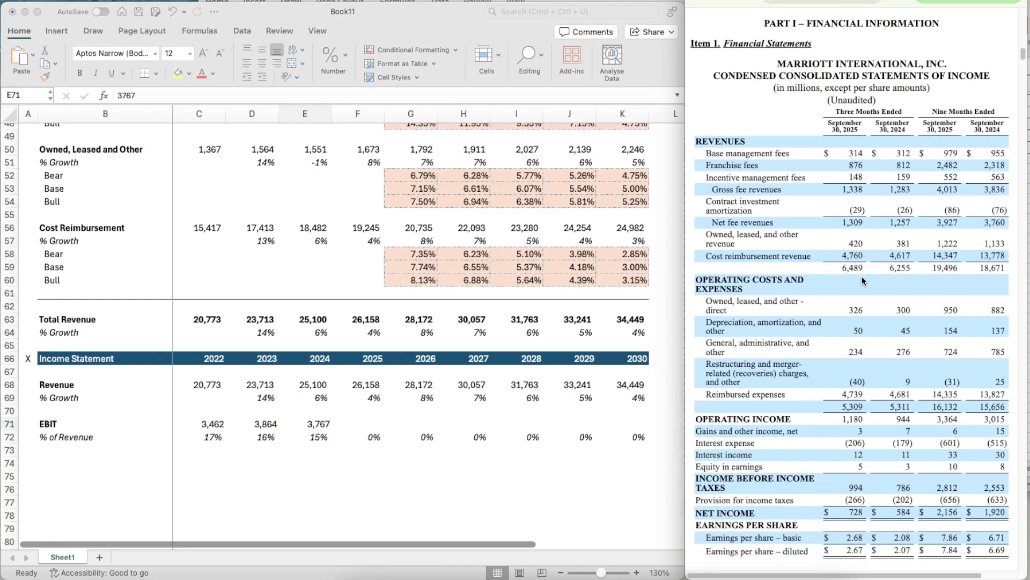
{"action": "left_click", "coordinate": [321, 463]}
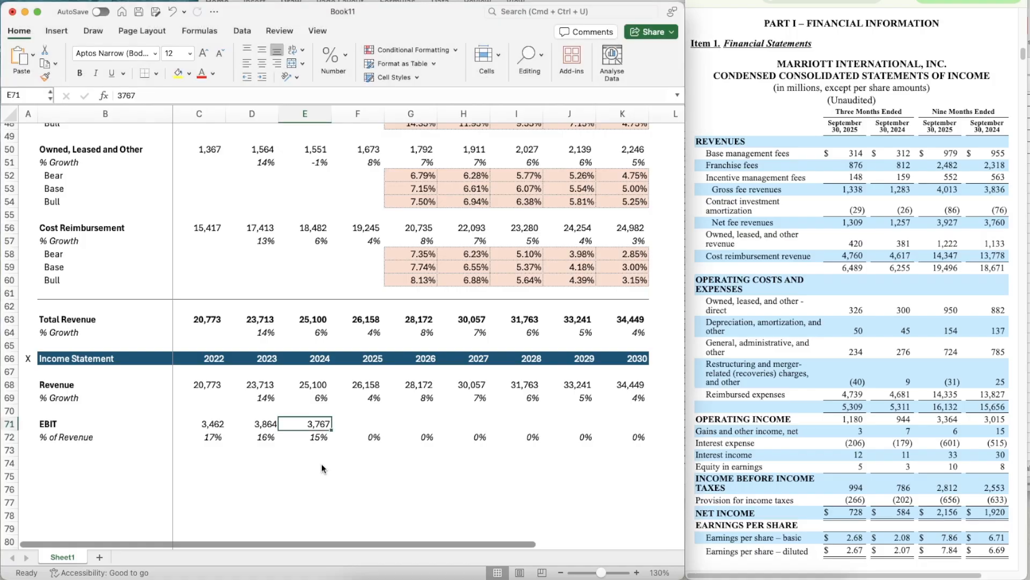
- In scratch cell E74, divide the 2024 EBIT in E71 by the nine-month 2024 operating income, 3015
{"action": "key", "text": "Down"}
{"action": "key", "text": "Down"}
{"action": "key", "text": "Down"}
{"action": "type", "text": "="}
{"action": "key", "text": "Up"}
{"action": "key", "text": "Up"}
{"action": "key", "text": "Up"}
{"action": "key", "text": "Up"}
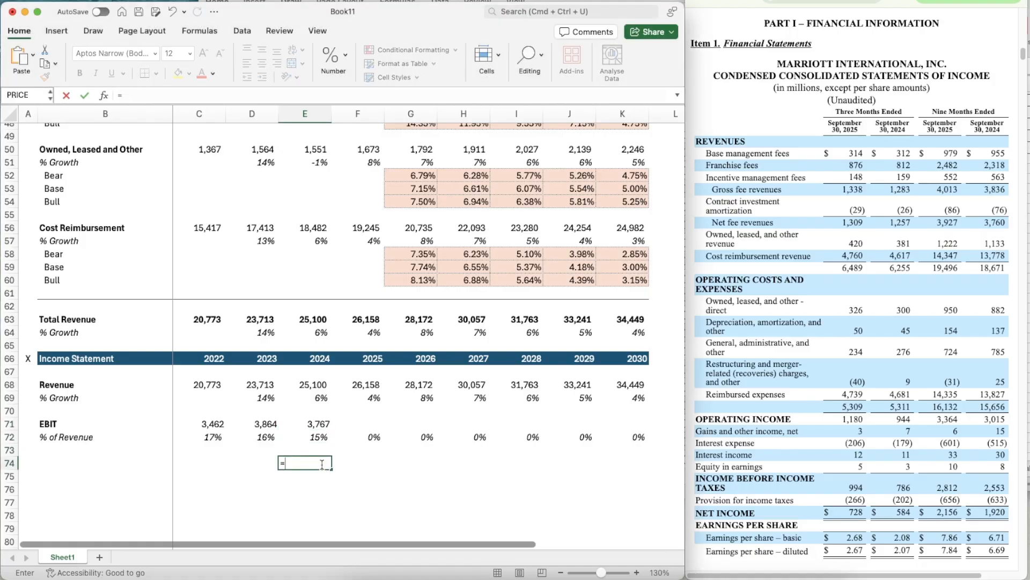
{"action": "key", "text": "Down"}
{"action": "type", "text": "/"}
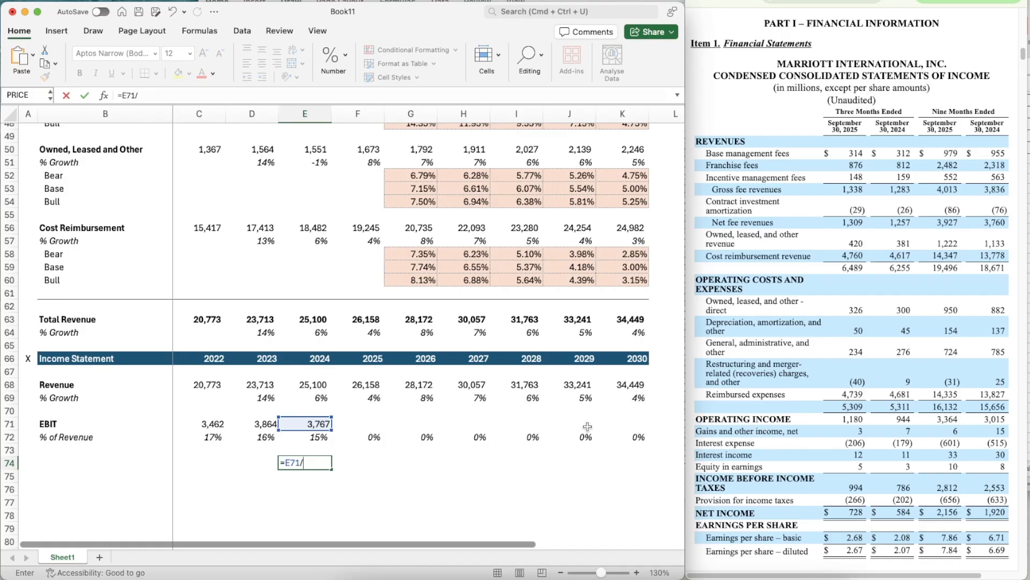
{"action": "type", "text": "3015"}
{"action": "key", "text": "Return"}
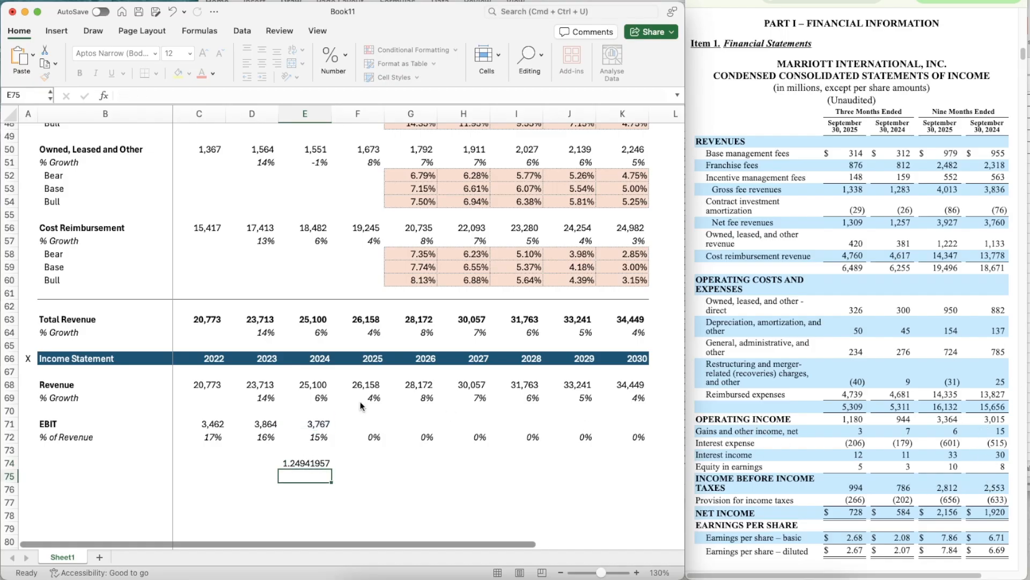
- Enter the 2025 EBIT estimate in F71 as =3364*1.24941957
{"action": "key", "text": "Up"}
{"action": "key", "text": "Right"}
{"action": "key", "text": "Right"}
{"action": "key", "text": "Up"}
{"action": "key", "text": "Up"}
{"action": "key", "text": "Up"}
{"action": "key", "text": "Left"}
{"action": "type", "text": "="}
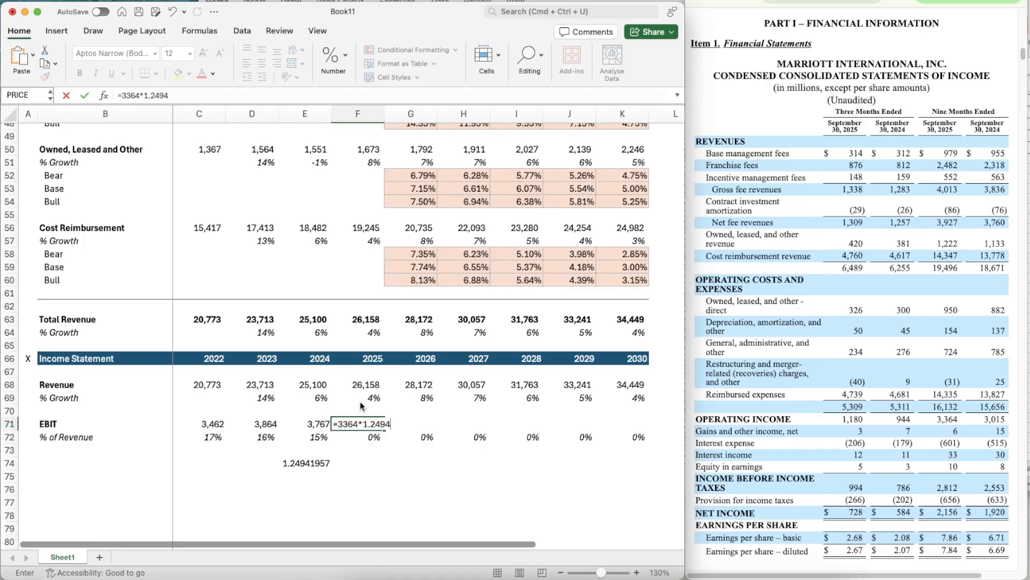
{"action": "type", "text": "41957"}
{"action": "key", "text": "Return"}
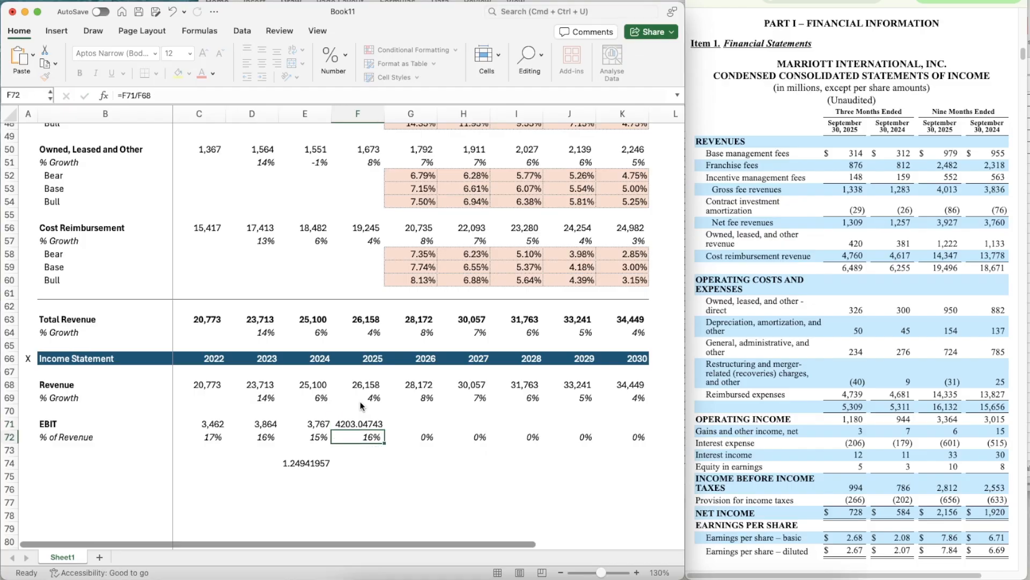
- Apply the number formatting of E71 to the 2025 EBIT cell F71
{"action": "key", "text": "Up"}
{"action": "key", "text": "Left"}
{"action": "key", "text": "super+shift+c"}
{"action": "key", "text": "Right"}
{"action": "key", "text": "super+shift+v"}
- Clear the scratch ratio from cell E74
{"action": "key", "text": "Down"}
{"action": "key", "text": "Left"}
{"action": "key", "text": "Down"}
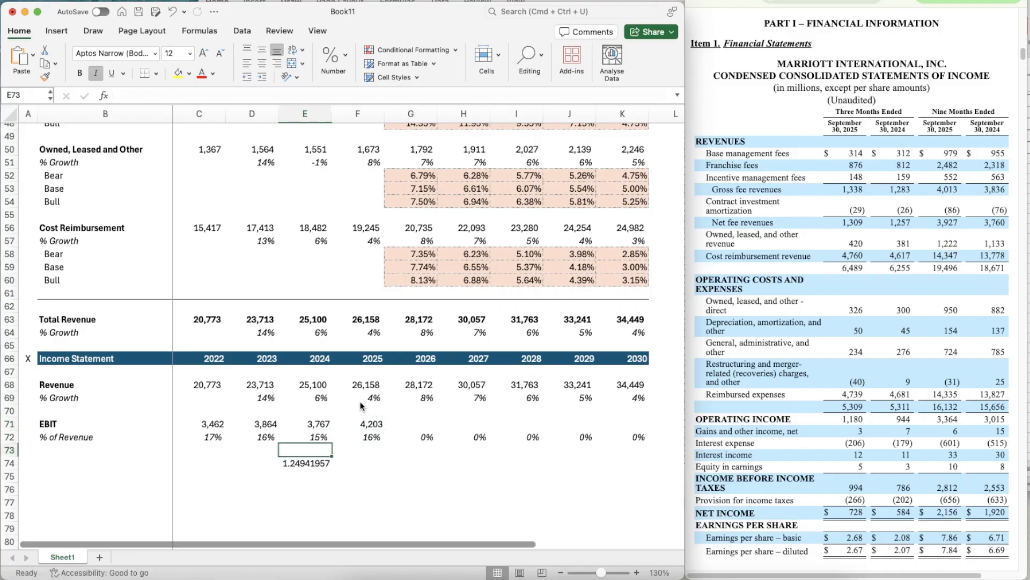
{"action": "key", "text": "Down"}
{"action": "key", "text": "Delete"}
- Project the 2026 EBIT margin in G72 as the average of the prior three years, =AVERAGE(D72:F72)
{"action": "key", "text": "Right"}
{"action": "key", "text": "Right"}
{"action": "key", "text": "Up"}
{"action": "key", "text": "Up"}
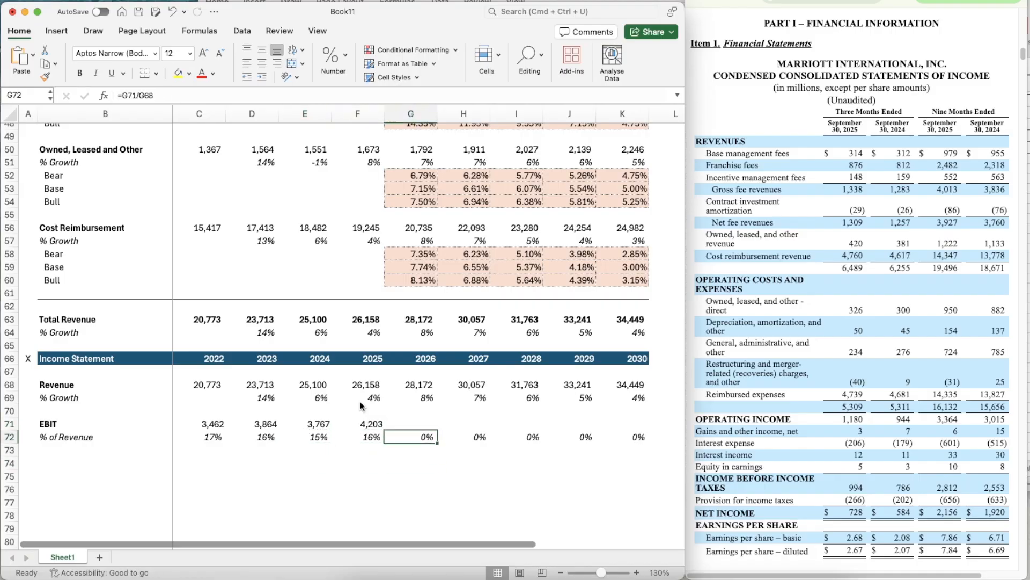
{"action": "type", "text": "=average("}
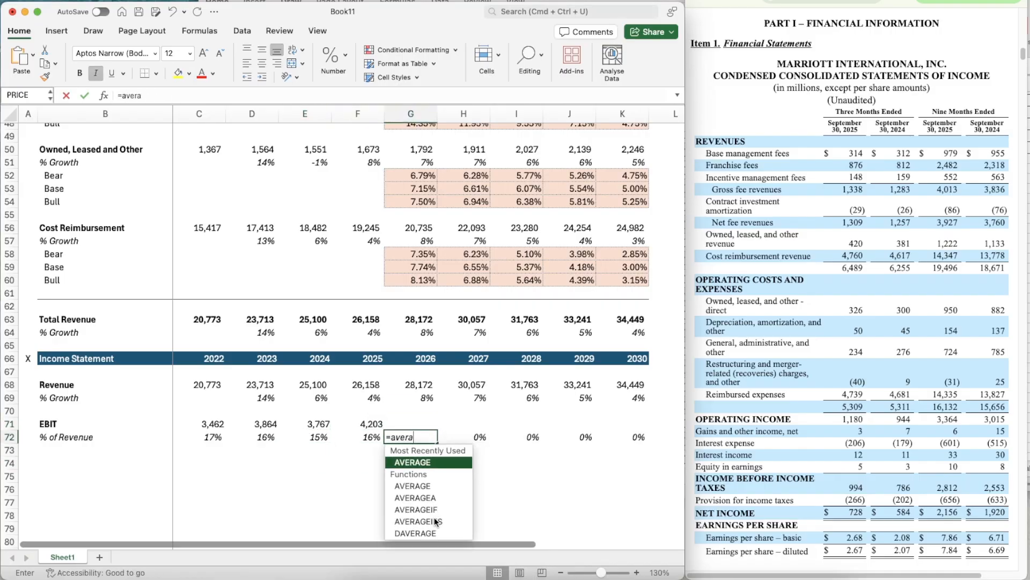
{"action": "key", "text": "Left"}
{"action": "key", "text": "shift+Left"}
{"action": "key", "text": "shift+Left"}
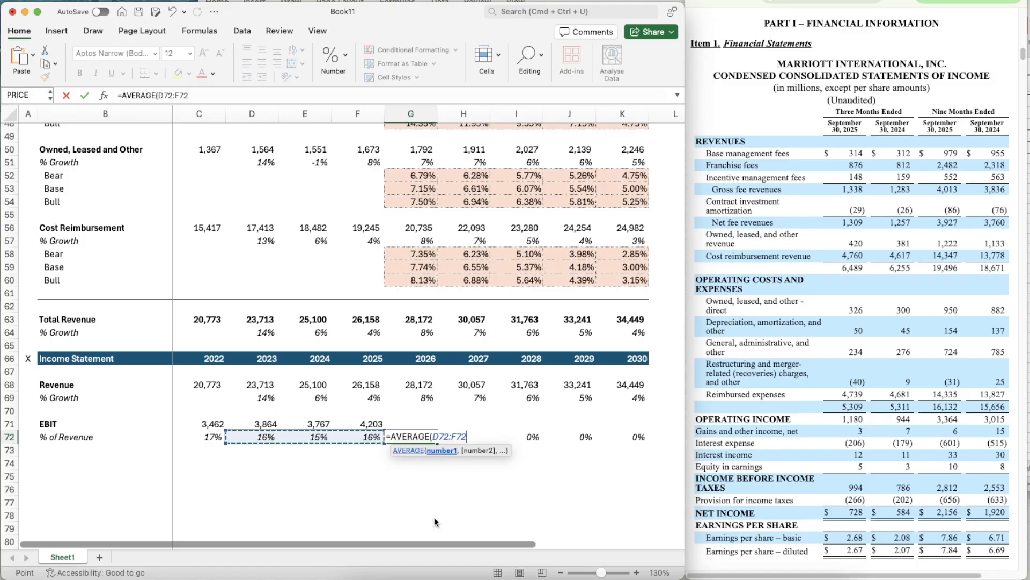
{"action": "key", "text": "Return"}
- Copy the averaged EBIT margin formula in G72 across through K72
{"action": "key", "text": "Up"}
{"action": "key", "text": "super+c"}
{"action": "key", "text": "shift+Right"}
{"action": "key", "text": "shift+Right"}
{"action": "key", "text": "shift+Right"}
{"action": "key", "text": "shift+Right"}
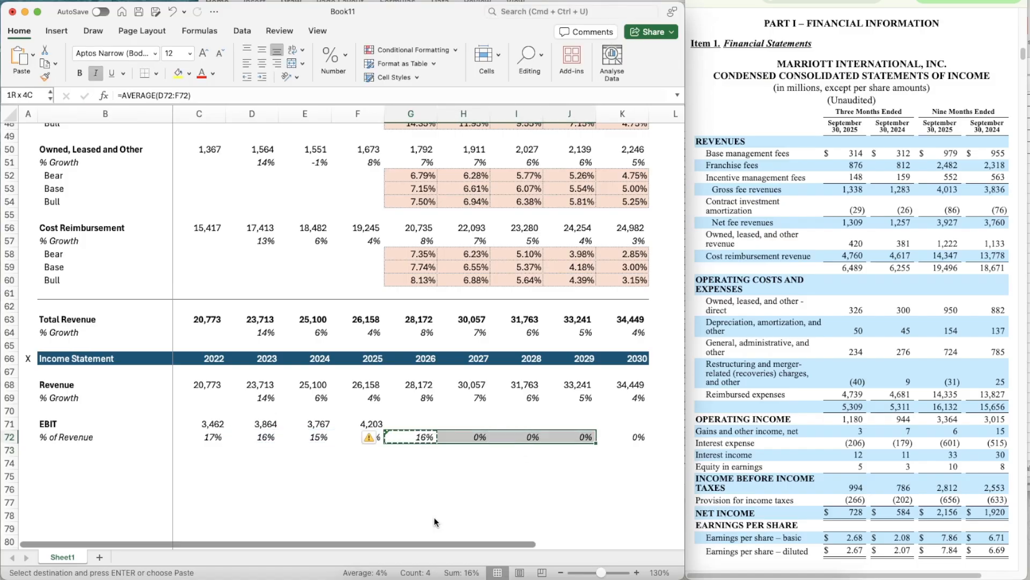
{"action": "key", "text": "super+v"}
- Calculate the 2026 EBIT in G71 as revenue times margin, =G68*G72
{"action": "key", "text": "Up"}
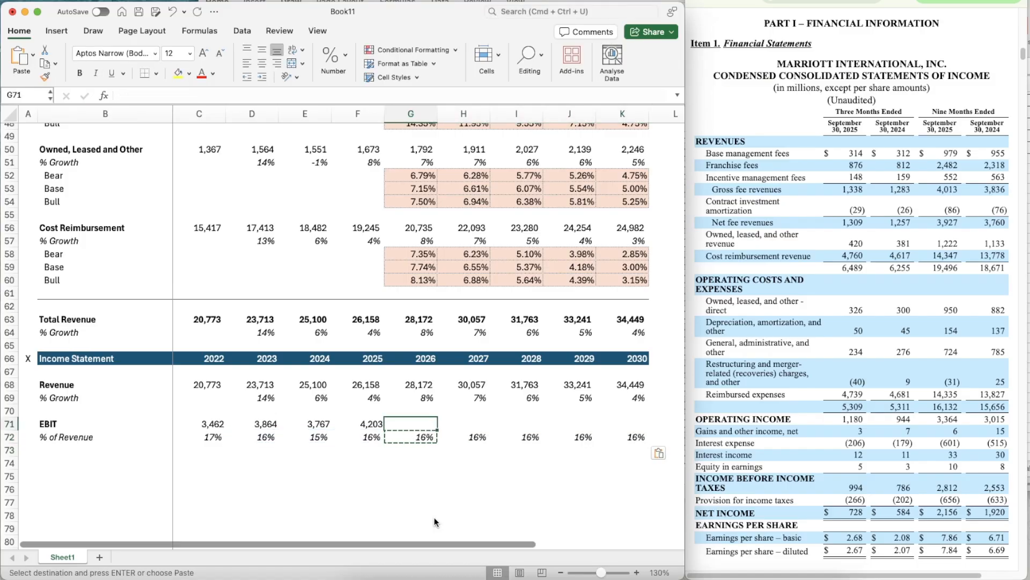
{"action": "type", "text": "="}
{"action": "key", "text": "Up"}
{"action": "key", "text": "Up"}
{"action": "key", "text": "Up"}
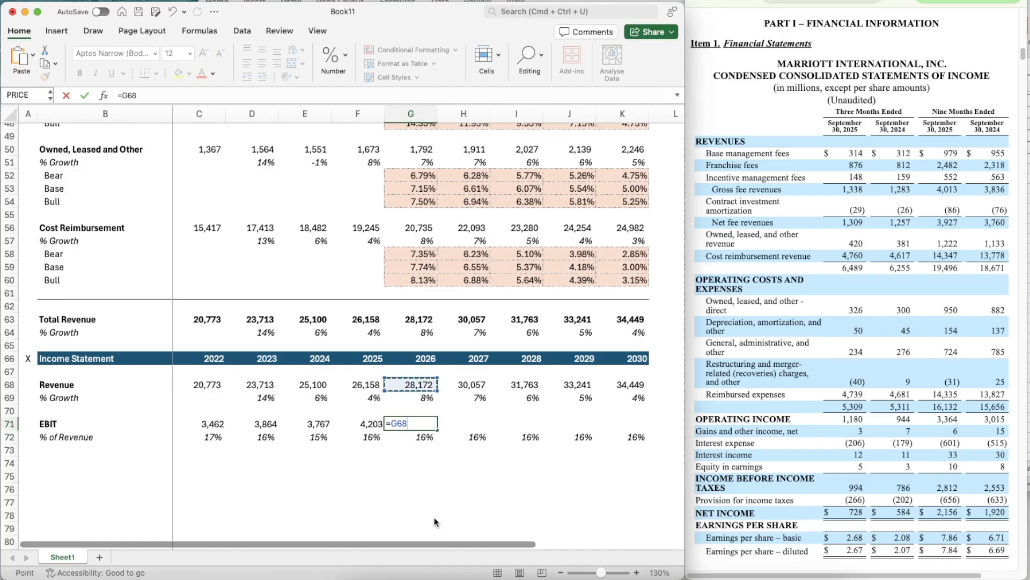
{"action": "scroll", "coordinate": [434, 517], "scroll_direction": "down", "scroll_amount": 3}
{"action": "type", "text": "*"}
{"action": "key", "text": "Down"}
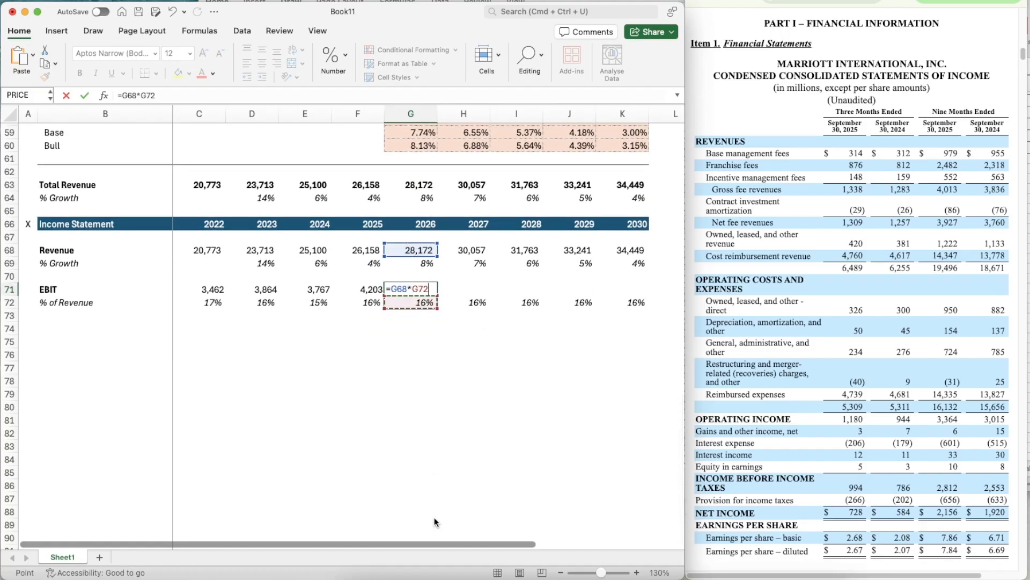
{"action": "key", "text": "Return"}
- Apply the number formatting of F71 to the 2026 EBIT cell G71
{"action": "key", "text": "Up"}
{"action": "key", "text": "Left"}
{"action": "key", "text": "super+shift+c"}
{"action": "key", "text": "Right"}
{"action": "key", "text": "super+shift+v"}
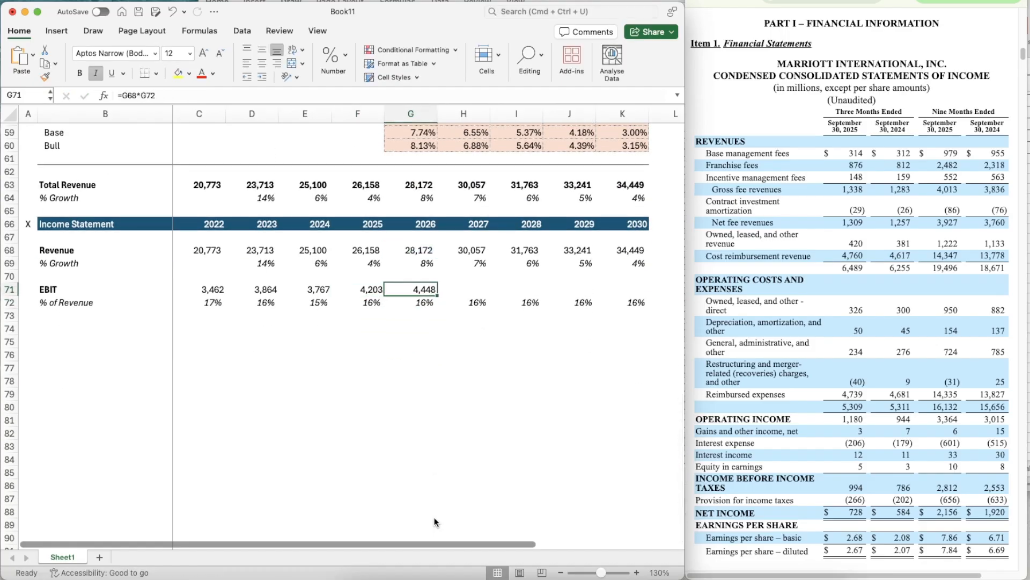
- Copy the EBIT formula in G71 across through K71
{"action": "key", "text": "super+c"}
{"action": "key", "text": "shift+Right"}
{"action": "key", "text": "shift+Right"}
{"action": "key", "text": "shift+Right"}
{"action": "key", "text": "shift+Right"}
{"action": "key", "text": "super+v"}
- Add the row label Taxes in B74 and make it bold
{"action": "key", "text": "Down"}
{"action": "key", "text": "Down"}
{"action": "key", "text": "Down"}
{"action": "key", "text": "Left"}
{"action": "key", "text": "Left"}
{"action": "key", "text": "Left"}
{"action": "key", "text": "Left"}
{"action": "key", "text": "Left"}
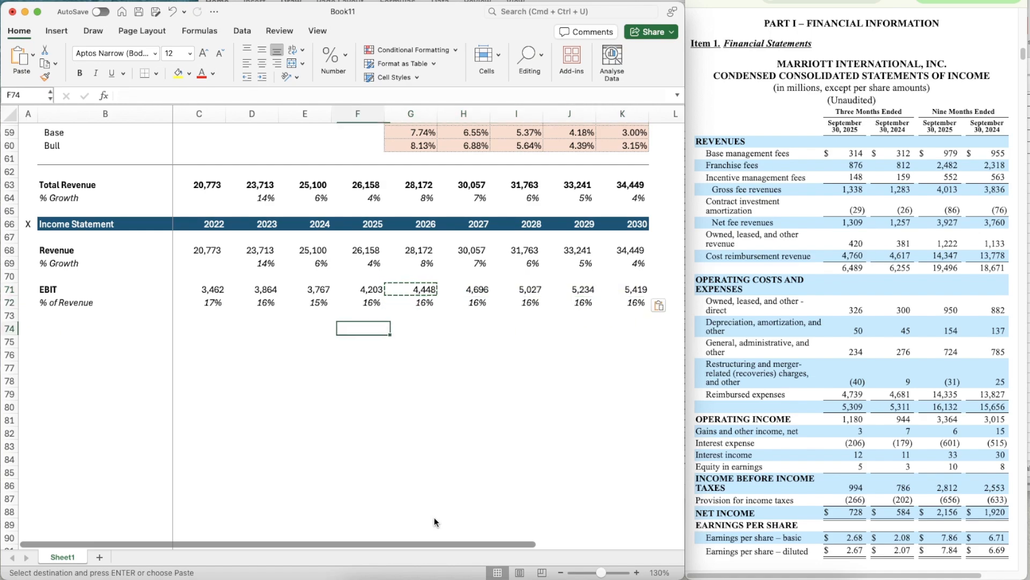
{"action": "type", "text": "Taxes"}
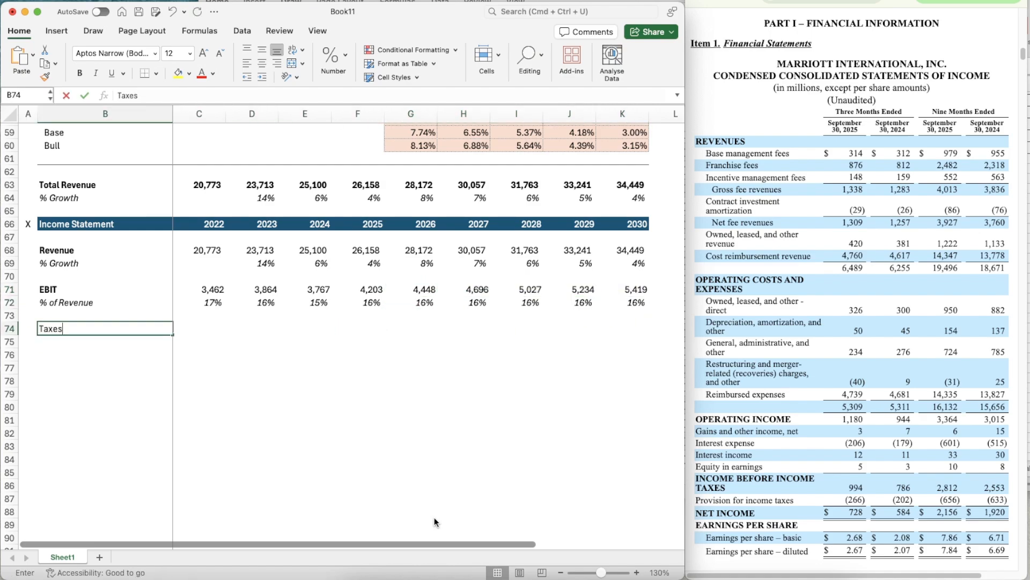
{"action": "key", "text": "Return"}
{"action": "key", "text": "Up"}
{"action": "key", "text": "super+b"}
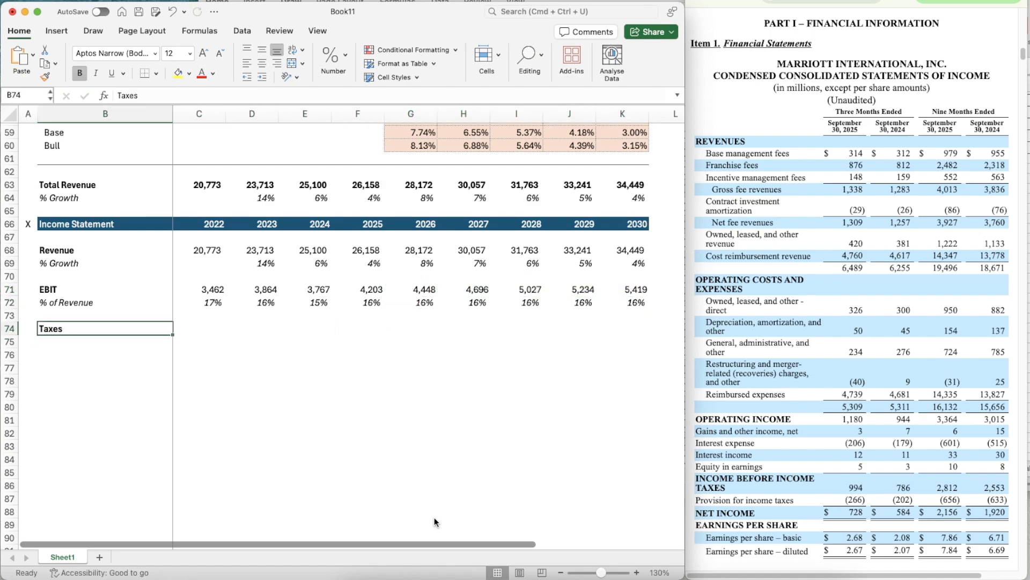
- Add the label % of EBIT in B75 and italicize the whole row 75
{"action": "key", "text": "Down"}
{"action": "key", "text": "Up"}
{"action": "key", "text": "Up"}
{"action": "key", "text": "Up"}
{"action": "key", "text": "Down"}
{"action": "key", "text": "Down"}
{"action": "key", "text": "Down"}
{"action": "key", "text": "super+b"}
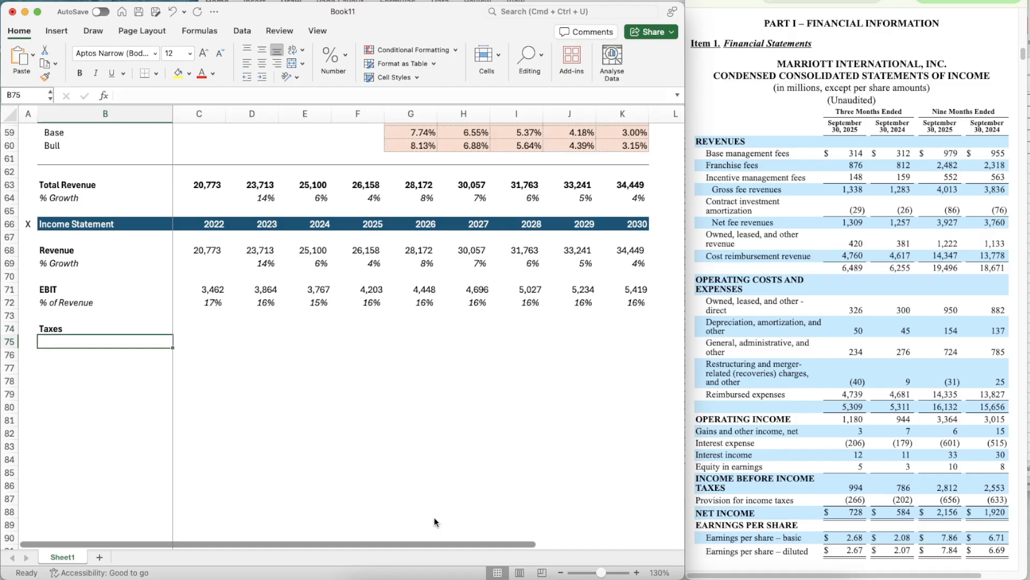
{"action": "type", "text": "% of EBIT"}
{"action": "key", "text": "Return"}
{"action": "key", "text": "Up"}
{"action": "key", "text": "shift+space"}
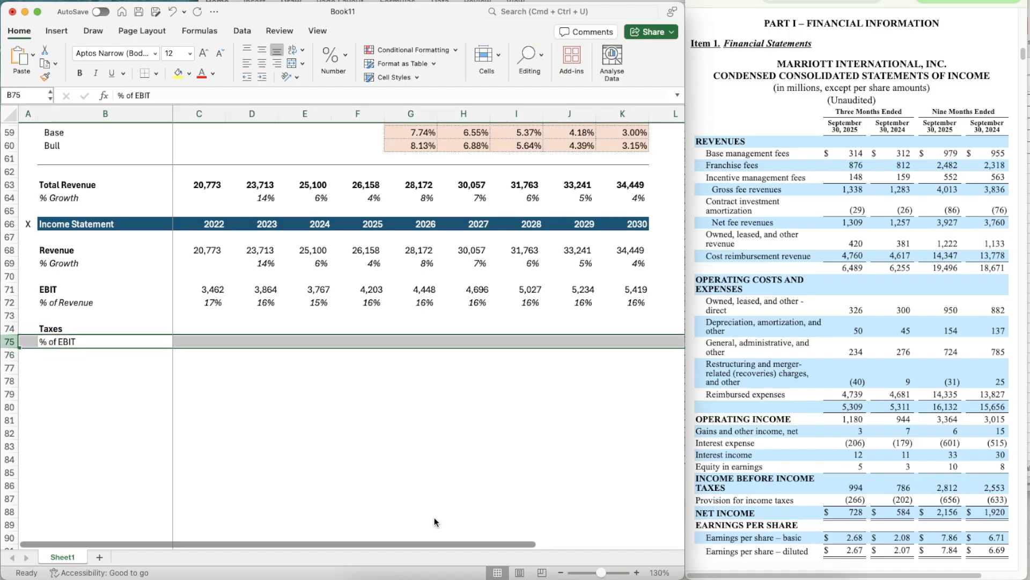
{"action": "key", "text": "super+i"}
- Bring up the annual report's statements of income and enter 756 as the 2022 taxes in C74
{"action": "key", "text": "Up"}
{"action": "key", "text": "Right"}
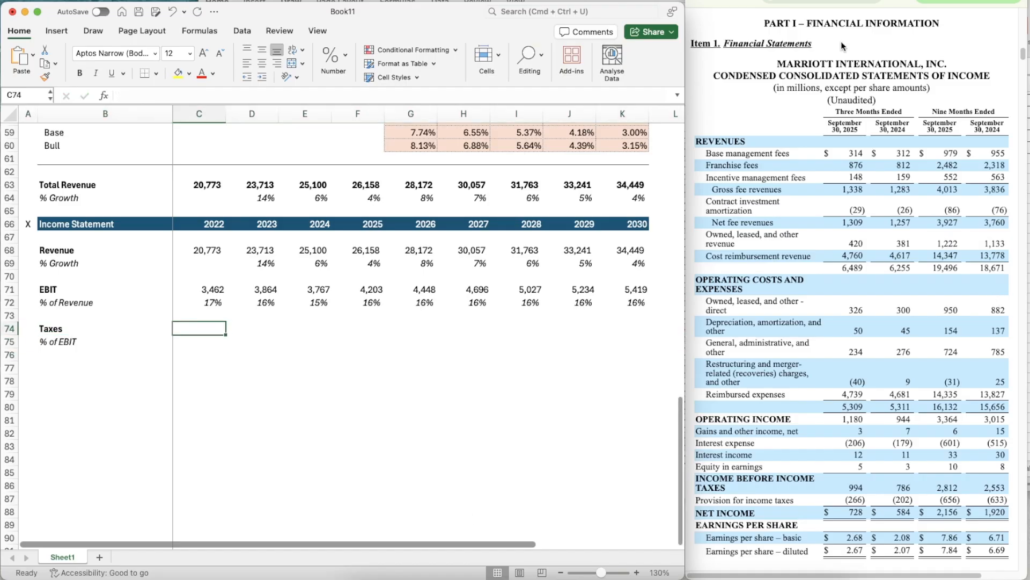
{"action": "left_click", "coordinate": [805, 2]}
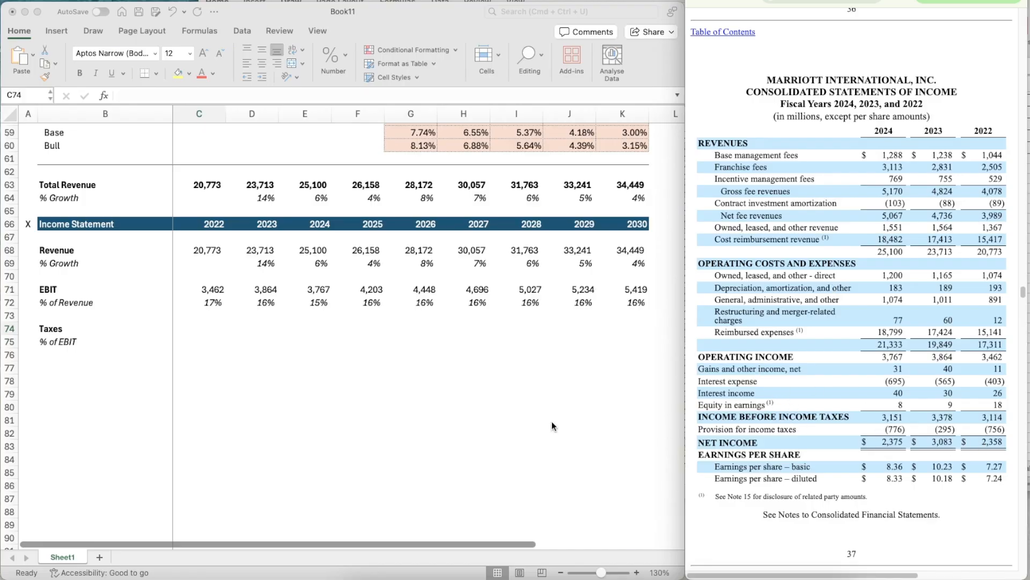
{"action": "left_click", "coordinate": [206, 331]}
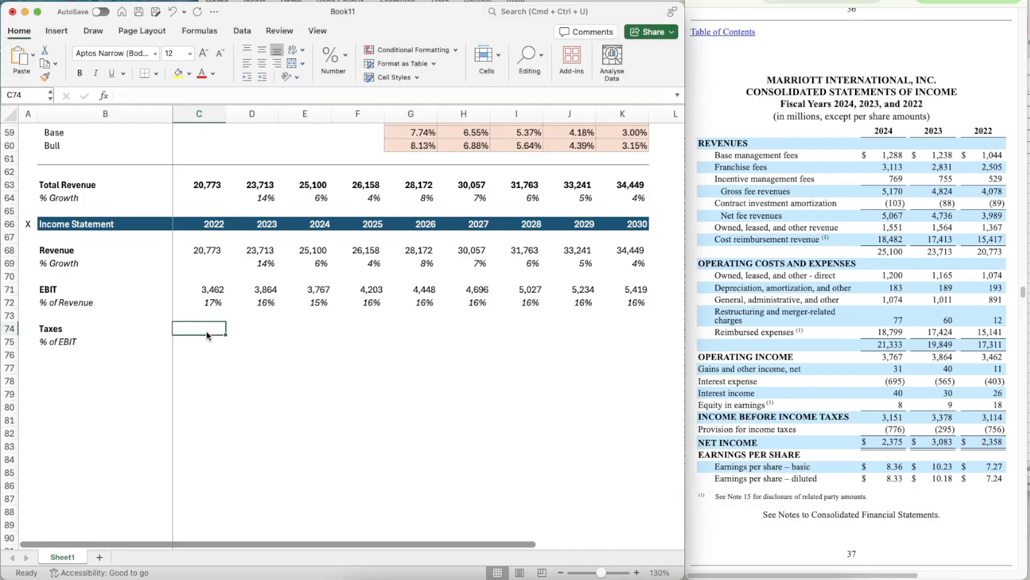
{"action": "type", "text": "756"}
{"action": "key", "text": "ctrl+Return"}
- Apply the number formatting of the EBIT cell C71 to the 2022 taxes in C74
{"action": "key", "text": "ctrl+shift+1"}
{"action": "key", "text": "Up"}
{"action": "key", "text": "Up"}
{"action": "key", "text": "Up"}
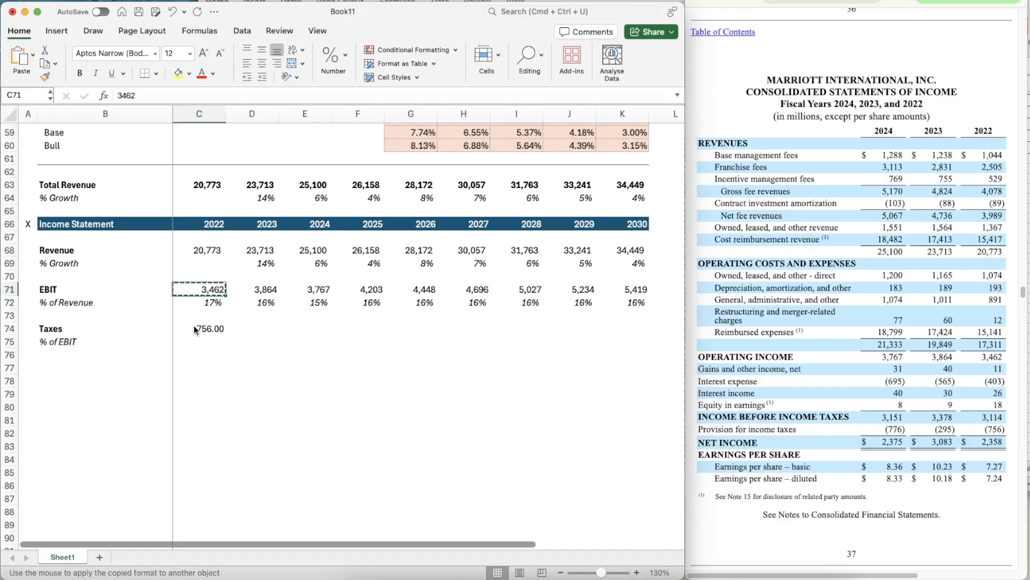
{"action": "left_click", "coordinate": [194, 325]}
{"action": "key", "text": "ctrl+shift+asciitilde"}
- Enter 295 as the 2023 taxes in D74 and 776 as the 2024 taxes in E74
{"action": "key", "text": "Right"}
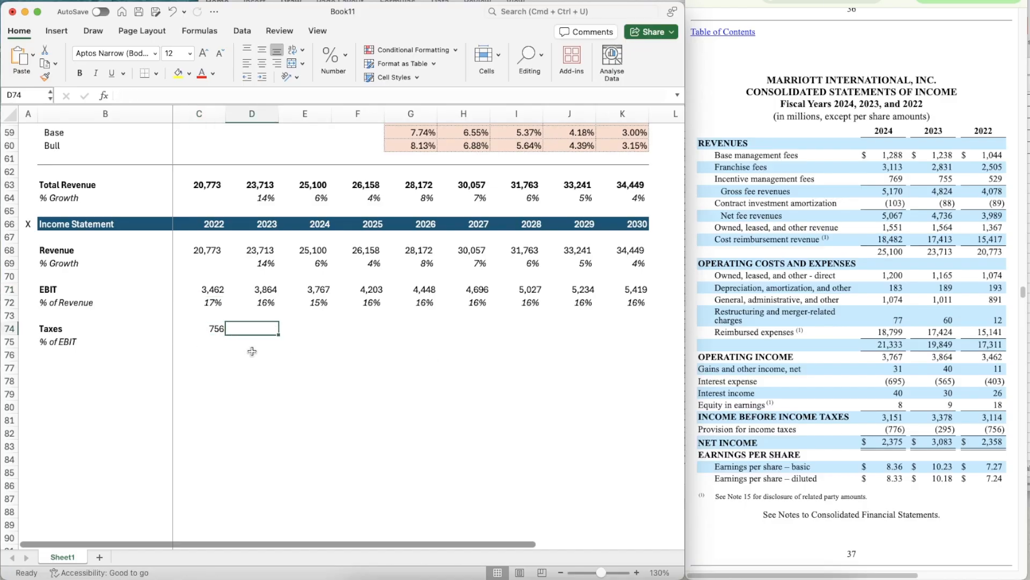
{"action": "key", "text": "Left"}
{"action": "key", "text": "Right"}
{"action": "key", "text": "Right"}
{"action": "key", "text": "Left"}
{"action": "type", "text": "29"}
{"action": "key", "text": "Right"}
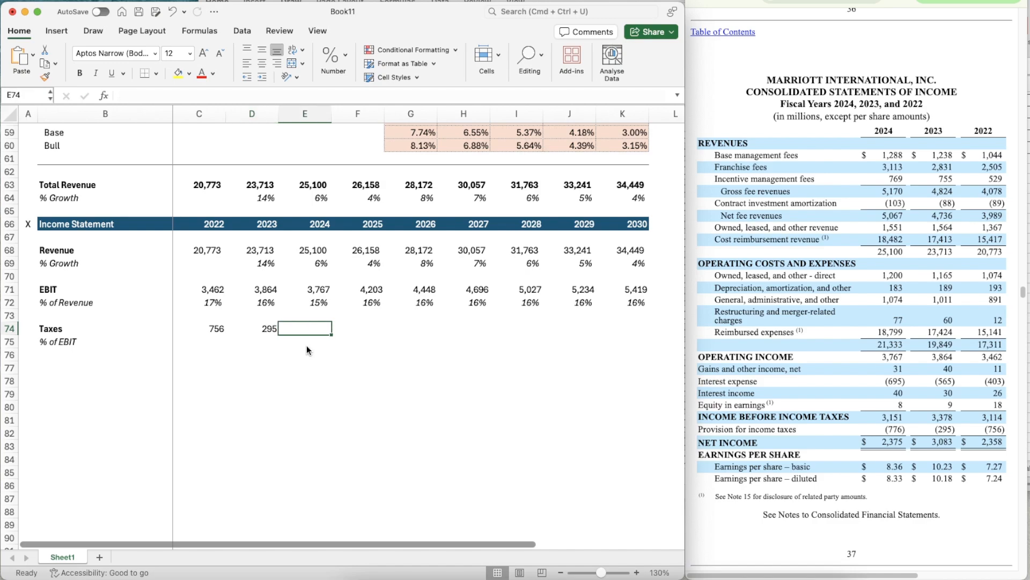
{"action": "type", "text": "776"}
{"action": "key", "text": "Return"}
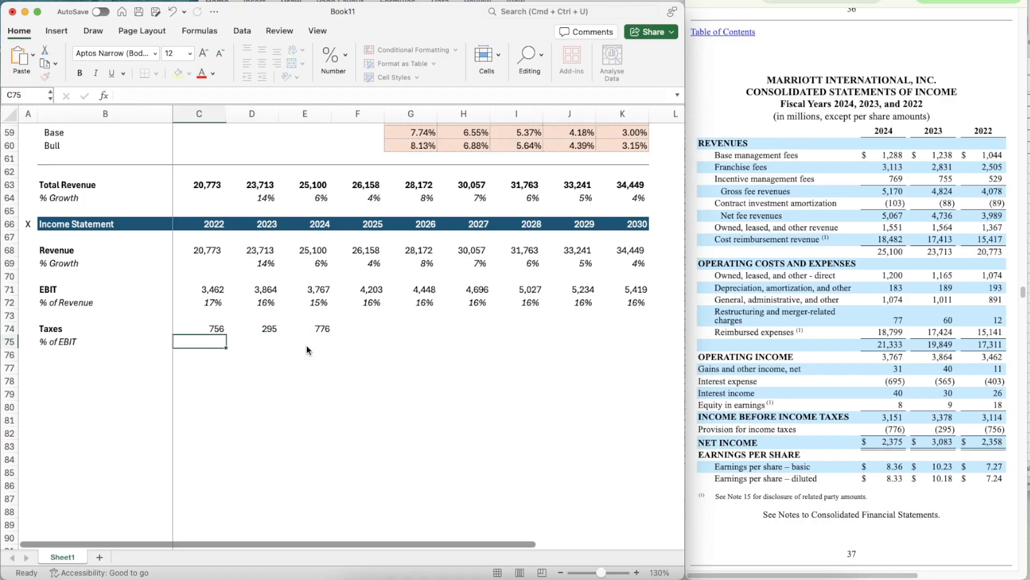
- Calculate the 2022 taxes as a percentage of EBIT in C75 with =C74/C71
{"action": "type", "text": "="}
{"action": "key", "text": "Up"}
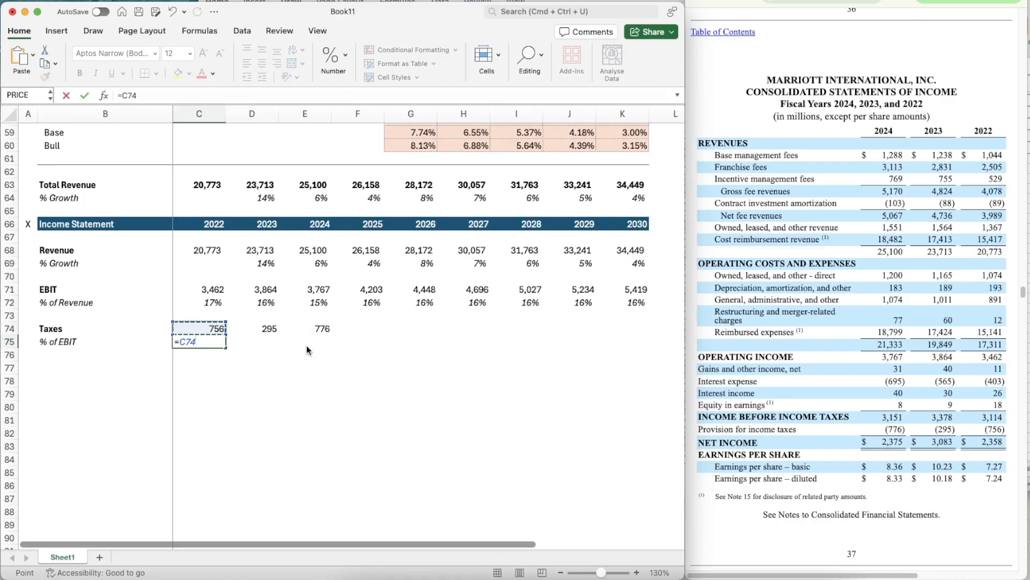
{"action": "type", "text": "/"}
{"action": "key", "text": "Up"}
{"action": "key", "text": "Up"}
{"action": "key", "text": "Up"}
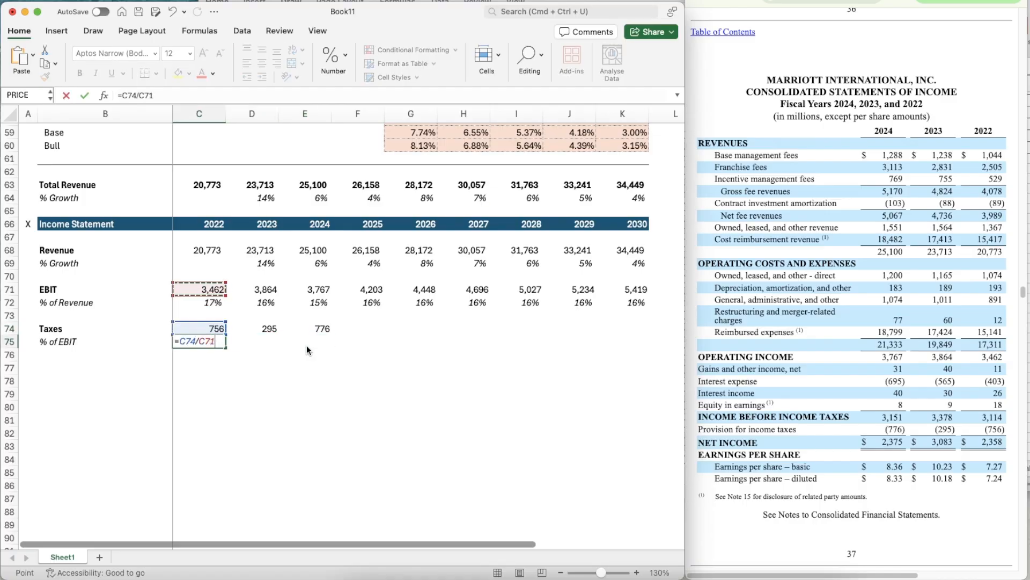
{"action": "key", "text": "Return"}
- Apply the percentage formatting of C72 to the % of EBIT cell C75
{"action": "key", "text": "Up"}
{"action": "key", "text": "Up"}
{"action": "key", "text": "Up"}
{"action": "key", "text": "Up"}
{"action": "key", "text": "super+shift+c"}
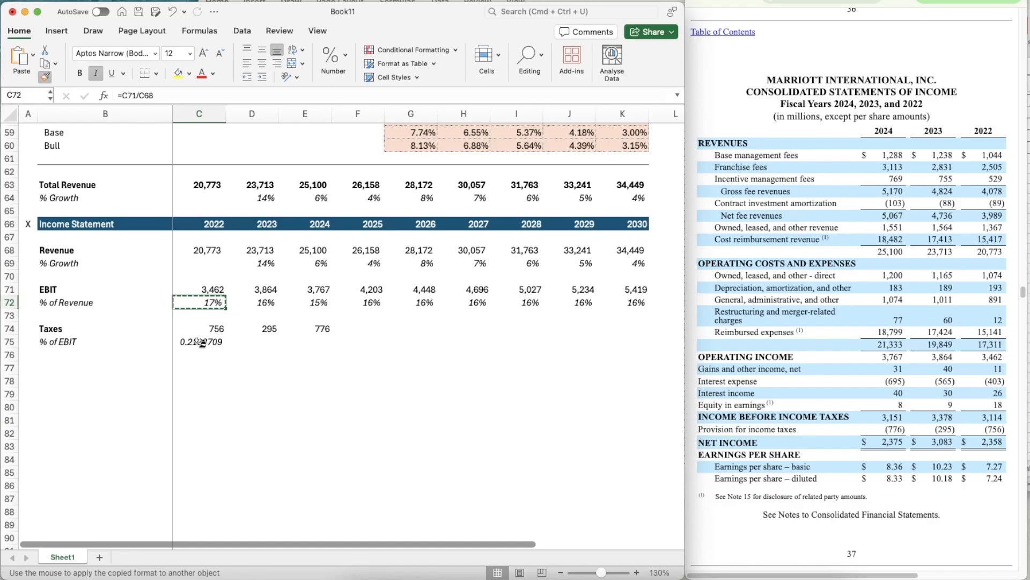
{"action": "left_click", "coordinate": [217, 344]}
- Calculate the ratio of full-year to nine-month 2024 taxes in scratch cell E77 with =E74/633, using the 10-Q income statement
{"action": "key", "text": "Right"}
{"action": "key", "text": "Right"}
{"action": "key", "text": "Right"}
{"action": "key", "text": "Right"}
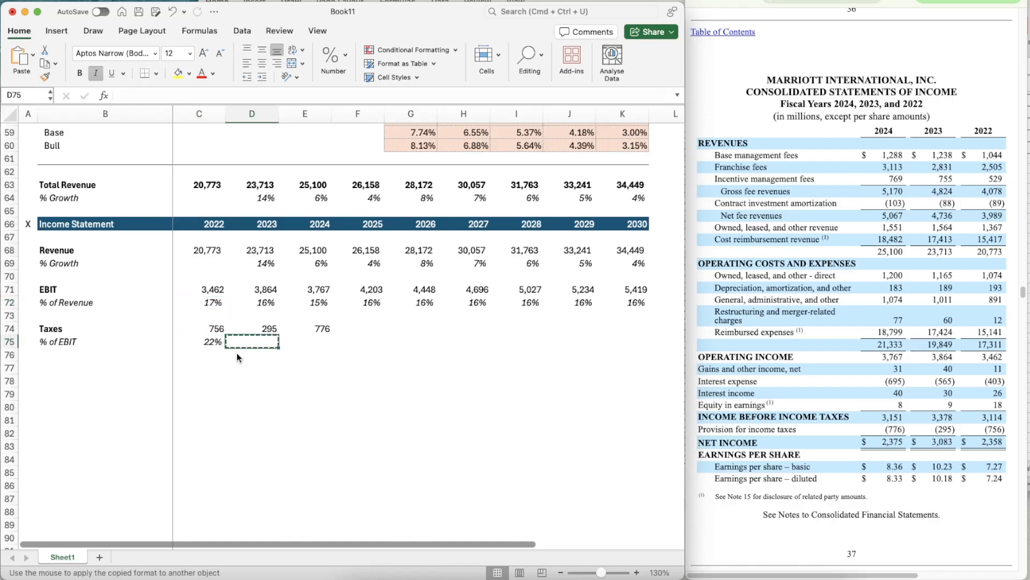
{"action": "key", "text": "Up"}
{"action": "key", "text": "Left"}
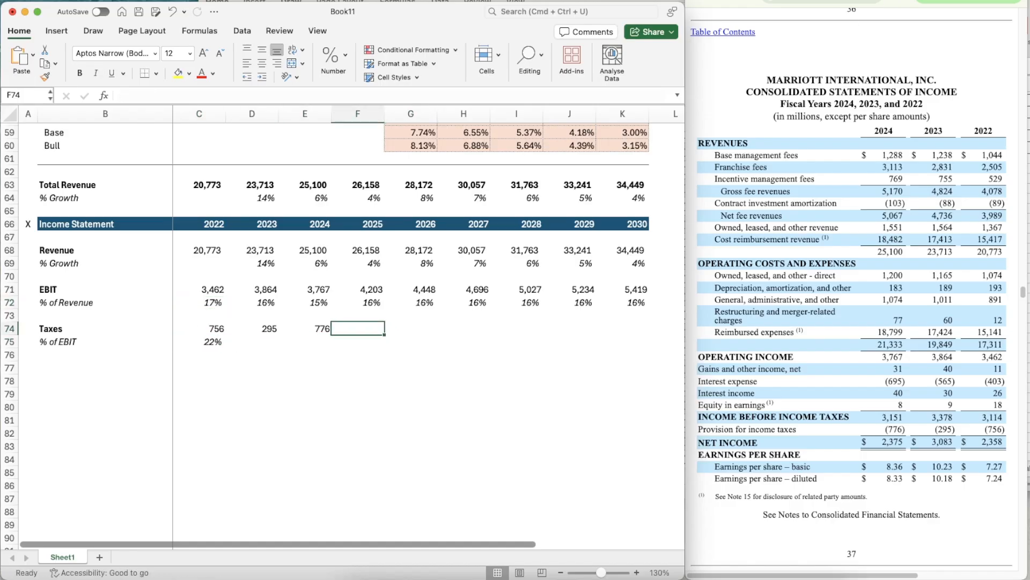
{"action": "left_click", "coordinate": [821, 1]}
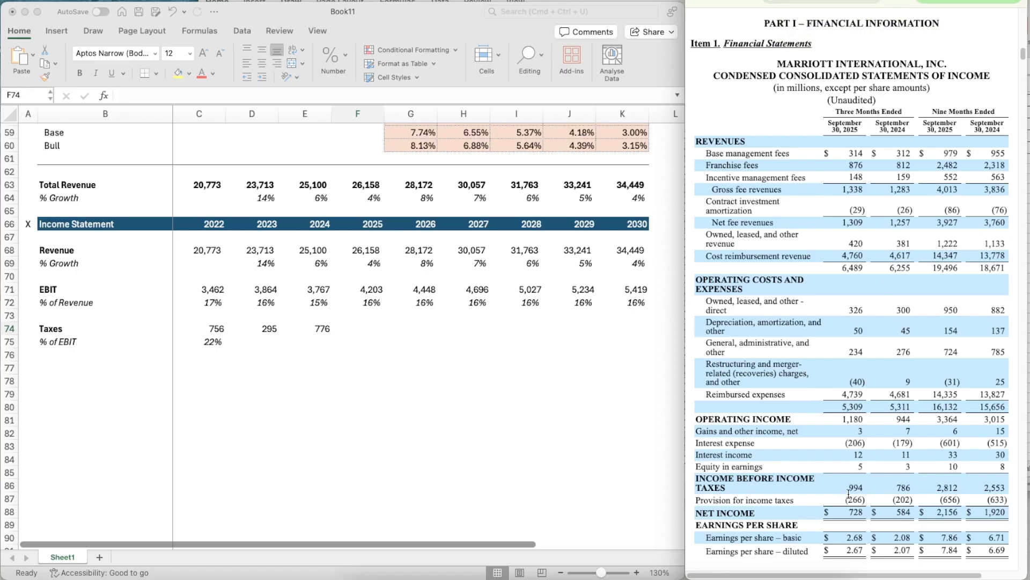
{"action": "left_click", "coordinate": [329, 366]}
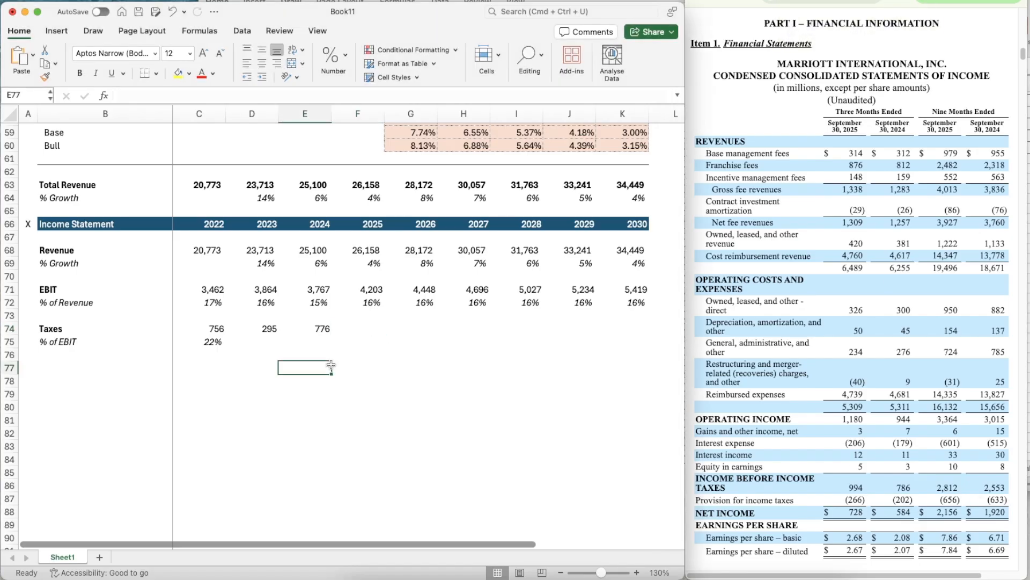
{"action": "type", "text": "=E74/633"}
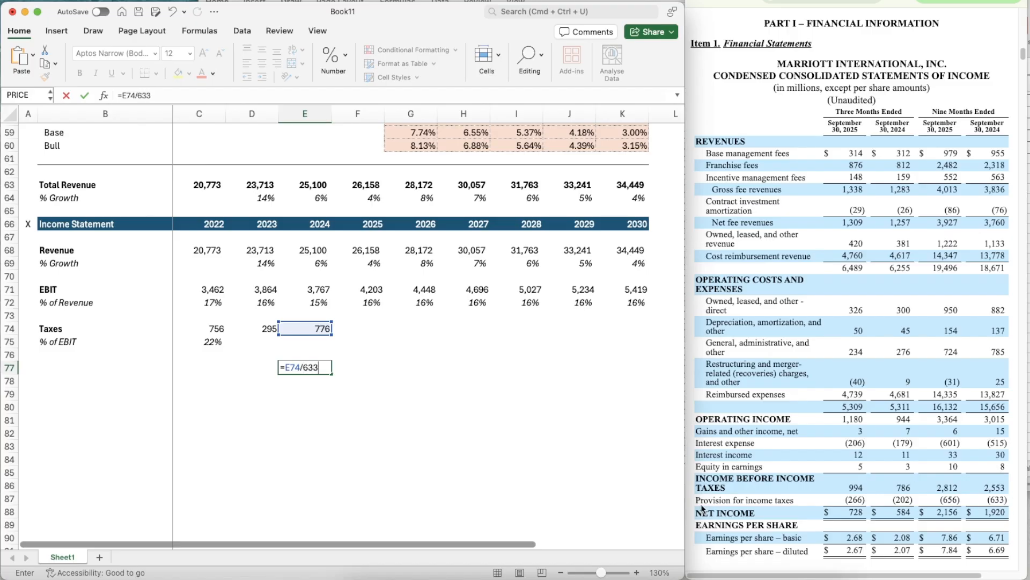
{"action": "key", "text": "Return"}
- Estimate the 2025 taxes in F74 by annualizing the nine-month provision with =656*1.22590837
{"action": "key", "text": "Up"}
{"action": "key", "text": "Up"}
{"action": "key", "text": "Up"}
{"action": "key", "text": "Right"}
{"action": "key", "text": "Up"}
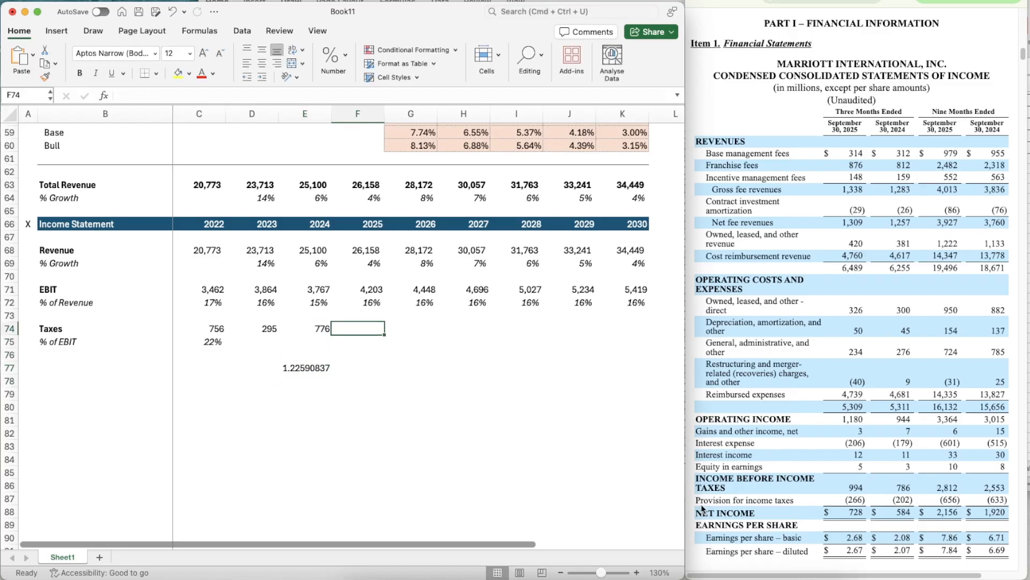
{"action": "type", "text": "="}
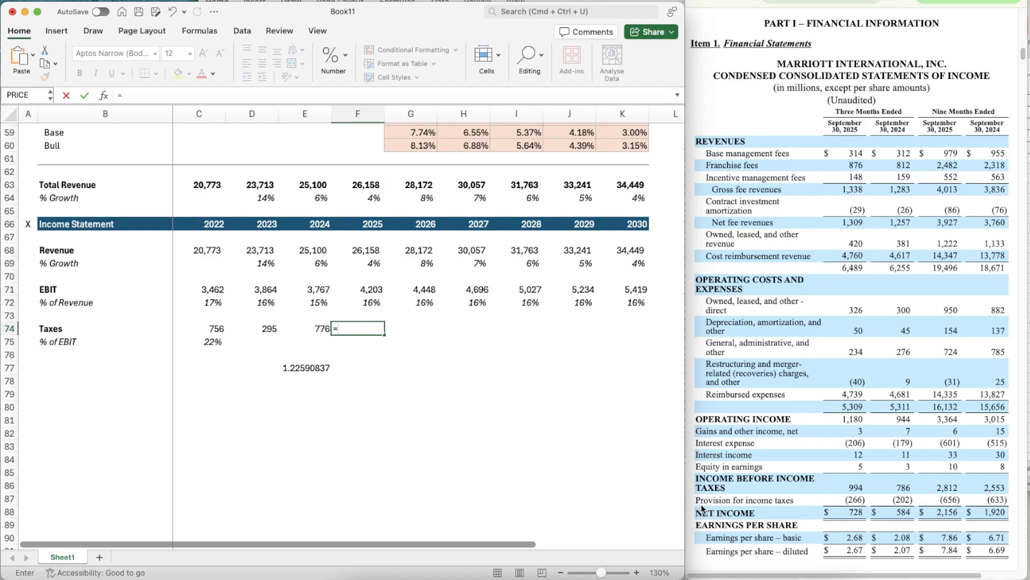
{"action": "type", "text": "656*1.22590837"}
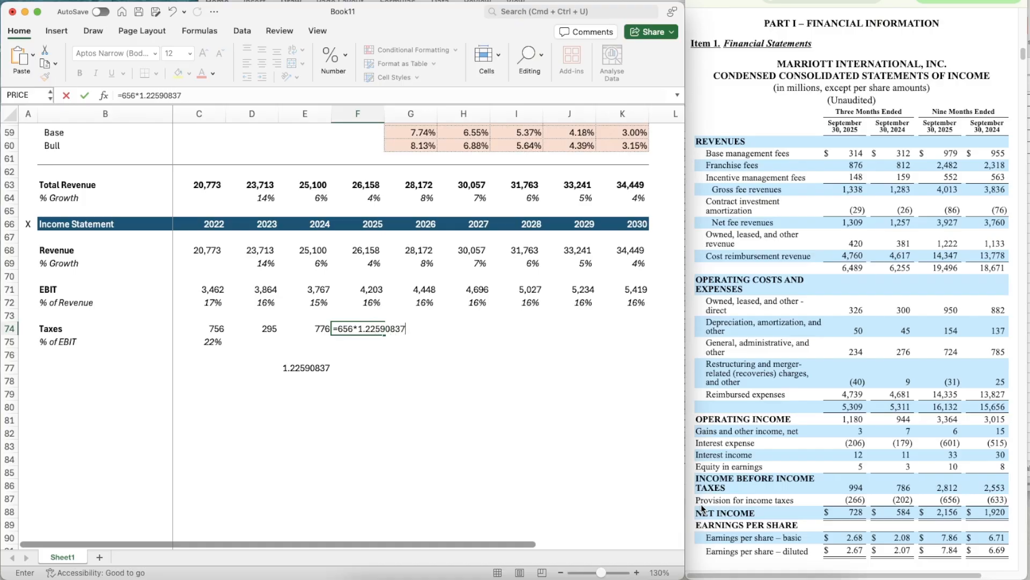
{"action": "key", "text": "Return"}
- Apply the number formatting of the 2024 taxes cell E74 to the 2025 taxes in F74
{"action": "key", "text": "Up"}
{"action": "key", "text": "Left"}
{"action": "key", "text": "Up"}
{"action": "key", "text": "Down"}
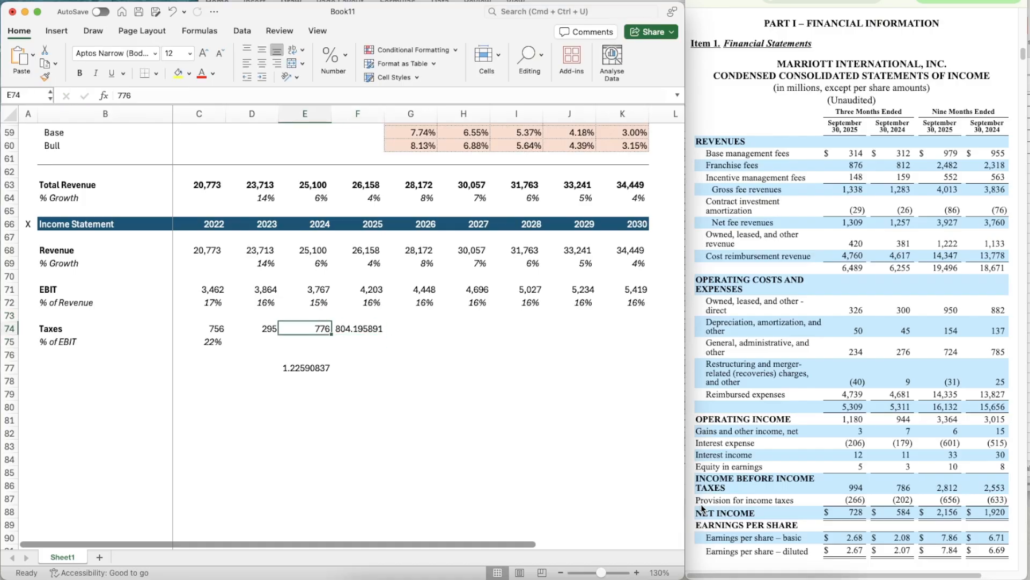
{"action": "key", "text": "super+shift+c"}
{"action": "key", "text": "Right"}
{"action": "key", "text": "super+shift+v"}
- Clear the scratch tax ratio from E77
{"action": "key", "text": "Down"}
{"action": "key", "text": "Left"}
- Copy the % of EBIT formula from C75 across 2023 to 2025 in D75:F75
{"action": "key", "text": "Left"}
{"action": "key", "text": "Down"}
{"action": "key", "text": "Right"}
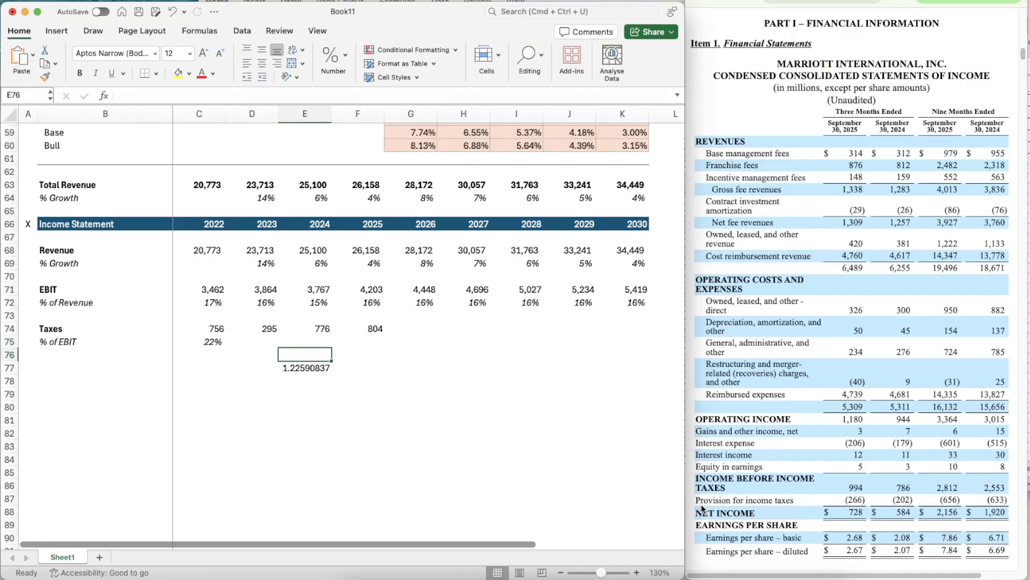
{"action": "key", "text": "Left"}
{"action": "key", "text": "Up"}
{"action": "key", "text": "Left"}
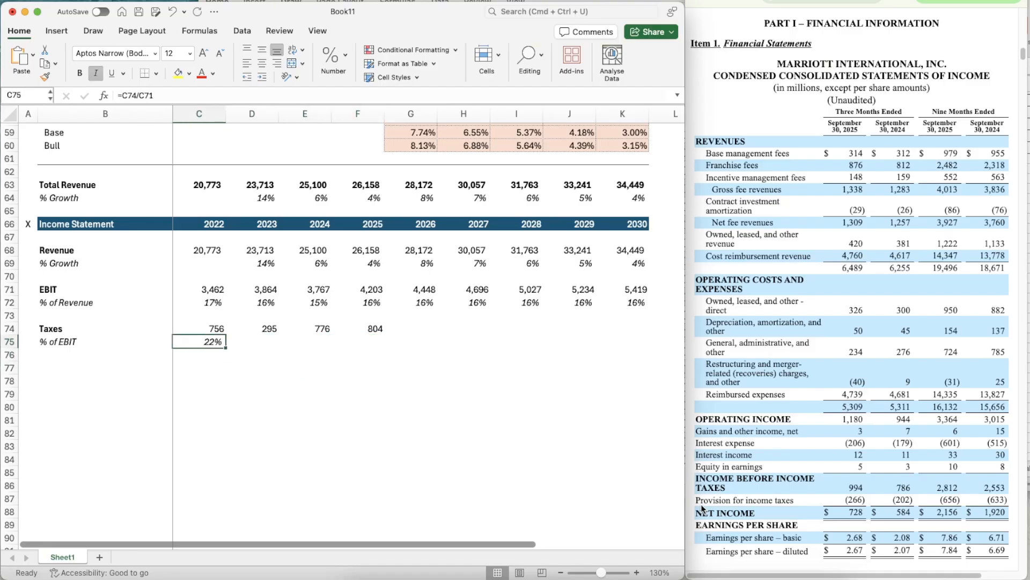
{"action": "key", "text": "super+c"}
{"action": "key", "text": "shift+Right"}
{"action": "key", "text": "shift+Right"}
{"action": "key", "text": "shift+Right"}
{"action": "key", "text": "super+v"}
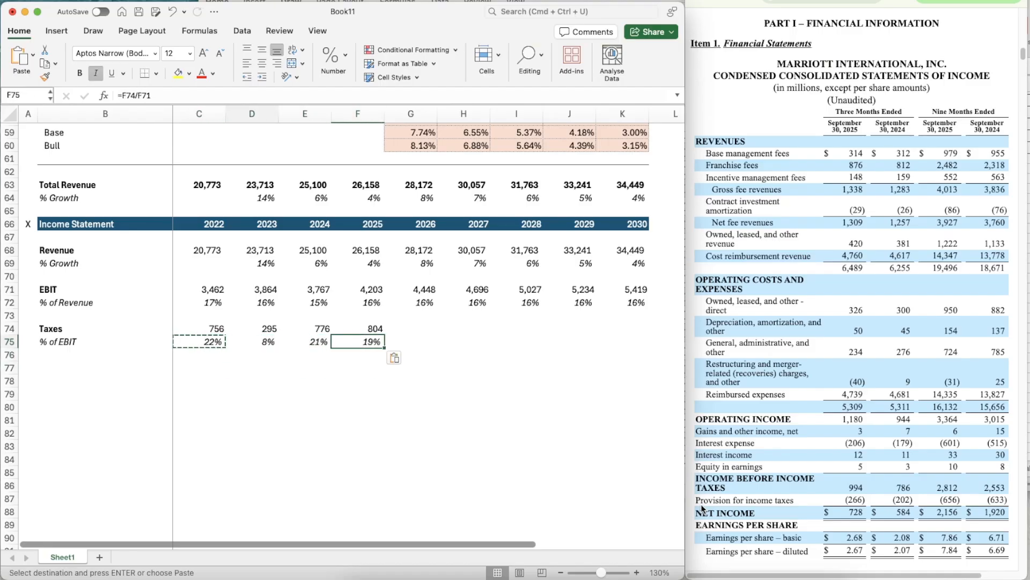
- Forecast the 2026 taxes percentage of EBIT in G75 with =AVERAGE(D75:F75)
{"action": "key", "text": "Right"}
{"action": "key", "text": "Right"}
{"action": "key", "text": "Right"}
{"action": "key", "text": "Right"}
{"action": "type", "text": "=averag"}
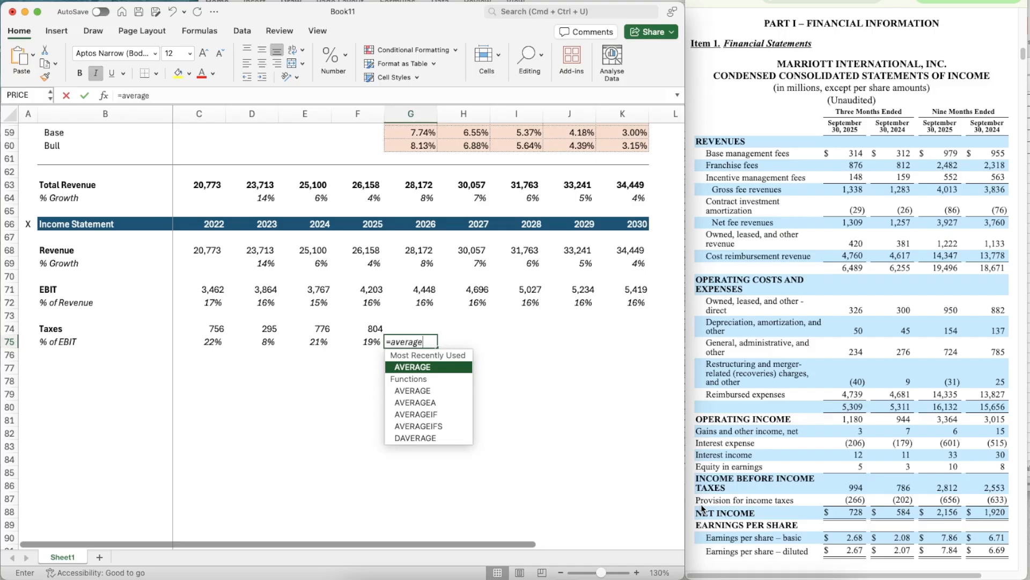
{"action": "key", "text": "Tab"}
{"action": "key", "text": "Left"}
{"action": "key", "text": "shift+Left"}
{"action": "key", "text": "shift+Left"}
{"action": "key", "text": "Return"}
{"action": "key", "text": "Up"}
- Copy the averaged % of EBIT formula from G75 across 2027 to 2030 in H75:K75
{"action": "key", "text": "super+c"}
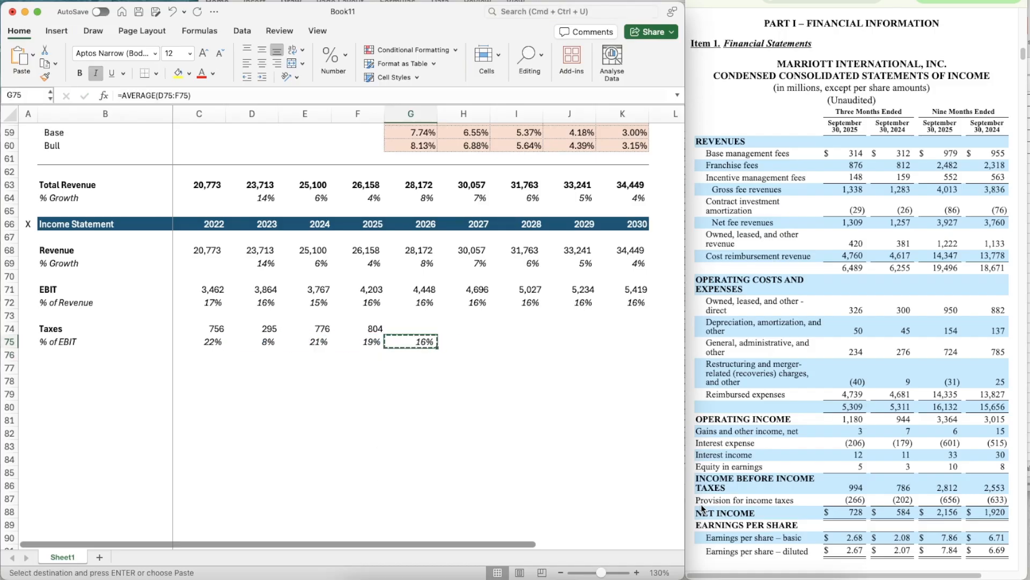
{"action": "key", "text": "shift+Right"}
{"action": "key", "text": "shift+Right"}
{"action": "key", "text": "shift+Right"}
{"action": "key", "text": "shift+Right"}
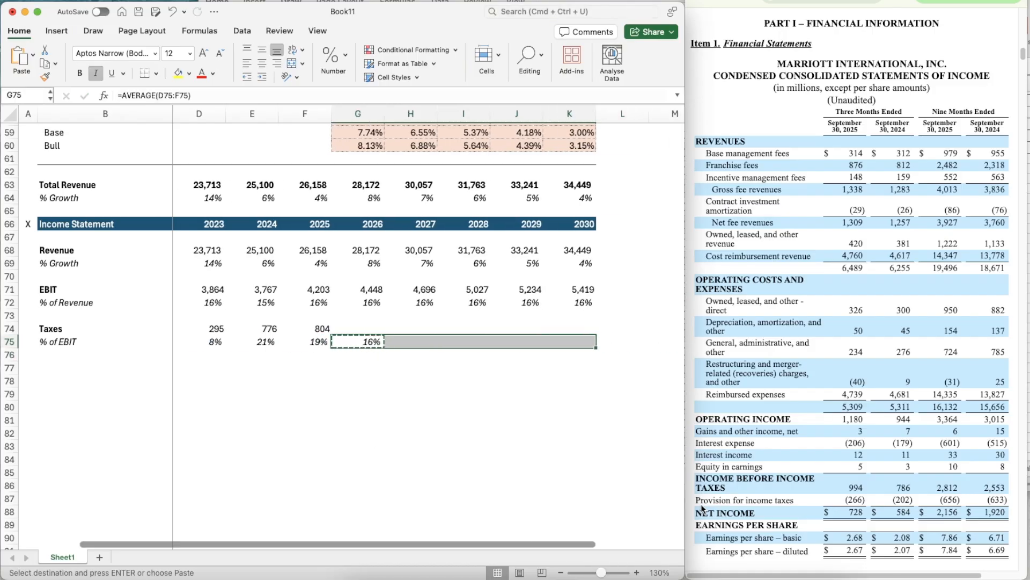
{"action": "key", "text": "super+v"}
- Calculate the 2026 taxes in G74 with =G71*G75
{"action": "key", "text": "Up"}
{"action": "type", "text": "="}
{"action": "key", "text": "Up"}
{"action": "key", "text": "Up"}
{"action": "key", "text": "Up"}
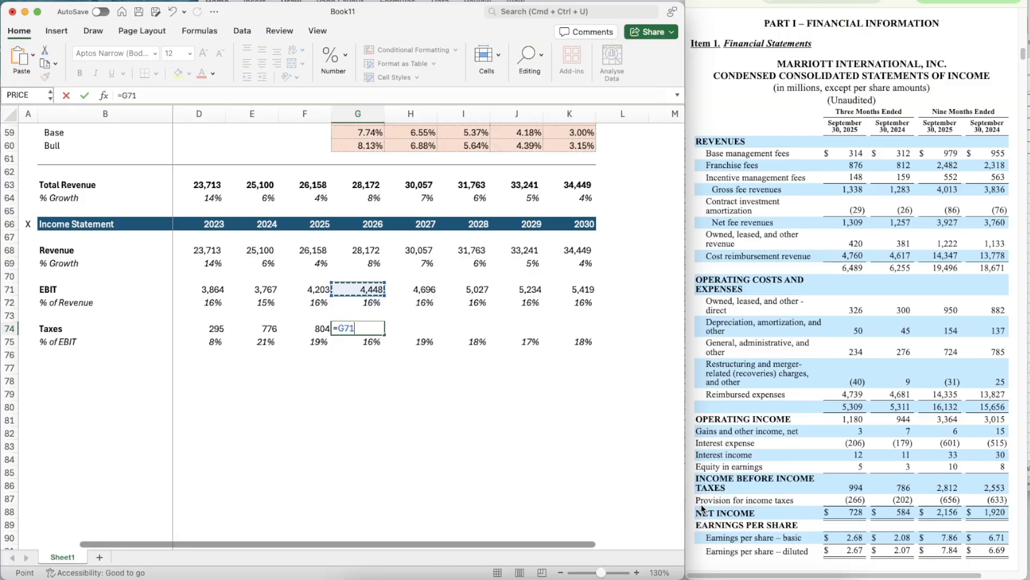
{"action": "type", "text": "*"}
{"action": "key", "text": "Down"}
{"action": "key", "text": "Return"}
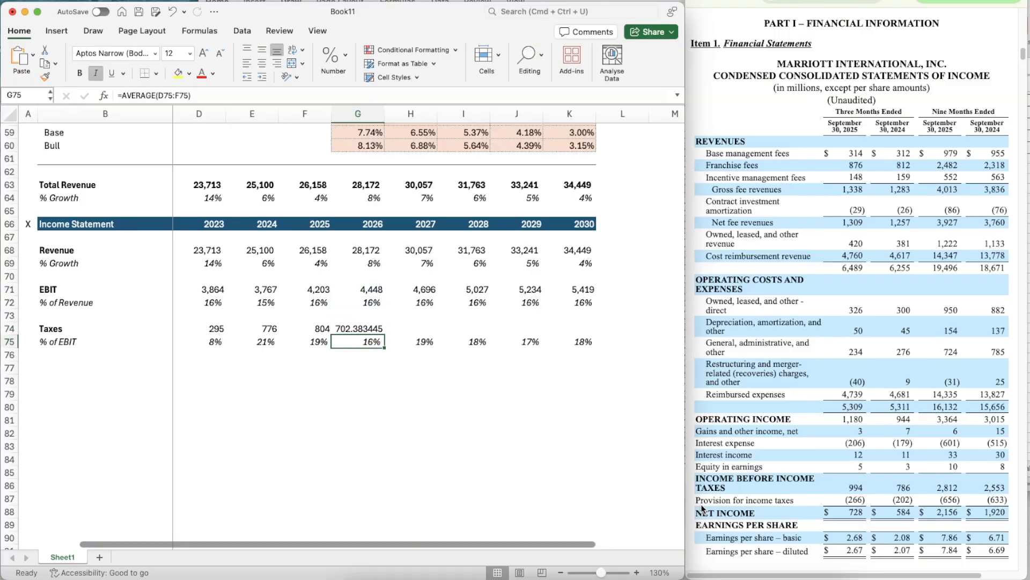
- Apply the number formatting of the 2025 taxes cell F74 to the 2026 taxes in G74
{"action": "key", "text": "Up"}
{"action": "key", "text": "Left"}
{"action": "key", "text": "super+shift+c"}
{"action": "key", "text": "Right"}
{"action": "key", "text": "super+shift+v"}
- Copy the taxes formula from G74 across 2027 to 2030 in H74:K74
{"action": "key", "text": "super+c"}
{"action": "key", "text": "shift+Right"}
{"action": "key", "text": "shift+Right"}
{"action": "key", "text": "shift+Right"}
{"action": "key", "text": "shift+Right"}
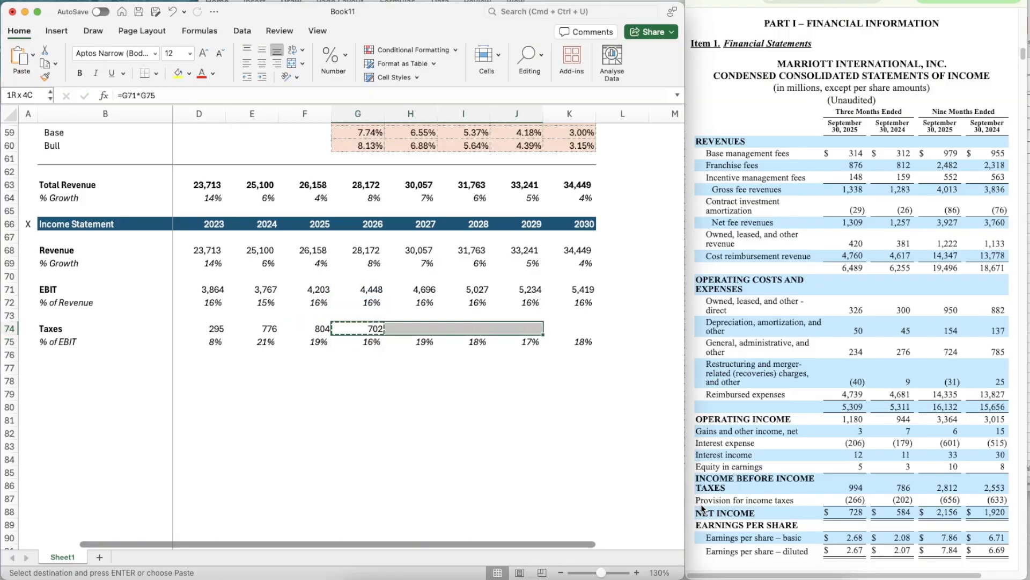
{"action": "key", "text": "super+v"}
- Copy the Income Statement header row 66 into row 77 below the taxes section
{"action": "key", "text": "Down"}
{"action": "key", "text": "Down"}
{"action": "key", "text": "Down"}
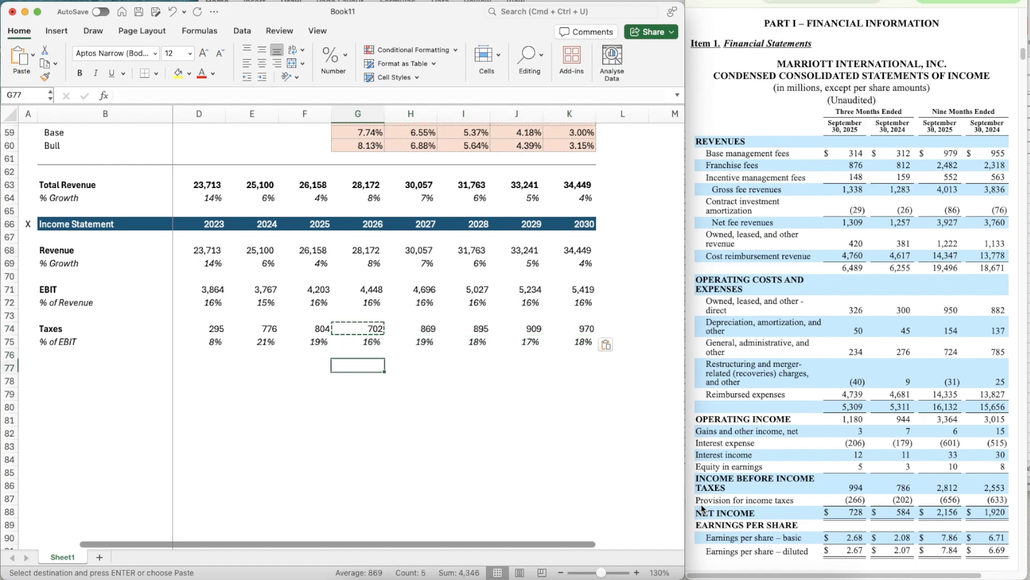
{"action": "key", "text": "Left"}
{"action": "scroll", "coordinate": [386, 402], "scroll_direction": "down", "scroll_amount": 2}
{"action": "scroll", "coordinate": [386, 401], "scroll_direction": "left", "scroll_amount": 1}
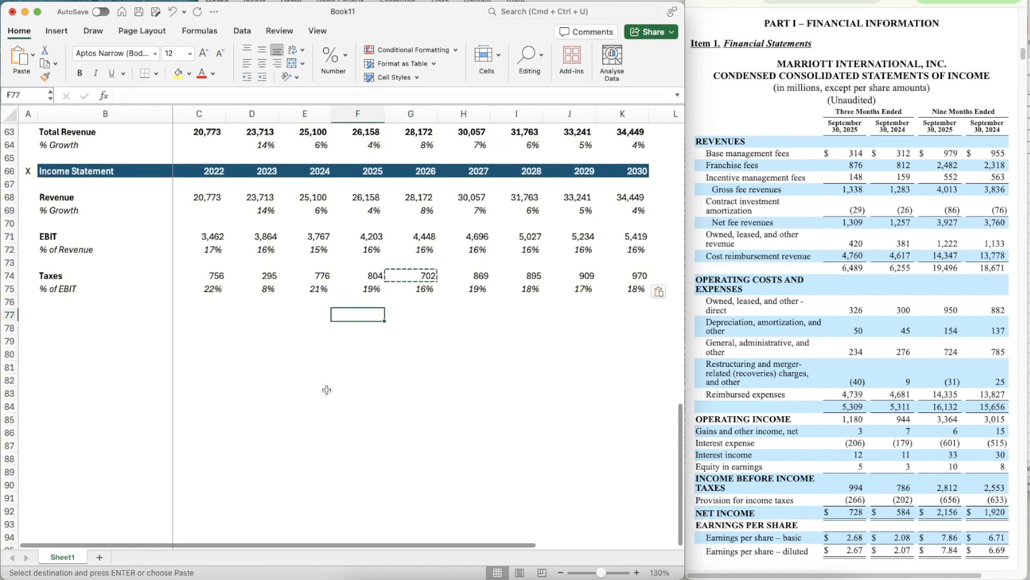
{"action": "key", "text": "Left"}
{"action": "key", "text": "Left"}
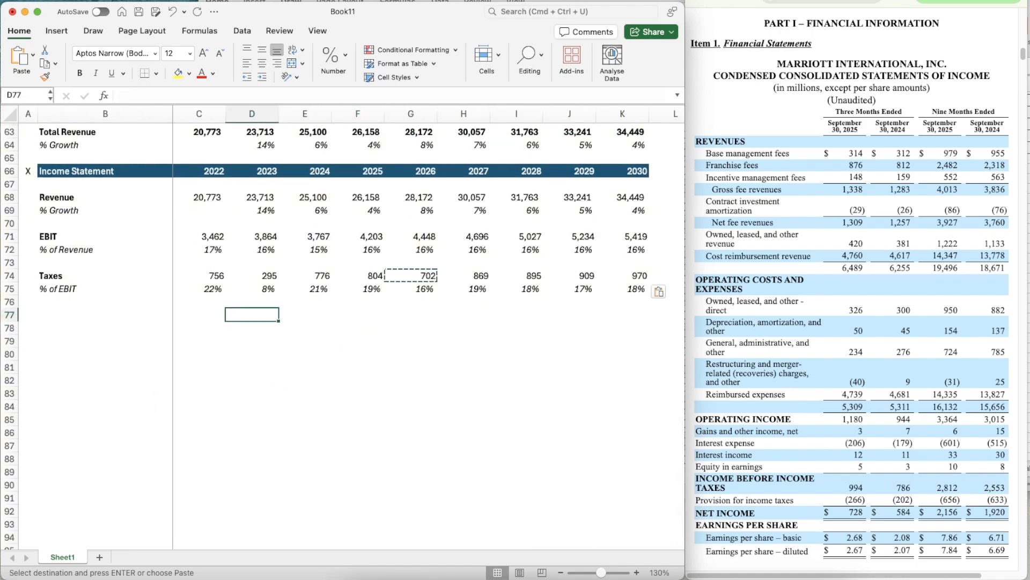
{"action": "key", "text": "super+Tab"}
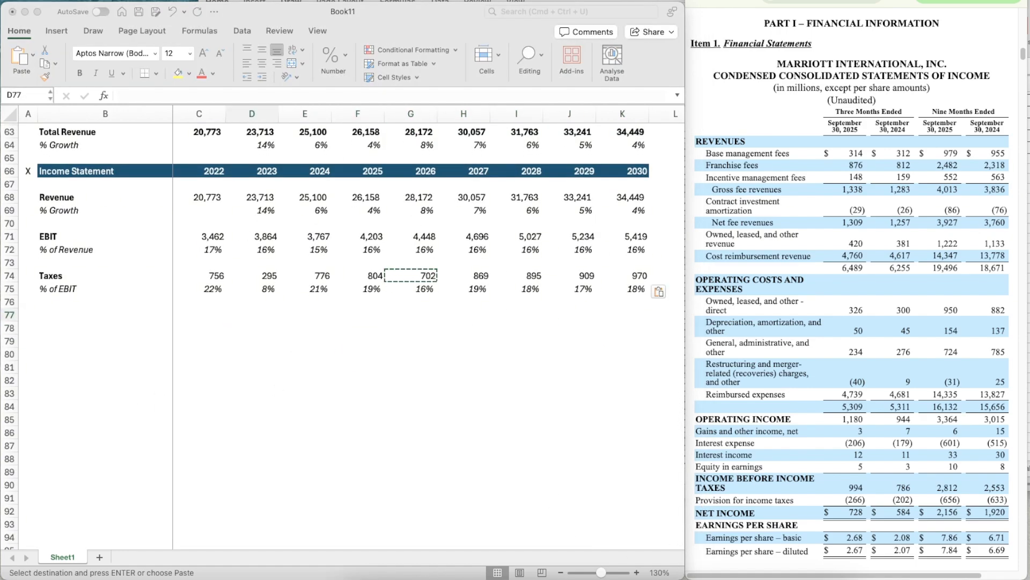
{"action": "left_click", "coordinate": [9, 172]}
{"action": "key", "text": "cmd+c"}
{"action": "key", "text": "Down"}
{"action": "key", "text": "Down"}
{"action": "key", "text": "Down"}
{"action": "key", "text": "Down"}
{"action": "key", "text": "Down"}
{"action": "key", "text": "Down"}
{"action": "key", "text": "Down"}
{"action": "key", "text": "Down"}
{"action": "key", "text": "Down"}
{"action": "key", "text": "Down"}
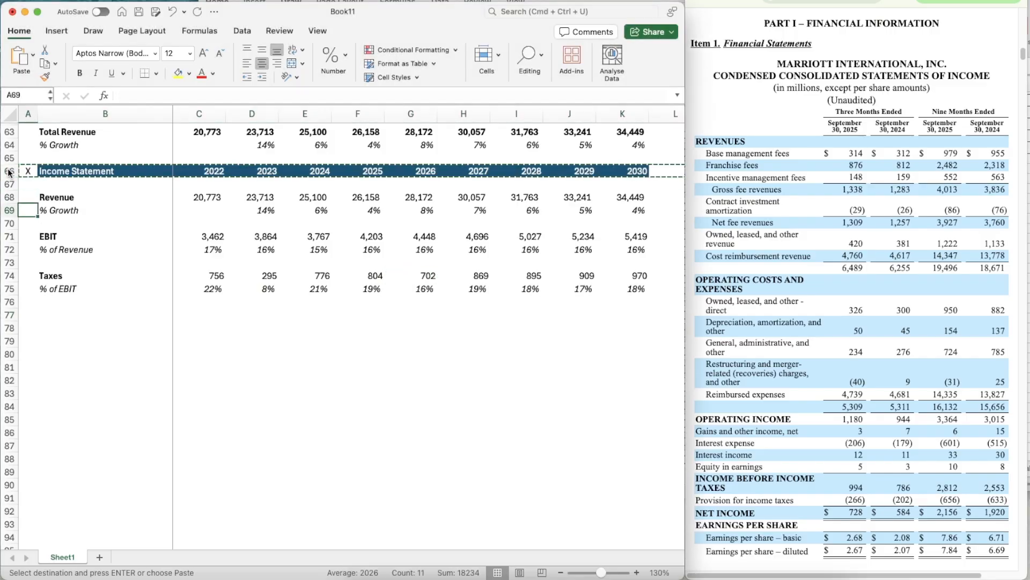
{"action": "key", "text": "Down"}
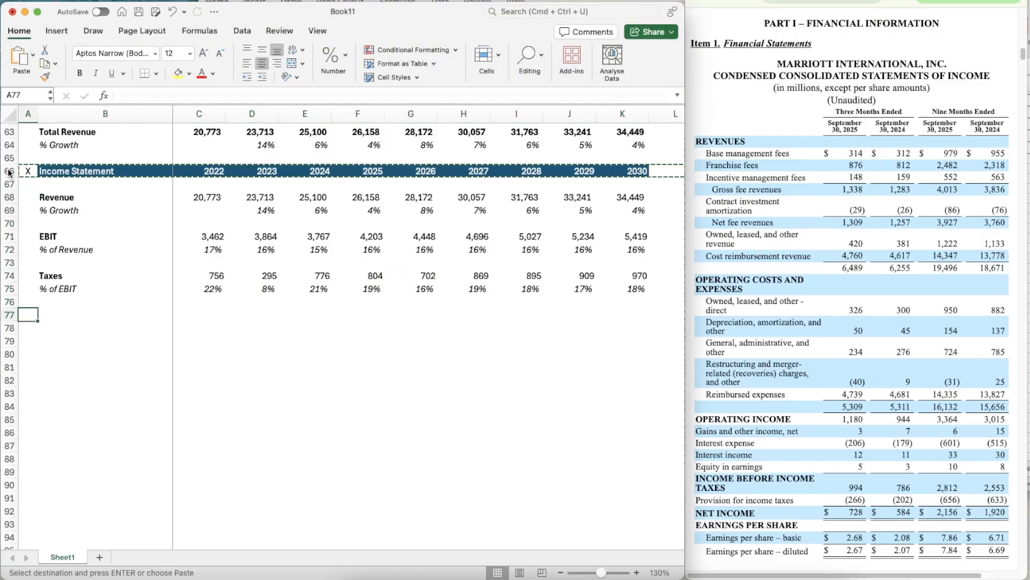
{"action": "key", "text": "cmd+v"}
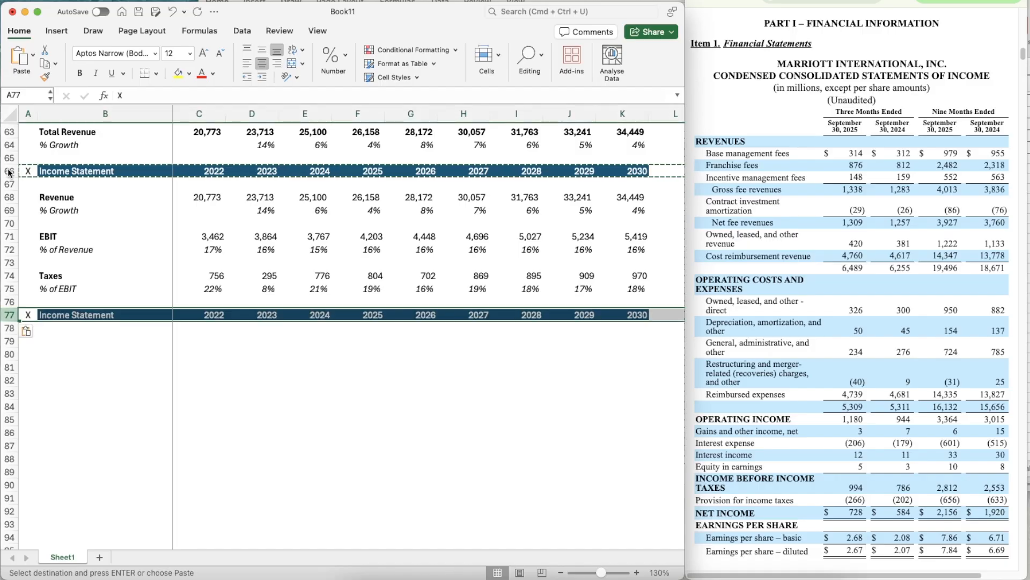
- Rename the copied section header in B77 as Cash Flow Items
{"action": "key", "text": "Right"}
{"action": "type", "text": "Cash Flow"}
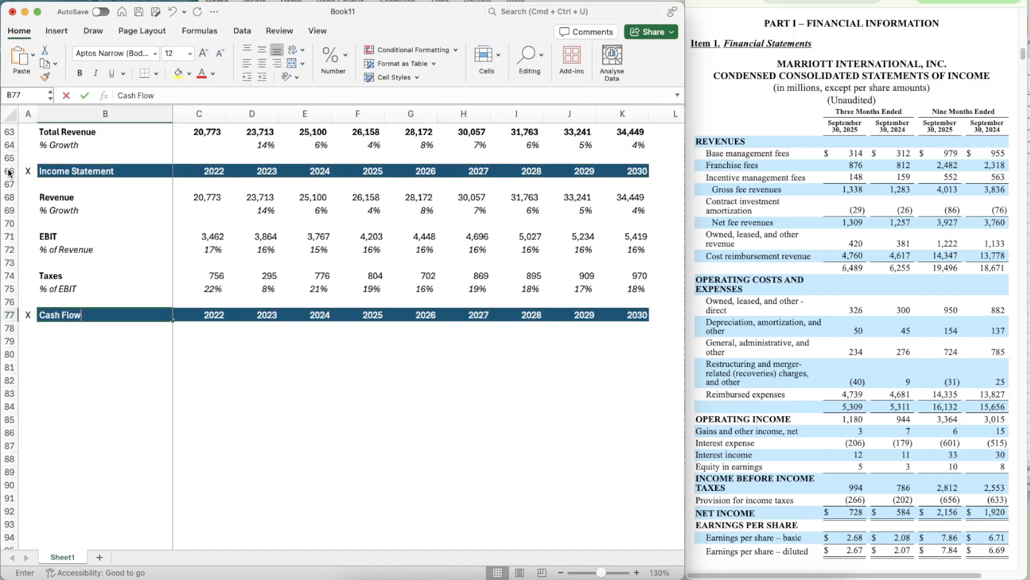
{"action": "type", "text": " Items"}
{"action": "key", "text": "Return"}
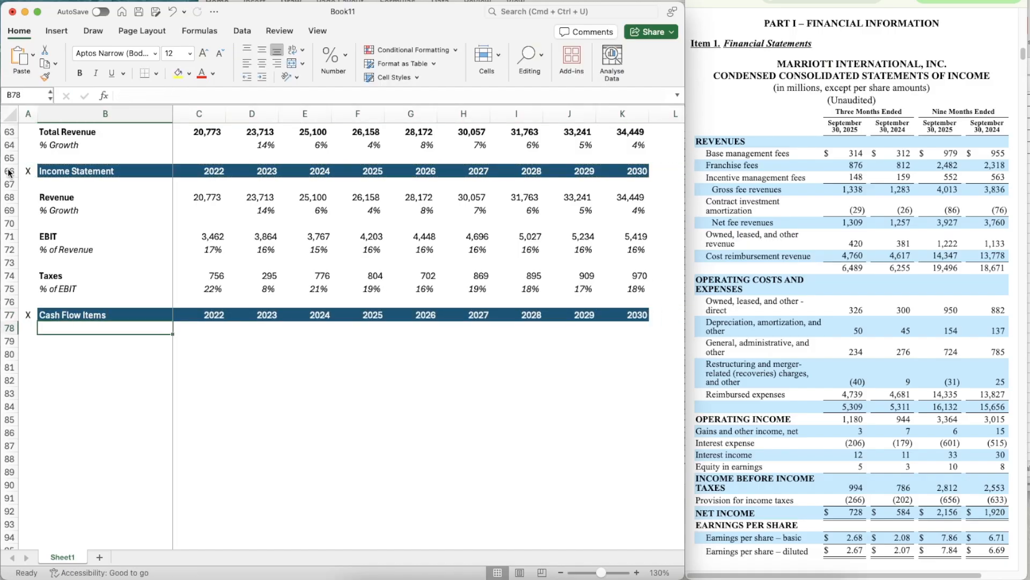
- Add the row labels D&A in B79 and % of Revenue in B80
{"action": "key", "text": "Down"}
{"action": "type", "text": "D&"}
{"action": "key", "text": "Return"}
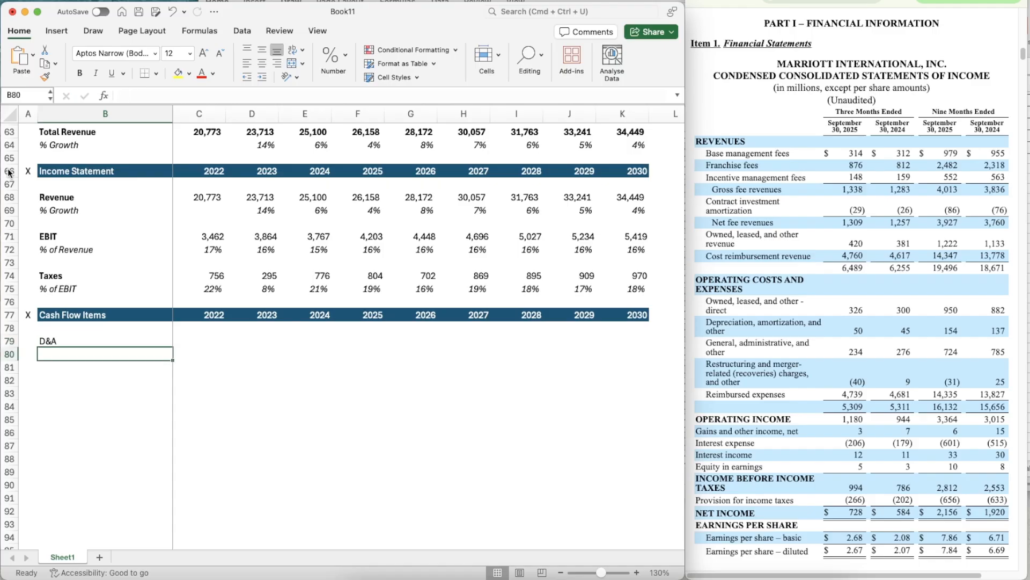
{"action": "type", "text": "% of Revenue"}
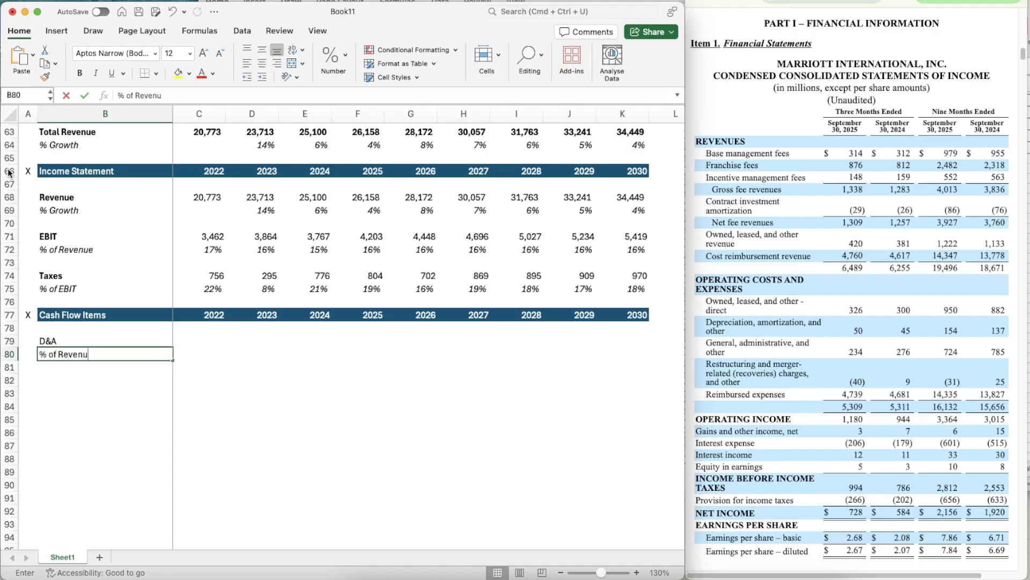
{"action": "key", "text": "Return"}
- Italicize the whole % of Revenue row 80
{"action": "key", "text": "Up"}
{"action": "key", "text": "shift+space"}
{"action": "type", "text": "i"}
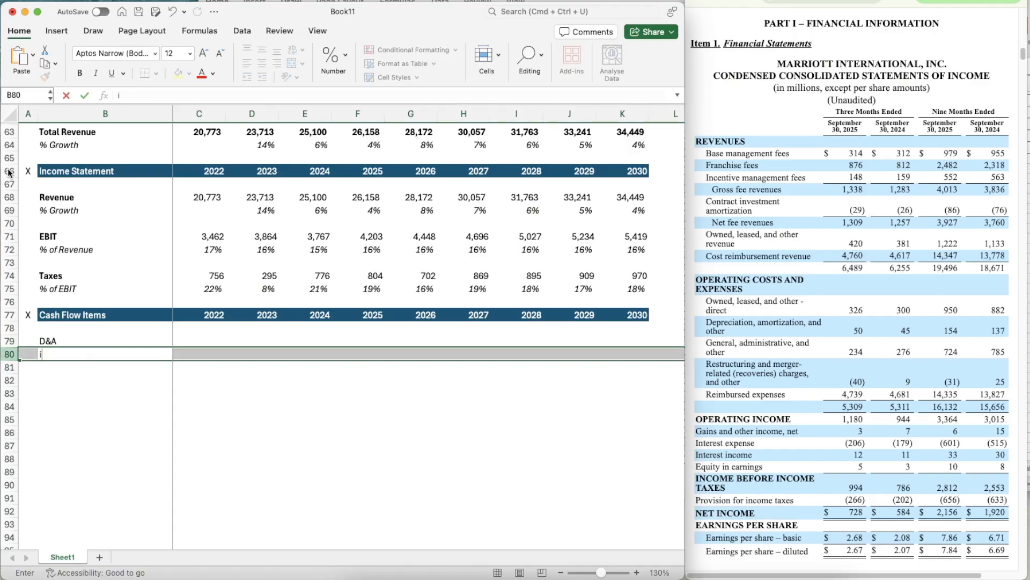
{"action": "key", "text": "Escape"}
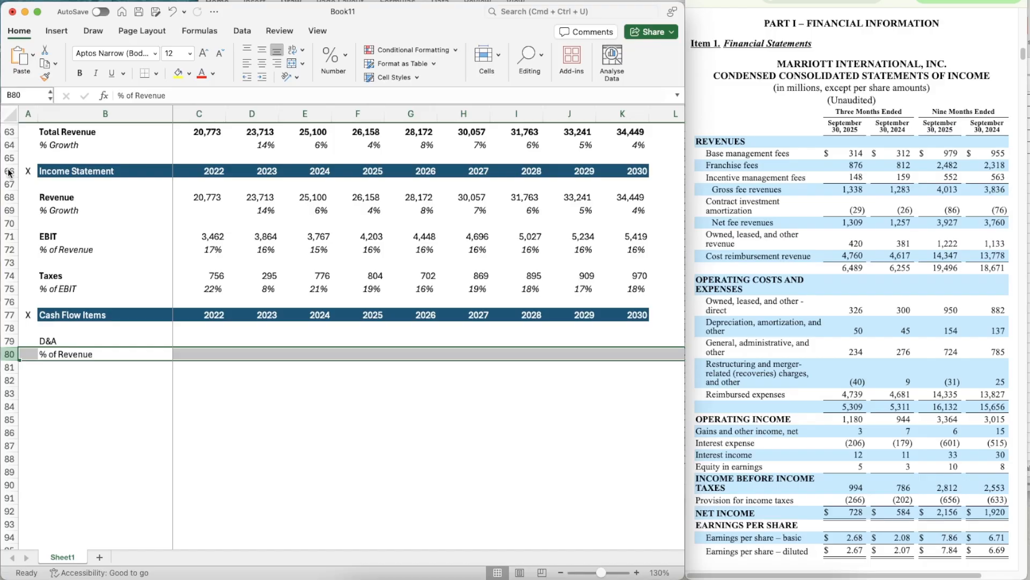
{"action": "key", "text": "super+i"}
{"action": "key", "text": "Down"}
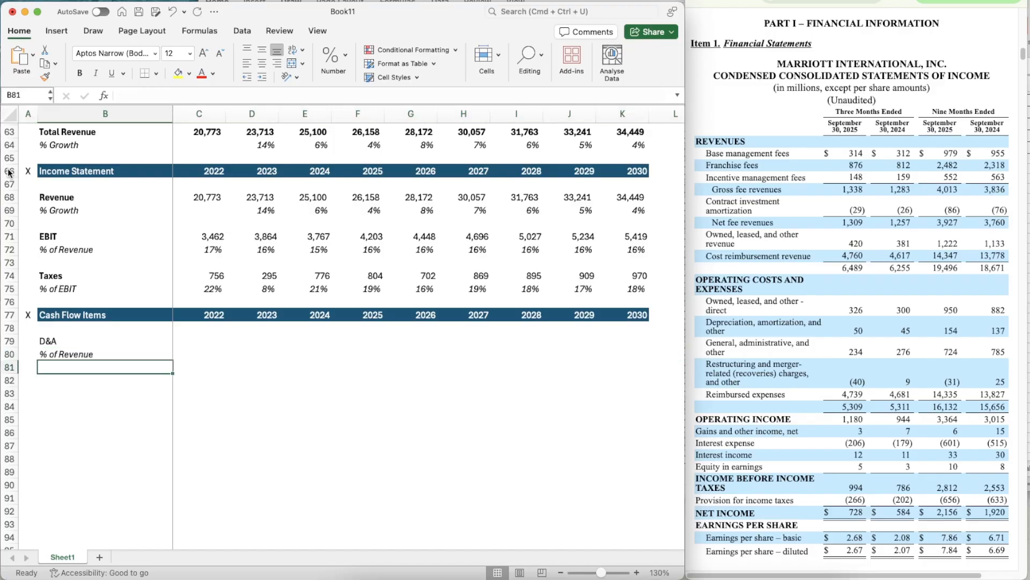
- Add the label % of CapEx in B81 and italicize the whole row
{"action": "type", "text": "% of R"}
{"action": "key", "text": "BackSpace"}
{"action": "key", "text": "BackSpace"}
{"action": "type", "text": "Cap"}
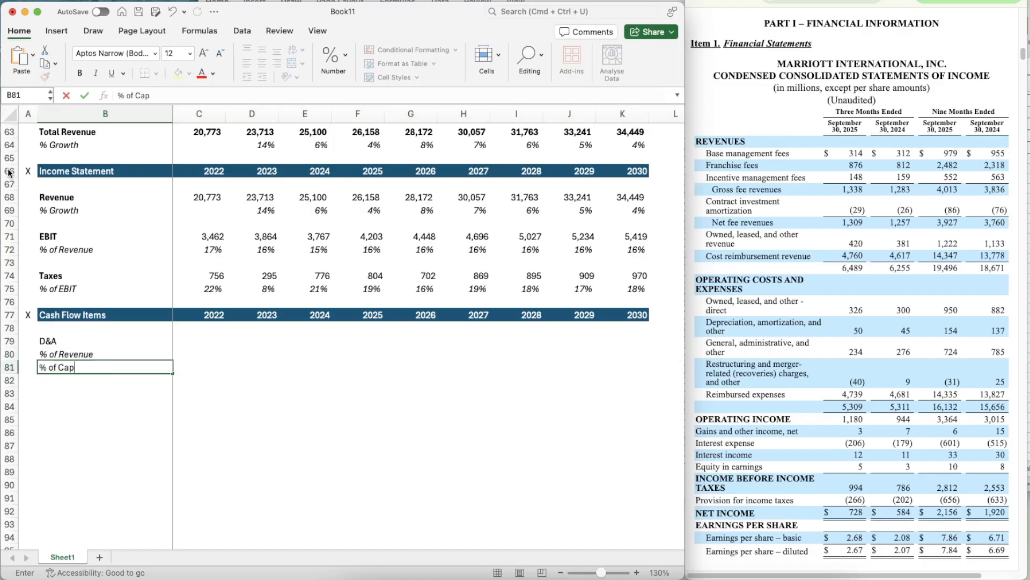
{"action": "type", "text": "Ex"}
{"action": "key", "text": "Return"}
{"action": "key", "text": "Up"}
{"action": "key", "text": "shift+space"}
{"action": "key", "text": "super+i"}
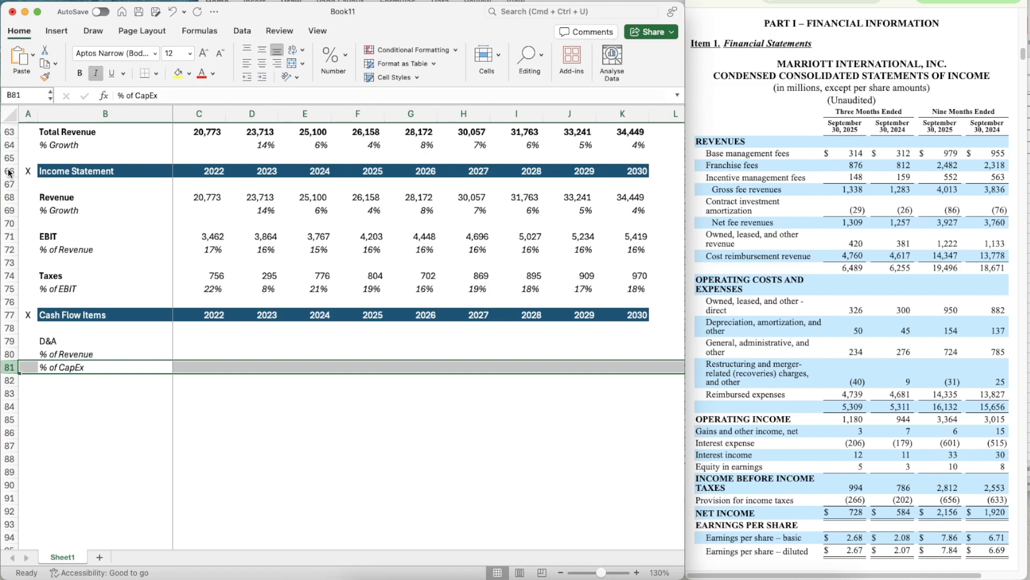
- Add the row label CapEx in B83
{"action": "key", "text": "Down"}
{"action": "key", "text": "Down"}
{"action": "type", "text": "Ca"}
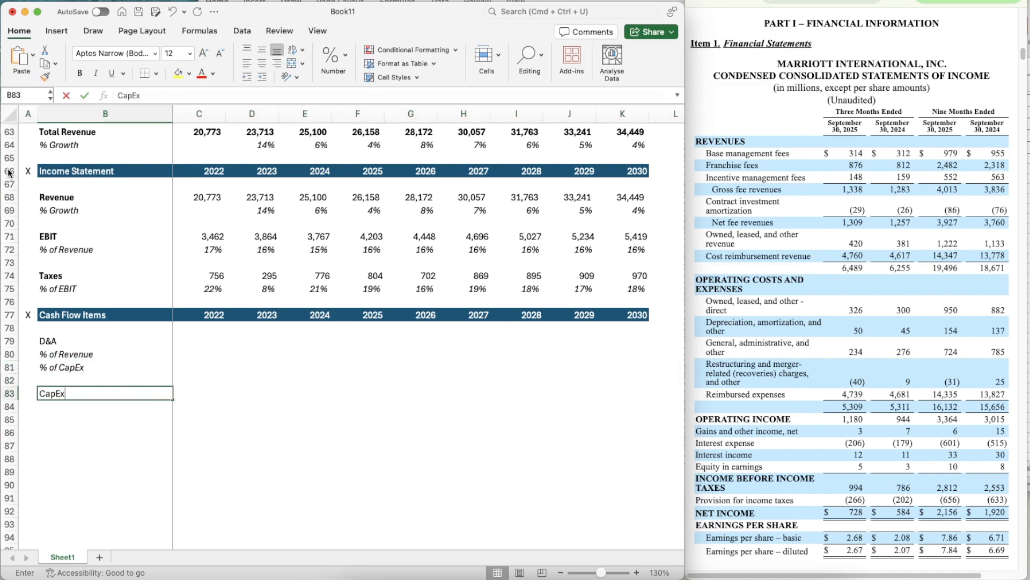
{"action": "key", "text": "Return"}
- Bold the D&A label in B79 and the CapEx label in B83
{"action": "key", "text": "Up"}
{"action": "key", "text": "Up"}
{"action": "key", "text": "Up"}
{"action": "key", "text": "Up"}
{"action": "key", "text": "Up"}
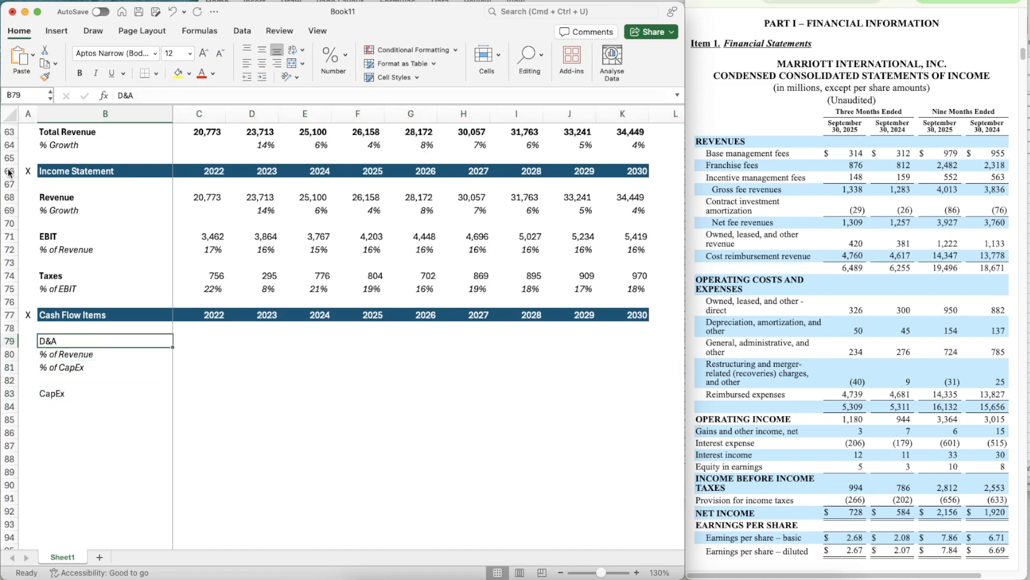
{"action": "key", "text": "super+b"}
{"action": "key", "text": "Down"}
{"action": "key", "text": "Down"}
{"action": "key", "text": "Down"}
{"action": "key", "text": "Down"}
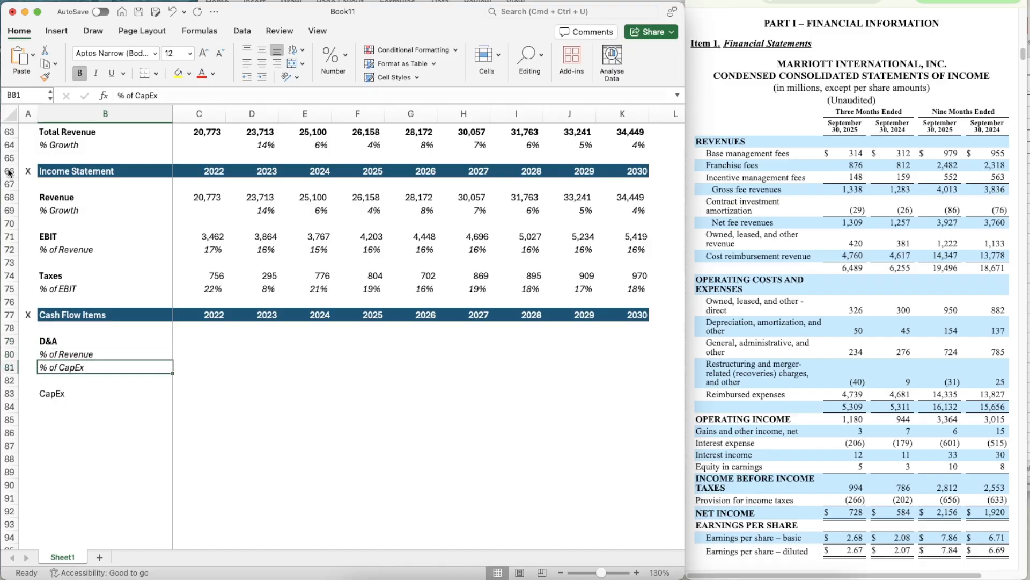
{"action": "key", "text": "super+b"}
- Copy the % of Revenue label from B80 to B84, under CapEx
{"action": "key", "text": "Up"}
{"action": "key", "text": "Up"}
{"action": "key", "text": "Up"}
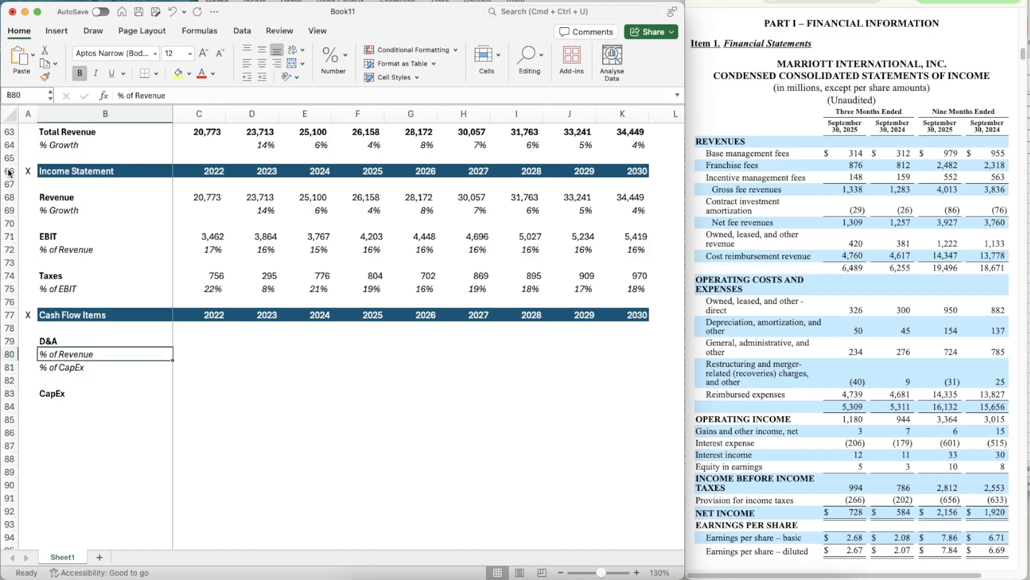
{"action": "key", "text": "super+c"}
{"action": "key", "text": "Down"}
{"action": "key", "text": "Down"}
{"action": "key", "text": "Down"}
{"action": "key", "text": "Down"}
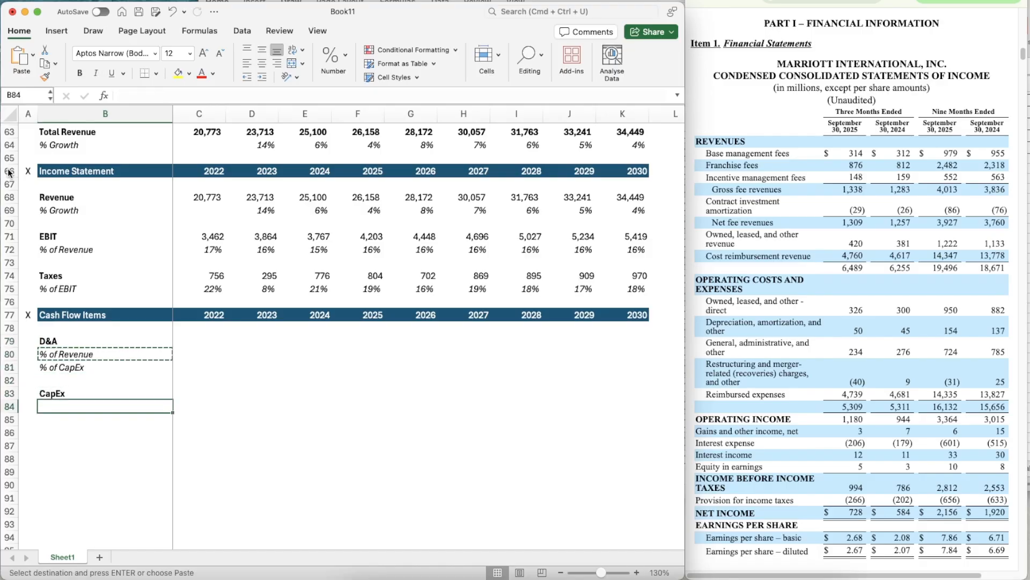
{"action": "key", "text": "super+v"}
- Add a bold Change in NWC label in B86 and paste the copied % of Revenue label in B87
{"action": "key", "text": "Down"}
{"action": "key", "text": "Down"}
{"action": "type", "text": "Change in "}
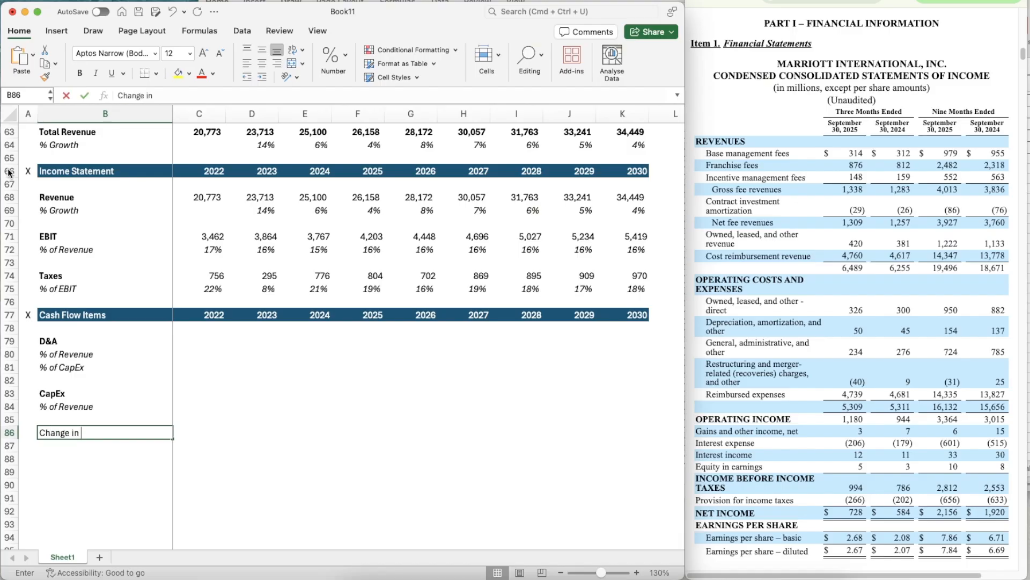
{"action": "type", "text": "NWC"}
{"action": "key", "text": "Return"}
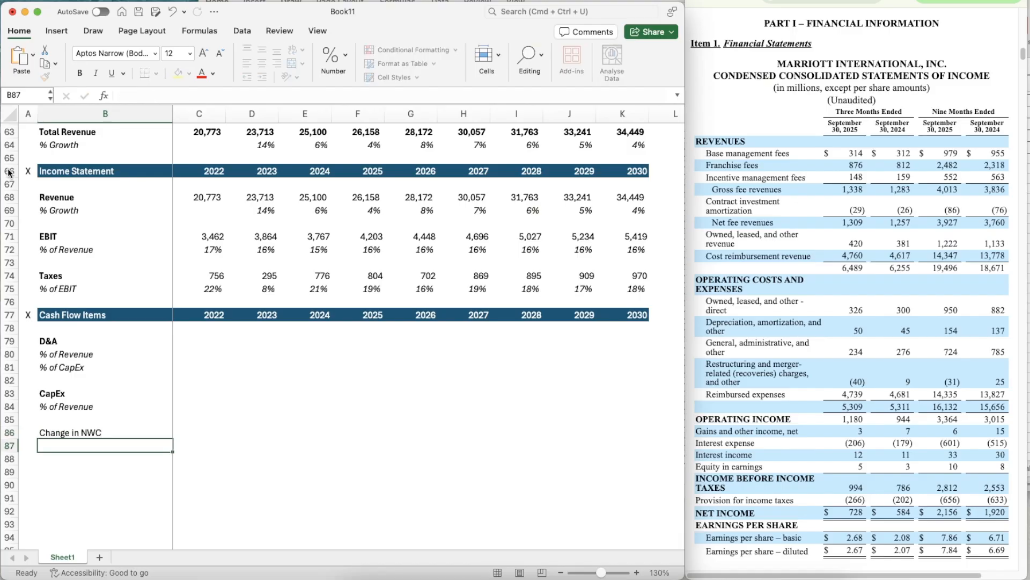
{"action": "key", "text": "super+v"}
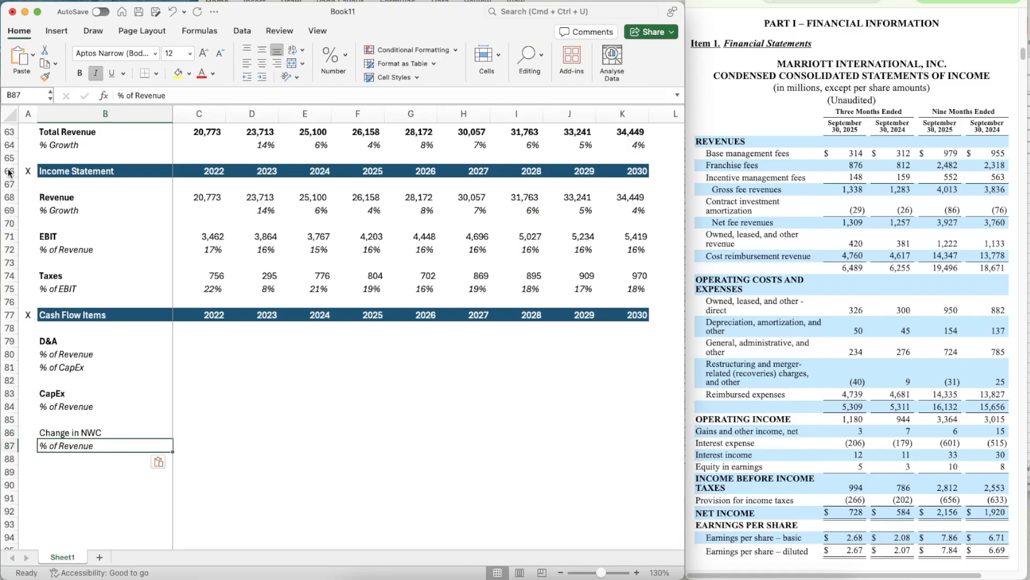
{"action": "key", "text": "Up"}
{"action": "key", "text": "Right"}
{"action": "key", "text": "Right"}
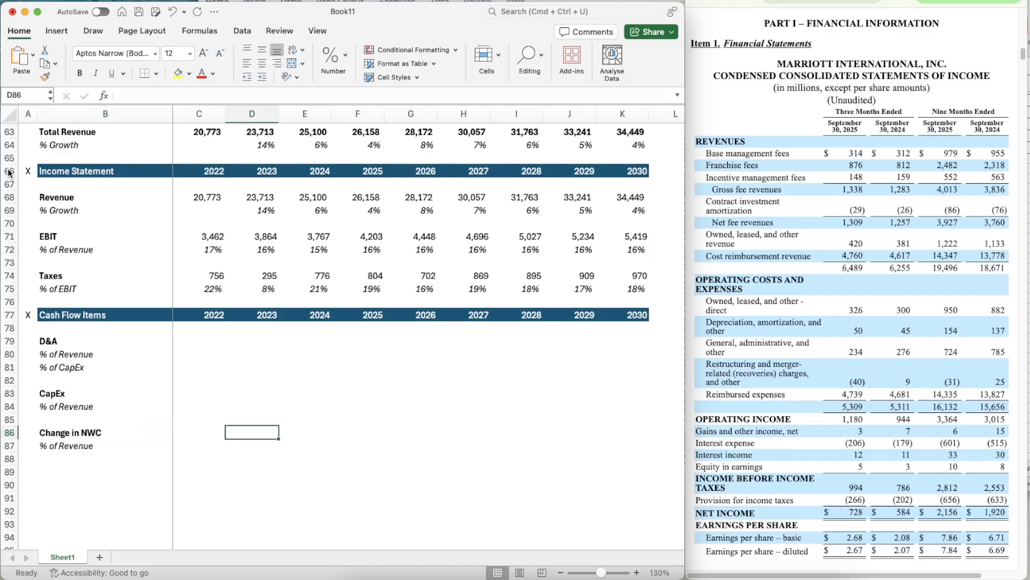
- Switch to Marriott's annual filing and locate the Consolidated Statements of Cash Flows for fiscal years 2024, 2023 and 2022
{"action": "scroll", "coordinate": [242, 273], "scroll_direction": "down", "scroll_amount": 5}
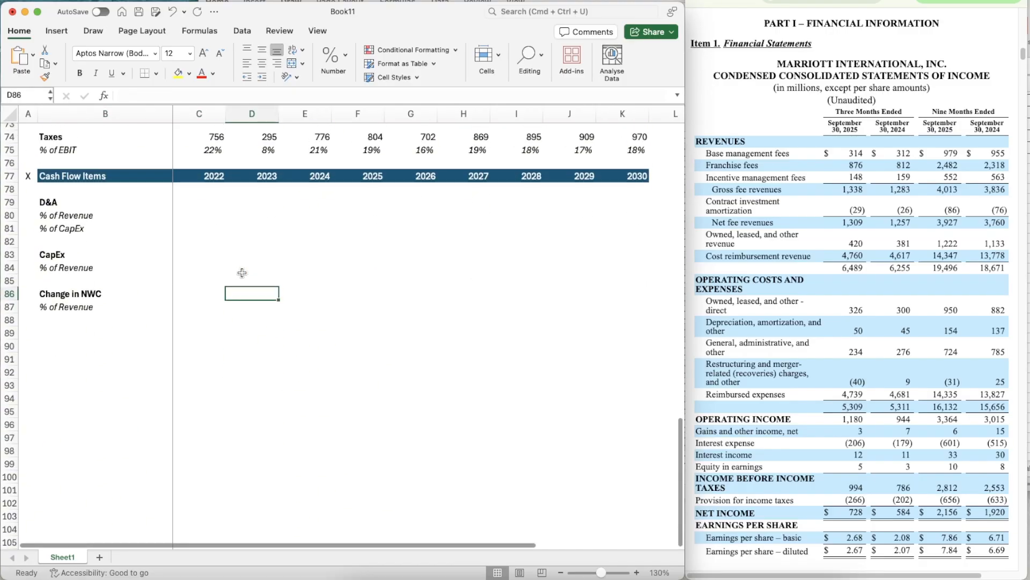
{"action": "left_click", "coordinate": [769, 213]}
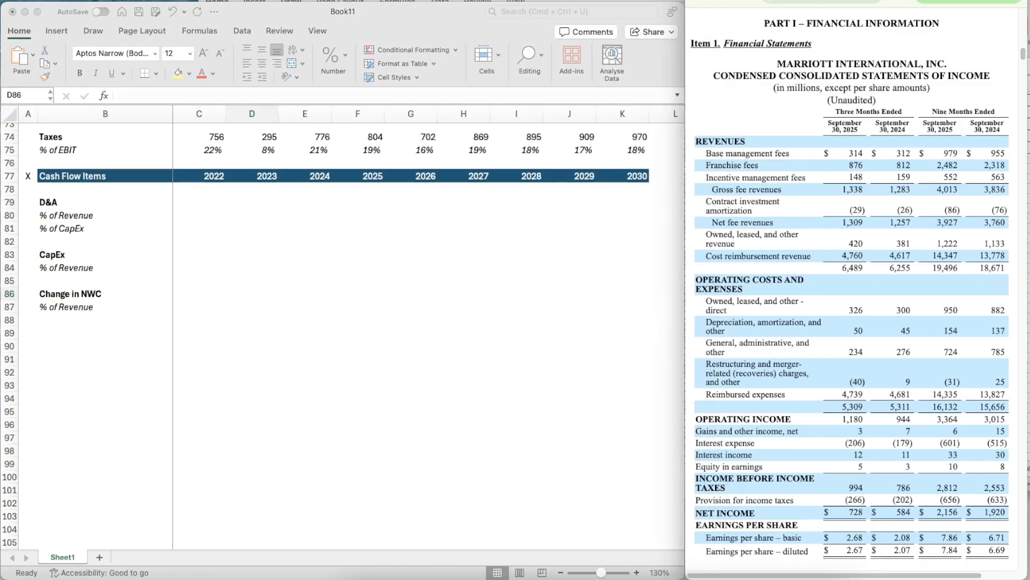
{"action": "key", "text": "ctrl+Tab"}
{"action": "scroll", "coordinate": [882, 193], "scroll_direction": "down", "scroll_amount": 10}
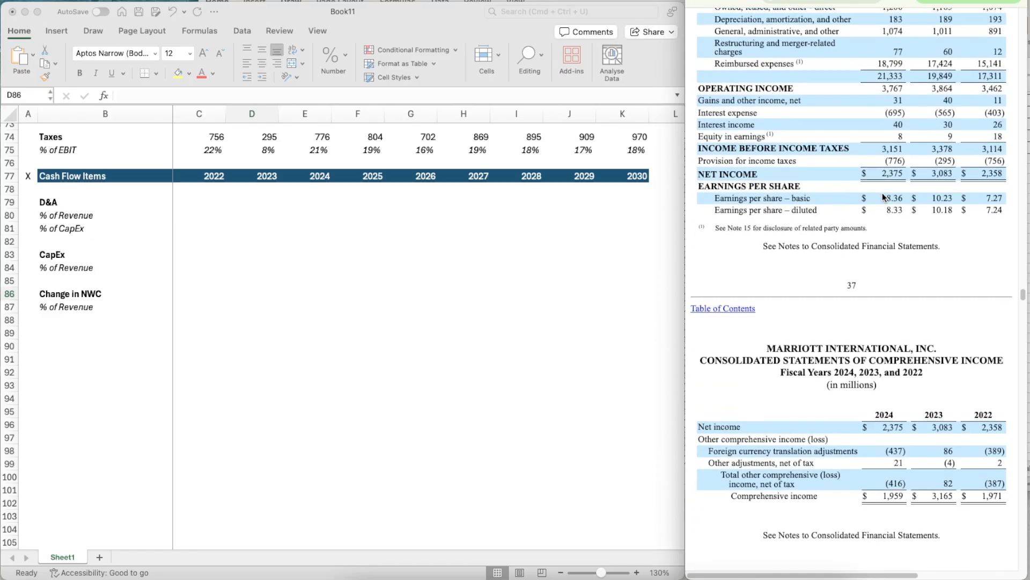
{"action": "scroll", "coordinate": [882, 192], "scroll_direction": "up", "scroll_amount": 15}
{"action": "scroll", "coordinate": [882, 192], "scroll_direction": "down", "scroll_amount": 15}
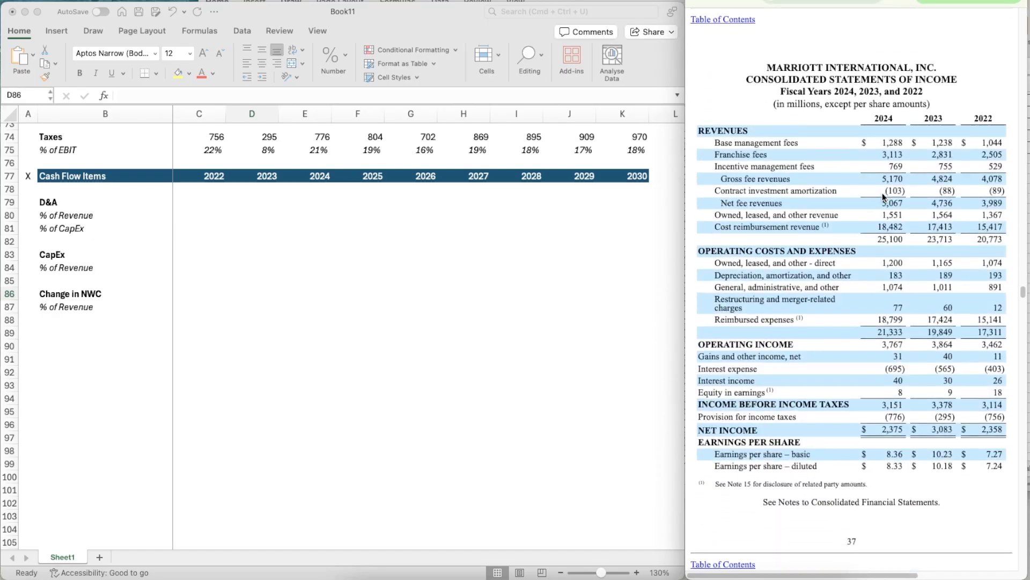
{"action": "scroll", "coordinate": [849, 430], "scroll_direction": "down", "scroll_amount": 15}
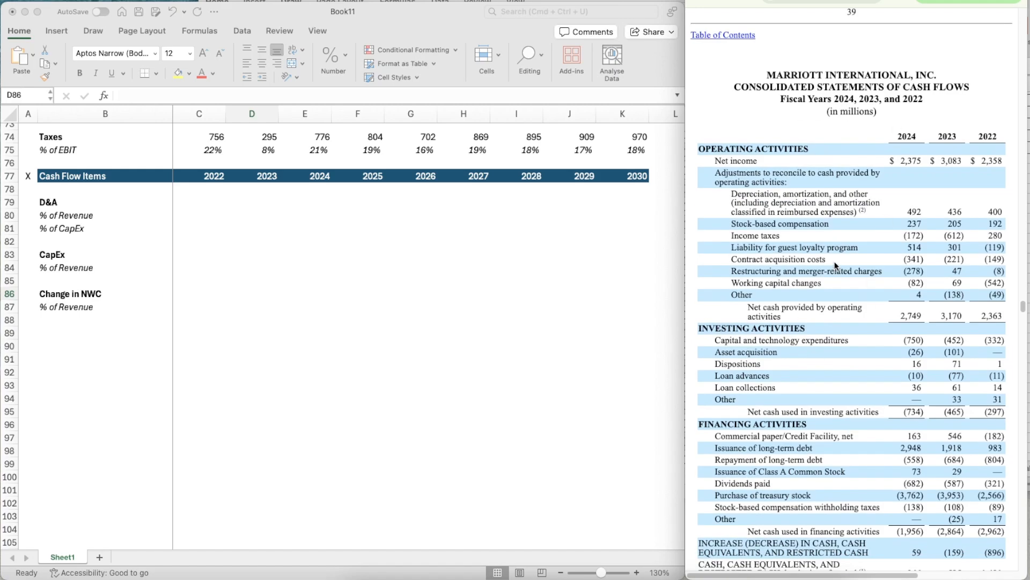
{"action": "scroll", "coordinate": [863, 330], "scroll_direction": "down", "scroll_amount": 2}
{"action": "scroll", "coordinate": [863, 329], "scroll_direction": "up", "scroll_amount": 1}
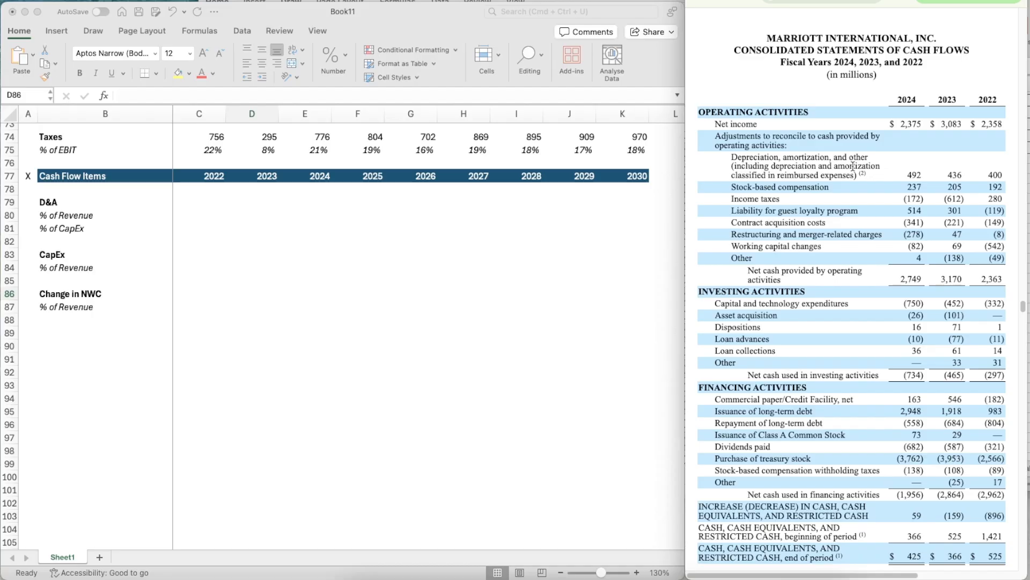
{"action": "scroll", "coordinate": [201, 225], "scroll_direction": "up", "scroll_amount": 2}
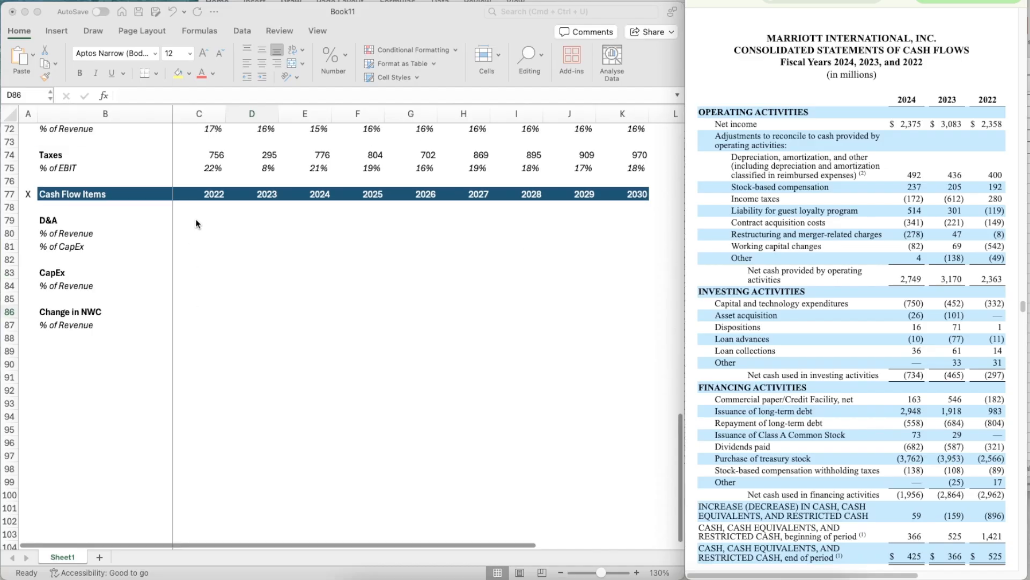
- Enter the historical D&A in C79:E79 as 400 for 2022, 436 for 2023 and 492 for 2024
{"action": "left_click", "coordinate": [202, 162]}
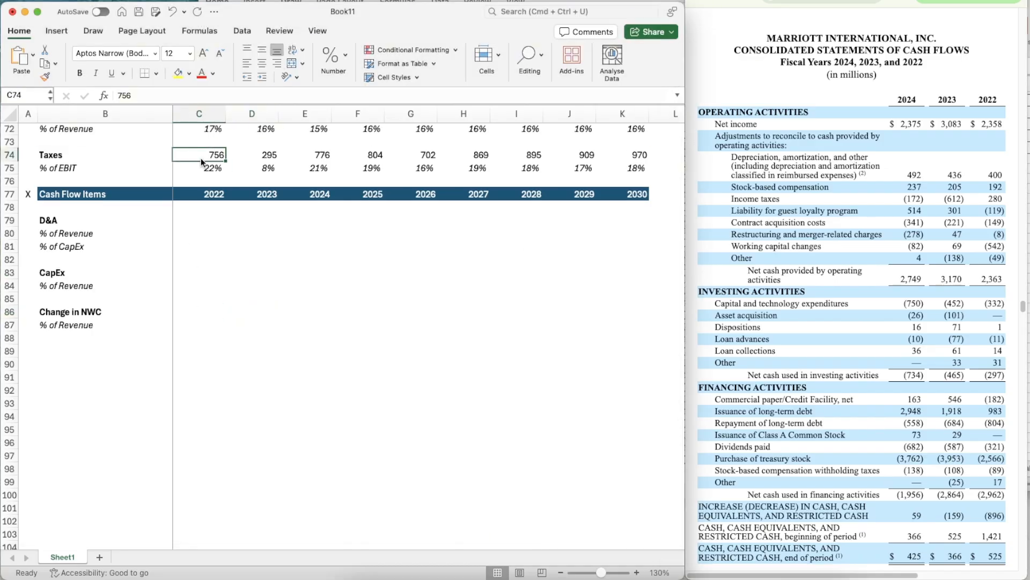
{"action": "left_click", "coordinate": [198, 224]}
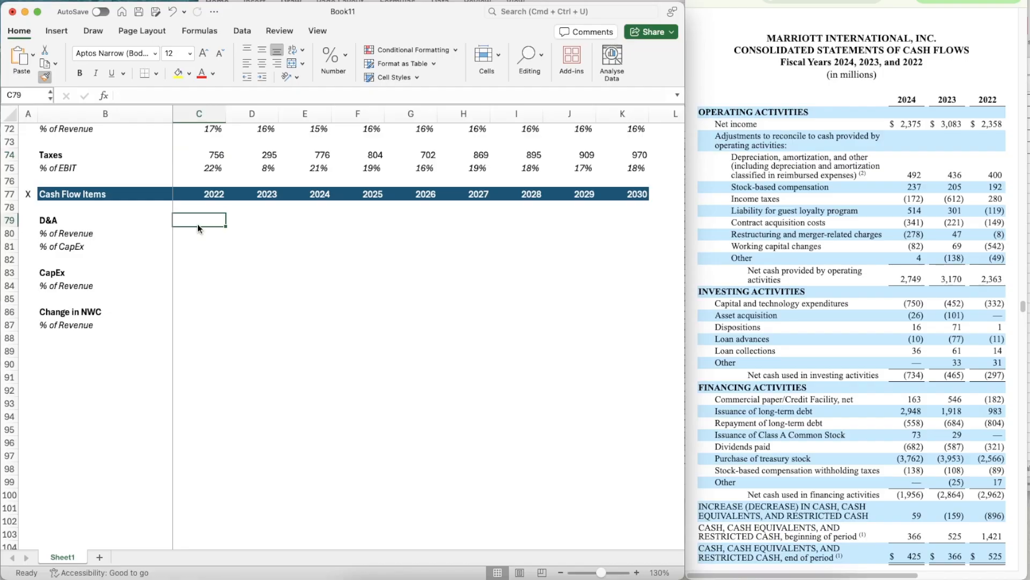
{"action": "type", "text": "400"}
{"action": "key", "text": "Tab"}
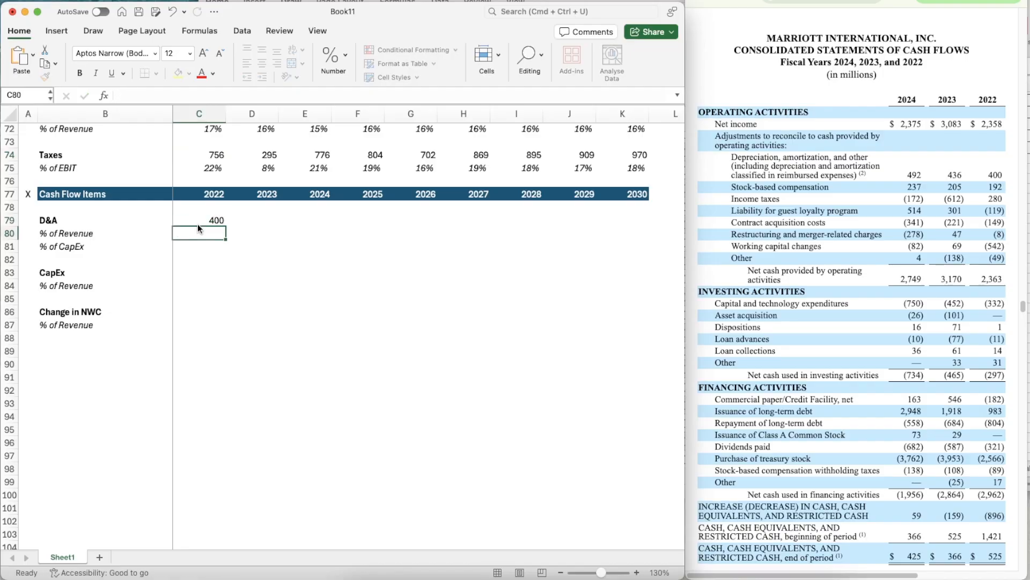
{"action": "type", "text": "436"}
{"action": "key", "text": "Tab"}
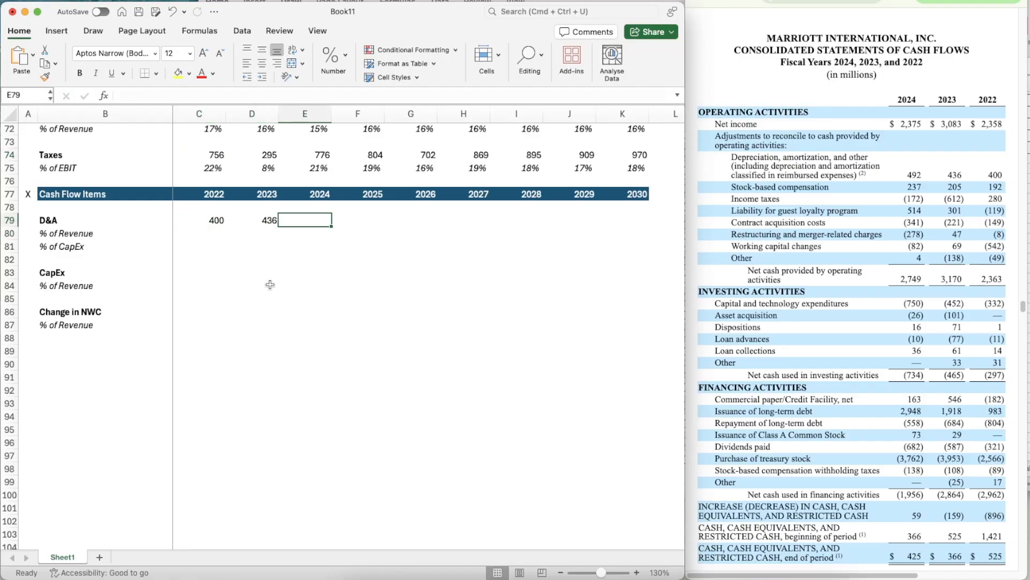
{"action": "type", "text": "492"}
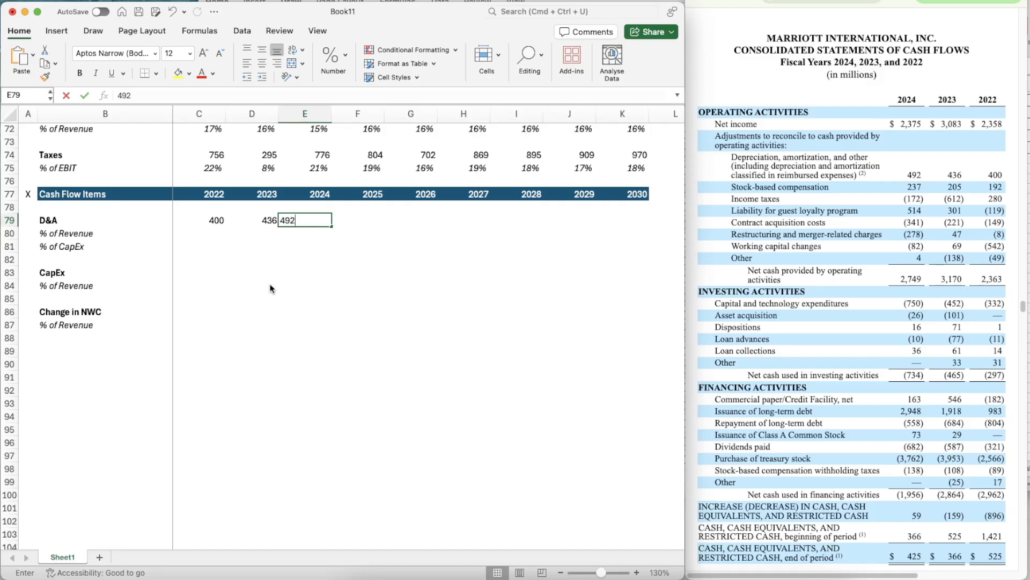
{"action": "key", "text": "Return"}
{"action": "key", "text": "Up"}
{"action": "key", "text": "Up"}
{"action": "key", "text": "Left"}
{"action": "key", "text": "Left"}
{"action": "key", "text": "Down"}
{"action": "key", "text": "super+shift+c"}
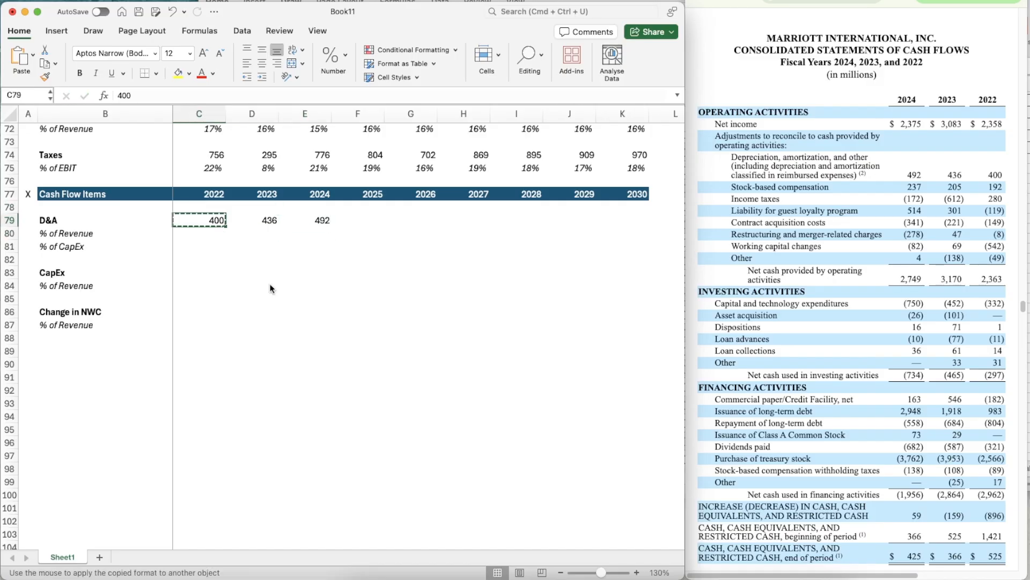
{"action": "key", "text": "Right"}
{"action": "key", "text": "super+shift+c"}
{"action": "key", "text": "Down"}
{"action": "key", "text": "Down"}
{"action": "key", "text": "Left"}
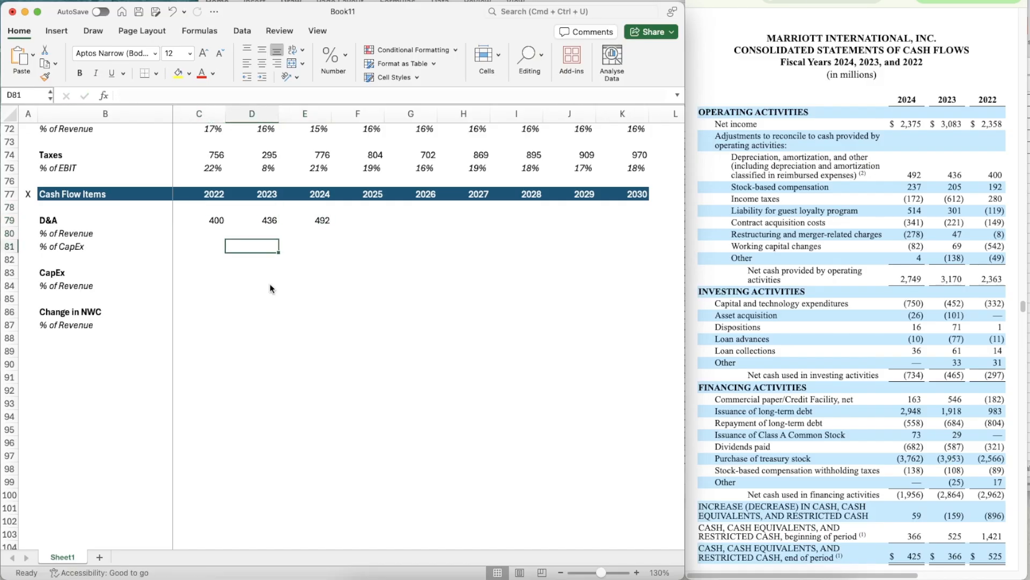
- Enter the historical CapEx in C83:E83 as 332 for 2022, 452 for 2023 and 750 for 2024
{"action": "key", "text": "Down"}
{"action": "key", "text": "Down"}
{"action": "key", "text": "Left"}
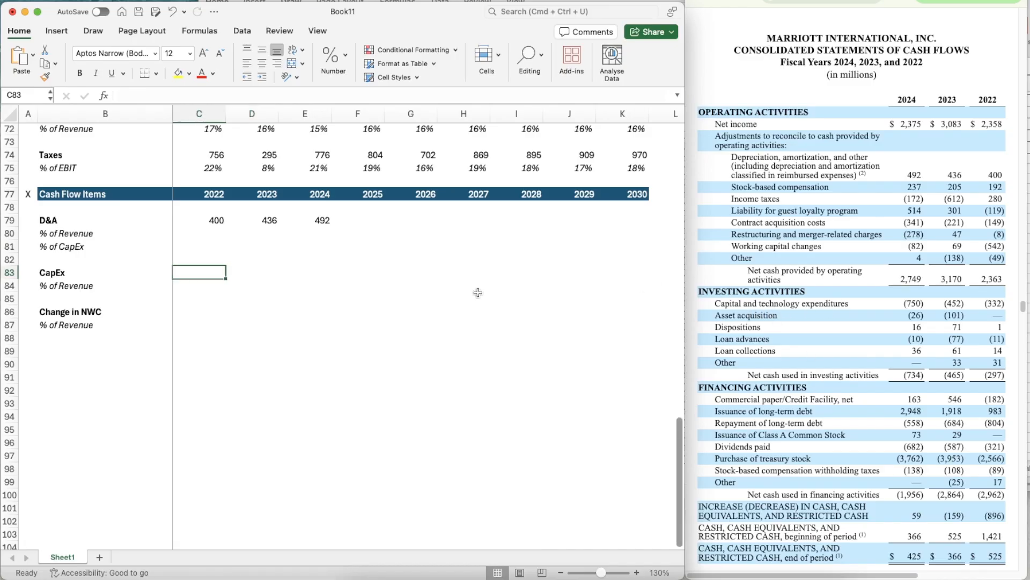
{"action": "type", "text": "332"}
{"action": "key", "text": "Tab"}
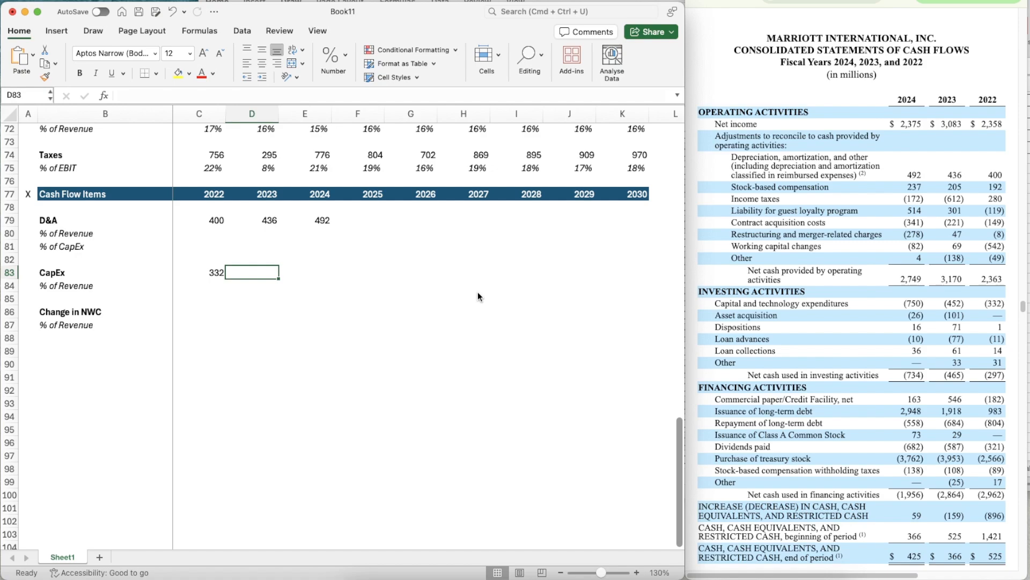
{"action": "type", "text": "452"}
{"action": "key", "text": "Tab"}
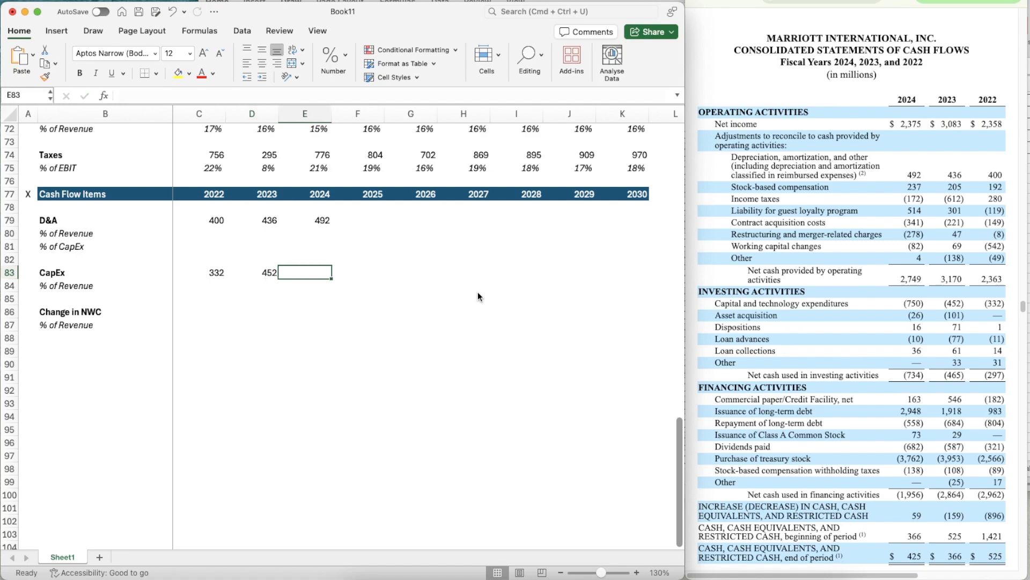
{"action": "type", "text": "750"}
{"action": "key", "text": "Tab"}
- Go to the 2022 Change in NWC cell, C86
{"action": "key", "text": "Down"}
{"action": "key", "text": "Left"}
{"action": "key", "text": "Left"}
{"action": "key", "text": "Left"}
{"action": "key", "text": "Down"}
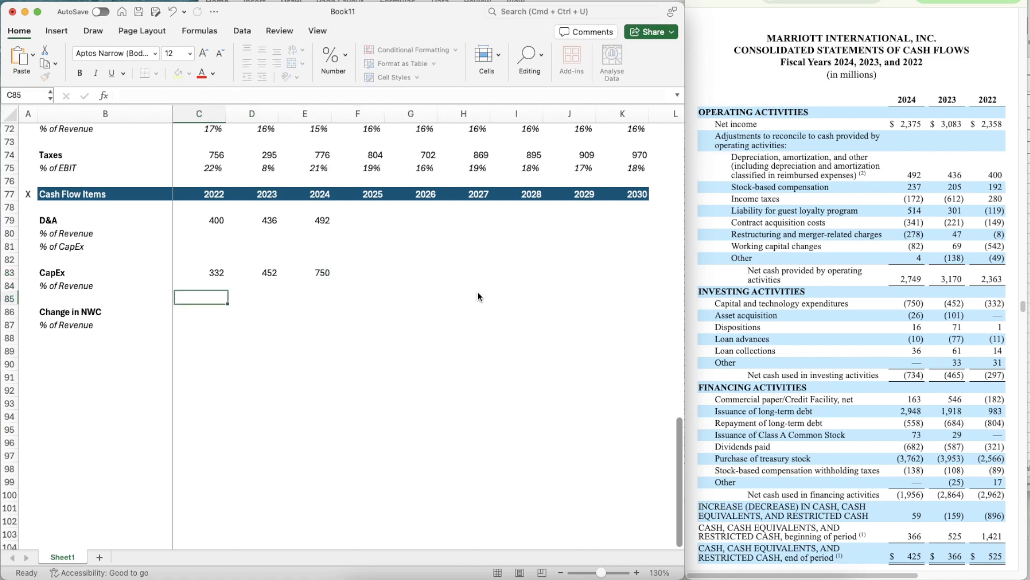
{"action": "key", "text": "Down"}
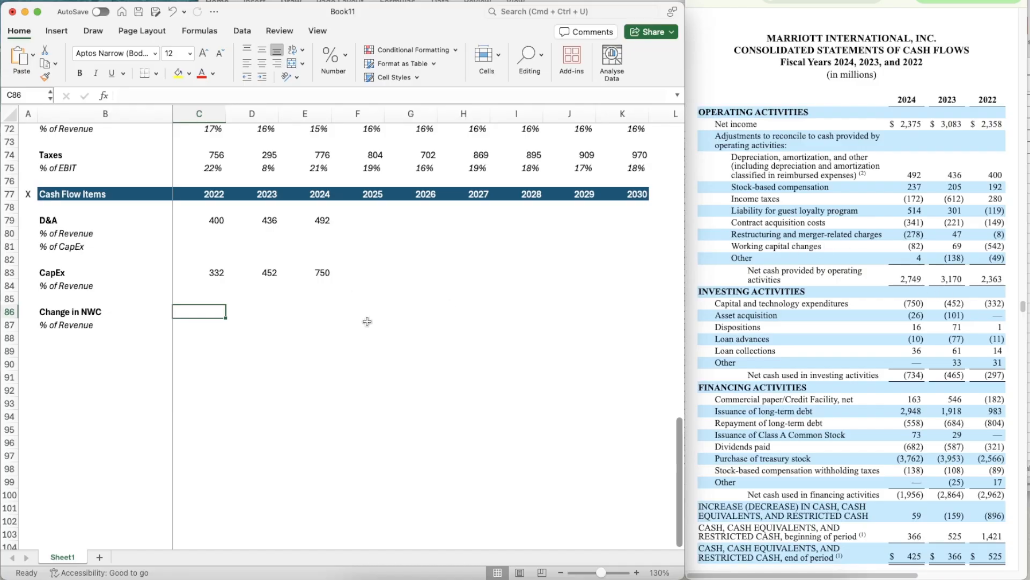
- Enter the 2022 Change in NWC in C86 as =-542
{"action": "type", "text": "=-54"}
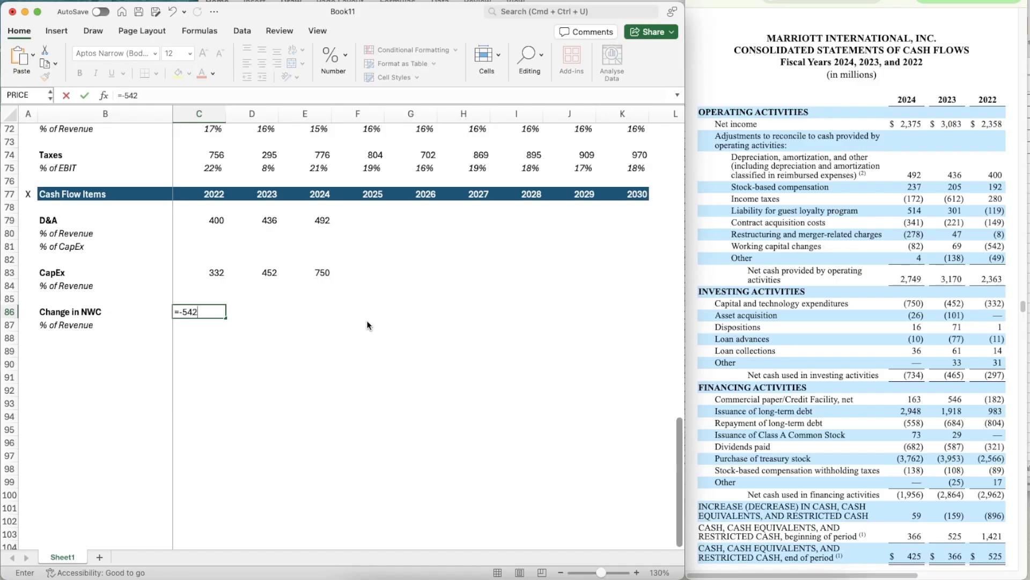
{"action": "type", "text": "2"}
{"action": "key", "text": "Return"}
{"action": "key", "text": "Up"}
{"action": "key", "text": "Up"}
{"action": "key", "text": "Up"}
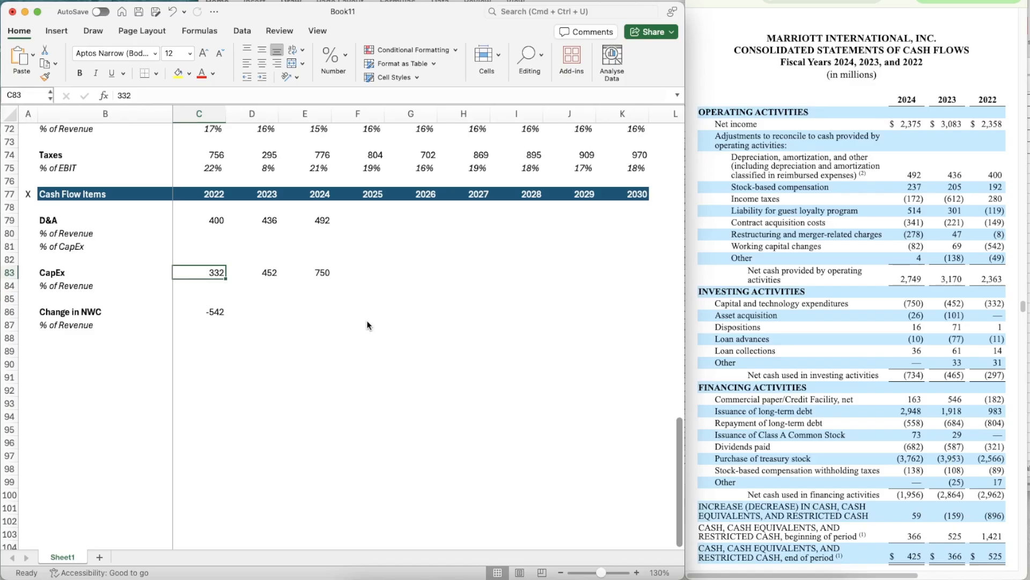
{"action": "left_click", "coordinate": [205, 313]}
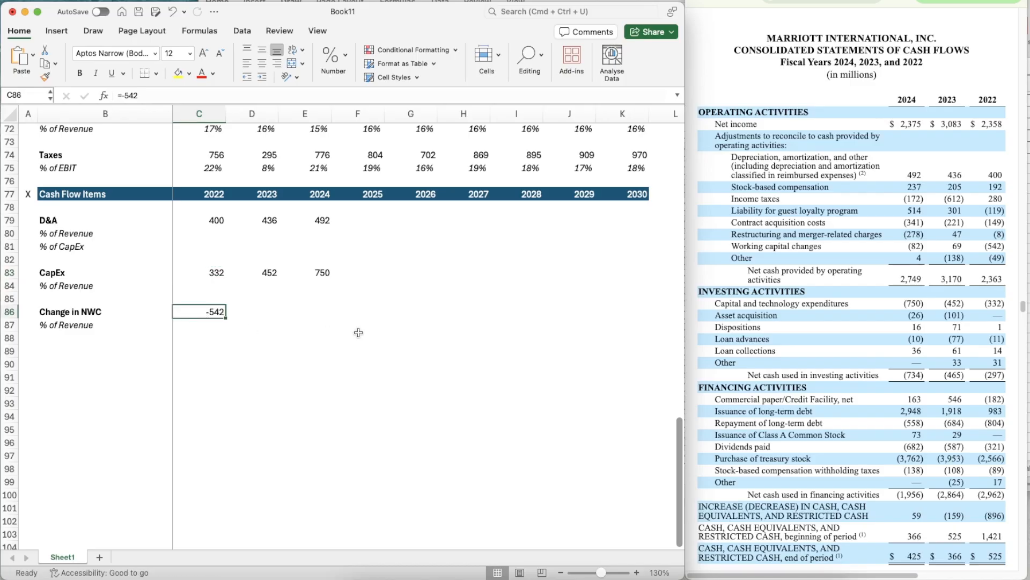
- Format the D&A row C79:K79 as Number with 0 decimal places, a 1000 separator and negatives in parentheses
{"action": "key", "text": "Up"}
{"action": "key", "text": "Up"}
{"action": "key", "text": "Up"}
{"action": "key", "text": "Up"}
{"action": "key", "text": "Up"}
{"action": "key", "text": "Up"}
{"action": "key", "text": "Up"}
{"action": "key", "text": "Up"}
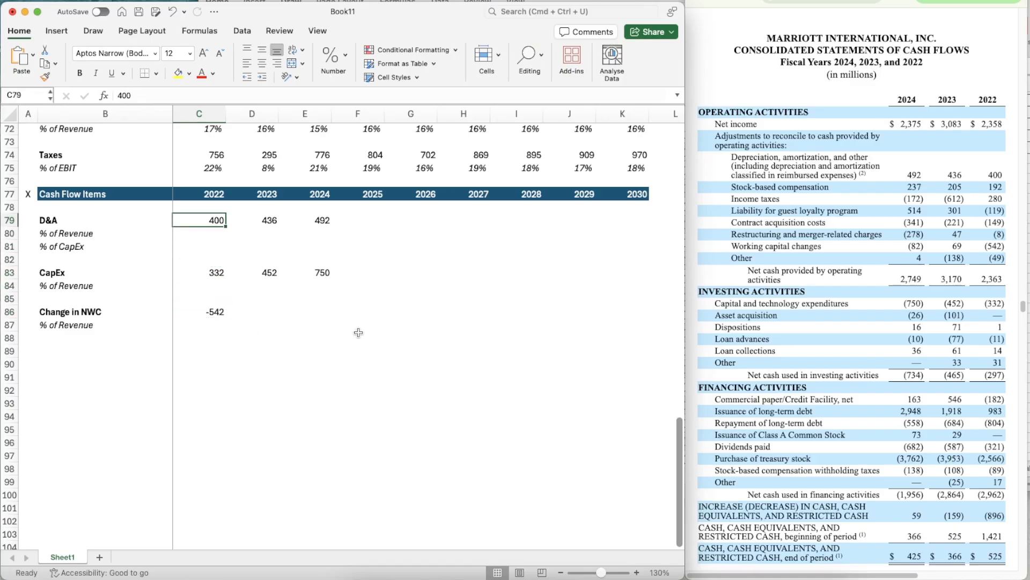
{"action": "key", "text": "Down"}
{"action": "key", "text": "shift+Right"}
{"action": "key", "text": "shift+Right"}
{"action": "key", "text": "shift+Right"}
{"action": "key", "text": "shift+Right"}
{"action": "key", "text": "shift+Right"}
{"action": "key", "text": "shift+Right"}
{"action": "key", "text": "shift+Right"}
{"action": "key", "text": "shift+Right"}
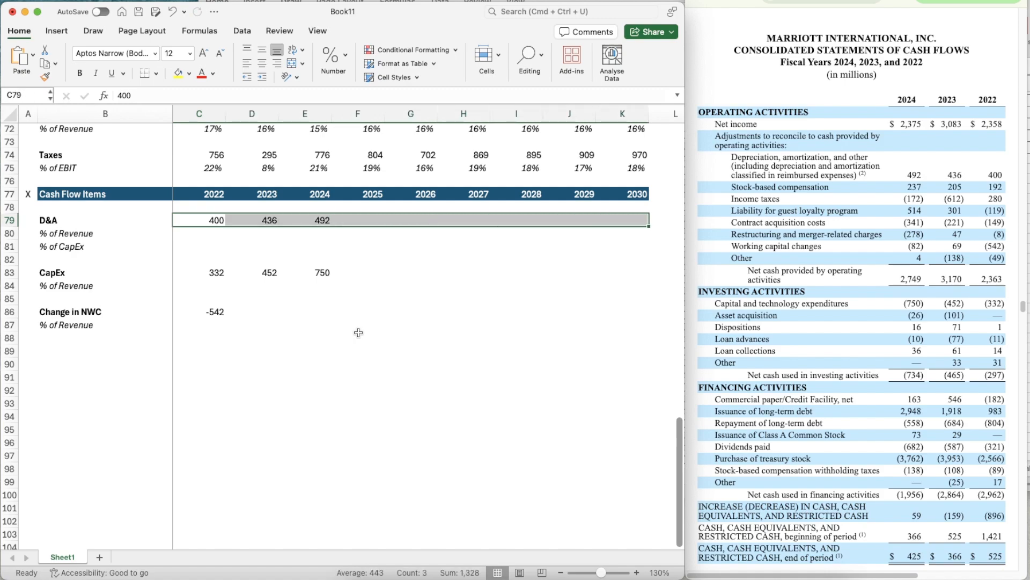
{"action": "key", "text": "super+1"}
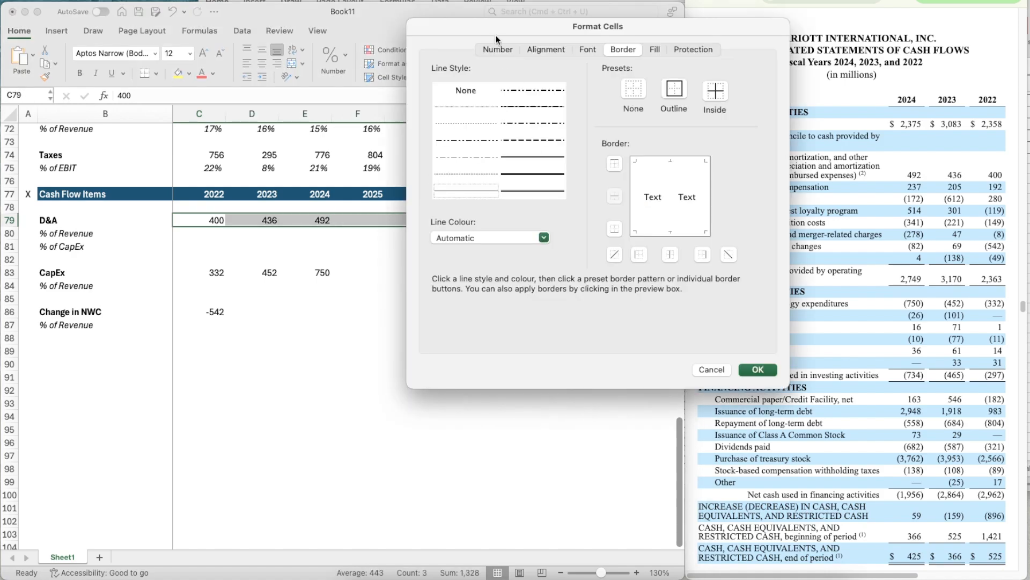
{"action": "left_click", "coordinate": [495, 51]}
{"action": "left_click", "coordinate": [476, 94]}
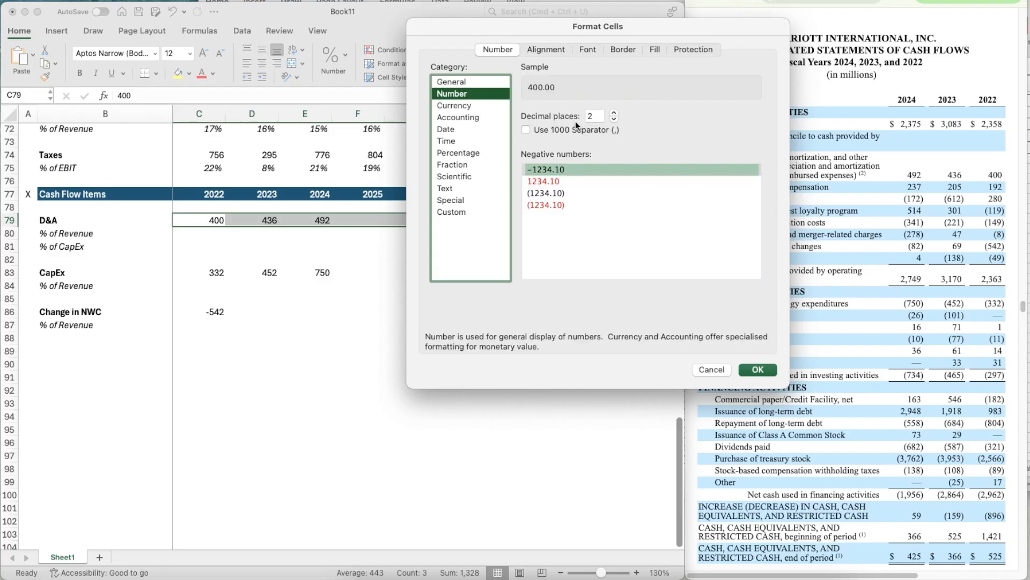
{"action": "left_click", "coordinate": [614, 119]}
{"action": "left_click", "coordinate": [614, 118]}
{"action": "left_click", "coordinate": [576, 129]}
{"action": "left_click", "coordinate": [556, 193]}
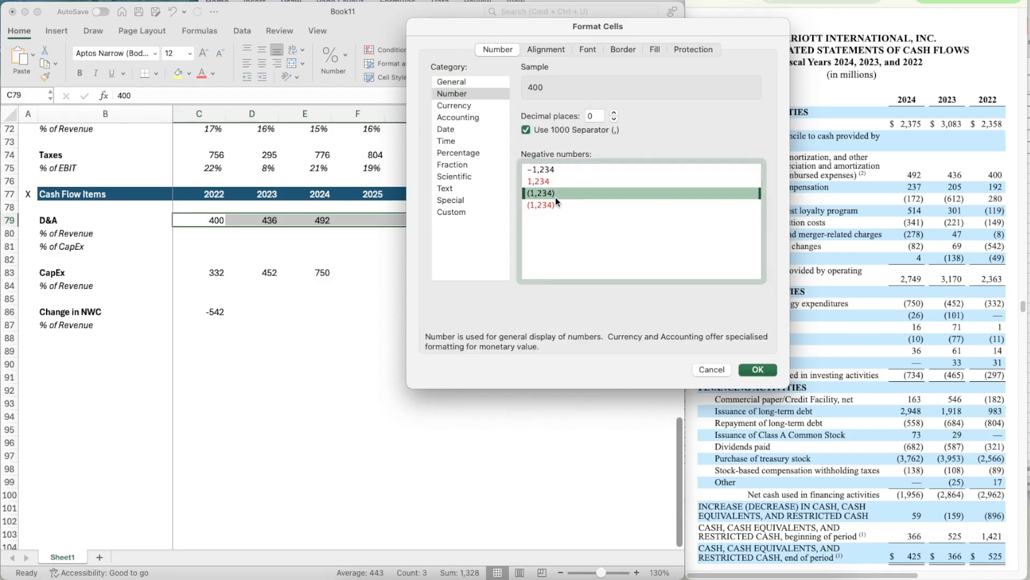
{"action": "left_click", "coordinate": [760, 370]}
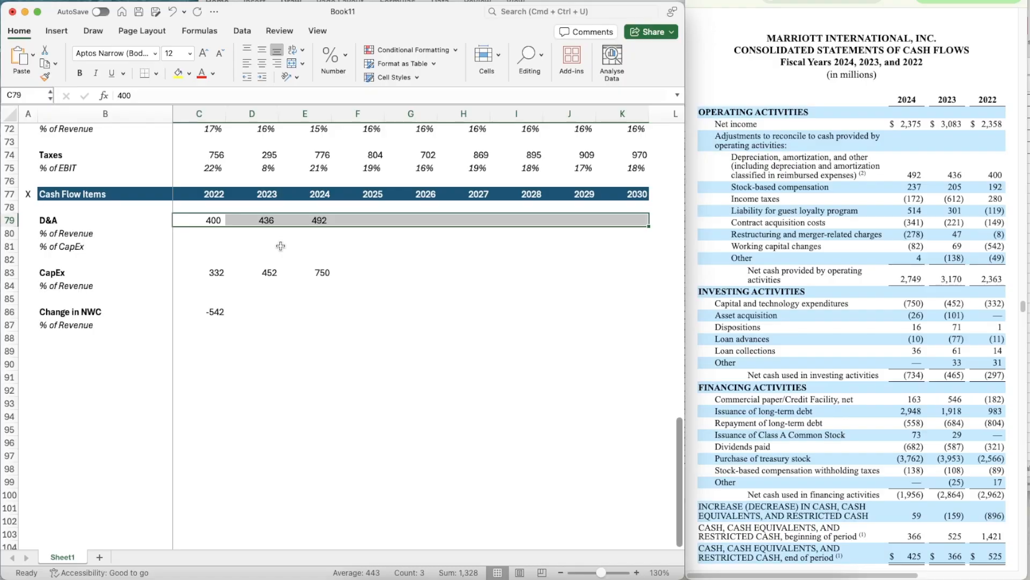
- Copy the D&A row's number format onto the CapEx row 83 and the Change in NWC row 86
{"action": "key", "text": "super+shift+c"}
{"action": "left_click", "coordinate": [195, 272]}
{"action": "key", "text": "super+shift+c"}
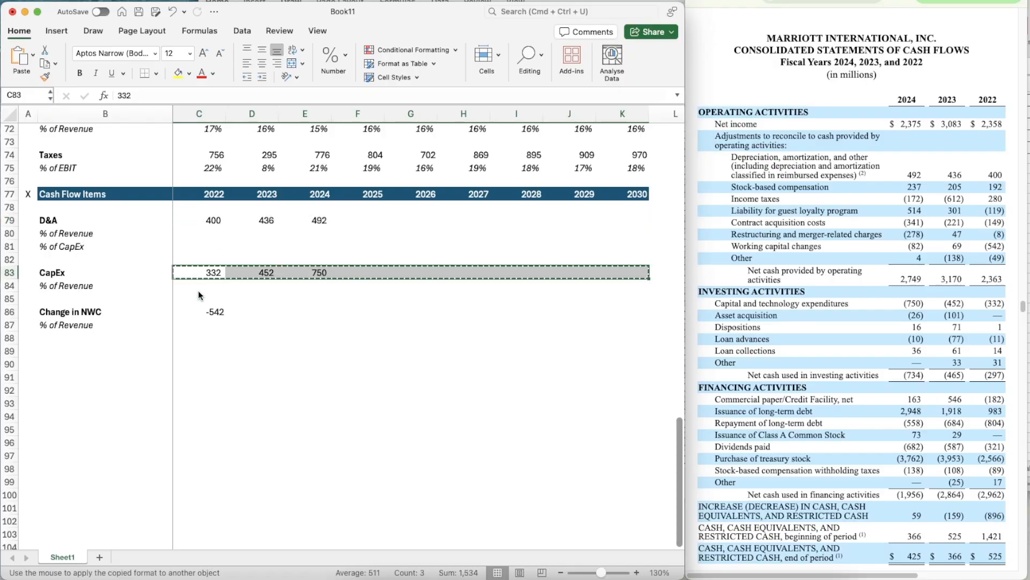
{"action": "left_click", "coordinate": [200, 311]}
- Enter the Change in NWC as 69 for 2023 in D86 and -82 for 2024 in E86
{"action": "key", "text": "Right"}
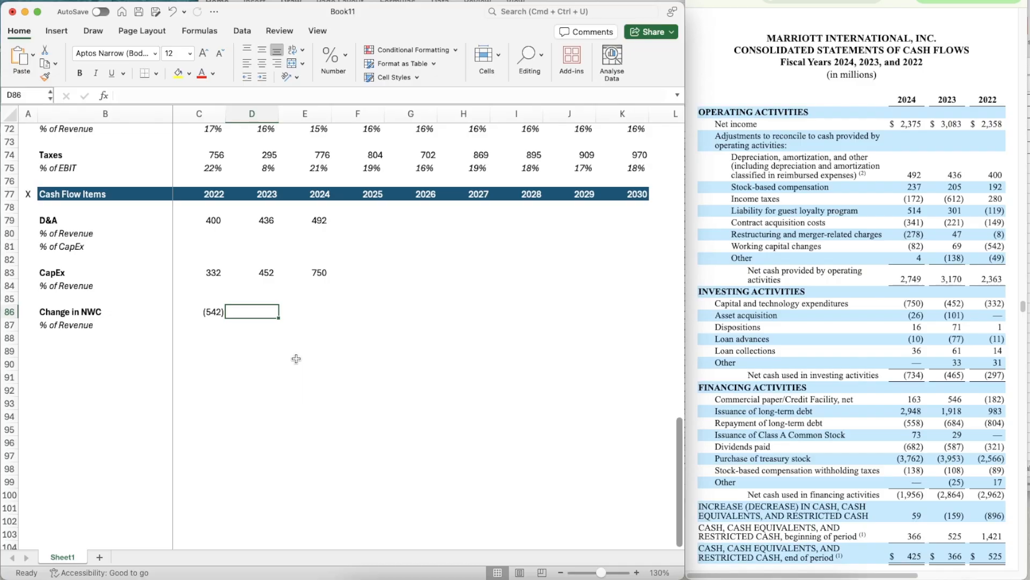
{"action": "type", "text": "69"}
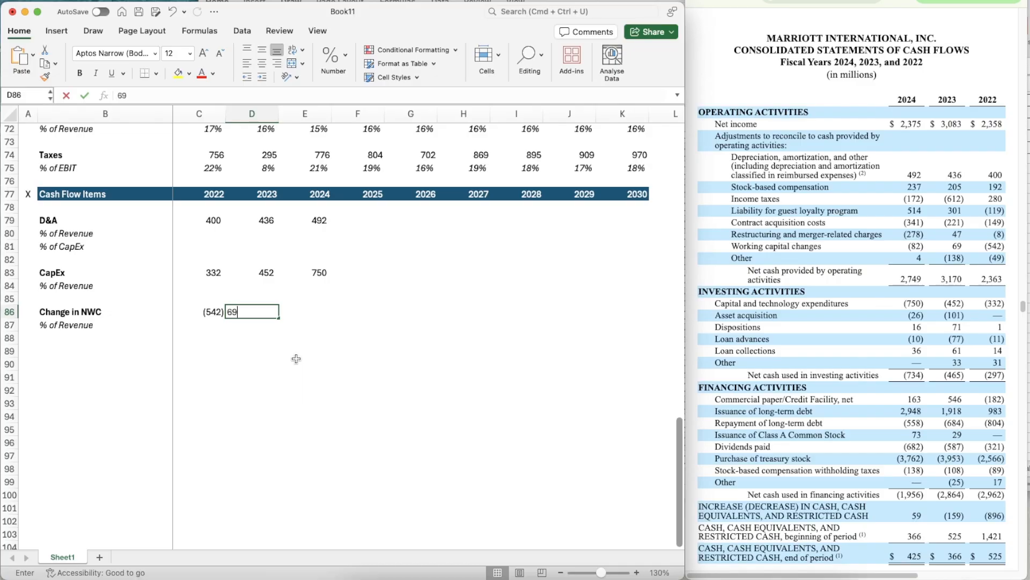
{"action": "key", "text": "Right"}
{"action": "type", "text": "-82"}
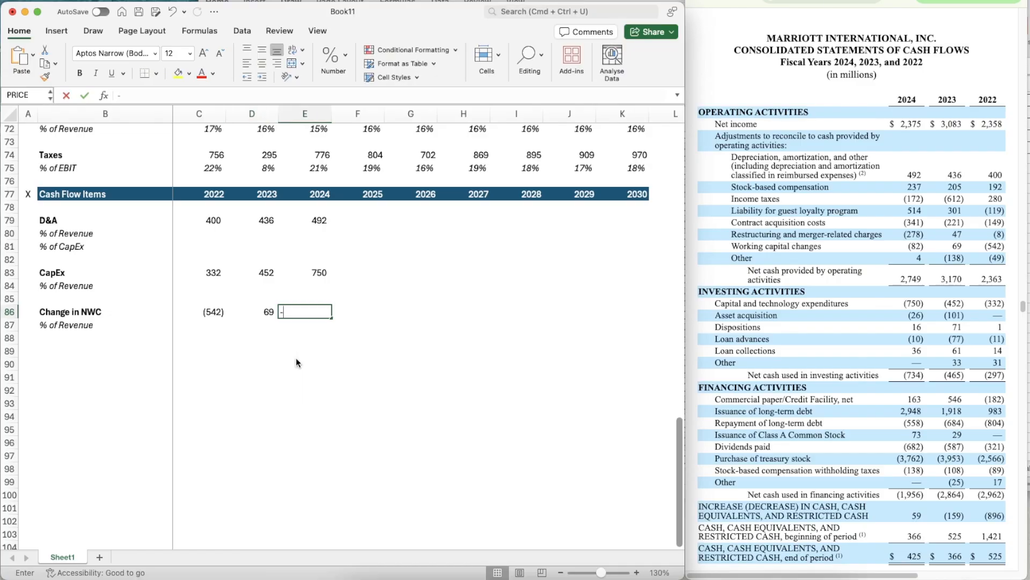
{"action": "key", "text": "Return"}
- Switch to Marriott's quarterly filing and locate the Condensed Consolidated Statements of Cash Flows for the nine months ended September 30, 2025 and 2024
{"action": "key", "text": "Right"}
{"action": "key", "text": "Right"}
{"action": "key", "text": "Up"}
{"action": "key", "text": "Up"}
{"action": "key", "text": "Up"}
{"action": "key", "text": "Left"}
{"action": "key", "text": "Up"}
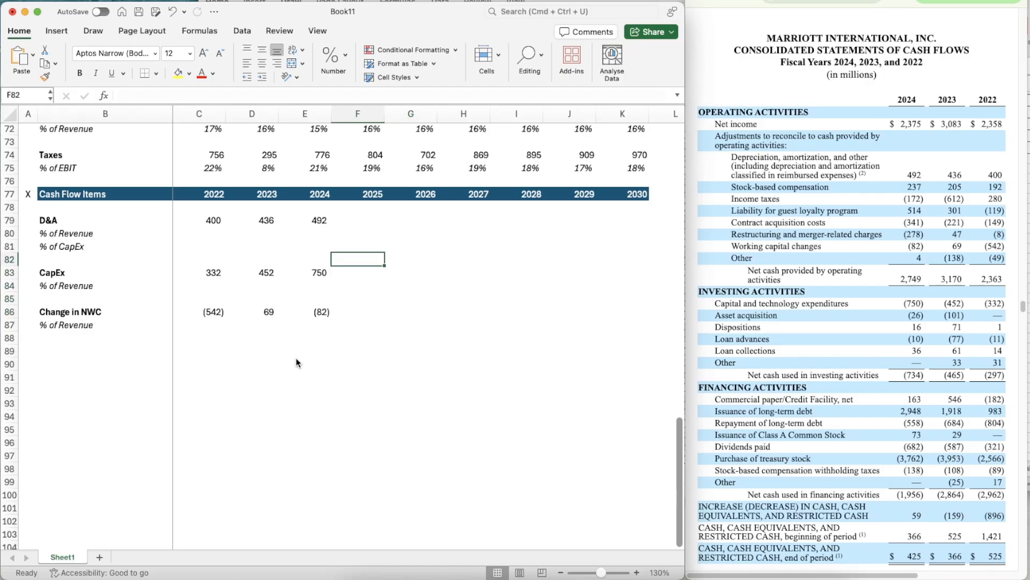
{"action": "key", "text": "Up"}
{"action": "key", "text": "Up"}
{"action": "key", "text": "Up"}
{"action": "key", "text": "Up"}
{"action": "key", "text": "super+Tab"}
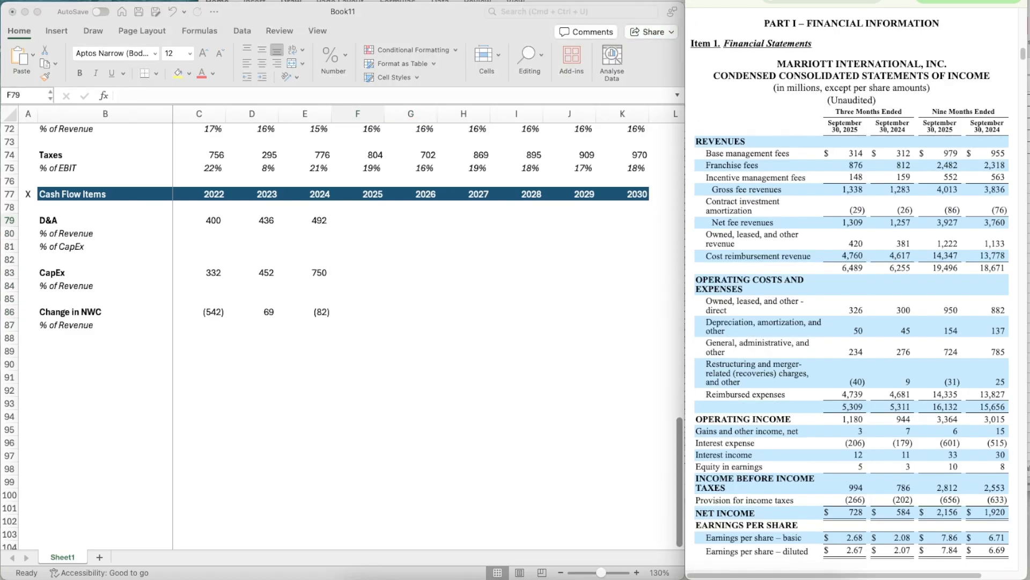
{"action": "scroll", "coordinate": [813, 236], "scroll_direction": "down", "scroll_amount": 20}
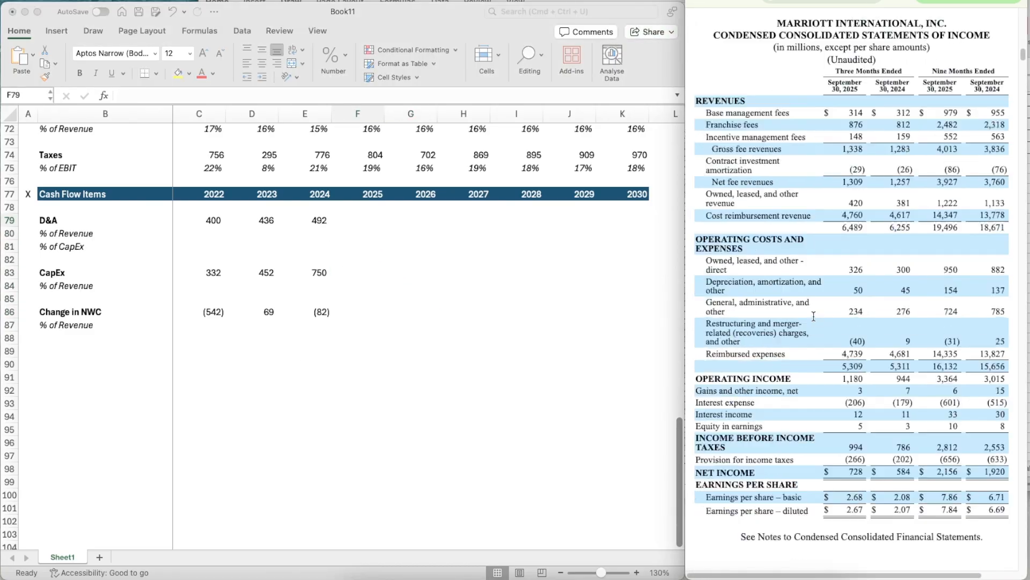
{"action": "scroll", "coordinate": [813, 314], "scroll_direction": "down", "scroll_amount": 5}
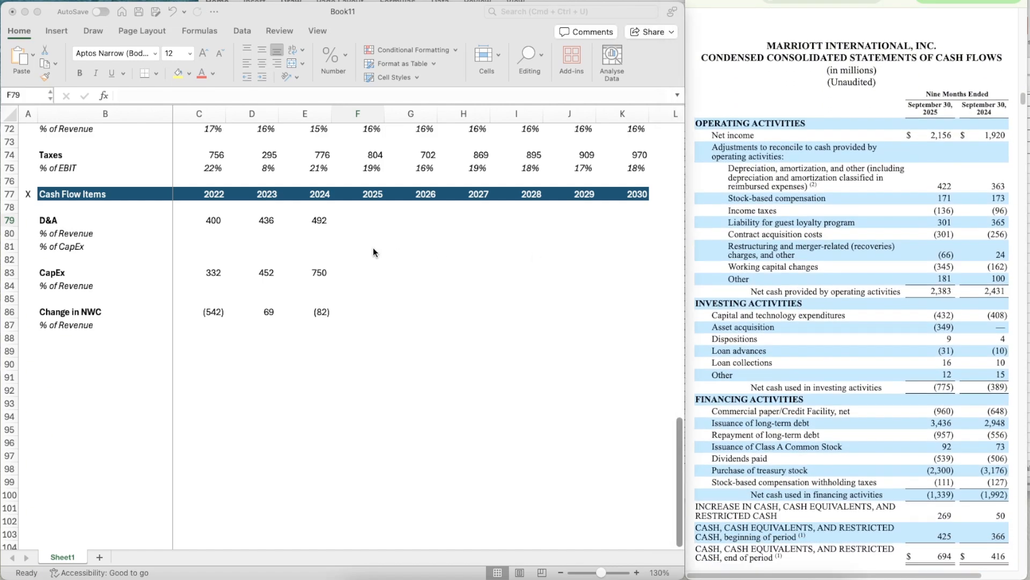
- Calculate the ratio of full-year to nine-month 2024 D&A in scratch cell E81 with =E79/363
{"action": "left_click", "coordinate": [372, 247]}
{"action": "left_click", "coordinate": [319, 243]}
{"action": "key", "text": "super+i"}
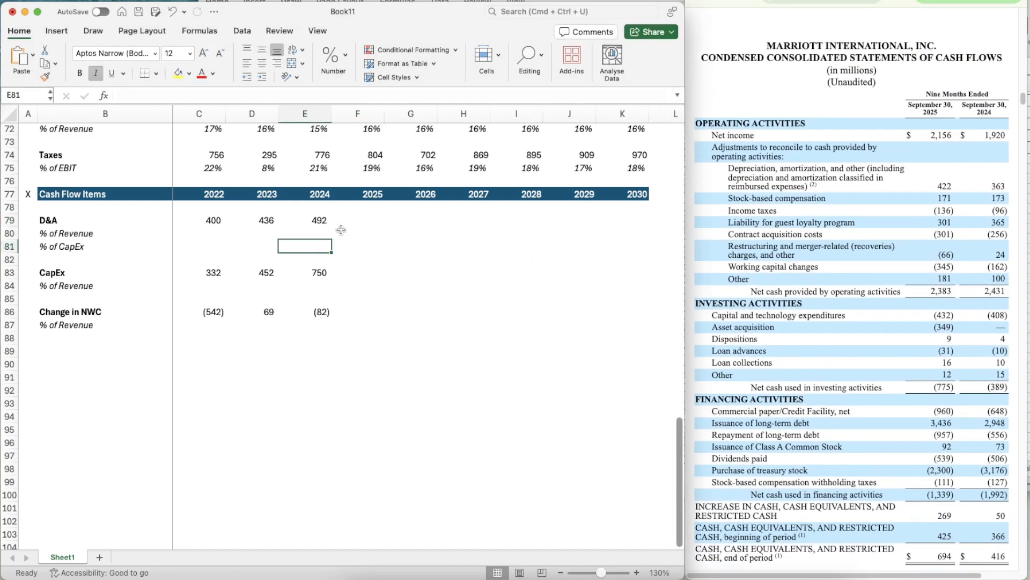
{"action": "type", "text": "="}
{"action": "key", "text": "Up"}
{"action": "key", "text": "Up"}
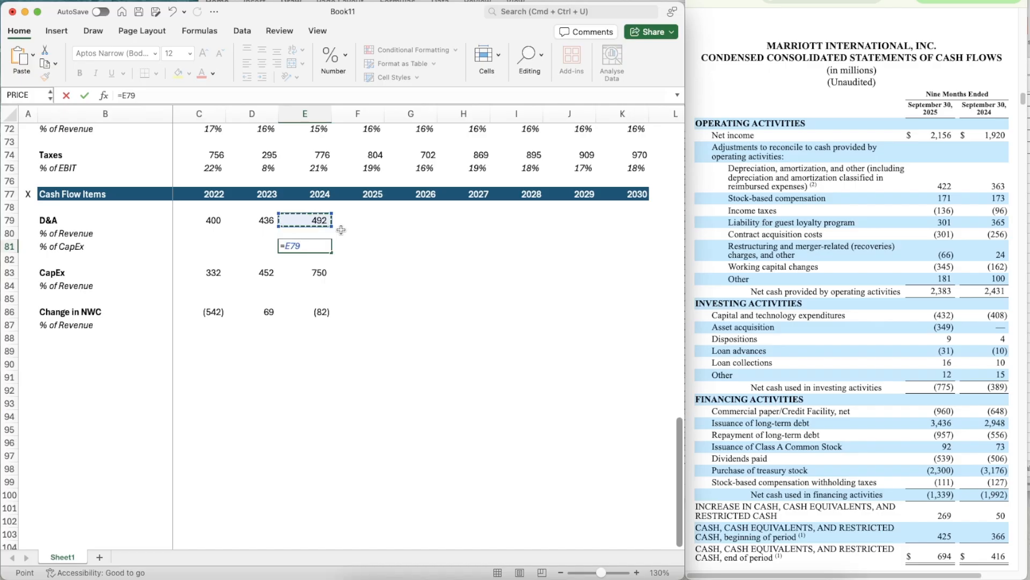
{"action": "type", "text": "/363"}
{"action": "left_click", "coordinate": [342, 231]}
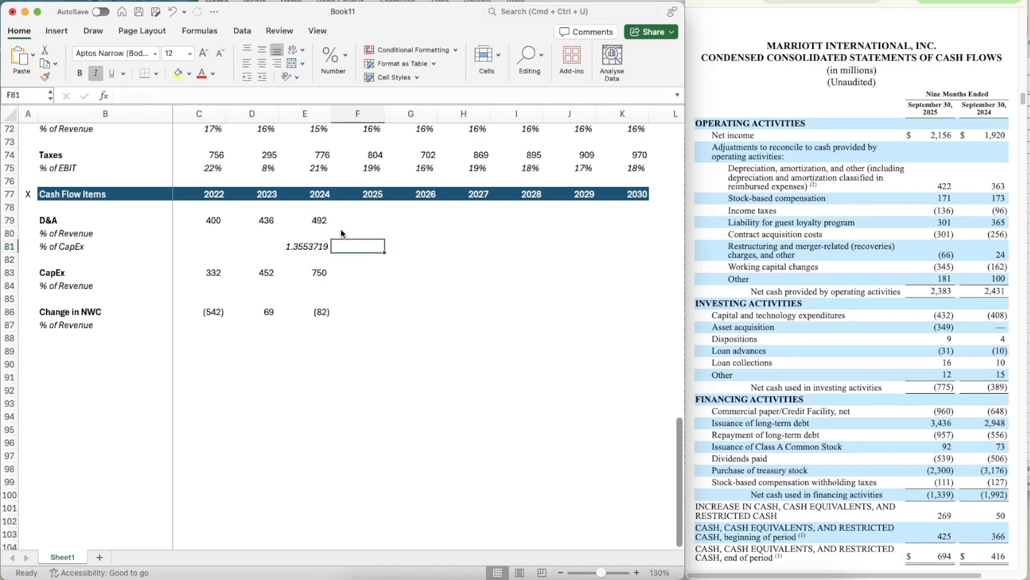
- Annualize the 2025 D&A in F79 with =422*1.3553719
{"action": "key", "text": "Up"}
{"action": "type", "text": "="}
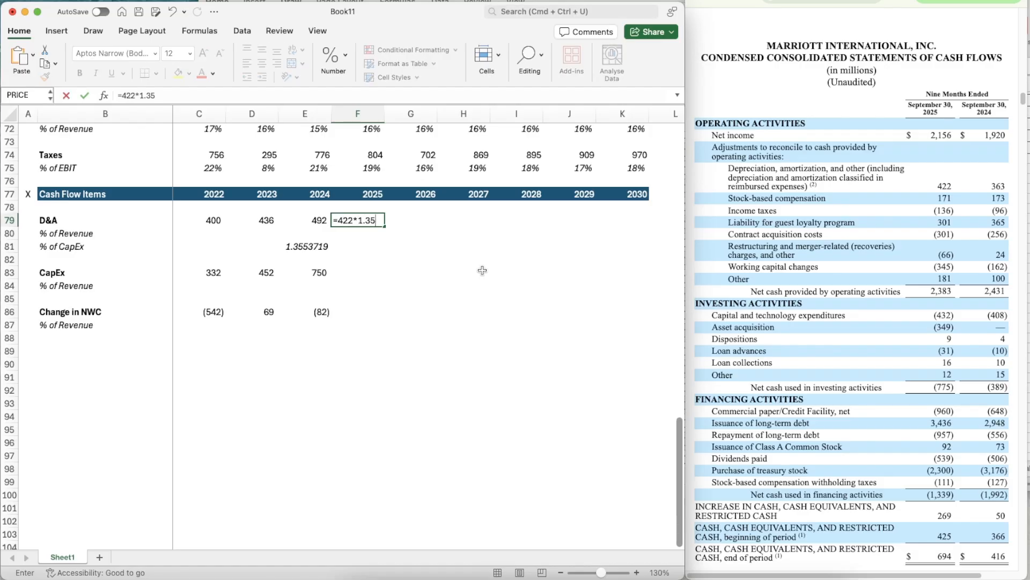
{"action": "type", "text": "422*1.3553719"}
{"action": "key", "text": "Return"}
{"action": "key", "text": "Up"}
{"action": "key", "text": "Left"}
{"action": "key", "text": "super+shift+c"}
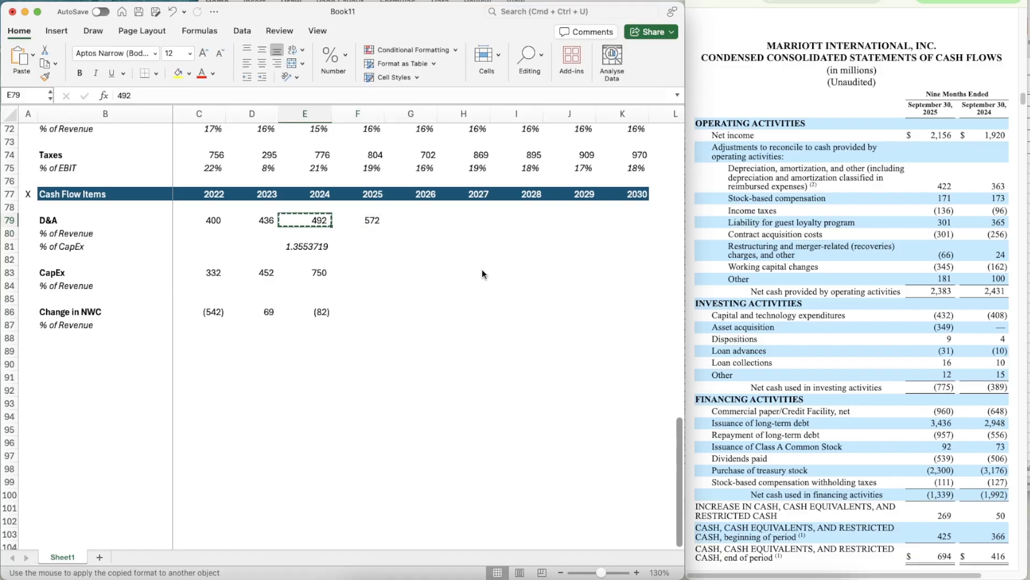
- Clear the temporary D&A ratio from E81 and go to the 2025 CapEx cell, F83
{"action": "key", "text": "Escape"}
{"action": "key", "text": "Right"}
{"action": "key", "text": "Down"}
{"action": "key", "text": "Down"}
{"action": "key", "text": "Left"}
{"action": "key", "text": "Delete"}
{"action": "key", "text": "Right"}
{"action": "key", "text": "Down"}
{"action": "key", "text": "Down"}
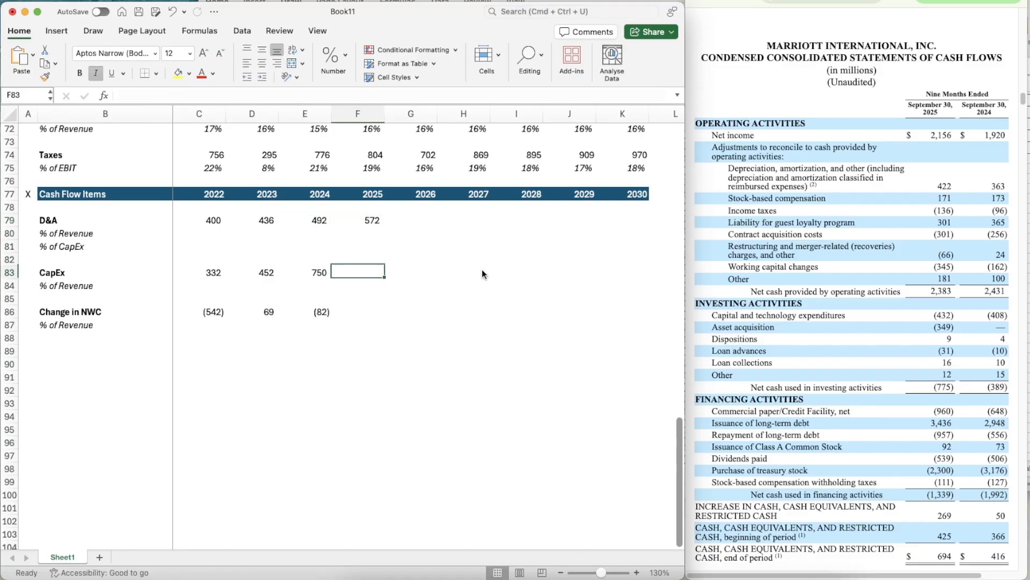
- Calculate the ratio of full-year to nine-month 2024 CapEx in scratch cell E84 with =E83/408
{"action": "key", "text": "super+z"}
{"action": "key", "text": "Down"}
{"action": "key", "text": "Left"}
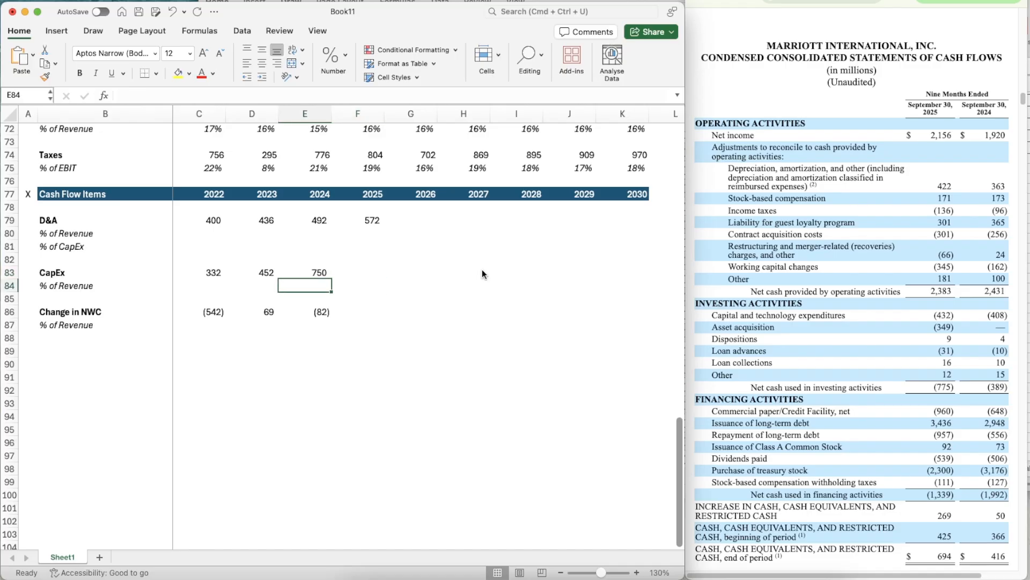
{"action": "type", "text": "="}
{"action": "key", "text": "Up"}
{"action": "type", "text": "/"}
{"action": "key", "text": "Right"}
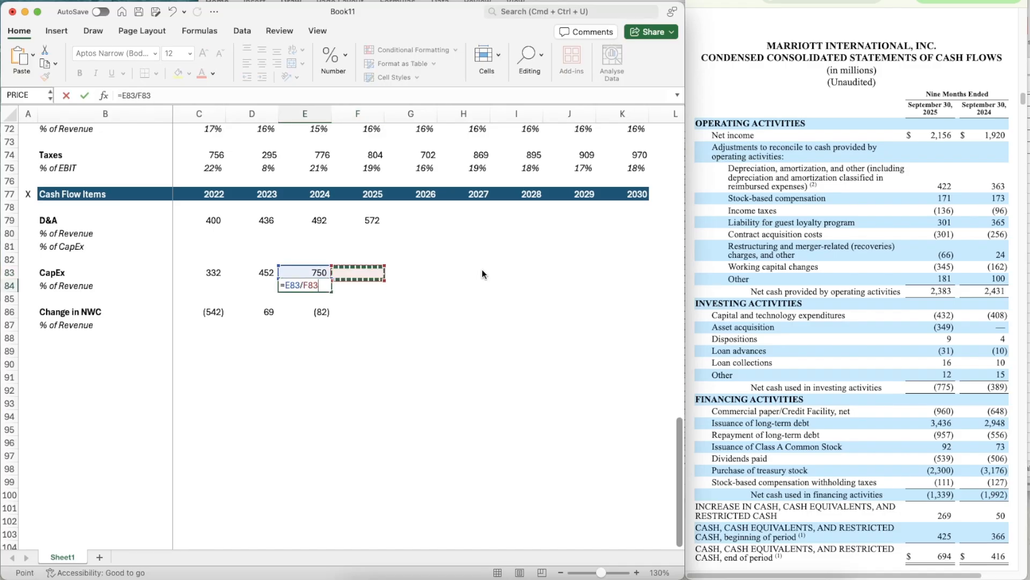
{"action": "key", "text": "Down"}
{"action": "key", "text": "BackSpace"}
{"action": "key", "text": "BackSpace"}
{"action": "key", "text": "BackSpace"}
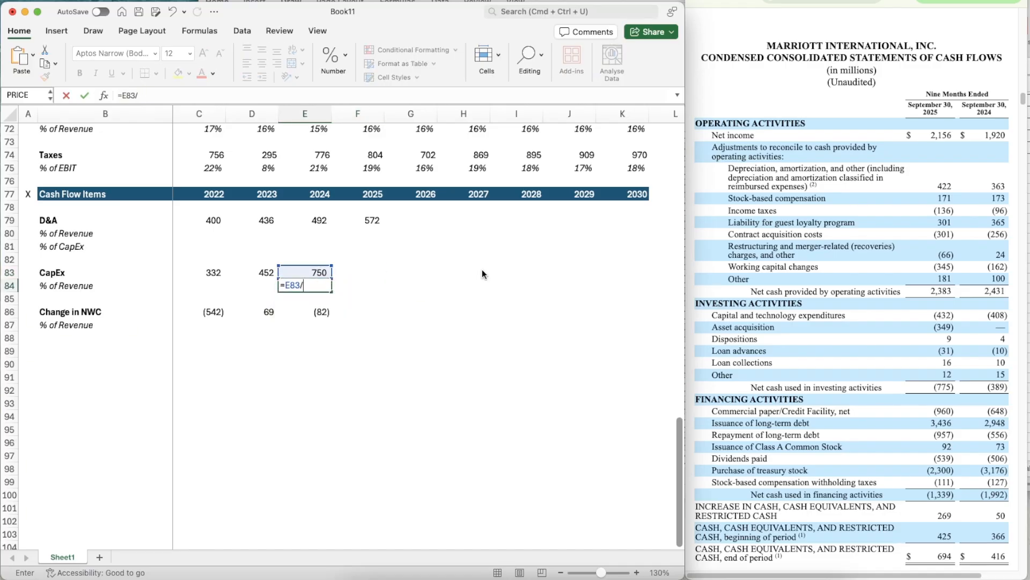
{"action": "type", "text": "408"}
{"action": "key", "text": "Return"}
- Annualize the 2025 CapEx in F83 with =432*1.83823529
{"action": "key", "text": "Up"}
{"action": "key", "text": "Right"}
{"action": "key", "text": "Up"}
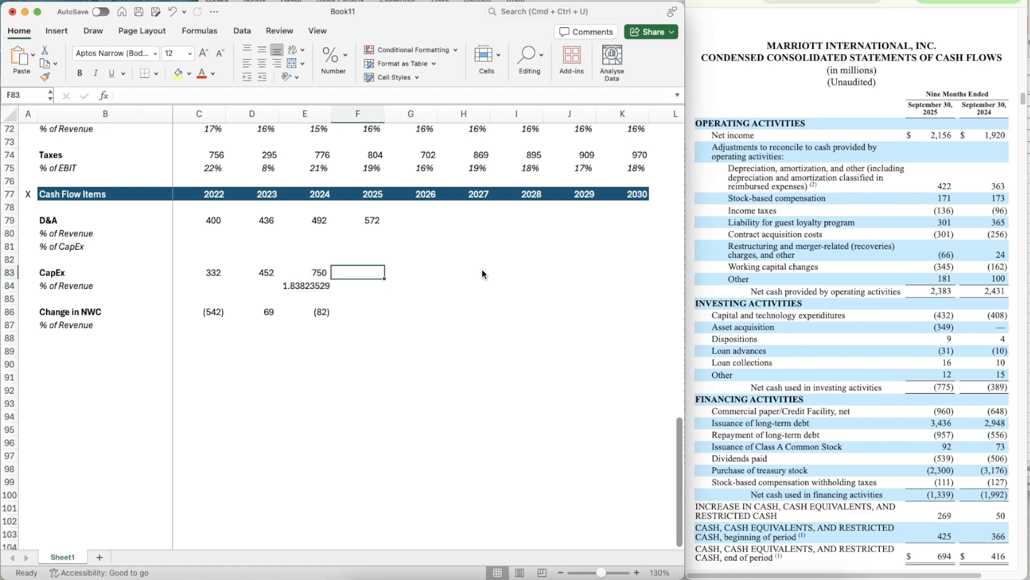
{"action": "type", "text": "=432"}
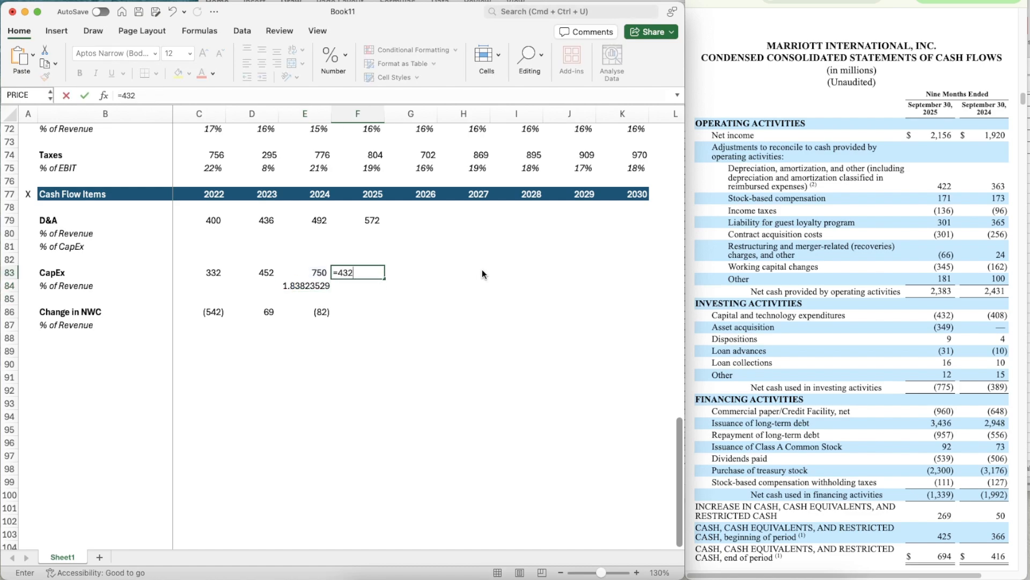
{"action": "type", "text": "*1.83823529"}
{"action": "key", "text": "Return"}
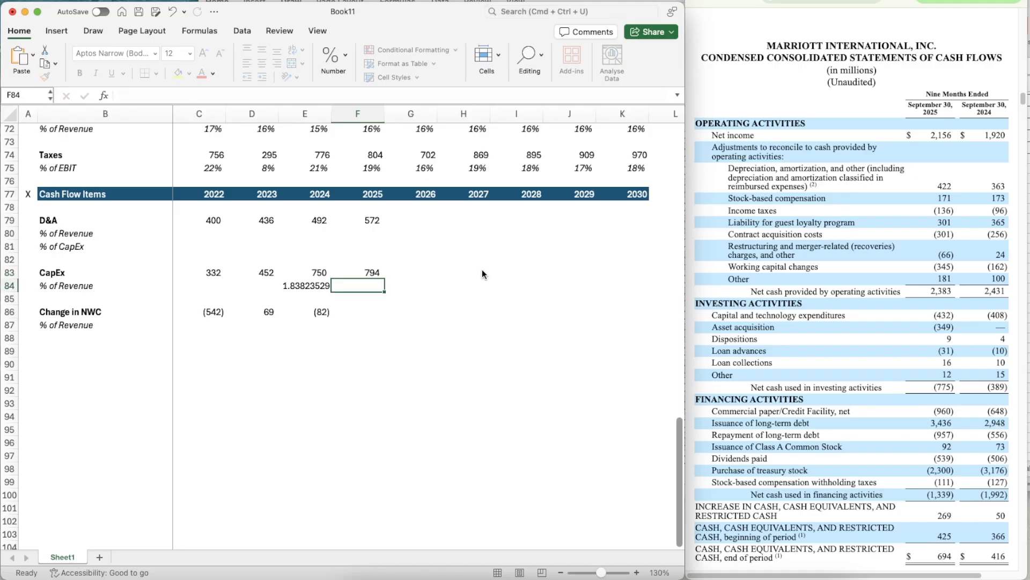
- Clear the temporary CapEx ratio from E84
{"action": "key", "text": "Left"}
{"action": "key", "text": "Delete"}
{"action": "key", "text": "Right"}
- Enter the 2025 Change in NWC in F86 as -345
{"action": "key", "text": "Right"}
{"action": "key", "text": "Down"}
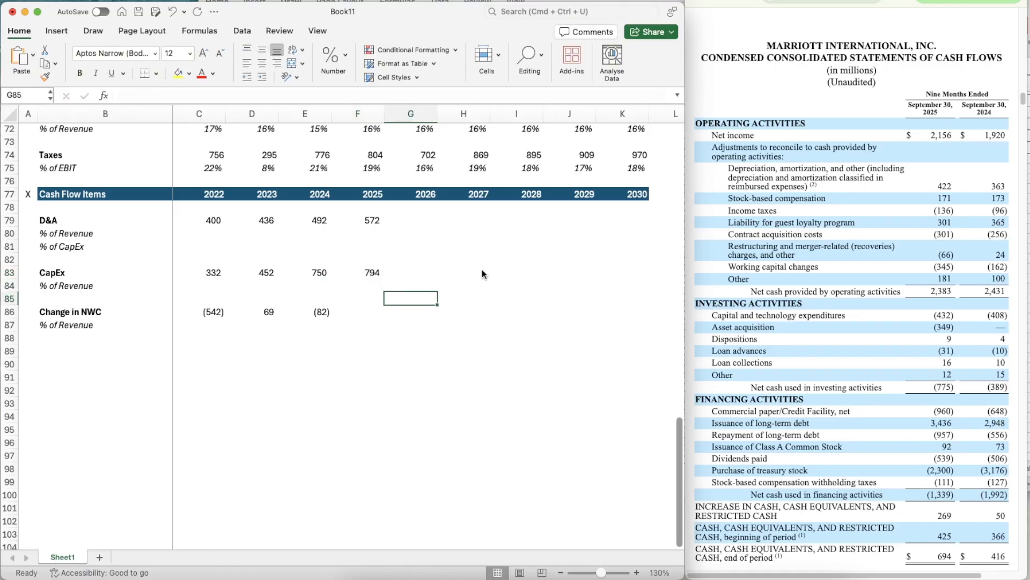
{"action": "key", "text": "Down"}
{"action": "key", "text": "Left"}
{"action": "key", "text": "Left"}
{"action": "key", "text": "Right"}
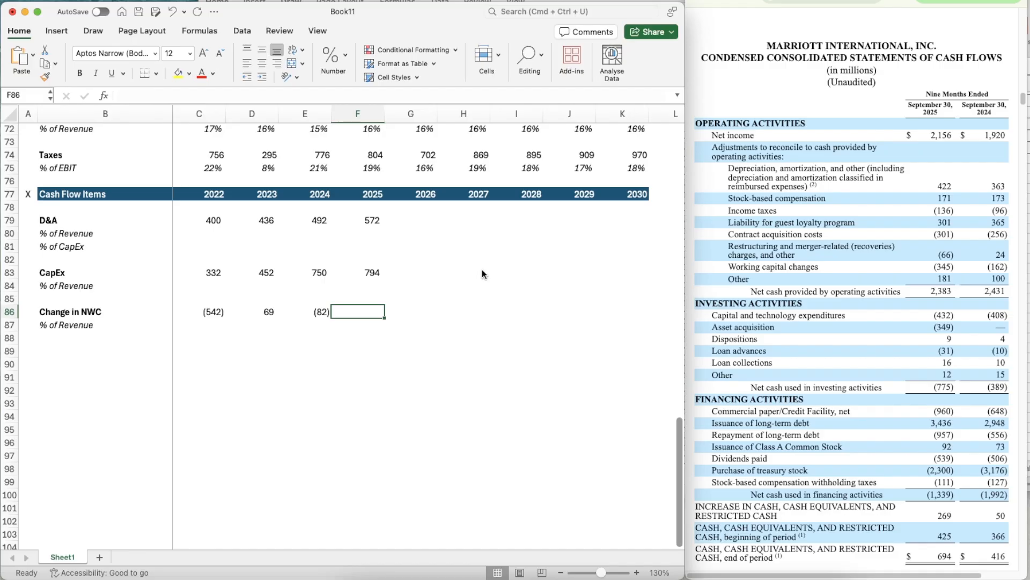
{"action": "type", "text": "-345"}
{"action": "key", "text": "Return"}
- Calculate 2022 D&A as a percentage of revenue in C80 with =C79/C68
{"action": "key", "text": "Right"}
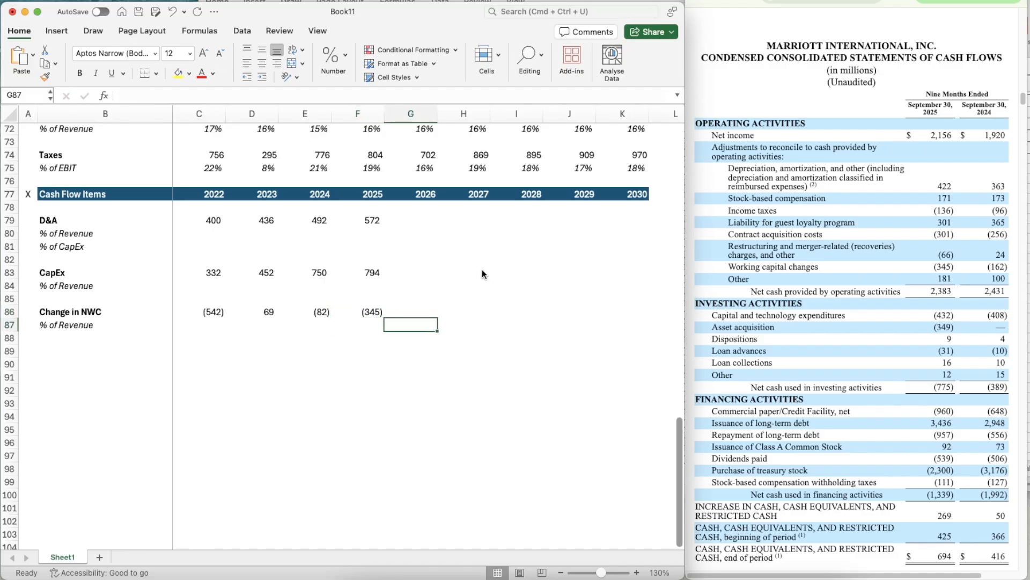
{"action": "key", "text": "Right"}
{"action": "key", "text": "Up"}
{"action": "key", "text": "Left"}
{"action": "key", "text": "Left"}
{"action": "key", "text": "Up"}
{"action": "key", "text": "Left"}
{"action": "key", "text": "Left"}
{"action": "key", "text": "Up"}
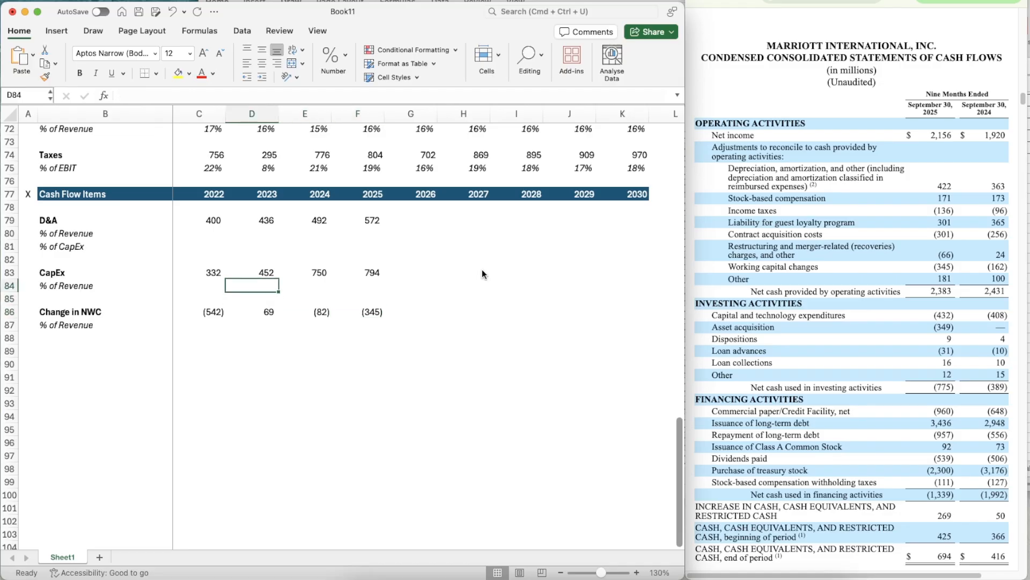
{"action": "key", "text": "Up"}
{"action": "key", "text": "Up"}
{"action": "key", "text": "Up"}
{"action": "key", "text": "Up"}
{"action": "key", "text": "Left"}
{"action": "scroll", "coordinate": [482, 269], "scroll_direction": "up", "scroll_amount": 4}
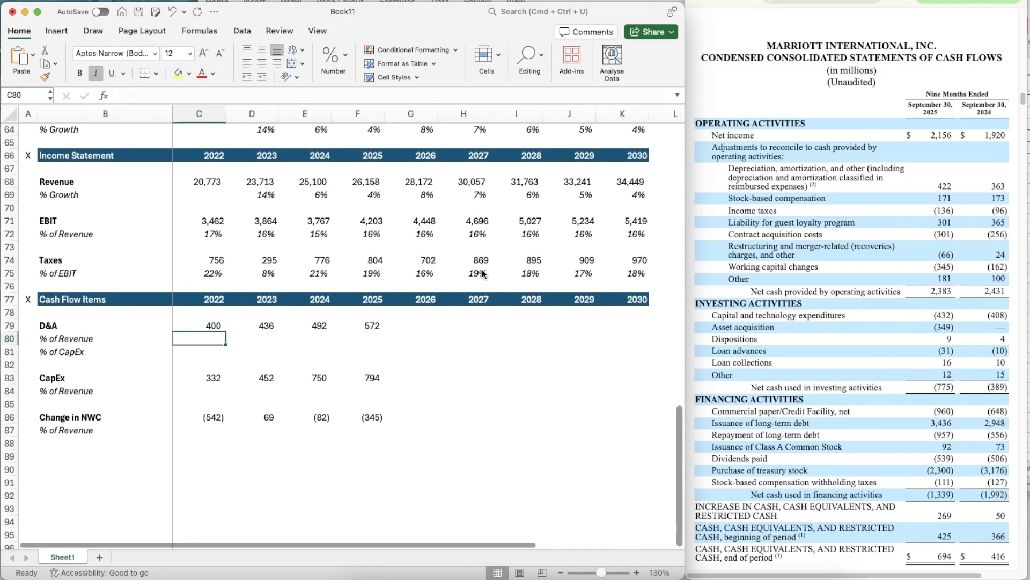
{"action": "type", "text": "="}
{"action": "key", "text": "Up"}
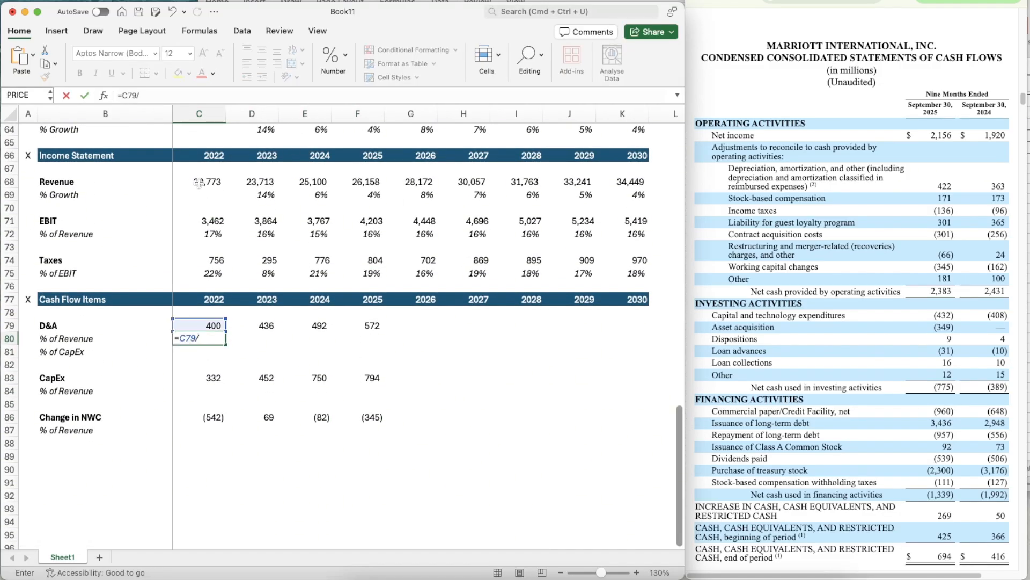
{"action": "type", "text": "/"}
{"action": "left_click", "coordinate": [199, 183]}
{"action": "key", "text": "Return"}
- Apply the percentage formatting of C72 to C80 and copy its formula across to 2025 in F80
{"action": "left_click", "coordinate": [207, 234]}
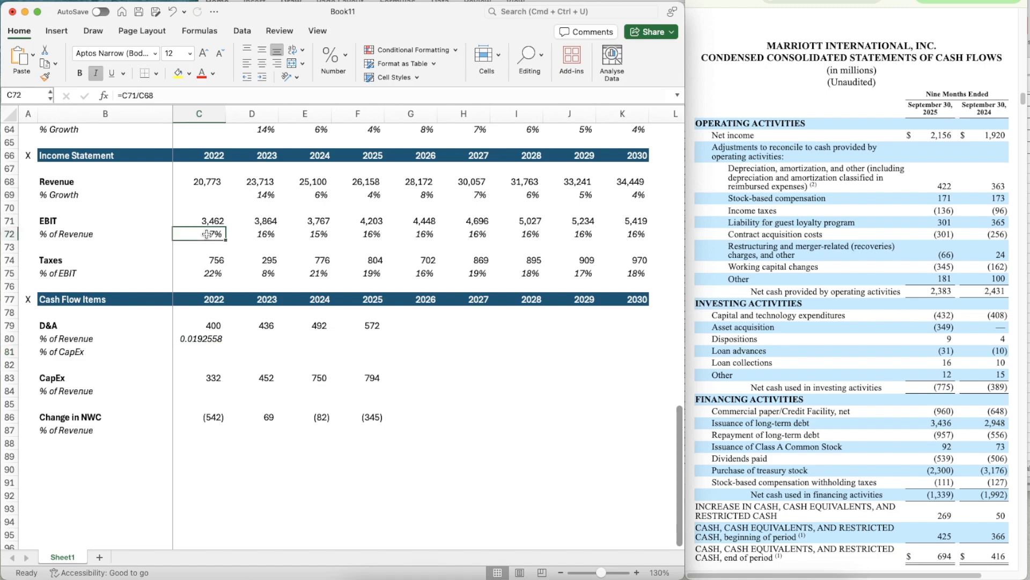
{"action": "key", "text": "super+shift+c"}
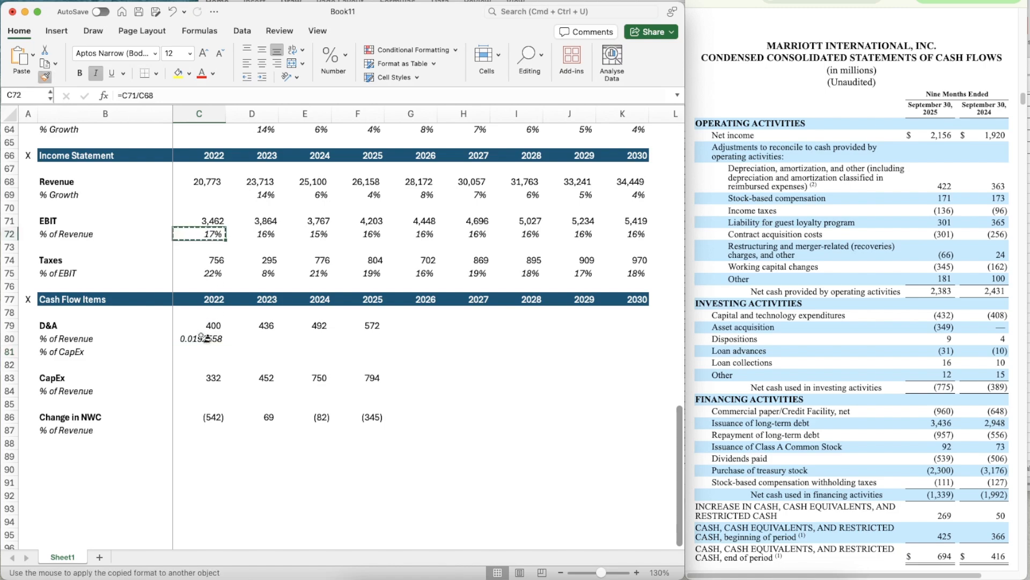
{"action": "left_click", "coordinate": [201, 338]}
{"action": "key", "text": "super+c"}
{"action": "key", "text": "shift+Right"}
{"action": "key", "text": "shift+Right"}
{"action": "key", "text": "shift+Right"}
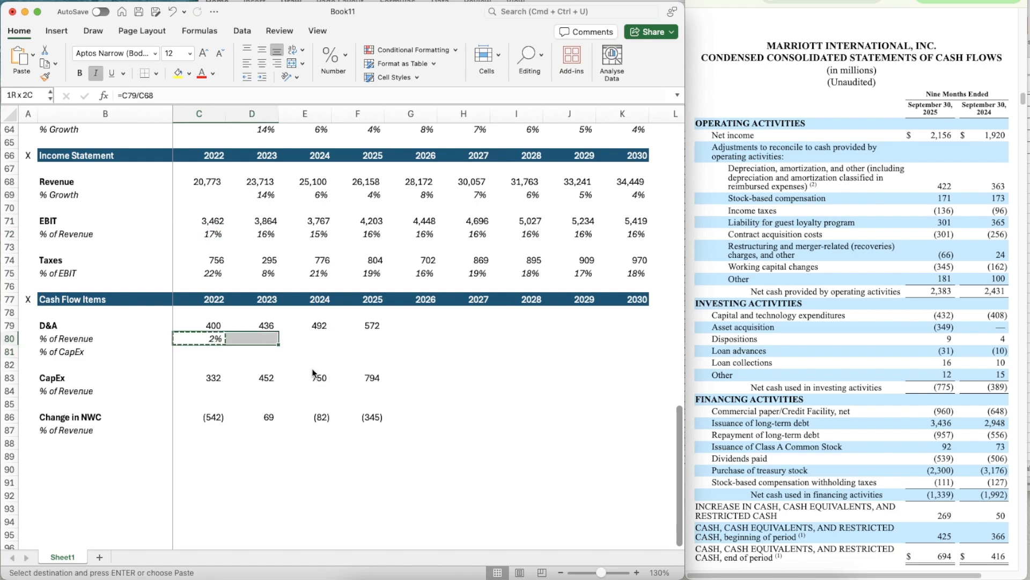
{"action": "key", "text": "super+v"}
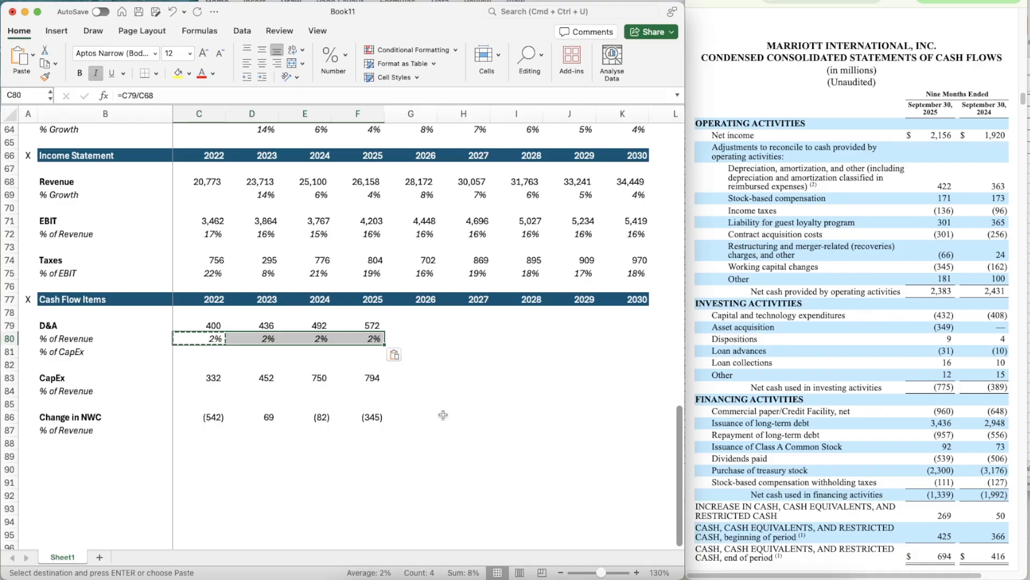
- Forecast the 2026 D&A percentage of revenue in G80 with =AVERAGE(D80:F80)
{"action": "key", "text": "Right"}
{"action": "key", "text": "Right"}
{"action": "key", "text": "Right"}
{"action": "key", "text": "Right"}
{"action": "type", "text": "=avera"}
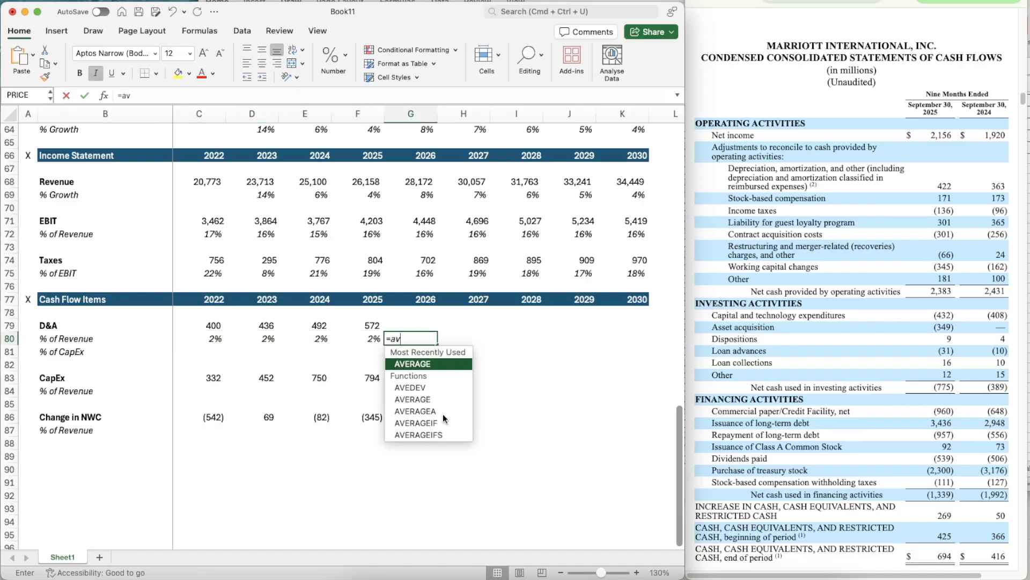
{"action": "key", "text": "Tab"}
{"action": "key", "text": "Left"}
{"action": "key", "text": "shift+Left"}
{"action": "key", "text": "shift+Left"}
{"action": "key", "text": "Return"}
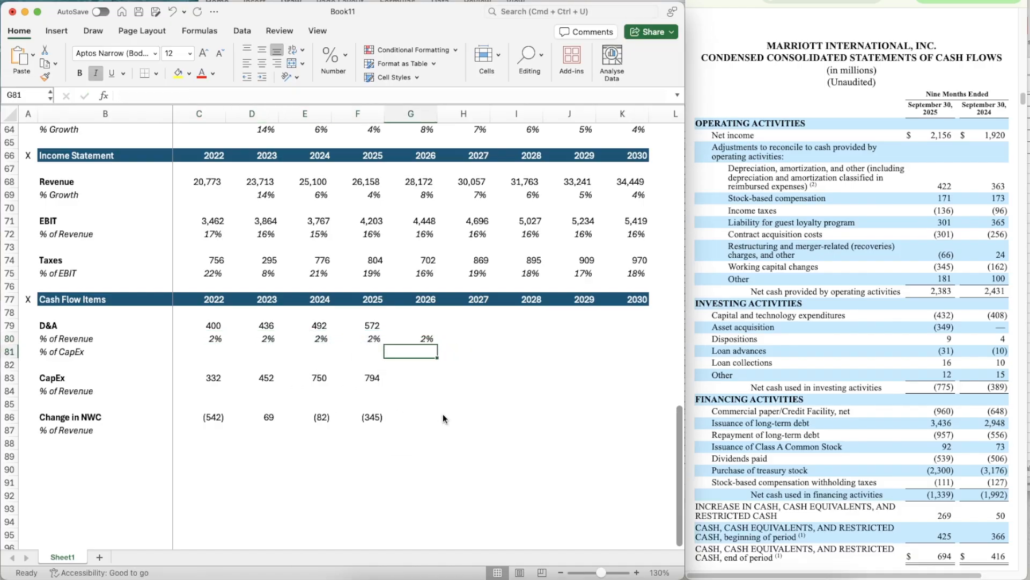
- Copy the averaged D&A percentage of revenue from G80 across to 2030 in K80
{"action": "key", "text": "Up"}
{"action": "key", "text": "super+c"}
{"action": "key", "text": "shift+Right"}
{"action": "key", "text": "shift+Right"}
{"action": "key", "text": "shift+Right"}
{"action": "key", "text": "shift+Right"}
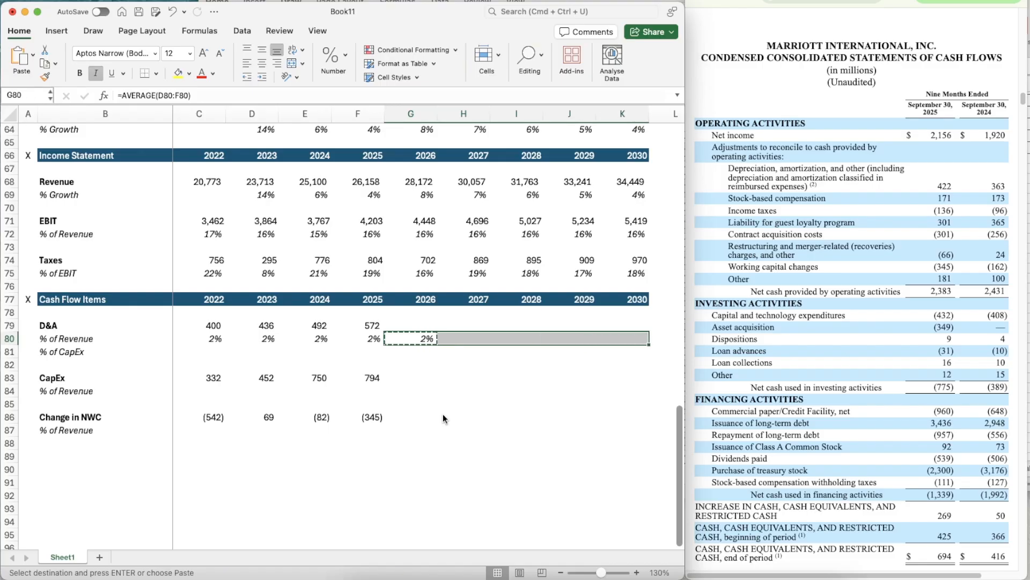
{"action": "key", "text": "super+v"}
- Project 2026 D&A in G79 with =G68*G80
{"action": "key", "text": "Up"}
{"action": "type", "text": "="}
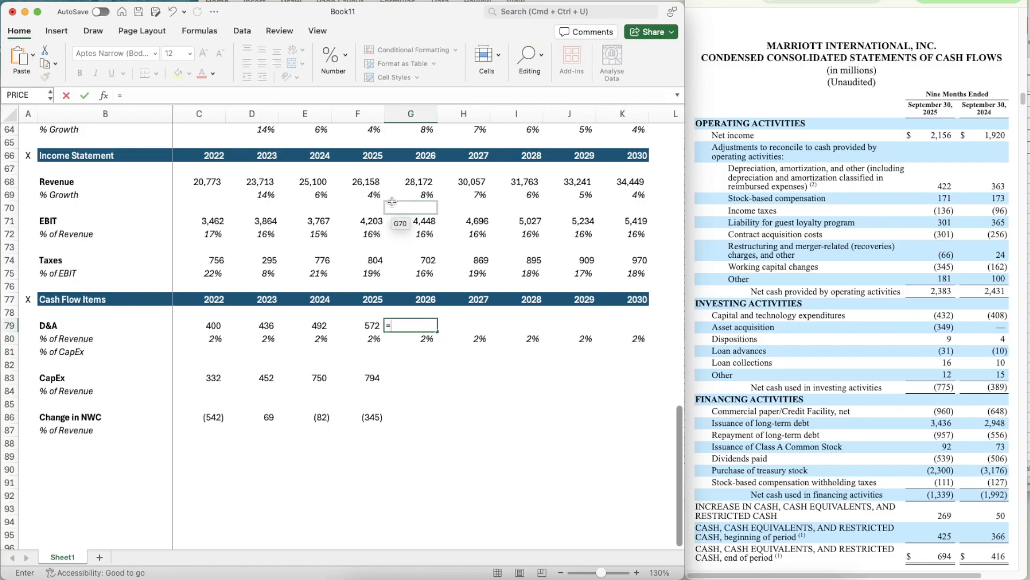
{"action": "left_click", "coordinate": [409, 183]}
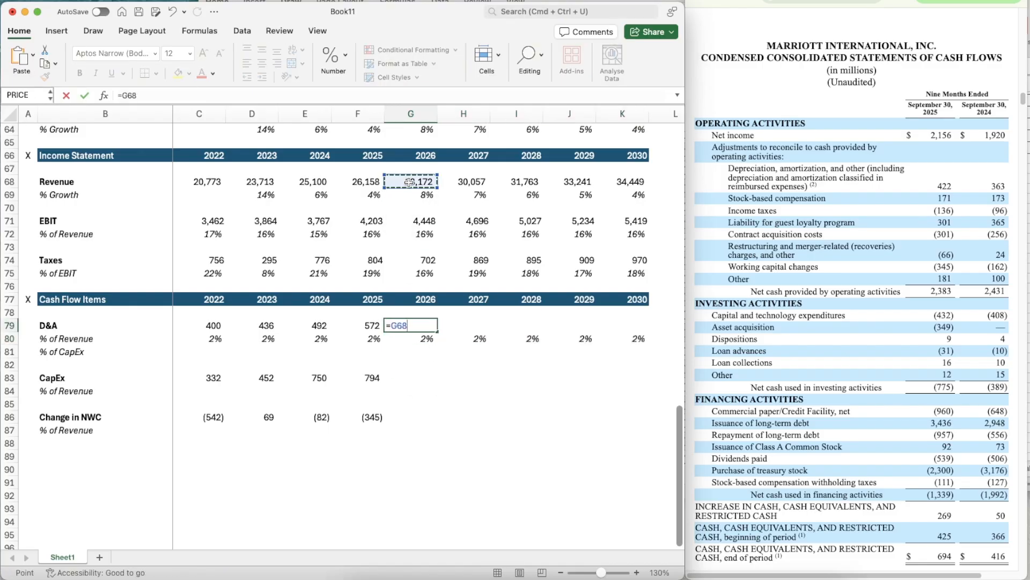
{"action": "type", "text": "*"}
{"action": "key", "text": "Down"}
{"action": "key", "text": "Return"}
- Copy the D&A projection formula from G79 across to 2030 in K79
{"action": "key", "text": "Up"}
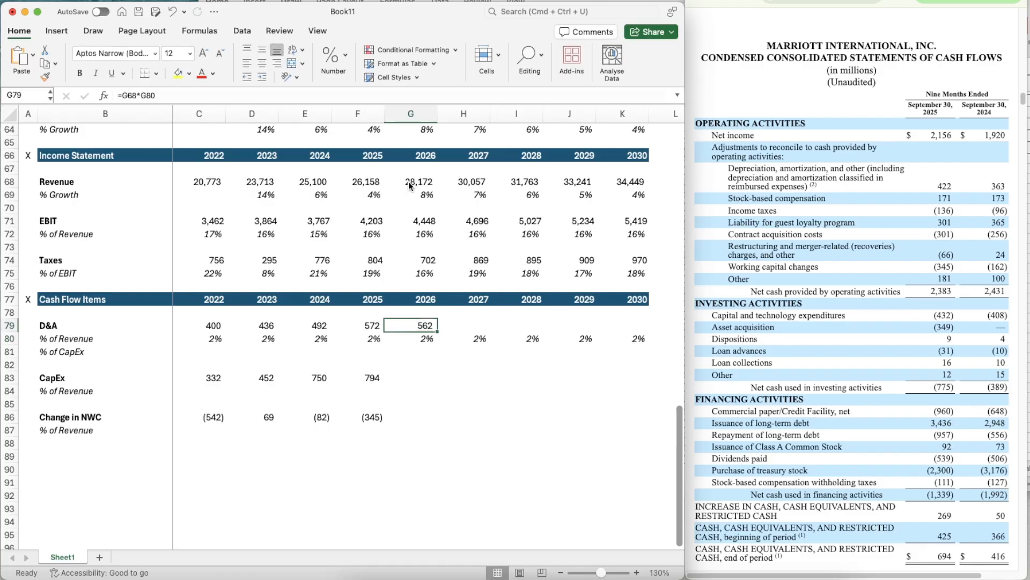
{"action": "key", "text": "super+c"}
{"action": "key", "text": "shift+Right"}
{"action": "key", "text": "shift+Right"}
{"action": "key", "text": "shift+Right"}
{"action": "key", "text": "shift+Right"}
{"action": "key", "text": "super+v"}
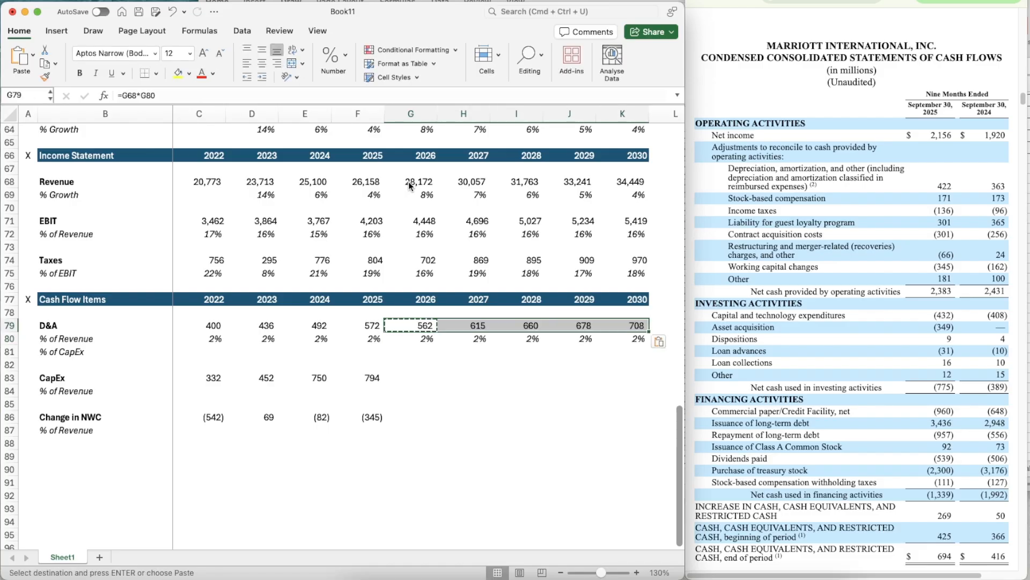
- Calculate 2022 D&A as a percentage of CapEx in C81 with =C79/C83
{"action": "key", "text": "Down"}
{"action": "key", "text": "Down"}
{"action": "key", "text": "Down"}
{"action": "key", "text": "Left"}
{"action": "key", "text": "Left"}
{"action": "key", "text": "Left"}
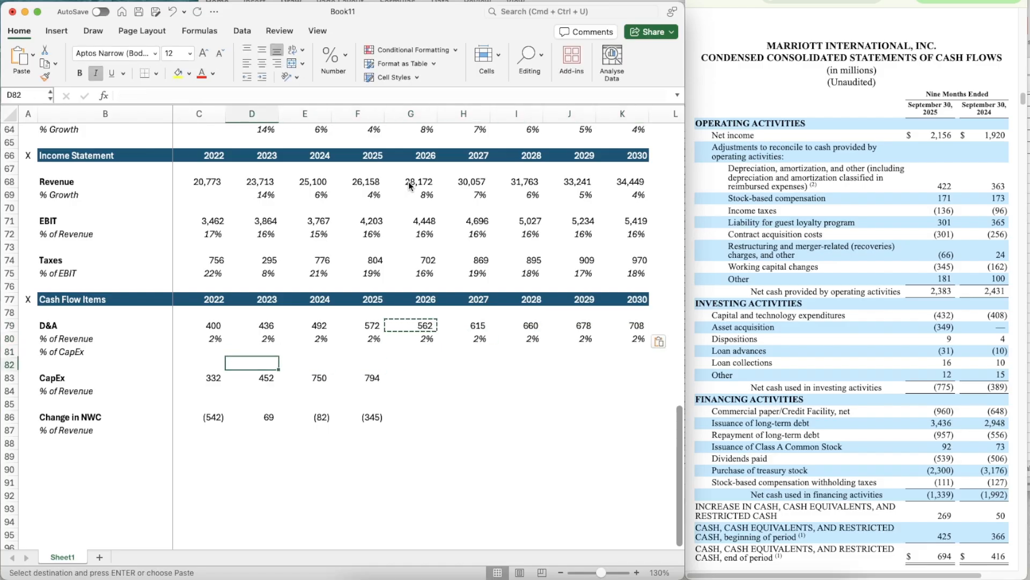
{"action": "key", "text": "Left"}
{"action": "key", "text": "Up"}
{"action": "type", "text": "="}
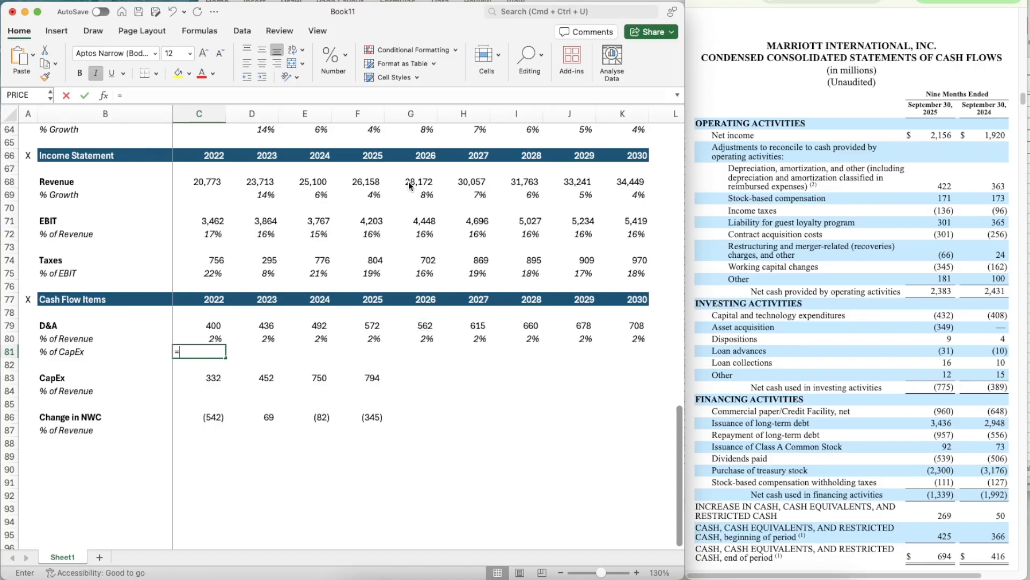
{"action": "key", "text": "Up"}
{"action": "key", "text": "Up"}
{"action": "type", "text": "/"}
{"action": "key", "text": "Down"}
{"action": "key", "text": "Down"}
{"action": "key", "text": "Return"}
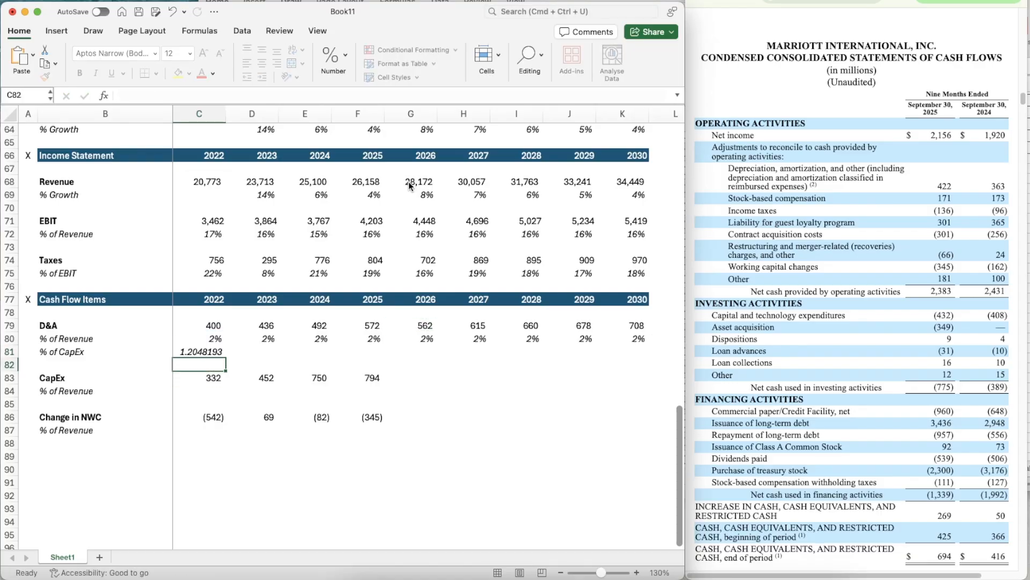
- Format C81 as a percentage and copy the D&A-to-CapEx formula across to 2030 in K81
{"action": "key", "text": "Up"}
{"action": "key", "text": "ctrl+shift+5"}
{"action": "key", "text": "super+c"}
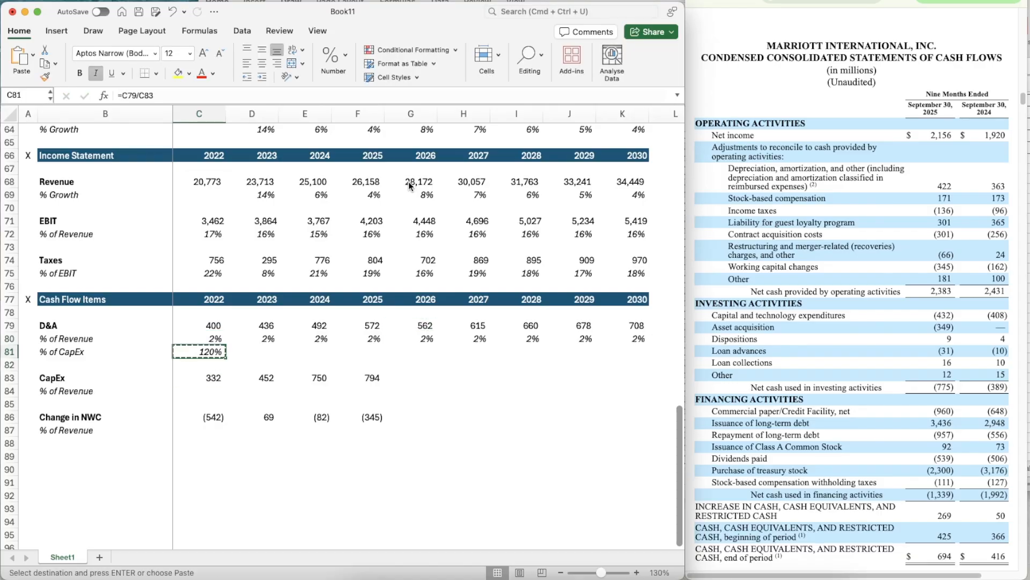
{"action": "key", "text": "shift+Right"}
{"action": "key", "text": "shift+Right"}
{"action": "key", "text": "shift+Right"}
{"action": "key", "text": "shift+Right"}
{"action": "key", "text": "shift+Right"}
{"action": "key", "text": "shift+Right"}
{"action": "key", "text": "shift+Right"}
{"action": "key", "text": "shift+Right"}
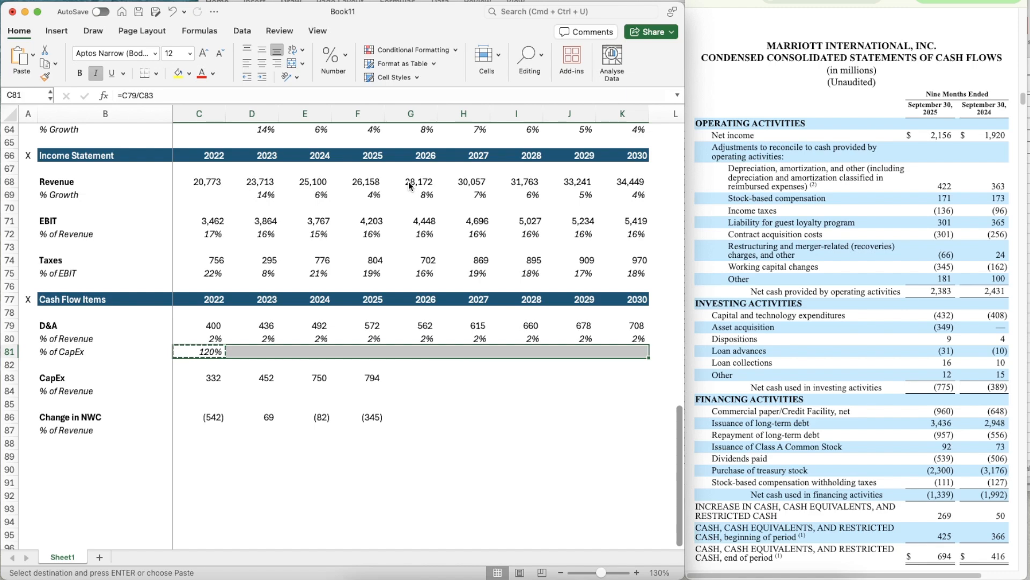
{"action": "key", "text": "super+v"}
- Calculate 2022 CapEx as a percentage of revenue in C84 with =C83/C68
{"action": "key", "text": "Up"}
{"action": "key", "text": "Down"}
{"action": "key", "text": "Down"}
{"action": "key", "text": "Down"}
{"action": "key", "text": "Down"}
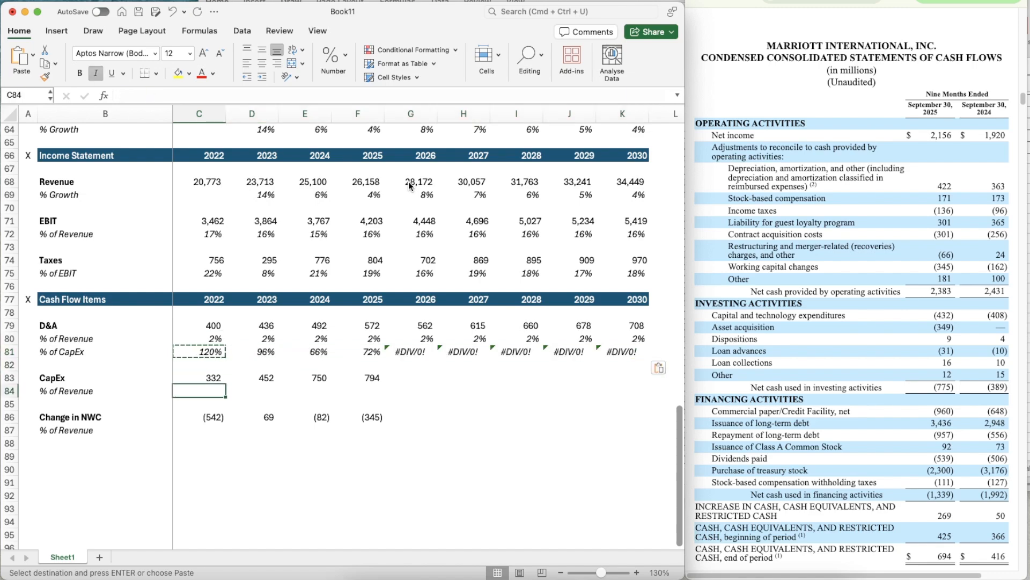
{"action": "type", "text": "="}
{"action": "key", "text": "Up"}
{"action": "type", "text": "/"}
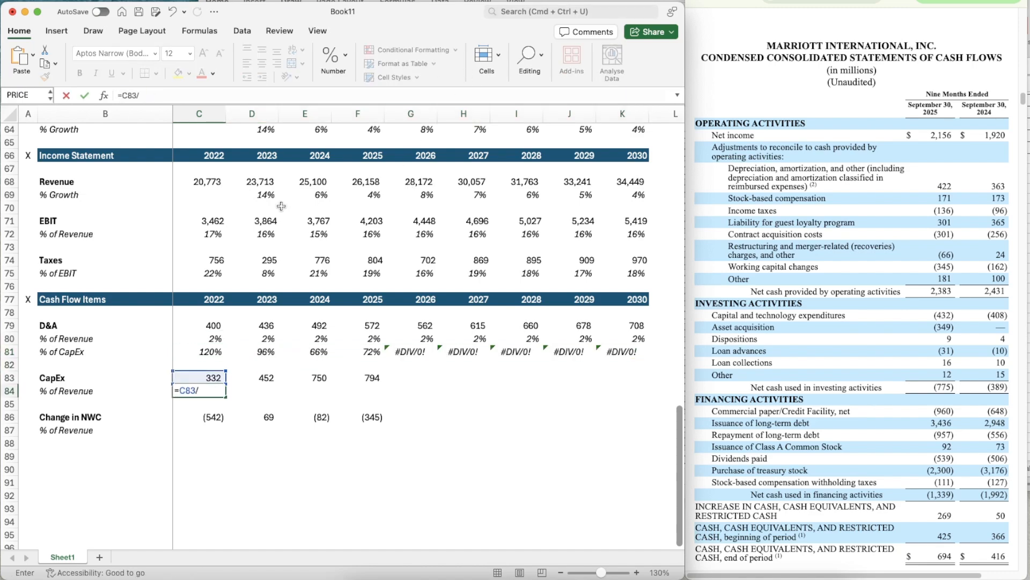
{"action": "left_click", "coordinate": [205, 181]}
{"action": "key", "text": "Return"}
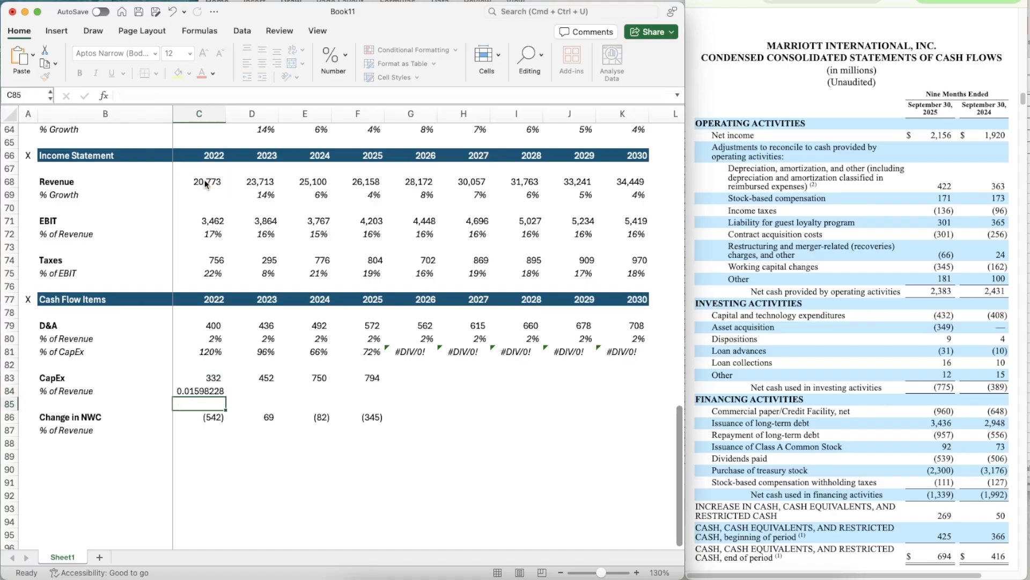
- Apply the formatting of C80 to C84 and copy its formula across to 2025 in F84
{"action": "key", "text": "Up"}
{"action": "key", "text": "Up"}
{"action": "key", "text": "Up"}
{"action": "key", "text": "Up"}
{"action": "key", "text": "Up"}
{"action": "key", "text": "super+shift+c"}
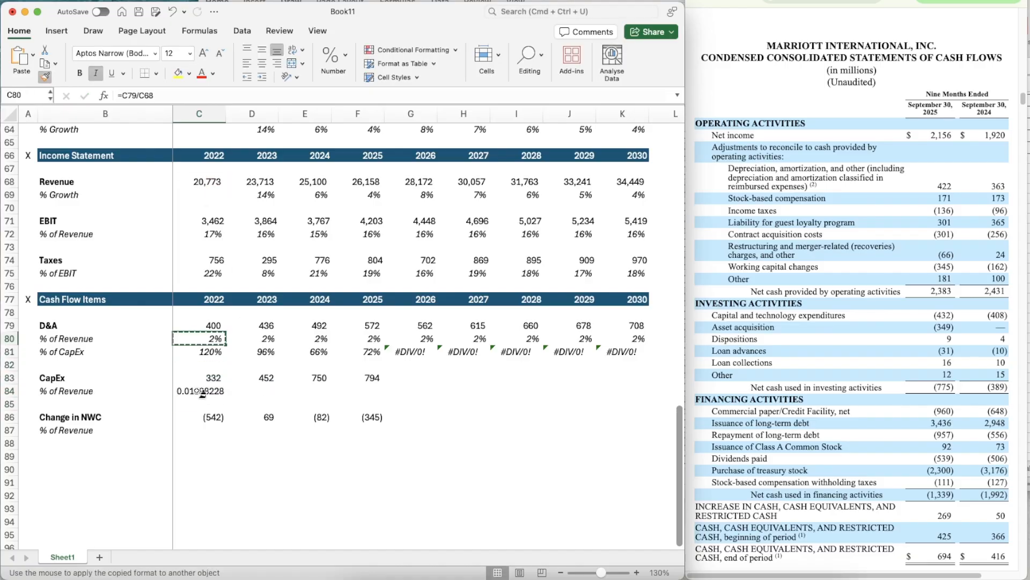
{"action": "left_click", "coordinate": [200, 392]}
{"action": "key", "text": "super+c"}
{"action": "key", "text": "shift+Right"}
{"action": "key", "text": "shift+Right"}
{"action": "key", "text": "shift+Right"}
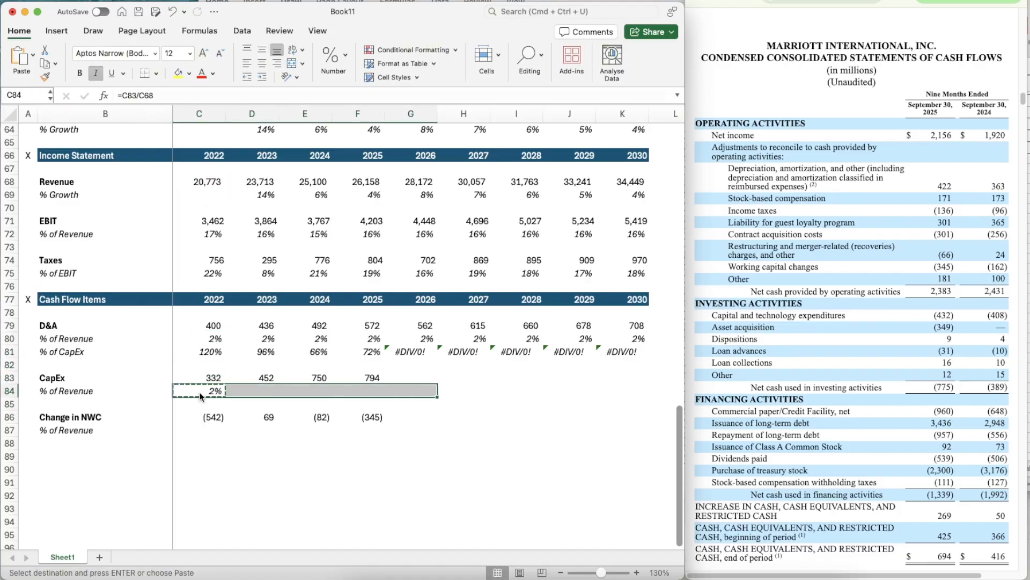
{"action": "key", "text": "Return"}
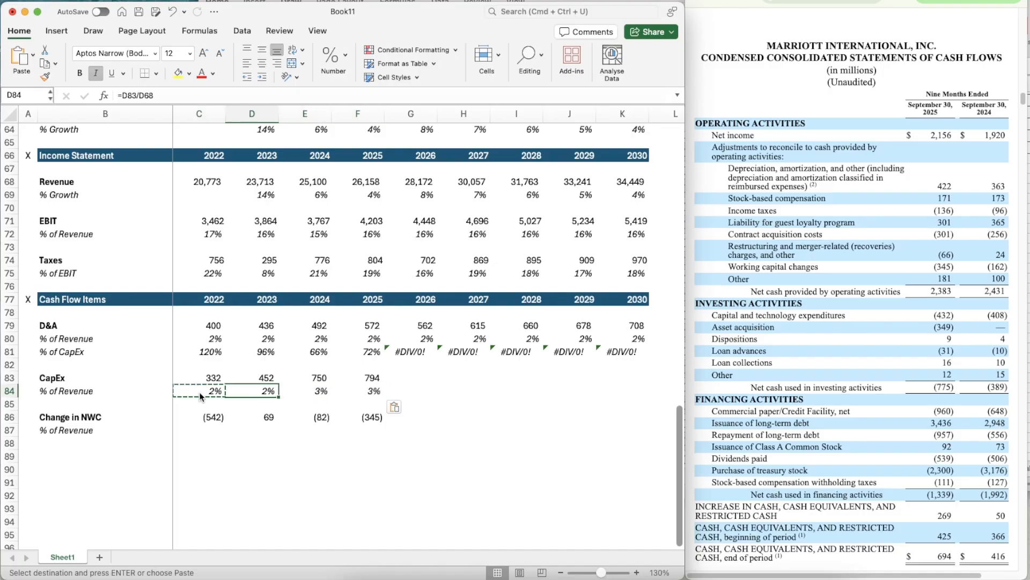
- Forecast the 2026 CapEx percentage of revenue in G84 with =AVERAGE(D84:F84)
{"action": "key", "text": "Right"}
{"action": "key", "text": "Right"}
{"action": "key", "text": "Right"}
{"action": "key", "text": "Right"}
{"action": "type", "text": "=average"}
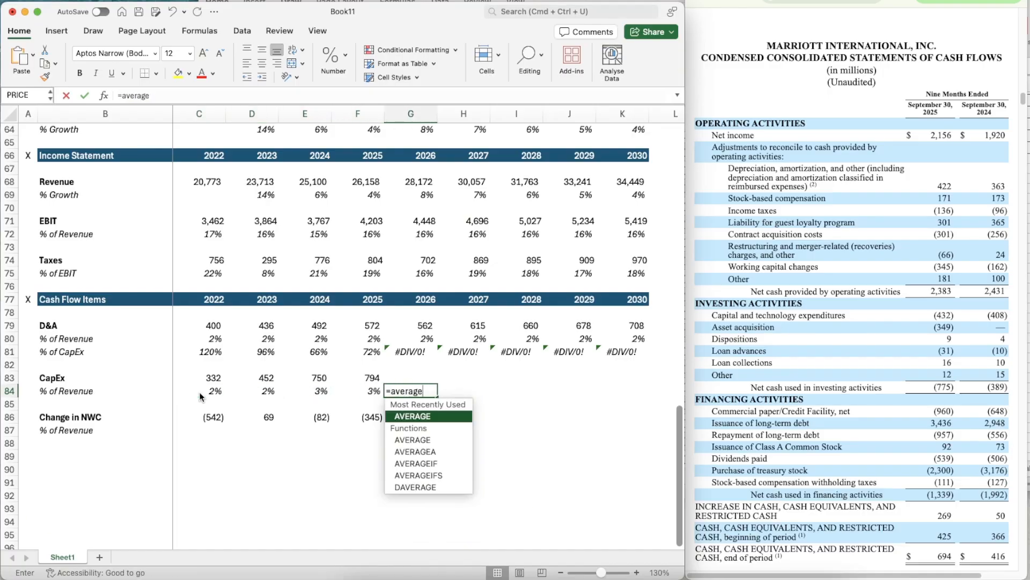
{"action": "key", "text": "Tab"}
{"action": "key", "text": "Left"}
{"action": "key", "text": "shift+Left"}
{"action": "key", "text": "shift+Left"}
{"action": "key", "text": "Return"}
- Copy the averaged CapEx percentage of revenue from G84 across to 2030 in K84
{"action": "key", "text": "Up"}
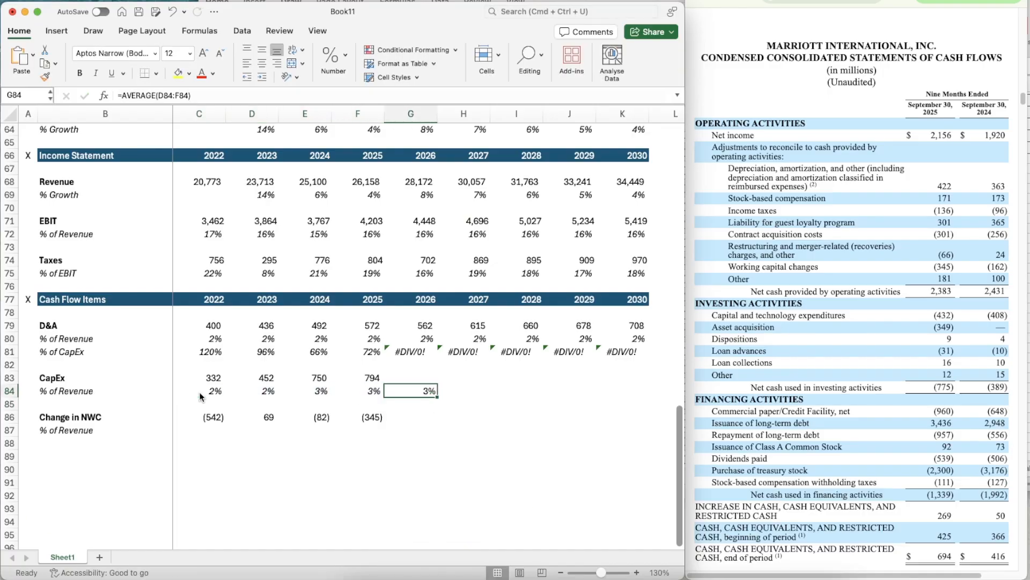
{"action": "key", "text": "super+c"}
{"action": "key", "text": "shift+Right"}
{"action": "key", "text": "shift+Right"}
{"action": "key", "text": "shift+Right"}
{"action": "key", "text": "shift+Right"}
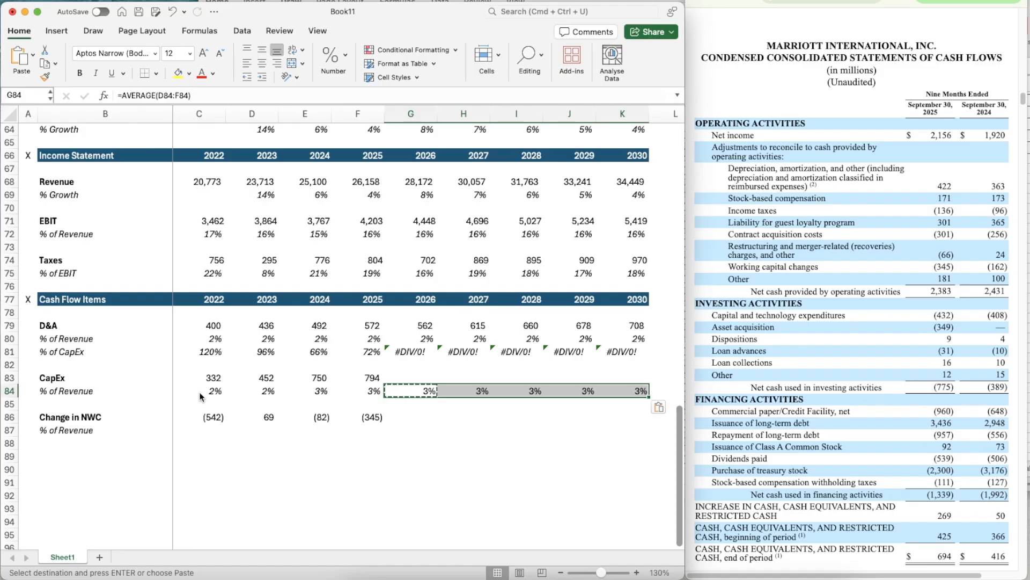
{"action": "key", "text": "Return"}
- Project 2026 CapEx in G83 with =G68*G84
{"action": "key", "text": "Up"}
{"action": "type", "text": "="}
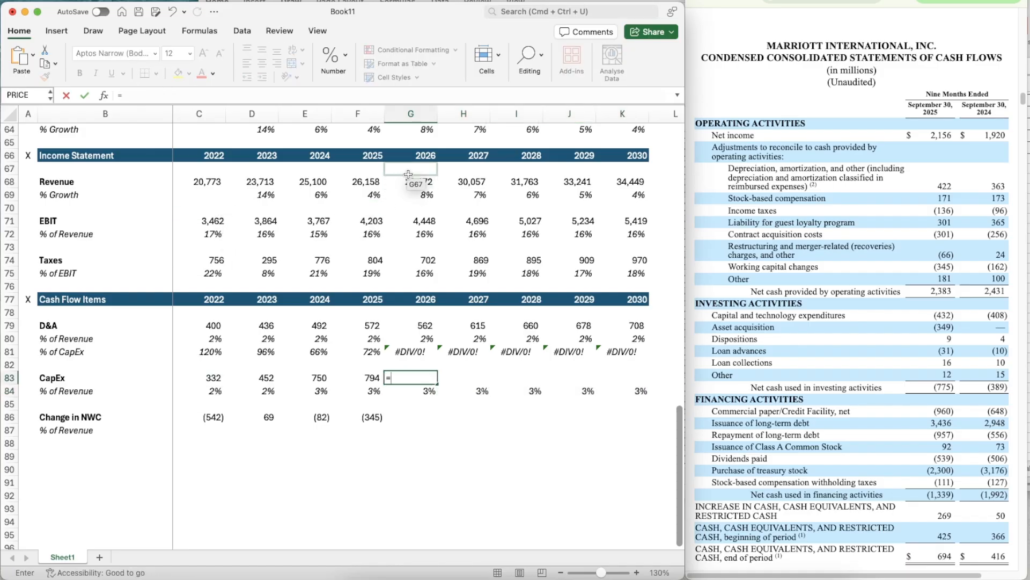
{"action": "left_click", "coordinate": [404, 182]}
{"action": "type", "text": "*G84"}
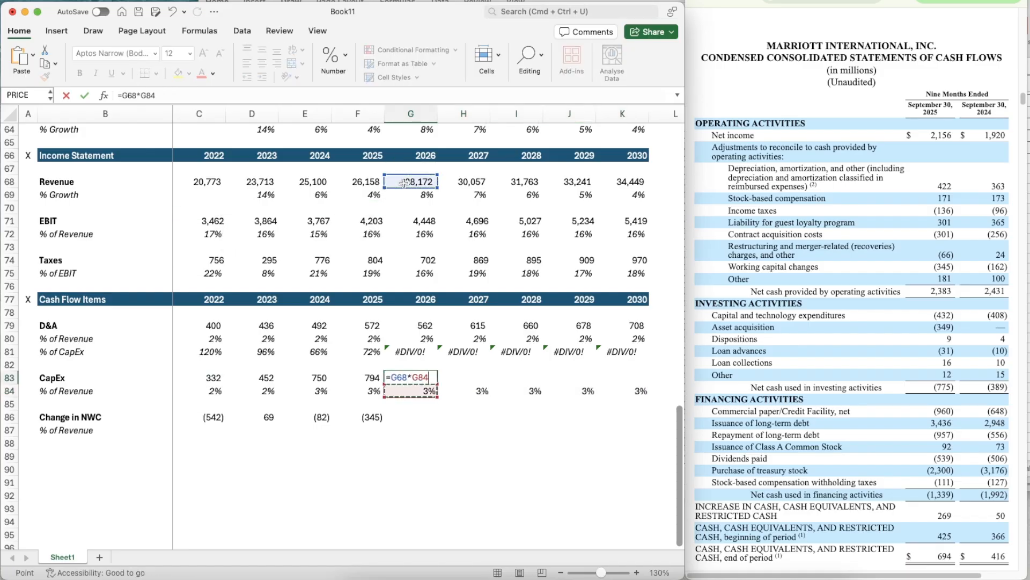
{"action": "key", "text": "Return"}
- Copy the CapEx projection formula from G83 across to 2030 in K83
{"action": "key", "text": "Up"}
{"action": "key", "text": "super+c"}
{"action": "key", "text": "shift+Right"}
{"action": "key", "text": "shift+Right"}
{"action": "key", "text": "shift+Right"}
{"action": "key", "text": "shift+Right"}
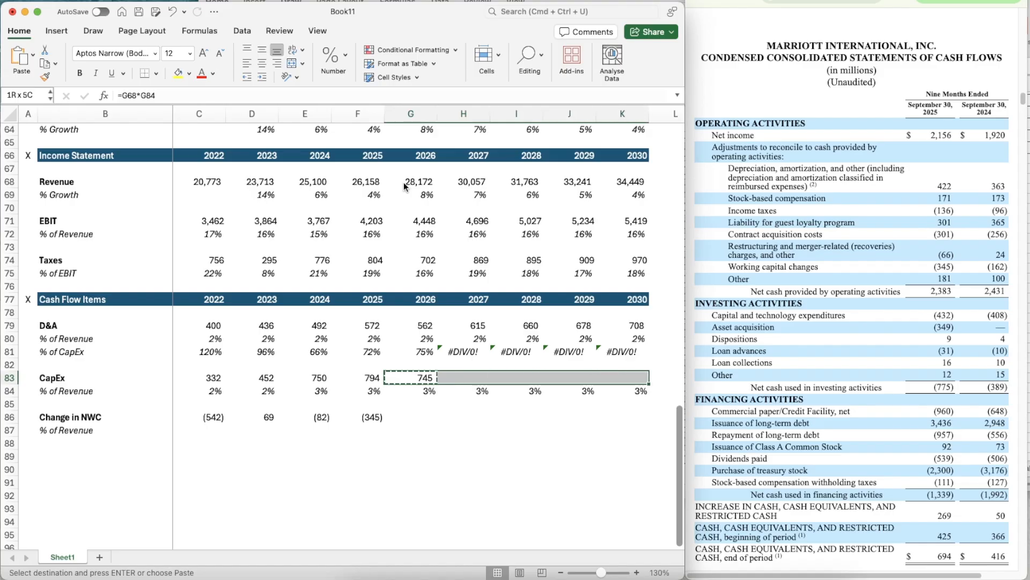
{"action": "key", "text": "super+v"}
{"action": "key", "text": "Down"}
{"action": "key", "text": "Down"}
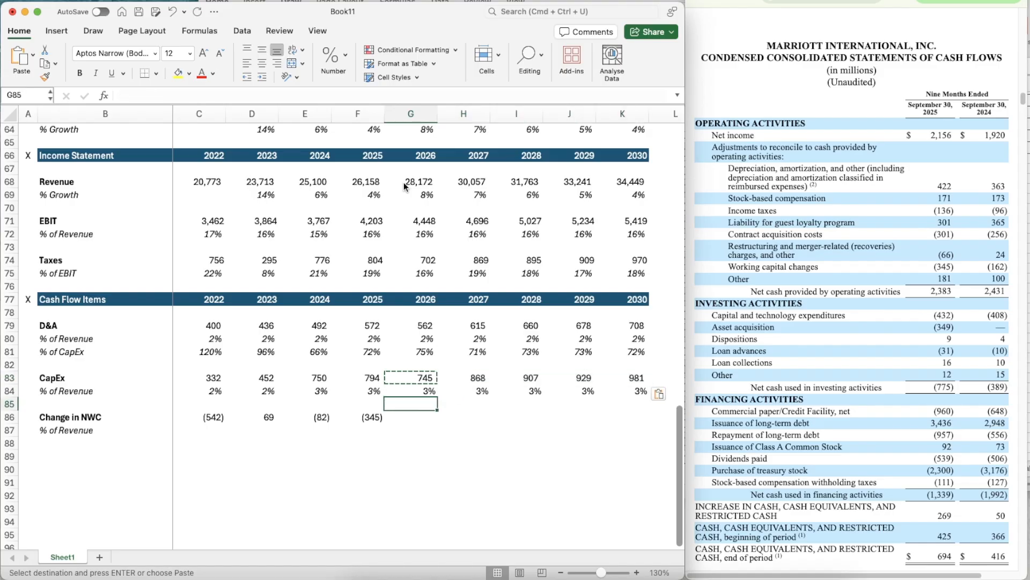
{"action": "key", "text": "Escape"}
- Calculate the 2022 change in NWC as a percentage of revenue in C87 with =C86/C68
{"action": "key", "text": "Down"}
{"action": "key", "text": "Down"}
{"action": "key", "text": "Left"}
{"action": "key", "text": "Left"}
{"action": "key", "text": "Left"}
{"action": "key", "text": "Left"}
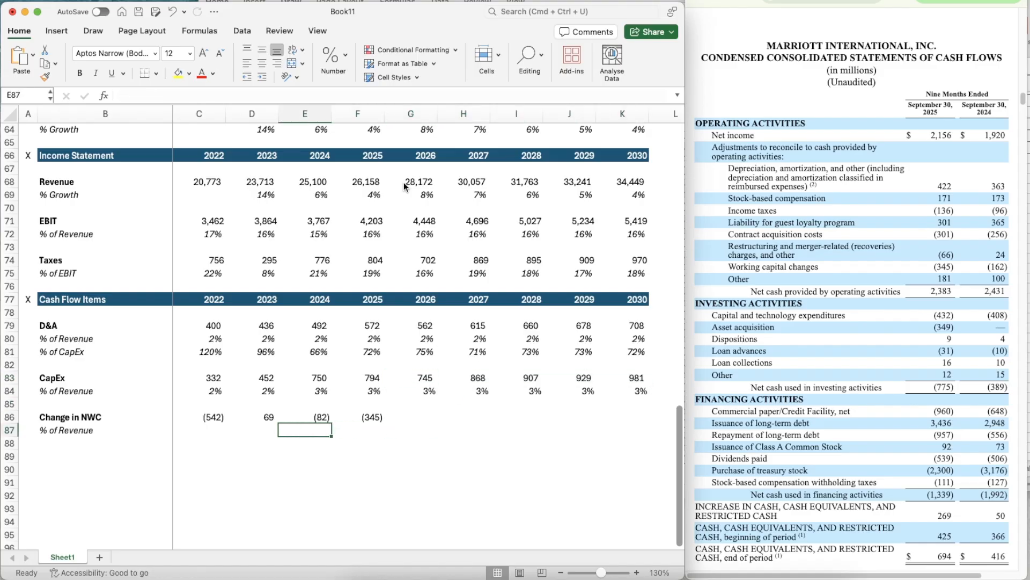
{"action": "type", "text": "="}
{"action": "key", "text": "Up"}
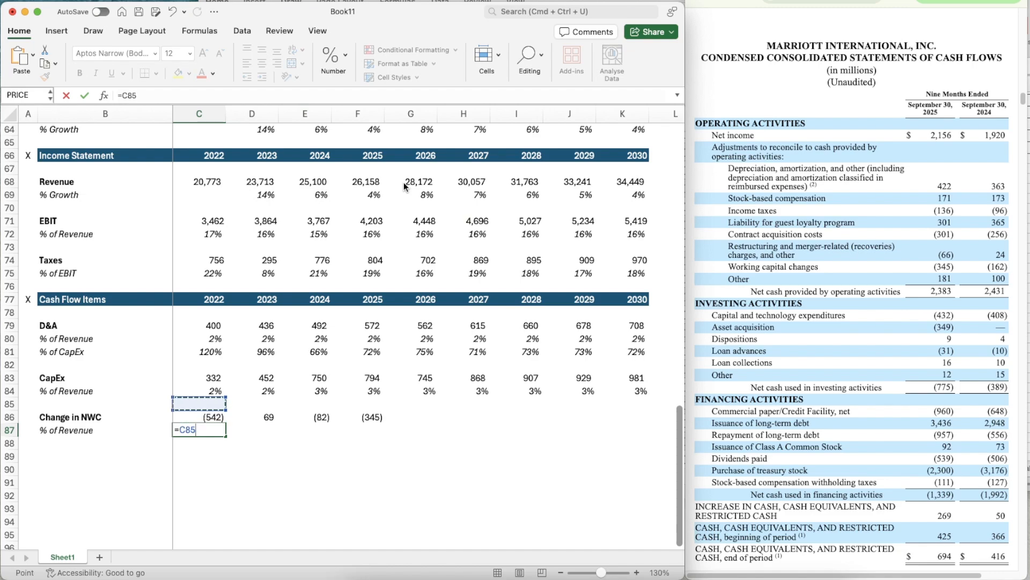
{"action": "type", "text": "/"}
{"action": "left_click", "coordinate": [200, 182]}
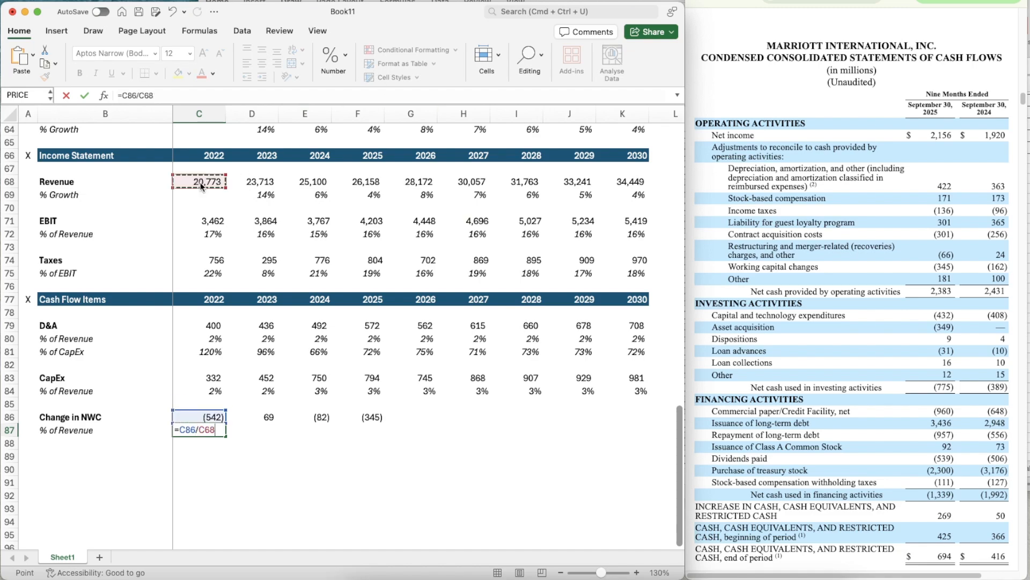
{"action": "key", "text": "Return"}
- Copy the italic percentage format of C84 onto the NWC ratio in C87
{"action": "key", "text": "Up"}
{"action": "key", "text": "Up"}
{"action": "key", "text": "Up"}
{"action": "key", "text": "Up"}
{"action": "key", "text": "super+shift+c"}
{"action": "left_click", "coordinate": [194, 433]}
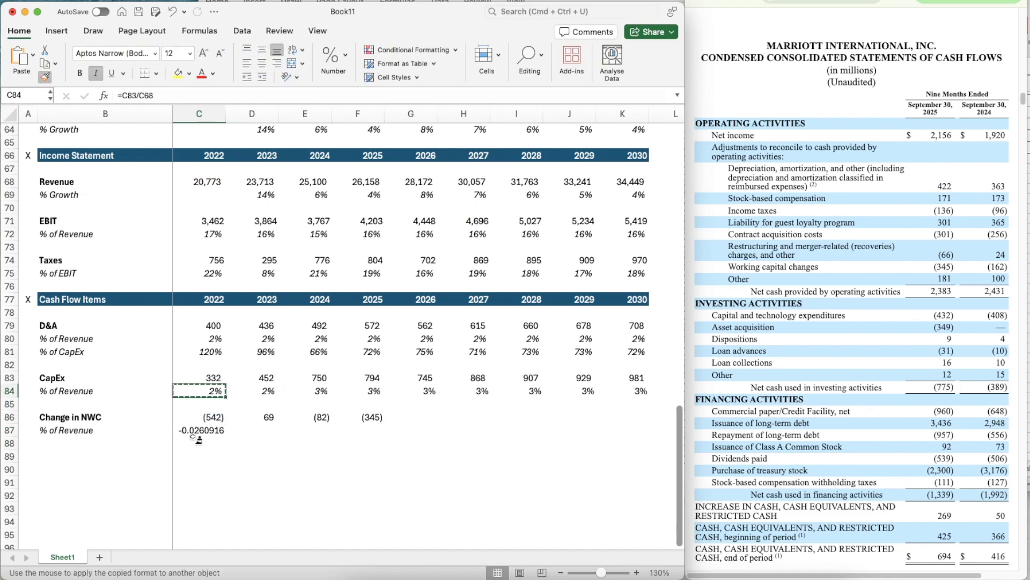
- Copy the NWC percentage of revenue formula from C87 across to 2025 in F87
{"action": "key", "text": "super+c"}
{"action": "key", "text": "shift+Right"}
{"action": "key", "text": "shift+Right"}
{"action": "key", "text": "shift+Right"}
{"action": "key", "text": "shift+Right"}
{"action": "key", "text": "shift+Left"}
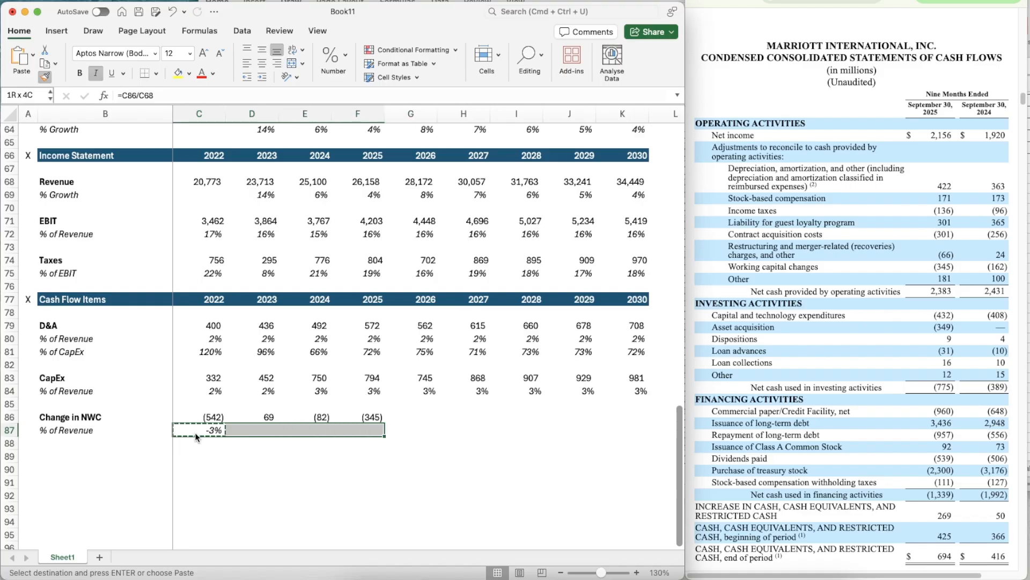
{"action": "key", "text": "super+v"}
- Forecast the 2026 NWC percentage of revenue in G87 with =AVERAGE(D87:F87)
{"action": "key", "text": "super+Right"}
{"action": "key", "text": "Right"}
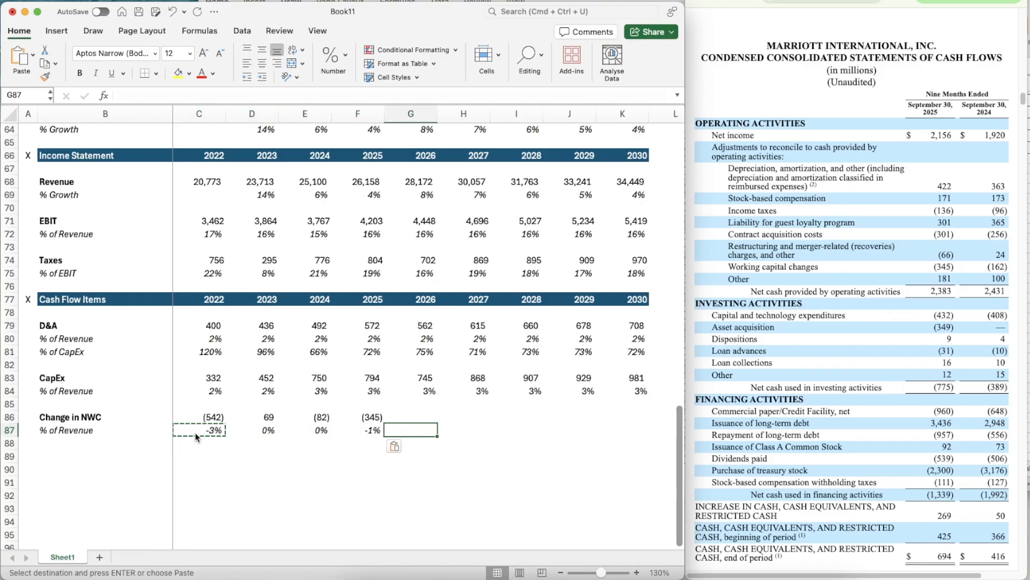
{"action": "type", "text": "=average"}
{"action": "key", "text": "Tab"}
{"action": "key", "text": "Left"}
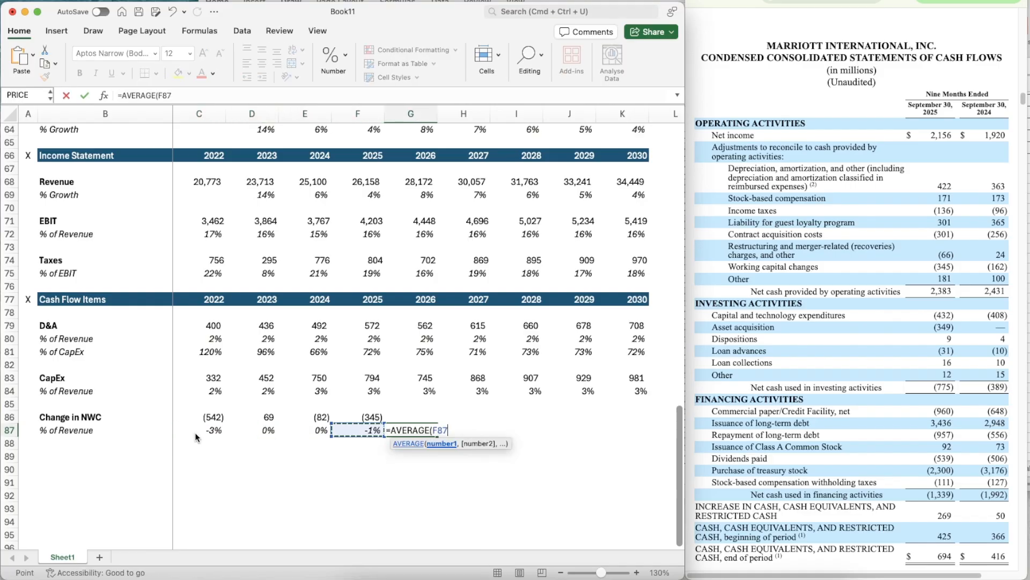
{"action": "key", "text": "shift+Left"}
{"action": "key", "text": "shift+Left"}
{"action": "key", "text": "shift+Left"}
{"action": "key", "text": "Return"}
- Copy the averaged NWC percentage of revenue from G87 across to 2030 in K87
{"action": "key", "text": "shift+Right"}
{"action": "key", "text": "shift+Right"}
{"action": "key", "text": "shift+Right"}
{"action": "key", "text": "shift+Right"}
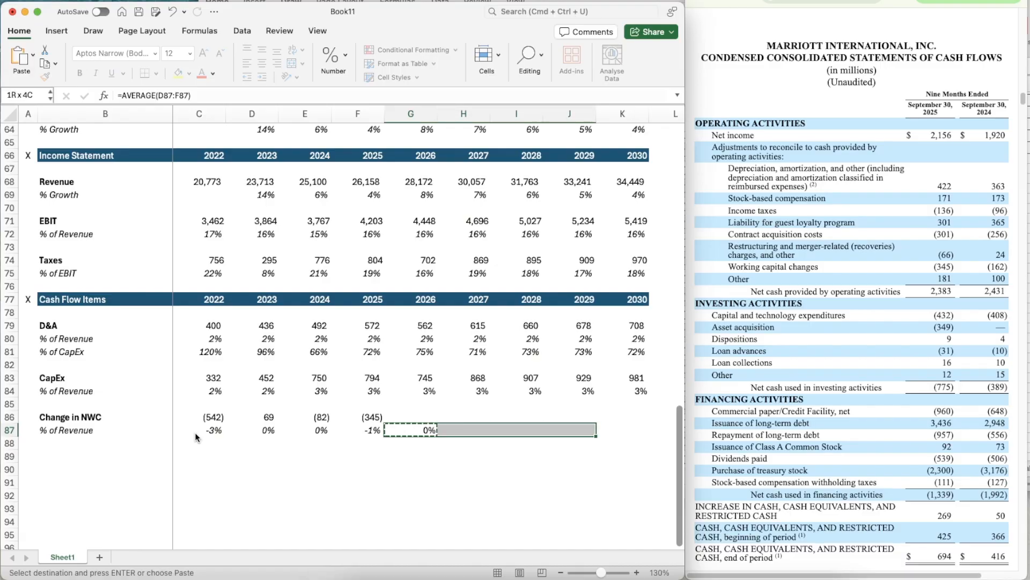
{"action": "key", "text": "super+v"}
- Project the 2026 change in NWC in G86 with =G68*G87
{"action": "key", "text": "Up"}
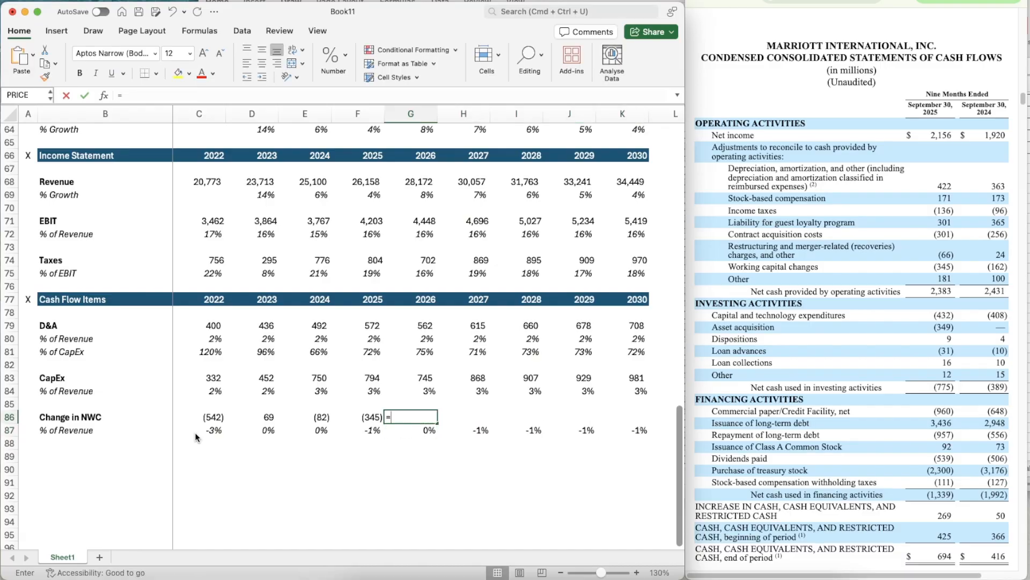
{"action": "type", "text": "="}
{"action": "left_click", "coordinate": [403, 185]}
{"action": "type", "text": "*"}
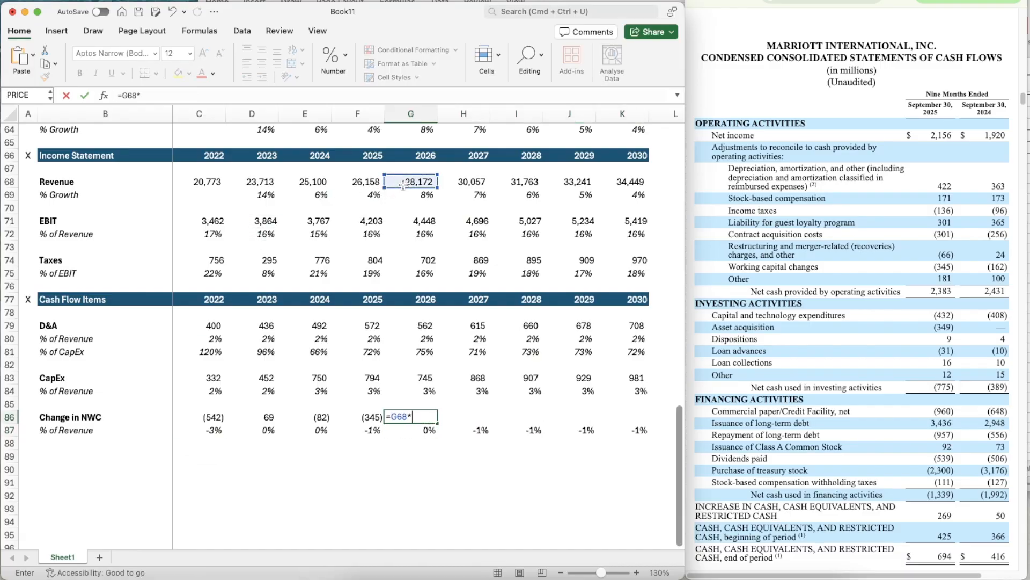
{"action": "key", "text": "Down"}
{"action": "key", "text": "Return"}
- Copy the change in NWC projection formula from G86 across to 2030 in K86
{"action": "key", "text": "Up"}
{"action": "key", "text": "super+c"}
{"action": "key", "text": "shift+Right"}
{"action": "key", "text": "shift+Right"}
{"action": "key", "text": "shift+Right"}
{"action": "key", "text": "shift+Right"}
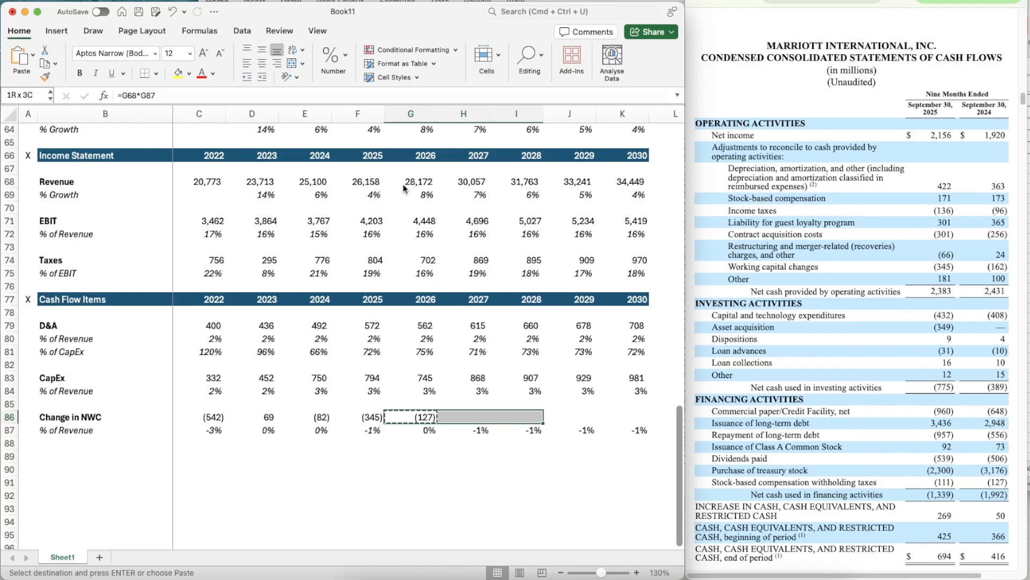
{"action": "key", "text": "super+v"}
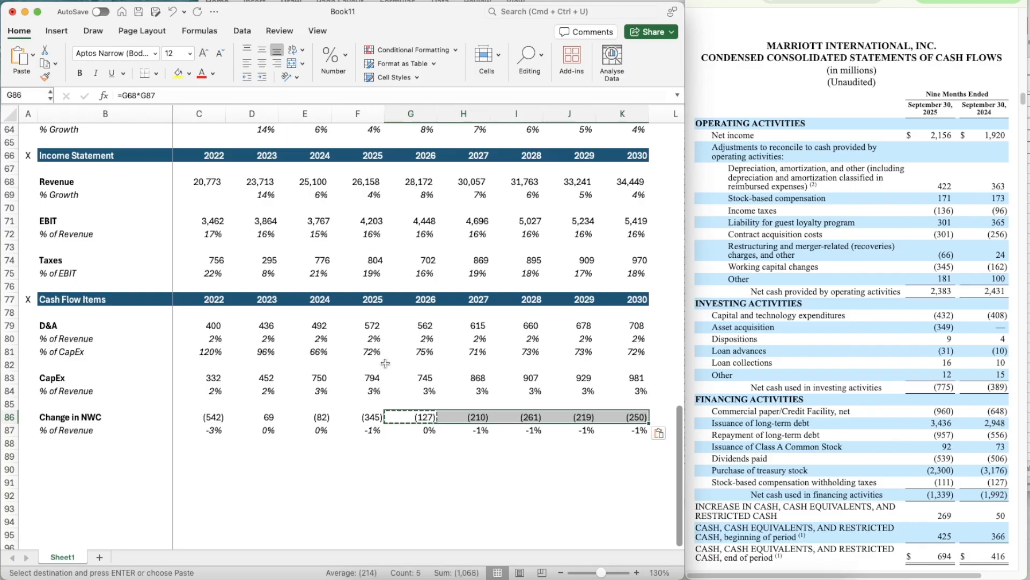
{"action": "key", "text": "super+Tab"}
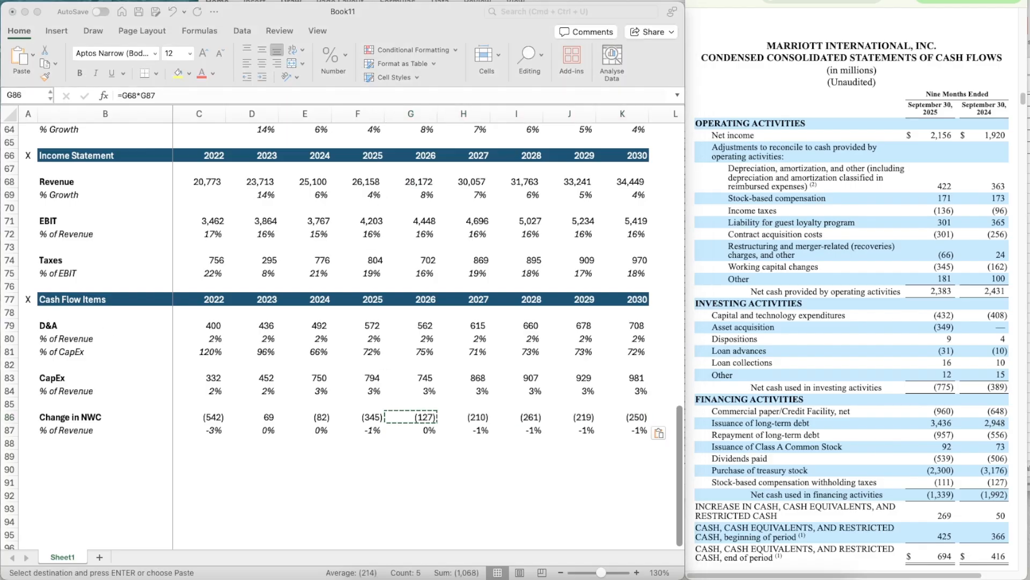
{"action": "scroll", "coordinate": [234, 451], "scroll_direction": "down", "scroll_amount": 5}
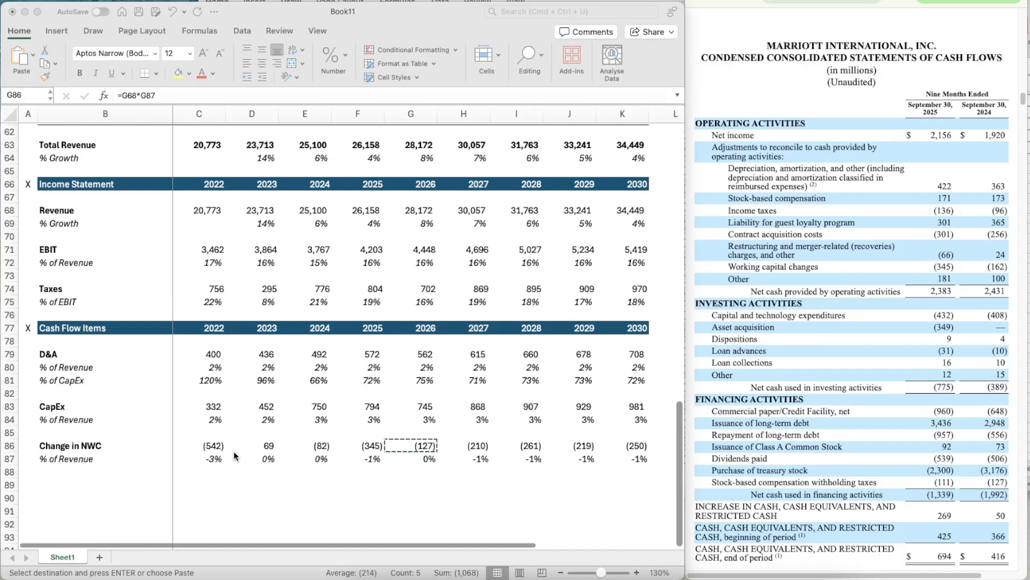
{"action": "key", "text": "super+Tab"}
{"action": "left_click", "coordinate": [120, 373]}
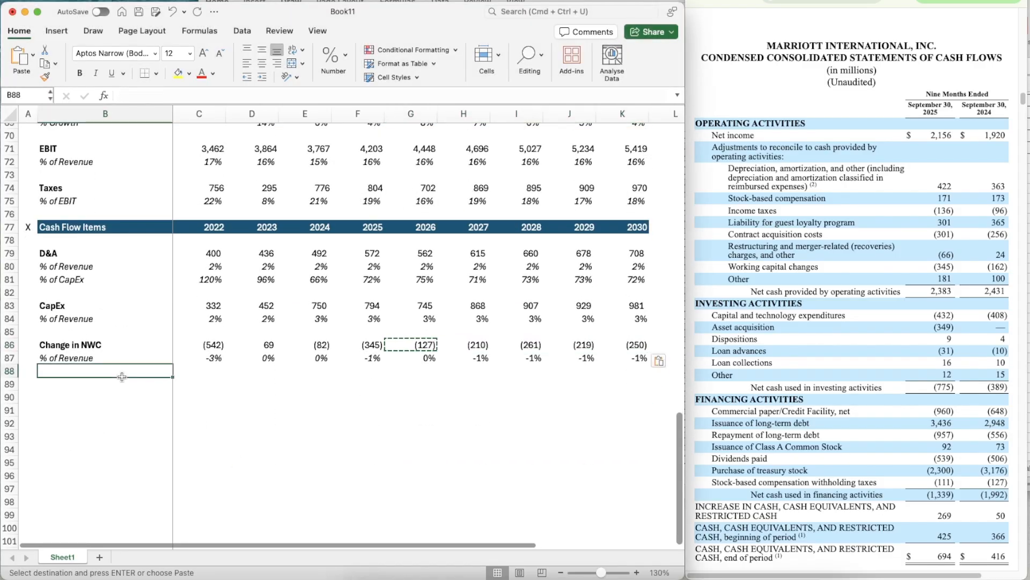
- Copy the Cash Flow Items header row 77 and paste it into row 89 as a new section header
{"action": "scroll", "coordinate": [253, 406], "scroll_direction": "down", "scroll_amount": 1}
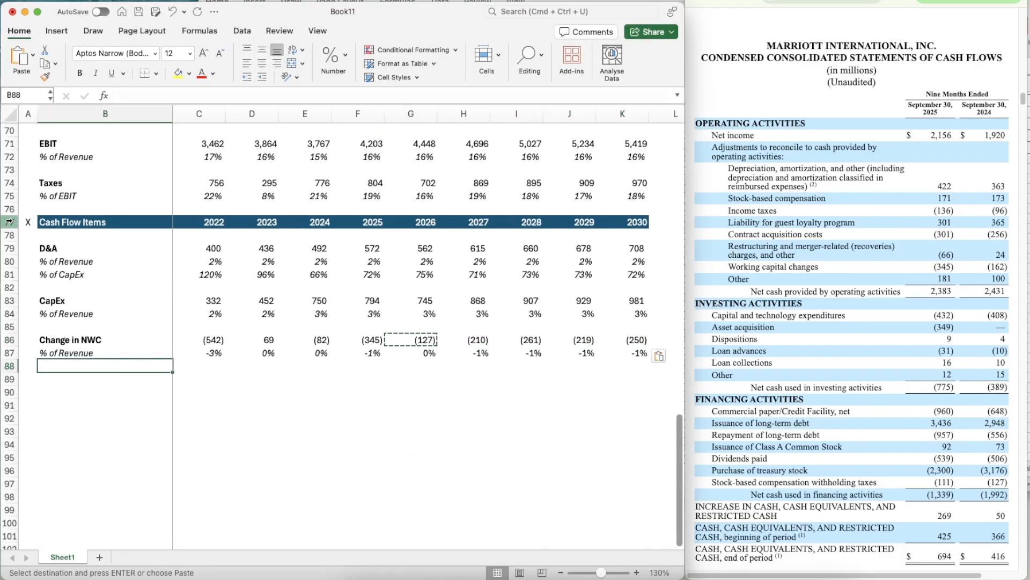
{"action": "left_click", "coordinate": [15, 222]}
{"action": "key", "text": "super+c"}
{"action": "key", "text": "Down"}
{"action": "key", "text": "Down"}
{"action": "key", "text": "Down"}
{"action": "key", "text": "Down"}
{"action": "key", "text": "Down"}
{"action": "key", "text": "Down"}
{"action": "key", "text": "Down"}
{"action": "key", "text": "Down"}
{"action": "key", "text": "Down"}
{"action": "key", "text": "Down"}
{"action": "key", "text": "Down"}
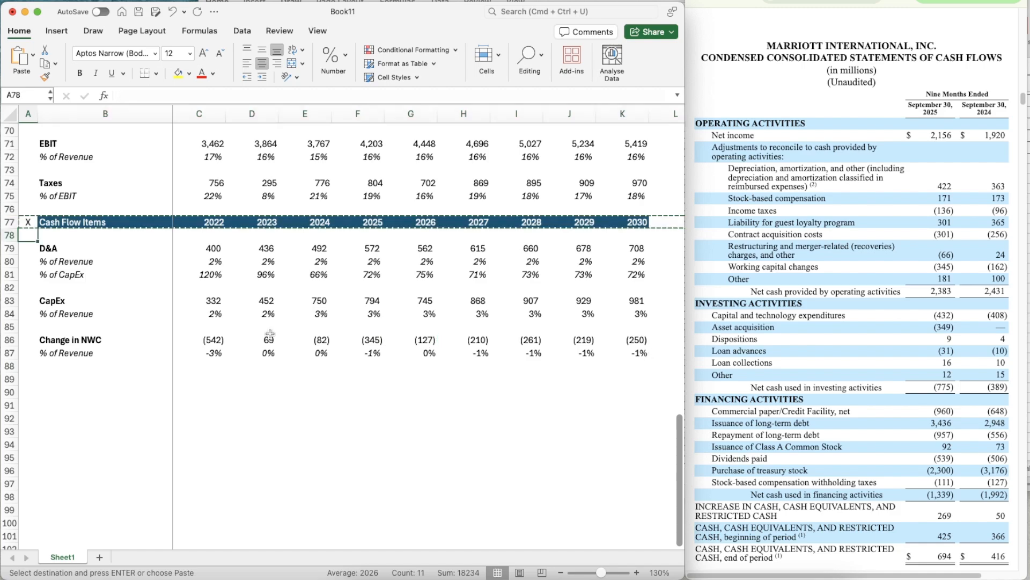
{"action": "key", "text": "Down"}
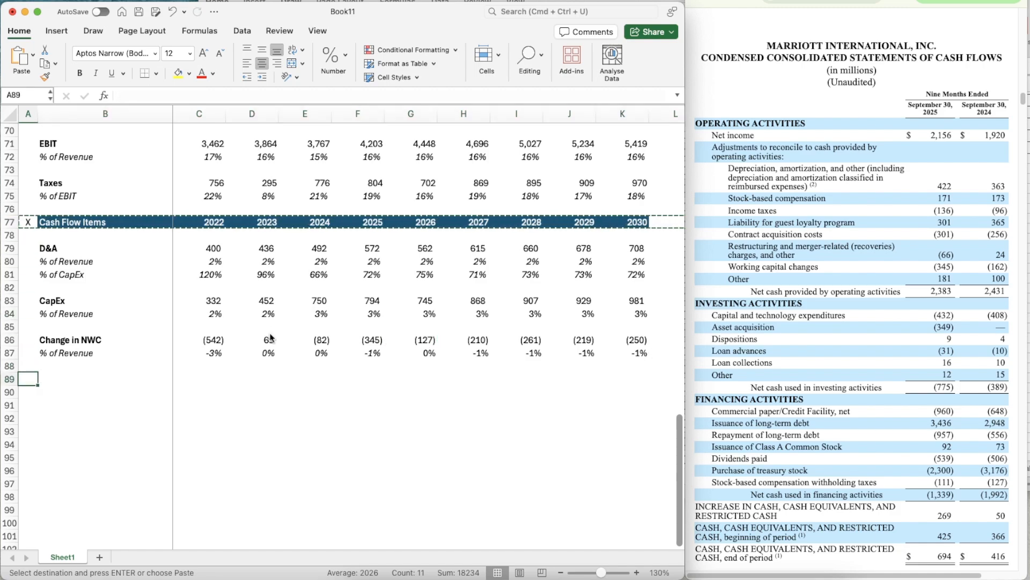
{"action": "key", "text": "super+v"}
{"action": "scroll", "coordinate": [142, 421], "scroll_direction": "down", "scroll_amount": 3}
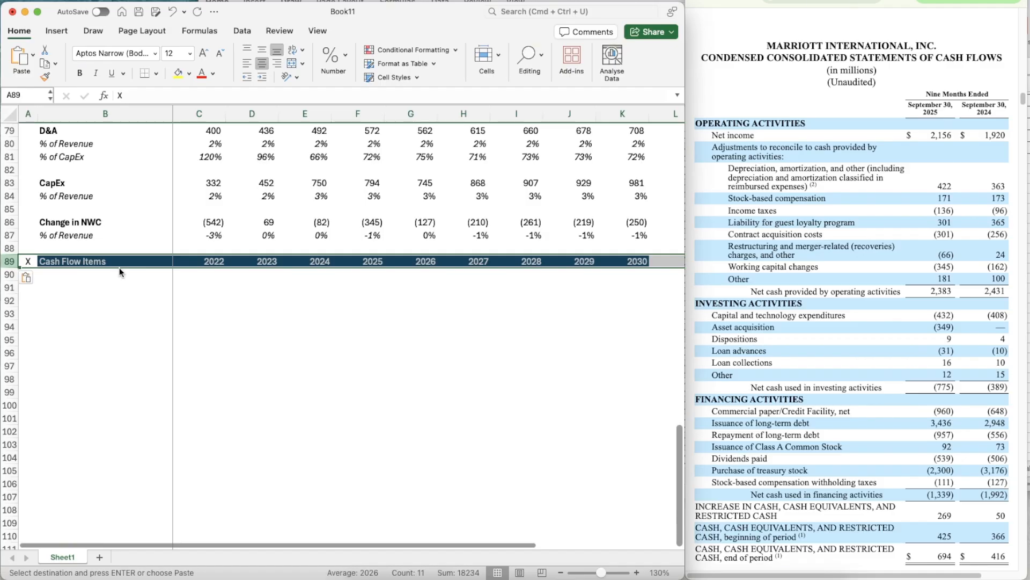
{"action": "left_click_drag", "start_coordinate": [119, 255], "coordinate": [119, 257]}
{"action": "left_click", "coordinate": [119, 258]}
{"action": "left_click", "coordinate": [114, 270]}
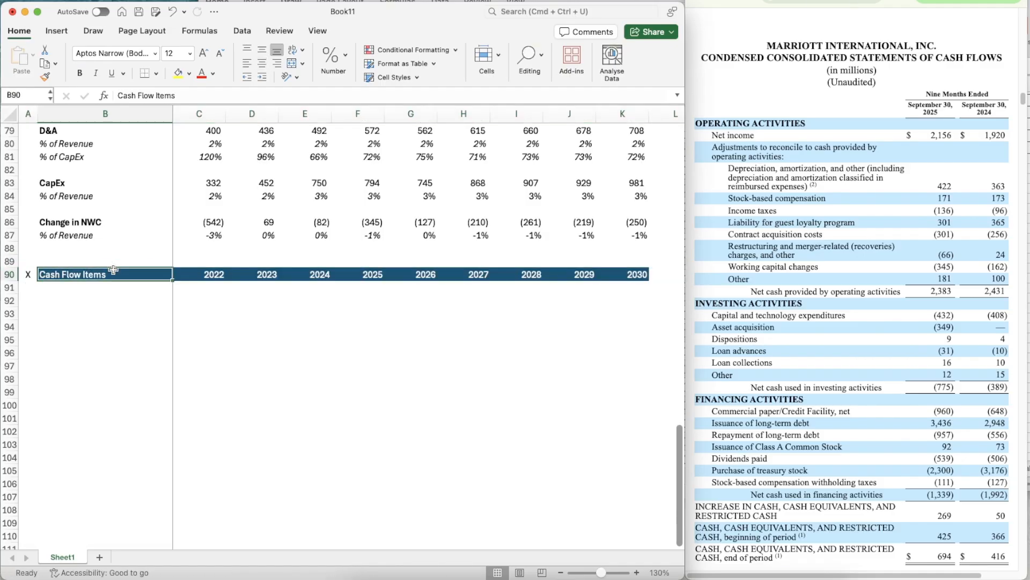
{"action": "right_click", "coordinate": [10, 261]}
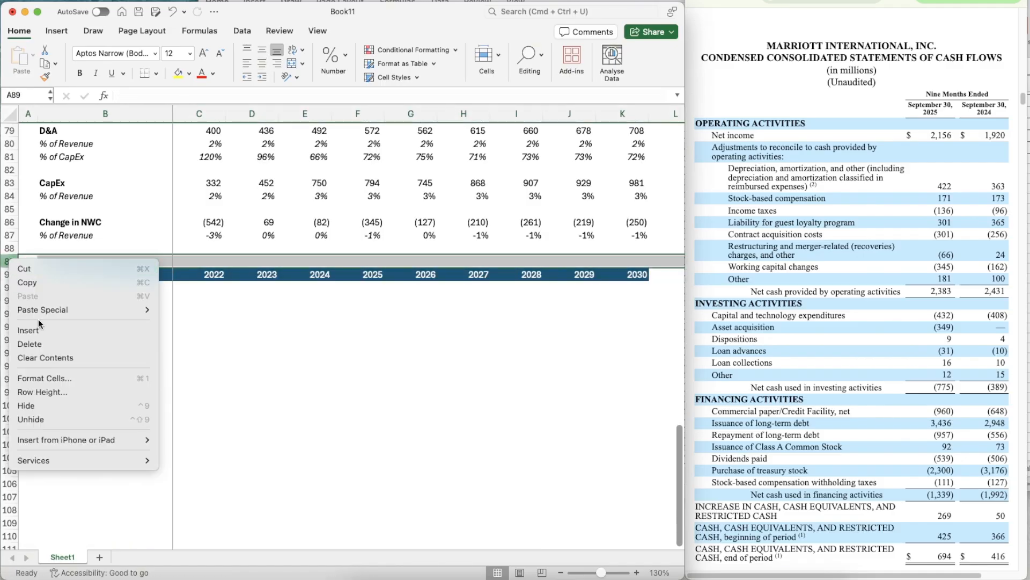
{"action": "left_click", "coordinate": [41, 344]}
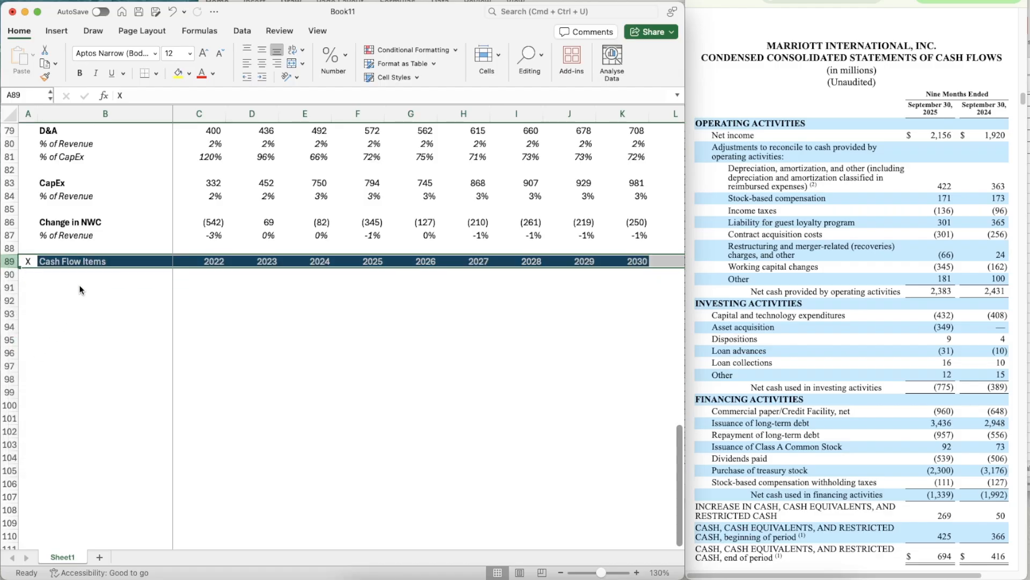
- Retitle the new section header in B89 as DCF
{"action": "key", "text": "Right"}
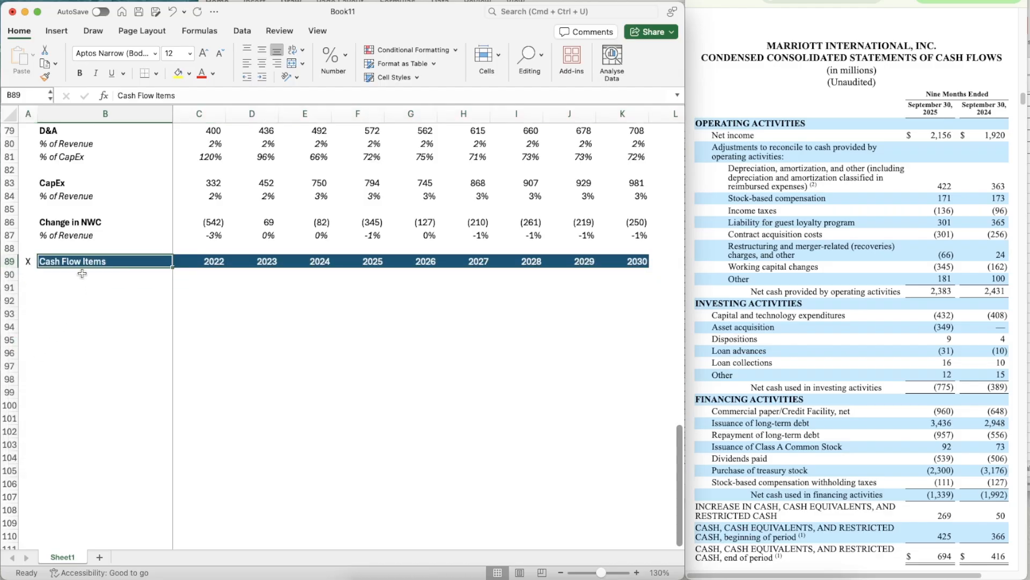
{"action": "type", "text": "DCF"}
{"action": "key", "text": "Return"}
- Add a bold Revenue label in B91 under the DCF header
{"action": "scroll", "coordinate": [142, 346], "scroll_direction": "down", "scroll_amount": 2}
{"action": "key", "text": "Return"}
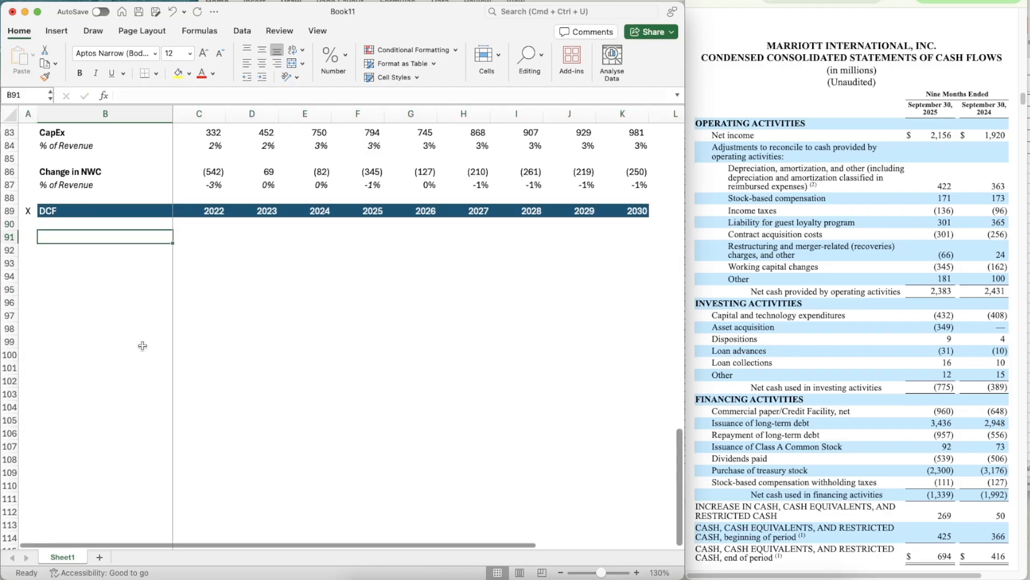
{"action": "type", "text": "Revenue"}
{"action": "key", "text": "Return"}
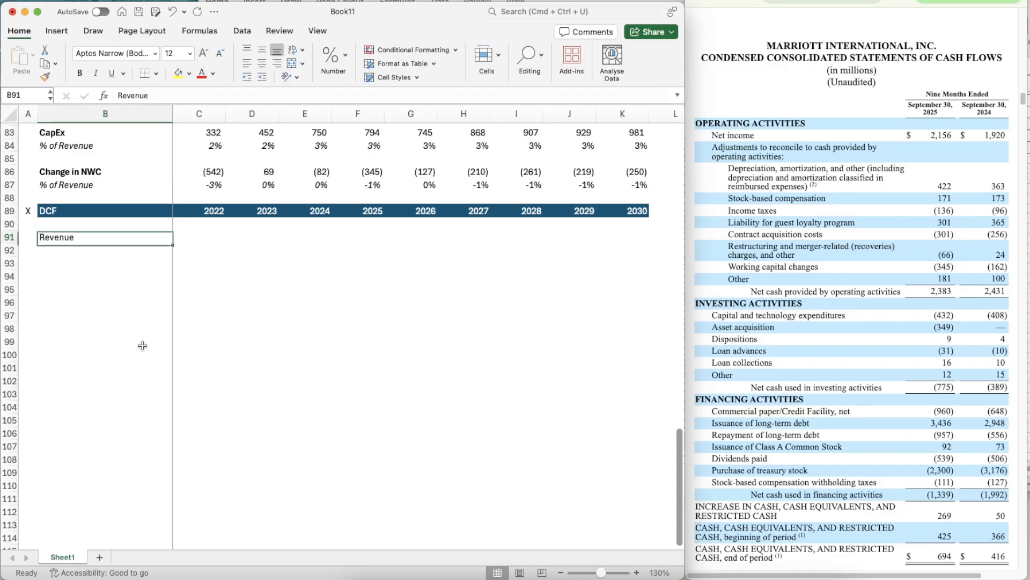
{"action": "key", "text": "Up"}
{"action": "key", "text": "super+b"}
- Link the DCF section's 2022 revenue in C91 to the income statement revenue with =C68
{"action": "key", "text": "Right"}
{"action": "type", "text": "="}
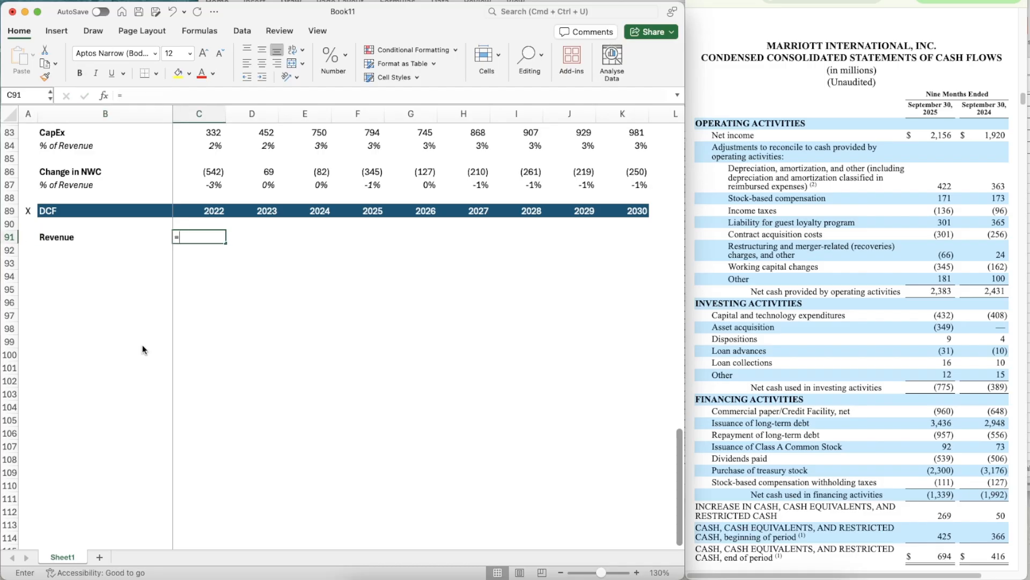
{"action": "key", "text": "Up"}
{"action": "key", "text": "Up"}
{"action": "key", "text": "Up"}
{"action": "key", "text": "Up"}
{"action": "key", "text": "Up"}
{"action": "key", "text": "Up"}
{"action": "key", "text": "Up"}
{"action": "key", "text": "Up"}
{"action": "key", "text": "Up"}
{"action": "key", "text": "Up"}
{"action": "key", "text": "Up"}
{"action": "key", "text": "Up"}
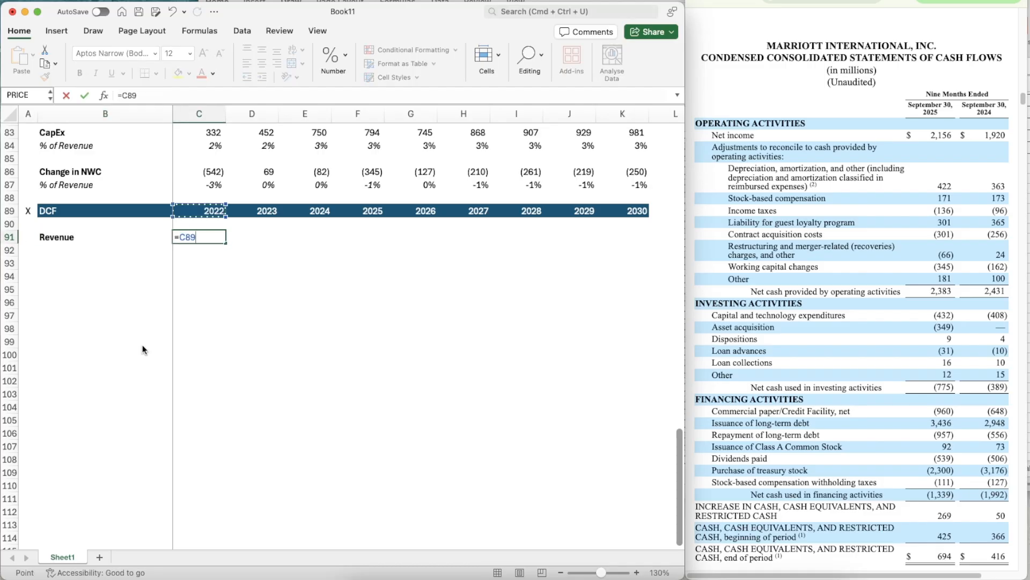
{"action": "key", "text": "Up"}
{"action": "key", "text": "Up"}
{"action": "key", "text": "Up"}
{"action": "key", "text": "Up"}
{"action": "key", "text": "Up"}
{"action": "key", "text": "Up"}
{"action": "key", "text": "Up"}
{"action": "key", "text": "Up"}
{"action": "key", "text": "Up"}
{"action": "key", "text": "Up"}
{"action": "key", "text": "Up"}
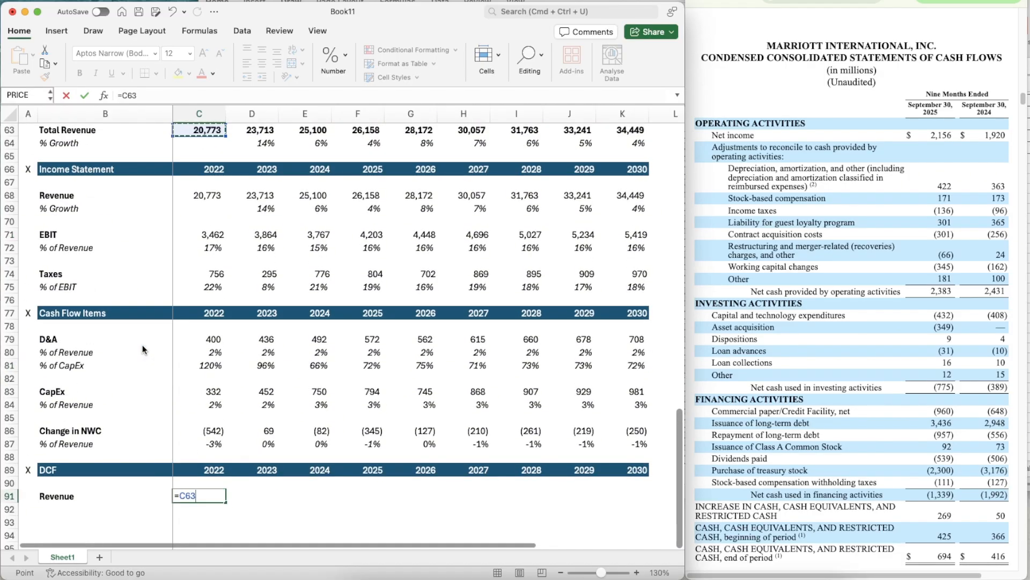
{"action": "key", "text": "Down"}
{"action": "key", "text": "Down"}
{"action": "key", "text": "Down"}
{"action": "key", "text": "Up"}
{"action": "key", "text": "Up"}
{"action": "key", "text": "Up"}
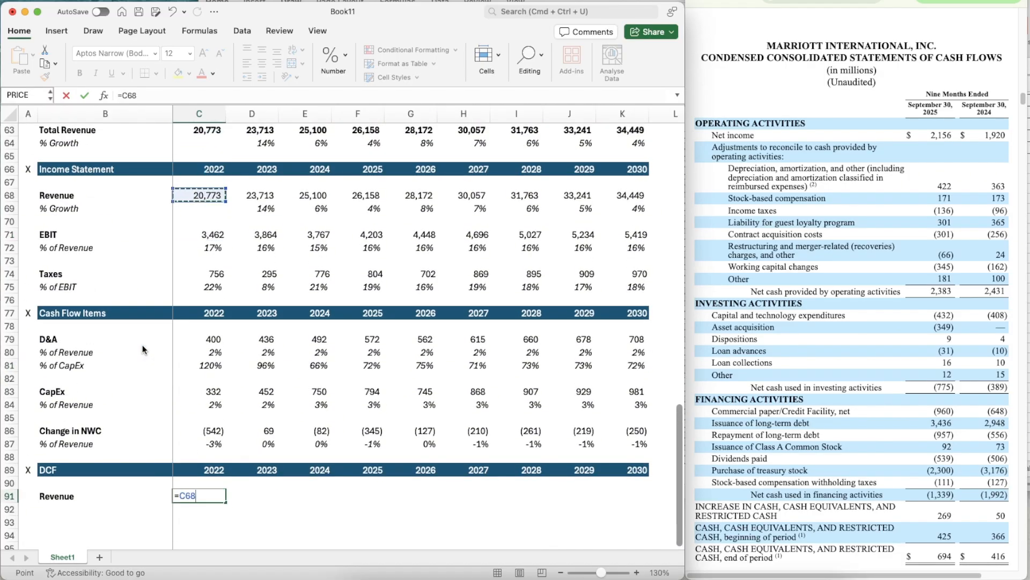
{"action": "key", "text": "Return"}
- Copy the revenue link from C91 across to 2030 in K91
{"action": "key", "text": "super+c"}
{"action": "key", "text": "shift+Right"}
{"action": "key", "text": "shift+Right"}
{"action": "key", "text": "shift+Right"}
{"action": "key", "text": "shift+Right"}
{"action": "key", "text": "shift+Right"}
{"action": "key", "text": "shift+Right"}
{"action": "key", "text": "shift+Right"}
{"action": "key", "text": "shift+Right"}
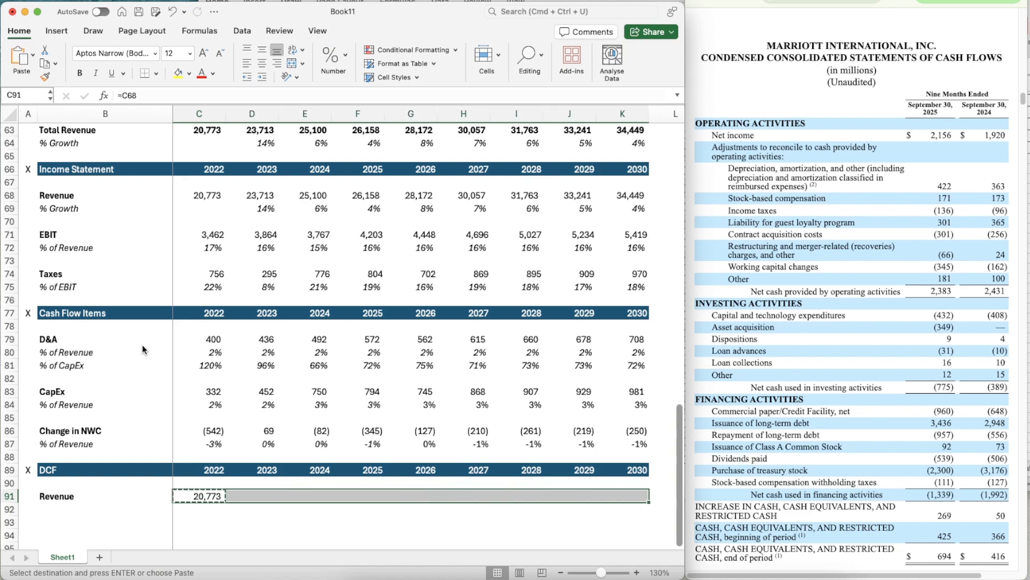
{"action": "key", "text": "super+v"}
- Add a % Growth label in B92 below Revenue and italicize the whole row 92
{"action": "scroll", "coordinate": [210, 444], "scroll_direction": "down", "scroll_amount": 6}
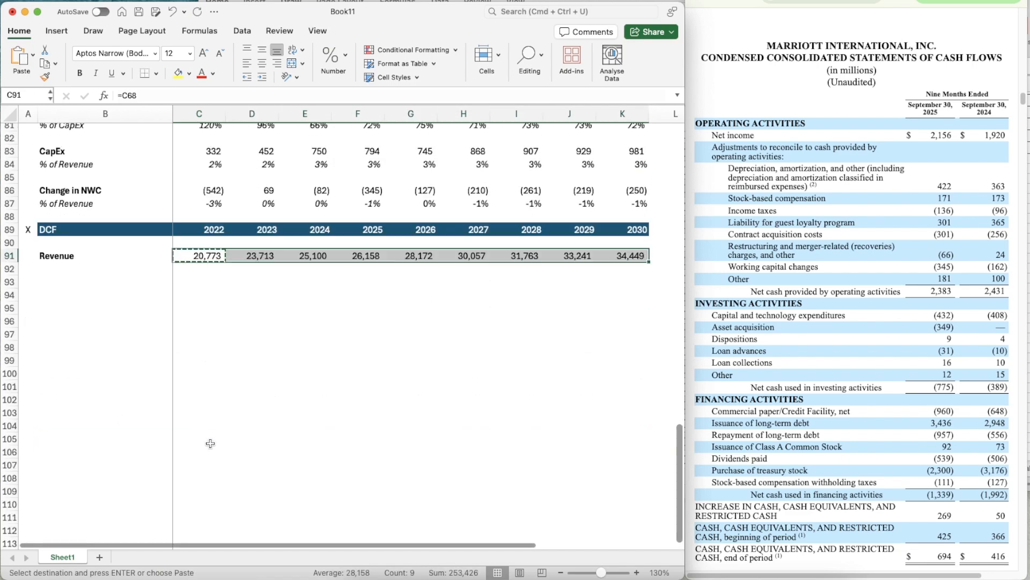
{"action": "left_click", "coordinate": [124, 296]}
{"action": "key", "text": "Up"}
{"action": "key", "text": "Up"}
{"action": "type", "text": "%"}
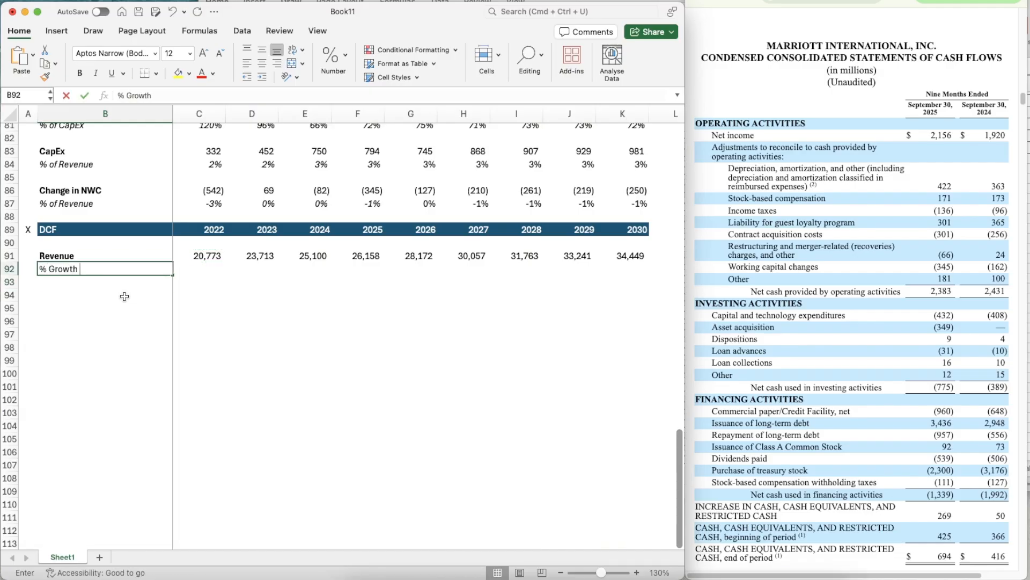
{"action": "key", "text": "Return"}
{"action": "key", "text": "Up"}
{"action": "key", "text": "shift+space"}
{"action": "key", "text": "super+i"}
- Calculate the 2023 revenue growth in D92 with =D91/C91-1
{"action": "key", "text": "Right"}
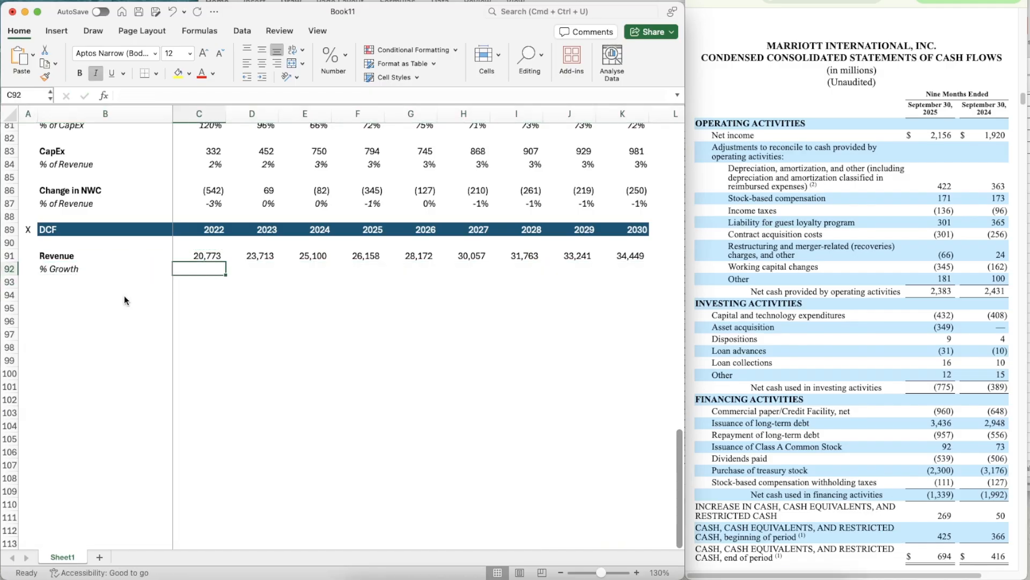
{"action": "key", "text": "Right"}
{"action": "type", "text": "=D91/"}
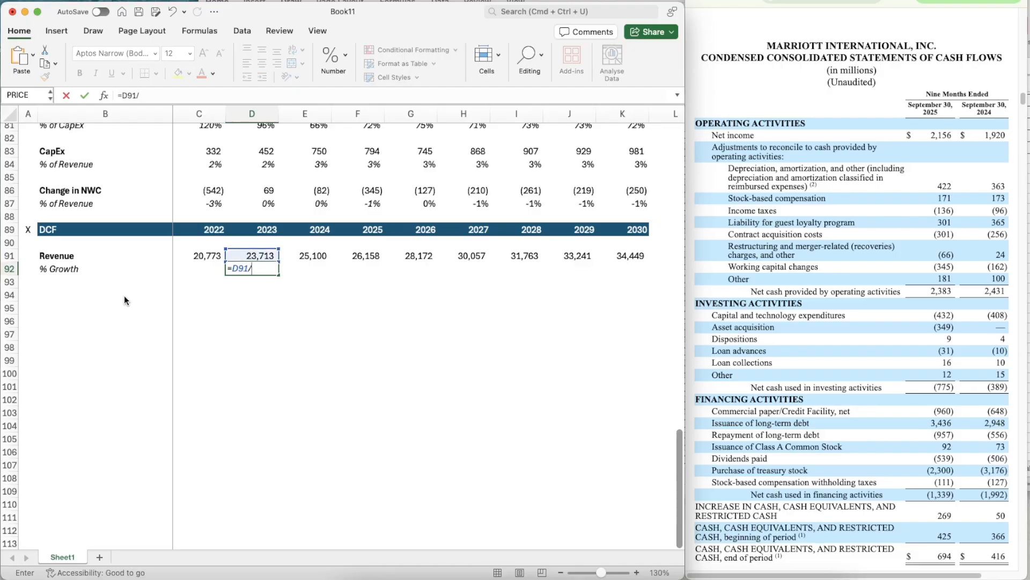
{"action": "key", "text": "Left"}
{"action": "key", "text": "Up"}
{"action": "type", "text": "-1"}
{"action": "key", "text": "Return"}
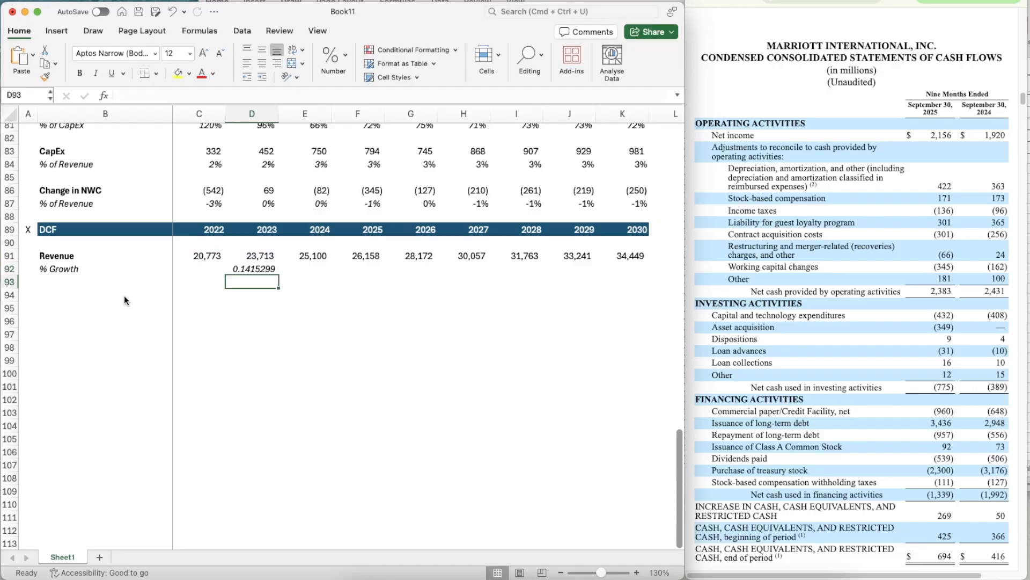
- Format the 2023 revenue growth in D92 as a percentage and copy it across to 2030 in K92
{"action": "key", "text": "Up"}
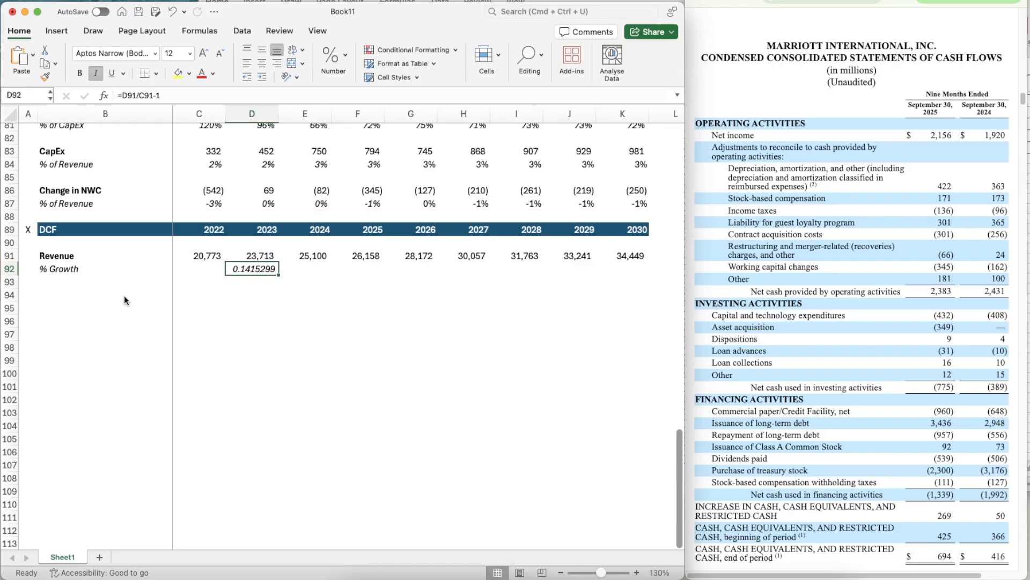
{"action": "key", "text": "ctrl+shift+1"}
{"action": "key", "text": "ctrl+shift+5"}
{"action": "key", "text": "super+c"}
{"action": "key", "text": "shift+Right"}
{"action": "key", "text": "shift+Right"}
{"action": "key", "text": "shift+Right"}
{"action": "key", "text": "shift+Right"}
{"action": "key", "text": "shift+Right"}
{"action": "key", "text": "shift+Right"}
{"action": "key", "text": "shift+Right"}
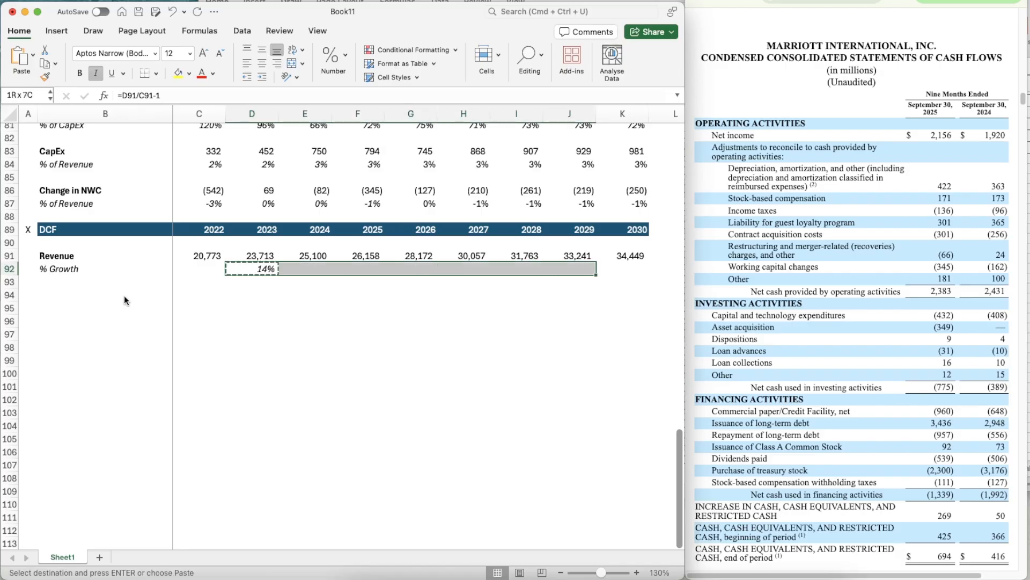
{"action": "key", "text": "super+v"}
{"action": "key", "text": "Down"}
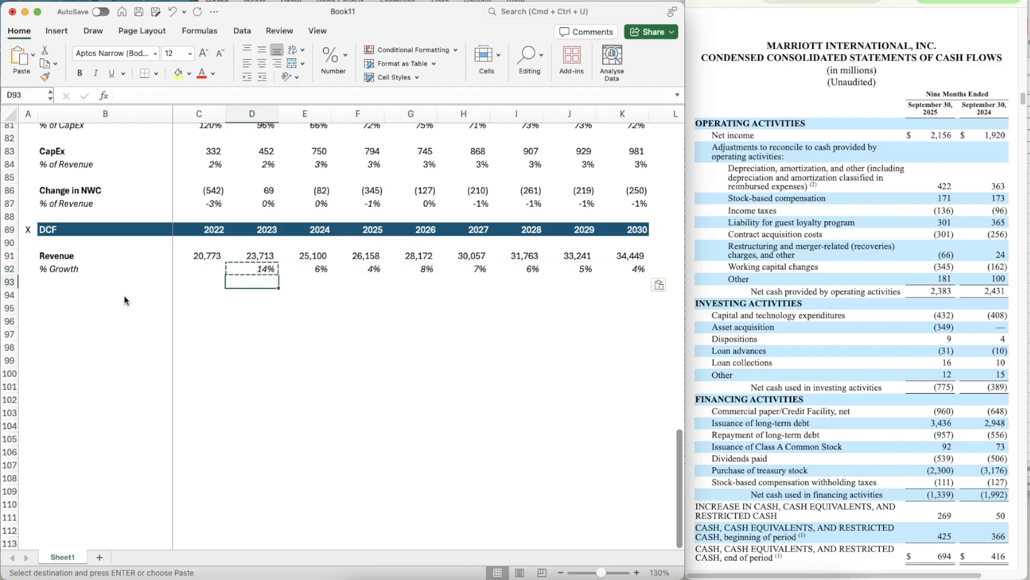
- Add a bold EBIT label in B94 of the DCF section
{"action": "key", "text": "Left"}
{"action": "key", "text": "Left"}
{"action": "key", "text": "Left"}
{"action": "left_click", "coordinate": [124, 295]}
{"action": "type", "text": "EBIT"}
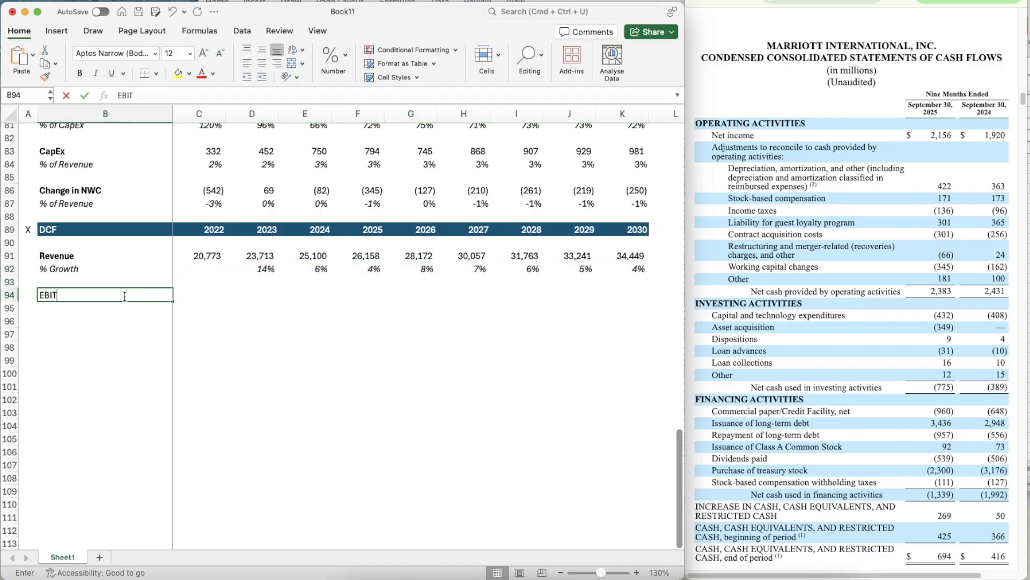
{"action": "key", "text": "Return"}
{"action": "key", "text": "Up"}
{"action": "key", "text": "super+b"}
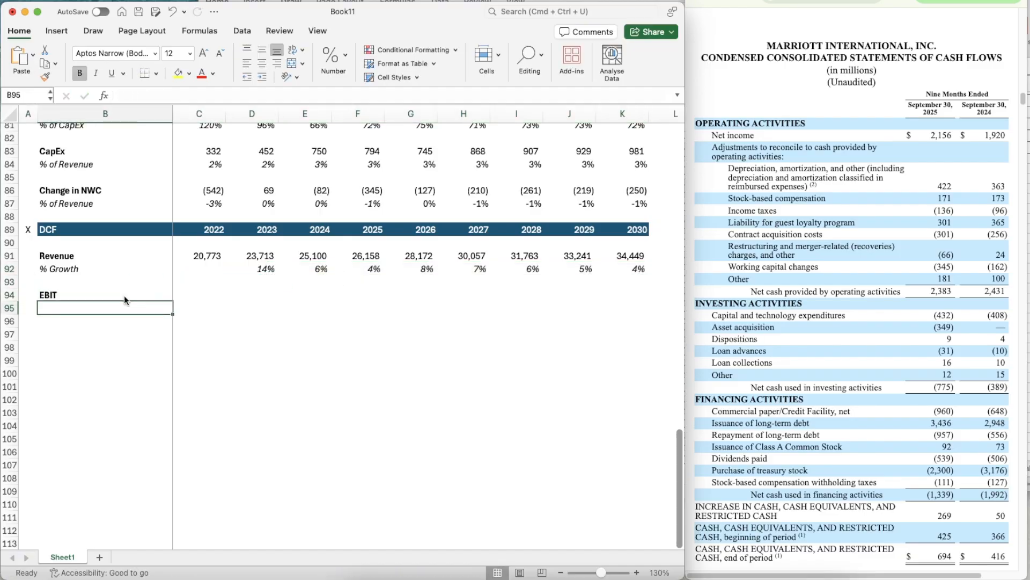
- Add a % of Revenue label in B95 below EBIT and italicize the whole row 95
{"action": "key", "text": "Down"}
{"action": "type", "text": "% of Revenue"}
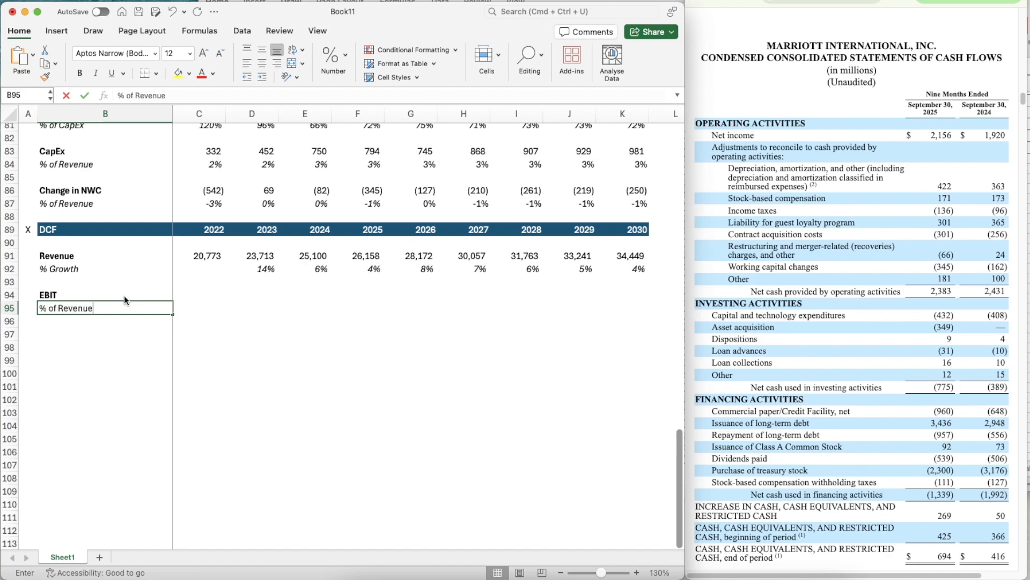
{"action": "key", "text": "Return"}
{"action": "key", "text": "Up"}
{"action": "key", "text": "shift+space"}
{"action": "key", "text": "super+i"}
{"action": "key", "text": "Right"}
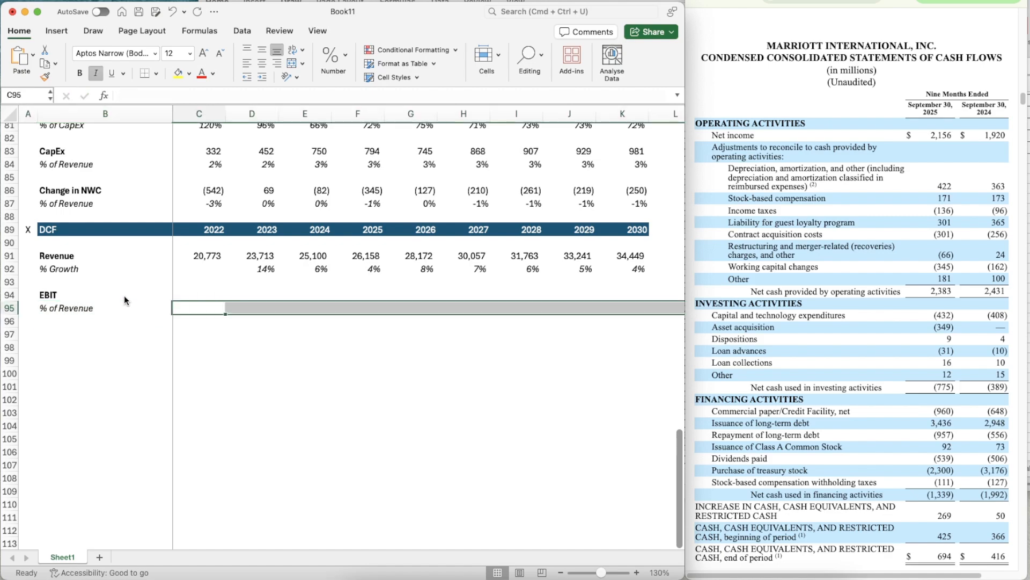
- Link the DCF section's 2022 EBIT in C94 to the income statement EBIT with =C71
{"action": "key", "text": "Up"}
{"action": "type", "text": "="}
{"action": "scroll", "coordinate": [224, 151], "scroll_direction": "up", "scroll_amount": 5}
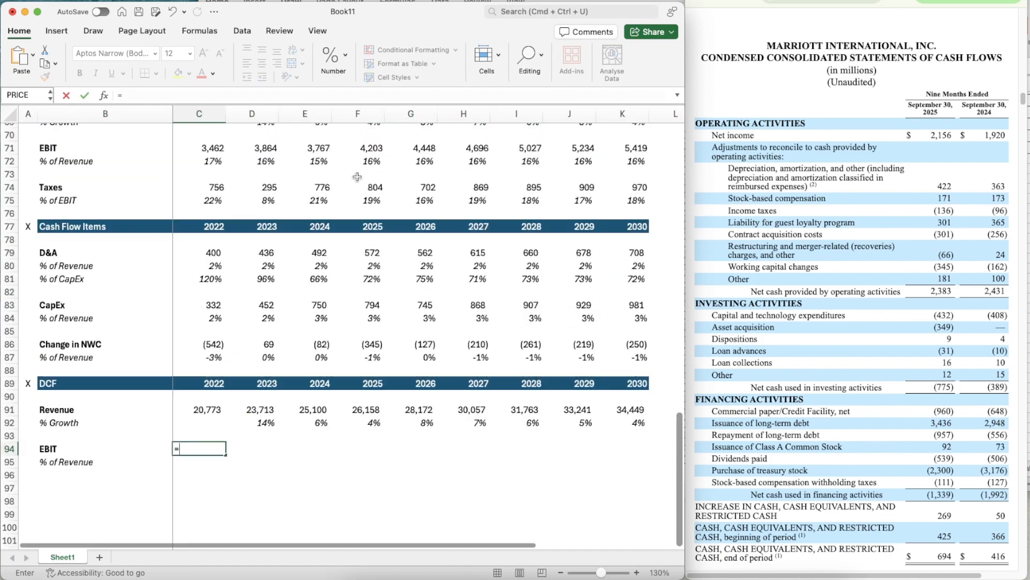
{"action": "left_click", "coordinate": [222, 150]}
{"action": "key", "text": "ctrl+Return"}
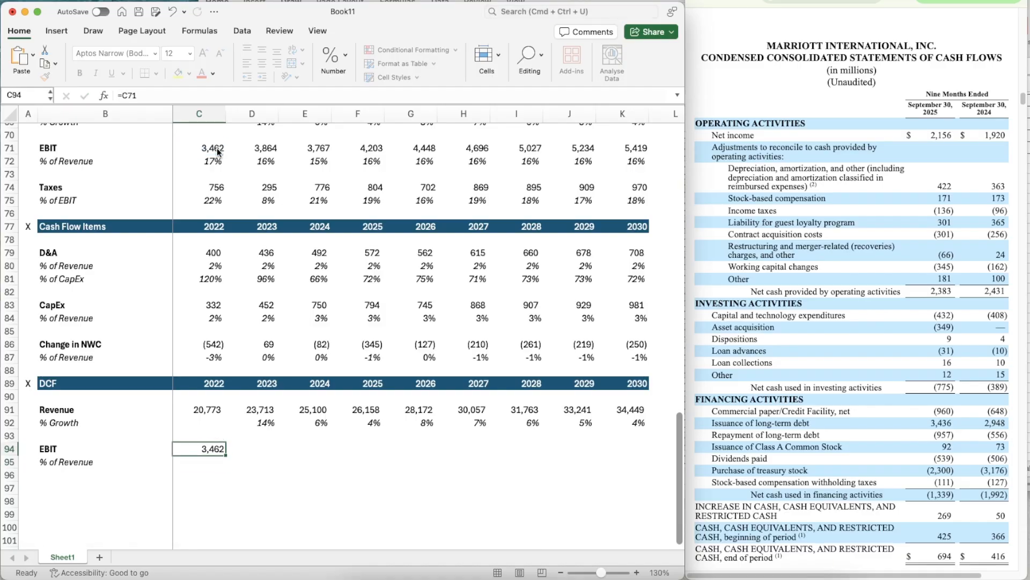
- Copy the EBIT link from C94 across to 2030 in K94
{"action": "key", "text": "super+c"}
{"action": "key", "text": "shift+Right"}
{"action": "key", "text": "shift+Right"}
{"action": "key", "text": "shift+Right"}
{"action": "key", "text": "shift+Right"}
{"action": "key", "text": "shift+Right"}
{"action": "key", "text": "shift+Right"}
{"action": "key", "text": "shift+Right"}
{"action": "key", "text": "shift+Right"}
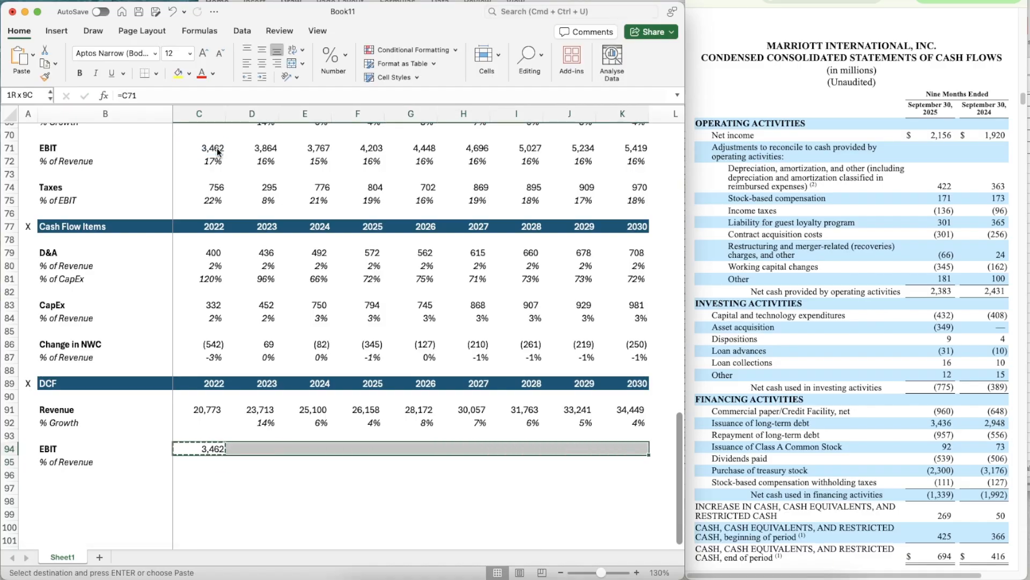
{"action": "key", "text": "super+v"}
{"action": "scroll", "coordinate": [413, 375], "scroll_direction": "down", "scroll_amount": 3}
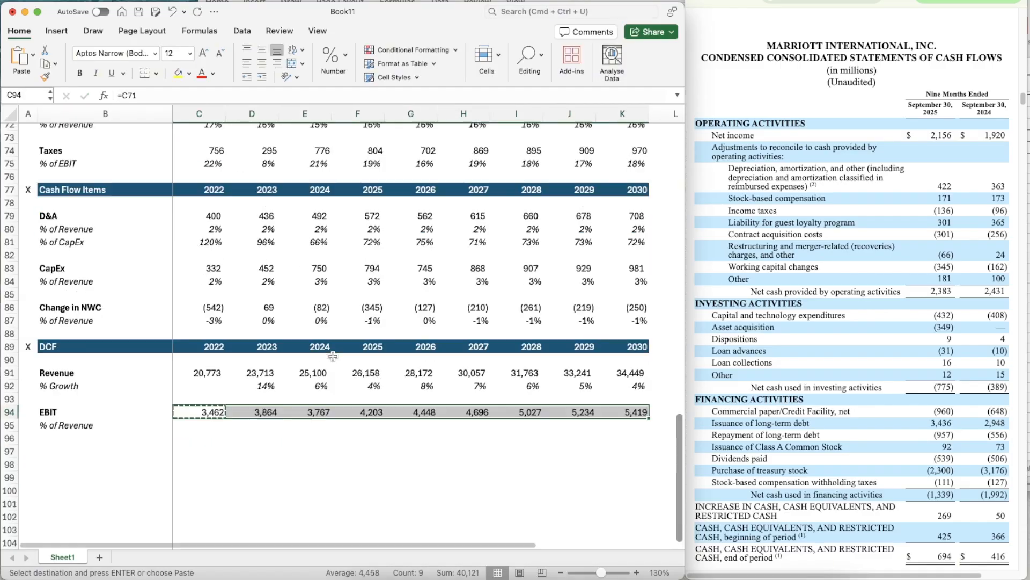
- Clear the EBIT links for the projected years 2026 to 2030 in G94:K94
{"action": "key", "text": "Right"}
{"action": "key", "text": "Right"}
{"action": "key", "text": "Right"}
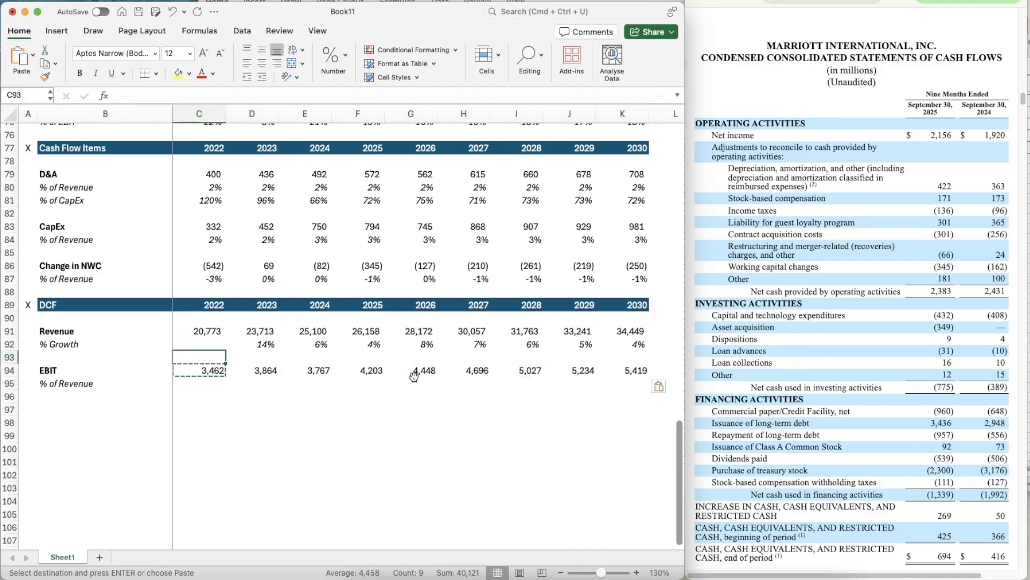
{"action": "key", "text": "Right"}
{"action": "key", "text": "shift+Right"}
{"action": "key", "text": "shift+Right"}
{"action": "key", "text": "shift+Right"}
{"action": "key", "text": "shift+Right"}
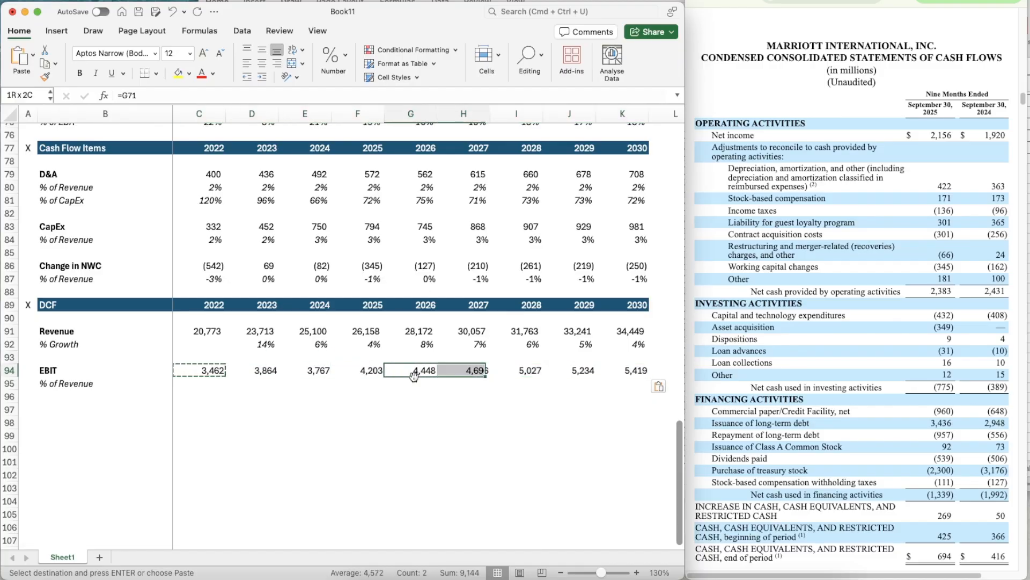
{"action": "key", "text": "Escape"}
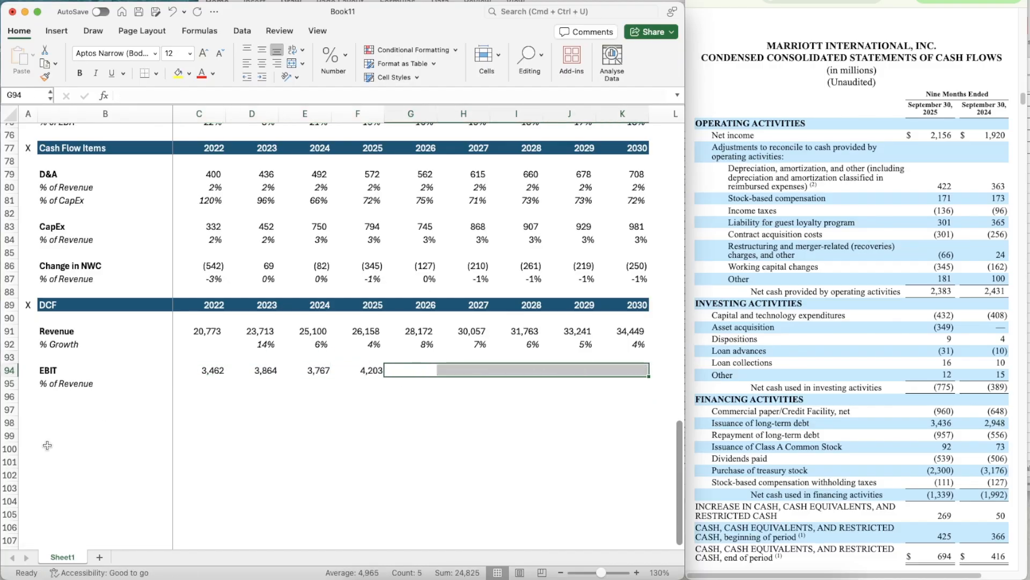
{"action": "key", "text": "Delete"}
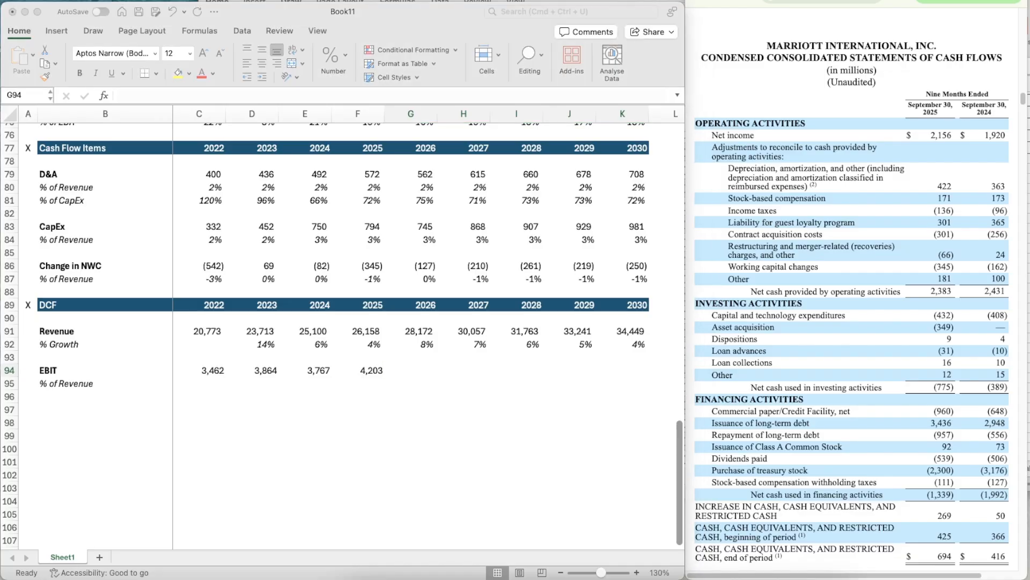
- Calculate the 2022 EBIT as a percentage of revenue in C95 with =C94/C91
{"action": "left_click", "coordinate": [217, 378]}
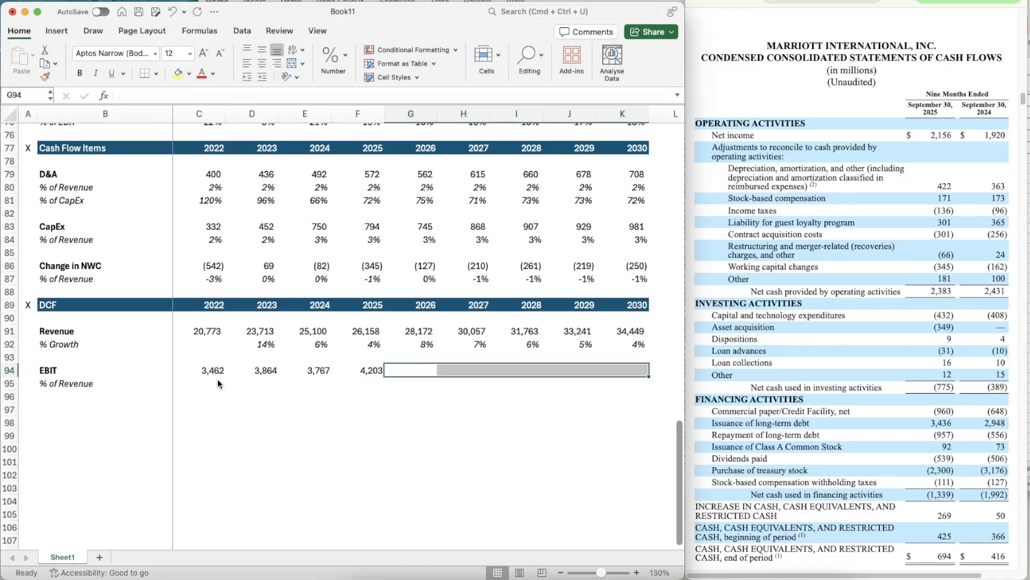
{"action": "left_click", "coordinate": [217, 379]}
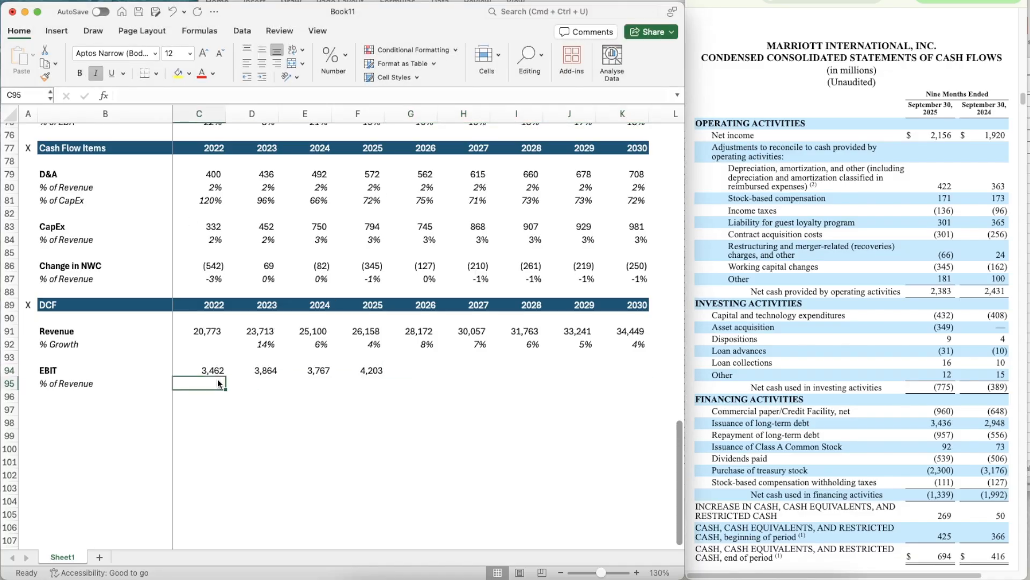
{"action": "type", "text": "="}
{"action": "key", "text": "Up"}
{"action": "type", "text": "/"}
{"action": "key", "text": "Up"}
{"action": "key", "text": "Up"}
{"action": "key", "text": "Up"}
- Apply the percentage format of the growth cell D92 to the EBIT margin in C95
{"action": "key", "text": "Up"}
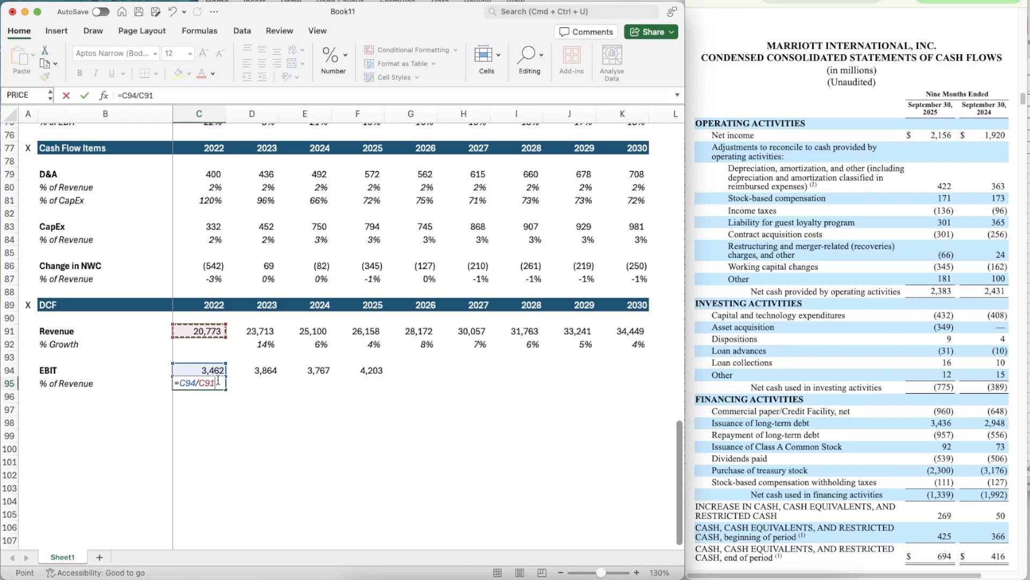
{"action": "key", "text": "Return"}
{"action": "key", "text": "Up"}
{"action": "key", "text": "Up"}
{"action": "key", "text": "Up"}
{"action": "key", "text": "Right"}
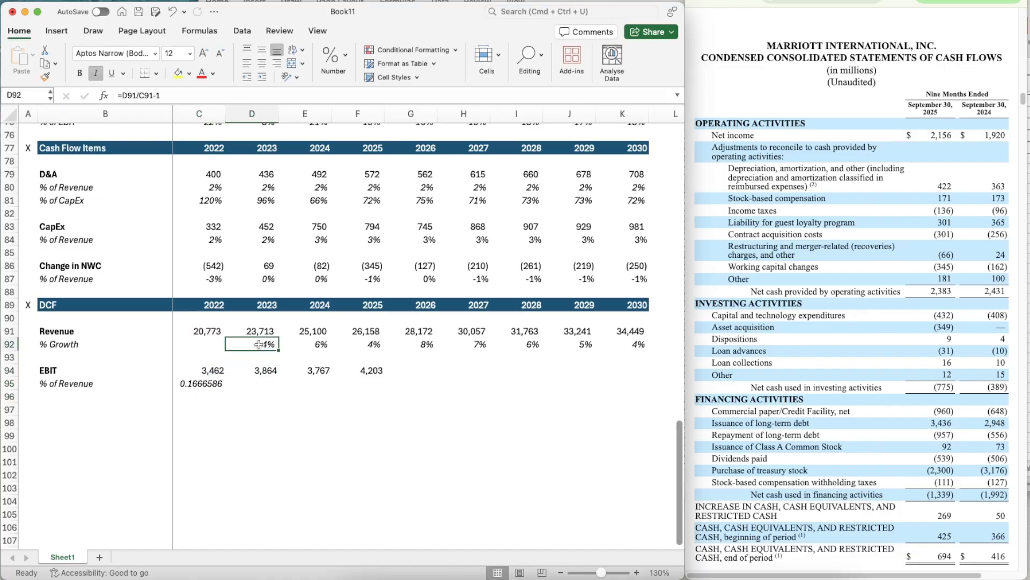
{"action": "key", "text": "super+shift+c"}
{"action": "left_click", "coordinate": [215, 384]}
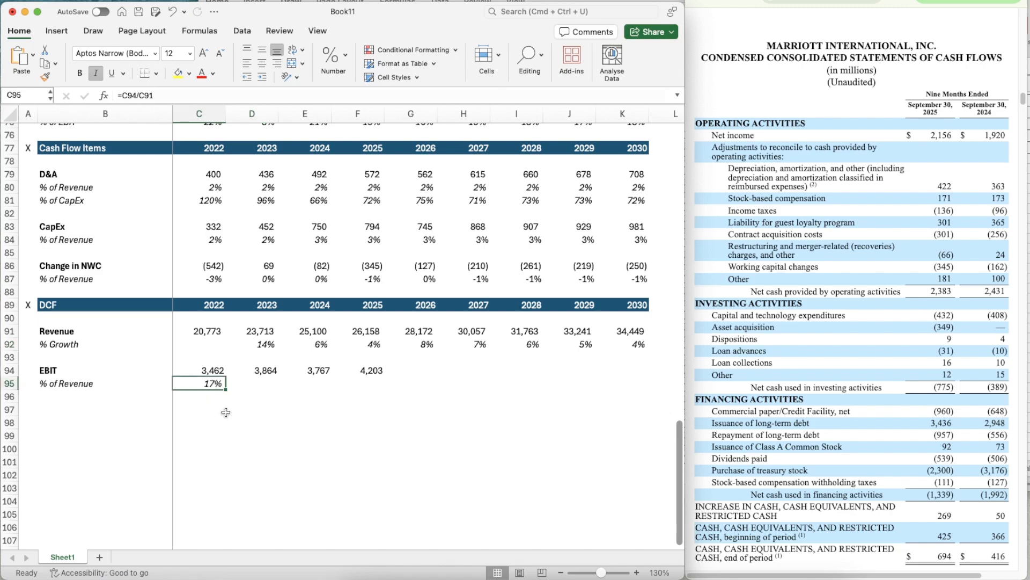
- Copy the EBIT margin formula from C95 across to 2025 in F95
{"action": "key", "text": "super+c"}
{"action": "key", "text": "shift+Right"}
{"action": "key", "text": "shift+Right"}
{"action": "key", "text": "shift+Right"}
{"action": "key", "text": "shift+Right"}
{"action": "key", "text": "shift+Left"}
{"action": "key", "text": "super+v"}
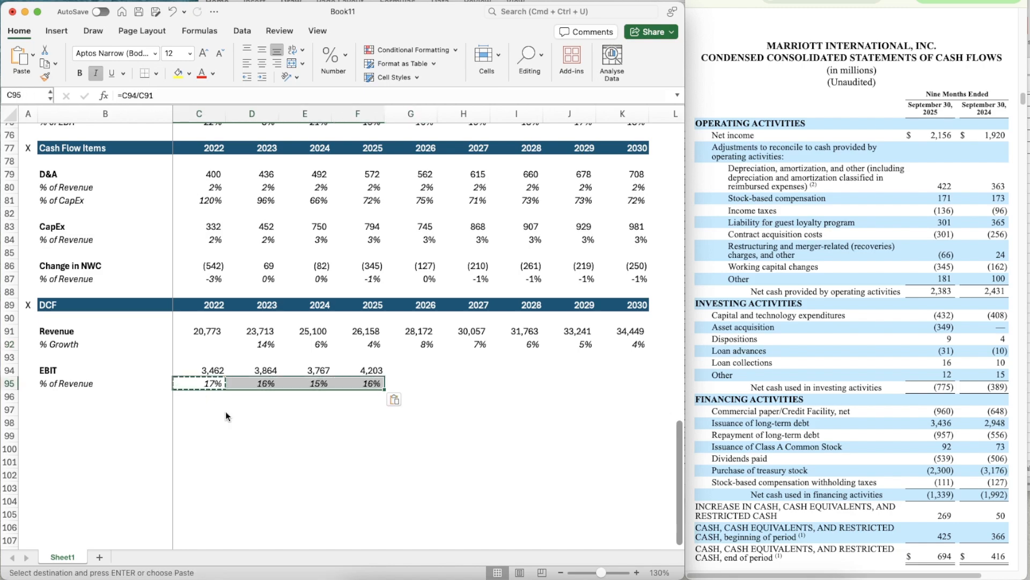
- Copy the Cost Reimbursement Bear, Base and Bull growth block G58:K60 into G96:K98 below the EBIT margin
{"action": "key", "text": "Right"}
{"action": "key", "text": "Down"}
{"action": "scroll", "coordinate": [447, 376], "scroll_direction": "up", "scroll_amount": 8}
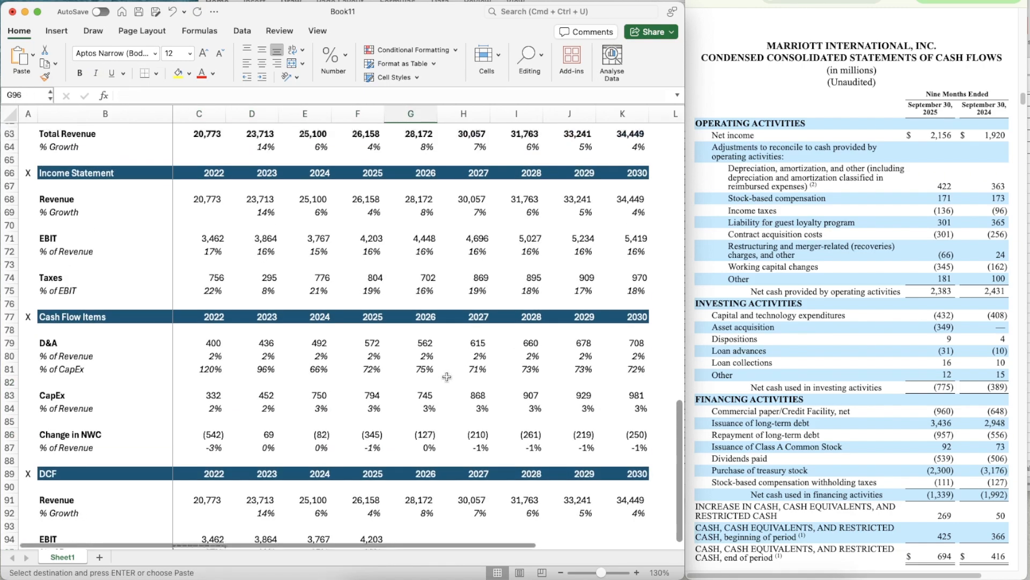
{"action": "left_click", "coordinate": [407, 195]}
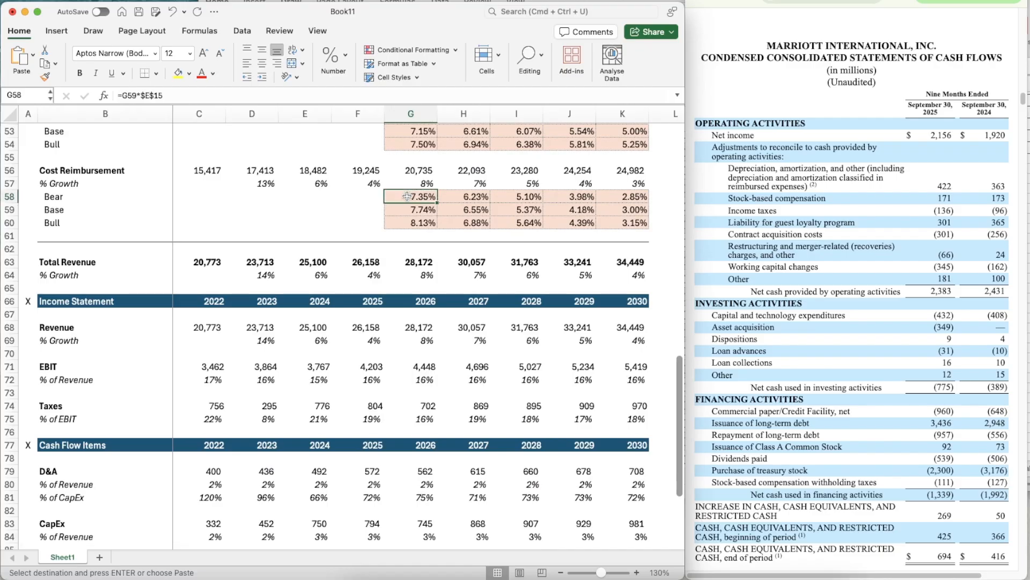
{"action": "key", "text": "shift+Down"}
{"action": "key", "text": "shift+Down"}
{"action": "key", "text": "shift+Right"}
{"action": "key", "text": "shift+Right"}
{"action": "key", "text": "shift+Right"}
{"action": "key", "text": "shift+Right"}
{"action": "key", "text": "super+c"}
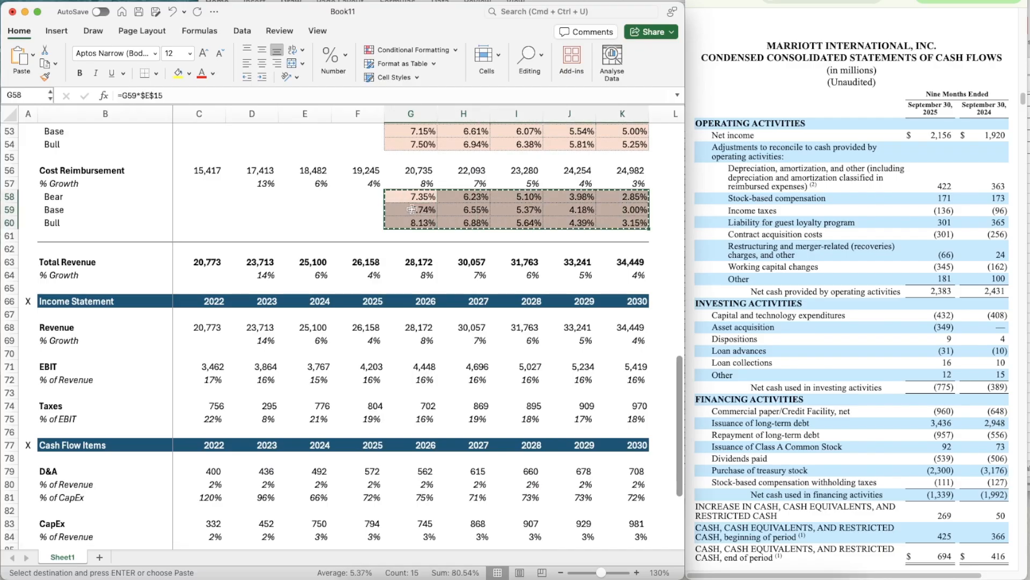
{"action": "scroll", "coordinate": [429, 315], "scroll_direction": "down", "scroll_amount": 2}
{"action": "scroll", "coordinate": [430, 315], "scroll_direction": "down", "scroll_amount": 8}
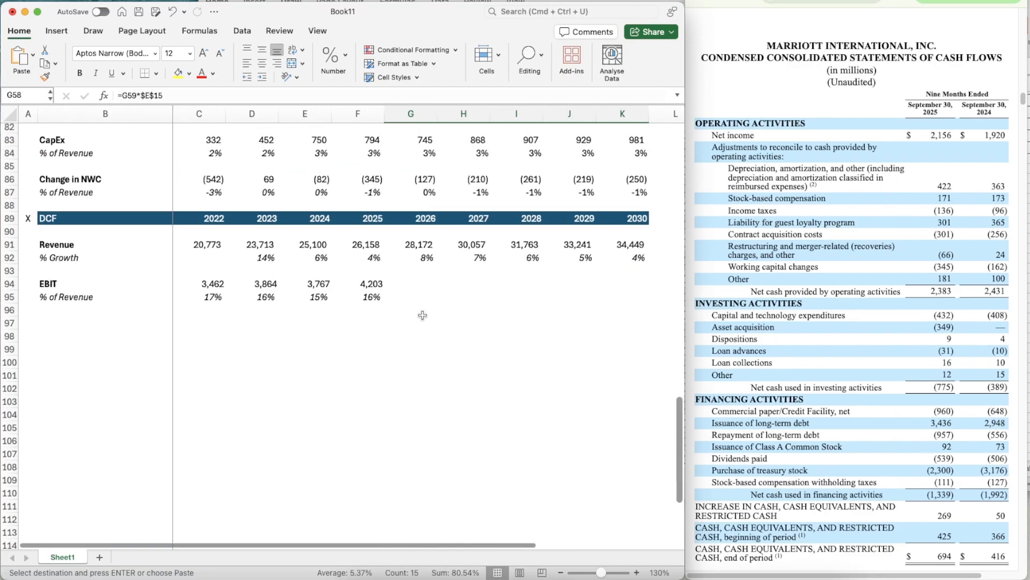
{"action": "left_click", "coordinate": [405, 316]}
{"action": "key", "text": "shift+Down"}
{"action": "key", "text": "shift+Down"}
{"action": "key", "text": "shift+Right"}
{"action": "key", "text": "shift+Right"}
{"action": "key", "text": "shift+Right"}
{"action": "key", "text": "shift+Right"}
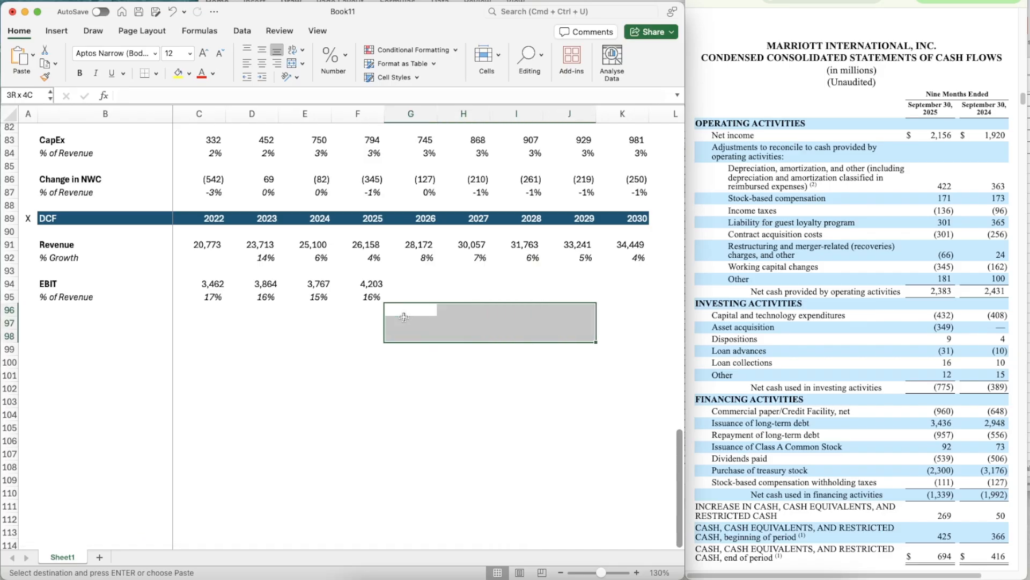
{"action": "key", "text": "super+v"}
- Set the Base EBIT assumption in G17 to 16% and give it the two-decimal percentage format of G15
{"action": "left_click", "coordinate": [404, 317]}
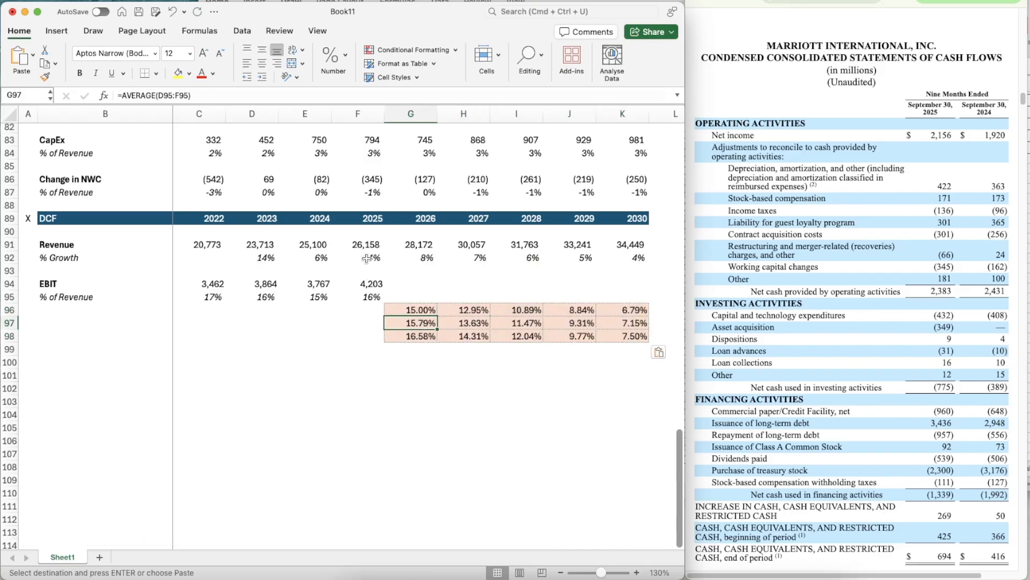
{"action": "scroll", "coordinate": [379, 258], "scroll_direction": "up", "scroll_amount": 20}
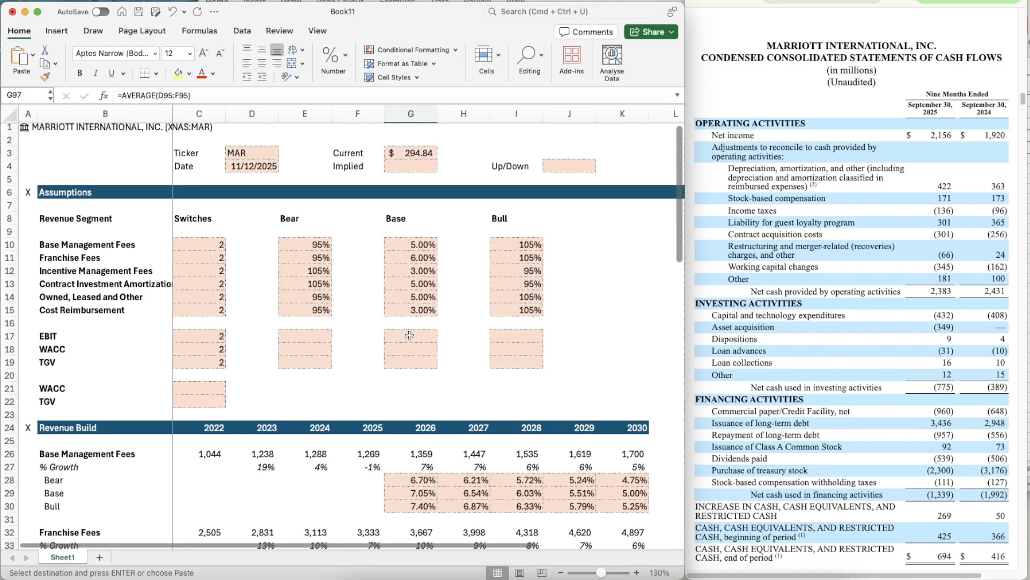
{"action": "left_click", "coordinate": [409, 335]}
{"action": "type", "text": "16"}
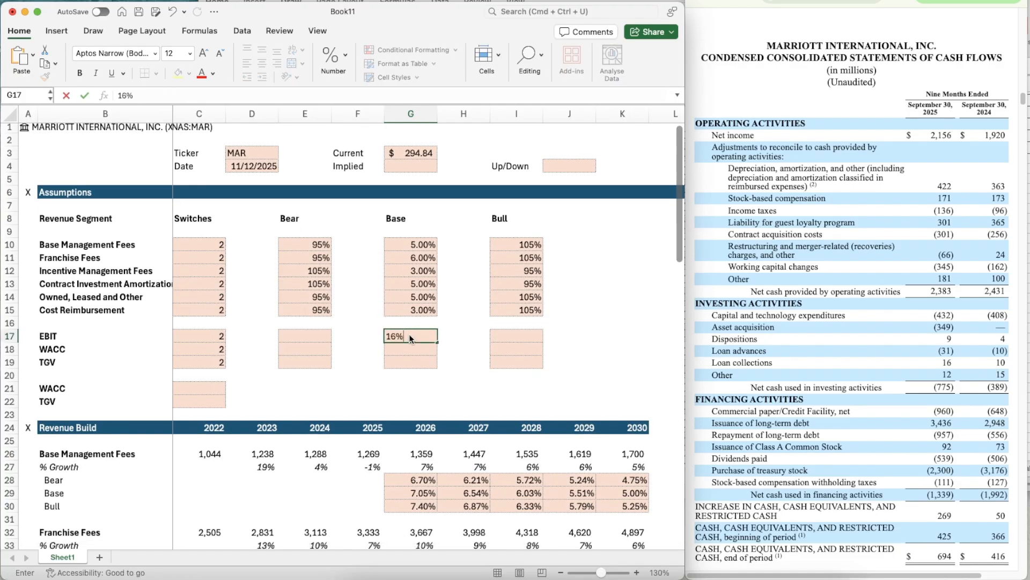
{"action": "key", "text": "Return"}
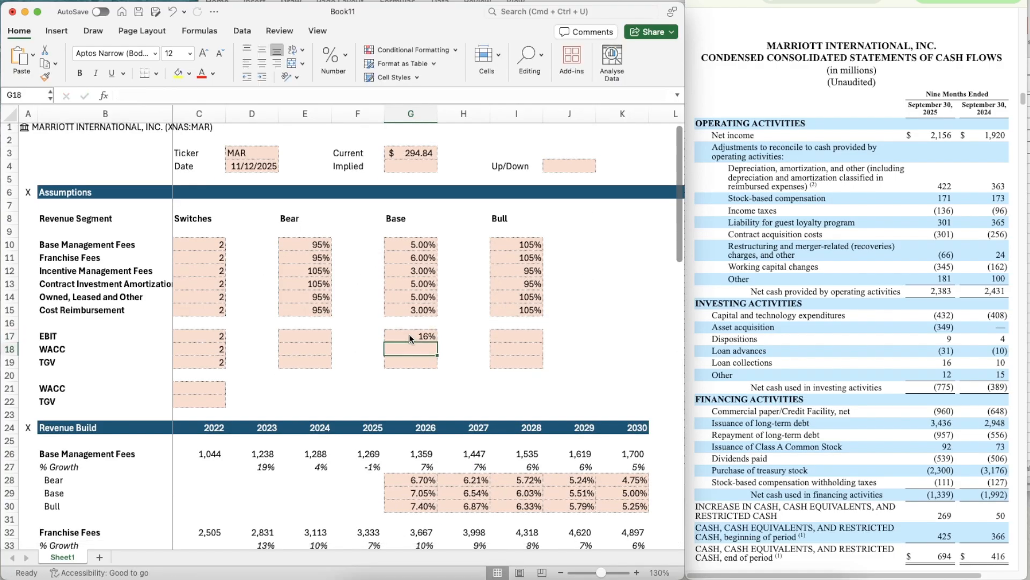
{"action": "key", "text": "Up"}
{"action": "key", "text": "Up"}
{"action": "key", "text": "Up"}
{"action": "key", "text": "super+shift+c"}
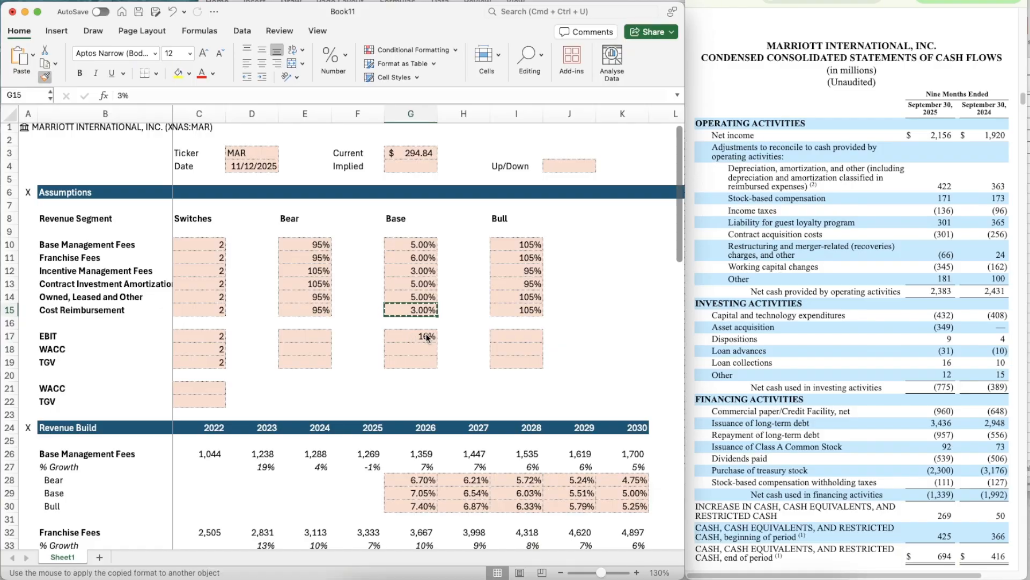
{"action": "left_click", "coordinate": [427, 337]}
- Copy the 95% Bear factor from Cost Reimbursement in E15 to EBIT in E17
{"action": "left_click", "coordinate": [306, 309]}
{"action": "key", "text": "super+c"}
{"action": "key", "text": "Down"}
{"action": "key", "text": "Down"}
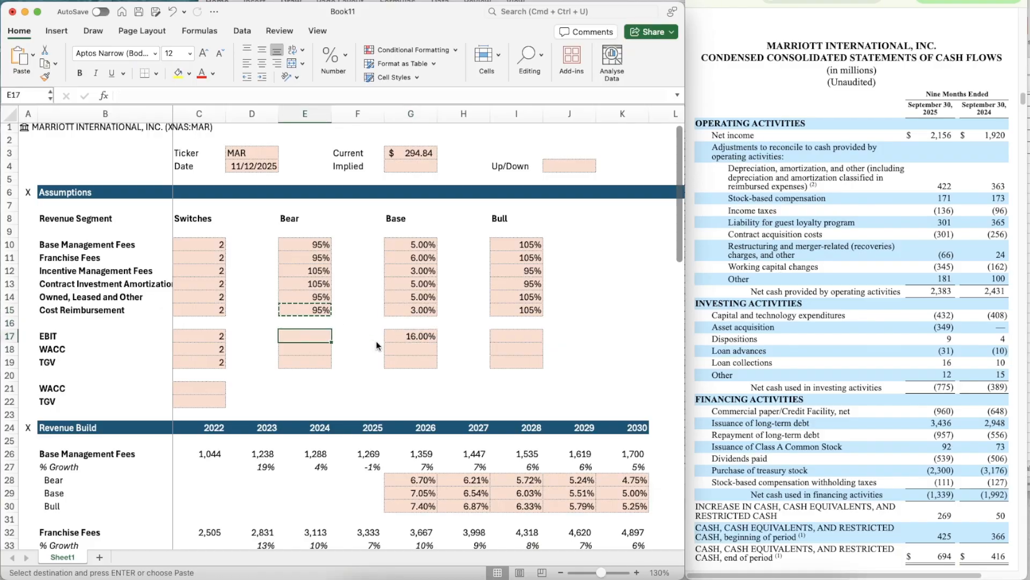
{"action": "key", "text": "super+v"}
- Copy the 105% Bull factor from Cost Reimbursement in I15 to EBIT in I17
{"action": "key", "text": "Right"}
{"action": "key", "text": "Right"}
{"action": "key", "text": "Right"}
{"action": "key", "text": "Right"}
{"action": "key", "text": "Up"}
{"action": "key", "text": "Up"}
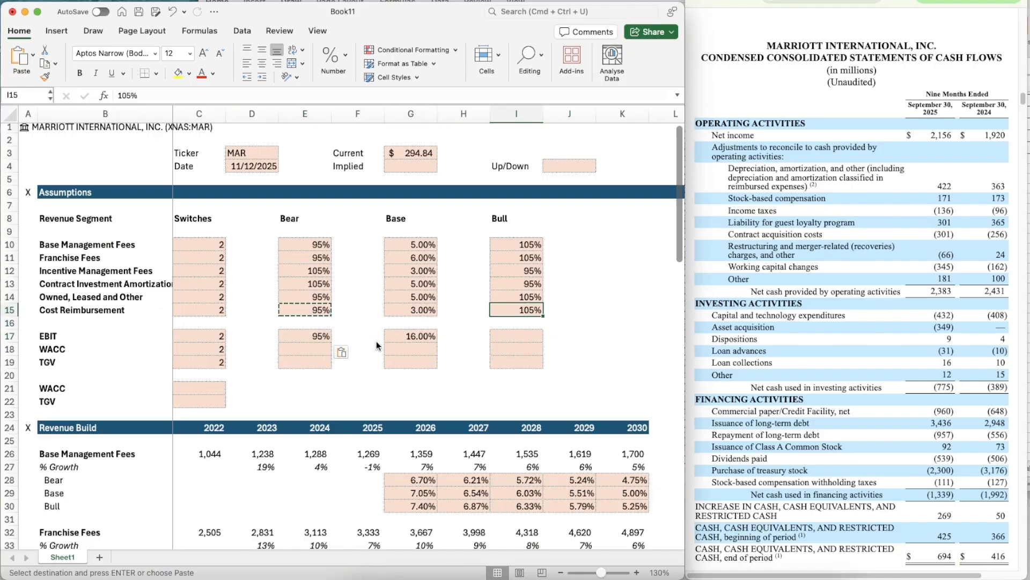
{"action": "key", "text": "super+c"}
{"action": "key", "text": "Down"}
{"action": "key", "text": "Down"}
{"action": "key", "text": "super+v"}
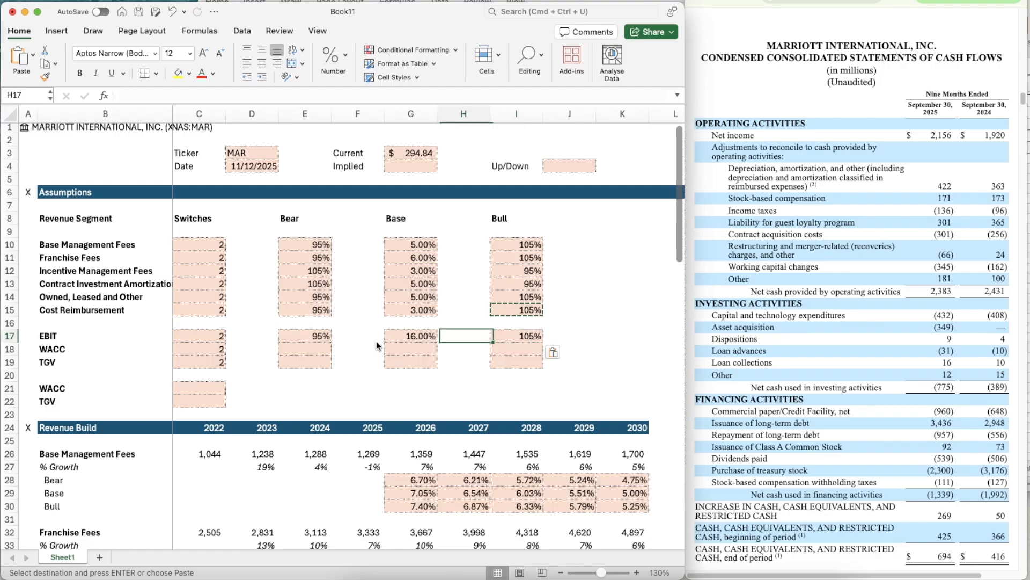
- Set the Base EBIT assumption in G17 to 16.25%
{"action": "key", "text": "Left"}
{"action": "key", "text": "Left"}
{"action": "type", "text": "16.25"}
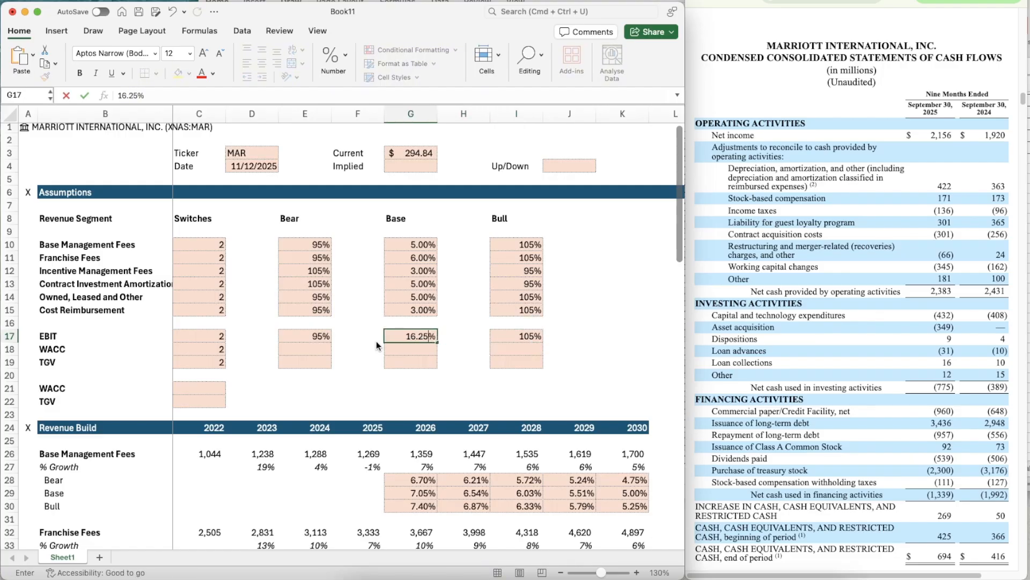
{"action": "key", "text": "Return"}
- Link the 2030 Base EBIT margin in K97 to the Base EBIT assumption with =G17
{"action": "scroll", "coordinate": [468, 390], "scroll_direction": "down", "scroll_amount": 20}
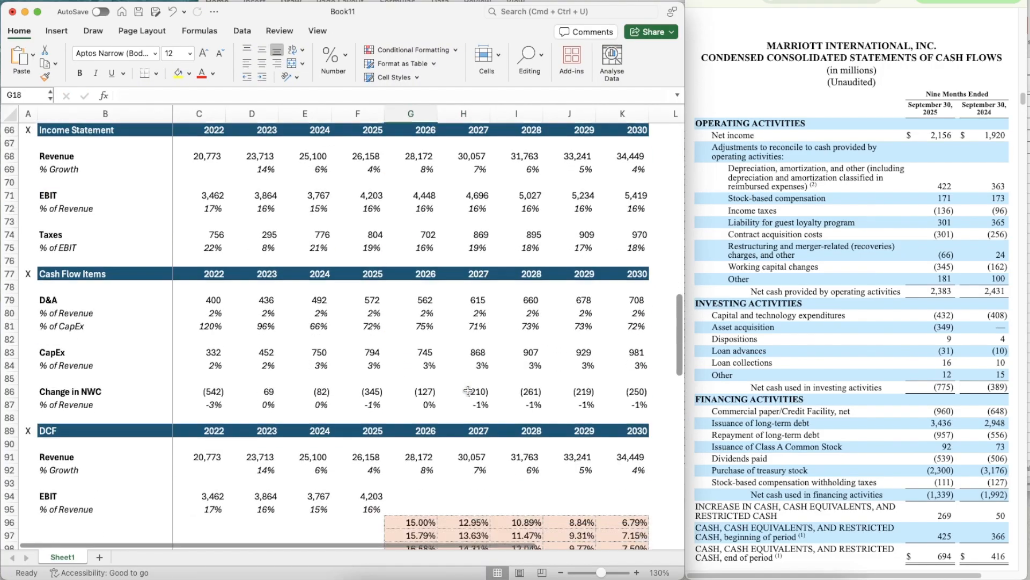
{"action": "left_click", "coordinate": [622, 360]}
{"action": "scroll", "coordinate": [629, 461], "scroll_direction": "down", "scroll_amount": 2}
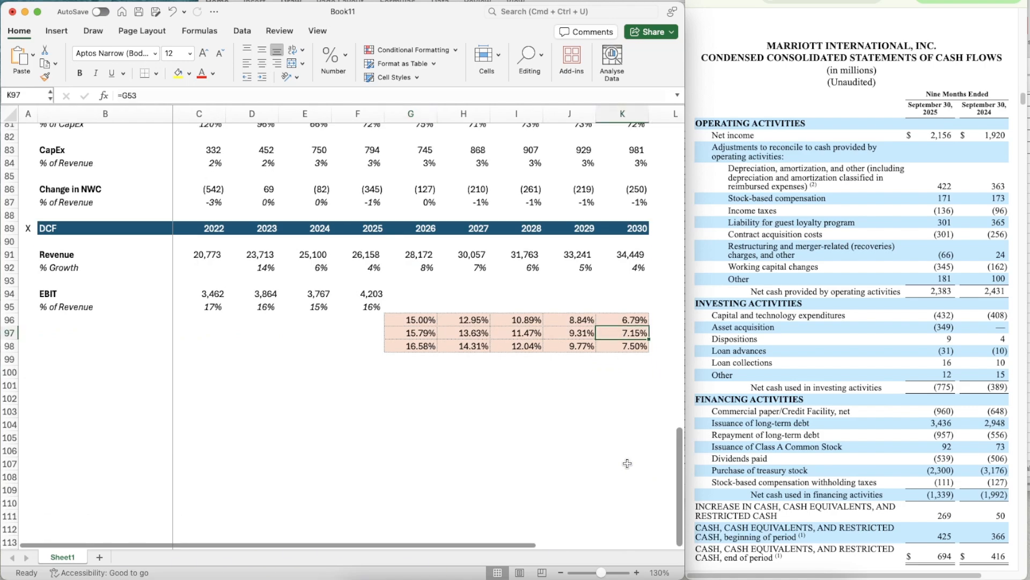
{"action": "type", "text": "=g17"}
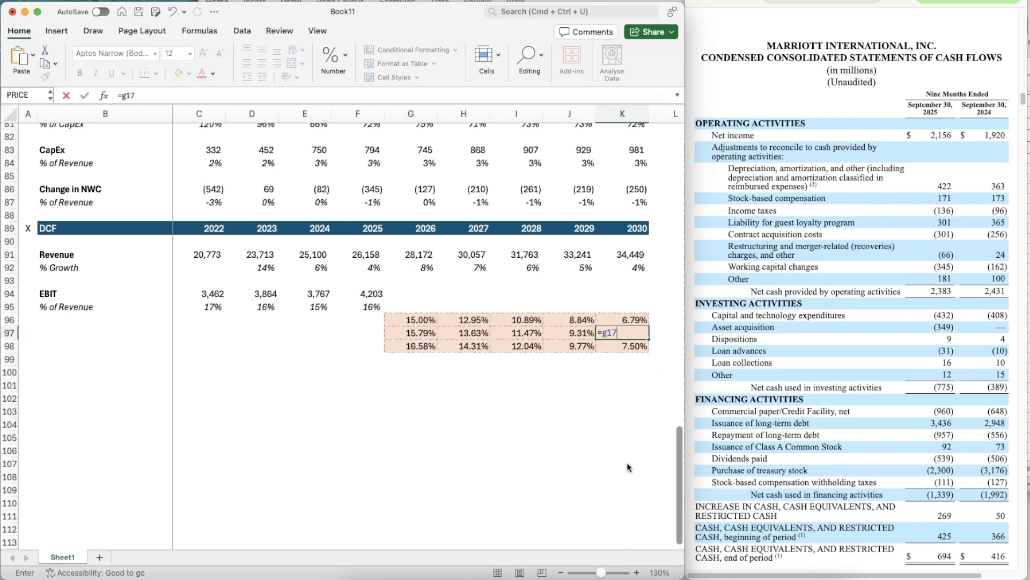
{"action": "key", "text": "Return"}
- Check the Base EBIT margin formulas across the 2026 to 2030 projection in row 97
{"action": "key", "text": "Up"}
{"action": "key", "text": "Left"}
{"action": "key", "text": "Left"}
{"action": "key", "text": "Left"}
{"action": "key", "text": "Left"}
{"action": "key", "text": "Right"}
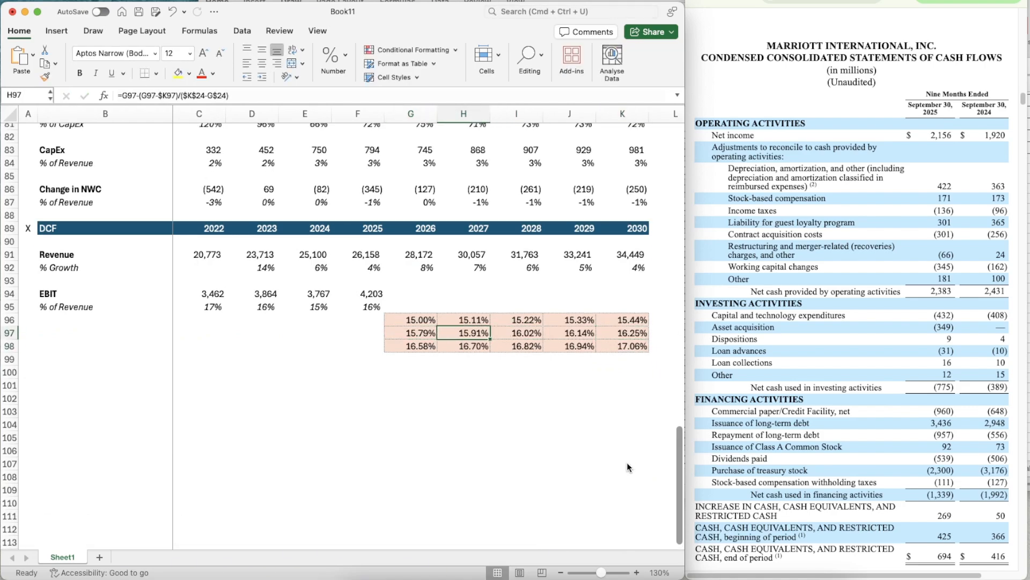
{"action": "key", "text": "Right"}
{"action": "key", "text": "Right"}
{"action": "key", "text": "Right"}
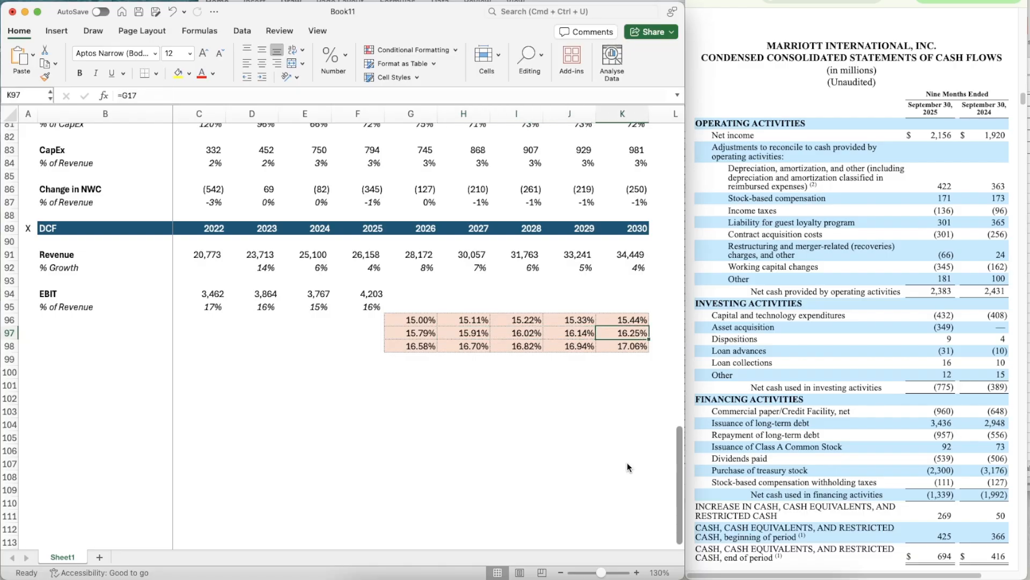
- Change the 2026 Bear EBIT margin formula in G96 to =G97*$E$17 so it uses the EBIT Bear factor
{"action": "key", "text": "Left"}
{"action": "key", "text": "Left"}
{"action": "key", "text": "Left"}
{"action": "key", "text": "Left"}
{"action": "key", "text": "Up"}
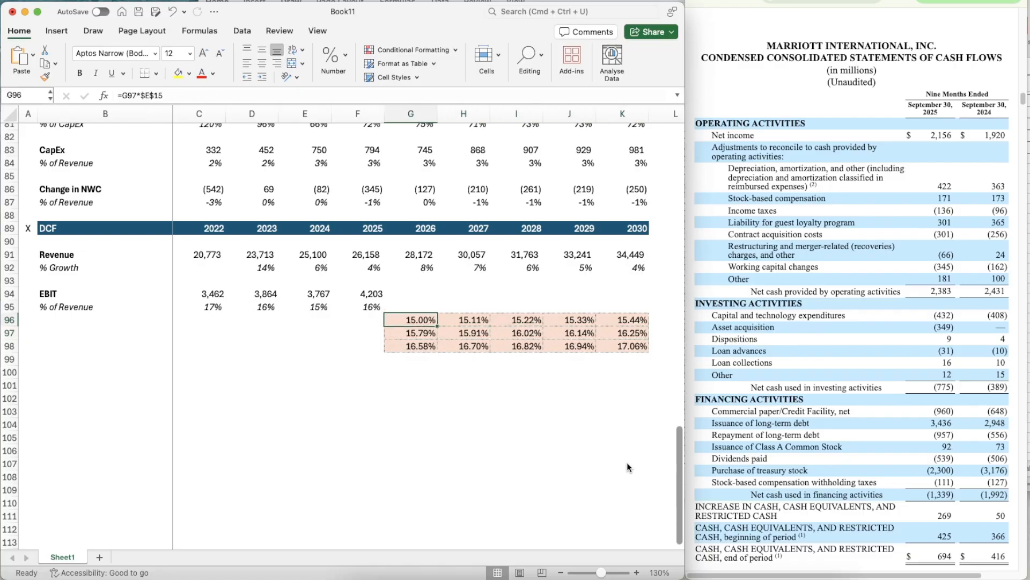
{"action": "key", "text": "Down"}
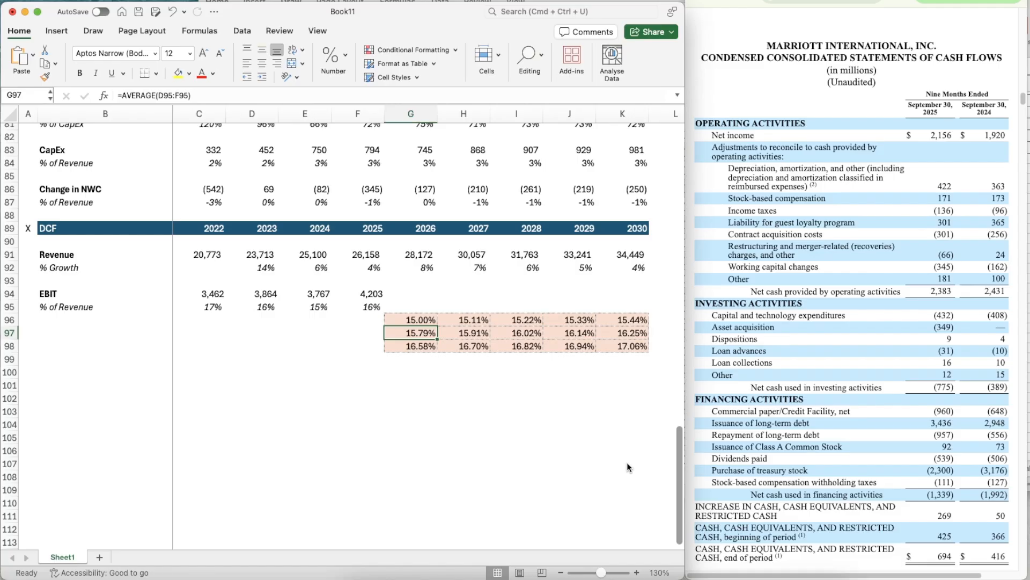
{"action": "key", "text": "Up"}
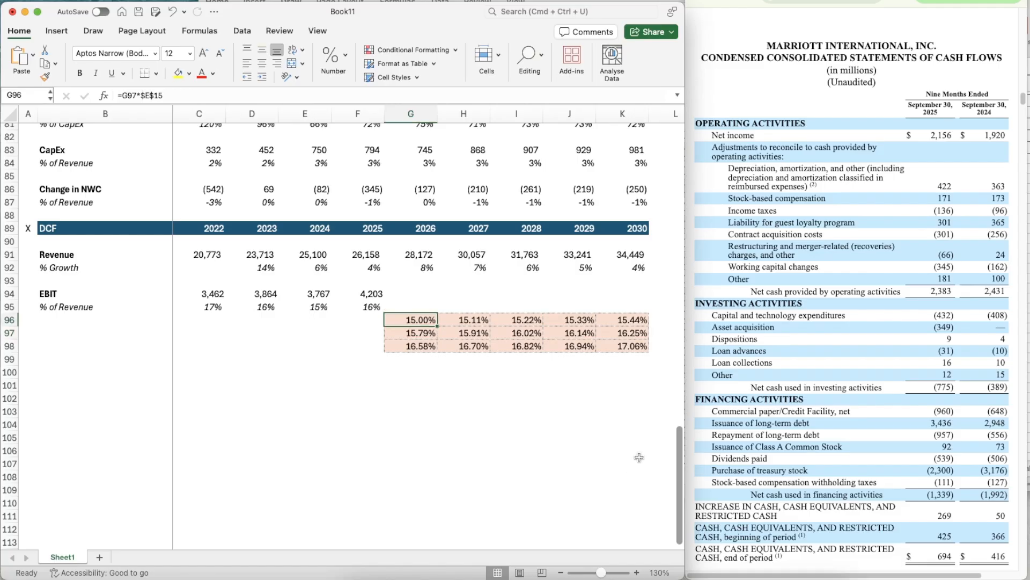
{"action": "key", "text": "F2"}
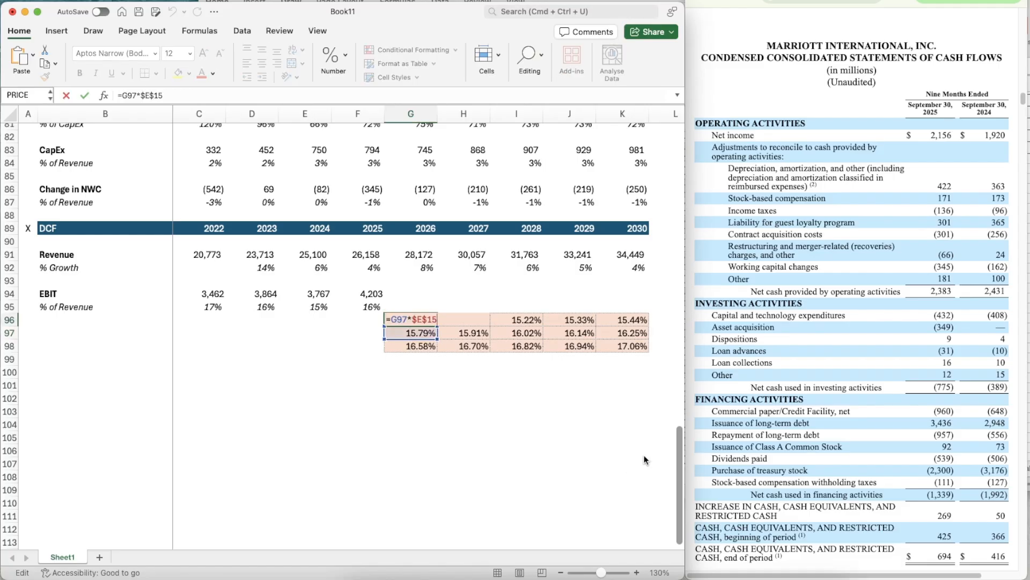
{"action": "key", "text": "super+Return"}
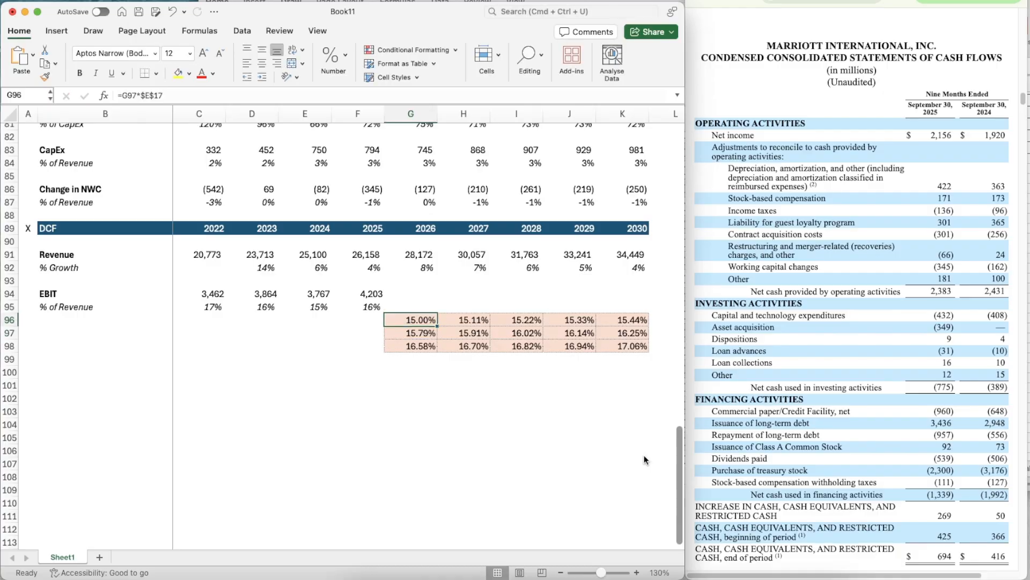
- Copy the Bear EBIT margin formula from G96 across to K96
{"action": "key", "text": "super+c"}
{"action": "key", "text": "shift+Right"}
{"action": "key", "text": "shift+Right"}
{"action": "key", "text": "shift+Right"}
{"action": "key", "text": "shift+Right"}
{"action": "key", "text": "super+v"}
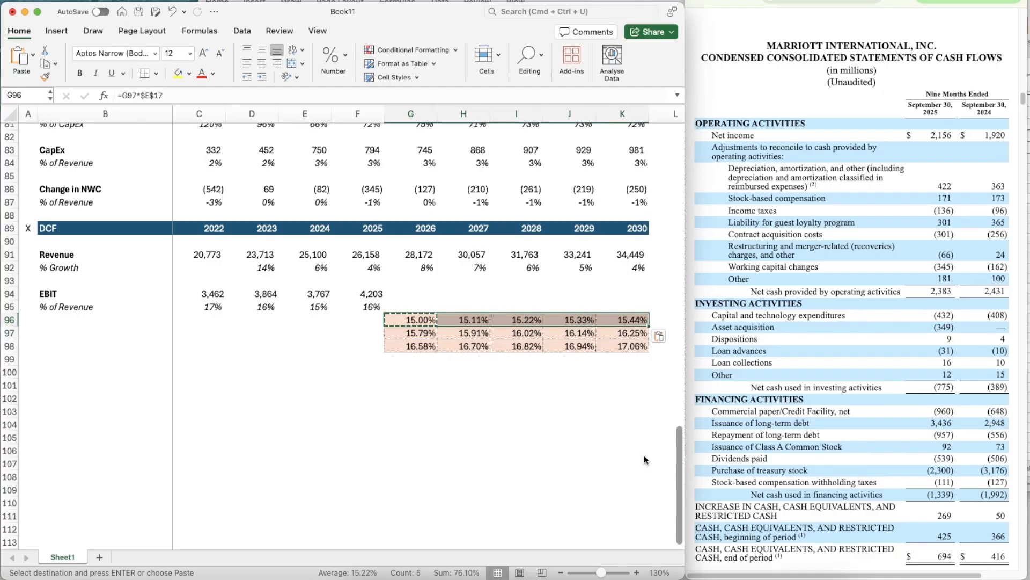
- Change the 2026 Bull EBIT margin formula in G98 to =G97*$I$17 so it uses the EBIT Bull factor
{"action": "key", "text": "Down"}
{"action": "key", "text": "Down"}
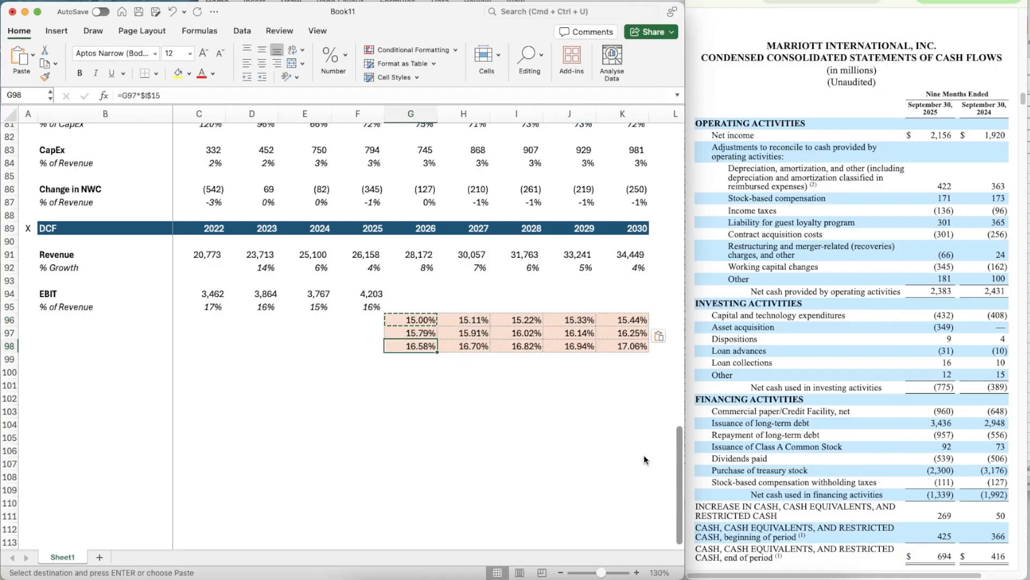
{"action": "key", "text": "F2"}
{"action": "key", "text": "BackSpace"}
{"action": "type", "text": "7"}
{"action": "key", "text": "super+Return"}
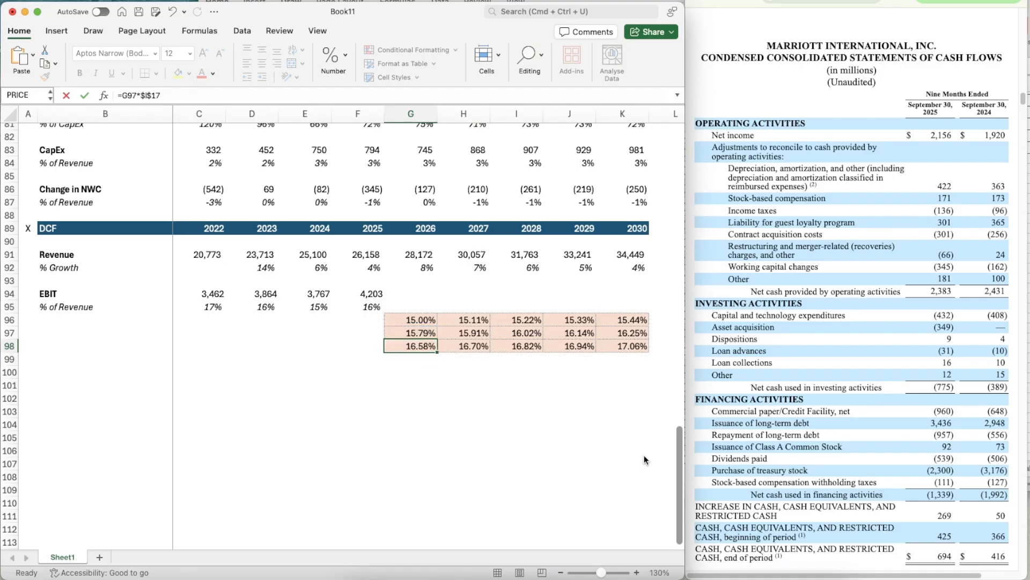
- Copy the Bull EBIT margin formula from G98 across to K98
{"action": "key", "text": "super+c"}
{"action": "key", "text": "shift+Right"}
{"action": "key", "text": "shift+Right"}
{"action": "key", "text": "shift+Right"}
{"action": "key", "text": "shift+Right"}
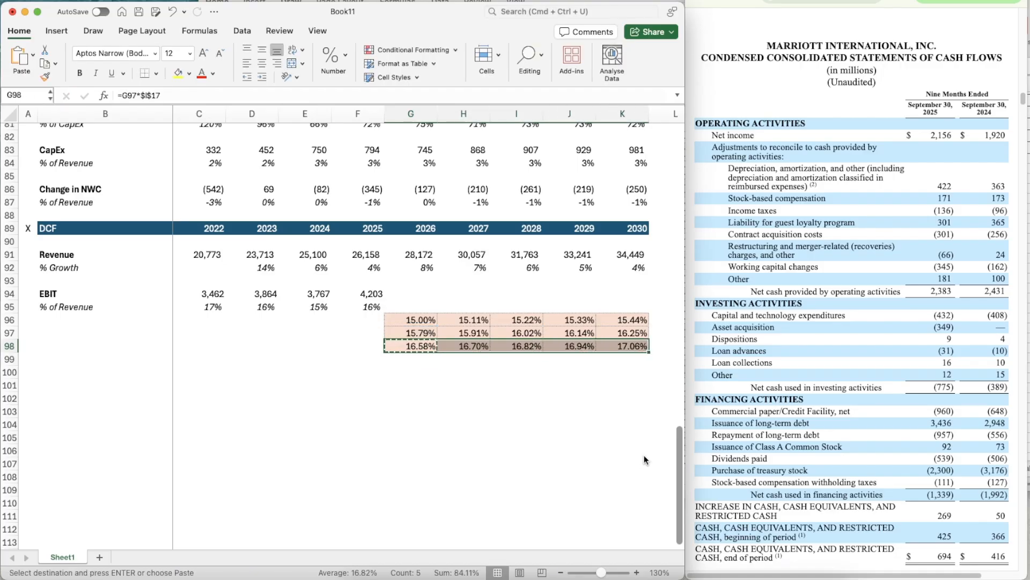
- Enter =OFFSET(G95,$C$17,0) in G95 so the 2026 EBIT margin follows the EBIT scenario switch
{"action": "key", "text": "Up"}
{"action": "key", "text": "Up"}
{"action": "key", "text": "Up"}
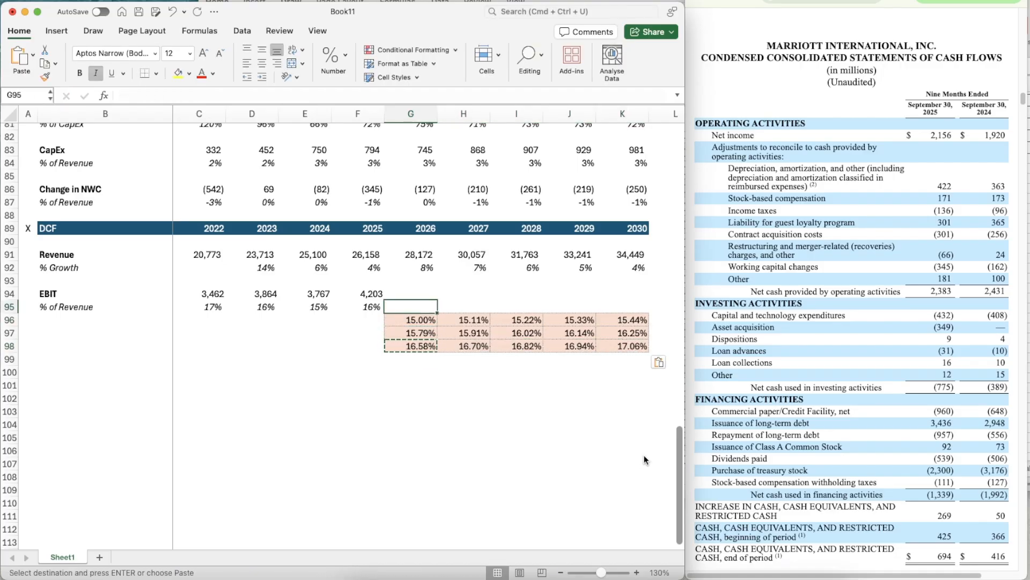
{"action": "type", "text": "=OFFSET("}
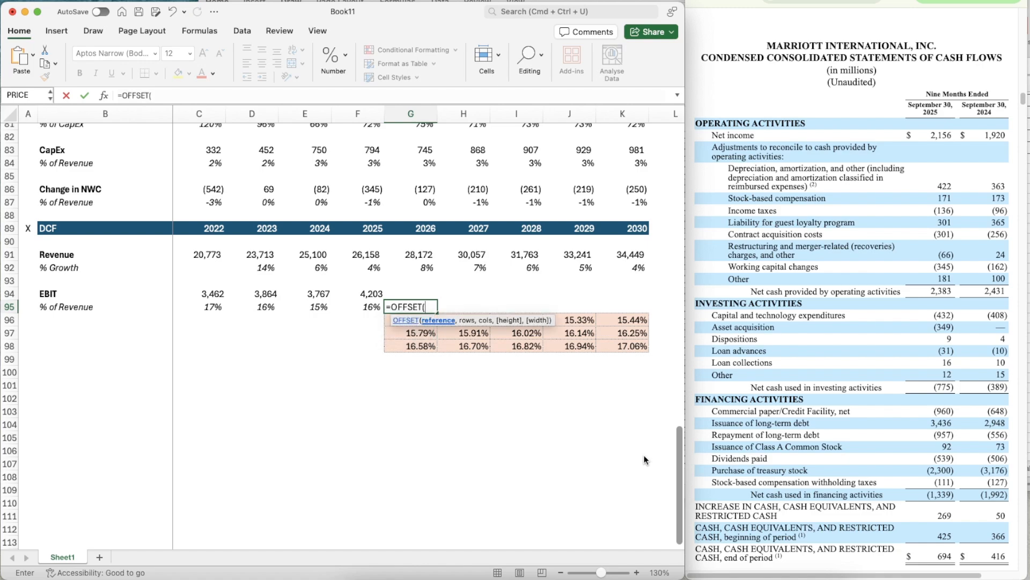
{"action": "type", "text": "G95"}
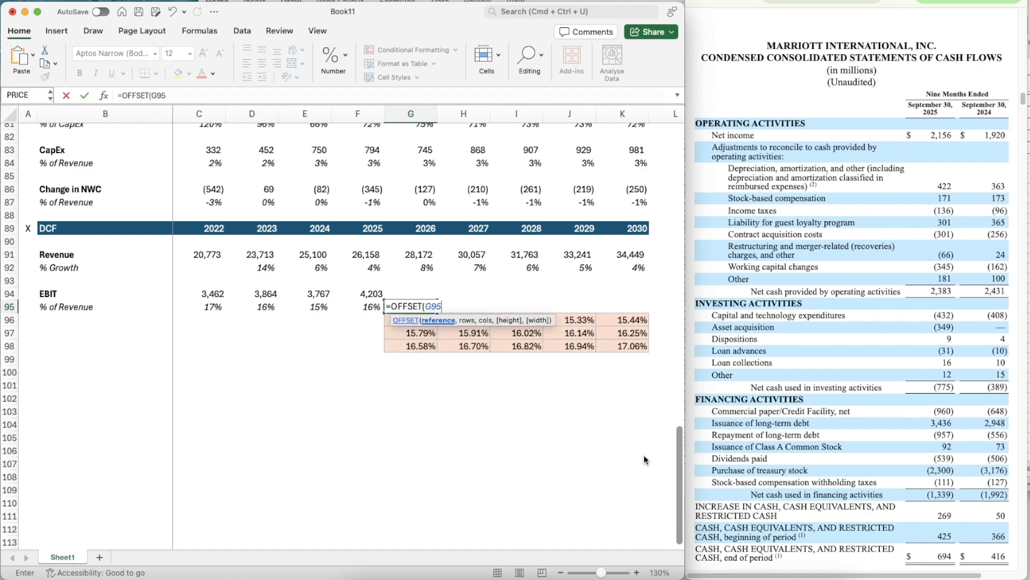
{"action": "type", "text": ",$C"}
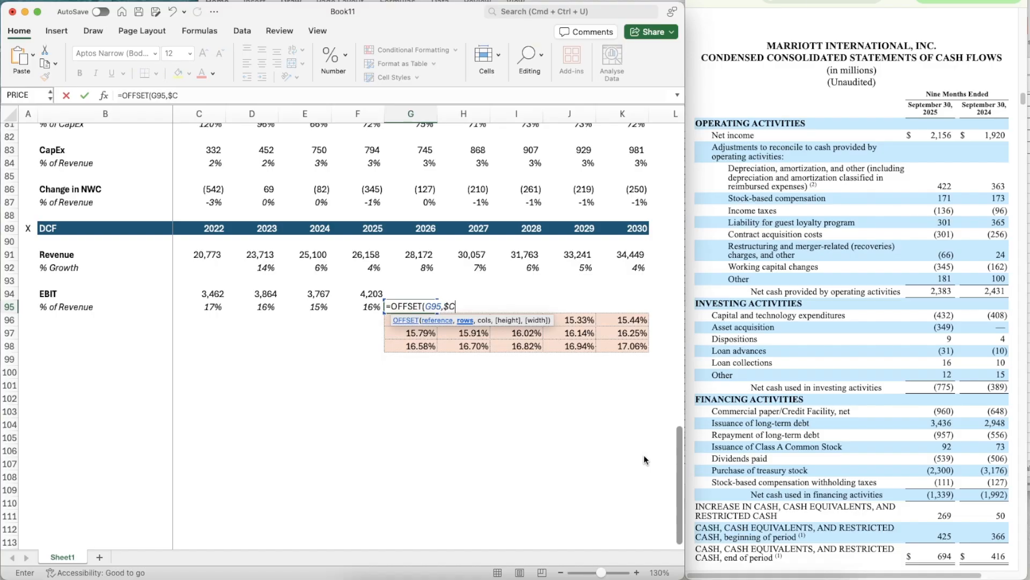
{"action": "type", "text": "$17,0)"}
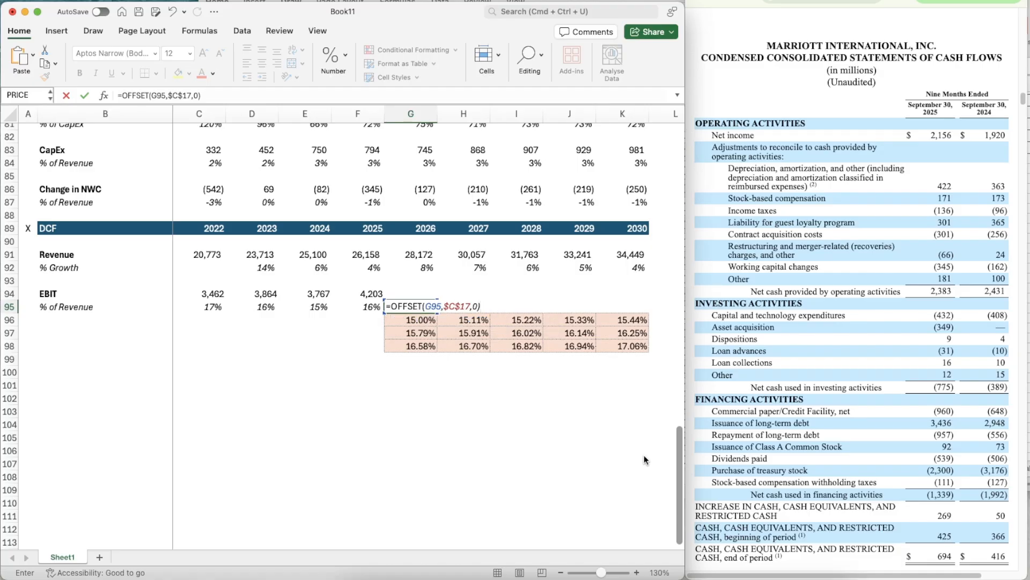
{"action": "key", "text": "Return"}
- Apply the italic percentage format of F95 to the 2026 EBIT margin in G95
{"action": "key", "text": "Up"}
{"action": "key", "text": "Left"}
{"action": "key", "text": "super+shift+c"}
{"action": "key", "text": "Right"}
{"action": "key", "text": "super+shift+v"}
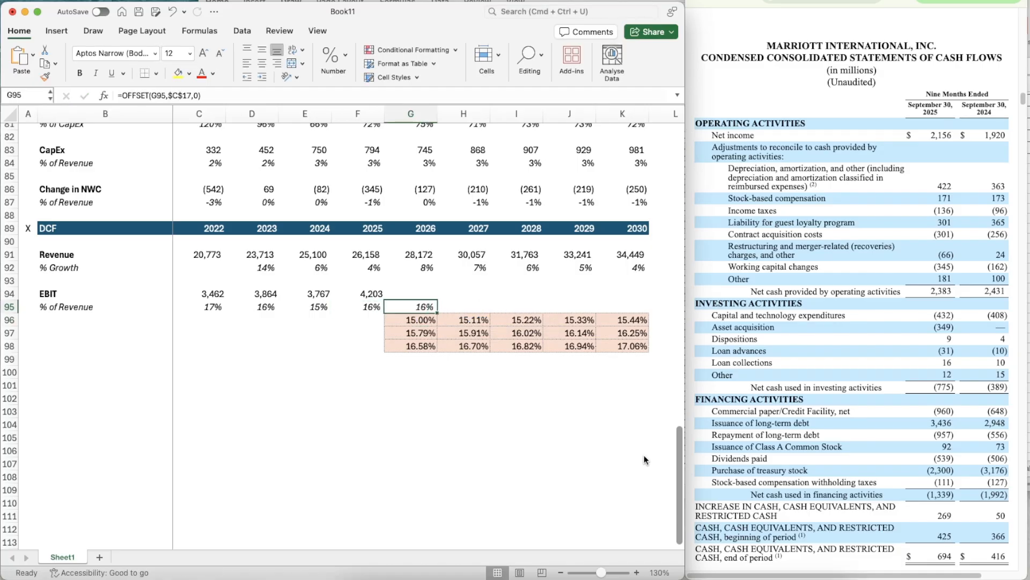
- Copy the EBIT margin OFFSET formula from G95 across to K95
{"action": "key", "text": "super+c"}
{"action": "key", "text": "shift+Right"}
{"action": "key", "text": "shift+Right"}
{"action": "key", "text": "shift+Right"}
{"action": "key", "text": "shift+Right"}
{"action": "key", "text": "super+v"}
- Calculate the 2026 DCF EBIT in G94 as revenue times margin with =G91*G95
{"action": "key", "text": "Up"}
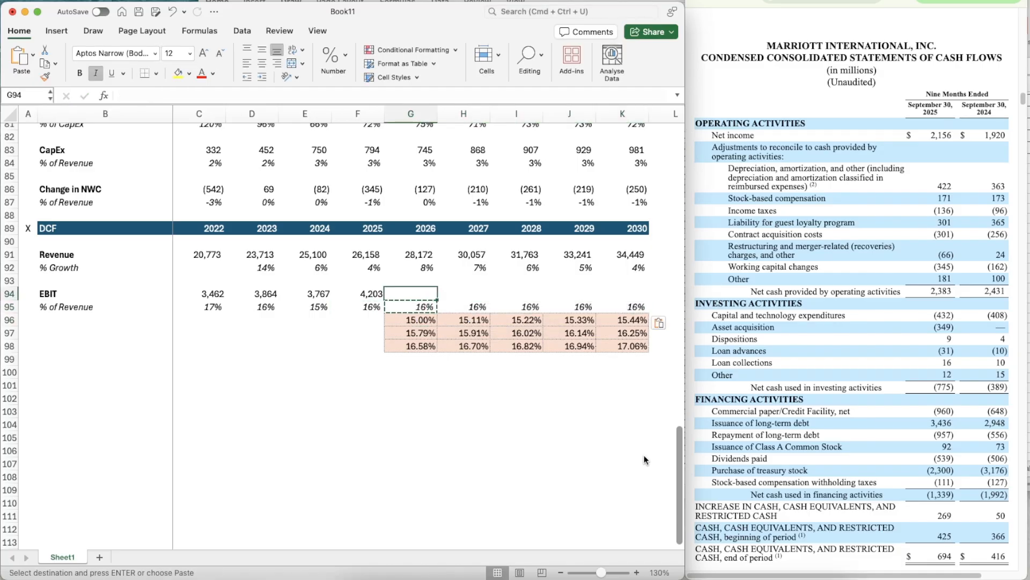
{"action": "key", "text": "Escape"}
{"action": "type", "text": "="}
{"action": "key", "text": "Up"}
{"action": "key", "text": "Up"}
{"action": "key", "text": "Up"}
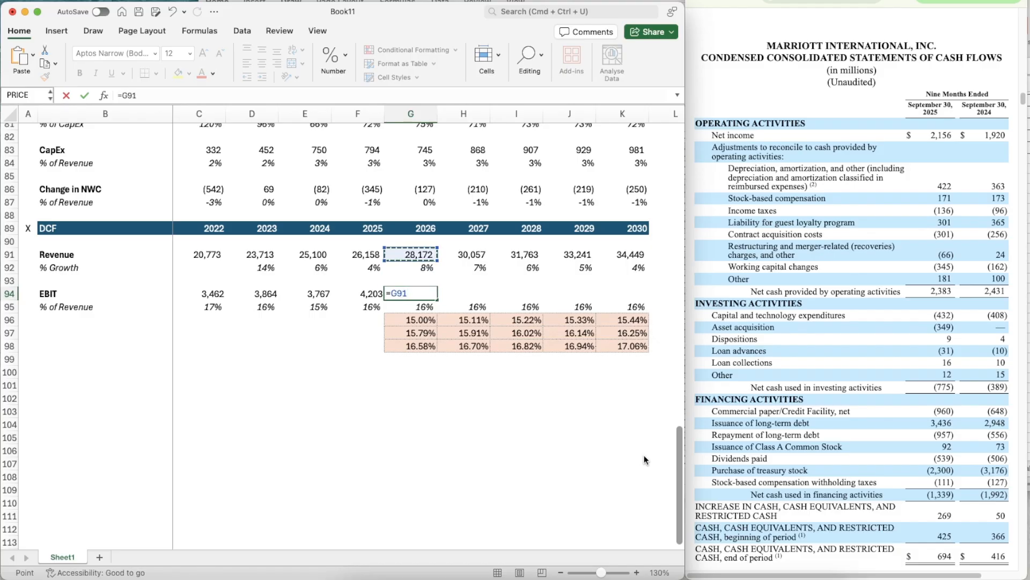
{"action": "type", "text": "*"}
{"action": "key", "text": "Down"}
{"action": "key", "text": "Return"}
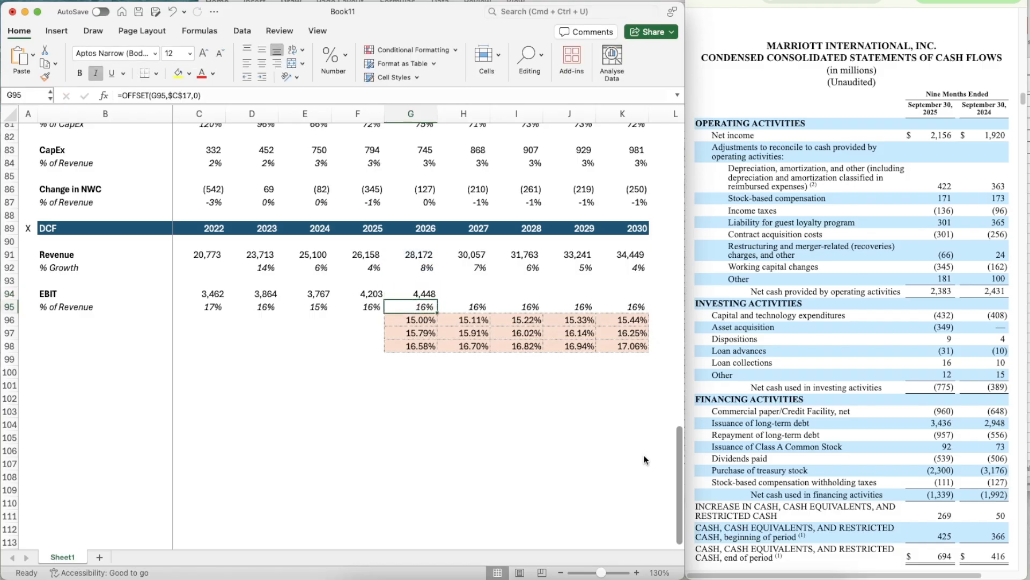
- Copy the projected EBIT formula from G94 across to K94
{"action": "key", "text": "Up"}
{"action": "key", "text": "super+c"}
{"action": "key", "text": "shift+Right"}
{"action": "key", "text": "shift+Right"}
{"action": "key", "text": "shift+Right"}
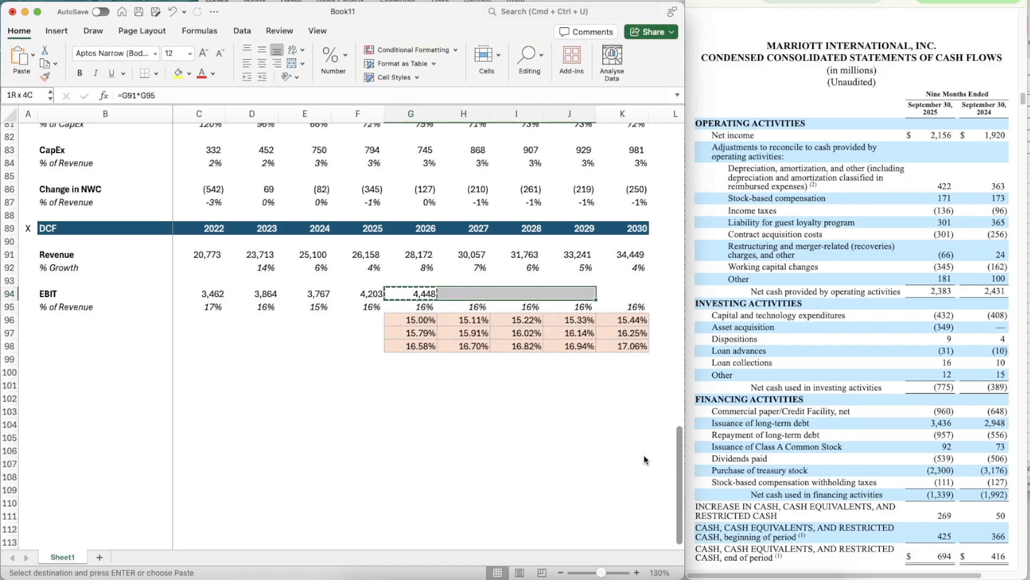
{"action": "key", "text": "shift+Right"}
{"action": "key", "text": "super+v"}
- Add a bold "Taxes" label in B100 below the DCF EBIT margin block
{"action": "key", "text": "Down"}
{"action": "key", "text": "Down"}
{"action": "key", "text": "Down"}
{"action": "key", "text": "Down"}
{"action": "key", "text": "Down"}
{"action": "key", "text": "Down"}
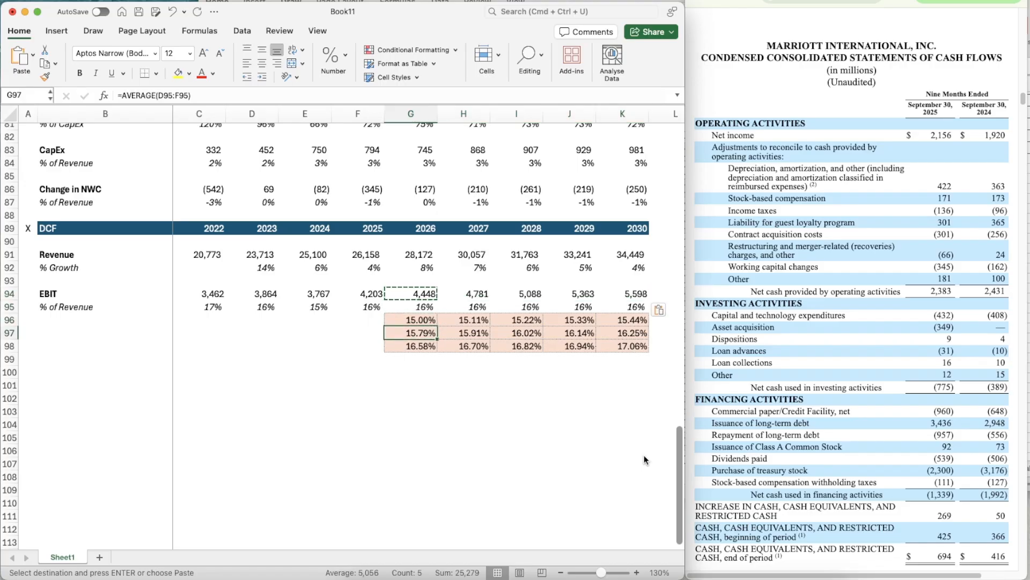
{"action": "key", "text": "Left"}
{"action": "key", "text": "Left"}
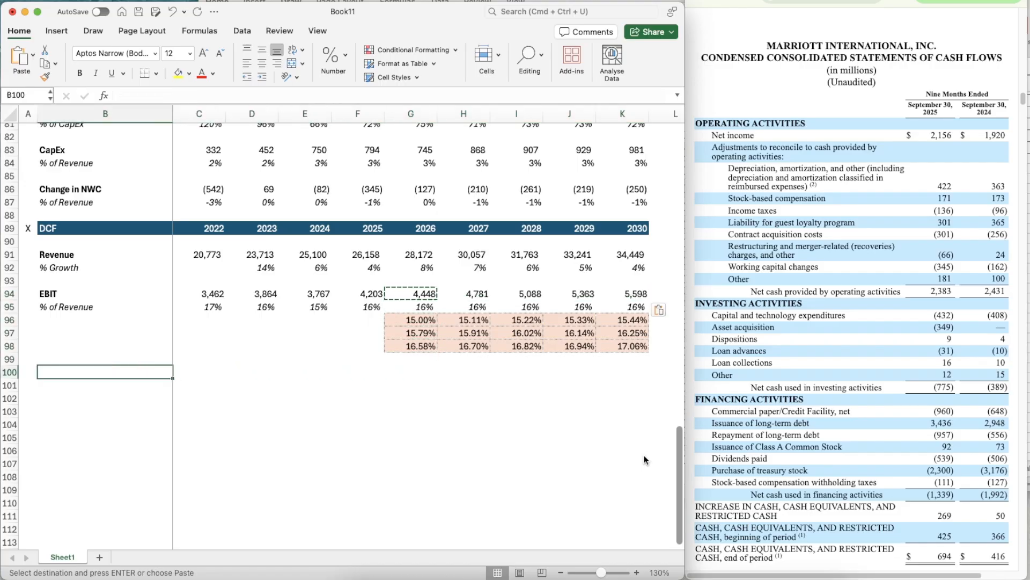
{"action": "type", "text": "Taxes"}
{"action": "key", "text": "Return"}
{"action": "key", "text": "Up"}
{"action": "key", "text": "cmd+b"}
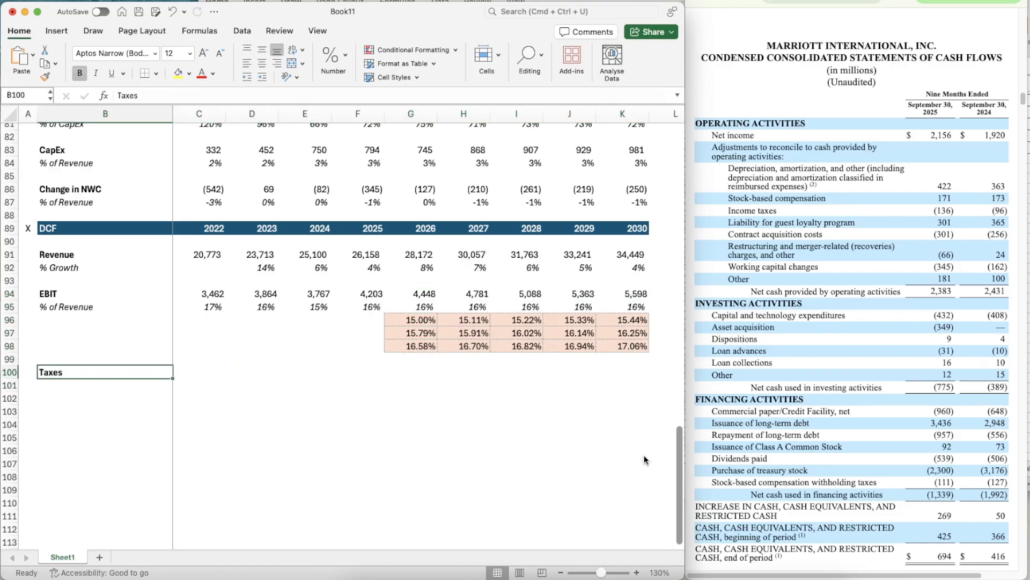
- Label B101 "% of EBIT" and italicize the whole of row 101
{"action": "key", "text": "Down"}
{"action": "type", "text": "% of"}
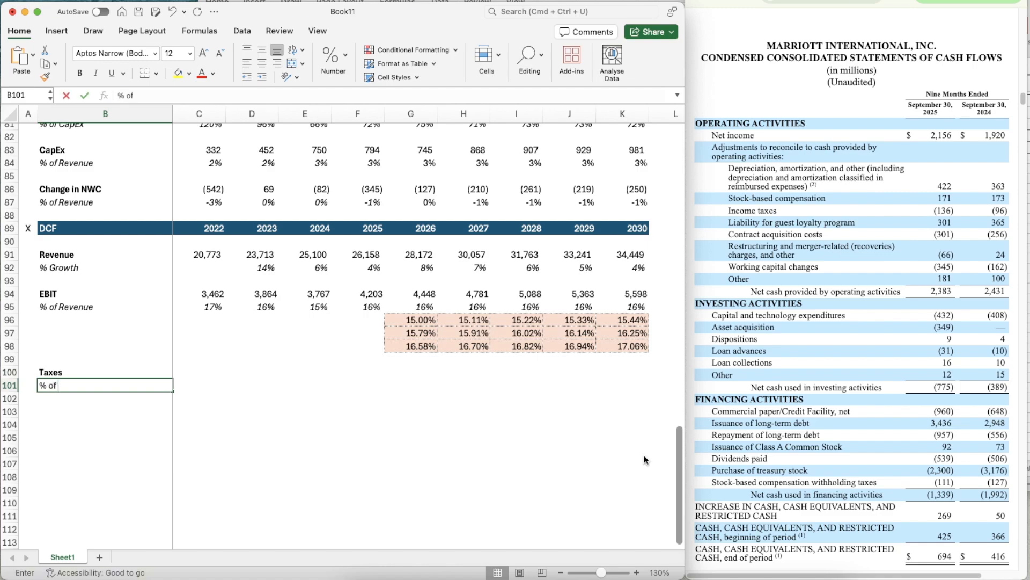
{"action": "type", "text": " Revenue"}
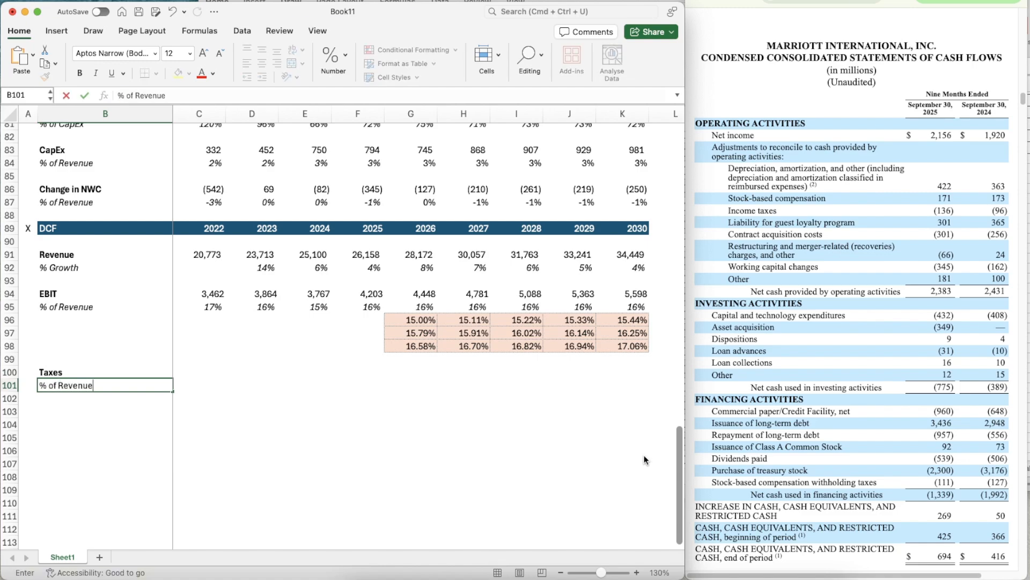
{"action": "key", "text": "ctrl+Return"}
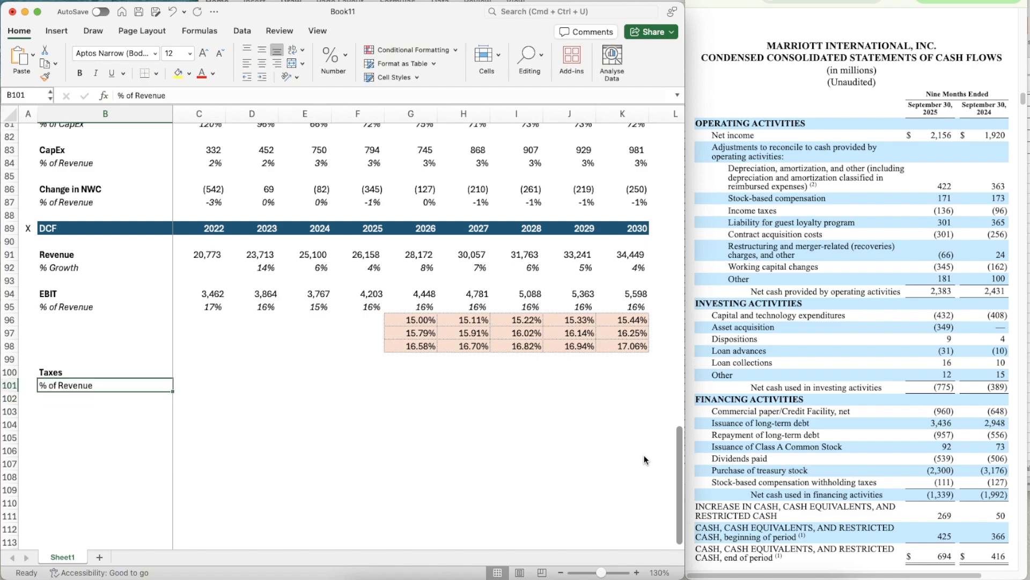
{"action": "type", "text": "% of EBIT"}
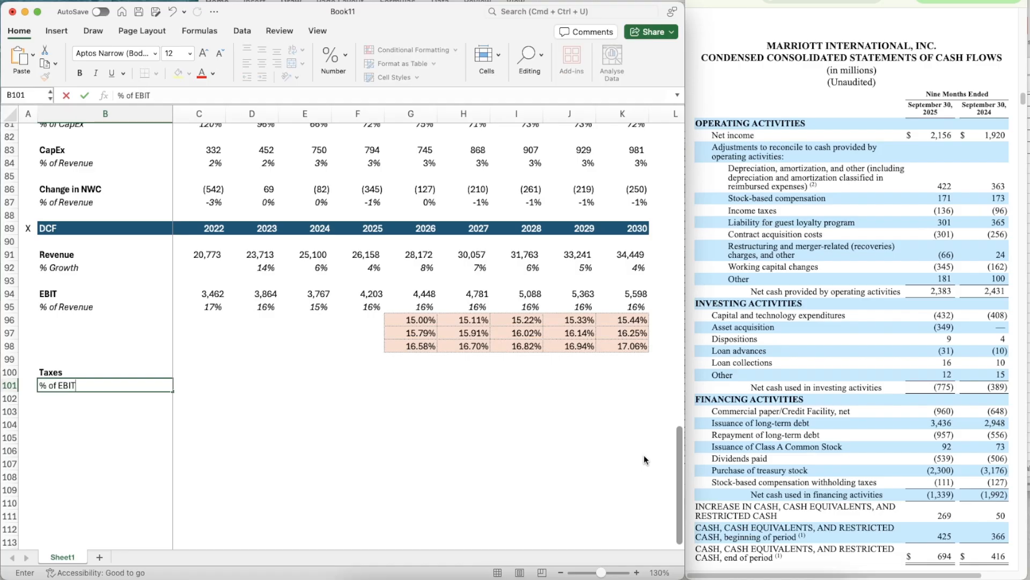
{"action": "key", "text": "ctrl+Return"}
{"action": "key", "text": "shift+space"}
{"action": "key", "text": "super+i"}
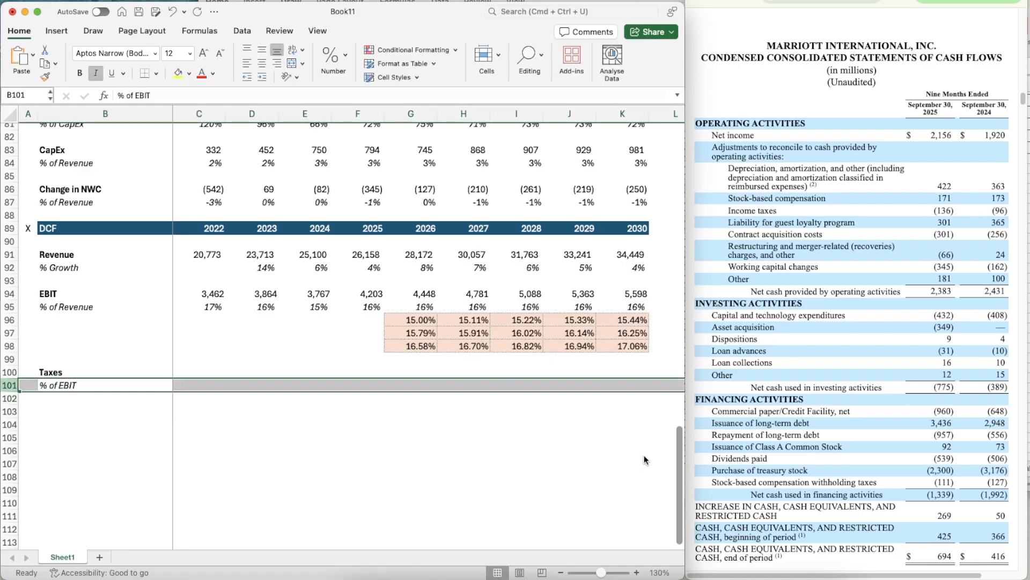
- Link the 2022 DCF Taxes in C100 to the projected taxes line with =C74
{"action": "key", "text": "Up"}
{"action": "key", "text": "Right"}
{"action": "type", "text": "="}
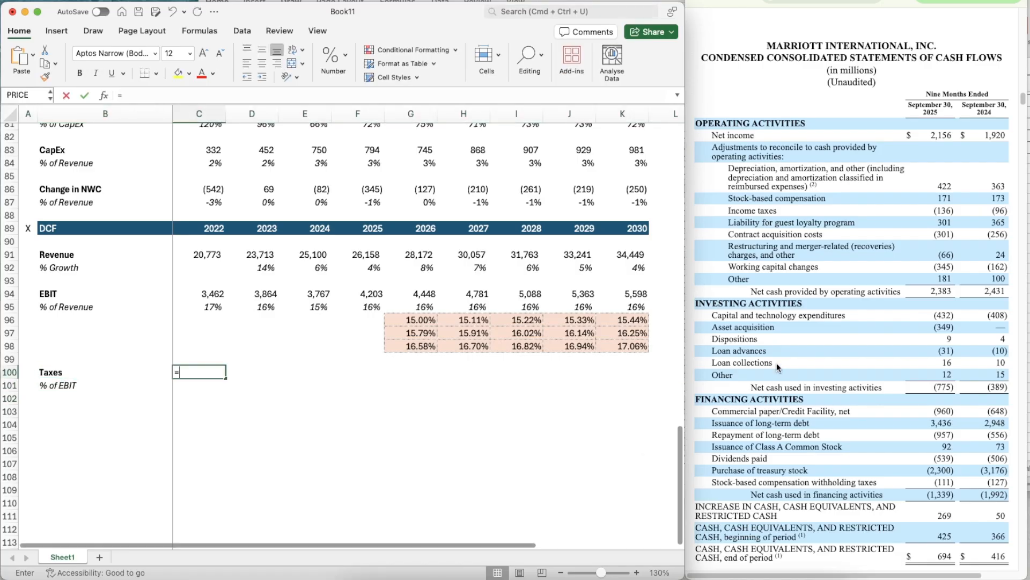
{"action": "scroll", "coordinate": [290, 295], "scroll_direction": "up", "scroll_amount": 4}
{"action": "scroll", "coordinate": [204, 165], "scroll_direction": "up", "scroll_amount": 1}
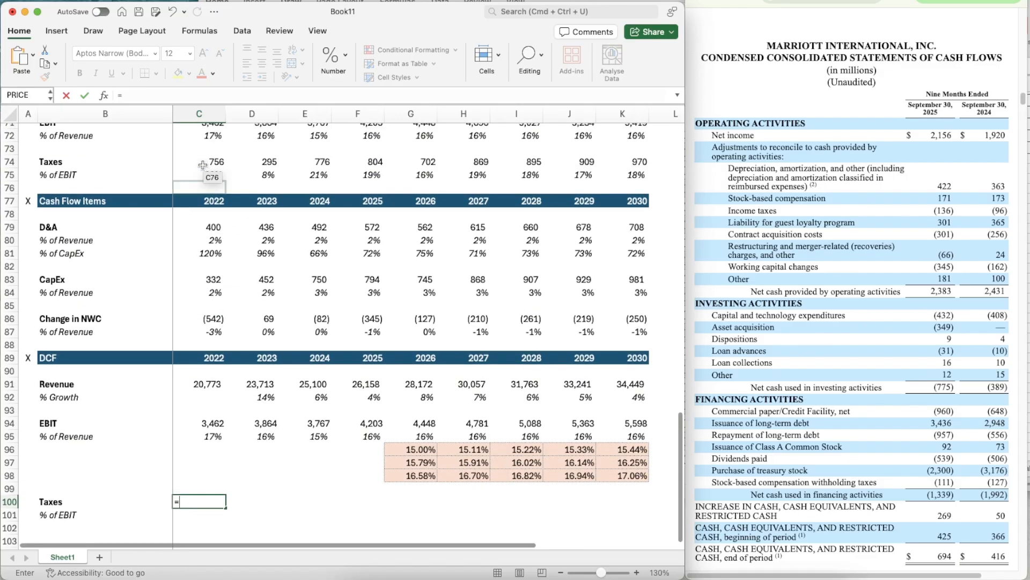
{"action": "left_click", "coordinate": [199, 162]}
{"action": "key", "text": "ctrl+Return"}
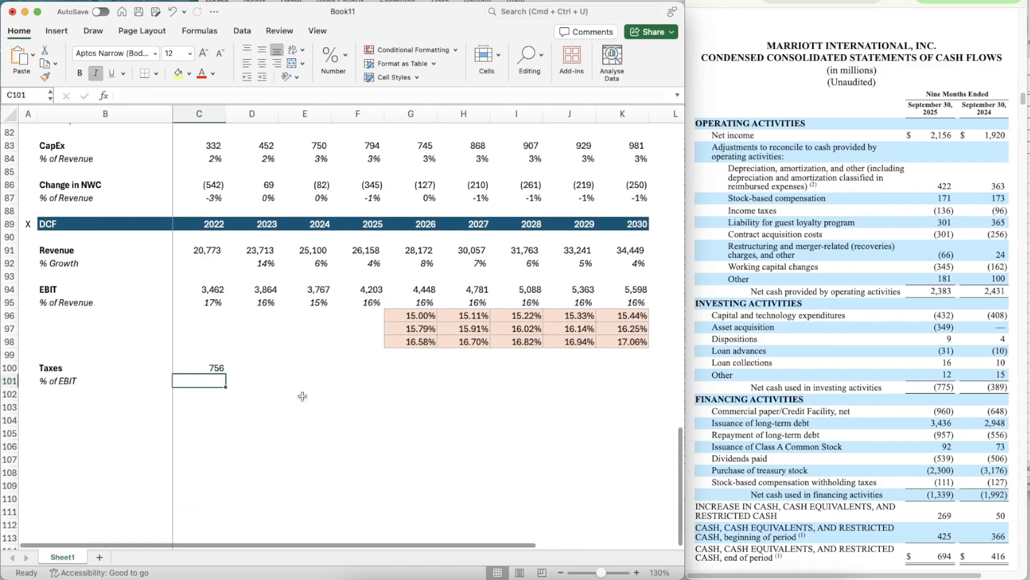
- Copy the Taxes link from C100 across the historical years to F100
{"action": "key", "text": "super+c"}
{"action": "key", "text": "shift+Right"}
{"action": "key", "text": "shift+Right"}
{"action": "key", "text": "shift+Right"}
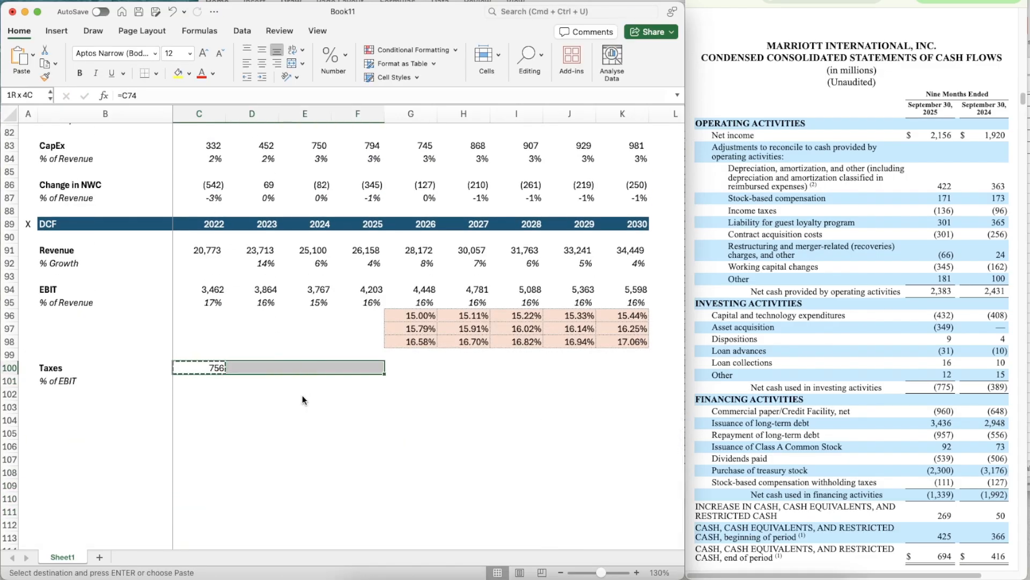
{"action": "key", "text": "super+v"}
- Calculate 2022 taxes as a percentage of EBIT in C101 with =C100/C94
{"action": "key", "text": "Down"}
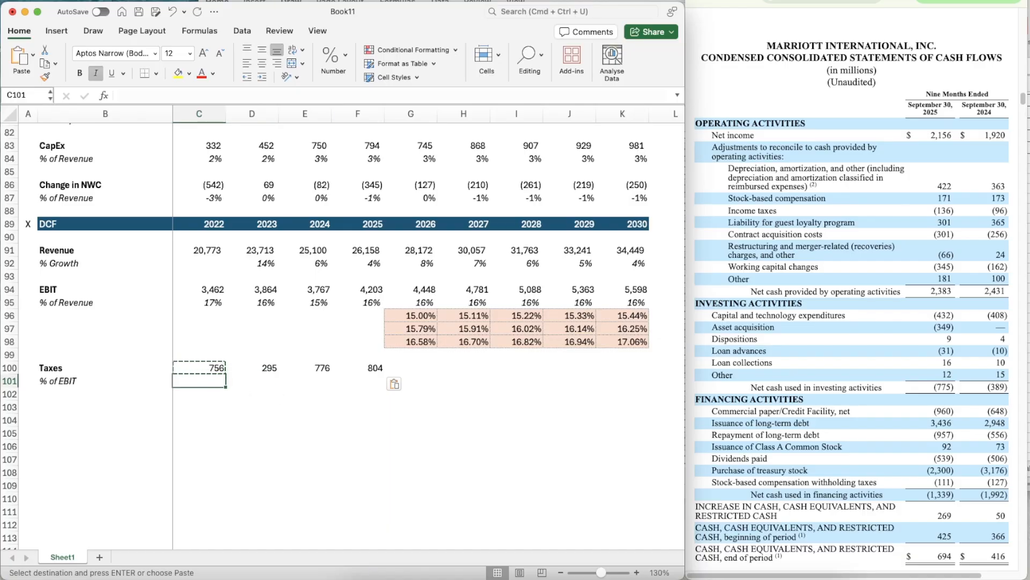
{"action": "key", "text": "super+Tab"}
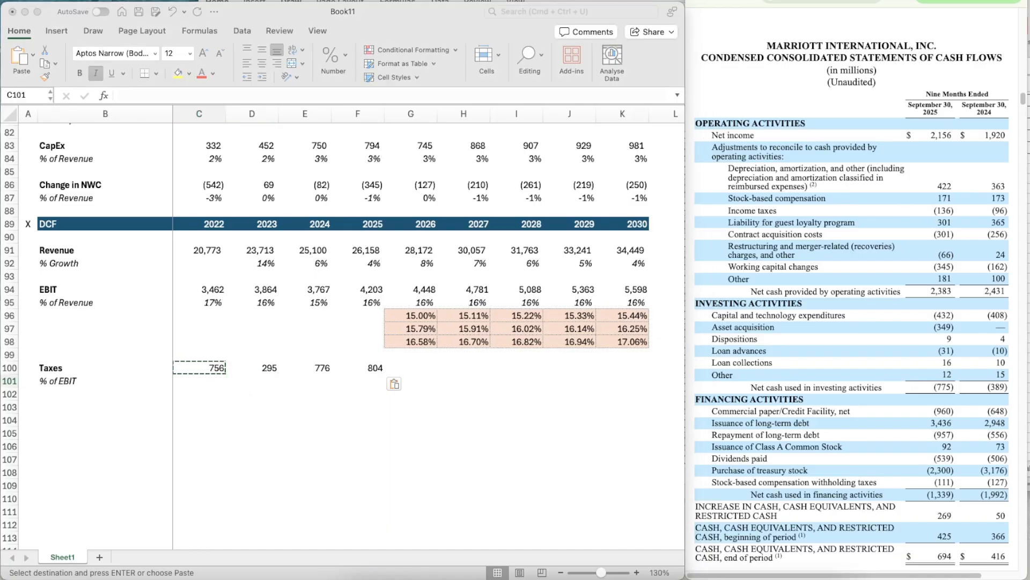
{"action": "left_click", "coordinate": [191, 375]}
{"action": "type", "text": "="}
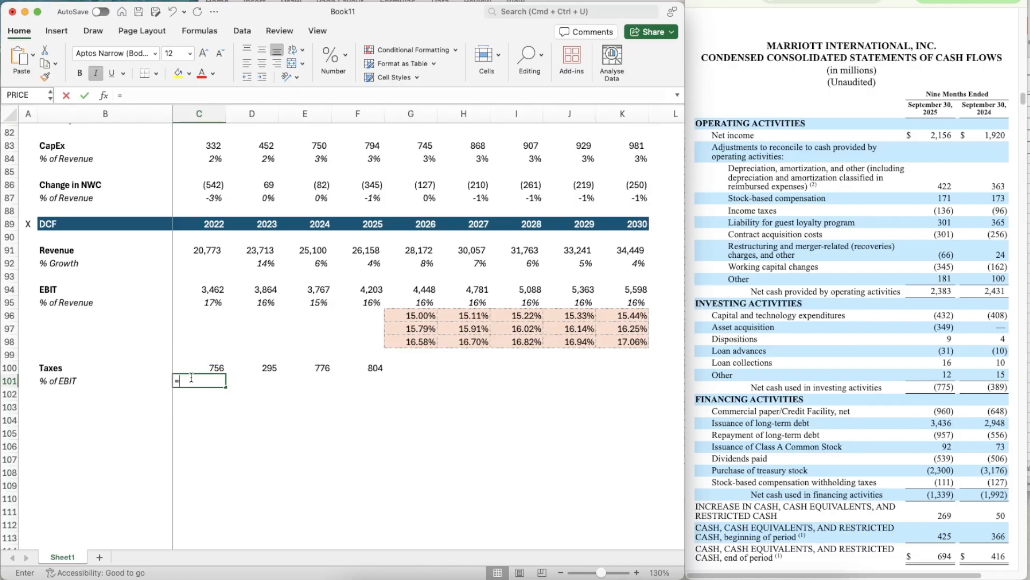
{"action": "key", "text": "Up"}
{"action": "type", "text": "/"}
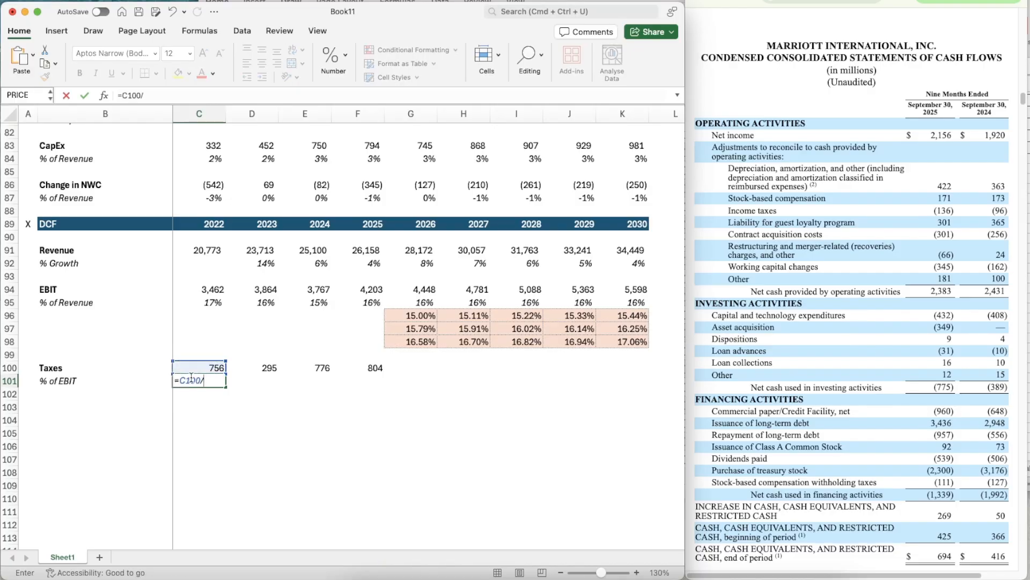
{"action": "left_click", "coordinate": [198, 292]}
{"action": "key", "text": "Return"}
- Apply the percentage format of the EBIT margin in C95 to the tax rate in C101
{"action": "key", "text": "Up"}
{"action": "key", "text": "Up"}
{"action": "key", "text": "Up"}
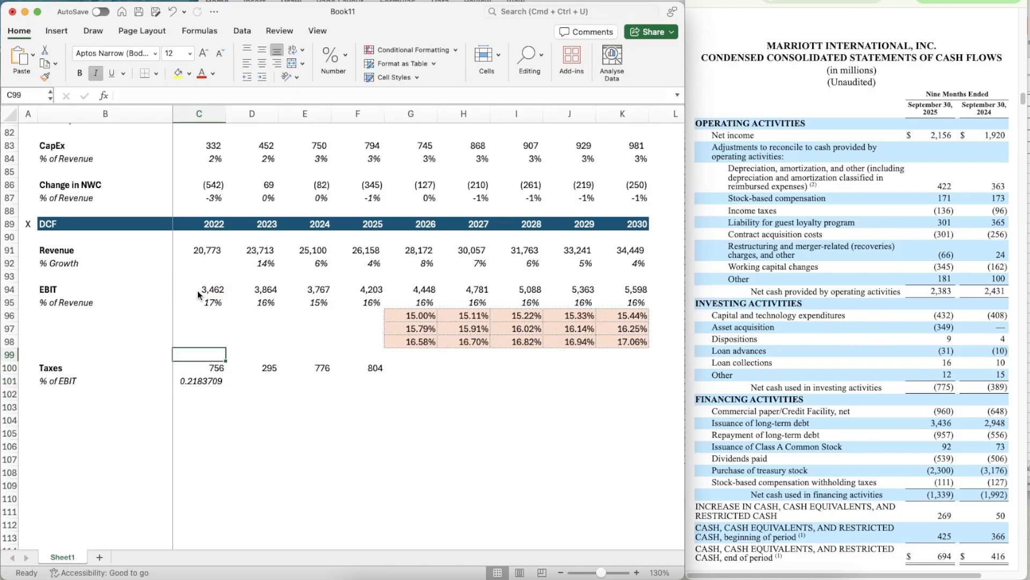
{"action": "key", "text": "Up"}
{"action": "key", "text": "Up"}
{"action": "key", "text": "Up"}
{"action": "key", "text": "Up"}
{"action": "left_click", "coordinate": [45, 76]}
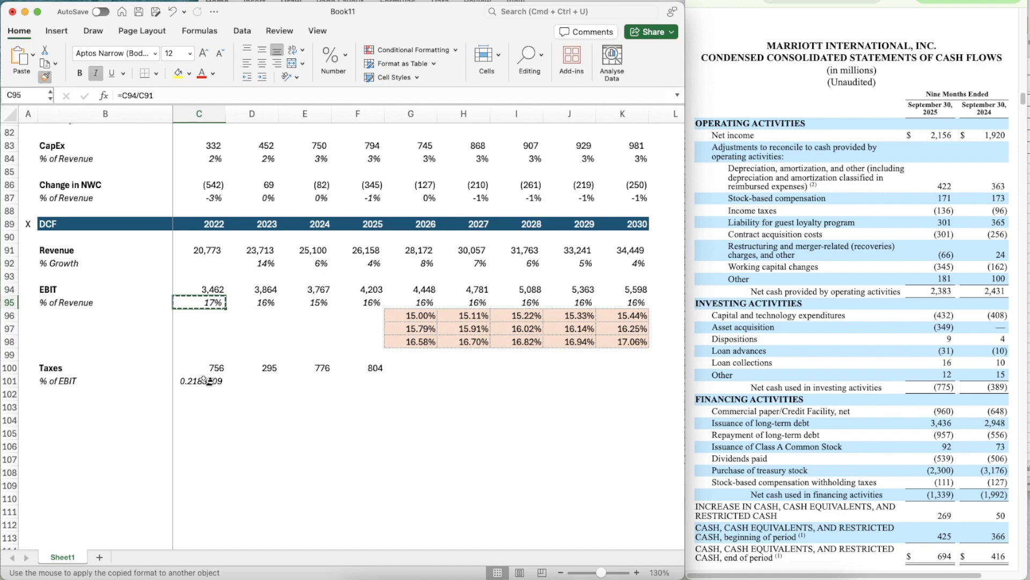
{"action": "left_click", "coordinate": [204, 380]}
- Copy the tax rate formula from C101 across to F101
{"action": "key", "text": "super+c"}
{"action": "key", "text": "shift+Right"}
{"action": "key", "text": "shift+Right"}
{"action": "key", "text": "shift+Right"}
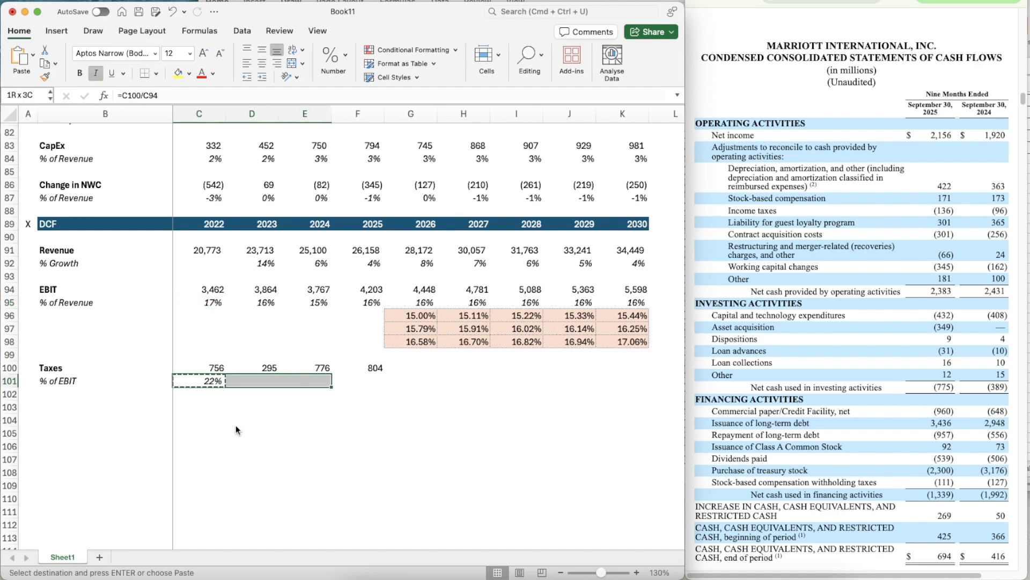
{"action": "key", "text": "super+v"}
- Project the 2026 tax rate in G101 as the three-year average with =AVERAGE(D101:F101)
{"action": "key", "text": "Right"}
{"action": "key", "text": "Right"}
{"action": "key", "text": "Right"}
{"action": "key", "text": "Right"}
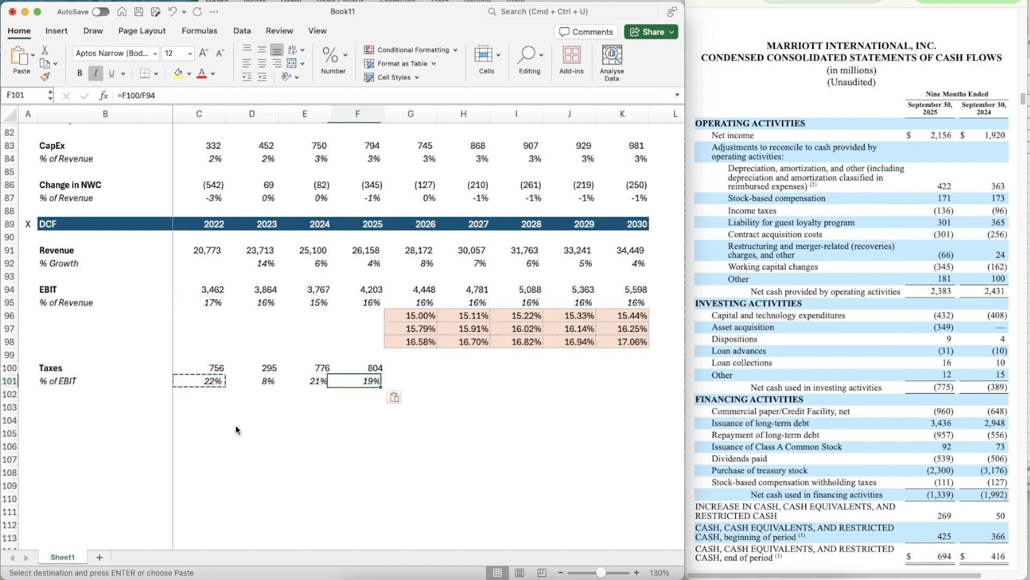
{"action": "type", "text": "=aver"}
{"action": "key", "text": "Tab"}
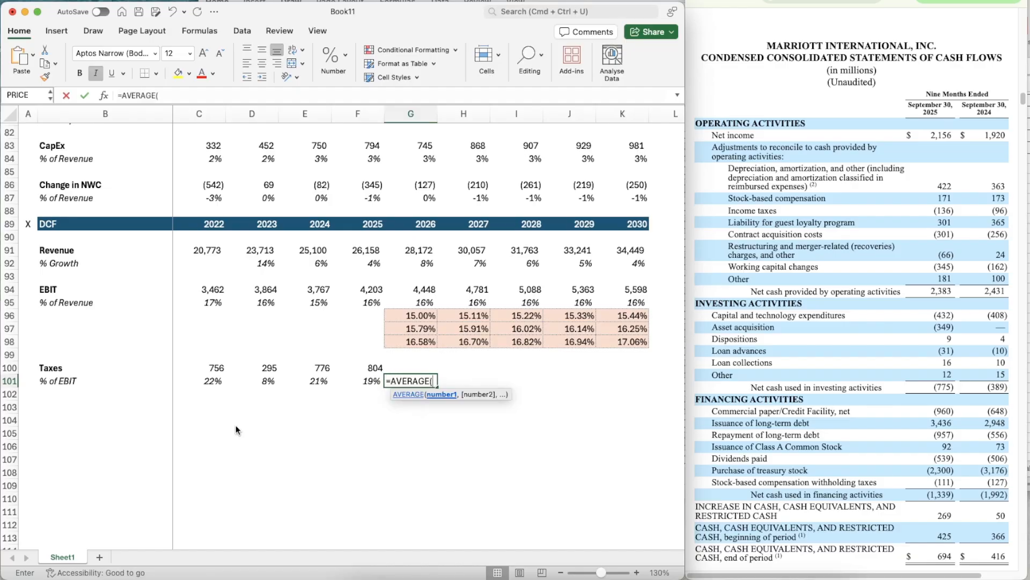
{"action": "key", "text": "Left"}
{"action": "key", "text": "shift+Left"}
{"action": "key", "text": "shift+Left"}
{"action": "key", "text": "Return"}
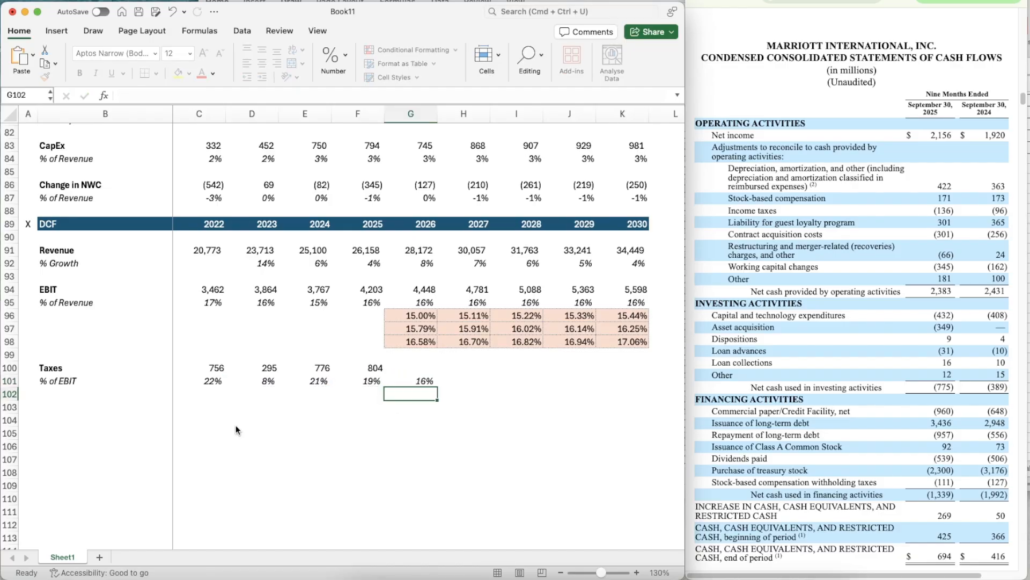
- Copy the three-year average tax rate formula from G101 across to K101
{"action": "key", "text": "Up"}
{"action": "key", "text": "super+c"}
{"action": "key", "text": "shift+Right"}
{"action": "key", "text": "shift+Right"}
{"action": "key", "text": "shift+Right"}
{"action": "key", "text": "shift+Right"}
{"action": "key", "text": "super+v"}
- Calculate the 2026 DCF Taxes in G100 as EBIT times the tax rate with =G94*G101
{"action": "key", "text": "Up"}
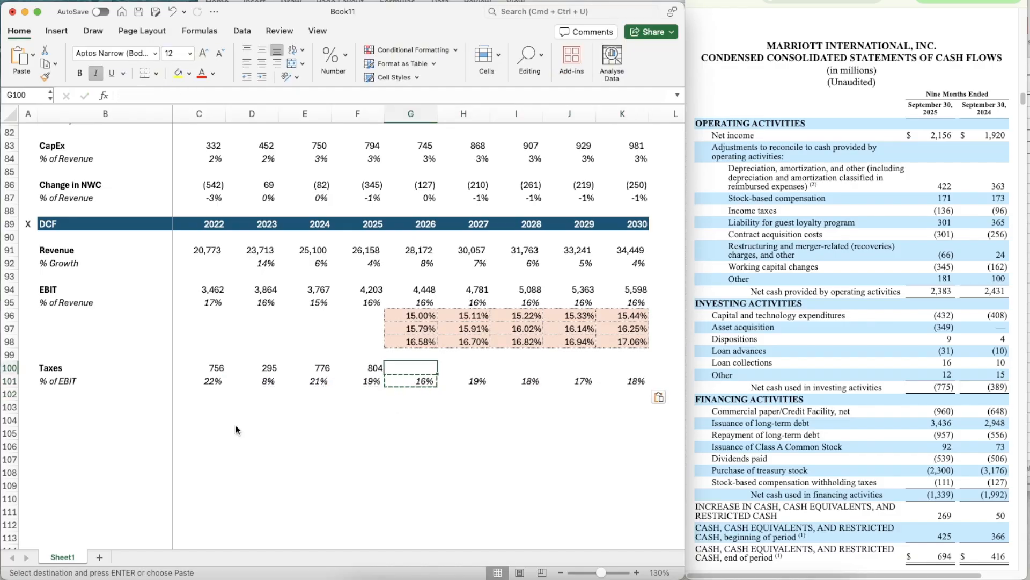
{"action": "type", "text": "="}
{"action": "key", "text": "Up"}
{"action": "key", "text": "Up"}
{"action": "key", "text": "Up"}
{"action": "key", "text": "Up"}
{"action": "key", "text": "Up"}
{"action": "key", "text": "Up"}
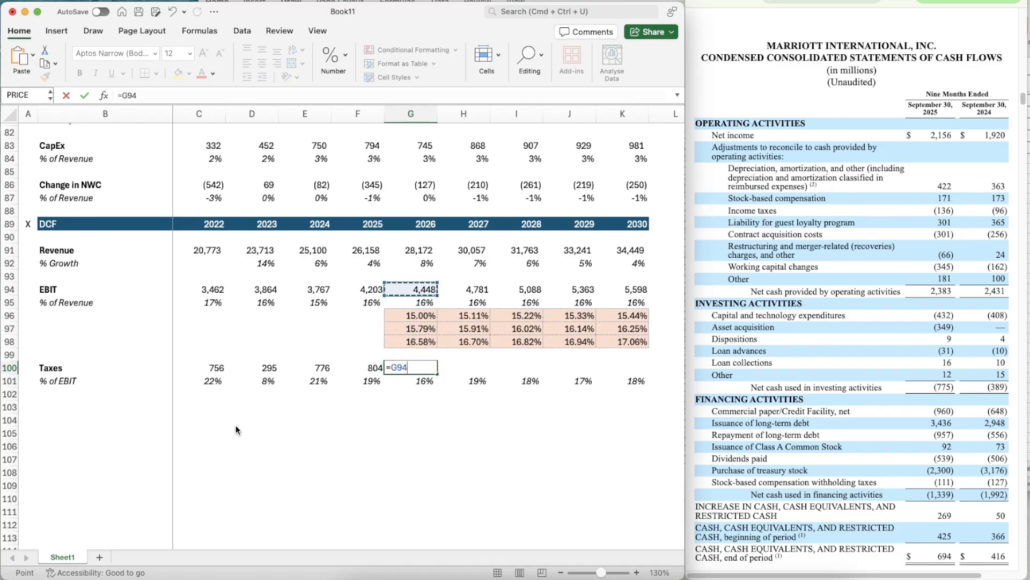
{"action": "type", "text": "*"}
{"action": "key", "text": "Down"}
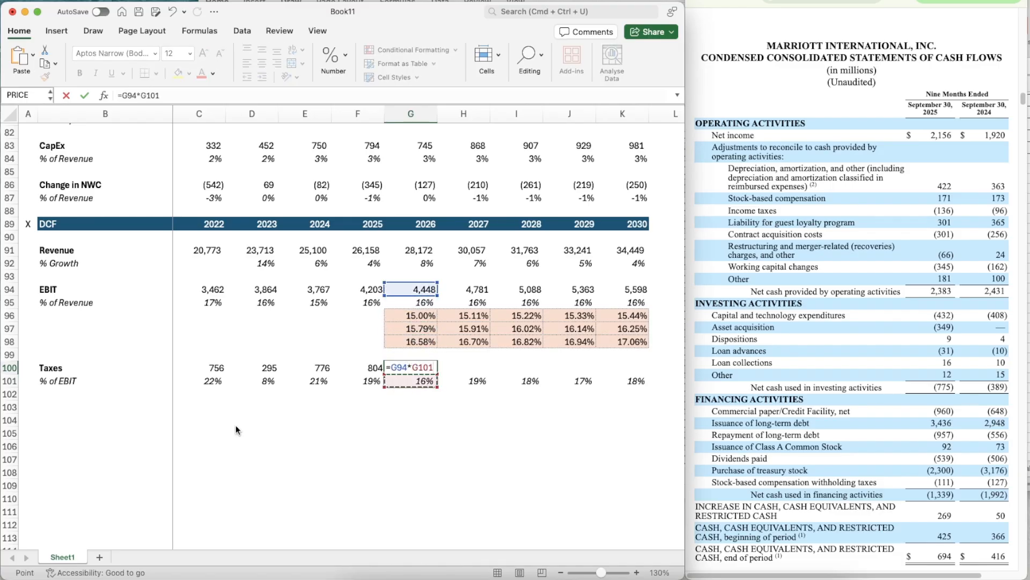
{"action": "key", "text": "Return"}
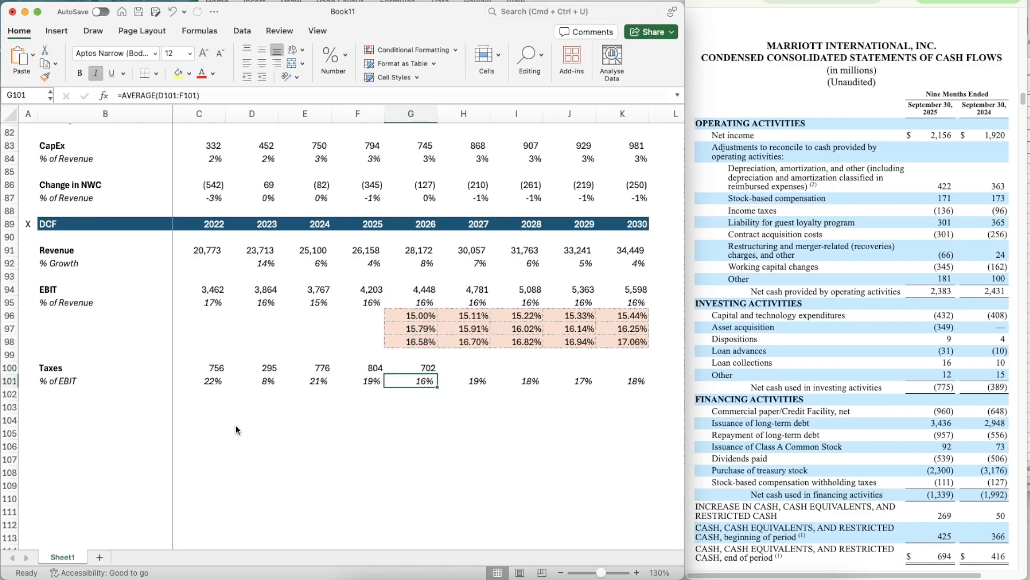
- Copy the projected Taxes formula from G100 across to K100
{"action": "key", "text": "Up"}
{"action": "key", "text": "super+c"}
{"action": "key", "text": "shift+Right"}
{"action": "key", "text": "shift+Right"}
{"action": "key", "text": "shift+Right"}
{"action": "key", "text": "shift+Right"}
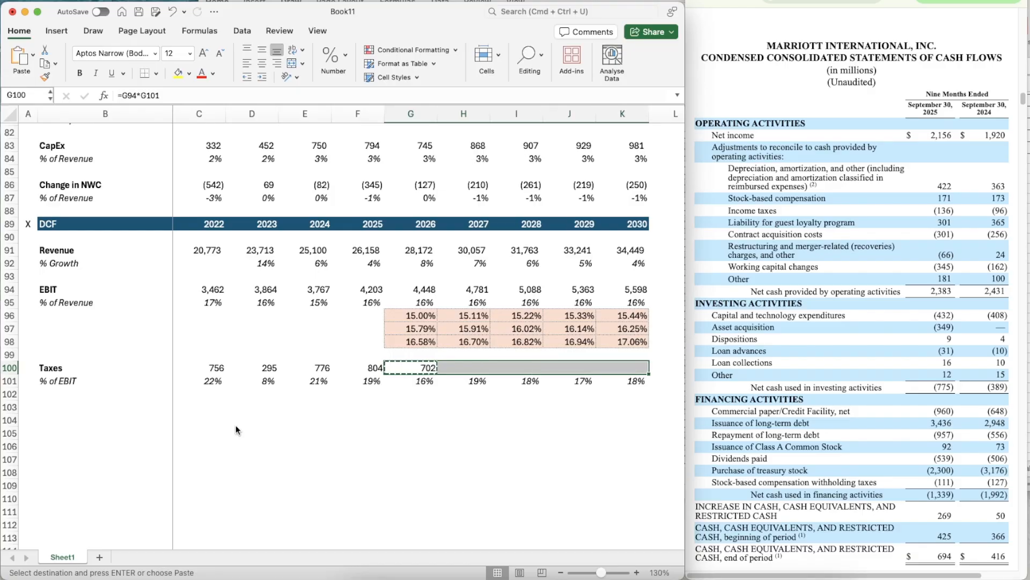
{"action": "key", "text": "super+v"}
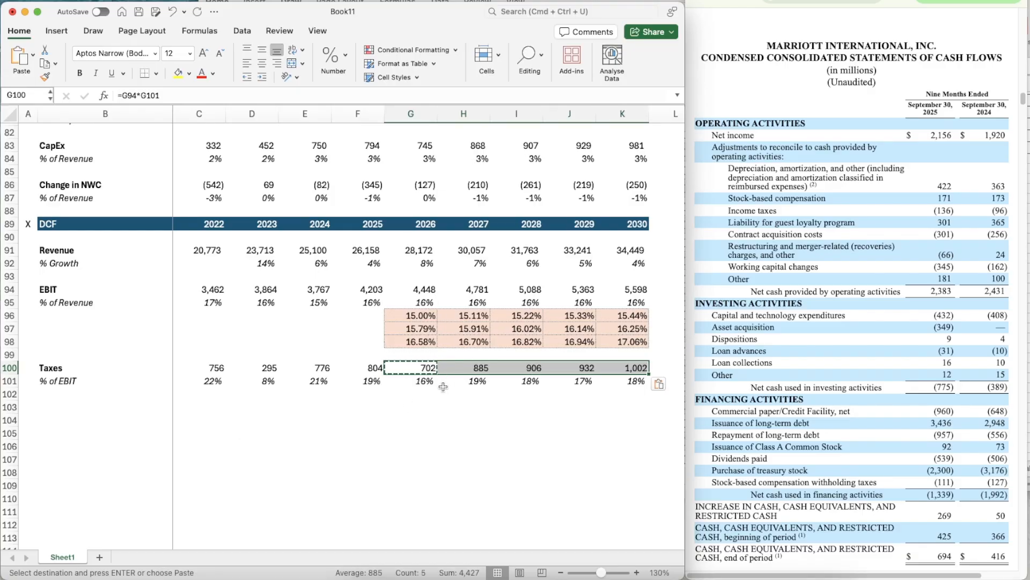
{"action": "key", "text": "Escape"}
- Replace the 2026 tax rate formula in G101 with the two-year average =AVERAGE(E101:F101)
{"action": "left_click", "coordinate": [419, 382]}
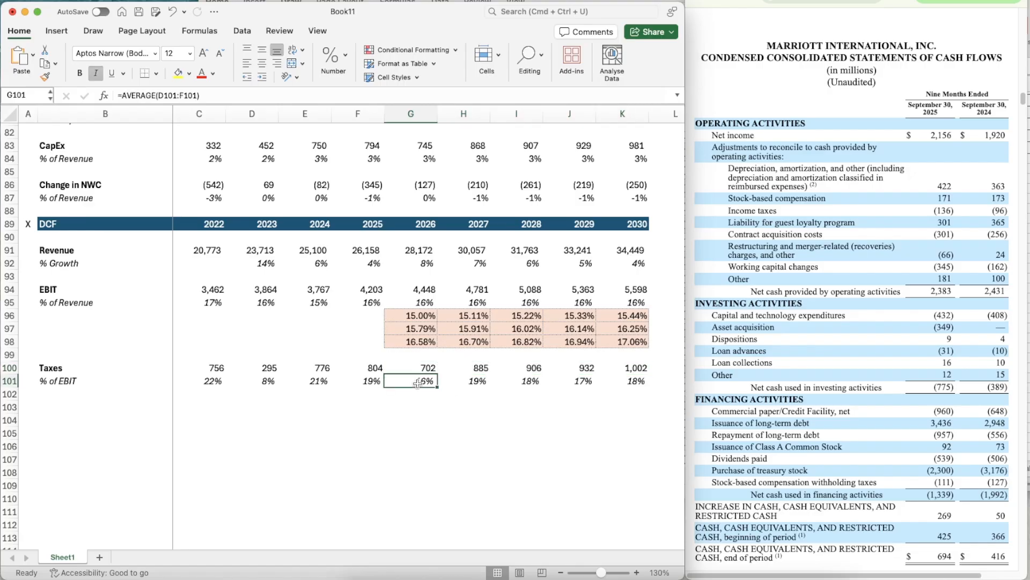
{"action": "type", "text": "=aver"}
{"action": "key", "text": "Tab"}
{"action": "key", "text": "Left"}
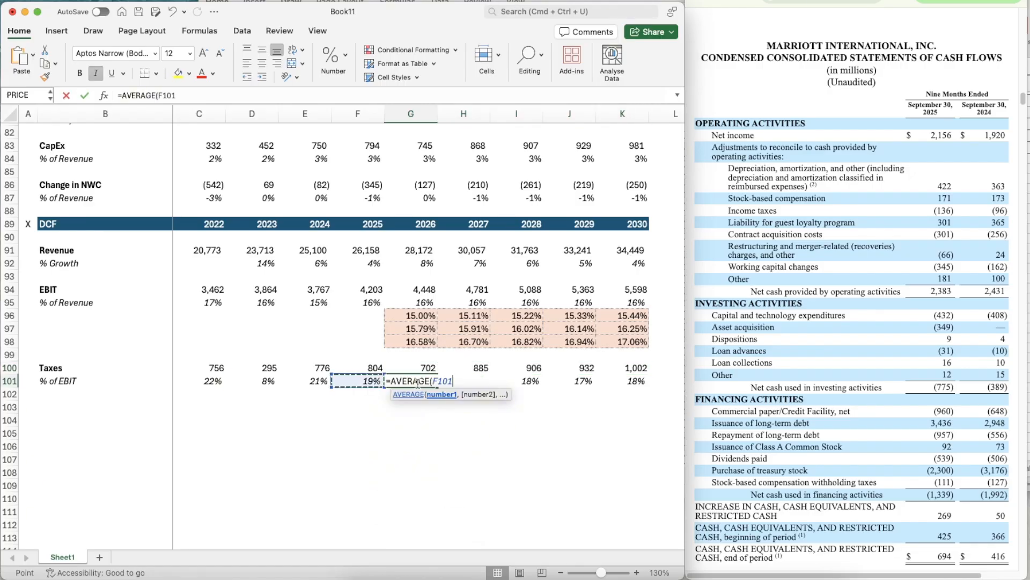
{"action": "key", "text": "shift+Left"}
{"action": "key", "text": "Return"}
- Copy the two-year average tax rate formula from G101 across to K101
{"action": "key", "text": "Up"}
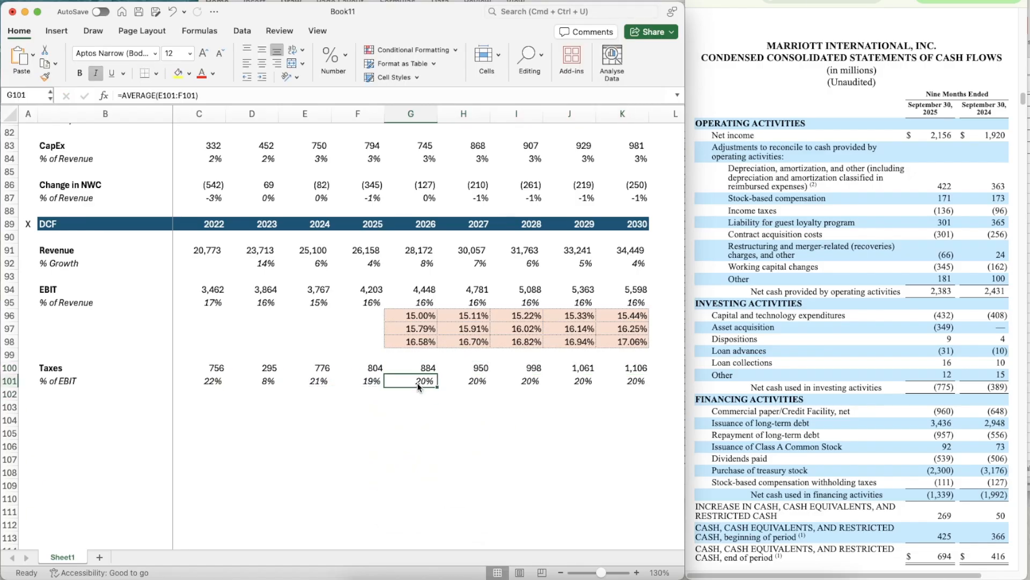
{"action": "key", "text": "super+c"}
{"action": "key", "text": "shift+Right"}
{"action": "key", "text": "shift+Right"}
{"action": "key", "text": "shift+Right"}
{"action": "key", "text": "shift+Right"}
{"action": "key", "text": "super+v"}
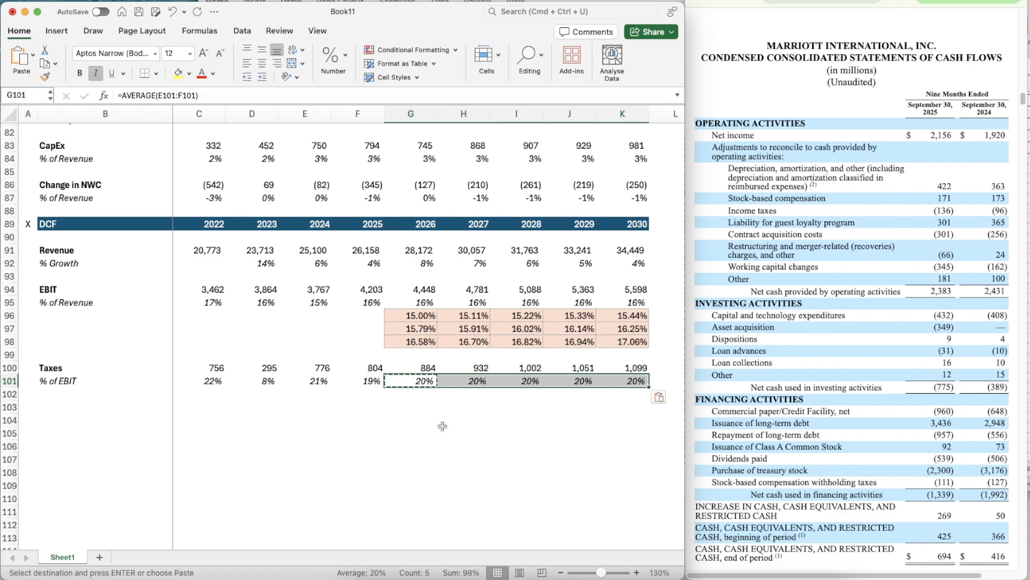
{"action": "key", "text": "shift+Left"}
{"action": "key", "text": "shift+Left"}
{"action": "key", "text": "shift+Left"}
{"action": "key", "text": "shift+Left"}
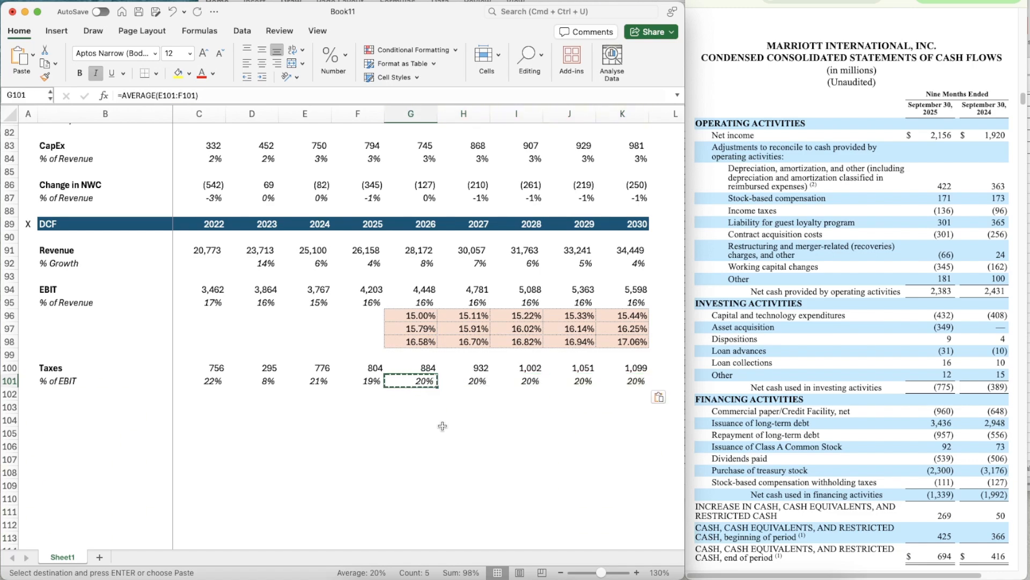
{"action": "key", "text": "Up"}
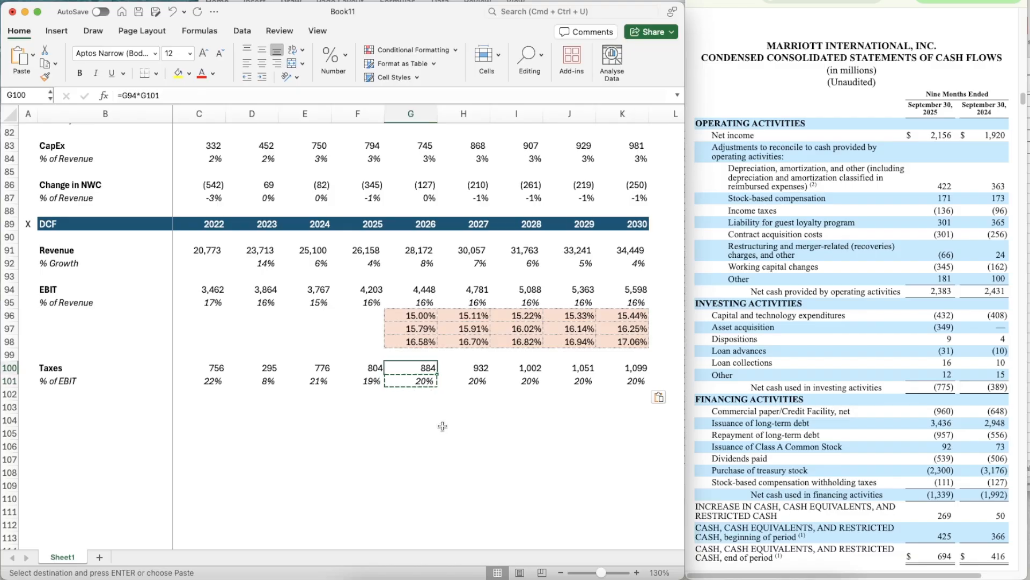
{"action": "key", "text": "Escape"}
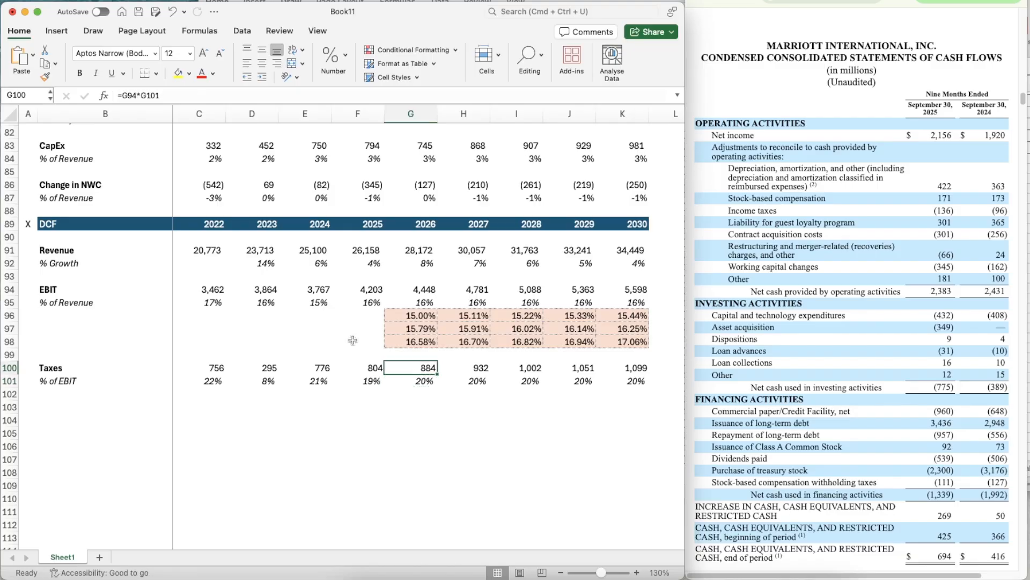
- Test the bear case by setting the EBIT switch in C17 to 1 and check the DCF's EBIT and Taxes rows
{"action": "scroll", "coordinate": [353, 339], "scroll_direction": "up", "scroll_amount": 3}
{"action": "scroll", "coordinate": [426, 313], "scroll_direction": "down", "scroll_amount": 3}
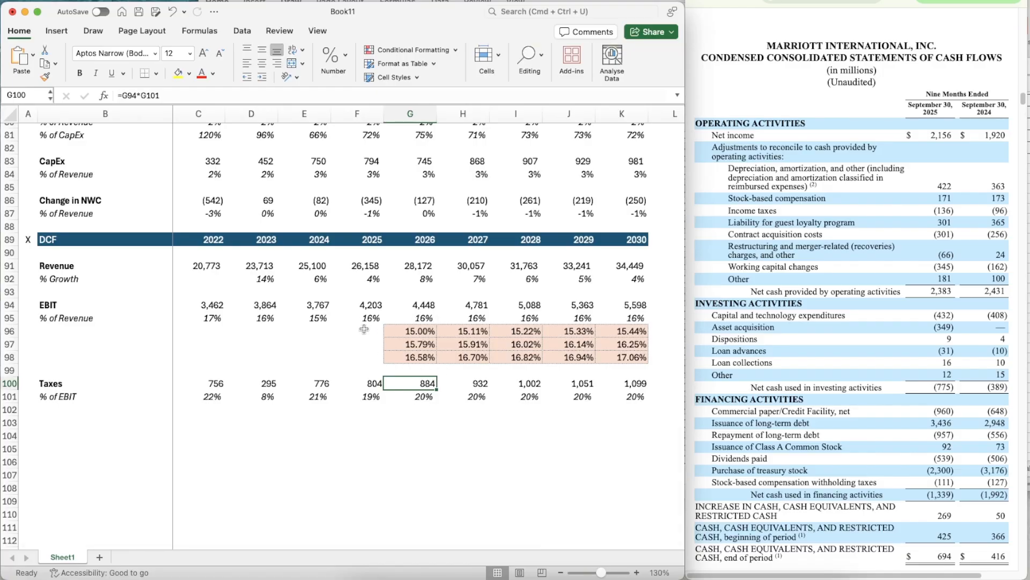
{"action": "scroll", "coordinate": [364, 329], "scroll_direction": "up", "scroll_amount": 20}
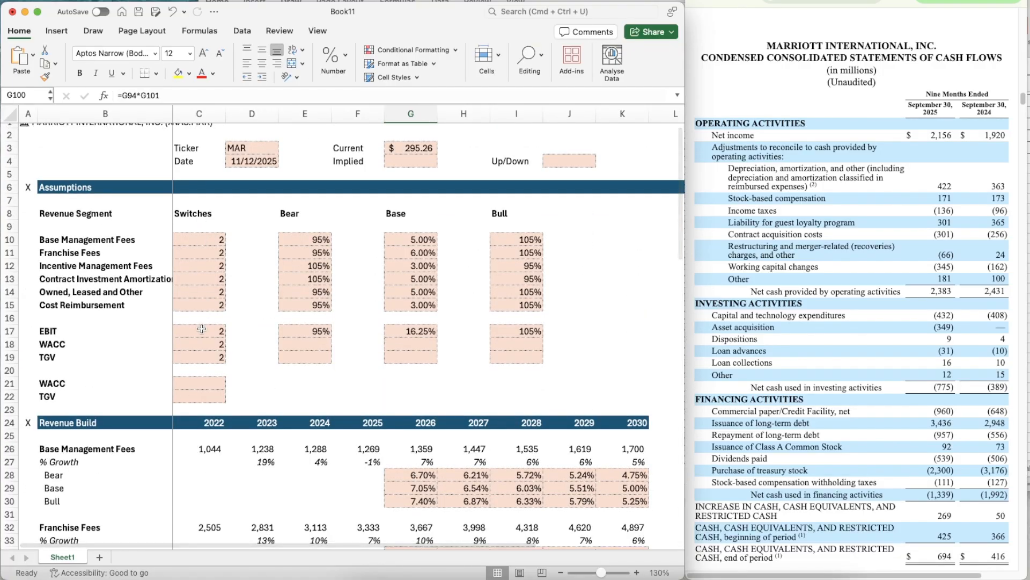
{"action": "left_click", "coordinate": [210, 330]}
{"action": "type", "text": "1"}
{"action": "key", "text": "Return"}
{"action": "scroll", "coordinate": [337, 427], "scroll_direction": "down", "scroll_amount": 20}
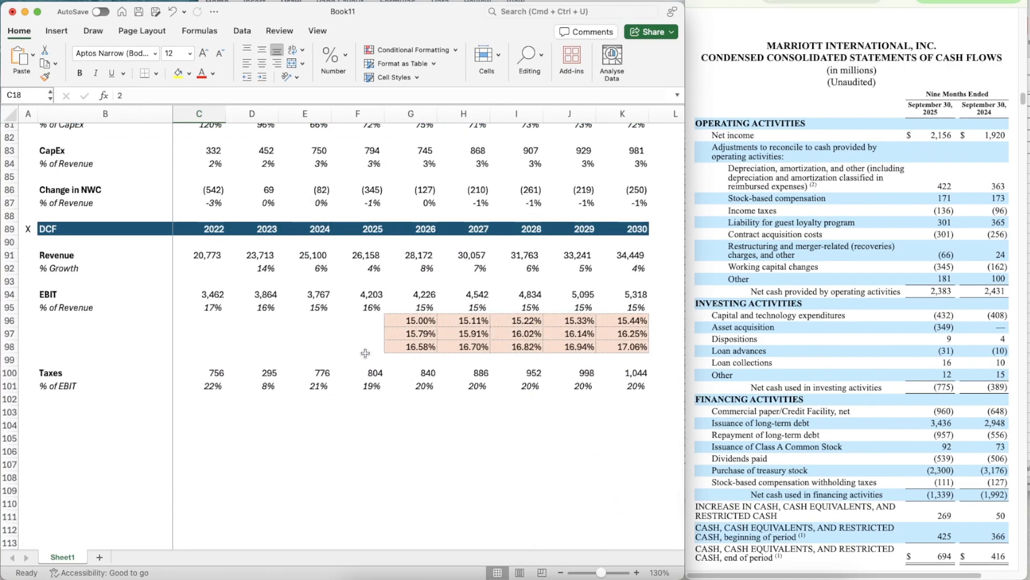
- Set the EBIT switch in C17 back to the base case, 2
{"action": "scroll", "coordinate": [346, 349], "scroll_direction": "up", "scroll_amount": 20}
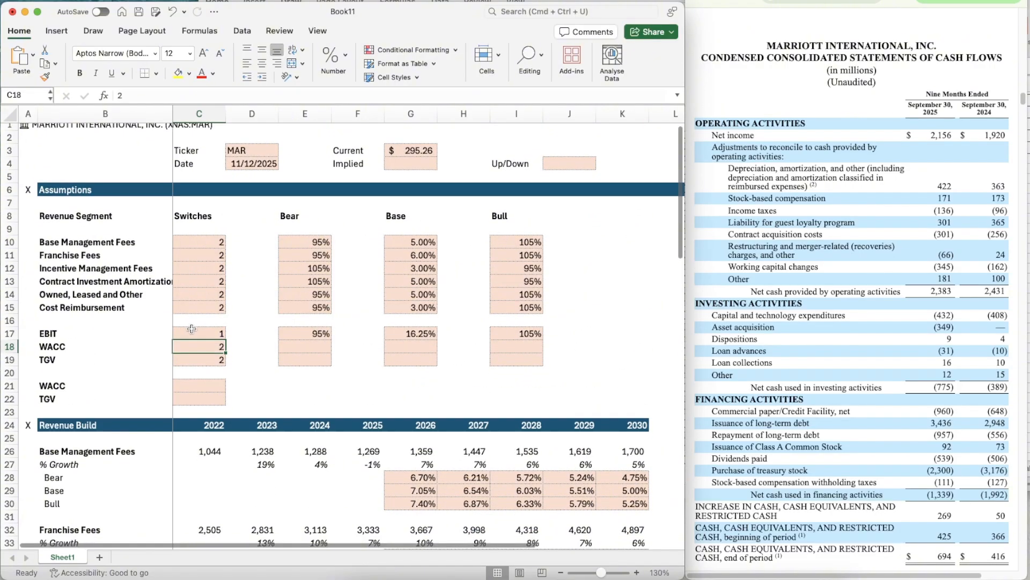
{"action": "left_click", "coordinate": [192, 328]}
{"action": "type", "text": "2"}
{"action": "key", "text": "Return"}
- Add a thin solid top border across B103:K103, beneath the DCF's Taxes section
{"action": "scroll", "coordinate": [325, 394], "scroll_direction": "down", "scroll_amount": 5}
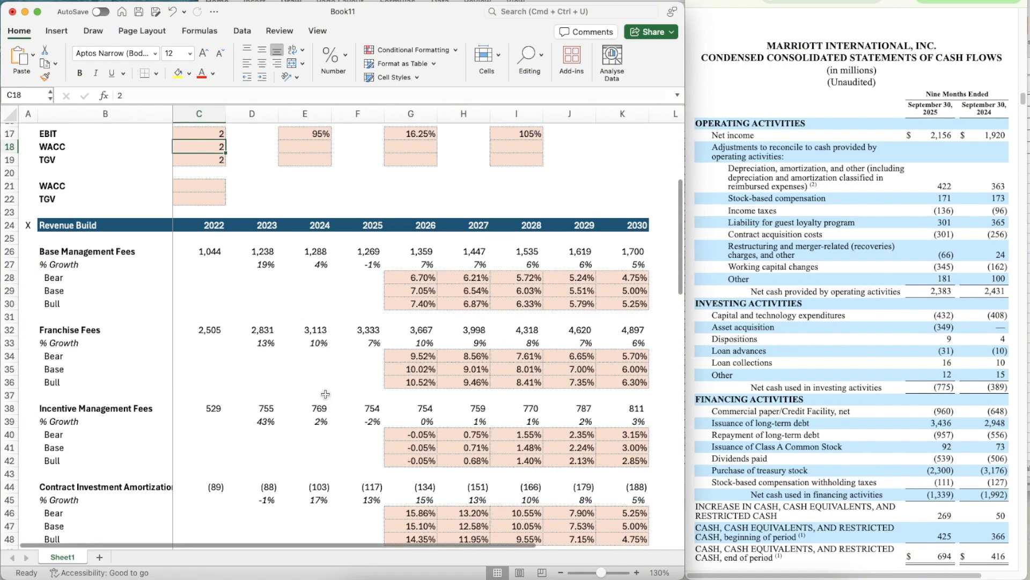
{"action": "scroll", "coordinate": [326, 394], "scroll_direction": "down", "scroll_amount": 20}
{"action": "left_click", "coordinate": [94, 338]}
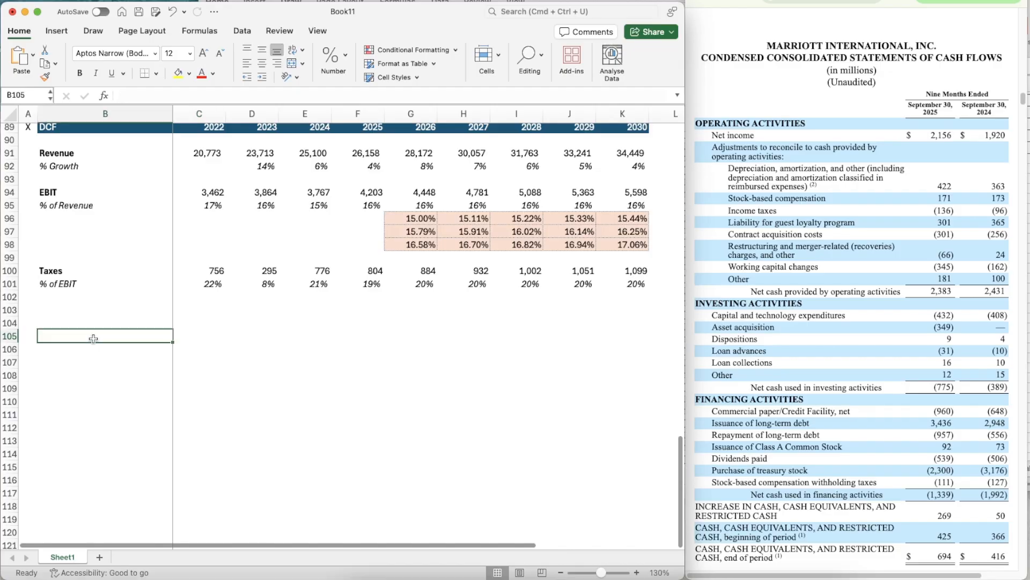
{"action": "key", "text": "Up"}
{"action": "key", "text": "Up"}
{"action": "key", "text": "shift+Right"}
{"action": "key", "text": "shift+Right"}
{"action": "key", "text": "shift+Right"}
{"action": "key", "text": "shift+Right"}
{"action": "key", "text": "shift+Right"}
{"action": "key", "text": "shift+Right"}
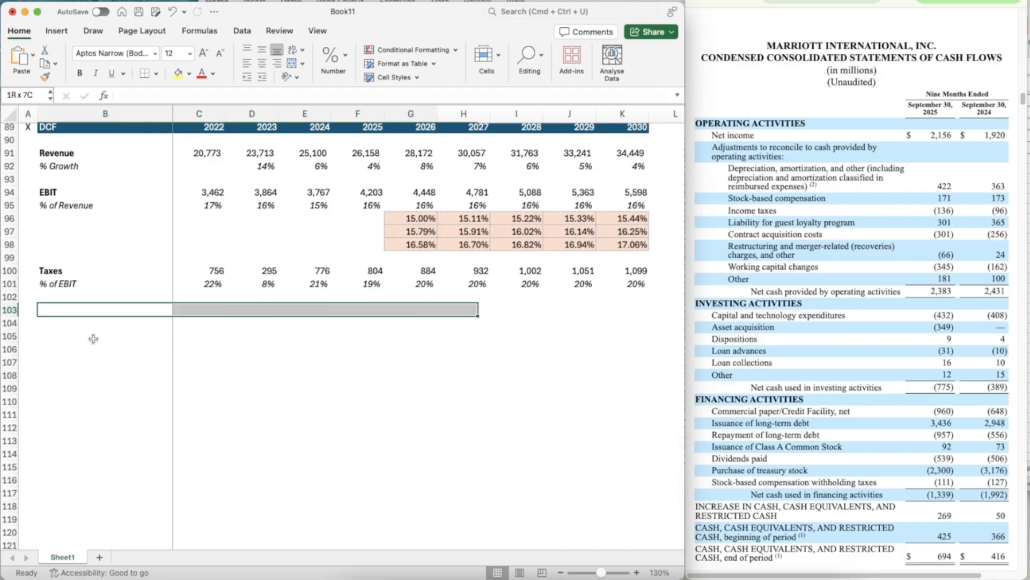
{"action": "key", "text": "shift+Right"}
{"action": "key", "text": "shift+Right"}
{"action": "key", "text": "shift+Right"}
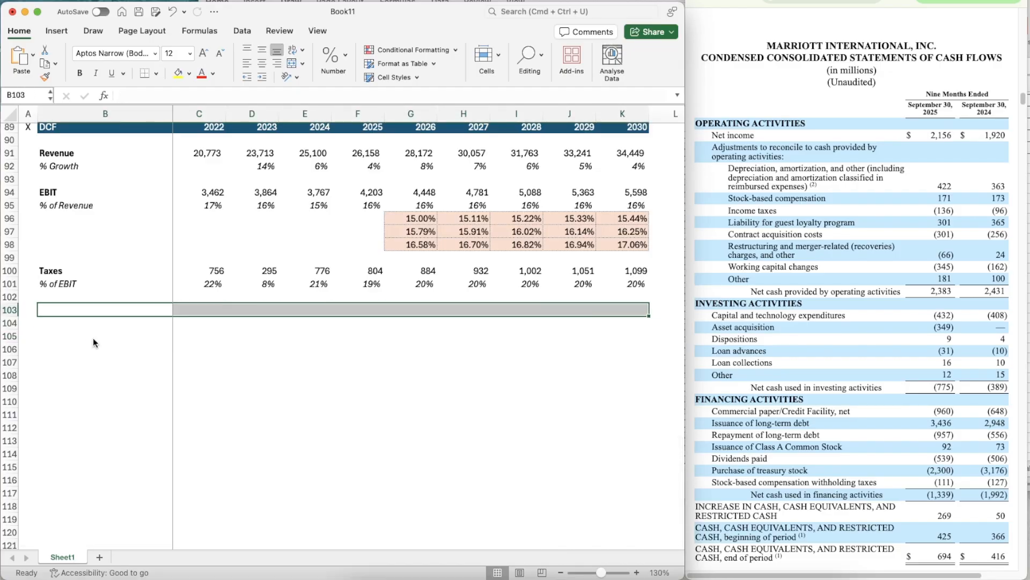
{"action": "key", "text": "super+1"}
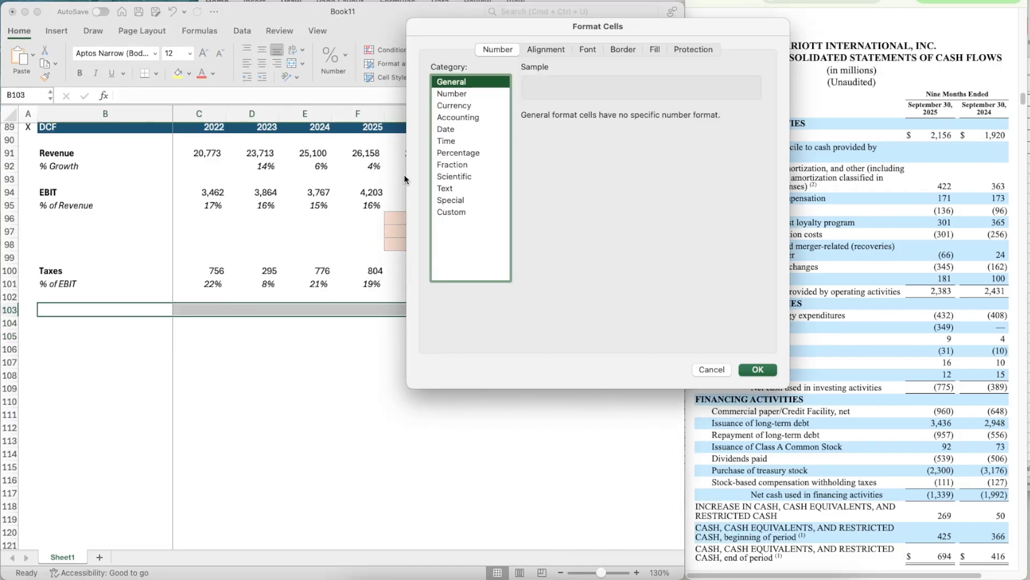
{"action": "left_click", "coordinate": [613, 50]}
{"action": "left_click", "coordinate": [466, 191]}
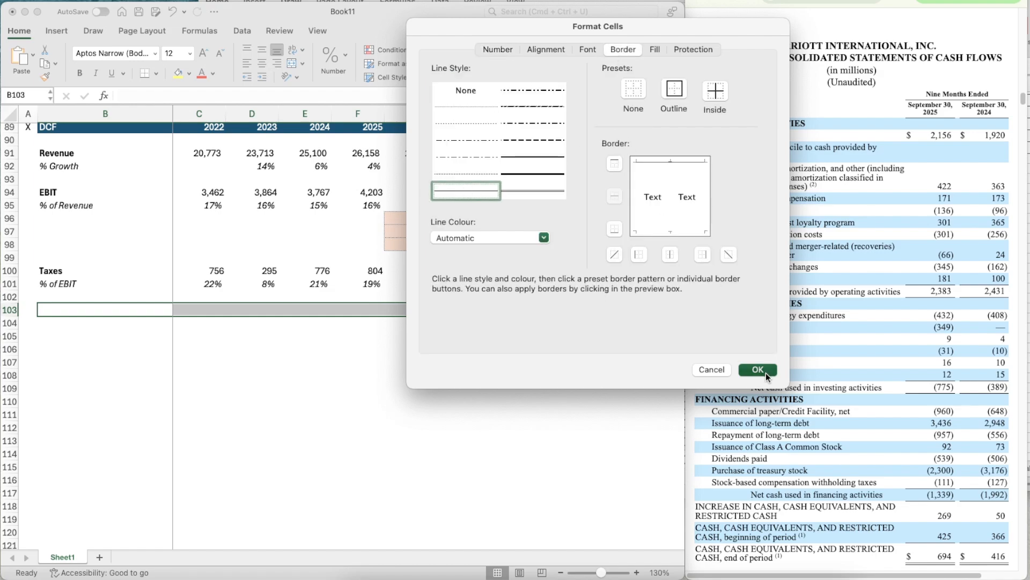
{"action": "key", "text": "Return"}
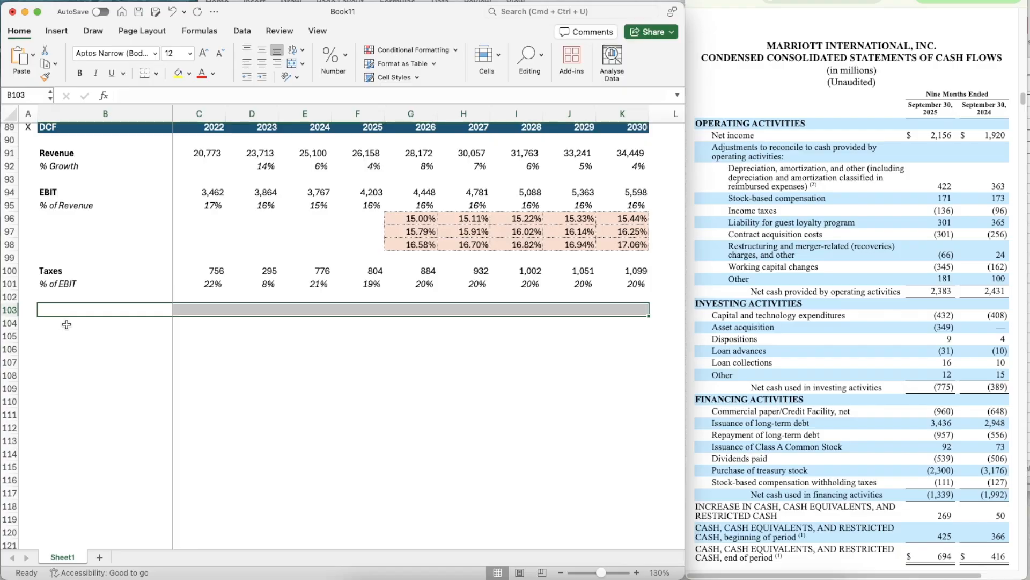
- Label B104 as EBIAT in bold
{"action": "left_click", "coordinate": [66, 324]}
{"action": "type", "text": "EBIAT"}
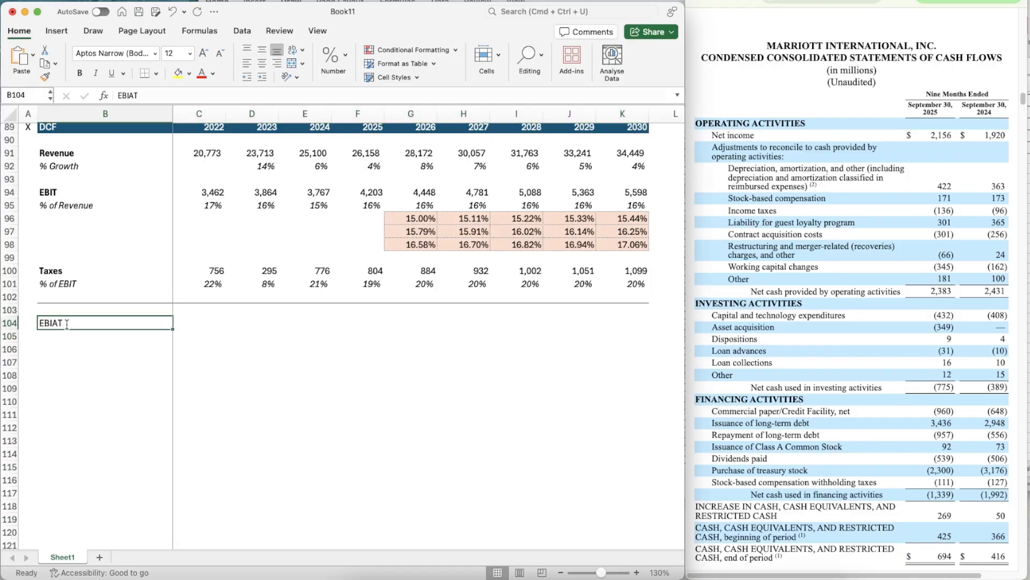
{"action": "key", "text": "super+b"}
- Calculate 2026 EBIAT in G104 as EBIT minus taxes with =G94-G100
{"action": "key", "text": "Right"}
{"action": "key", "text": "Right"}
{"action": "key", "text": "Right"}
{"action": "key", "text": "Right"}
{"action": "key", "text": "Right"}
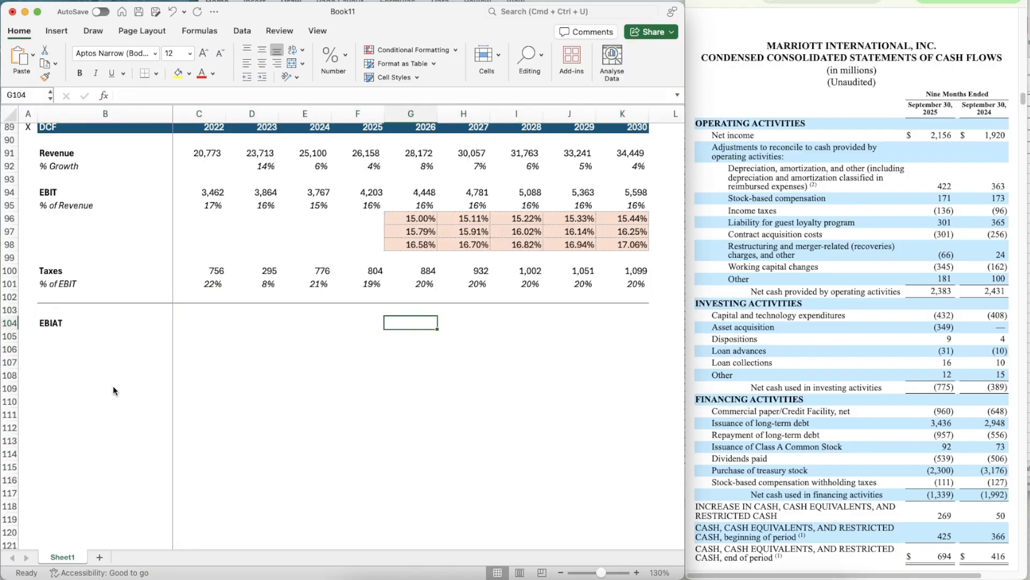
{"action": "type", "text": "="}
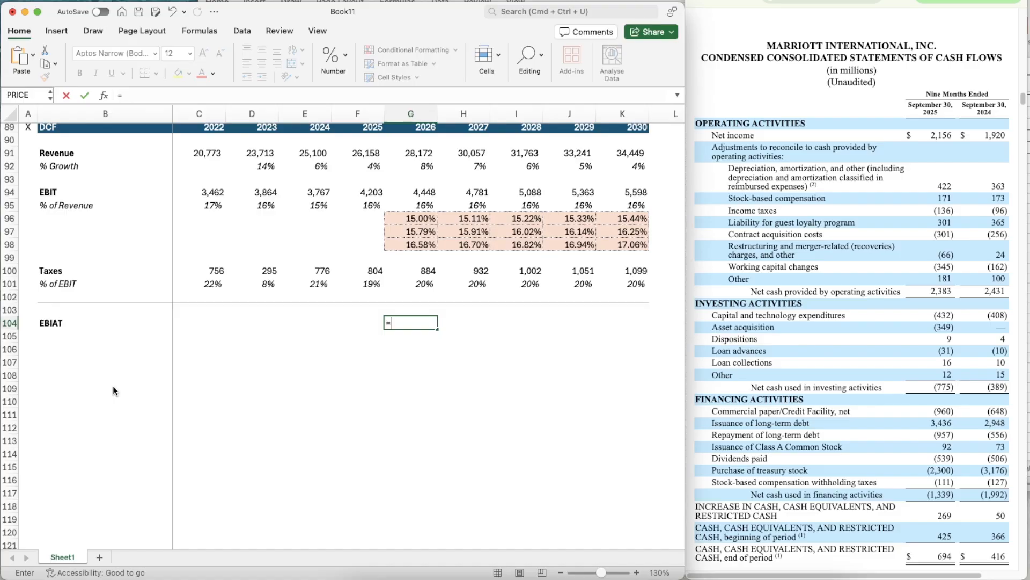
{"action": "key", "text": "Up"}
{"action": "key", "text": "Up"}
{"action": "key", "text": "Up"}
{"action": "key", "text": "Up"}
{"action": "key", "text": "Up"}
{"action": "key", "text": "Up"}
{"action": "key", "text": "Up"}
{"action": "key", "text": "Up"}
{"action": "key", "text": "Up"}
{"action": "key", "text": "Up"}
{"action": "key", "text": "Up"}
{"action": "key", "text": "Down"}
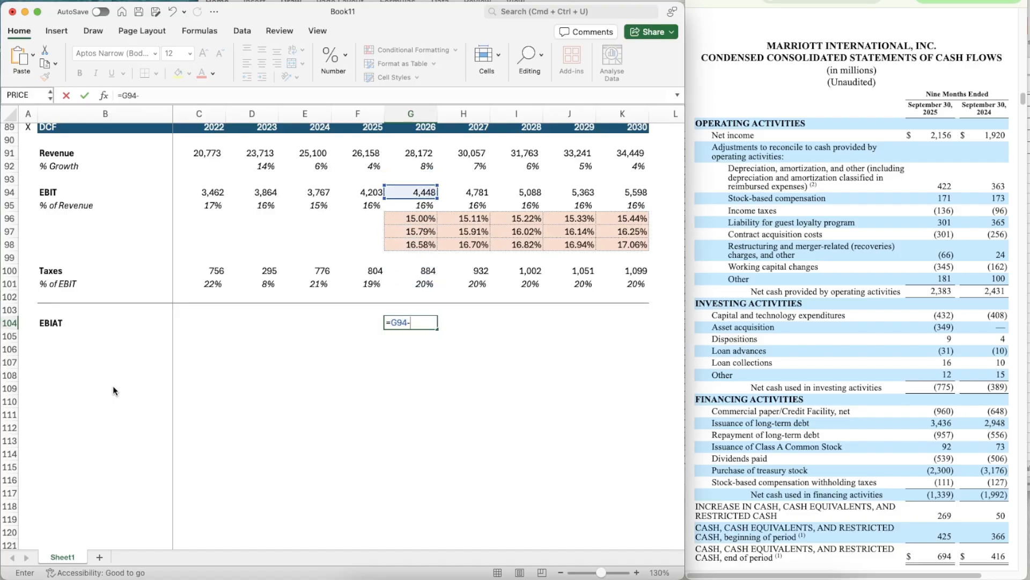
{"action": "type", "text": "-"}
{"action": "key", "text": "Up"}
{"action": "key", "text": "Up"}
{"action": "key", "text": "Up"}
{"action": "key", "text": "Up"}
{"action": "key", "text": "Return"}
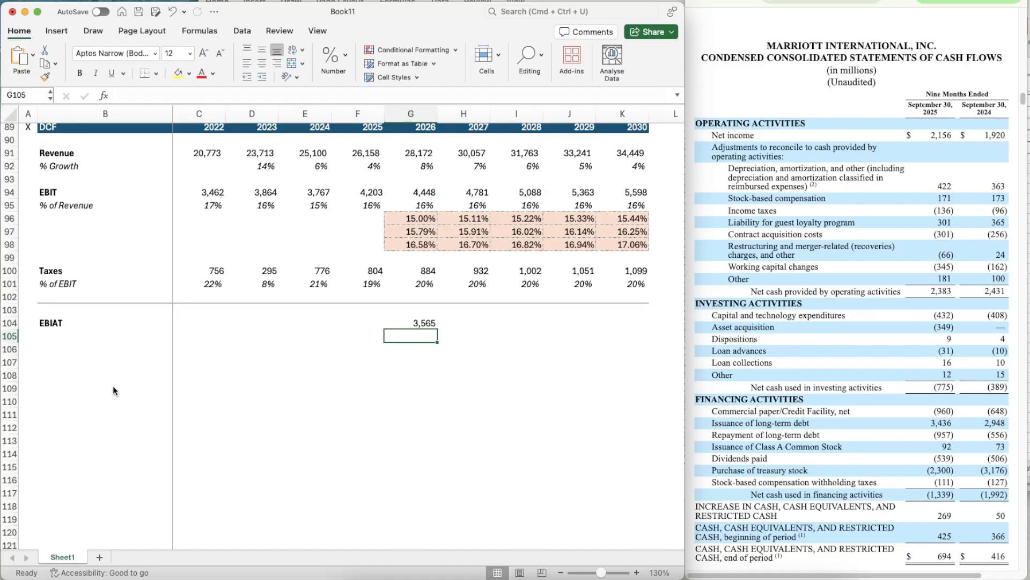
- Make the 2026 EBIAT in G104 bold and copy its formula across to K104
{"action": "key", "text": "Up"}
{"action": "key", "text": "super+c"}
{"action": "key", "text": "shift+Right"}
{"action": "key", "text": "shift+Right"}
{"action": "key", "text": "shift+Right"}
{"action": "key", "text": "shift+Right"}
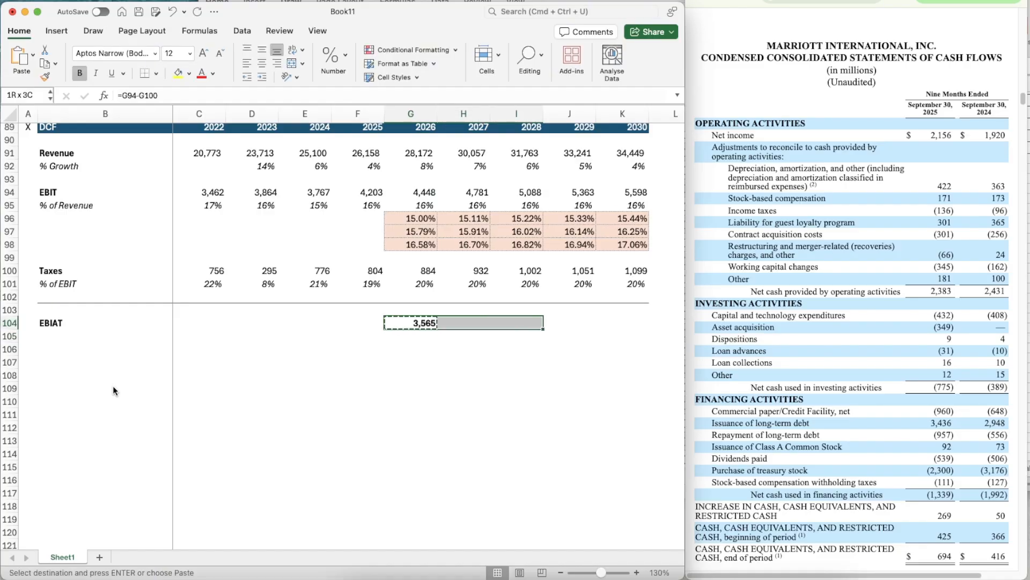
{"action": "key", "text": "super+v"}
- Enter the row labels D&A in B106, CapEx in B108 and Change in NWX in B110
{"action": "key", "text": "Down"}
{"action": "key", "text": "Down"}
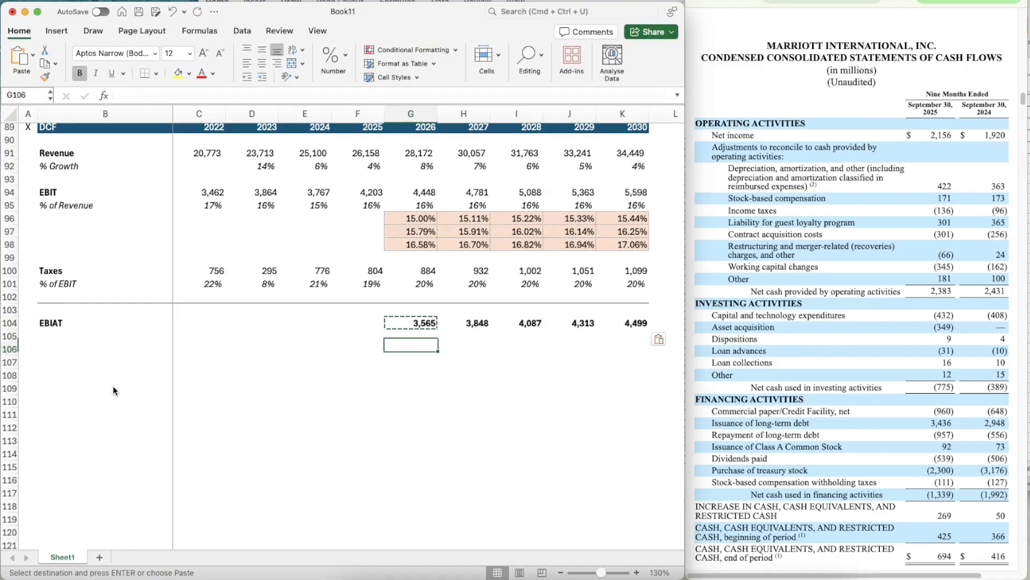
{"action": "key", "text": "Left"}
{"action": "key", "text": "Left"}
{"action": "key", "text": "Left"}
{"action": "key", "text": "Left"}
{"action": "key", "text": "Left"}
{"action": "type", "text": "D&A"}
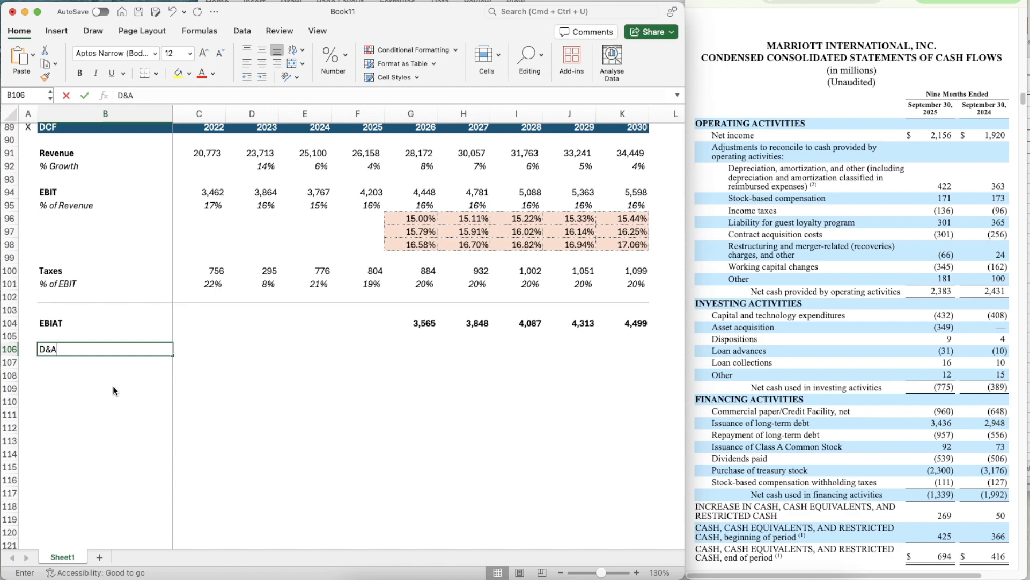
{"action": "key", "text": "Return"}
{"action": "key", "text": "Down"}
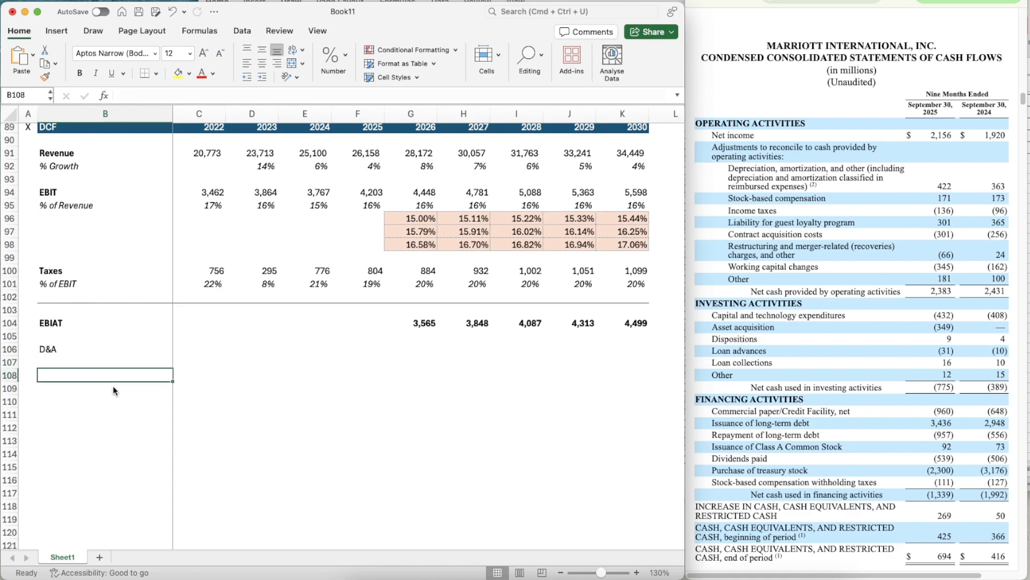
{"action": "type", "text": "CapEx"}
{"action": "key", "text": "Return"}
{"action": "key", "text": "Down"}
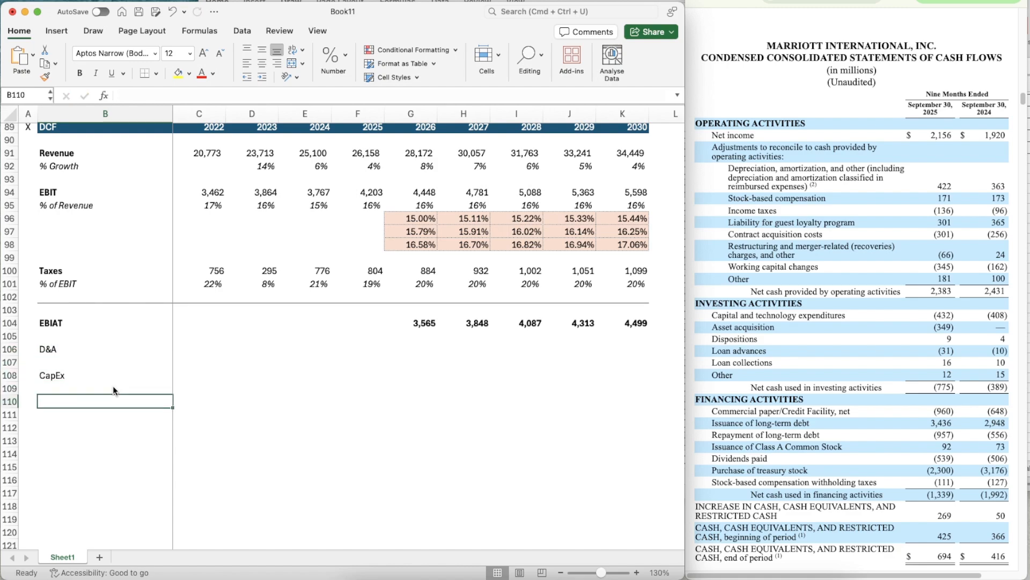
{"action": "type", "text": "Change in NW"}
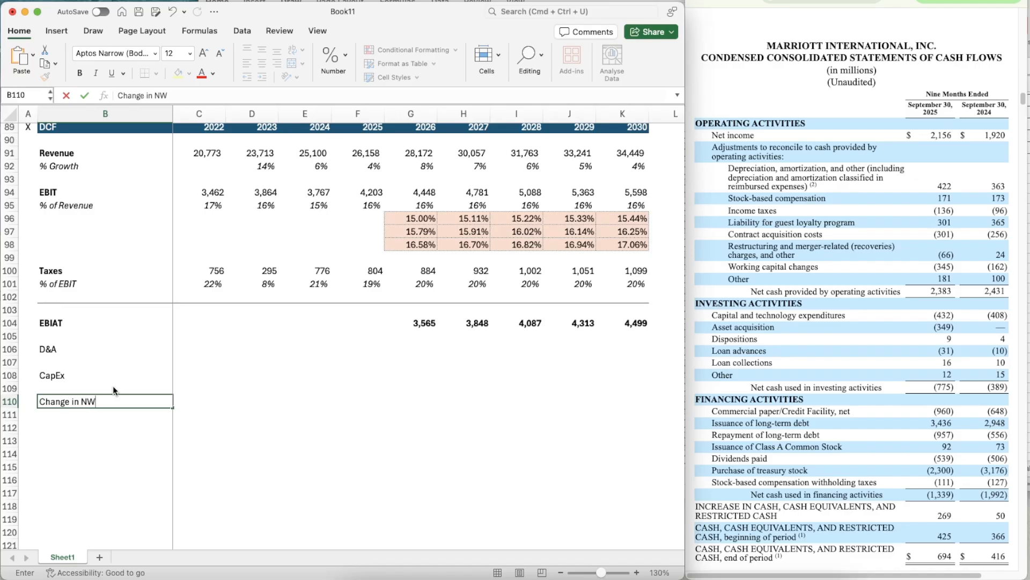
{"action": "type", "text": "X"}
- Make the labels in B106:B110 bold
{"action": "key", "text": "shift+Up"}
{"action": "key", "text": "shift+Up"}
{"action": "key", "text": "shift+Up"}
{"action": "key", "text": "shift+Up"}
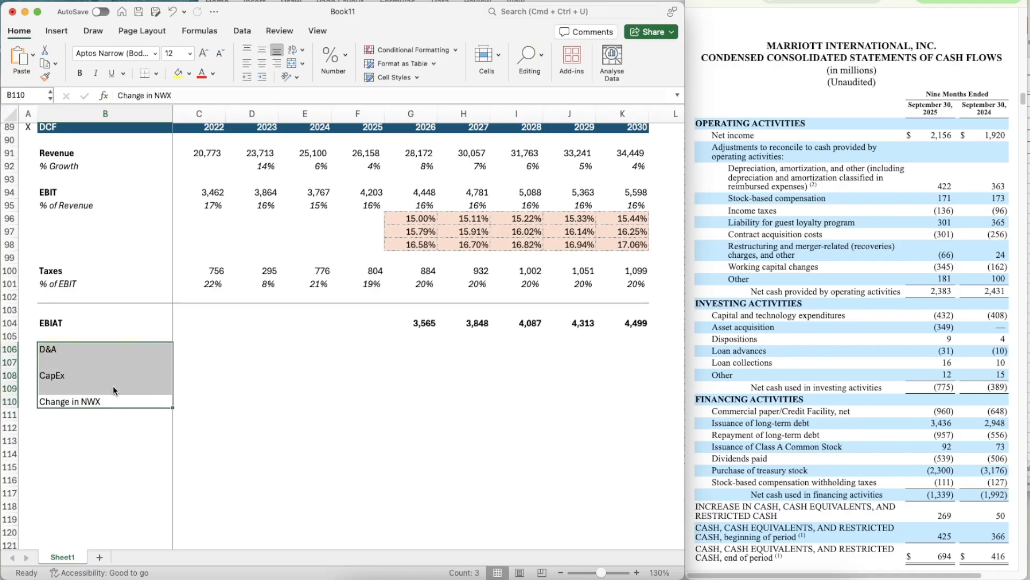
{"action": "key", "text": "super+b"}
- Link the DCF's 2022 D&A in C106 to the Cash Flow Items section with =C79
{"action": "key", "text": "Right"}
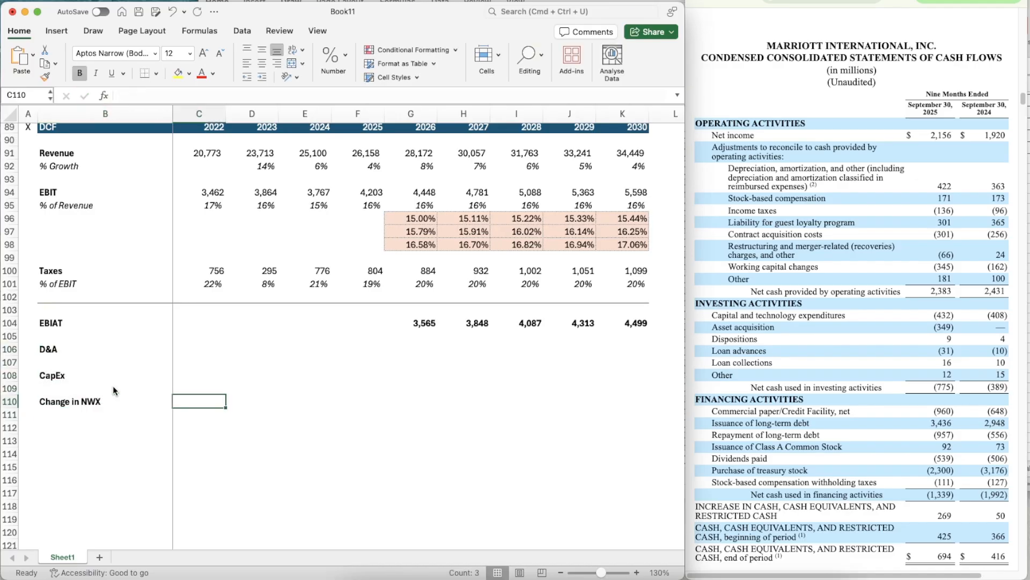
{"action": "key", "text": "Up"}
{"action": "key", "text": "Up"}
{"action": "key", "text": "Up"}
{"action": "key", "text": "Up"}
{"action": "type", "text": "="}
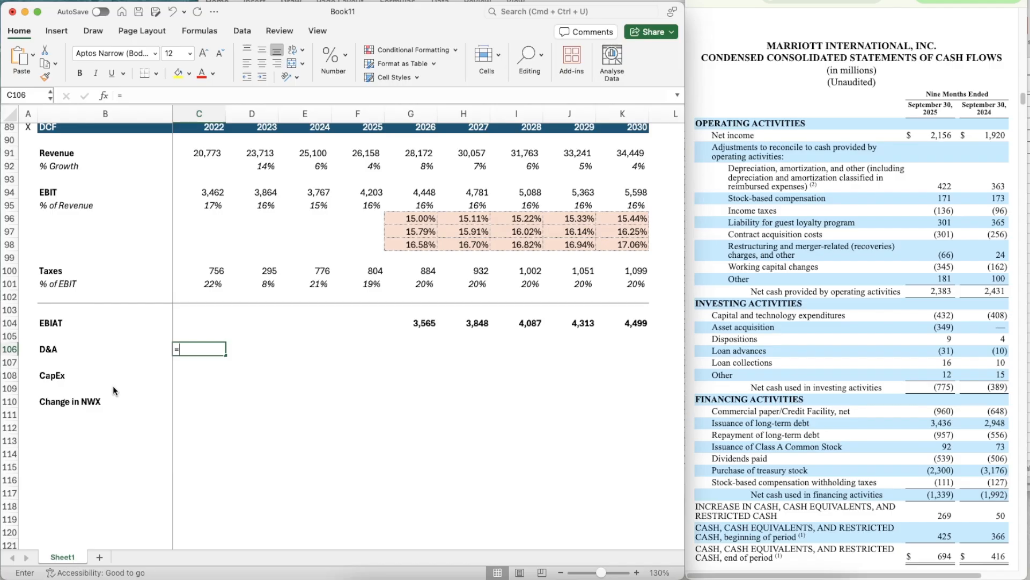
{"action": "scroll", "coordinate": [200, 254], "scroll_direction": "up", "scroll_amount": 5}
{"action": "left_click", "coordinate": [206, 188]}
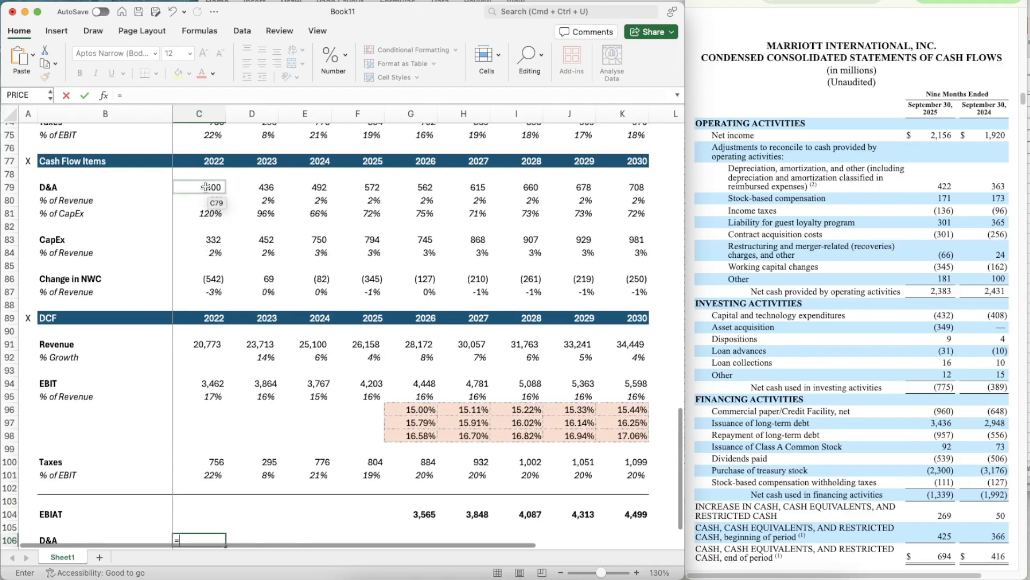
{"action": "key", "text": "Return"}
- Link the DCF's 2022 CapEx in C108 to the Cash Flow Items section with =C83
{"action": "scroll", "coordinate": [226, 314], "scroll_direction": "down", "scroll_amount": 3}
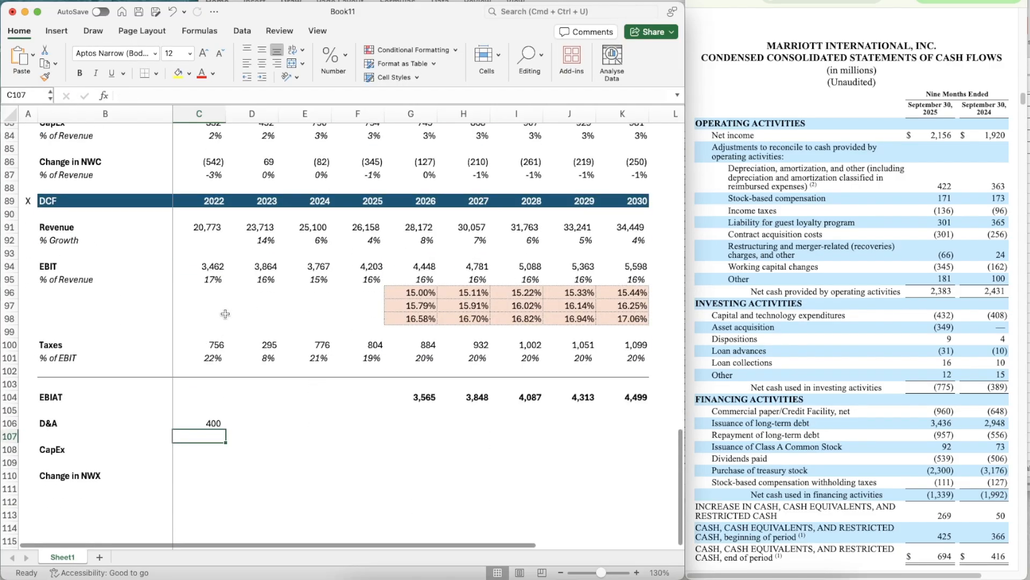
{"action": "key", "text": "Down"}
{"action": "type", "text": "="}
{"action": "scroll", "coordinate": [241, 231], "scroll_direction": "up", "scroll_amount": 3}
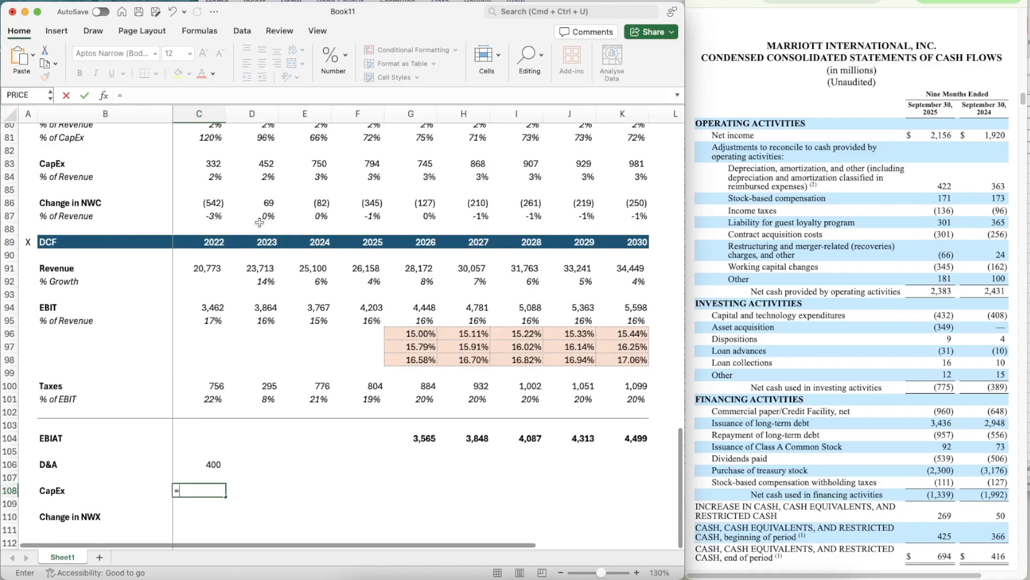
{"action": "left_click", "coordinate": [192, 169]}
{"action": "key", "text": "Return"}
- Link the DCF's 2022 change in net working capital in C110 to the Cash Flow Items section with =C86
{"action": "key", "text": "Down"}
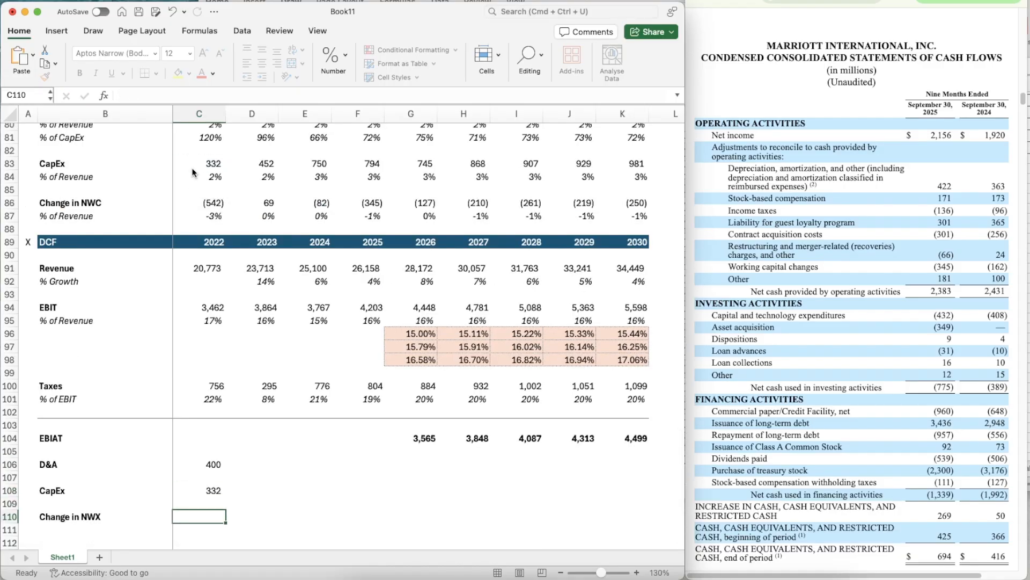
{"action": "type", "text": "="}
{"action": "left_click", "coordinate": [192, 201]}
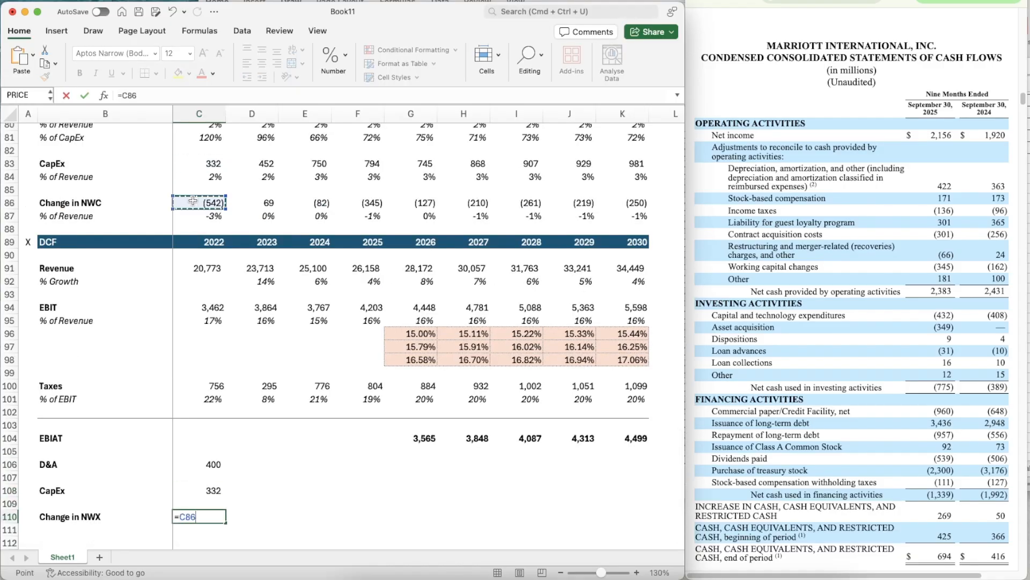
{"action": "key", "text": "Return"}
- Copy the D&A link from C106 across all years to K106
{"action": "scroll", "coordinate": [250, 305], "scroll_direction": "down", "scroll_amount": 5}
{"action": "key", "text": "Up"}
{"action": "key", "text": "Up"}
{"action": "key", "text": "Up"}
{"action": "key", "text": "Up"}
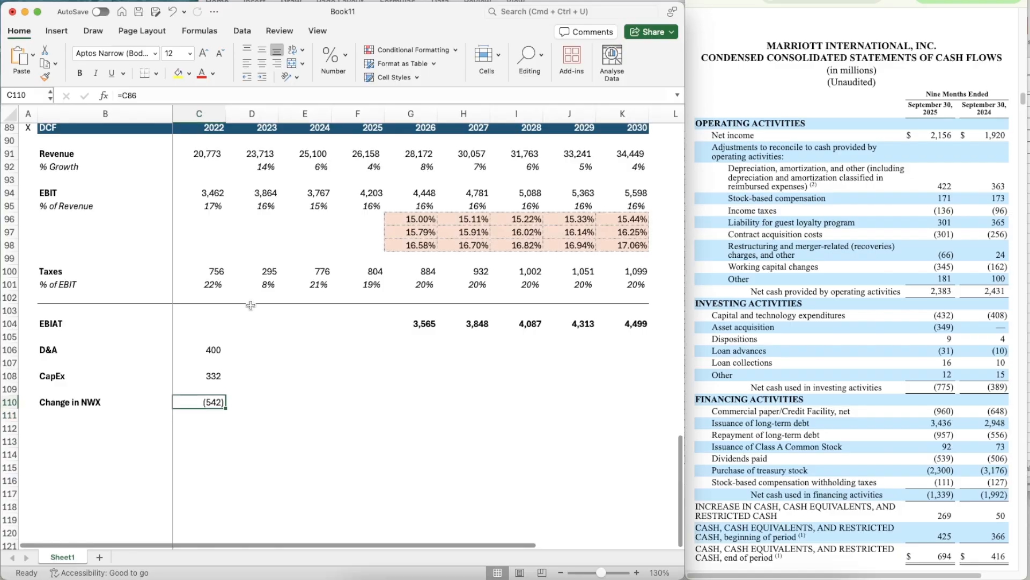
{"action": "key", "text": "Up"}
{"action": "key", "text": "super+c"}
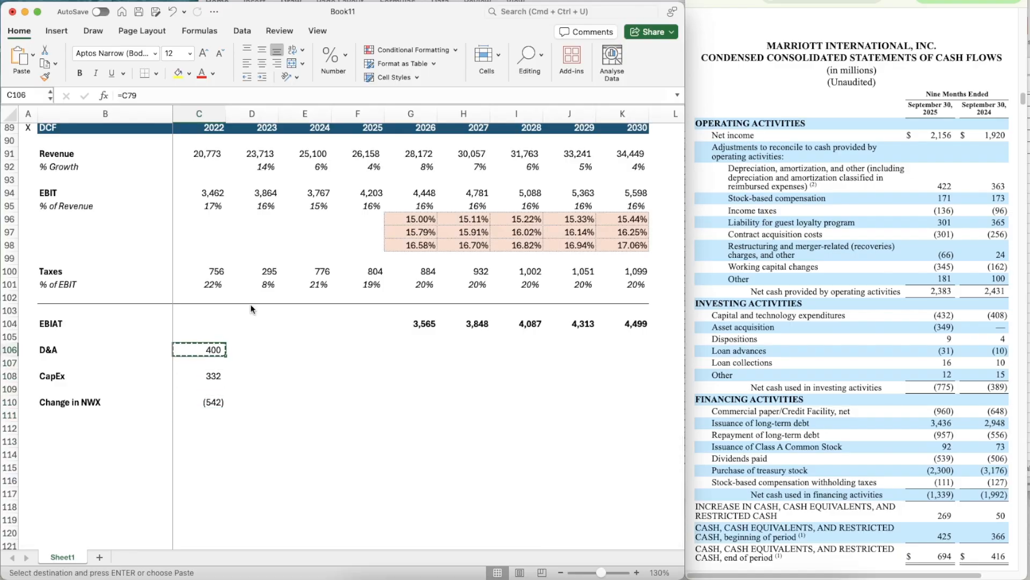
{"action": "key", "text": "shift+Right"}
{"action": "key", "text": "shift+Right"}
{"action": "key", "text": "shift+Right"}
{"action": "key", "text": "shift+Right"}
{"action": "key", "text": "shift+Right"}
{"action": "key", "text": "shift+Right"}
{"action": "key", "text": "shift+Right"}
{"action": "key", "text": "shift+Right"}
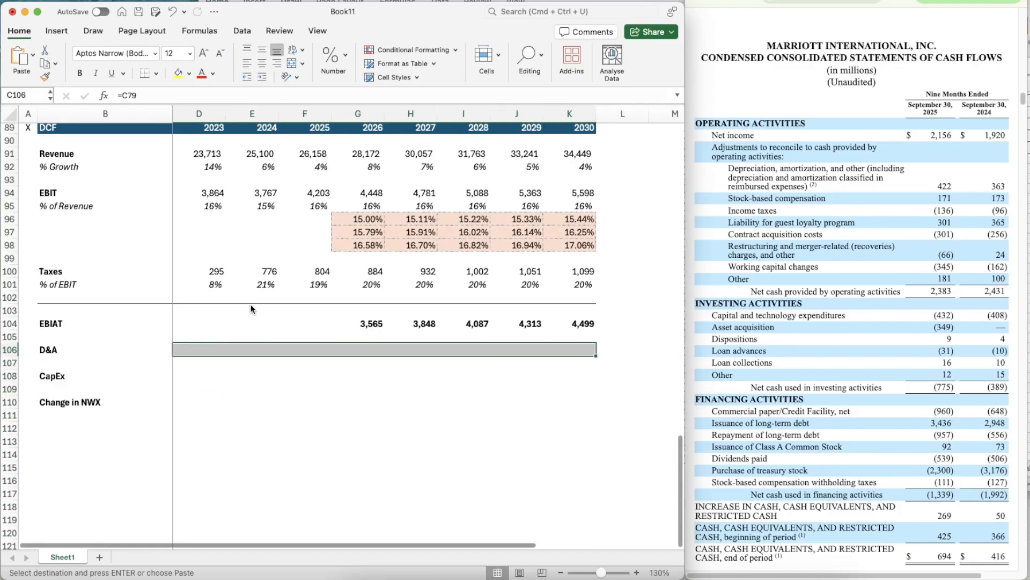
{"action": "key", "text": "super+v"}
- Copy the CapEx link from C108 across all years to K108
{"action": "key", "text": "Down"}
{"action": "key", "text": "Down"}
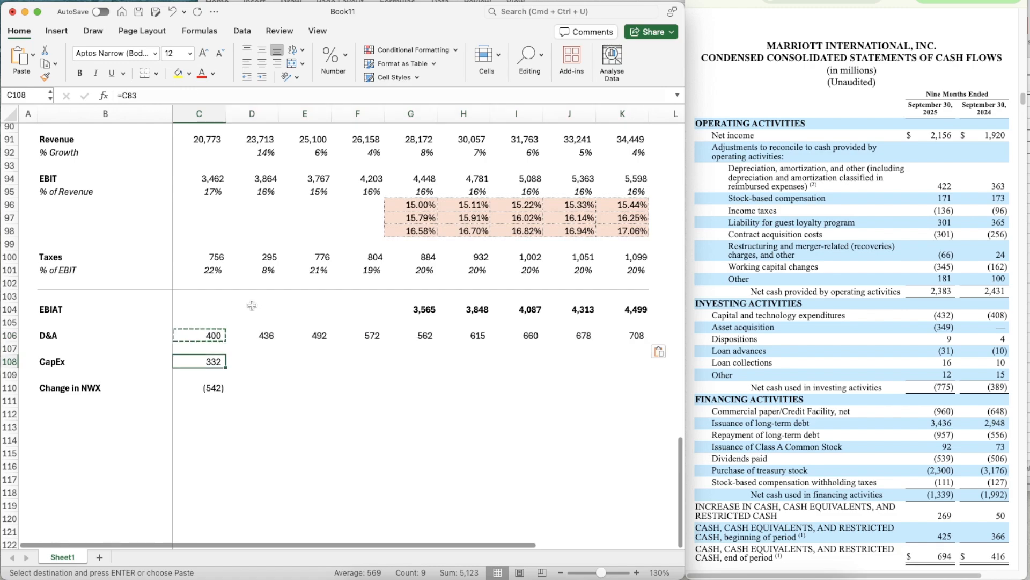
{"action": "key", "text": "Right"}
{"action": "key", "text": "Left"}
{"action": "key", "text": "super+c"}
{"action": "key", "text": "shift+Right"}
{"action": "key", "text": "shift+Right"}
{"action": "key", "text": "shift+Right"}
{"action": "key", "text": "shift+Right"}
{"action": "key", "text": "shift+Right"}
{"action": "key", "text": "shift+Right"}
{"action": "key", "text": "shift+Right"}
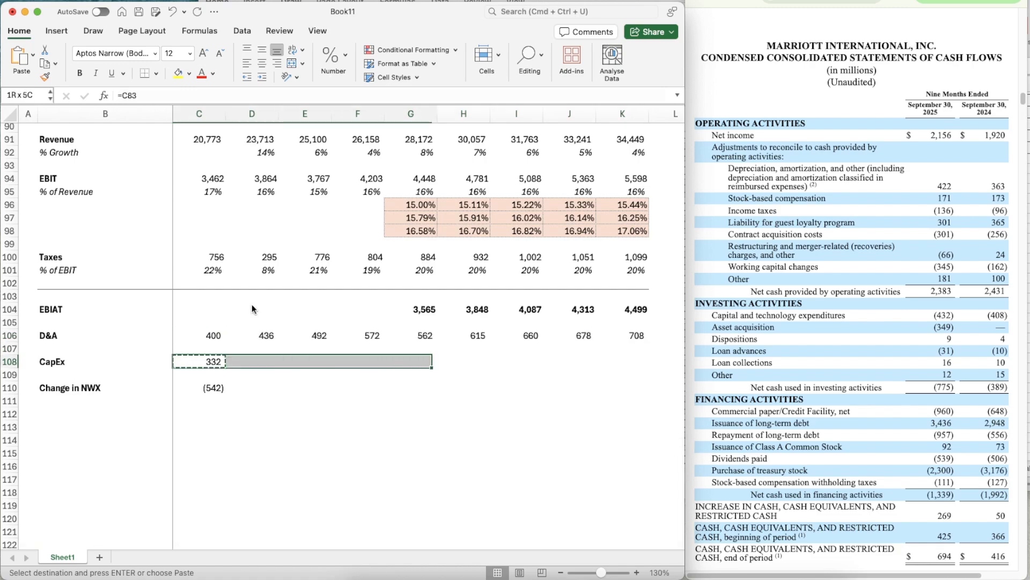
{"action": "key", "text": "shift+Right"}
{"action": "key", "text": "super+v"}
- Copy the change in net working capital link from C110 across all years to K110
{"action": "key", "text": "Down"}
{"action": "key", "text": "Down"}
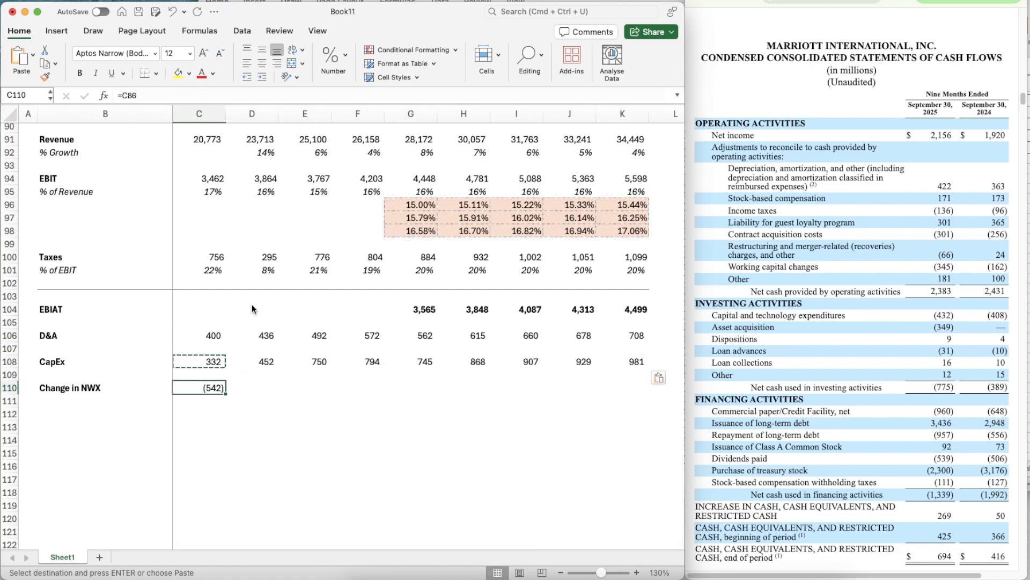
{"action": "key", "text": "super+c"}
{"action": "key", "text": "shift+Right"}
{"action": "key", "text": "shift+Right"}
{"action": "key", "text": "shift+Right"}
{"action": "key", "text": "shift+Right"}
{"action": "key", "text": "shift+Right"}
{"action": "key", "text": "shift+Right"}
{"action": "key", "text": "shift+Right"}
{"action": "key", "text": "shift+Right"}
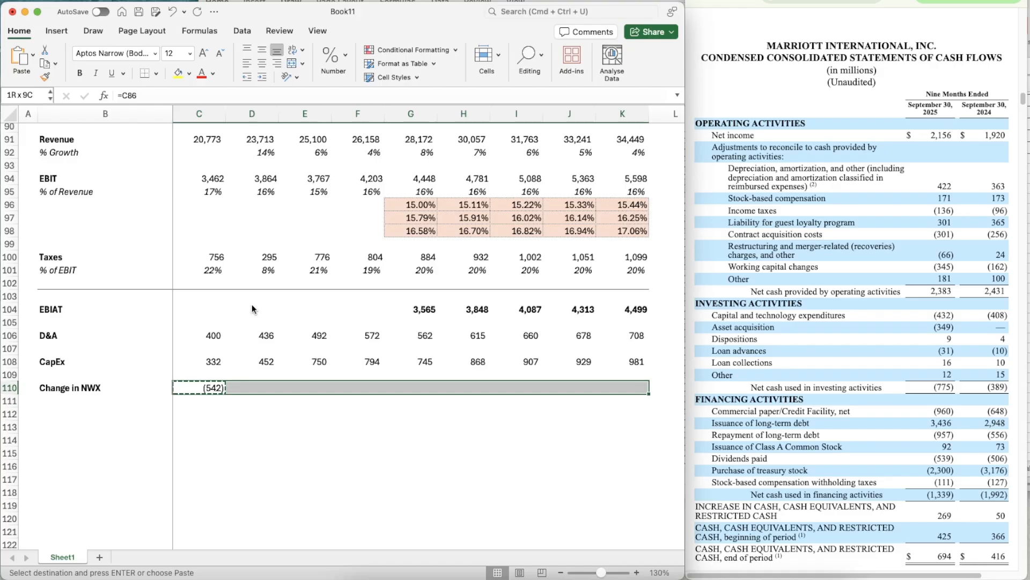
{"action": "key", "text": "super+v"}
- Copy the divider line formatting from B103:K103 onto row 112, below the change in net working capital row
{"action": "key", "text": "Down"}
{"action": "key", "text": "Left"}
{"action": "key", "text": "Up"}
{"action": "key", "text": "Up"}
{"action": "key", "text": "Up"}
{"action": "key", "text": "Up"}
{"action": "key", "text": "Up"}
{"action": "key", "text": "Up"}
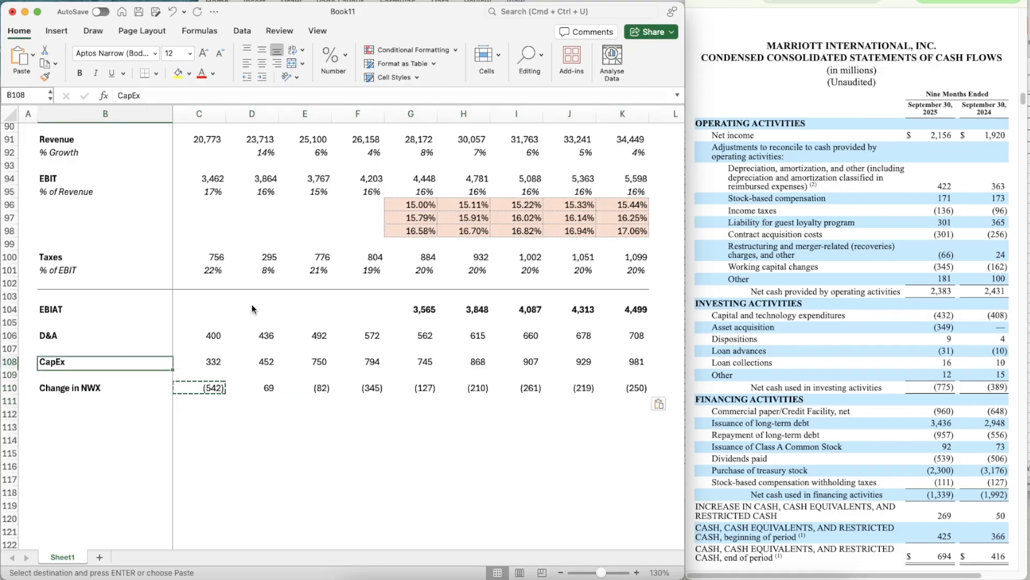
{"action": "key", "text": "Up"}
{"action": "key", "text": "Up"}
{"action": "key", "text": "shift+Right"}
{"action": "key", "text": "shift+Right"}
{"action": "key", "text": "shift+Right"}
{"action": "key", "text": "shift+Right"}
{"action": "key", "text": "shift+Right"}
{"action": "key", "text": "shift+Right"}
{"action": "key", "text": "shift+Right"}
{"action": "key", "text": "shift+Right"}
{"action": "key", "text": "shift+Right"}
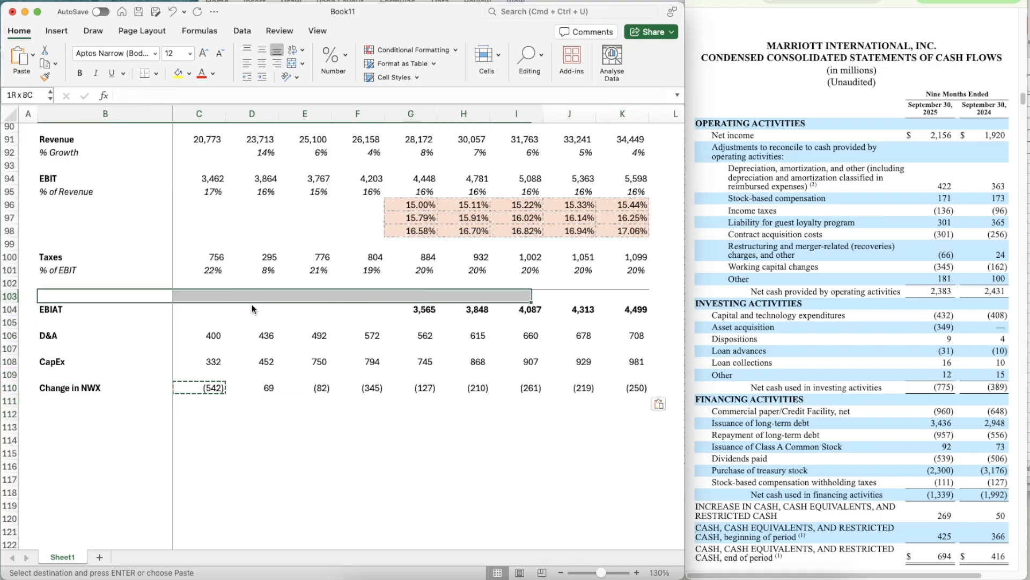
{"action": "key", "text": "super+shift+c"}
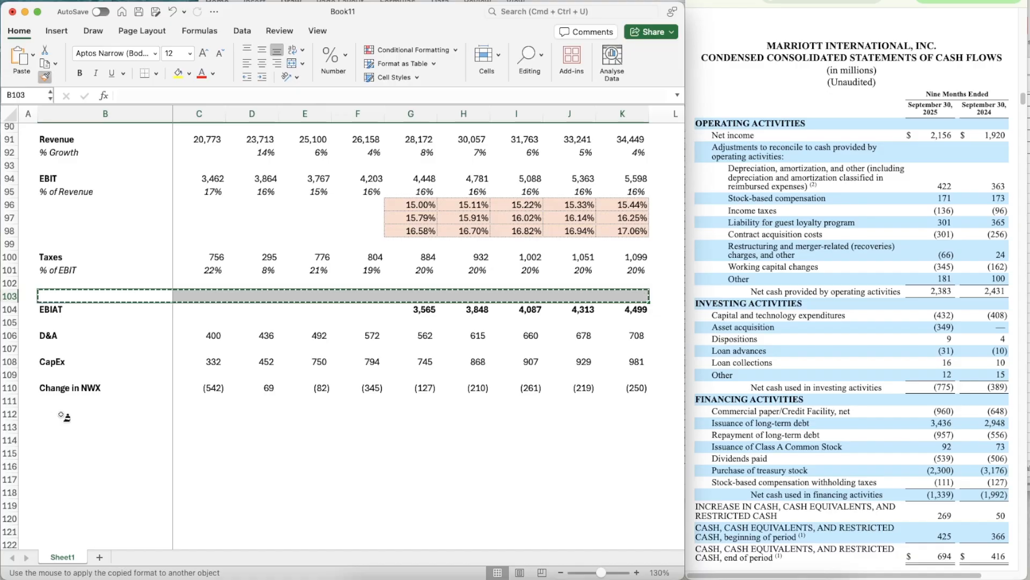
{"action": "left_click", "coordinate": [58, 417]}
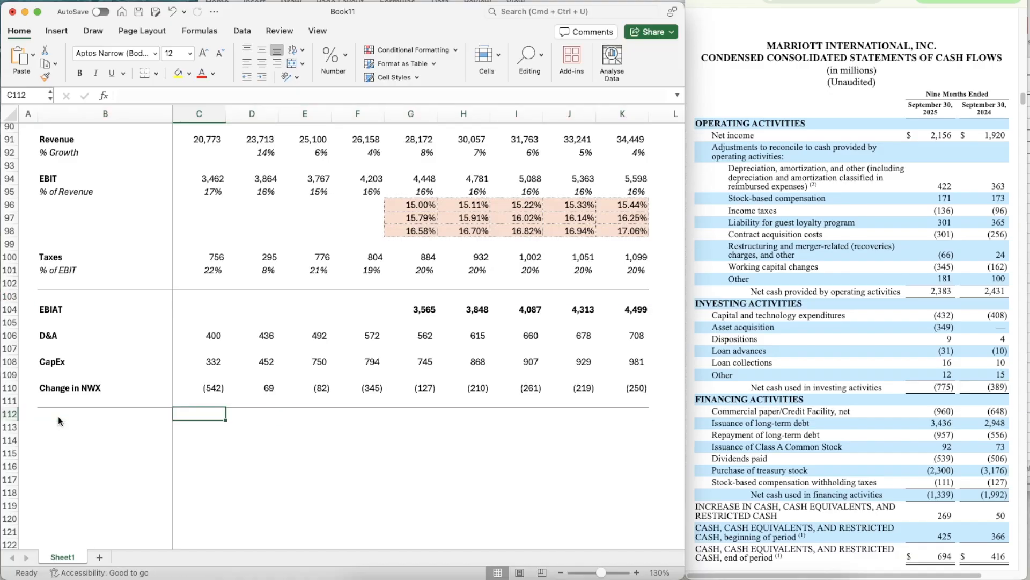
- Label B113 "Unlevered Free Cash Flow" in bold
{"action": "left_click", "coordinate": [58, 420]}
{"action": "type", "text": "Unlev"}
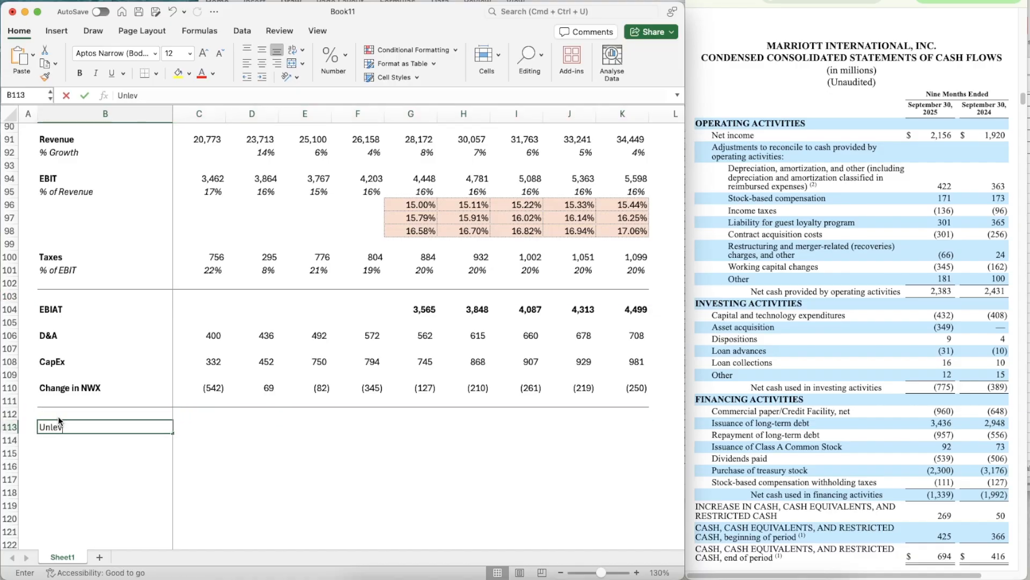
{"action": "type", "text": "ered Free Cash"}
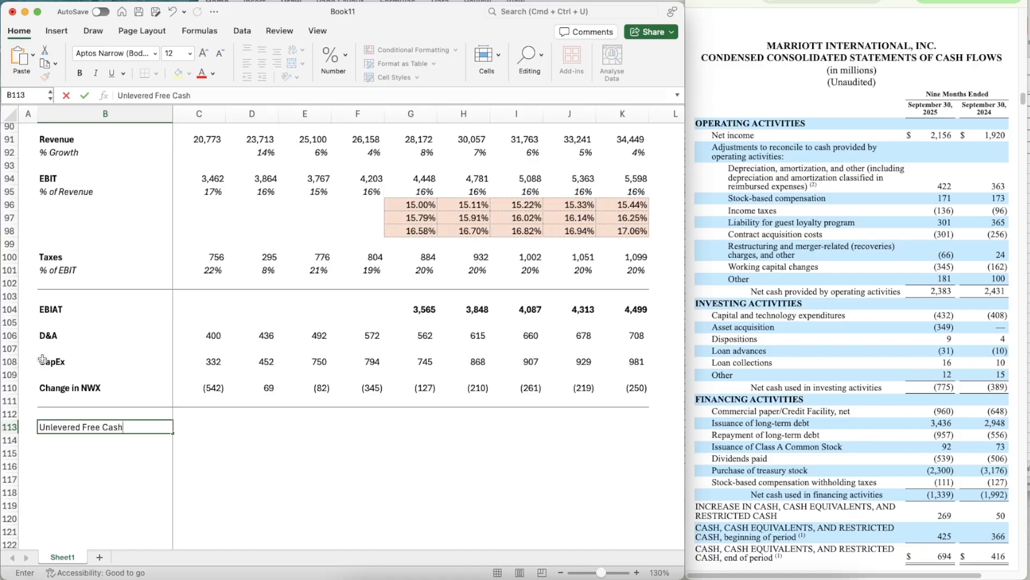
{"action": "type", "text": " Flow"}
{"action": "key", "text": "super+Return"}
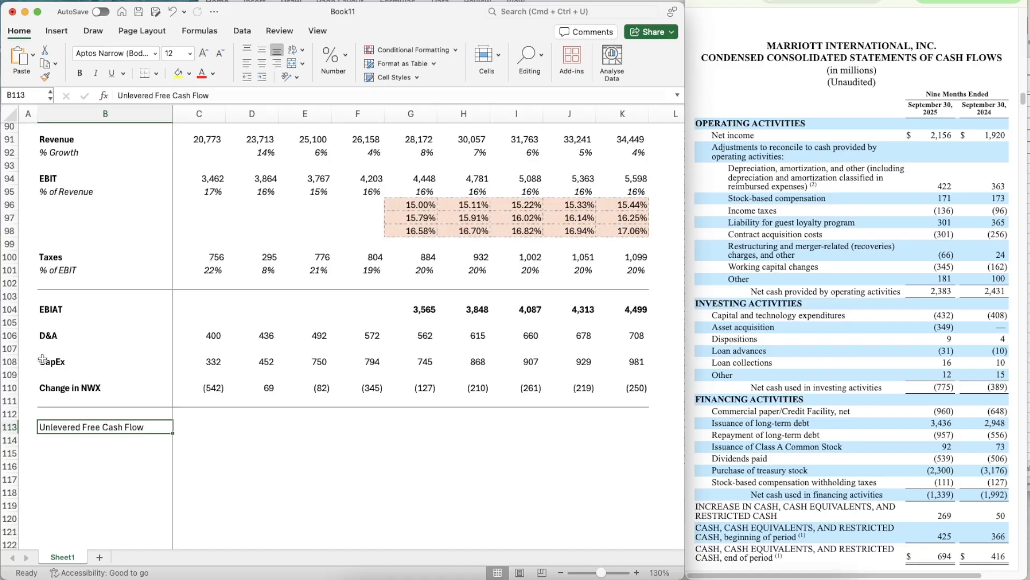
{"action": "key", "text": "super+b"}
- Calculate the first projected year's unlevered free cash flow in G113 as EBIAT plus D&A minus CapEx minus change in NWC, =G104+G106-G108-G110
{"action": "key", "text": "Right"}
{"action": "key", "text": "Right"}
{"action": "key", "text": "Right"}
{"action": "key", "text": "Right"}
{"action": "key", "text": "Right"}
{"action": "type", "text": "="}
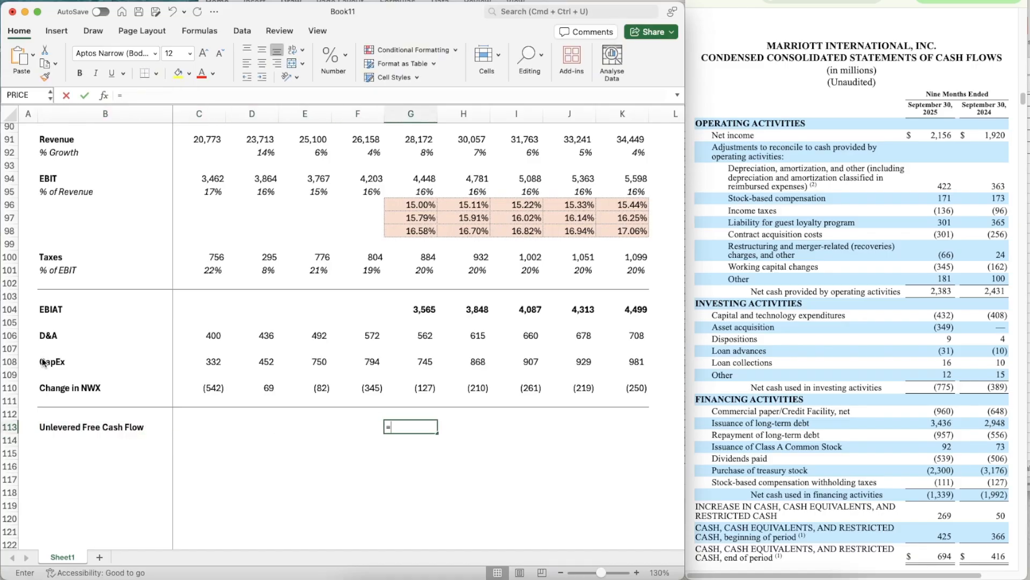
{"action": "left_click", "coordinate": [426, 309]}
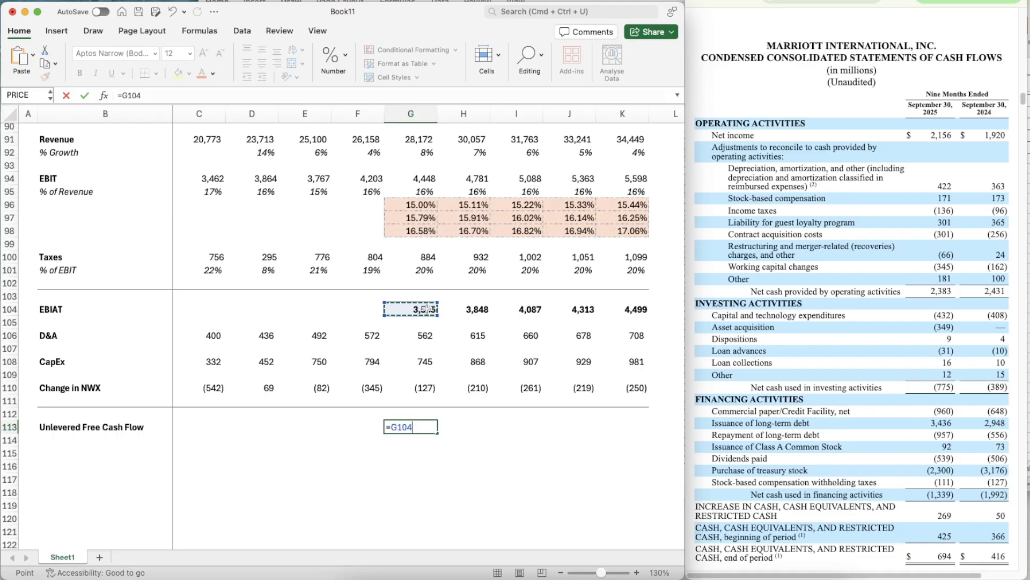
{"action": "type", "text": "+"}
{"action": "key", "text": "Up"}
{"action": "key", "text": "Up"}
{"action": "key", "text": "Up"}
{"action": "key", "text": "Up"}
{"action": "key", "text": "Up"}
{"action": "key", "text": "Up"}
{"action": "key", "text": "Up"}
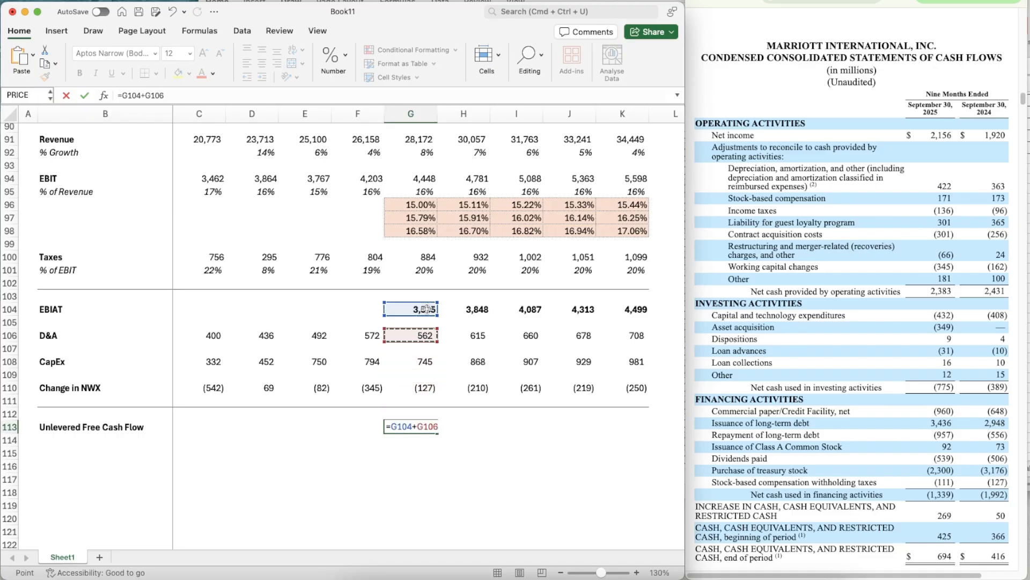
{"action": "type", "text": "-"}
{"action": "key", "text": "Up"}
{"action": "key", "text": "Up"}
{"action": "key", "text": "Up"}
{"action": "key", "text": "Up"}
{"action": "key", "text": "Up"}
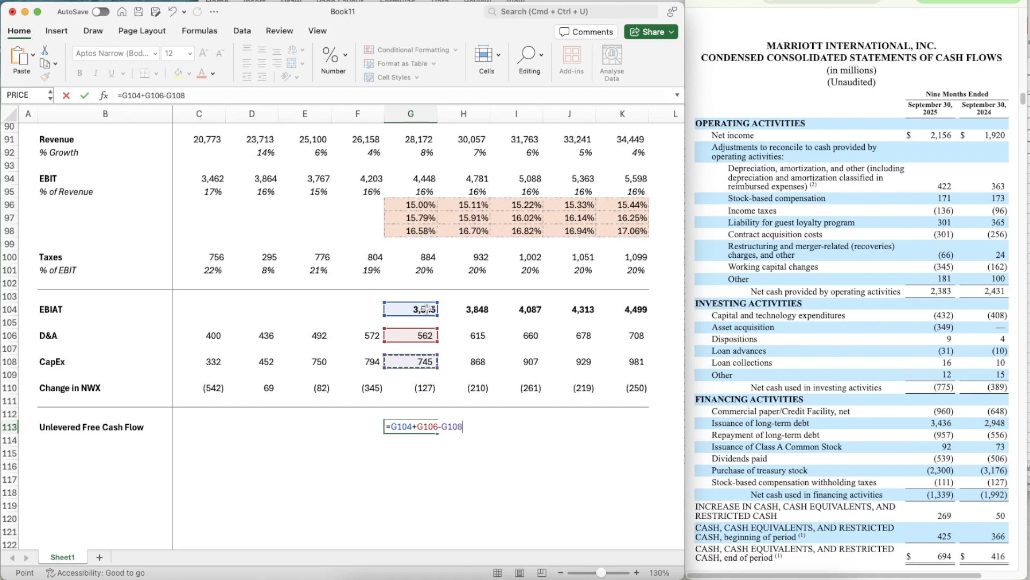
{"action": "type", "text": "-"}
{"action": "key", "text": "Up"}
{"action": "key", "text": "Up"}
{"action": "key", "text": "Up"}
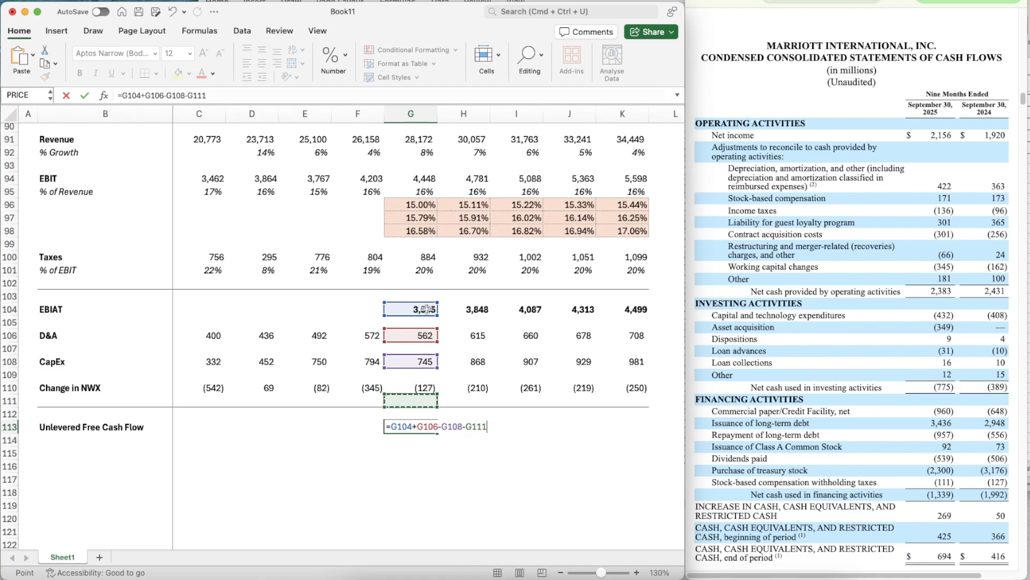
{"action": "key", "text": "Return"}
{"action": "key", "text": "Up"}
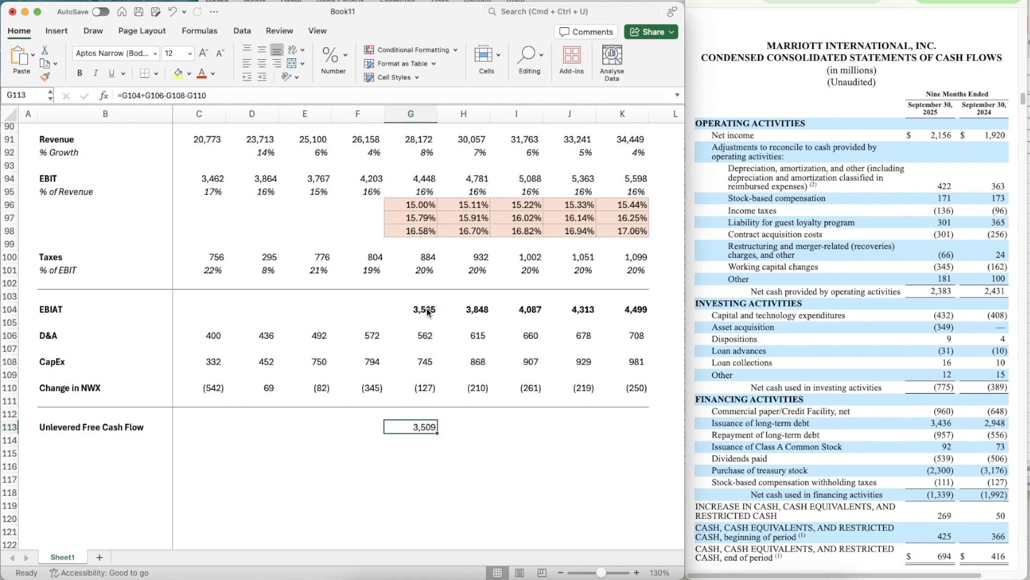
- Bold the unlevered free cash flow in G113 and copy its formula across the projected years to K113
{"action": "key", "text": "super+b"}
{"action": "key", "text": "super+c"}
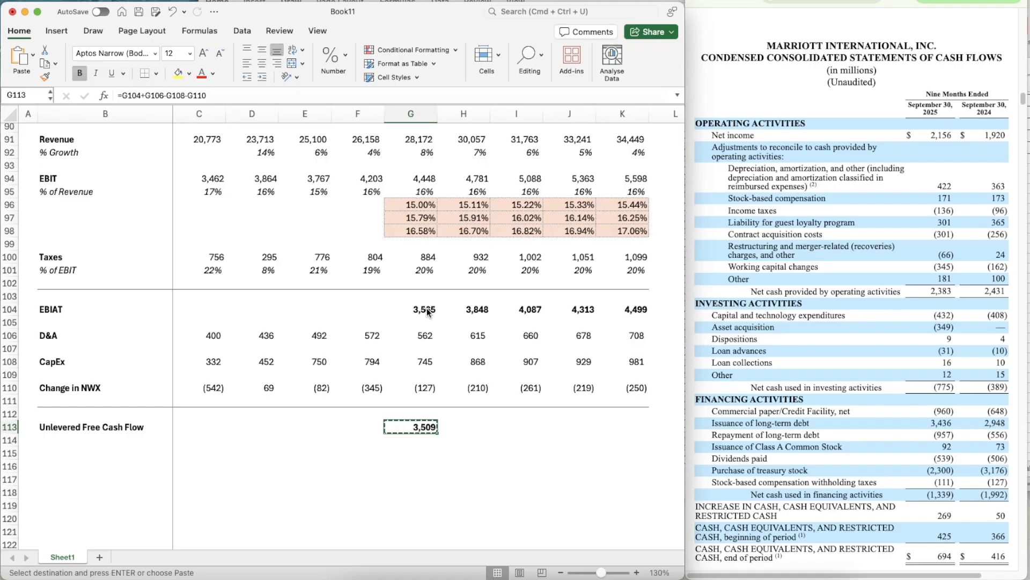
{"action": "key", "text": "shift+Right"}
{"action": "key", "text": "shift+Right"}
{"action": "key", "text": "shift+Right"}
{"action": "key", "text": "shift+Right"}
{"action": "key", "text": "super+v"}
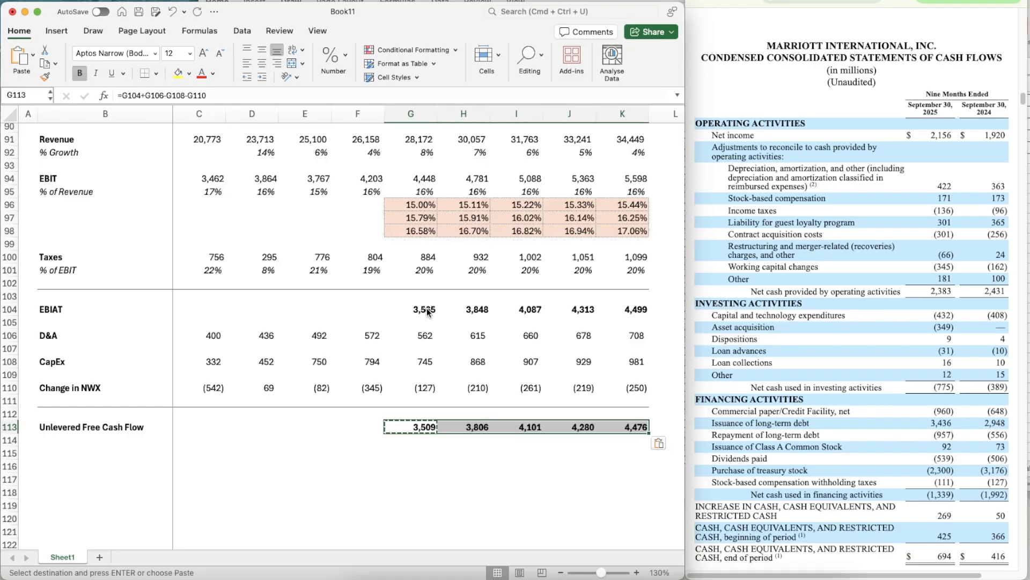
{"action": "key", "text": "Escape"}
- Label B114 "Present Value of UFCF" directly under the unlevered free cash flow row
{"action": "scroll", "coordinate": [435, 435], "scroll_direction": "down", "scroll_amount": 5}
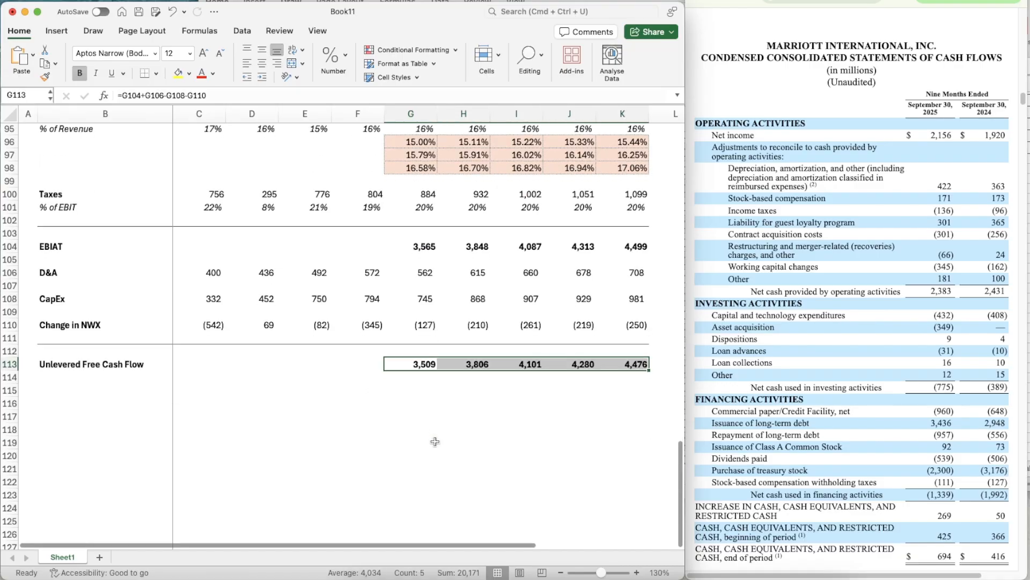
{"action": "left_click", "coordinate": [145, 408]}
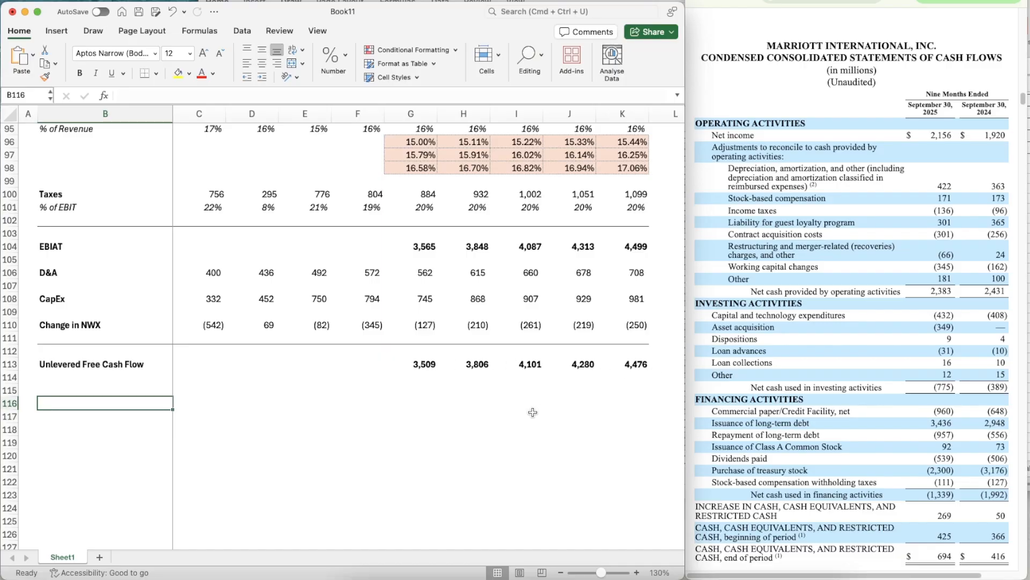
{"action": "left_click", "coordinate": [63, 382]}
{"action": "type", "text": "Pres"}
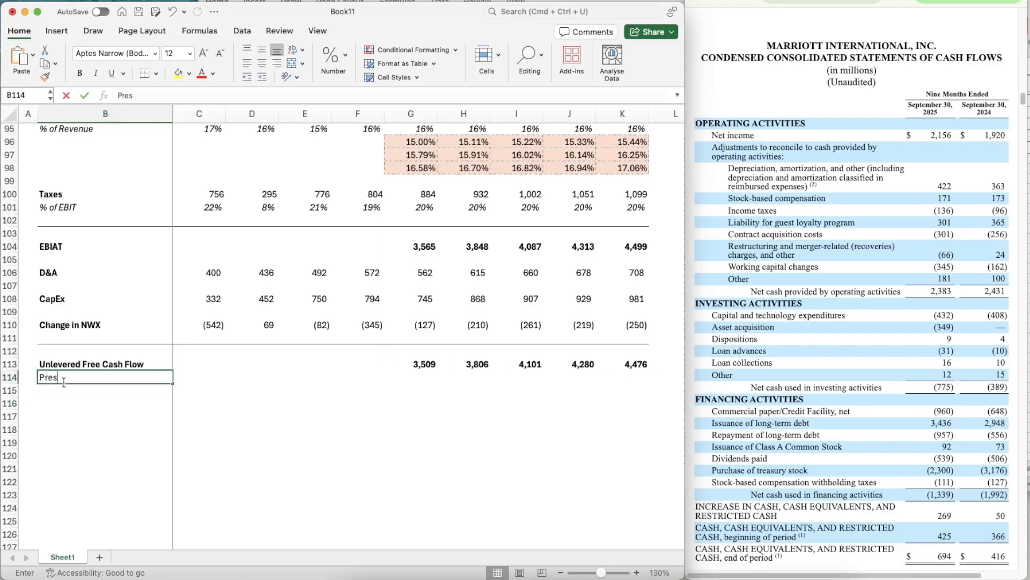
{"action": "type", "text": "ent Value o"}
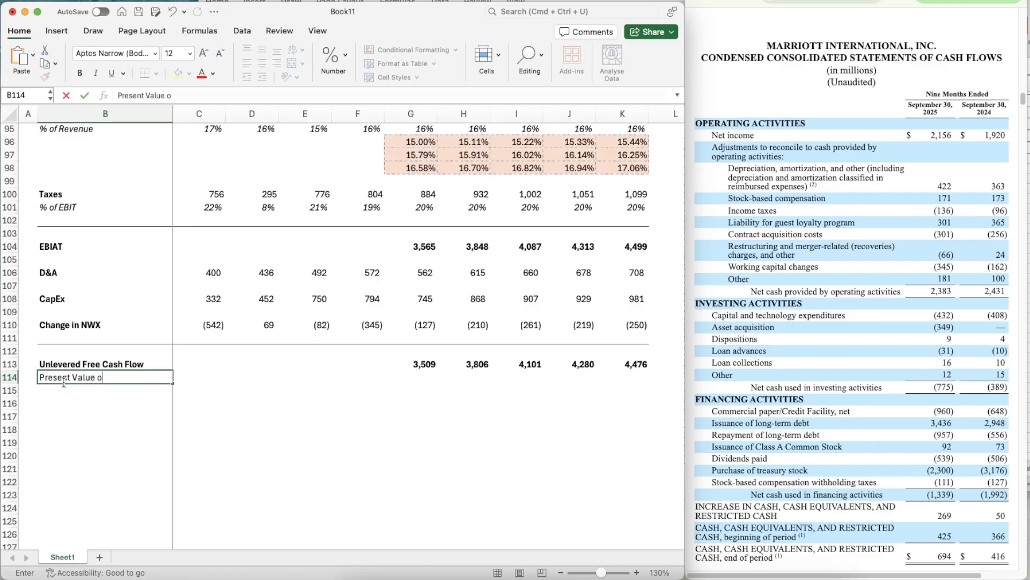
{"action": "type", "text": "f UF"}
{"action": "key", "text": "BackSpace"}
{"action": "type", "text": "UFCF"}
{"action": "key", "text": "Return"}
{"action": "scroll", "coordinate": [268, 403], "scroll_direction": "down", "scroll_amount": 1}
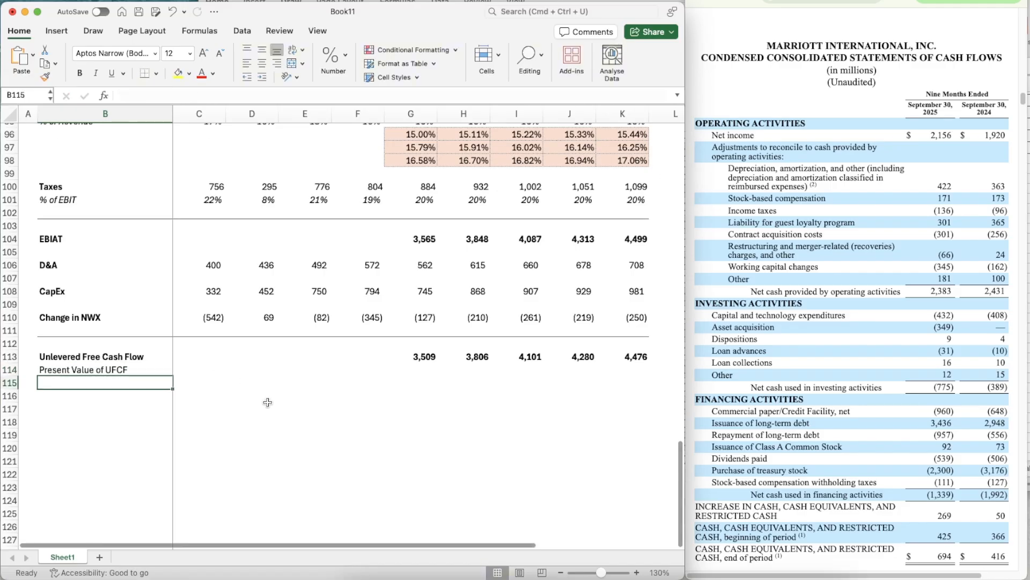
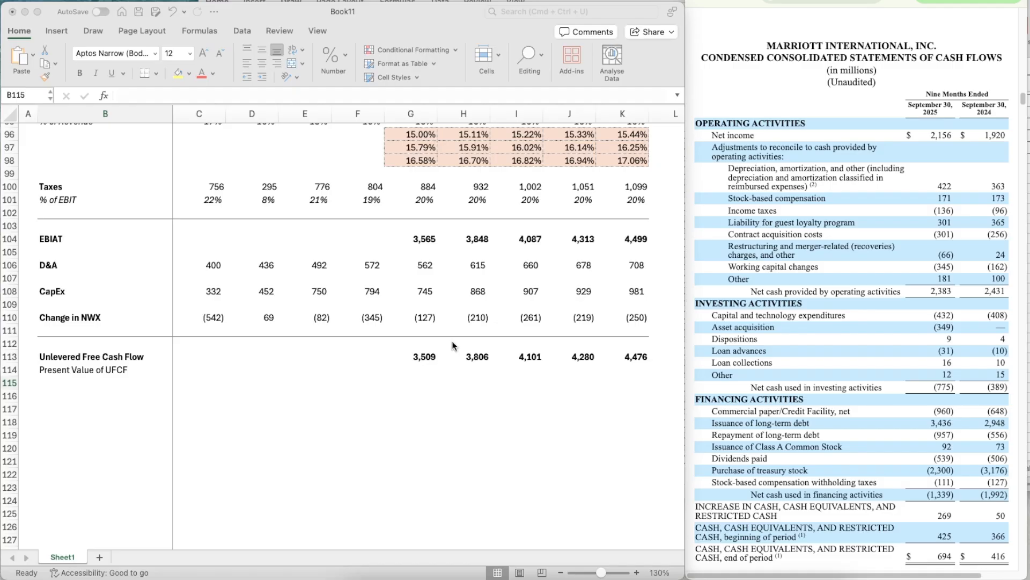
- Correct the working capital label in cell B110 to read Change in NWC
{"action": "left_click", "coordinate": [104, 317]}
{"action": "double_click", "coordinate": [107, 317]}
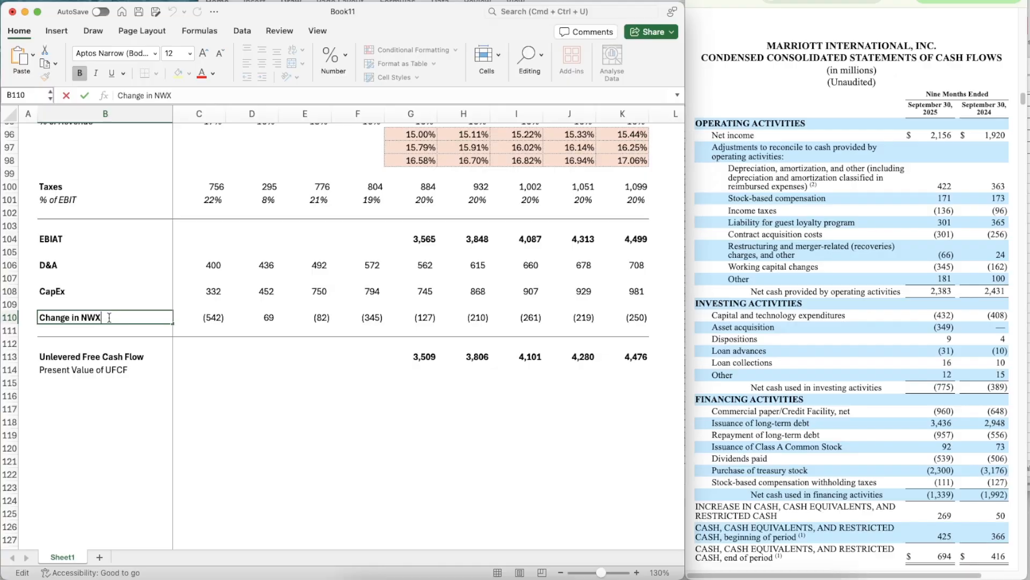
{"action": "key", "text": "BackSpace"}
{"action": "type", "text": "C"}
{"action": "key", "text": "Return"}
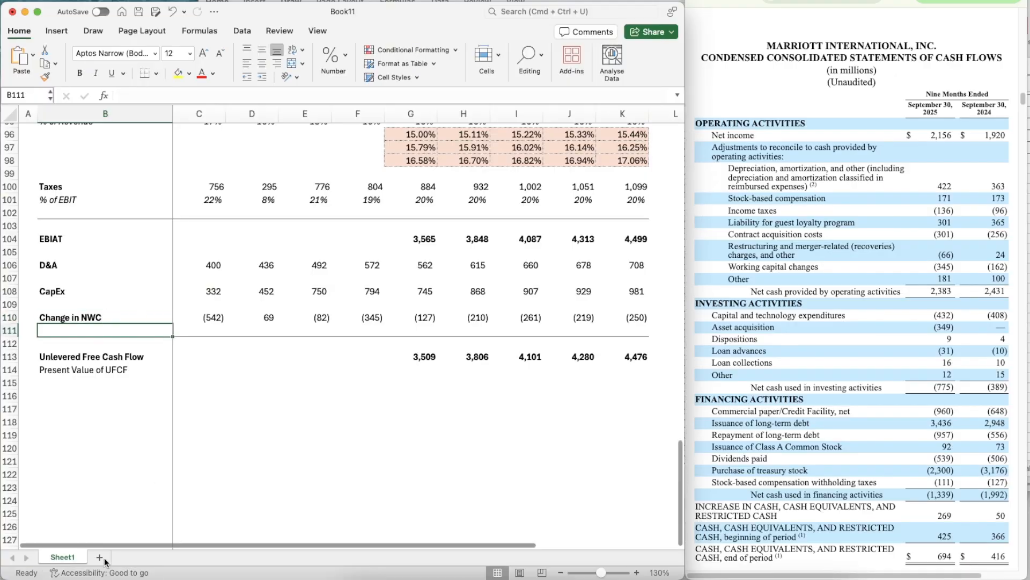
- Add a new worksheet with a narrower column A, a wider column B and its gridlines hidden
{"action": "left_click", "coordinate": [102, 557]}
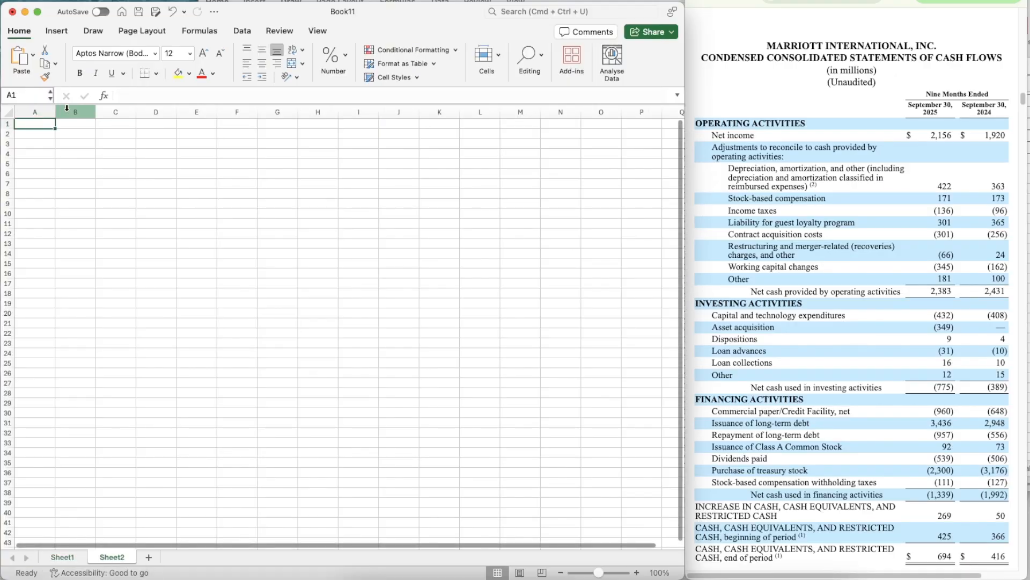
{"action": "left_click_drag", "start_coordinate": [55, 111], "coordinate": [130, 111]}
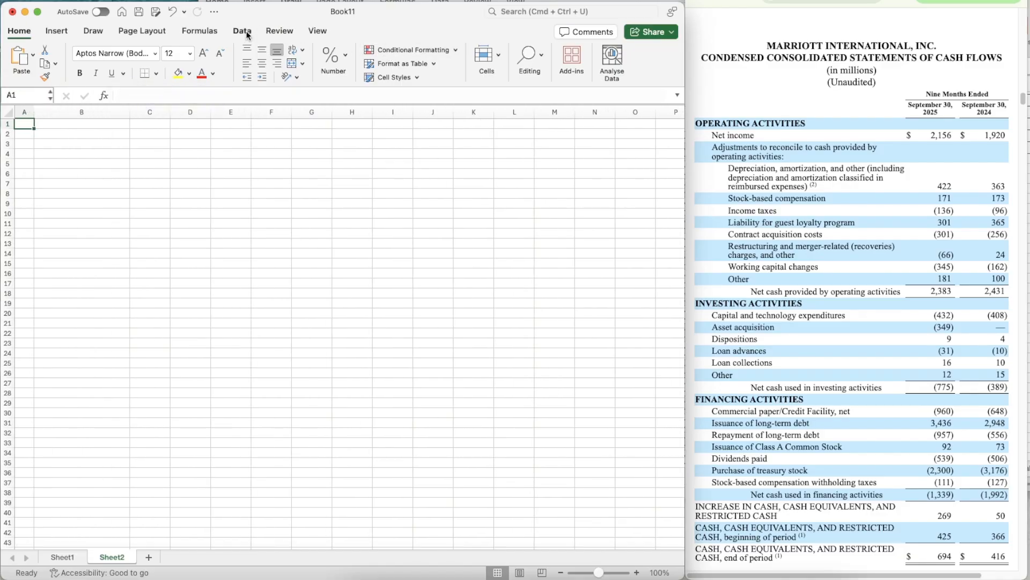
{"action": "left_click", "coordinate": [156, 31]}
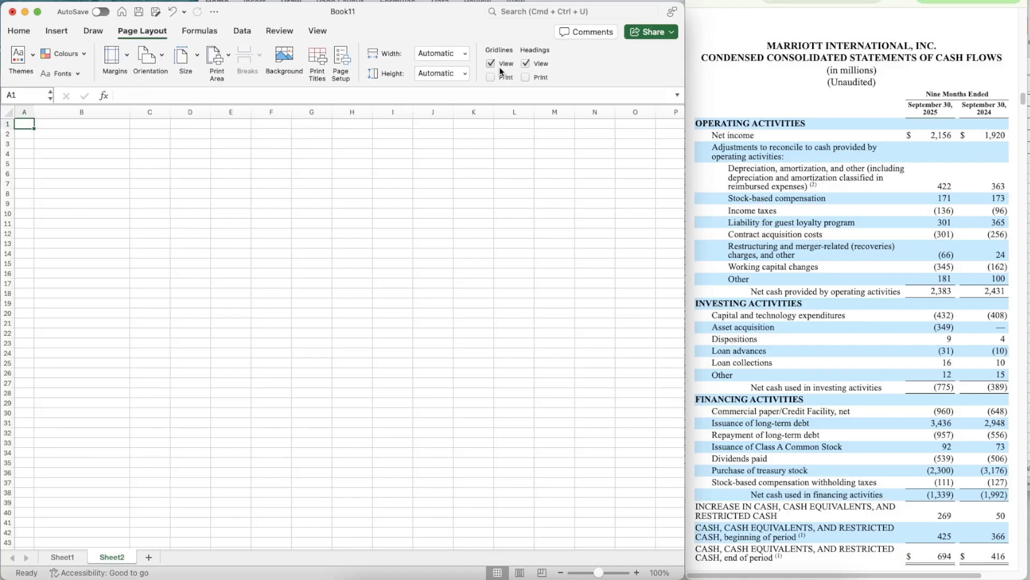
{"action": "left_click", "coordinate": [491, 64]}
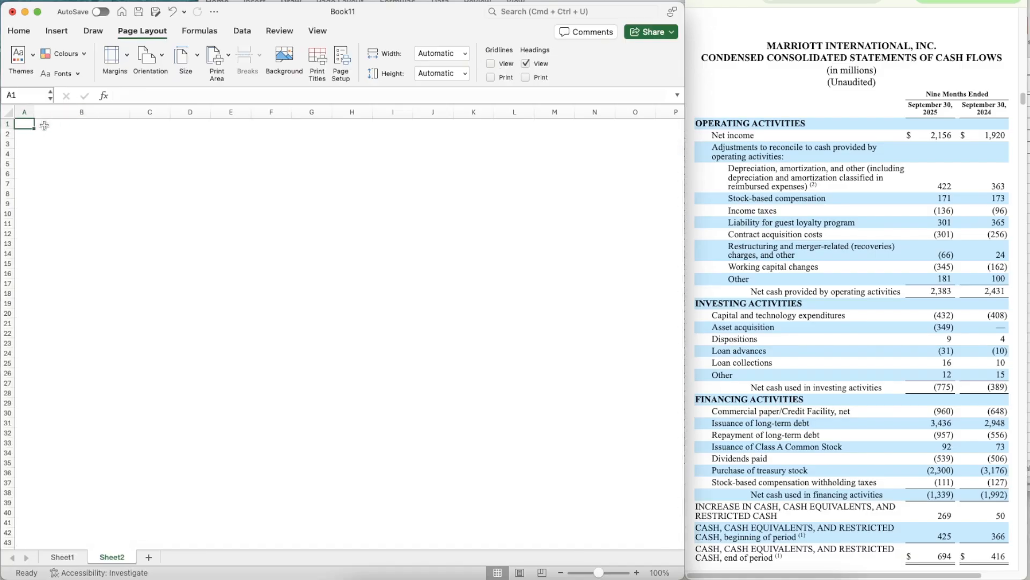
- Enter the ticker MAR in cell A1 of the new sheet
{"action": "type", "text": "MAR"}
{"action": "key", "text": "Return"}
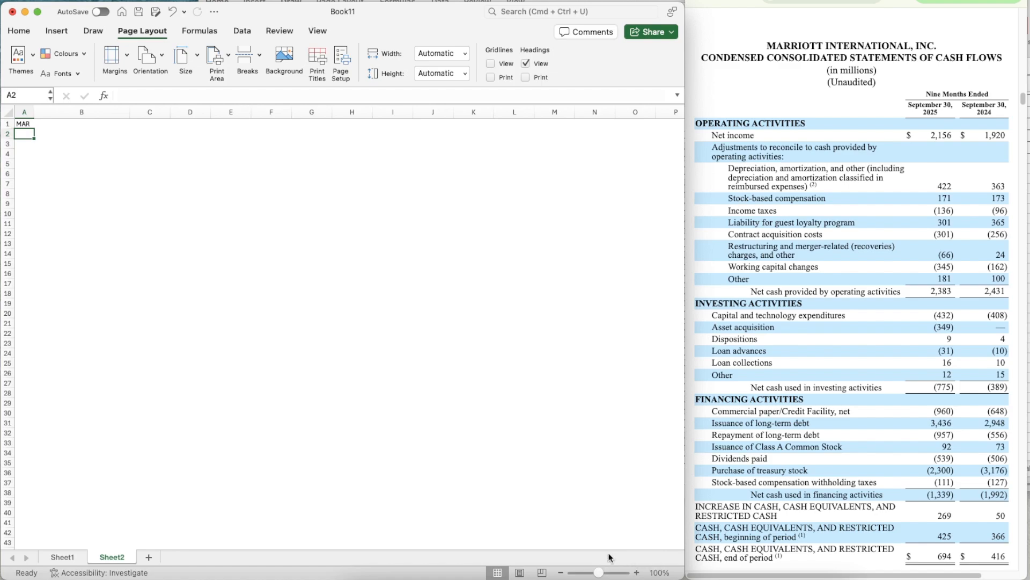
{"action": "left_click", "coordinate": [637, 573]}
{"action": "left_click", "coordinate": [637, 572]}
{"action": "left_click", "coordinate": [636, 572]}
{"action": "left_click", "coordinate": [636, 573]}
{"action": "left_click", "coordinate": [637, 573]}
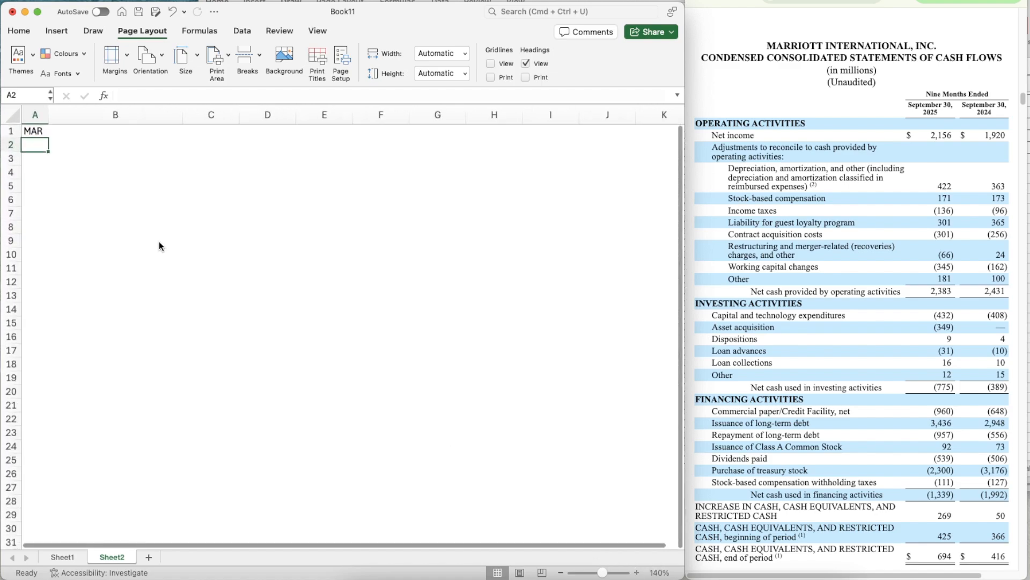
{"action": "left_click", "coordinate": [105, 127]}
{"action": "key", "text": "Down"}
{"action": "key", "text": "Down"}
{"action": "key", "text": "Left"}
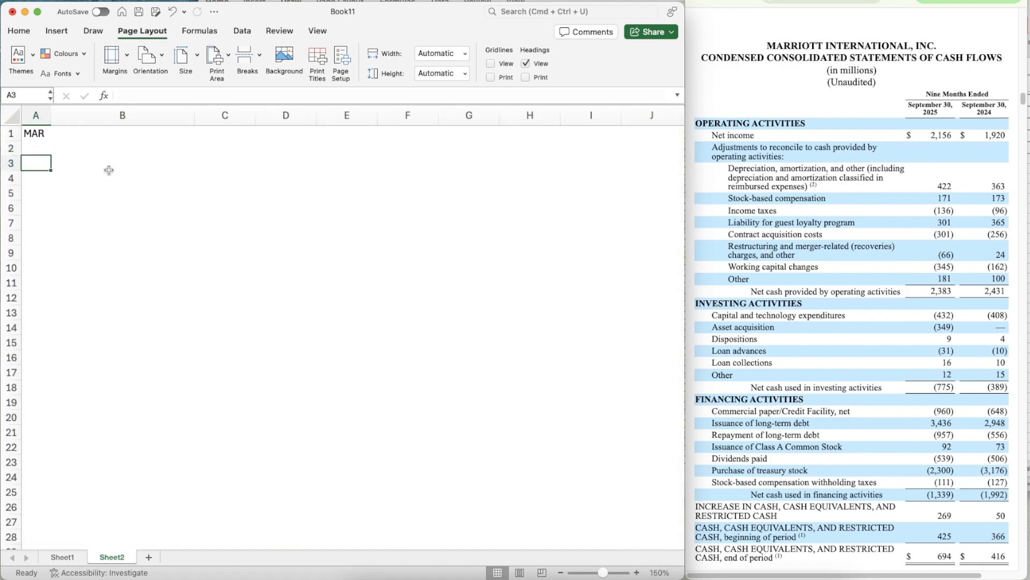
- Convert the A1 ticker to the Stocks data type, matching it to Marriott International, Inc. on the Nasdaq Stock Market
{"action": "key", "text": "Up"}
{"action": "key", "text": "Up"}
{"action": "left_click", "coordinate": [242, 31]}
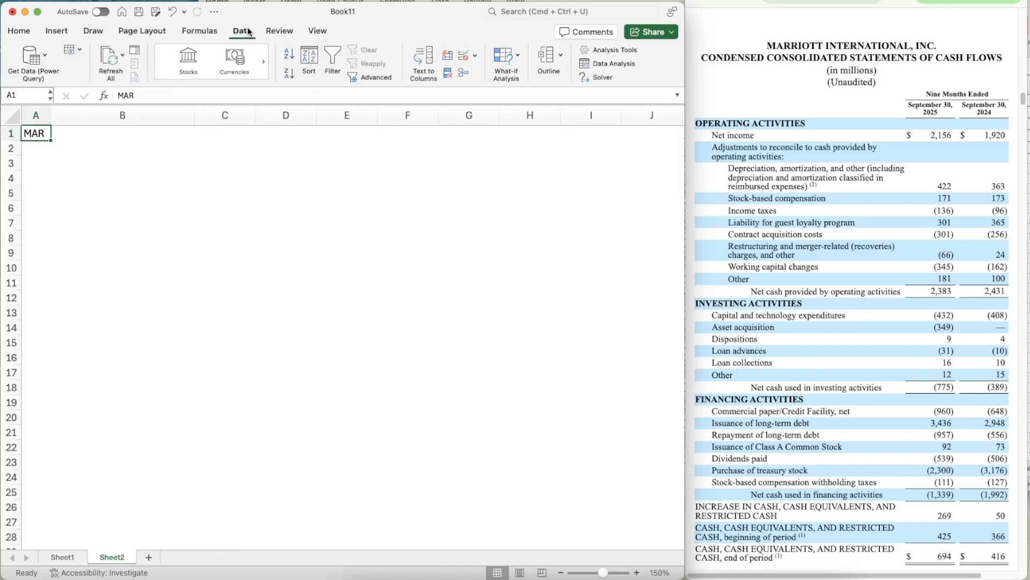
{"action": "left_click", "coordinate": [182, 63]}
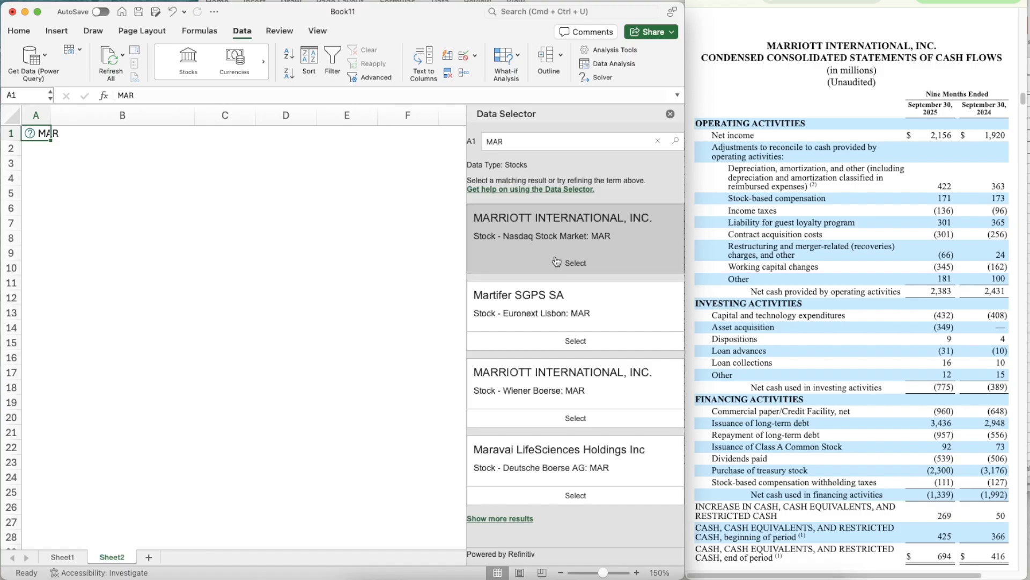
{"action": "left_click", "coordinate": [556, 262]}
- Write the text "WACC = % of Equity * Cost of Equity + % of Debt * Cost of Debt * (1-Tax Rate)" in cell B3
{"action": "left_click", "coordinate": [70, 165]}
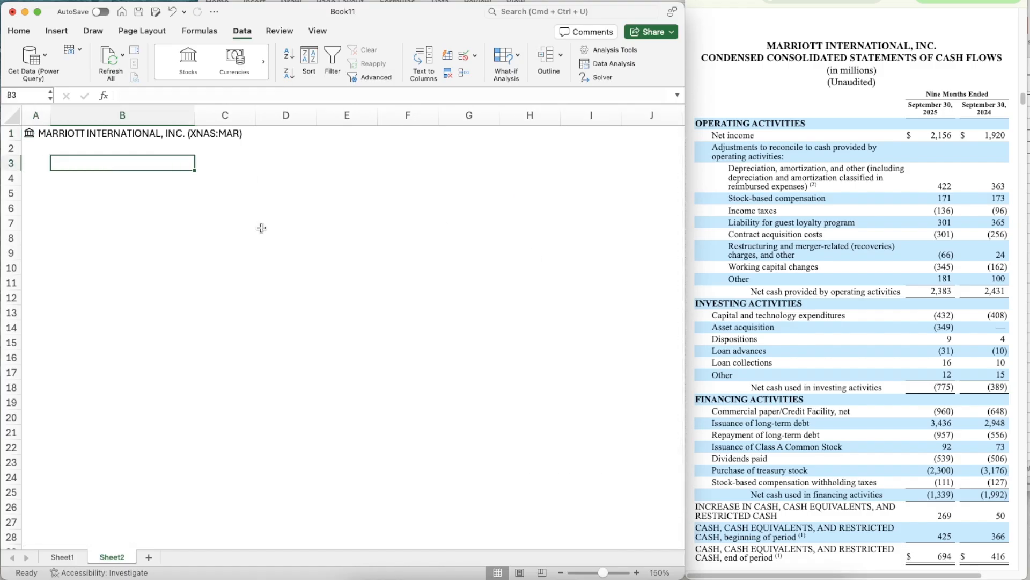
{"action": "type", "text": "WACC"}
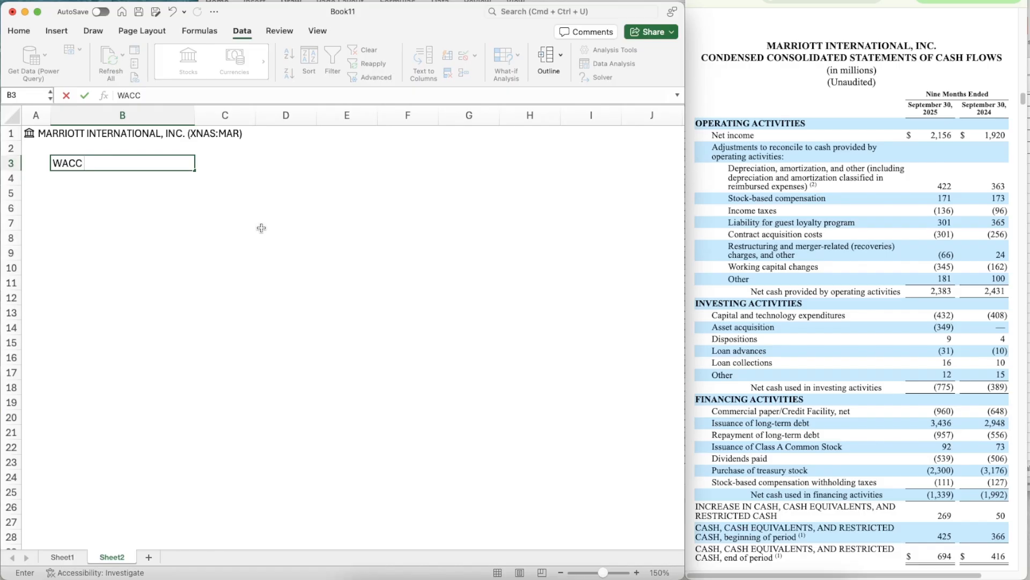
{"action": "type", "text": " = % of Equity"}
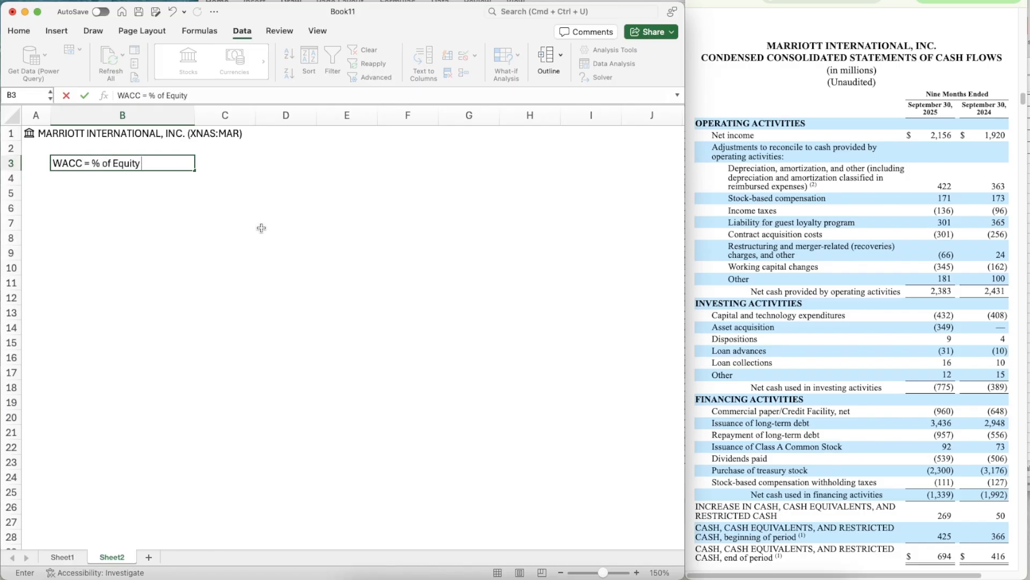
{"action": "type", "text": " * Cost of Equity _"}
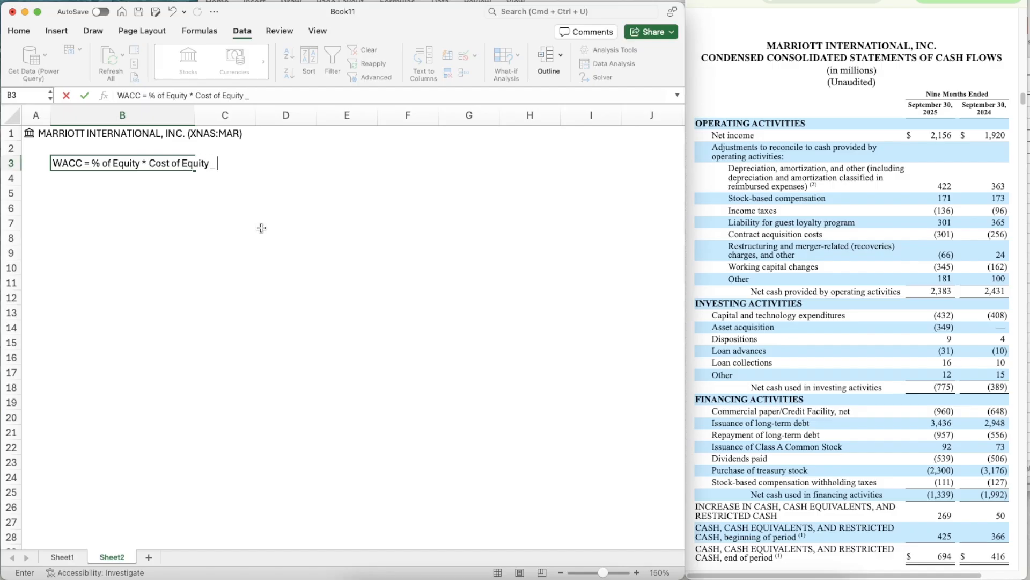
{"action": "key", "text": "BackSpace"}
{"action": "key", "text": "BackSpace"}
{"action": "type", "text": "+ % of Dbe"}
{"action": "key", "text": "BackSpace"}
{"action": "key", "text": "BackSpace"}
{"action": "type", "text": "ebt * Cost of Debt *"}
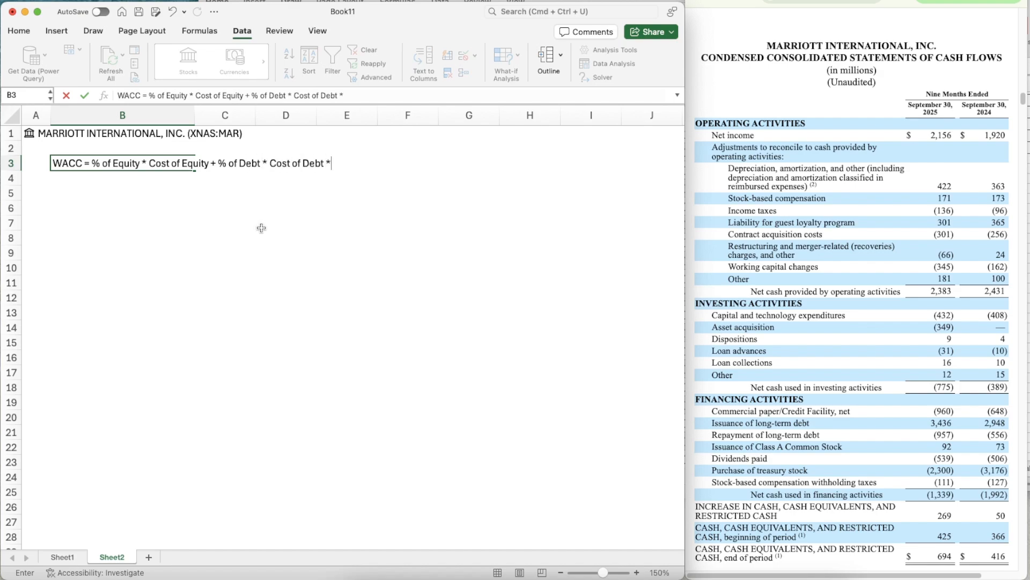
{"action": "type", "text": " (1-Tax Rate"}
{"action": "key", "text": "BackSpace"}
{"action": "key", "text": "Return"}
{"action": "key", "text": "Return"}
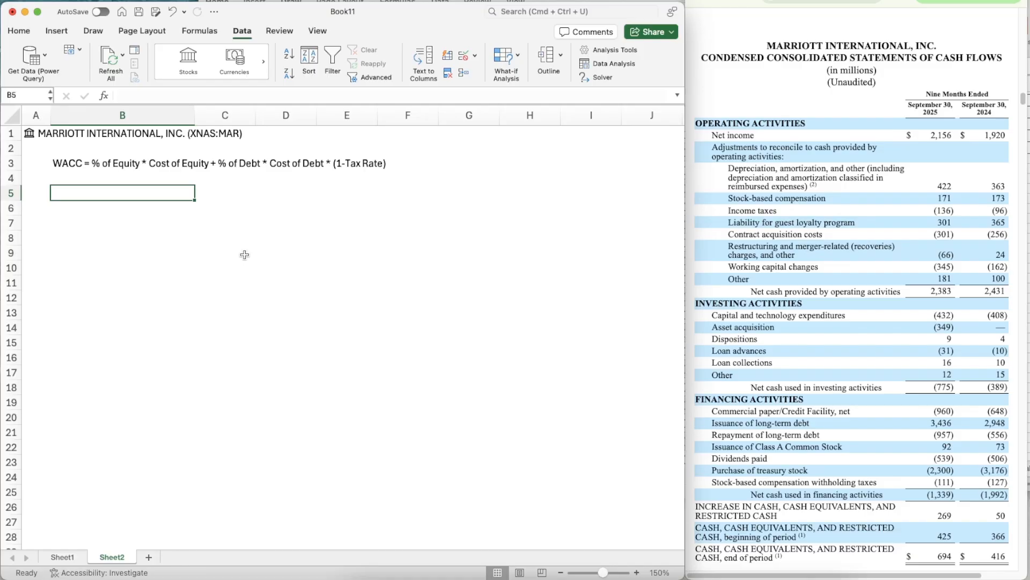
- Label cell B5 Market Cap and pull the value in millions into C5 with =A1.[Market cap]/1000000
{"action": "type", "text": "Market Cap"}
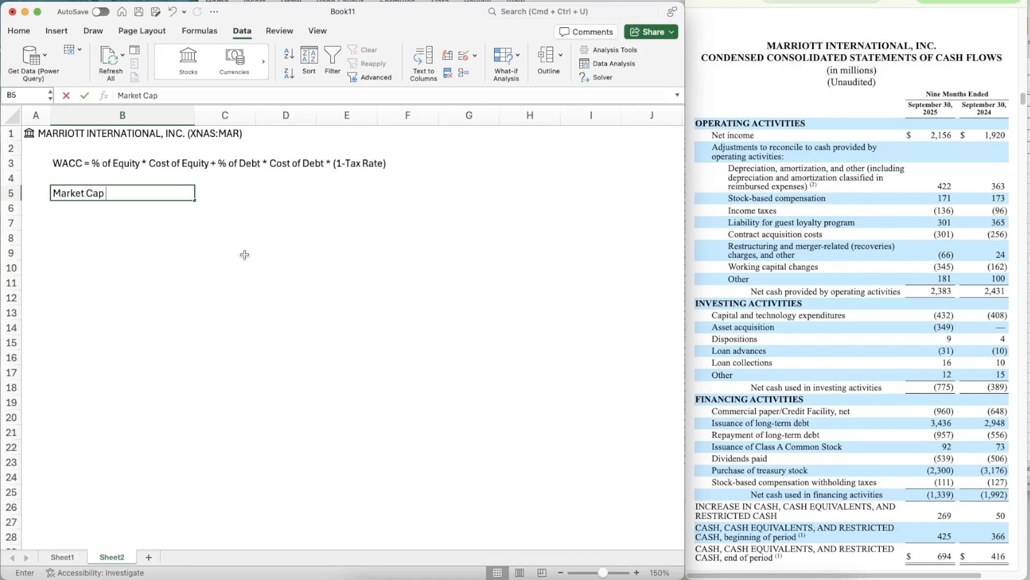
{"action": "key", "text": "Return"}
{"action": "key", "text": "Up"}
{"action": "key", "text": "Right"}
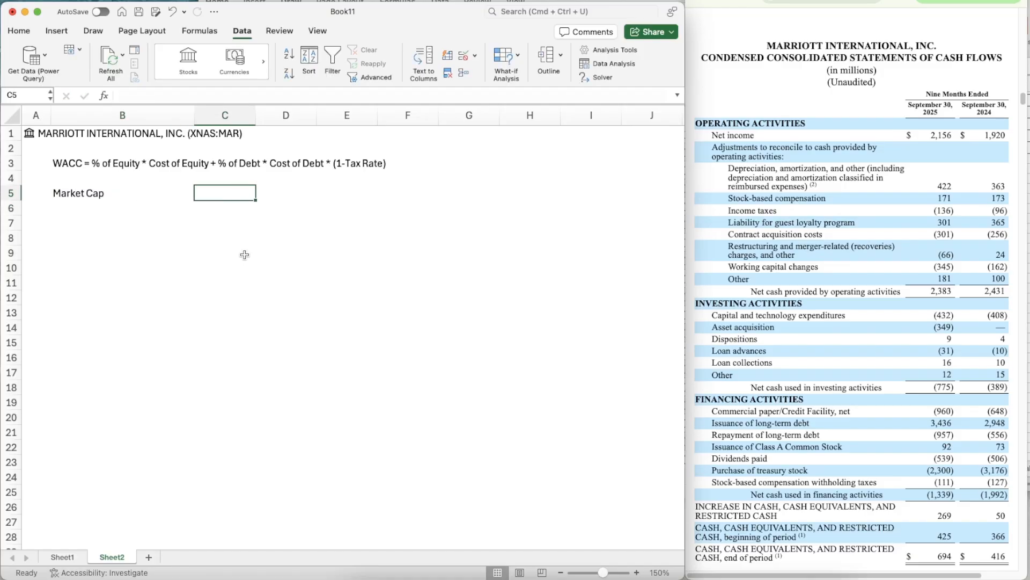
{"action": "type", "text": "=A"}
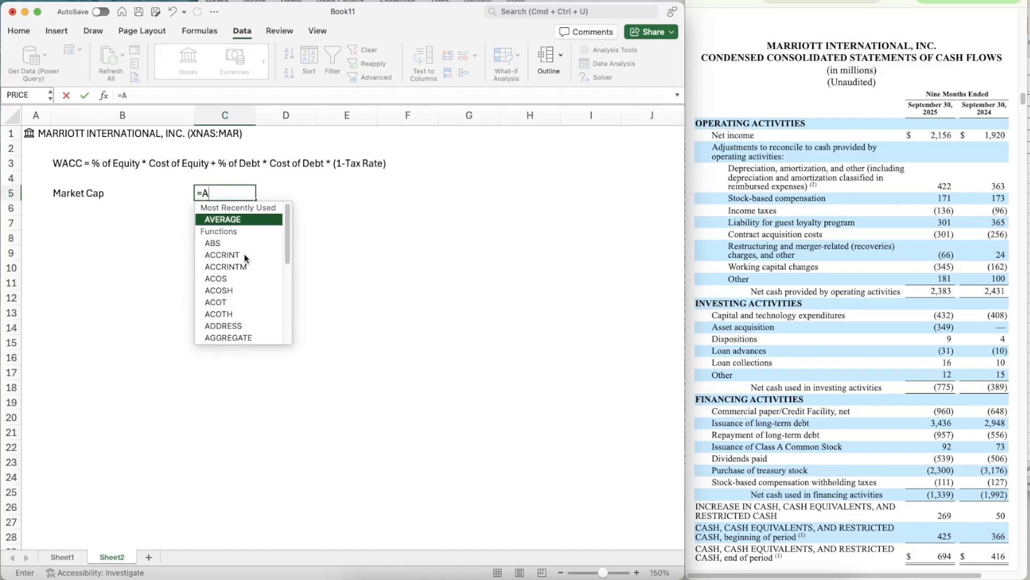
{"action": "type", "text": "1.["}
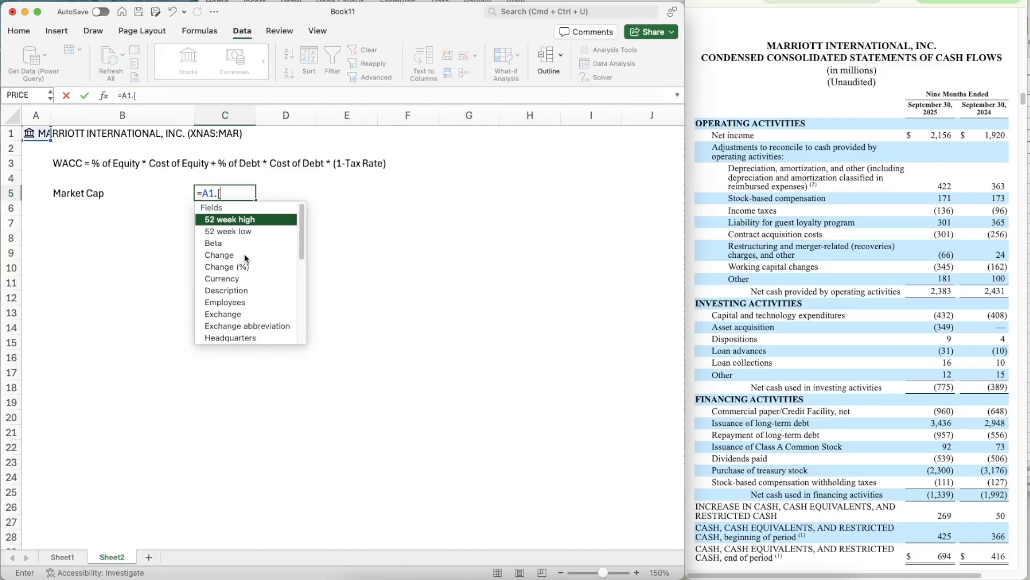
{"action": "type", "text": "Market"}
{"action": "key", "text": "Tab"}
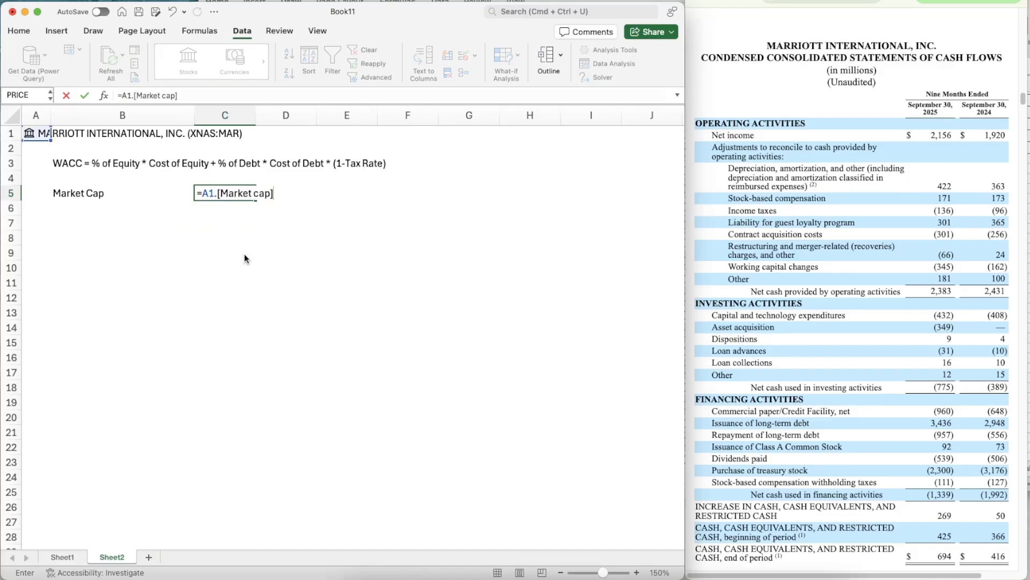
{"action": "type", "text": "/1000000"}
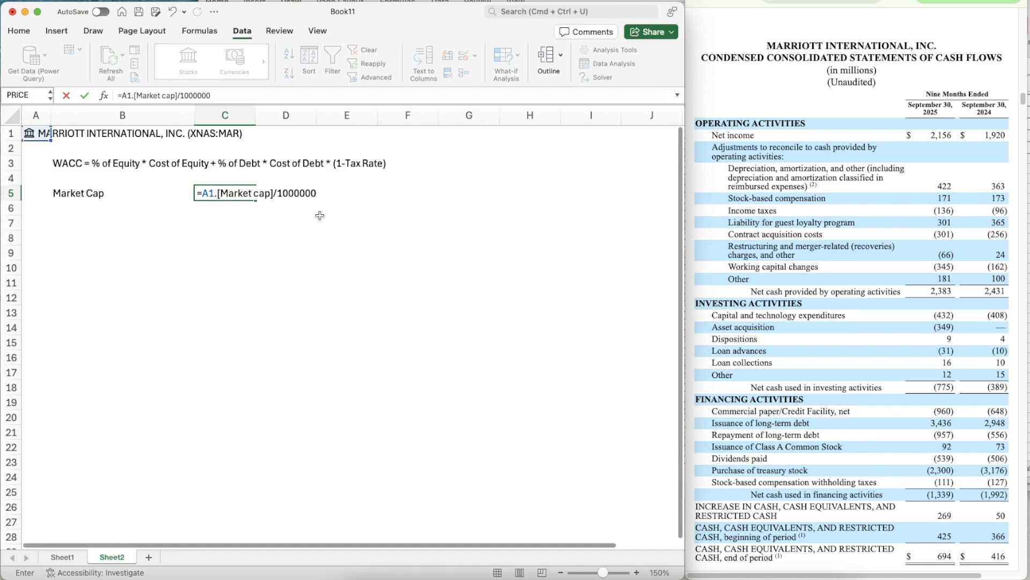
{"action": "key", "text": "Return"}
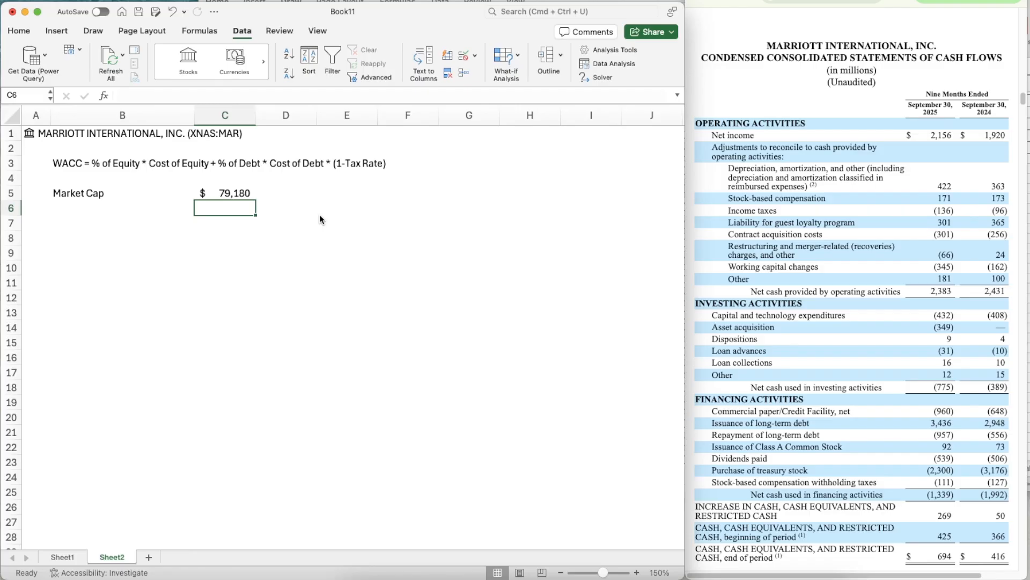
- Add the labels % of Equity in B6 and Cost of Equity in B7
{"action": "key", "text": "Left"}
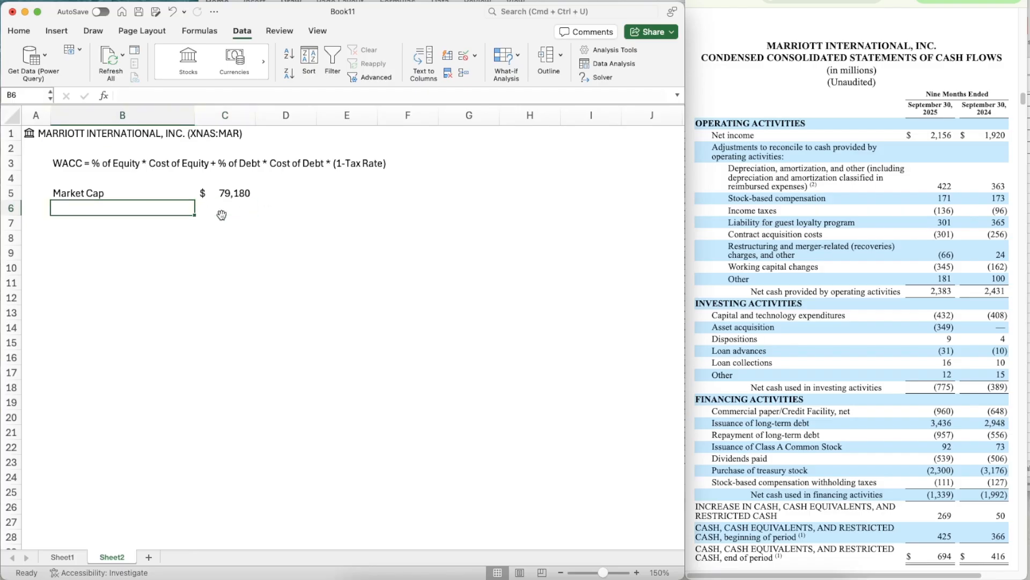
{"action": "type", "text": "% of Equity"}
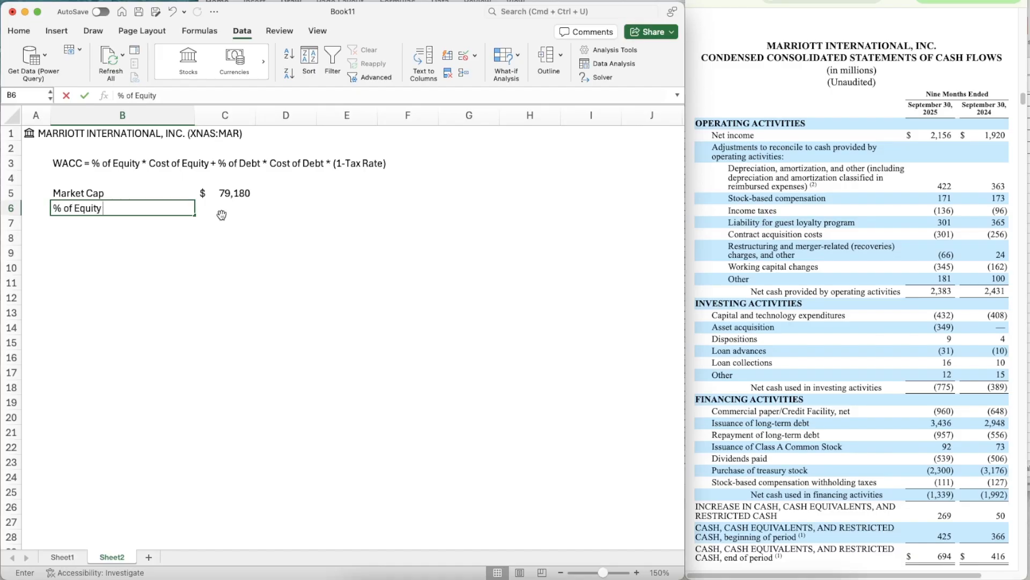
{"action": "key", "text": "Return"}
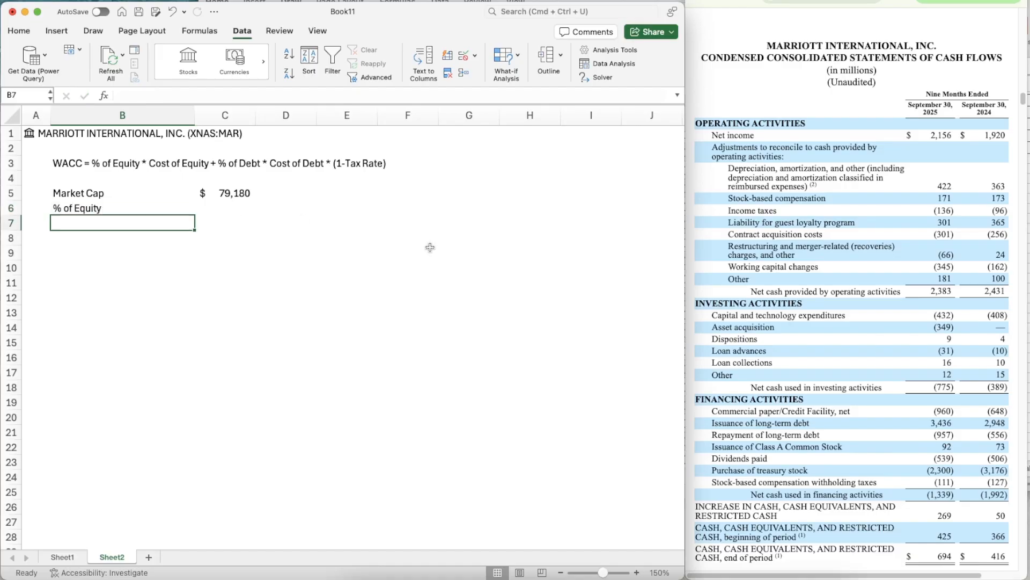
{"action": "type", "text": "Cost "}
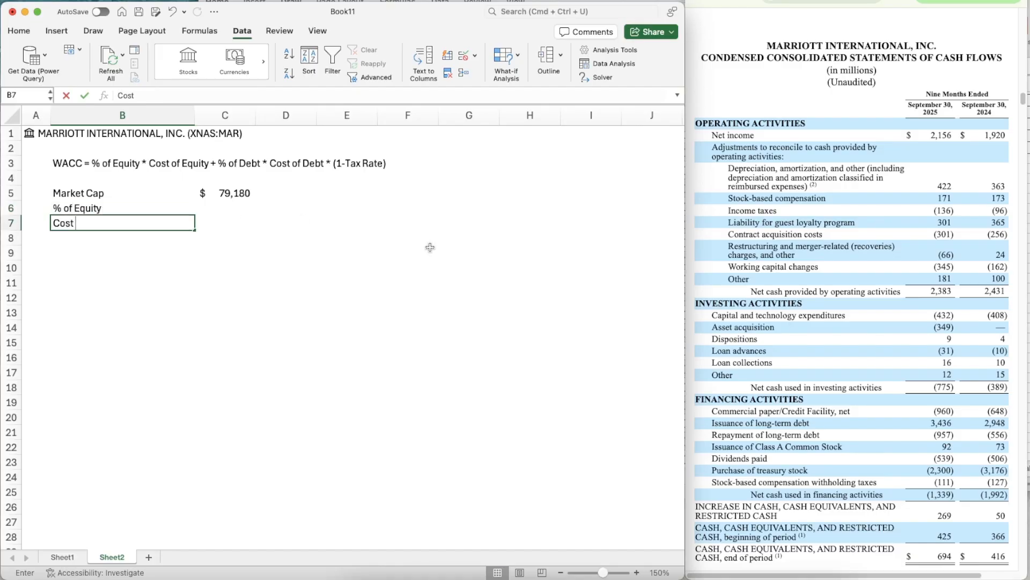
{"action": "type", "text": "of Equity"}
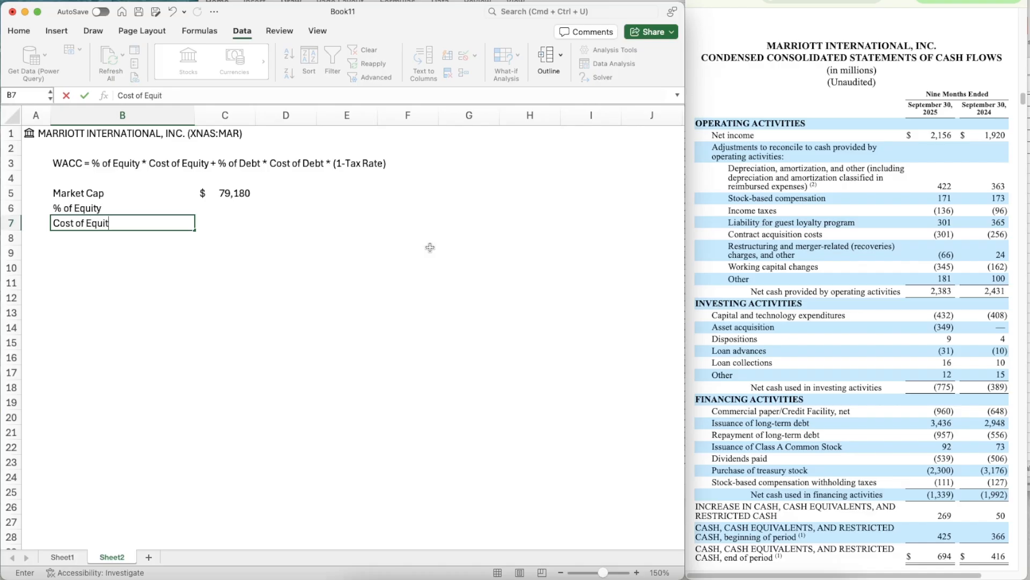
{"action": "key", "text": "Return"}
- Add the labels Risk Free Rate, Beta and Equity Risk Premium in cells B8 to B10
{"action": "type", "text": "R"}
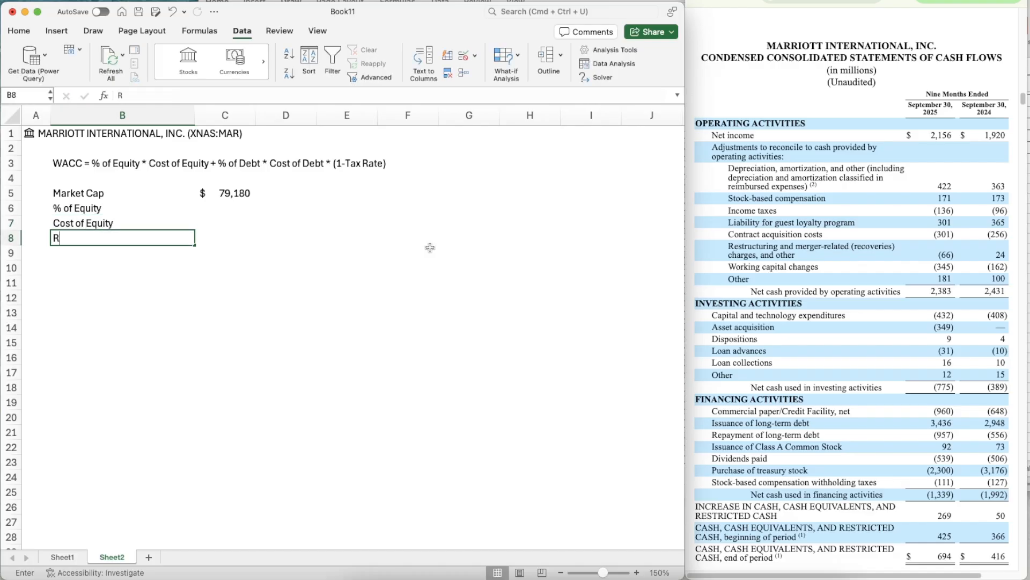
{"action": "type", "text": "isk Free Rate"}
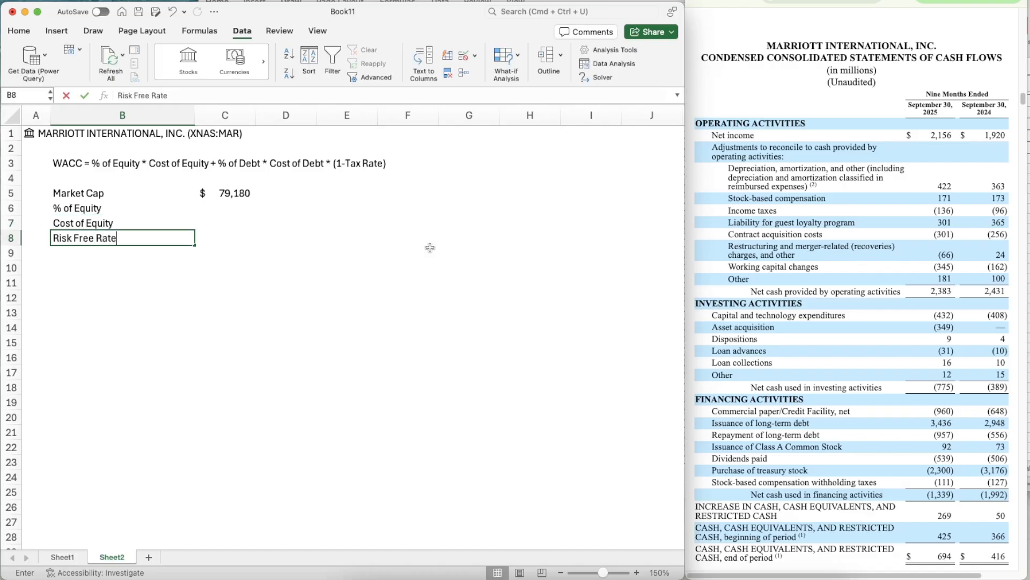
{"action": "key", "text": "Return"}
{"action": "type", "text": "Be"}
{"action": "key", "text": "BackSpace"}
{"action": "key", "text": "BackSpace"}
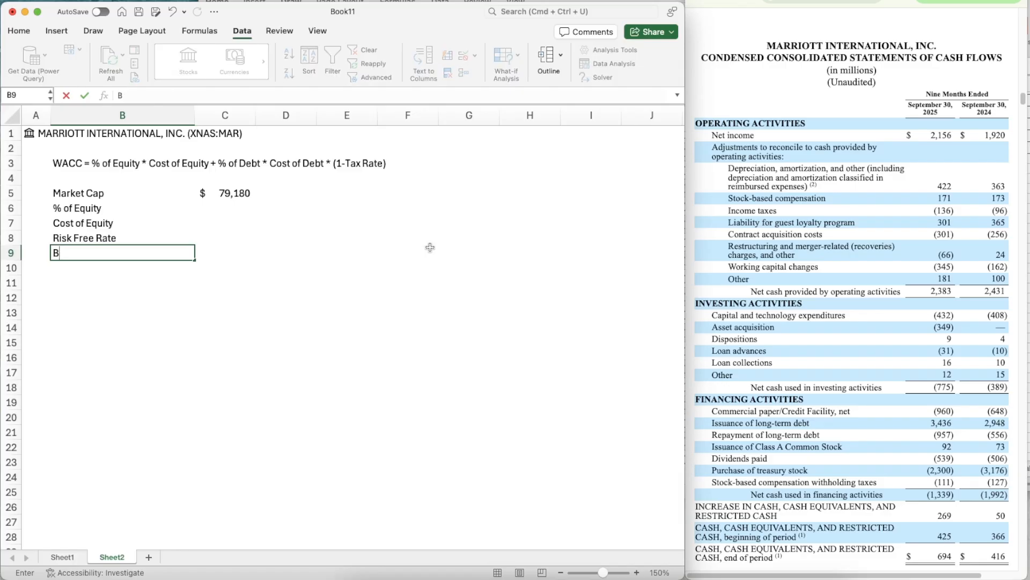
{"action": "type", "text": "Beta"}
{"action": "key", "text": "Return"}
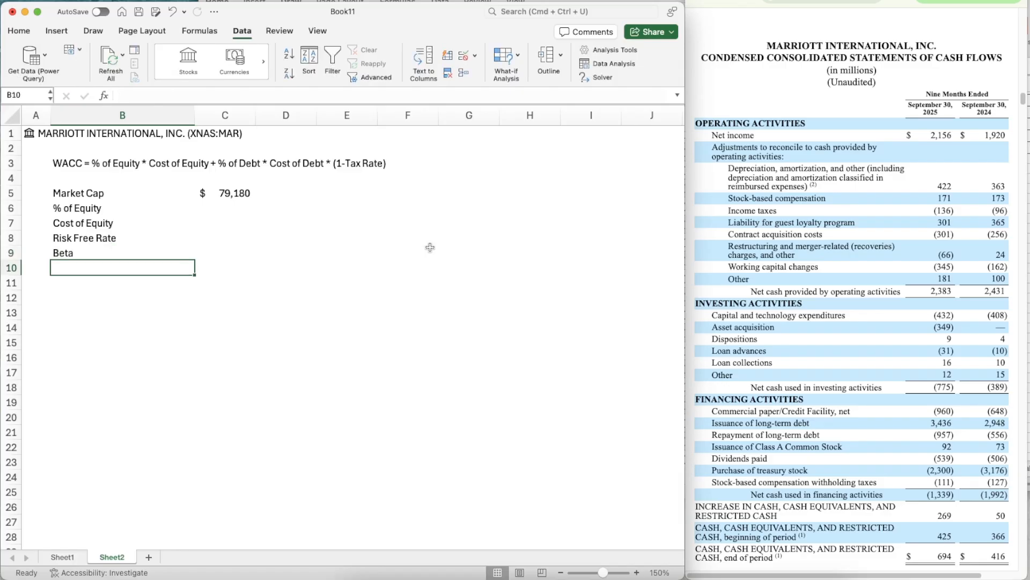
{"action": "type", "text": "Equity "}
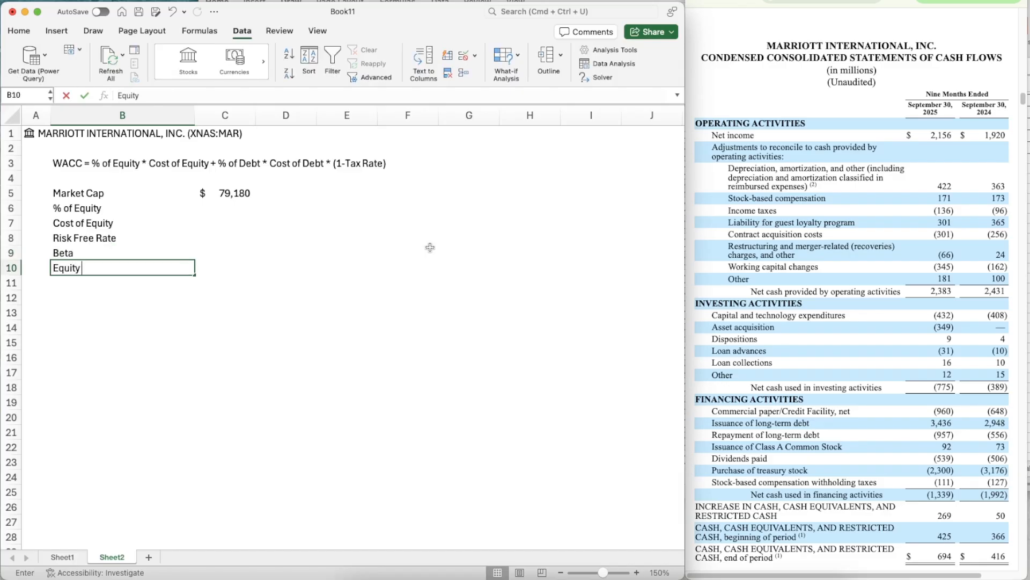
{"action": "type", "text": "Risk Premium"}
{"action": "key", "text": "Return"}
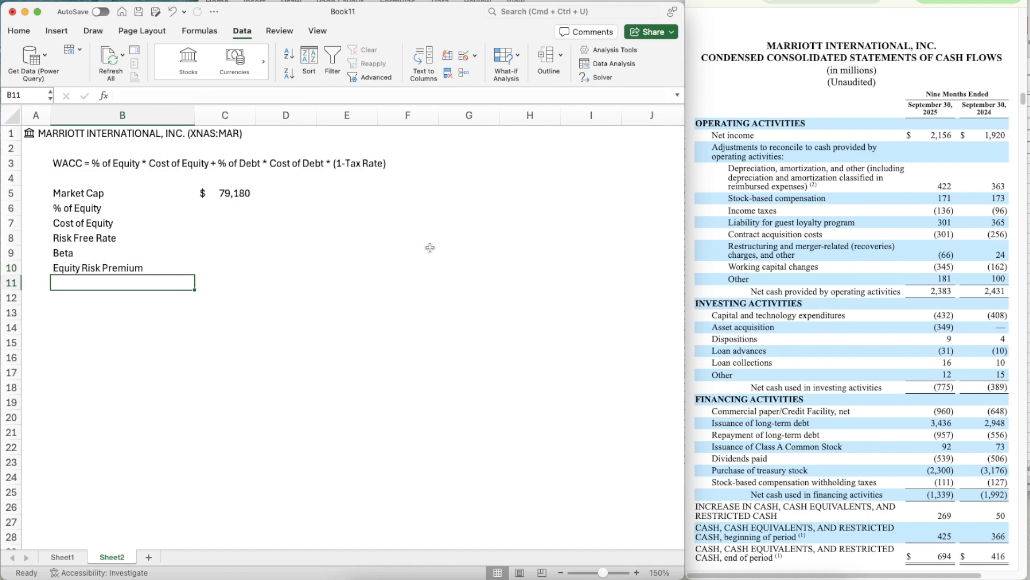
- Add the labels Debt, % of Debt, Cost of Debt and Tax Rate in cells B12 to B15
{"action": "key", "text": "Return"}
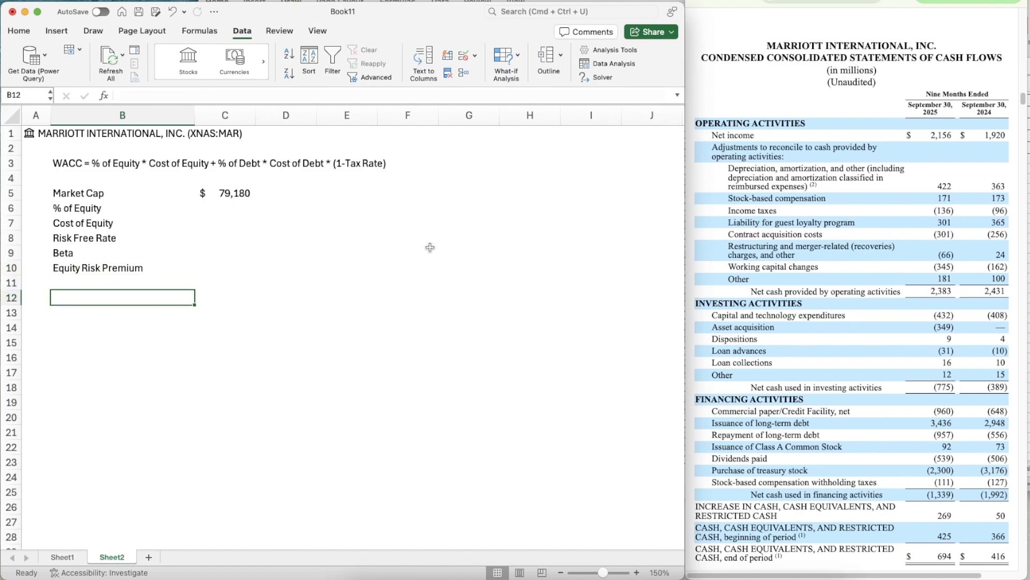
{"action": "type", "text": "Debt"}
{"action": "key", "text": "Return"}
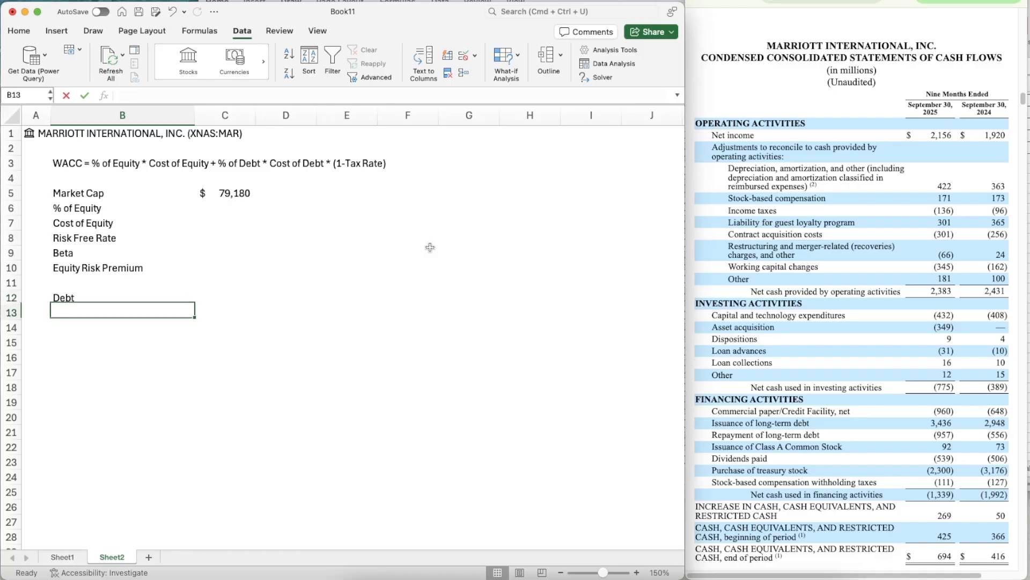
{"action": "type", "text": "% of Debt"}
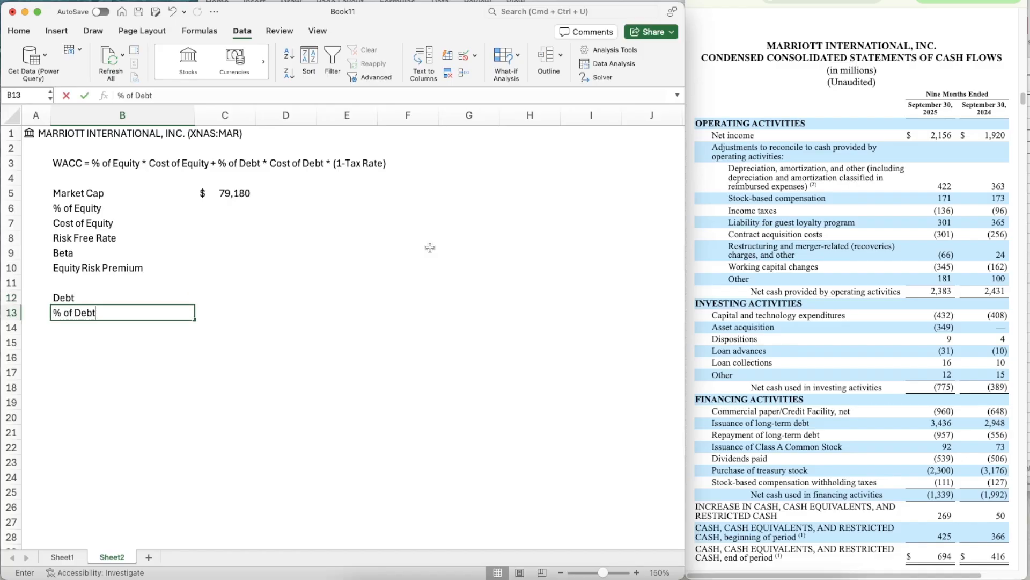
{"action": "key", "text": "Return"}
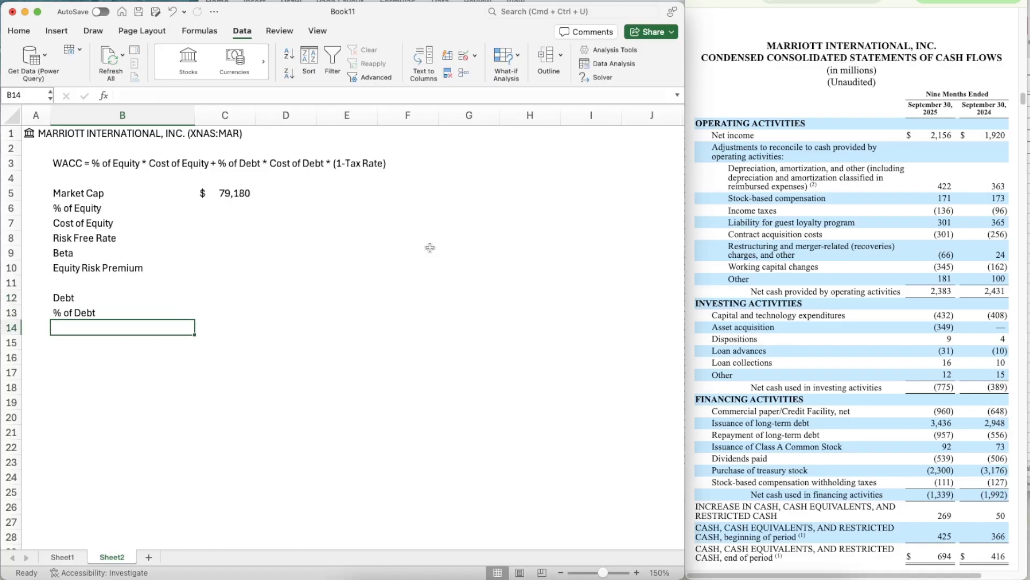
{"action": "type", "text": "Cost of Debt"}
{"action": "key", "text": "Return"}
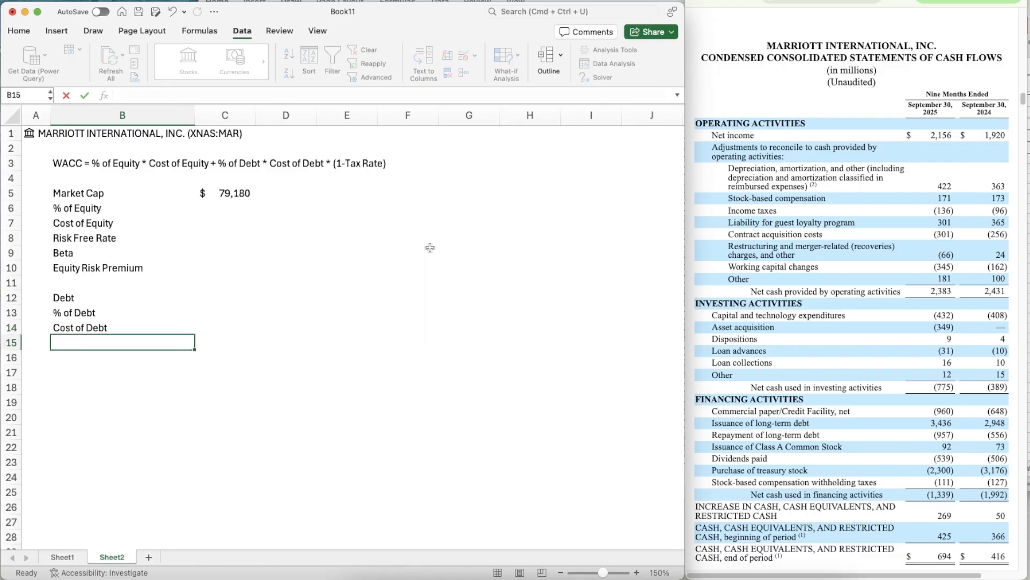
{"action": "type", "text": "Tax Rate"}
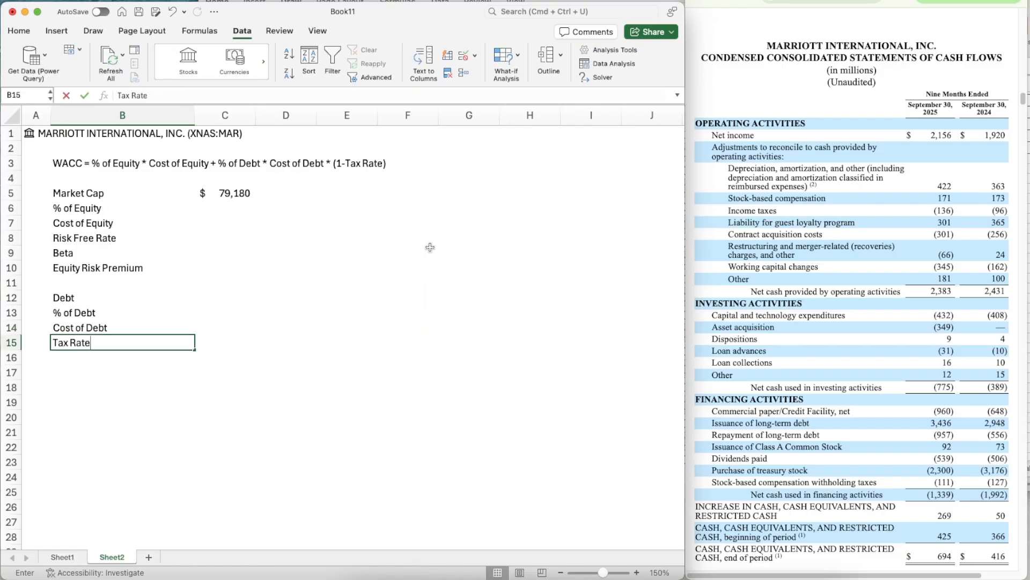
{"action": "key", "text": "Return"}
{"action": "key", "text": "Return"}
- Add the label Total in cell B17 and the label WACC in cell B19
{"action": "type", "text": "Total"}
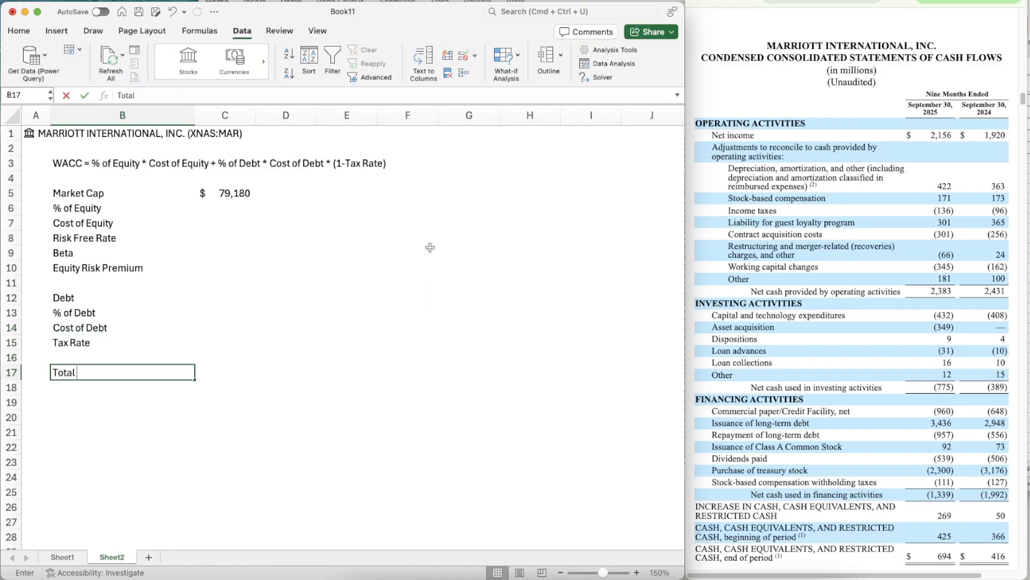
{"action": "key", "text": "Return"}
{"action": "key", "text": "Return"}
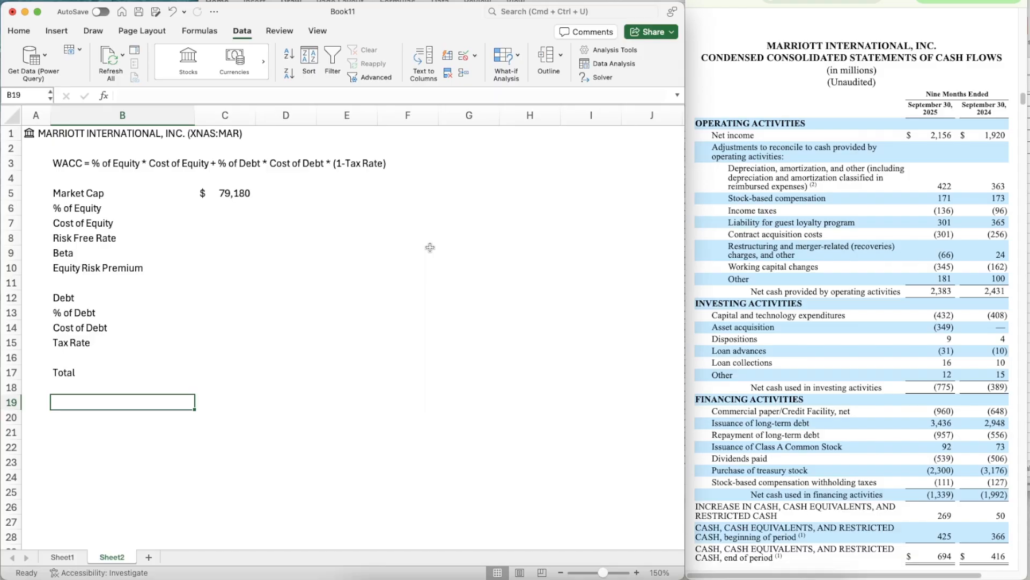
{"action": "type", "text": "WACC"}
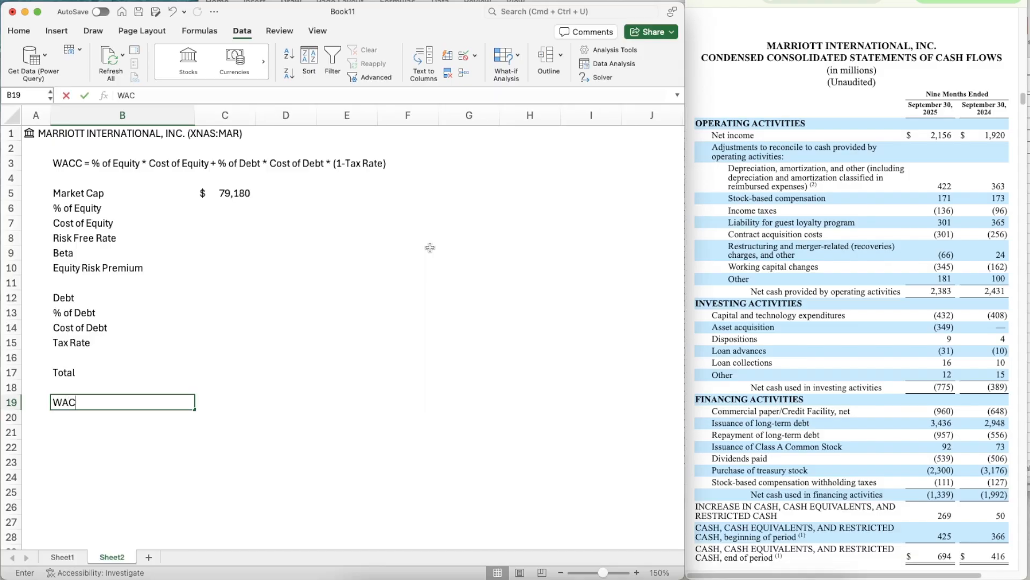
{"action": "key", "text": "Return"}
{"action": "key", "text": "Up"}
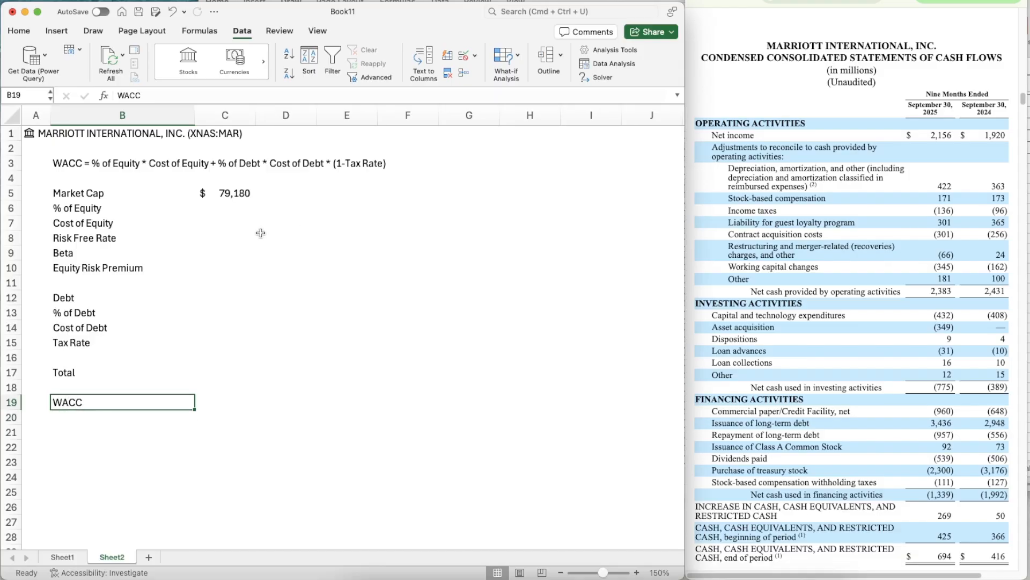
- Enter total debt in C12 as =1557+14442, adding the current portion and long-term debt from the September 30, 2025 balance sheet
{"action": "left_click", "coordinate": [215, 296]}
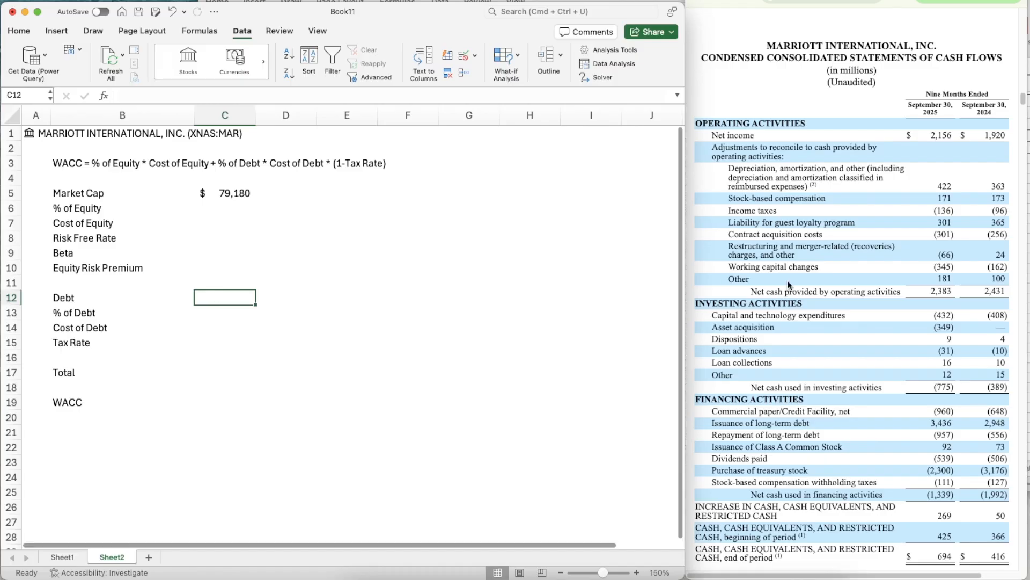
{"action": "scroll", "coordinate": [908, 224], "scroll_direction": "up", "scroll_amount": 10}
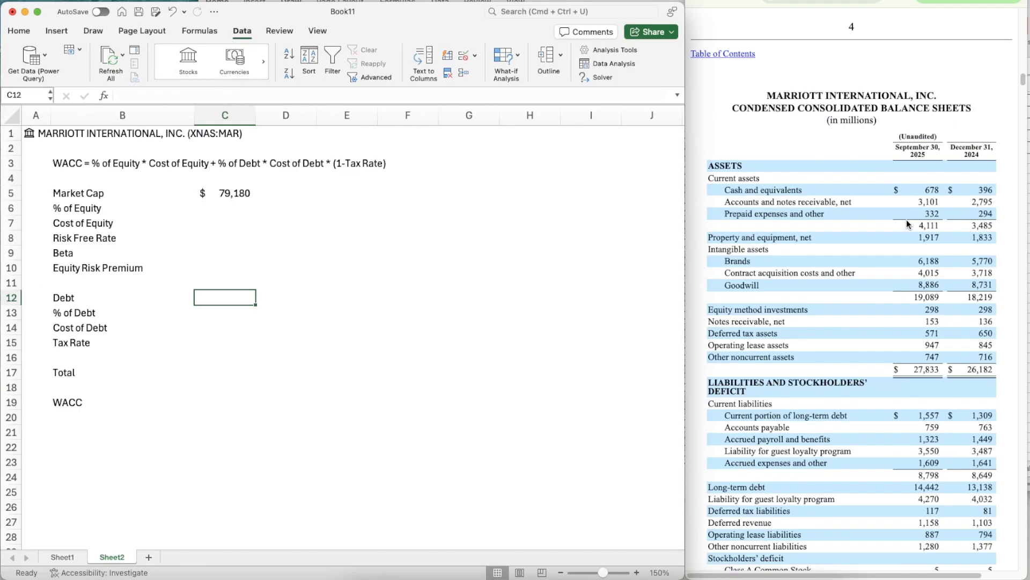
{"action": "scroll", "coordinate": [908, 224], "scroll_direction": "down", "scroll_amount": 2}
{"action": "scroll", "coordinate": [907, 225], "scroll_direction": "down", "scroll_amount": 2}
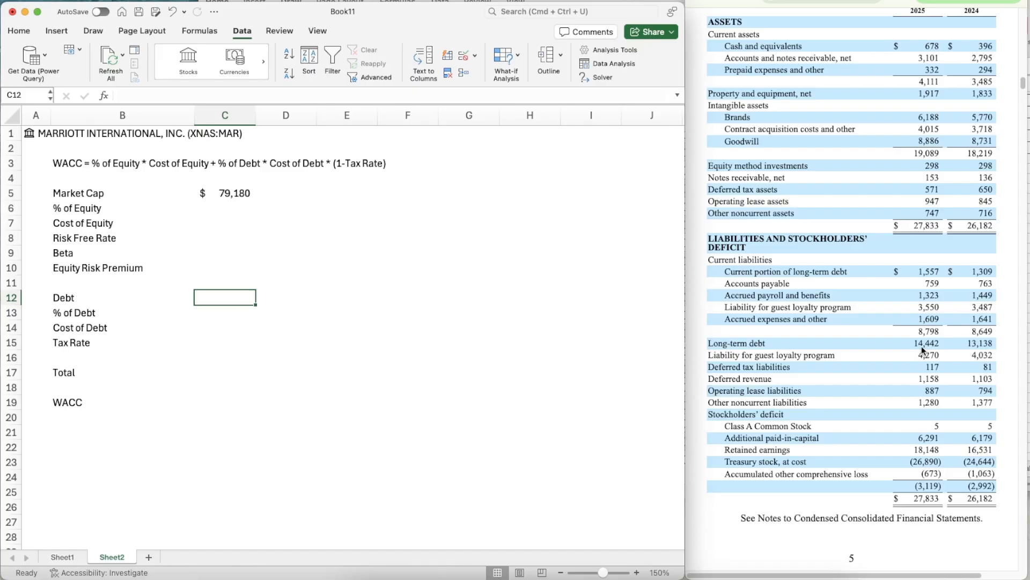
{"action": "type", "text": "=1557+14"}
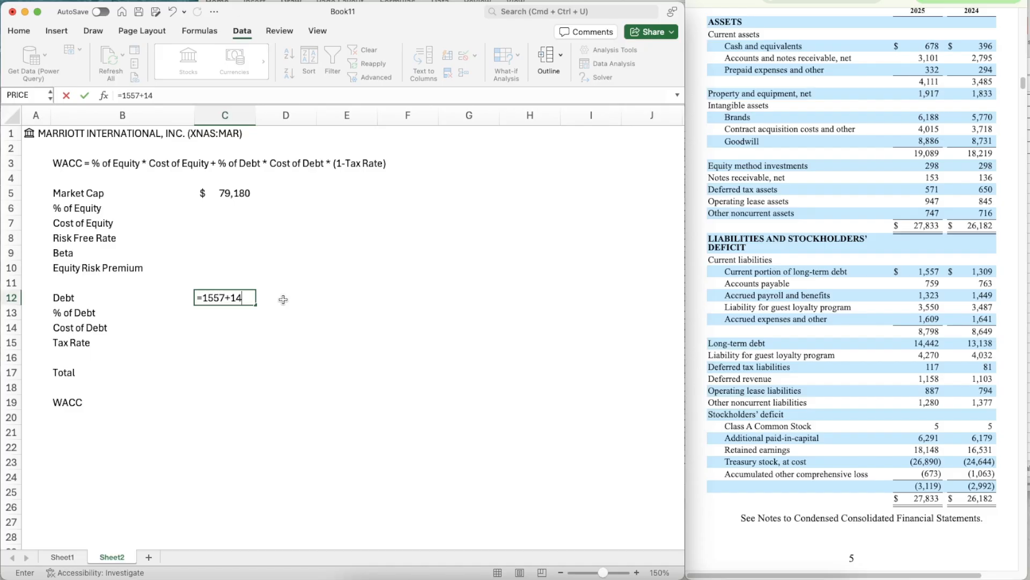
{"action": "type", "text": "442"}
{"action": "key", "text": "Return"}
{"action": "key", "text": "Up"}
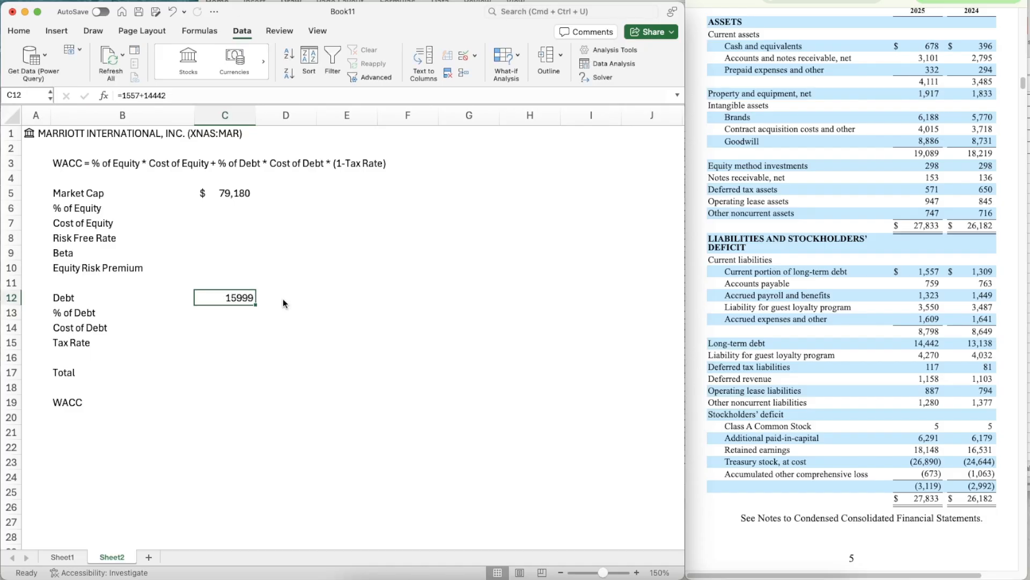
- Format the debt value in C12 as a number with thousands separator, 0 decimal places and negatives in black parentheses
{"action": "key", "text": "ctrl+shift+1"}
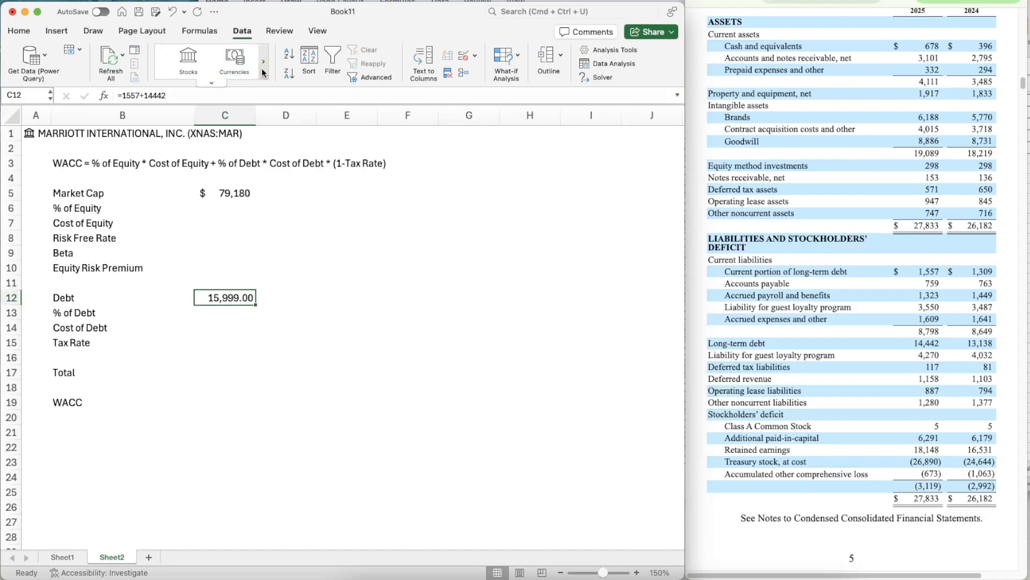
{"action": "key", "text": "ctrl+1"}
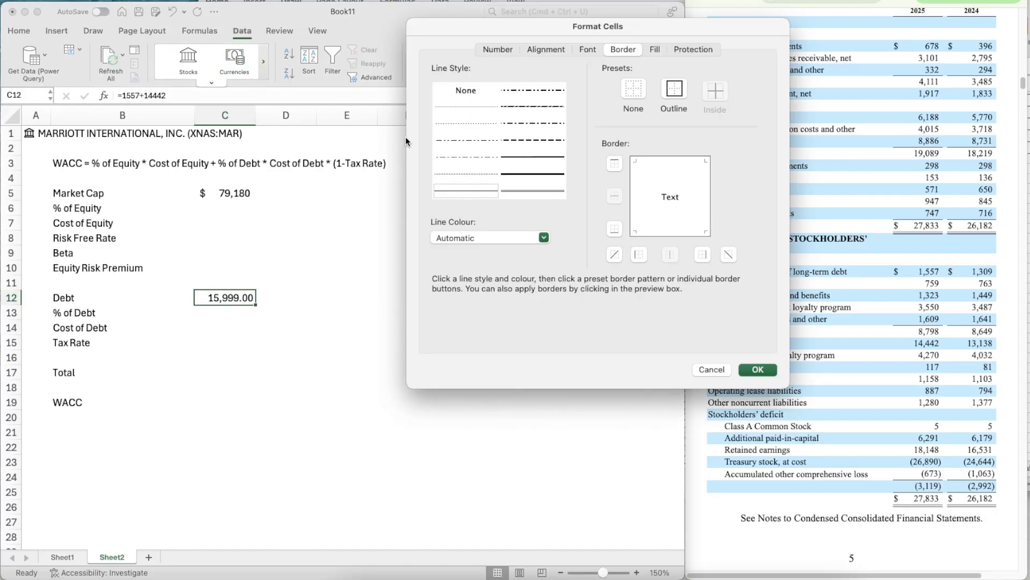
{"action": "left_click", "coordinate": [494, 54]}
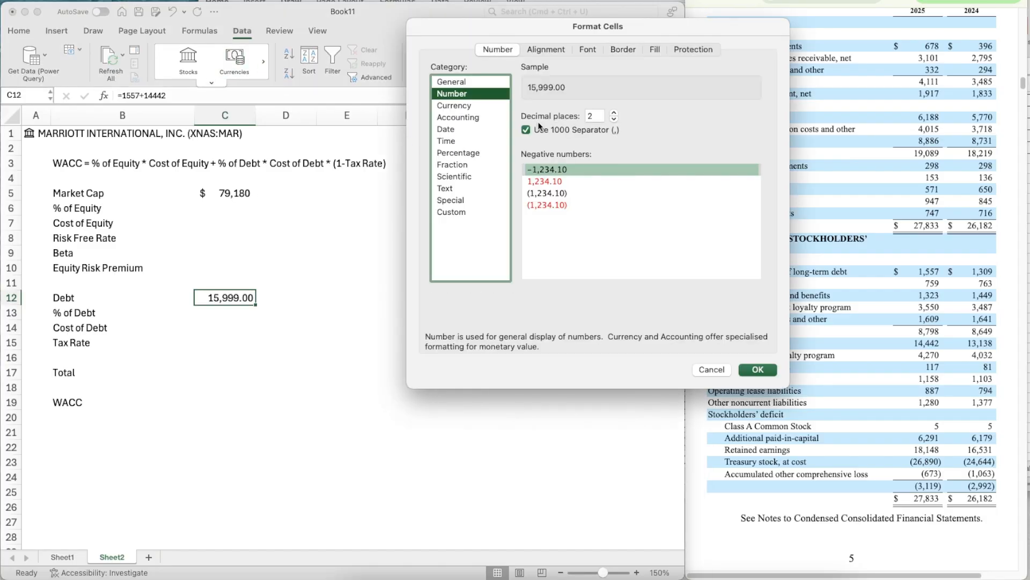
{"action": "left_click", "coordinate": [614, 119]}
{"action": "left_click", "coordinate": [614, 120]}
{"action": "left_click", "coordinate": [567, 193]}
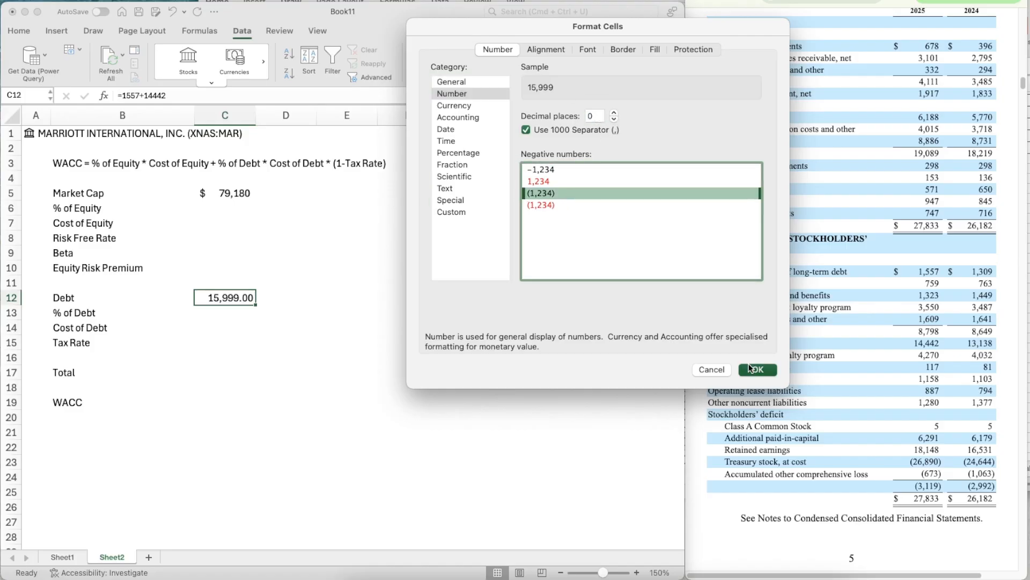
{"action": "key", "text": "Return"}
- Calculate the Total in C17 by summing debt in C12 and market cap in C5 with the SUM function
{"action": "key", "text": "Down"}
{"action": "key", "text": "Down"}
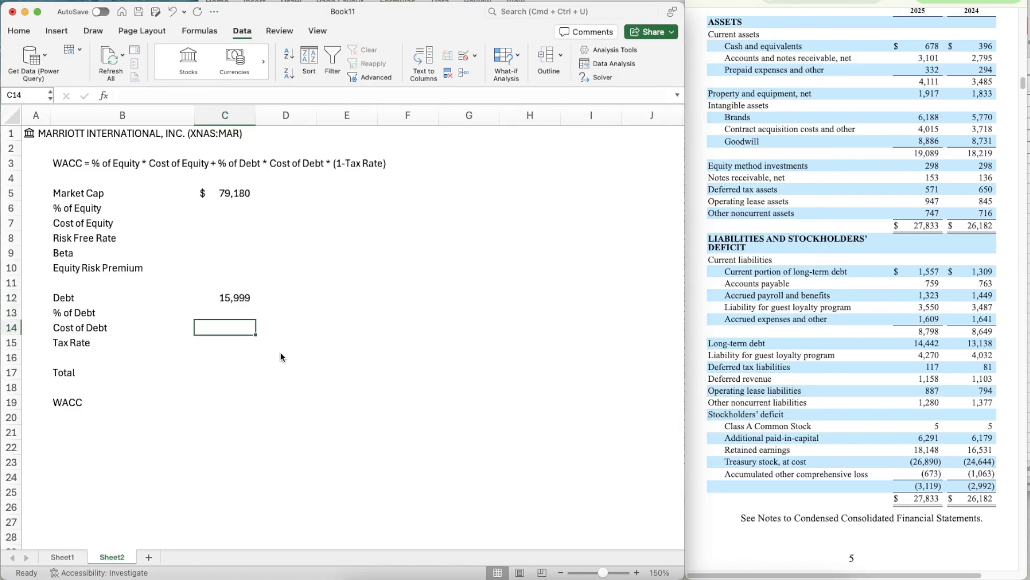
{"action": "scroll", "coordinate": [279, 368], "scroll_direction": "down", "scroll_amount": 2}
{"action": "left_click", "coordinate": [204, 340]}
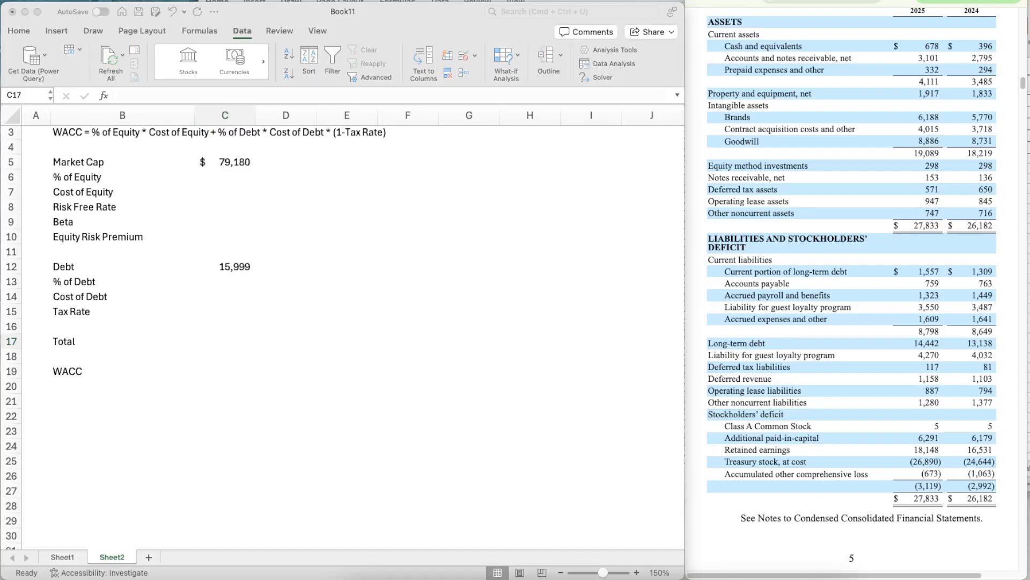
{"action": "left_click", "coordinate": [214, 338]}
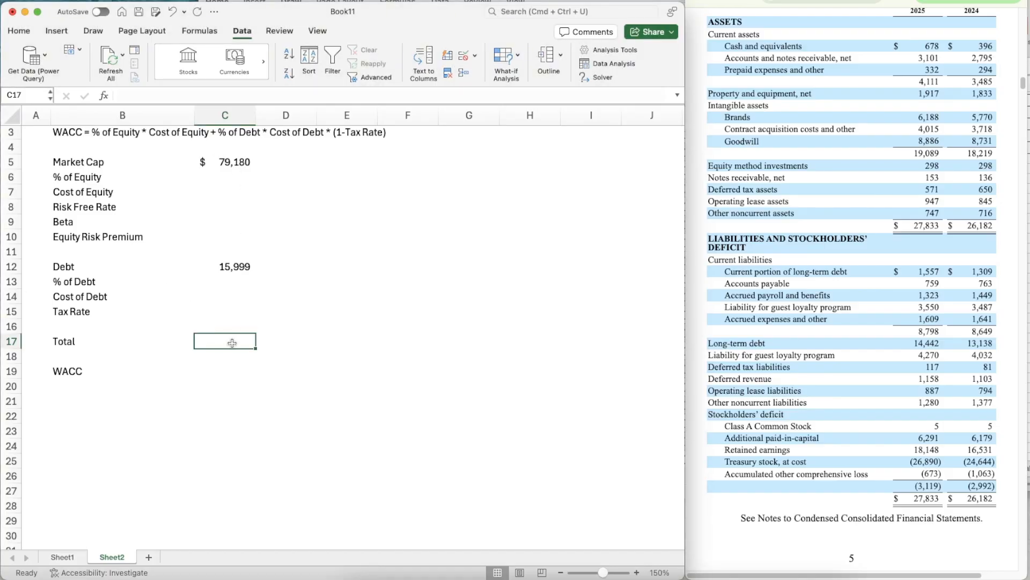
{"action": "type", "text": "=SUM("}
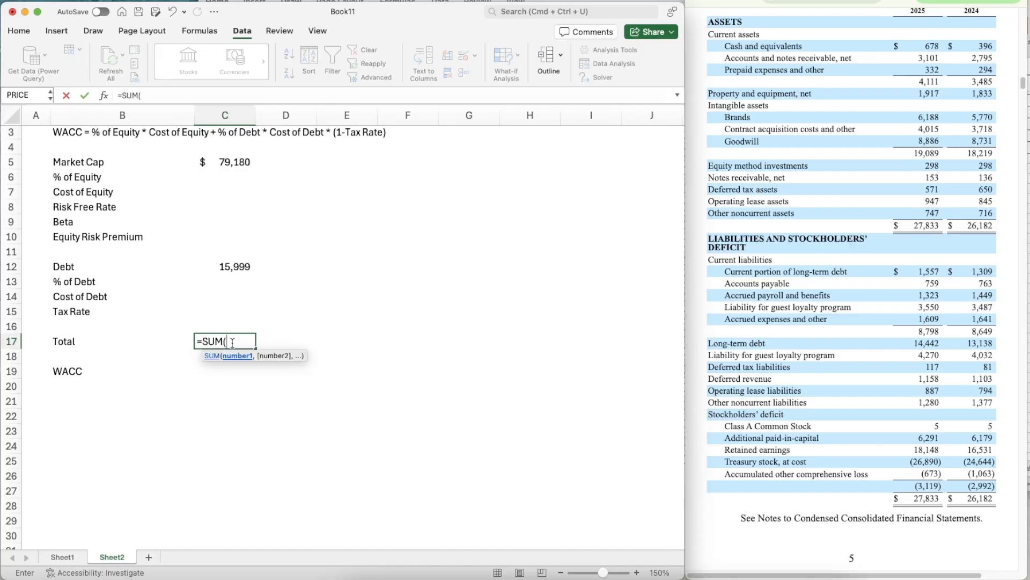
{"action": "key", "text": "Up"}
{"action": "key", "text": "Up"}
{"action": "key", "text": "Up"}
{"action": "key", "text": "Up"}
{"action": "key", "text": "Up"}
{"action": "type", "text": ","}
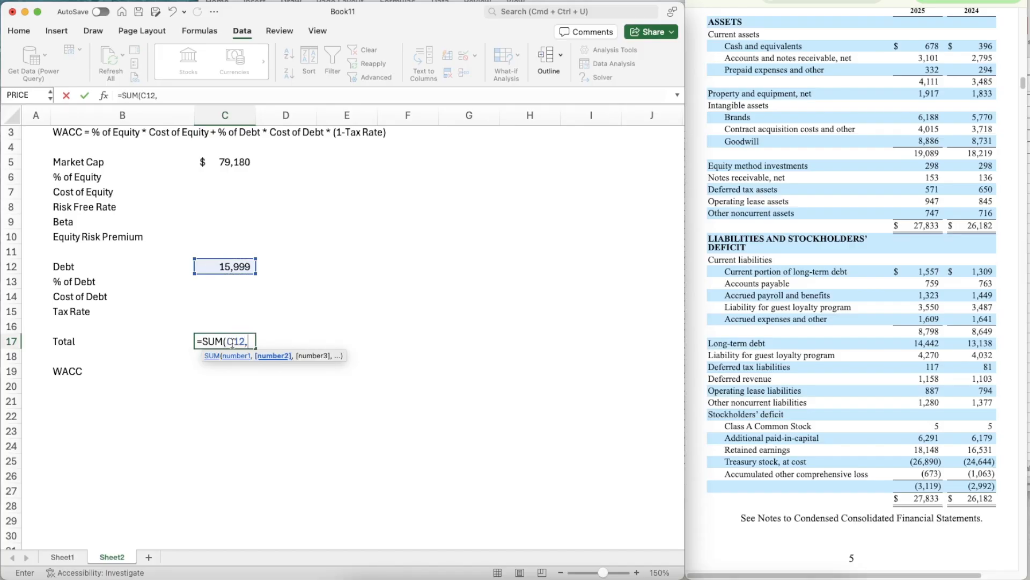
{"action": "key", "text": "Up"}
{"action": "key", "text": "Up"}
{"action": "key", "text": "Up"}
{"action": "key", "text": "Up"}
{"action": "key", "text": "Up"}
{"action": "key", "text": "Up"}
{"action": "key", "text": "Up"}
{"action": "key", "text": "Up"}
{"action": "key", "text": "Up"}
{"action": "key", "text": "Up"}
{"action": "key", "text": "Up"}
{"action": "key", "text": "Up"}
{"action": "key", "text": "Return"}
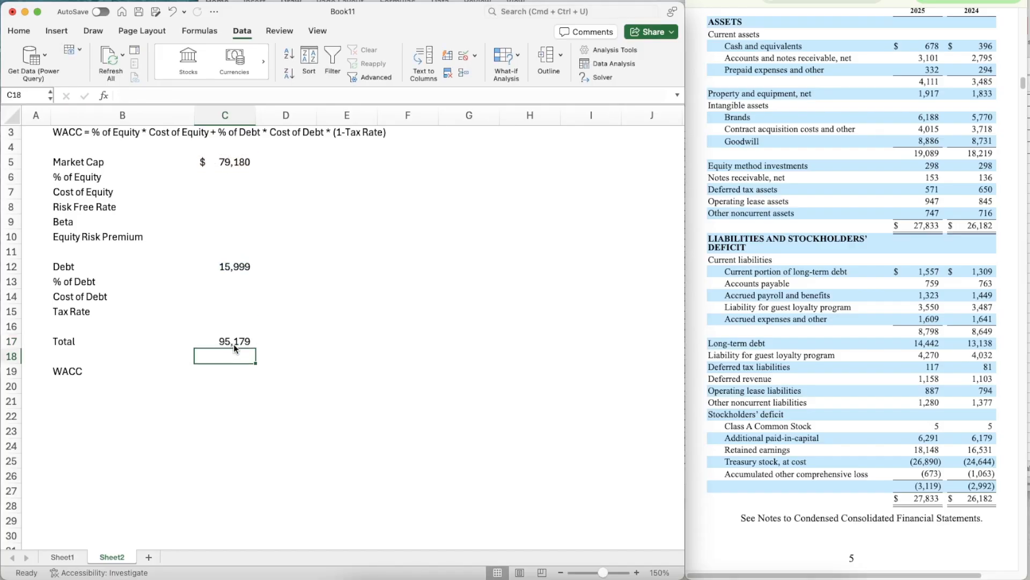
- Calculate % of Equity in C6 with =C5/C17 and format it as a percentage
{"action": "key", "text": "Up"}
{"action": "key", "text": "Up"}
{"action": "key", "text": "Up"}
{"action": "key", "text": "Up"}
{"action": "key", "text": "Up"}
{"action": "key", "text": "Up"}
{"action": "key", "text": "Up"}
{"action": "key", "text": "Up"}
{"action": "key", "text": "Up"}
{"action": "key", "text": "Up"}
{"action": "key", "text": "Up"}
{"action": "key", "text": "Up"}
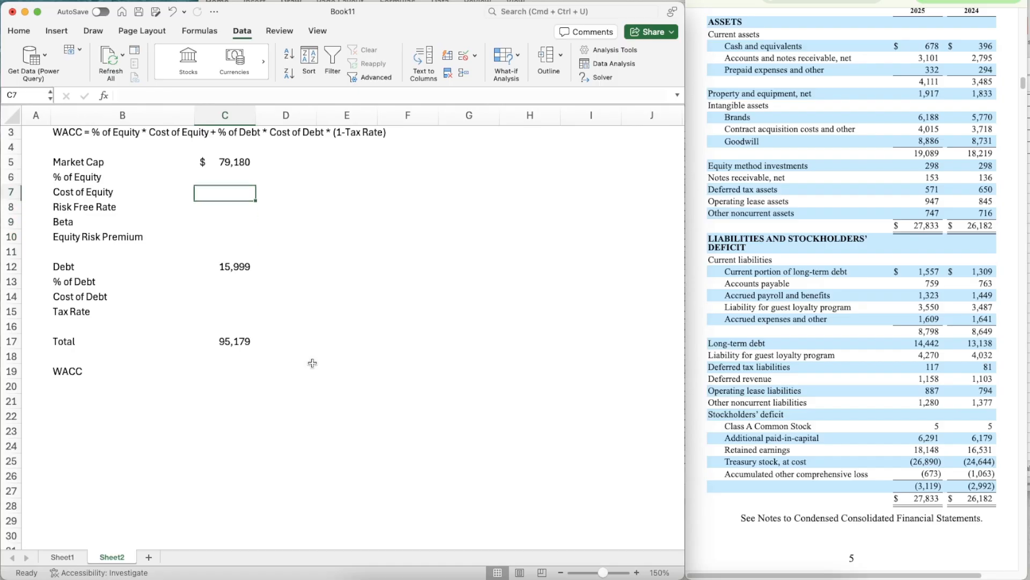
{"action": "type", "text": "="}
{"action": "key", "text": "Up"}
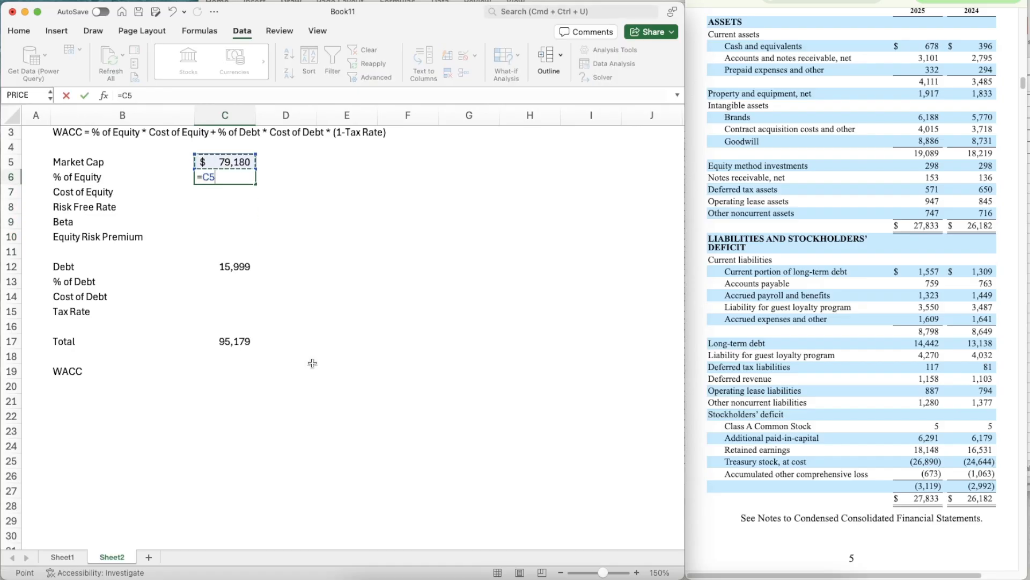
{"action": "type", "text": "/"}
{"action": "key", "text": "Down"}
{"action": "key", "text": "Down"}
{"action": "key", "text": "Down"}
{"action": "key", "text": "Down"}
{"action": "key", "text": "Down"}
{"action": "key", "text": "Down"}
{"action": "key", "text": "Down"}
{"action": "key", "text": "Down"}
{"action": "key", "text": "Down"}
{"action": "key", "text": "Down"}
{"action": "key", "text": "Down"}
{"action": "key", "text": "Return"}
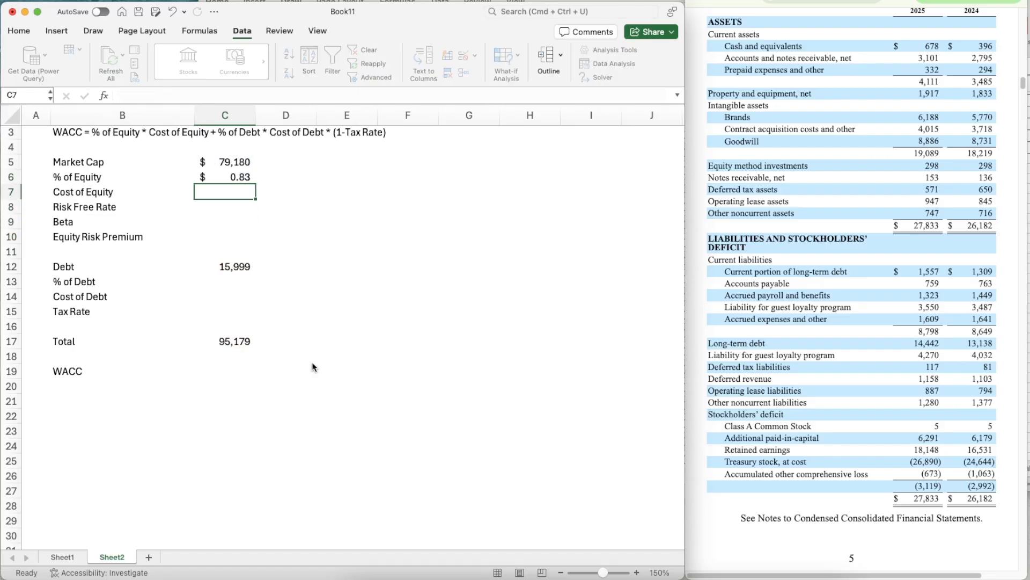
{"action": "key", "text": "Up"}
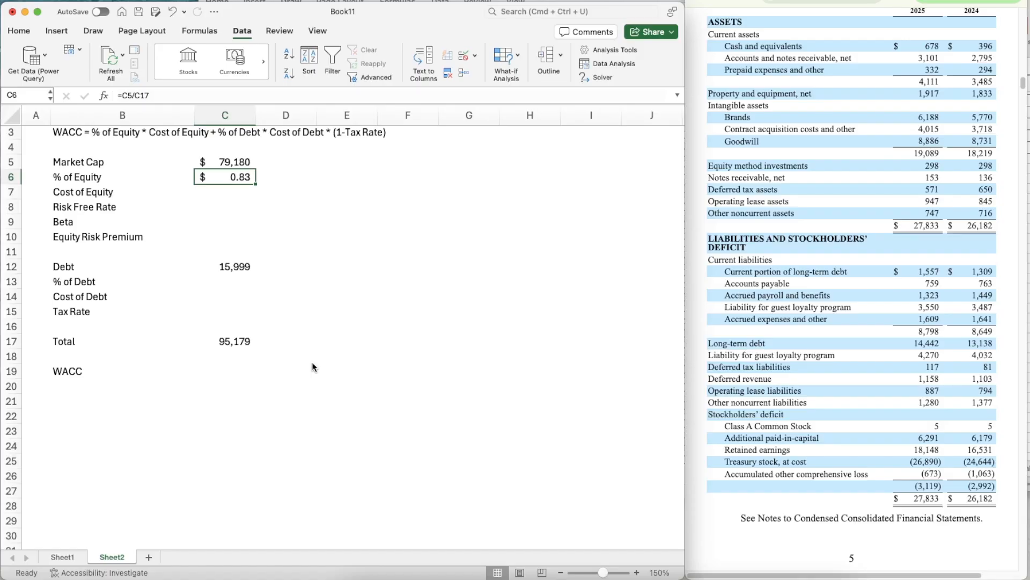
{"action": "key", "text": "ctrl+shift+5"}
- Calculate % of Debt in C13 with =C12/C17 and format it as a percentage
{"action": "key", "text": "Down"}
{"action": "key", "text": "Down"}
{"action": "key", "text": "Down"}
{"action": "key", "text": "Down"}
{"action": "key", "text": "Down"}
{"action": "key", "text": "Down"}
{"action": "key", "text": "Down"}
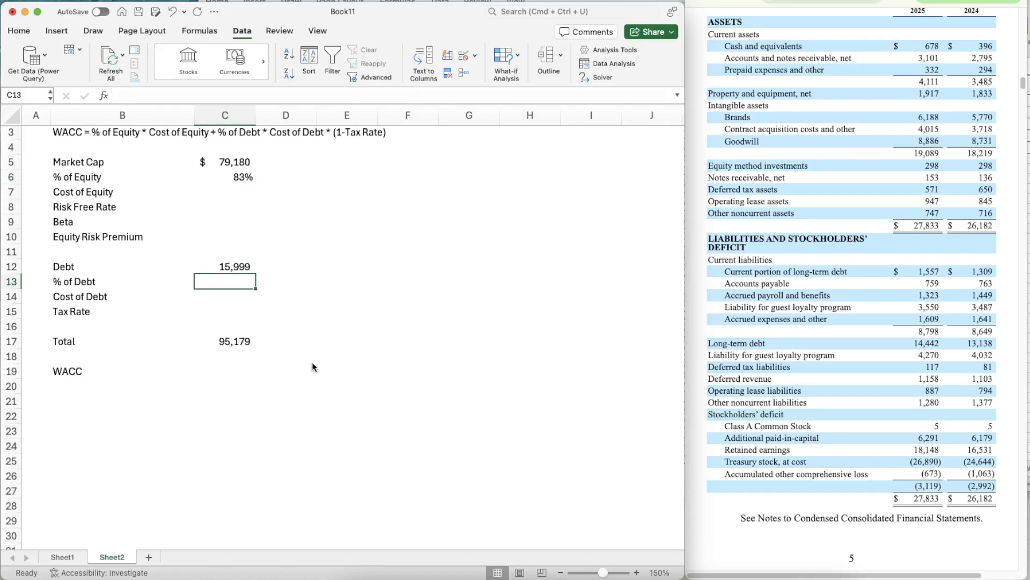
{"action": "type", "text": "="}
{"action": "key", "text": "Up"}
{"action": "type", "text": "/"}
{"action": "key", "text": "Down"}
{"action": "key", "text": "Down"}
{"action": "key", "text": "Down"}
{"action": "key", "text": "Down"}
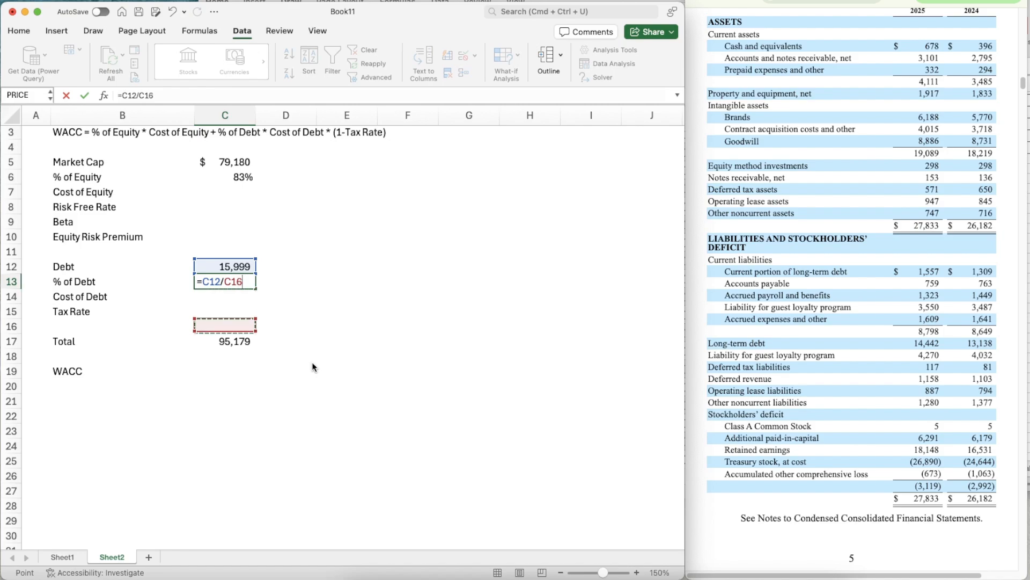
{"action": "key", "text": "Return"}
{"action": "key", "text": "Up"}
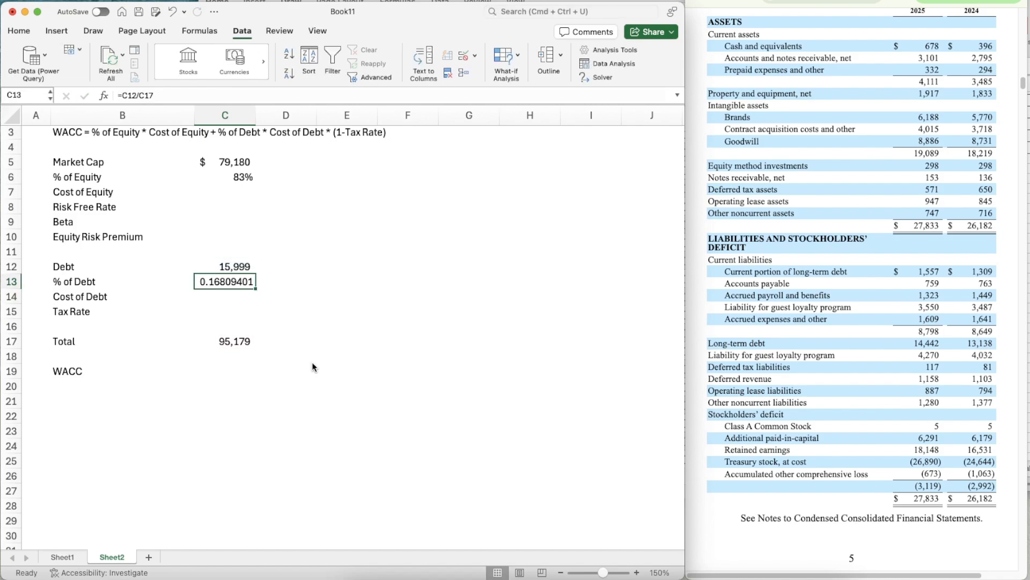
{"action": "key", "text": "ctrl+shift+5"}
{"action": "key", "text": "Up"}
{"action": "key", "text": "Up"}
{"action": "key", "text": "Up"}
{"action": "key", "text": "Up"}
{"action": "key", "text": "Up"}
{"action": "key", "text": "Up"}
{"action": "key", "text": "Down"}
{"action": "key", "text": "Down"}
{"action": "key", "text": "Down"}
{"action": "key", "text": "Down"}
{"action": "key", "text": "Down"}
{"action": "key", "text": "Down"}
{"action": "key", "text": "Down"}
{"action": "key", "text": "Down"}
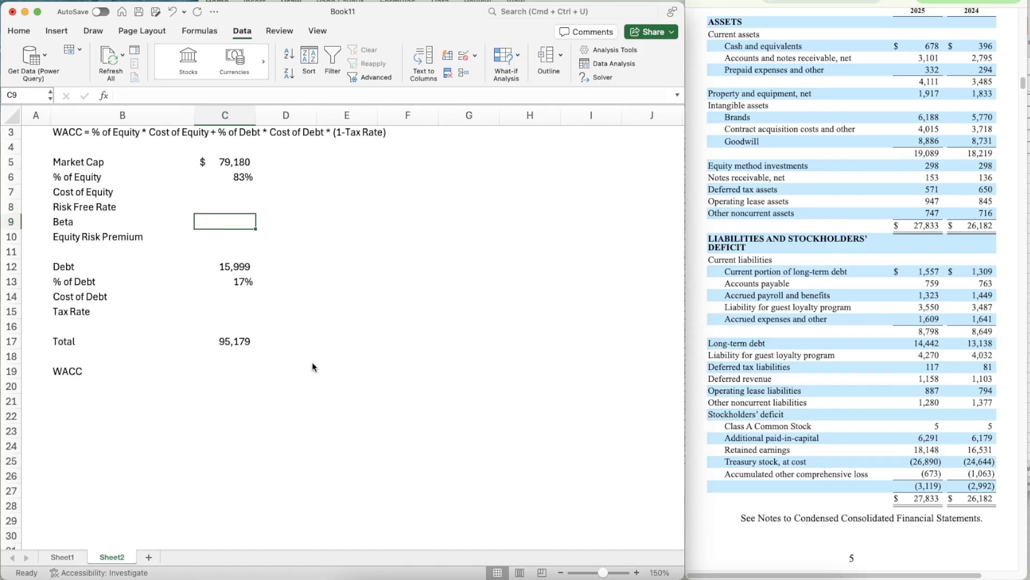
{"action": "key", "text": "Up"}
{"action": "key", "text": "Up"}
{"action": "key", "text": "Up"}
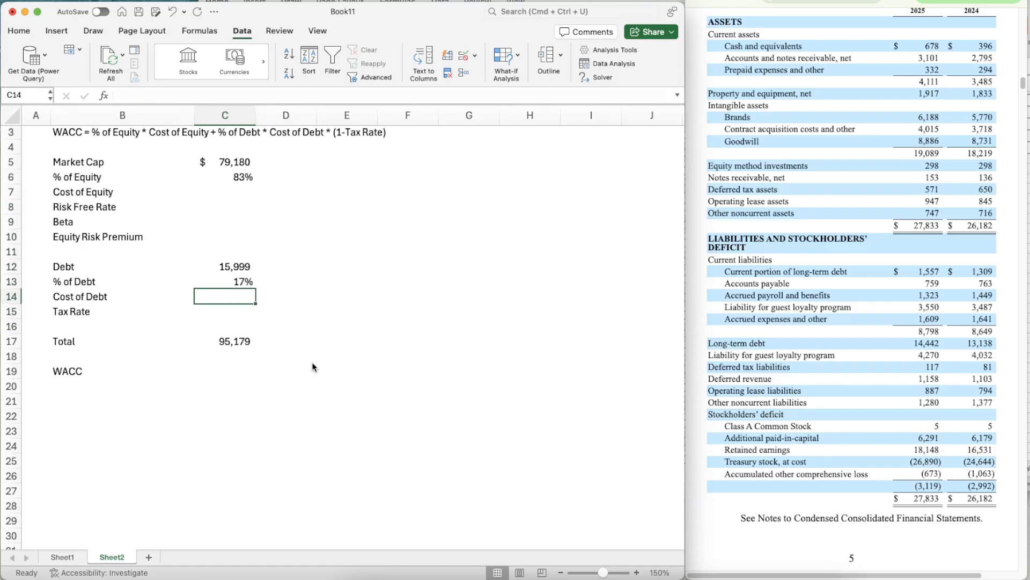
- Annualize the nine-month interest expense from the filing's income statement in helper cell E14 with =(601/3)*4
{"action": "key", "text": "Down"}
{"action": "key", "text": "Down"}
{"action": "scroll", "coordinate": [839, 281], "scroll_direction": "up", "scroll_amount": 10}
{"action": "scroll", "coordinate": [839, 278], "scroll_direction": "up", "scroll_amount": 8}
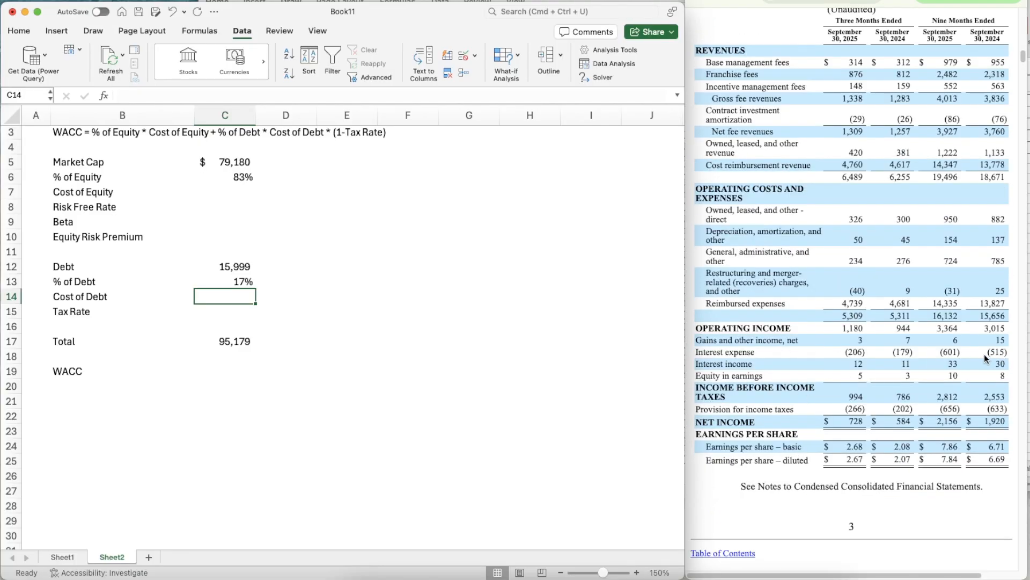
{"action": "scroll", "coordinate": [933, 362], "scroll_direction": "up", "scroll_amount": 1}
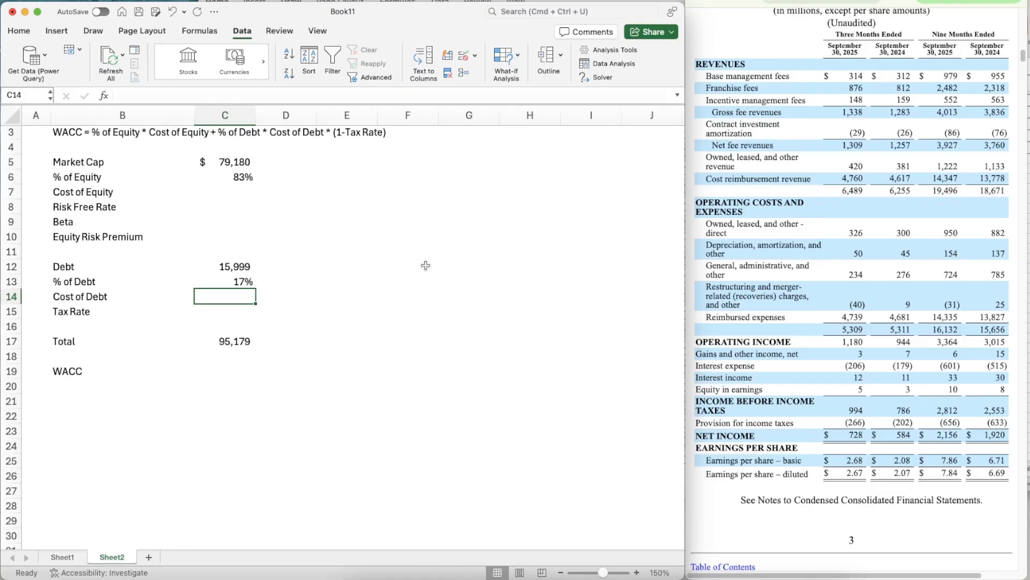
{"action": "left_click", "coordinate": [339, 296]}
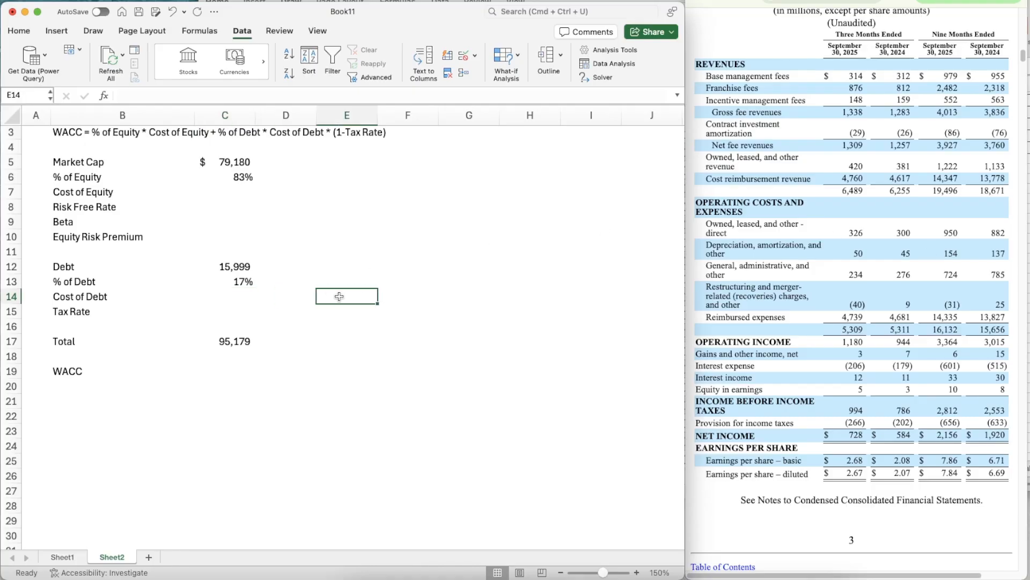
{"action": "type", "text": "=(6"}
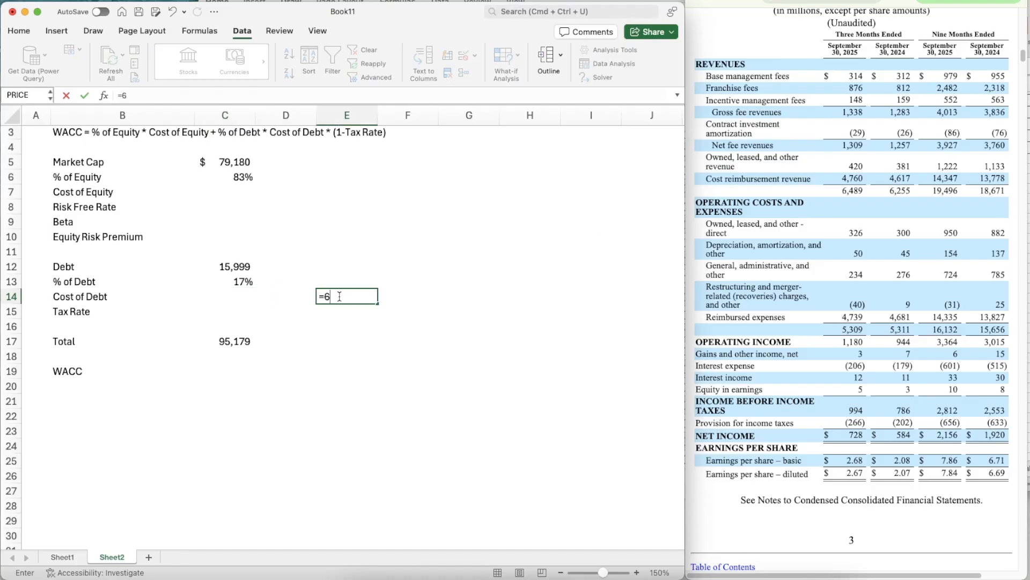
{"action": "type", "text": "01/3)*4"}
{"action": "left_click", "coordinate": [326, 298]}
{"action": "type", "text": "("}
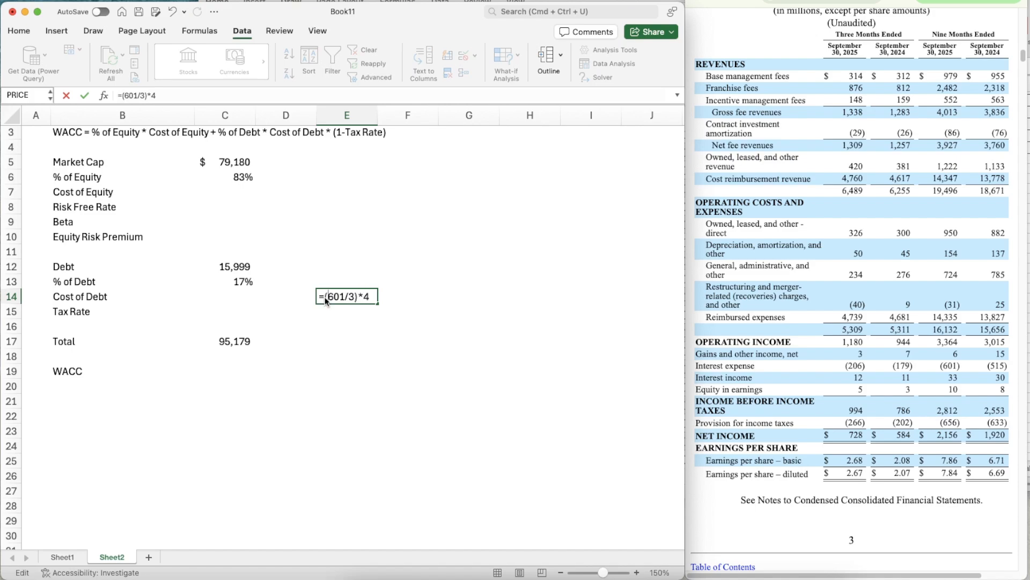
{"action": "key", "text": "Return"}
- Calculate Cost of Debt in C14 with =801.3333/C12 and format it as a percentage
{"action": "key", "text": "Left"}
{"action": "key", "text": "Left"}
{"action": "key", "text": "Left"}
{"action": "key", "text": "Up"}
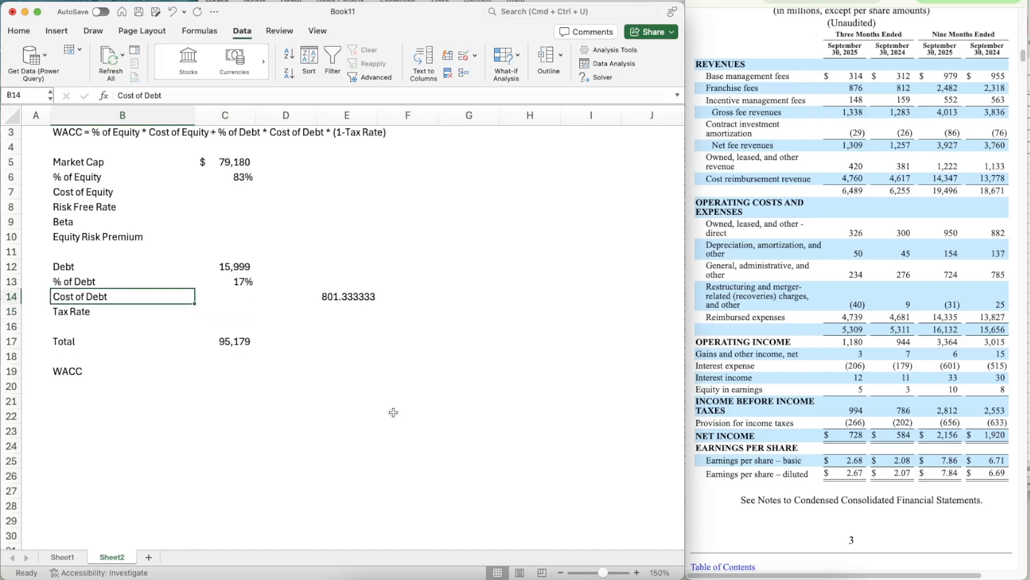
{"action": "key", "text": "Right"}
{"action": "type", "text": "="}
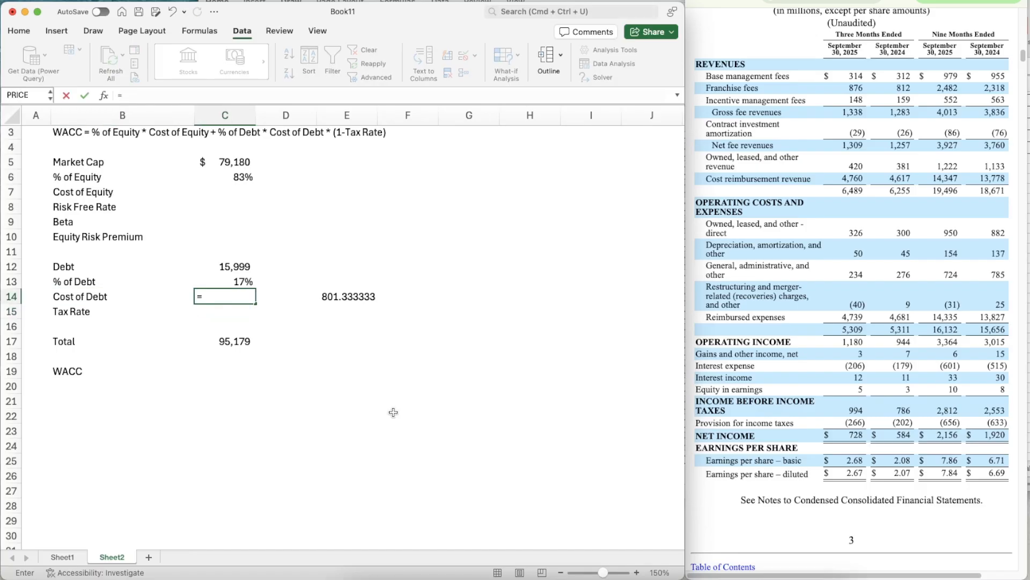
{"action": "key", "text": "Up"}
{"action": "key", "text": "Up"}
{"action": "key", "text": "Down"}
{"action": "key", "text": "Down"}
{"action": "key", "text": "BackSpace"}
{"action": "key", "text": "BackSpace"}
{"action": "key", "text": "BackSpace"}
{"action": "type", "text": "801.3333/"}
{"action": "key", "text": "Up"}
{"action": "key", "text": "Up"}
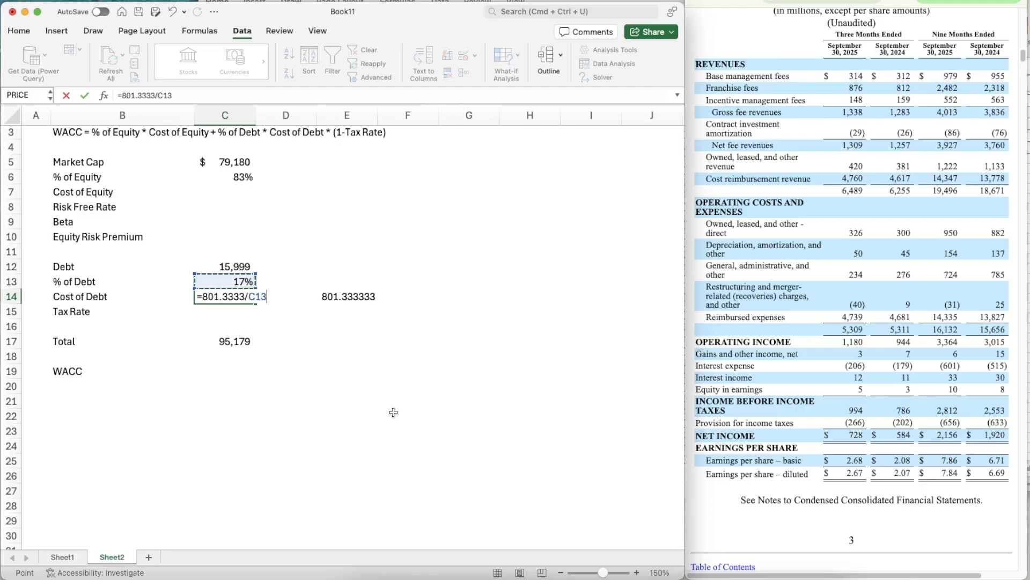
{"action": "key", "text": "Return"}
{"action": "key", "text": "Up"}
{"action": "key", "text": "Up"}
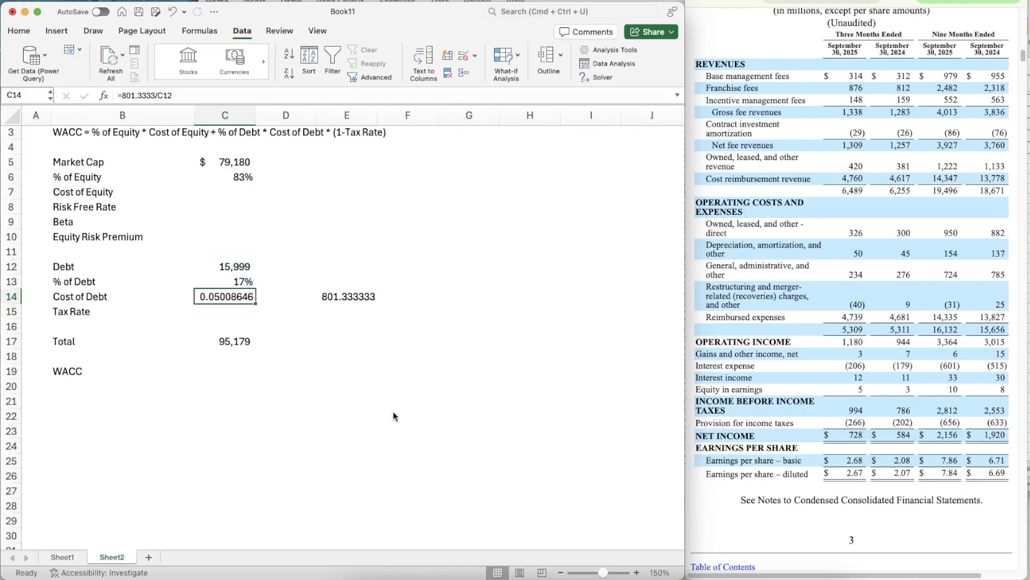
{"action": "key", "text": "Down"}
{"action": "key", "text": "ctrl+shift+5"}
- Clear the annualized interest helper calculation from E14
{"action": "key", "text": "Right"}
{"action": "key", "text": "Right"}
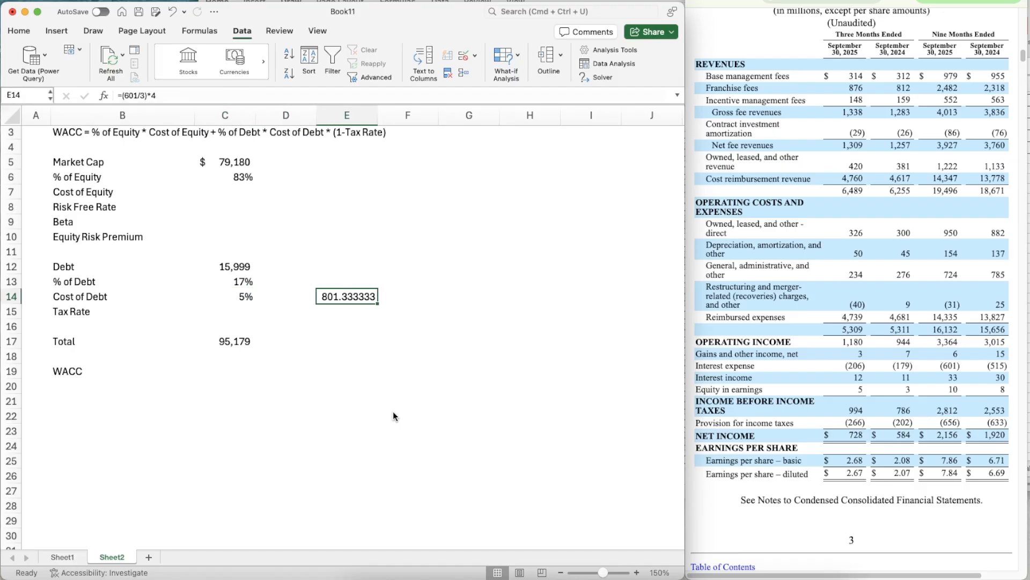
{"action": "key", "text": "Delete"}
- Find the 2025 first-three-quarters effective tax rate in the filing's income taxes note and enter 23.3% as the Tax Rate in C15
{"action": "key", "text": "Left"}
{"action": "key", "text": "Down"}
{"action": "key", "text": "Left"}
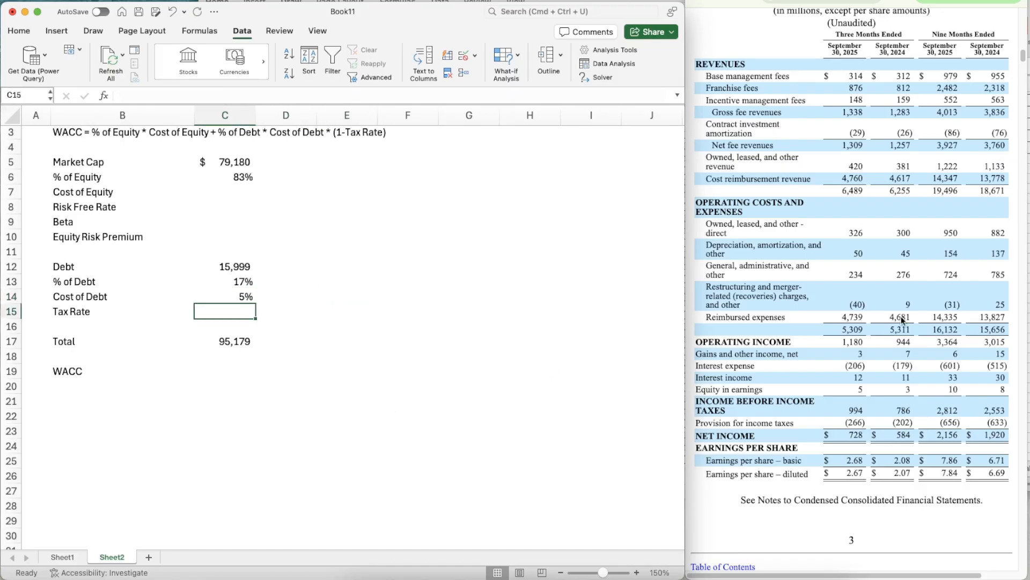
{"action": "scroll", "coordinate": [895, 284], "scroll_direction": "up", "scroll_amount": 3}
{"action": "scroll", "coordinate": [895, 281], "scroll_direction": "up", "scroll_amount": 10}
{"action": "scroll", "coordinate": [895, 281], "scroll_direction": "down", "scroll_amount": 15}
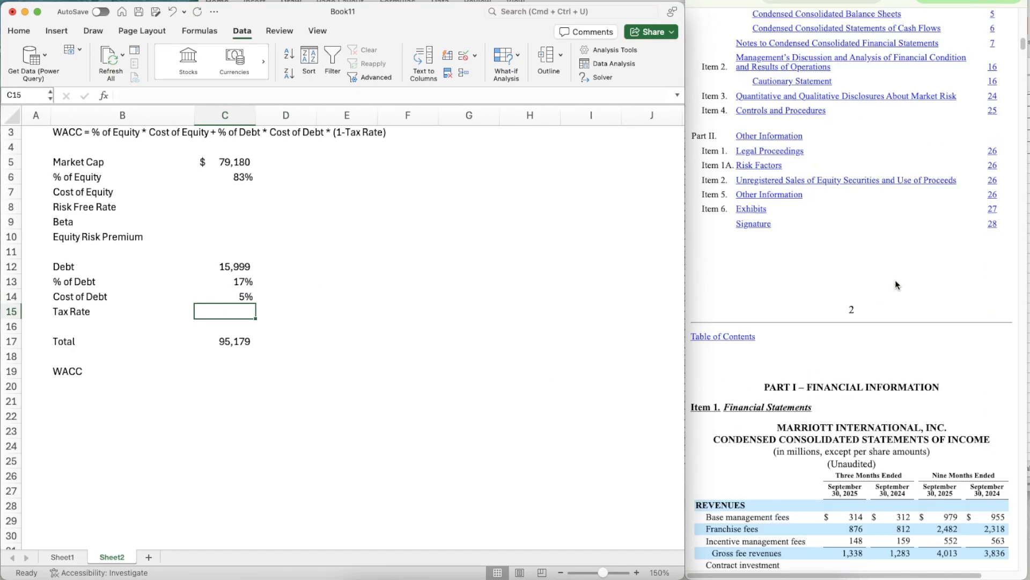
{"action": "scroll", "coordinate": [895, 284], "scroll_direction": "down", "scroll_amount": 15}
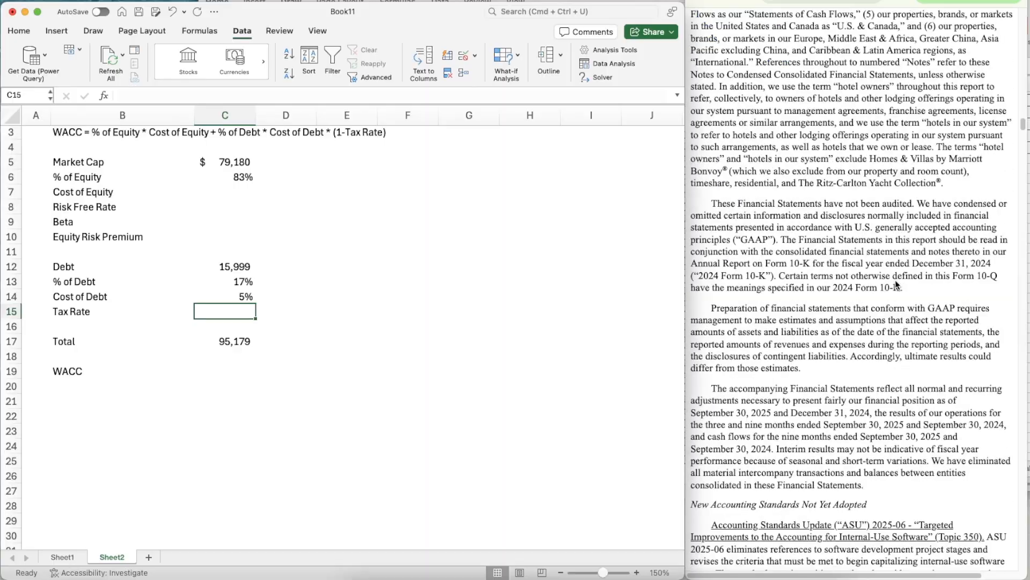
{"action": "scroll", "coordinate": [896, 283], "scroll_direction": "down", "scroll_amount": 10}
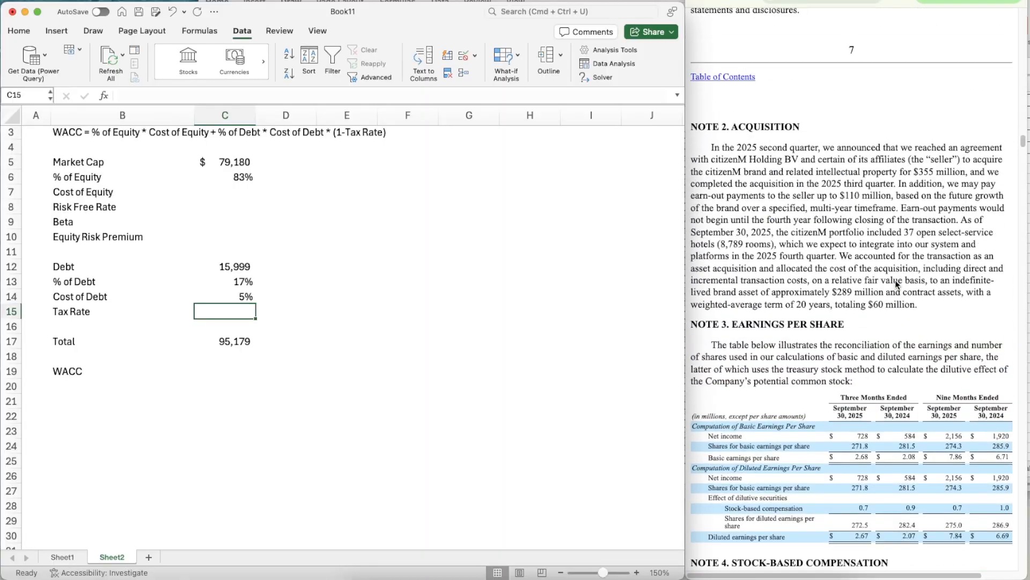
{"action": "scroll", "coordinate": [895, 279], "scroll_direction": "down", "scroll_amount": 3}
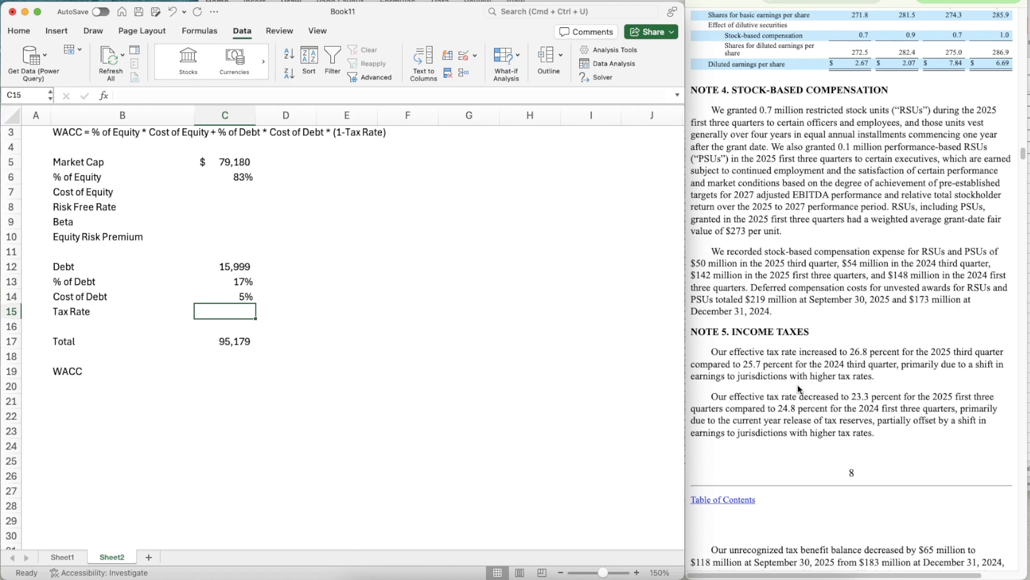
{"action": "scroll", "coordinate": [805, 397], "scroll_direction": "down", "scroll_amount": 1}
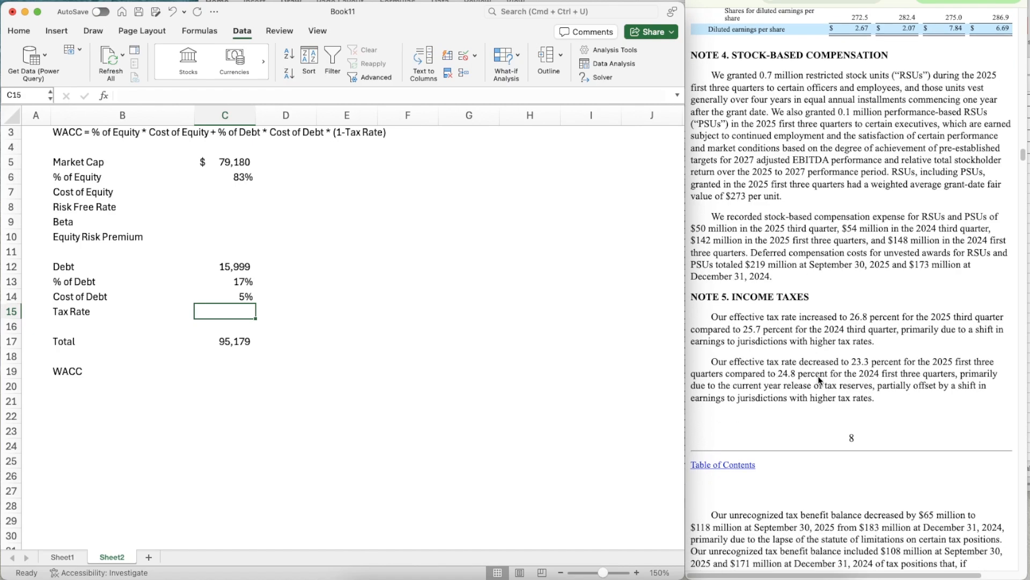
{"action": "left_click", "coordinate": [203, 301]}
{"action": "left_click", "coordinate": [213, 312]}
{"action": "type", "text": "23.3"}
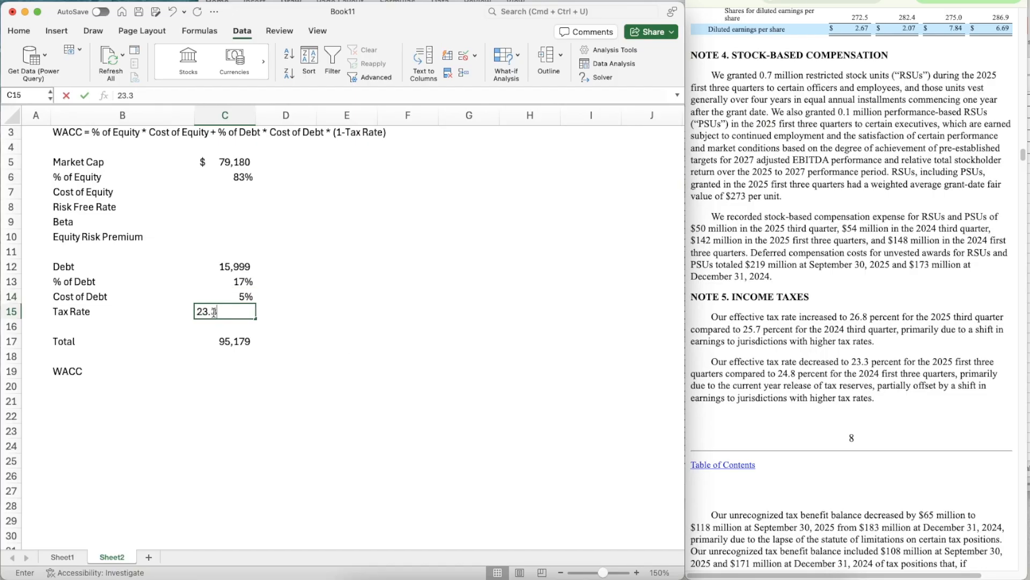
{"action": "key", "text": "Return"}
{"action": "left_click", "coordinate": [213, 312]}
{"action": "key", "text": "Up"}
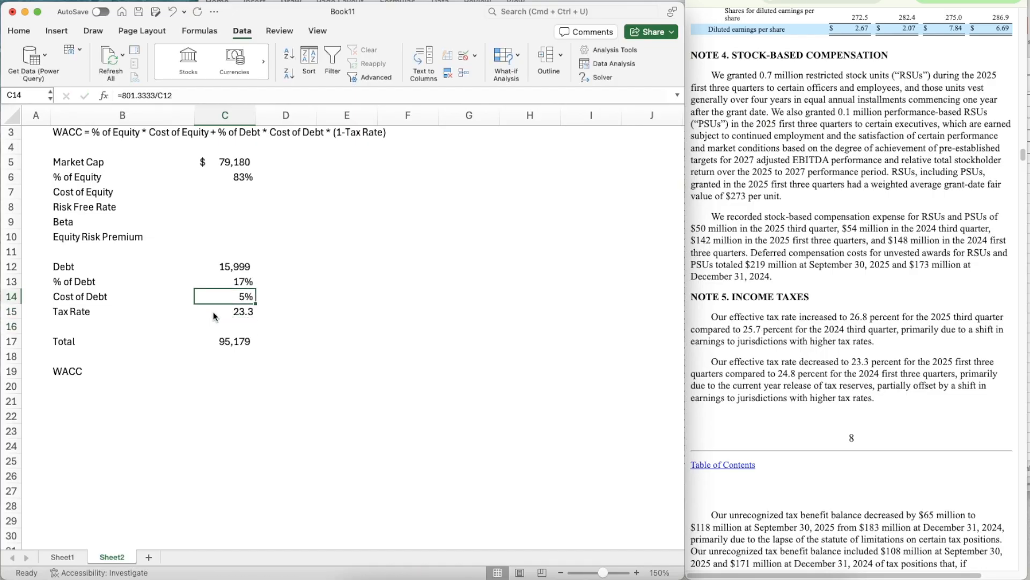
{"action": "key", "text": "Down"}
{"action": "key", "text": "F2"}
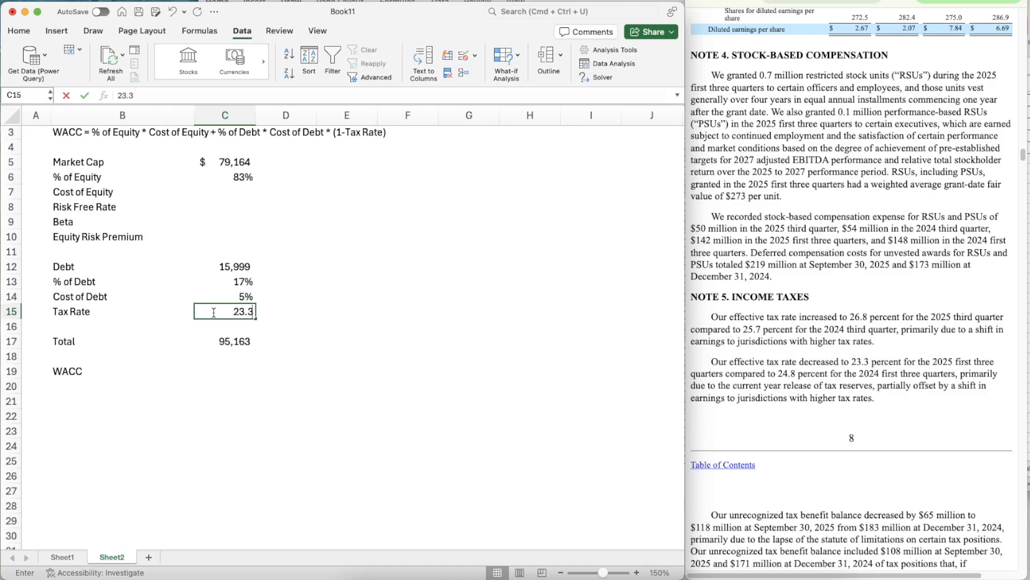
{"action": "type", "text": "%"}
{"action": "key", "text": "Return"}
- Copy the Tax Rate's two-decimal percentage format from C15 to the Cost of Debt in C14
{"action": "key", "text": "Up"}
{"action": "key", "text": "Up"}
{"action": "key", "text": "super+shift+c"}
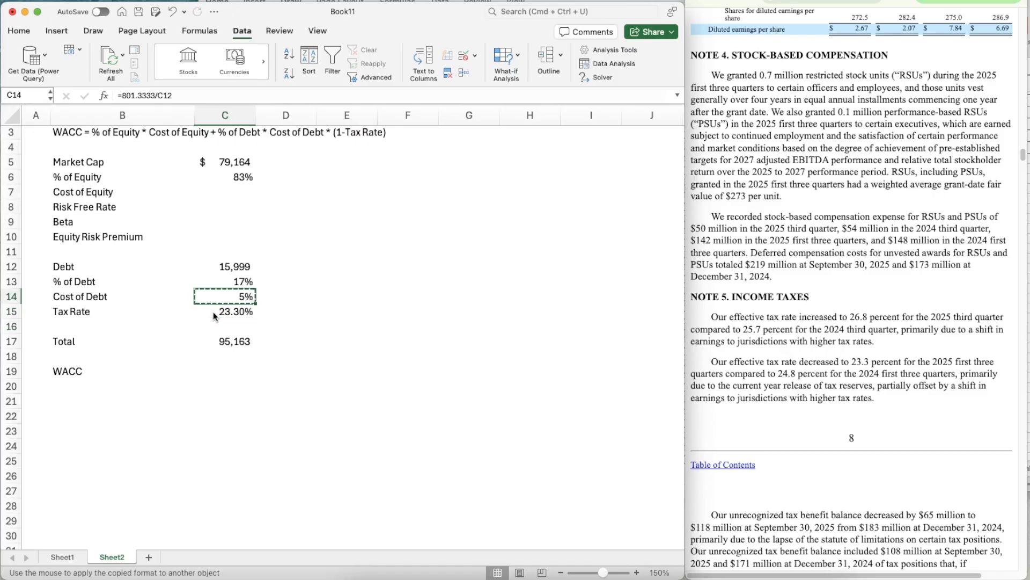
{"action": "left_click", "coordinate": [214, 311]}
{"action": "key", "text": "super+shift+c"}
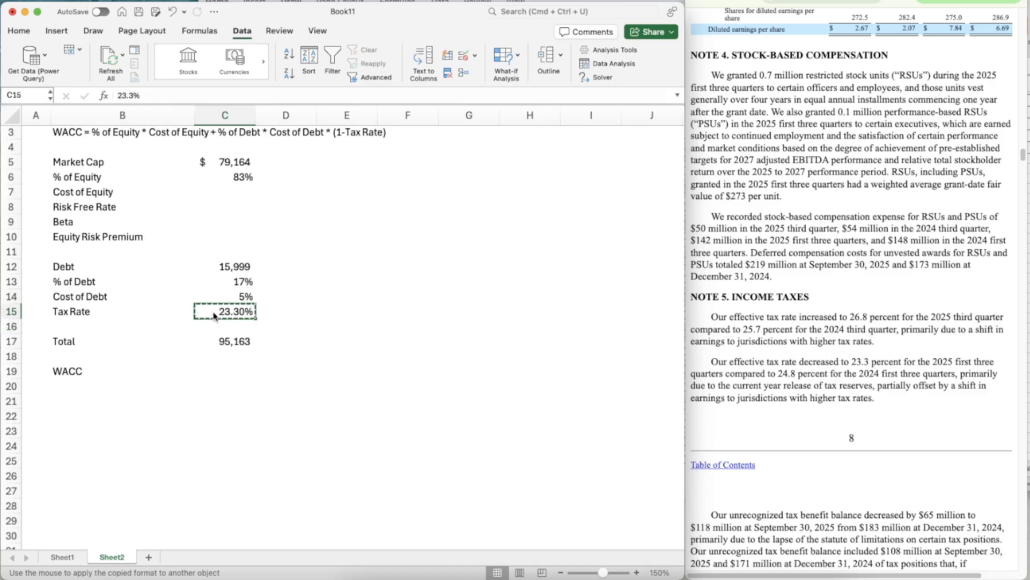
{"action": "key", "text": "Up"}
{"action": "key", "text": "super+shift+v"}
- Write the note "Cost of Equity = Risk Free Rate + Beta * Equity Risk Premium" in E7
{"action": "key", "text": "Down"}
{"action": "key", "text": "Down"}
{"action": "key", "text": "Down"}
{"action": "key", "text": "Down"}
{"action": "key", "text": "Up"}
{"action": "key", "text": "Up"}
{"action": "key", "text": "Up"}
{"action": "key", "text": "Up"}
{"action": "key", "text": "Up"}
{"action": "key", "text": "Up"}
{"action": "key", "text": "Up"}
{"action": "key", "text": "Up"}
{"action": "key", "text": "Up"}
{"action": "key", "text": "Up"}
{"action": "key", "text": "Up"}
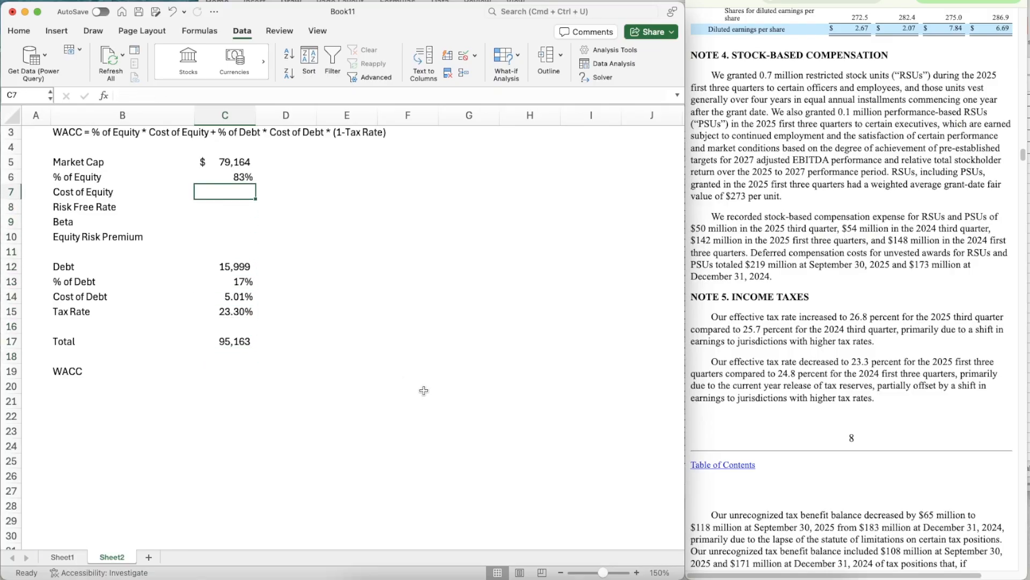
{"action": "scroll", "coordinate": [424, 389], "scroll_direction": "up", "scroll_amount": 2}
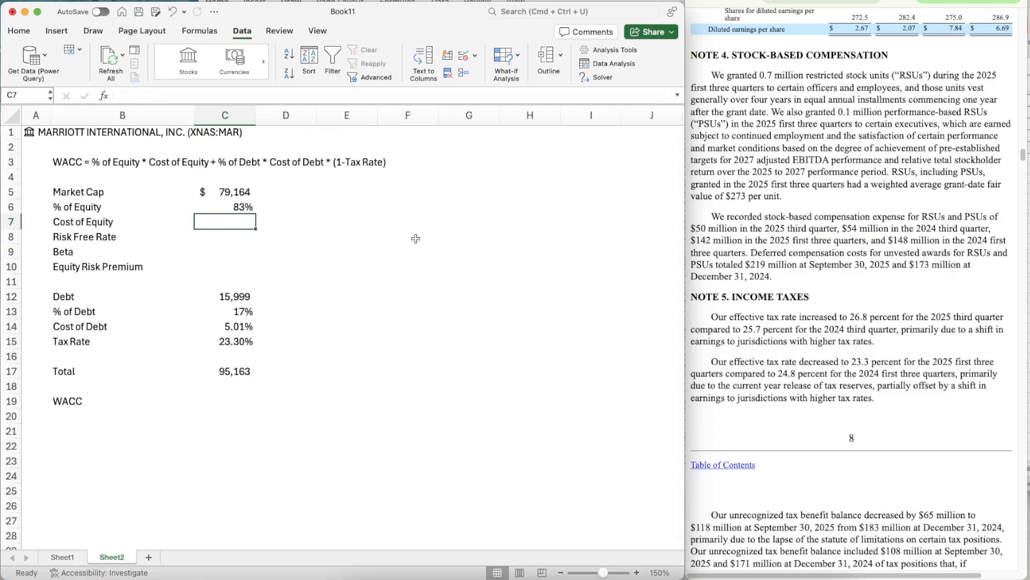
{"action": "left_click", "coordinate": [357, 224]}
{"action": "type", "text": "Cost of Equity"}
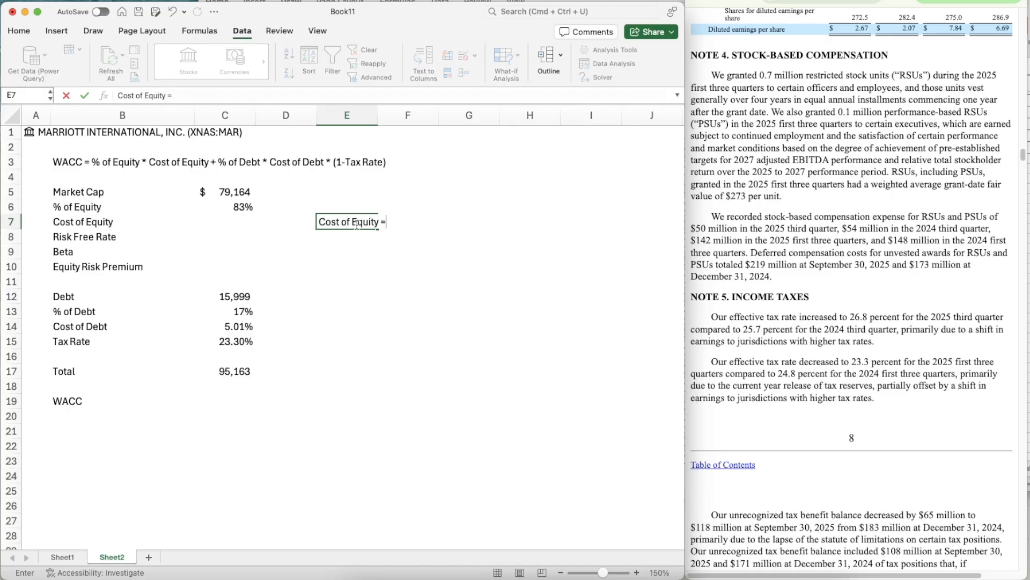
{"action": "type", "text": " = Risk Free Rate "}
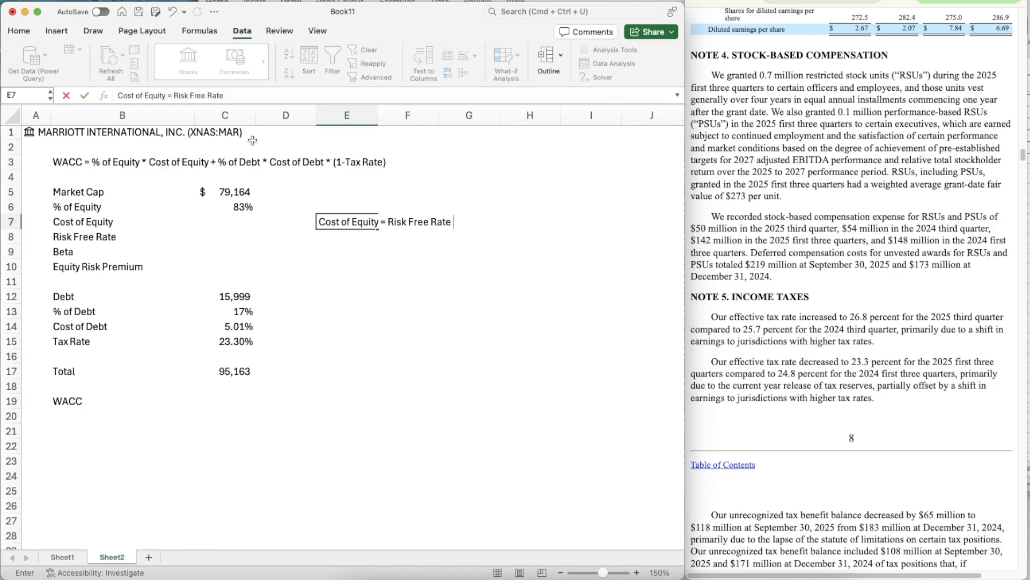
{"action": "type", "text": "+ Beta * Equity Ri"}
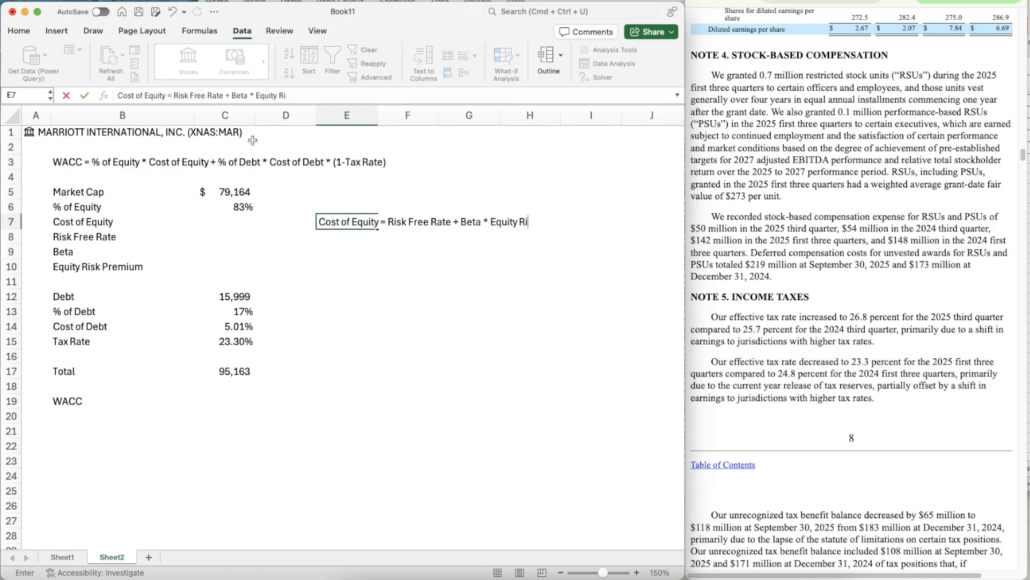
{"action": "type", "text": "sk Premium"}
{"action": "key", "text": "Return"}
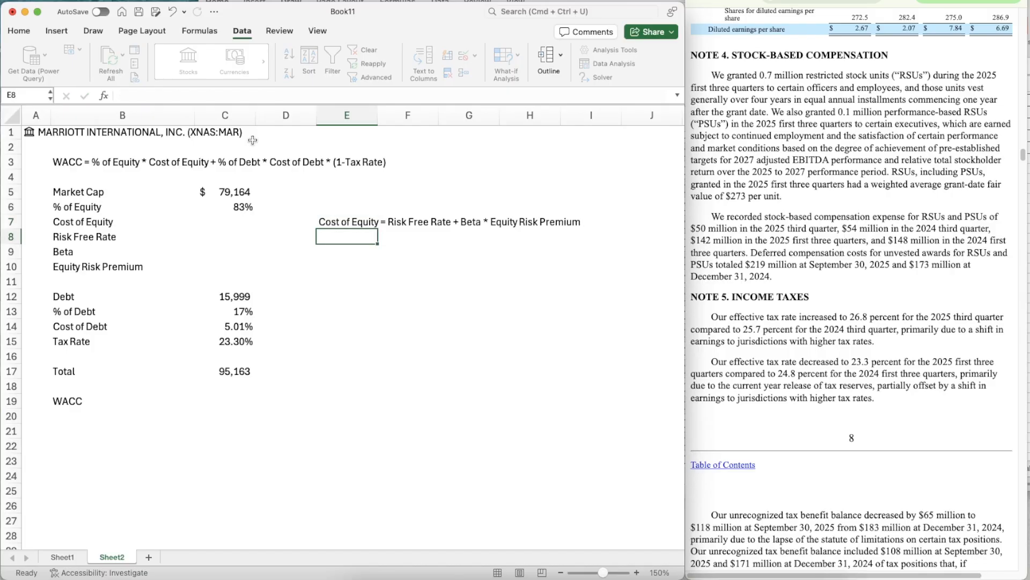
- Look up the United States 10-year bond yield on Trading Economics and enter 4.128% as the Risk Free Rate in C8
{"action": "key", "text": "Left"}
{"action": "key", "text": "Left"}
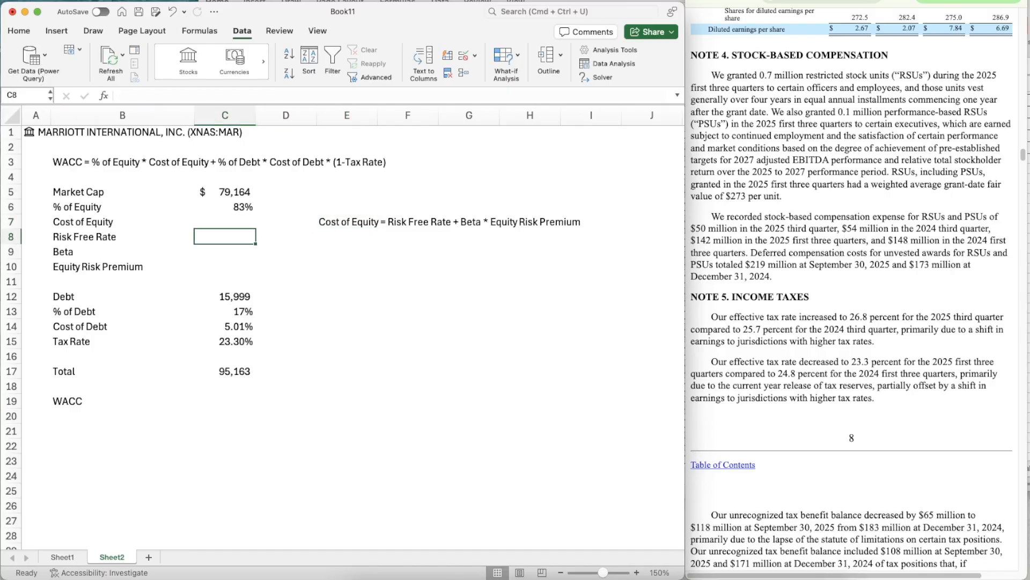
{"action": "left_click", "coordinate": [891, 2]}
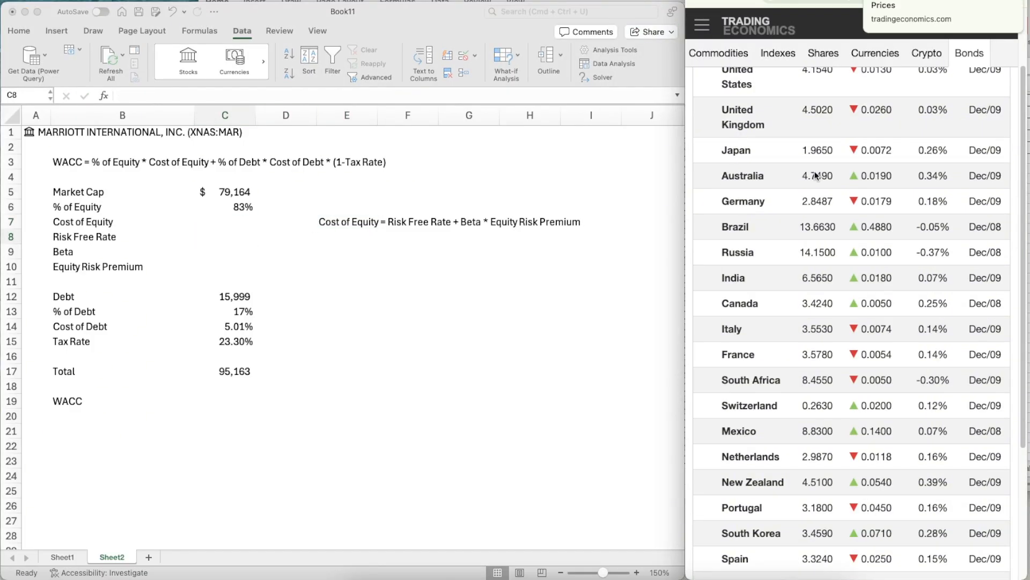
{"action": "scroll", "coordinate": [810, 206], "scroll_direction": "up", "scroll_amount": 3}
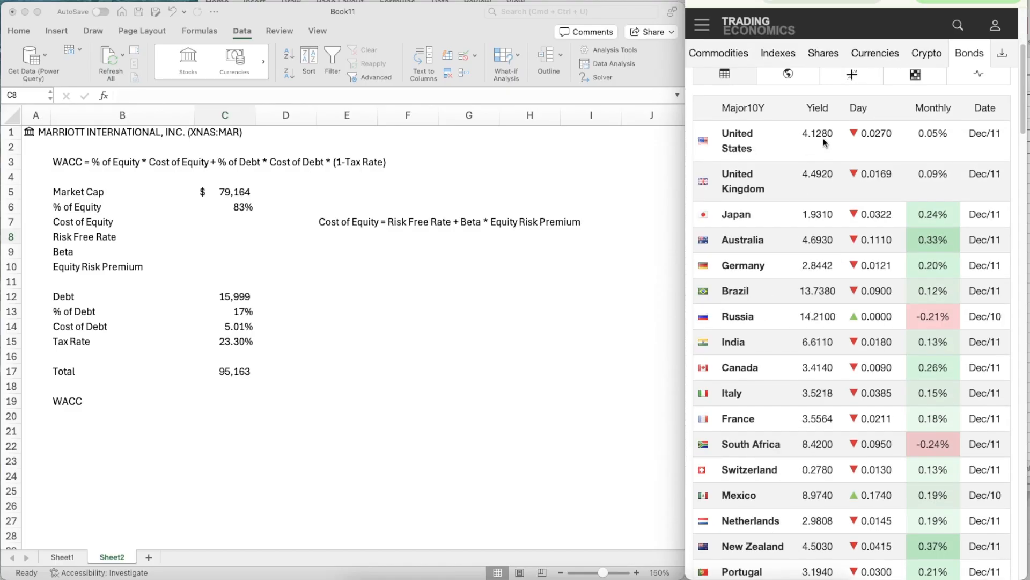
{"action": "left_click", "coordinate": [236, 230]}
{"action": "type", "text": "4.128%"}
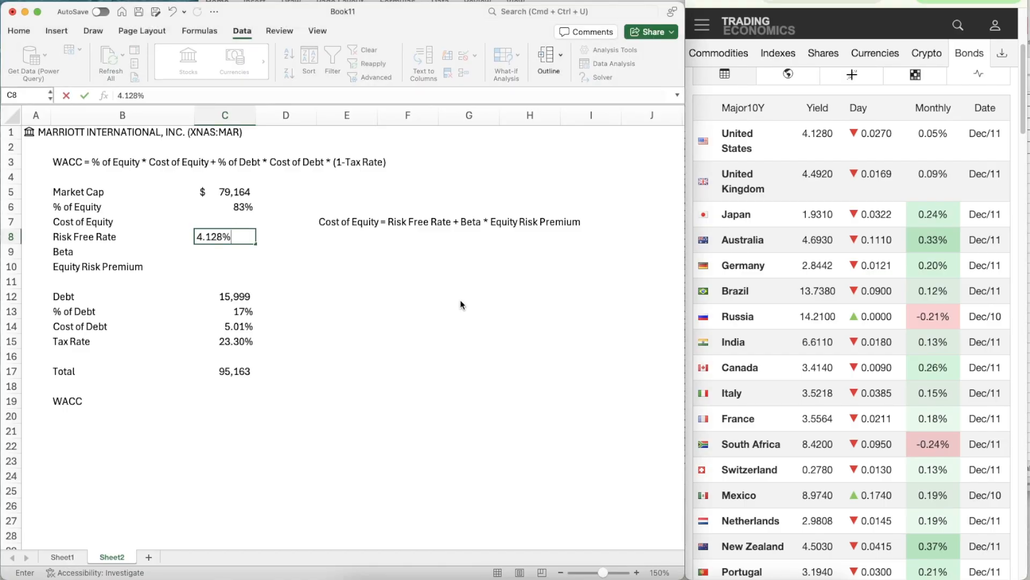
{"action": "key", "text": "Return"}
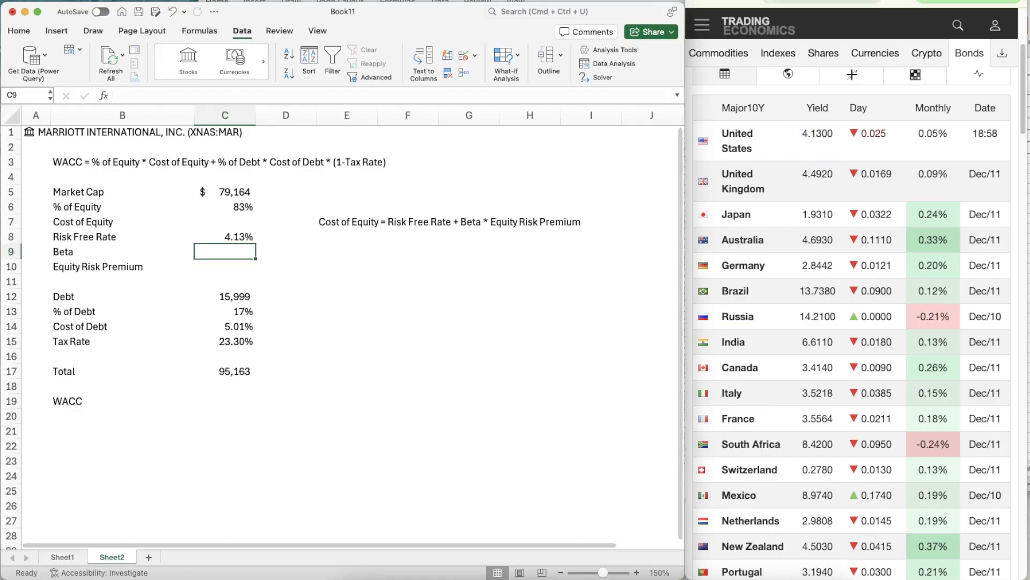
- Find the Hotel/Gaming industry's average unlevered beta on the Industry Averages sheet of the totalbetaGlobal.xls workbook
{"action": "left_click", "coordinate": [24, 12]}
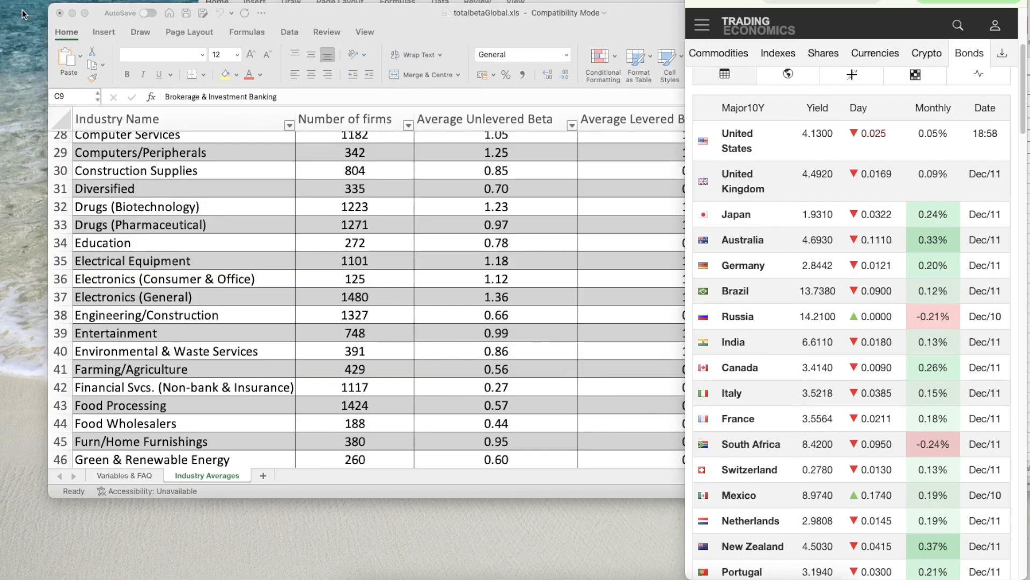
{"action": "left_click", "coordinate": [323, 263]}
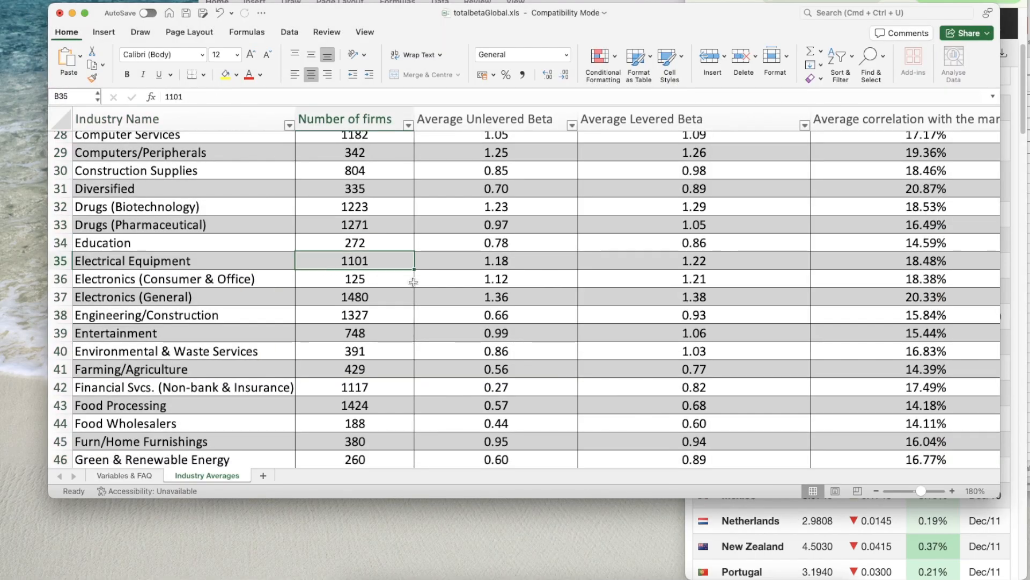
{"action": "scroll", "coordinate": [376, 295], "scroll_direction": "up", "scroll_amount": 10}
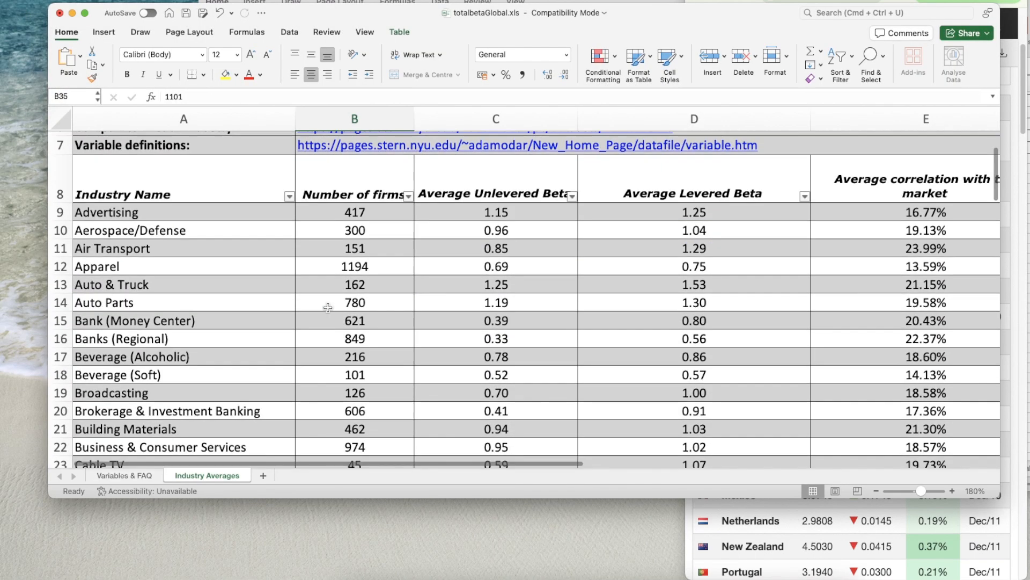
{"action": "scroll", "coordinate": [328, 308], "scroll_direction": "down", "scroll_amount": 10}
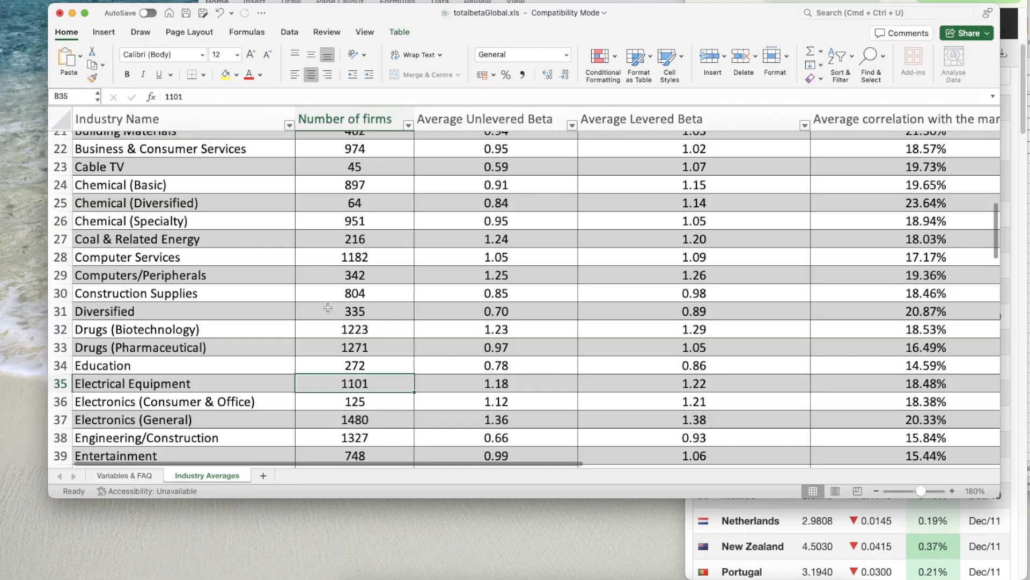
{"action": "scroll", "coordinate": [328, 308], "scroll_direction": "down", "scroll_amount": 5}
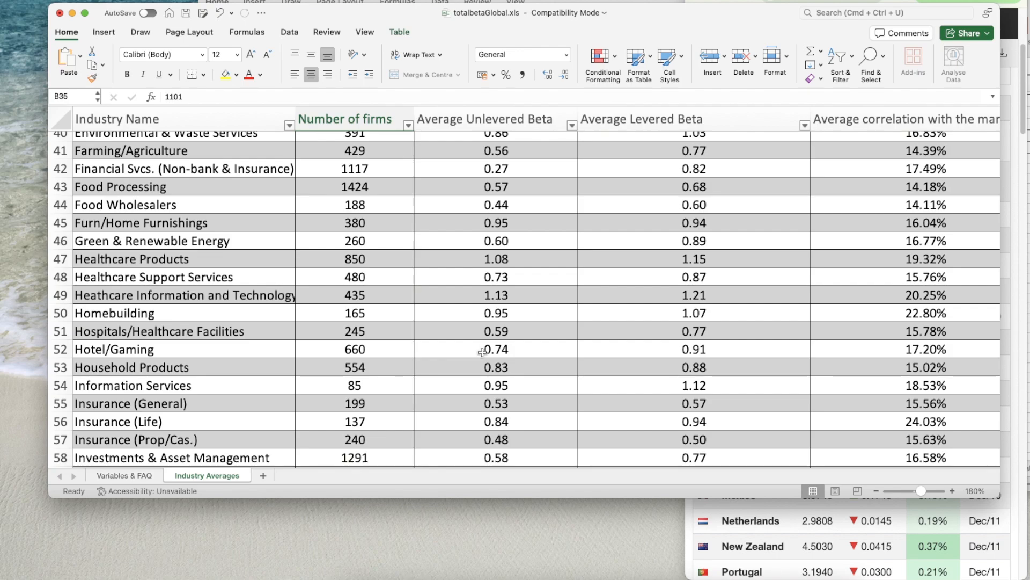
{"action": "scroll", "coordinate": [482, 352], "scroll_direction": "down", "scroll_amount": 5}
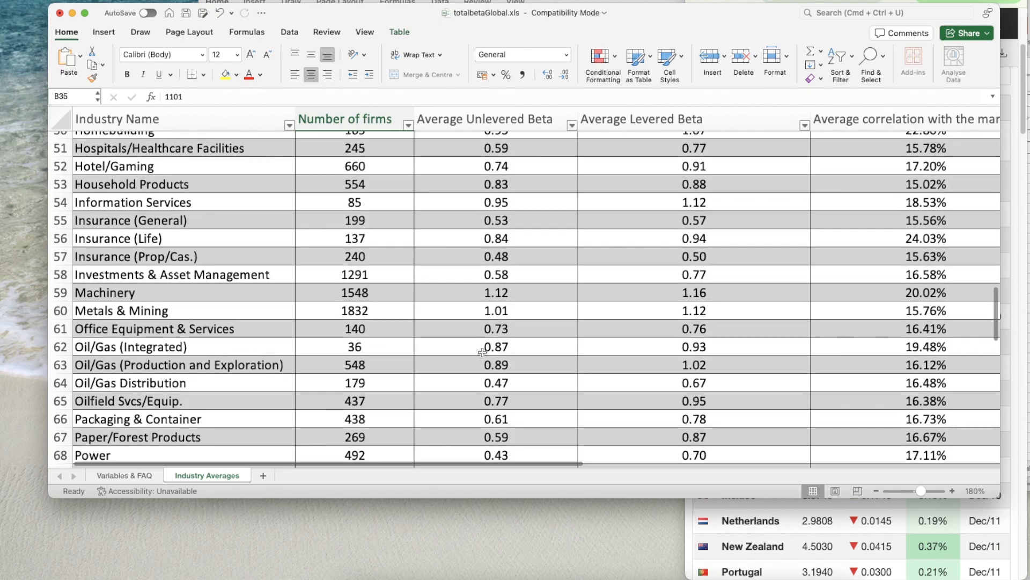
{"action": "scroll", "coordinate": [482, 352], "scroll_direction": "down", "scroll_amount": 6}
{"action": "scroll", "coordinate": [482, 352], "scroll_direction": "down", "scroll_amount": 2}
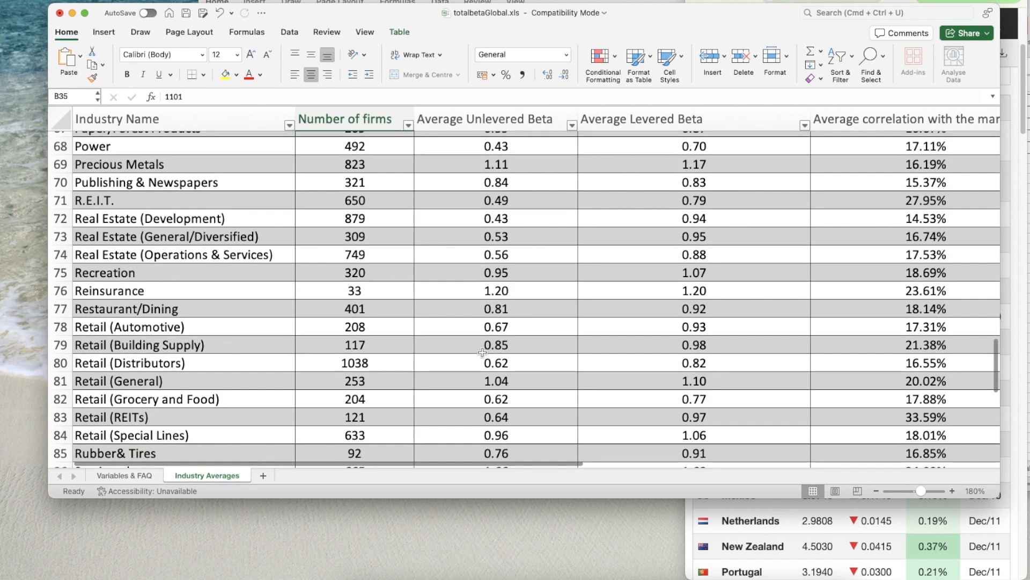
{"action": "scroll", "coordinate": [482, 352], "scroll_direction": "down", "scroll_amount": 5}
{"action": "scroll", "coordinate": [482, 352], "scroll_direction": "up", "scroll_amount": 20}
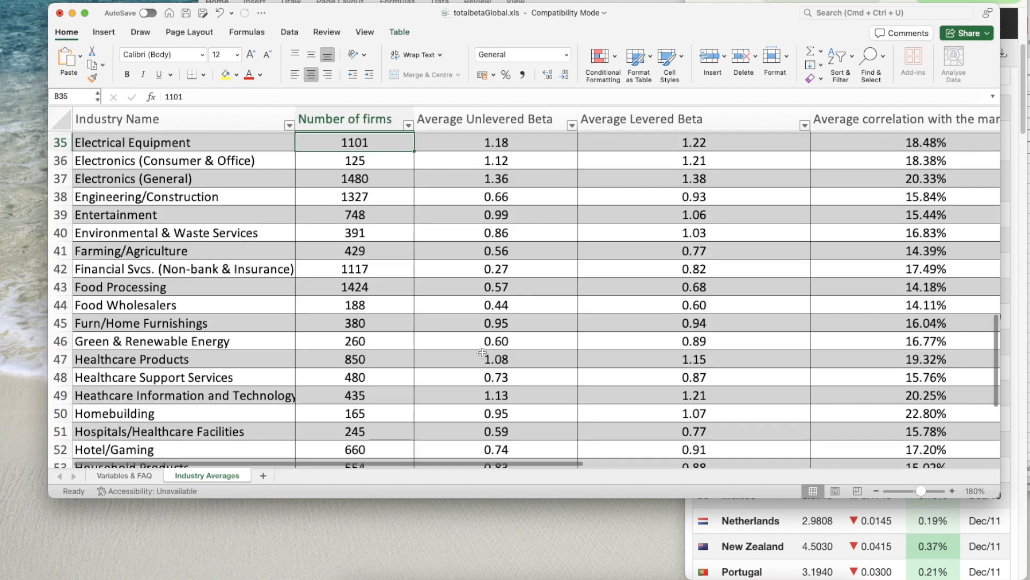
{"action": "scroll", "coordinate": [482, 352], "scroll_direction": "up", "scroll_amount": 4}
{"action": "scroll", "coordinate": [481, 352], "scroll_direction": "down", "scroll_amount": 6}
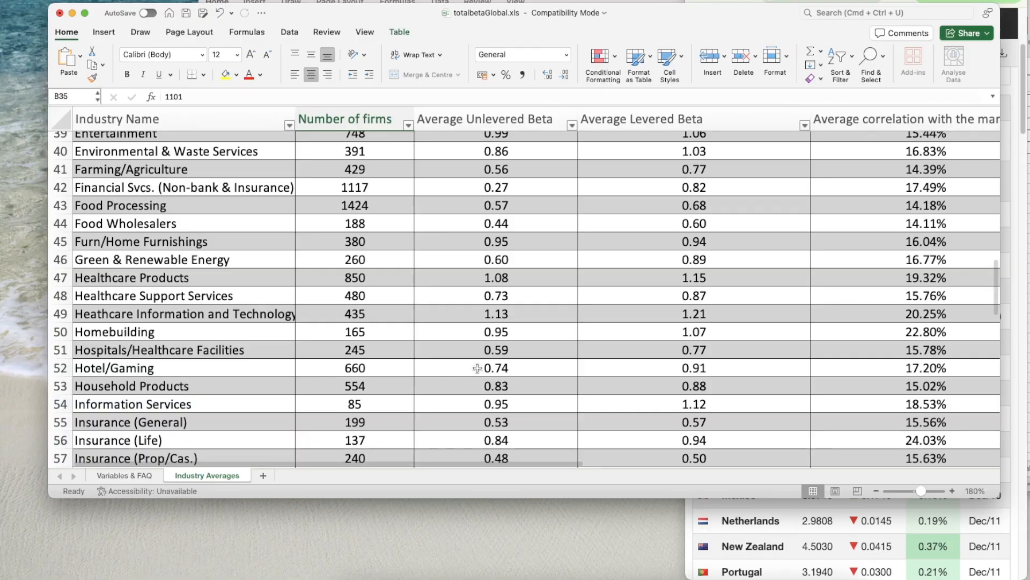
{"action": "left_click", "coordinate": [462, 364]}
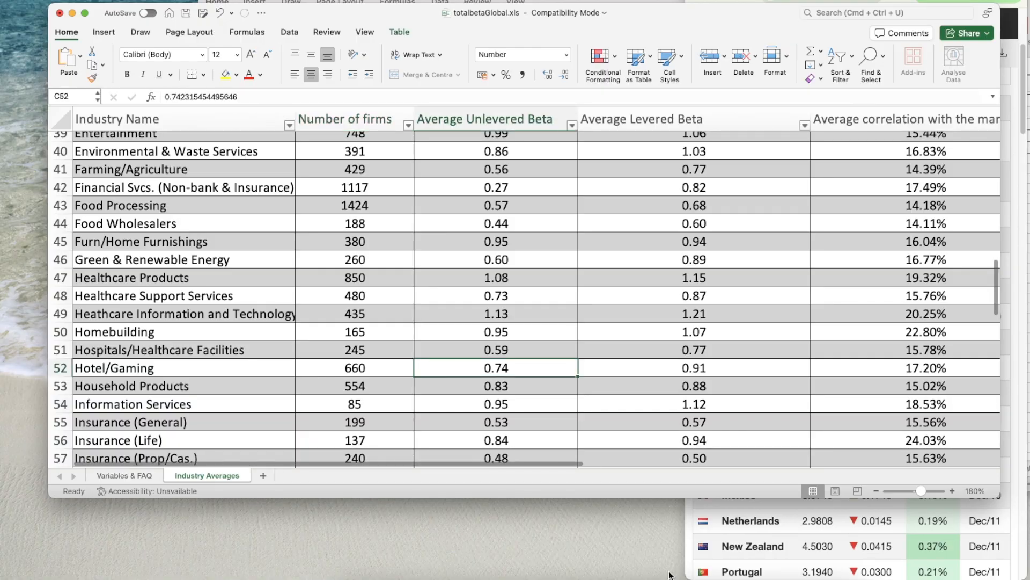
- Return to the Marriott WACC workbook and enter 0.74 as the Beta in C9
{"action": "left_click", "coordinate": [832, 579]}
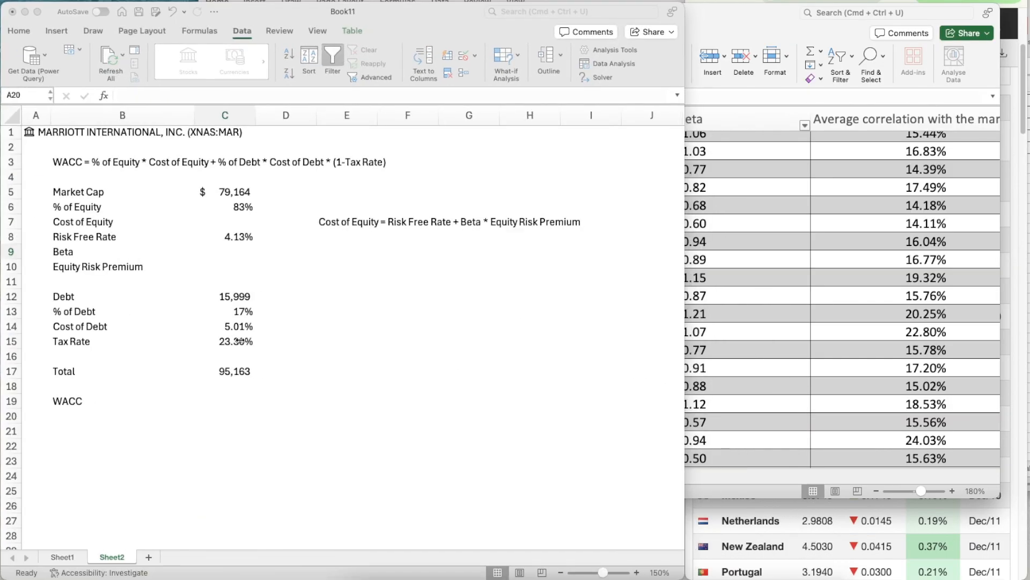
{"action": "left_click", "coordinate": [243, 259]}
{"action": "type", "text": "0.7"}
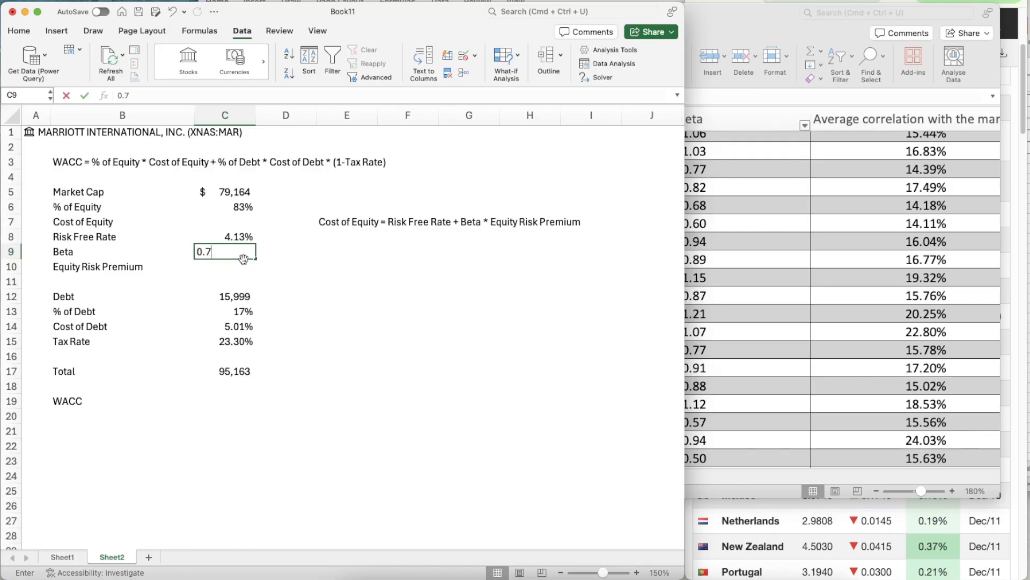
{"action": "type", "text": "4"}
{"action": "key", "text": "Return"}
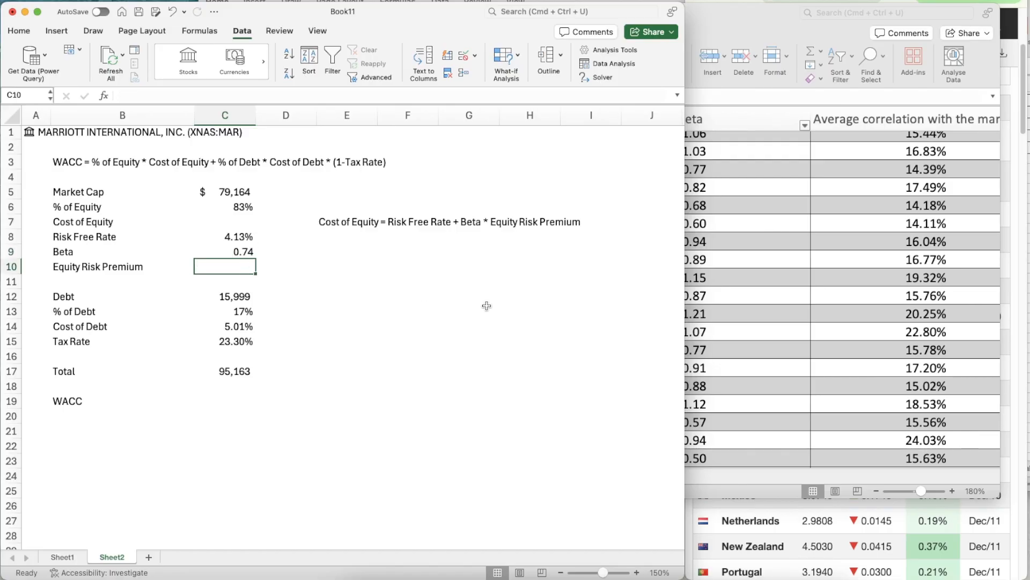
- Format the Beta in C9 as a two-decimal number with a thousands separator and negatives in black parentheses
{"action": "key", "text": "Up"}
{"action": "key", "text": "super+1"}
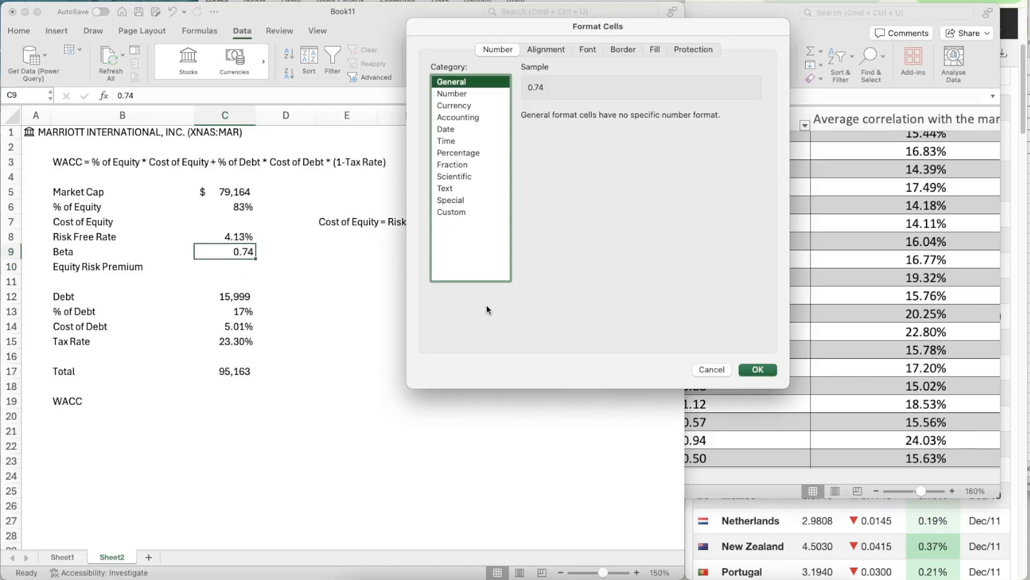
{"action": "left_click", "coordinate": [477, 92]}
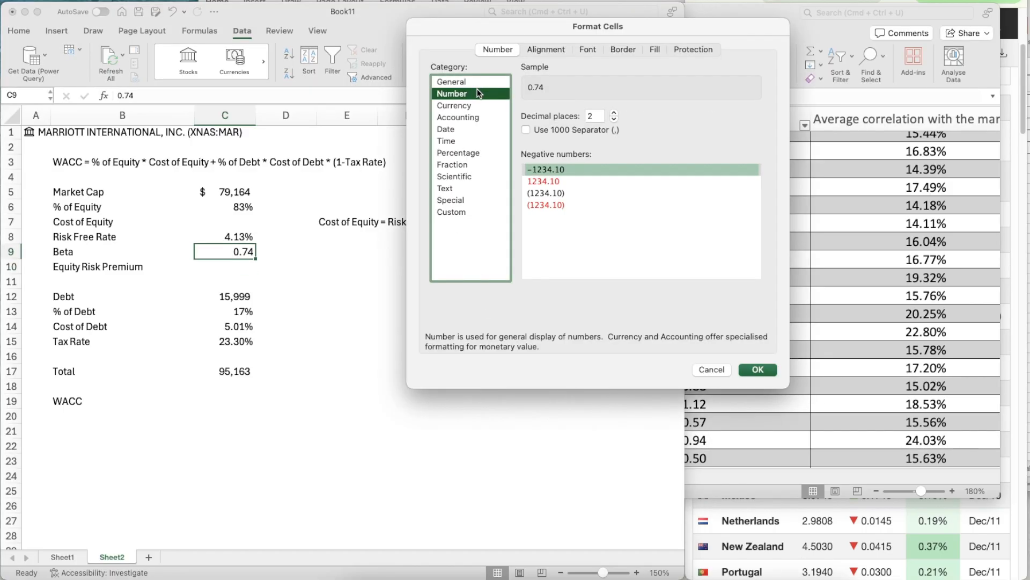
{"action": "left_click", "coordinate": [526, 130]}
{"action": "left_click", "coordinate": [563, 193]}
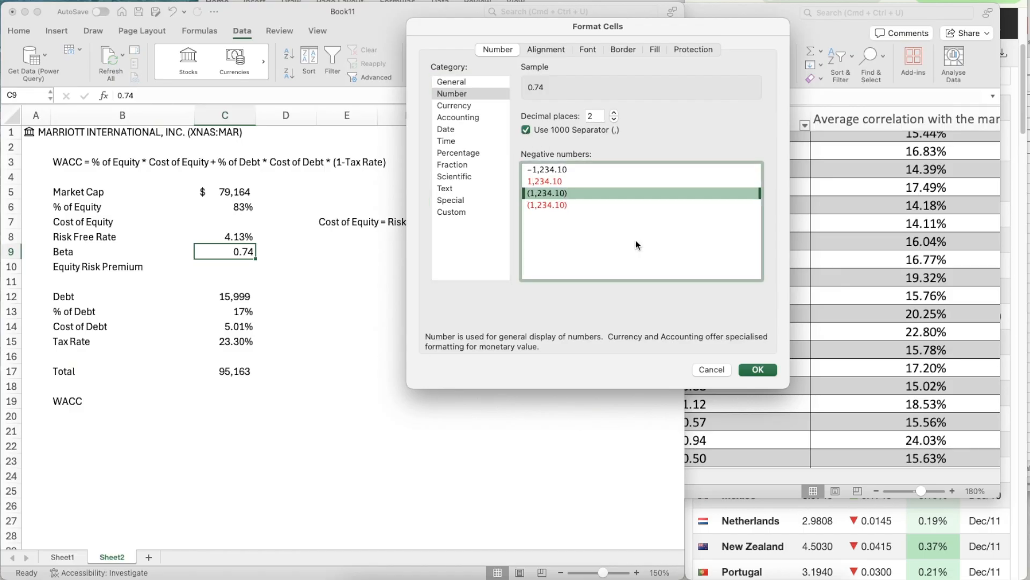
{"action": "left_click", "coordinate": [757, 369]}
{"action": "left_click", "coordinate": [280, 285]}
{"action": "left_click", "coordinate": [234, 266]}
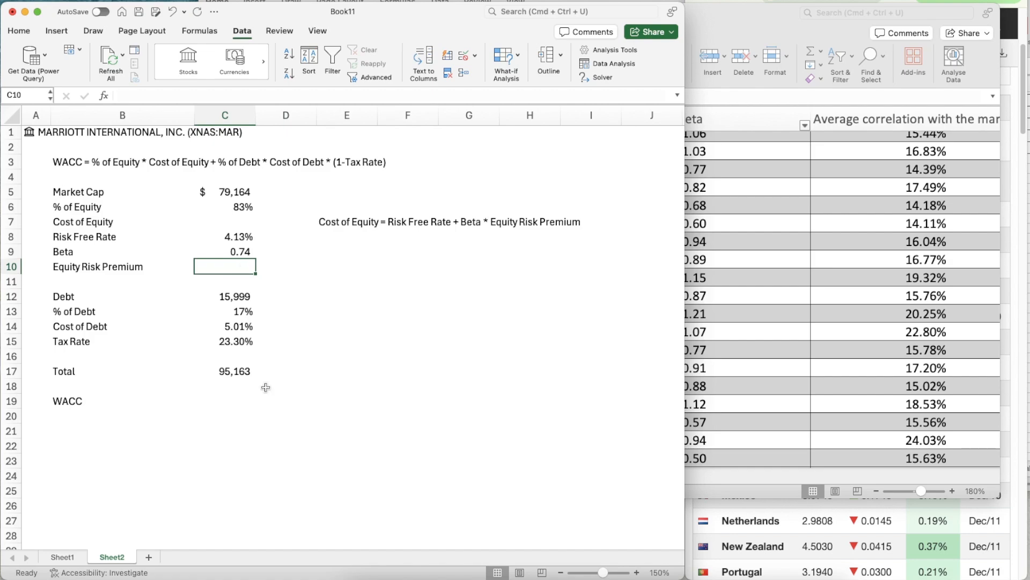
- Enter the table headings Region, Revenues, ERP, Weight and Weight ERP across B22:F22
{"action": "scroll", "coordinate": [265, 387], "scroll_direction": "down", "scroll_amount": 4}
{"action": "left_click", "coordinate": [89, 364]}
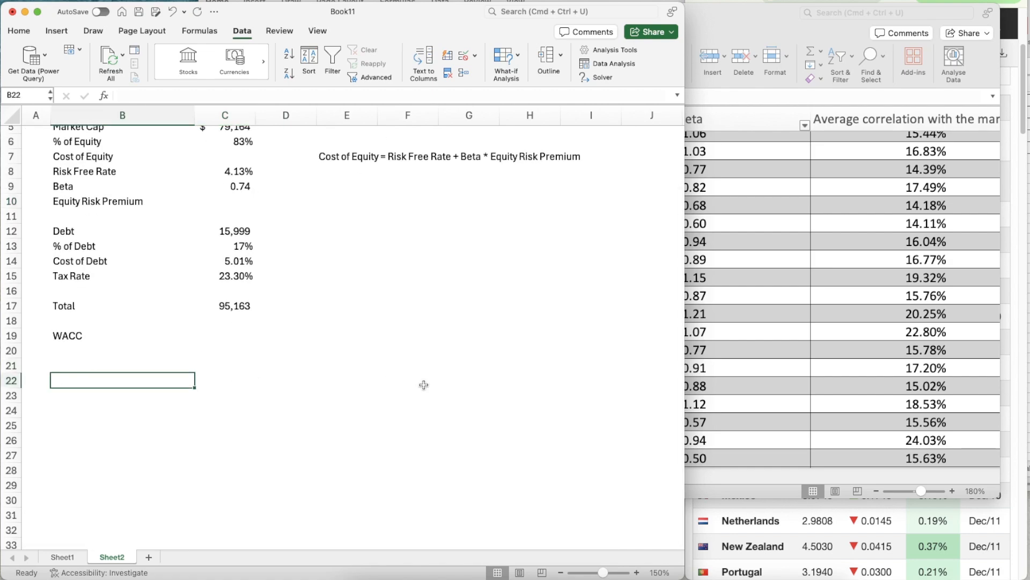
{"action": "scroll", "coordinate": [423, 384], "scroll_direction": "down", "scroll_amount": 1}
{"action": "type", "text": "Region"}
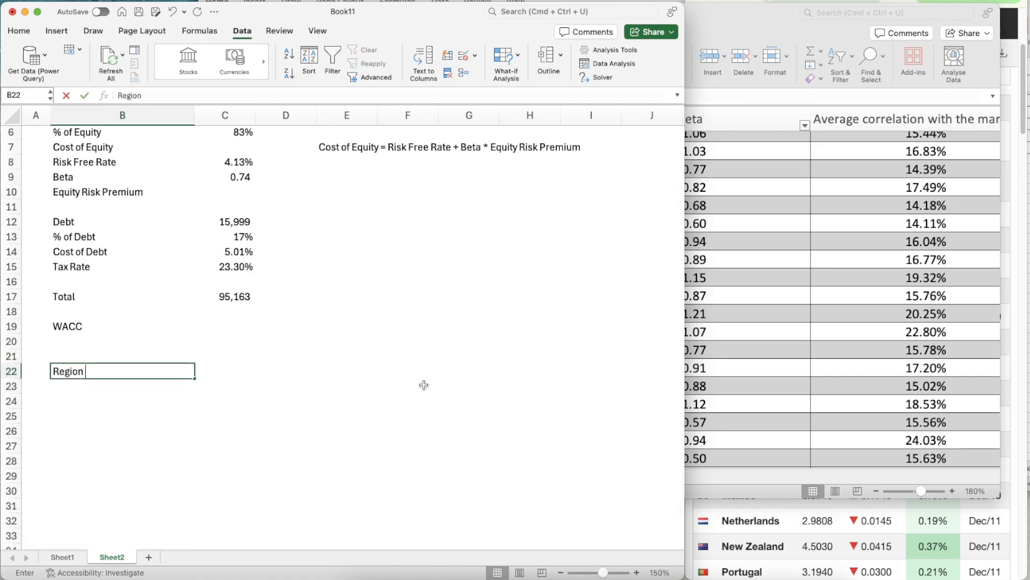
{"action": "key", "text": "Tab"}
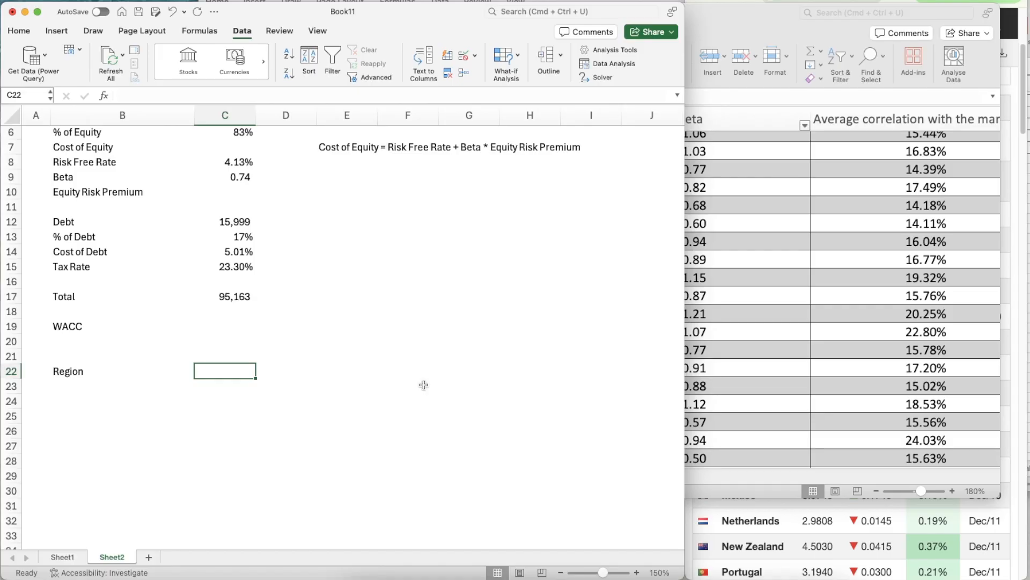
{"action": "type", "text": "Revenues"}
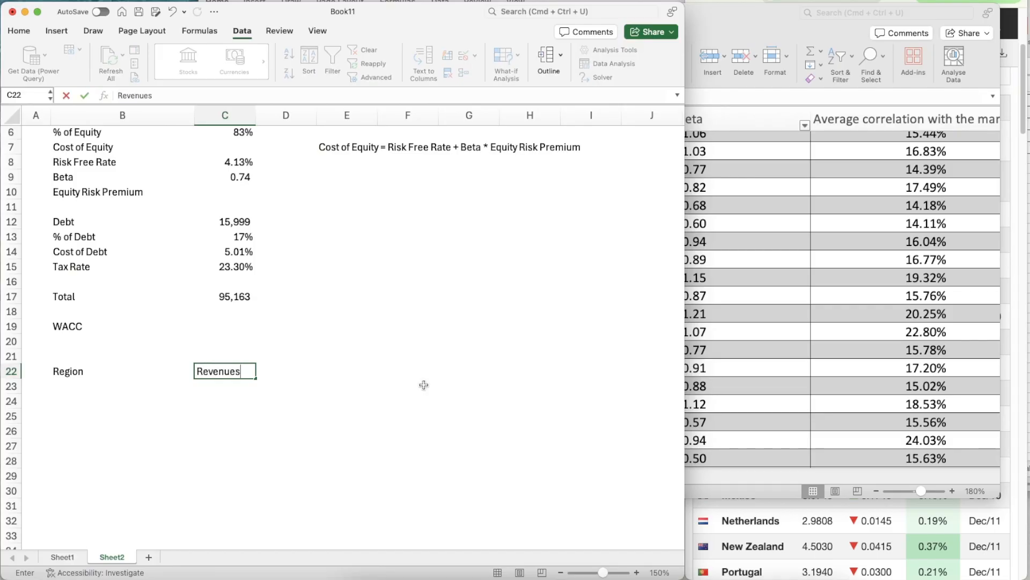
{"action": "key", "text": "Tab"}
{"action": "type", "text": "ER"}
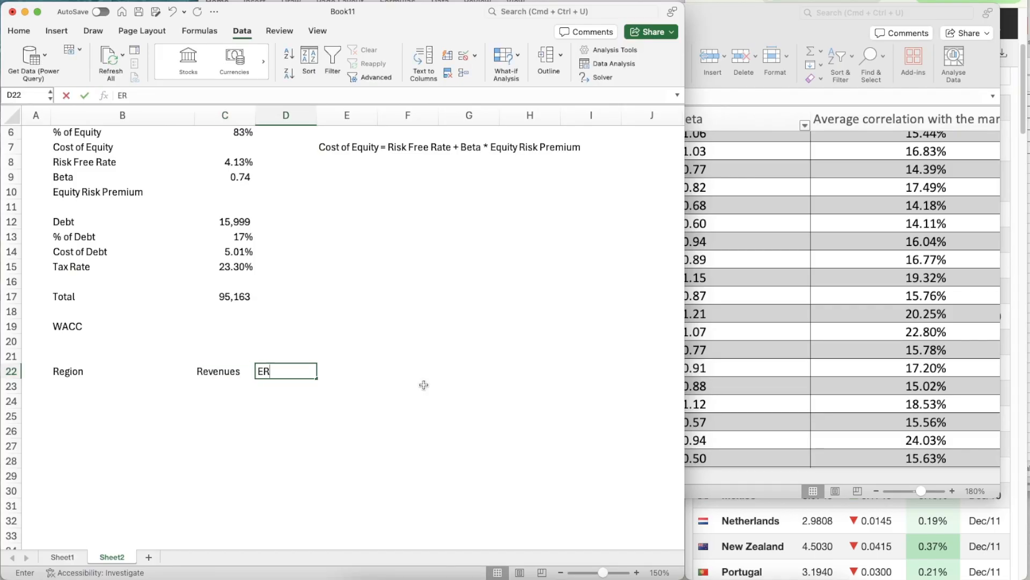
{"action": "key", "text": "BackSpace"}
{"action": "type", "text": "ERP"}
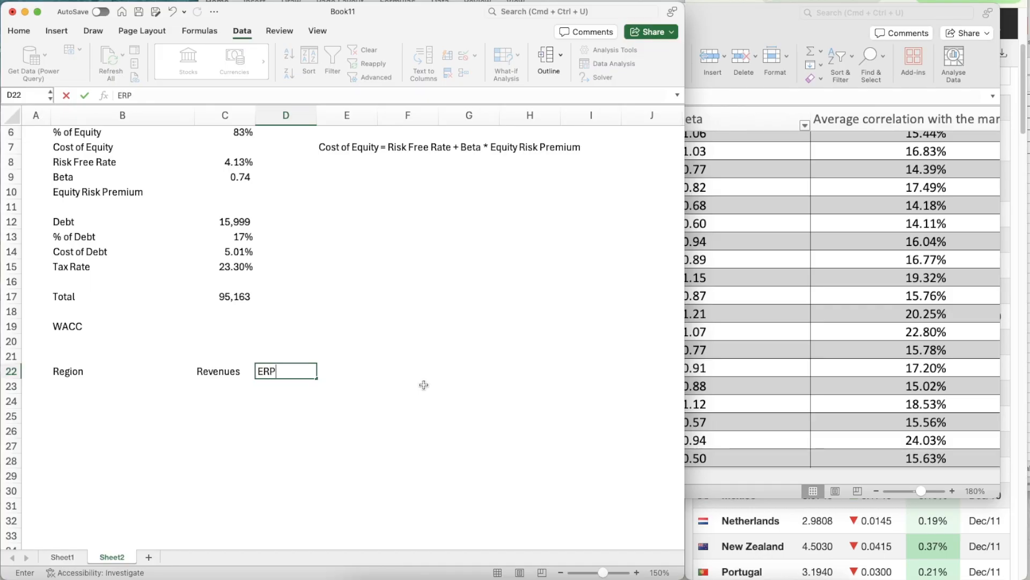
{"action": "key", "text": "Tab"}
{"action": "type", "text": "Weig"}
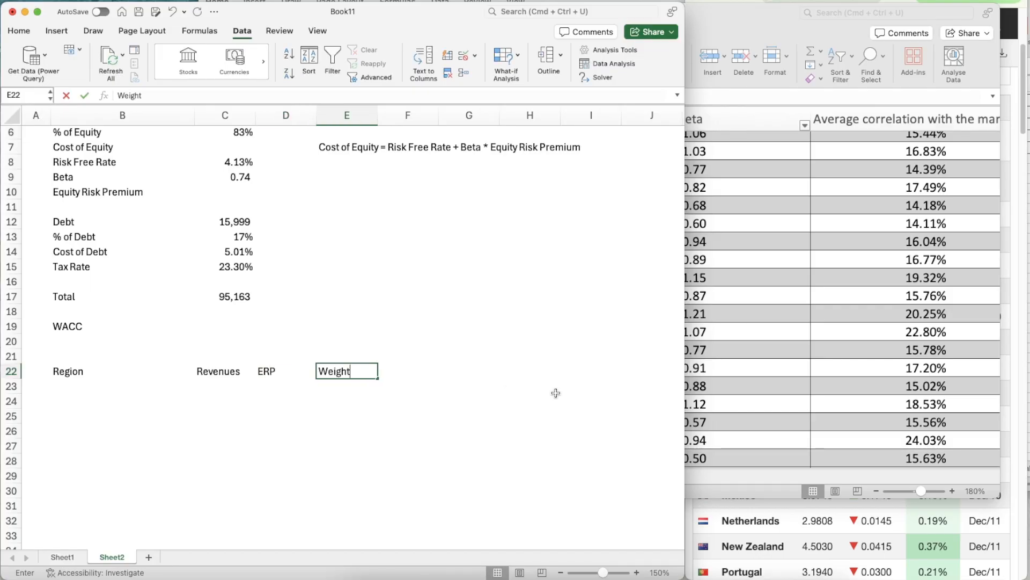
{"action": "key", "text": "Tab"}
{"action": "type", "text": "Weigh"}
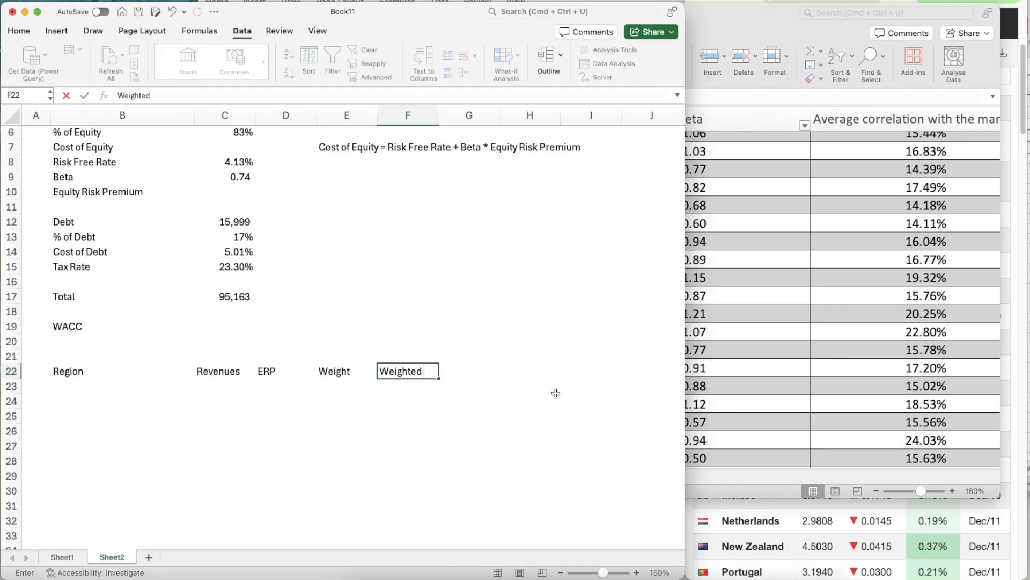
{"action": "type", "text": "t ERP"}
{"action": "key", "text": "Return"}
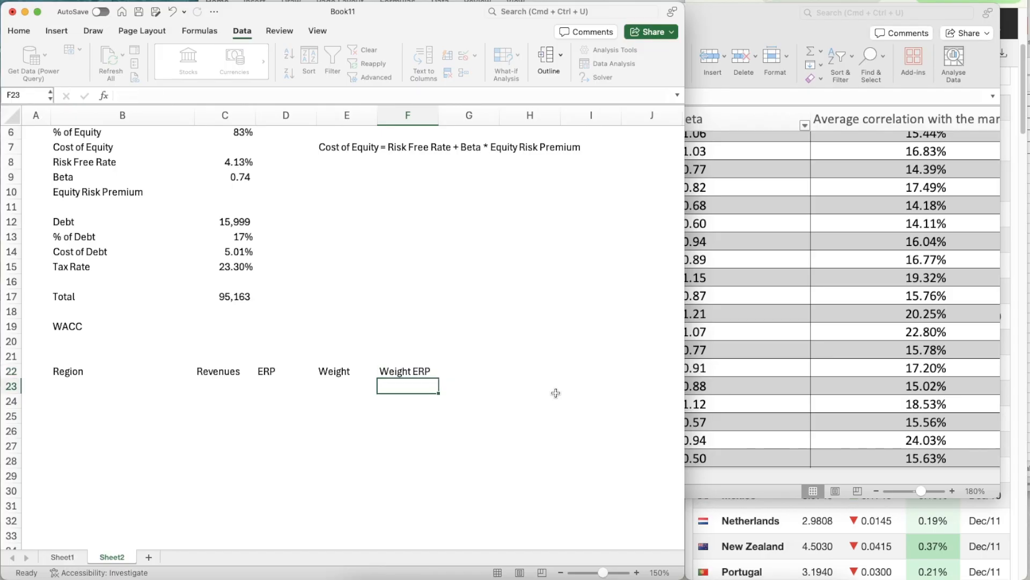
- Switch to Marriott's 10-Q and find total reportable segment revenue by region for the nine months ended September 30, 2025
{"action": "key", "text": "Left"}
{"action": "key", "text": "Left"}
{"action": "key", "text": "Left"}
{"action": "key", "text": "Left"}
{"action": "key", "text": "Down"}
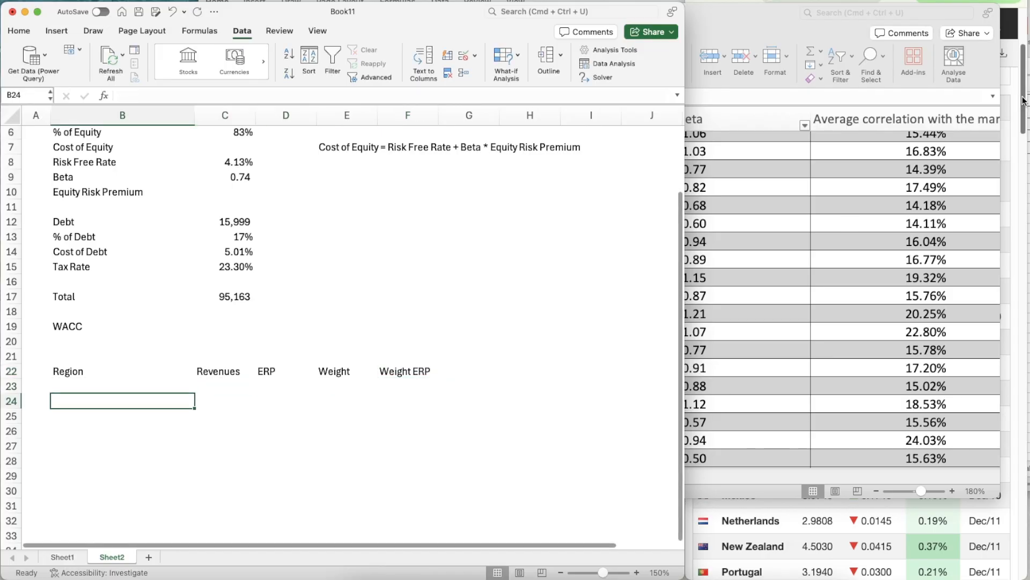
{"action": "key", "text": "super+Tab"}
{"action": "key", "text": "ctrl+Tab"}
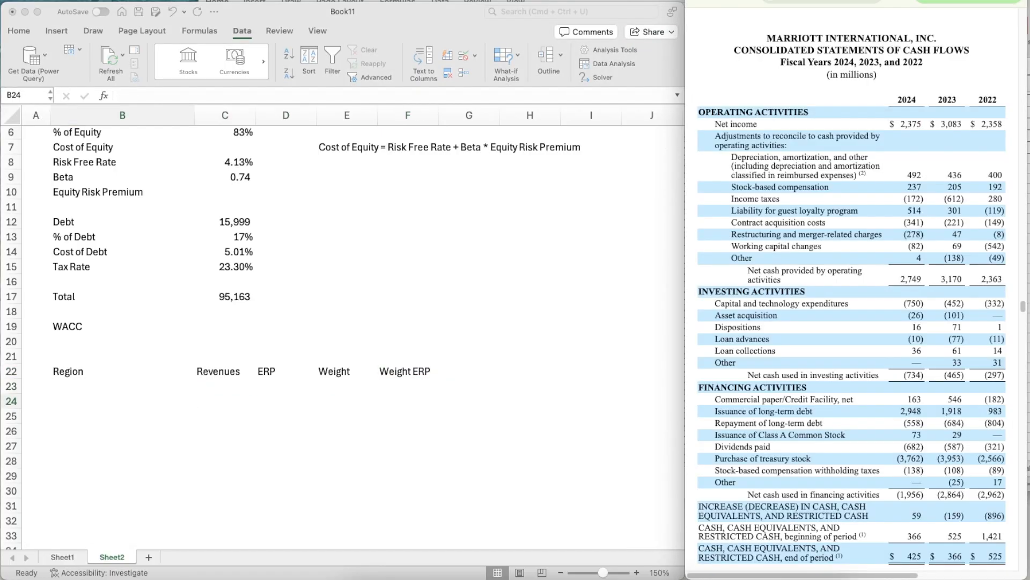
{"action": "key", "text": "ctrl+Tab"}
{"action": "scroll", "coordinate": [830, 201], "scroll_direction": "up", "scroll_amount": 15}
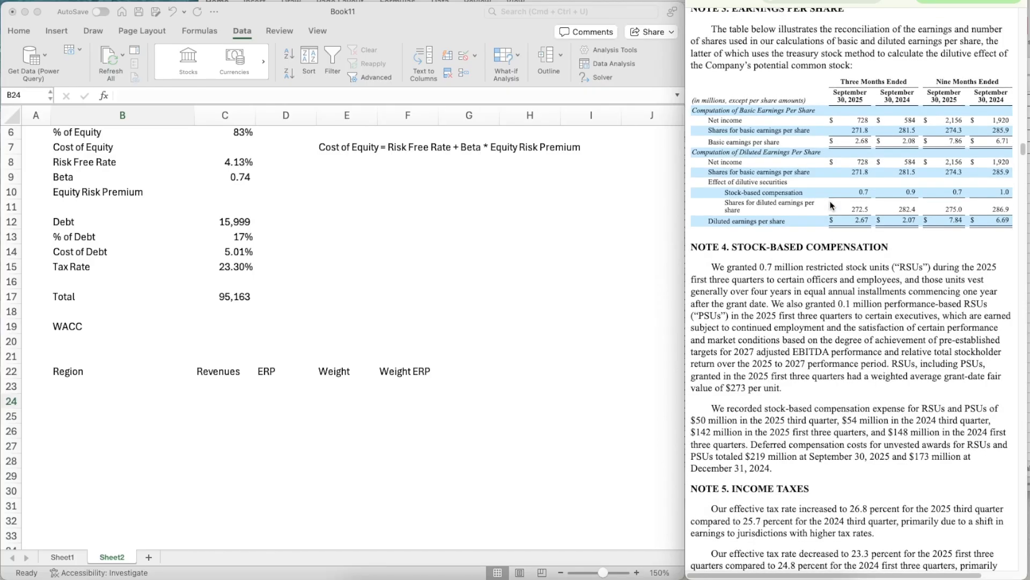
{"action": "scroll", "coordinate": [831, 202], "scroll_direction": "down", "scroll_amount": 20}
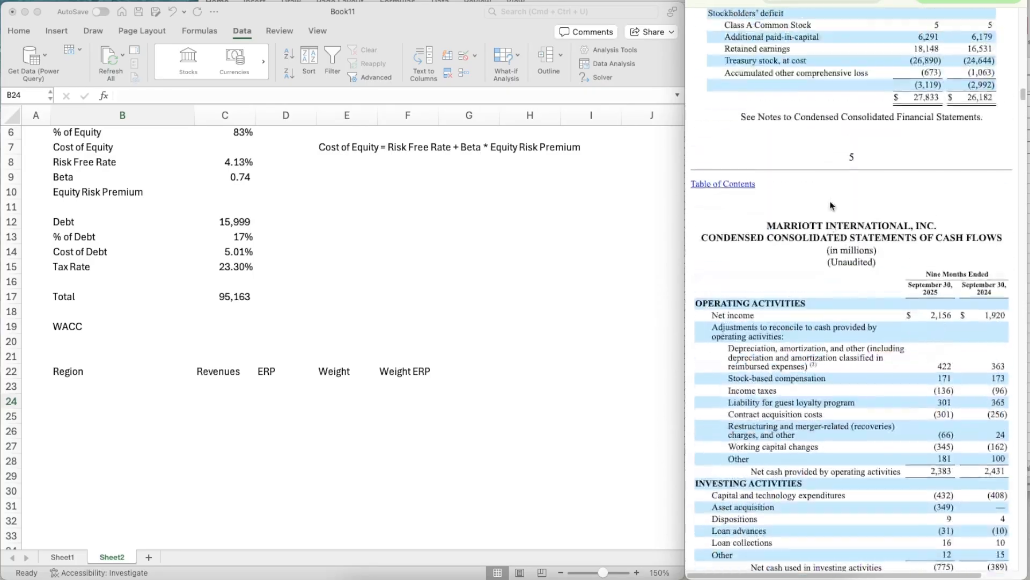
{"action": "scroll", "coordinate": [830, 204], "scroll_direction": "down", "scroll_amount": 15}
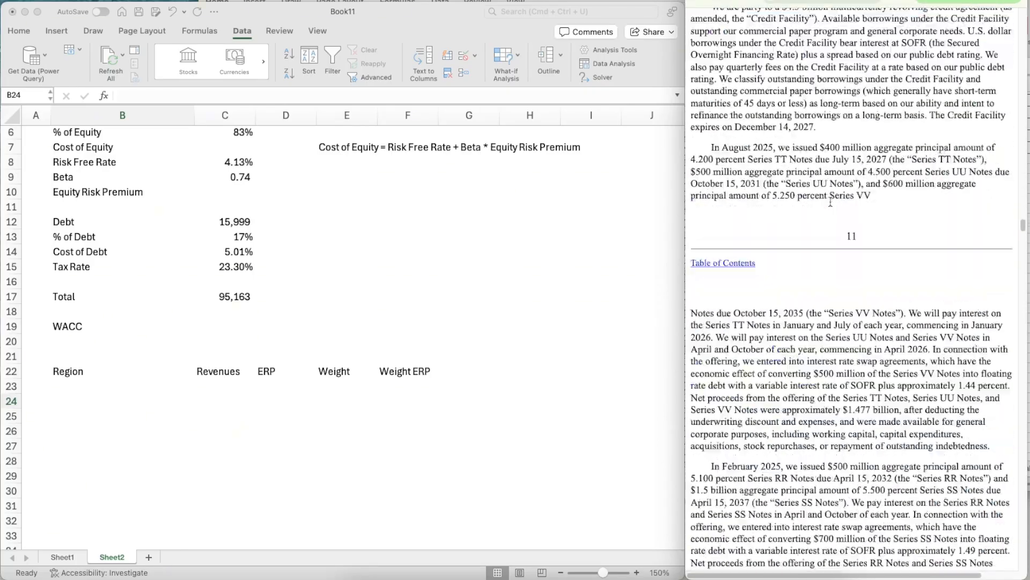
{"action": "scroll", "coordinate": [830, 205], "scroll_direction": "down", "scroll_amount": 20}
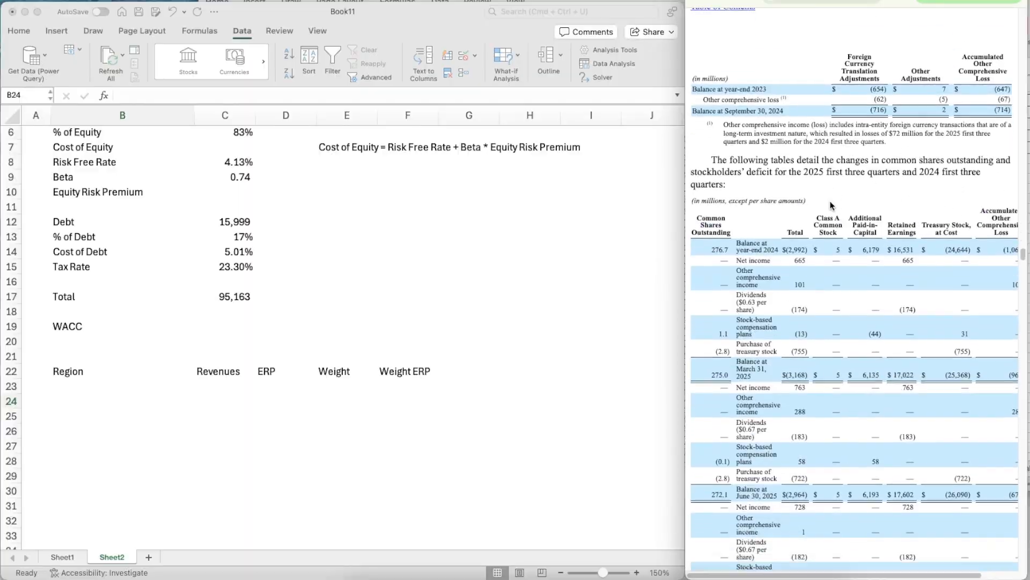
{"action": "scroll", "coordinate": [830, 201], "scroll_direction": "up", "scroll_amount": 10}
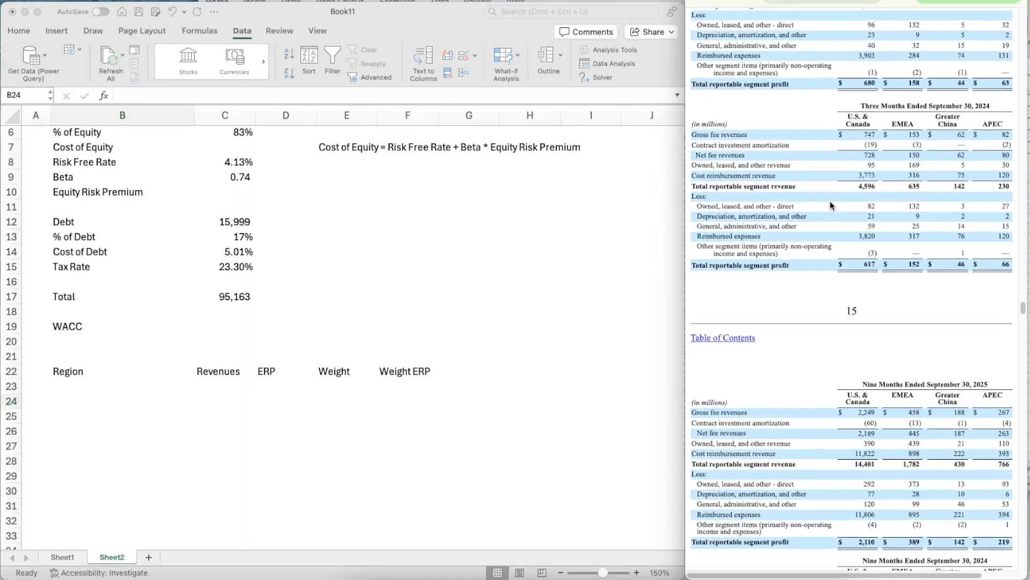
{"action": "scroll", "coordinate": [830, 200], "scroll_direction": "down", "scroll_amount": 2}
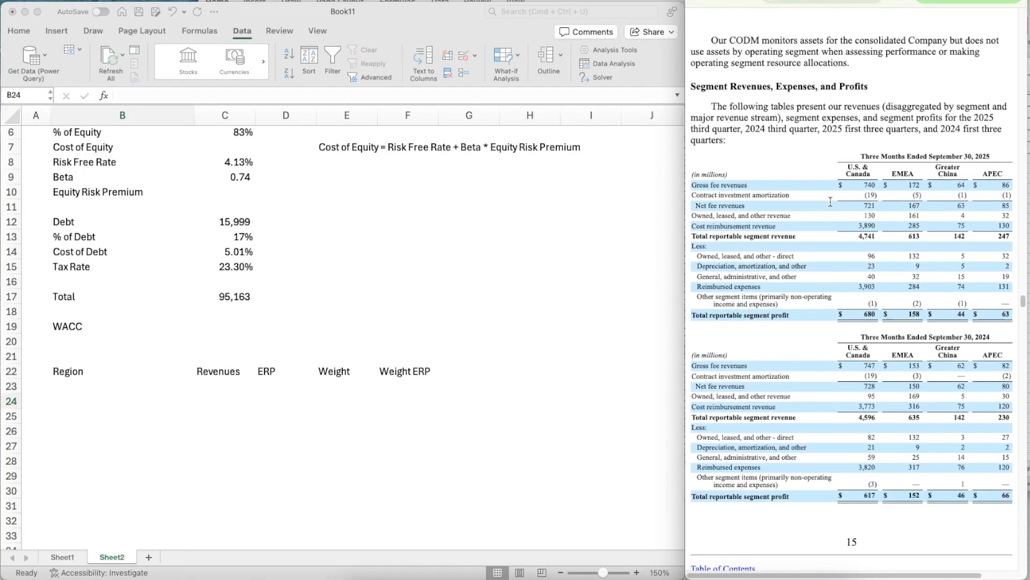
{"action": "scroll", "coordinate": [831, 202], "scroll_direction": "down", "scroll_amount": 1}
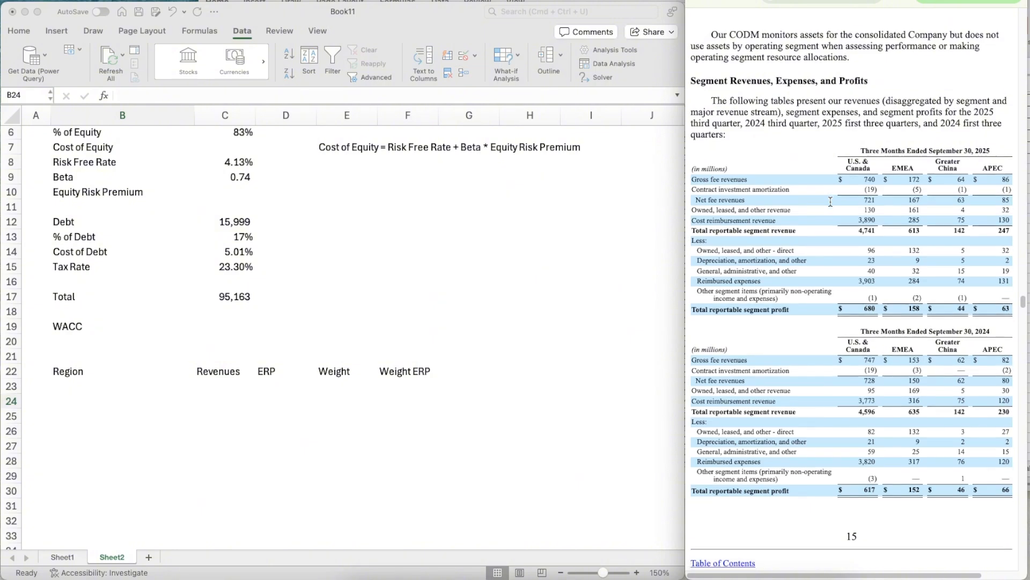
{"action": "scroll", "coordinate": [829, 204], "scroll_direction": "down", "scroll_amount": 3}
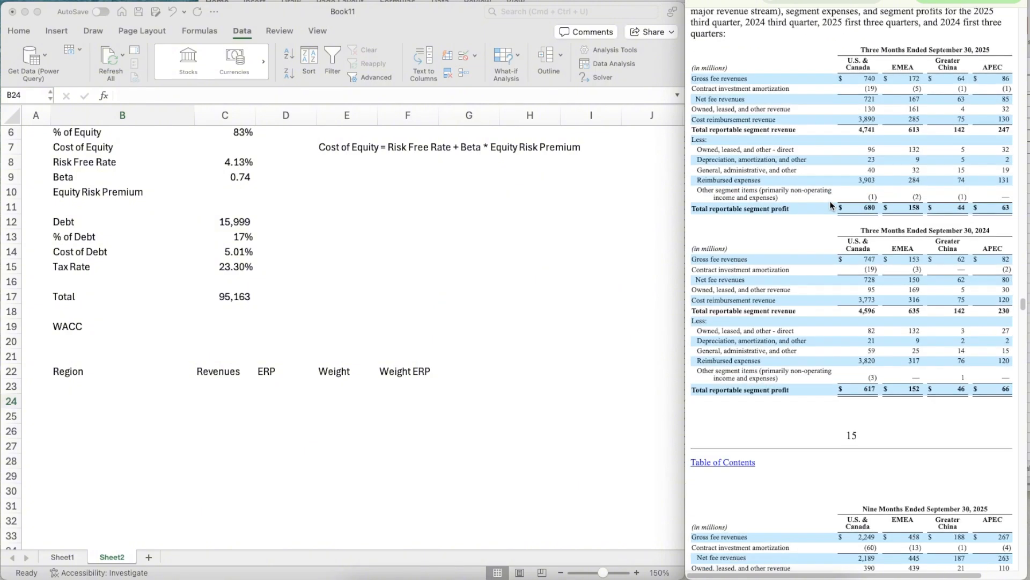
{"action": "scroll", "coordinate": [830, 203], "scroll_direction": "down", "scroll_amount": 10}
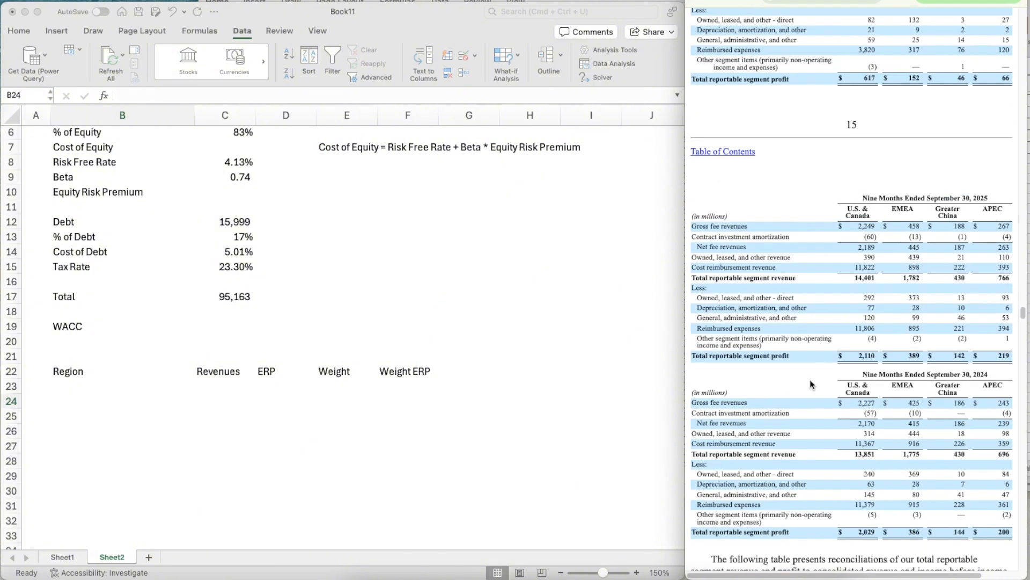
{"action": "scroll", "coordinate": [906, 298], "scroll_direction": "down", "scroll_amount": 4}
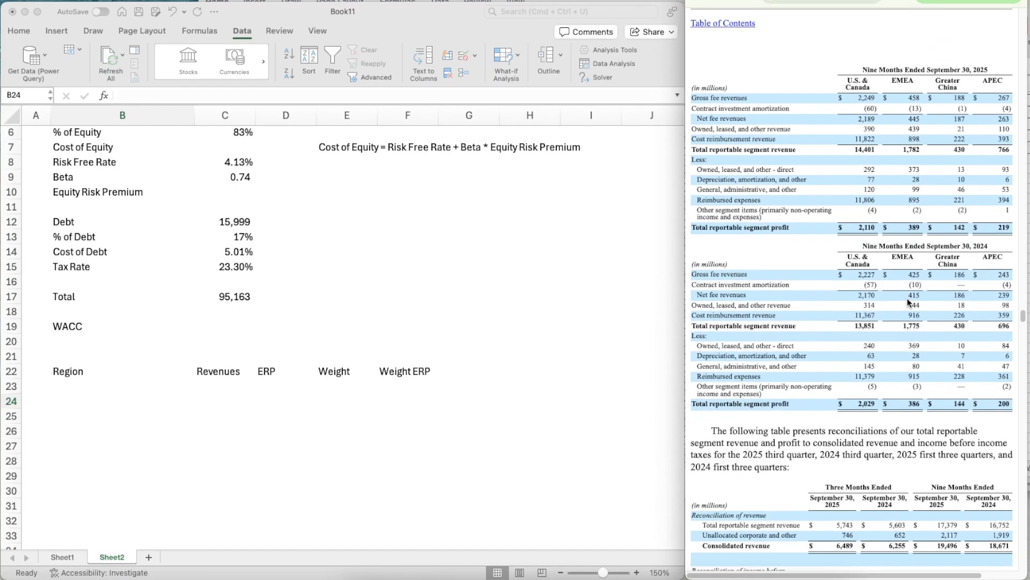
{"action": "scroll", "coordinate": [907, 298], "scroll_direction": "down", "scroll_amount": 4}
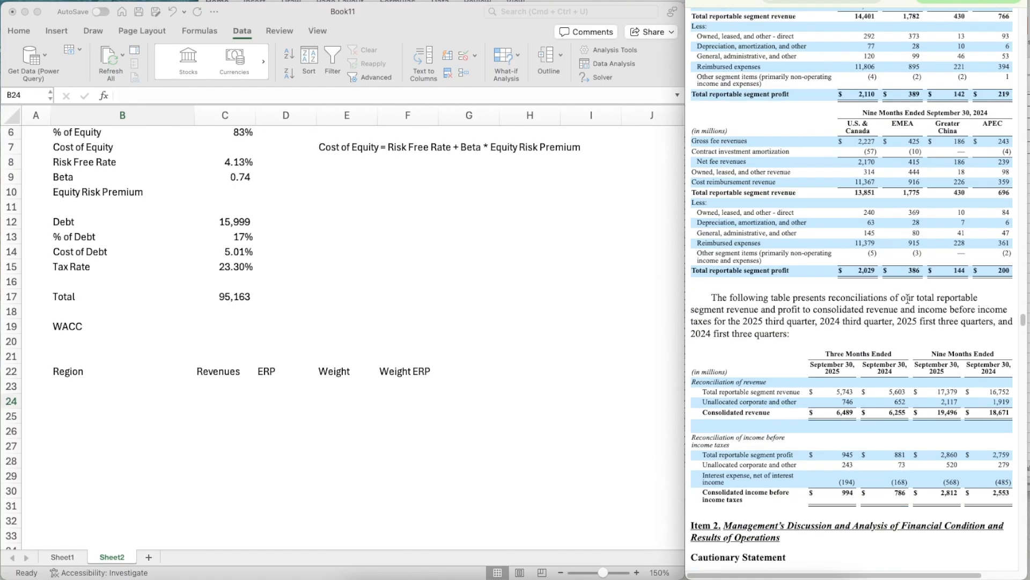
{"action": "scroll", "coordinate": [906, 298], "scroll_direction": "down", "scroll_amount": 2}
{"action": "scroll", "coordinate": [907, 297], "scroll_direction": "down", "scroll_amount": 15}
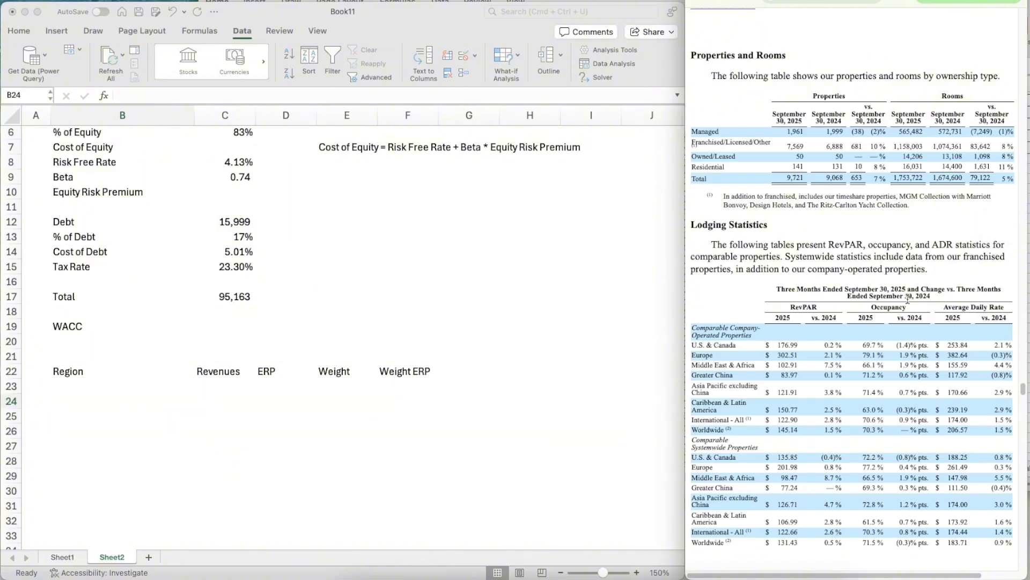
{"action": "scroll", "coordinate": [907, 299], "scroll_direction": "up", "scroll_amount": 15}
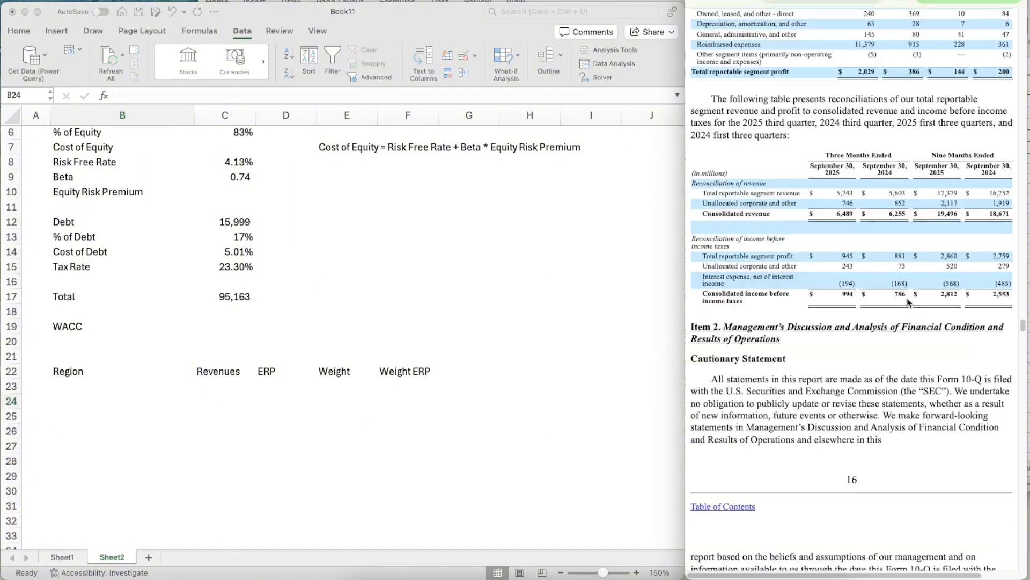
{"action": "scroll", "coordinate": [907, 298], "scroll_direction": "up", "scroll_amount": 13}
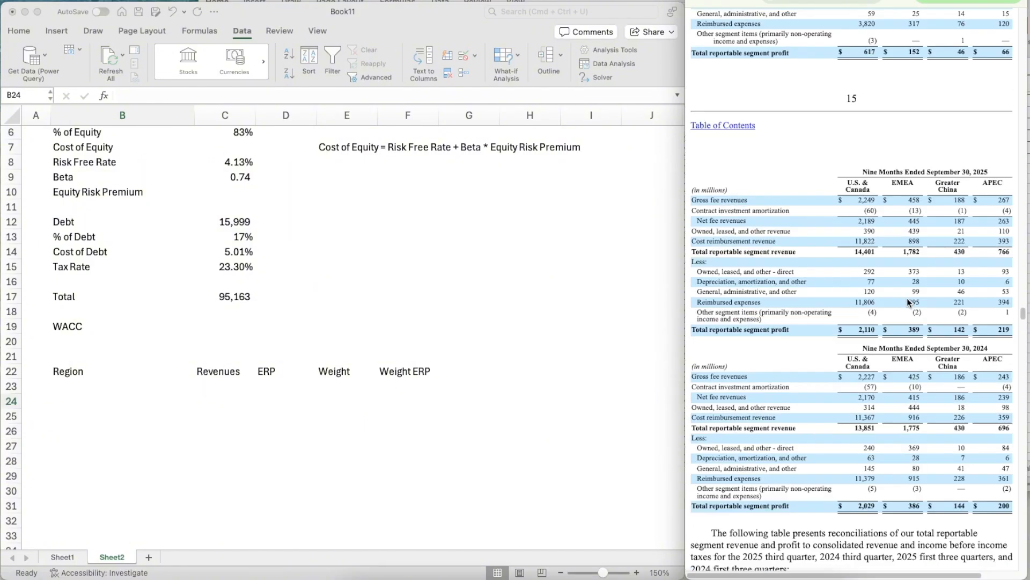
{"action": "scroll", "coordinate": [907, 298], "scroll_direction": "down", "scroll_amount": 2}
{"action": "scroll", "coordinate": [870, 298], "scroll_direction": "up", "scroll_amount": 3}
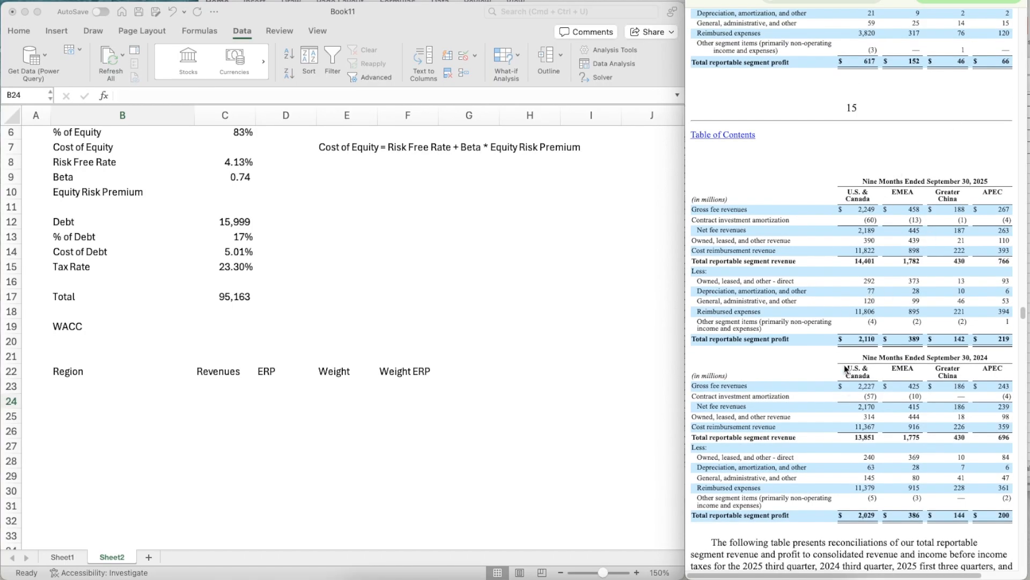
- Back in the WACC sheet, list the regions US/Canada, EMEA, Greater China and APEC in B24:B27
{"action": "left_click", "coordinate": [61, 395]}
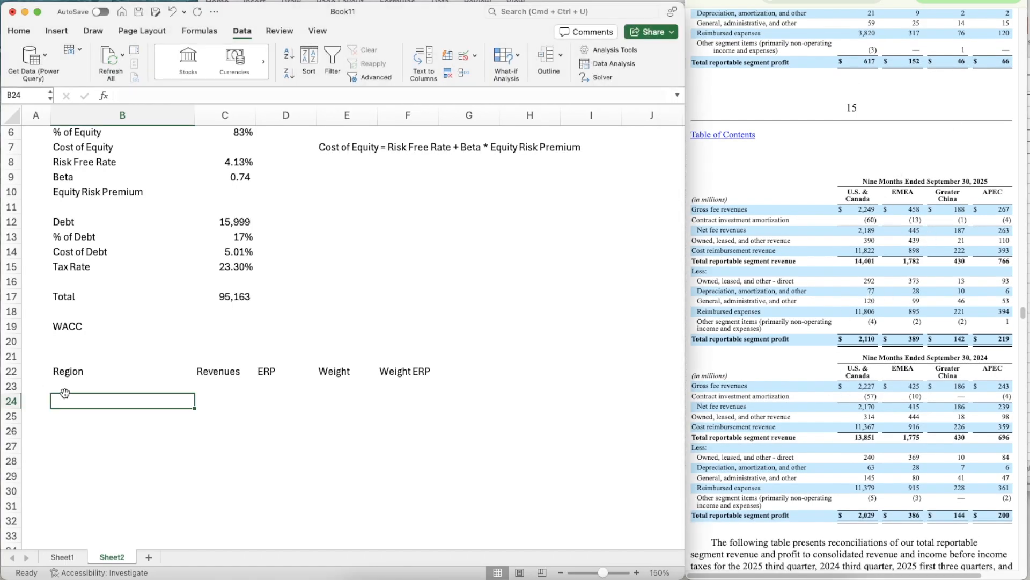
{"action": "type", "text": "US/Cana"}
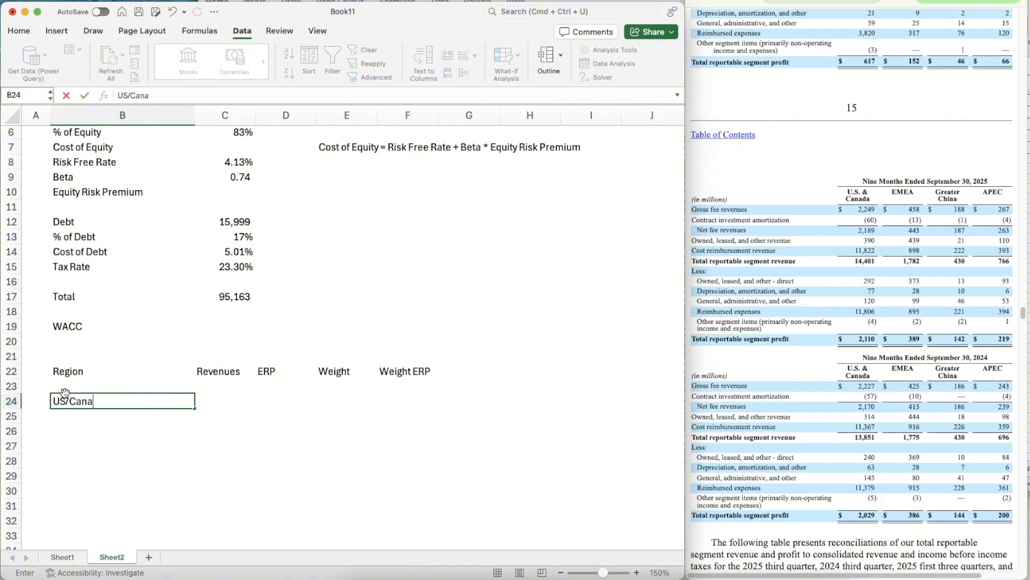
{"action": "type", "text": "da"}
{"action": "key", "text": "Return"}
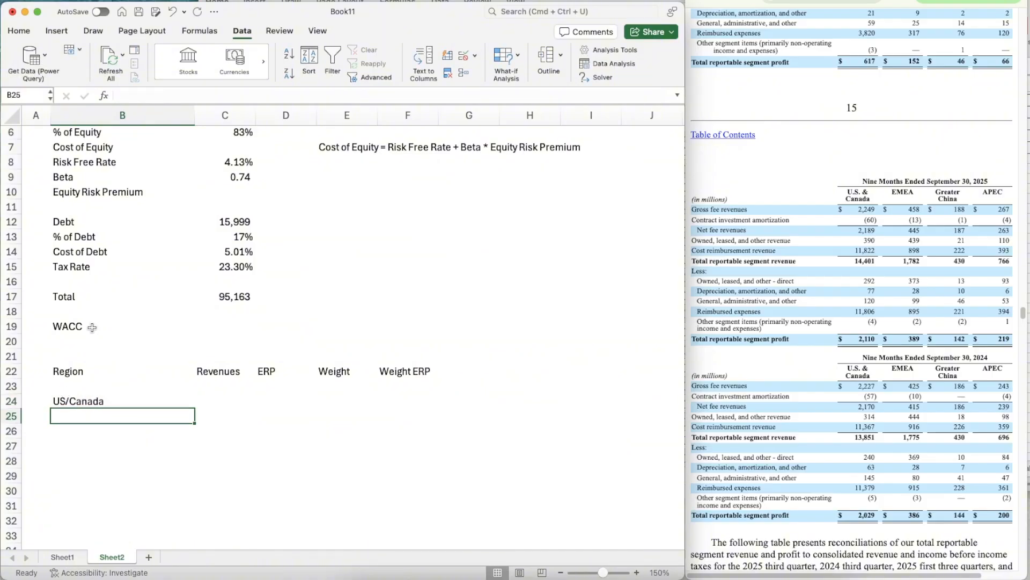
{"action": "type", "text": "EMEA"}
{"action": "key", "text": "Return"}
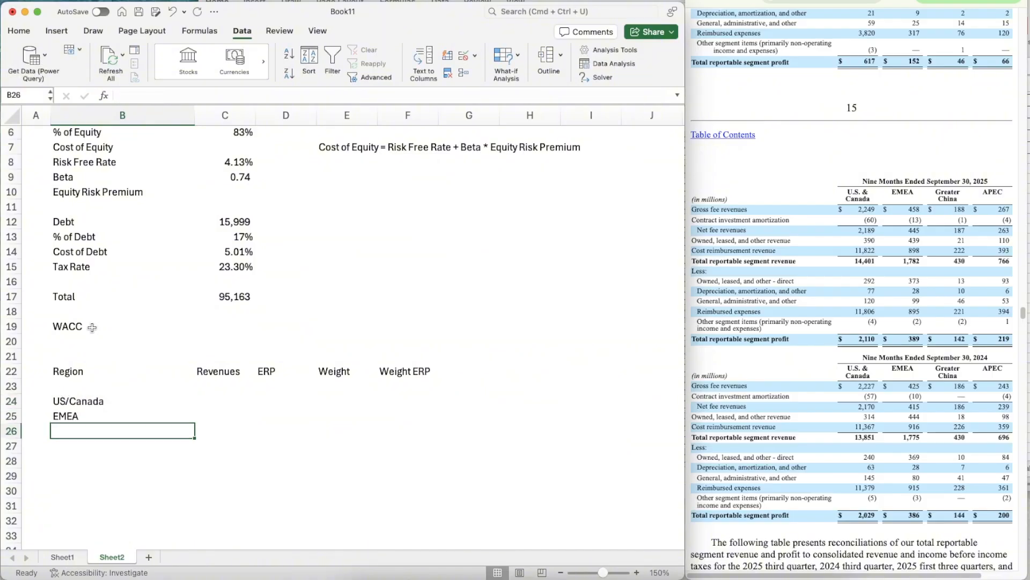
{"action": "scroll", "coordinate": [93, 327], "scroll_direction": "down", "scroll_amount": 4}
{"action": "type", "text": "Gre"}
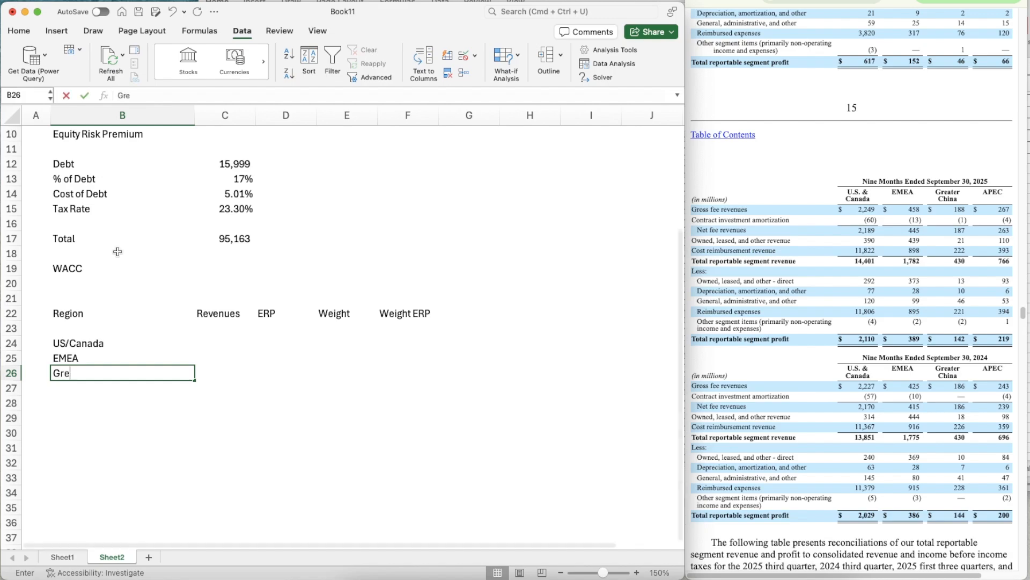
{"action": "type", "text": "ater China"}
{"action": "key", "text": "Return"}
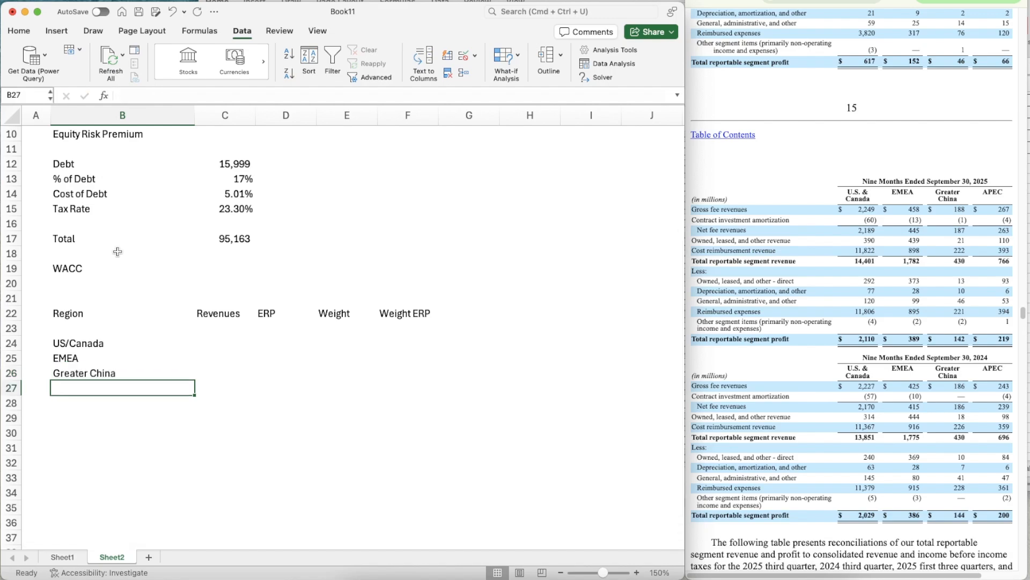
{"action": "type", "text": "APEC"}
{"action": "key", "text": "Return"}
- Bold the four region names in B24:B27
{"action": "key", "text": "Up"}
{"action": "key", "text": "shift+Up"}
{"action": "key", "text": "shift+Up"}
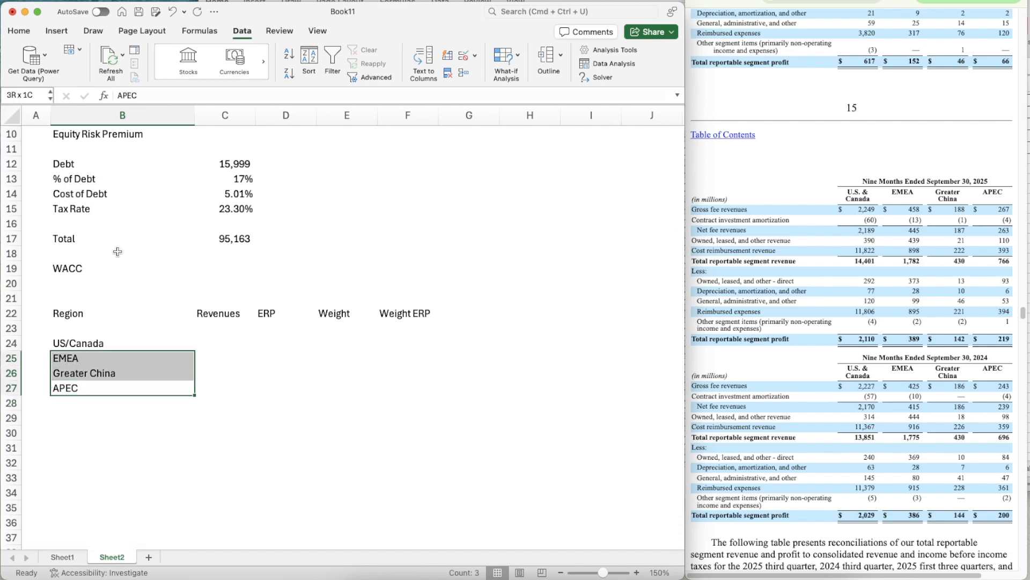
{"action": "key", "text": "shift+Up"}
{"action": "key", "text": "super+b"}
- Enter 14401 as the US/Canada revenue in C24 and copy the number format of the Debt amount in C12 onto it
{"action": "key", "text": "Right"}
{"action": "key", "text": "Right"}
{"action": "key", "text": "Up"}
{"action": "key", "text": "Up"}
{"action": "key", "text": "Up"}
{"action": "key", "text": "Left"}
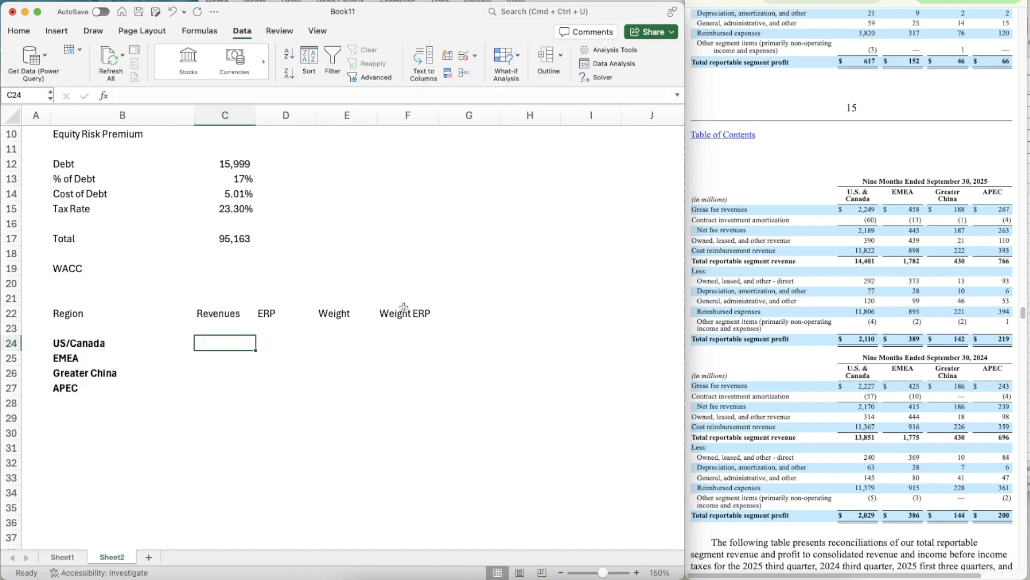
{"action": "type", "text": "14401"}
{"action": "key", "text": "Return"}
{"action": "left_click", "coordinate": [225, 165]}
{"action": "key", "text": "super+shift+c"}
{"action": "left_click", "coordinate": [236, 344]}
{"action": "key", "text": "Return"}
{"action": "key", "text": "Return"}
{"action": "key", "text": "Return"}
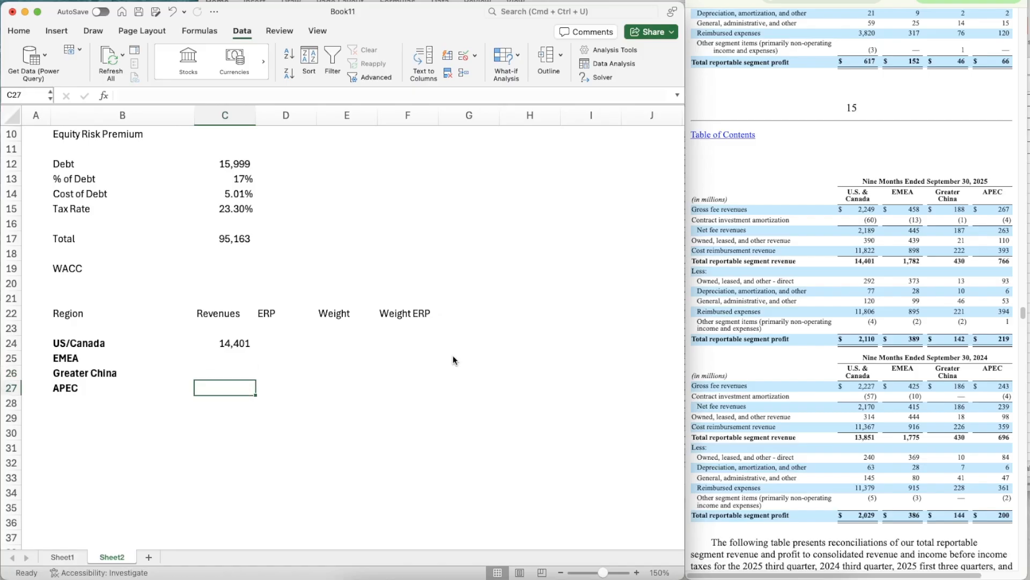
- Extend the US/Canada revenue's number format to the EMEA, Greater China and APEC revenue cells C25:C27
{"action": "key", "text": "super+shift+c"}
{"action": "key", "text": "Escape"}
{"action": "key", "text": "Up"}
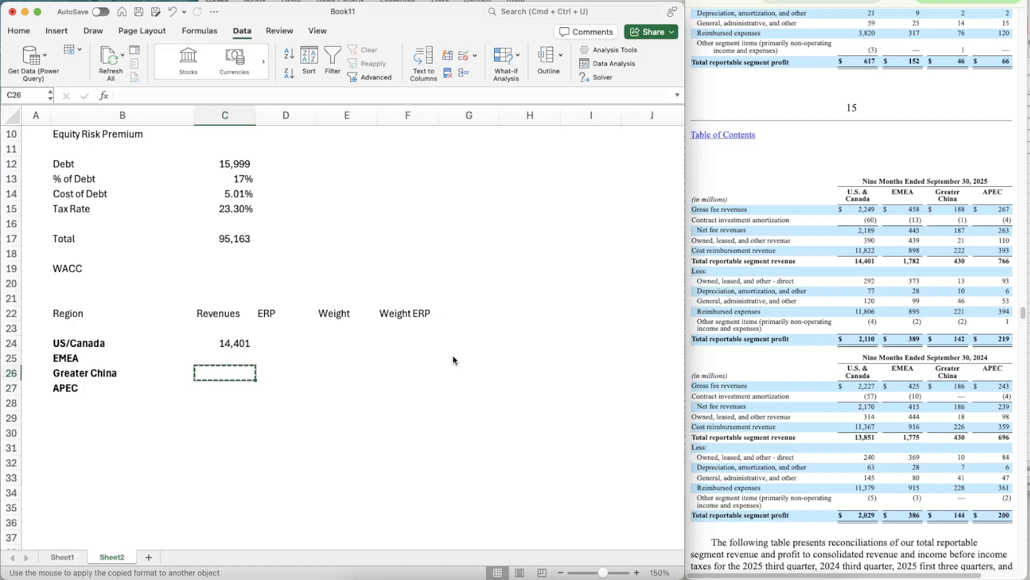
{"action": "key", "text": "Up"}
{"action": "key", "text": "super+shift+c"}
{"action": "key", "text": "Escape"}
{"action": "key", "text": "Down"}
{"action": "key", "text": "super+shift+c"}
{"action": "key", "text": "Escape"}
{"action": "key", "text": "Up"}
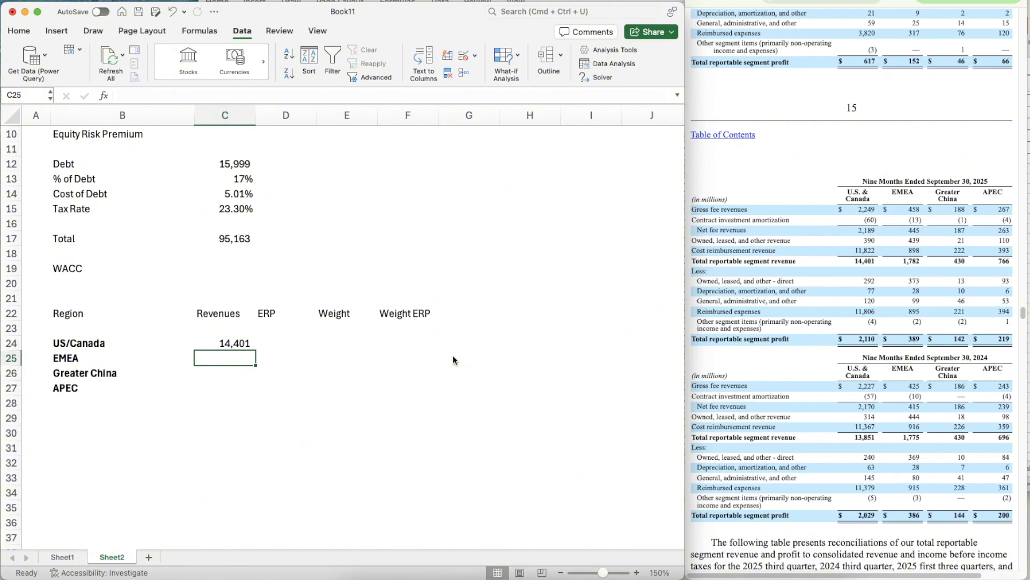
- Enter the revenues 1782 for EMEA, 430 for Greater China and 766 for APEC in C25:C27
{"action": "type", "text": "1782"}
{"action": "key", "text": "Return"}
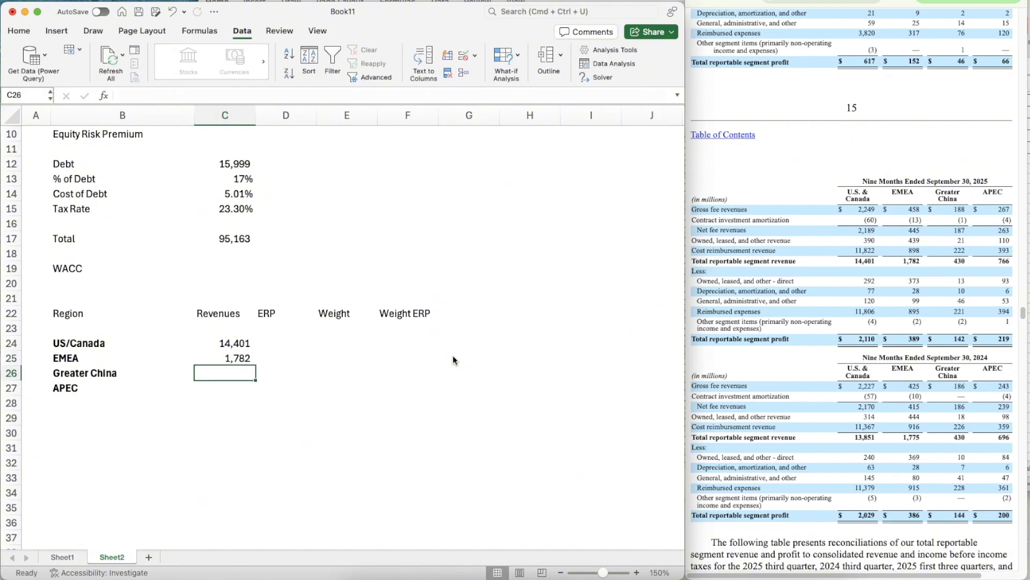
{"action": "type", "text": "430"}
{"action": "key", "text": "Return"}
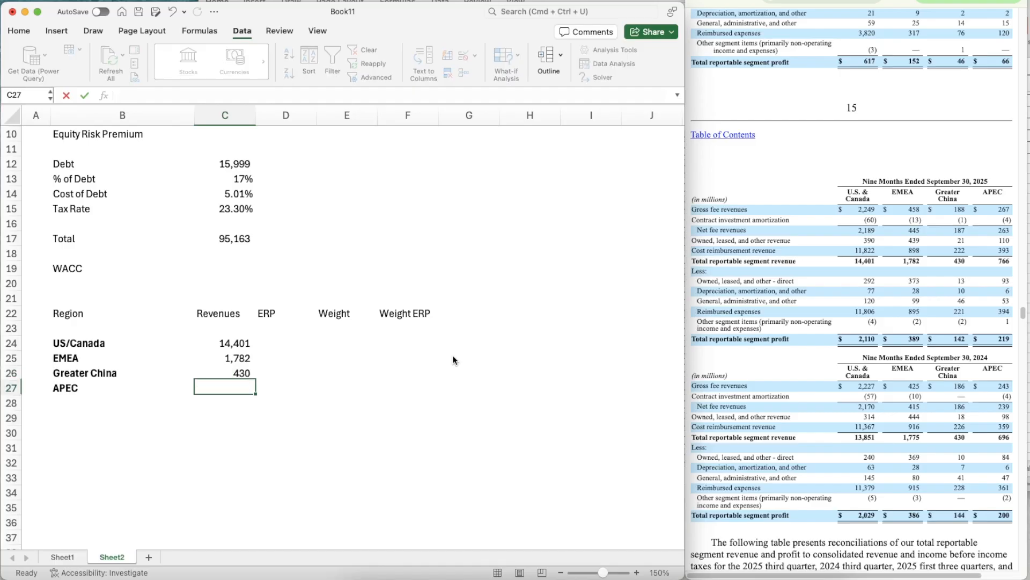
{"action": "type", "text": "766"}
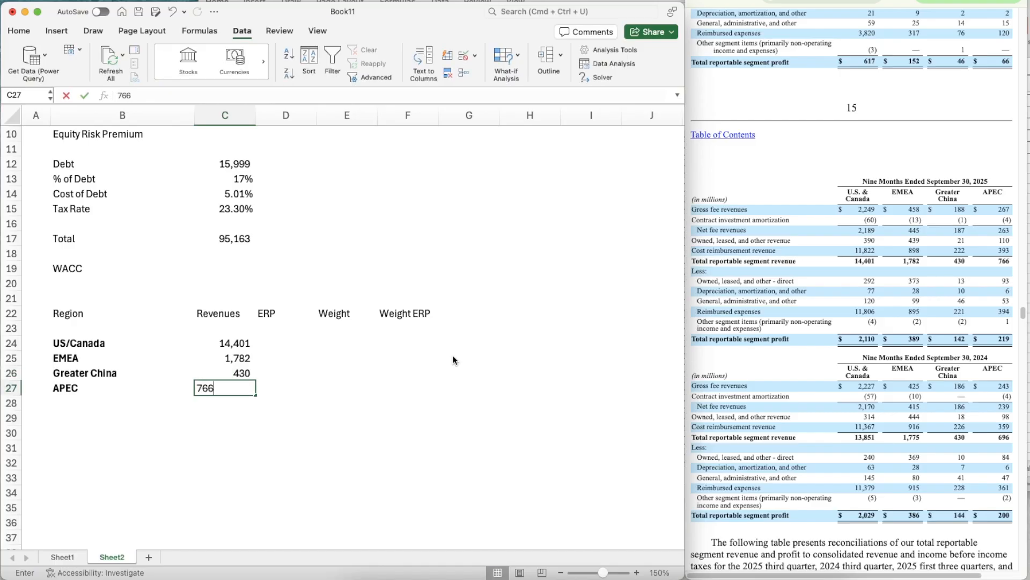
{"action": "key", "text": "Return"}
{"action": "key", "text": "Up"}
{"action": "key", "text": "Down"}
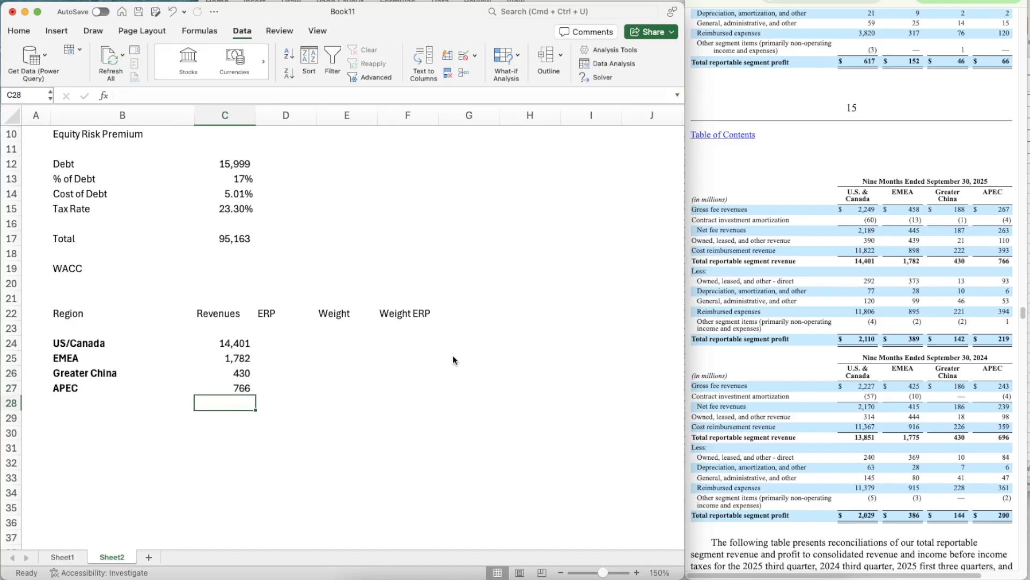
- Total the regional revenues in C28 by summing C24:C27, and bold the total
{"action": "type", "text": "=s"}
{"action": "key", "text": "Tab"}
{"action": "key", "text": "Up"}
{"action": "key", "text": "shift+Up"}
{"action": "key", "text": "shift+Up"}
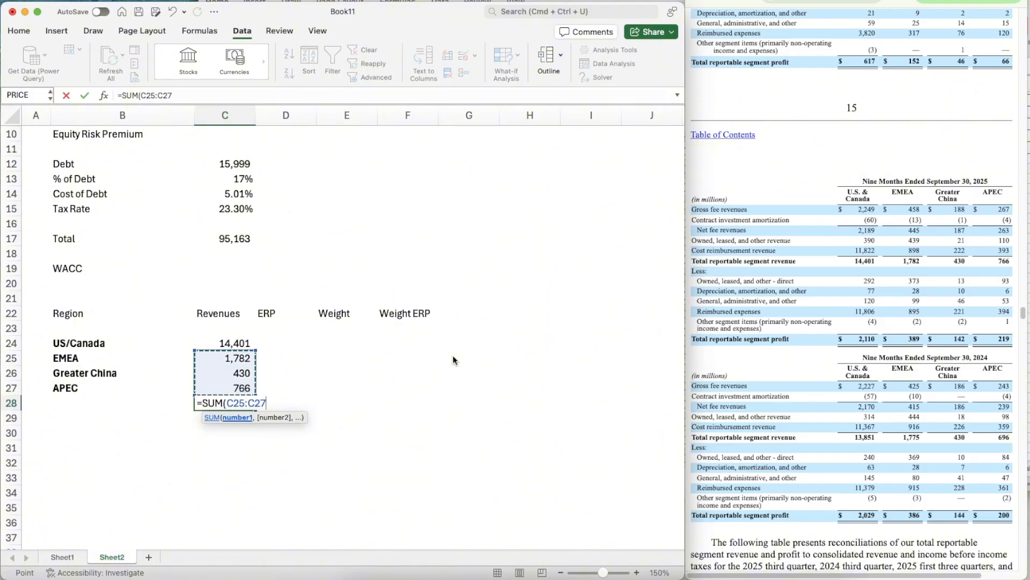
{"action": "key", "text": "shift+Up"}
{"action": "key", "text": "Return"}
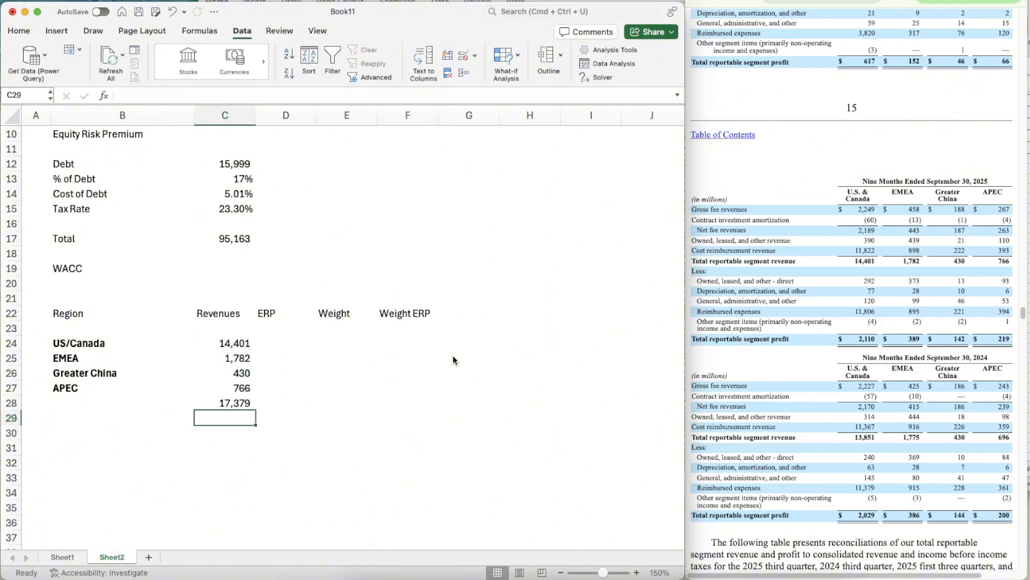
{"action": "key", "text": "Up"}
{"action": "key", "text": "super+b"}
{"action": "key", "text": "Right"}
{"action": "key", "text": "Up"}
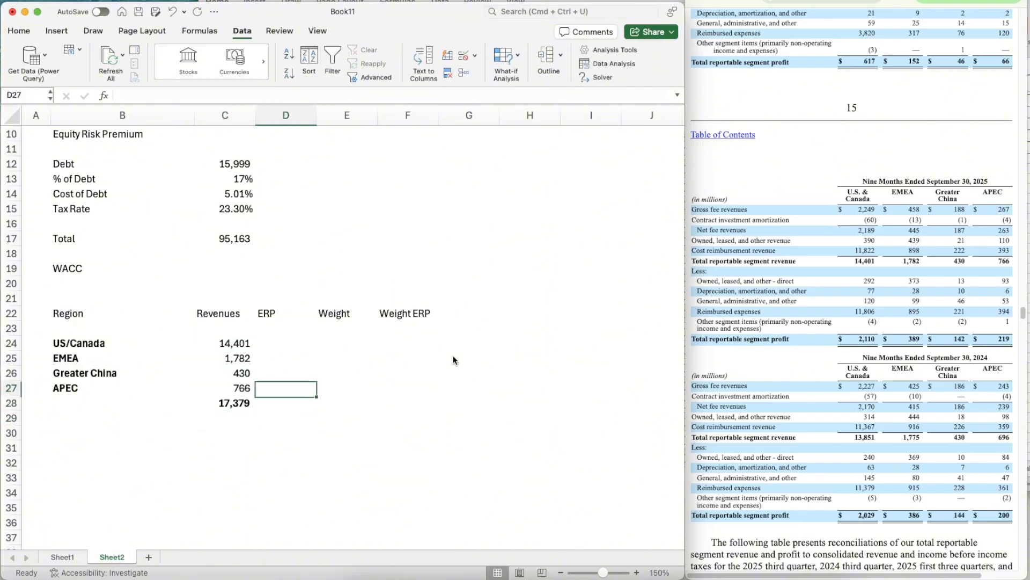
- Look up North America's weighted-average ERP in the Regional Weighted Averages sheet and enter 4.58% as the US/Canada ERP in D24
{"action": "key", "text": "Up"}
{"action": "key", "text": "Up"}
{"action": "key", "text": "Up"}
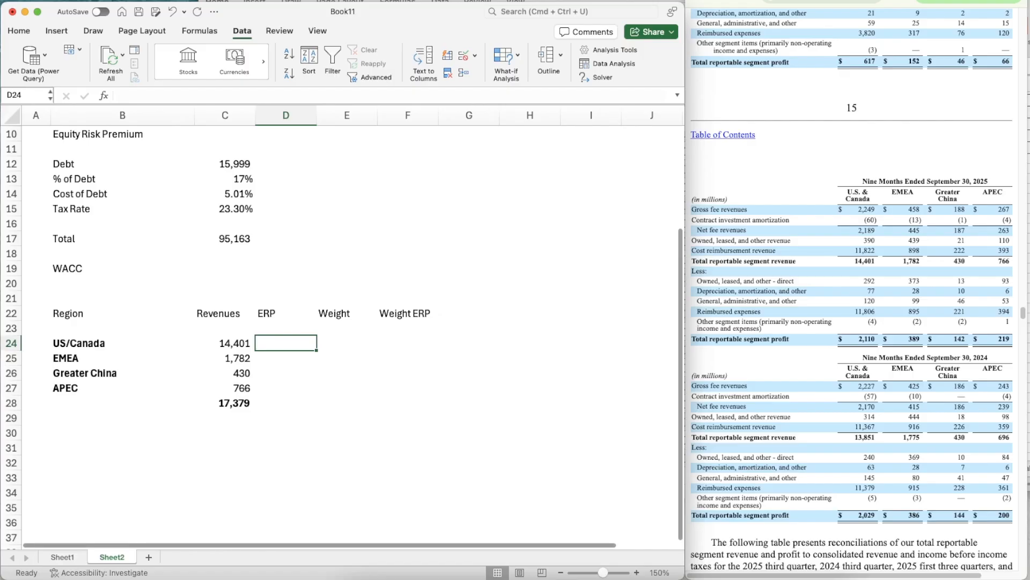
{"action": "key", "text": "super+Tab"}
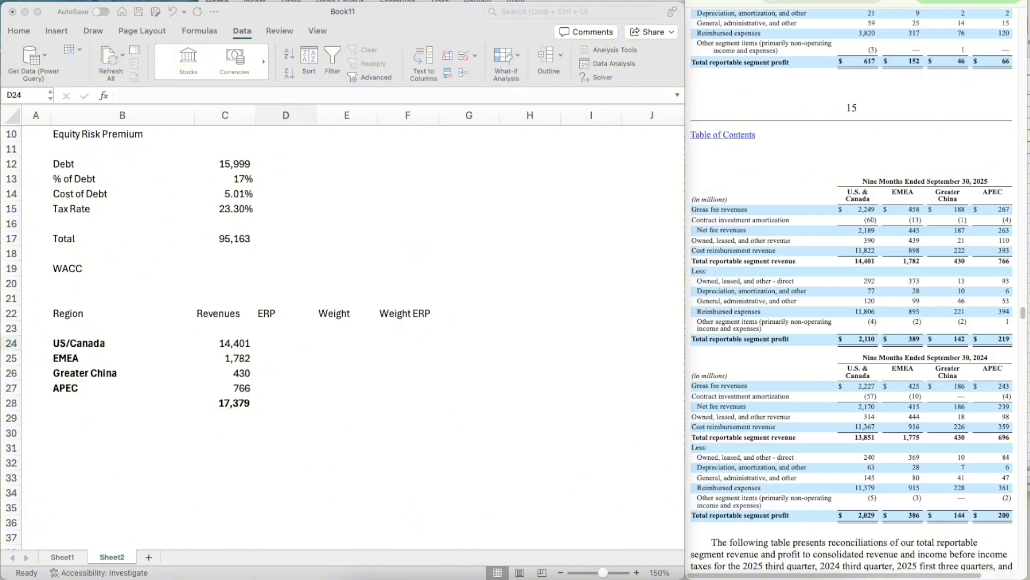
{"action": "left_click", "coordinate": [1029, 307]}
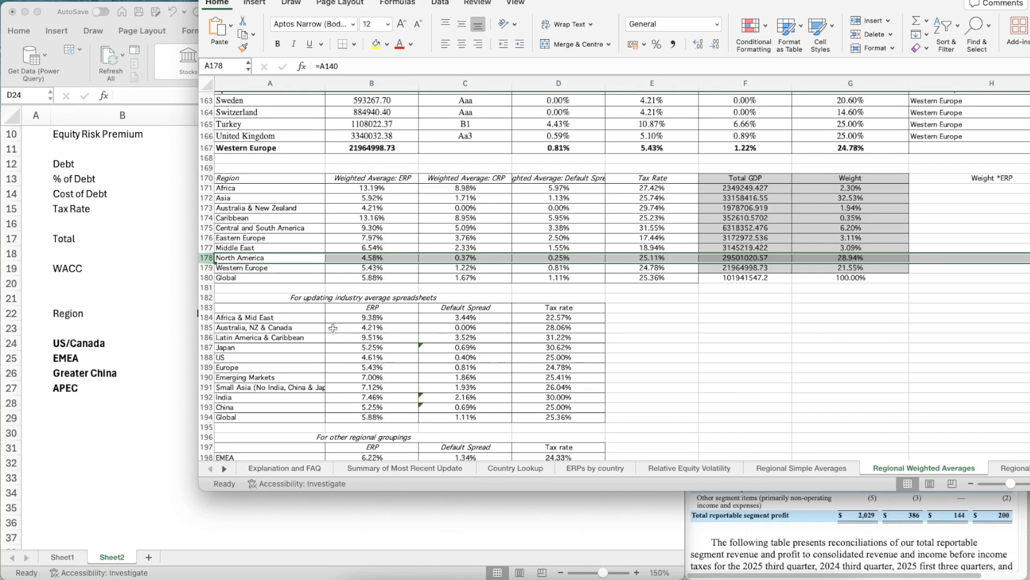
{"action": "left_click", "coordinate": [388, 257]}
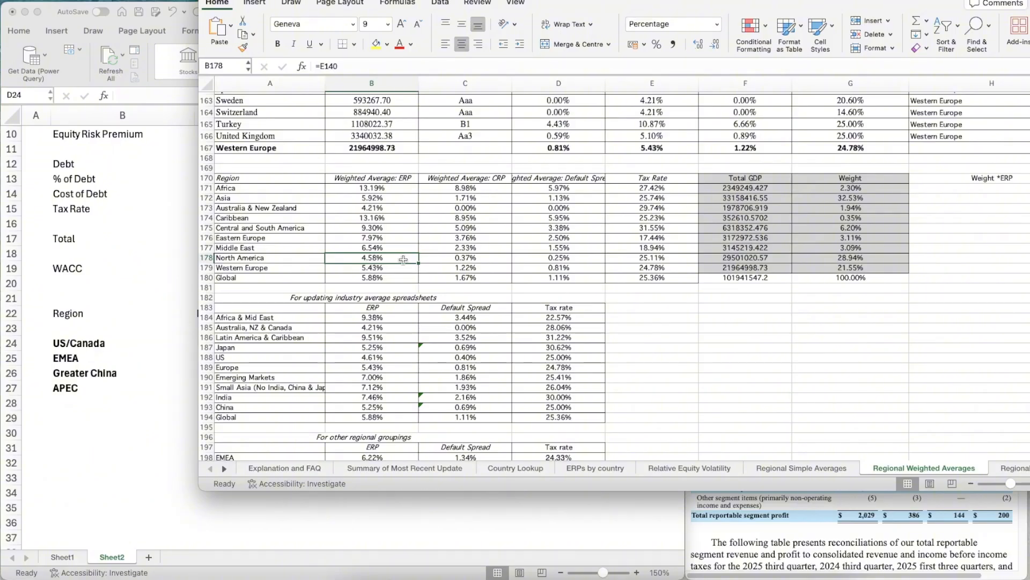
{"action": "left_click", "coordinate": [171, 338]}
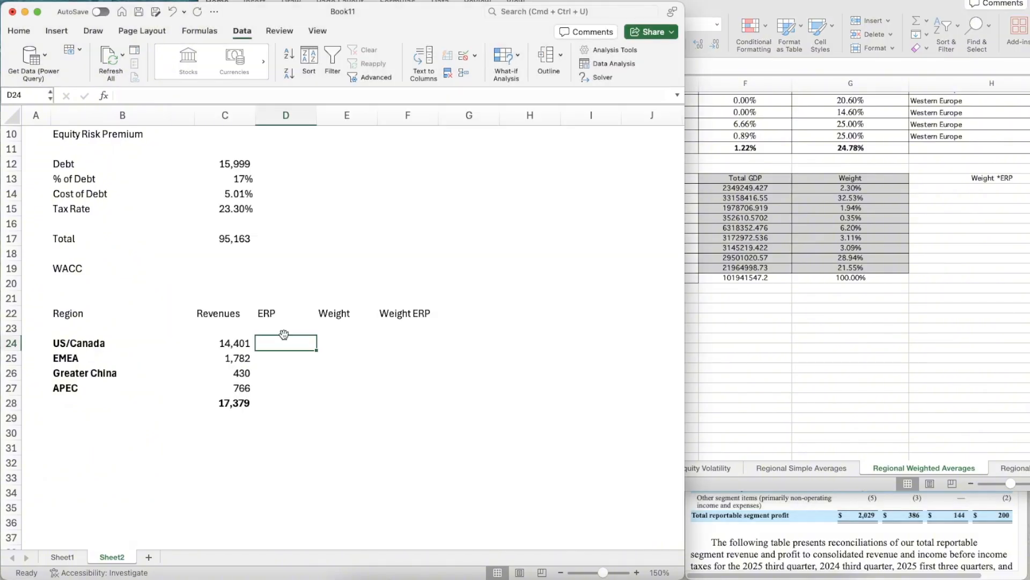
{"action": "type", "text": "4.58"}
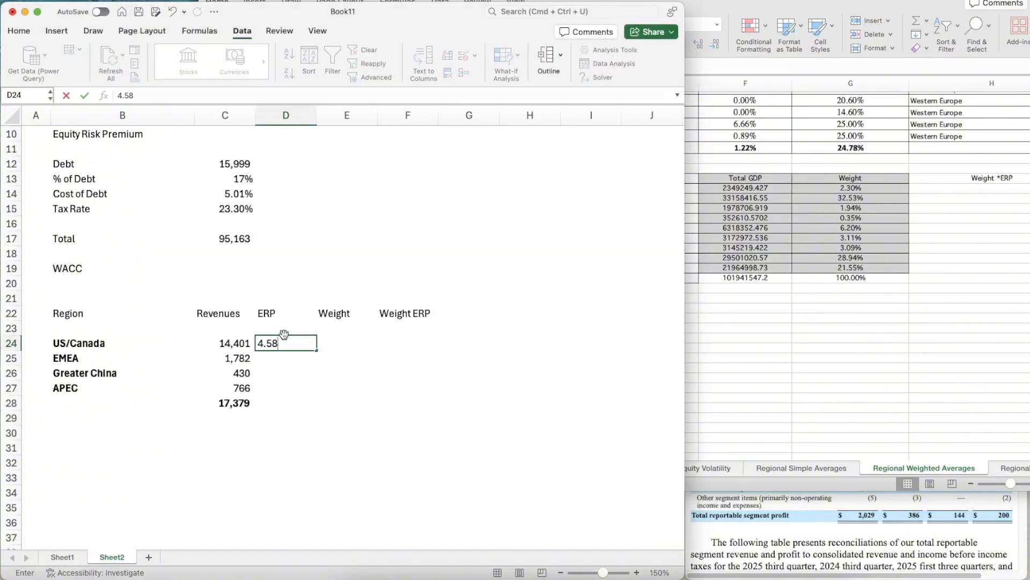
{"action": "type", "text": "%"}
{"action": "key", "text": "Return"}
- Look up the EMEA ERP under the other regional groupings and enter 6.22% in D25 of the WACC sheet
{"action": "left_click", "coordinate": [914, 347]}
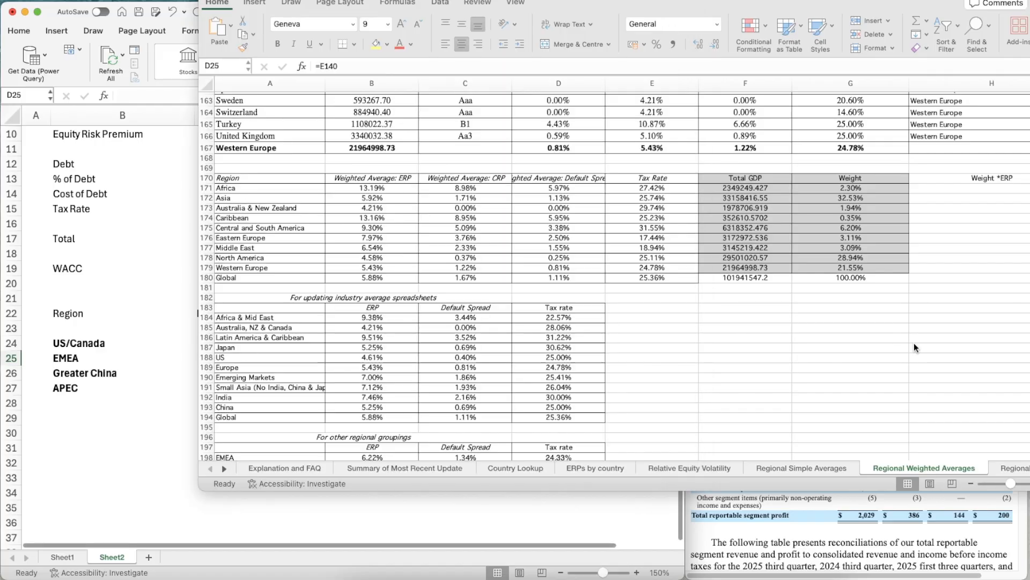
{"action": "scroll", "coordinate": [400, 423], "scroll_direction": "down", "scroll_amount": 4}
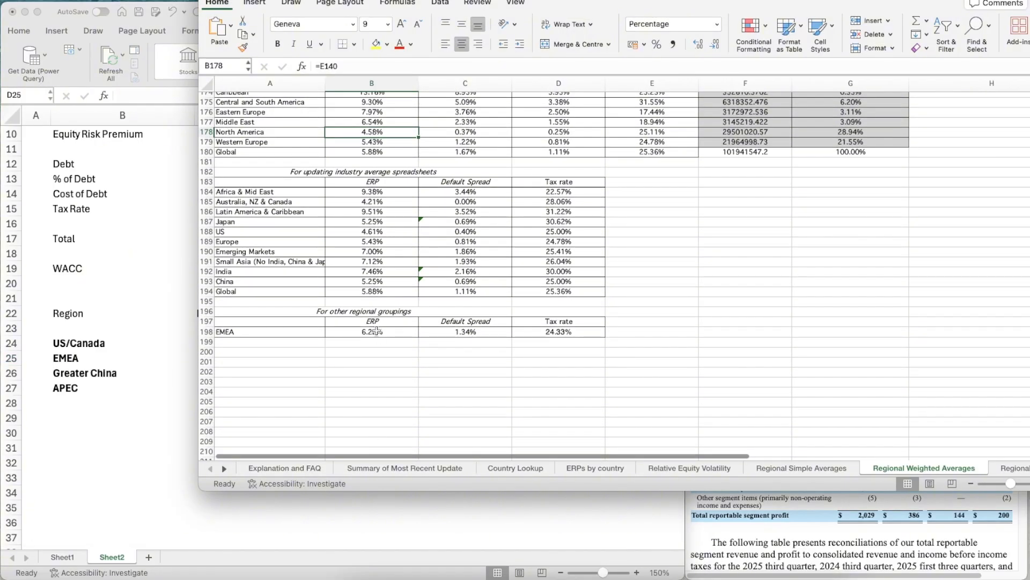
{"action": "left_click", "coordinate": [132, 349]}
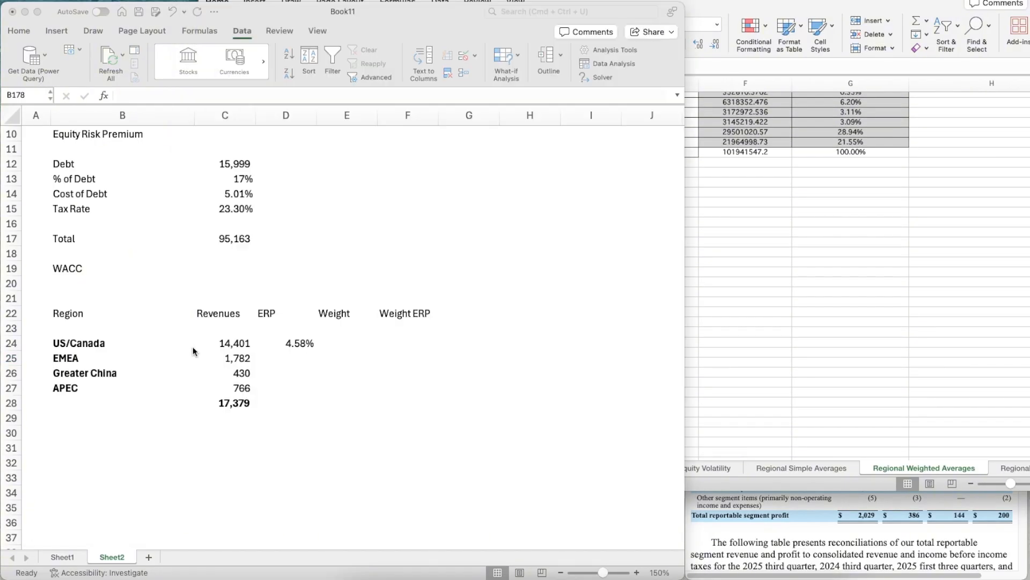
{"action": "type", "text": "0.22%"}
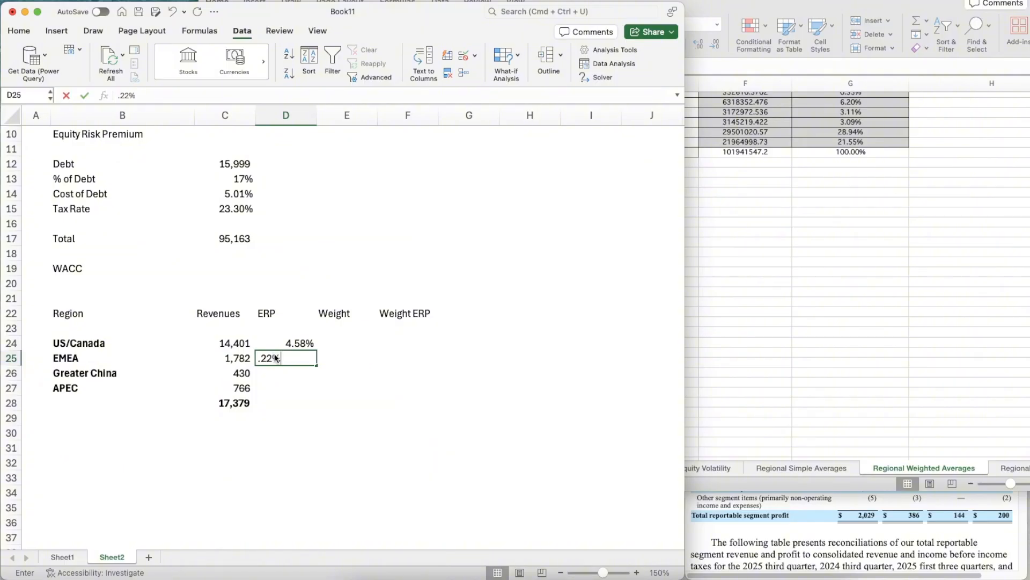
{"action": "key", "text": "Return"}
{"action": "key", "text": "Up"}
{"action": "type", "text": "6.22"}
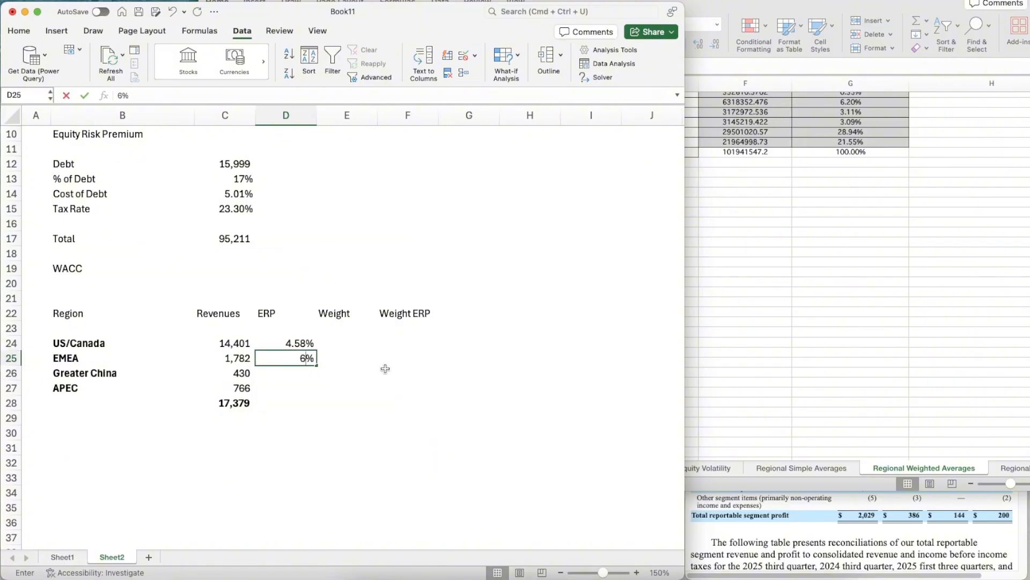
{"action": "key", "text": "Return"}
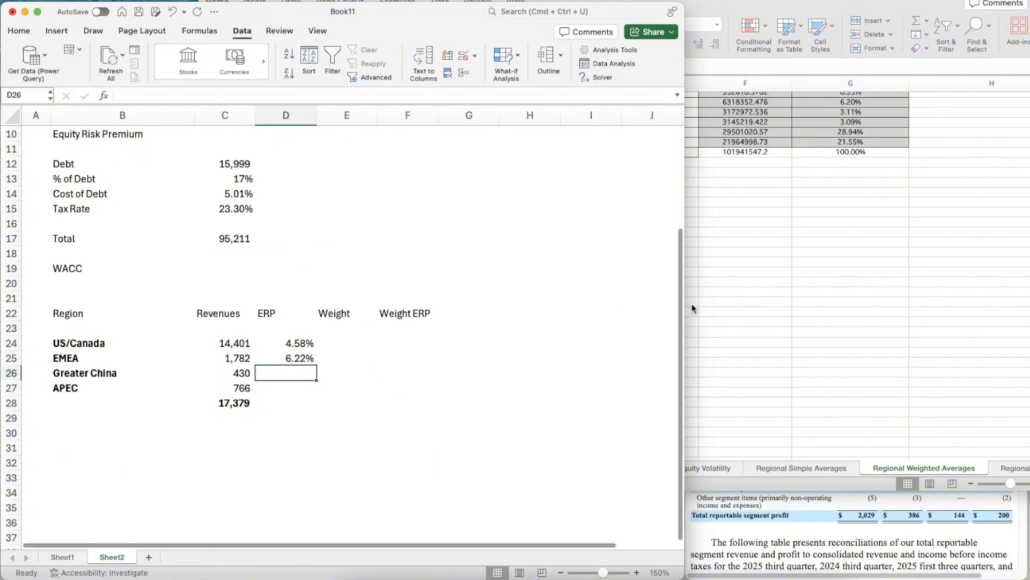
- Look up China's ERP in the regional averages workbook and enter 5.25% as the Greater China ERP in D26
{"action": "left_click", "coordinate": [754, 297]}
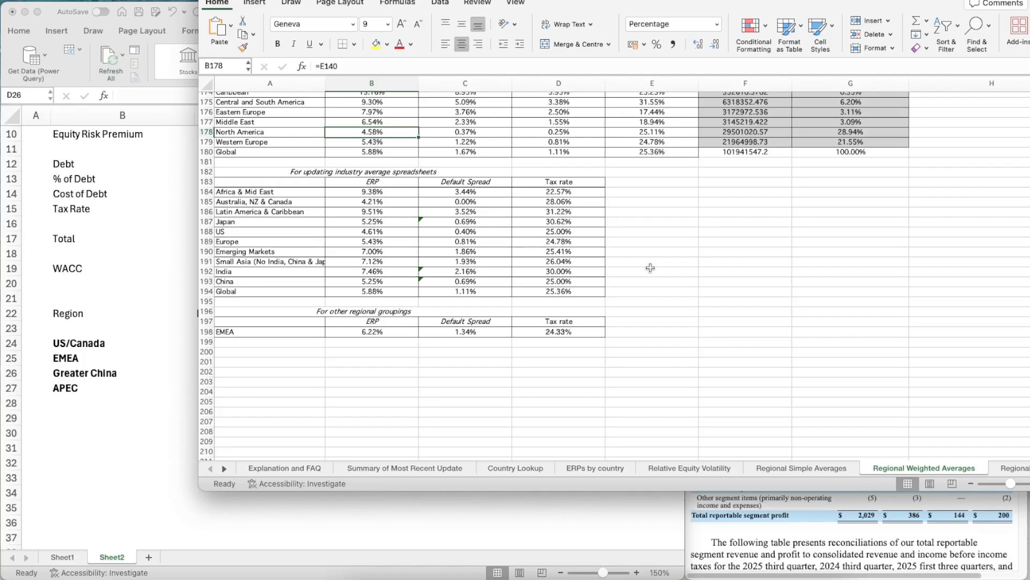
{"action": "scroll", "coordinate": [639, 268], "scroll_direction": "up", "scroll_amount": 4}
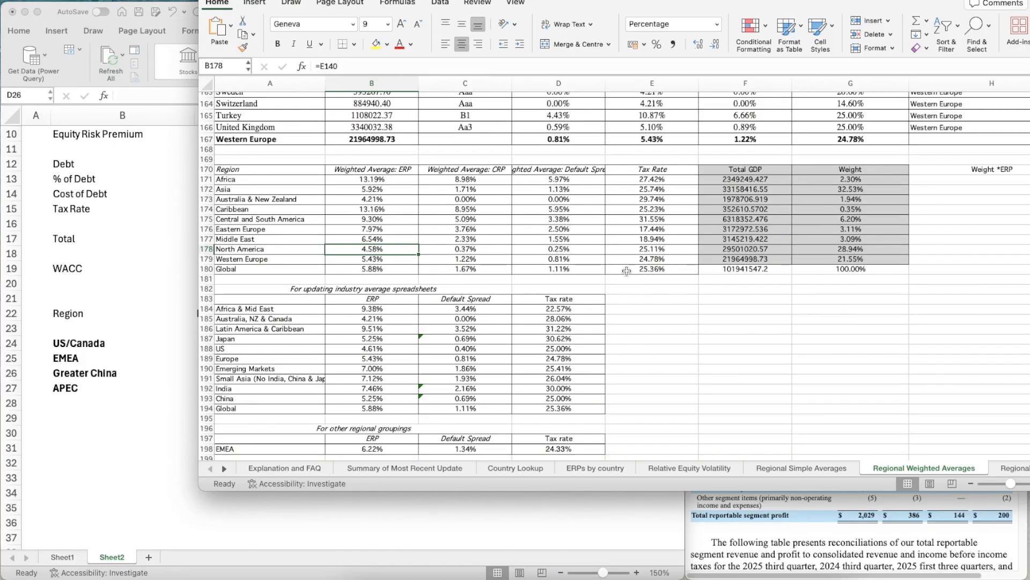
{"action": "scroll", "coordinate": [647, 333], "scroll_direction": "up", "scroll_amount": 3}
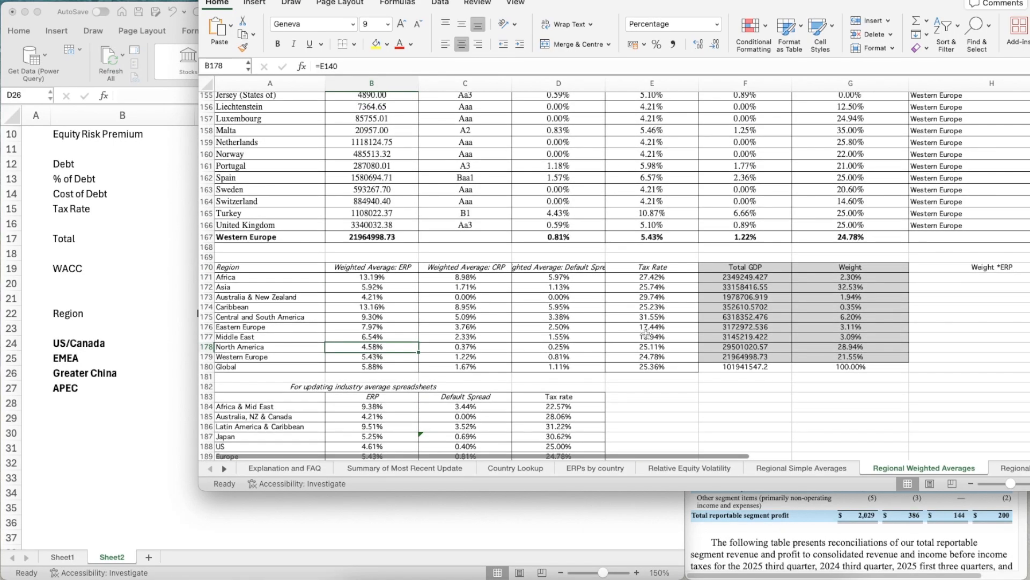
{"action": "scroll", "coordinate": [646, 333], "scroll_direction": "up", "scroll_amount": 2}
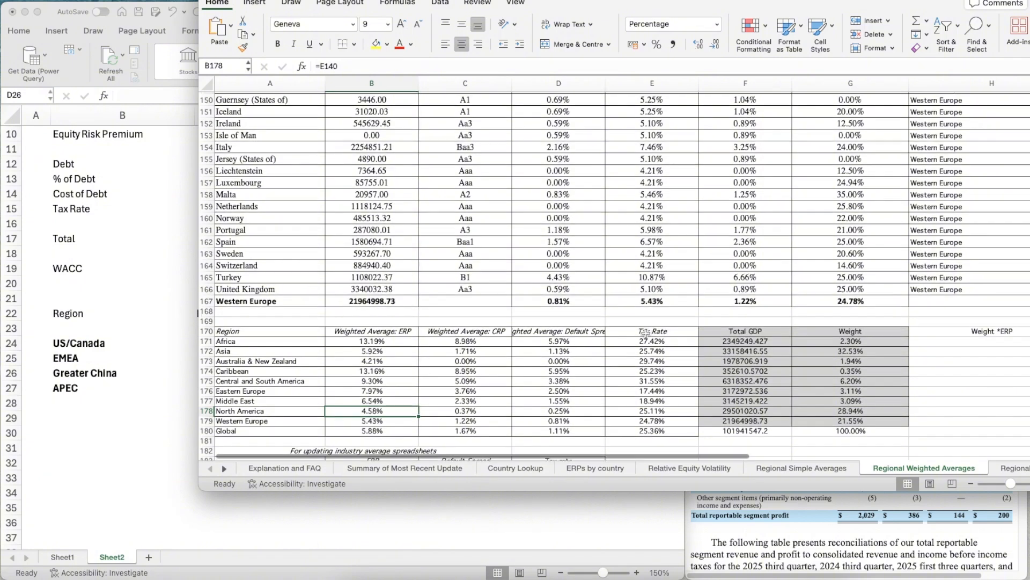
{"action": "left_click", "coordinate": [168, 377]}
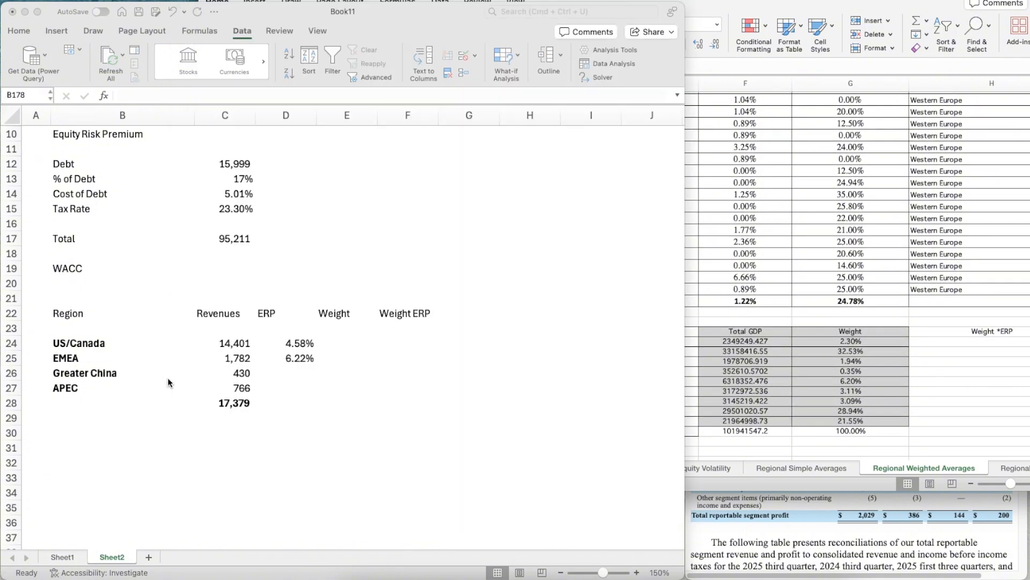
{"action": "type", "text": "5.25%"}
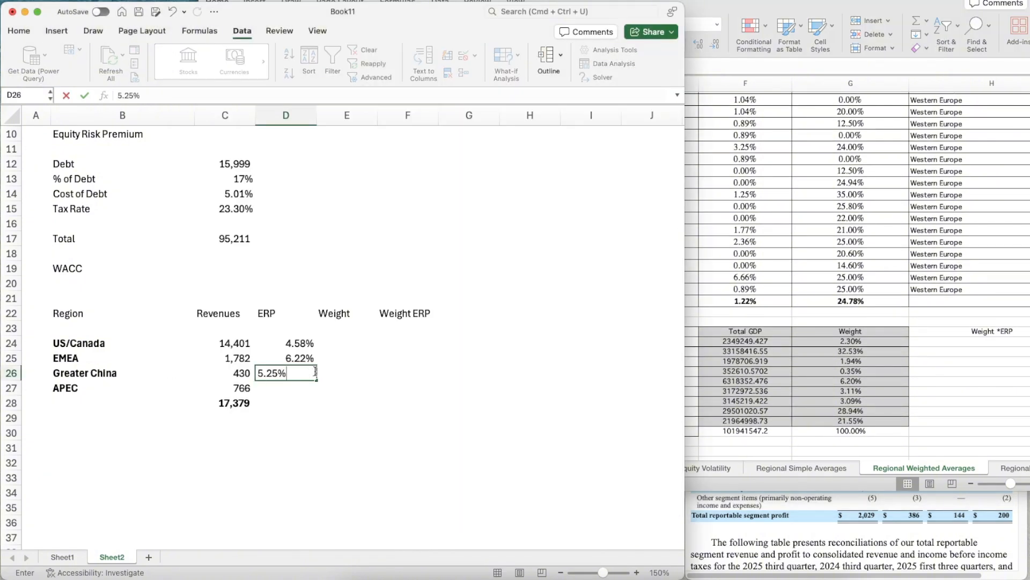
{"action": "key", "text": "Return"}
- Examine the regional ERP tables and the Asian country rows, including China and the Asia weighted-average ERP, for an APEC figure
{"action": "left_click", "coordinate": [768, 353]}
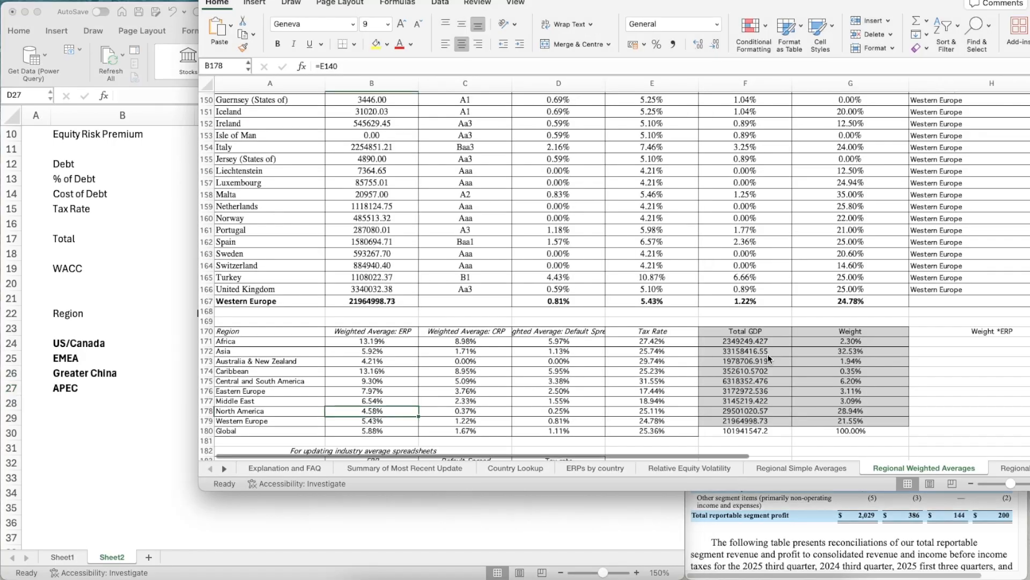
{"action": "scroll", "coordinate": [500, 348], "scroll_direction": "down", "scroll_amount": 5}
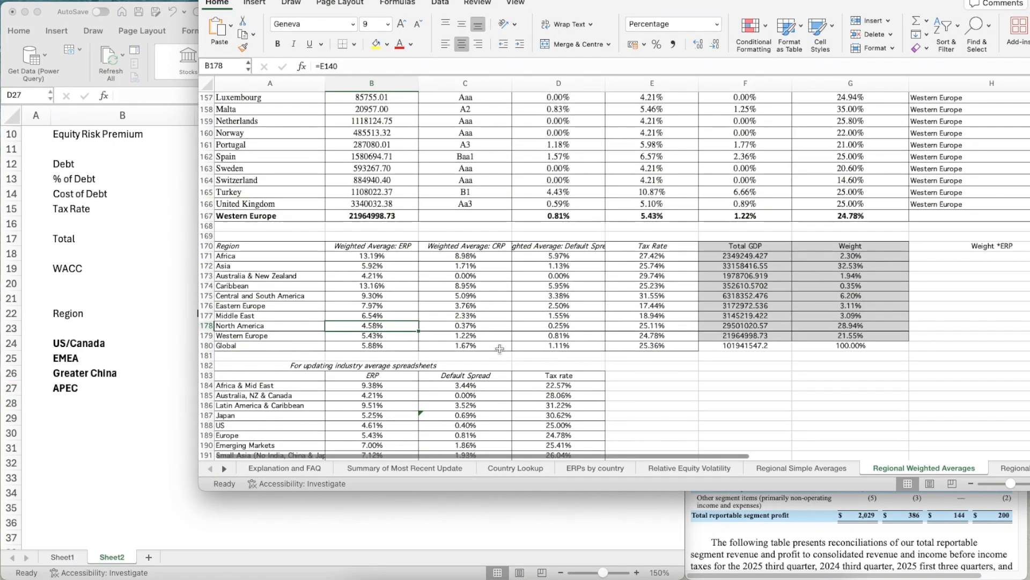
{"action": "scroll", "coordinate": [499, 348], "scroll_direction": "down", "scroll_amount": 1}
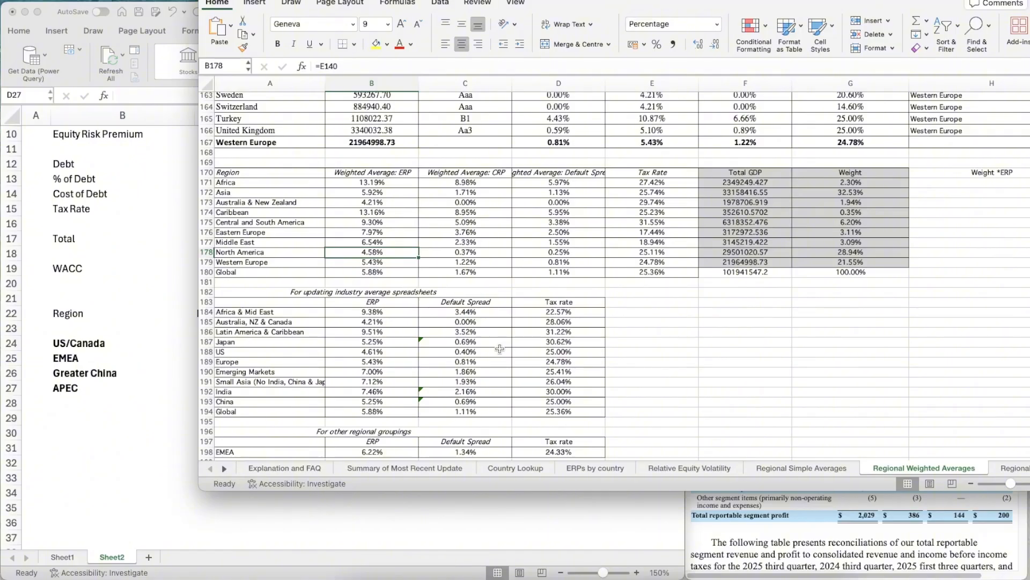
{"action": "scroll", "coordinate": [499, 349], "scroll_direction": "up", "scroll_amount": 20}
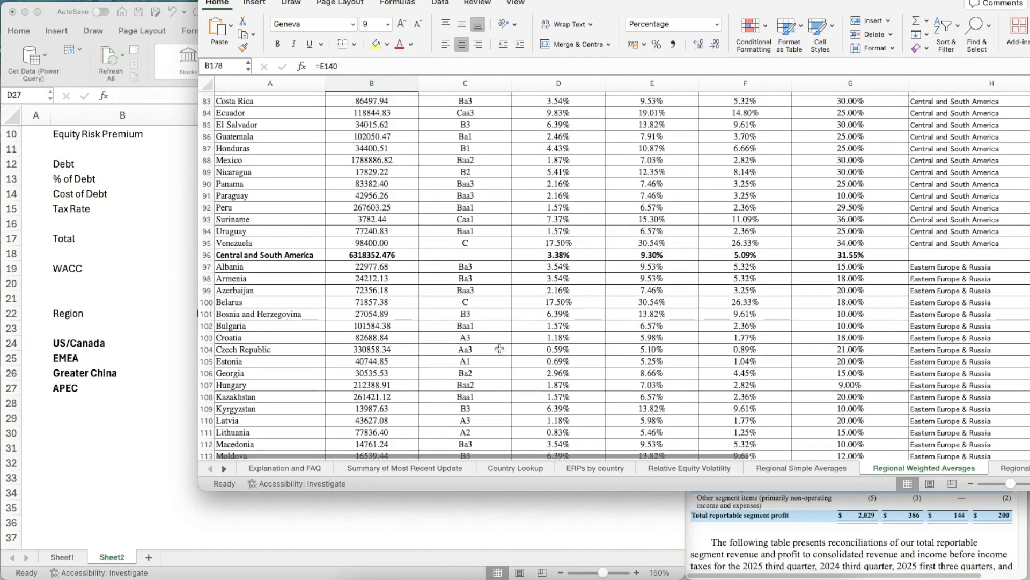
{"action": "scroll", "coordinate": [499, 349], "scroll_direction": "up", "scroll_amount": 18}
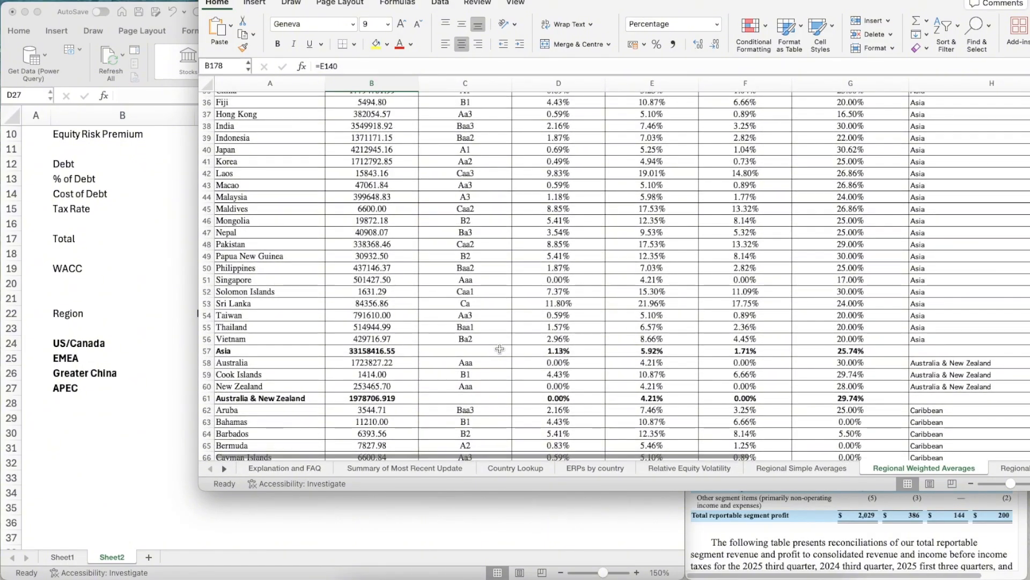
{"action": "scroll", "coordinate": [499, 349], "scroll_direction": "up", "scroll_amount": 1}
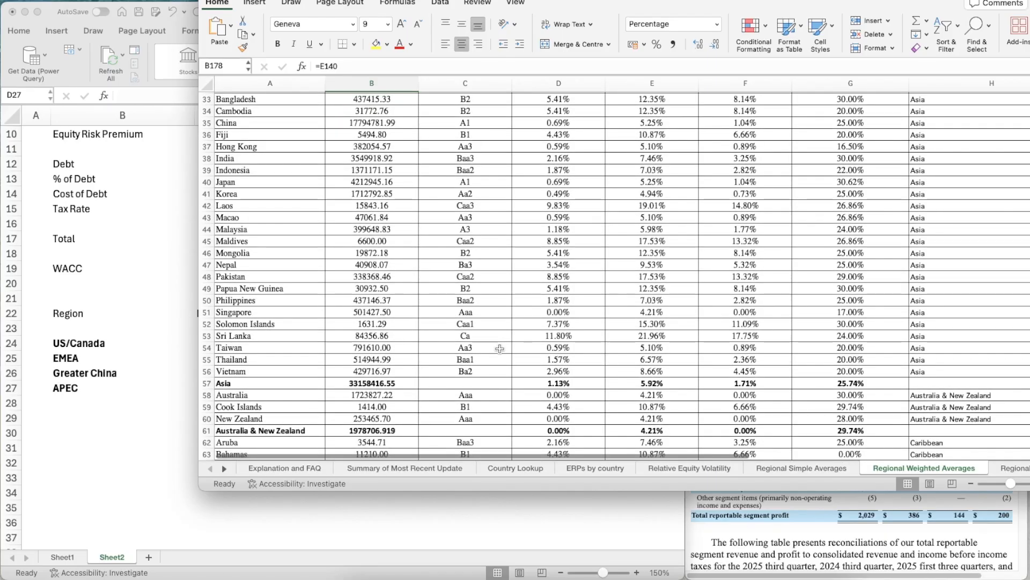
{"action": "scroll", "coordinate": [499, 349], "scroll_direction": "up", "scroll_amount": 6}
{"action": "scroll", "coordinate": [500, 349], "scroll_direction": "down", "scroll_amount": 2}
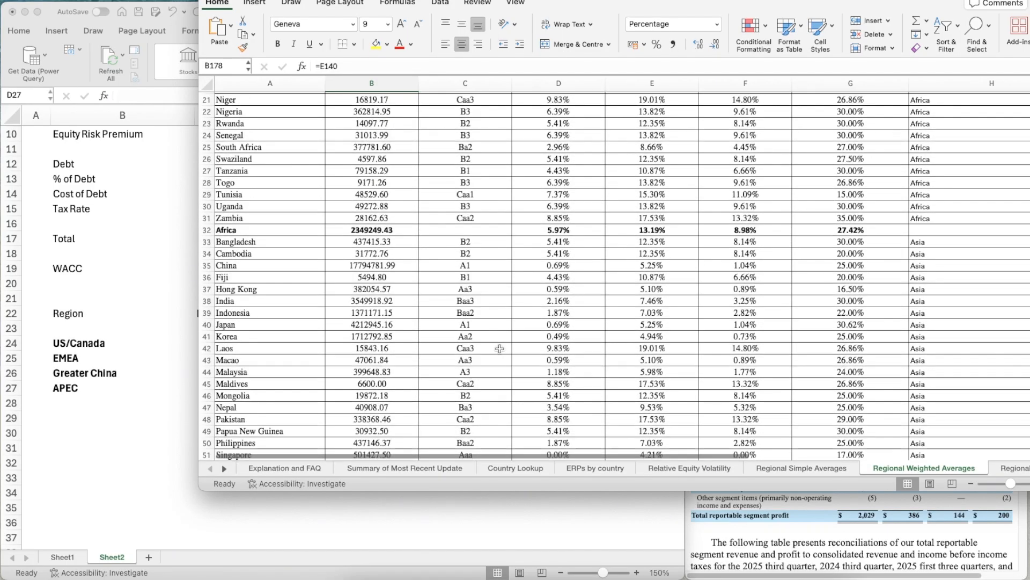
{"action": "left_click", "coordinate": [205, 265]}
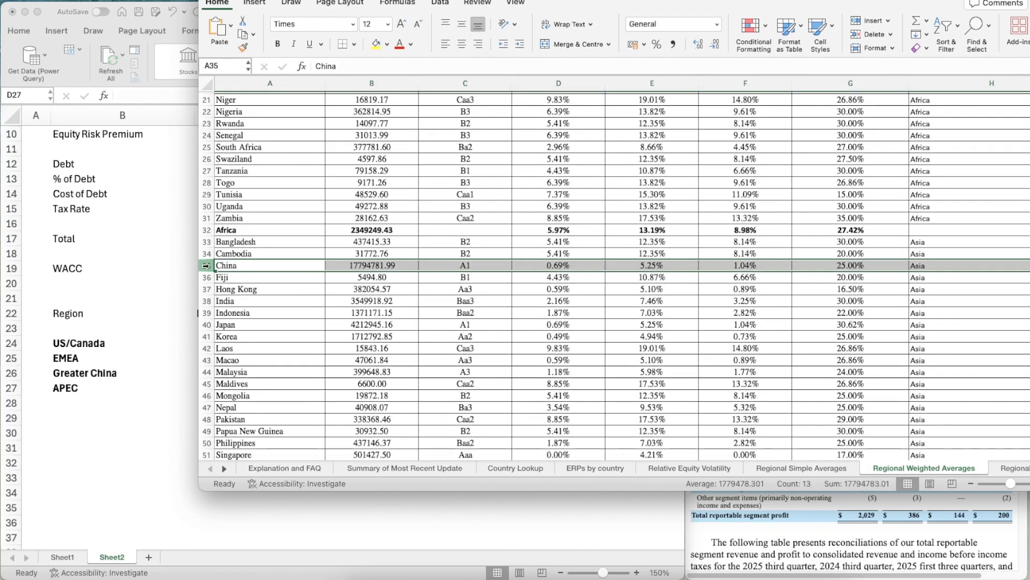
{"action": "scroll", "coordinate": [511, 342], "scroll_direction": "down", "scroll_amount": 7}
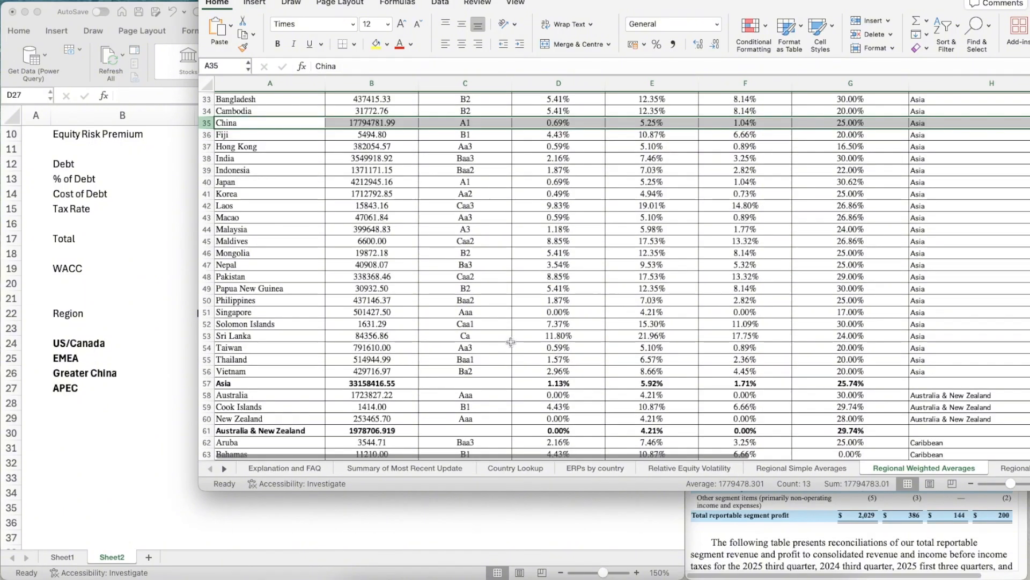
{"action": "scroll", "coordinate": [511, 342], "scroll_direction": "up", "scroll_amount": 1}
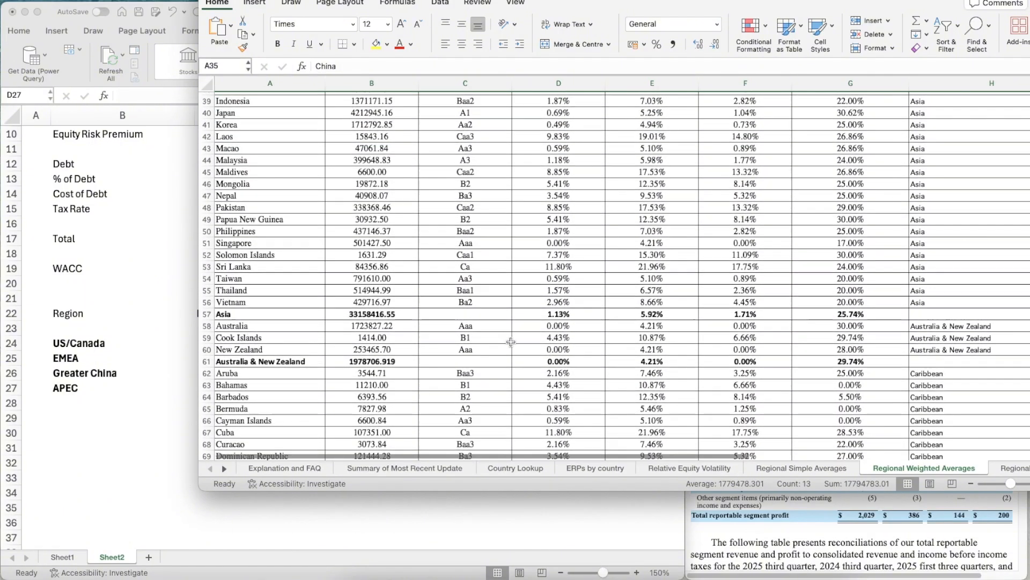
{"action": "left_click", "coordinate": [653, 307]}
- Delete the China row from the Asia country list in the Regional Weighted Averages sheet
{"action": "scroll", "coordinate": [641, 313], "scroll_direction": "up", "scroll_amount": 3}
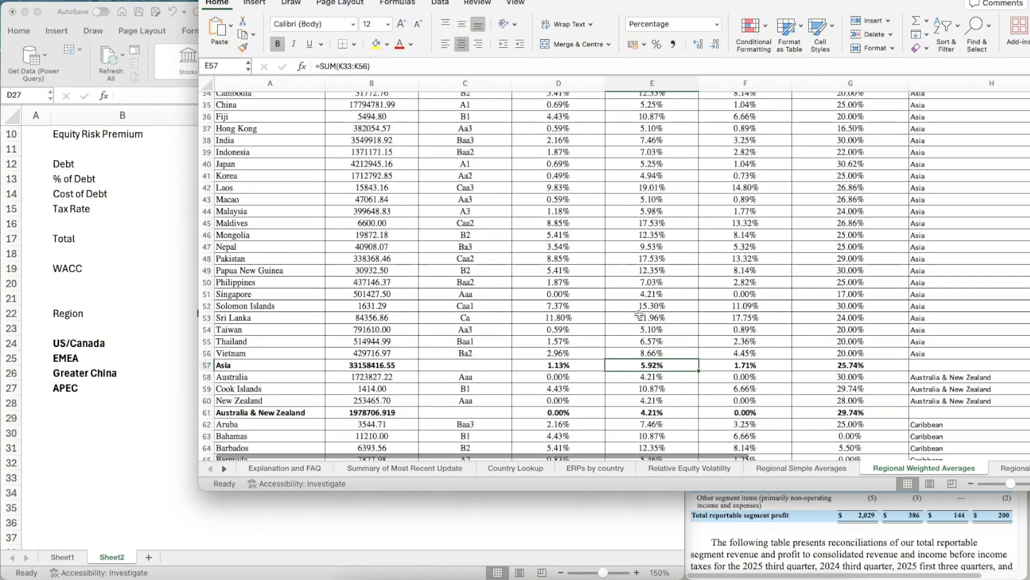
{"action": "scroll", "coordinate": [640, 315], "scroll_direction": "up", "scroll_amount": 3}
{"action": "left_click", "coordinate": [206, 191]}
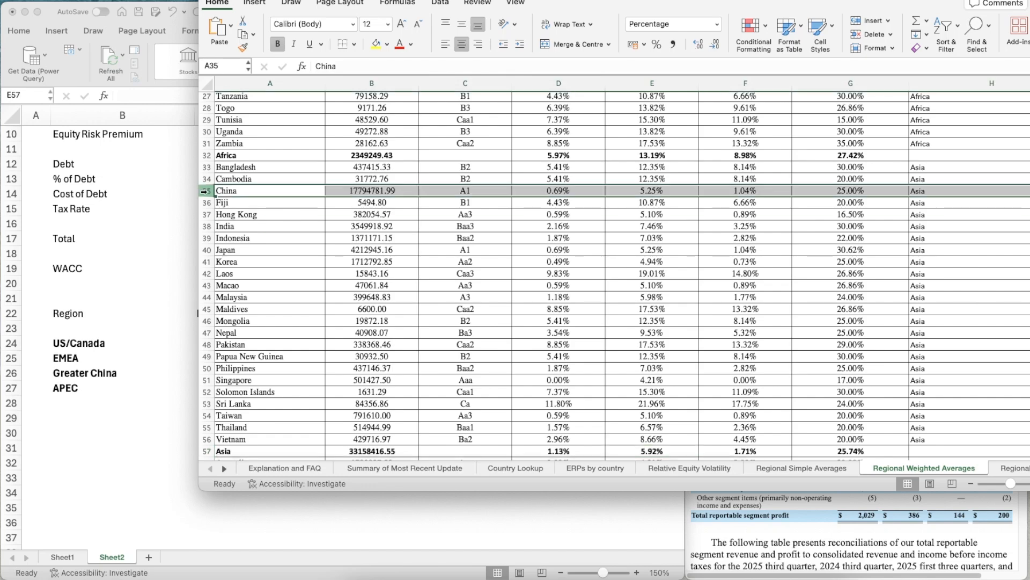
{"action": "right_click", "coordinate": [205, 190]}
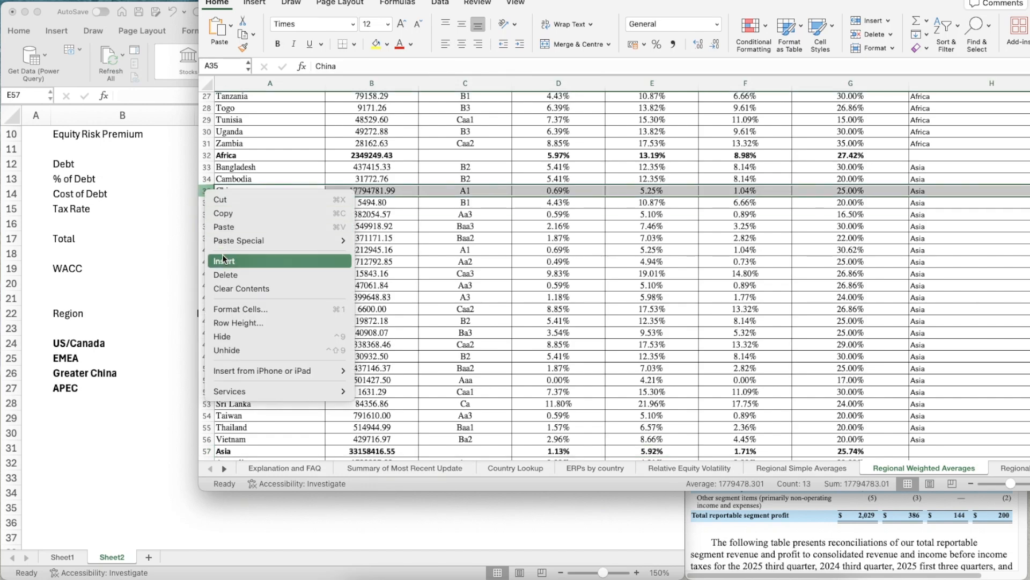
{"action": "key", "text": "Escape"}
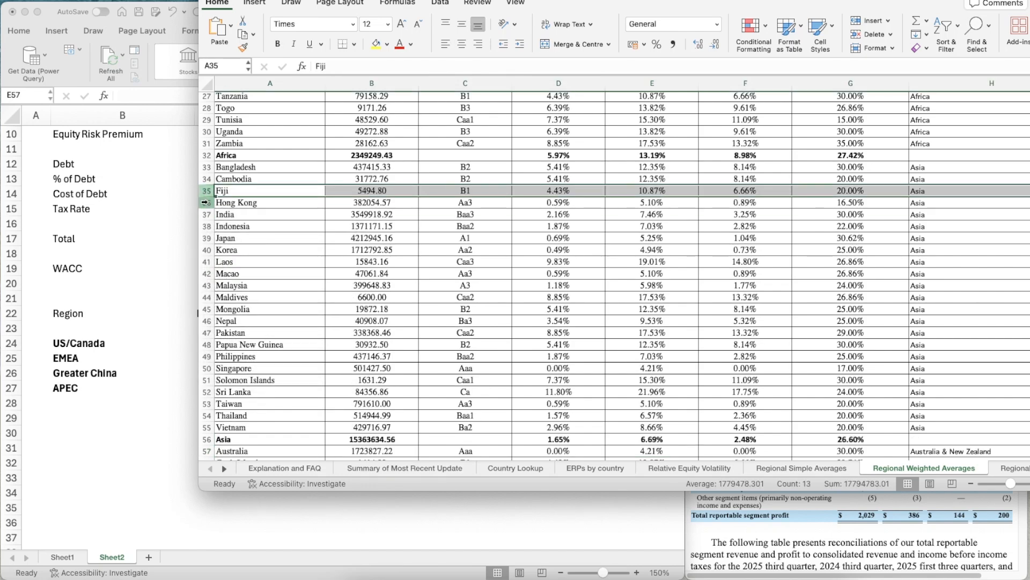
- Delete the Hong Kong row from the Asia country list as well
{"action": "left_click", "coordinate": [205, 203]}
{"action": "right_click", "coordinate": [206, 204]}
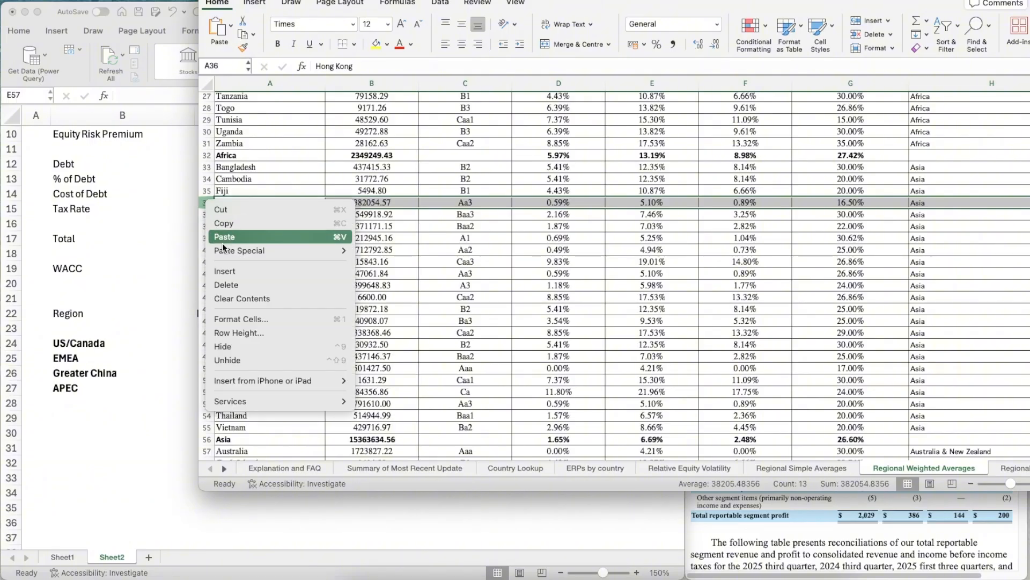
{"action": "left_click", "coordinate": [226, 282]}
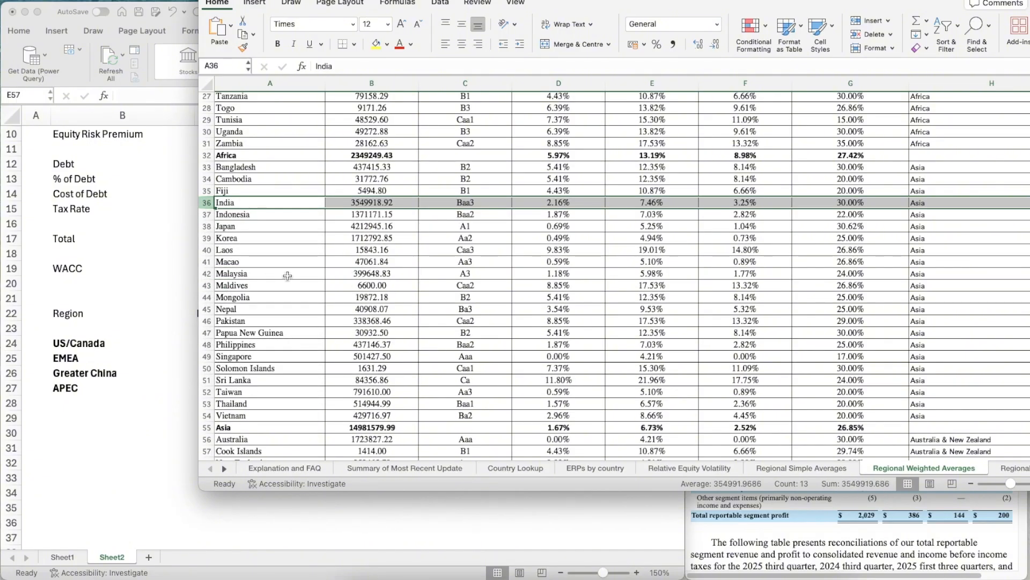
{"action": "scroll", "coordinate": [376, 296], "scroll_direction": "down", "scroll_amount": 2}
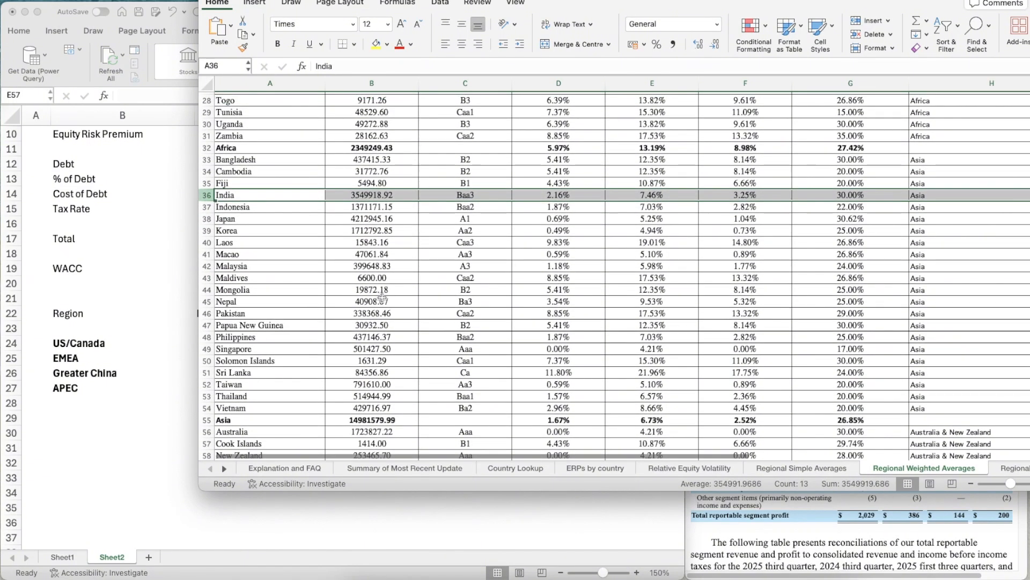
- Check the Asia weighted-average ERP without China and Hong Kong, and undo both row deletions in the Regional Weighted Averages sheet
{"action": "left_click", "coordinate": [662, 419]}
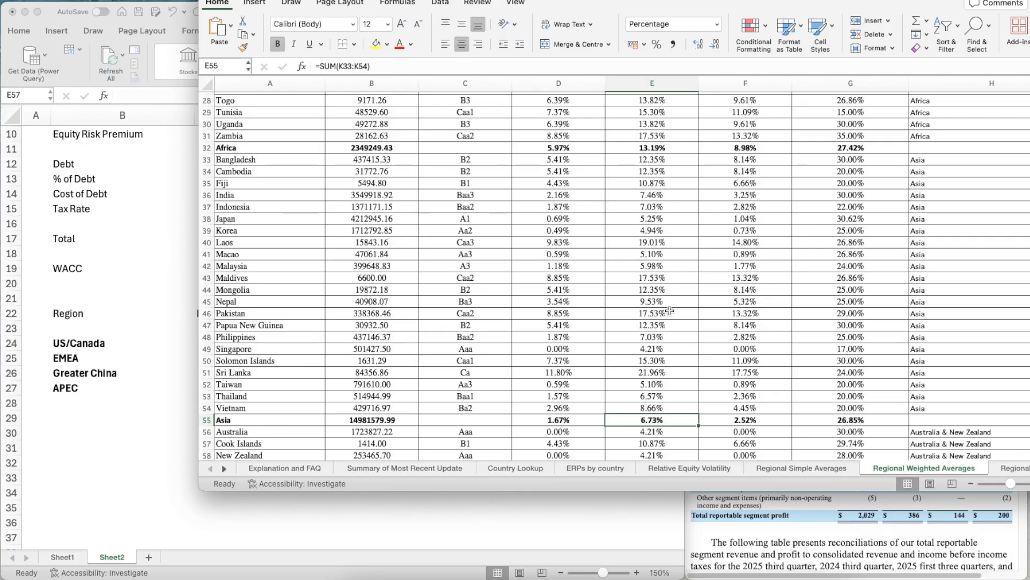
{"action": "scroll", "coordinate": [670, 310], "scroll_direction": "up", "scroll_amount": 10}
{"action": "scroll", "coordinate": [670, 310], "scroll_direction": "down", "scroll_amount": 11}
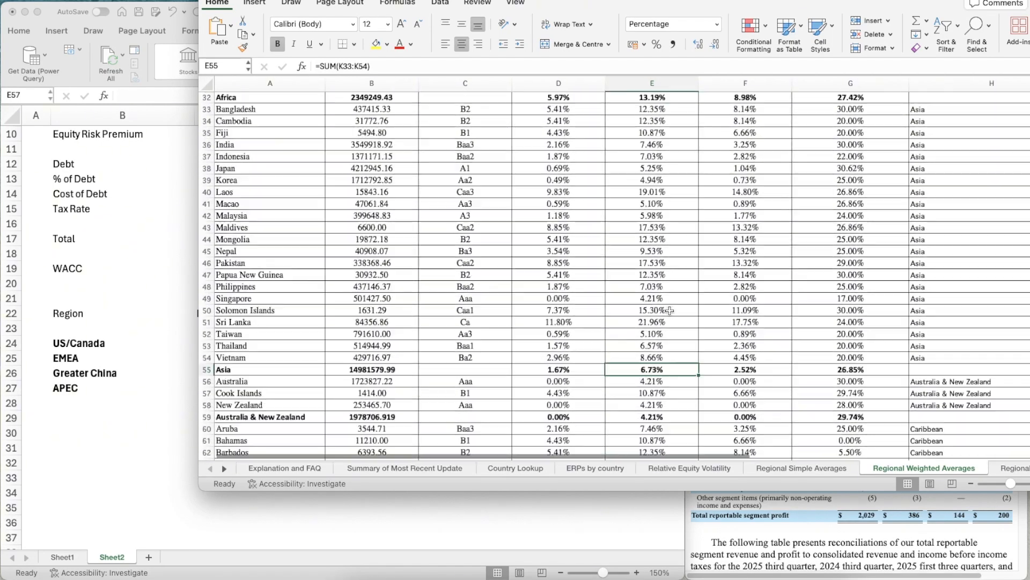
{"action": "scroll", "coordinate": [670, 310], "scroll_direction": "down", "scroll_amount": 5}
{"action": "scroll", "coordinate": [669, 311], "scroll_direction": "up", "scroll_amount": 2}
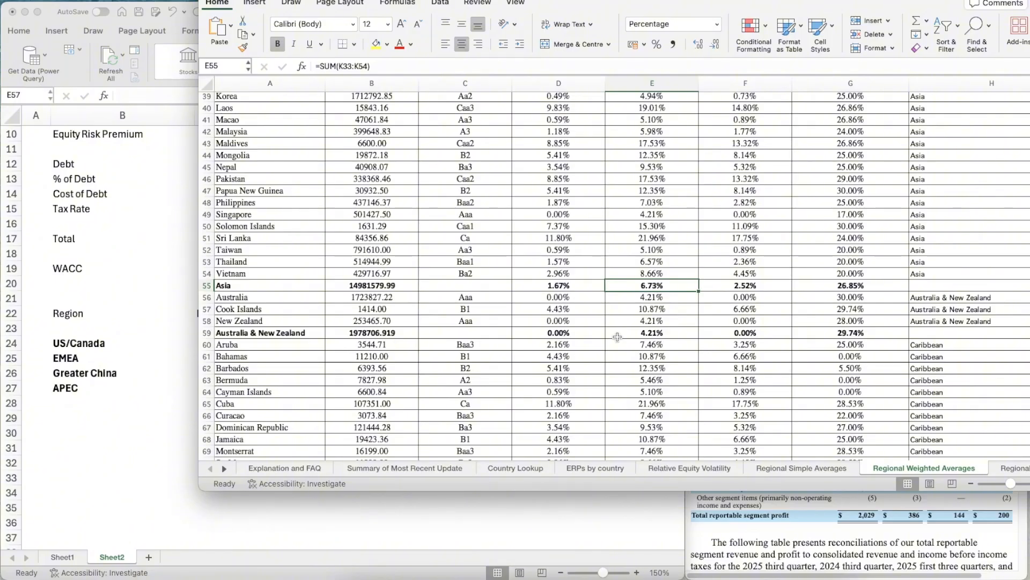
{"action": "key", "text": "super+z"}
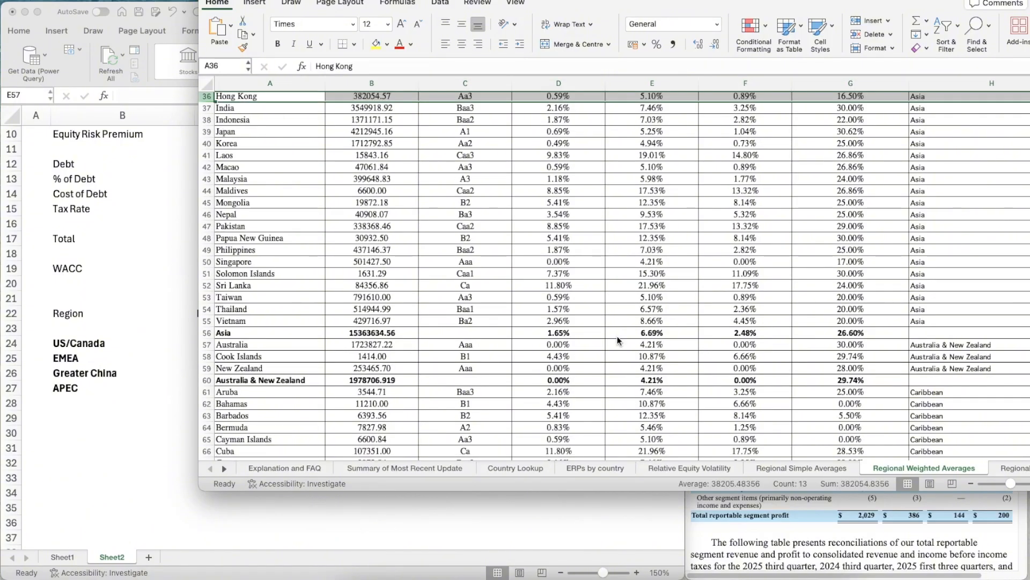
{"action": "key", "text": "super+z"}
- Switch back to the Book11 workbook and enter 6.73% as the APEC ERP in D27
{"action": "left_click", "coordinate": [291, 382]}
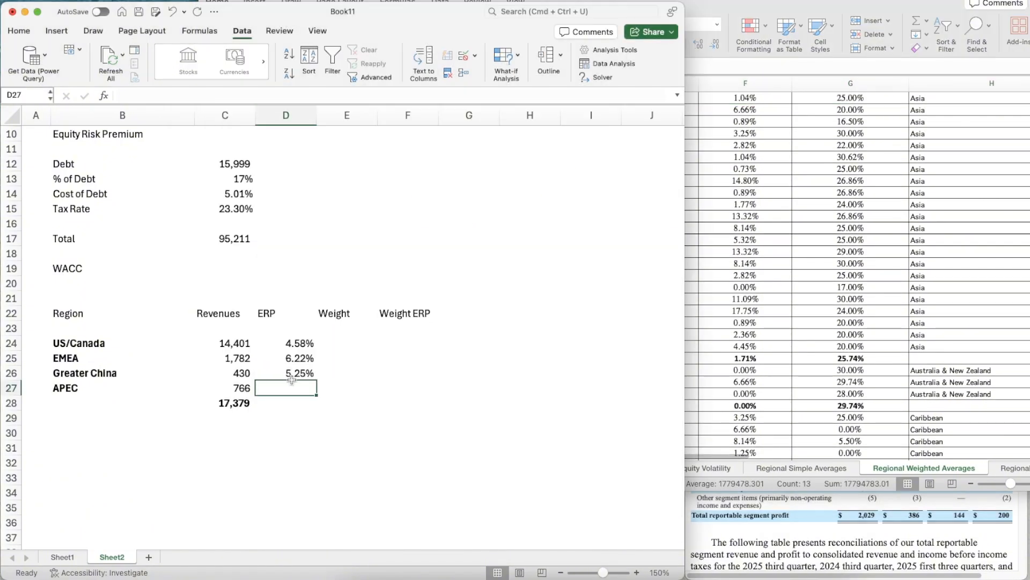
{"action": "type", "text": "6.7"}
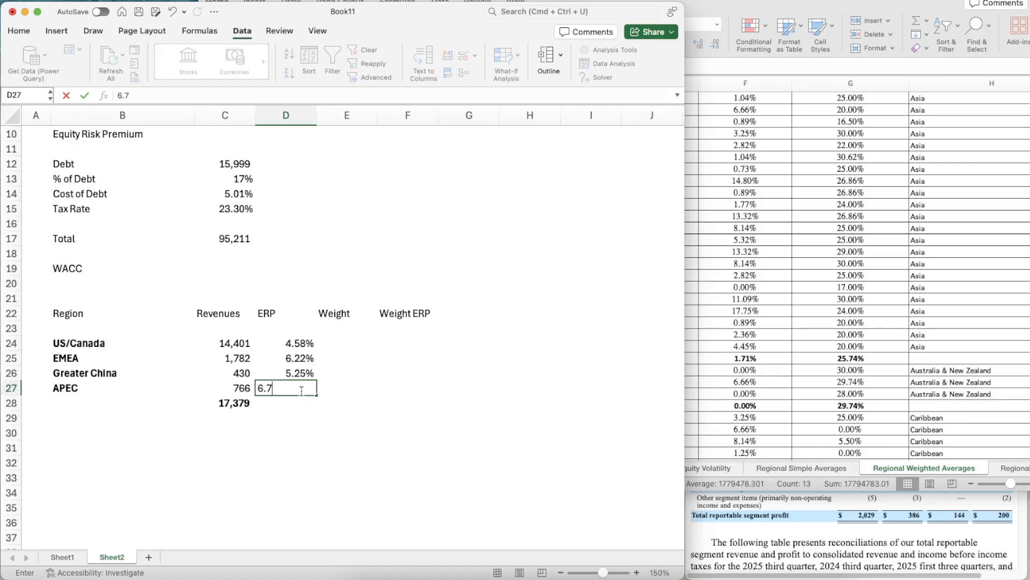
{"action": "type", "text": "3%"}
{"action": "key", "text": "Return"}
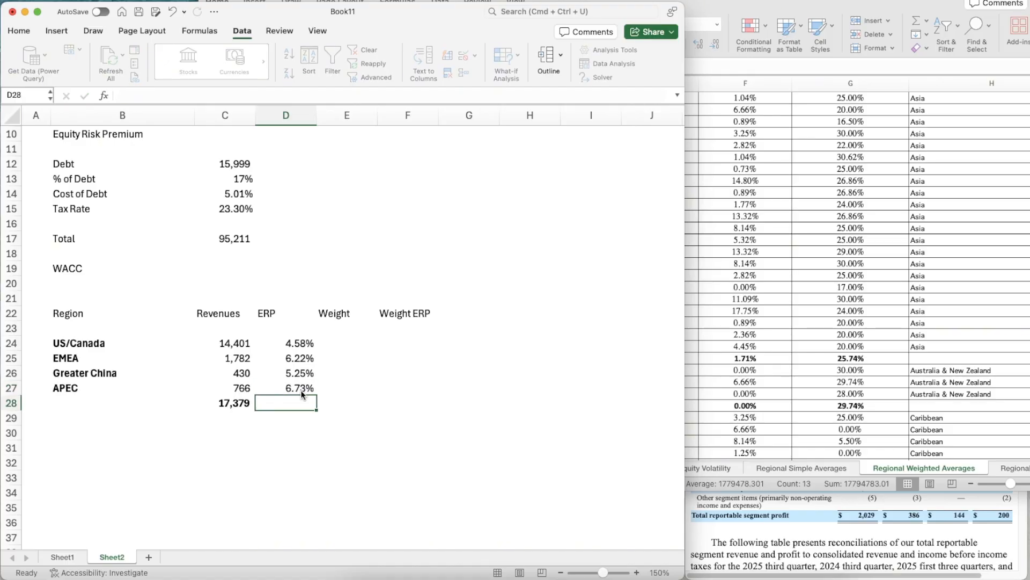
- Calculate the US/Canada revenue weight in E24 with the formula =C24/C28
{"action": "key", "text": "Up"}
{"action": "key", "text": "Right"}
{"action": "key", "text": "Right"}
{"action": "key", "text": "Left"}
{"action": "key", "text": "Left"}
{"action": "key", "text": "Right"}
{"action": "key", "text": "Up"}
{"action": "key", "text": "Up"}
{"action": "key", "text": "Up"}
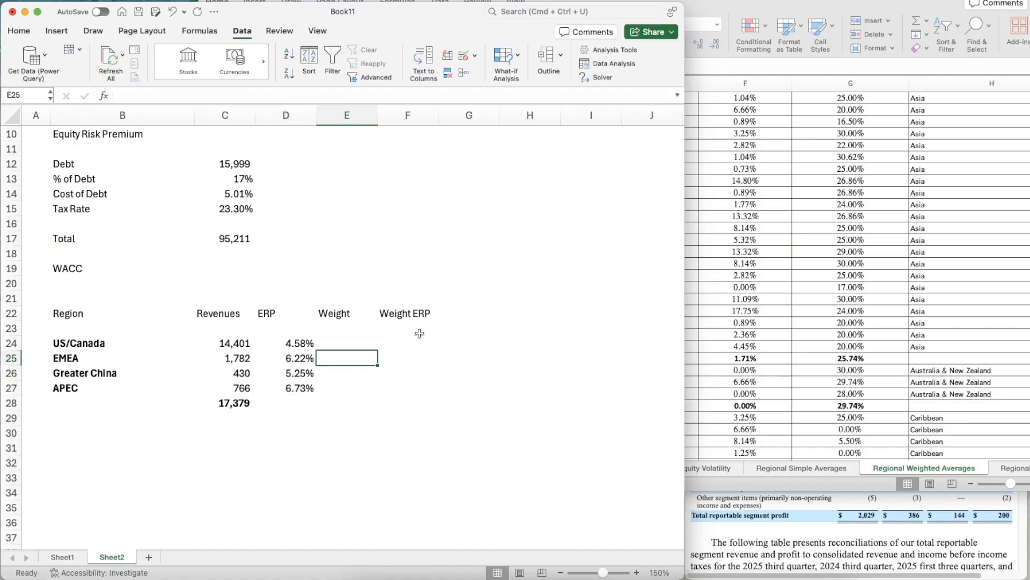
{"action": "type", "text": "="}
{"action": "key", "text": "Left"}
{"action": "key", "text": "Left"}
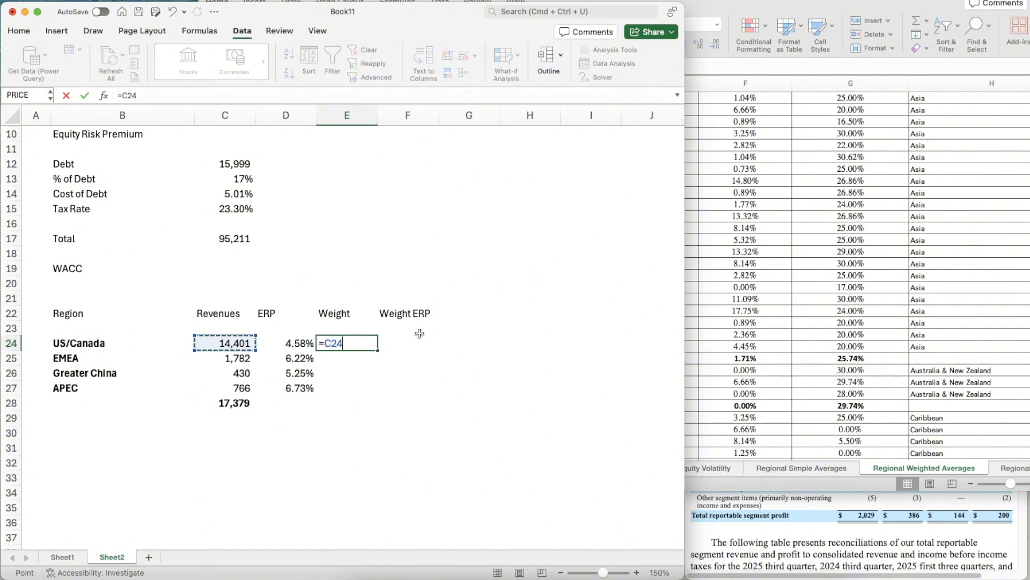
{"action": "type", "text": "/"}
{"action": "key", "text": "Left"}
{"action": "key", "text": "Down"}
{"action": "key", "text": "Left"}
{"action": "key", "text": "Down"}
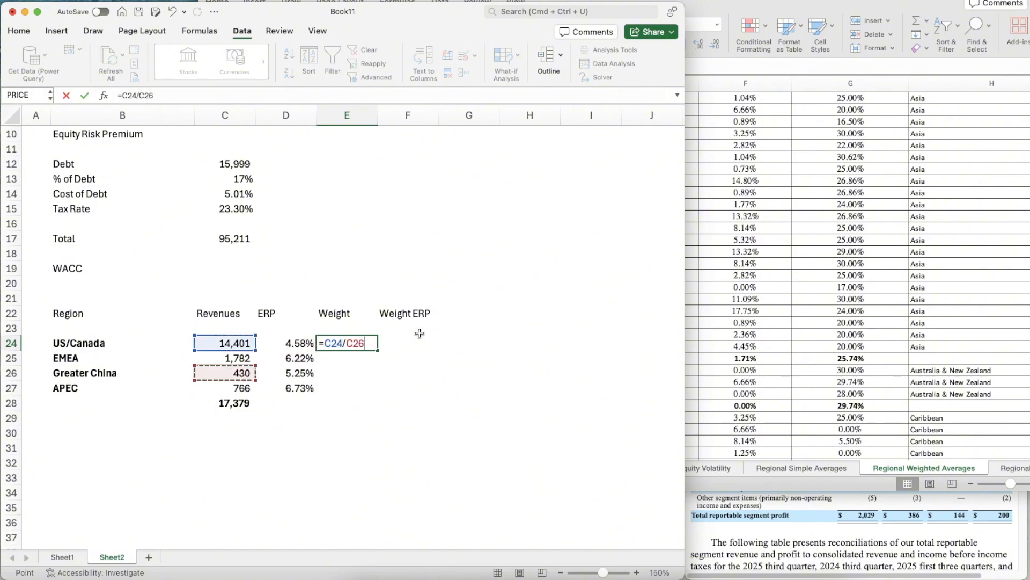
{"action": "key", "text": "Down"}
{"action": "key", "text": "Down"}
{"action": "key", "text": "Return"}
{"action": "key", "text": "Up"}
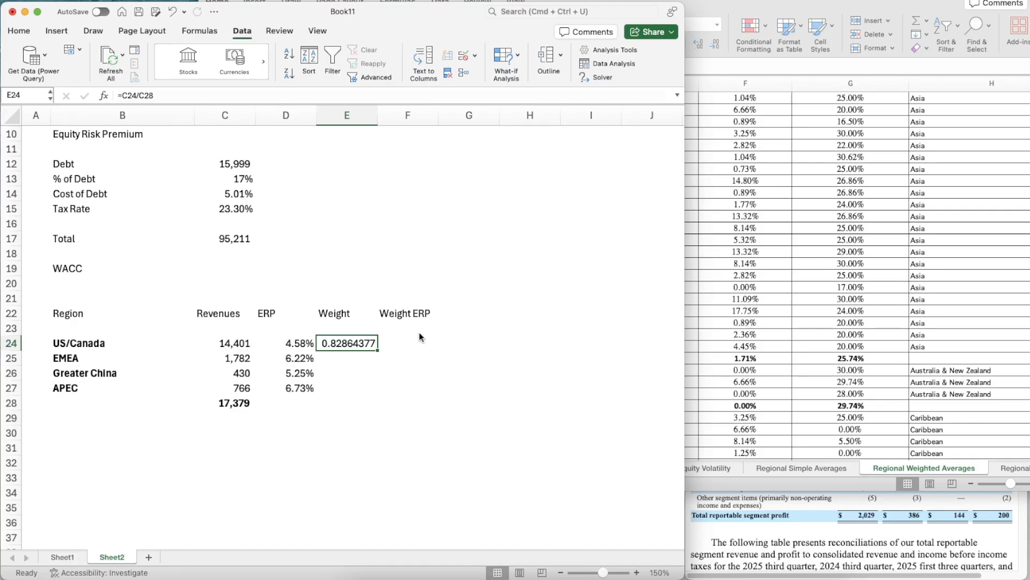
- Make the total revenue reference in the E24 weight formula absolute, so that it reads =C24/$C$28
{"action": "key", "text": "F2"}
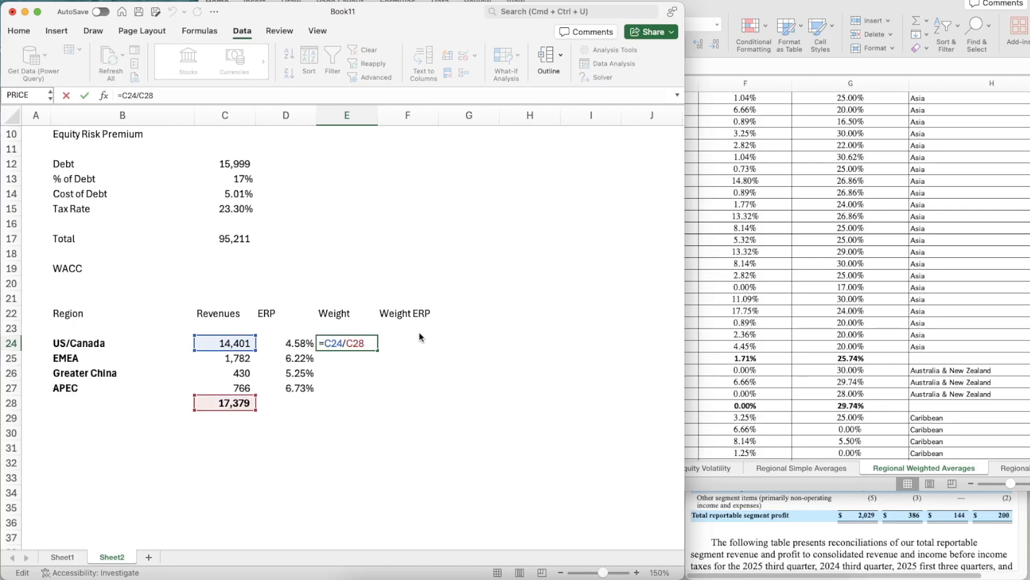
{"action": "key", "text": "Left"}
{"action": "key", "text": "Left"}
{"action": "key", "text": "Left"}
{"action": "type", "text": "$"}
{"action": "key", "text": "Right"}
{"action": "type", "text": "$"}
{"action": "key", "text": "Return"}
{"action": "key", "text": "Up"}
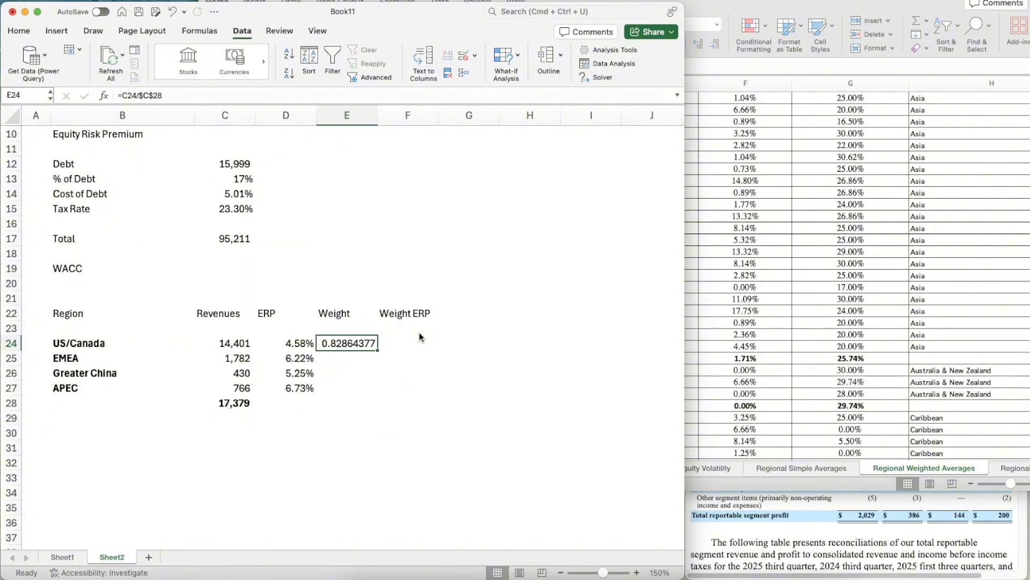
- Copy the weight formula from E24 down to the other regions through E27
{"action": "key", "text": "super+c"}
{"action": "key", "text": "shift+Down"}
{"action": "key", "text": "shift+Down"}
{"action": "key", "text": "shift+Down"}
{"action": "key", "text": "super+v"}
{"action": "key", "text": "Escape"}
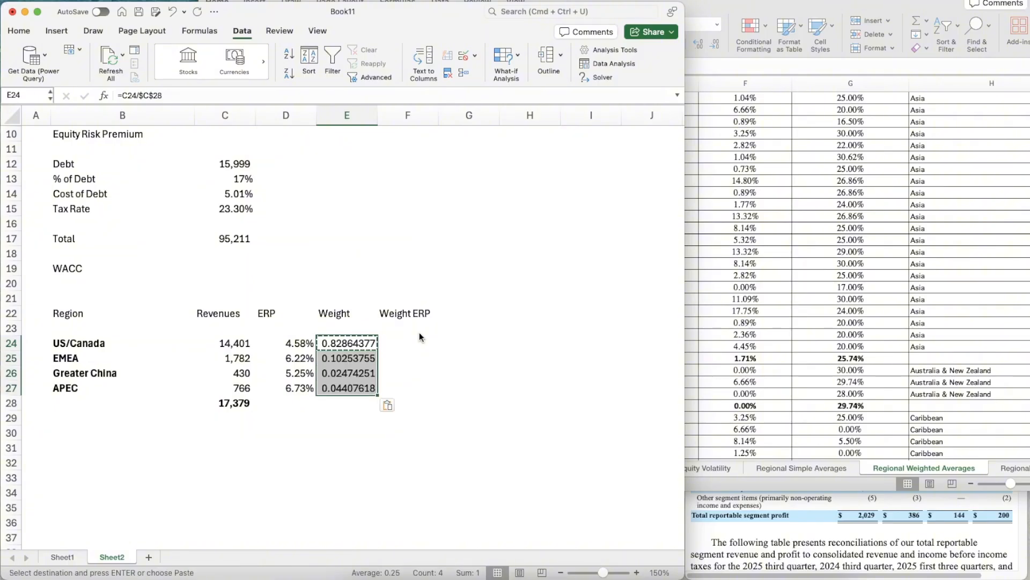
- Format the weights in E24:E27 as Number with two decimal places
{"action": "key", "text": "super+1"}
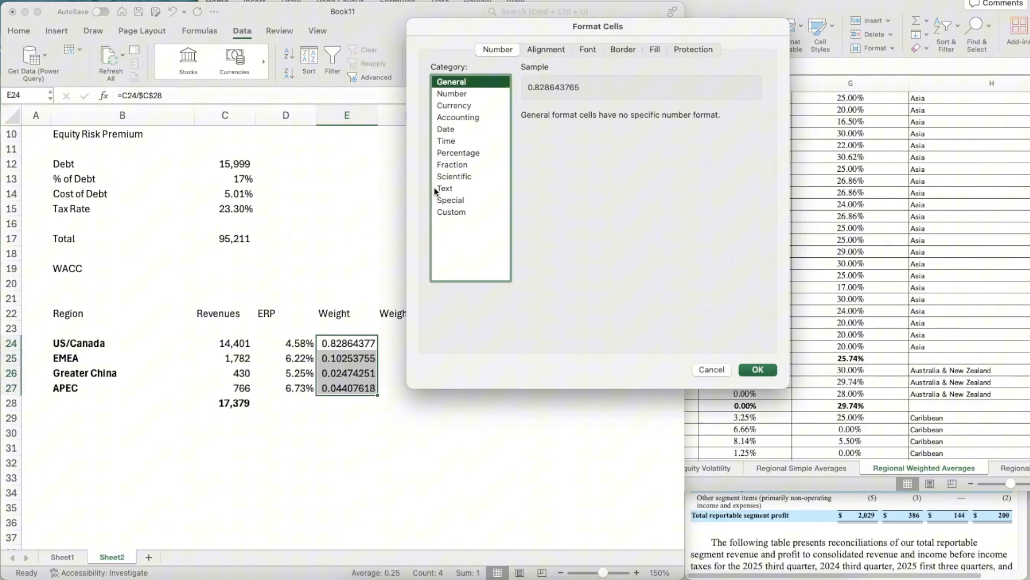
{"action": "left_click", "coordinate": [471, 91]}
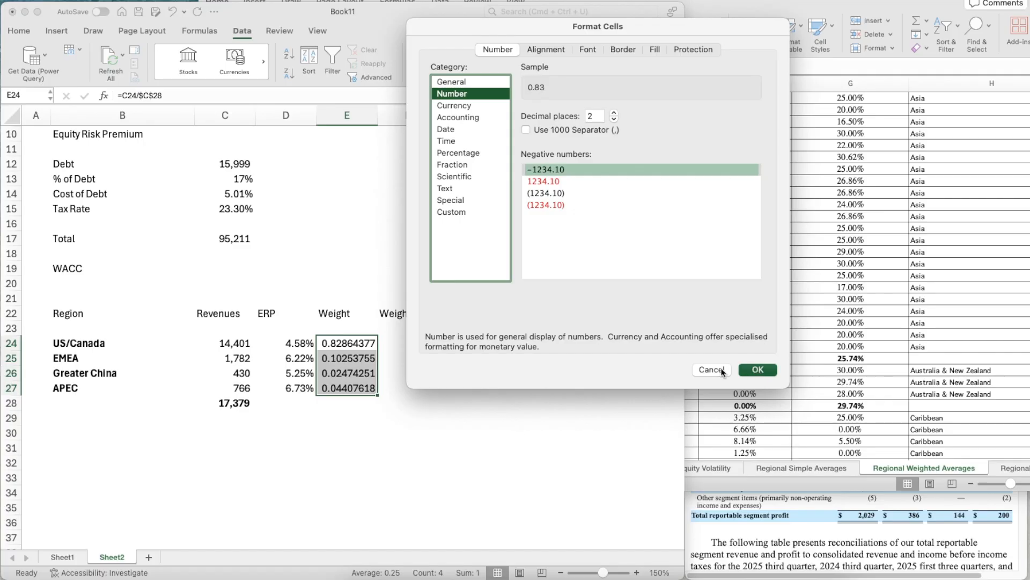
{"action": "key", "text": "Return"}
- Calculate the US/Canada weighted ERP in F24 with the formula =D24*E24
{"action": "left_click", "coordinate": [417, 345]}
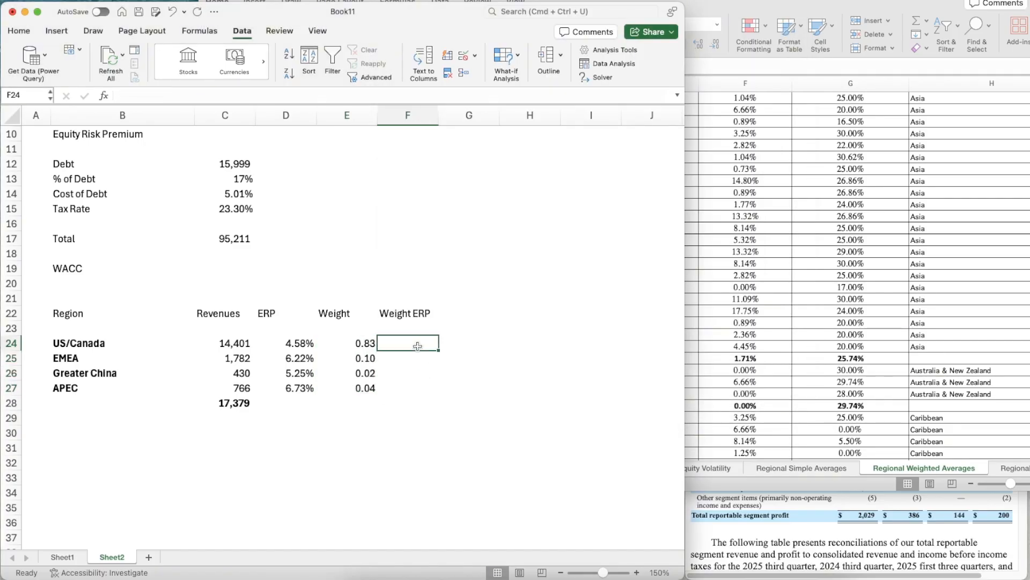
{"action": "type", "text": "="}
{"action": "key", "text": "Left"}
{"action": "key", "text": "Left"}
{"action": "type", "text": "*"}
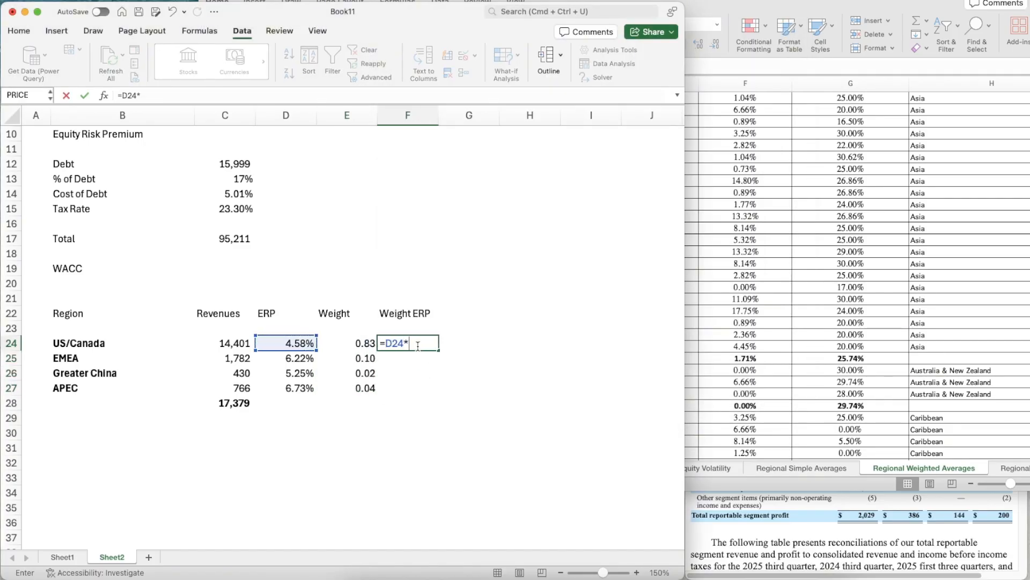
{"action": "key", "text": "Left"}
{"action": "key", "text": "Return"}
{"action": "key", "text": "Up"}
- Apply the number format of the US/Canada weight in E24 to the weighted ERP in F24
{"action": "key", "text": "Left"}
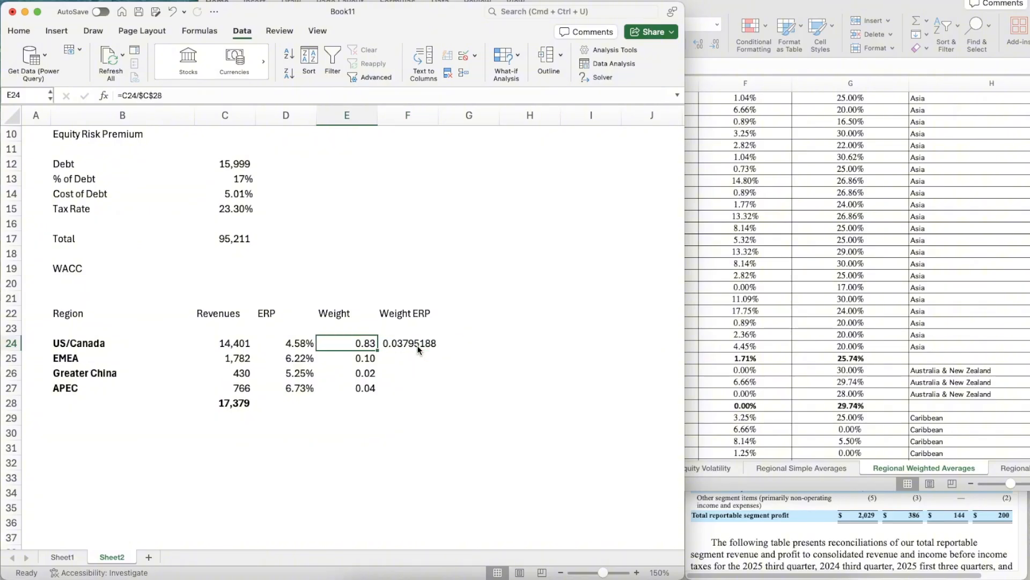
{"action": "key", "text": "super+shift+c"}
{"action": "left_click", "coordinate": [417, 345]}
{"action": "key", "text": "super+c"}
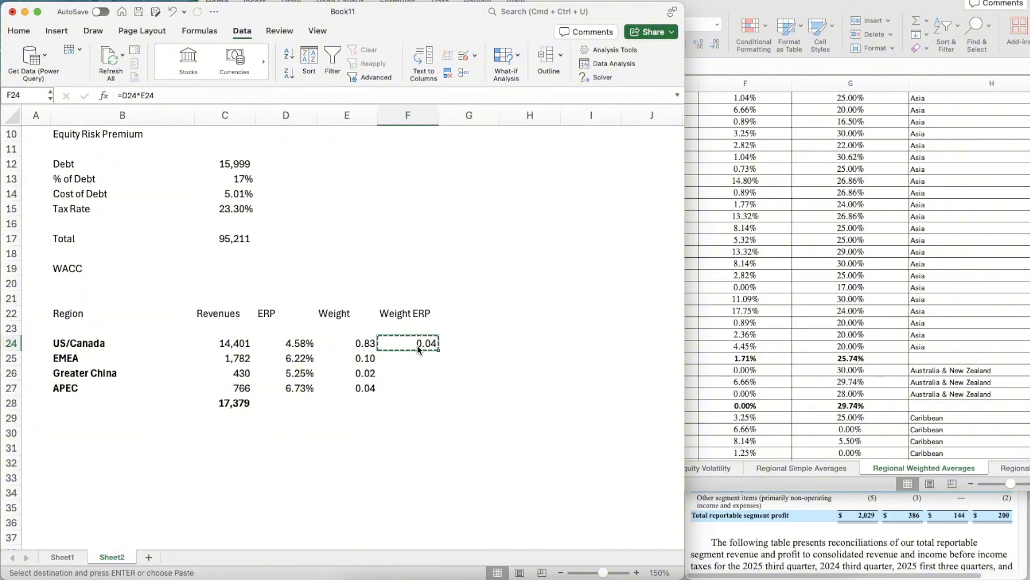
- Apply the percentage format of the US/Canada ERP in D24 to the weighted ERP in F24
{"action": "key", "text": "Left"}
{"action": "key", "text": "Left"}
{"action": "key", "text": "Escape"}
{"action": "key", "text": "Right"}
{"action": "key", "text": "Left"}
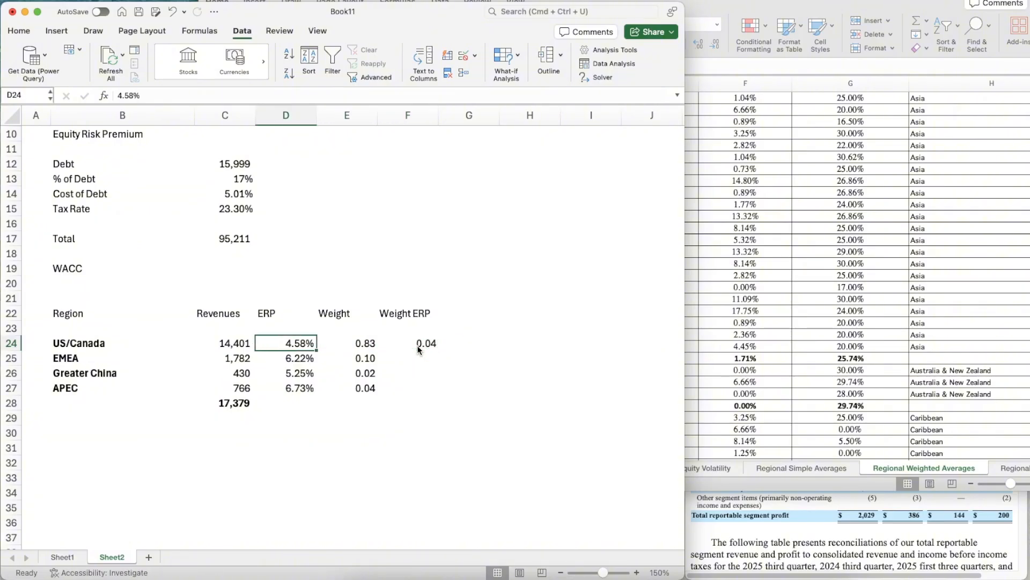
{"action": "key", "text": "super+shift+c"}
{"action": "left_click", "coordinate": [418, 348]}
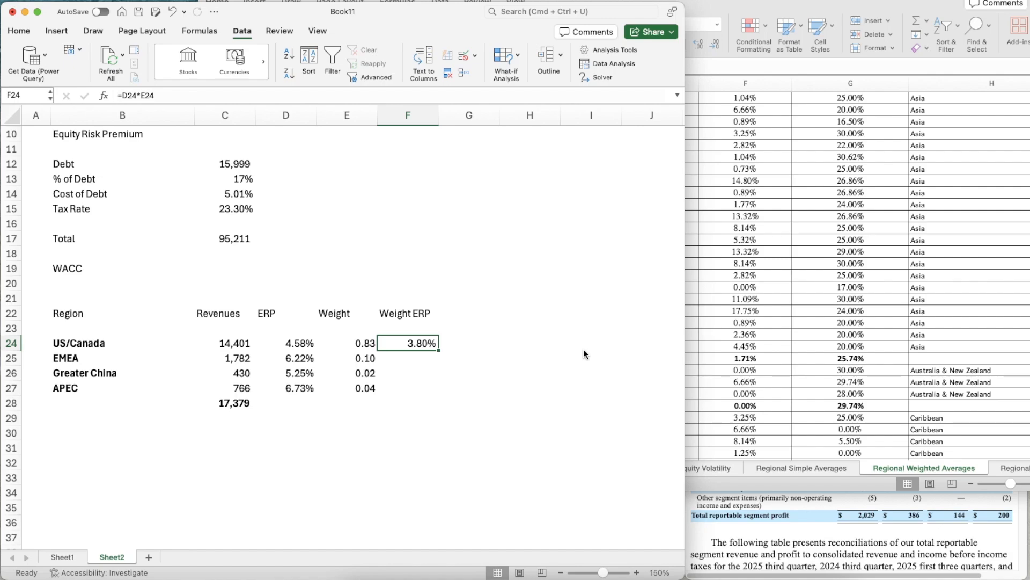
- Copy the weighted ERP formula from F24 down to the other regions through F27
{"action": "key", "text": "super+c"}
{"action": "key", "text": "shift+Down"}
{"action": "key", "text": "shift+Down"}
{"action": "key", "text": "shift+Down"}
{"action": "key", "text": "super+v"}
- Total the weighted ERPs of the four regions in F28 with a SUM of F24:F27
{"action": "key", "text": "Down"}
{"action": "key", "text": "Down"}
{"action": "key", "text": "Down"}
{"action": "key", "text": "Down"}
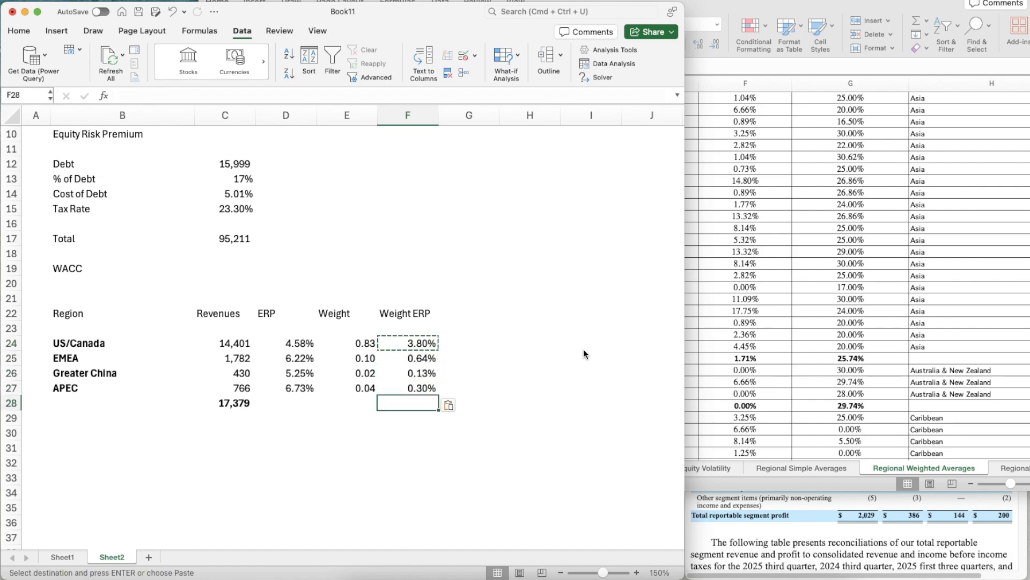
{"action": "type", "text": "=sum("}
{"action": "key", "text": "Up"}
{"action": "key", "text": "Up"}
{"action": "key", "text": "shift+Down"}
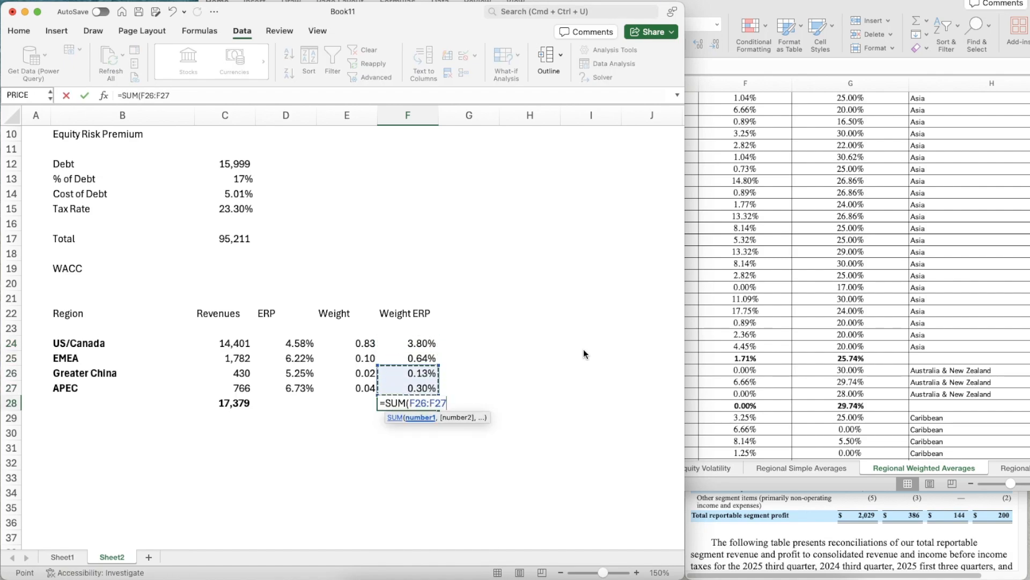
{"action": "key", "text": "shift+Up"}
{"action": "key", "text": "shift+Up"}
{"action": "key", "text": "Return"}
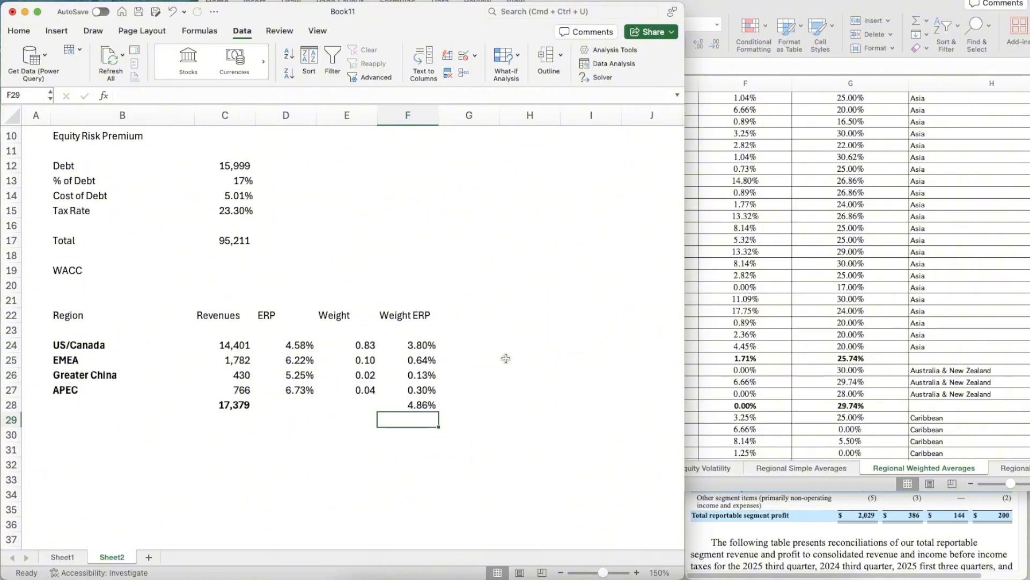
- Enter 4.86% as the Equity Risk Premium in C10
{"action": "scroll", "coordinate": [506, 358], "scroll_direction": "up", "scroll_amount": 5}
{"action": "left_click", "coordinate": [234, 268]}
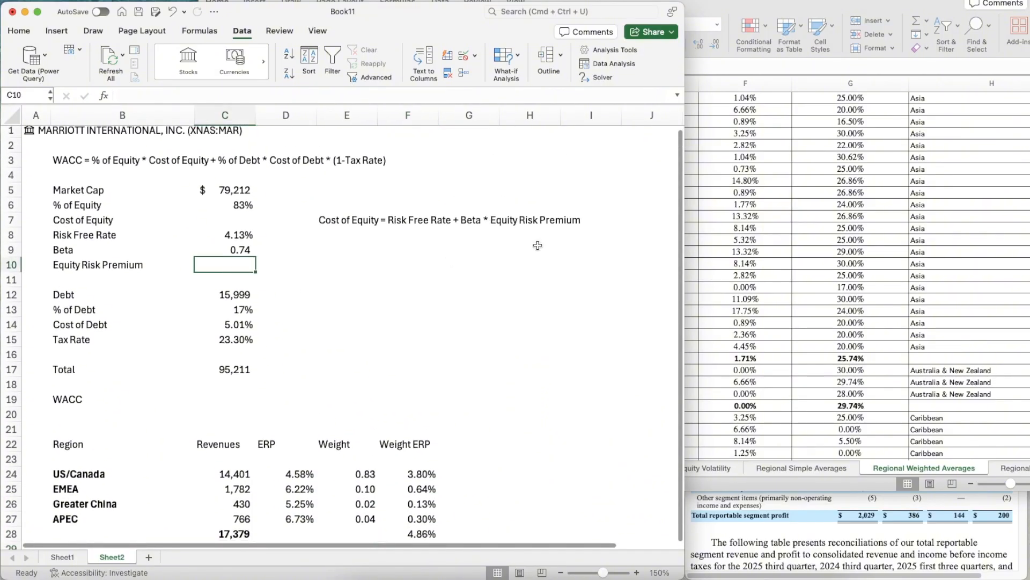
{"action": "type", "text": "4.8"}
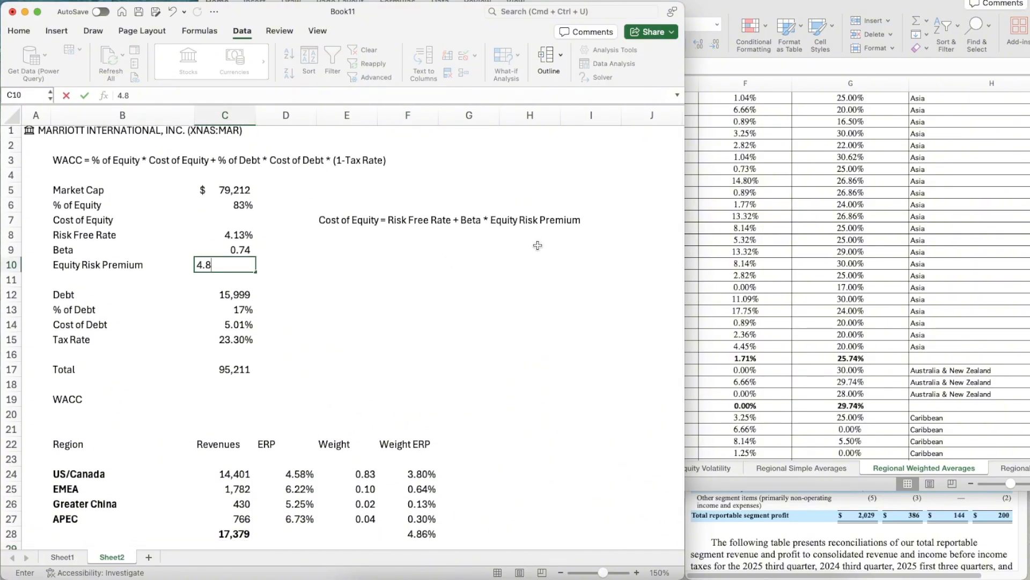
{"action": "key", "text": "Return"}
- Calculate the Cost of Equity in C7 as risk-free rate plus beta times equity risk premium, =C8+C9*C10
{"action": "key", "text": "Up"}
{"action": "key", "text": "Up"}
{"action": "key", "text": "Up"}
{"action": "key", "text": "Up"}
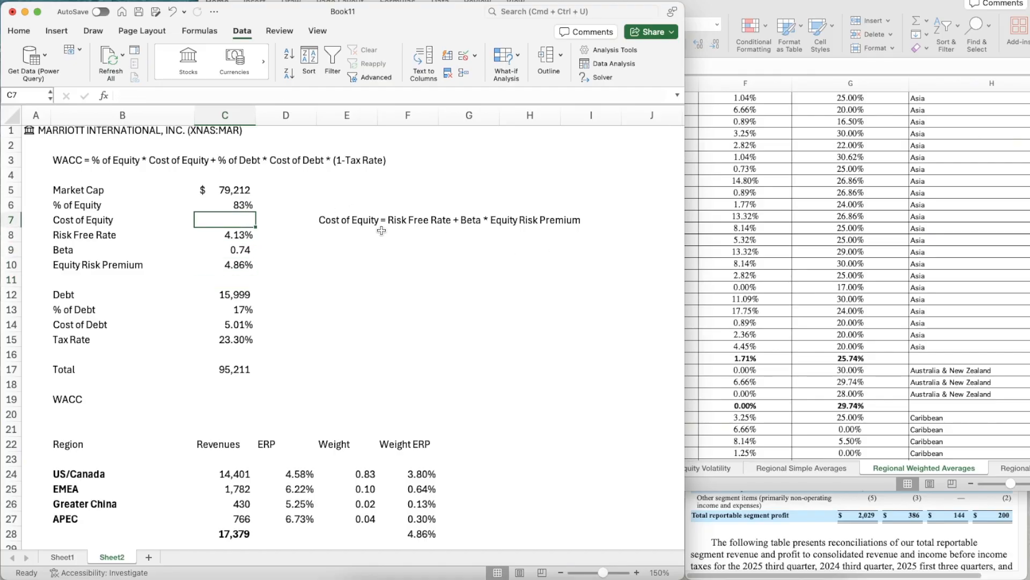
{"action": "type", "text": "="}
{"action": "key", "text": "Down"}
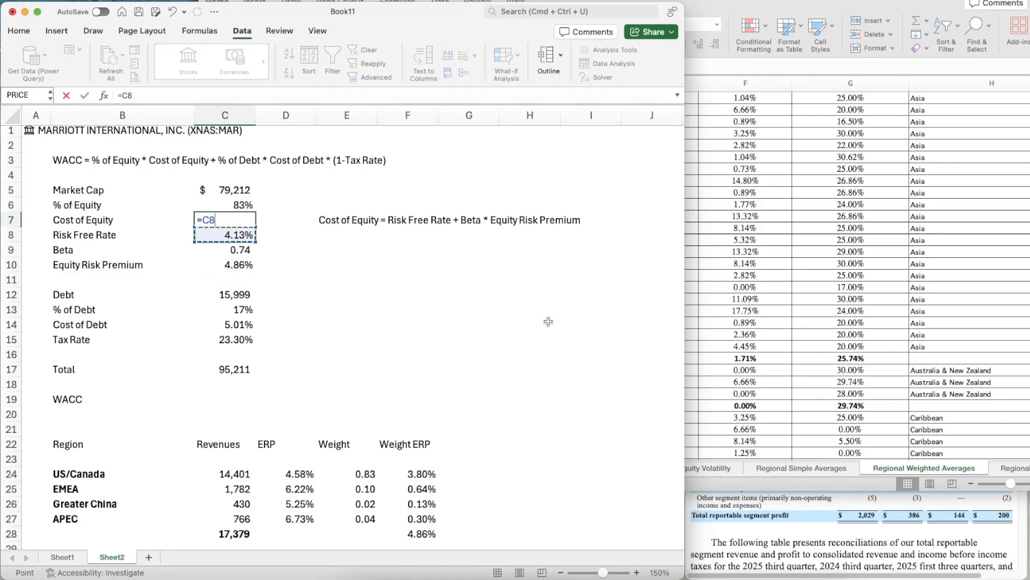
{"action": "type", "text": "+"}
{"action": "key", "text": "Down"}
{"action": "key", "text": "Down"}
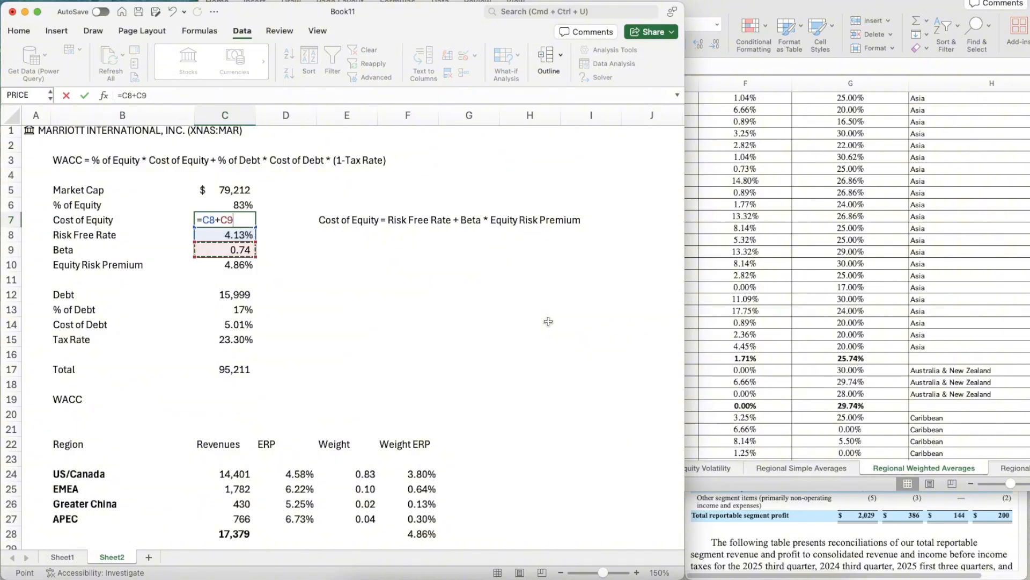
{"action": "type", "text": "*"}
{"action": "key", "text": "Down"}
{"action": "key", "text": "Down"}
{"action": "key", "text": "Down"}
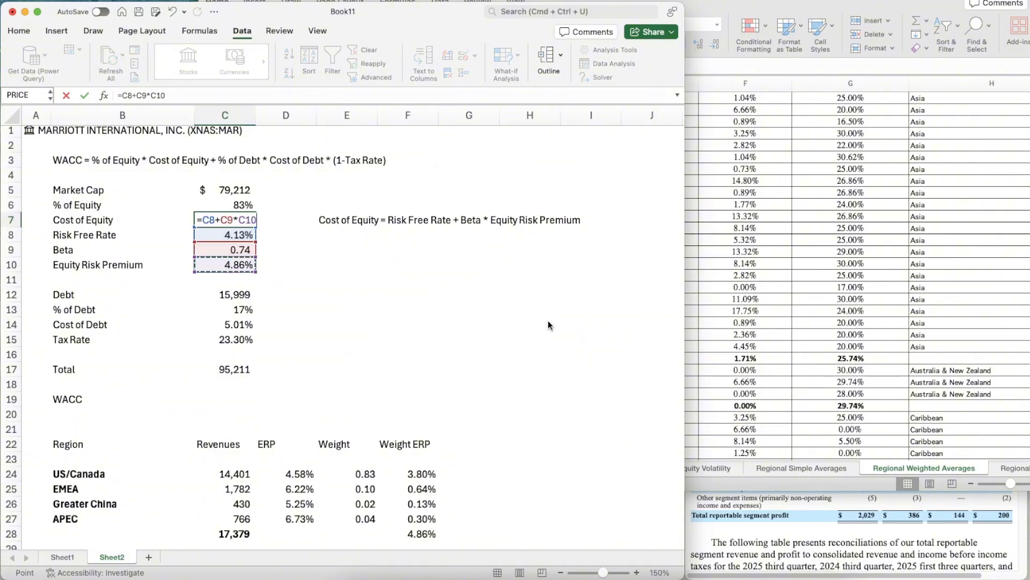
{"action": "key", "text": "Return"}
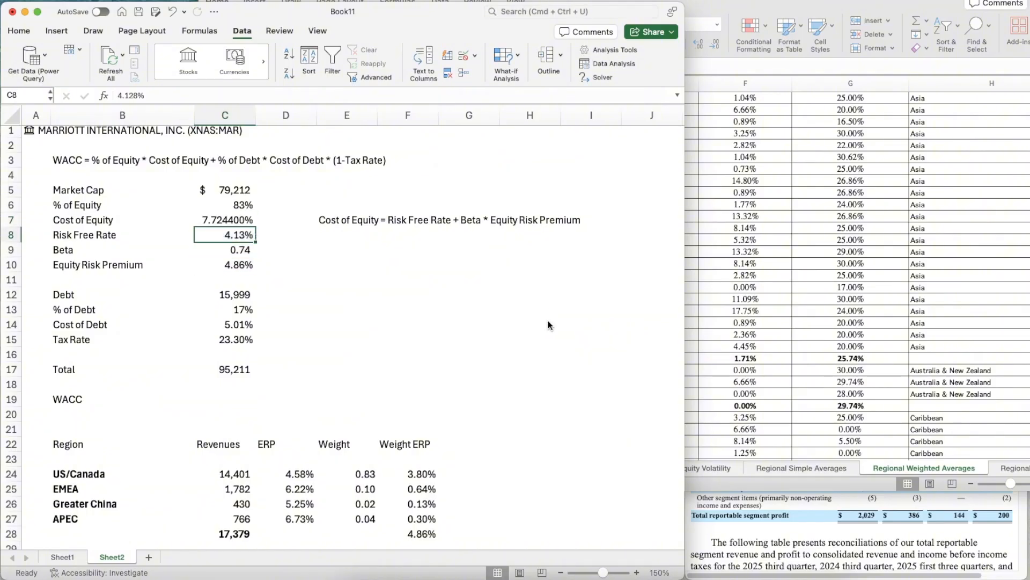
- Format the Cost of Equity in C7 as a percentage with two decimal places
{"action": "key", "text": "Up"}
{"action": "key", "text": "Up"}
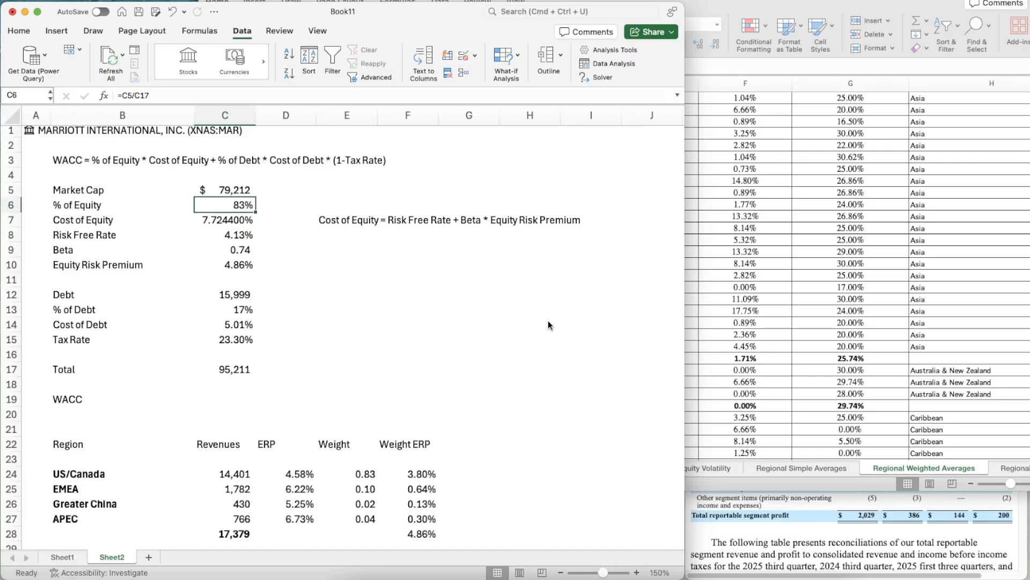
{"action": "key", "text": "Down"}
{"action": "key", "text": "ctrl+shift+5"}
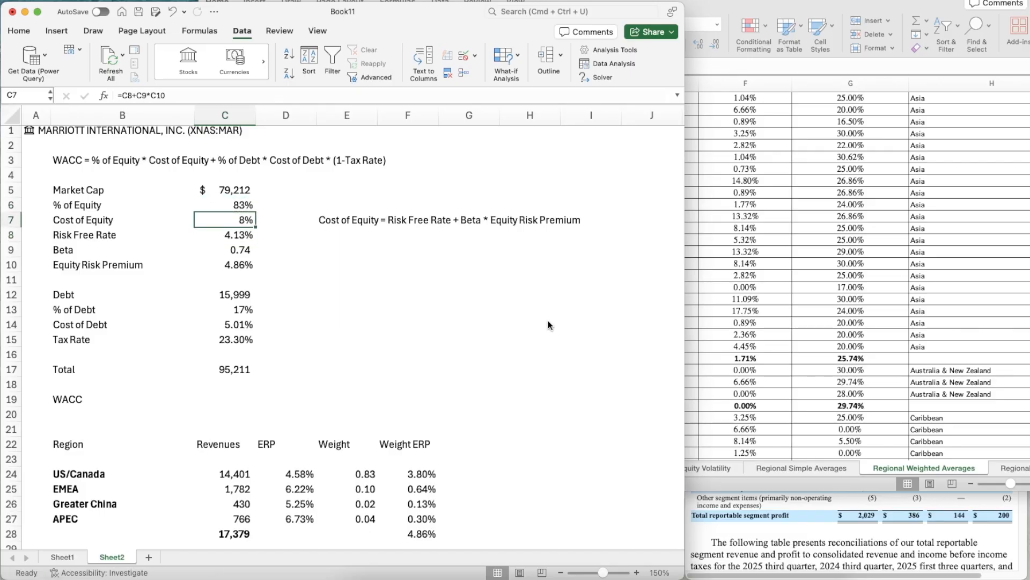
{"action": "double_click", "coordinate": [24, 34]}
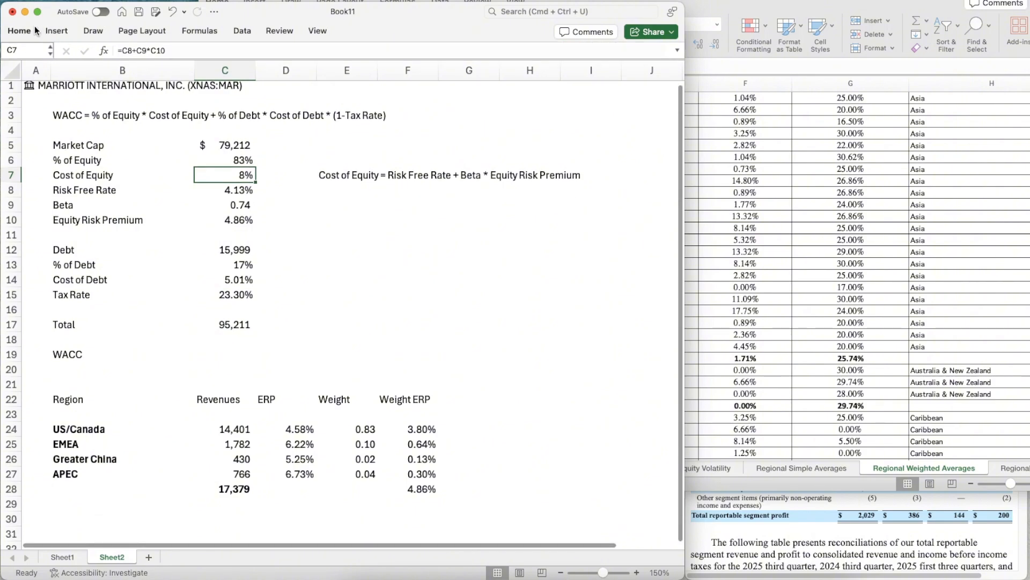
{"action": "left_click", "coordinate": [21, 34]}
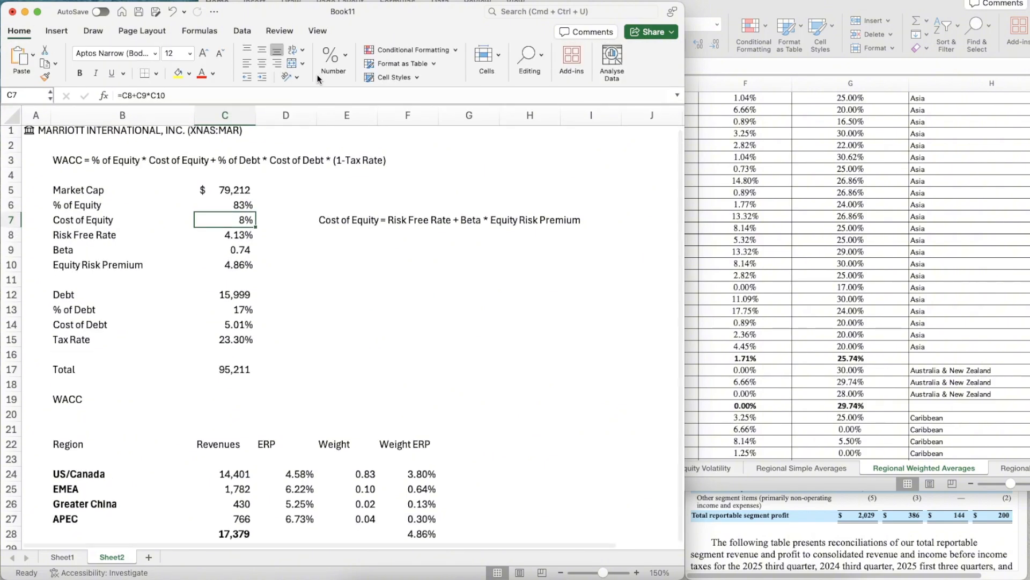
{"action": "left_click", "coordinate": [340, 54]}
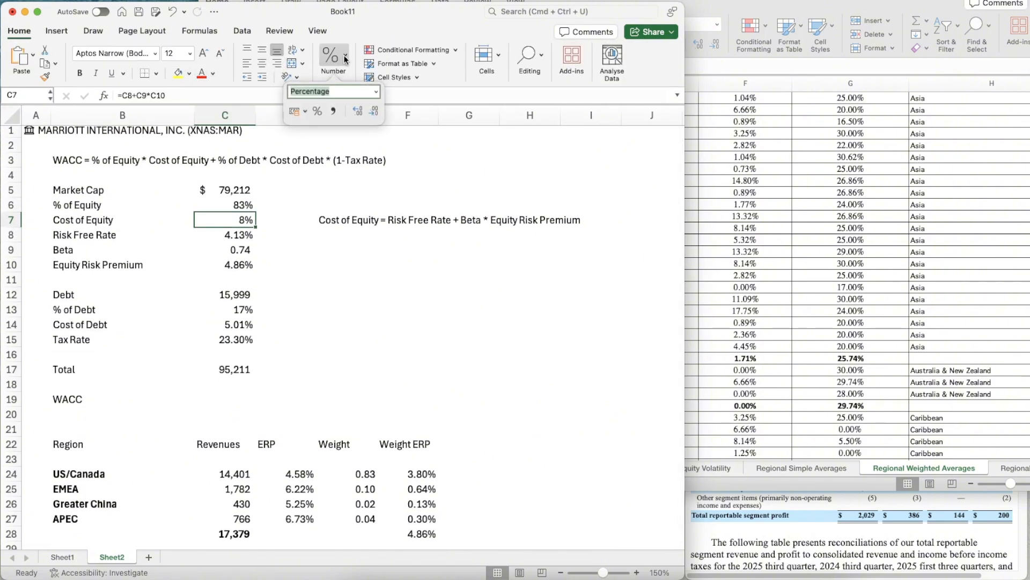
{"action": "left_click", "coordinate": [359, 112]}
{"action": "left_click", "coordinate": [360, 113]}
{"action": "left_click", "coordinate": [302, 296]}
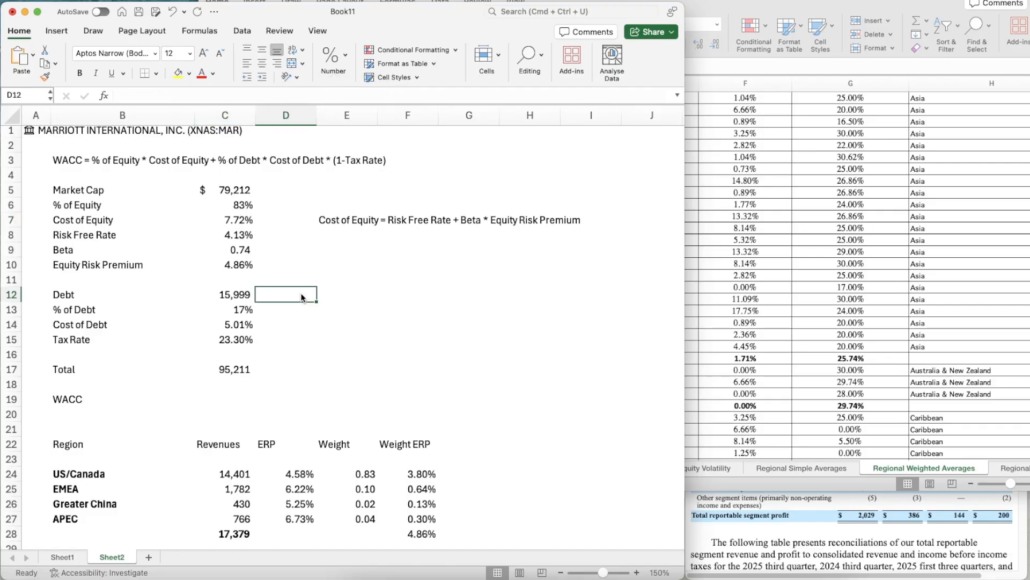
- Copy the percentage format of the Cost of Equity cell C7 to the empty WACC cell C19 with Format Painter
{"action": "key", "text": "Up"}
{"action": "key", "text": "Up"}
{"action": "key", "text": "Up"}
{"action": "key", "text": "Up"}
{"action": "key", "text": "Left"}
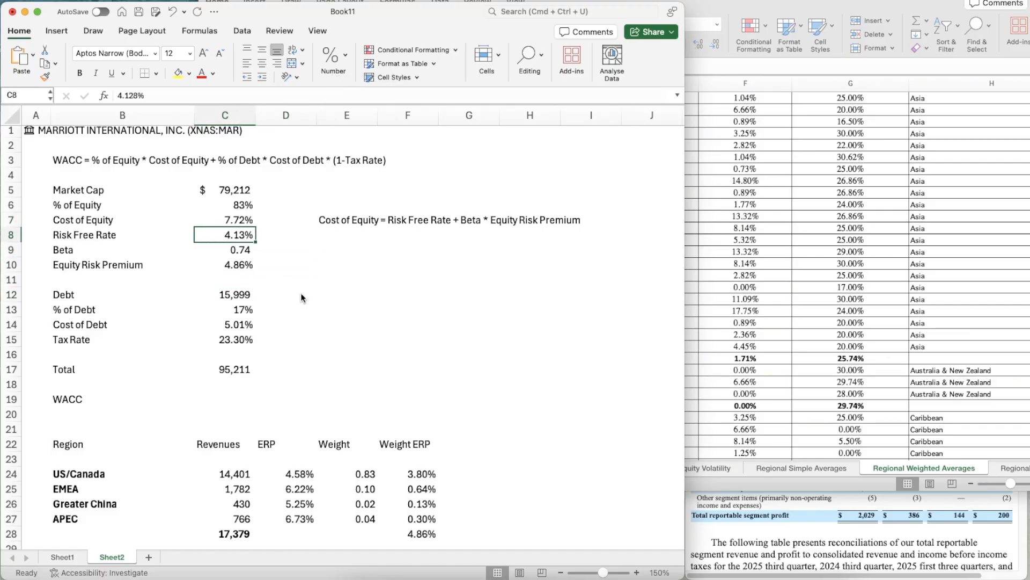
{"action": "key", "text": "Up"}
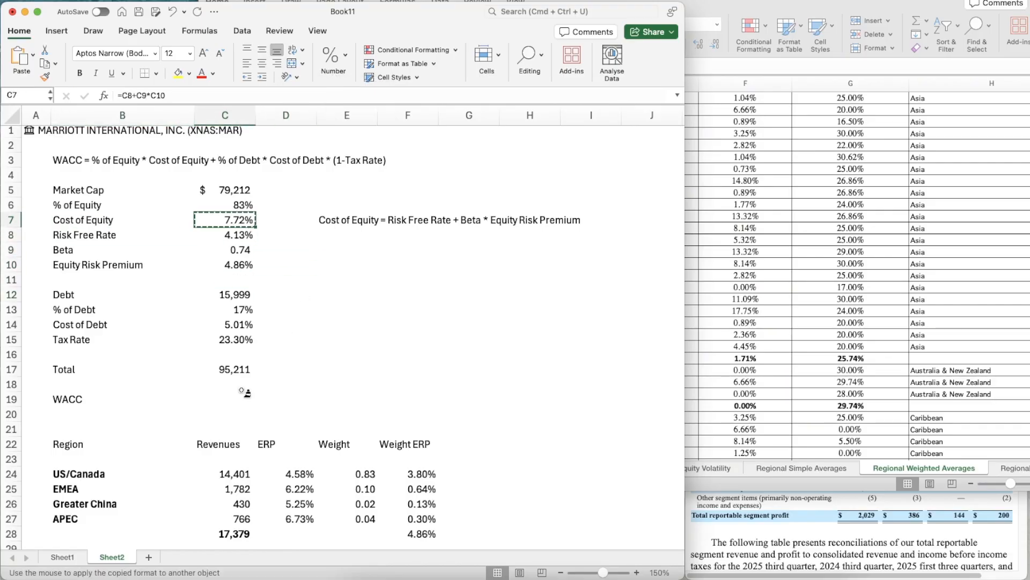
{"action": "left_click", "coordinate": [229, 396]}
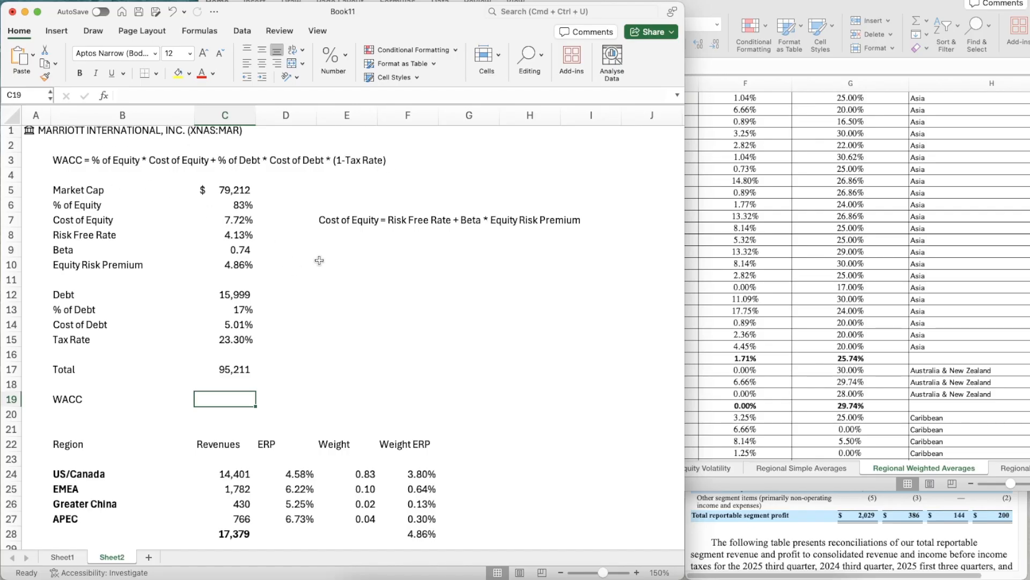
- Start the WACC formula in C19 with the equity term, % of Equity times Cost of Equity, =(C6*C7)
{"action": "type", "text": "="}
{"action": "left_click", "coordinate": [230, 207]}
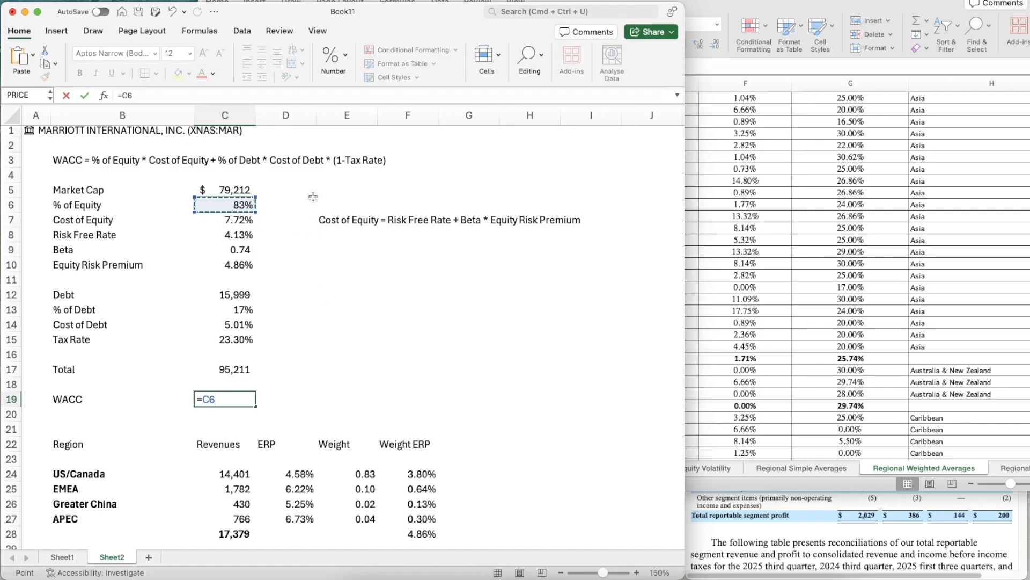
{"action": "type", "text": "*"}
{"action": "key", "text": "Up"}
{"action": "key", "text": "Up"}
{"action": "key", "text": "Up"}
{"action": "key", "text": "Up"}
{"action": "key", "text": "Up"}
{"action": "key", "text": "Up"}
{"action": "key", "text": "Up"}
{"action": "key", "text": "Up"}
{"action": "key", "text": "Up"}
{"action": "key", "text": "Up"}
{"action": "key", "text": "Up"}
{"action": "key", "text": "Up"}
{"action": "key", "text": "Up"}
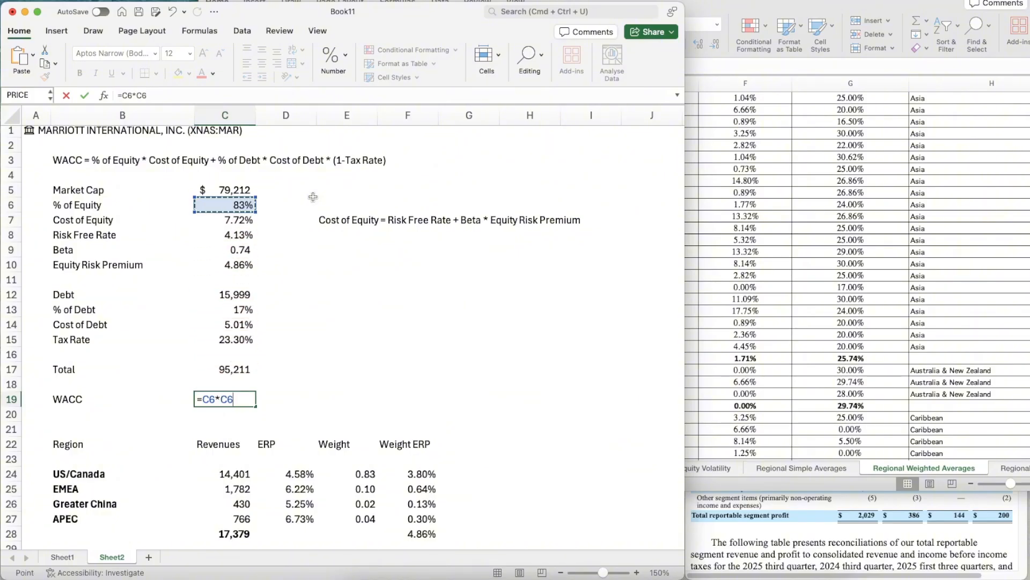
{"action": "key", "text": "Down"}
{"action": "type", "text": ")"}
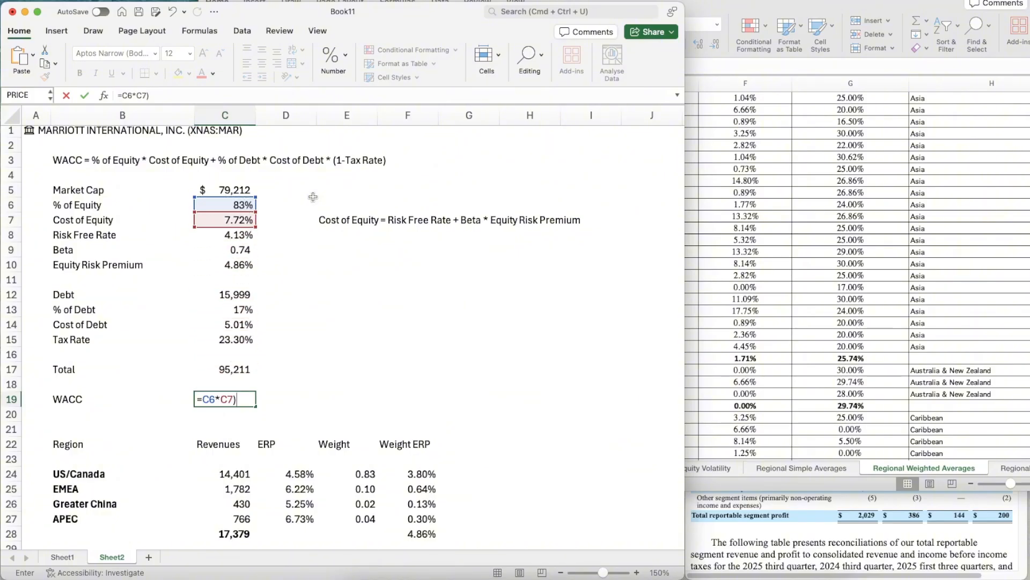
{"action": "left_click", "coordinate": [200, 397]}
{"action": "type", "text": "("}
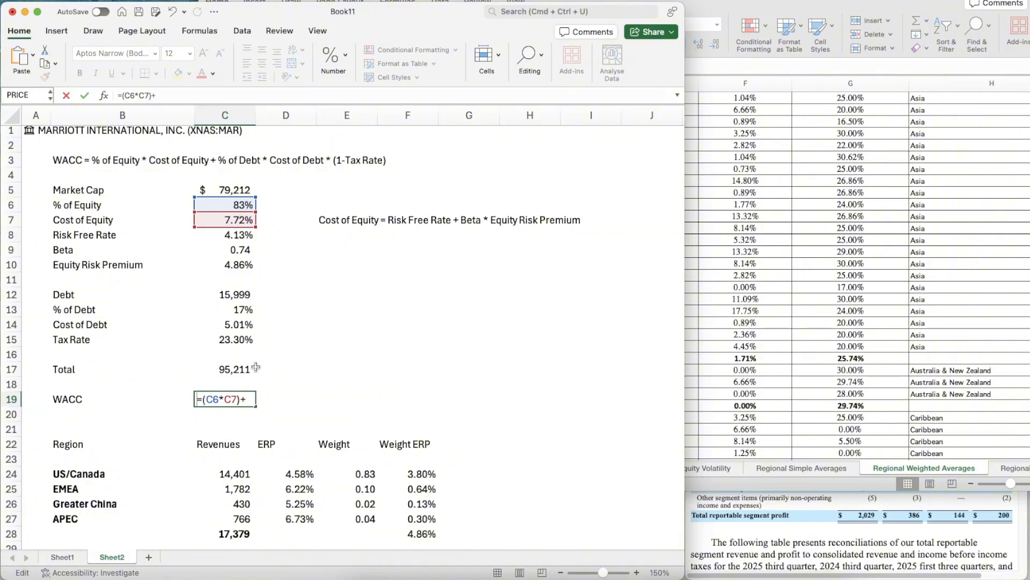
- Complete the WACC formula in C19 by adding the after-tax debt term, +(C13*C14*(1-C15)), accepting the parenthesis correction
{"action": "type", "text": "("}
{"action": "left_click", "coordinate": [224, 307]}
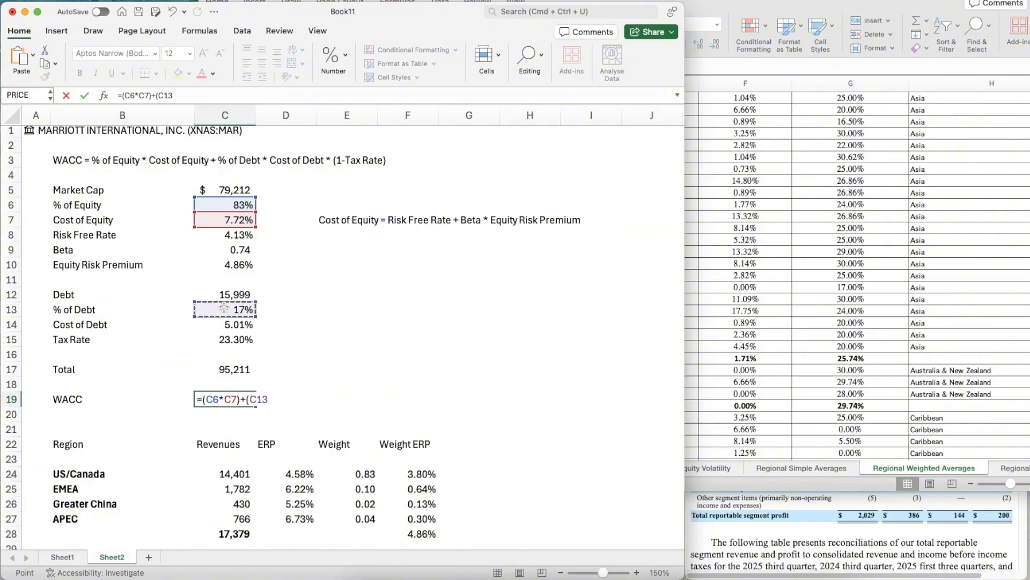
{"action": "type", "text": "*"}
{"action": "left_click", "coordinate": [229, 324]}
{"action": "type", "text": "*("}
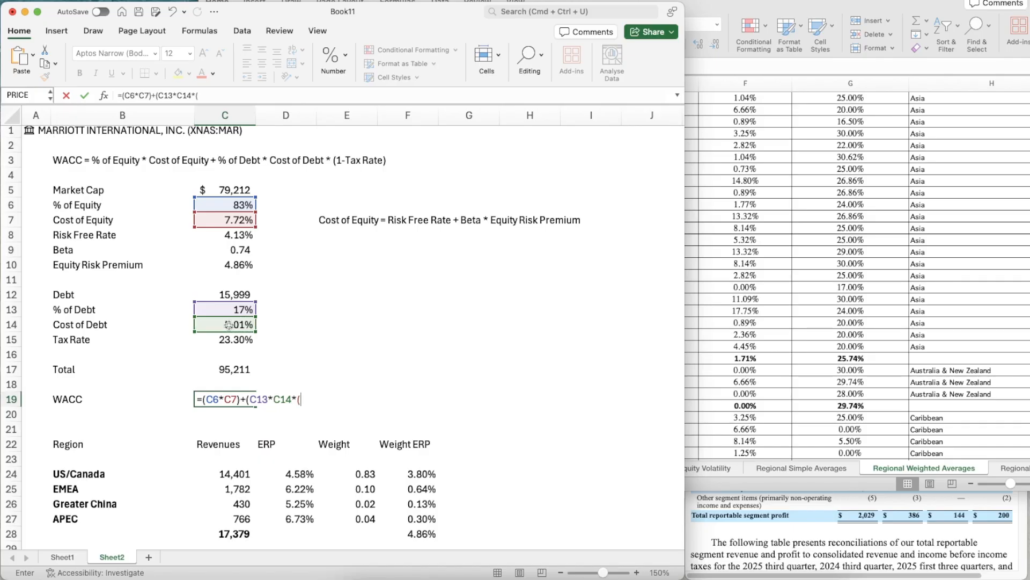
{"action": "type", "text": "1-"}
{"action": "left_click", "coordinate": [224, 339]}
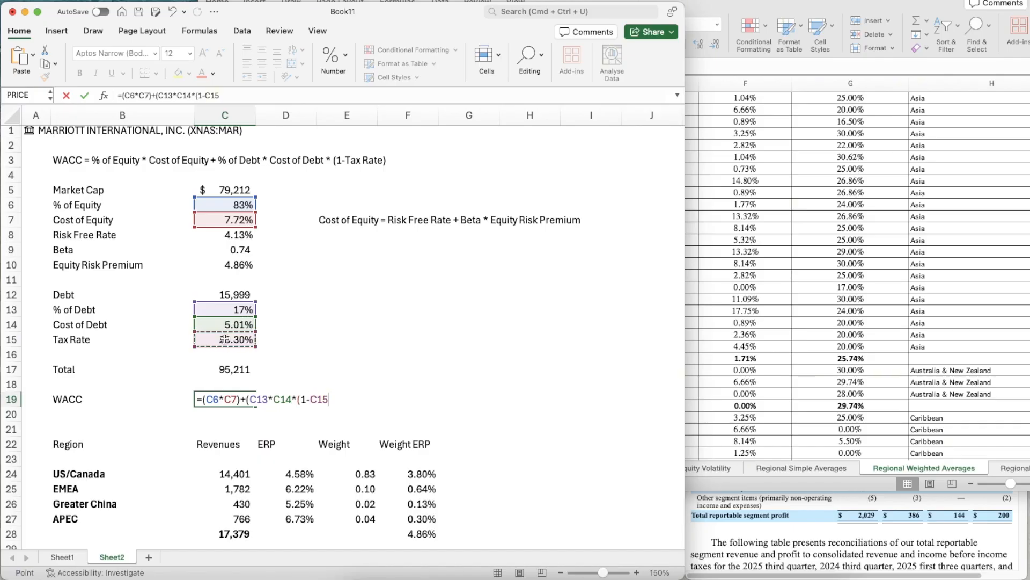
{"action": "type", "text": ")"}
{"action": "key", "text": "Return"}
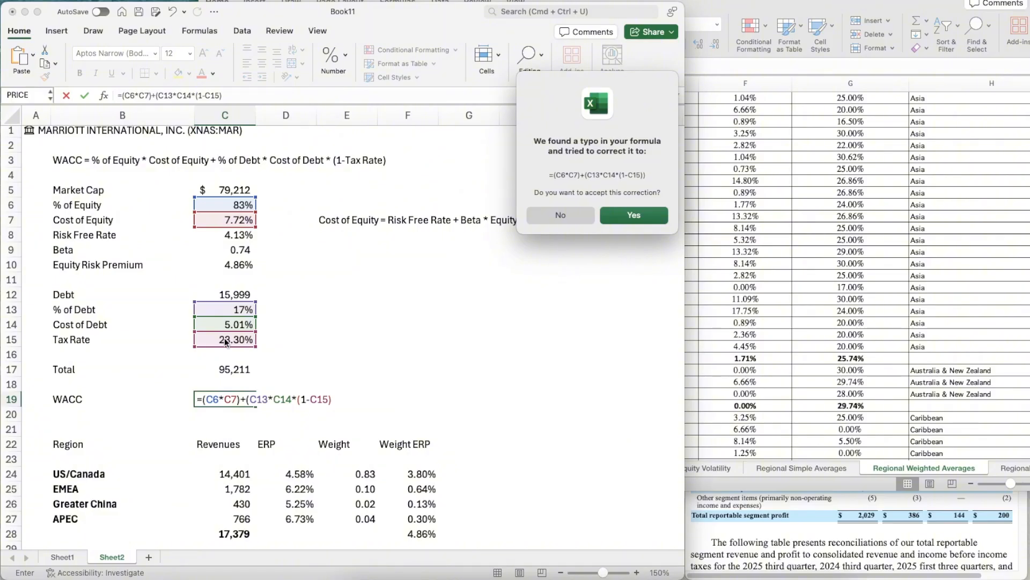
{"action": "key", "text": "Return"}
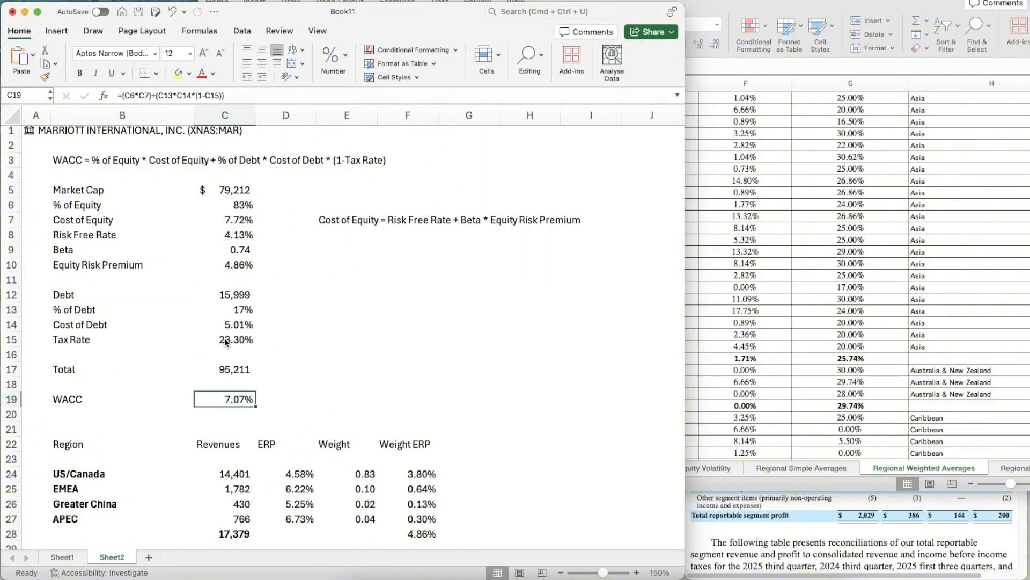
- On Sheet1, copy the format of the Base EBIT cell G17 to the Base WACC cell G18 with Format Painter
{"action": "left_click", "coordinate": [62, 557]}
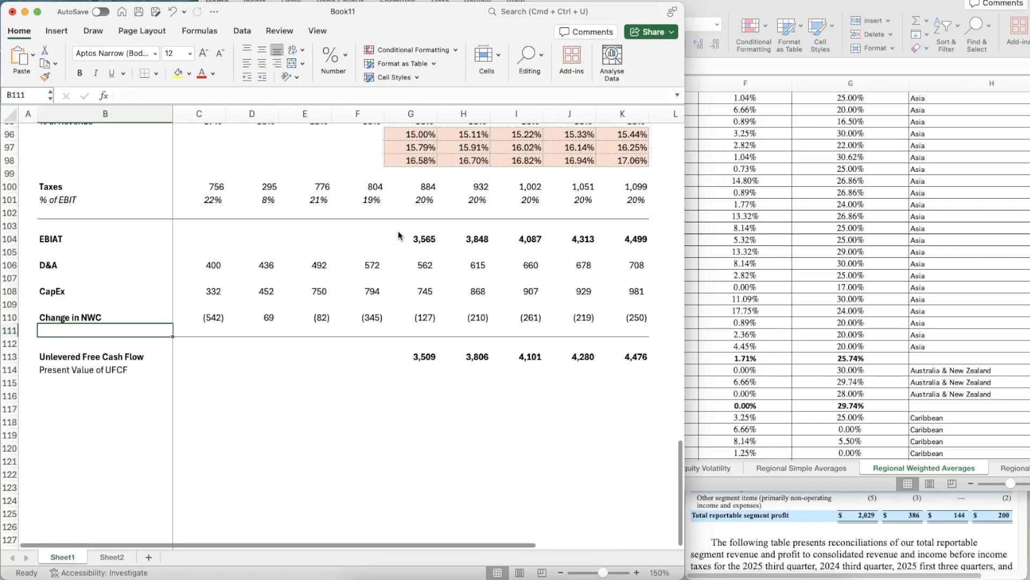
{"action": "scroll", "coordinate": [400, 235], "scroll_direction": "up", "scroll_amount": 20}
{"action": "left_click", "coordinate": [416, 358]}
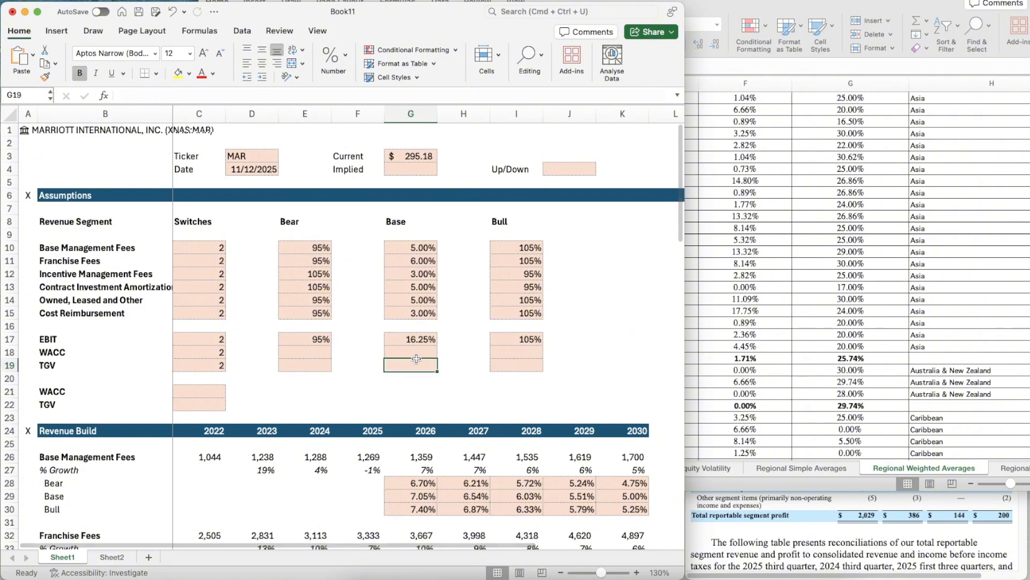
{"action": "key", "text": "Up"}
{"action": "key", "text": "Up"}
{"action": "key", "text": "super+shift+c"}
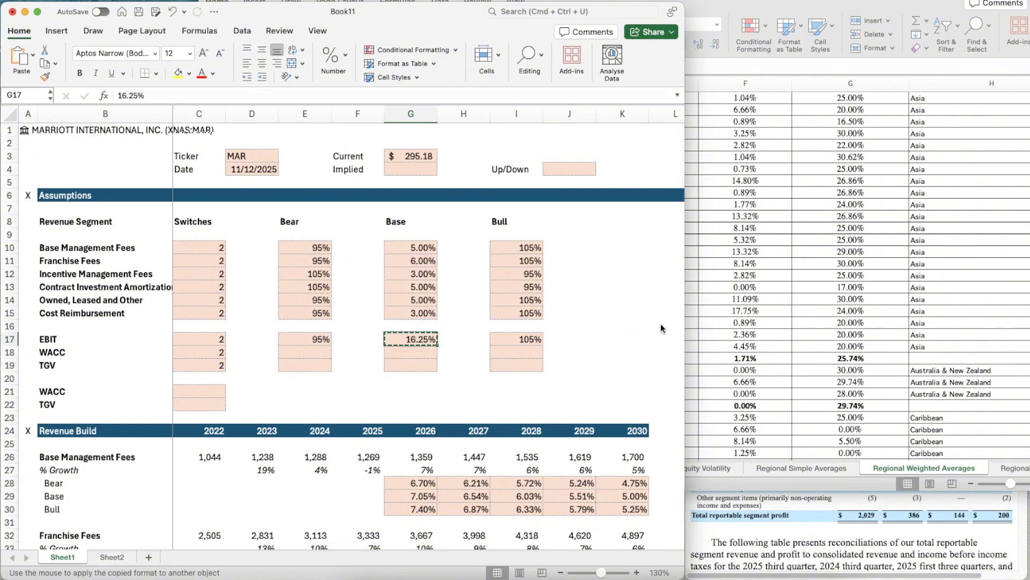
{"action": "key", "text": "Down"}
- Link the Base WACC in G18 to the calculated WACC on Sheet2, =Sheet2!C19
{"action": "type", "text": "="}
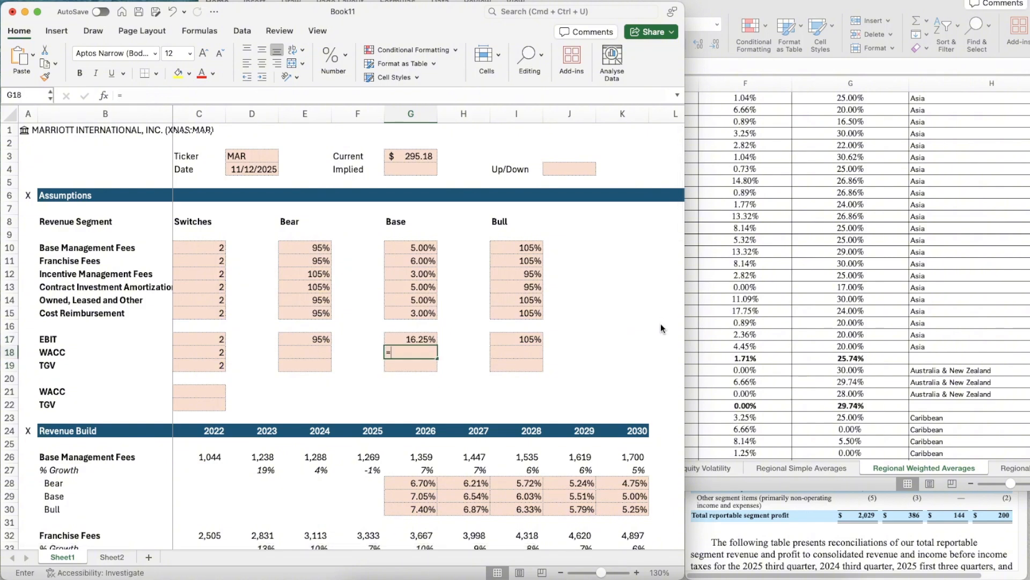
{"action": "left_click", "coordinate": [112, 557]}
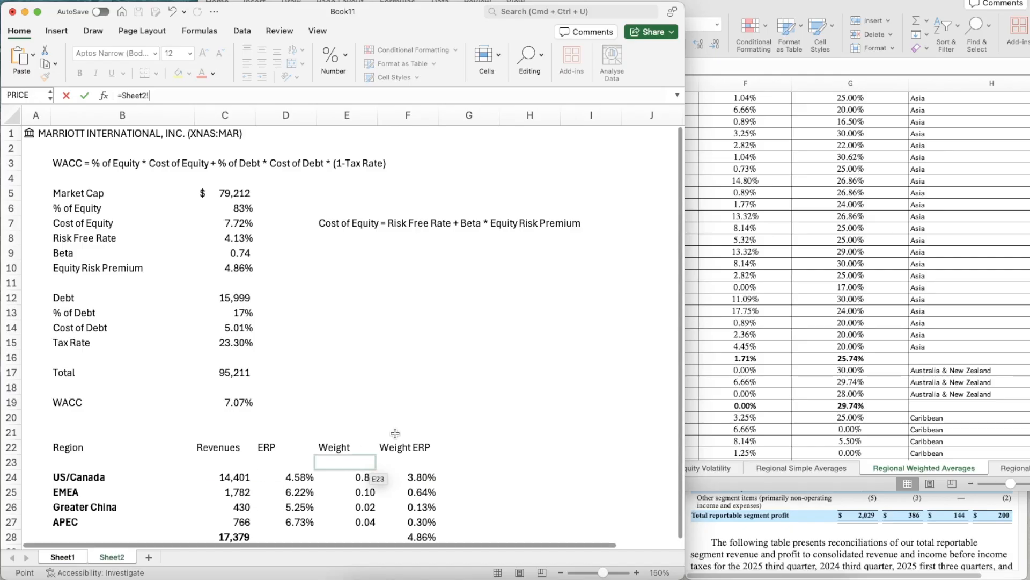
{"action": "scroll", "coordinate": [395, 433], "scroll_direction": "down", "scroll_amount": 5}
{"action": "scroll", "coordinate": [400, 375], "scroll_direction": "up", "scroll_amount": 2}
{"action": "left_click", "coordinate": [225, 299]}
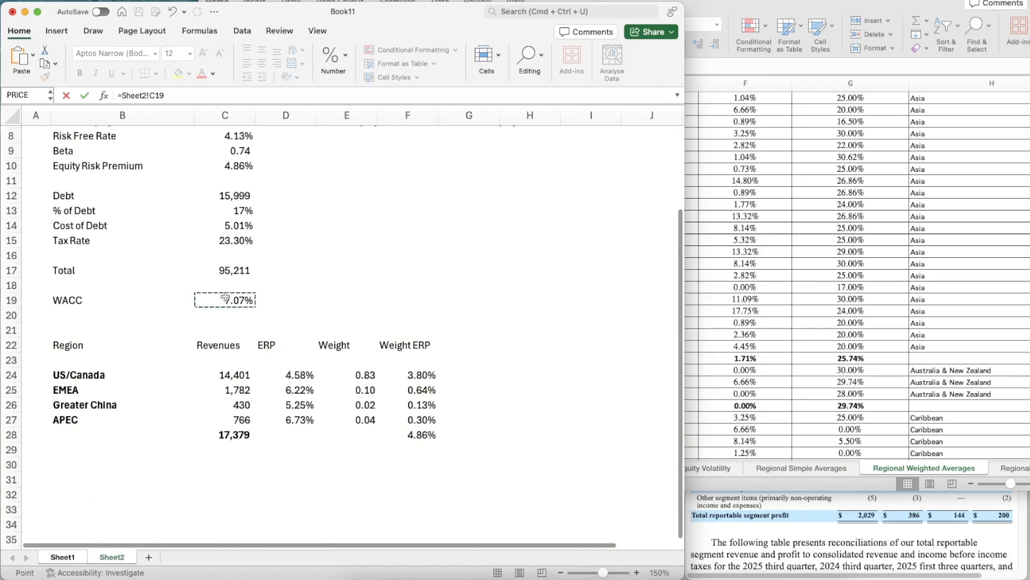
{"action": "key", "text": "Return"}
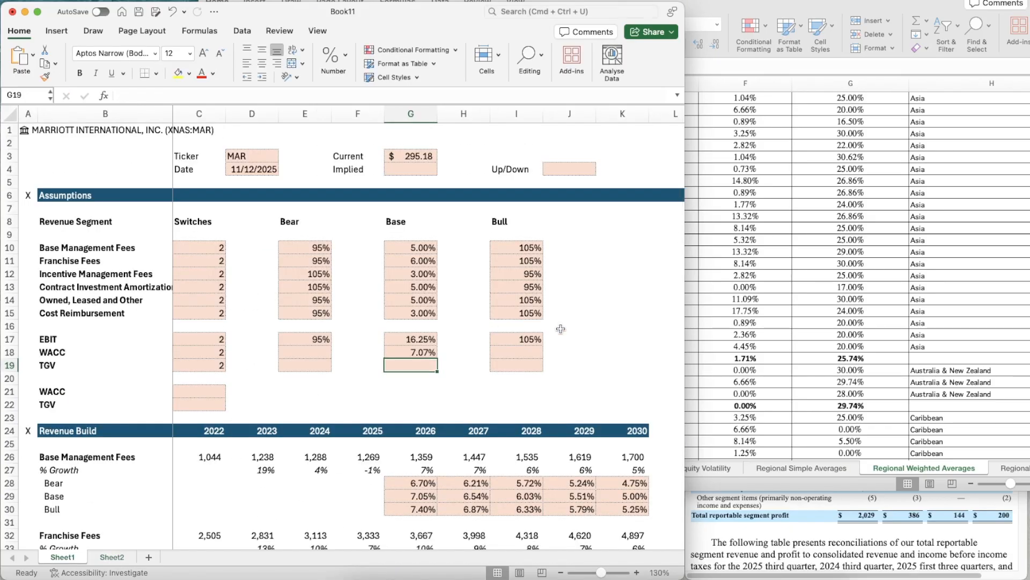
- Try to calculate the Bear WACC in E18 as the Base WACC in G18 plus 0.5%, and undo the entry
{"action": "key", "text": "Left"}
{"action": "key", "text": "Left"}
{"action": "key", "text": "Up"}
{"action": "type", "text": "="}
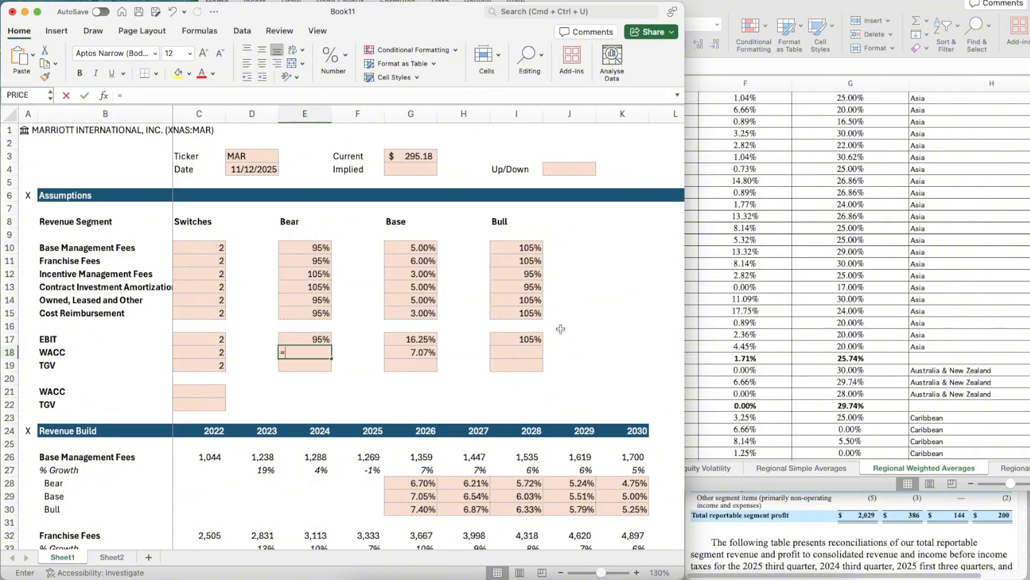
{"action": "key", "text": "Right"}
{"action": "key", "text": "Right"}
{"action": "type", "text": "+0"}
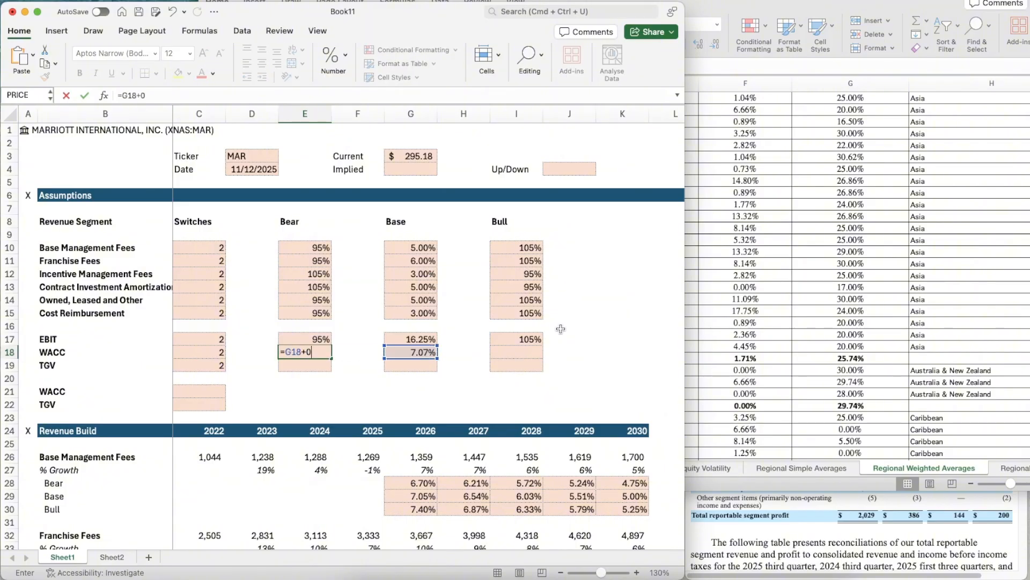
{"action": "key", "text": "Return"}
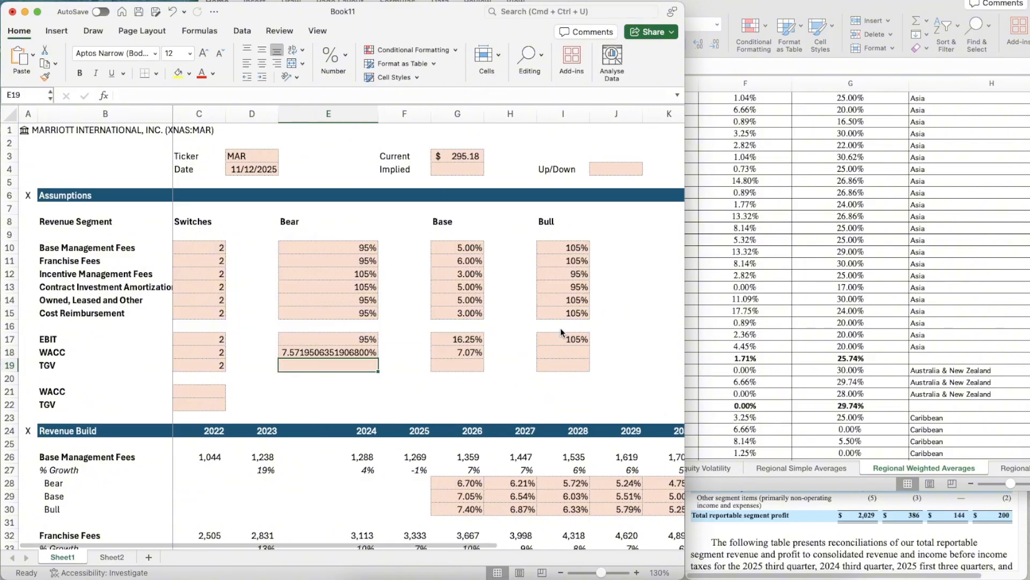
{"action": "key", "text": "super+z"}
- Copy the format of the Base WACC cell G18 to the empty Bear WACC cell E18 with Format Painter
{"action": "key", "text": "Right"}
{"action": "key", "text": "Right"}
{"action": "key", "text": "super+shift+c"}
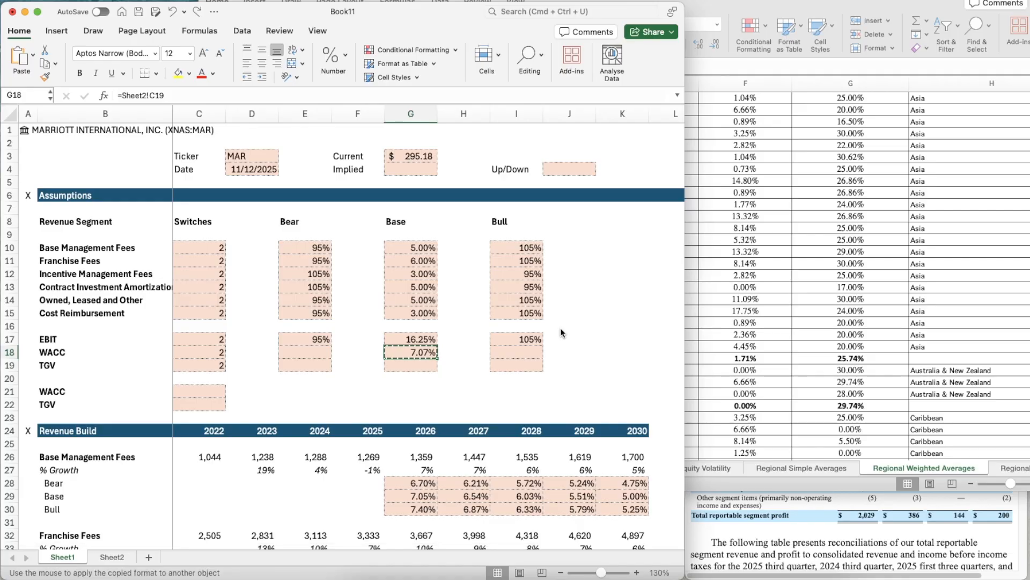
{"action": "left_click", "coordinate": [306, 350]}
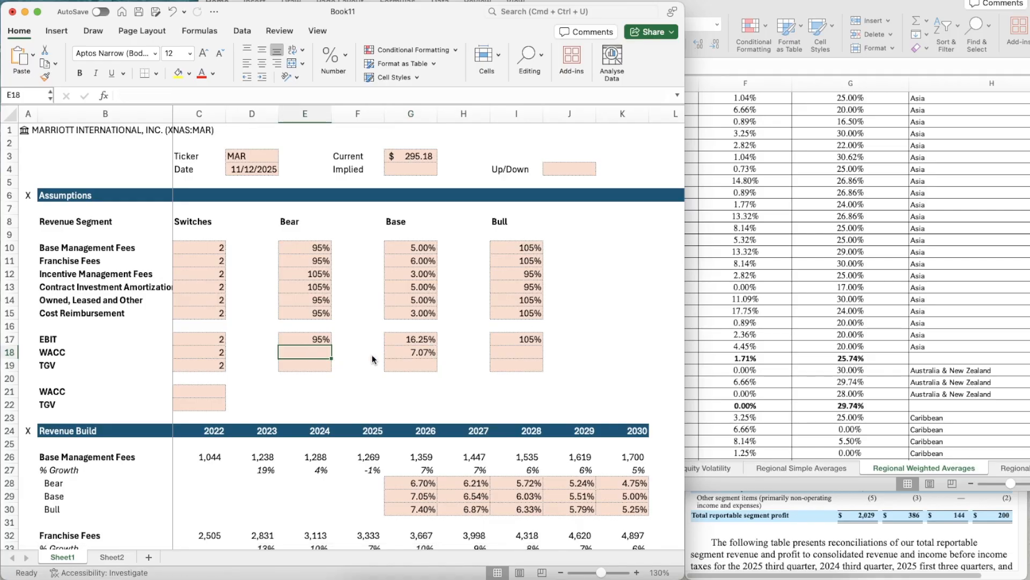
- Calculate the Bear WACC in E18 as the Base WACC plus 0.5%, =G18+0.5%
{"action": "type", "text": "="}
{"action": "key", "text": "Right"}
{"action": "key", "text": "Right"}
{"action": "type", "text": "+"}
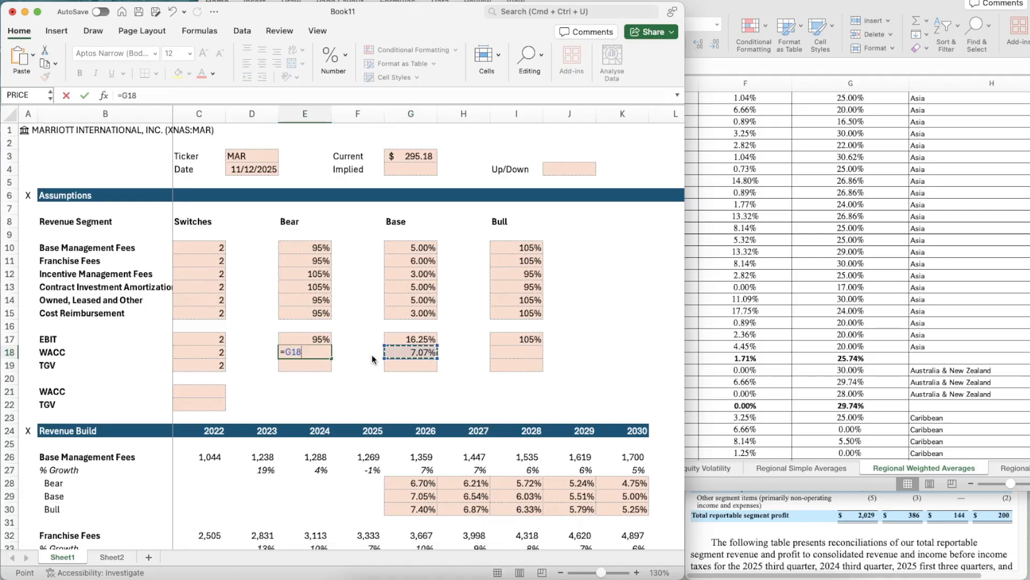
{"action": "type", "text": "0."}
{"action": "key", "text": "Return"}
- Copy the format of the Base WACC cell G18 to the empty Bull WACC cell I18 with Format Painter
{"action": "key", "text": "Right"}
{"action": "key", "text": "Right"}
{"action": "key", "text": "Up"}
{"action": "key", "text": "super+shift+c"}
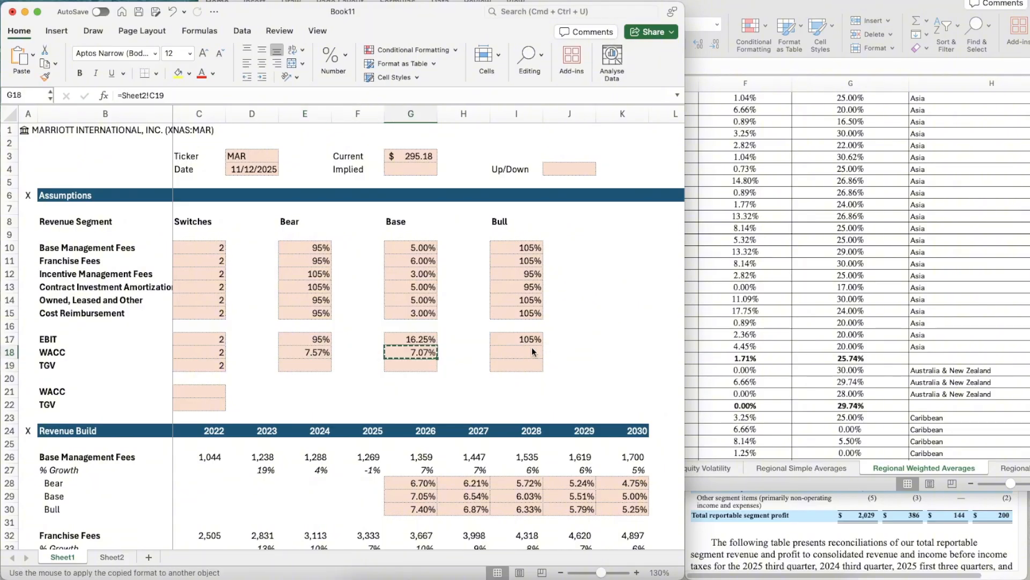
{"action": "left_click", "coordinate": [532, 352]}
- Calculate the Bull WACC in I18 as the Base WACC minus 0.5%, =G18-0.5%
{"action": "type", "text": "="}
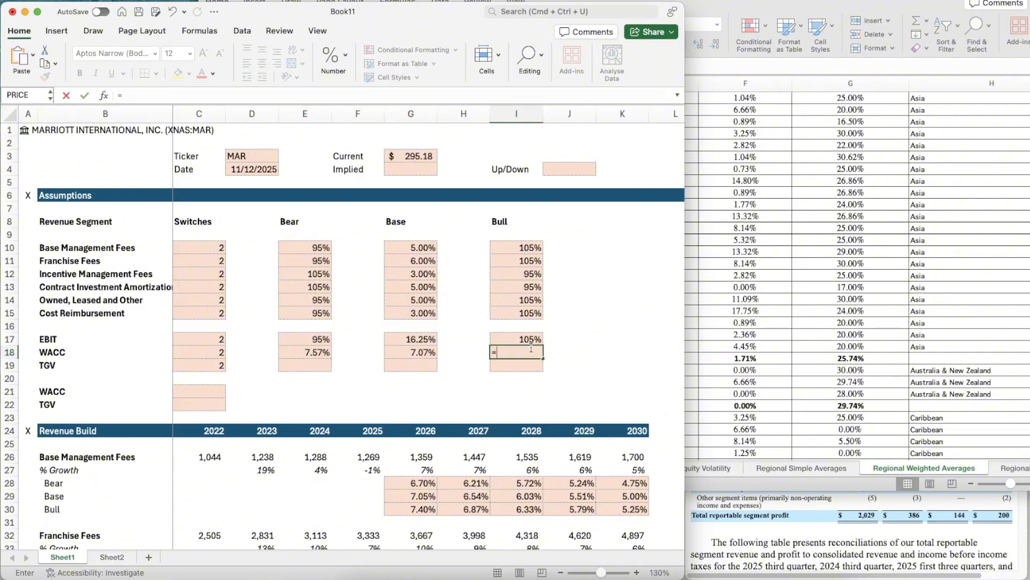
{"action": "key", "text": "Left"}
{"action": "key", "text": "Left"}
{"action": "type", "text": "-"}
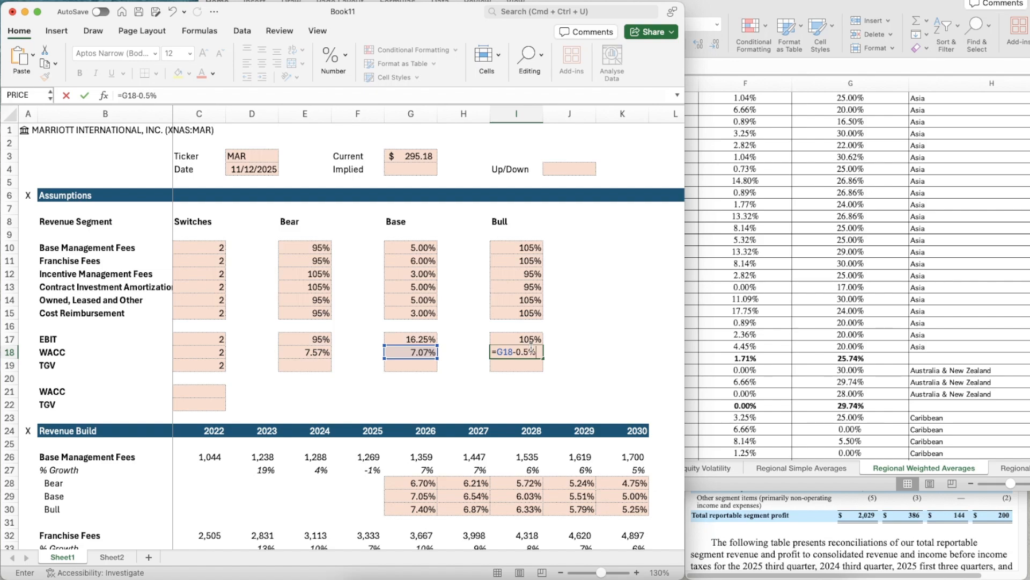
{"action": "key", "text": "Return"}
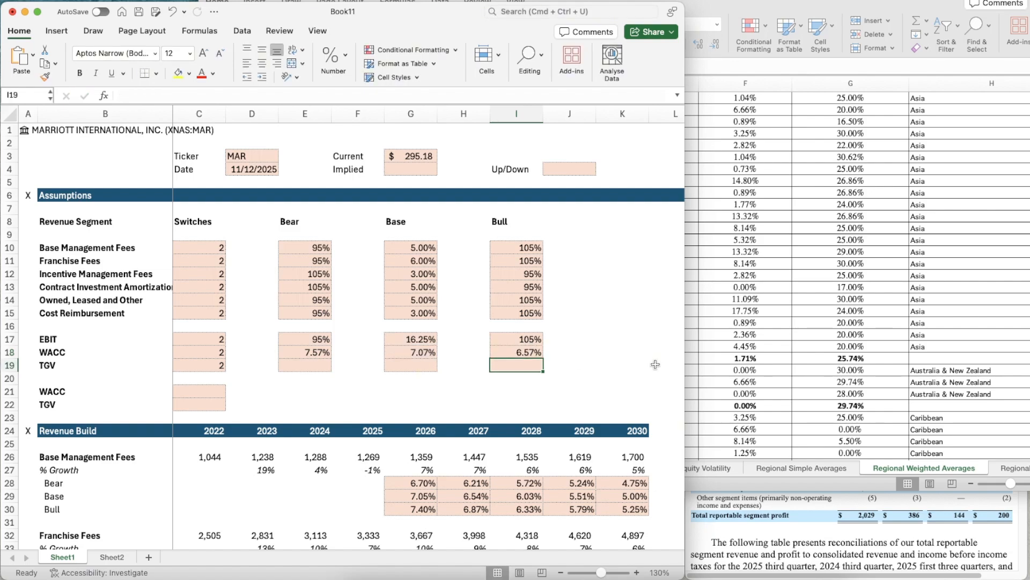
- Enter 2.5% as the Base TGV in G19
{"action": "key", "text": "Left"}
{"action": "key", "text": "Left"}
{"action": "key", "text": "Left"}
{"action": "key", "text": "Left"}
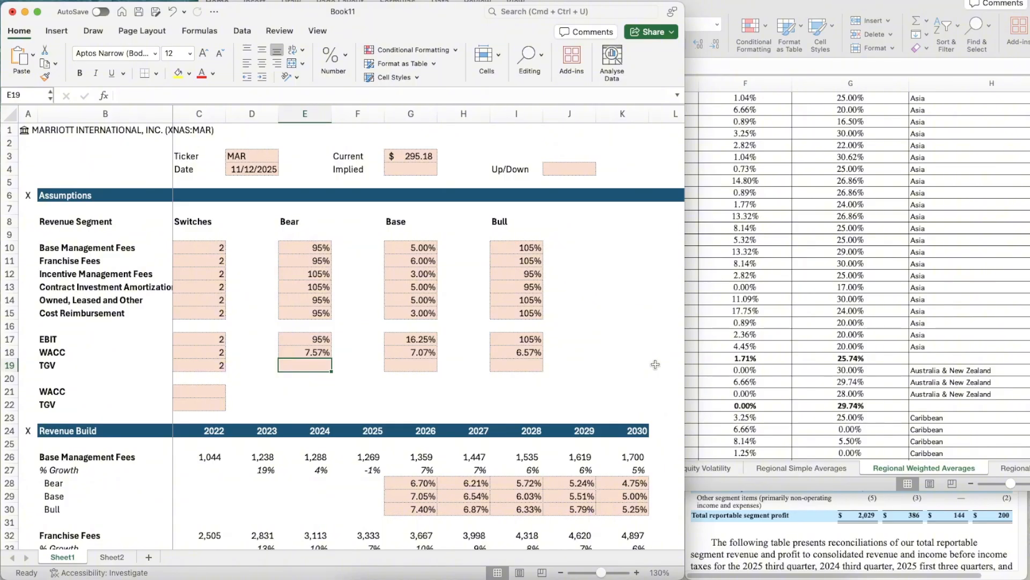
{"action": "key", "text": "Right"}
{"action": "key", "text": "Right"}
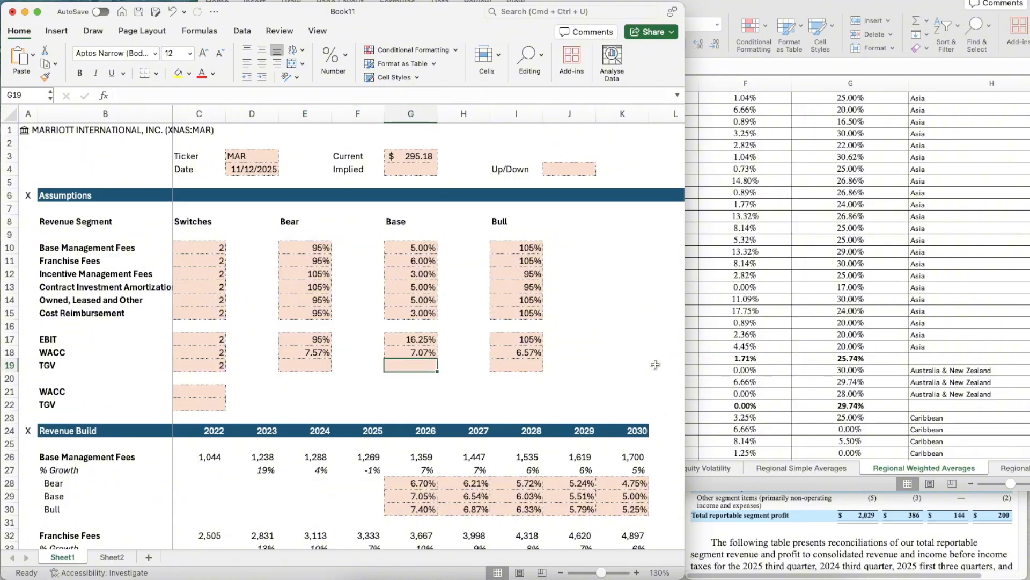
{"action": "type", "text": "2.5%"}
{"action": "key", "text": "BackSpace"}
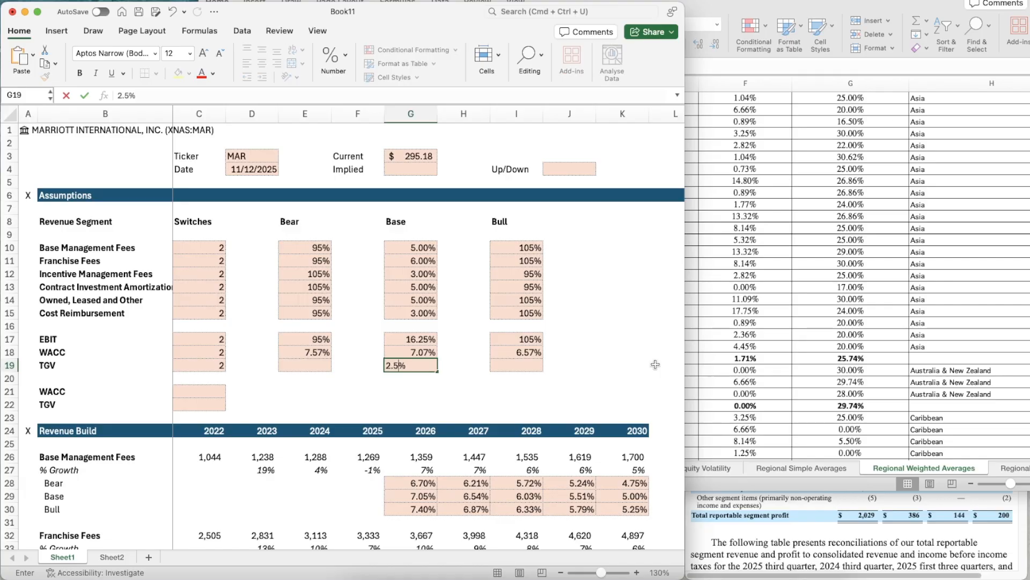
{"action": "key", "text": "Return"}
- Calculate the Bear TGV in E19 as the Base TGV minus 0.5%, =G19-0.5%
{"action": "key", "text": "Up"}
{"action": "key", "text": "Up"}
{"action": "key", "text": "Down"}
{"action": "key", "text": "Left"}
{"action": "key", "text": "Left"}
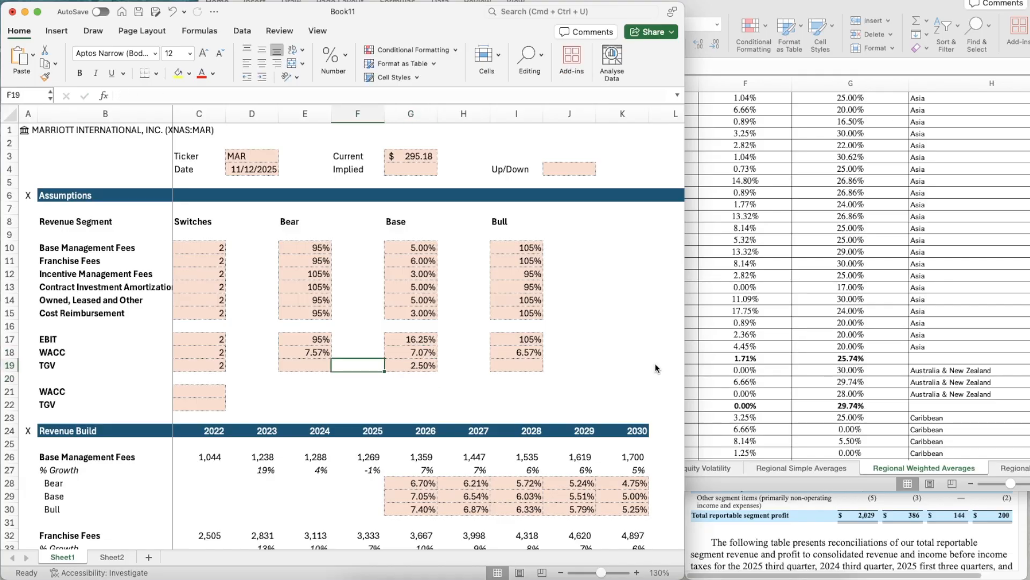
{"action": "type", "text": "="}
{"action": "key", "text": "Right"}
{"action": "key", "text": "Right"}
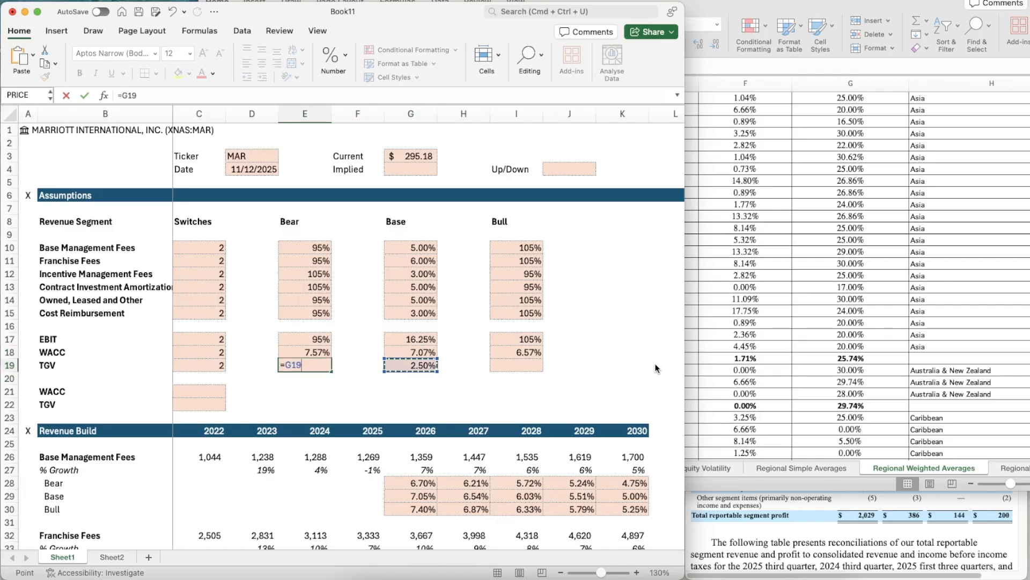
{"action": "type", "text": "-0.5"}
- Calculate the Bull TGV in I19 as the Base TGV plus 0.5%, =G19+0.5%
{"action": "key", "text": "Right"}
{"action": "key", "text": "Right"}
{"action": "key", "text": "Right"}
{"action": "key", "text": "Right"}
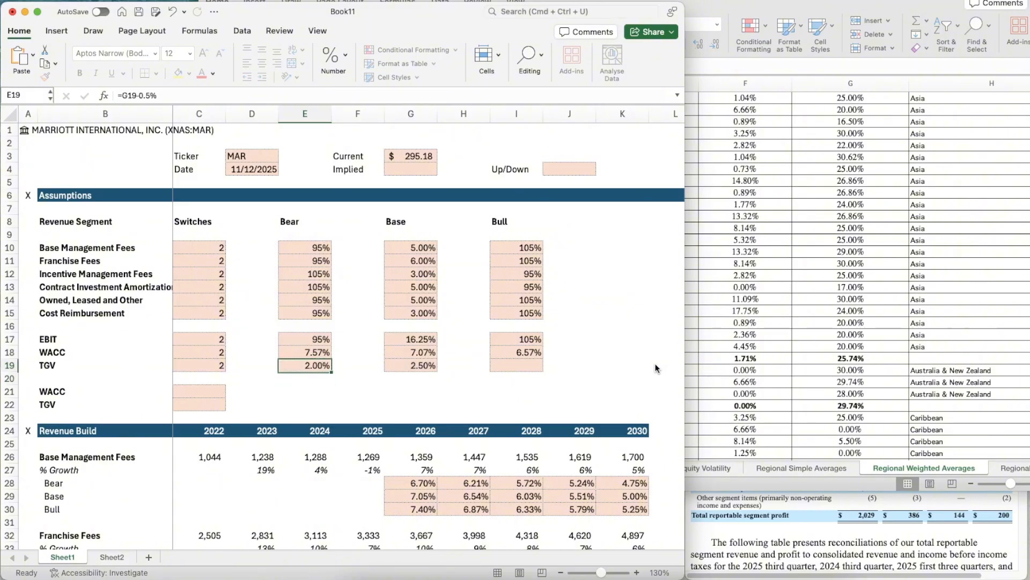
{"action": "type", "text": "="}
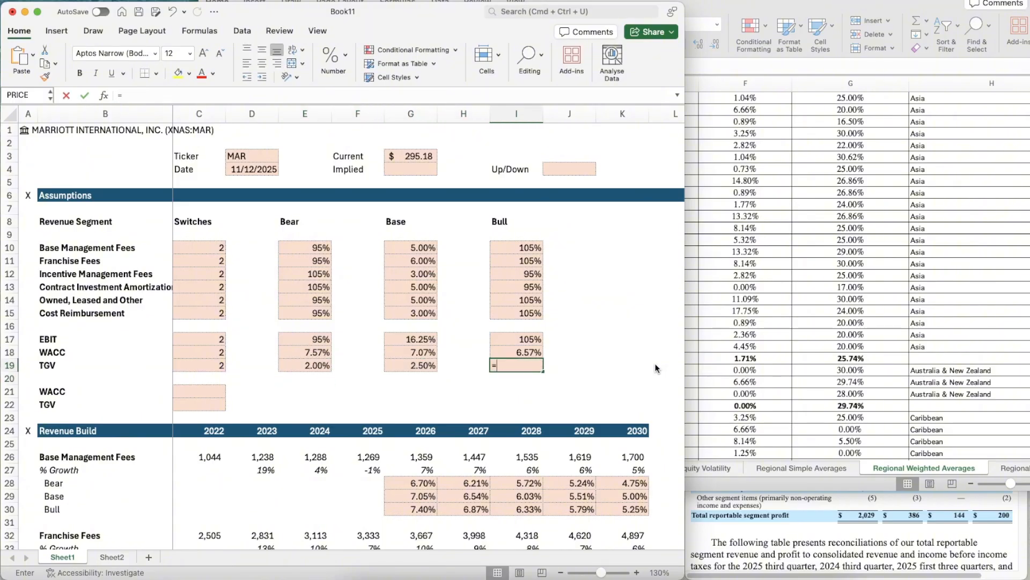
{"action": "key", "text": "Left"}
{"action": "key", "text": "Left"}
{"action": "type", "text": "+"}
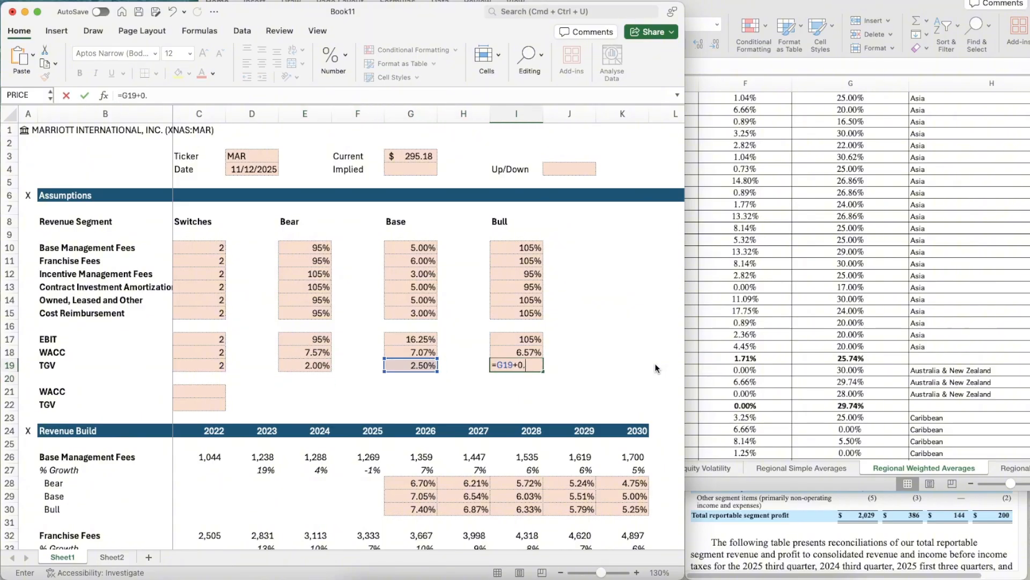
{"action": "key", "text": "Return"}
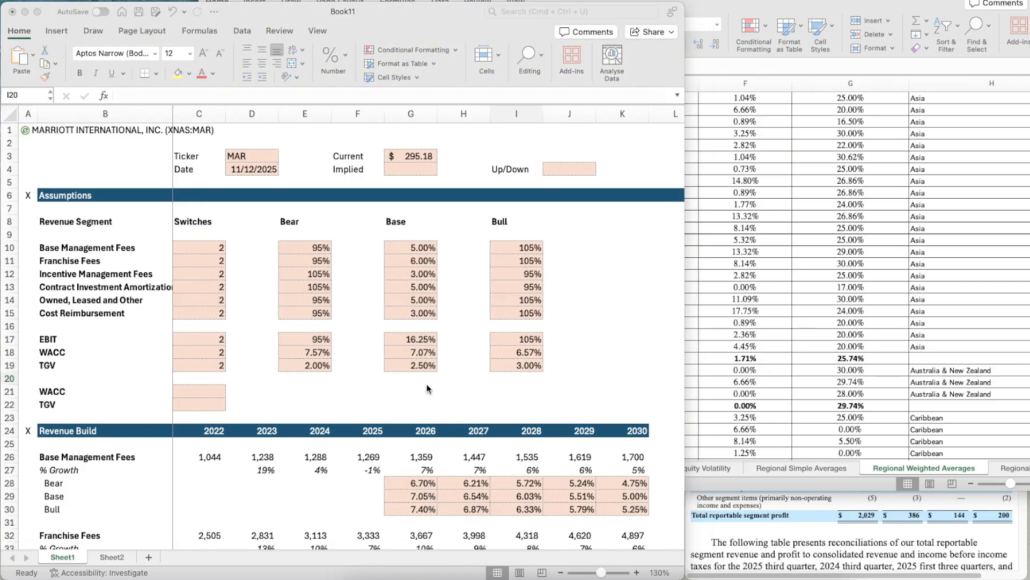
- In C21, select the active WACC from the bear, base and bull cases with =CHOOSE(C18,E18,G18,I18)
{"action": "left_click", "coordinate": [426, 385]}
{"action": "left_click", "coordinate": [187, 393]}
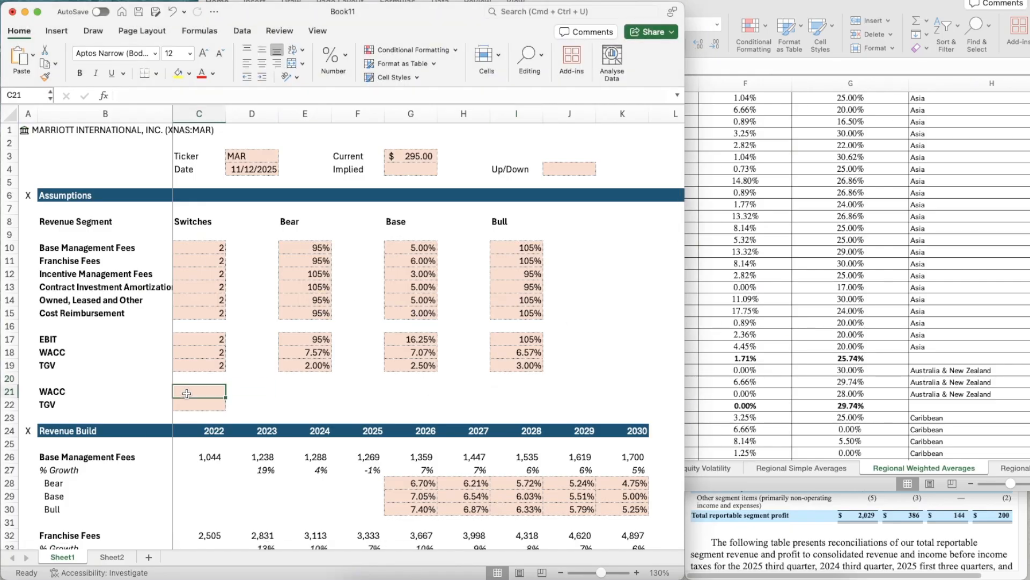
{"action": "type", "text": "=CHOOSE("}
{"action": "key", "text": "Up"}
{"action": "key", "text": "Up"}
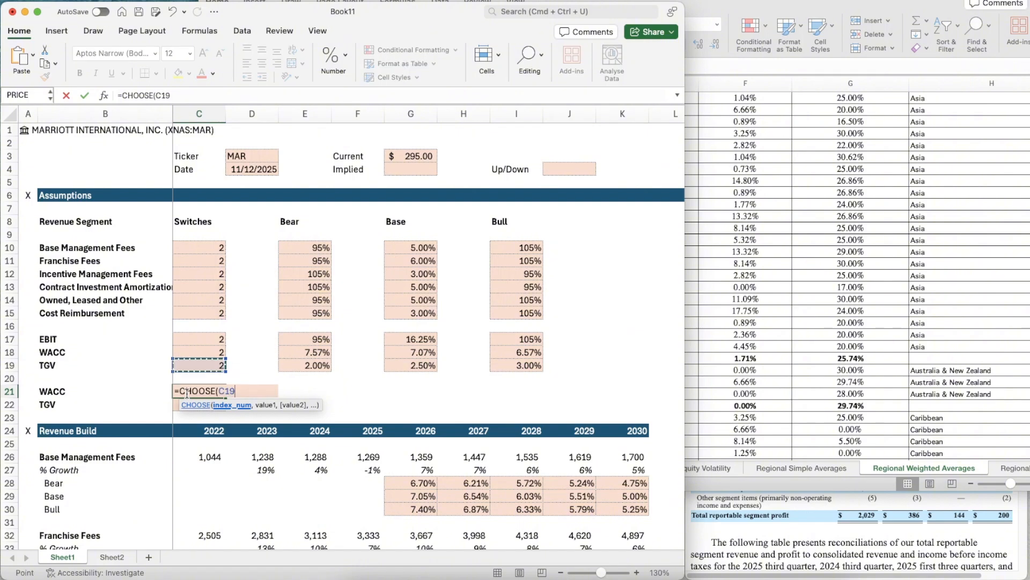
{"action": "key", "text": "Up"}
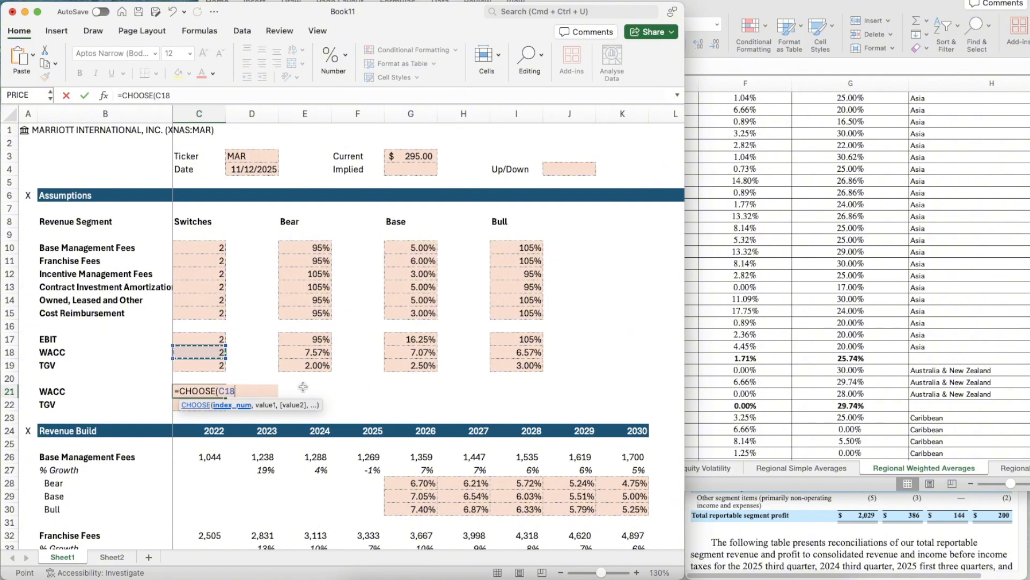
{"action": "type", "text": ","}
{"action": "key", "text": "Right"}
{"action": "key", "text": "Right"}
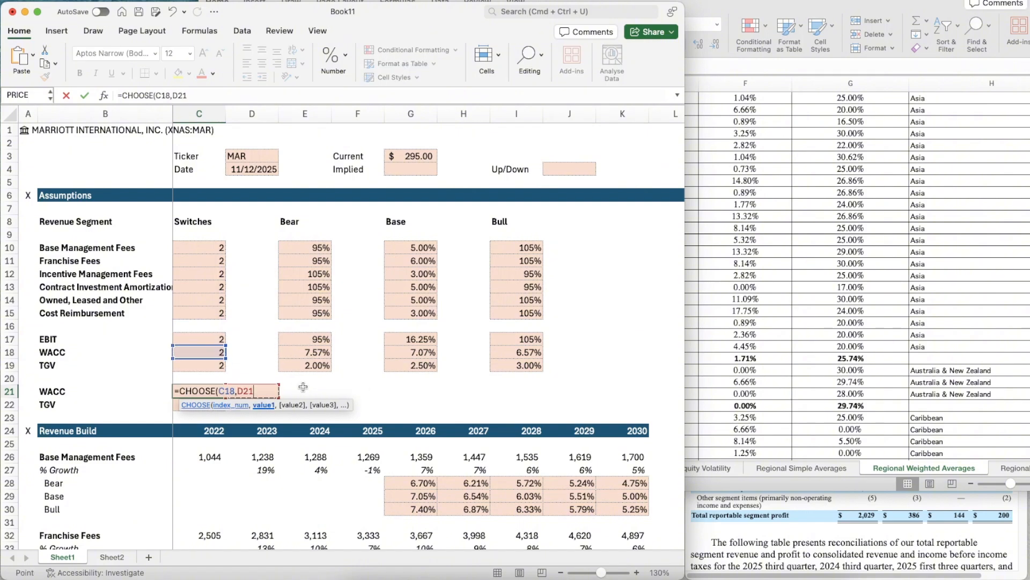
{"action": "key", "text": "Up"}
{"action": "key", "text": "Up"}
{"action": "key", "text": "Up"}
{"action": "type", "text": ","}
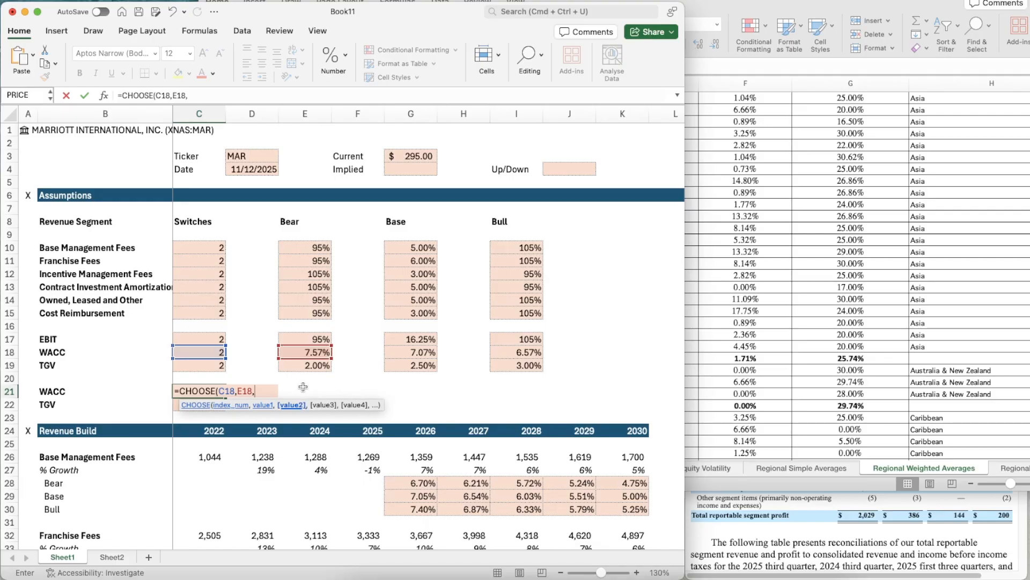
{"action": "key", "text": "Right"}
{"action": "key", "text": "Right"}
{"action": "key", "text": "Right"}
{"action": "key", "text": "Right"}
{"action": "key", "text": "Up"}
{"action": "key", "text": "Up"}
{"action": "key", "text": "Up"}
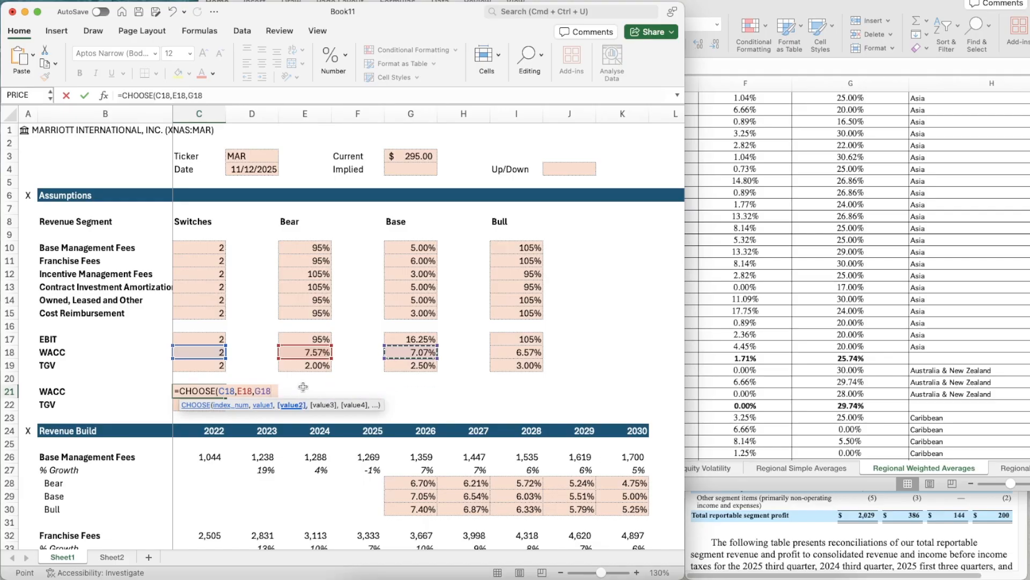
{"action": "type", "text": ","}
{"action": "key", "text": "Right"}
{"action": "key", "text": "Right"}
{"action": "key", "text": "Right"}
{"action": "key", "text": "Right"}
{"action": "key", "text": "Right"}
{"action": "key", "text": "Right"}
{"action": "key", "text": "Right"}
{"action": "key", "text": "Up"}
{"action": "key", "text": "Up"}
{"action": "key", "text": "Up"}
{"action": "key", "text": "Left"}
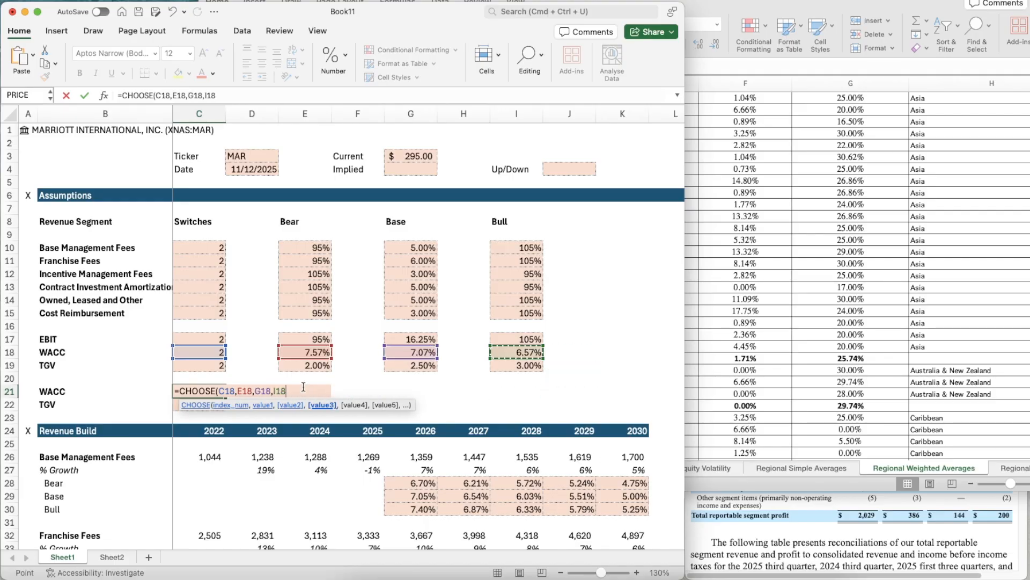
{"action": "key", "text": "Return"}
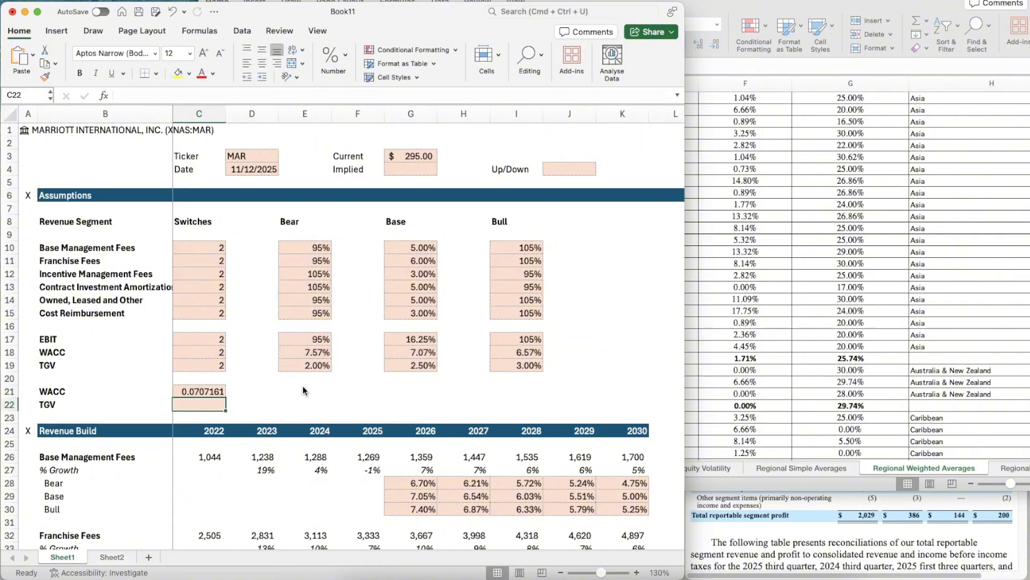
- Apply the percentage formatting of the Base WACC in G18 to the selected WACC in C21
{"action": "left_click", "coordinate": [404, 350]}
{"action": "key", "text": "super+shift+c"}
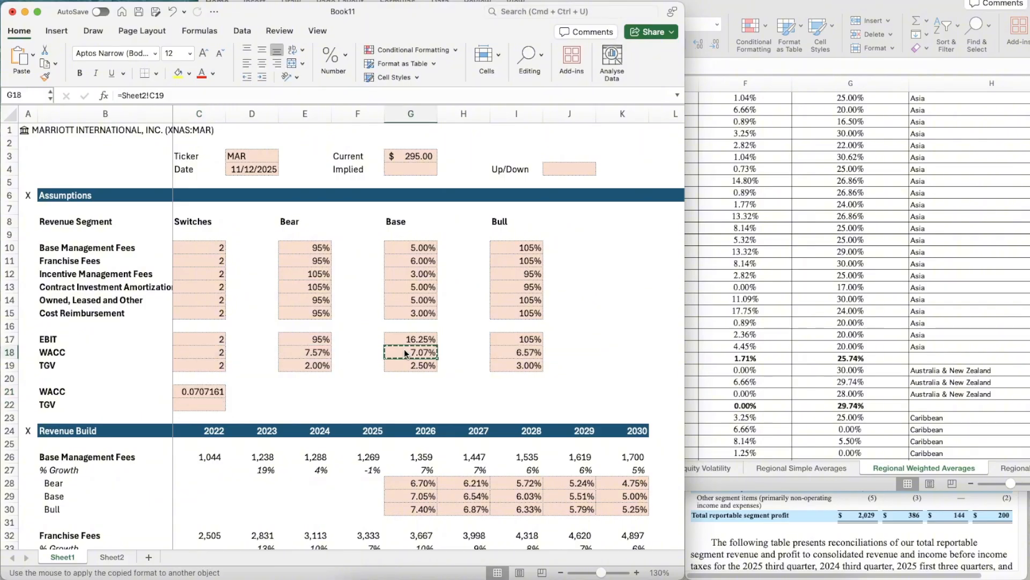
{"action": "left_click", "coordinate": [202, 392]}
- Copy the CHOOSE formula from C21 down to the TGV cell C22
{"action": "key", "text": "super+c"}
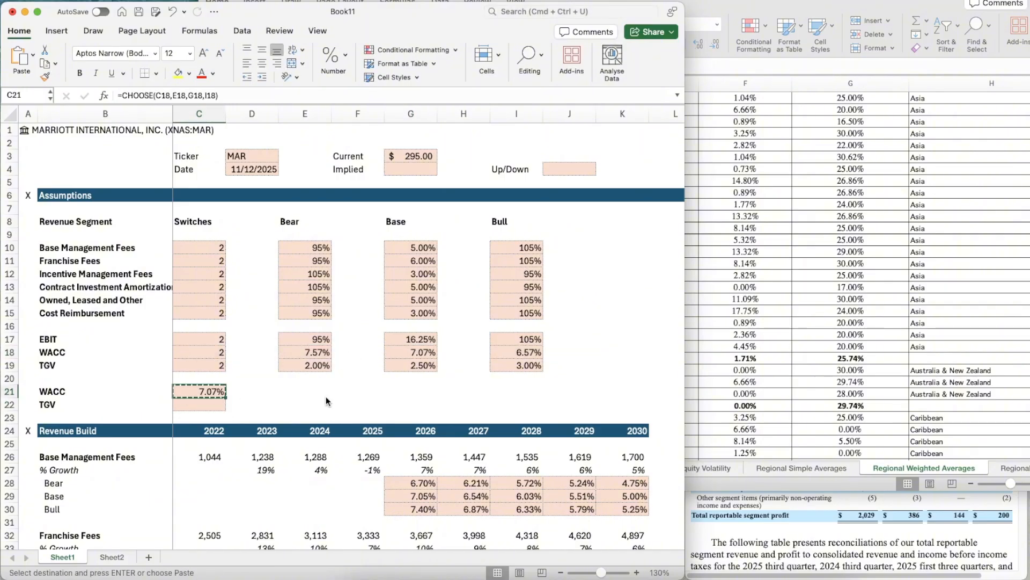
{"action": "key", "text": "Down"}
{"action": "key", "text": "super+v"}
{"action": "key", "text": "Escape"}
{"action": "key", "text": "Right"}
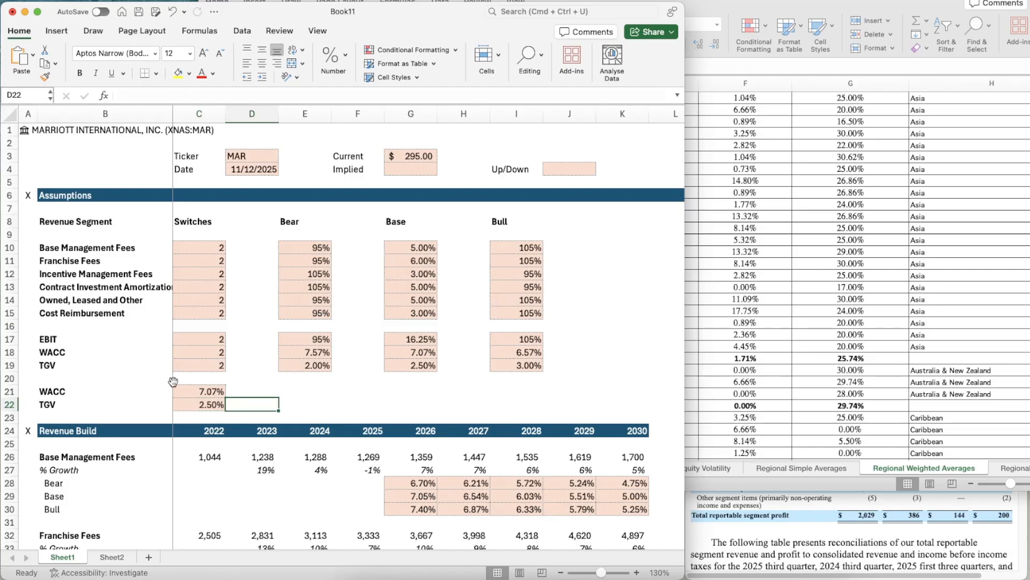
- Insert a blank row directly above the DCF header row
{"action": "scroll", "coordinate": [346, 387], "scroll_direction": "down", "scroll_amount": 10}
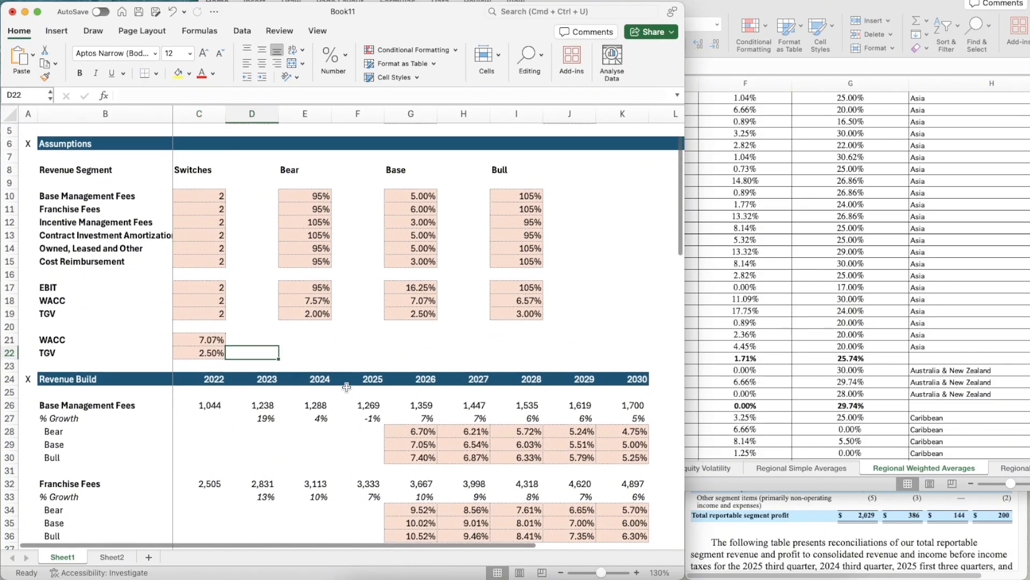
{"action": "scroll", "coordinate": [347, 387], "scroll_direction": "down", "scroll_amount": 20}
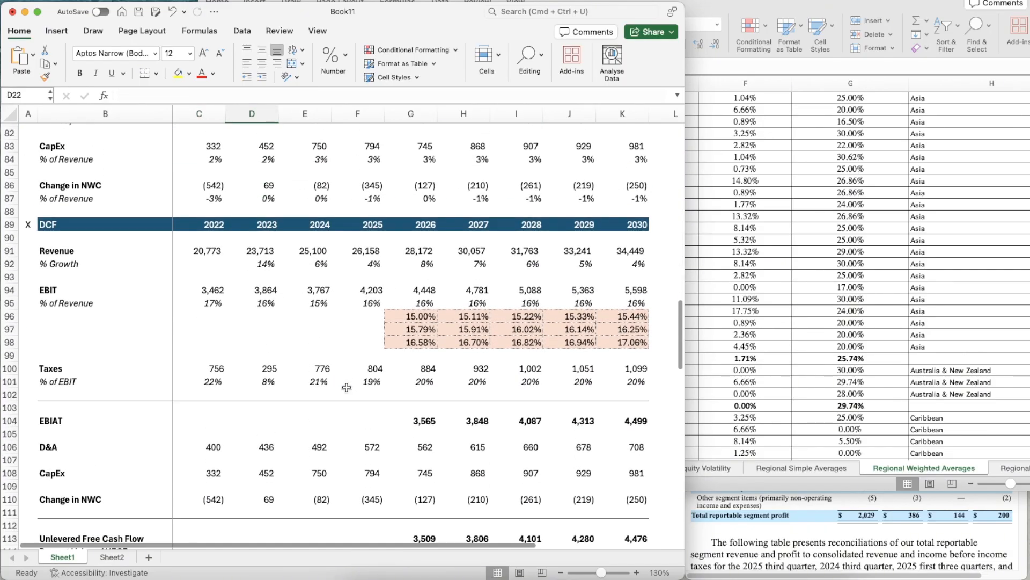
{"action": "left_click", "coordinate": [391, 213]}
{"action": "key", "text": "shift+space"}
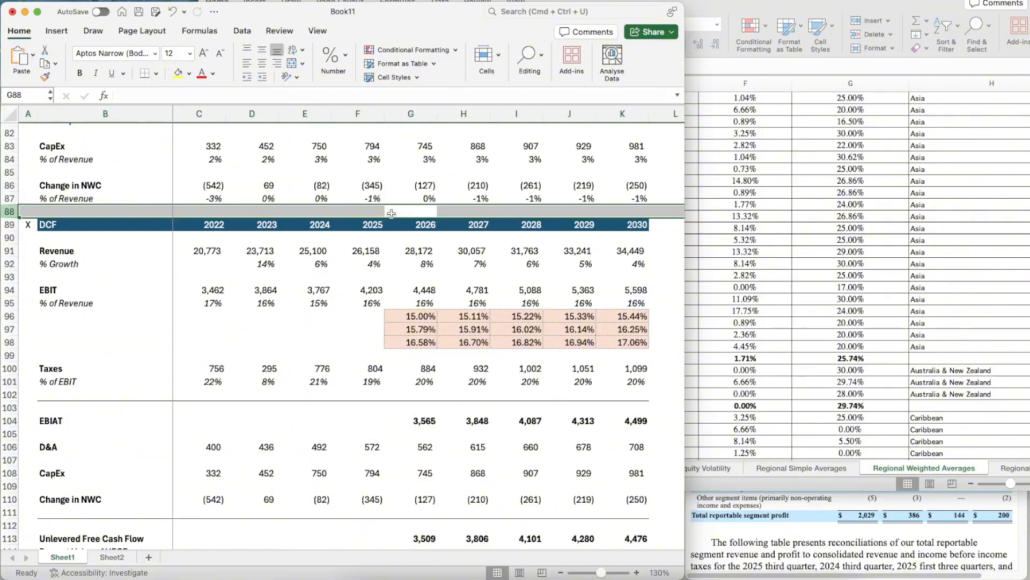
{"action": "key", "text": "ctrl+shift+equal"}
{"action": "key", "text": "Down"}
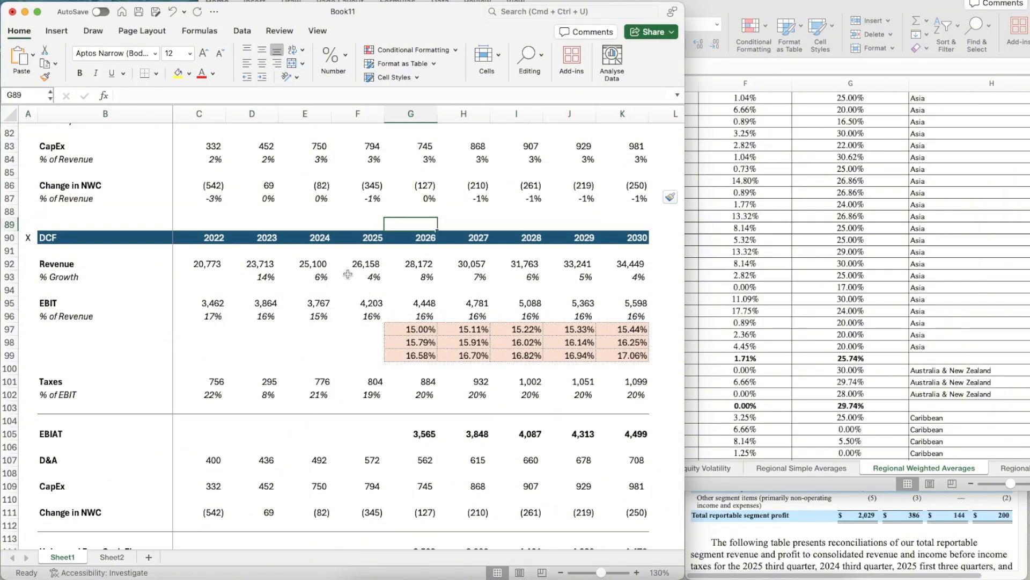
- Start the discount period count above the DCF header with 1 in G89 and =G89+1 in H89
{"action": "type", "text": "1"}
{"action": "key", "text": "Tab"}
{"action": "type", "text": "="}
{"action": "key", "text": "Left"}
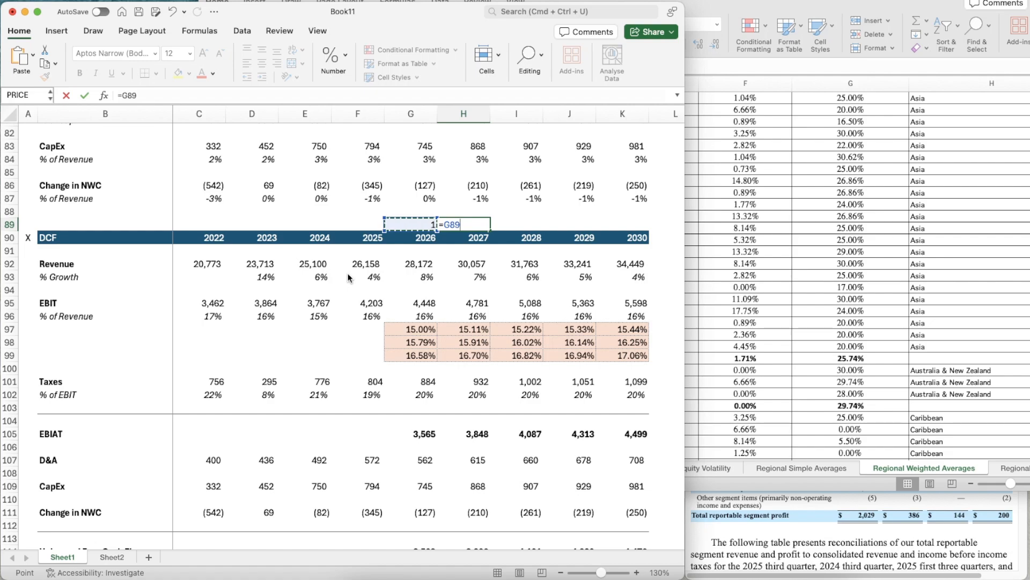
{"action": "type", "text": "+1"}
{"action": "key", "text": "ctrl+Return"}
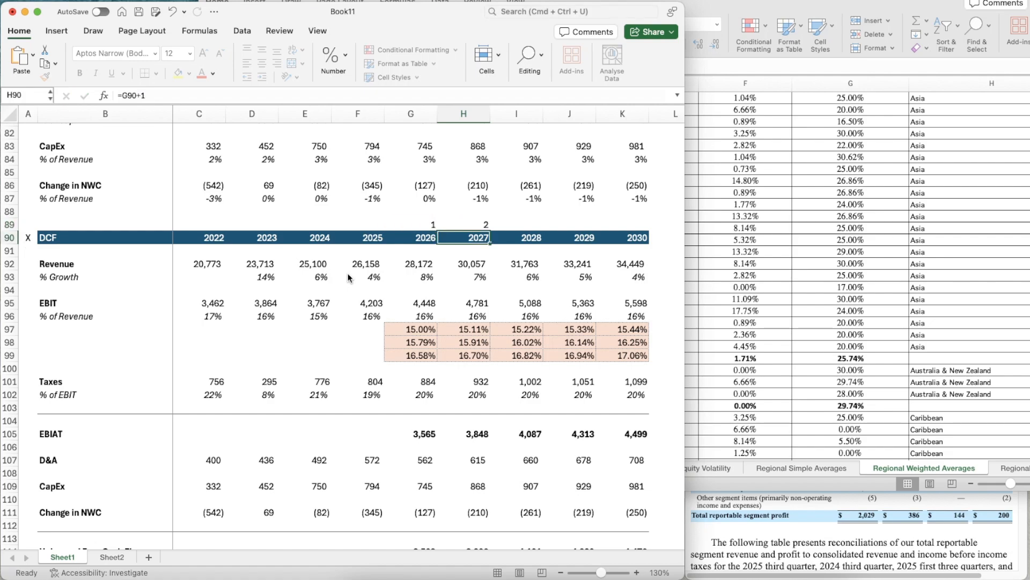
- Extend the period formula from H89 across to K89, above the 2030 column
{"action": "key", "text": "super+c"}
{"action": "key", "text": "shift+Right"}
{"action": "key", "text": "shift+Right"}
{"action": "key", "text": "shift+Right"}
{"action": "key", "text": "super+v"}
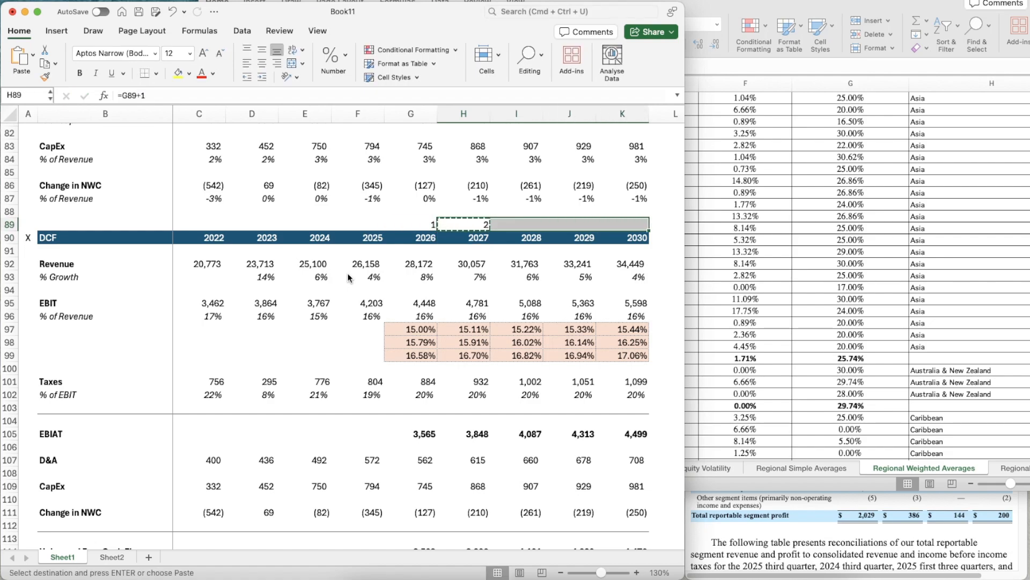
- Calculate the 2026 Present Value of UFCF in G115 with =G114/(1+$C$21)^G89
{"action": "scroll", "coordinate": [579, 348], "scroll_direction": "down", "scroll_amount": 5}
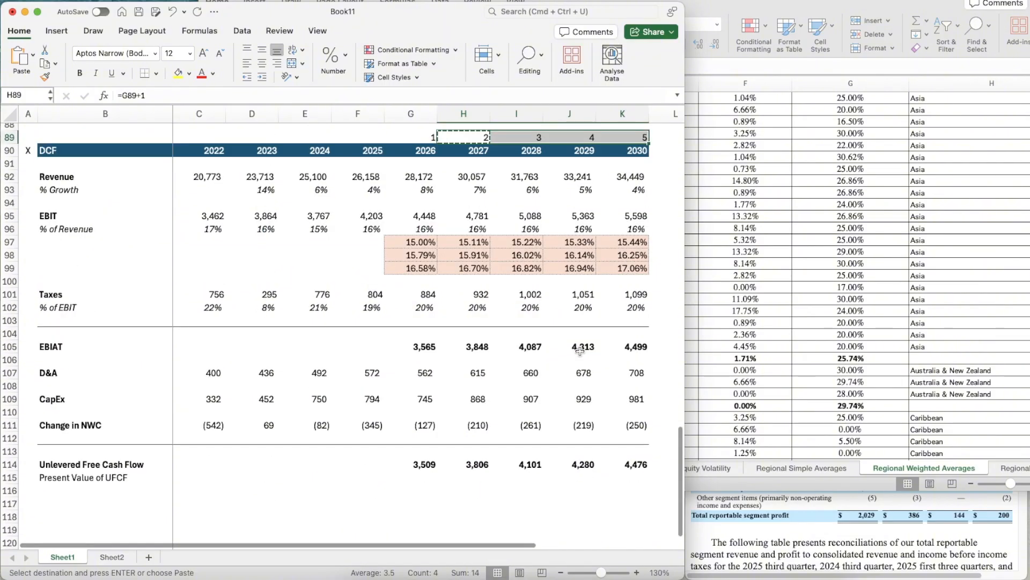
{"action": "left_click", "coordinate": [433, 411]}
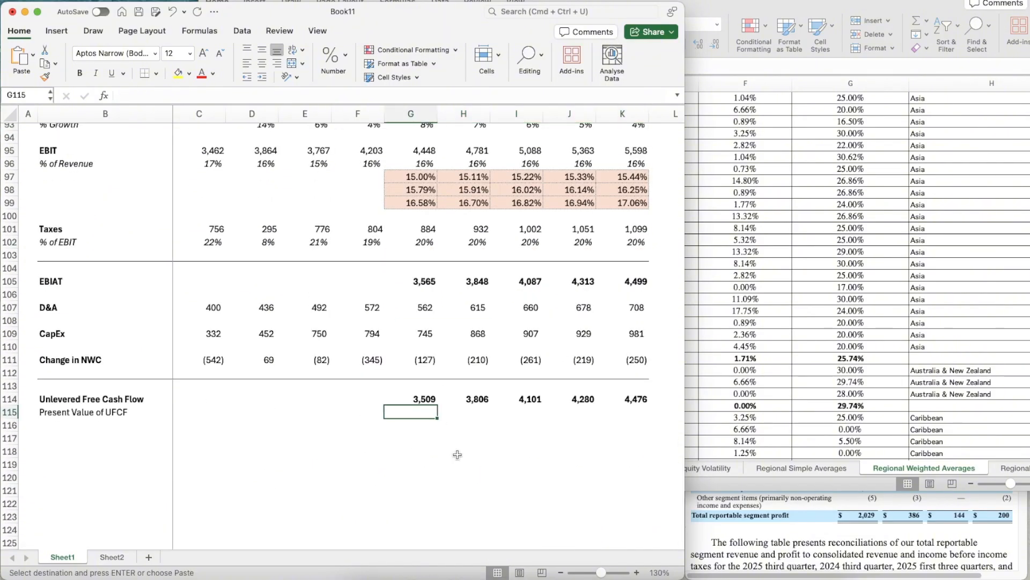
{"action": "type", "text": "="}
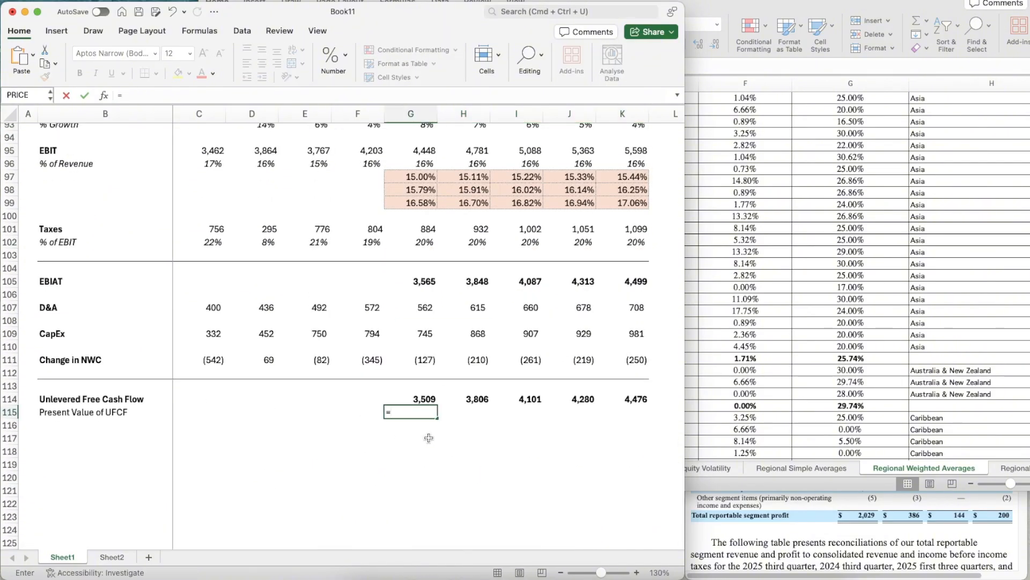
{"action": "key", "text": "Up"}
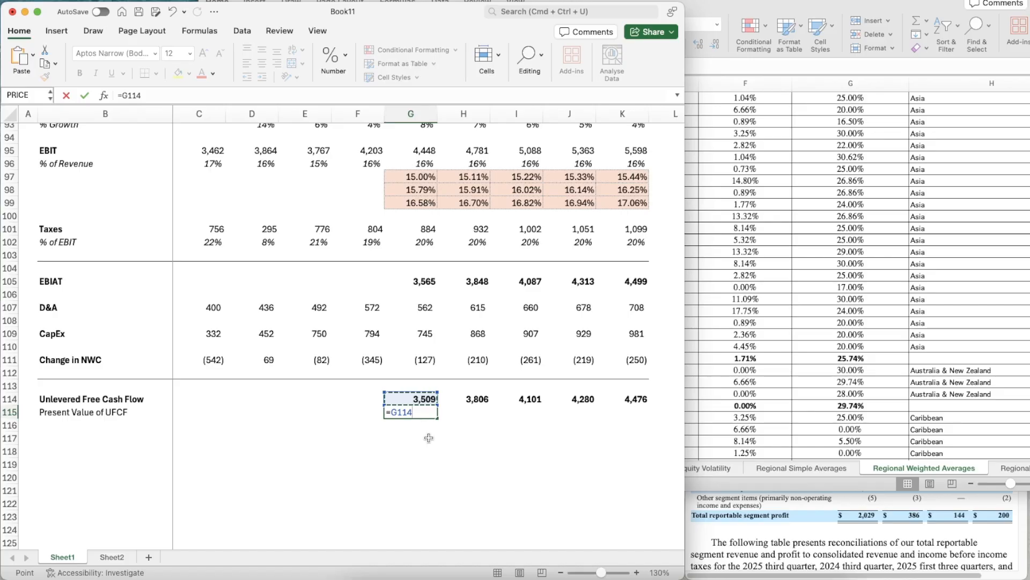
{"action": "type", "text": "/(1+"}
{"action": "scroll", "coordinate": [294, 318], "scroll_direction": "up", "scroll_amount": 20}
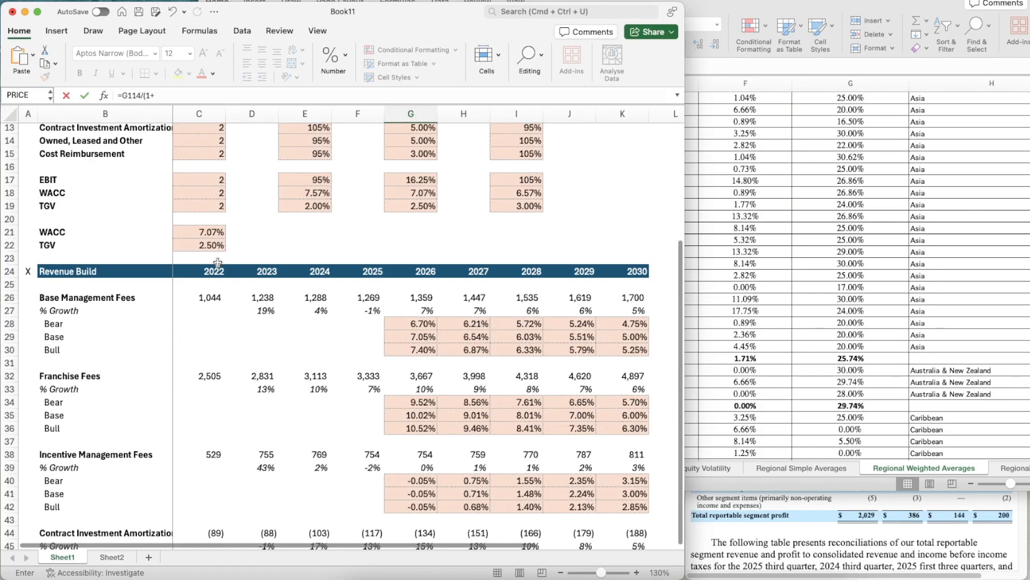
{"action": "left_click", "coordinate": [198, 385]}
{"action": "key", "text": "Left"}
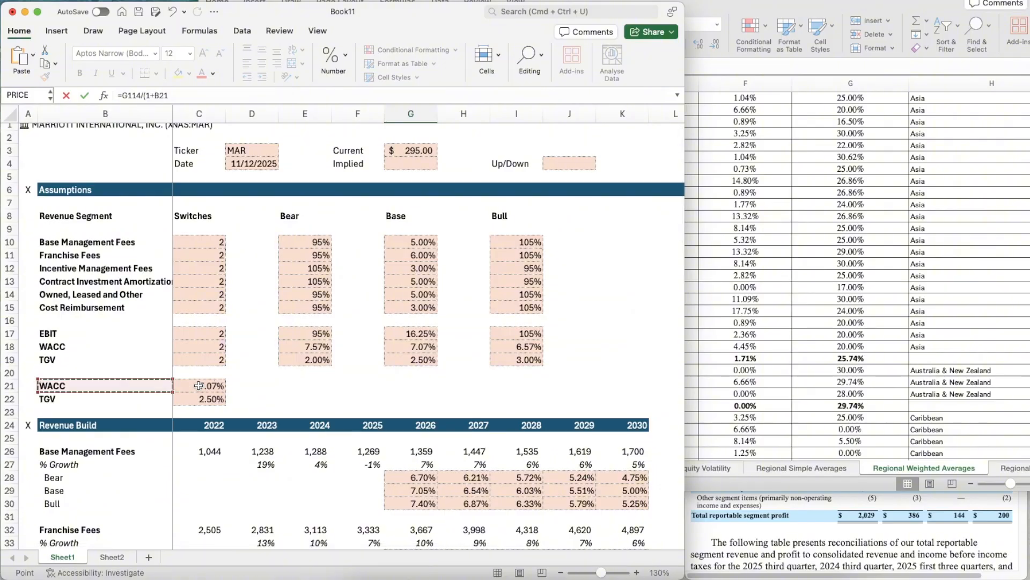
{"action": "key", "text": "Right"}
{"action": "left_click", "coordinate": [154, 95]}
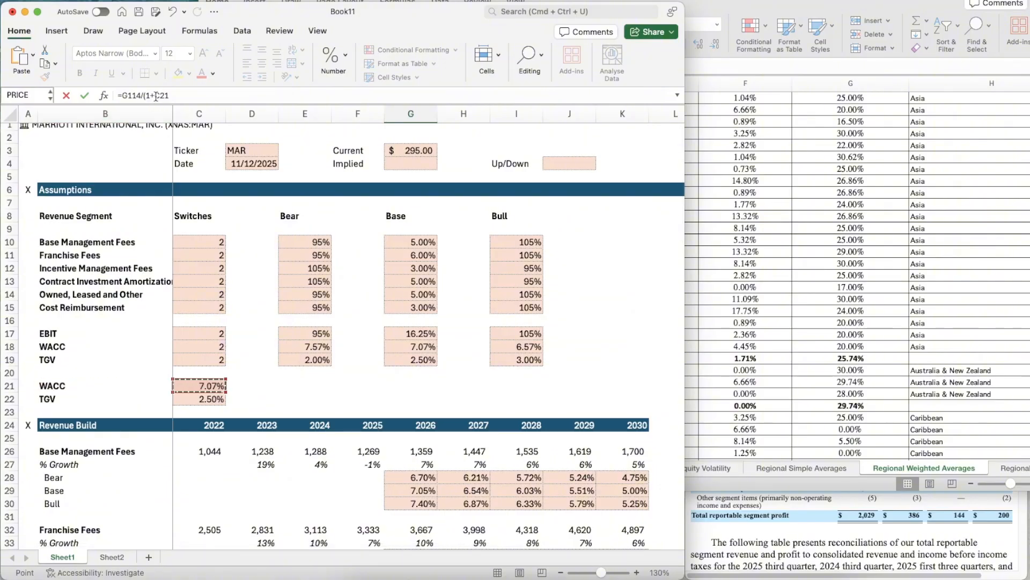
{"action": "type", "text": "$"}
{"action": "key", "text": "Right"}
{"action": "type", "text": "$"}
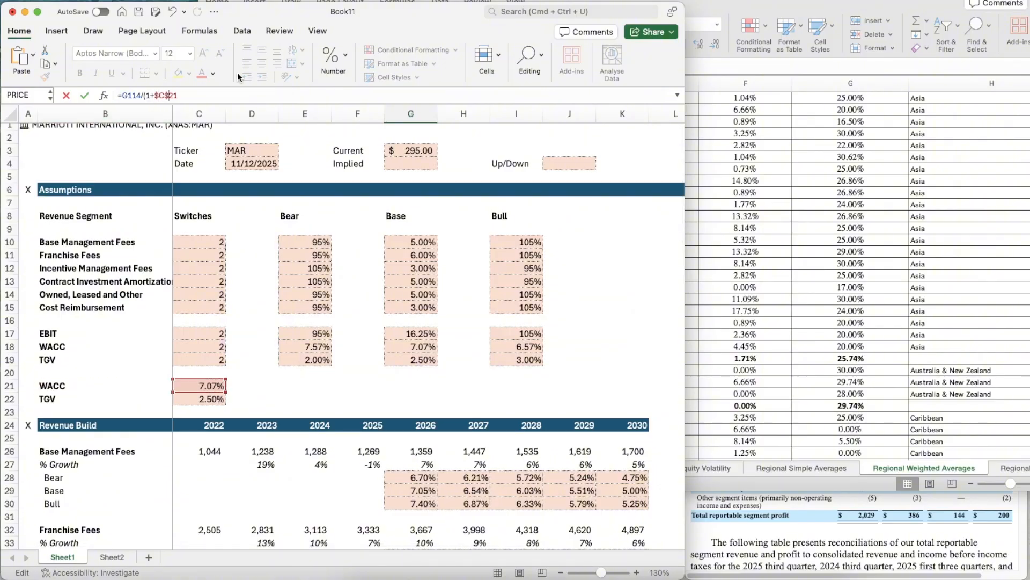
{"action": "key", "text": "Right"}
{"action": "key", "text": "Right"}
{"action": "type", "text": ")^"}
{"action": "scroll", "coordinate": [361, 470], "scroll_direction": "down", "scroll_amount": 10}
{"action": "scroll", "coordinate": [361, 470], "scroll_direction": "down", "scroll_amount": 12}
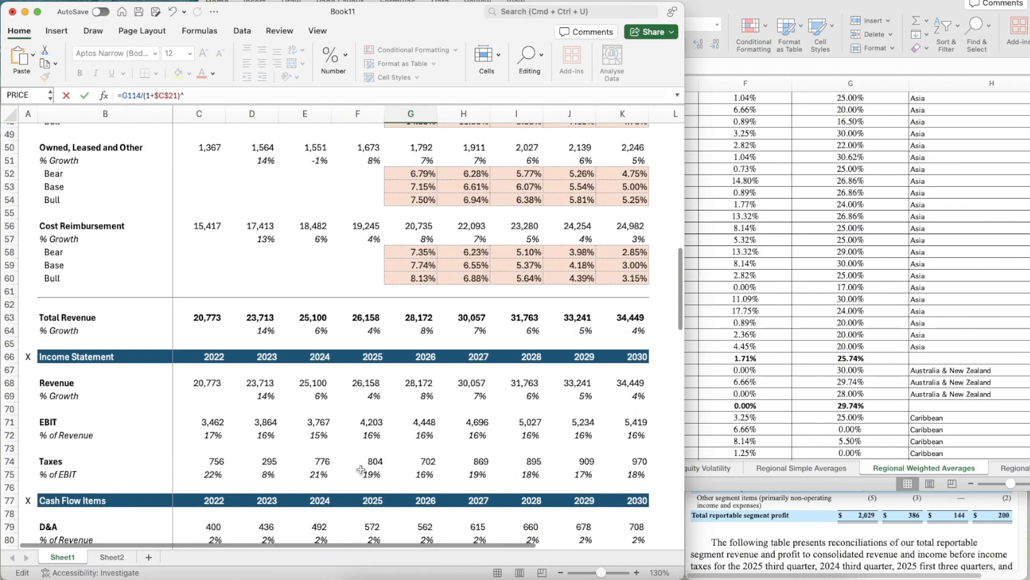
{"action": "left_click", "coordinate": [422, 304]}
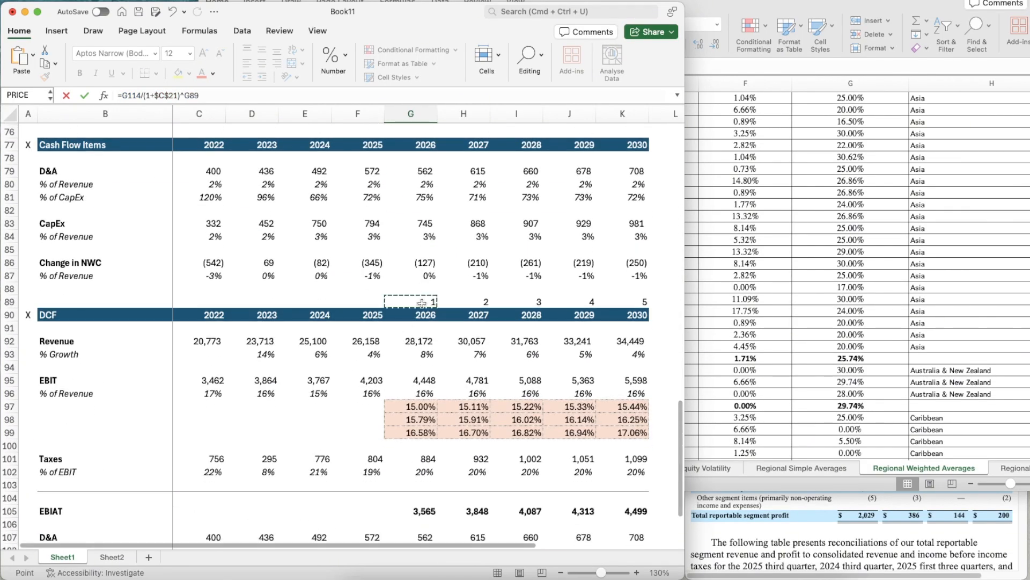
{"action": "key", "text": "Return"}
{"action": "scroll", "coordinate": [468, 372], "scroll_direction": "down", "scroll_amount": 6}
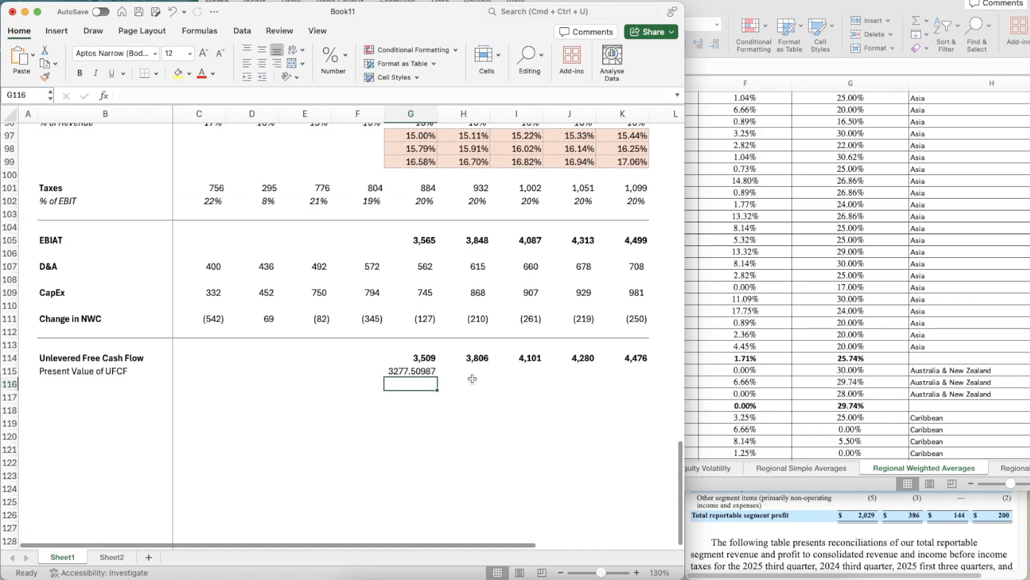
- Give G115 the number format of the Unlevered Free Cash Flow cell G114, without its bold type
{"action": "key", "text": "Up"}
{"action": "key", "text": "super+shift+c"}
{"action": "key", "text": "Escape"}
{"action": "key", "text": "Up"}
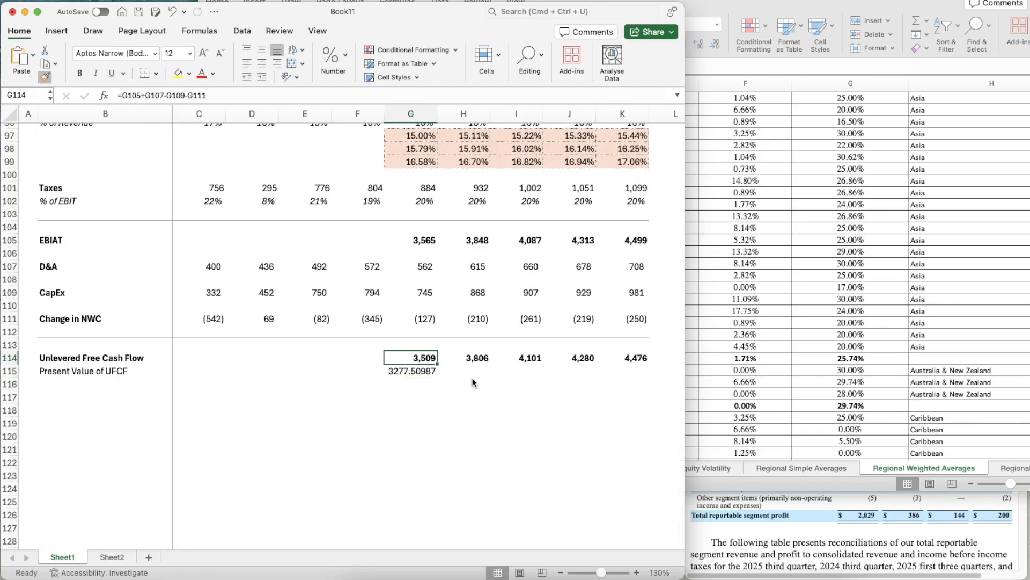
{"action": "key", "text": "super+shift+c"}
{"action": "key", "text": "Down"}
{"action": "key", "text": "super+shift+v"}
{"action": "key", "text": "super+z"}
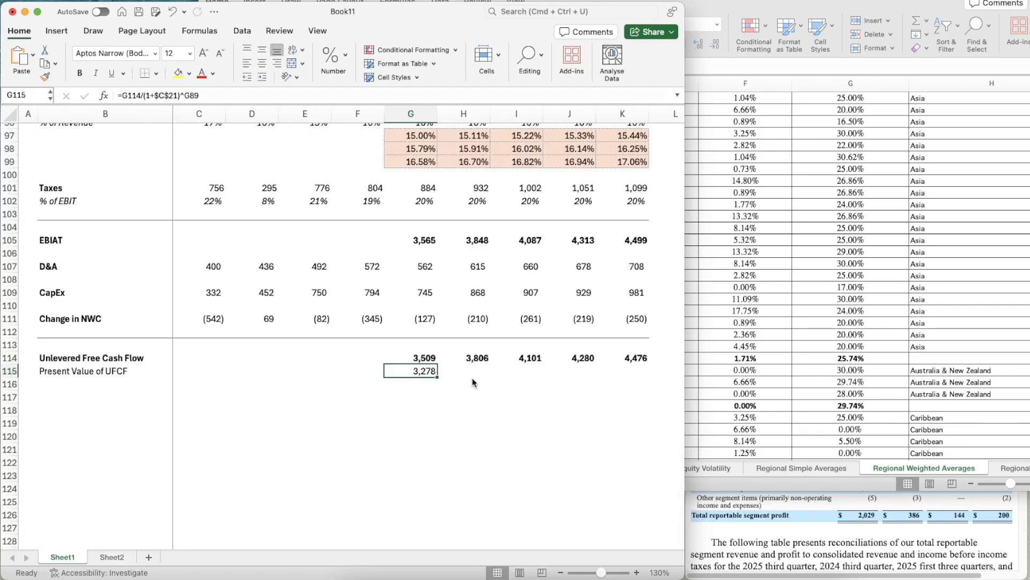
- Copy the Present Value of UFCF formula from G115 across to K115 for 2027 through 2030
{"action": "key", "text": "super+c"}
{"action": "key", "text": "shift+Right"}
{"action": "key", "text": "shift+Right"}
{"action": "key", "text": "shift+Right"}
{"action": "key", "text": "shift+Right"}
{"action": "key", "text": "super+v"}
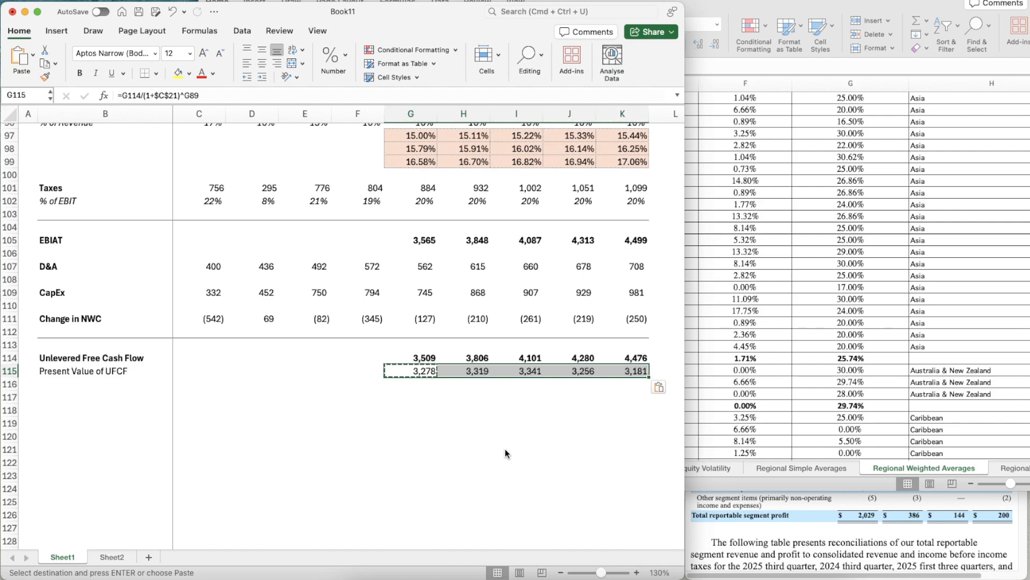
{"action": "key", "text": "Escape"}
- Check the Present Value of UFCF formulas across G115:K115
{"action": "key", "text": "Right"}
{"action": "key", "text": "Right"}
{"action": "key", "text": "Right"}
{"action": "key", "text": "Right"}
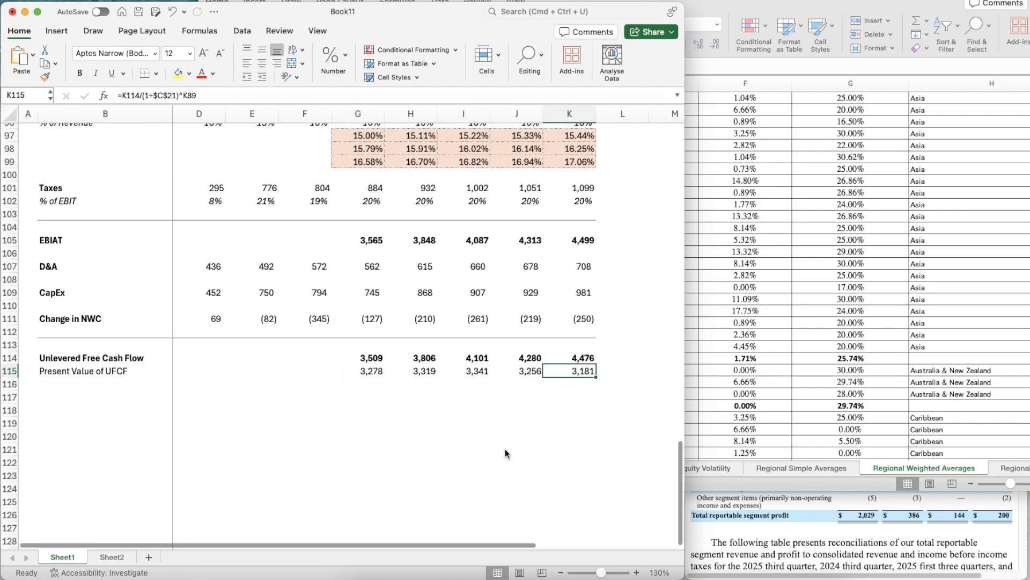
{"action": "key", "text": "Left"}
{"action": "key", "text": "Left"}
{"action": "key", "text": "Left"}
{"action": "key", "text": "Left"}
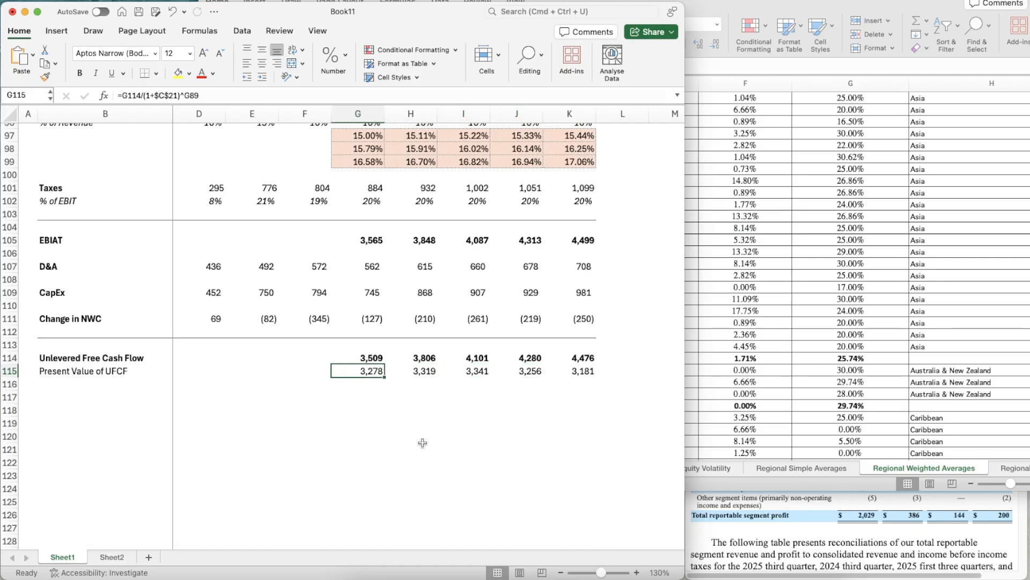
{"action": "scroll", "coordinate": [422, 441], "scroll_direction": "down", "scroll_amount": 3}
{"action": "scroll", "coordinate": [422, 441], "scroll_direction": "left", "scroll_amount": 1}
{"action": "key", "text": "Down"}
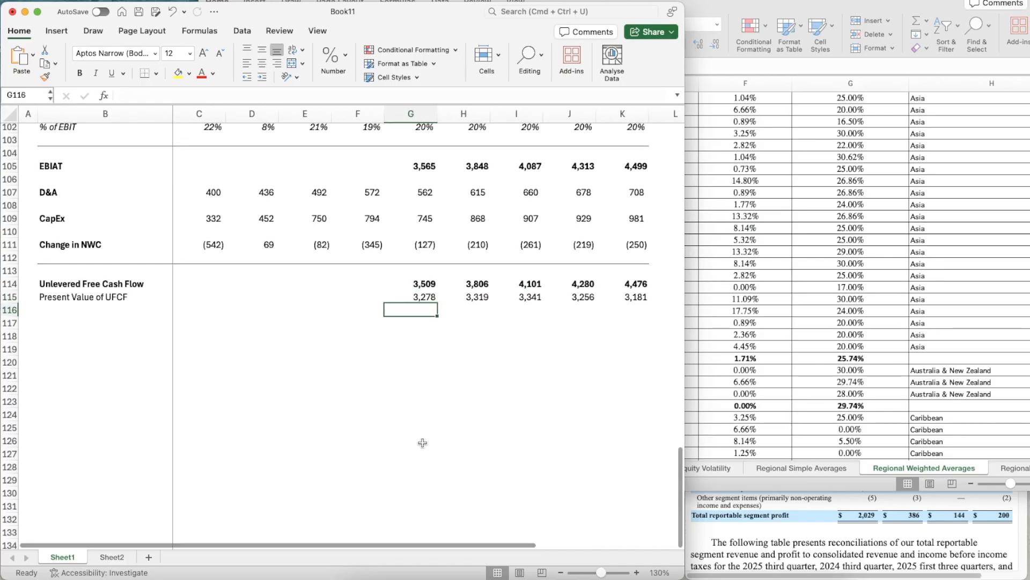
- Add the label "Terminal Value" in bold in B117
{"action": "key", "text": "Down"}
{"action": "key", "text": "Left"}
{"action": "key", "text": "Left"}
{"action": "key", "text": "Left"}
{"action": "key", "text": "Left"}
{"action": "key", "text": "Left"}
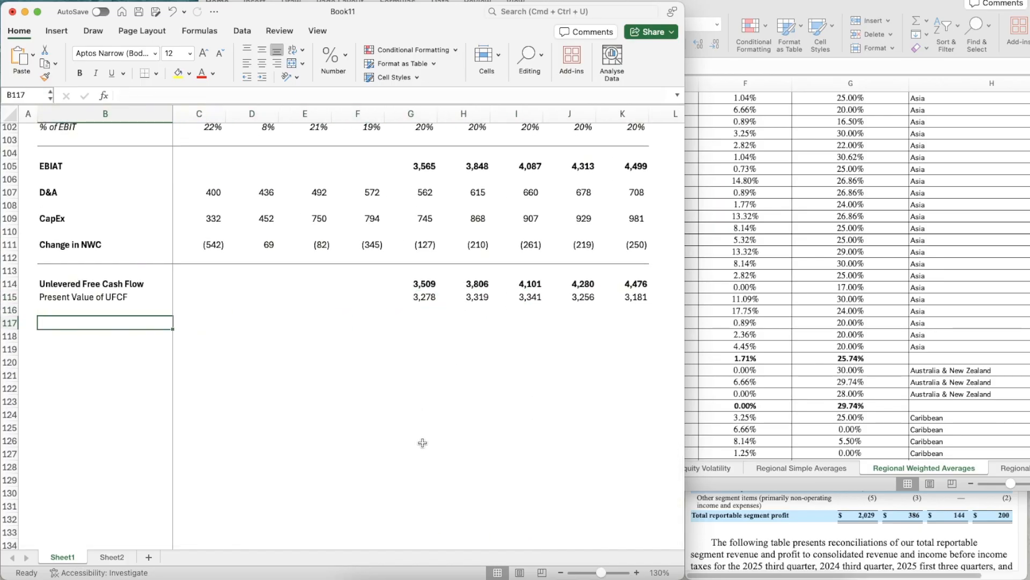
{"action": "type", "text": "Terminal Value"}
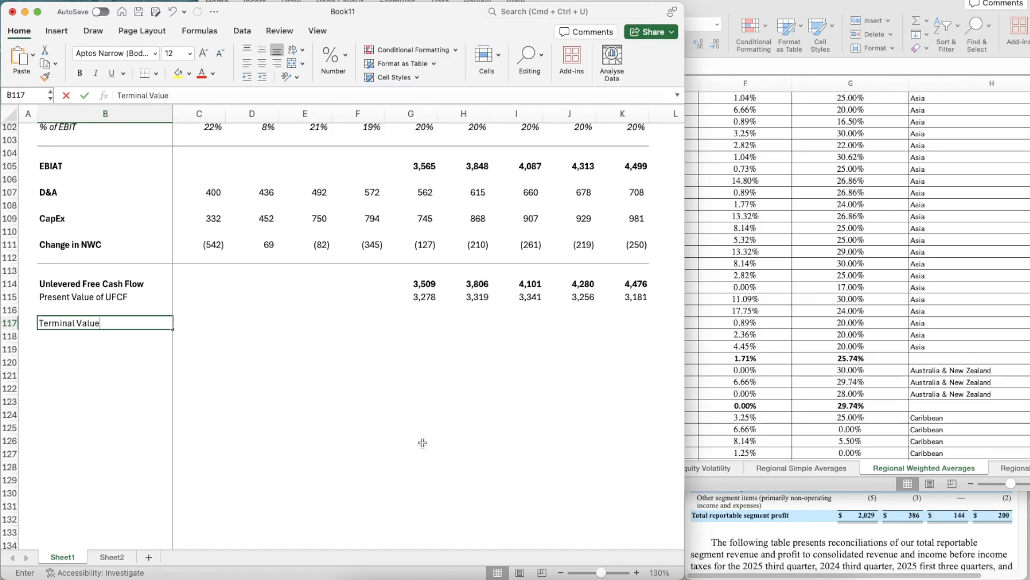
{"action": "key", "text": "super+b"}
- Calculate the 2030 Terminal Value in K117 with =K114*(1+C22)/(C21-C22)
{"action": "key", "text": "Right"}
{"action": "key", "text": "Right"}
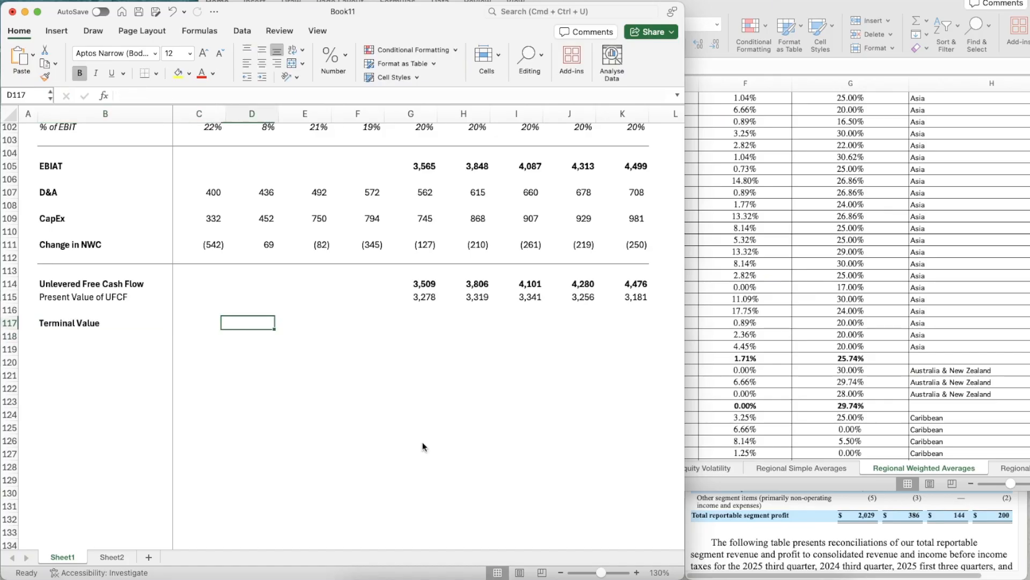
{"action": "key", "text": "Right"}
{"action": "key", "text": "Right"}
{"action": "key", "text": "Right"}
{"action": "key", "text": "Right"}
{"action": "key", "text": "Right"}
{"action": "key", "text": "Right"}
{"action": "key", "text": "Right"}
{"action": "key", "text": "Right"}
{"action": "key", "text": "Left"}
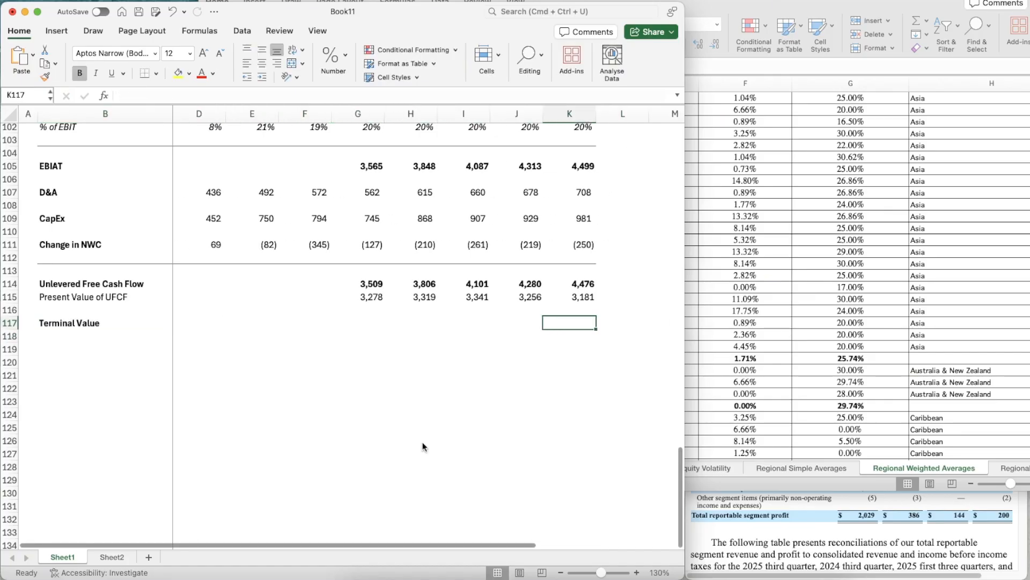
{"action": "type", "text": "="}
{"action": "key", "text": "Up"}
{"action": "key", "text": "Up"}
{"action": "key", "text": "Up"}
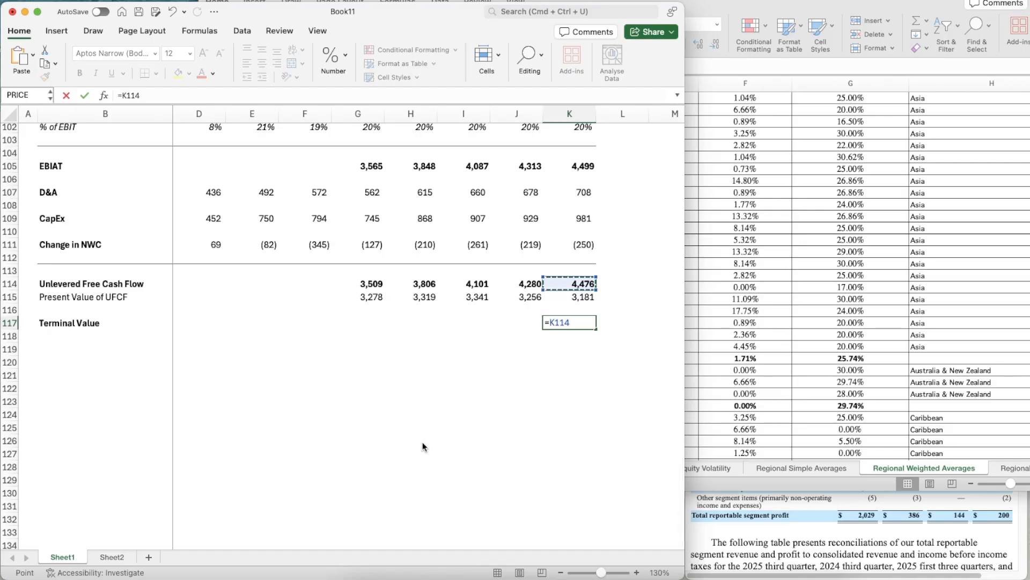
{"action": "type", "text": "*!"}
{"action": "type", "text": "1+"}
{"action": "scroll", "coordinate": [308, 252], "scroll_direction": "up", "scroll_amount": 20}
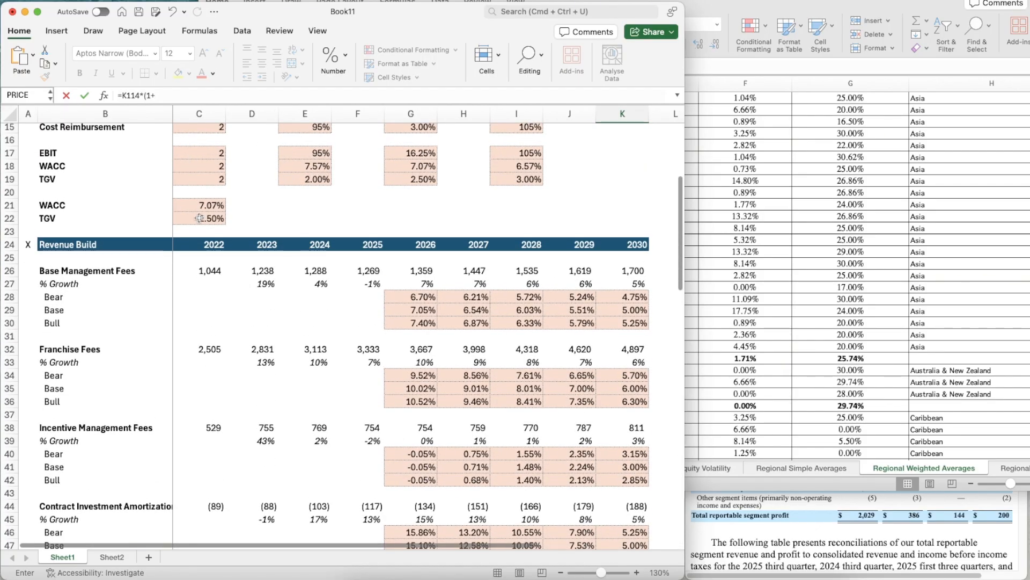
{"action": "left_click", "coordinate": [199, 217]}
{"action": "type", "text": ")/("}
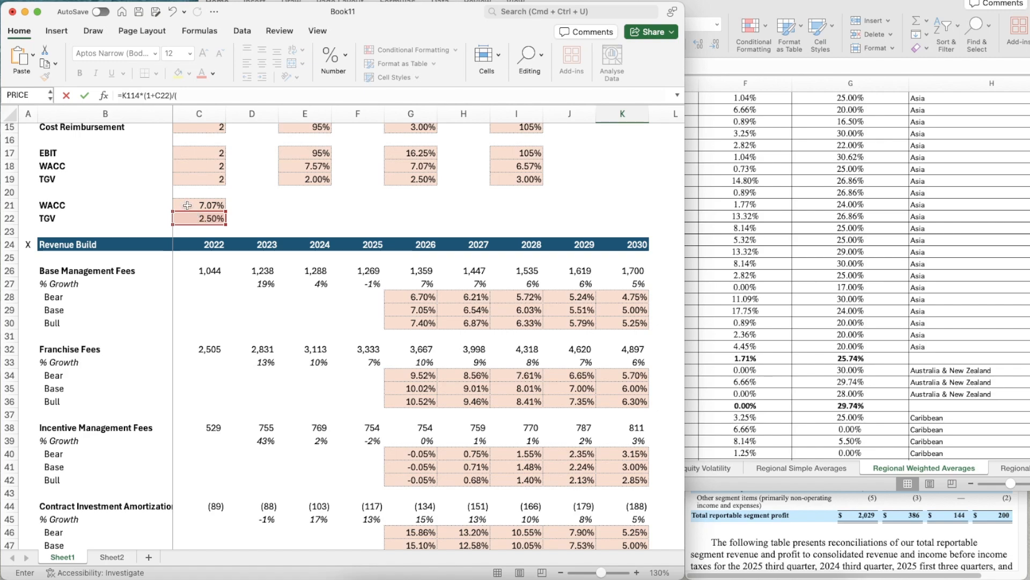
{"action": "left_click", "coordinate": [186, 205]}
{"action": "type", "text": "-"}
{"action": "left_click", "coordinate": [189, 219]}
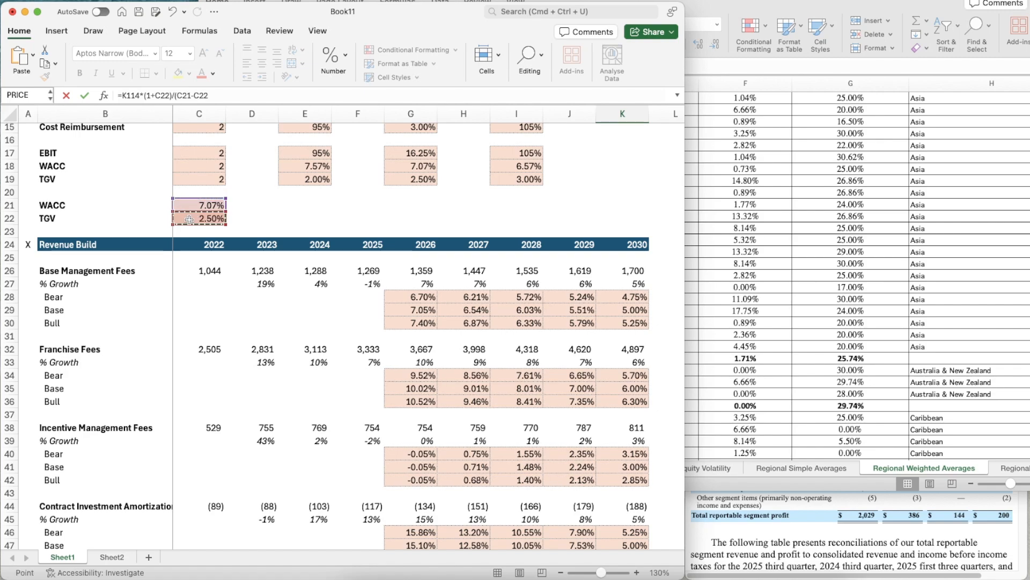
{"action": "type", "text": ")"}
{"action": "key", "text": "Return"}
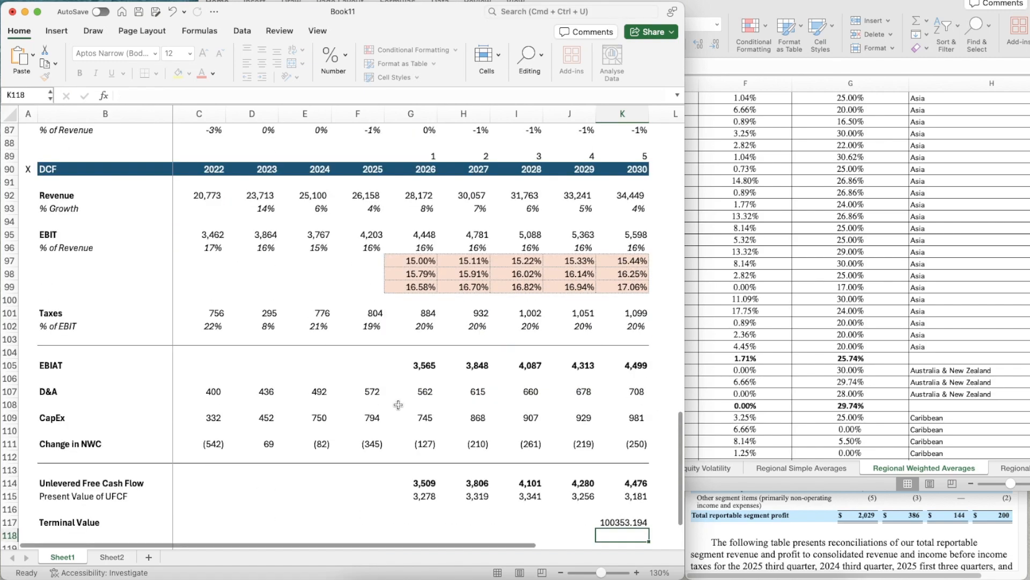
- Copy the formatting of the 2030 Unlevered Free Cash Flow cell K114 onto the Terminal Value in K117
{"action": "left_click", "coordinate": [628, 354]}
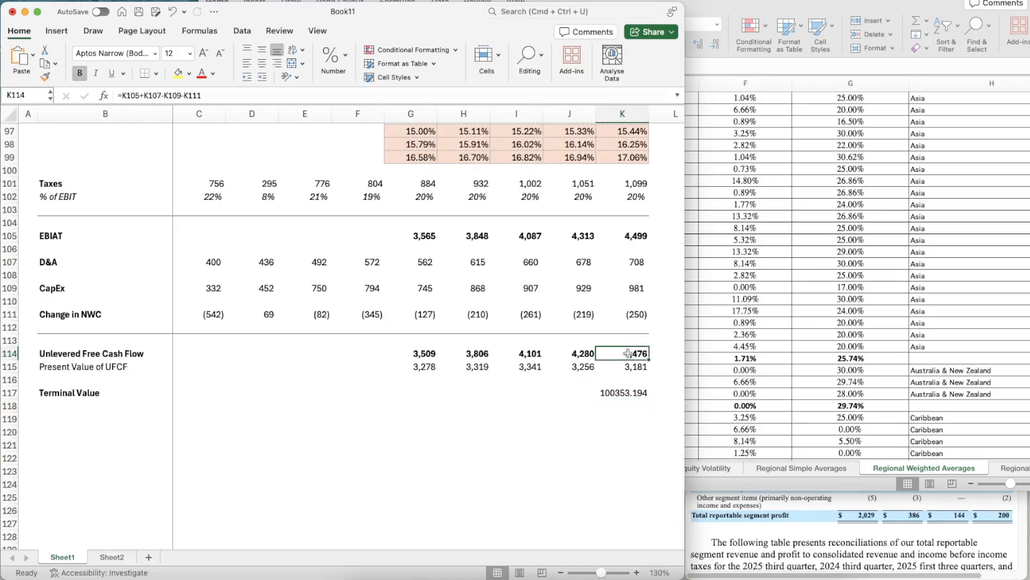
{"action": "key", "text": "super+shift+c"}
{"action": "left_click", "coordinate": [617, 395]}
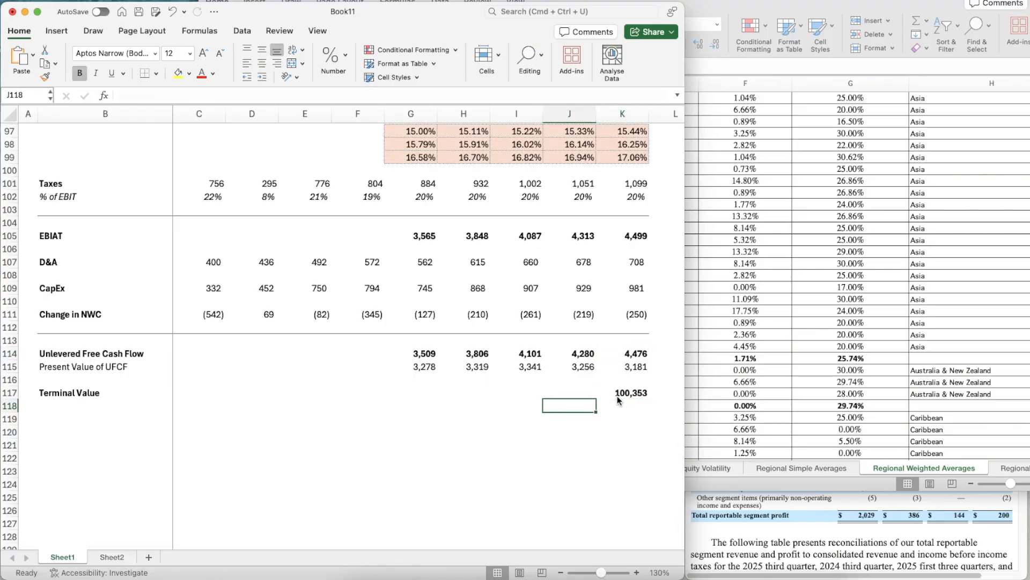
- Enter the label "PV of TV" in B118 beneath Terminal Value
{"action": "left_click", "coordinate": [82, 409]}
{"action": "type", "text": "PV o"}
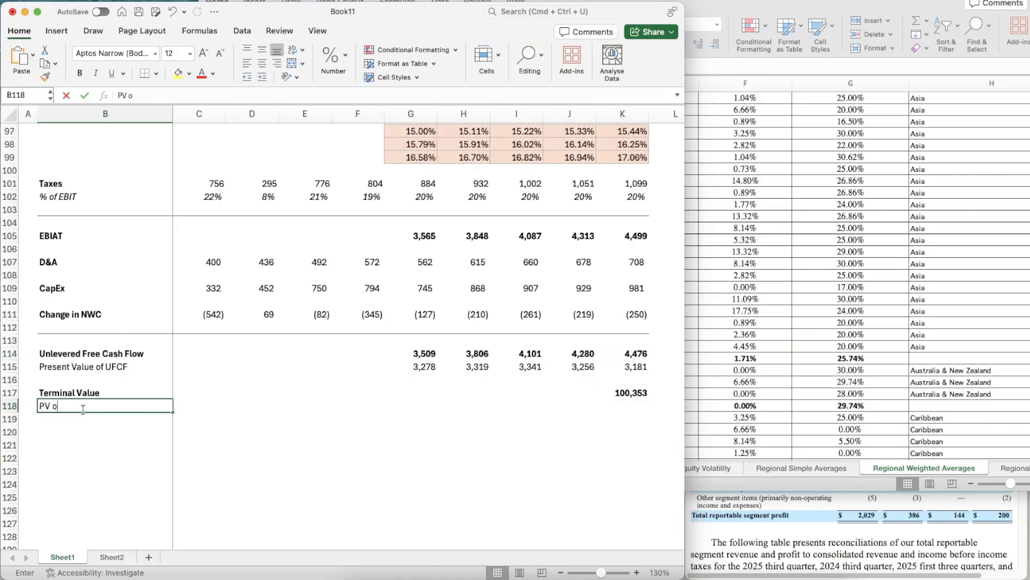
{"action": "key", "text": "Right"}
{"action": "key", "text": "Right"}
{"action": "key", "text": "Right"}
{"action": "key", "text": "Right"}
{"action": "key", "text": "Right"}
{"action": "key", "text": "Right"}
{"action": "key", "text": "Right"}
{"action": "key", "text": "Right"}
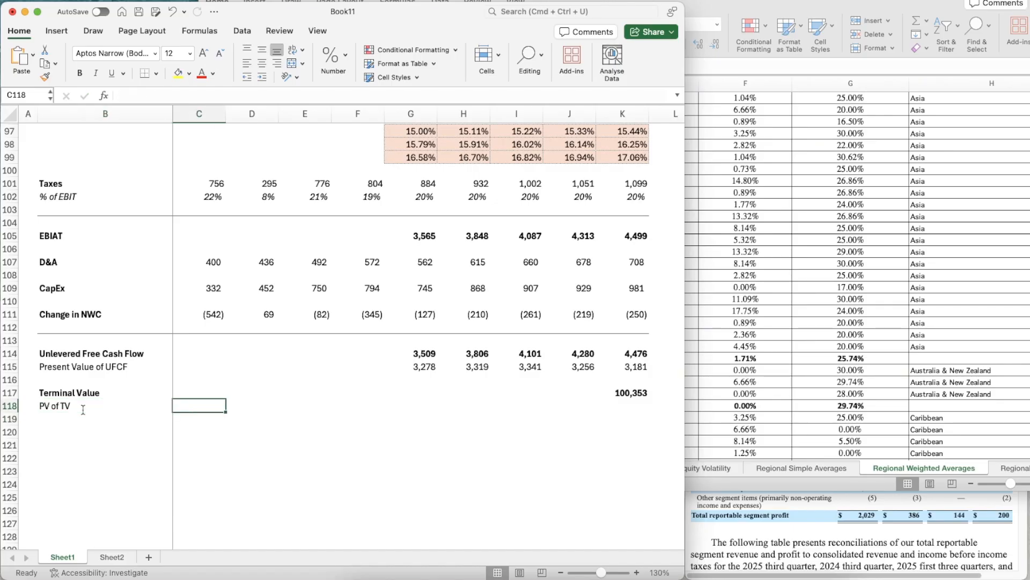
- Discount the Terminal Value to the present in K118 with =K117/(1+C21)^K89
{"action": "key", "text": "Right"}
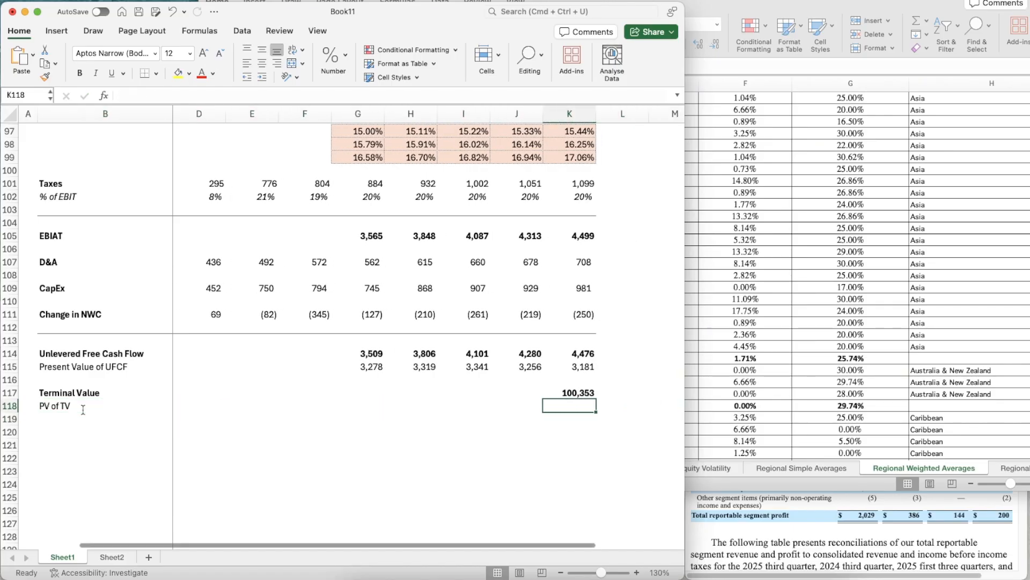
{"action": "scroll", "coordinate": [284, 399], "scroll_direction": "down", "scroll_amount": 2}
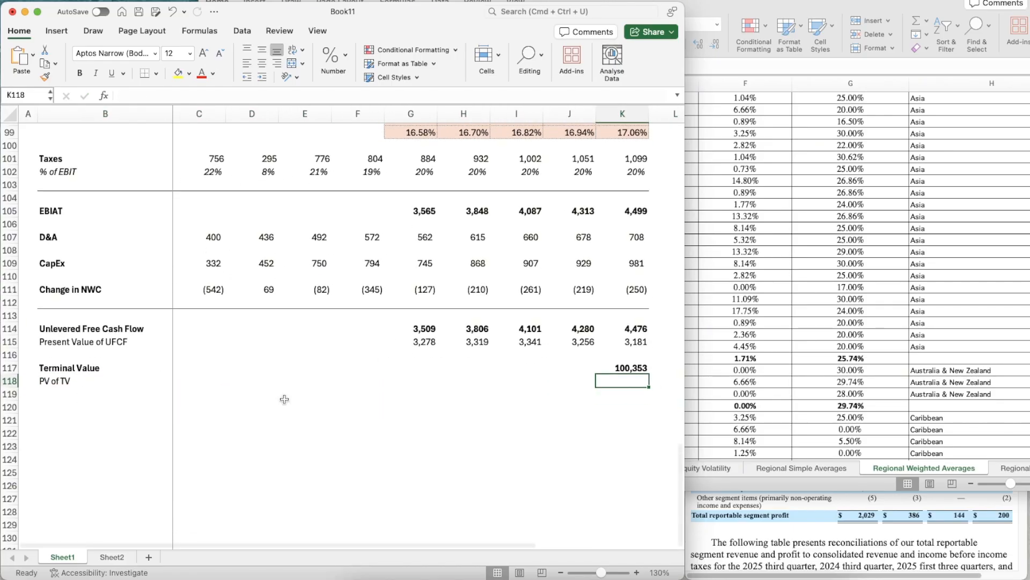
{"action": "type", "text": "="}
{"action": "key", "text": "Up"}
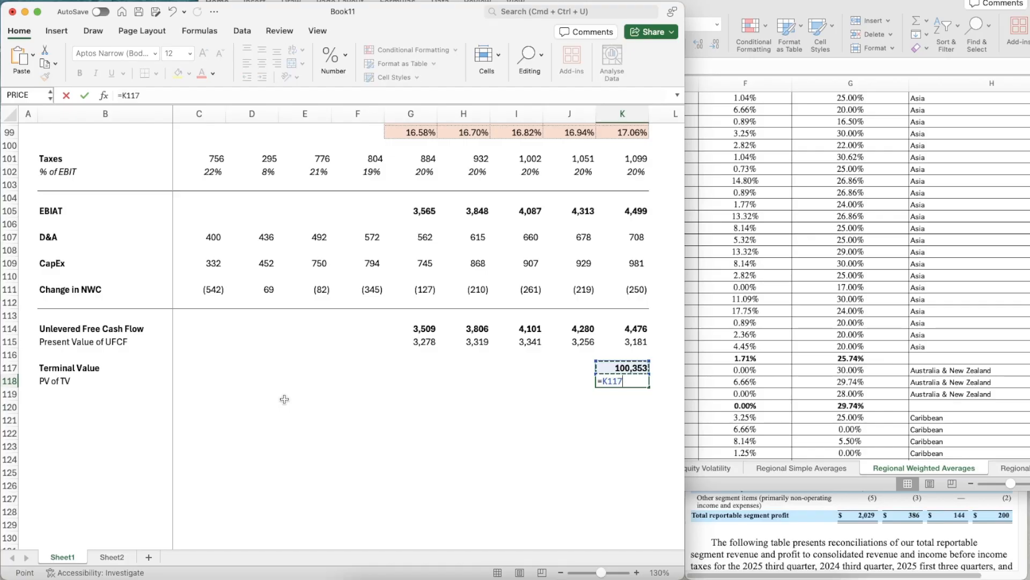
{"action": "type", "text": "/(1+"}
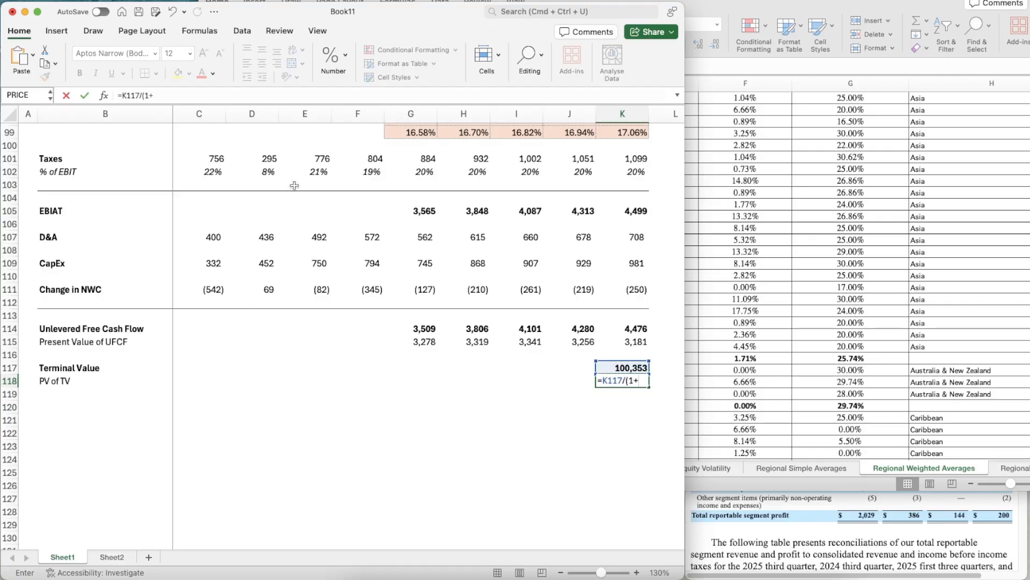
{"action": "scroll", "coordinate": [294, 185], "scroll_direction": "up", "scroll_amount": 20}
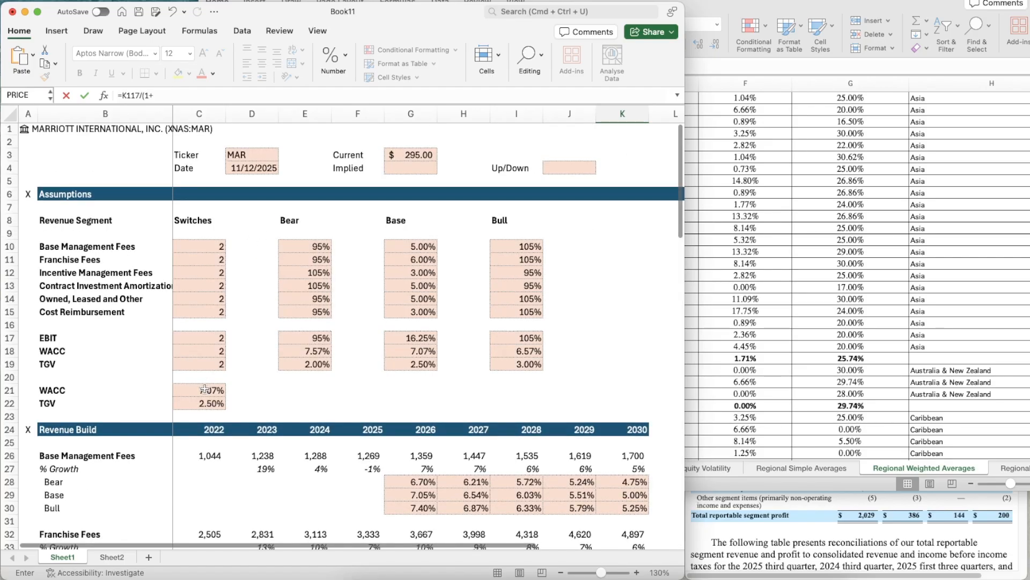
{"action": "left_click", "coordinate": [205, 389]}
{"action": "scroll", "coordinate": [479, 406], "scroll_direction": "down", "scroll_amount": 15}
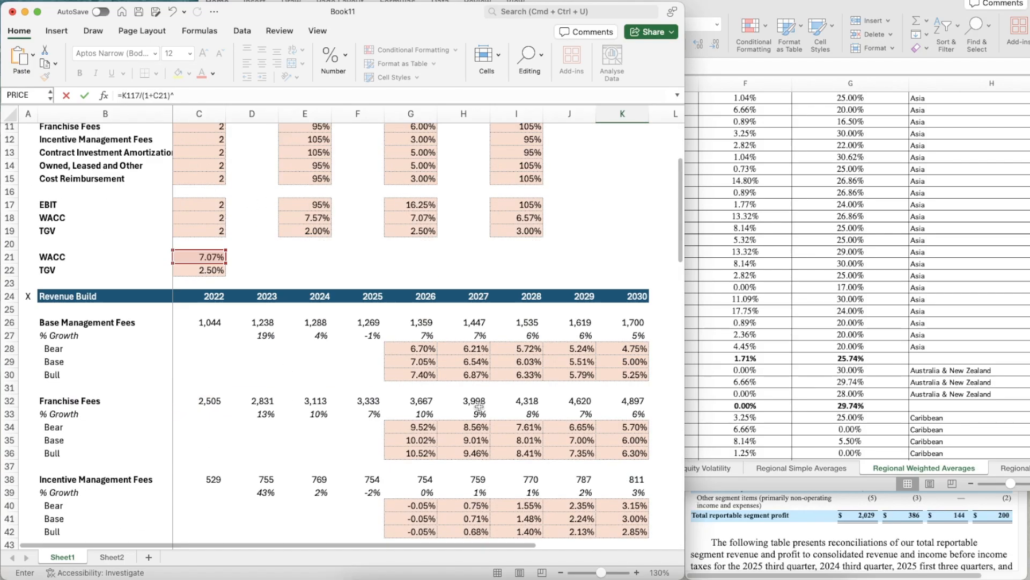
{"action": "scroll", "coordinate": [479, 406], "scroll_direction": "down", "scroll_amount": 3}
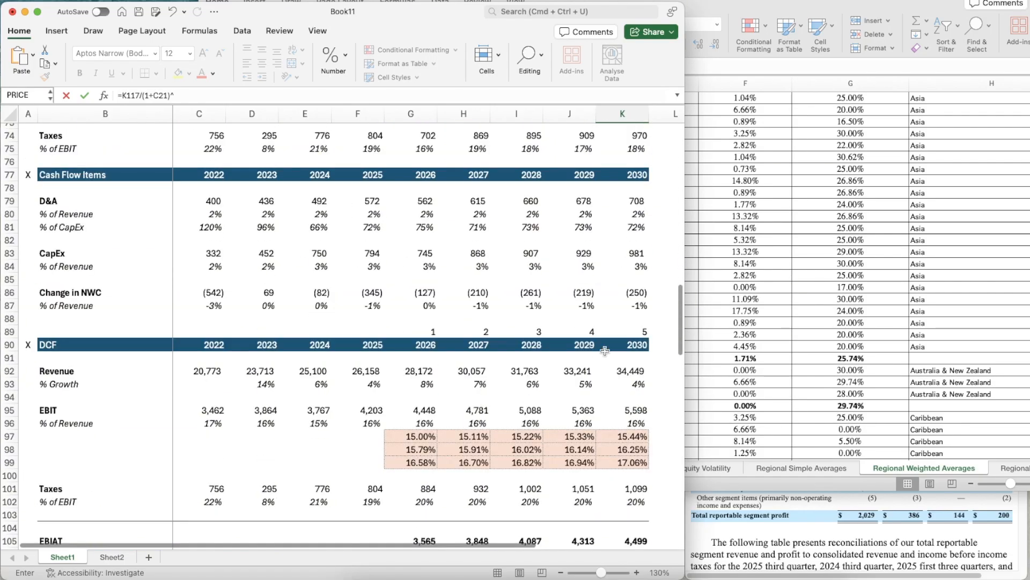
{"action": "left_click", "coordinate": [622, 329]}
{"action": "key", "text": "Return"}
{"action": "scroll", "coordinate": [540, 409], "scroll_direction": "down", "scroll_amount": 5}
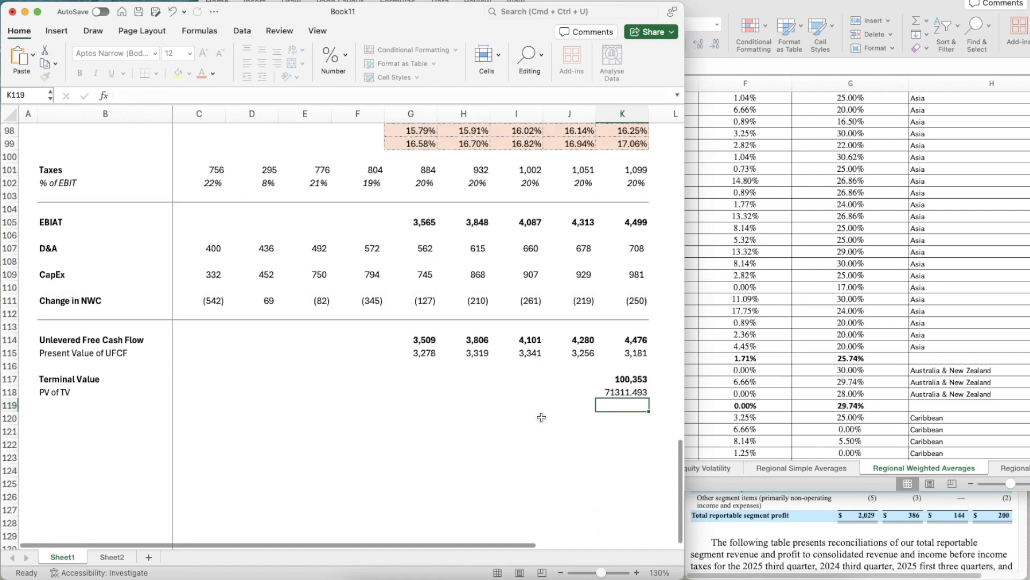
- Give the PV of TV in K118 the number format of K117, without its bold type
{"action": "key", "text": "Up"}
{"action": "key", "text": "Up"}
{"action": "key", "text": "shift+super+c"}
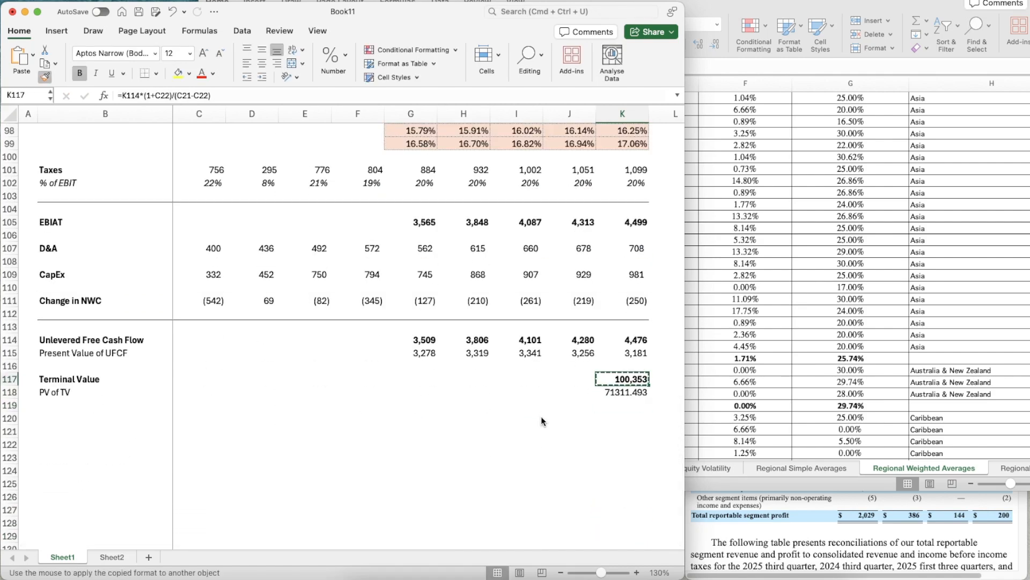
{"action": "key", "text": "Down"}
{"action": "key", "text": "Down"}
{"action": "key", "text": "Down"}
{"action": "key", "text": "Up"}
{"action": "key", "text": "Up"}
{"action": "key", "text": "super+b"}
- Add the label "Enterprise Value" in bold in B120
{"action": "key", "text": "Down"}
{"action": "key", "text": "Down"}
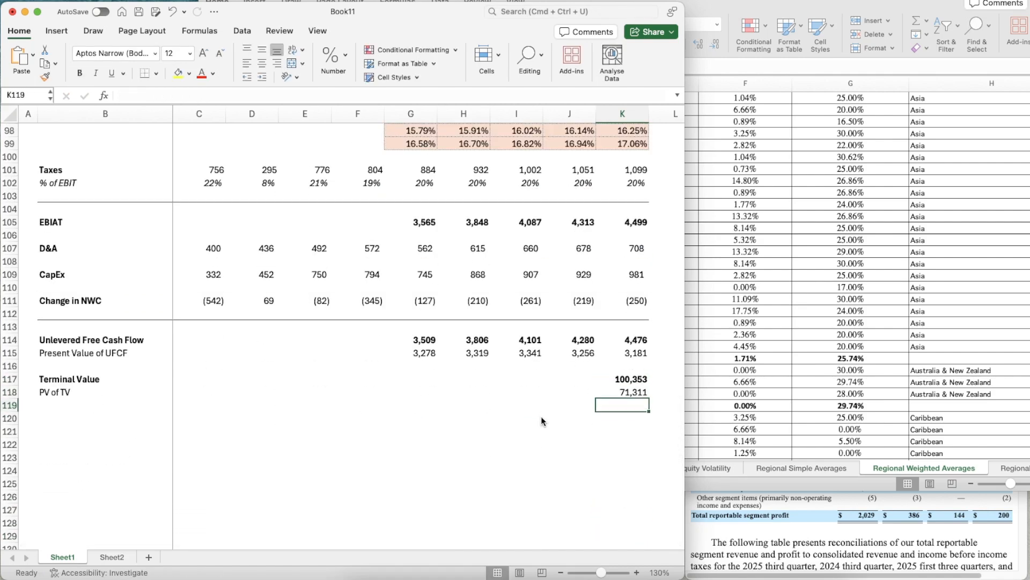
{"action": "key", "text": "Left"}
{"action": "key", "text": "Left"}
{"action": "key", "text": "Left"}
{"action": "key", "text": "Left"}
{"action": "key", "text": "Left"}
{"action": "key", "text": "Left"}
{"action": "key", "text": "Left"}
{"action": "key", "text": "Left"}
{"action": "key", "text": "Left"}
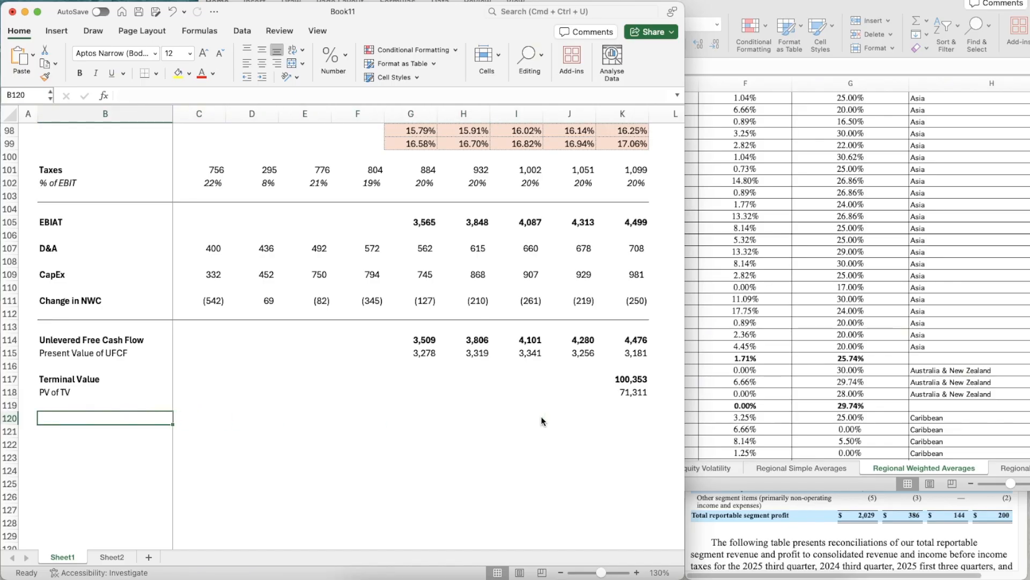
{"action": "key", "text": "F2"}
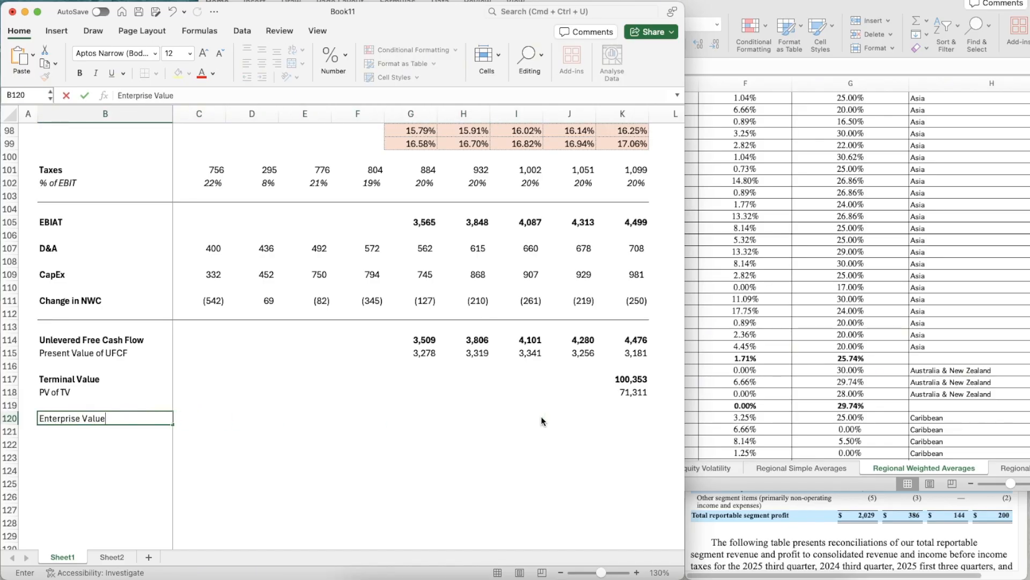
{"action": "key", "text": "Return"}
{"action": "key", "text": "Up"}
{"action": "key", "text": "super+b"}
- Calculate the Enterprise Value in K120 with =SUM(K118,G115:K115)
{"action": "key", "text": "Right"}
{"action": "key", "text": "Right"}
{"action": "key", "text": "Right"}
{"action": "key", "text": "Right"}
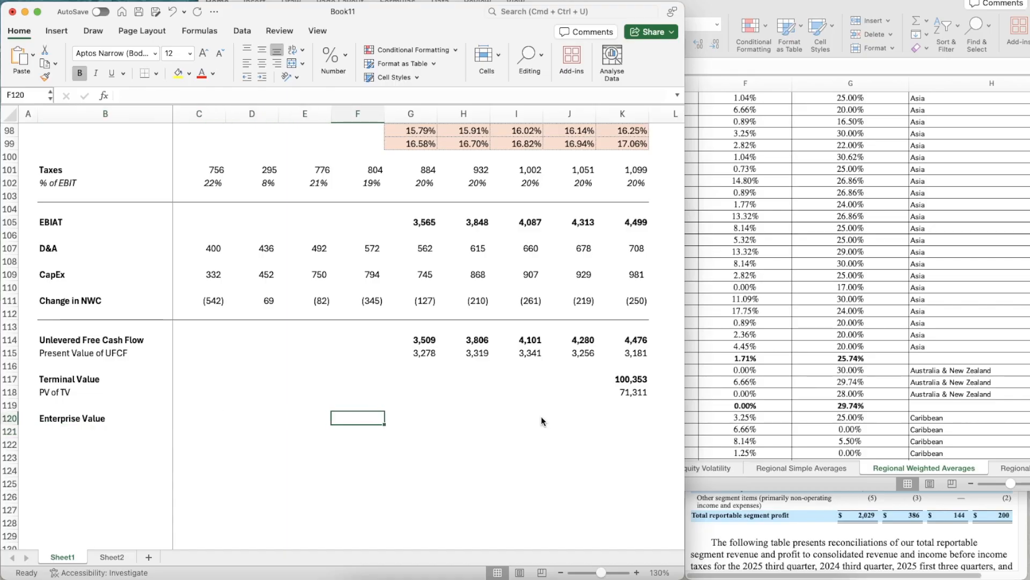
{"action": "key", "text": "Right"}
{"action": "key", "text": "Right"}
{"action": "key", "text": "Right"}
{"action": "key", "text": "Right"}
{"action": "key", "text": "Right"}
{"action": "type", "text": "=su"}
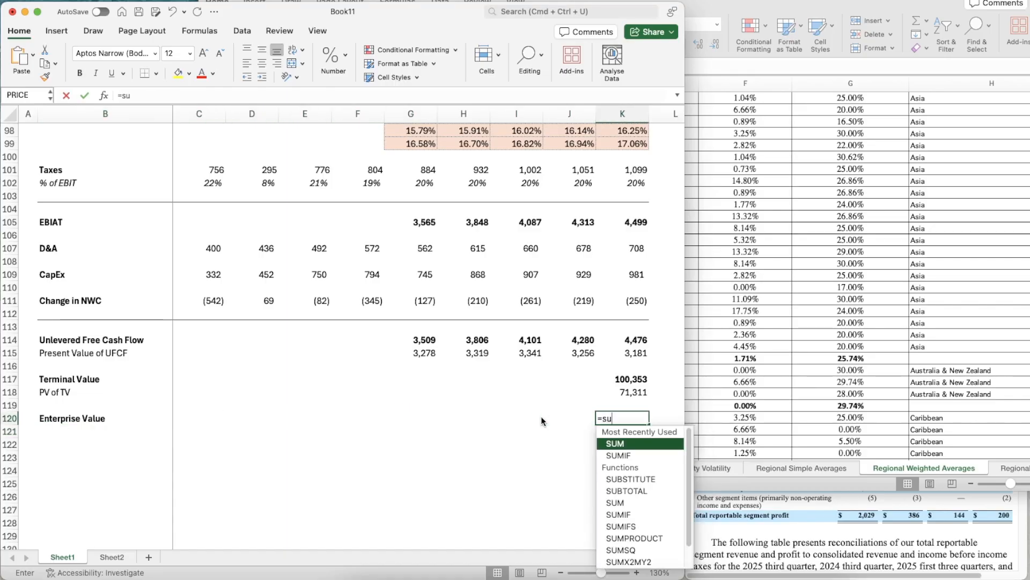
{"action": "key", "text": "Tab"}
{"action": "key", "text": "Up"}
{"action": "key", "text": "Up"}
{"action": "type", "text": ","}
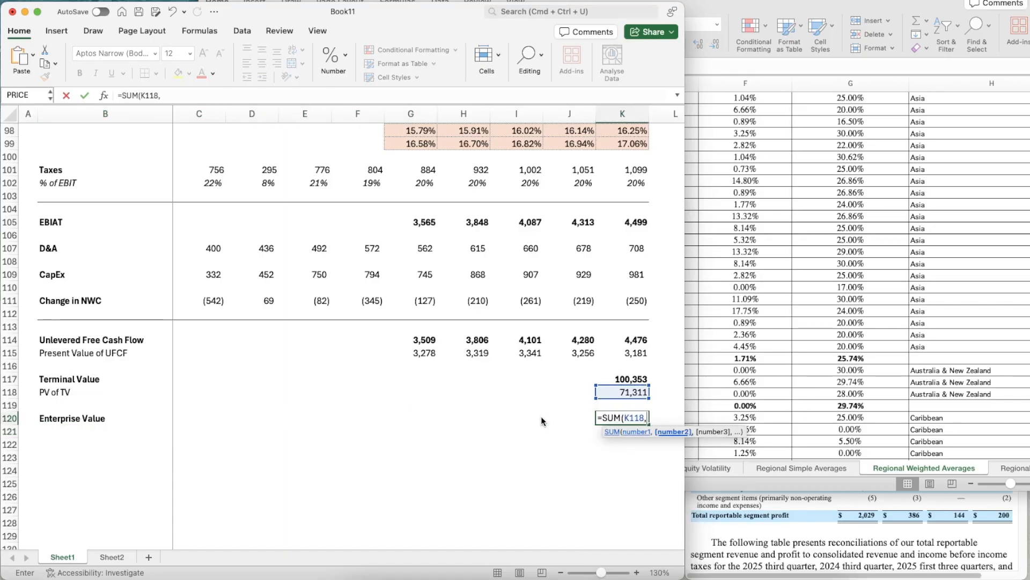
{"action": "key", "text": "Up"}
{"action": "key", "text": "Up"}
{"action": "key", "text": "Up"}
{"action": "key", "text": "Up"}
{"action": "key", "text": "Up"}
{"action": "key", "text": "shift+Left"}
{"action": "key", "text": "shift+Left"}
{"action": "key", "text": "shift+Left"}
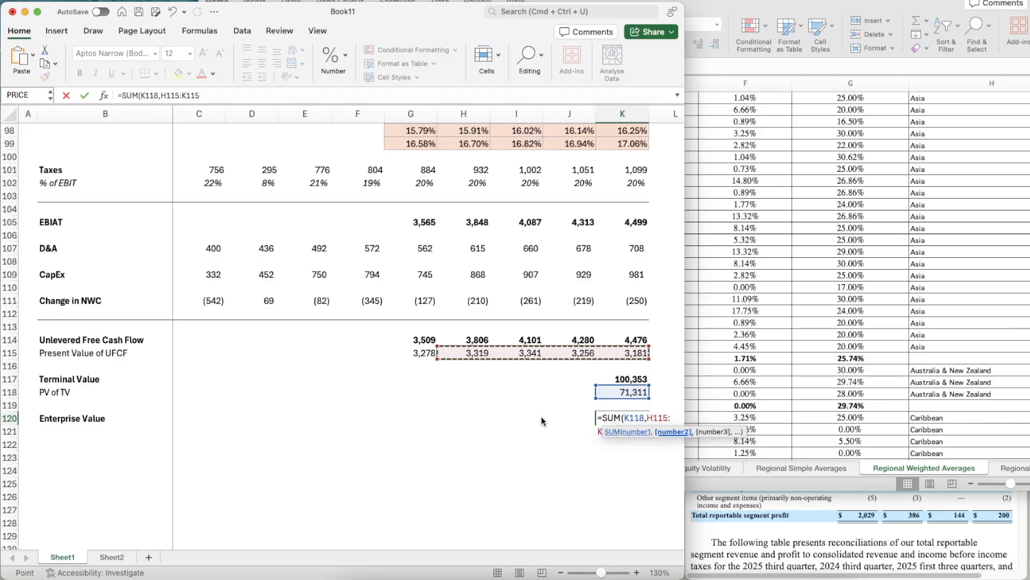
{"action": "key", "text": "shift+Left"}
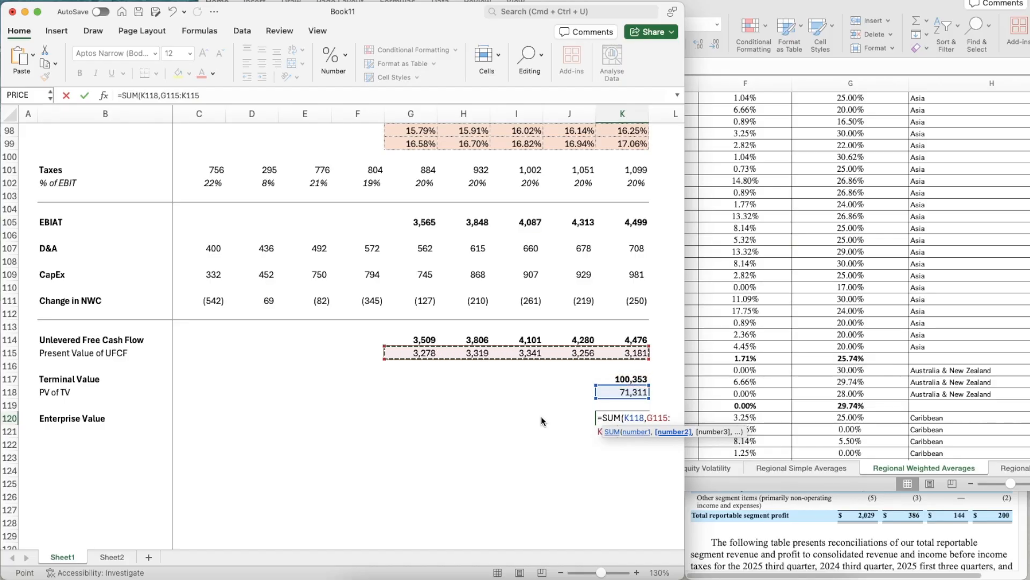
{"action": "key", "text": "Return"}
- Make the Enterprise Value figure in K120 bold
{"action": "key", "text": "Up"}
{"action": "key", "text": "super+b"}
{"action": "key", "text": "Return"}
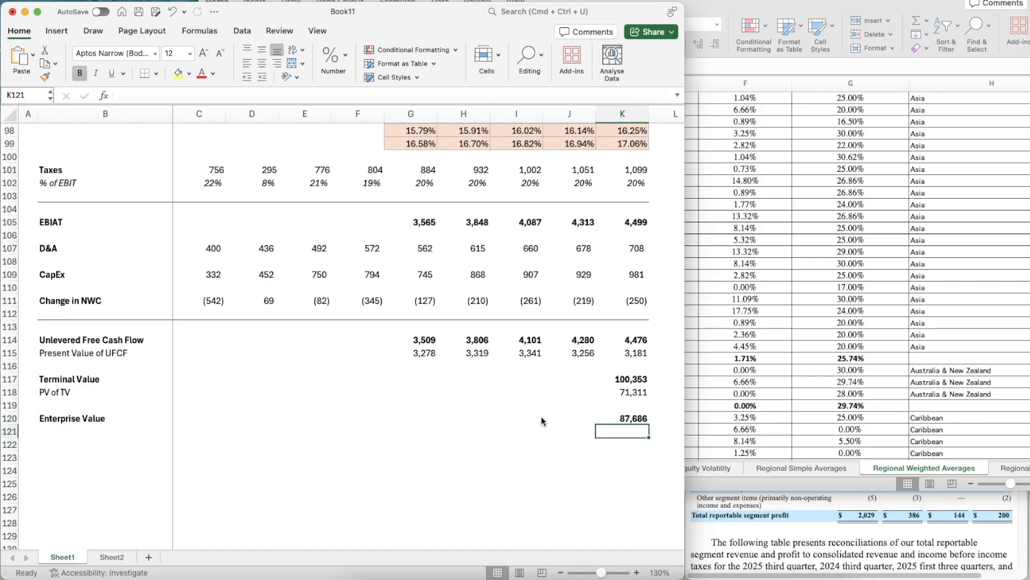
- Add the labels "(+) Cash" in B121 and "(-) Debt" in B122 below Enterprise Value
{"action": "key", "text": "Left"}
{"action": "key", "text": "Left"}
{"action": "key", "text": "Left"}
{"action": "key", "text": "Left"}
{"action": "key", "text": "Left"}
{"action": "key", "text": "Left"}
{"action": "key", "text": "Left"}
{"action": "key", "text": "Left"}
{"action": "key", "text": "Left"}
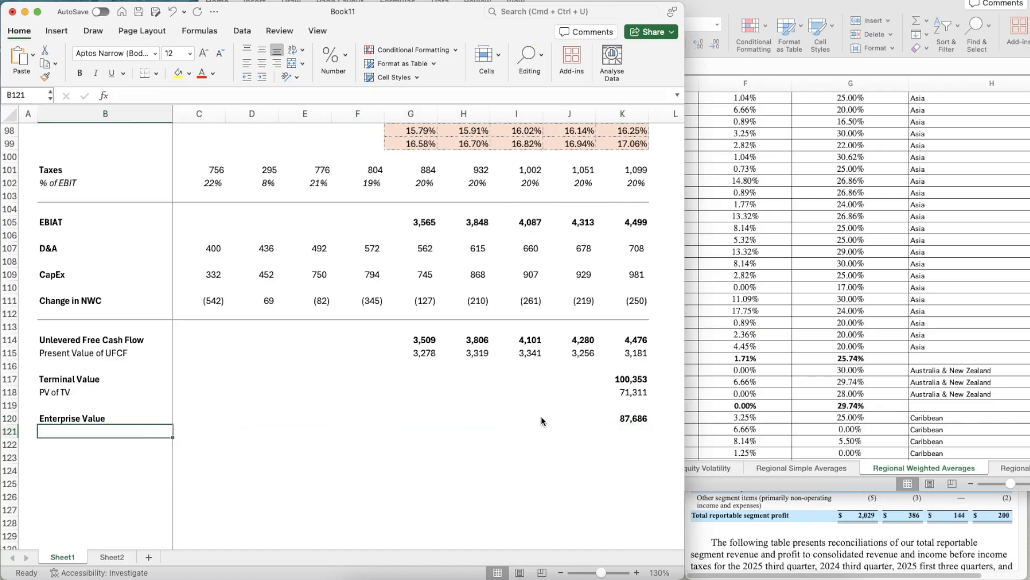
{"action": "scroll", "coordinate": [596, 429], "scroll_direction": "down", "scroll_amount": 3}
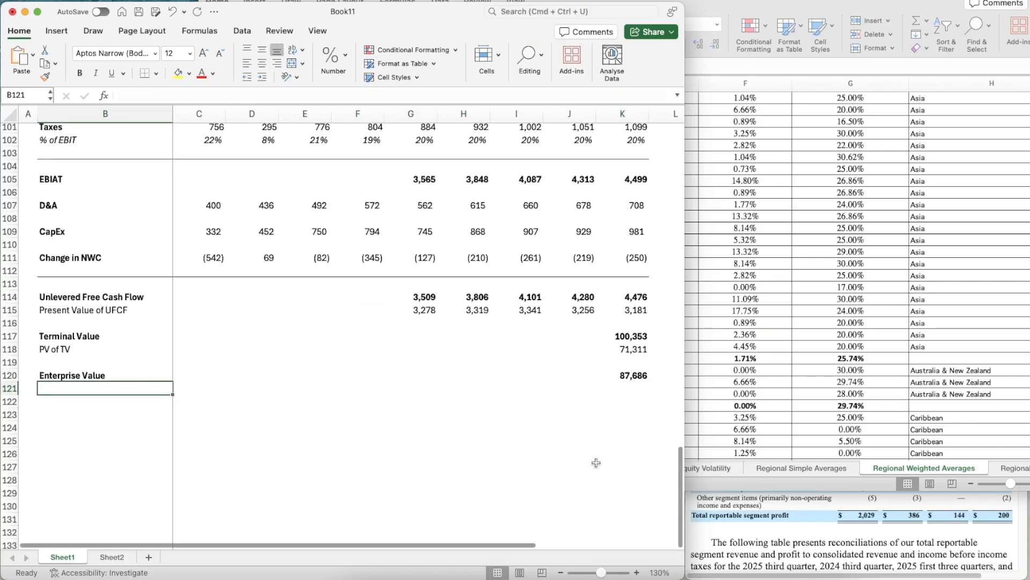
{"action": "type", "text": "(+) C"}
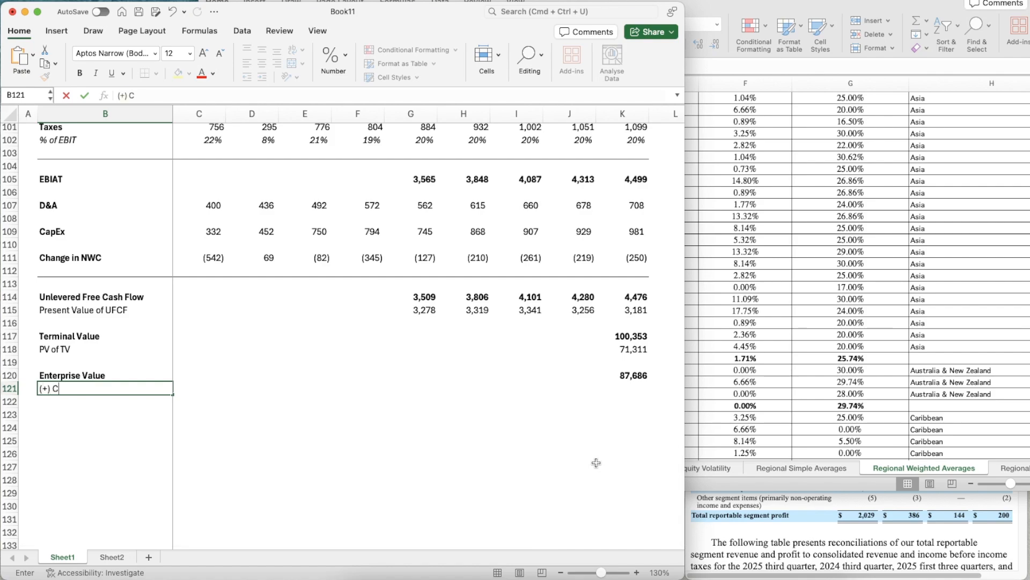
{"action": "type", "text": "ash"}
{"action": "key", "text": "Return"}
{"action": "type", "text": "("}
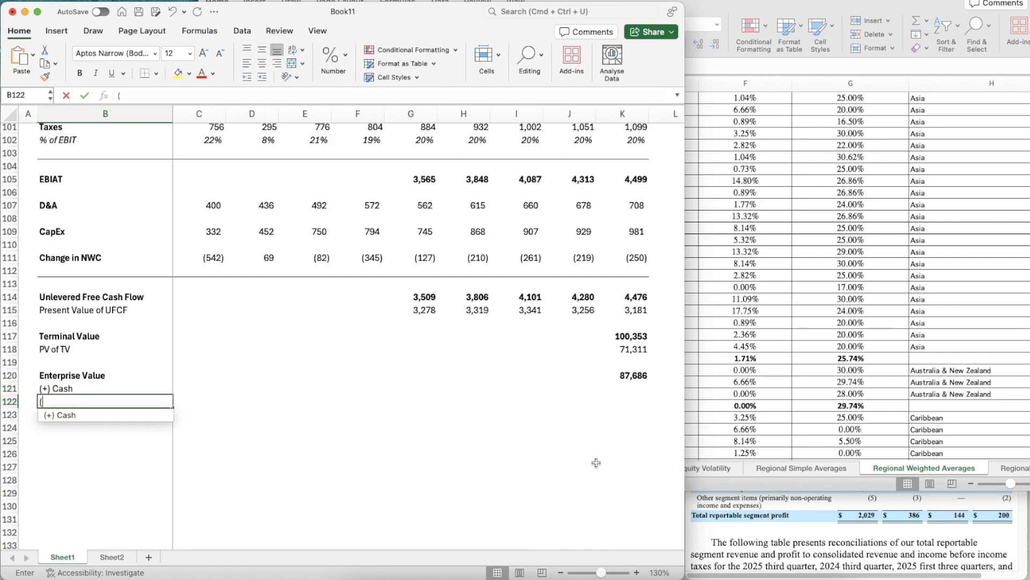
{"action": "type", "text": "-) Debt"}
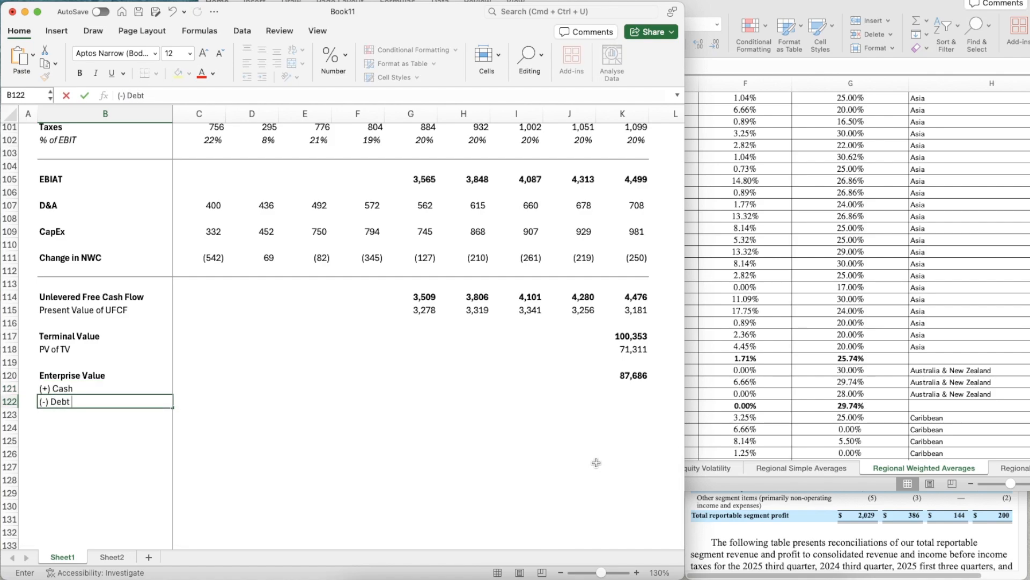
{"action": "key", "text": "Return"}
- Look up September 30, 2025 cash and equivalents in Marriott's balance sheet and enter 678 in K121
{"action": "left_click", "coordinate": [625, 389]}
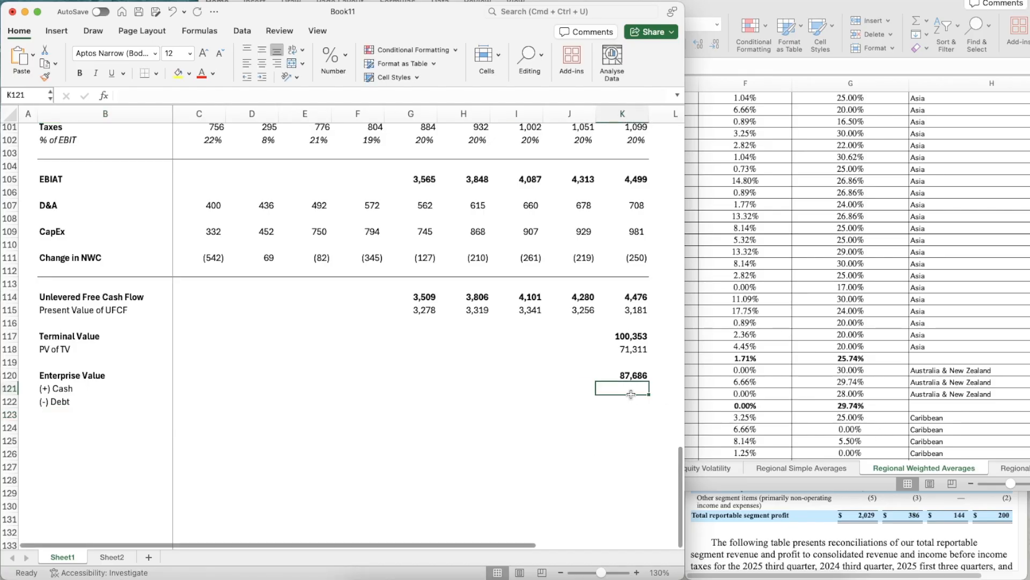
{"action": "left_click", "coordinate": [844, 185]}
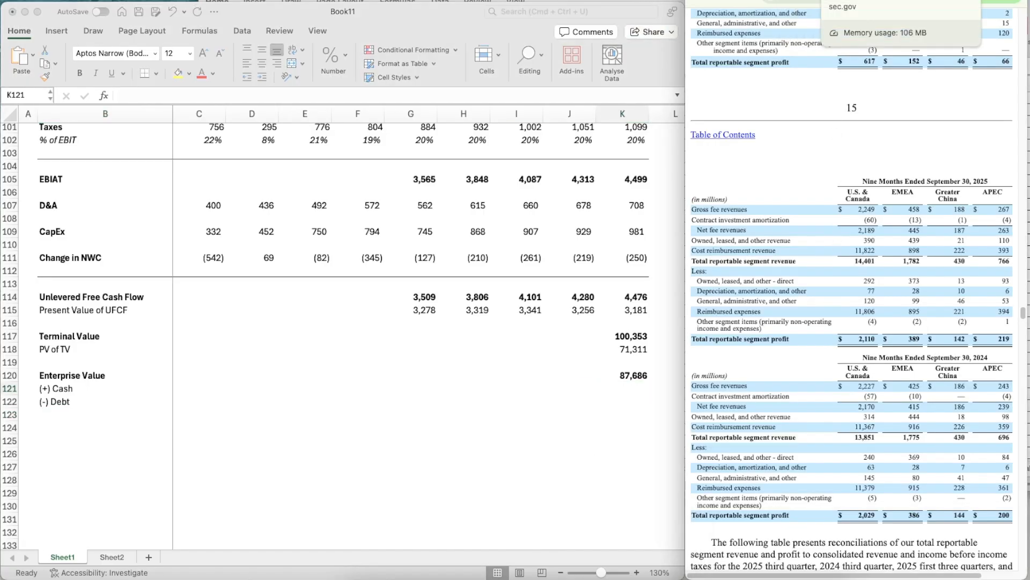
{"action": "scroll", "coordinate": [836, 179], "scroll_direction": "up", "scroll_amount": 20}
{"action": "scroll", "coordinate": [836, 182], "scroll_direction": "up", "scroll_amount": 20}
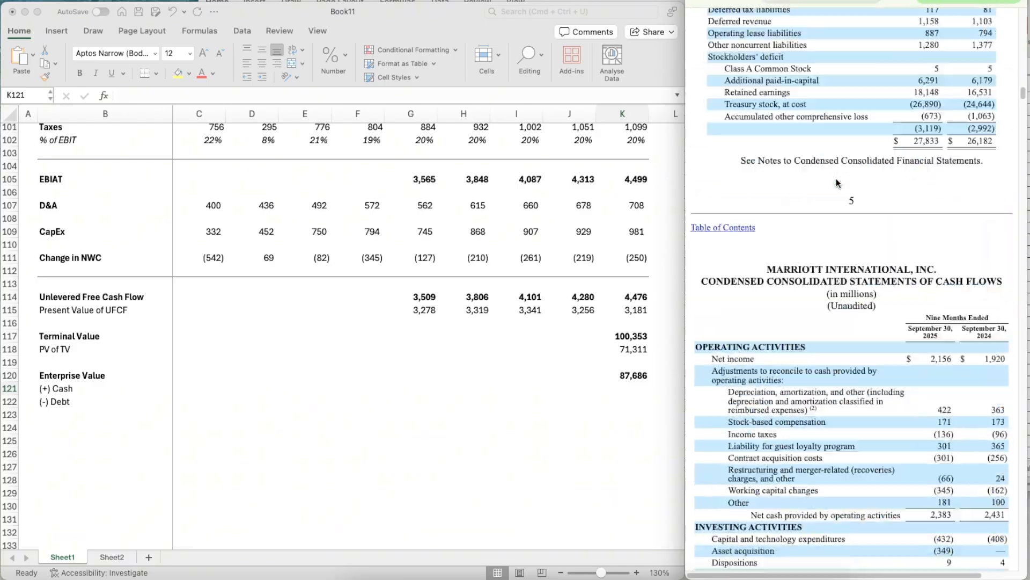
{"action": "scroll", "coordinate": [836, 180], "scroll_direction": "up", "scroll_amount": 3}
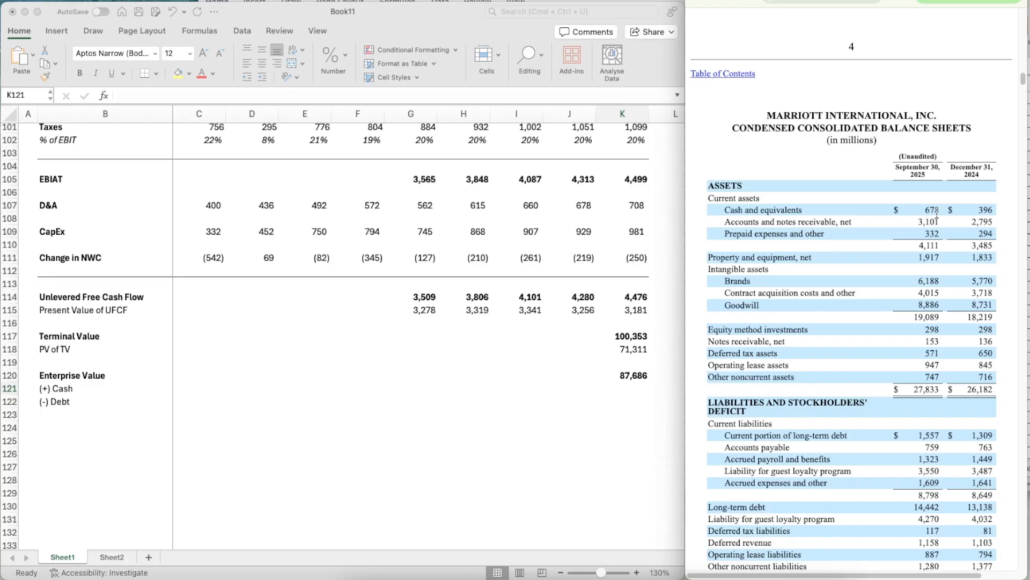
{"action": "left_click", "coordinate": [632, 384]}
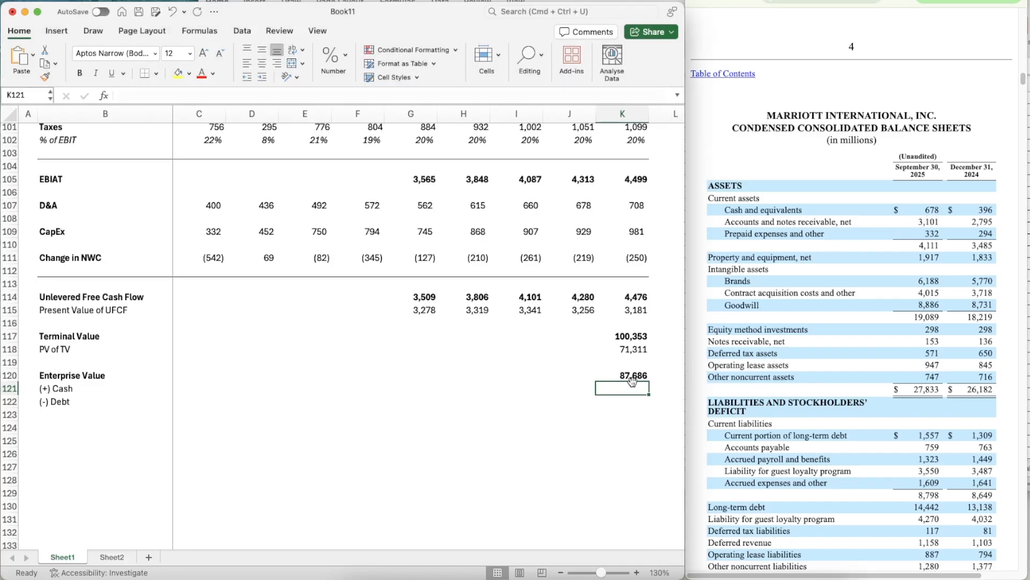
{"action": "type", "text": "678"}
{"action": "key", "text": "Return"}
- Copy the PV of TV cell format from K118 onto the cash figure in K121
{"action": "key", "text": "Up"}
{"action": "key", "text": "Up"}
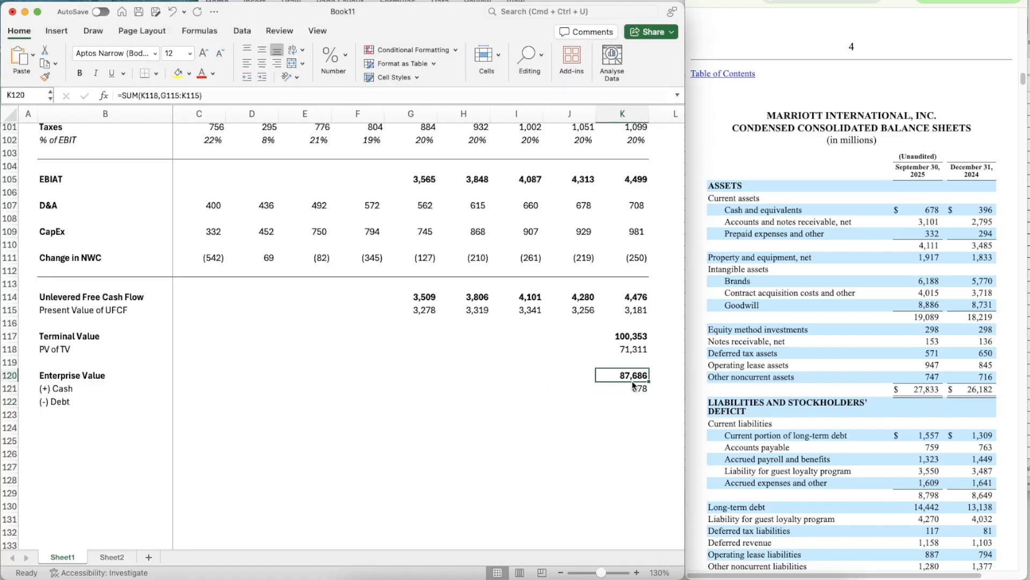
{"action": "left_click", "coordinate": [634, 385]}
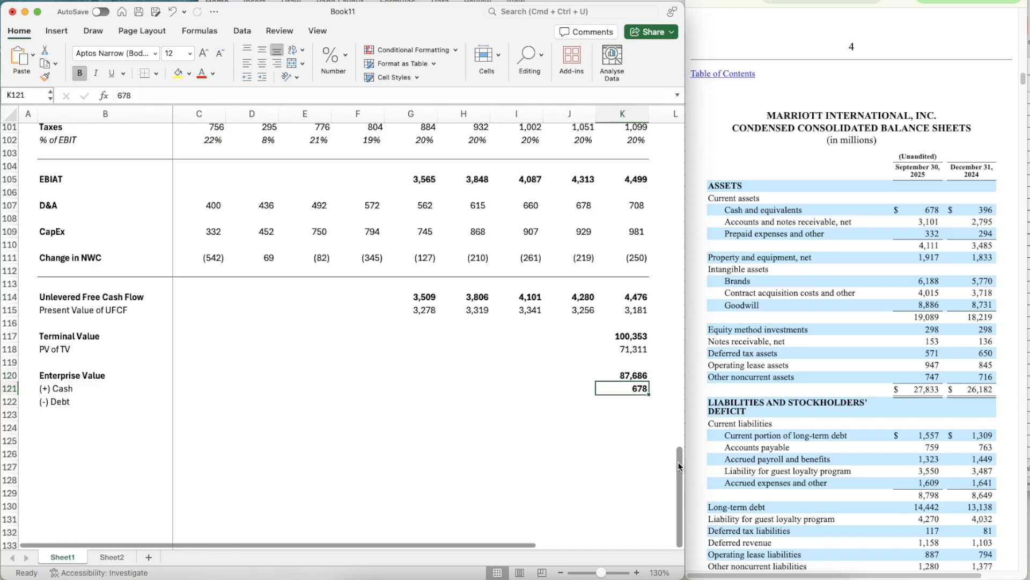
{"action": "key", "text": "Up"}
{"action": "key", "text": "Up"}
{"action": "key", "text": "Up"}
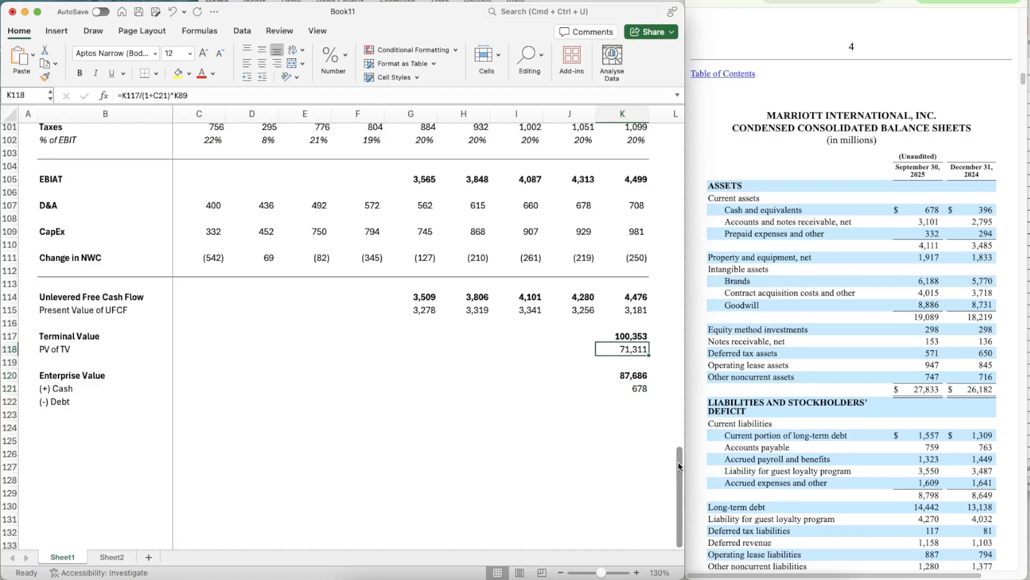
{"action": "left_click", "coordinate": [45, 77]}
{"action": "left_click", "coordinate": [637, 391]}
- Link the debt in K122 to the Debt figure in Sheet2 cell C12
{"action": "left_click", "coordinate": [639, 409]}
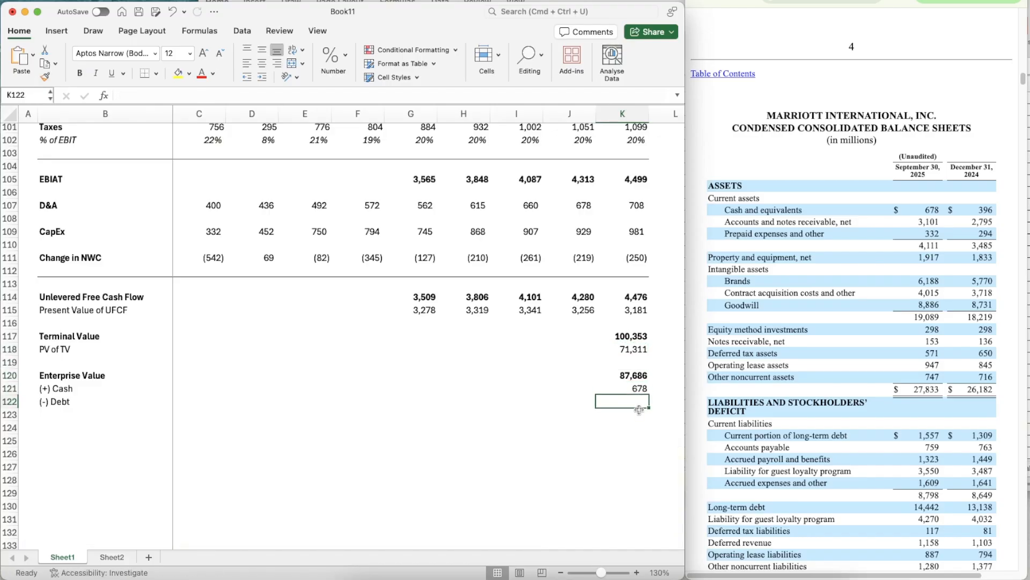
{"action": "type", "text": "="}
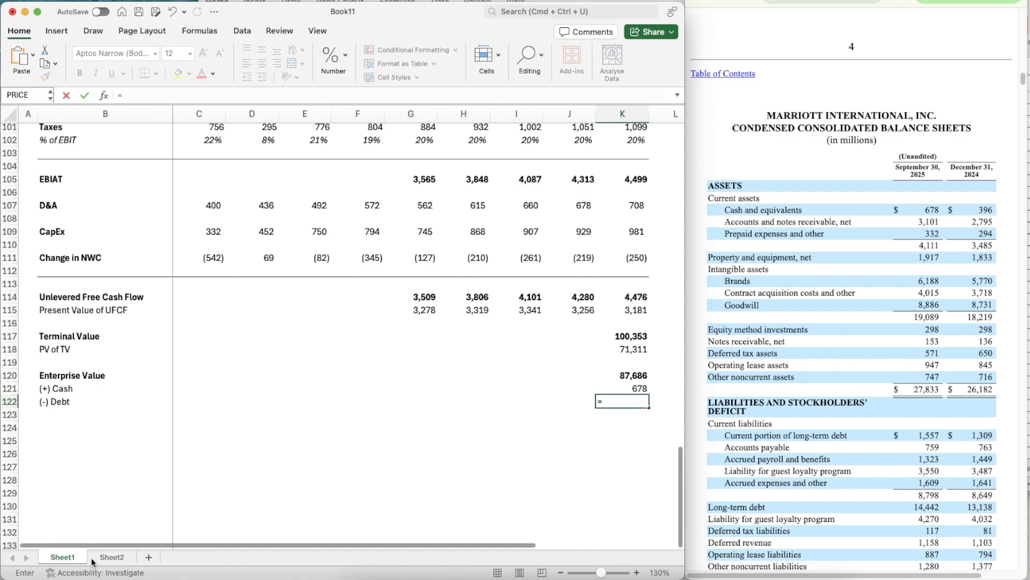
{"action": "left_click", "coordinate": [94, 558]}
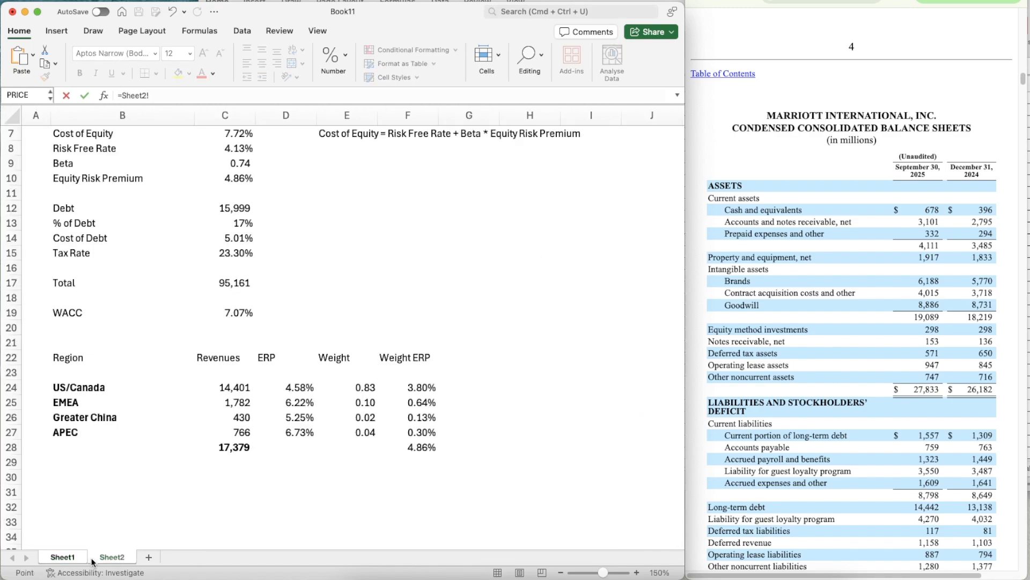
{"action": "left_click", "coordinate": [229, 209]}
{"action": "key", "text": "Return"}
- Set K120's negative number style to (1,234) and give the cash figure in K121 the same format without bold
{"action": "key", "text": "Up"}
{"action": "key", "text": "Up"}
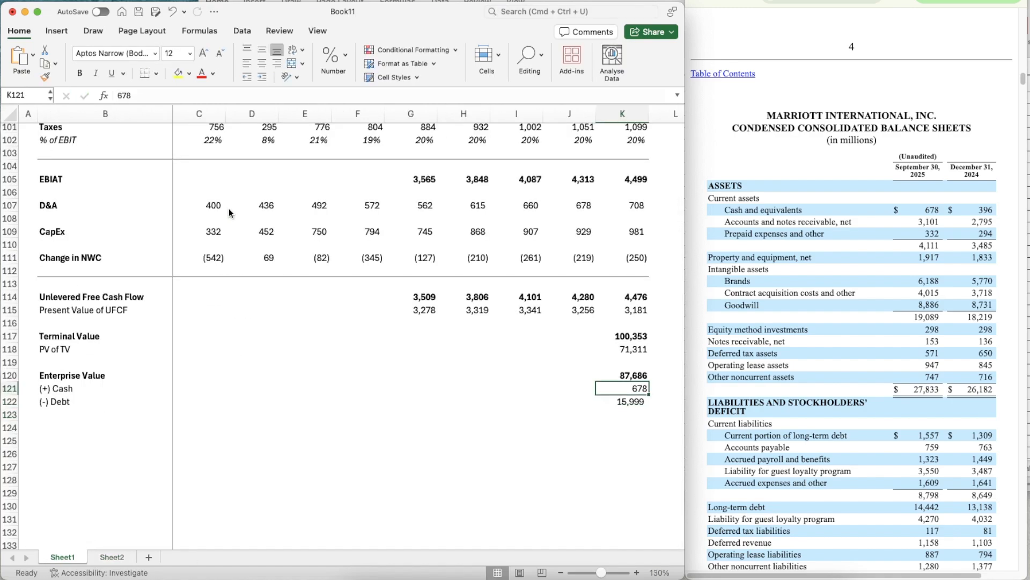
{"action": "key", "text": "Up"}
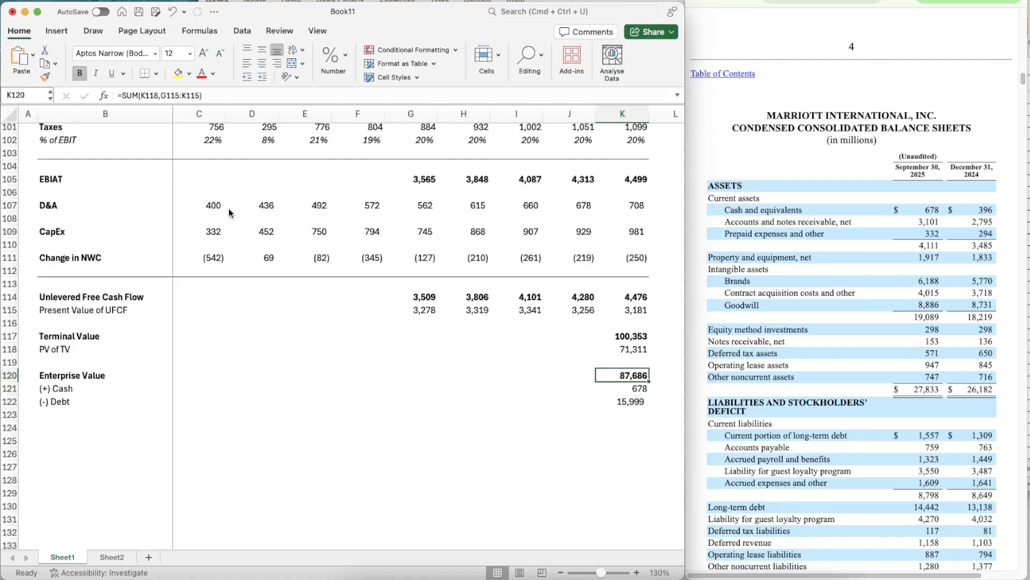
{"action": "key", "text": "cmd+1"}
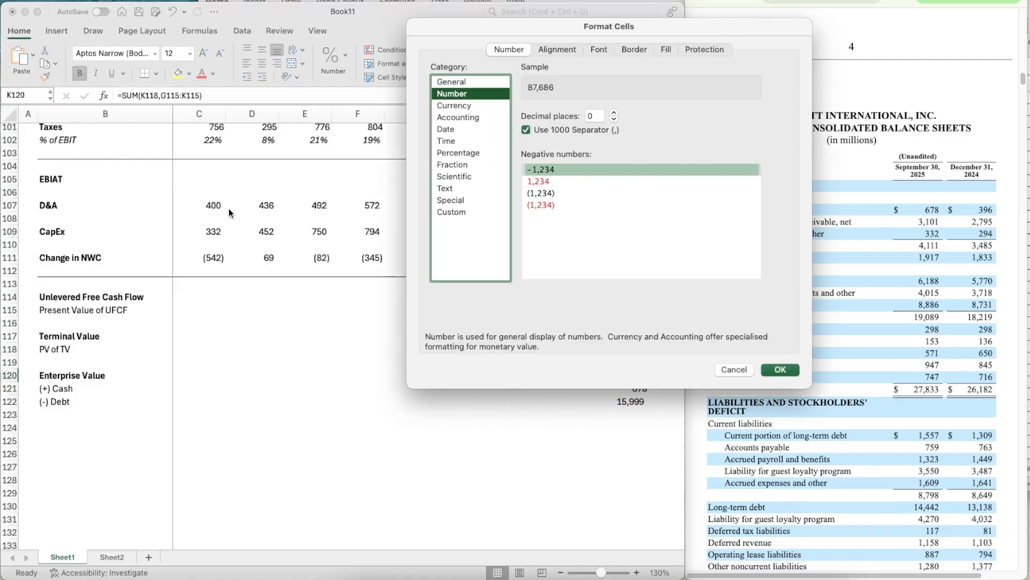
{"action": "left_click", "coordinate": [572, 193]}
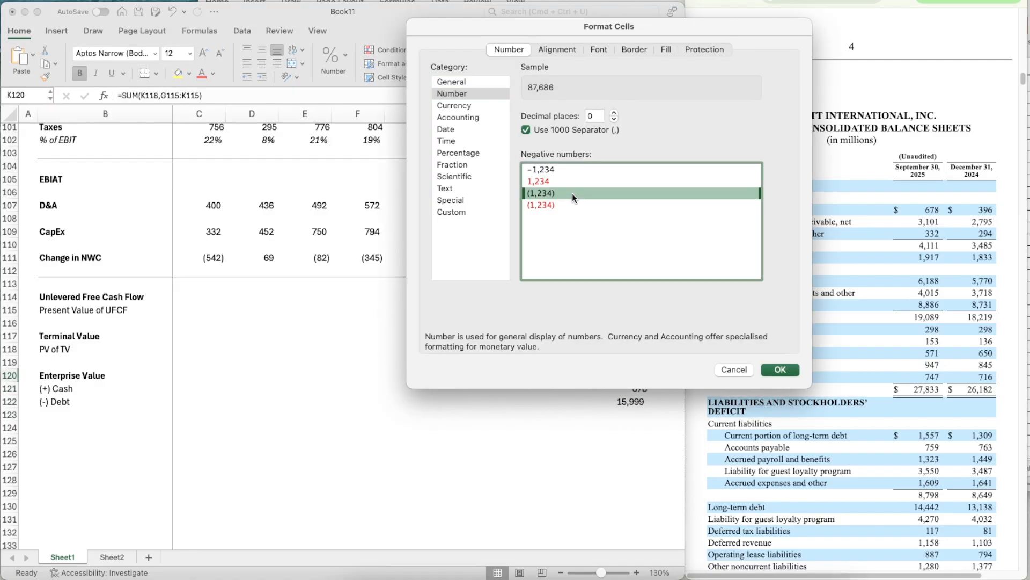
{"action": "left_click", "coordinate": [779, 369]}
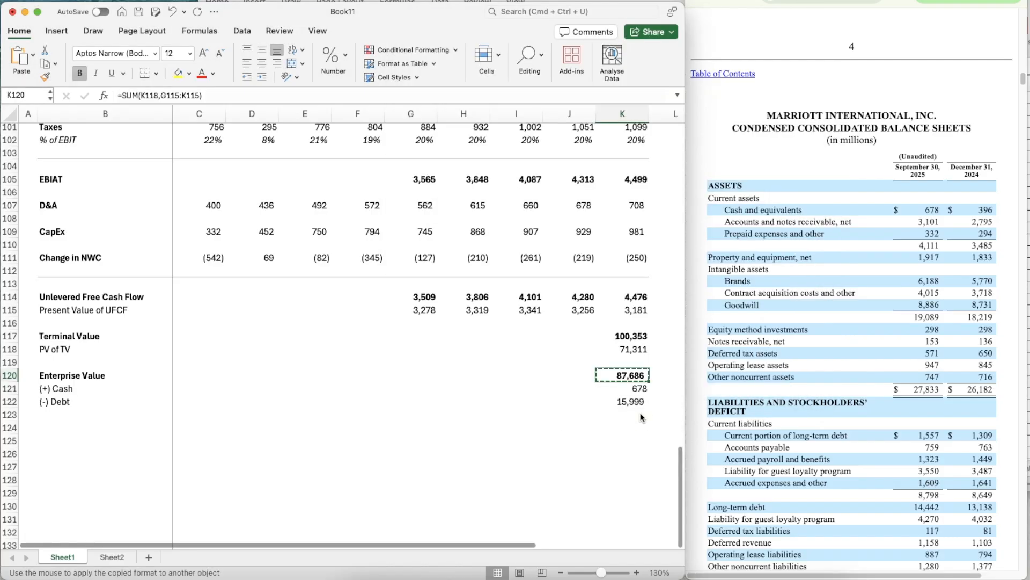
{"action": "key", "text": "Return"}
{"action": "key", "text": "super+b"}
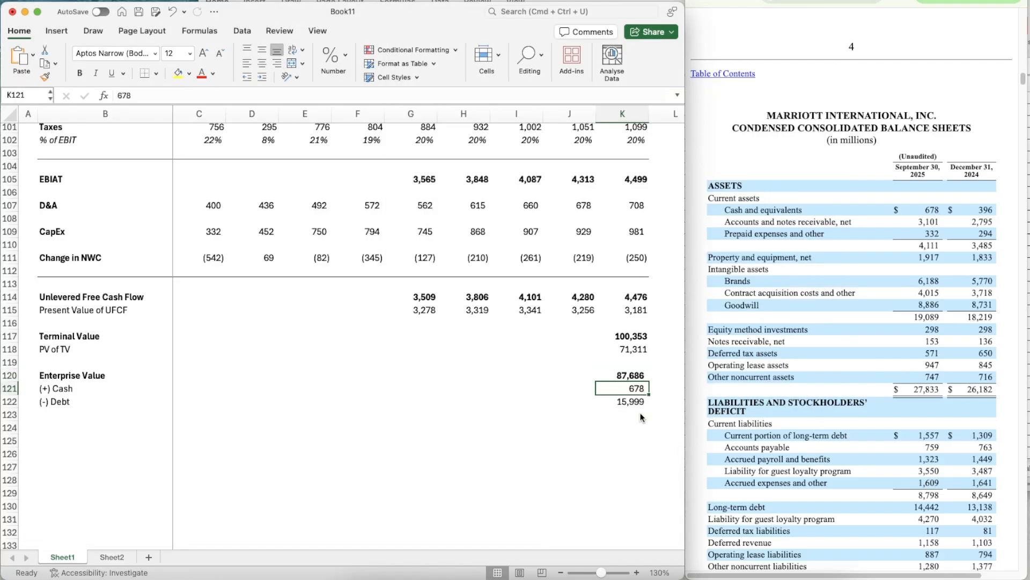
- Copy K120's format to the Terminal Value in K117 and the PV of TV in K118, leaving K118 non-bold
{"action": "key", "text": "Up"}
{"action": "key", "text": "Up"}
{"action": "key", "text": "Up"}
{"action": "key", "text": "Down"}
{"action": "key", "text": "Down"}
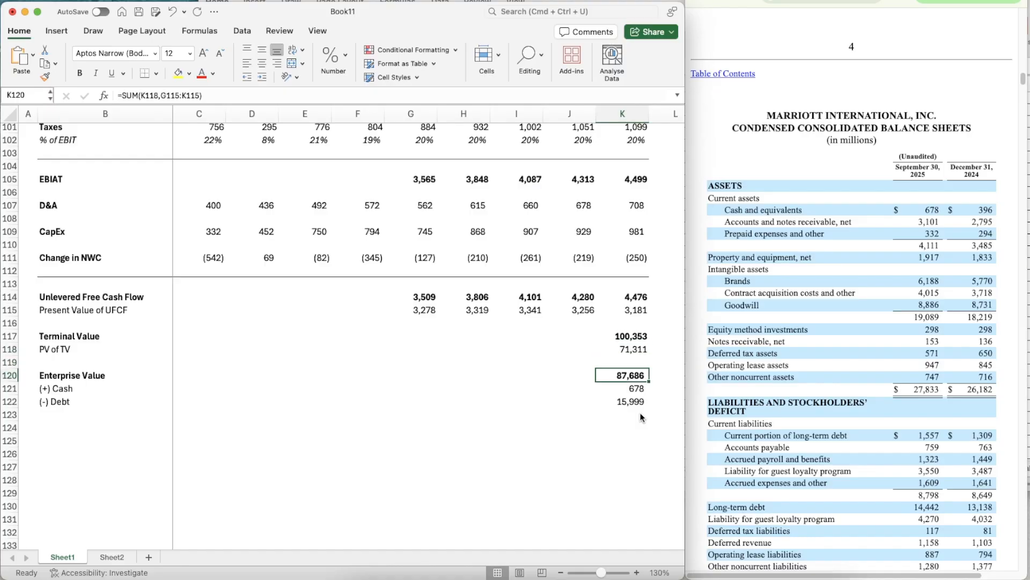
{"action": "key", "text": "super+shift+c"}
{"action": "left_click", "coordinate": [625, 337]}
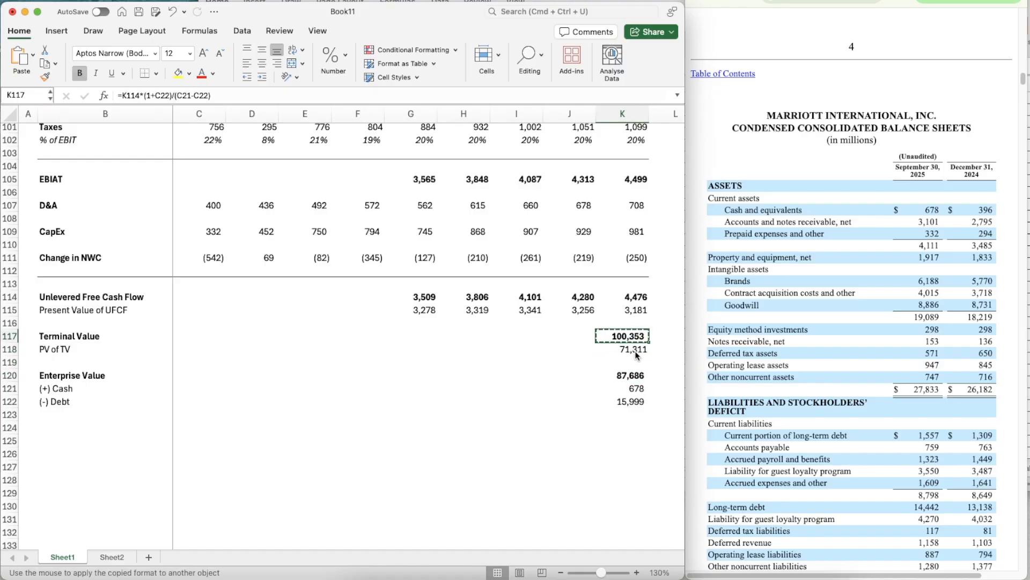
{"action": "left_click", "coordinate": [636, 351]}
{"action": "key", "text": "super+b"}
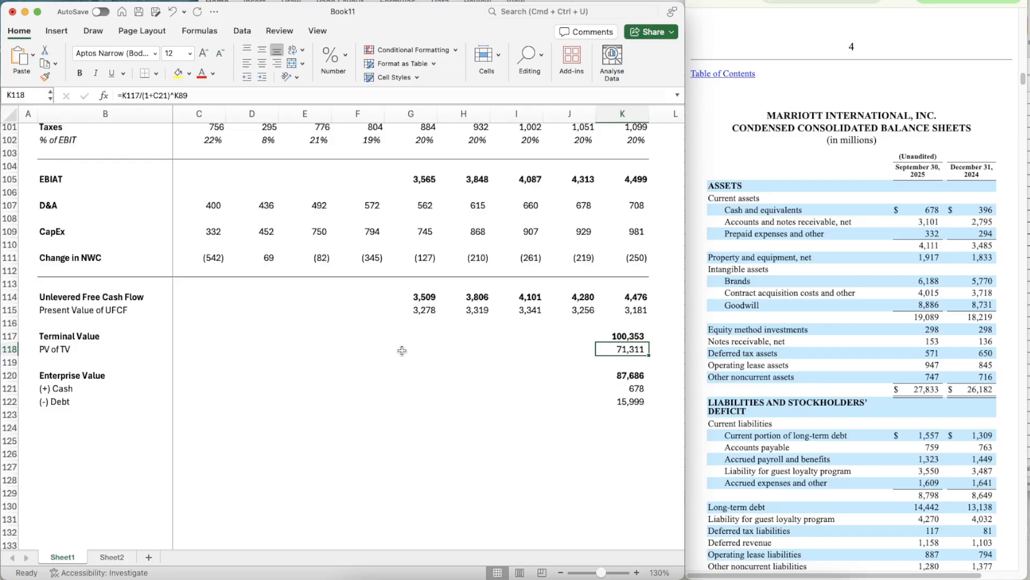
- Add the label "Equity Value" in bold in B124
{"action": "left_click", "coordinate": [498, 429]}
{"action": "left_click", "coordinate": [619, 430]}
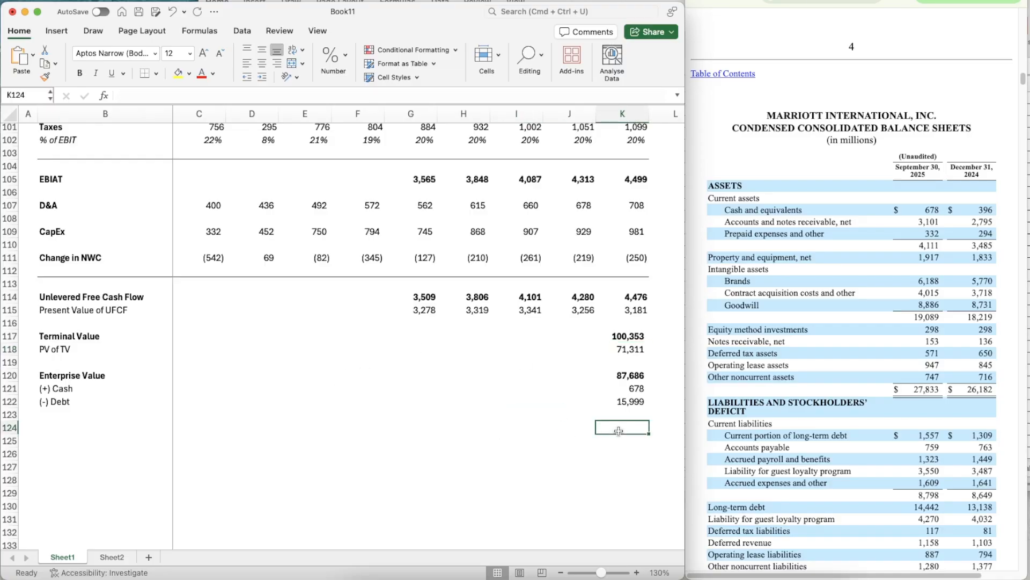
{"action": "key", "text": "Left"}
{"action": "key", "text": "Left"}
{"action": "key", "text": "Left"}
{"action": "key", "text": "Left"}
{"action": "key", "text": "Left"}
{"action": "key", "text": "Left"}
{"action": "key", "text": "Left"}
{"action": "key", "text": "Left"}
{"action": "key", "text": "Left"}
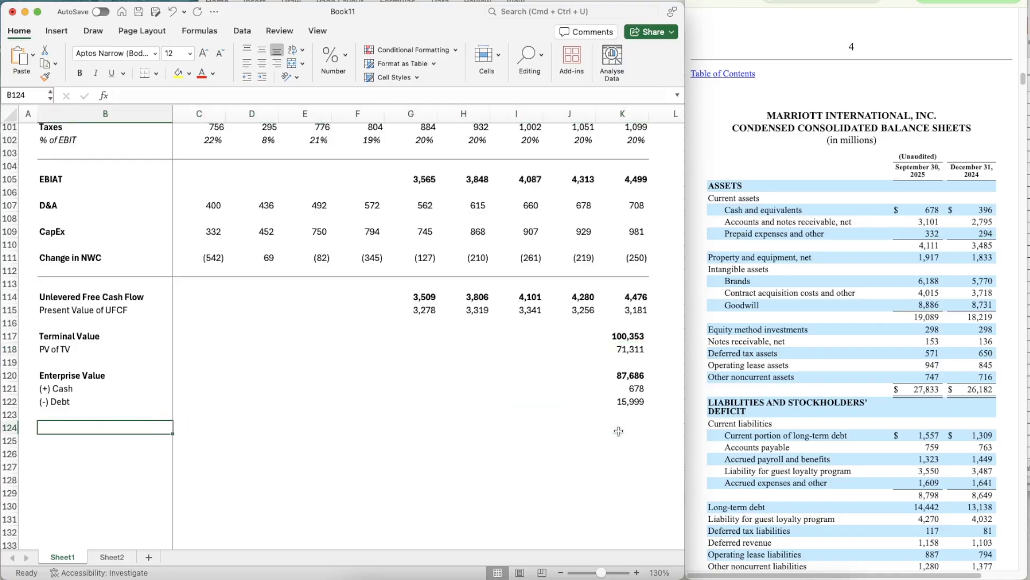
{"action": "type", "text": "Equity Value"}
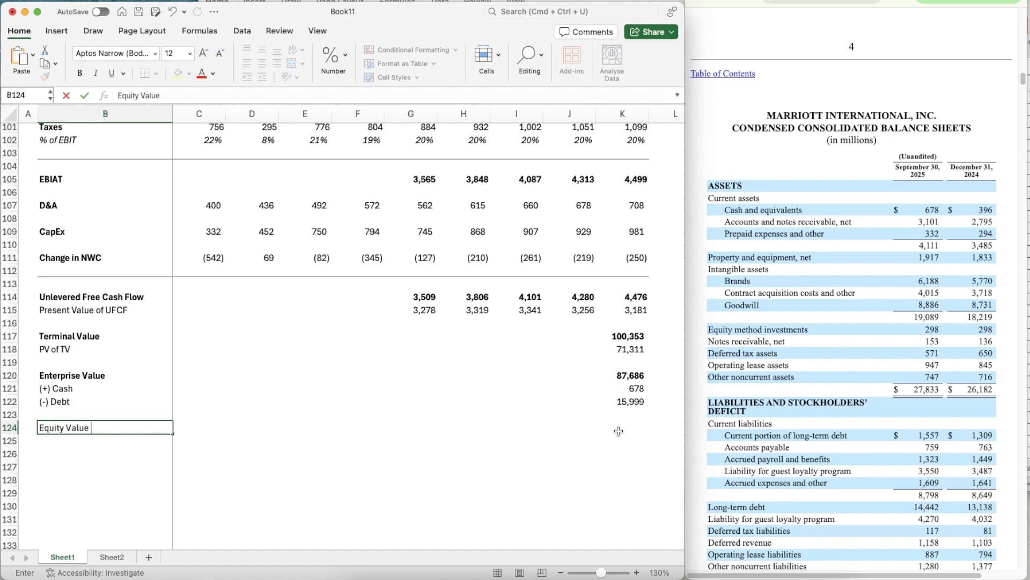
{"action": "key", "text": "Return"}
{"action": "key", "text": "Up"}
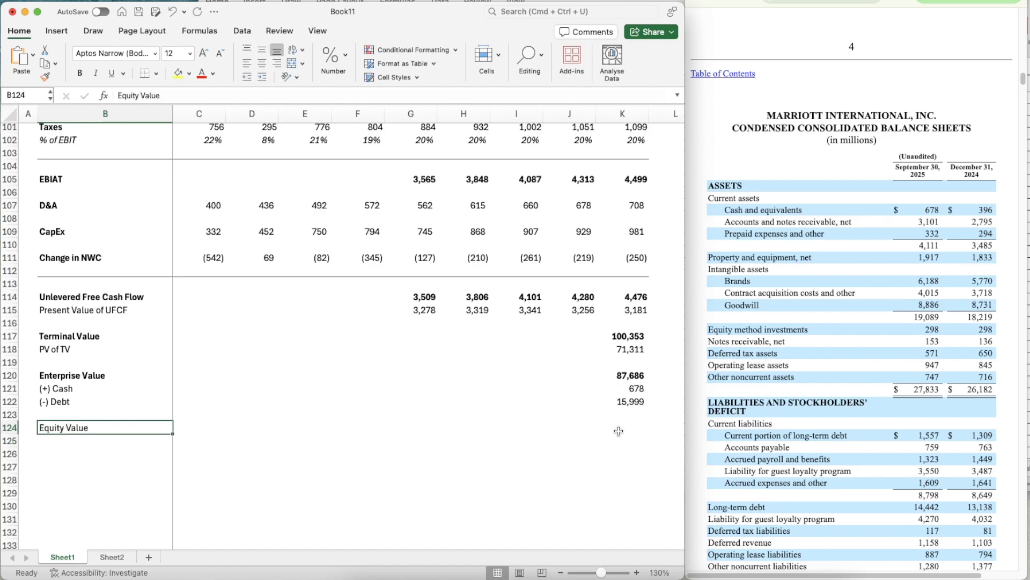
{"action": "key", "text": "super+b"}
- Calculate the Equity Value in K124 with =K120+K121-K122
{"action": "key", "text": "Right"}
{"action": "key", "text": "Right"}
{"action": "key", "text": "Right"}
{"action": "key", "text": "Right"}
{"action": "key", "text": "Right"}
{"action": "key", "text": "Right"}
{"action": "key", "text": "Right"}
{"action": "left_click", "coordinate": [618, 430]}
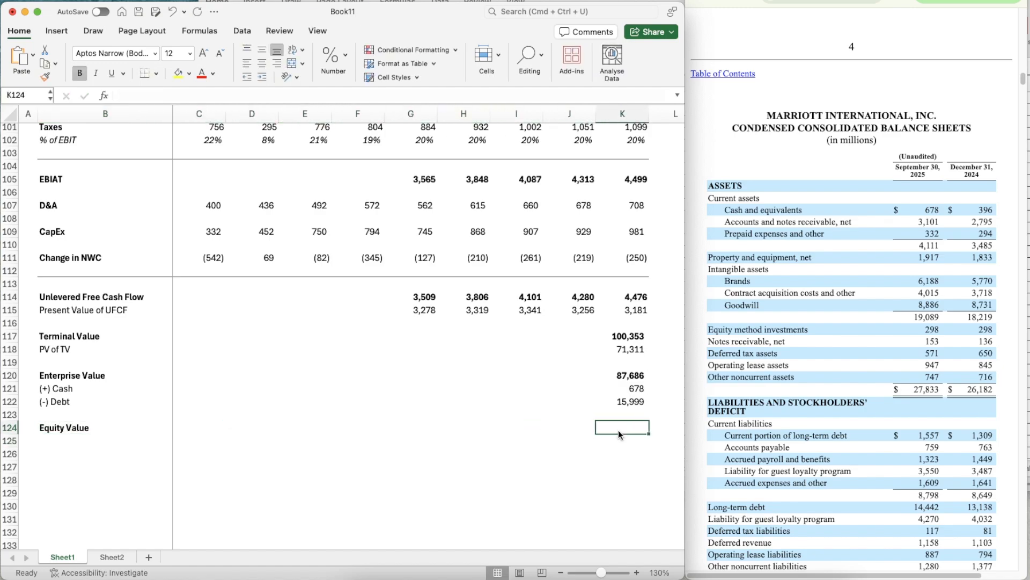
{"action": "scroll", "coordinate": [612, 429], "scroll_direction": "down", "scroll_amount": 3}
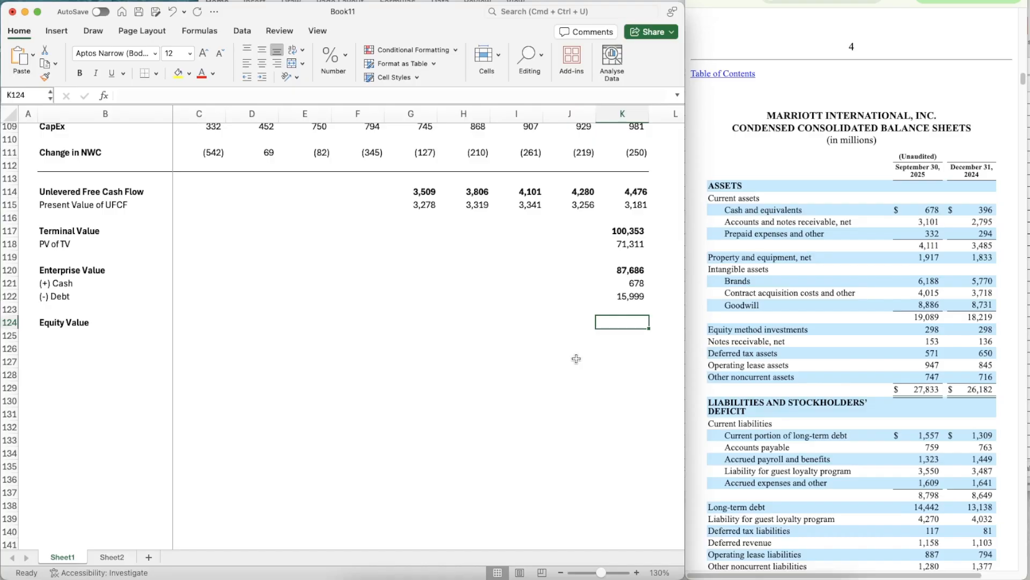
{"action": "type", "text": "="}
{"action": "key", "text": "Up"}
{"action": "key", "text": "Up"}
{"action": "key", "text": "Up"}
{"action": "key", "text": "Up"}
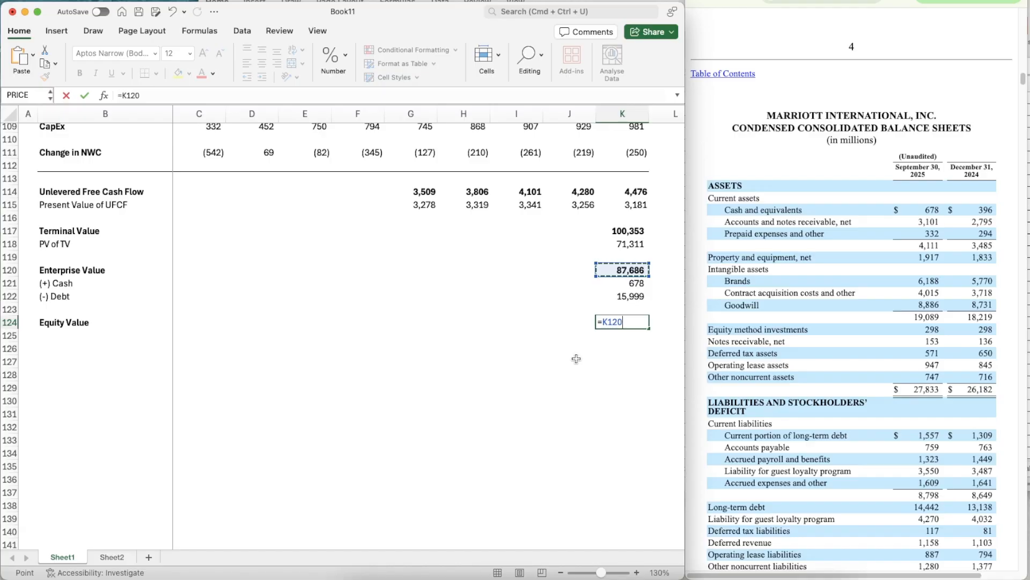
{"action": "type", "text": "+"}
{"action": "key", "text": "Up"}
{"action": "key", "text": "Up"}
{"action": "key", "text": "Up"}
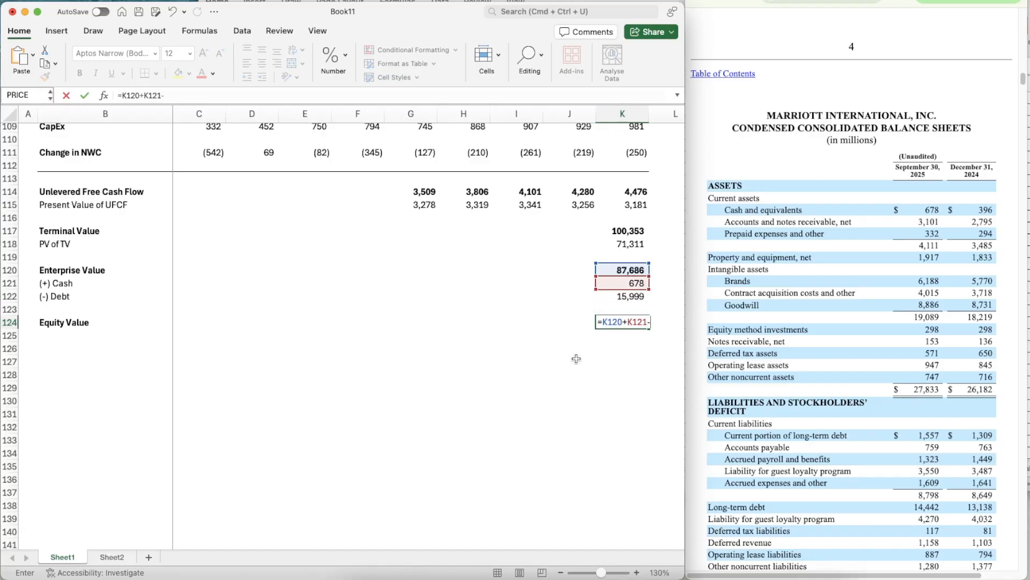
{"action": "type", "text": "-"}
{"action": "key", "text": "Up"}
{"action": "key", "text": "Up"}
{"action": "key", "text": "Return"}
- Make the Equity Value figure in K124 bold
{"action": "key", "text": "Up"}
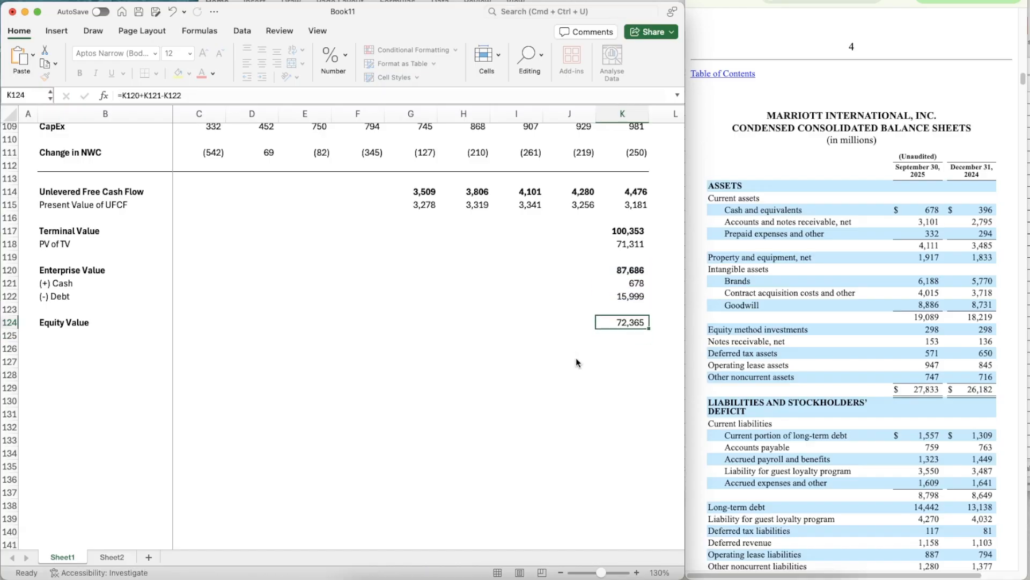
{"action": "key", "text": "Down"}
{"action": "key", "text": "Down"}
{"action": "key", "text": "Left"}
{"action": "key", "text": "Left"}
{"action": "key", "text": "Left"}
{"action": "key", "text": "Left"}
{"action": "key", "text": "Left"}
{"action": "key", "text": "Left"}
{"action": "key", "text": "Left"}
{"action": "key", "text": "Left"}
{"action": "key", "text": "Left"}
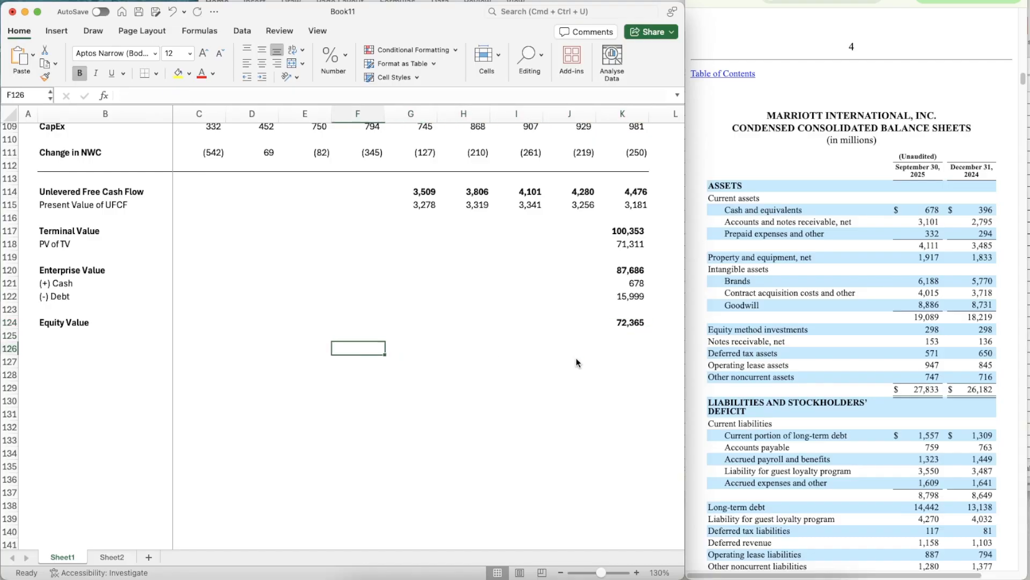
- Add the labels "Diluted Shares Outstanding" in B125 and "Implied Share Price" in B126
{"action": "key", "text": "Up"}
{"action": "type", "text": "Dil"}
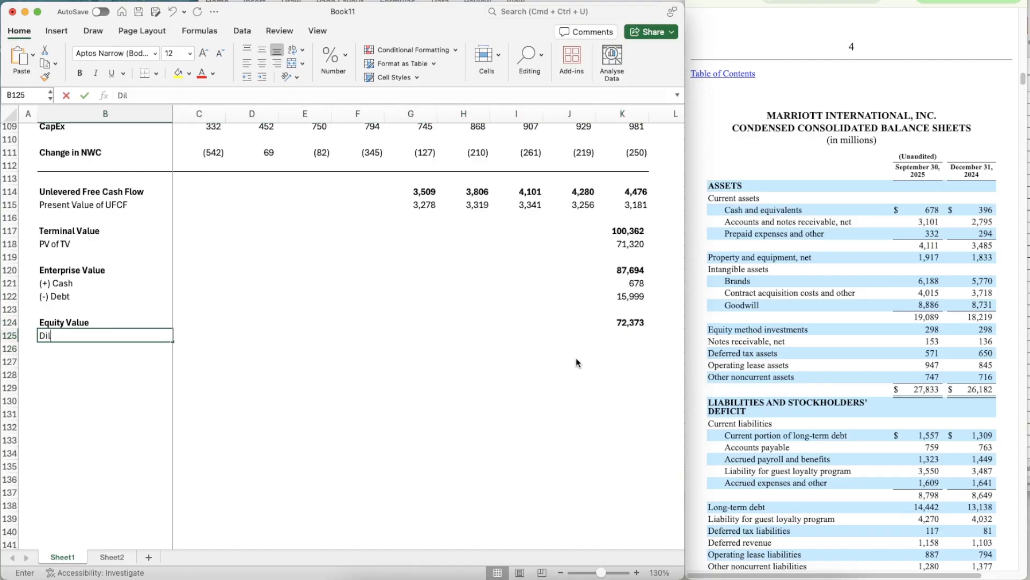
{"action": "type", "text": "uted Shares O"}
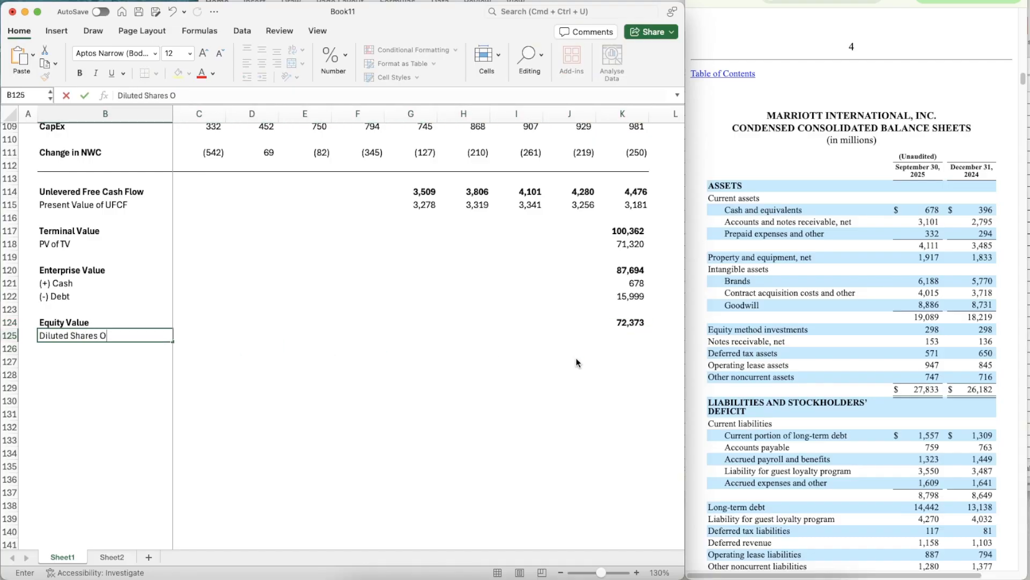
{"action": "type", "text": "utstanding"}
{"action": "key", "text": "Return"}
{"action": "type", "text": "Implied "}
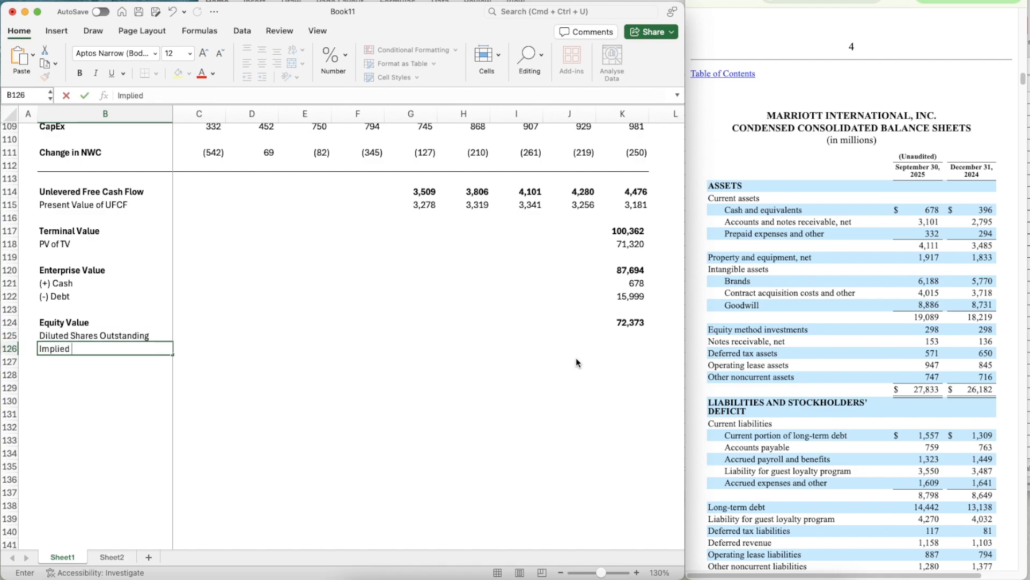
{"action": "type", "text": "Share Pric"}
{"action": "key", "text": "Return"}
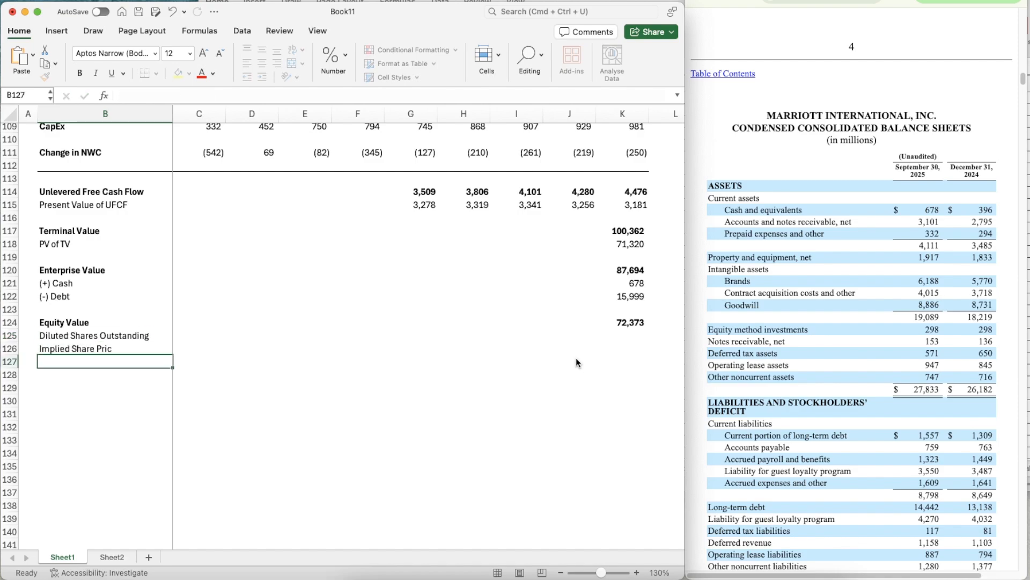
{"action": "key", "text": "Up"}
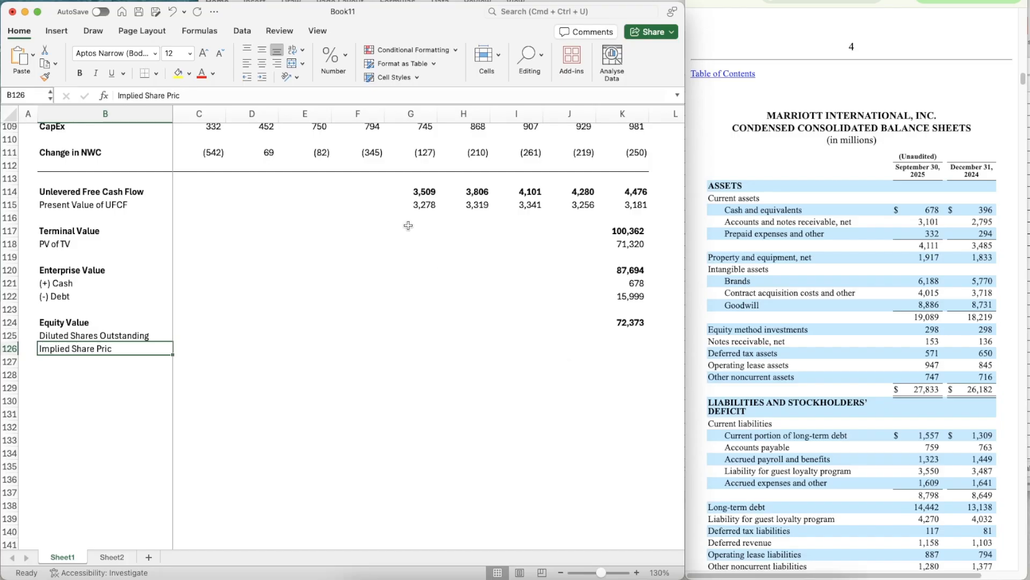
{"action": "key", "text": "F2"}
{"action": "type", "text": "e"}
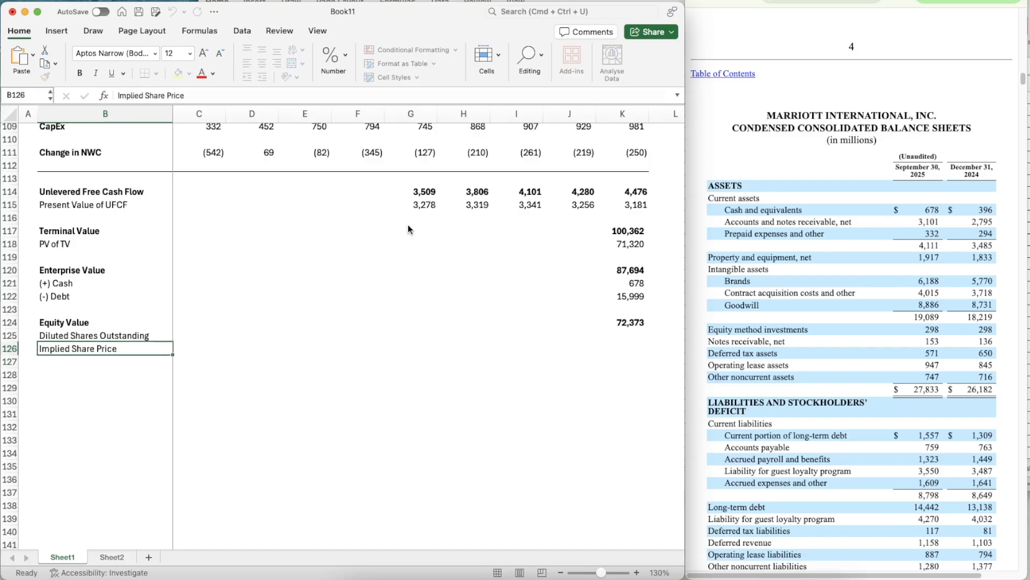
{"action": "key", "text": "Return"}
- Make the labels in B125 and B126 bold
{"action": "key", "text": "Up"}
{"action": "key", "text": "shift+Up"}
{"action": "key", "text": "super+b"}
- Examine the 10-Q's cover page and income statement for share count, net income and diluted earnings per share figures
{"action": "key", "text": "Right"}
{"action": "key", "text": "Right"}
{"action": "key", "text": "Right"}
{"action": "key", "text": "Right"}
{"action": "key", "text": "Right"}
{"action": "key", "text": "Right"}
{"action": "key", "text": "Right"}
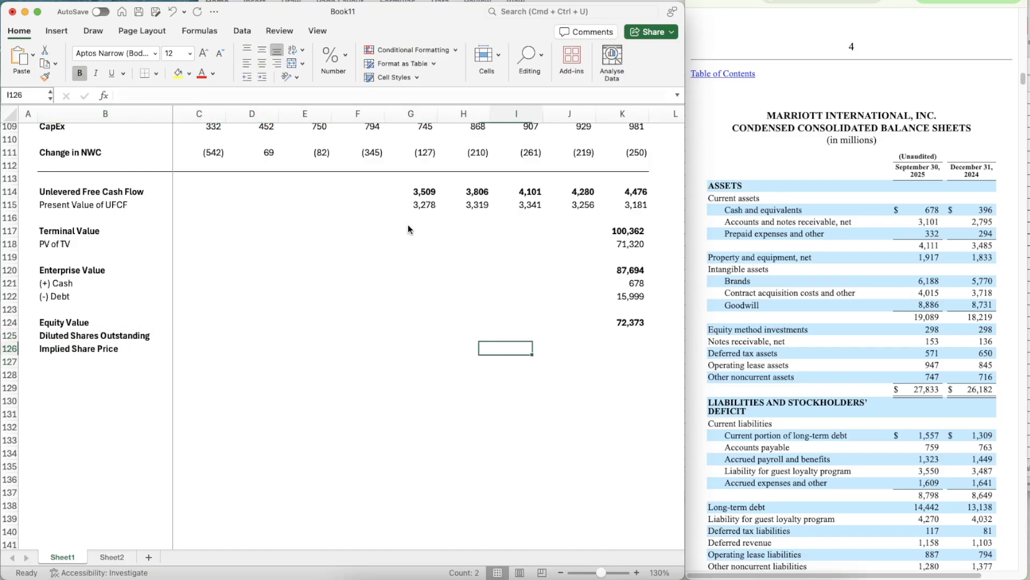
{"action": "key", "text": "Right"}
{"action": "key", "text": "Up"}
{"action": "key", "text": "Right"}
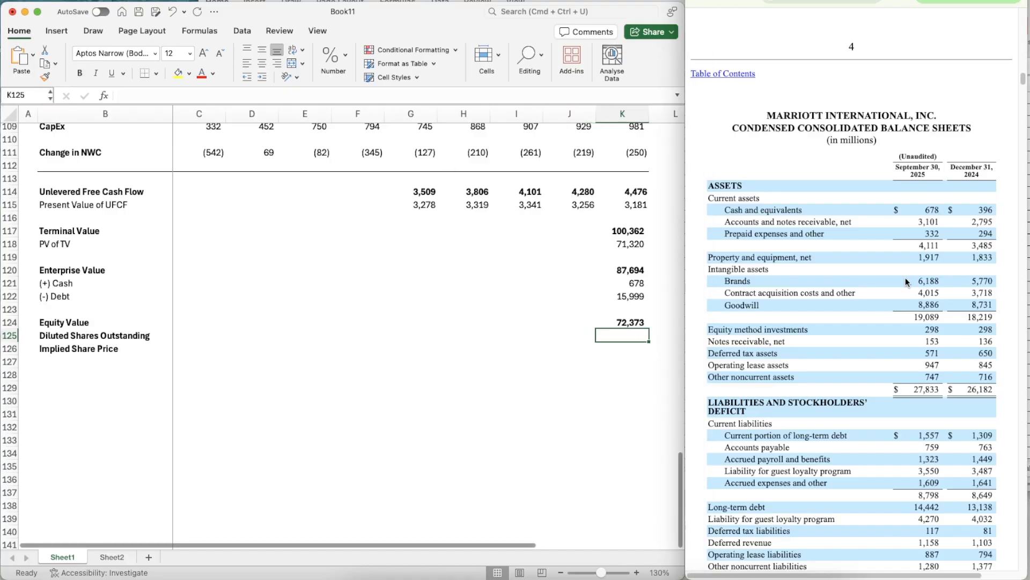
{"action": "left_click", "coordinate": [906, 281]}
{"action": "scroll", "coordinate": [906, 281], "scroll_direction": "up", "scroll_amount": 15}
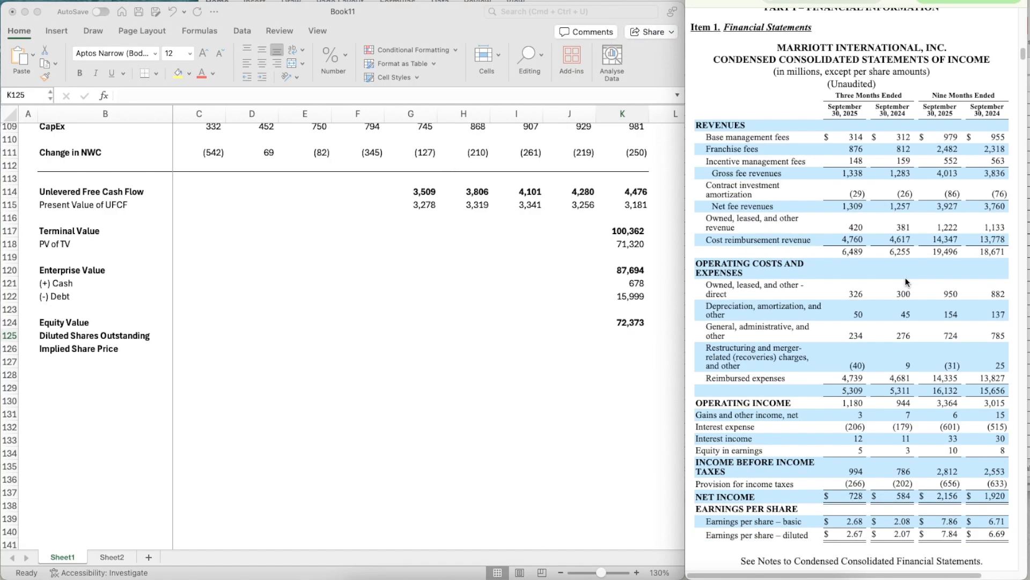
{"action": "scroll", "coordinate": [906, 280], "scroll_direction": "up", "scroll_amount": 2}
{"action": "scroll", "coordinate": [906, 280], "scroll_direction": "down", "scroll_amount": 5}
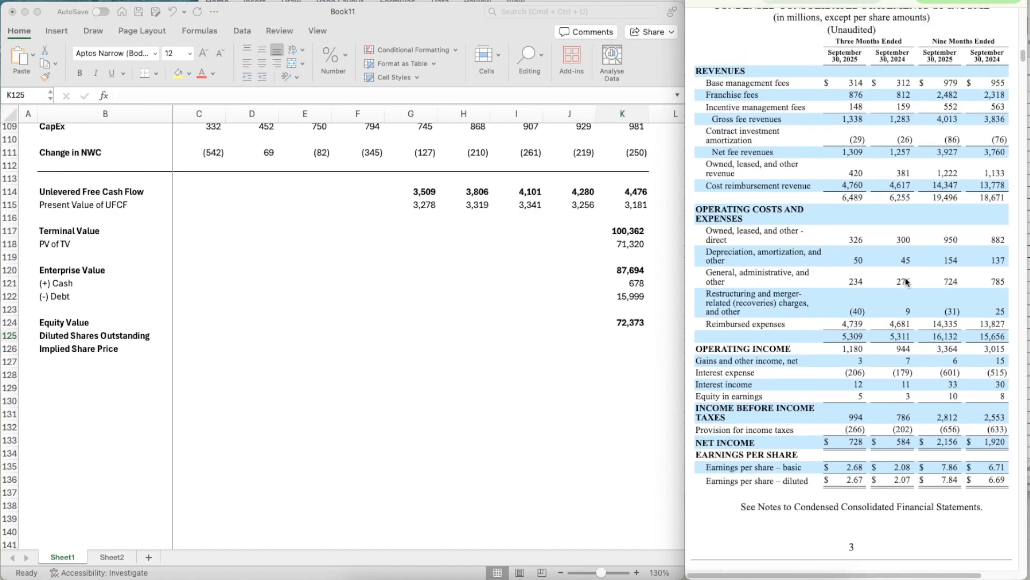
{"action": "scroll", "coordinate": [905, 281], "scroll_direction": "up", "scroll_amount": 2}
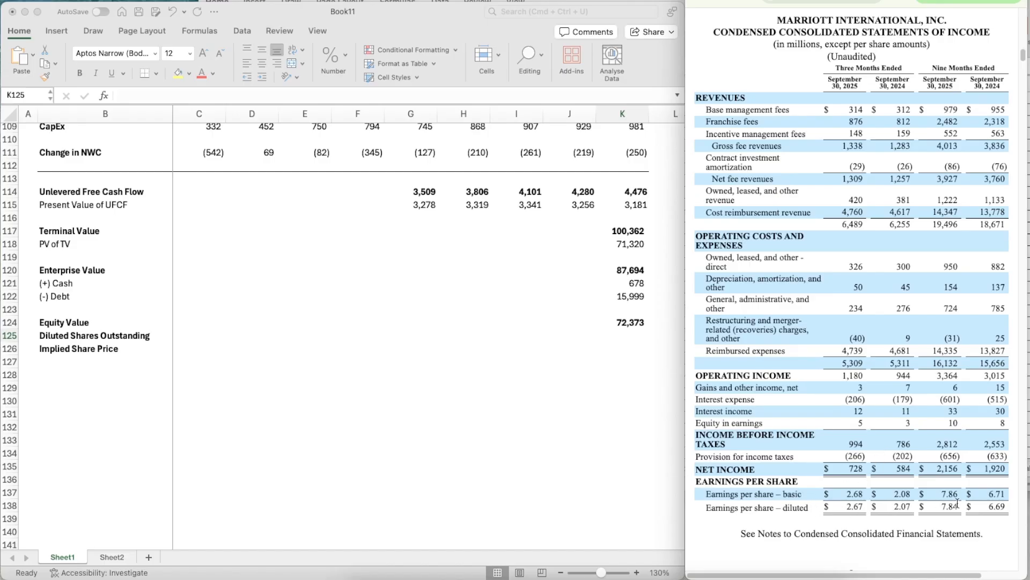
{"action": "scroll", "coordinate": [917, 429], "scroll_direction": "up", "scroll_amount": 10}
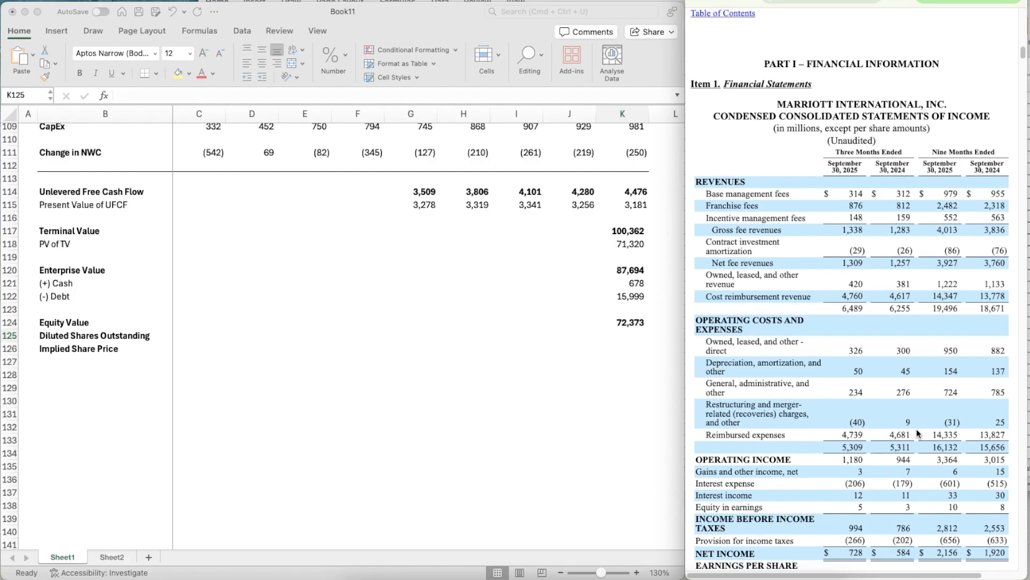
{"action": "scroll", "coordinate": [916, 432], "scroll_direction": "down", "scroll_amount": 10}
{"action": "scroll", "coordinate": [917, 433], "scroll_direction": "up", "scroll_amount": 20}
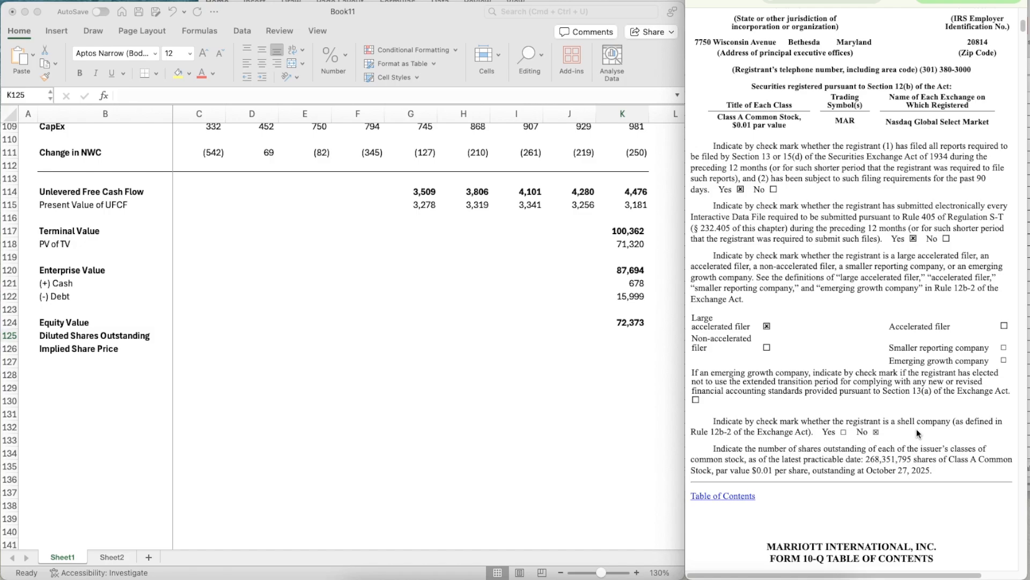
{"action": "scroll", "coordinate": [917, 433], "scroll_direction": "up", "scroll_amount": 13}
{"action": "scroll", "coordinate": [916, 433], "scroll_direction": "down", "scroll_amount": 20}
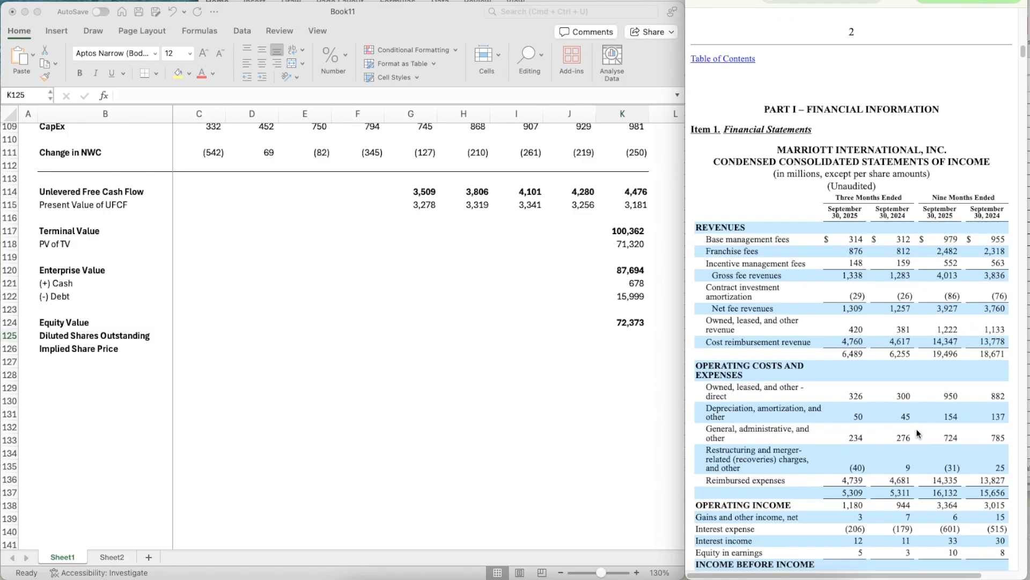
{"action": "scroll", "coordinate": [917, 433], "scroll_direction": "down", "scroll_amount": 6}
{"action": "scroll", "coordinate": [916, 433], "scroll_direction": "up", "scroll_amount": 2}
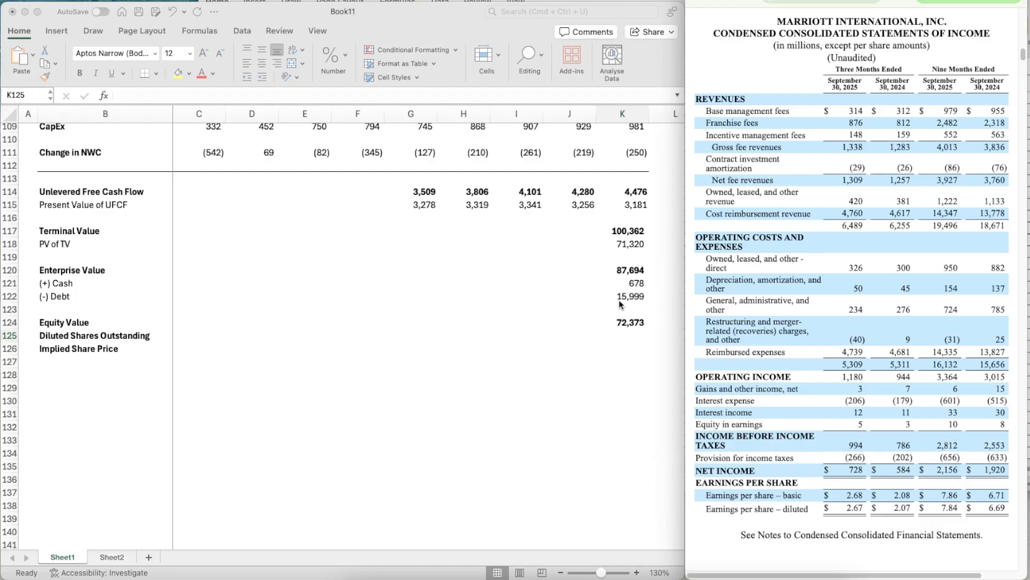
- Try to calculate the diluted shares outstanding in K125 with =7.84*2156, and clear the cell
{"action": "left_click", "coordinate": [625, 335]}
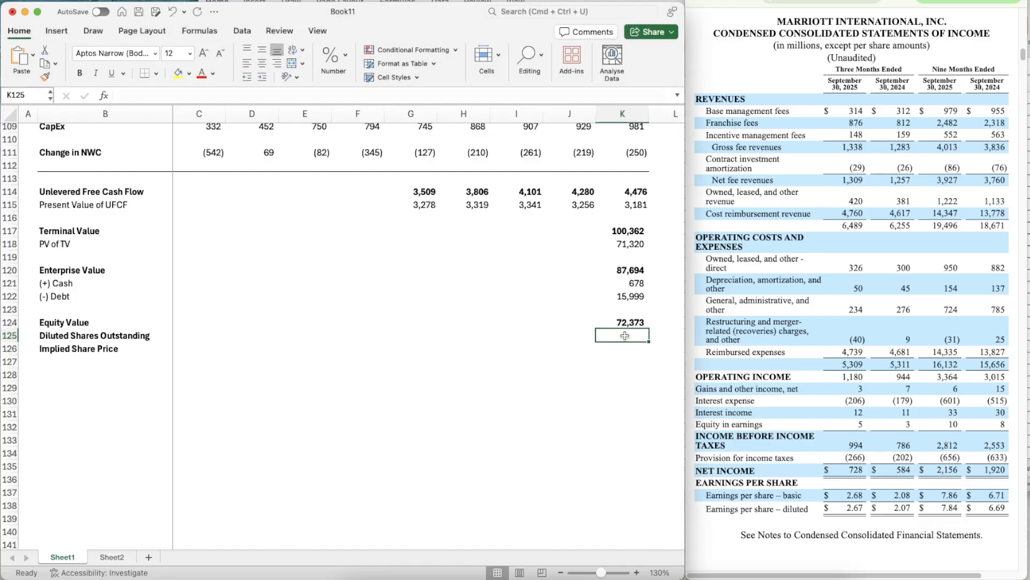
{"action": "type", "text": "=7."}
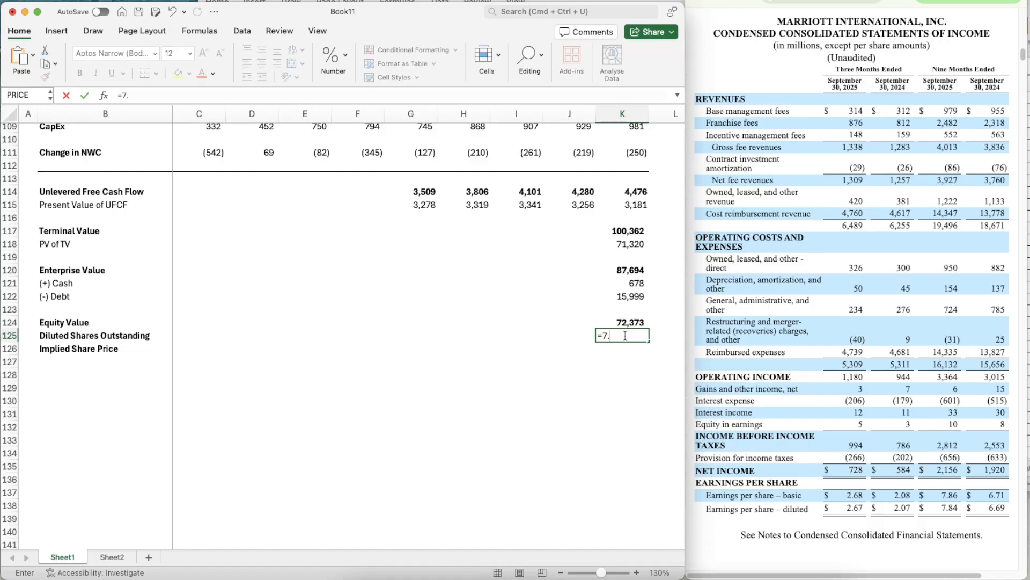
{"action": "type", "text": "84*"}
{"action": "type", "text": "2156"}
{"action": "key", "text": "Return"}
{"action": "key", "text": "Up"}
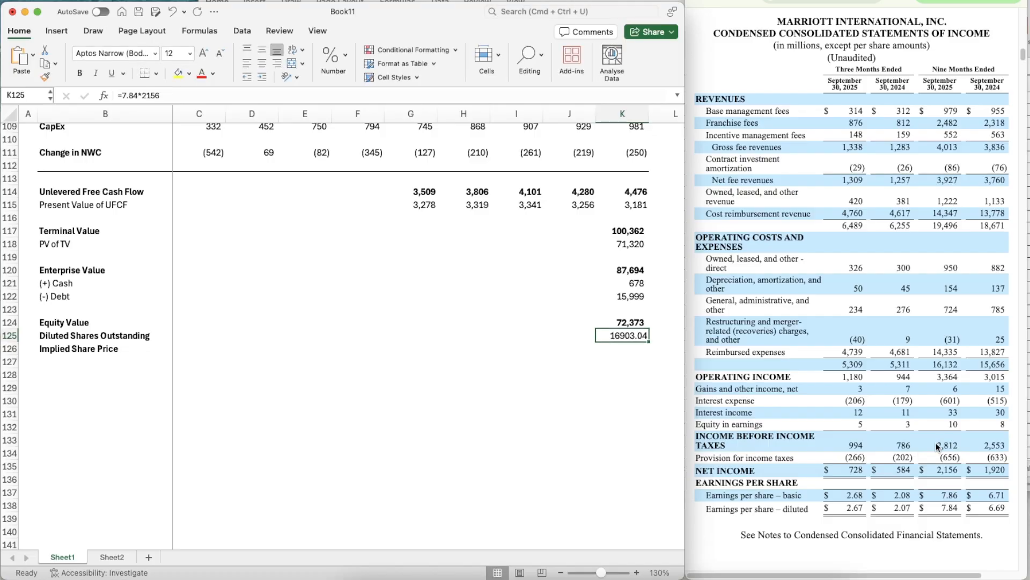
{"action": "scroll", "coordinate": [1005, 315], "scroll_direction": "up", "scroll_amount": 8}
{"action": "scroll", "coordinate": [1005, 314], "scroll_direction": "up", "scroll_amount": 15}
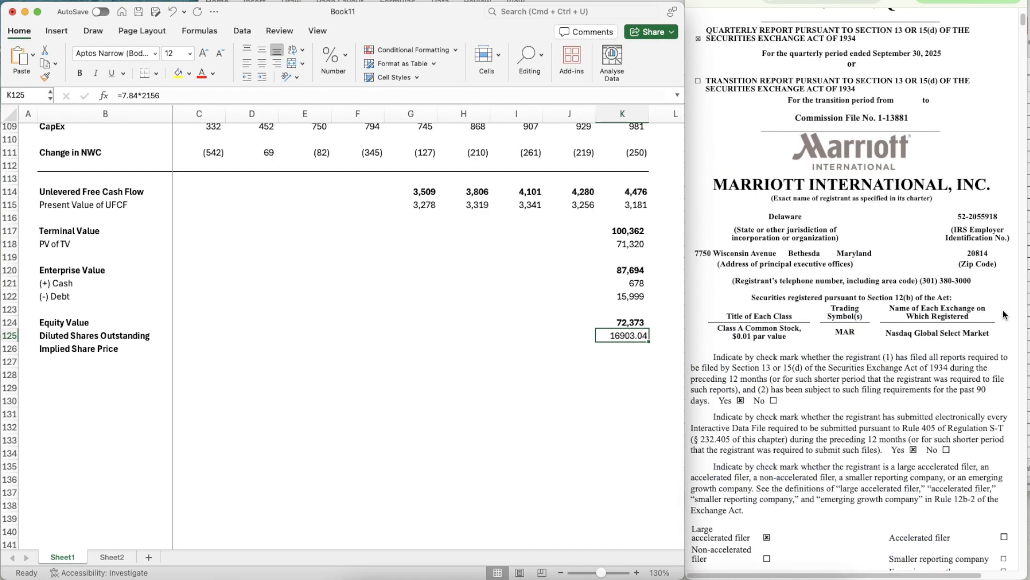
{"action": "scroll", "coordinate": [1005, 315], "scroll_direction": "down", "scroll_amount": 3}
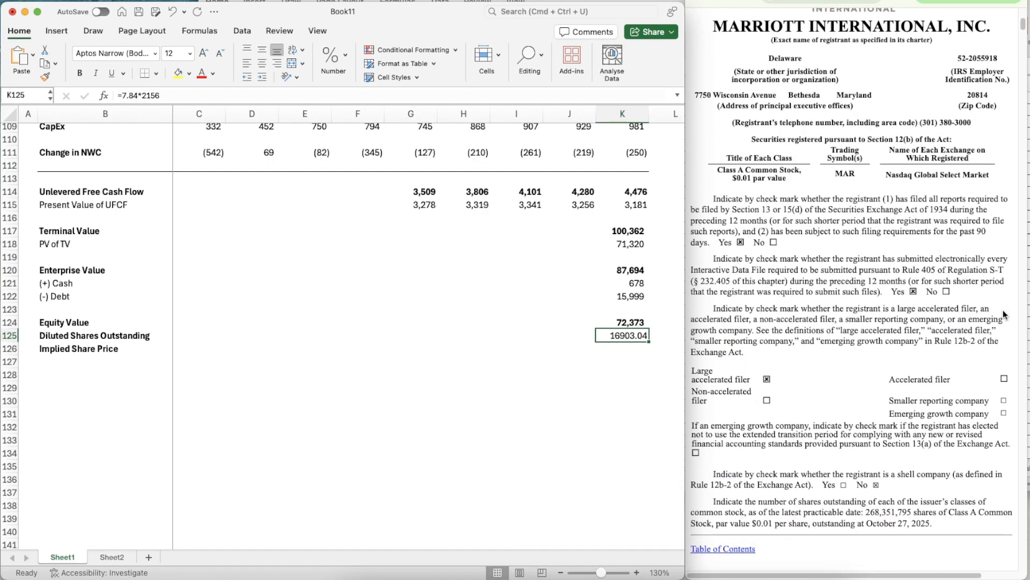
{"action": "key", "text": "Delete"}
- Enter 275 as the diluted shares outstanding in K125, from the nine-month 2025 figure in the 10-Q's Note 3 earnings per share table
{"action": "scroll", "coordinate": [772, 406], "scroll_direction": "down", "scroll_amount": 20}
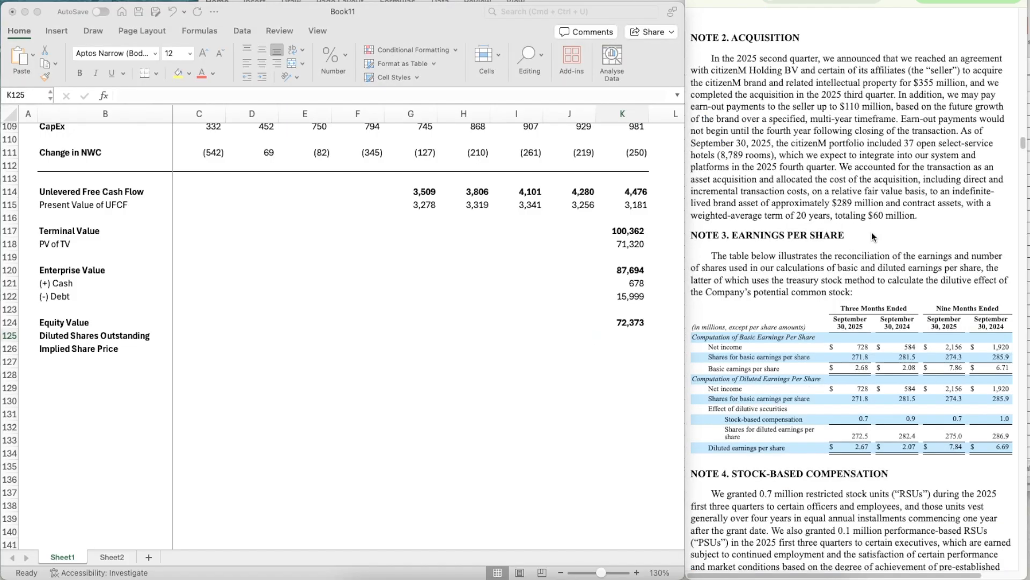
{"action": "scroll", "coordinate": [871, 233], "scroll_direction": "down", "scroll_amount": 2}
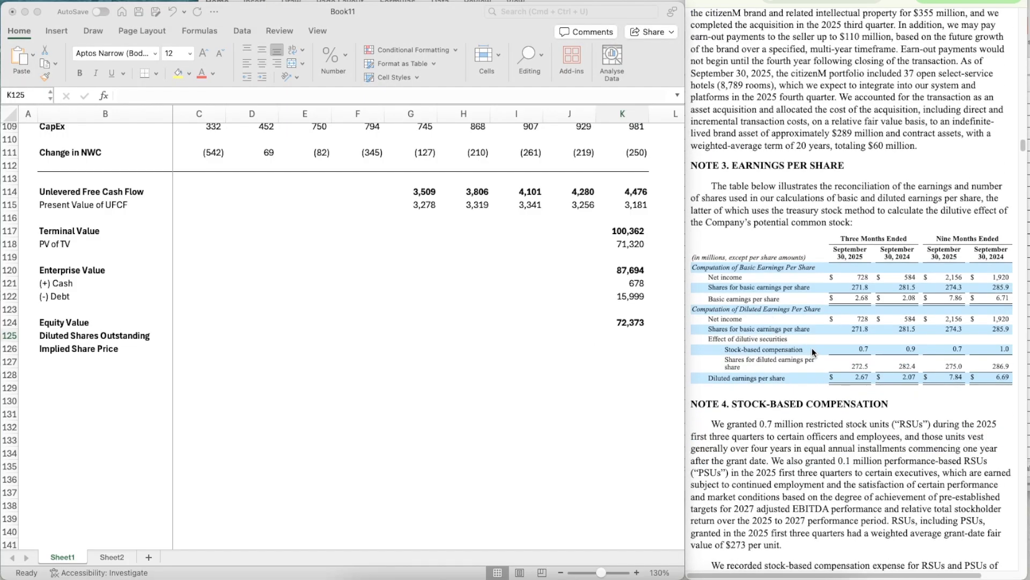
{"action": "scroll", "coordinate": [813, 348], "scroll_direction": "down", "scroll_amount": 5}
{"action": "scroll", "coordinate": [812, 347], "scroll_direction": "up", "scroll_amount": 5}
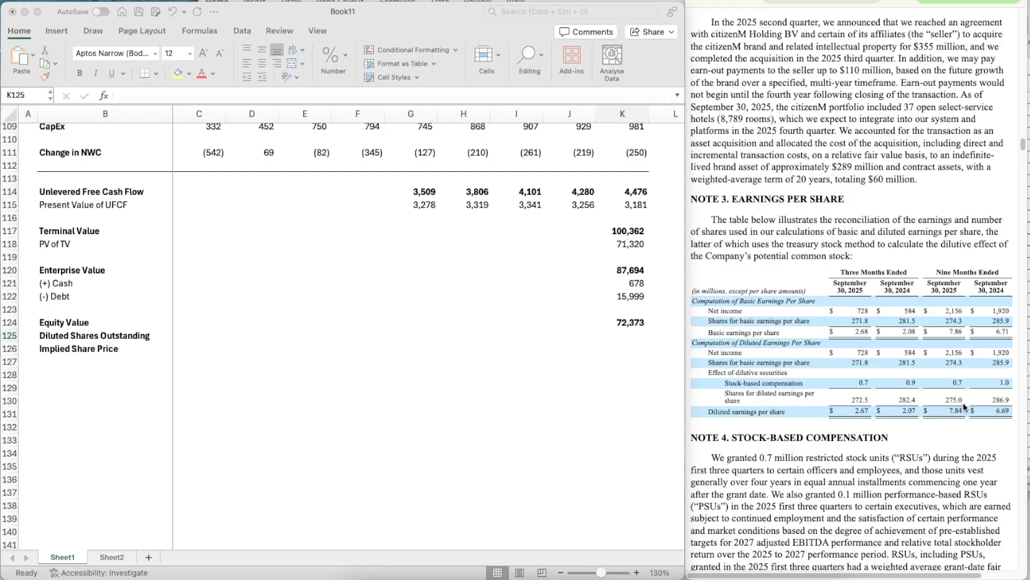
{"action": "left_click", "coordinate": [615, 331]}
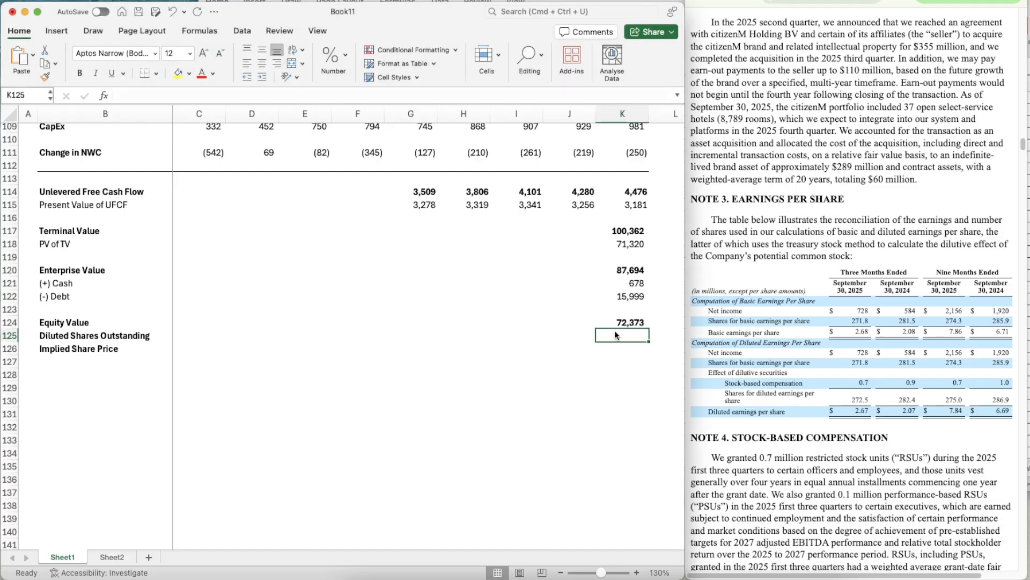
{"action": "type", "text": "275"}
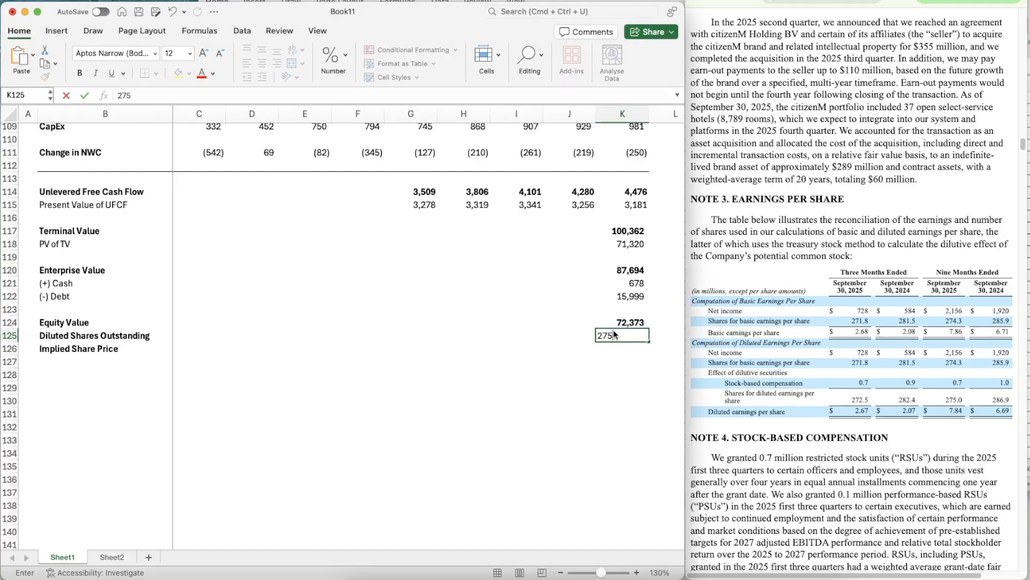
{"action": "key", "text": "Return"}
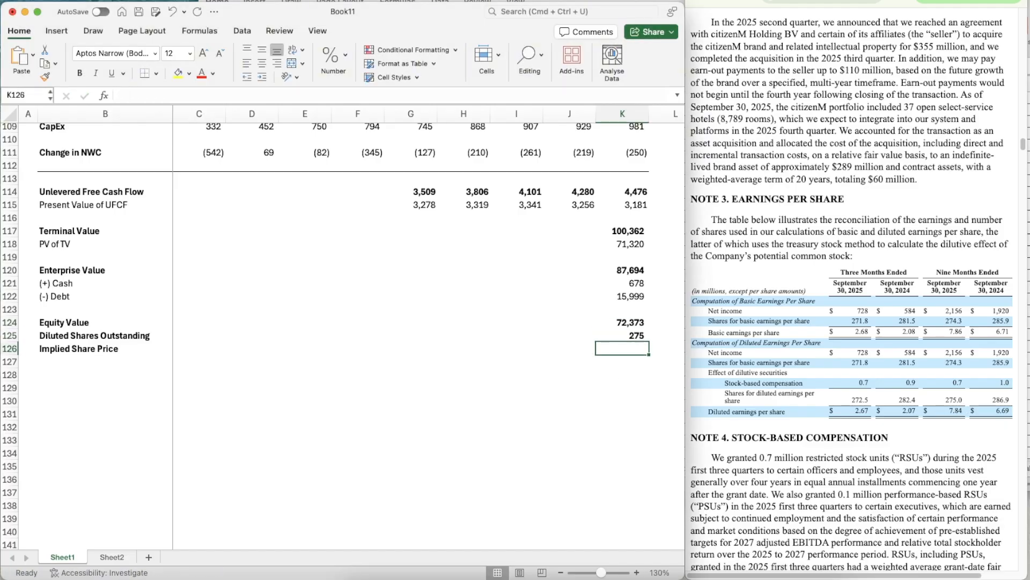
- Calculate the Implied Share Price in K126 with =K124/K125
{"action": "type", "text": "="}
{"action": "key", "text": "Up"}
{"action": "key", "text": "Up"}
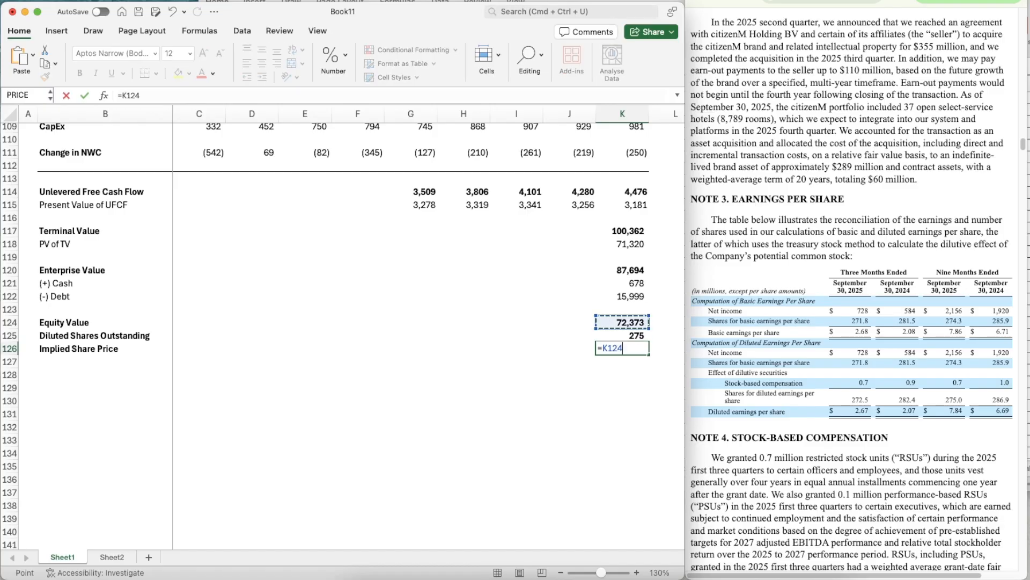
{"action": "type", "text": "/"}
{"action": "key", "text": "Up"}
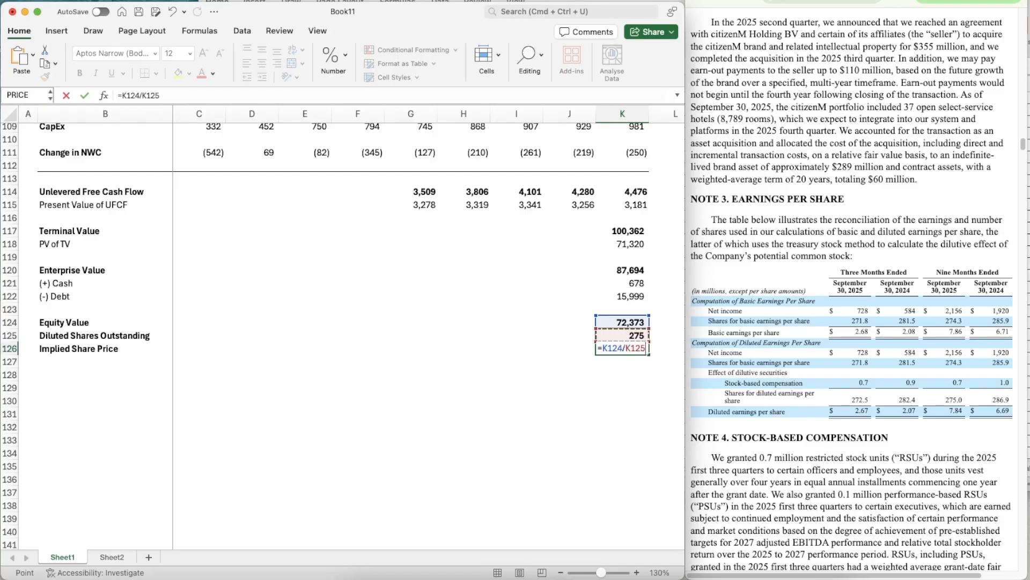
{"action": "key", "text": "Return"}
- Copy the format of K125 to the Implied Share Price in K126
{"action": "key", "text": "Up"}
{"action": "key", "text": "Up"}
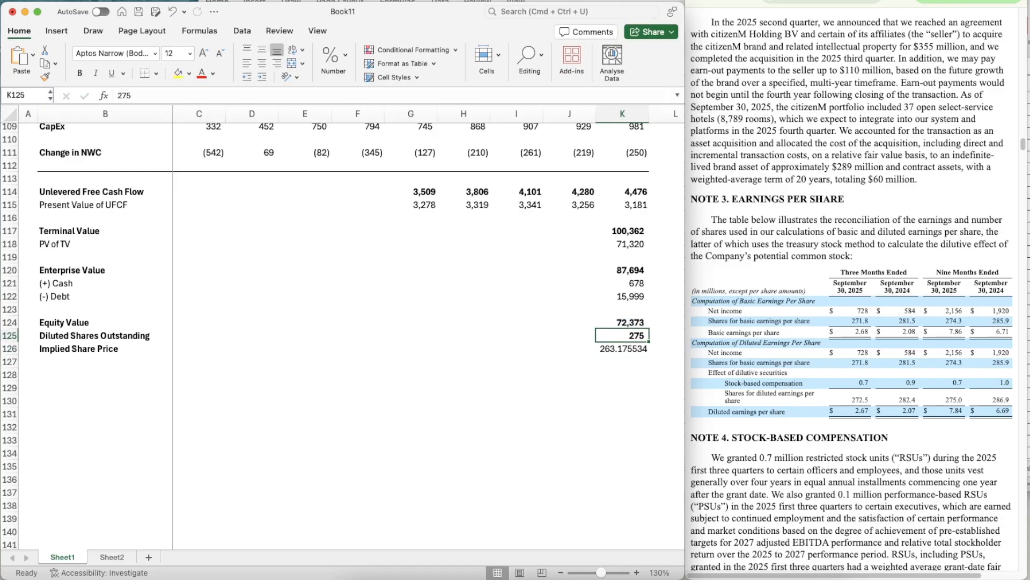
{"action": "key", "text": "super+shift+c"}
{"action": "key", "text": "Down"}
{"action": "key", "text": "super+shift+v"}
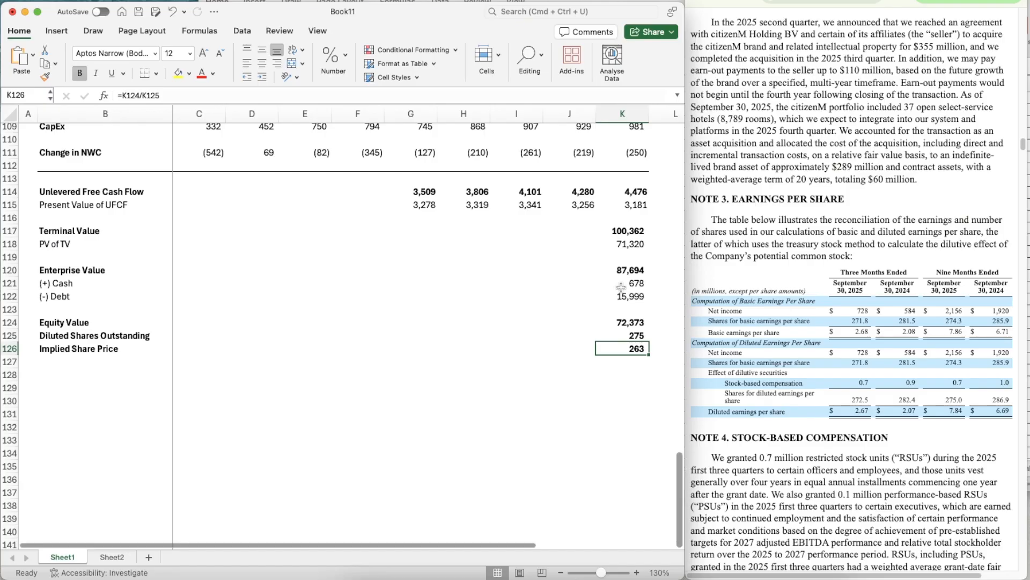
- Link the Implied price in G4 to the Implied Share Price with =K126
{"action": "scroll", "coordinate": [525, 281], "scroll_direction": "up", "scroll_amount": 9}
{"action": "scroll", "coordinate": [526, 281], "scroll_direction": "up", "scroll_amount": 20}
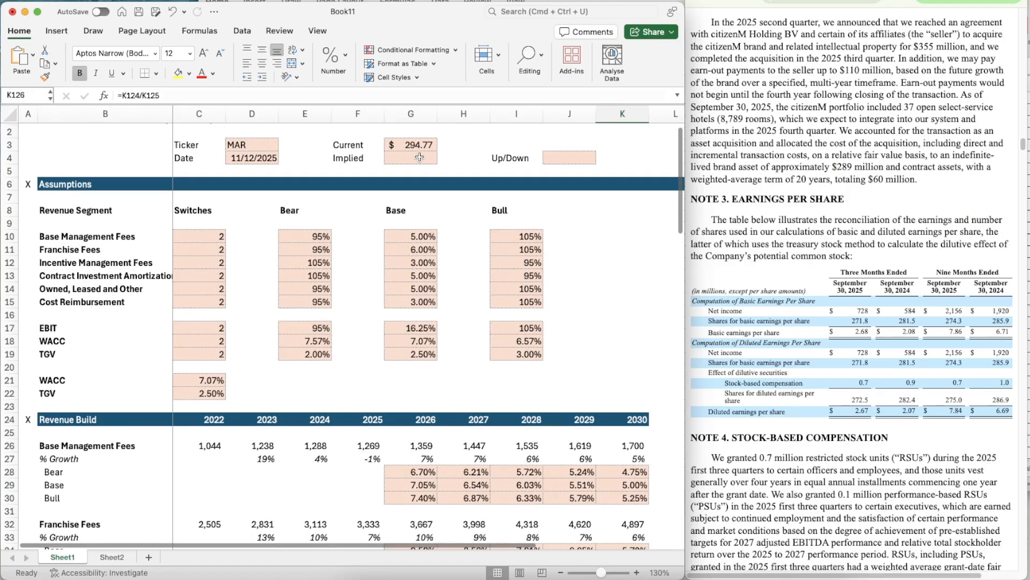
{"action": "left_click", "coordinate": [418, 158]}
{"action": "type", "text": "=K126"}
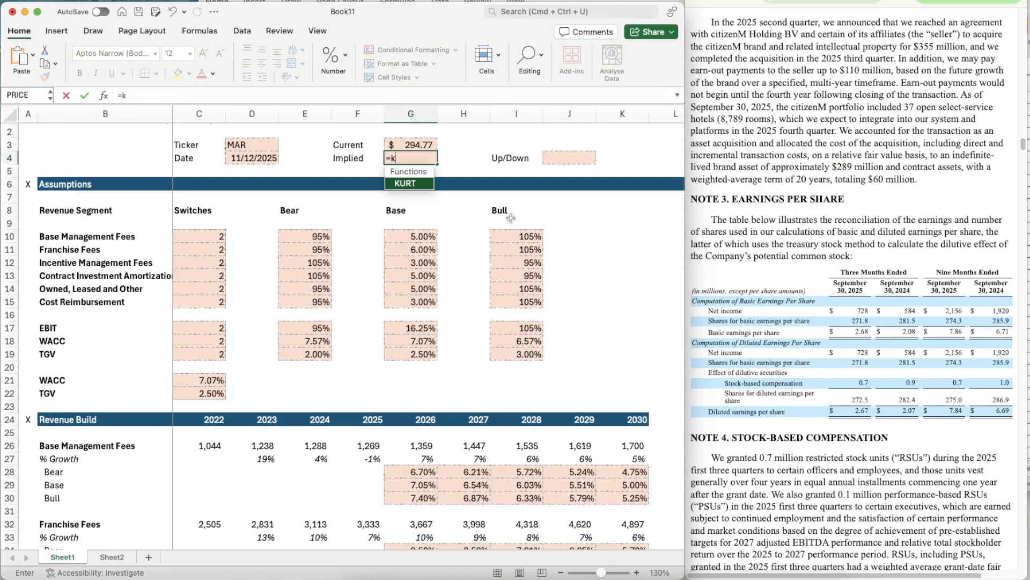
{"action": "key", "text": "Return"}
- Copy the currency format of the Current price in G3 to the Implied price in G4
{"action": "key", "text": "Up"}
{"action": "key", "text": "Up"}
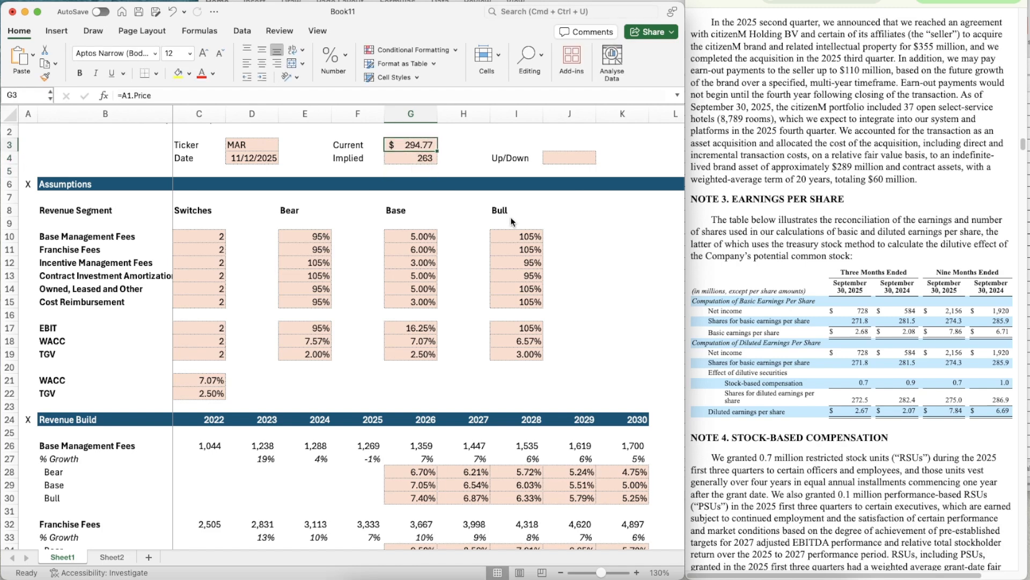
{"action": "key", "text": "super+shift+c"}
{"action": "key", "text": "Down"}
{"action": "key", "text": "super+shift+v"}
- Calculate the Up/Down in J4 with =G4/G3-1 and format it as a percentage
{"action": "key", "text": "Right"}
{"action": "key", "text": "Right"}
{"action": "key", "text": "Right"}
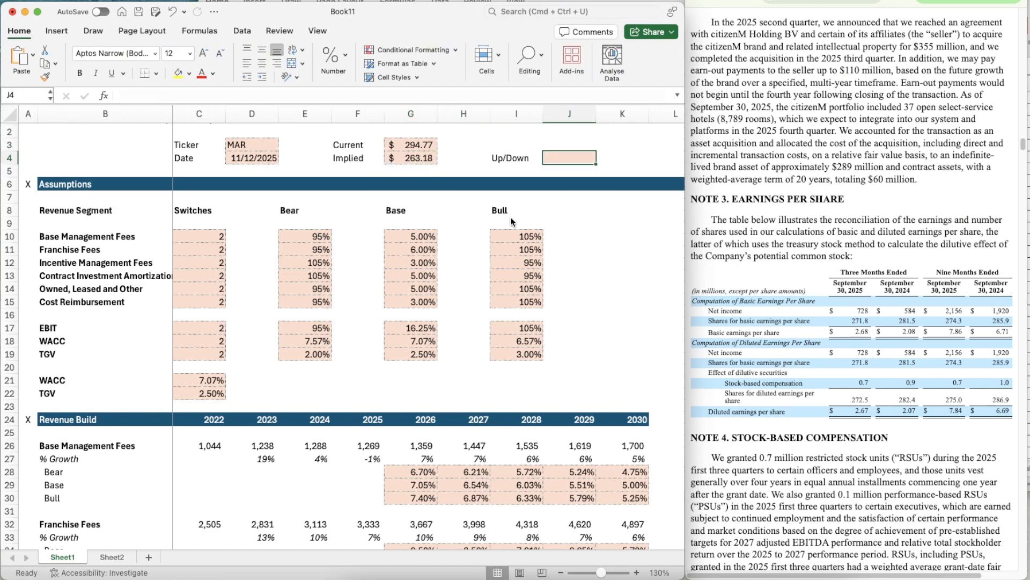
{"action": "type", "text": "="}
{"action": "key", "text": "Left"}
{"action": "key", "text": "Left"}
{"action": "key", "text": "Left"}
{"action": "type", "text": "/"}
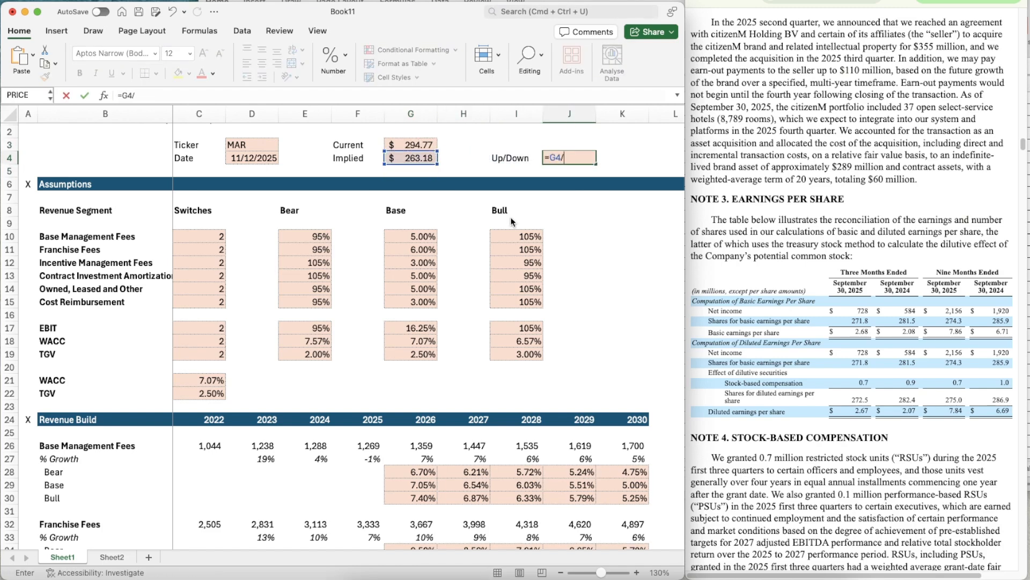
{"action": "key", "text": "Left"}
{"action": "key", "text": "Left"}
{"action": "key", "text": "Up"}
{"action": "key", "text": "Up"}
{"action": "key", "text": "Left"}
{"action": "key", "text": "Down"}
{"action": "type", "text": "-1"}
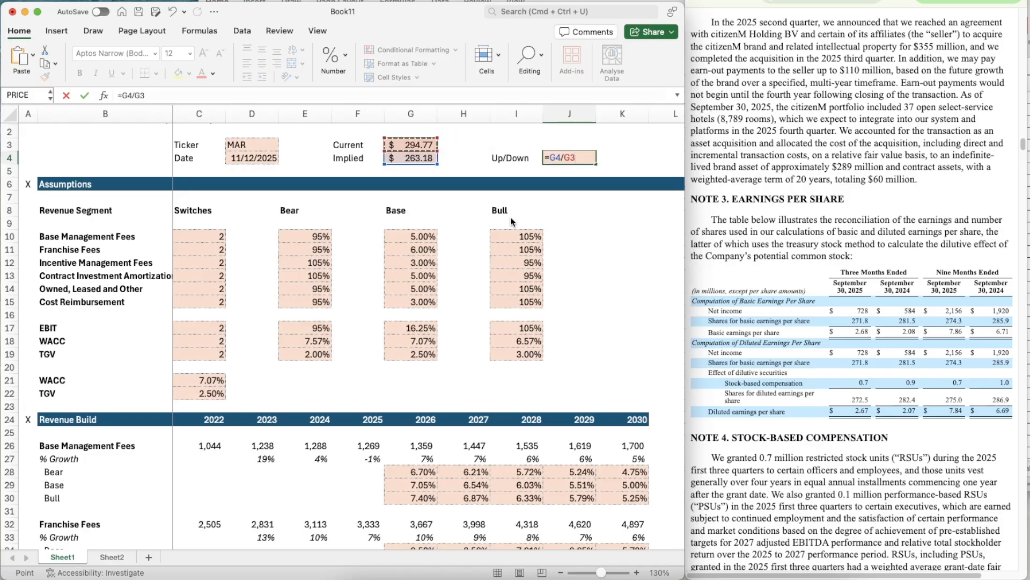
{"action": "key", "text": "Return"}
{"action": "key", "text": "Up"}
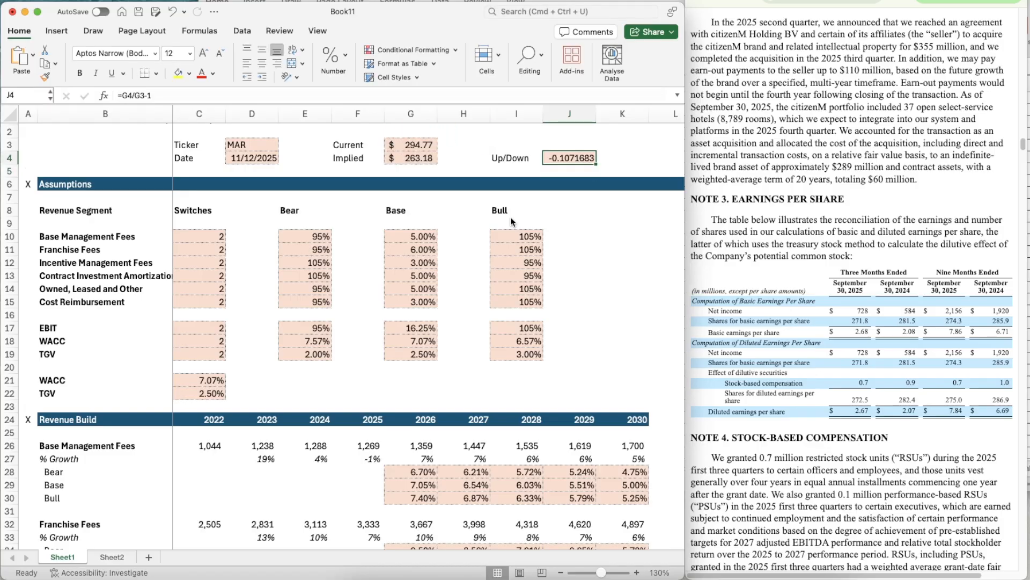
{"action": "key", "text": "ctrl+shift+5"}
- Switch all six revenue segments in C10:C15 to the Bear case by setting their switches to 1
{"action": "key", "text": "Left"}
{"action": "key", "text": "Down"}
{"action": "key", "text": "Left"}
{"action": "key", "text": "Left"}
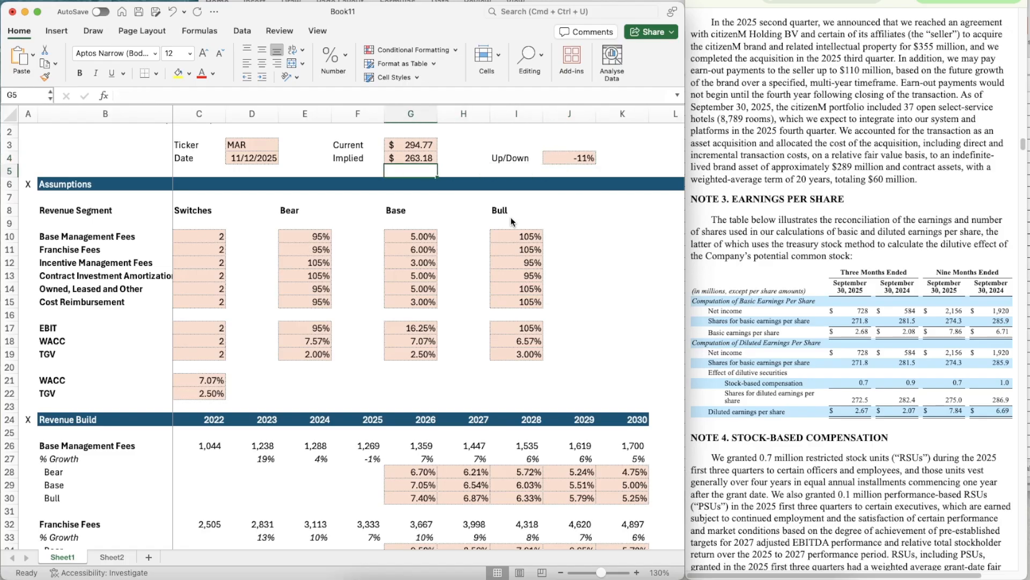
{"action": "key", "text": "Left"}
{"action": "key", "text": "Down"}
{"action": "key", "text": "Down"}
{"action": "key", "text": "Left"}
{"action": "key", "text": "Left"}
{"action": "key", "text": "Down"}
{"action": "key", "text": "Down"}
{"action": "key", "text": "Down"}
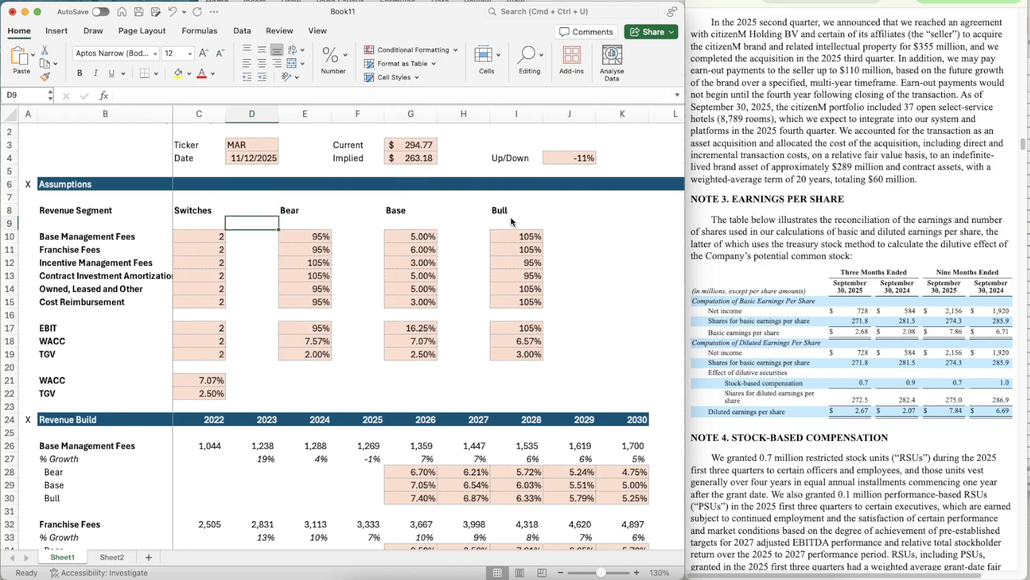
{"action": "key", "text": "Left"}
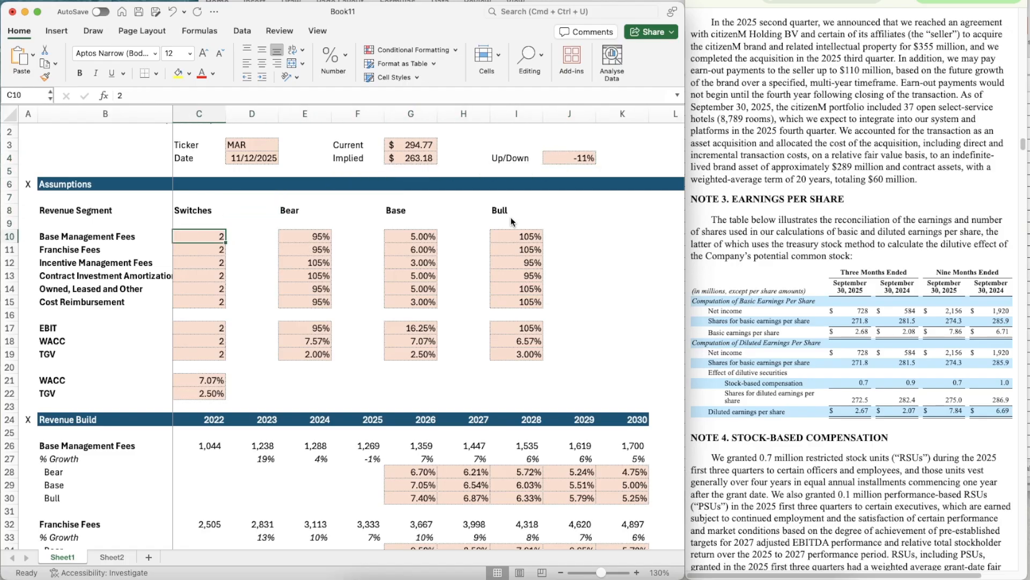
{"action": "key", "text": "super+Tab"}
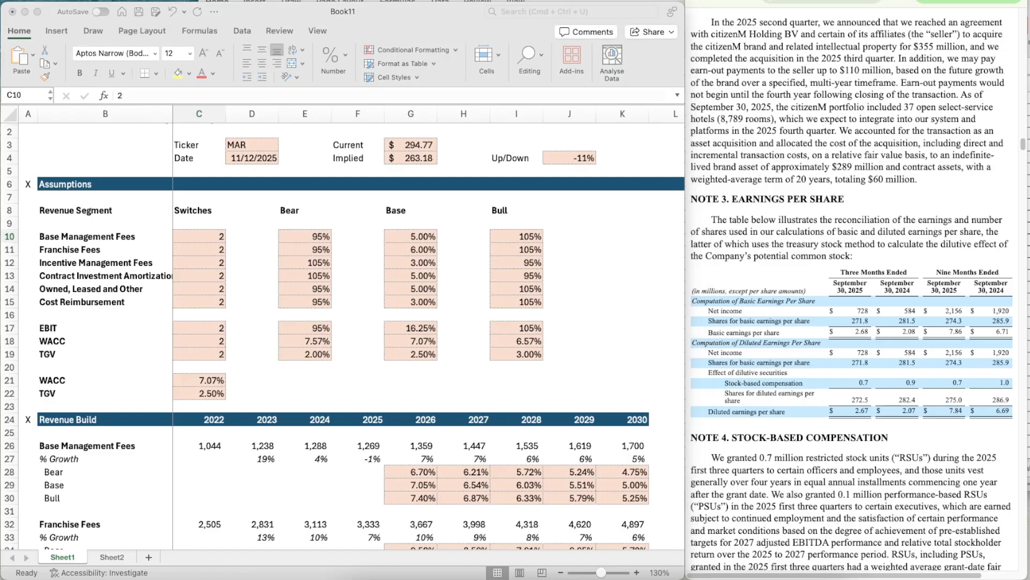
{"action": "left_click", "coordinate": [209, 230]}
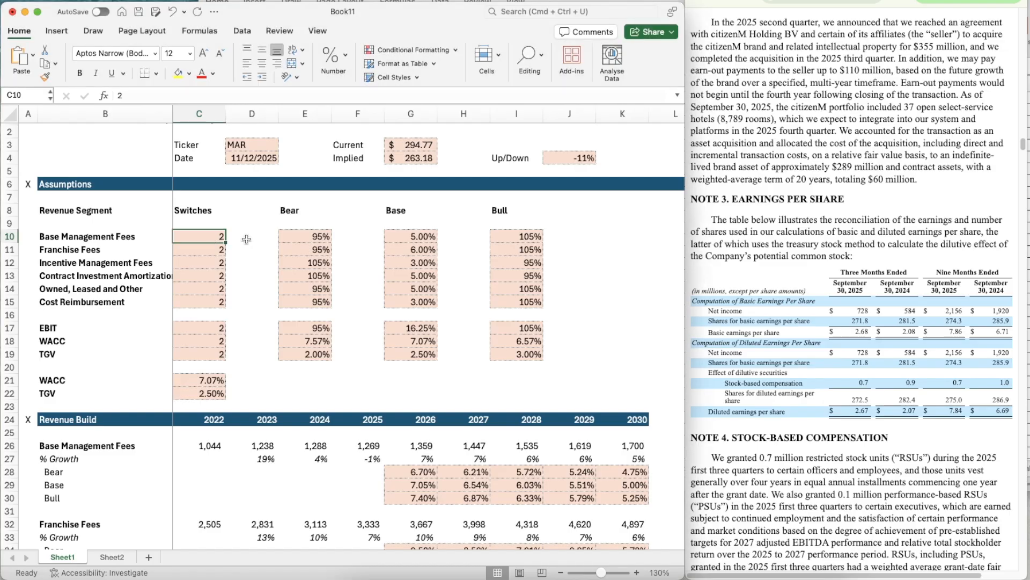
{"action": "type", "text": "1"}
{"action": "key", "text": "ctrl+Return"}
{"action": "key", "text": "super+c"}
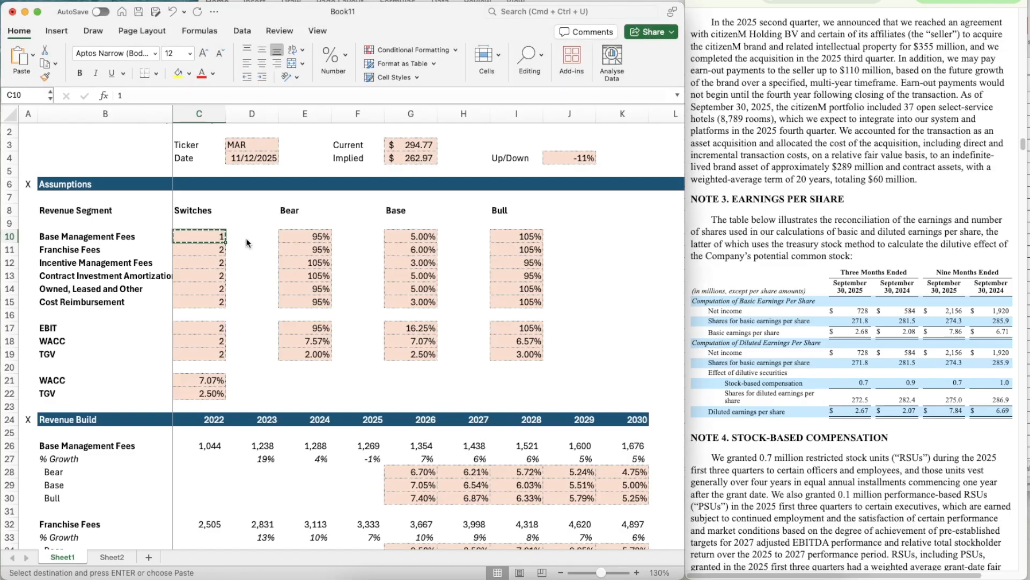
{"action": "key", "text": "shift+Down"}
{"action": "key", "text": "shift+Down"}
{"action": "key", "text": "shift+Down"}
{"action": "key", "text": "shift+Down"}
{"action": "key", "text": "shift+Down"}
{"action": "key", "text": "super+v"}
- Copy the Bear switch value 1 to EBIT, WACC and TGV in C17:C19
{"action": "key", "text": "Down"}
{"action": "key", "text": "Down"}
{"action": "key", "text": "Down"}
{"action": "key", "text": "Down"}
{"action": "key", "text": "Down"}
{"action": "key", "text": "Down"}
{"action": "key", "text": "Down"}
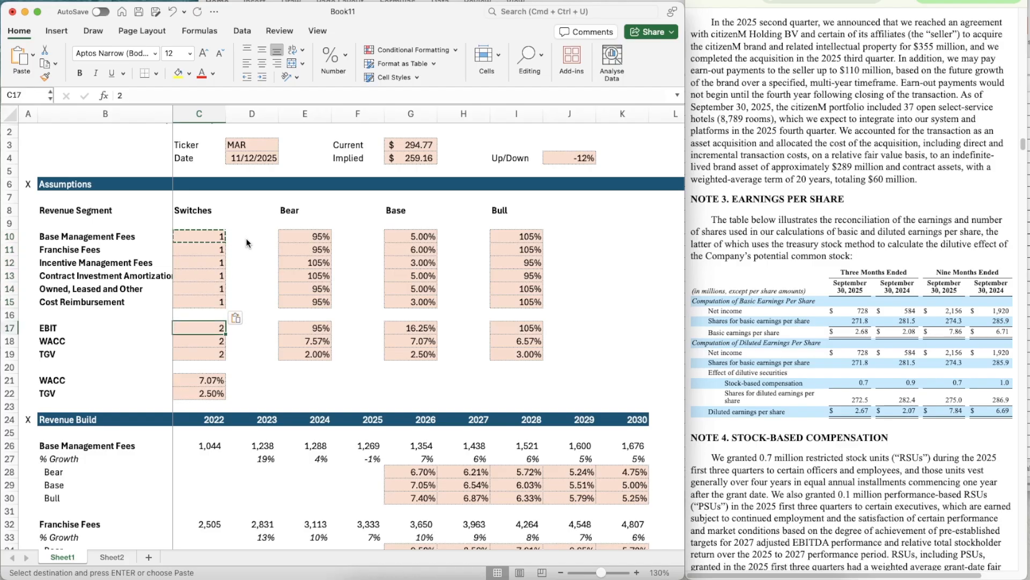
{"action": "key", "text": "shift+Down"}
{"action": "key", "text": "shift+Down"}
{"action": "key", "text": "super+v"}
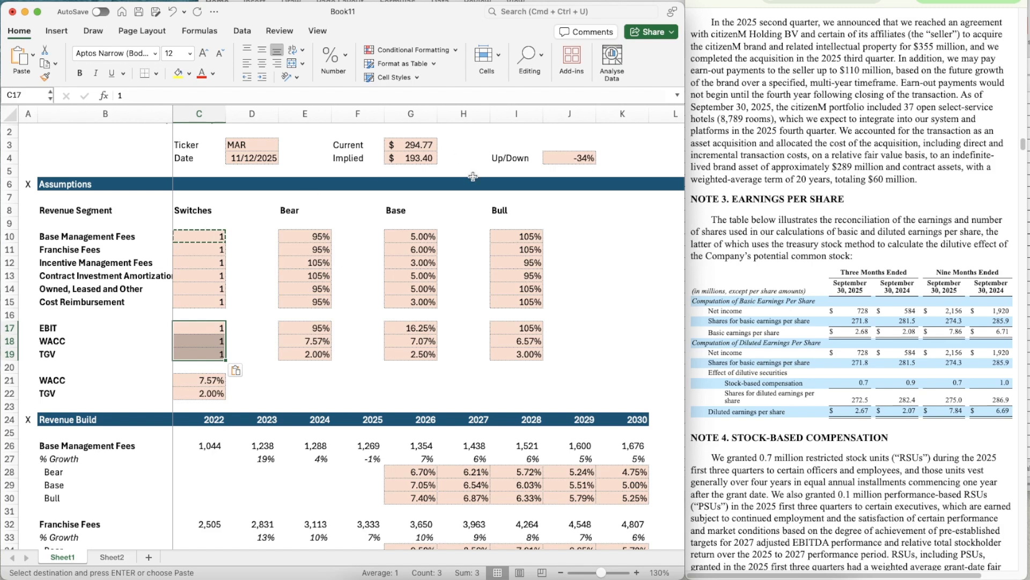
- Switch all six revenue segments in C10:C15 to the Bull case by setting their switches to 3
{"action": "key", "text": "Up"}
{"action": "key", "text": "Up"}
{"action": "key", "text": "Up"}
{"action": "key", "text": "Up"}
{"action": "key", "text": "Up"}
{"action": "key", "text": "Up"}
{"action": "key", "text": "Up"}
{"action": "type", "text": "3"}
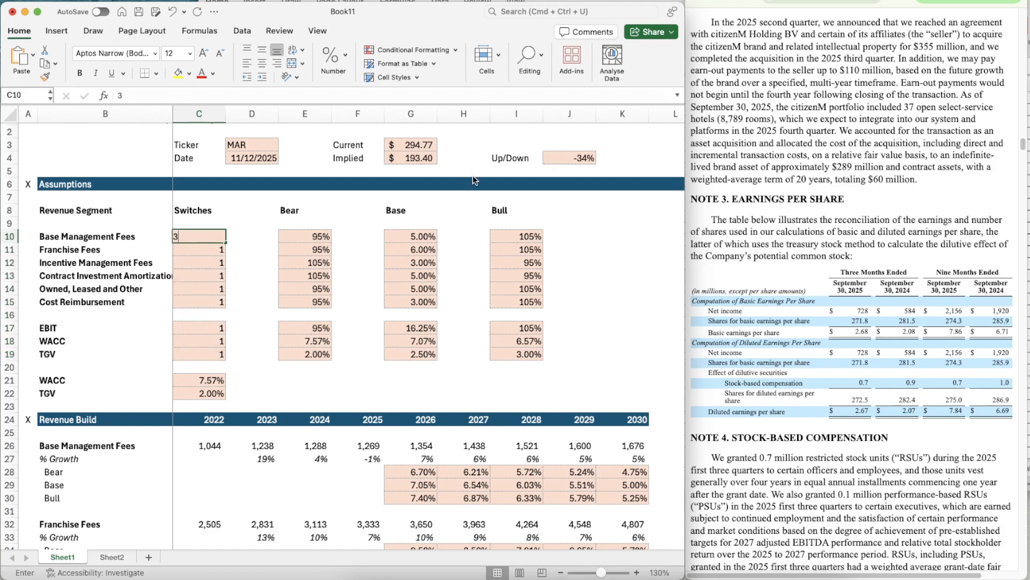
{"action": "key", "text": "Return"}
{"action": "key", "text": "Up"}
{"action": "key", "text": "super+c"}
{"action": "key", "text": "shift+Down"}
{"action": "key", "text": "shift+Down"}
{"action": "key", "text": "shift+Down"}
{"action": "key", "text": "shift+Down"}
{"action": "key", "text": "shift+Down"}
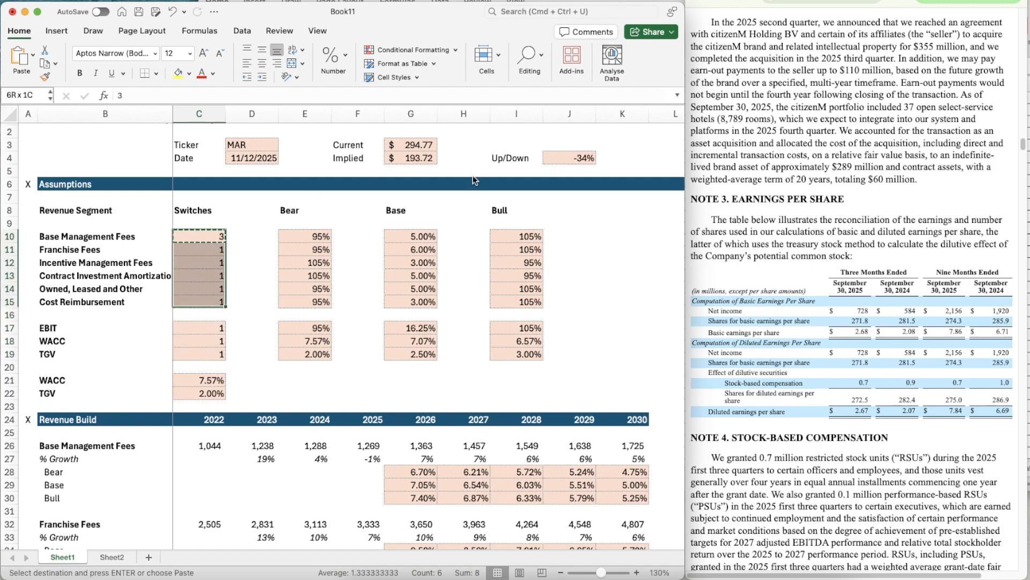
{"action": "key", "text": "super+v"}
- Copy the Bull switch value 3 to EBIT, WACC and TGV in C17:C19
{"action": "key", "text": "Down"}
{"action": "key", "text": "Down"}
{"action": "key", "text": "Down"}
{"action": "key", "text": "Down"}
{"action": "key", "text": "Down"}
{"action": "key", "text": "Down"}
{"action": "key", "text": "Down"}
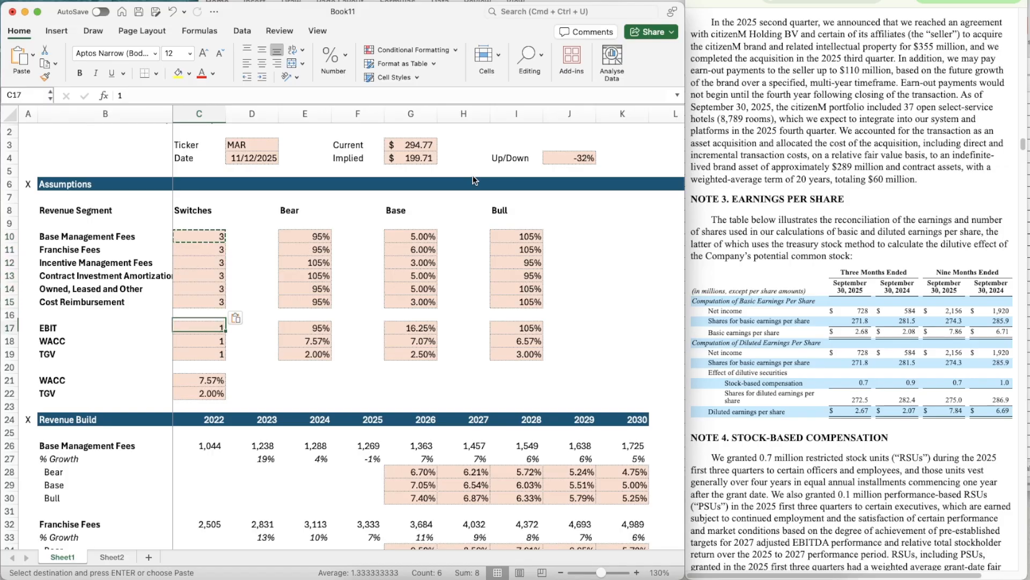
{"action": "key", "text": "shift+Down"}
{"action": "key", "text": "shift+Down"}
{"action": "key", "text": "super+v"}
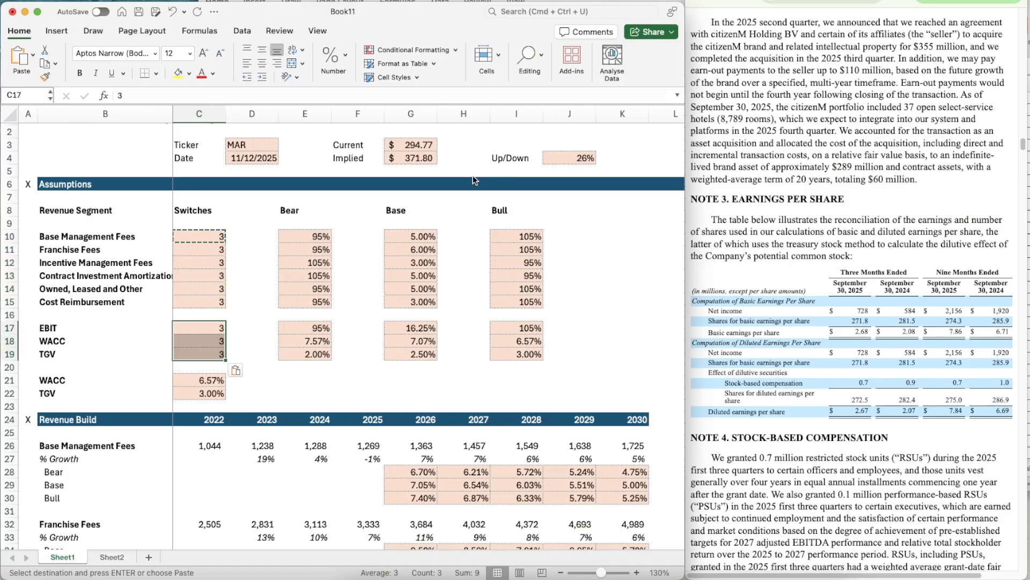
- Return all six revenue segments in C10:C15 to the Base case by setting their switches to 2
{"action": "key", "text": "Right"}
{"action": "key", "text": "Right"}
{"action": "key", "text": "Right"}
{"action": "key", "text": "Right"}
{"action": "key", "text": "Left"}
{"action": "key", "text": "Left"}
{"action": "key", "text": "Left"}
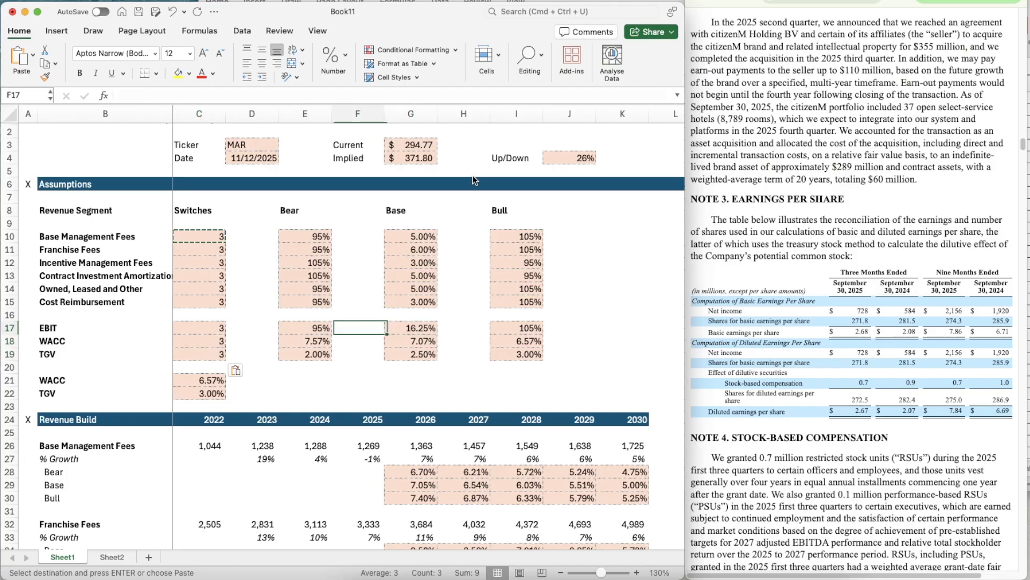
{"action": "key", "text": "Up"}
{"action": "key", "text": "Up"}
{"action": "key", "text": "Up"}
{"action": "key", "text": "Left"}
{"action": "key", "text": "Up"}
{"action": "key", "text": "Up"}
{"action": "key", "text": "Up"}
{"action": "key", "text": "Up"}
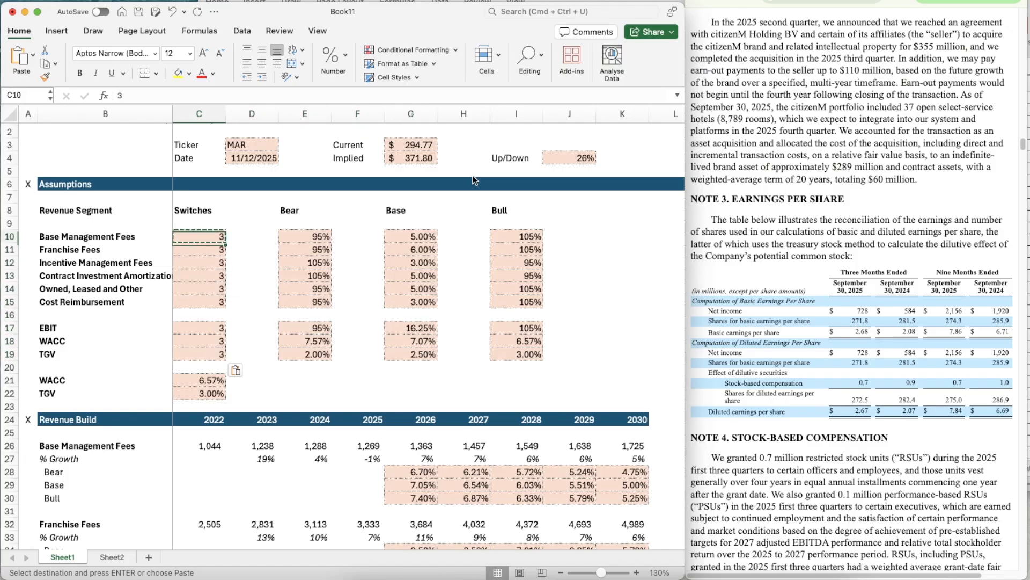
{"action": "type", "text": "2"}
{"action": "key", "text": "Return"}
{"action": "key", "text": "Up"}
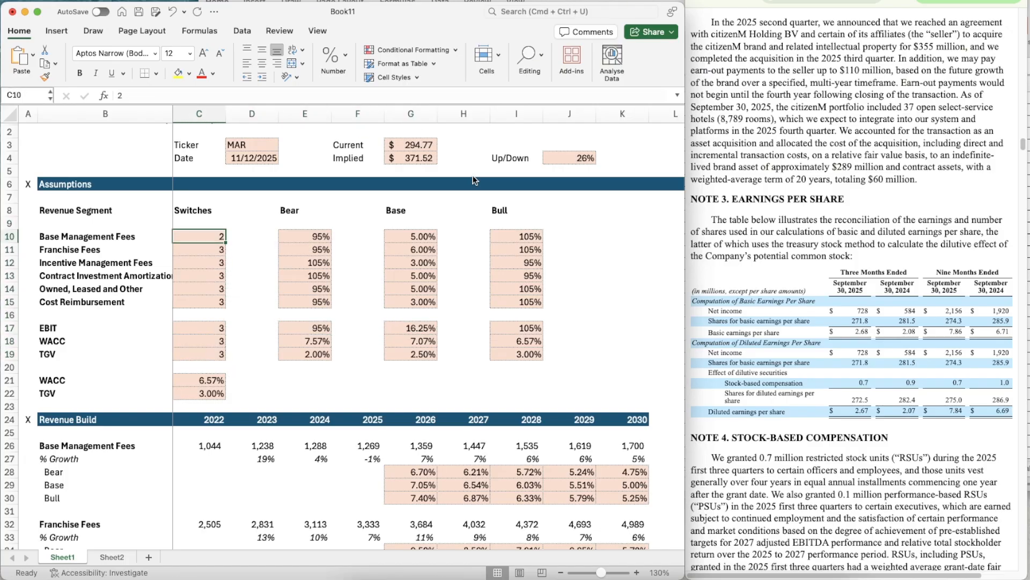
{"action": "key", "text": "super+c"}
{"action": "key", "text": "shift+Down"}
{"action": "key", "text": "shift+Down"}
{"action": "key", "text": "shift+Down"}
{"action": "key", "text": "shift+Down"}
{"action": "key", "text": "shift+Down"}
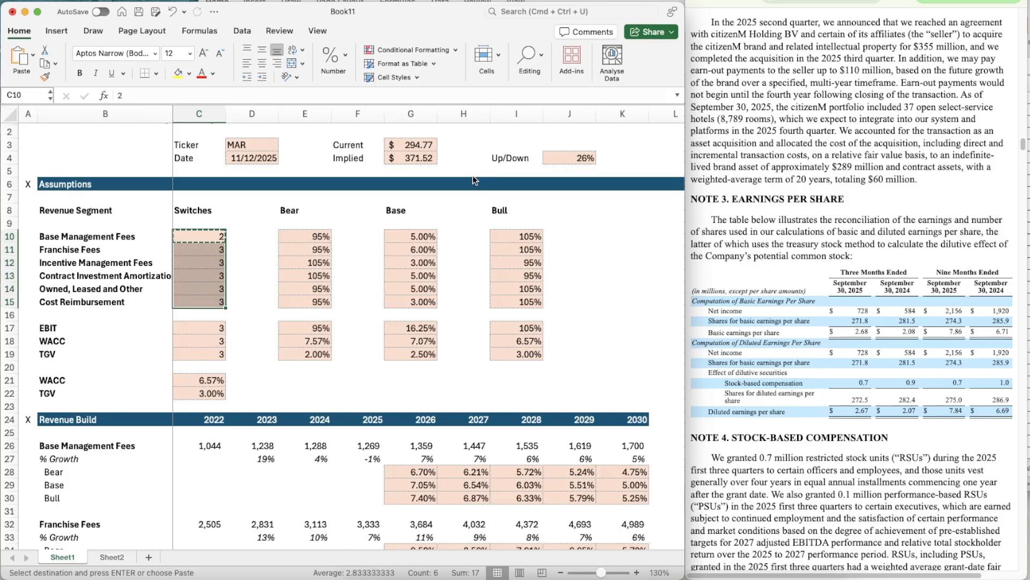
{"action": "key", "text": "super+v"}
- Copy the Base switch value 2 to EBIT, WACC and TGV in C17:C19
{"action": "key", "text": "Down"}
{"action": "key", "text": "Down"}
{"action": "key", "text": "Down"}
{"action": "key", "text": "Down"}
{"action": "key", "text": "Down"}
{"action": "key", "text": "Down"}
{"action": "key", "text": "Down"}
{"action": "key", "text": "shift+Down"}
{"action": "key", "text": "shift+Down"}
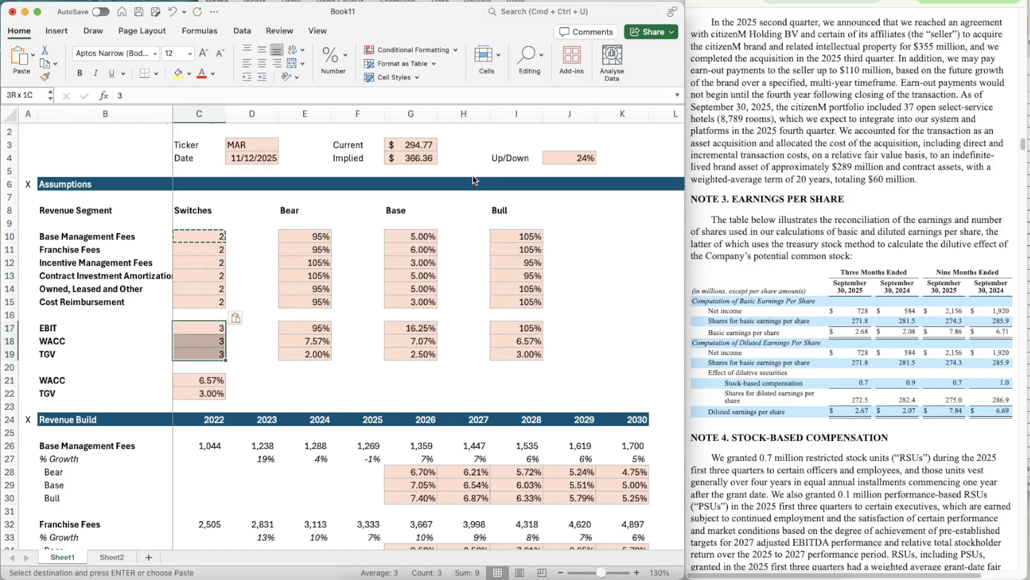
{"action": "key", "text": "super+v"}
- Set the Base case TGV in G19 to 3%
{"action": "key", "text": "Right"}
{"action": "key", "text": "Right"}
{"action": "key", "text": "Right"}
{"action": "key", "text": "Right"}
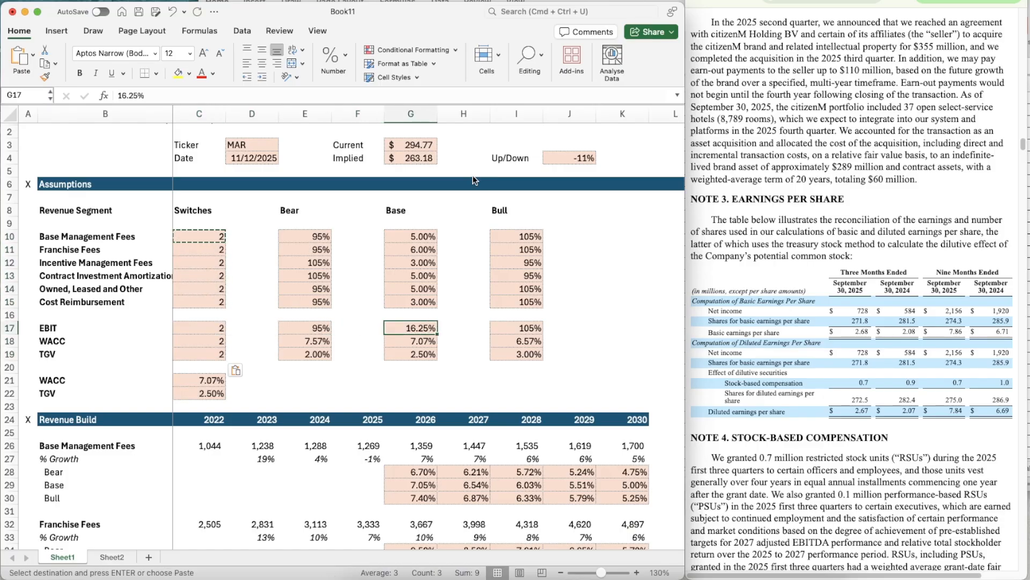
{"action": "key", "text": "Down"}
{"action": "key", "text": "Down"}
{"action": "type", "text": "3"}
{"action": "key", "text": "Return"}
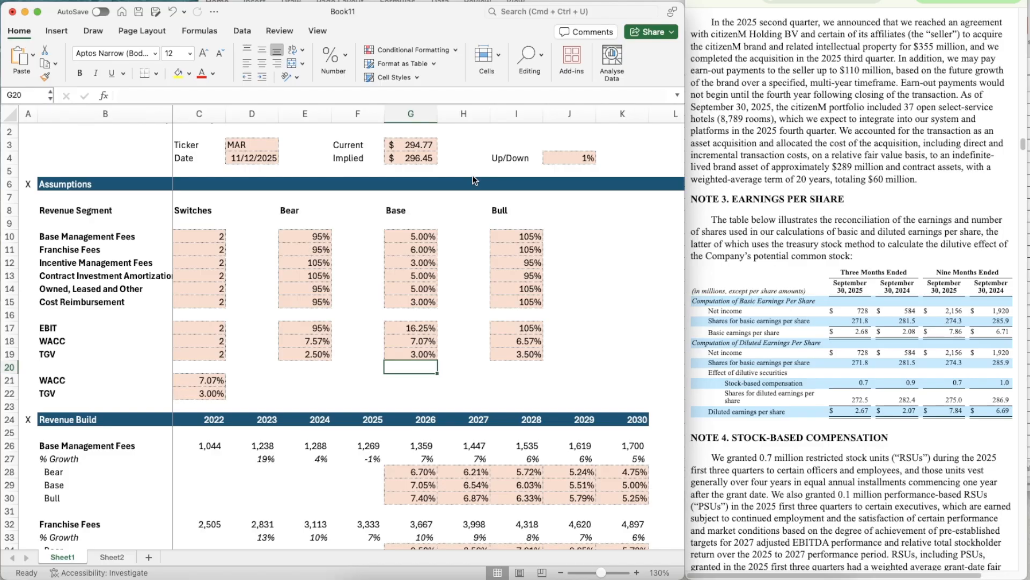
{"action": "key", "text": "Up"}
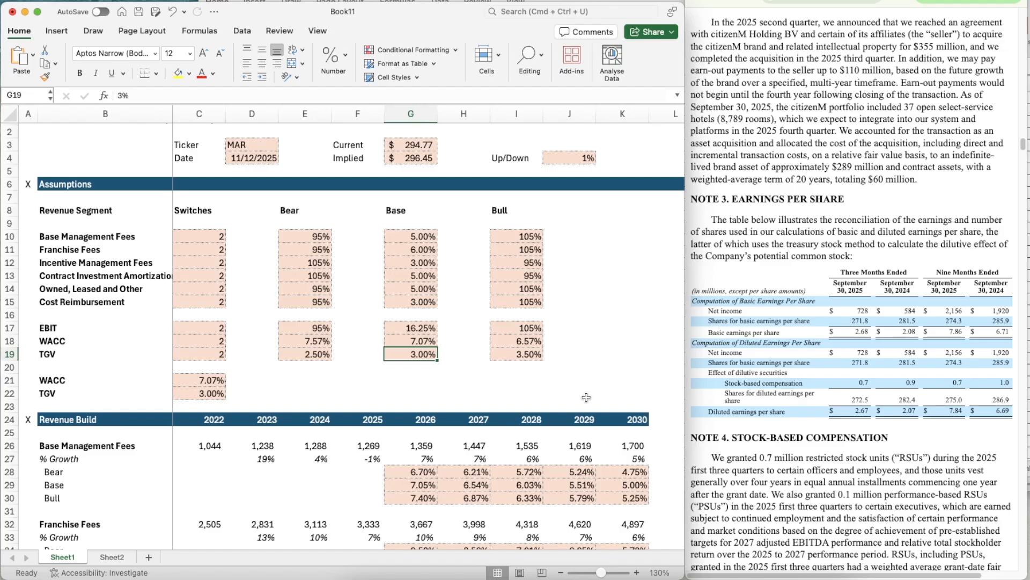
- Review the model from the assumptions and revenue build through the DCF to the Implied Share Price
{"action": "scroll", "coordinate": [586, 397], "scroll_direction": "down", "scroll_amount": 1}
{"action": "scroll", "coordinate": [586, 397], "scroll_direction": "down", "scroll_amount": 6}
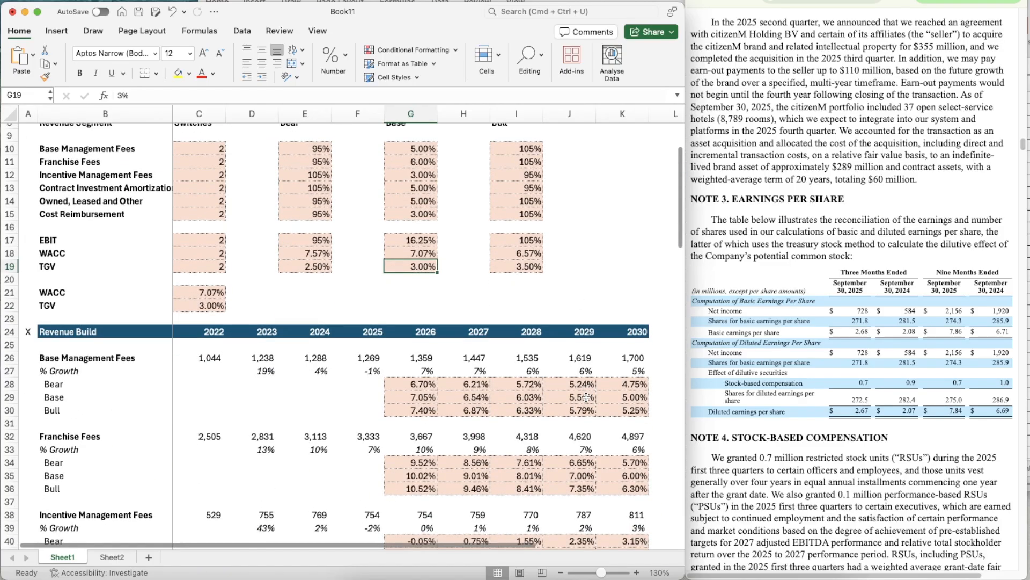
{"action": "scroll", "coordinate": [321, 233], "scroll_direction": "up", "scroll_amount": 7}
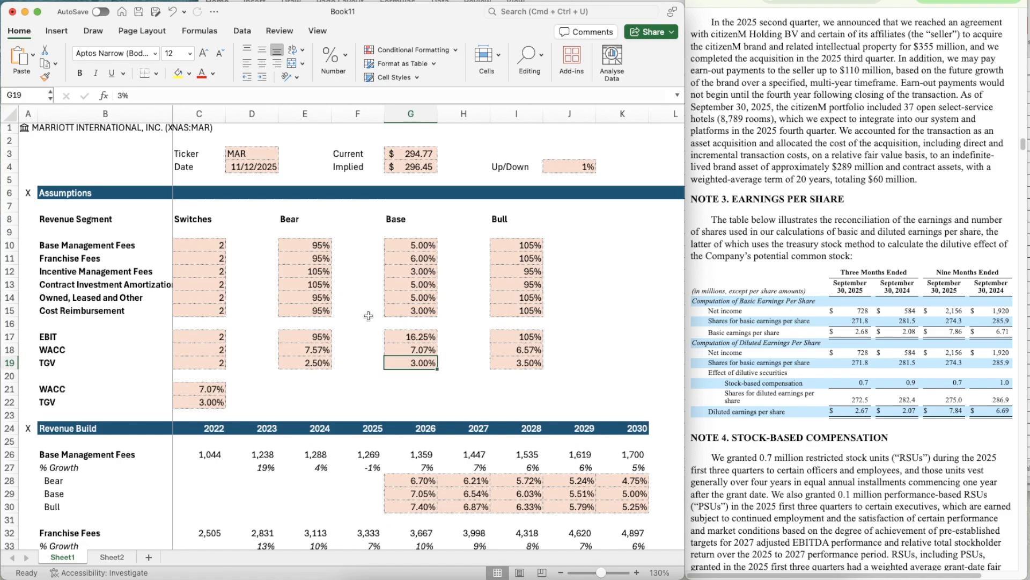
{"action": "scroll", "coordinate": [468, 414], "scroll_direction": "down", "scroll_amount": 20}
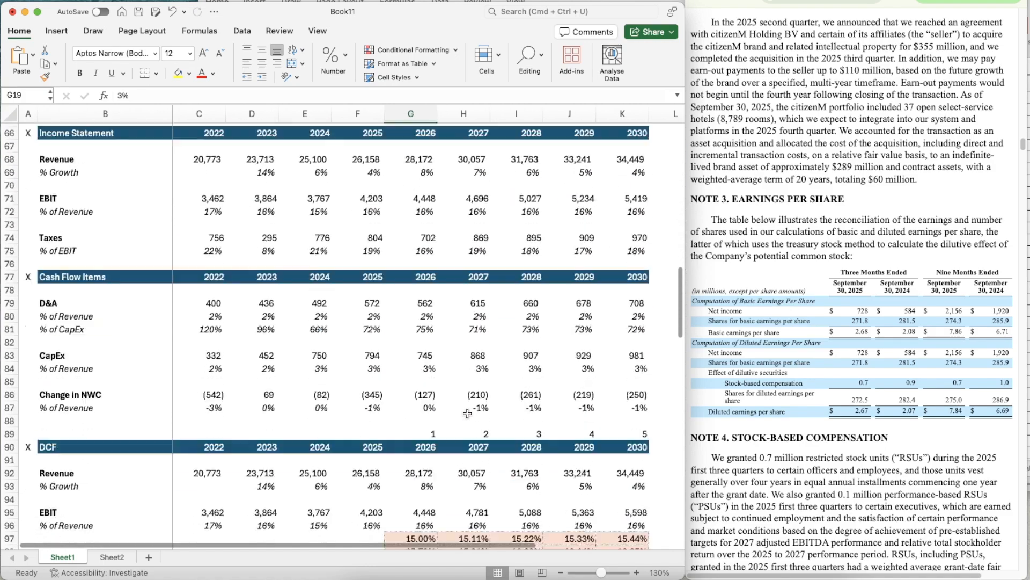
{"action": "scroll", "coordinate": [468, 413], "scroll_direction": "down", "scroll_amount": 11}
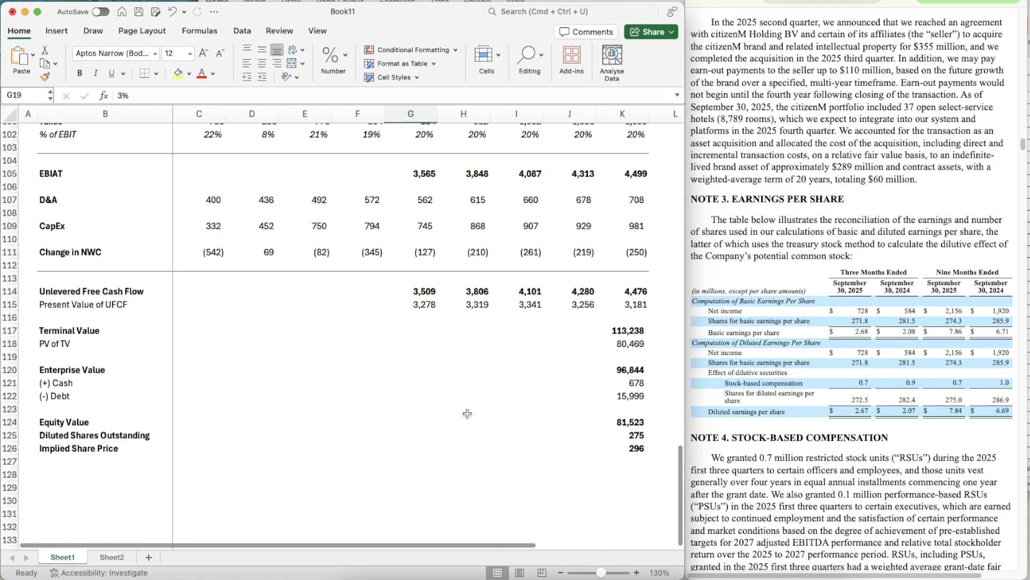
{"action": "scroll", "coordinate": [467, 413], "scroll_direction": "up", "scroll_amount": 20}
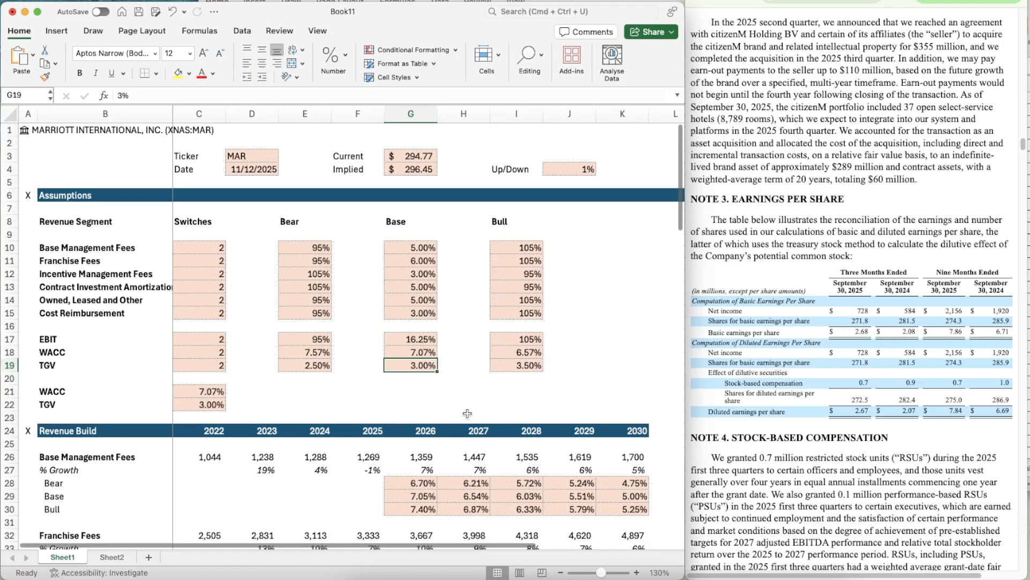